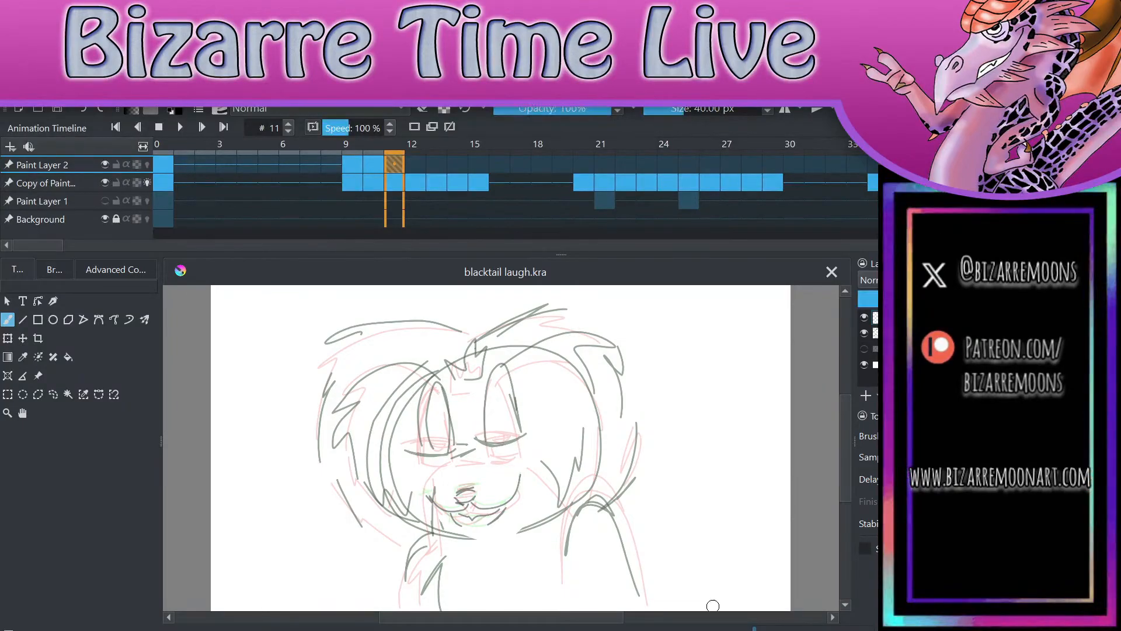
Step: Reduce the brush size to 4.02 px and switch to frame 0 of Paint Layer 2
mouse_move(682, 110)
mouse_down()
mouse_move(654, 148)
mouse_move(662, 123)
mouse_move(661, 144)
mouse_up()
drag(60, 255, 60, 261)
click(163, 165)
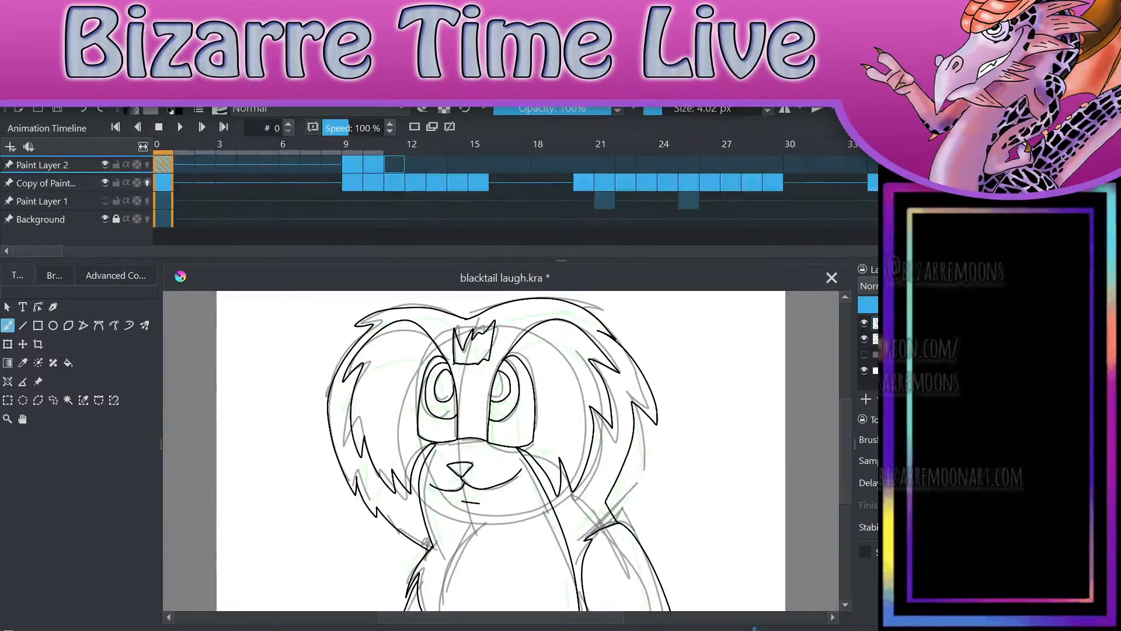
drag(709, 356, 723, 549)
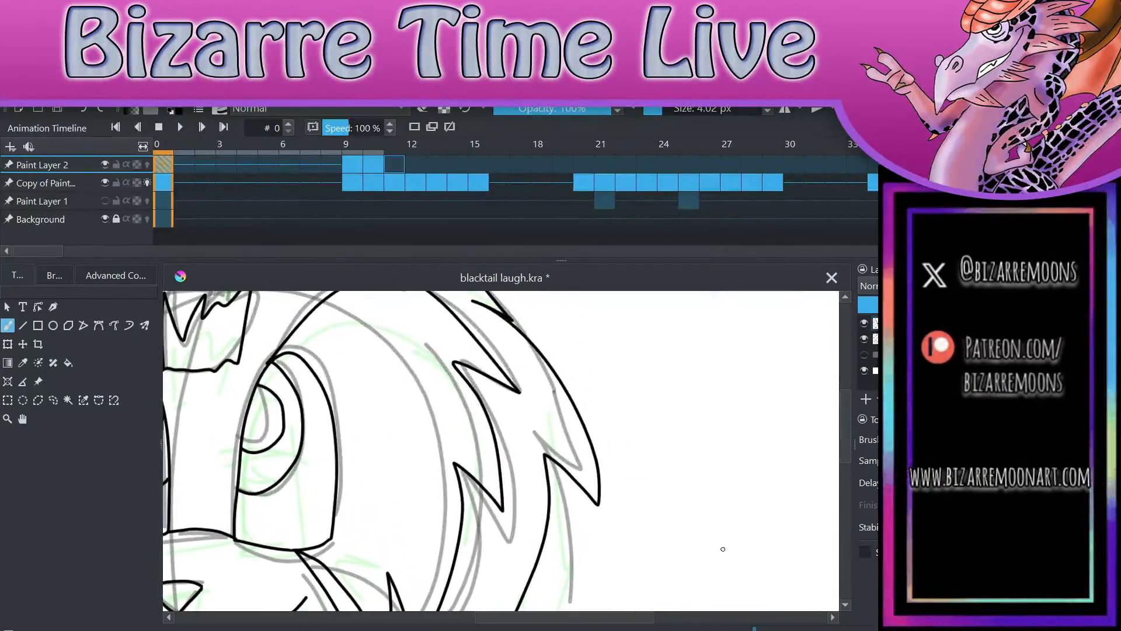
Step: Set the brush size to 3.09 px, comparing test strokes with the inked fur outline and undoing each one
drag(653, 111, 662, 133)
drag(587, 337, 642, 430)
key(ctrl+z)
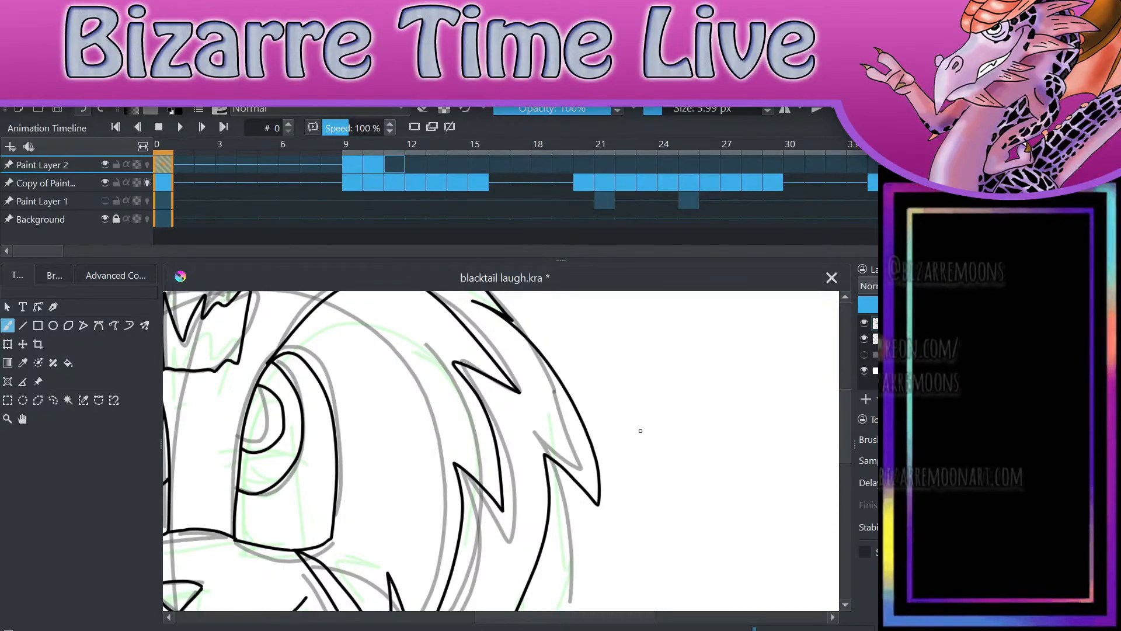
drag(658, 120, 660, 139)
drag(556, 320, 625, 426)
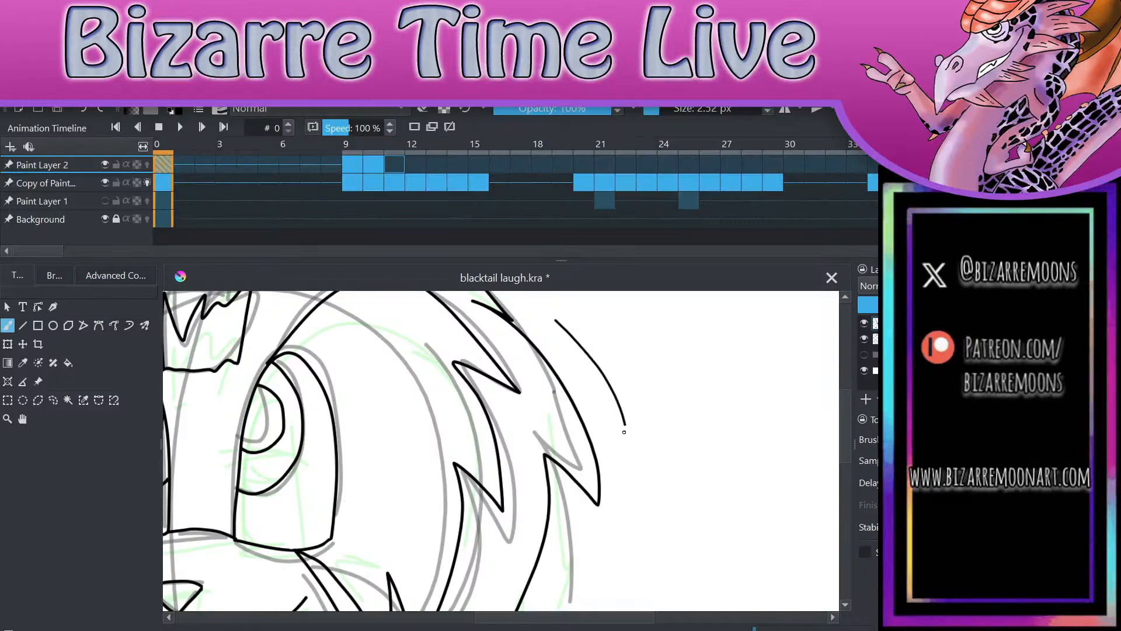
key(ctrl+z)
drag(663, 116, 659, 138)
mouse_move(558, 329)
mouse_down()
mouse_move(617, 416)
mouse_move(628, 458)
mouse_up()
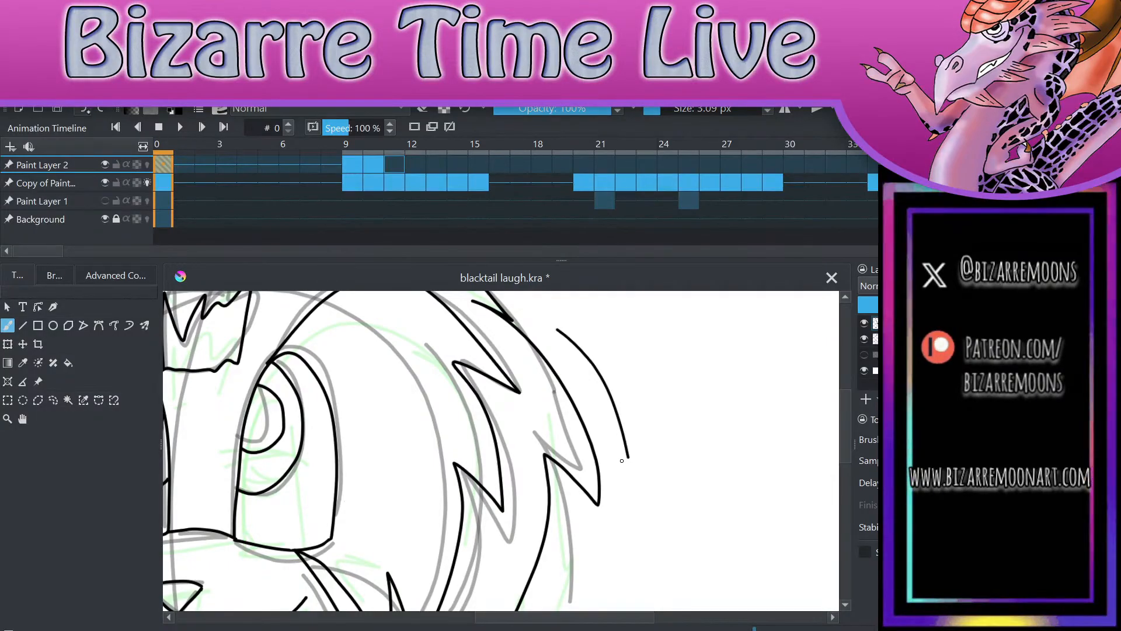
key(ctrl+z)
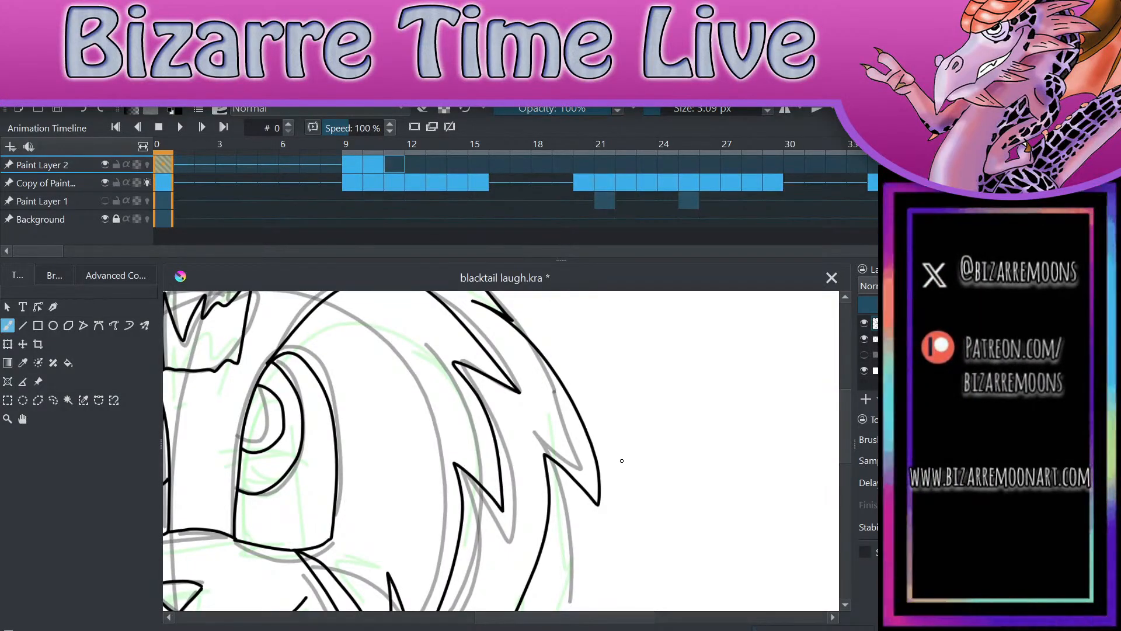
Step: Return to frame 11 of Paint Layer 2, at the rough sketch of the closed eyes
key(alt+Tab)
key(alt+period)
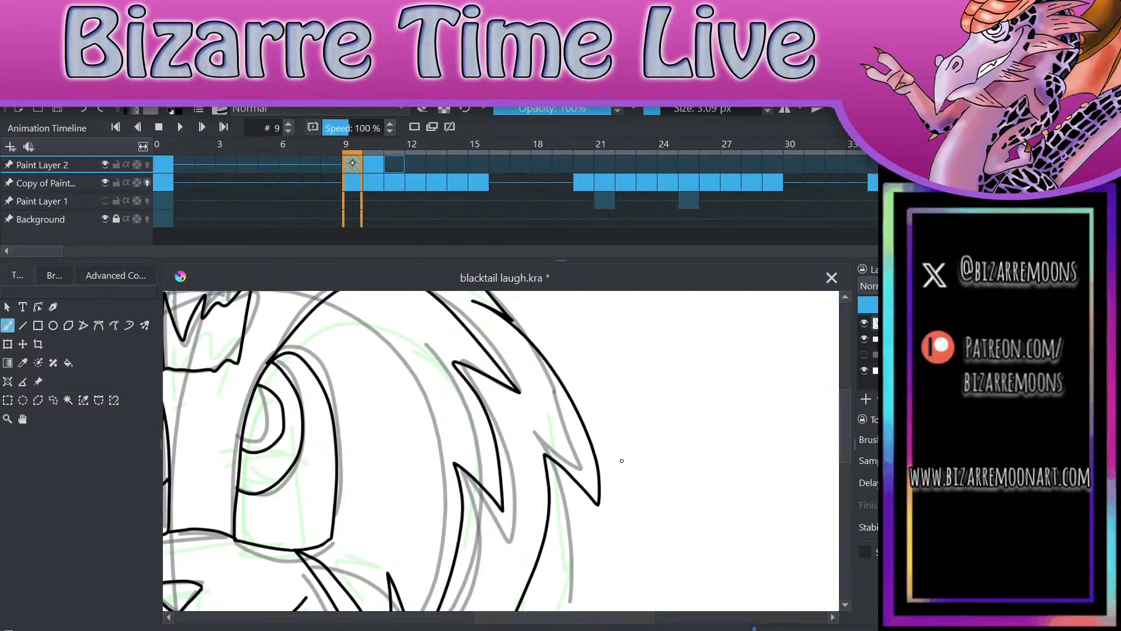
key(period)
scroll(621, 459, down, 3)
key(period)
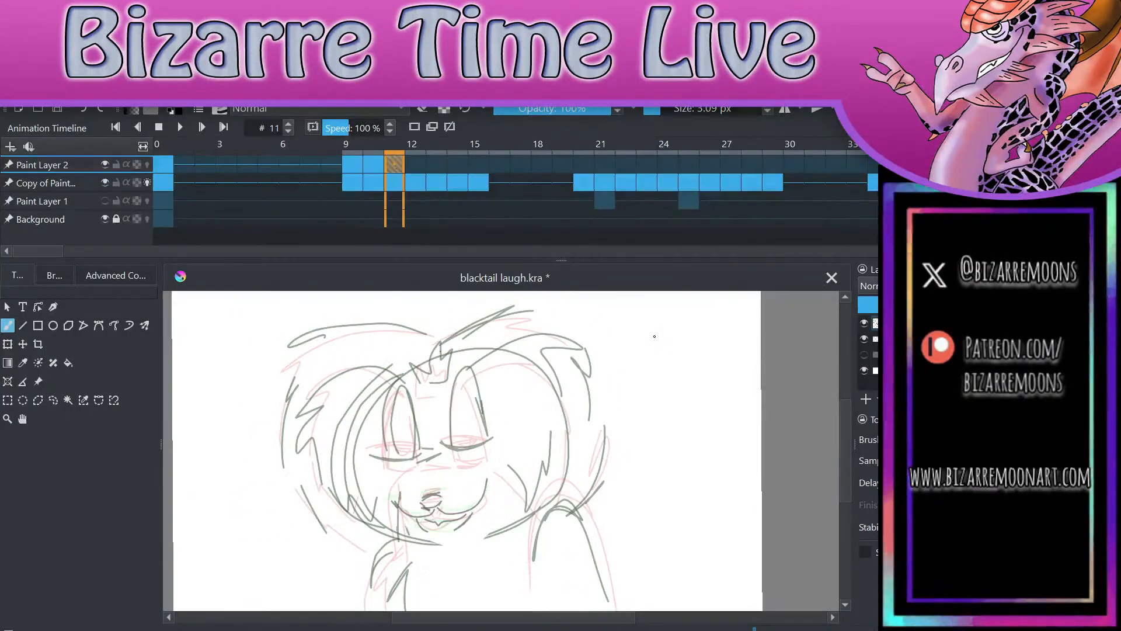
scroll(624, 519, up, 4)
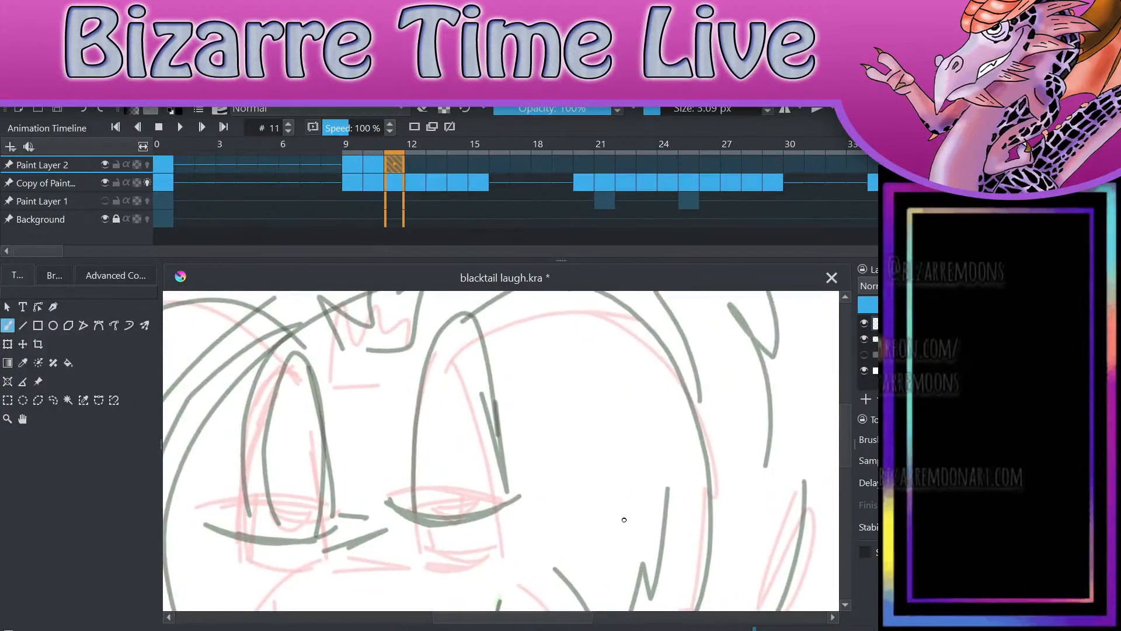
scroll(725, 532, up, 2)
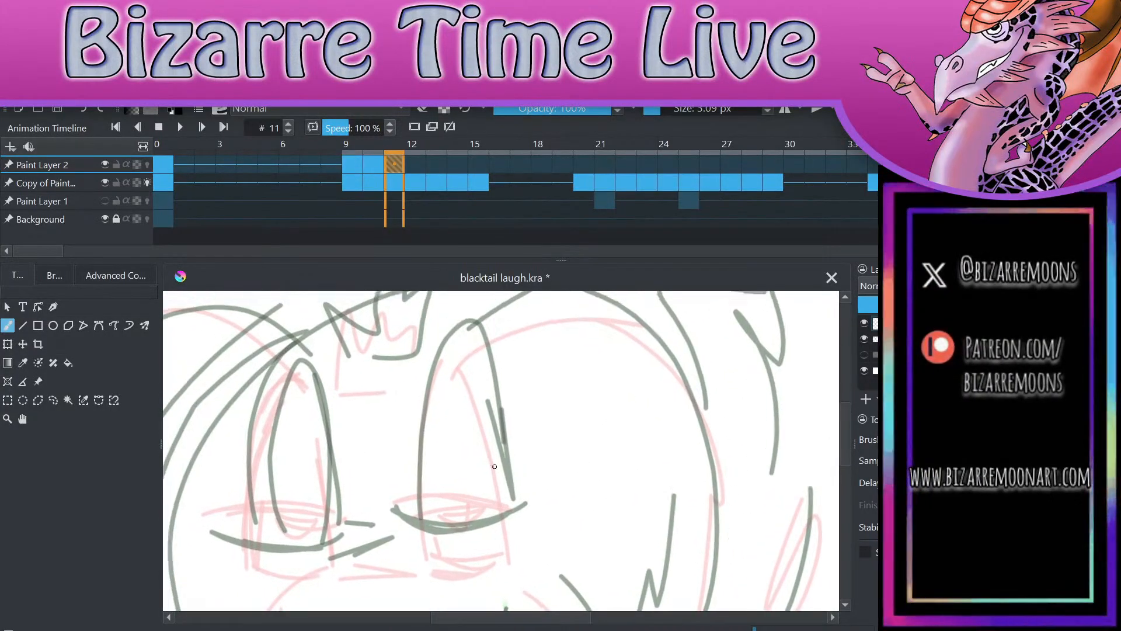
mouse_move(418, 547)
mouse_down()
mouse_move(421, 408)
mouse_move(466, 308)
mouse_up()
key(comma)
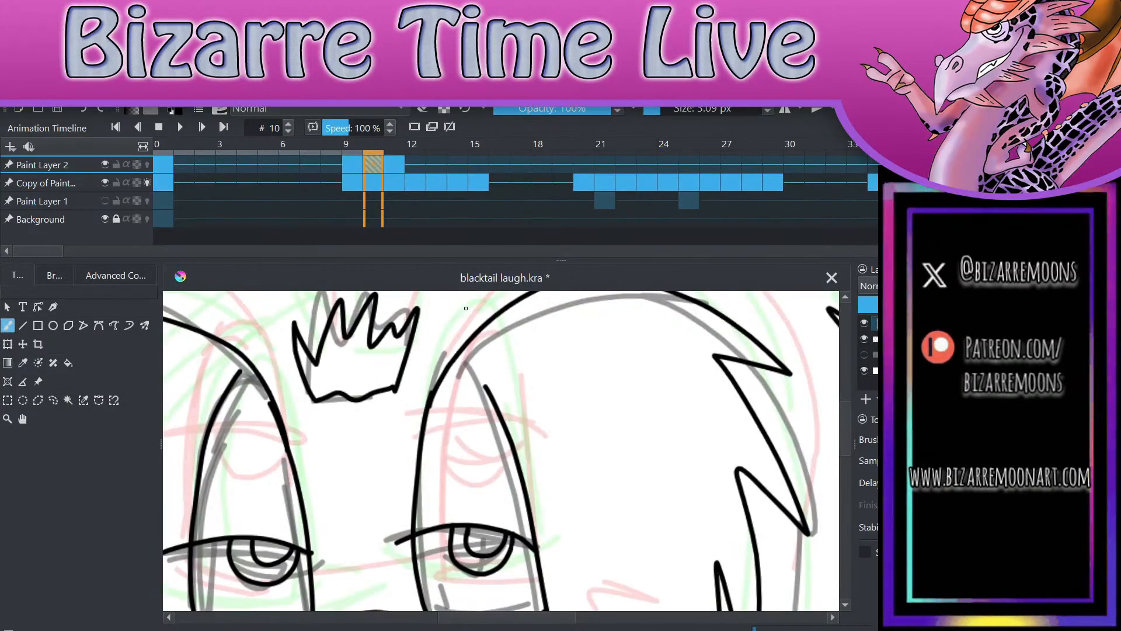
key(period)
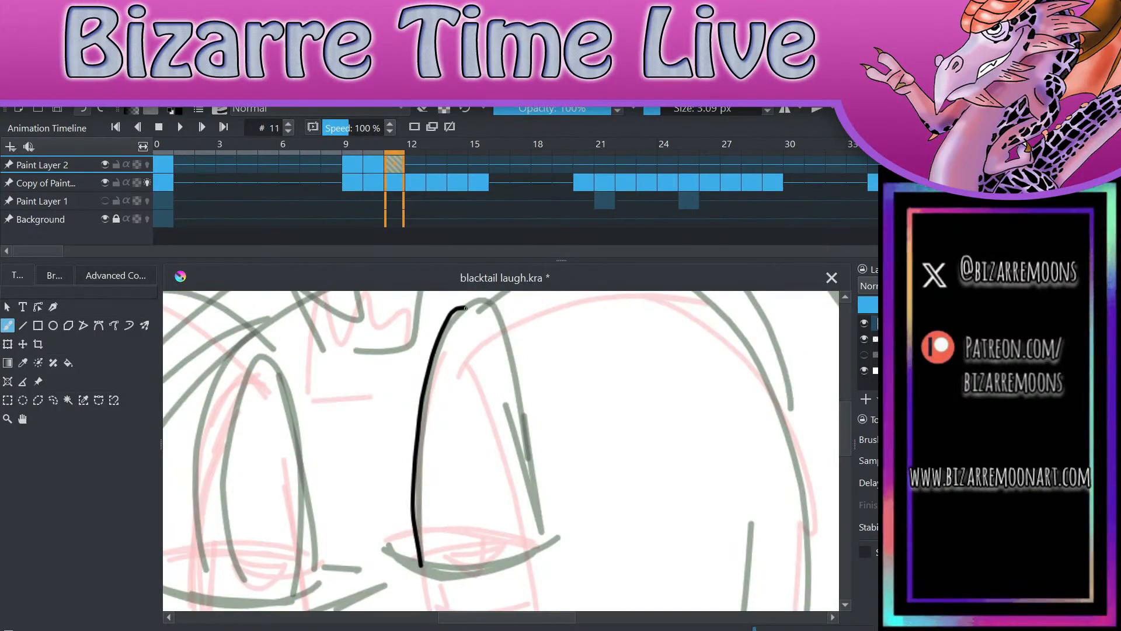
key(ctrl+z)
Step: Ink both sides and the curved closed lid of the character's right-hand eye over the sketch
mouse_move(423, 560)
mouse_down()
mouse_move(445, 328)
mouse_move(536, 444)
mouse_move(550, 546)
mouse_up()
mouse_move(389, 560)
mouse_down()
mouse_move(449, 566)
mouse_move(550, 543)
mouse_up()
key(ctrl+z)
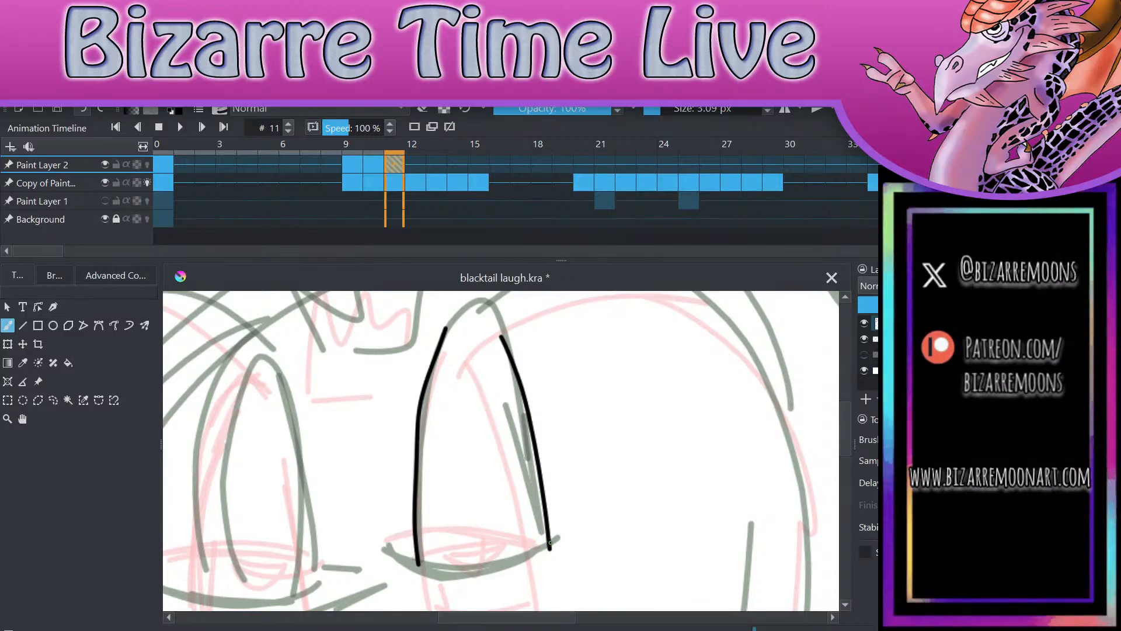
mouse_move(402, 557)
mouse_down()
mouse_move(456, 573)
mouse_move(562, 536)
mouse_up()
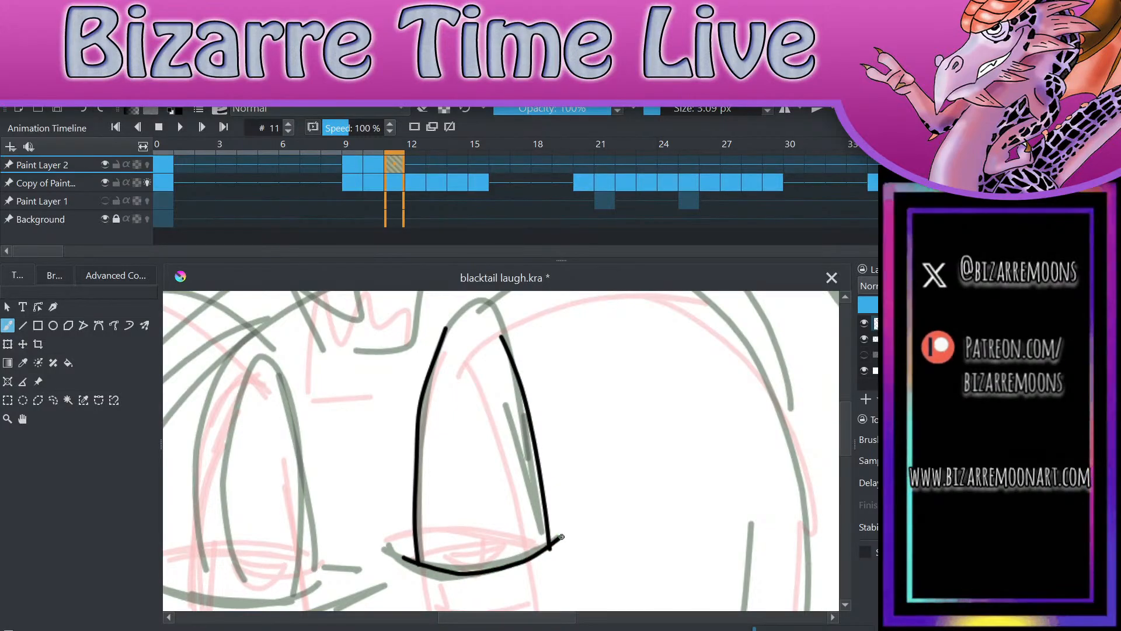
key(ctrl+z)
mouse_move(394, 553)
mouse_down()
mouse_move(455, 573)
mouse_move(564, 538)
mouse_up()
scroll(617, 373, down, 5)
scroll(623, 372, up, 3)
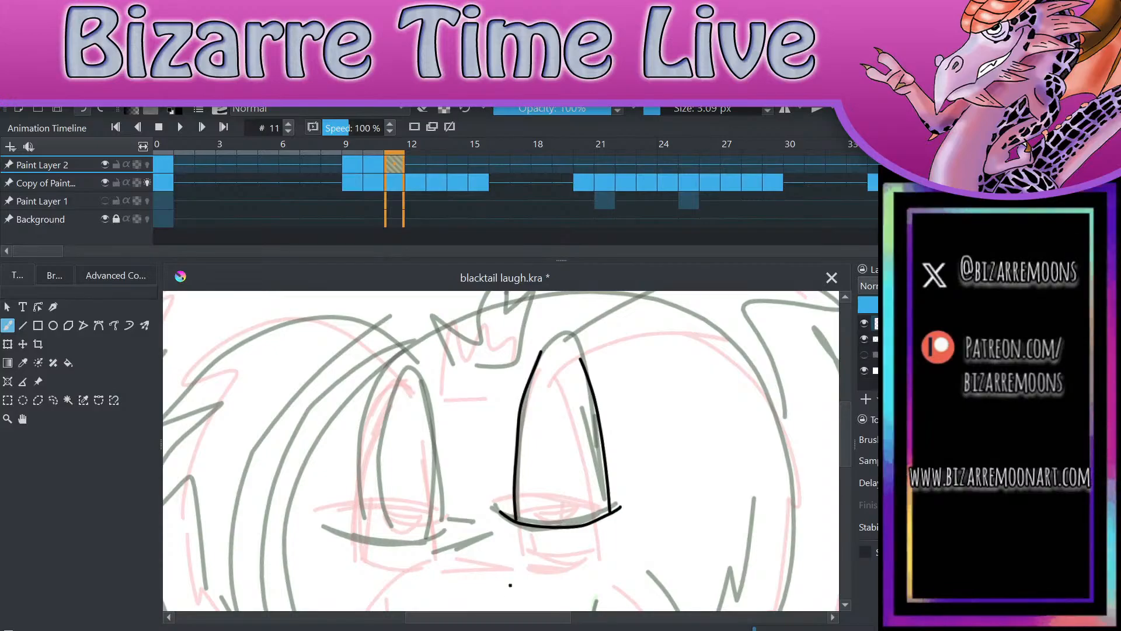
Step: Ink the two tall side lines of the left-hand eye over the sketch
mouse_move(362, 532)
mouse_down()
mouse_move(360, 459)
mouse_move(382, 380)
mouse_up()
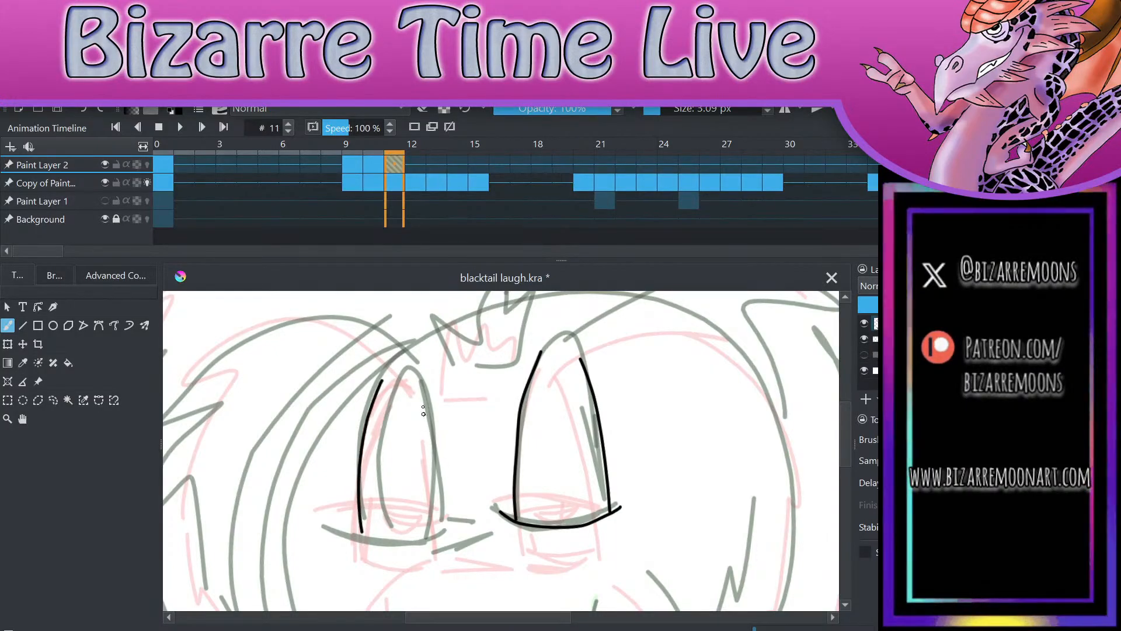
mouse_move(454, 544)
mouse_down()
mouse_move(422, 390)
mouse_move(443, 519)
mouse_up()
key(ctrl+z)
Step: Ink the curved closed lid across the bottom of the left-hand eye, redrawing the stroke until it fits
mouse_move(330, 530)
mouse_down()
mouse_move(378, 545)
mouse_move(451, 519)
mouse_up()
key(ctrl+z)
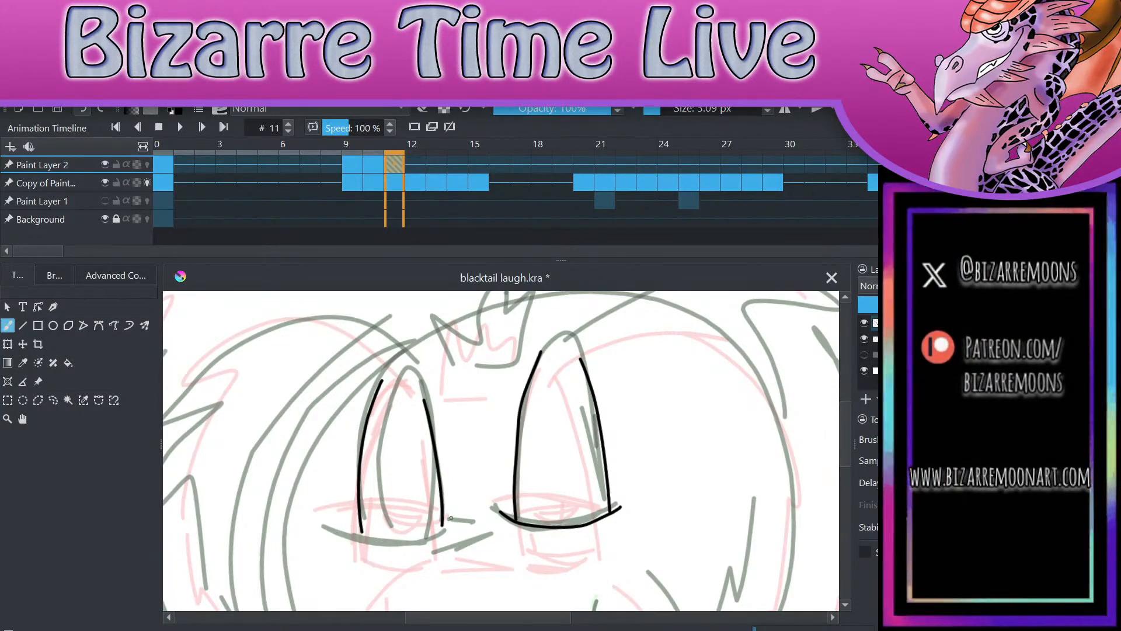
drag(344, 530, 444, 520)
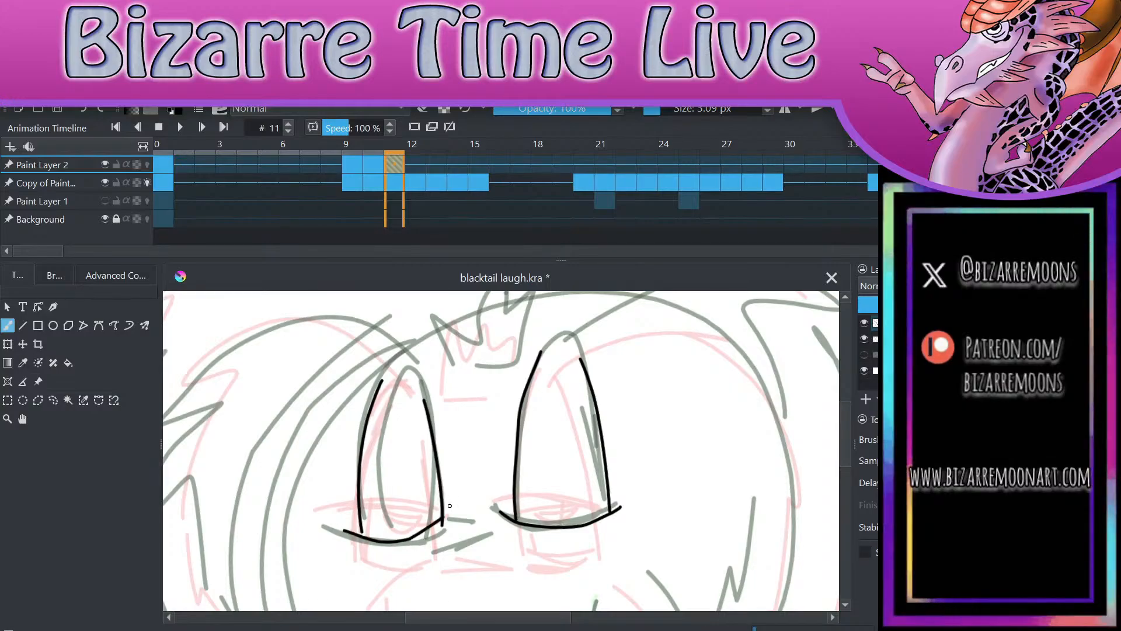
scroll(467, 351, up, 3)
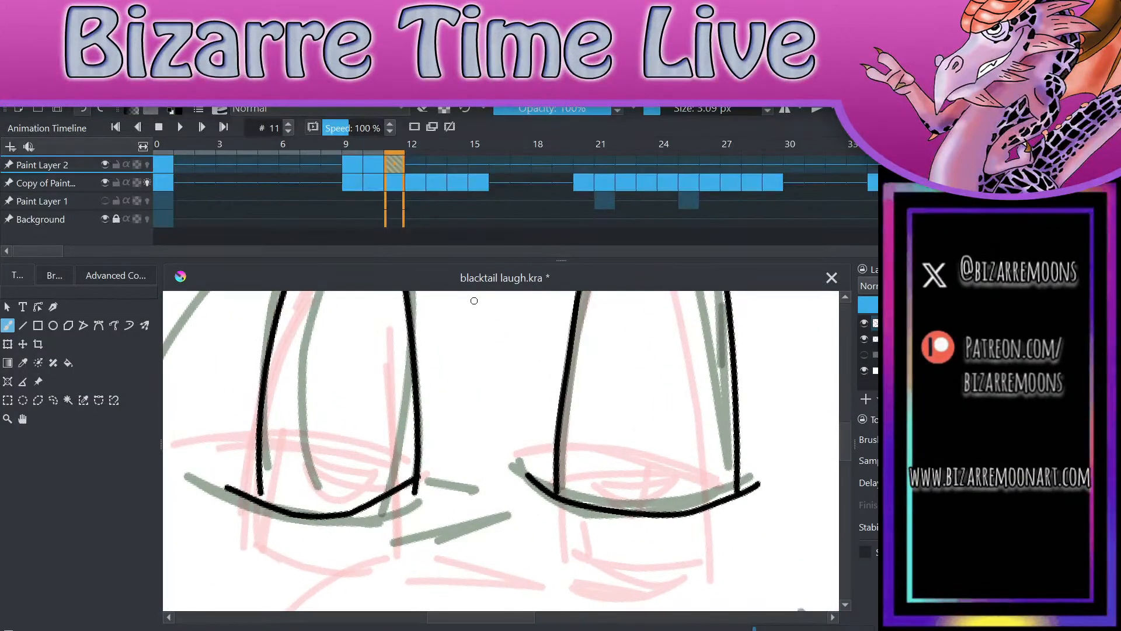
key(ctrl+z)
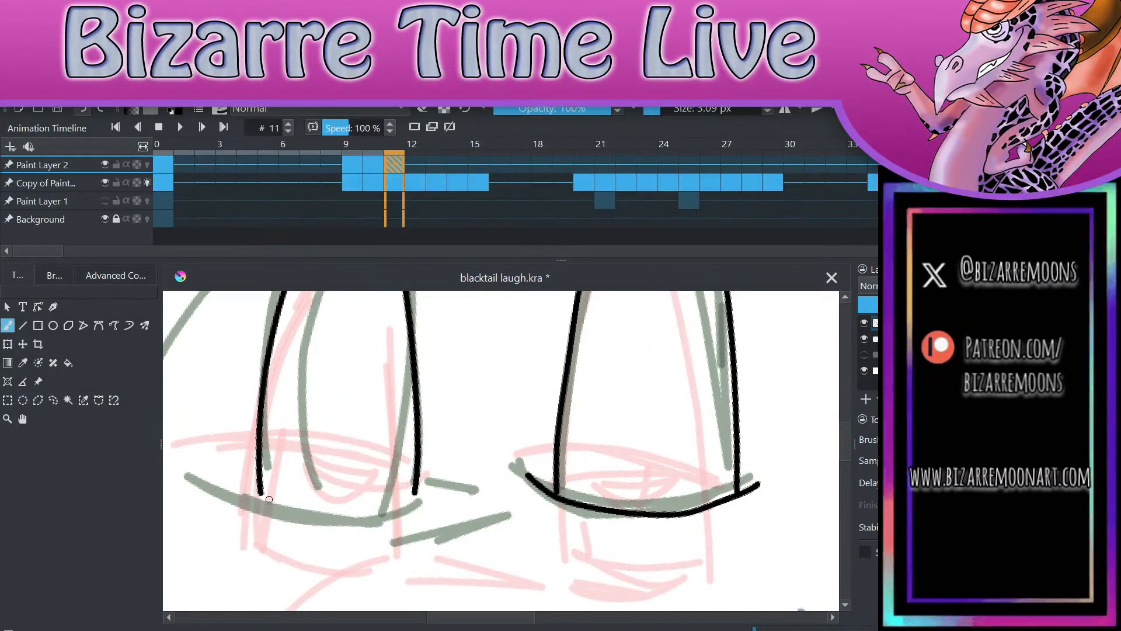
click(250, 488)
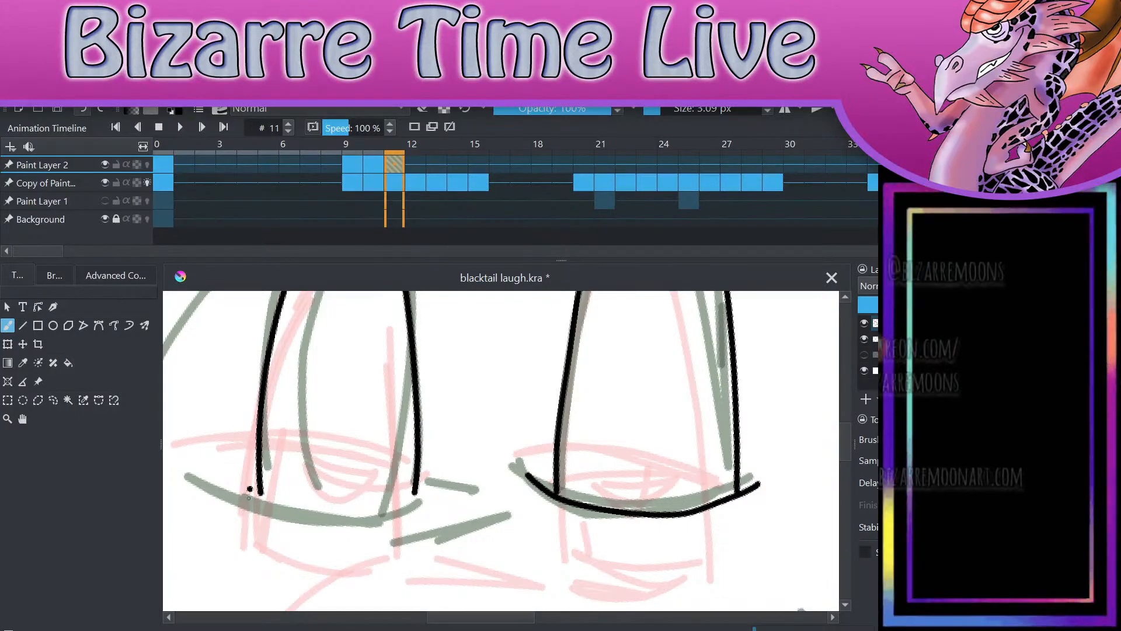
key(ctrl+z)
mouse_move(227, 485)
mouse_down()
mouse_move(351, 509)
mouse_move(424, 492)
mouse_up()
scroll(529, 413, down, 4)
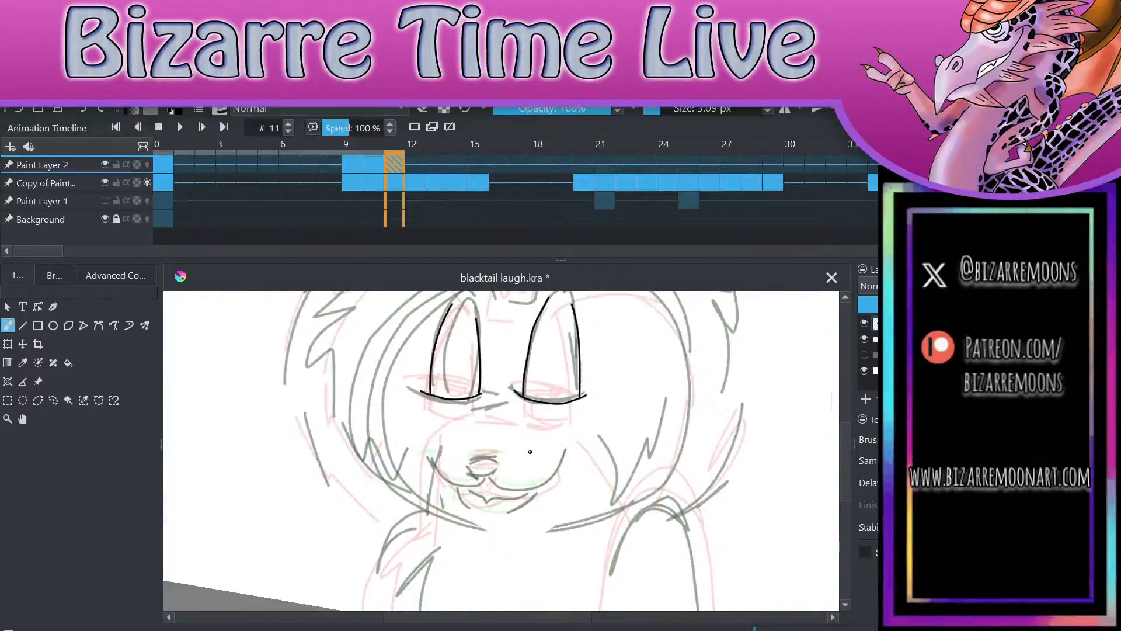
Step: Ink the nose as a closed rounded triangle above the mouth sketch
scroll(530, 452, up, 3)
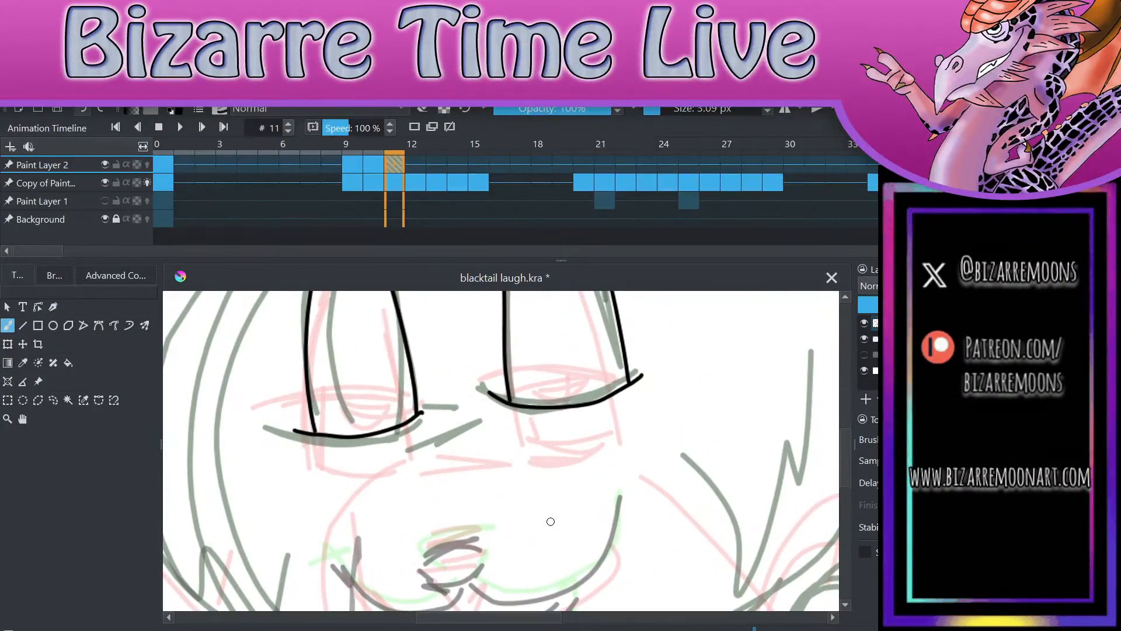
drag(416, 548, 488, 529)
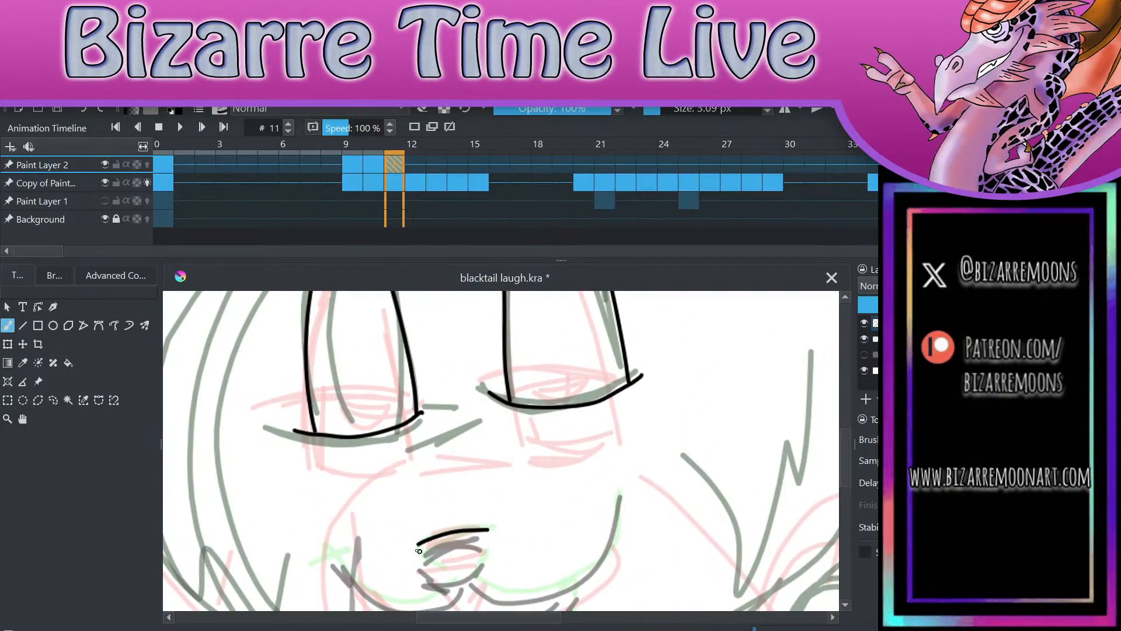
mouse_move(418, 547)
mouse_down()
mouse_move(450, 573)
mouse_move(495, 526)
mouse_up()
key(ctrl+z)
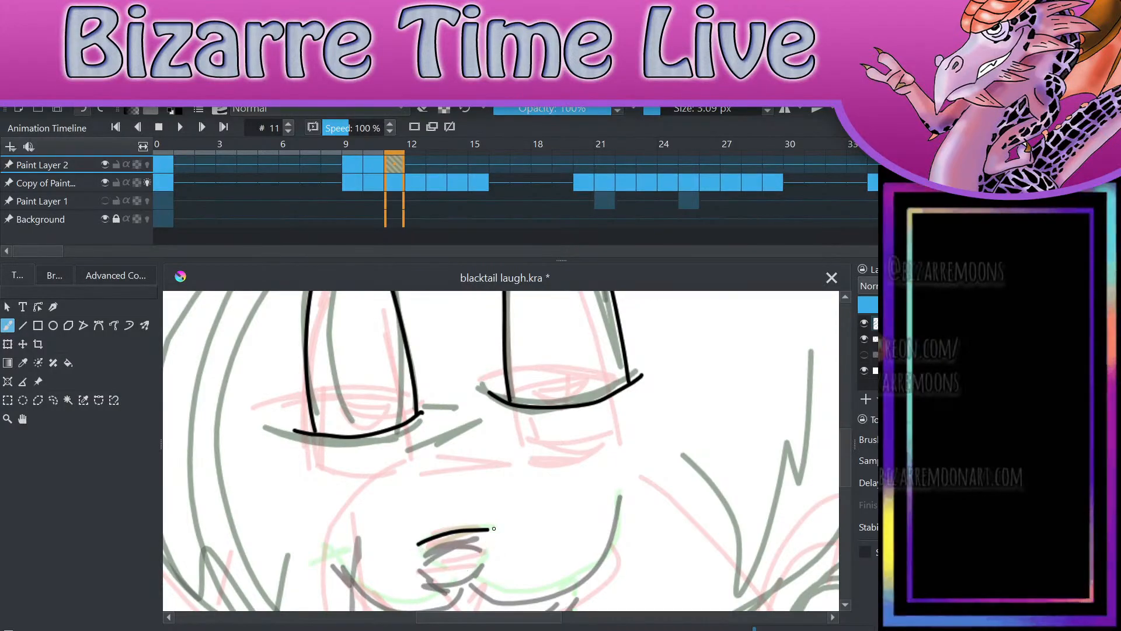
mouse_move(417, 545)
mouse_down()
mouse_move(455, 583)
mouse_move(491, 534)
mouse_move(481, 416)
mouse_up()
drag(481, 416, 539, 355)
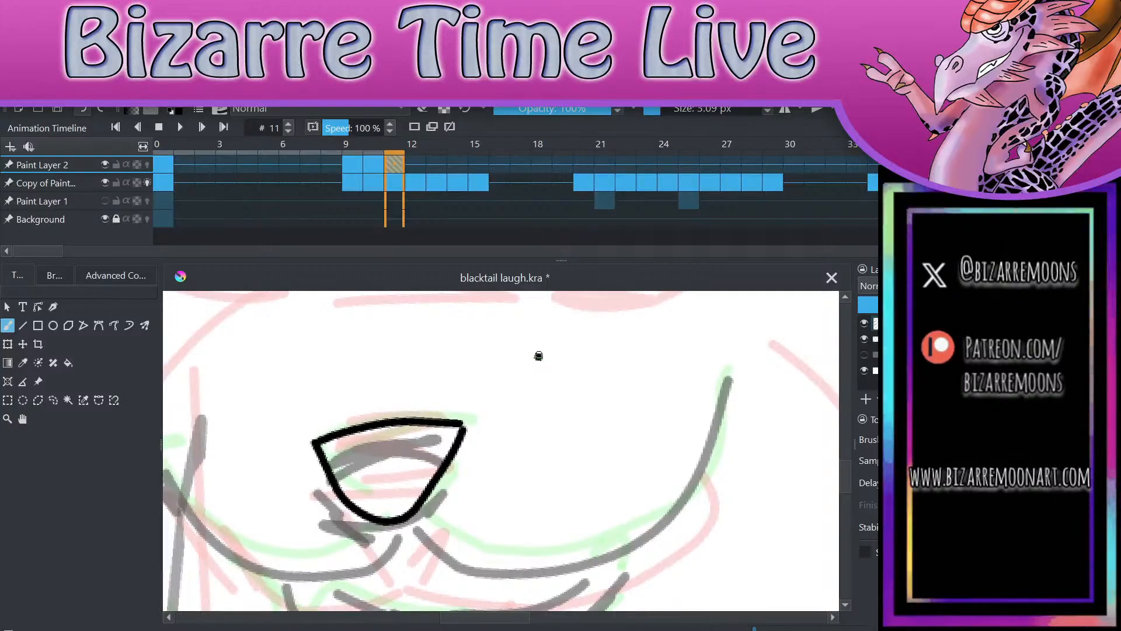
key(ctrl+z)
mouse_move(315, 439)
mouse_down()
mouse_move(347, 492)
mouse_move(387, 524)
mouse_move(449, 451)
mouse_move(461, 423)
mouse_up()
scroll(518, 430, down, 3)
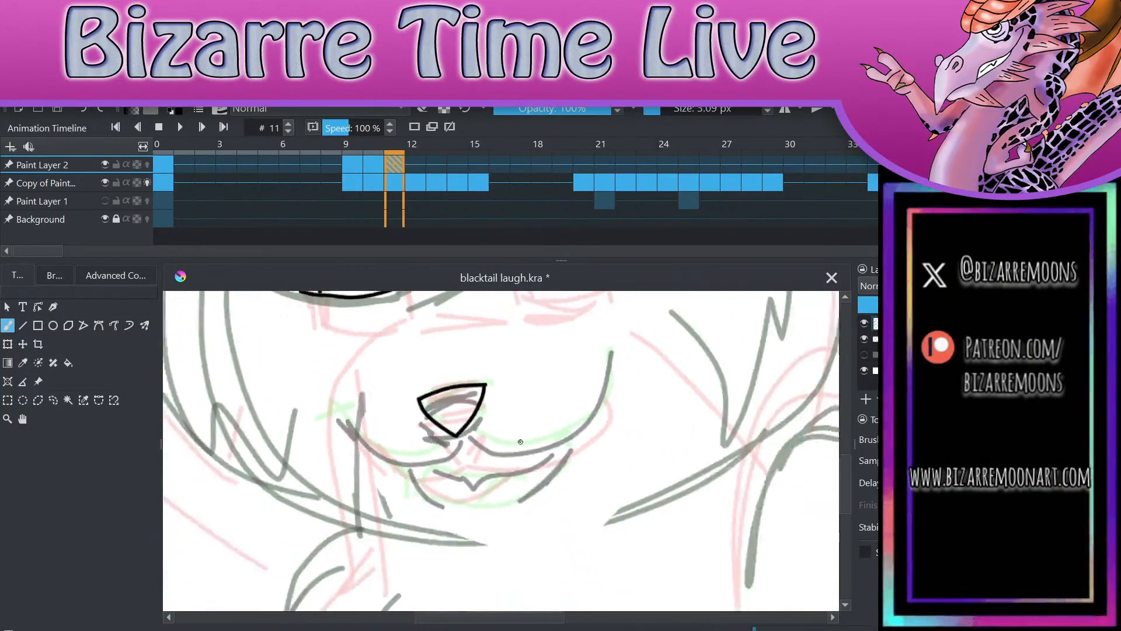
Step: Ink the smiling muzzle line with its cheek crease below the nose, and the lower jaw curve beneath it
mouse_move(463, 425)
mouse_down()
mouse_move(446, 448)
mouse_move(381, 400)
mouse_up()
mouse_move(471, 428)
mouse_down()
mouse_move(591, 343)
mouse_move(613, 341)
mouse_up()
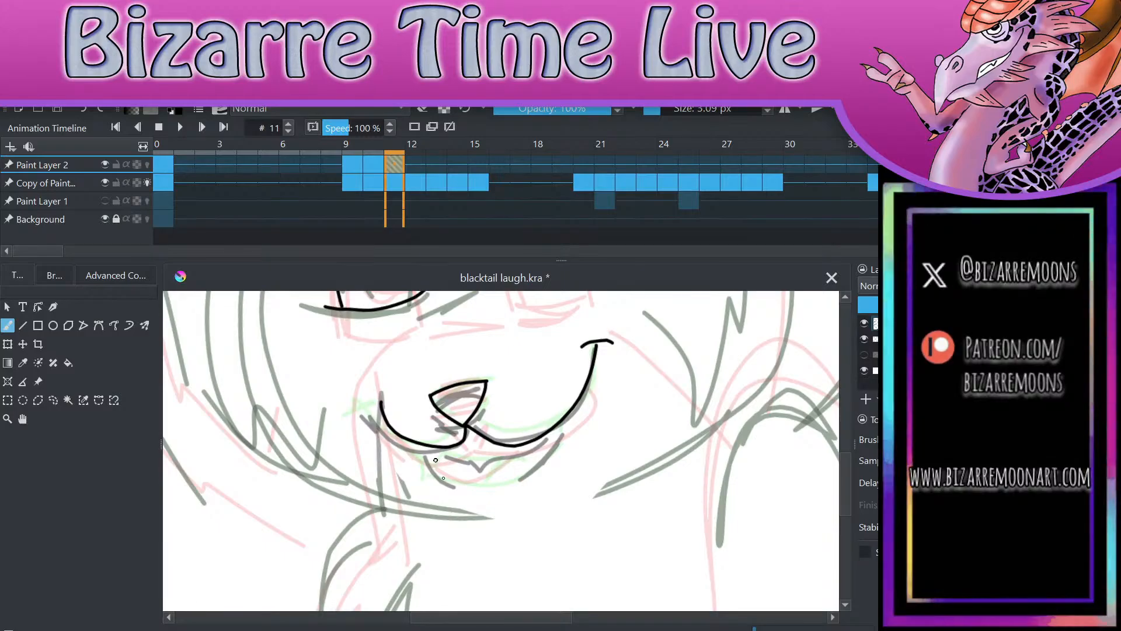
key(Left)
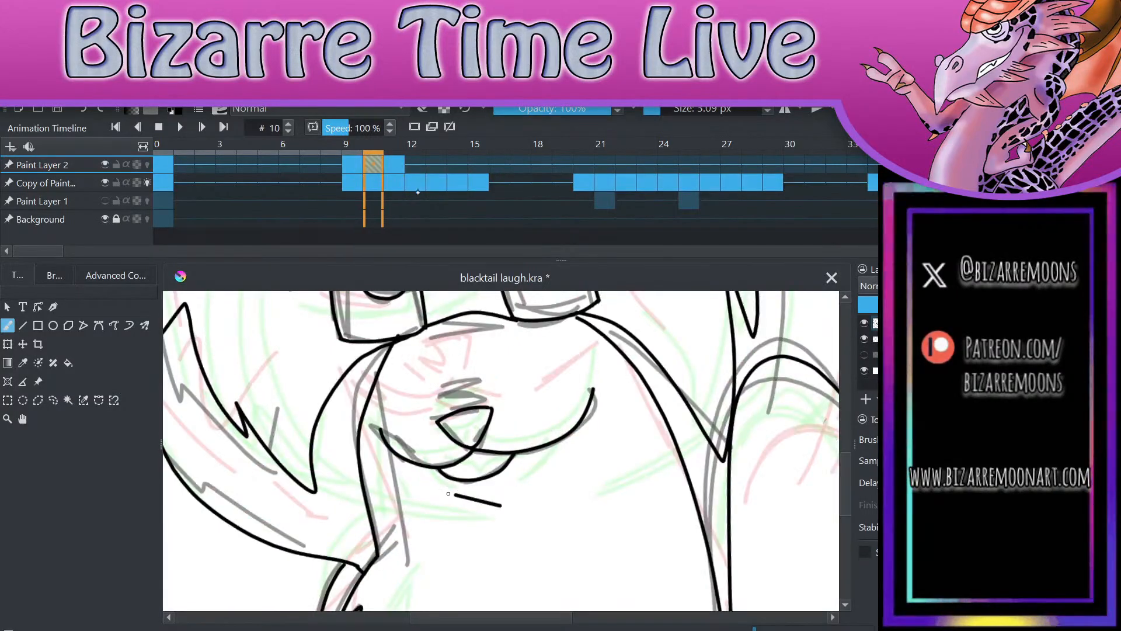
key(Right)
mouse_move(428, 446)
mouse_down()
mouse_move(469, 484)
mouse_move(540, 465)
mouse_move(577, 396)
mouse_up()
key(e)
key(e)
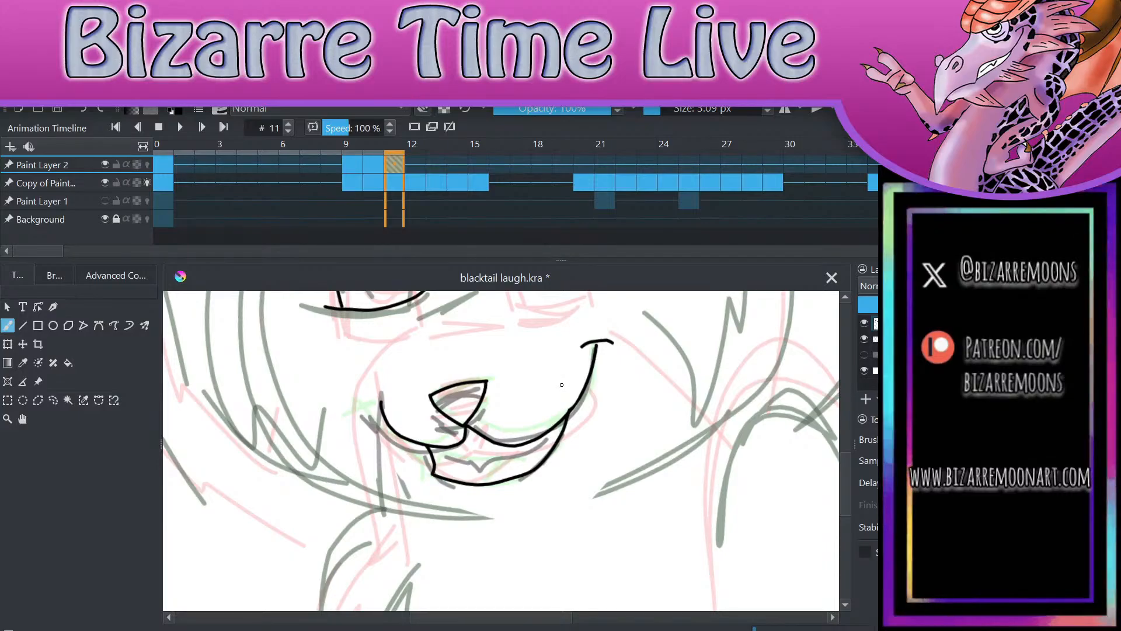
Step: Ink the curved inner line of the open mouth with a small notch, running up to the right-hand mouth corner
mouse_move(435, 453)
mouse_down()
mouse_move(498, 459)
mouse_move(478, 458)
mouse_move(514, 448)
mouse_up()
key(ctrl+z)
key(ctrl+z)
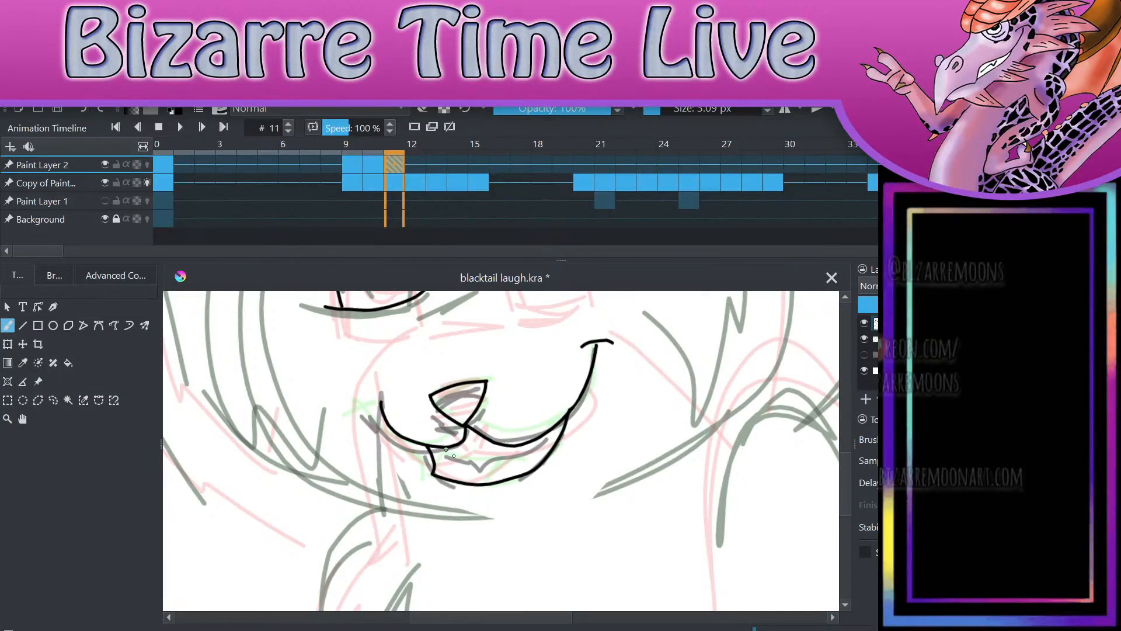
scroll(576, 437, up, 3)
key(ctrl+z)
drag(272, 486, 458, 476)
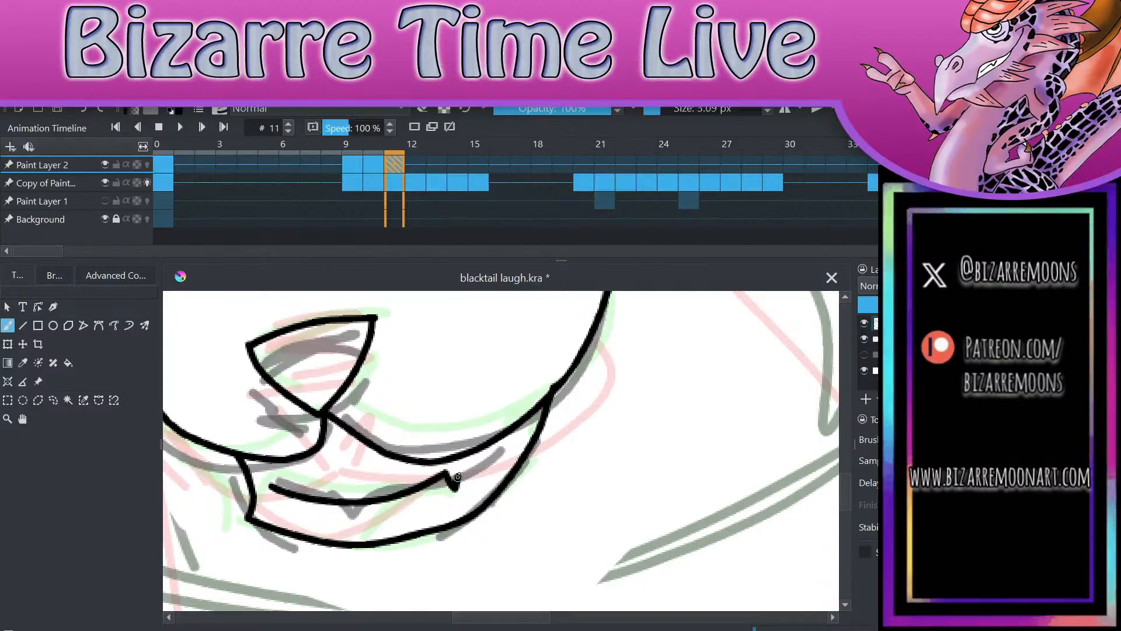
key(ctrl+z)
mouse_move(279, 486)
mouse_down()
mouse_move(467, 481)
mouse_move(530, 443)
mouse_move(553, 386)
mouse_up()
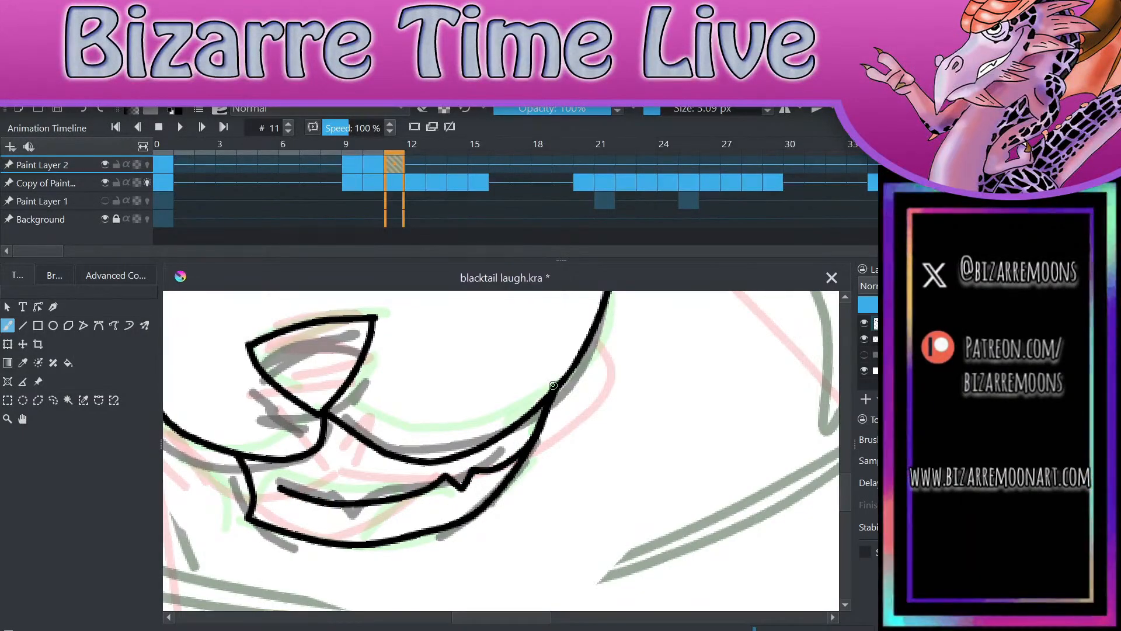
Step: Ink the jagged, crown-shaped tuft on the forehead above the eyes
scroll(696, 388, down, 4)
scroll(648, 443, up, 2)
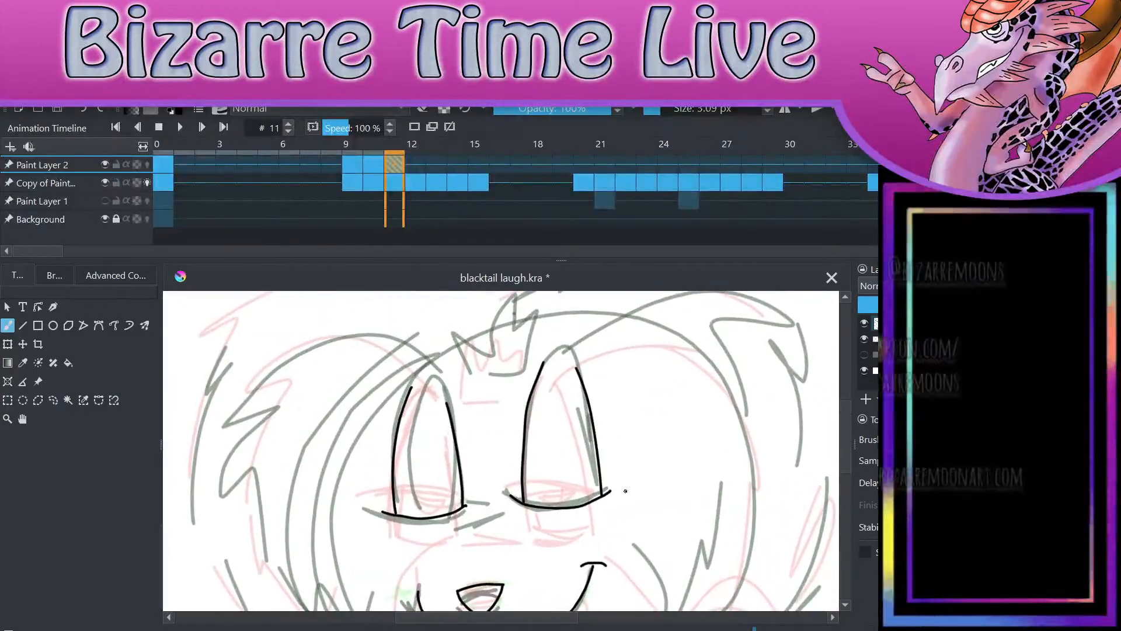
mouse_move(449, 371)
mouse_down()
mouse_move(464, 372)
mouse_move(515, 320)
mouse_move(523, 362)
mouse_move(465, 383)
mouse_up()
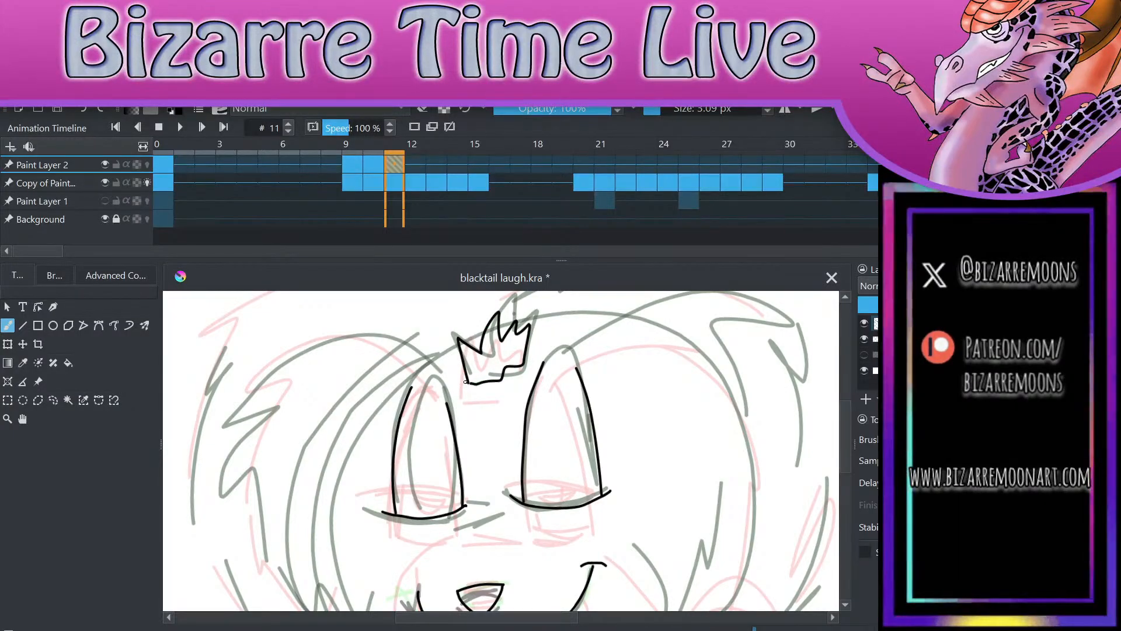
Step: Ink the inner hair line from the left-hand eye up over the brow and down the side in jagged tufts
drag(643, 386, 642, 461)
drag(552, 371, 569, 525)
key(e)
click(569, 526)
key(e)
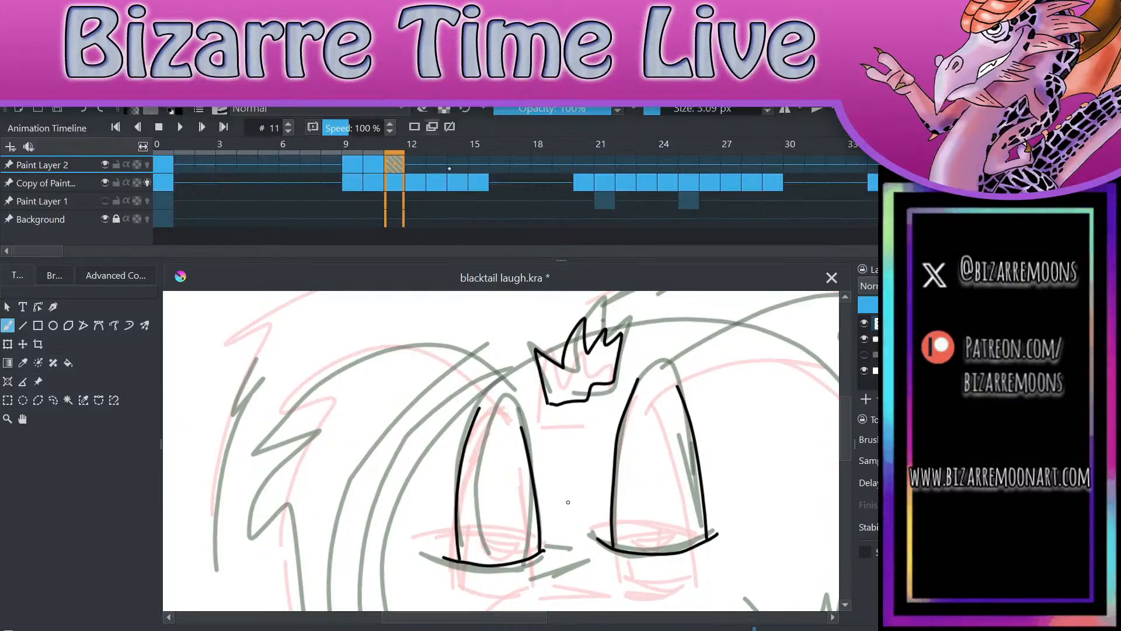
mouse_move(522, 428)
mouse_down()
mouse_move(516, 412)
mouse_move(395, 343)
mouse_move(273, 458)
mouse_move(278, 526)
mouse_up()
mouse_move(303, 490)
mouse_down()
mouse_move(300, 569)
mouse_move(321, 597)
mouse_up()
scroll(536, 360, down, 2)
scroll(536, 360, up, 1)
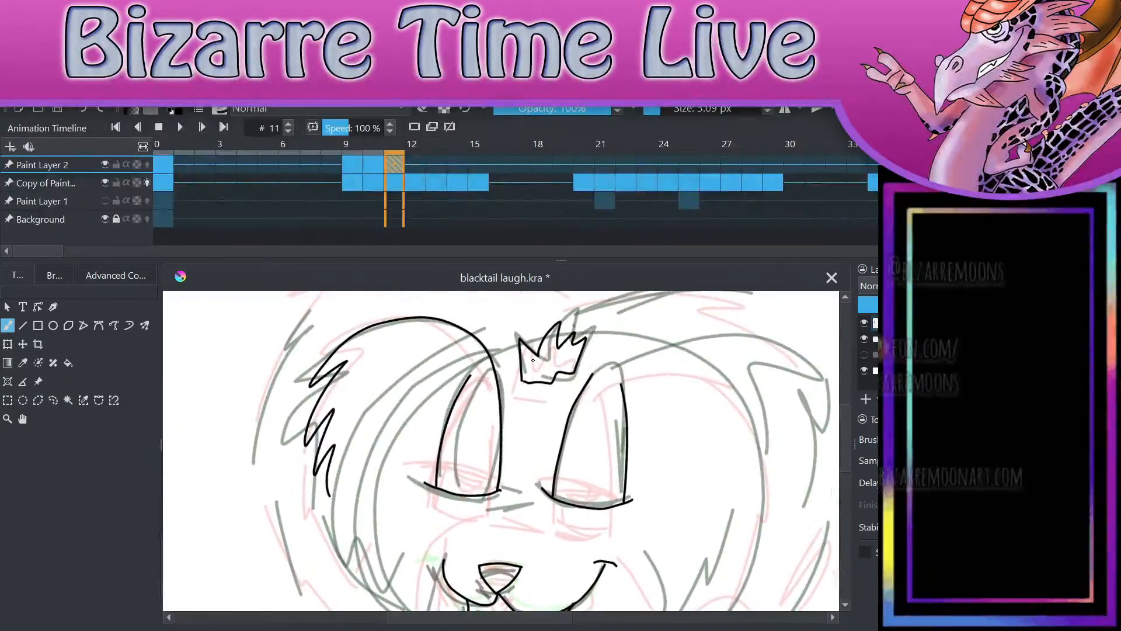
Step: Continue the left-hand inner hair line down into a pointed tuft and curve it up to the underside of the left-hand eye
mouse_move(330, 497)
mouse_down()
mouse_move(365, 562)
mouse_move(362, 532)
mouse_up()
click(84, 111)
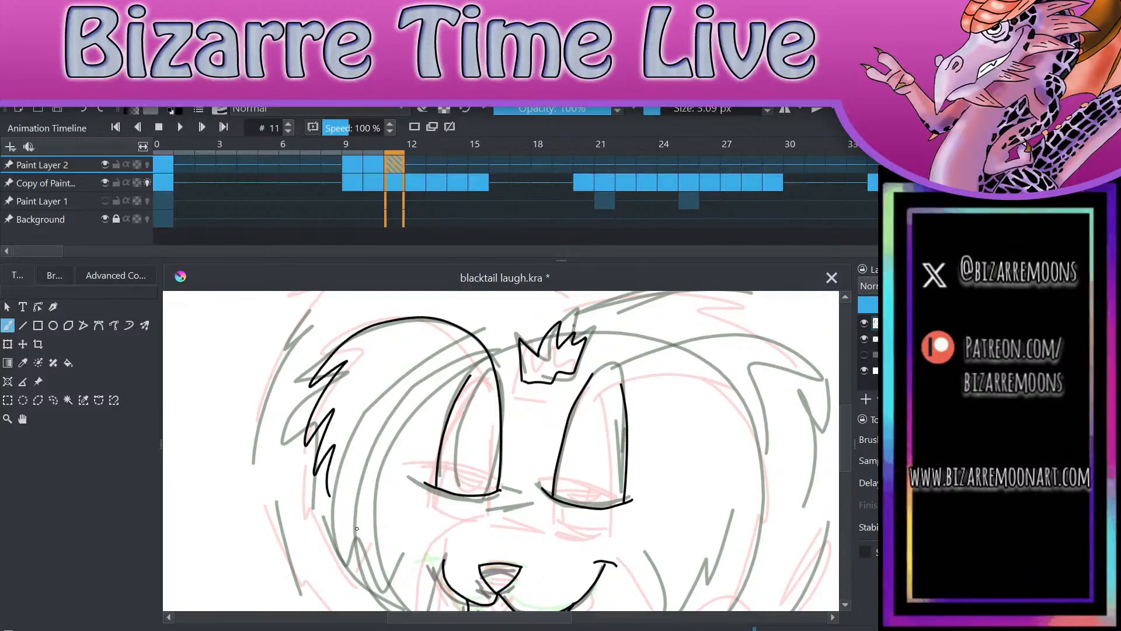
drag(344, 527, 363, 552)
scroll(419, 509, up, 5)
key(ctrl+z)
mouse_move(219, 422)
mouse_down()
mouse_move(313, 578)
mouse_move(316, 518)
mouse_move(381, 611)
mouse_move(426, 521)
mouse_move(607, 424)
mouse_up()
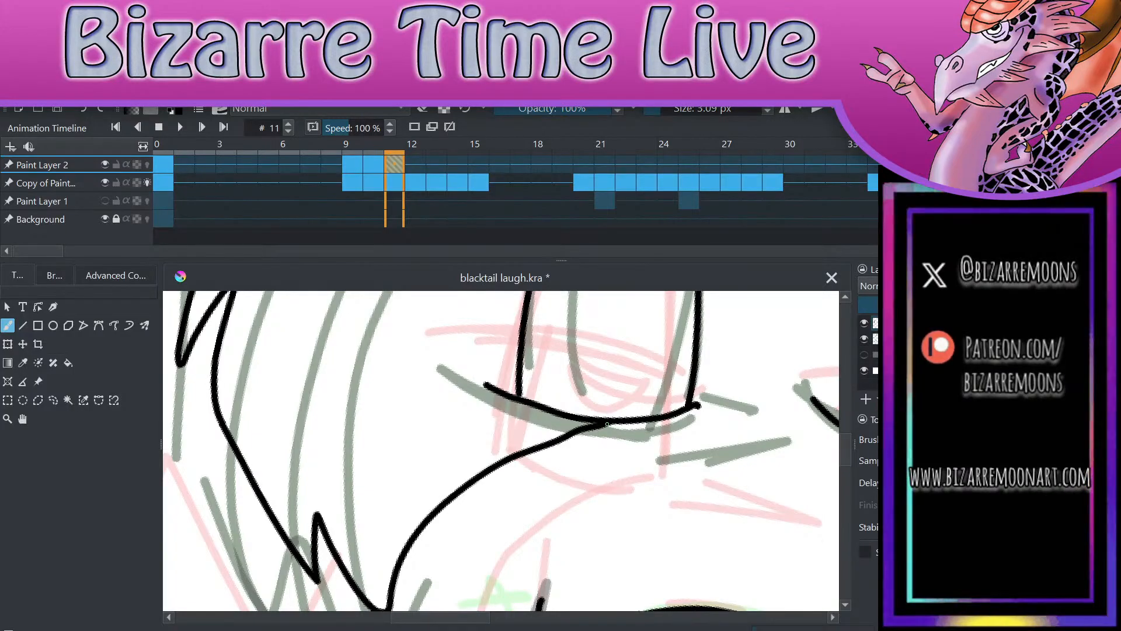
Step: Ink the matching inner hair line from the right-hand eye up over the brow and down the side with jagged tufts
scroll(607, 423, down, 3)
drag(720, 340, 639, 334)
scroll(638, 334, up, 1)
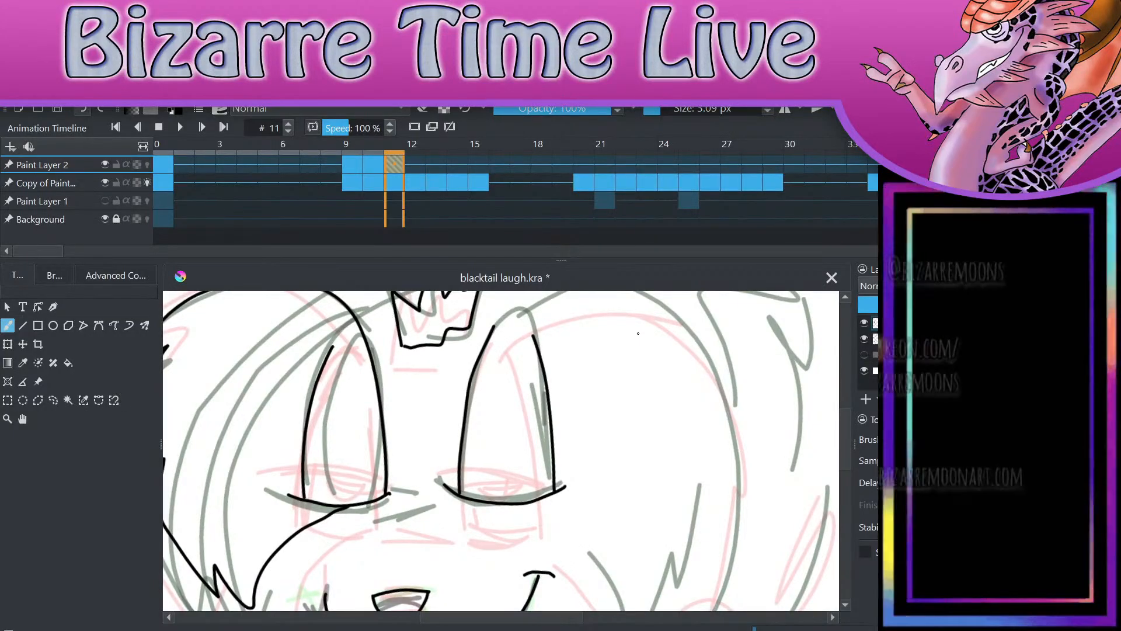
drag(639, 334, 595, 375)
drag(608, 538, 593, 544)
key(ctrl+z)
drag(451, 366, 524, 316)
mouse_move(626, 302)
mouse_down()
mouse_move(684, 336)
mouse_move(678, 504)
mouse_up()
scroll(501, 451, down, 2)
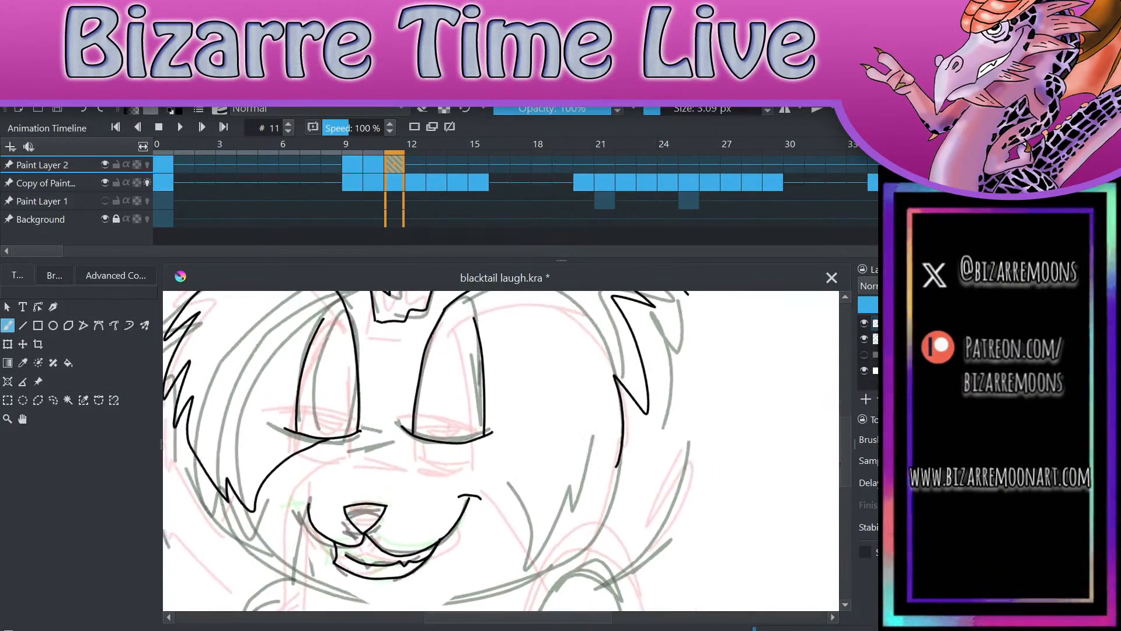
Step: Ink the spiky lower hair edge from under the right-hand eye to the side hair line and clean up where they join
mouse_move(468, 436)
mouse_down()
mouse_move(504, 461)
mouse_move(520, 495)
mouse_up()
key(ctrl+z)
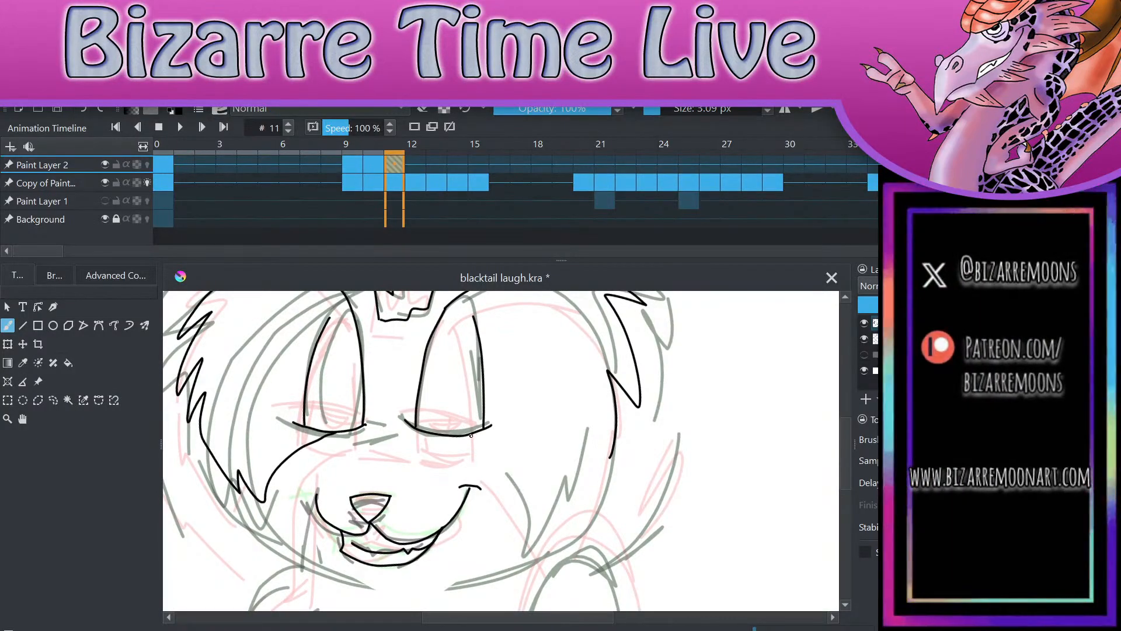
mouse_move(469, 435)
mouse_down()
mouse_move(490, 453)
mouse_move(514, 527)
mouse_move(521, 478)
mouse_move(538, 568)
mouse_move(562, 478)
mouse_move(583, 528)
mouse_move(616, 431)
mouse_up()
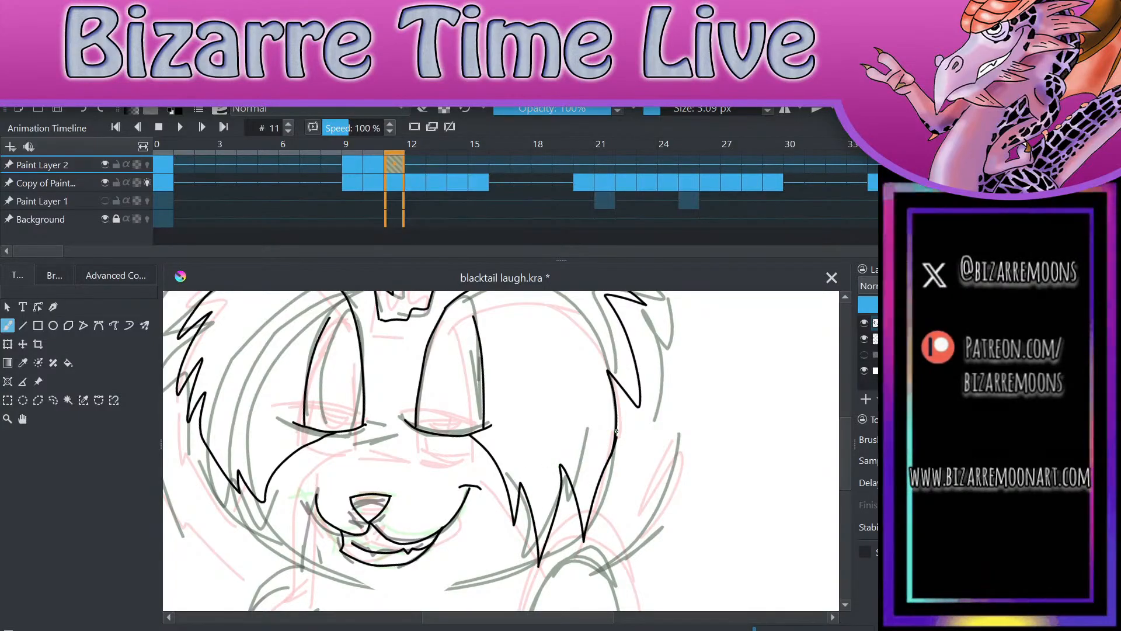
key(e)
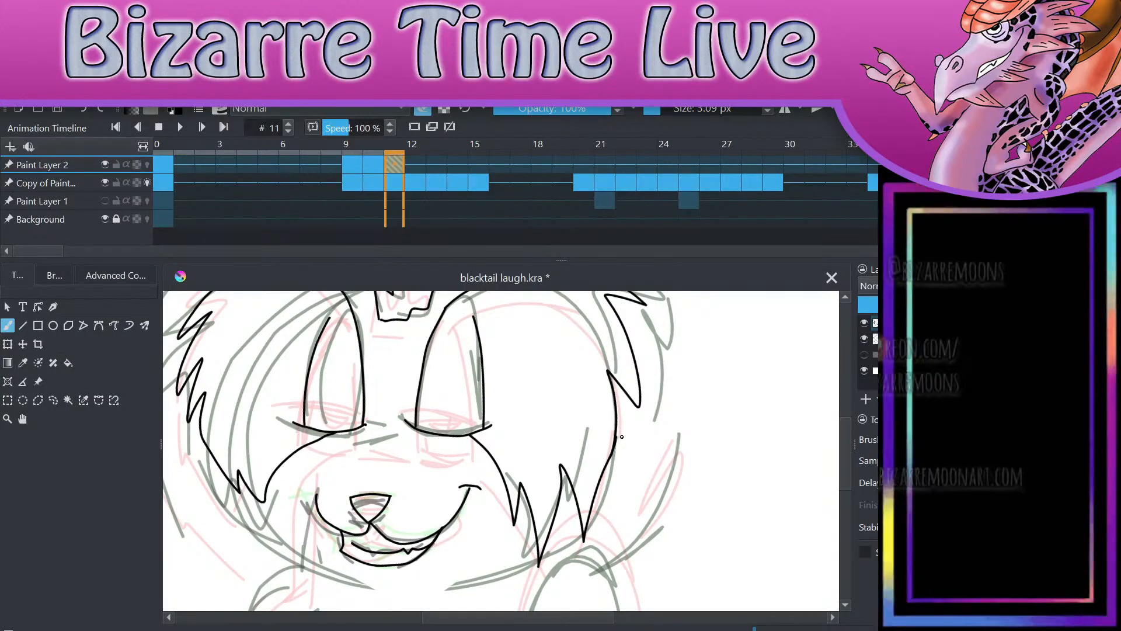
scroll(676, 485, down, 4)
scroll(676, 501, up, 3)
key(e)
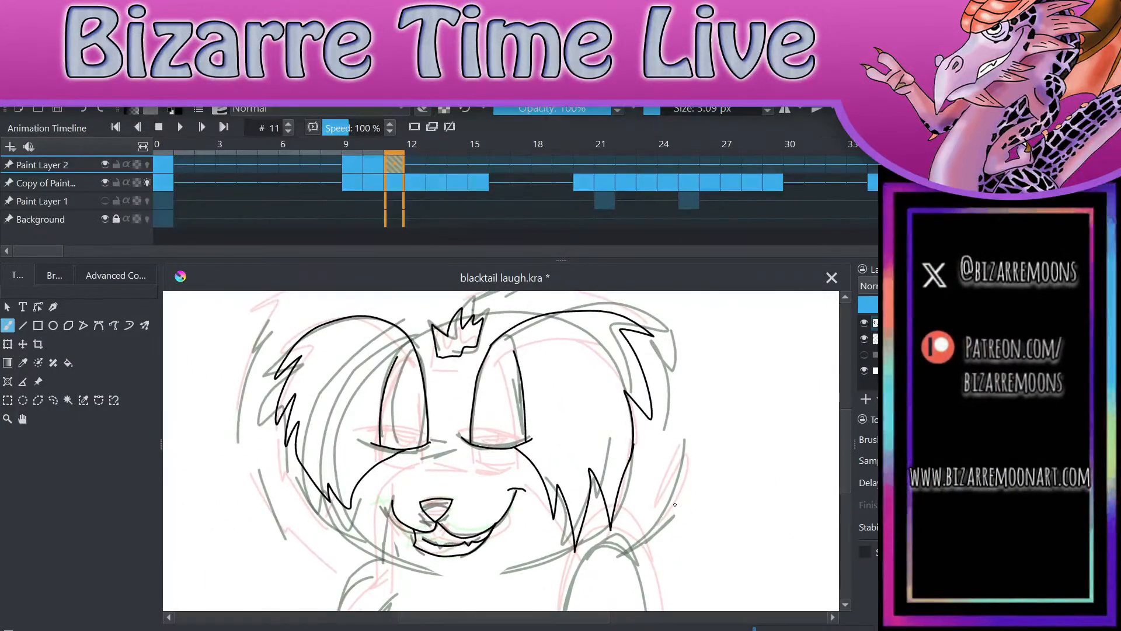
Step: Ink the outer hair outline in two sweeps from the centre parting above the forehead tuft down each side, with jagged tufts
scroll(676, 504, down, 2)
drag(697, 395, 697, 402)
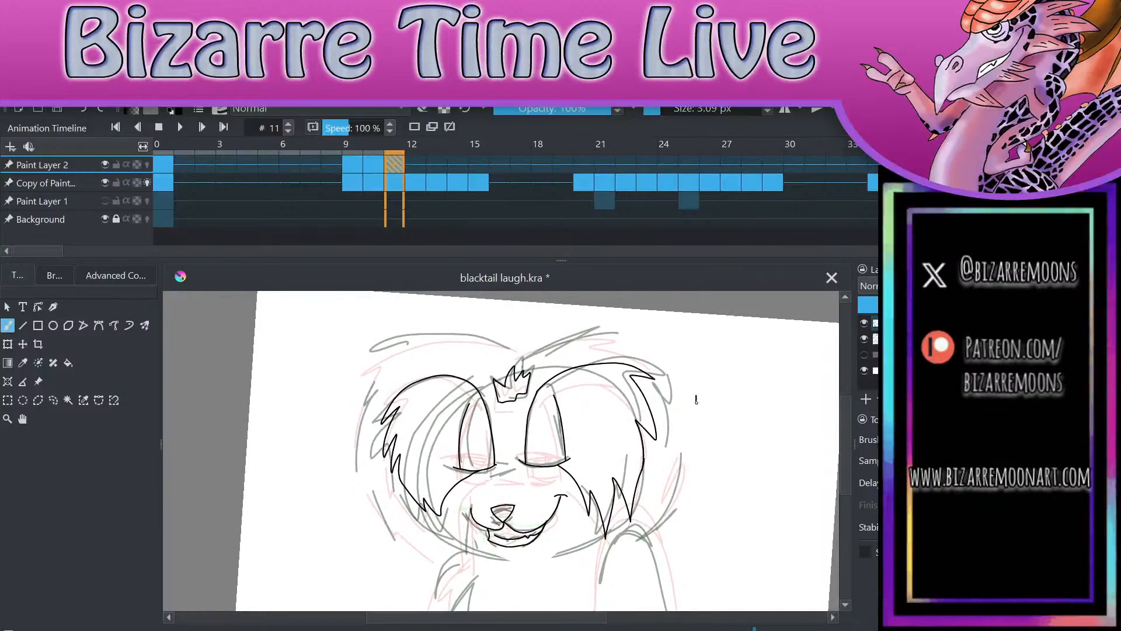
key(ctrl+z)
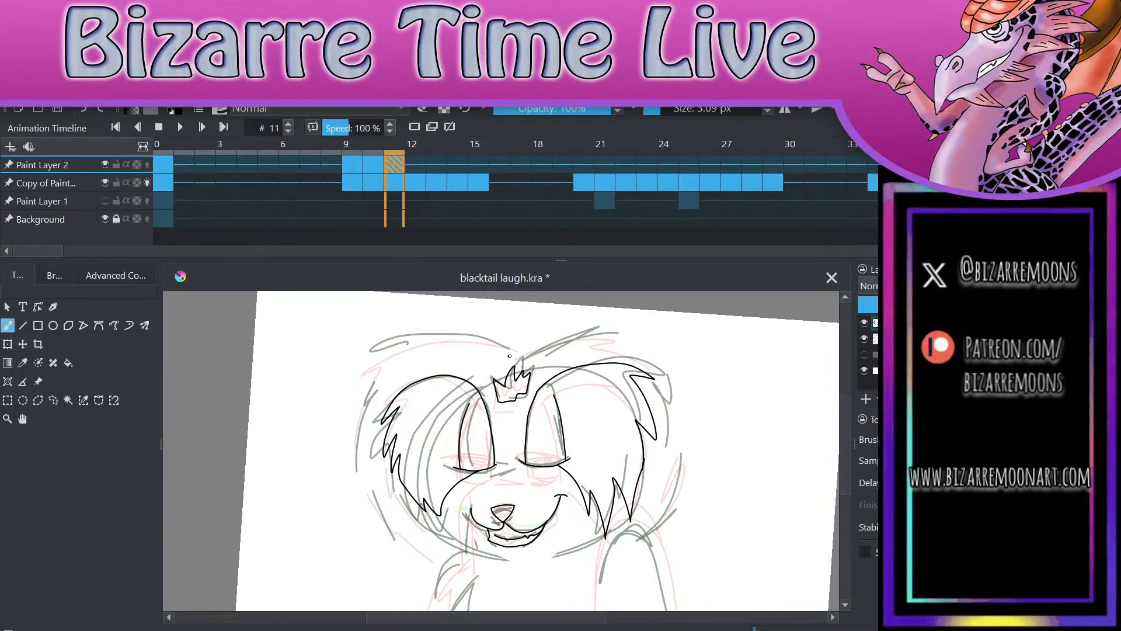
mouse_move(518, 354)
mouse_down()
mouse_move(374, 371)
mouse_move(358, 449)
mouse_move(372, 506)
mouse_move(444, 561)
mouse_up()
mouse_move(517, 354)
mouse_down()
mouse_move(629, 332)
mouse_move(659, 352)
mouse_move(680, 429)
mouse_move(633, 534)
mouse_up()
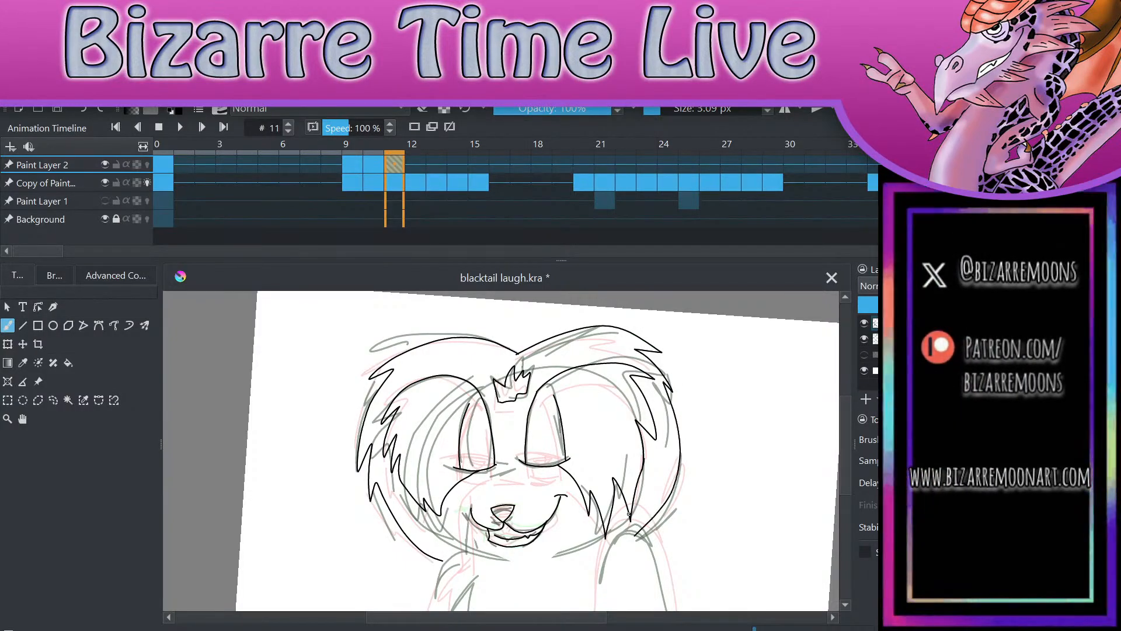
scroll(629, 514, up, 2)
scroll(730, 425, up, 2)
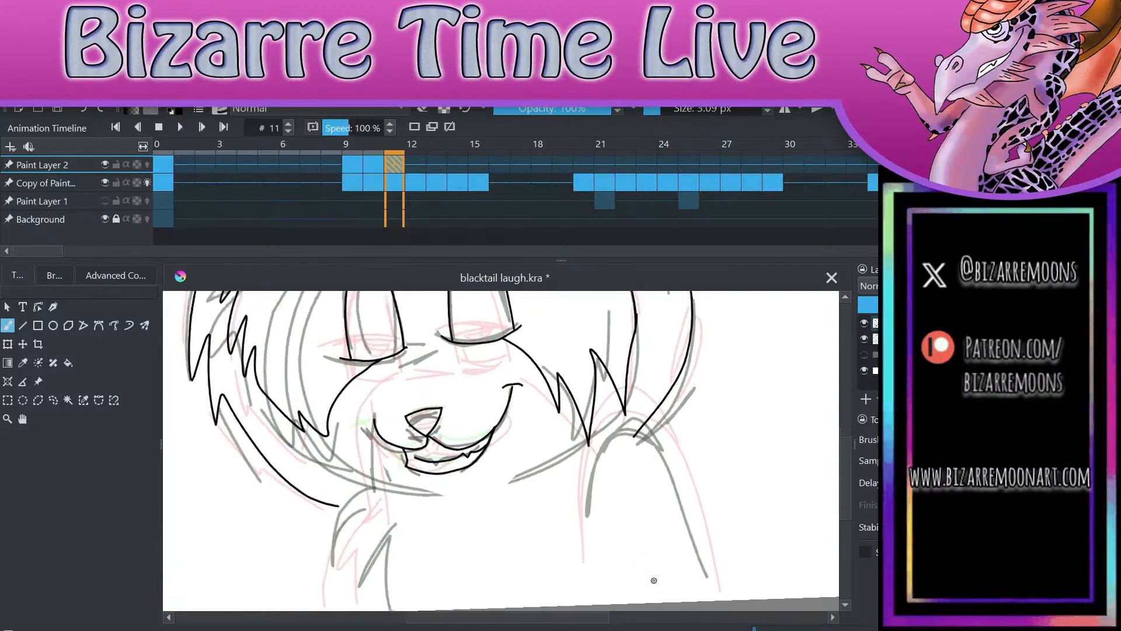
drag(392, 329, 444, 314)
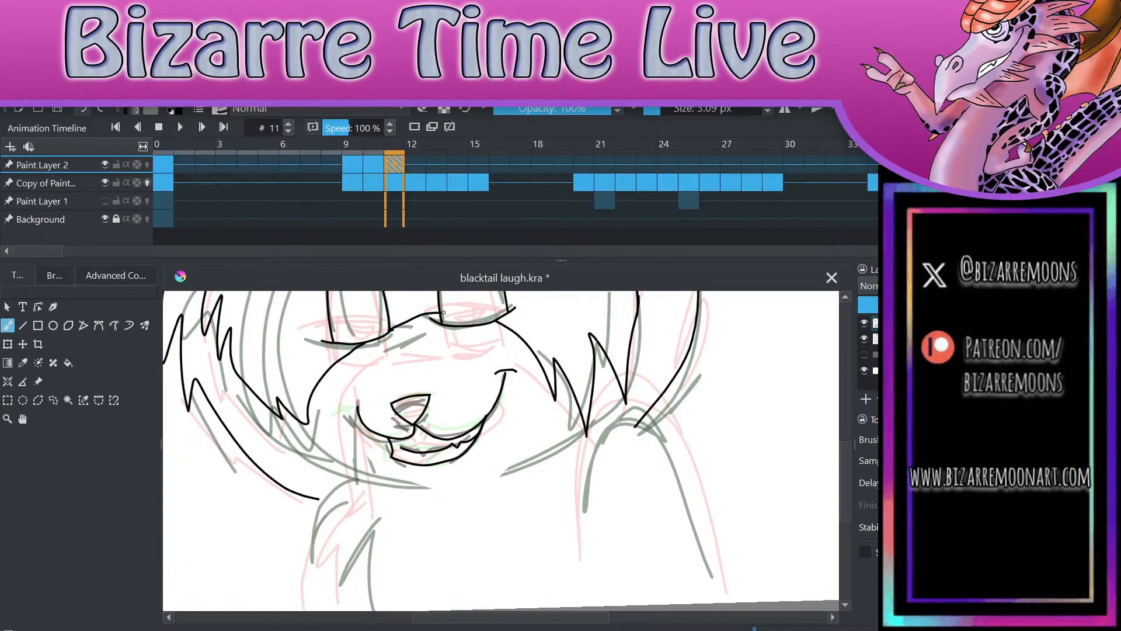
key(ctrl+z)
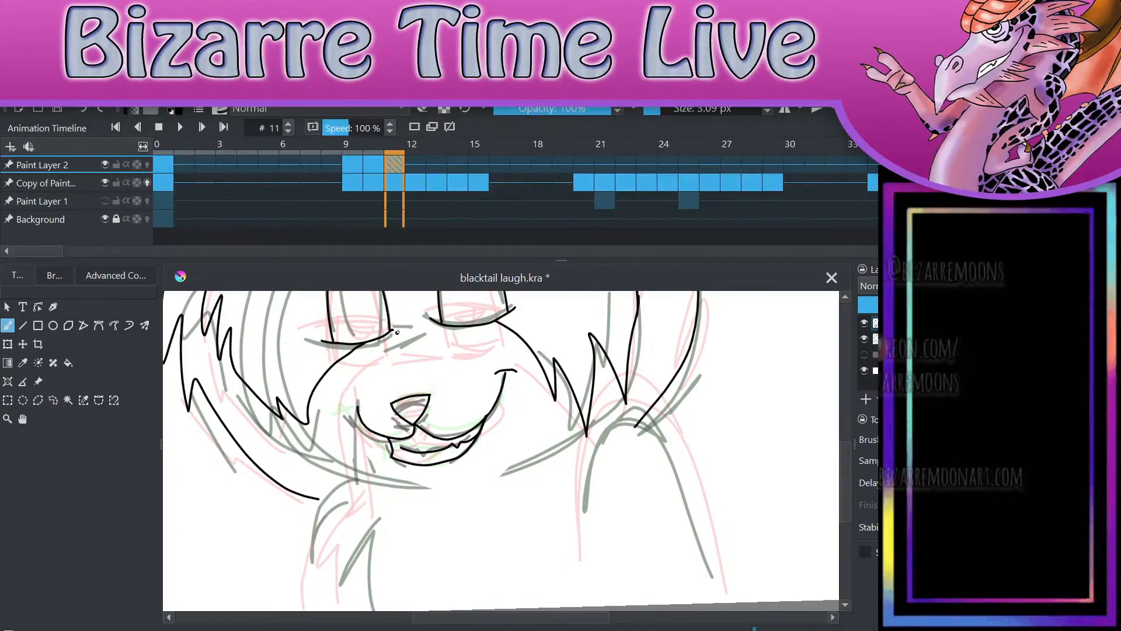
drag(391, 330, 444, 318)
scroll(444, 319, up, 3)
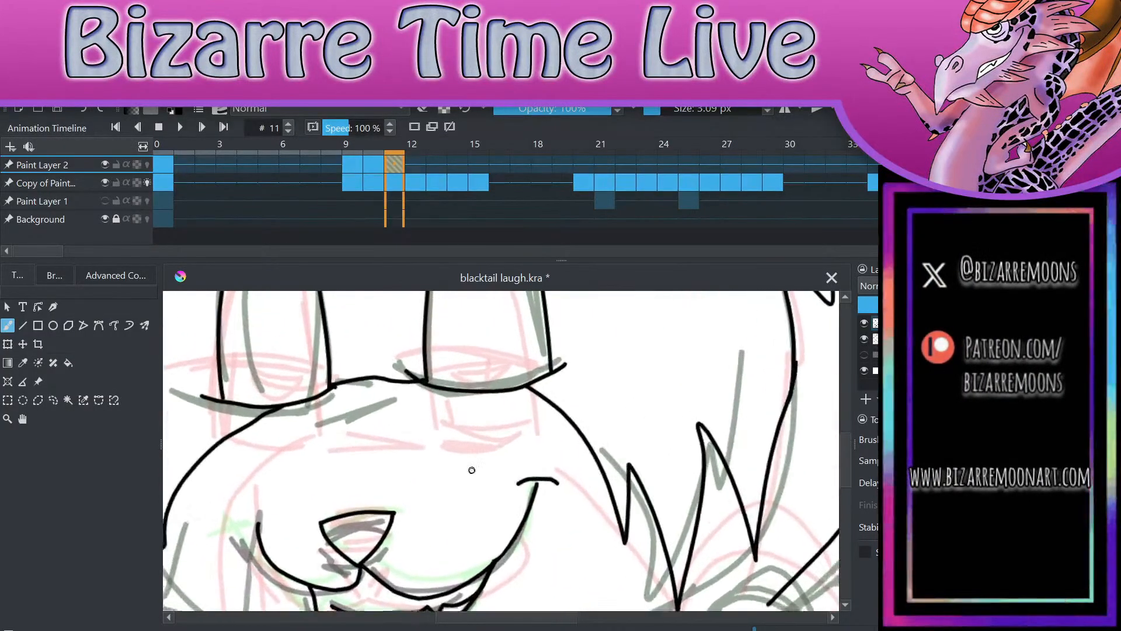
drag(329, 390, 426, 377)
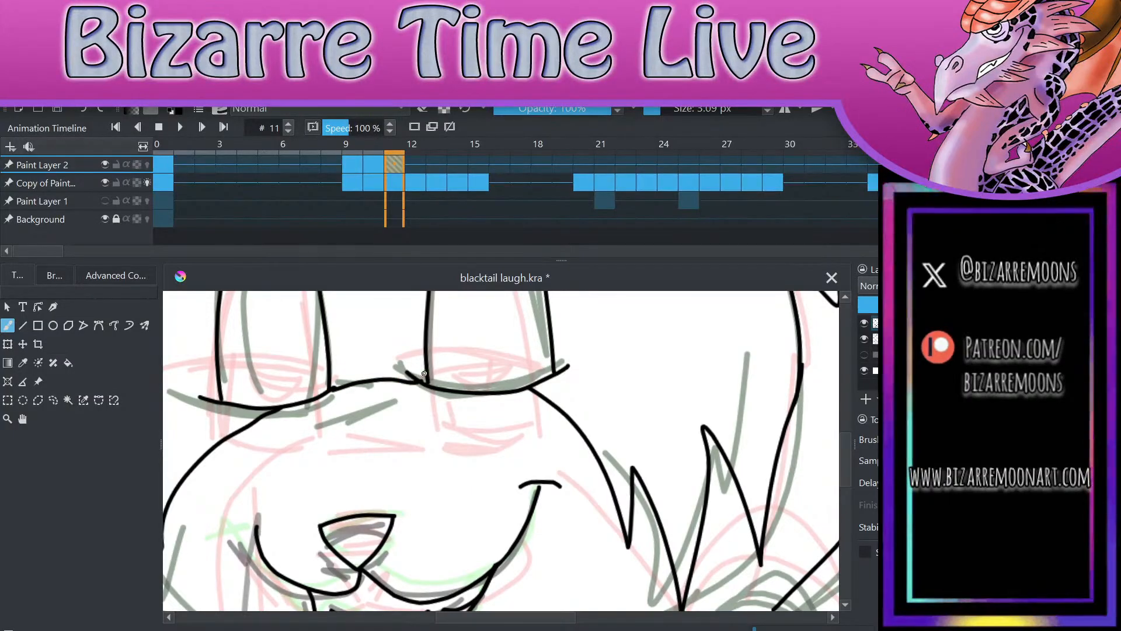
scroll(424, 373, down, 2)
scroll(498, 494, up, 2)
key(ctrl+z)
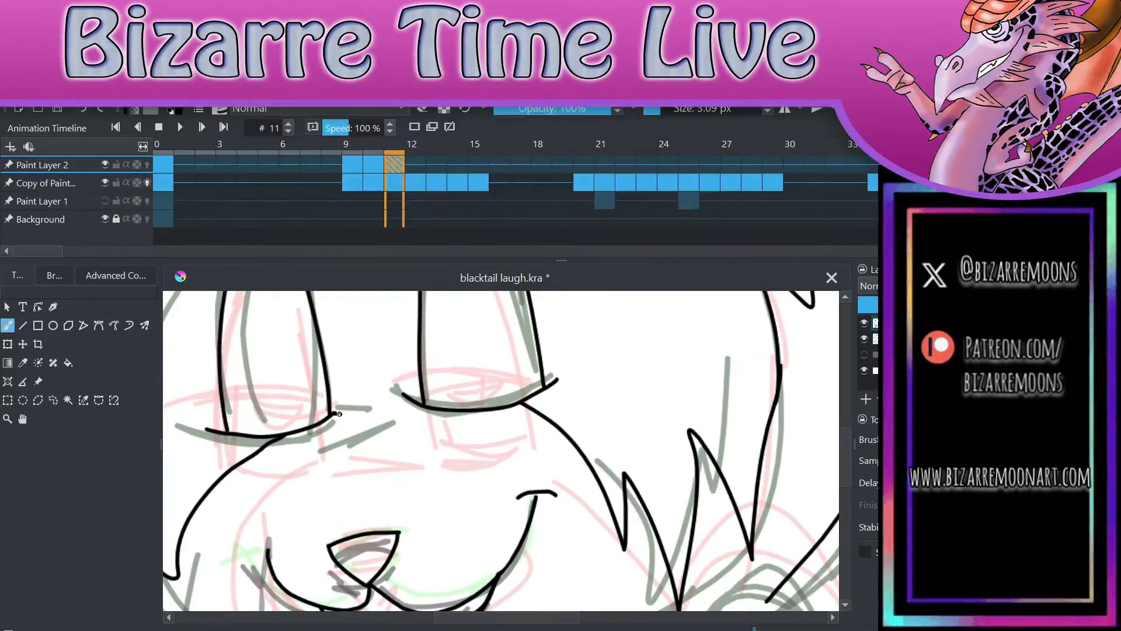
Step: Ink a short, gently arched line bridging the inner corners of the two closed eyes, redoing it until it joins cleanly
drag(328, 416, 427, 398)
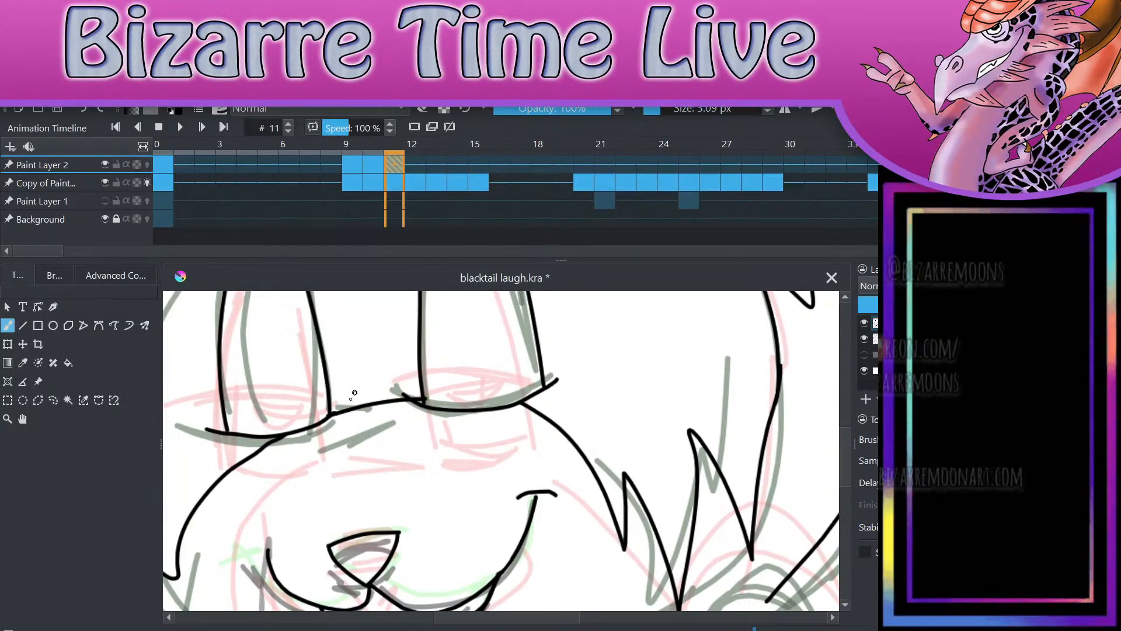
click(83, 110)
drag(330, 415, 420, 400)
click(83, 110)
drag(329, 416, 428, 408)
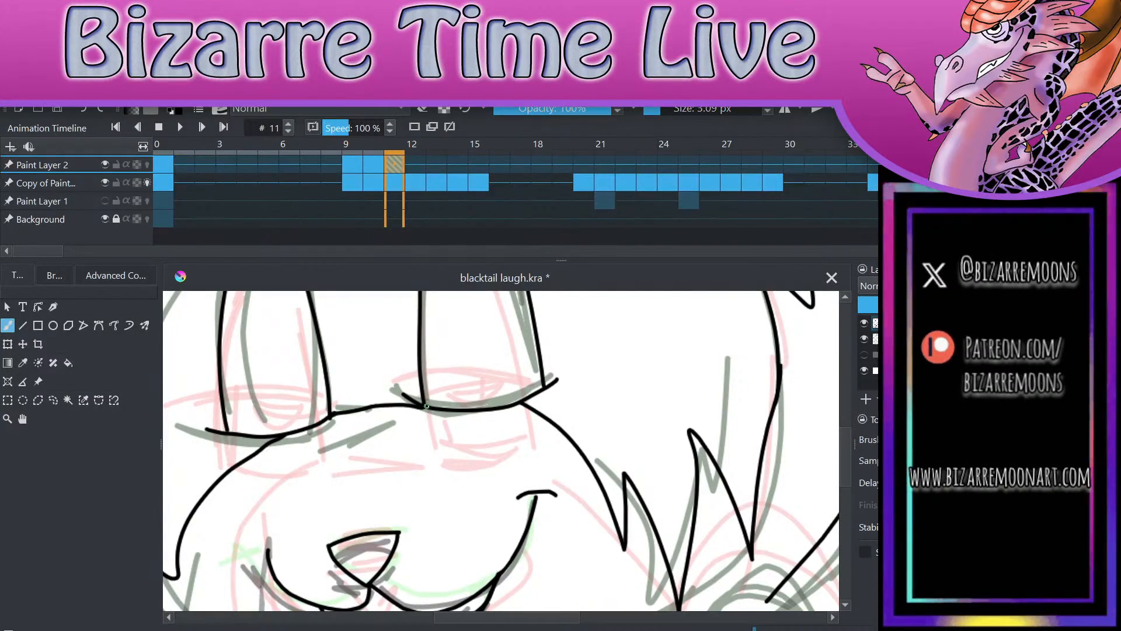
Step: Ink the face and body contours from under both eyes down to the canvas edge, plus the right-hand arm's rounded outline with a fur notch
scroll(543, 334, down, 5)
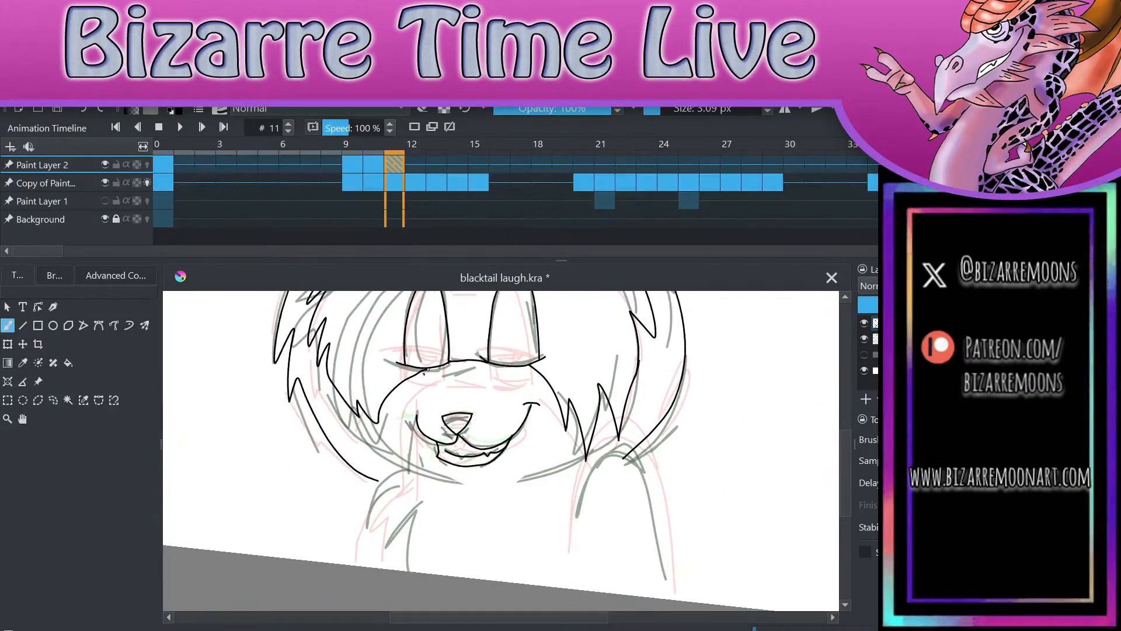
mouse_move(434, 367)
mouse_down()
mouse_move(403, 422)
mouse_move(416, 475)
mouse_move(391, 537)
mouse_move(393, 570)
mouse_up()
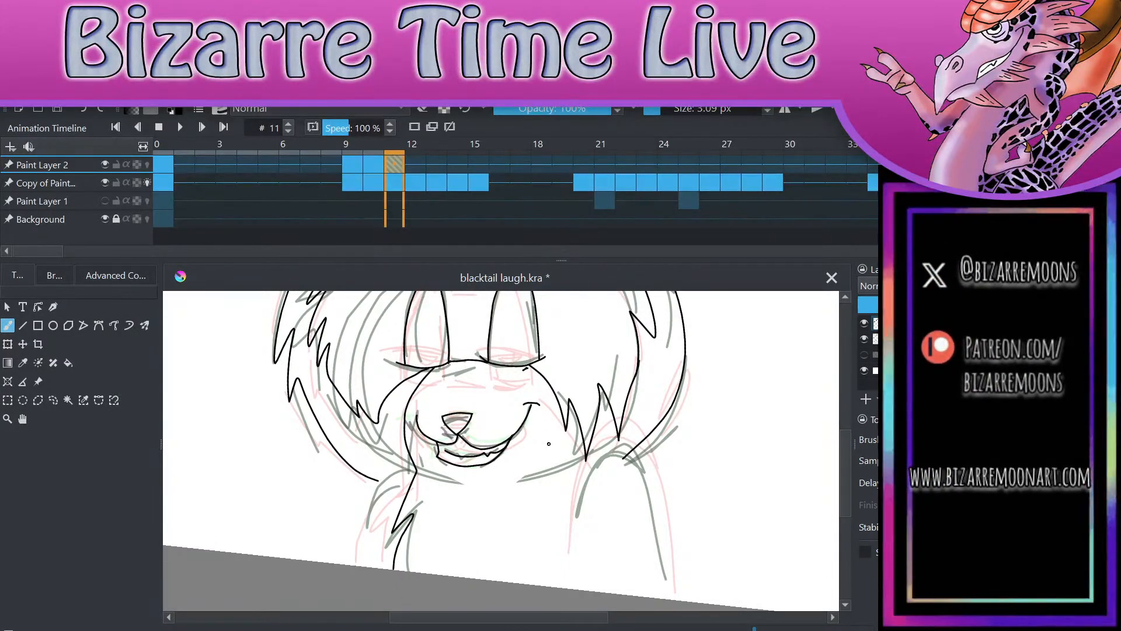
drag(525, 365, 565, 587)
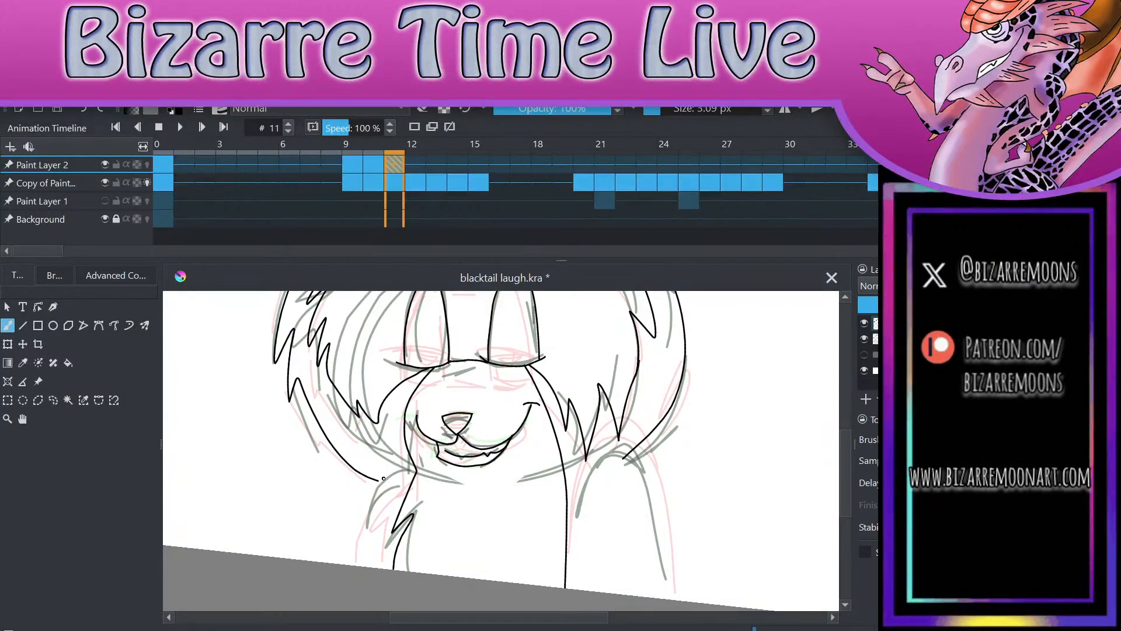
mouse_move(575, 518)
mouse_down()
mouse_move(595, 472)
mouse_move(672, 598)
mouse_up()
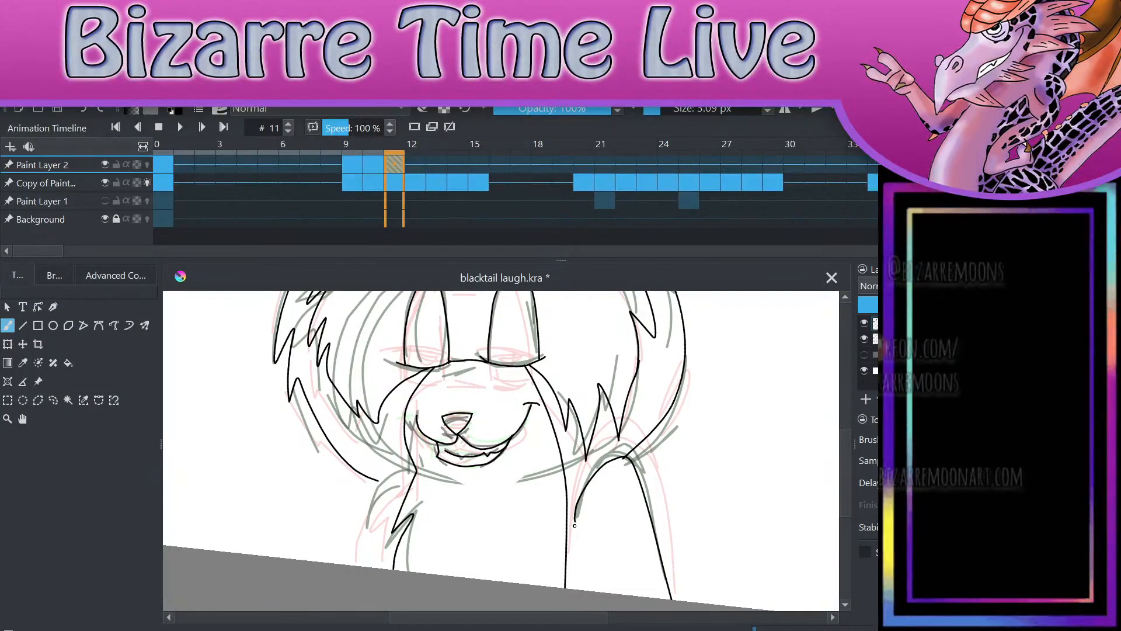
drag(575, 521, 582, 590)
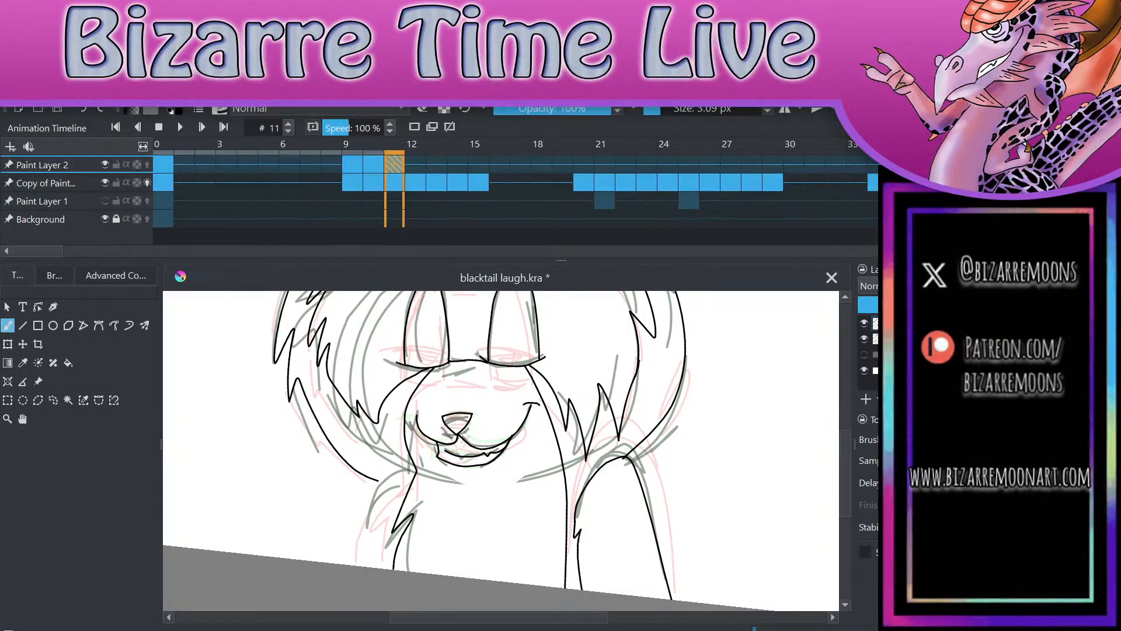
Step: Erase the stray mark beside the right-hand arm and the end of the outer hair line that overshoots the shoulder
drag(665, 461, 664, 472)
scroll(664, 474, up, 3)
key(e)
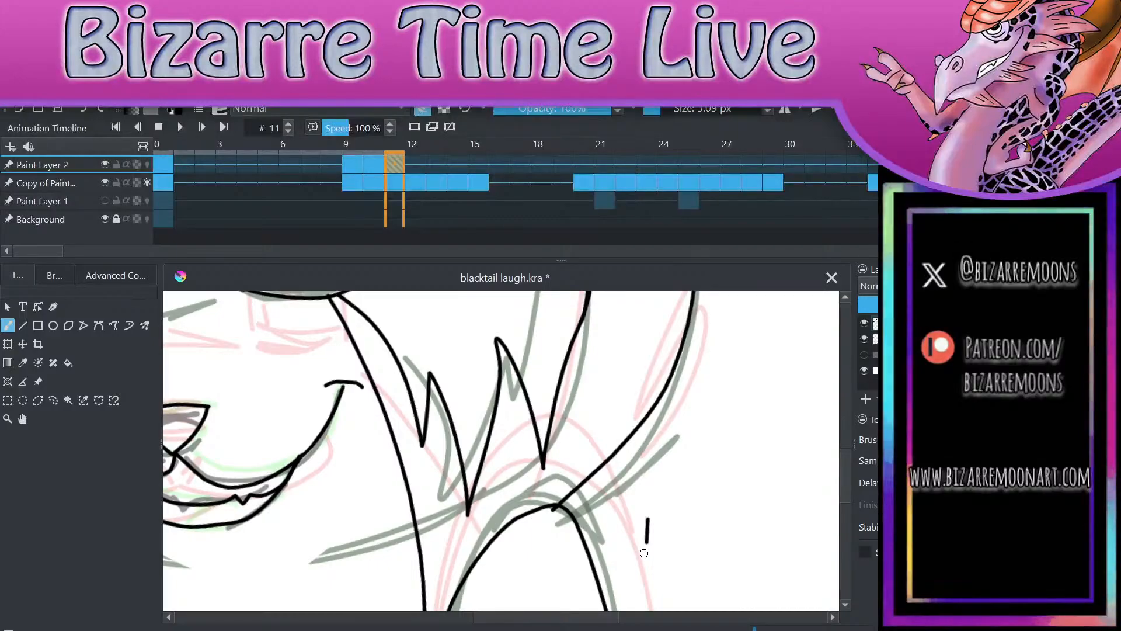
drag(645, 558, 646, 526)
drag(555, 513, 547, 514)
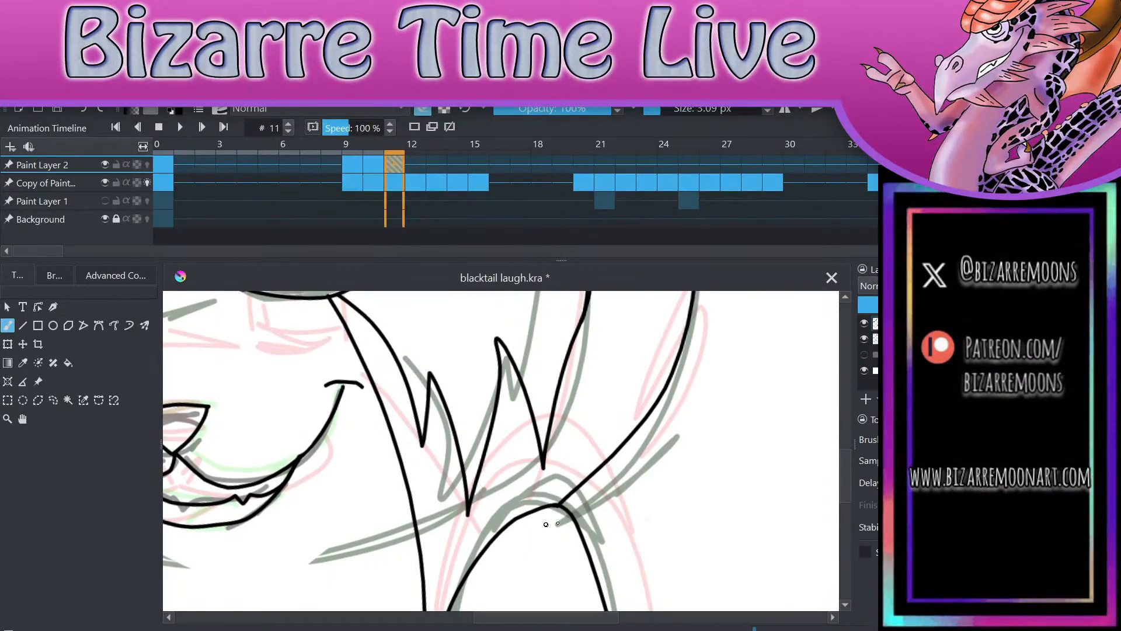
Step: Ink the left-hand arm outline from the neck over the rounded shoulder down to the canvas edge
scroll(555, 505, down, 3)
scroll(561, 576, up, 3)
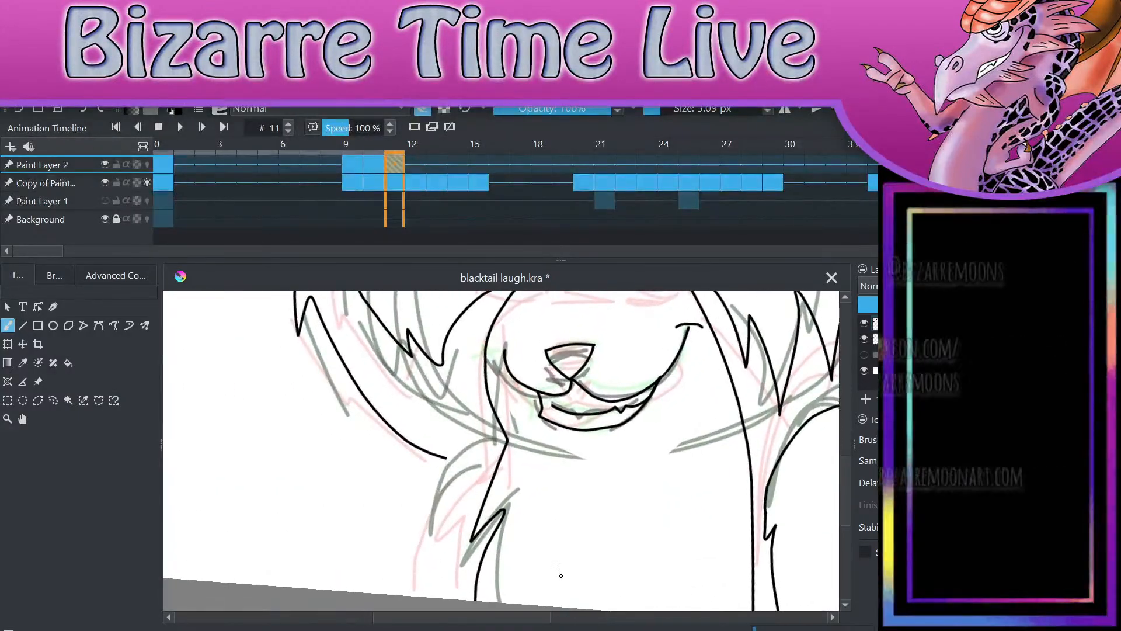
key(e)
drag(507, 440, 471, 448)
drag(420, 594, 446, 458)
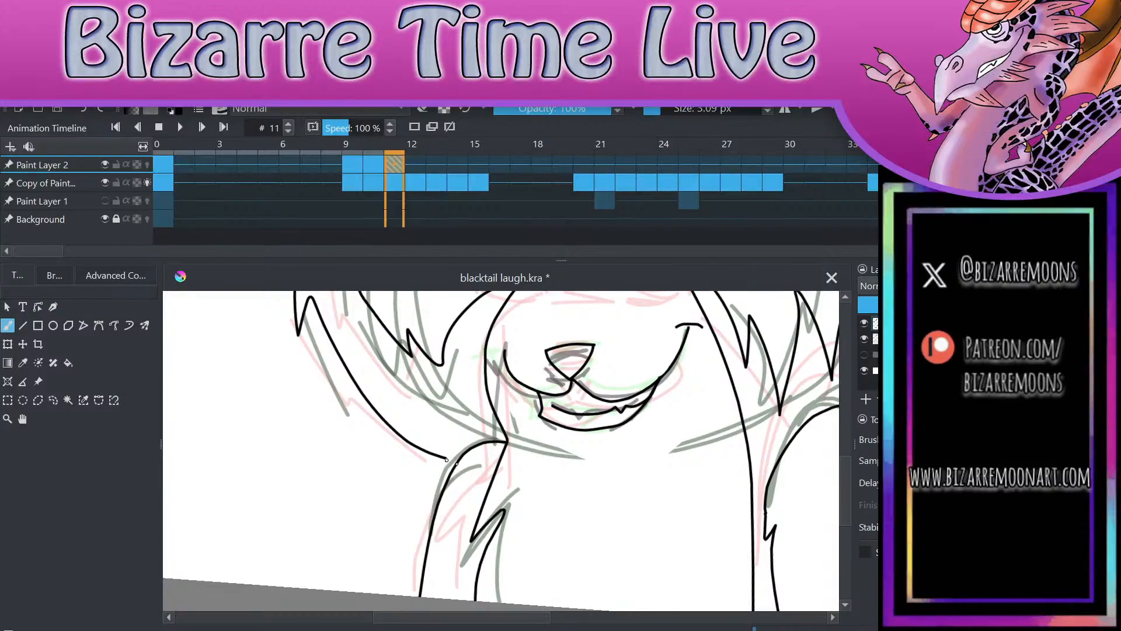
Step: Extend the end of the left-hand outer hair line until it meets the left-hand shoulder
scroll(525, 533, up, 2)
key(ctrl+z)
drag(352, 511, 373, 517)
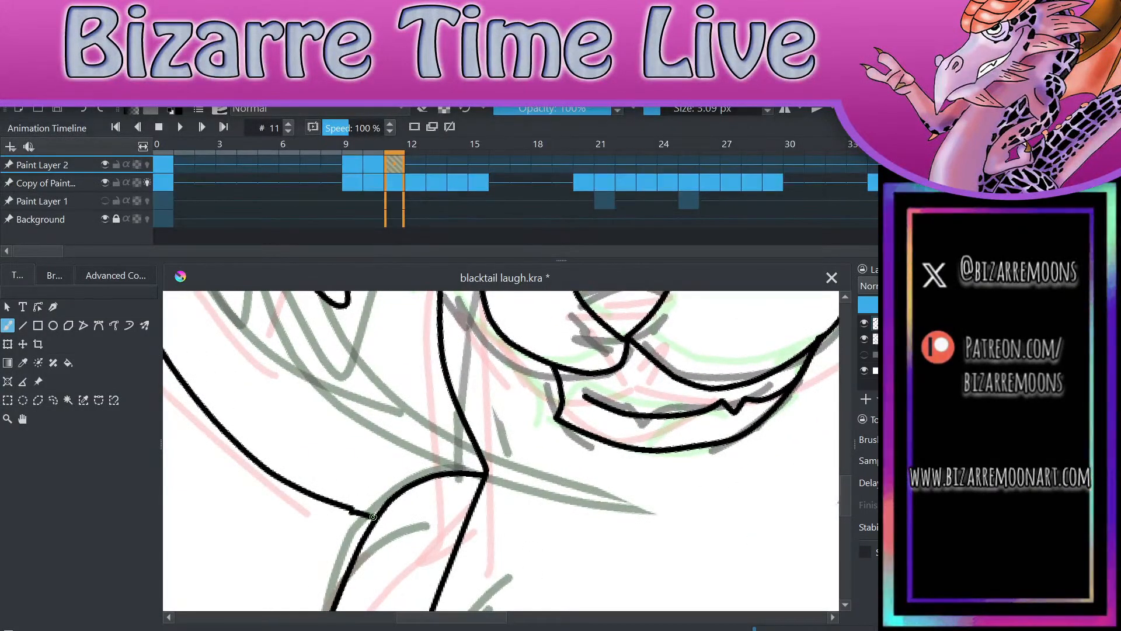
key(ctrl+z)
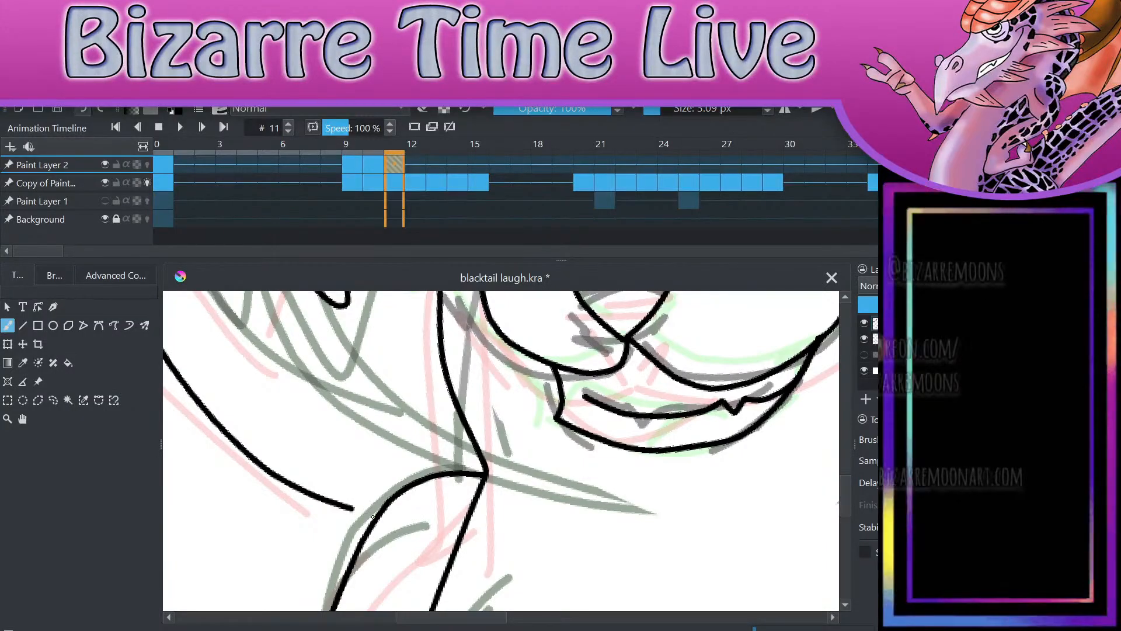
drag(352, 507, 380, 515)
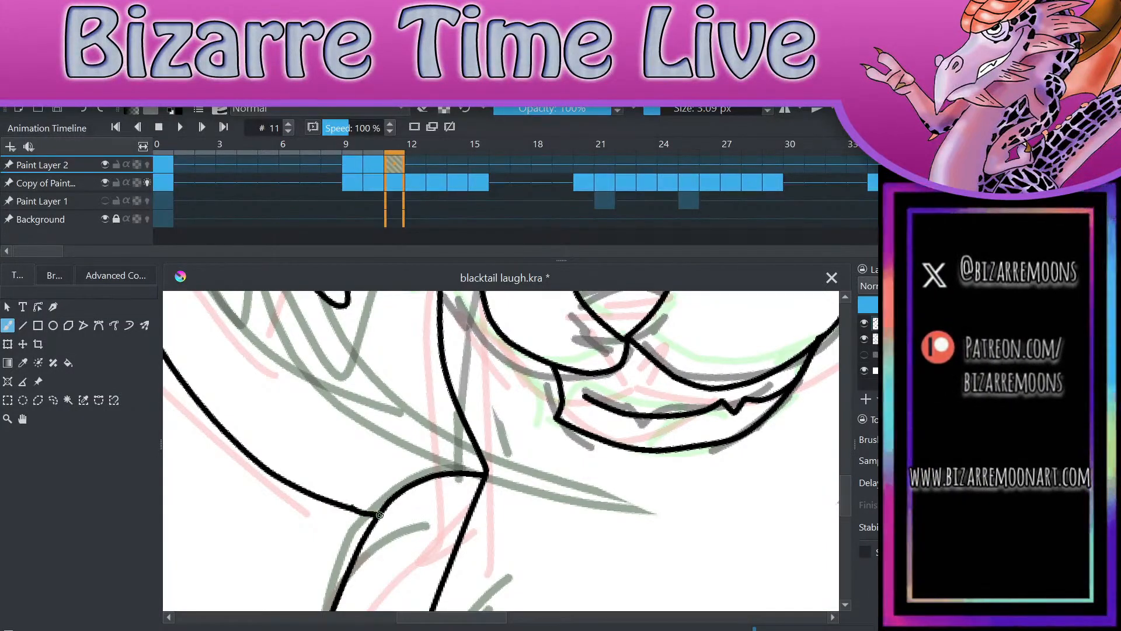
Step: Review the whole inked drawing and advance the animation to frame 12
scroll(613, 403, down, 4)
drag(571, 452, 604, 459)
scroll(604, 460, down, 5)
scroll(638, 442, up, 3)
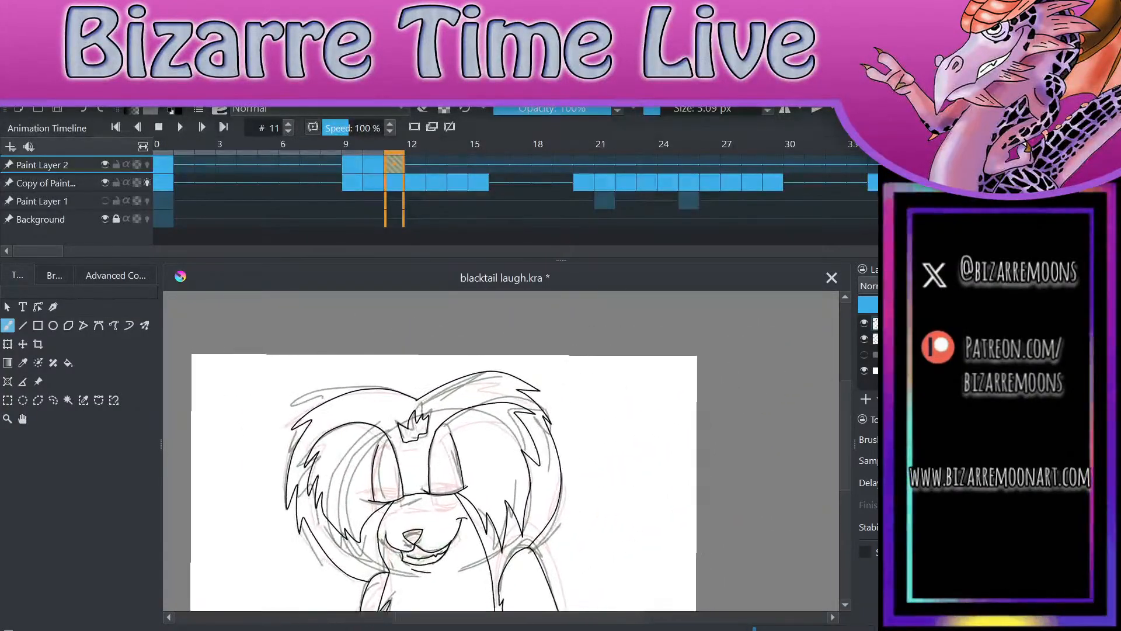
key(period)
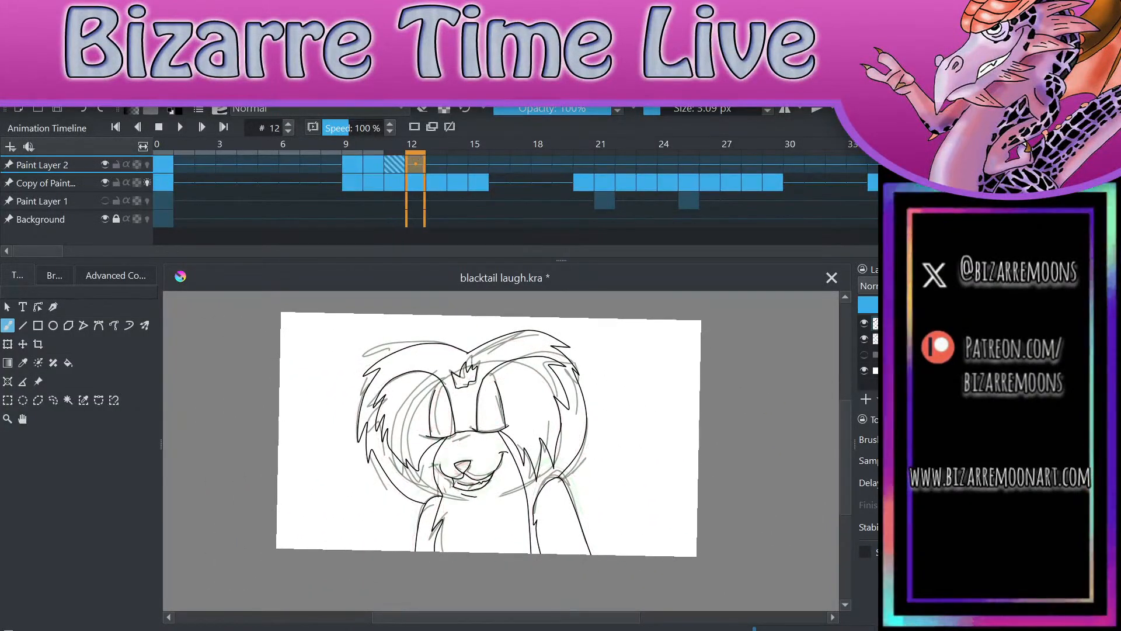
Step: Compare frames 11 and 12 and examine the rough sketch with Paint Layer 2 hidden, ending on frame 12 with the layer shown
key(comma)
key(period)
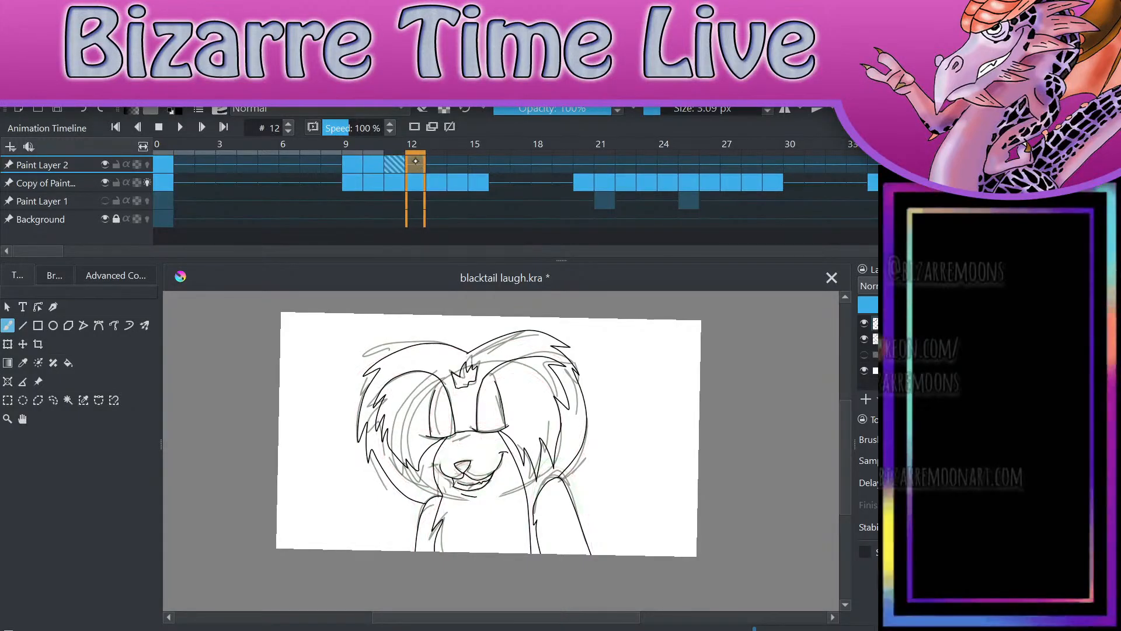
click(105, 164)
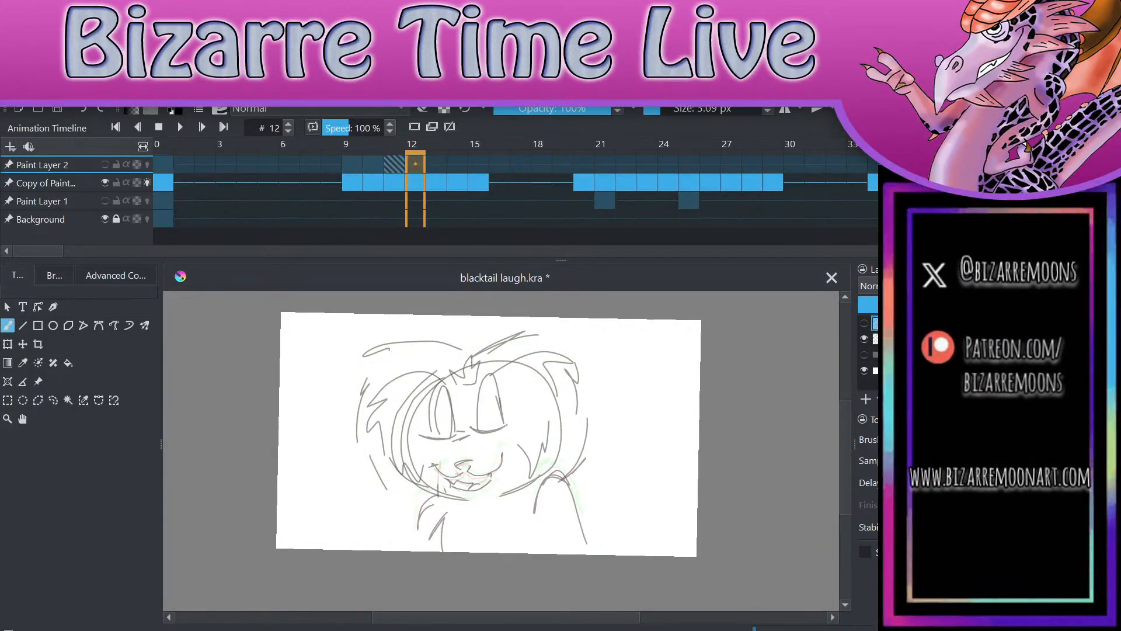
click(415, 183)
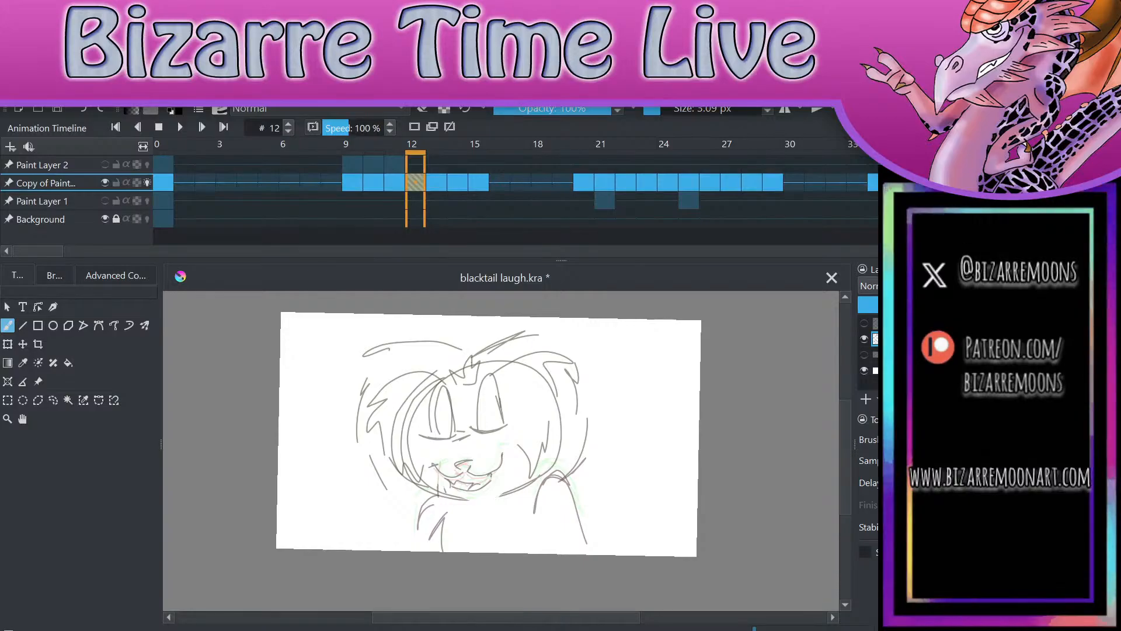
click(394, 153)
click(415, 154)
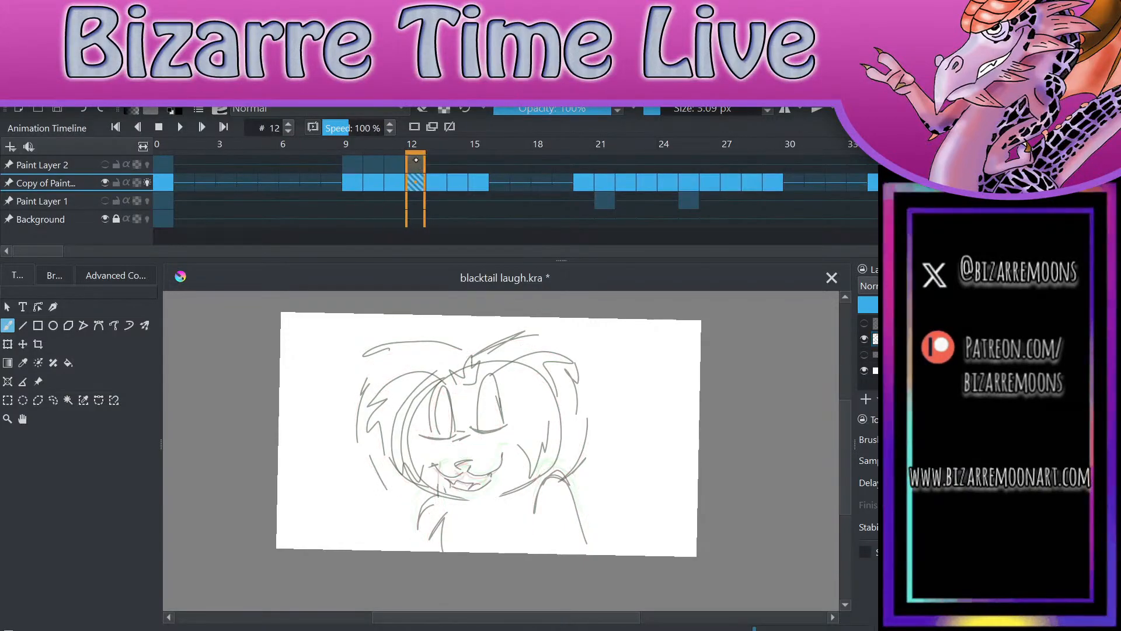
click(394, 154)
click(415, 155)
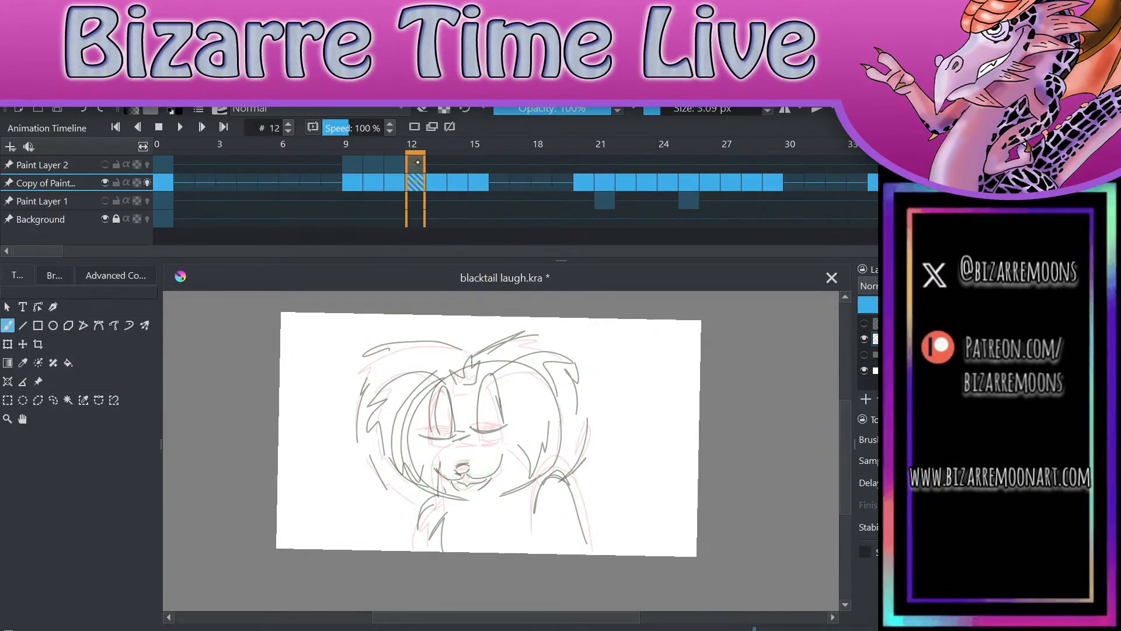
click(105, 165)
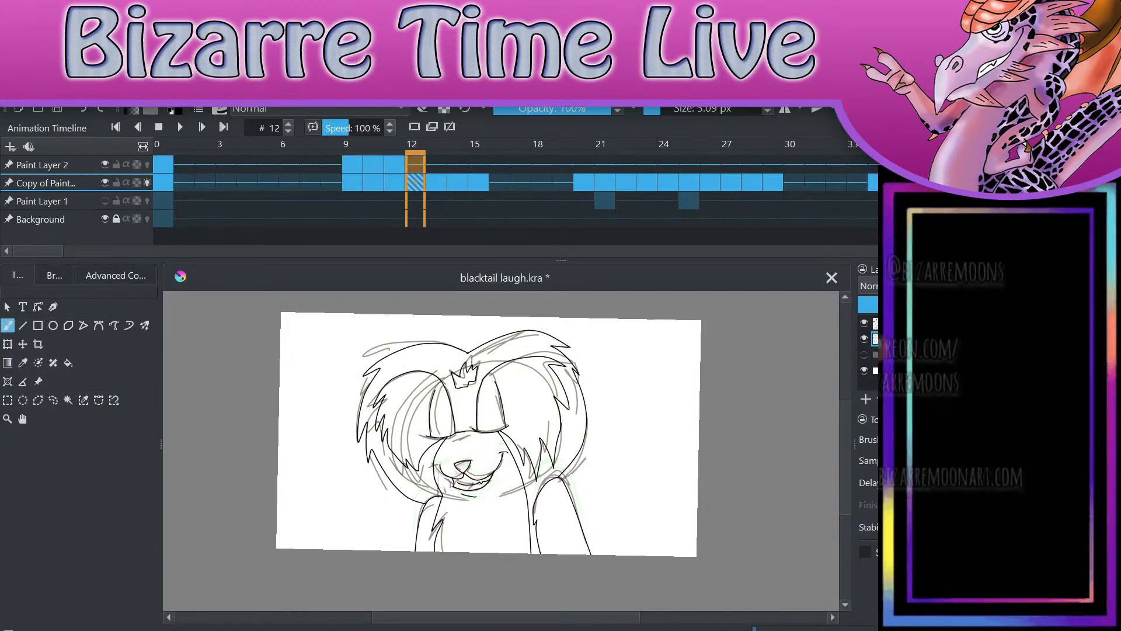
Step: Delete the inked nose and mouth from Paint Layer 2 on frame 12 with a freehand selection
scroll(502, 442, up, 3)
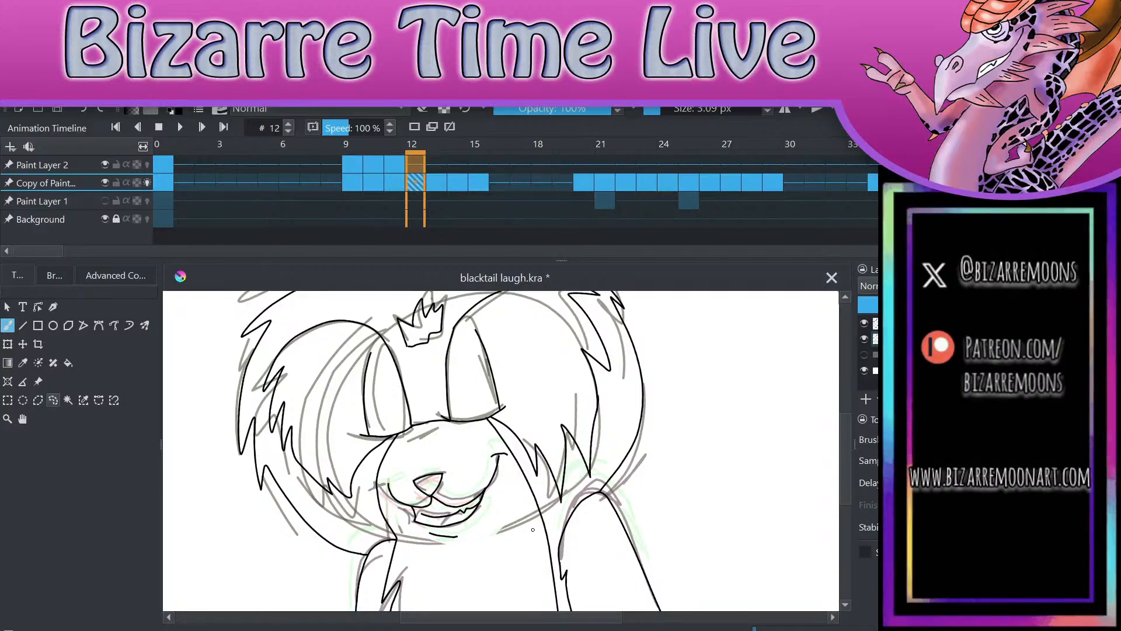
click(53, 400)
mouse_move(451, 445)
mouse_down()
mouse_move(385, 486)
mouse_move(415, 544)
mouse_move(502, 529)
mouse_move(511, 466)
mouse_move(494, 450)
mouse_move(448, 446)
mouse_up()
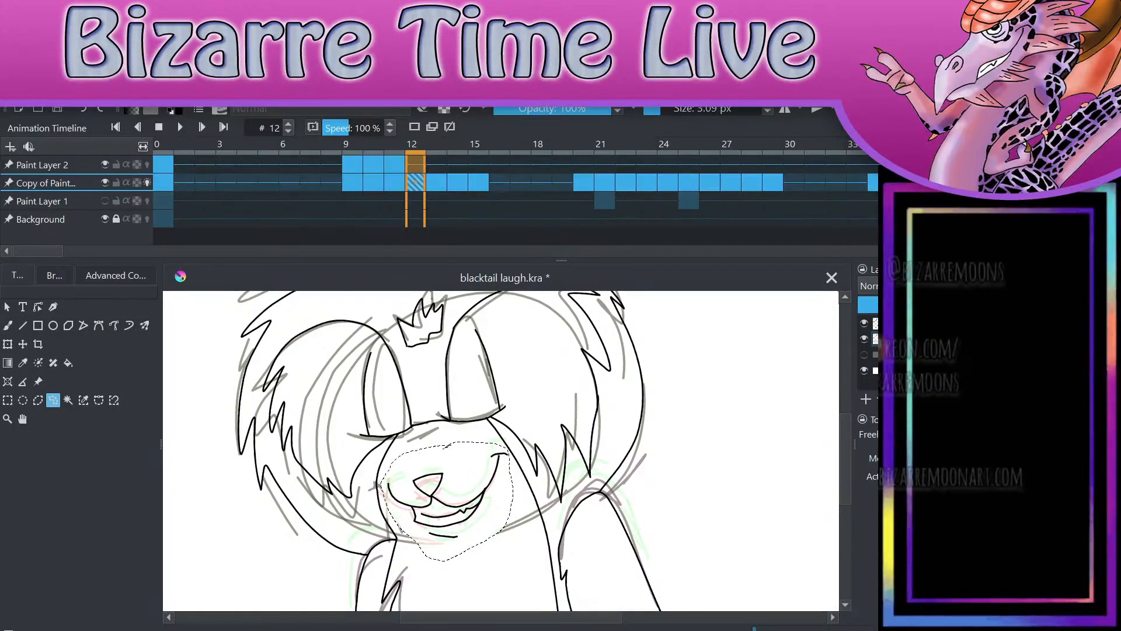
key(Page_Up)
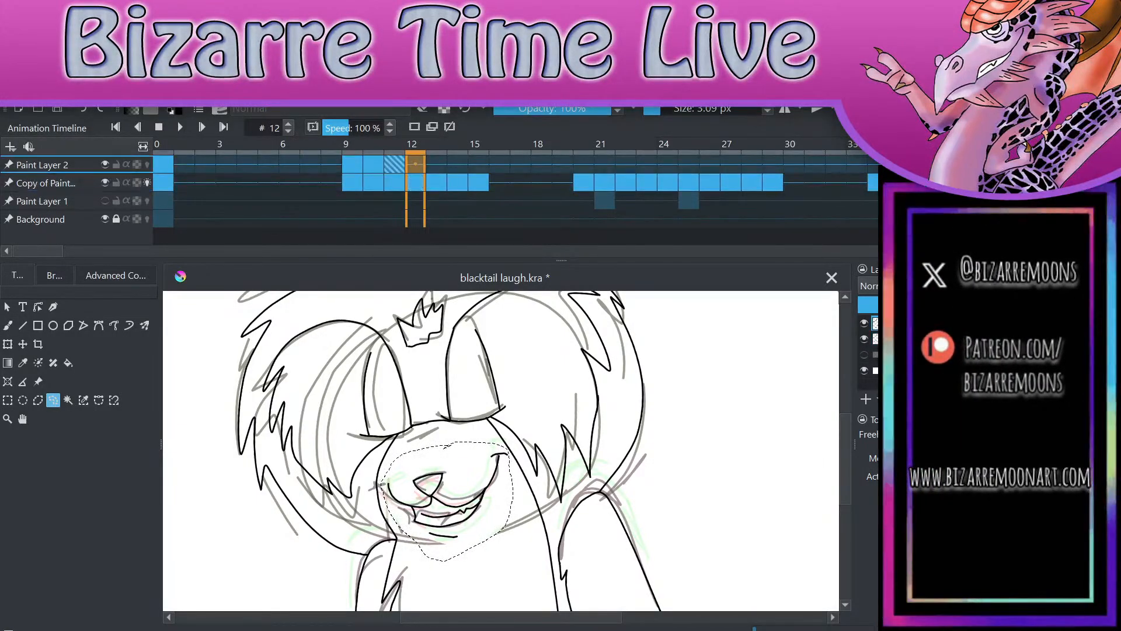
key(Delete)
click(607, 451)
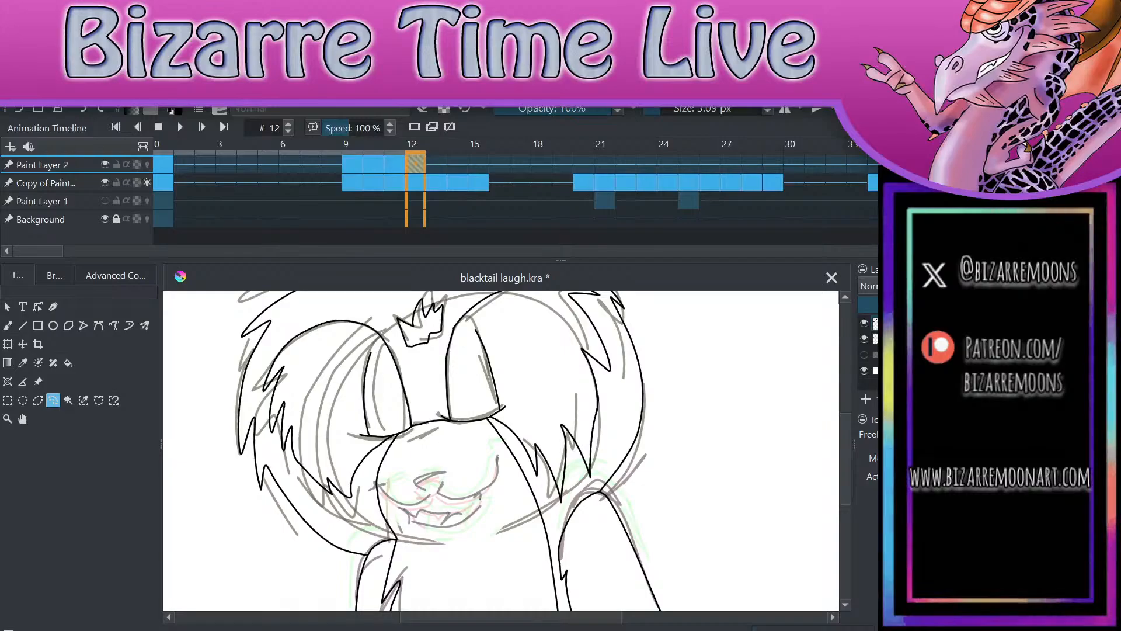
Step: Ink the left-hand muzzle curve and the closed nose outline over the frame 12 rough sketch
scroll(402, 508, up, 5)
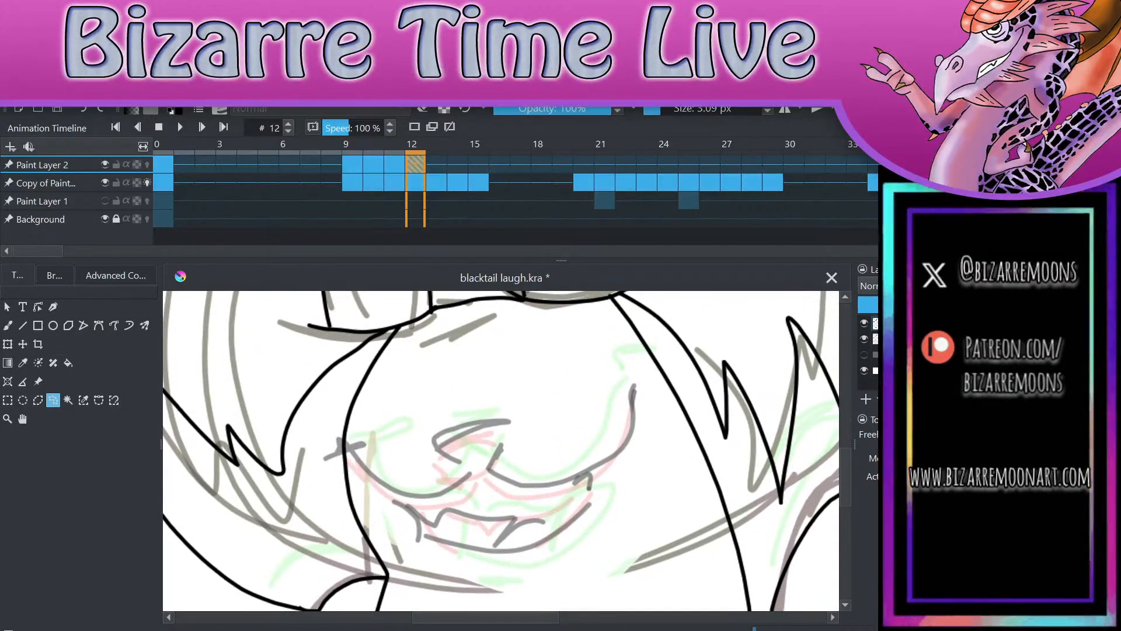
key(b)
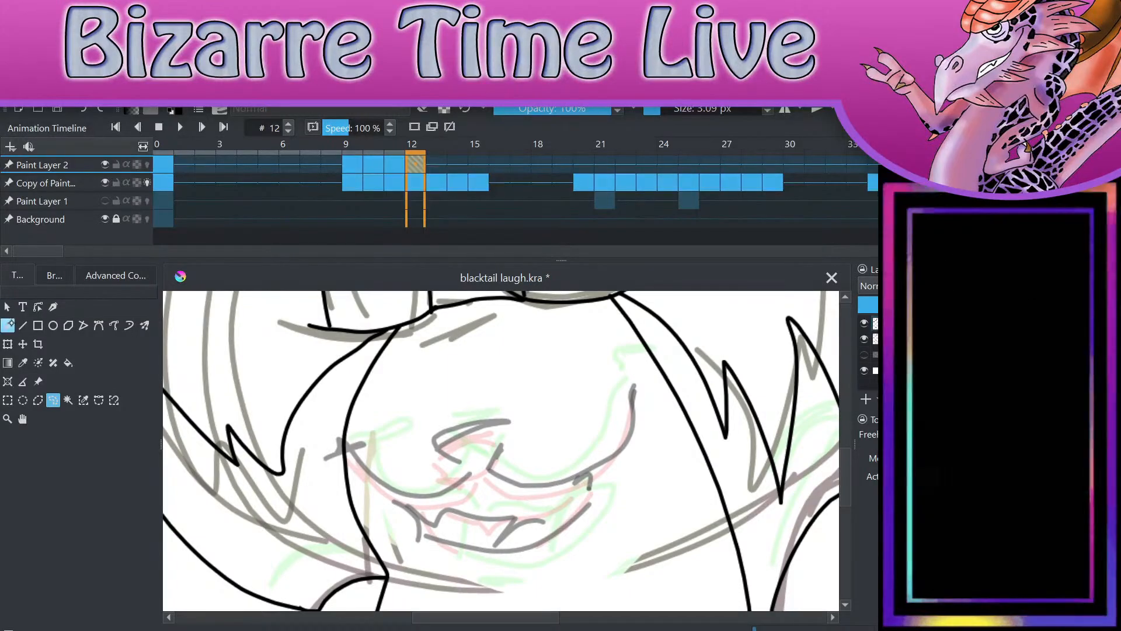
mouse_move(365, 451)
mouse_down()
mouse_move(421, 491)
mouse_move(474, 465)
mouse_up()
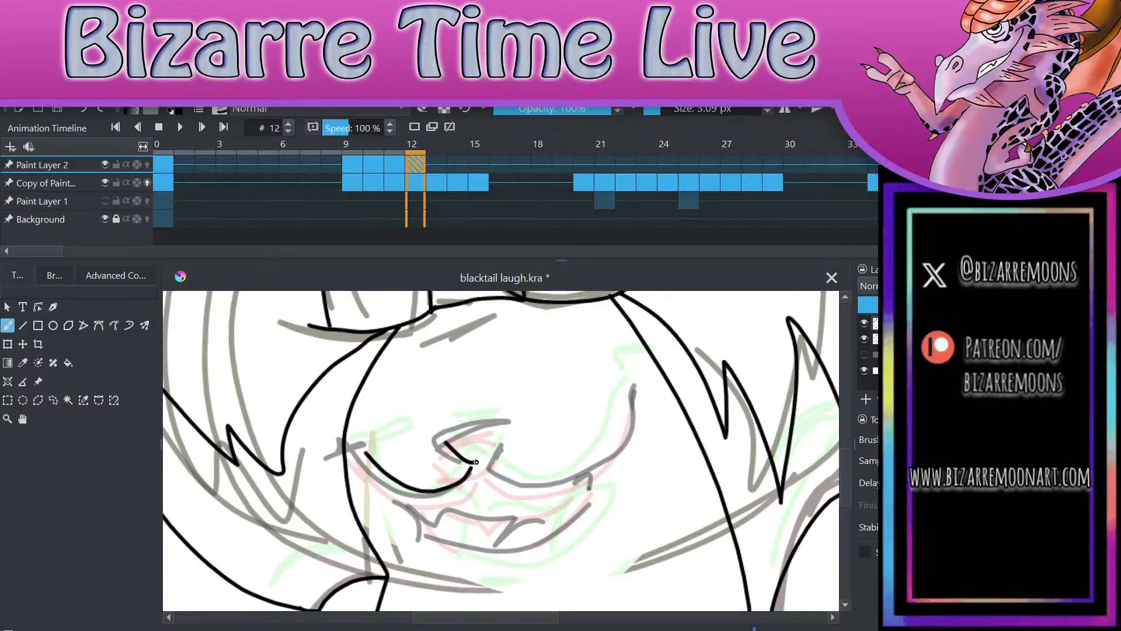
click(85, 109)
drag(440, 430, 511, 420)
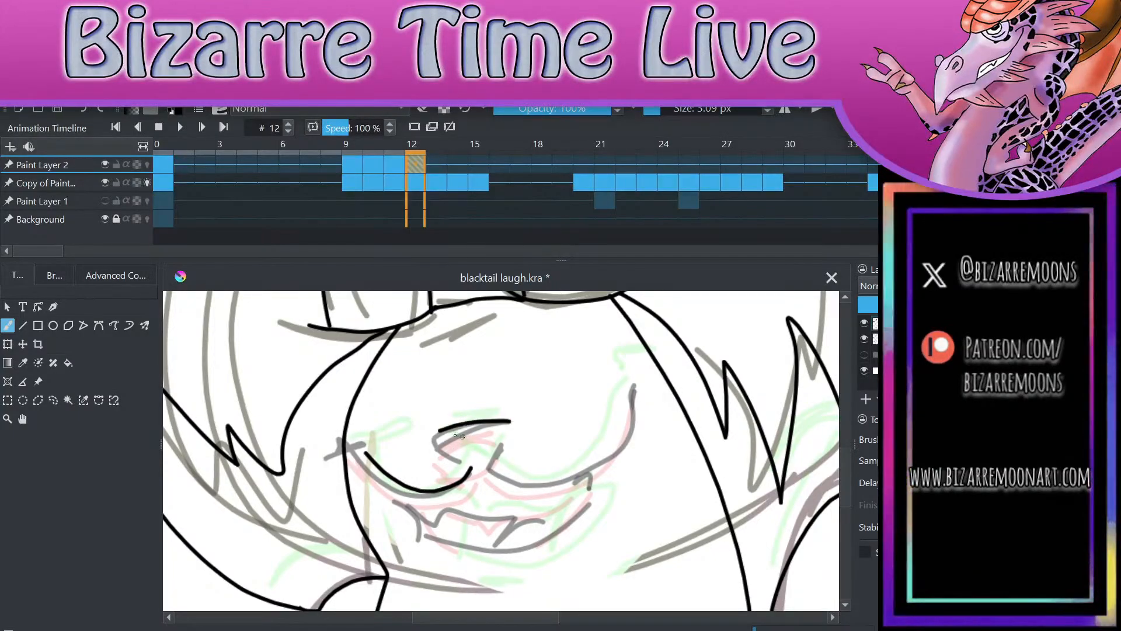
mouse_move(439, 431)
mouse_down()
mouse_move(464, 467)
mouse_move(484, 469)
mouse_move(466, 468)
mouse_move(496, 456)
mouse_move(510, 420)
mouse_up()
key(ctrl+z)
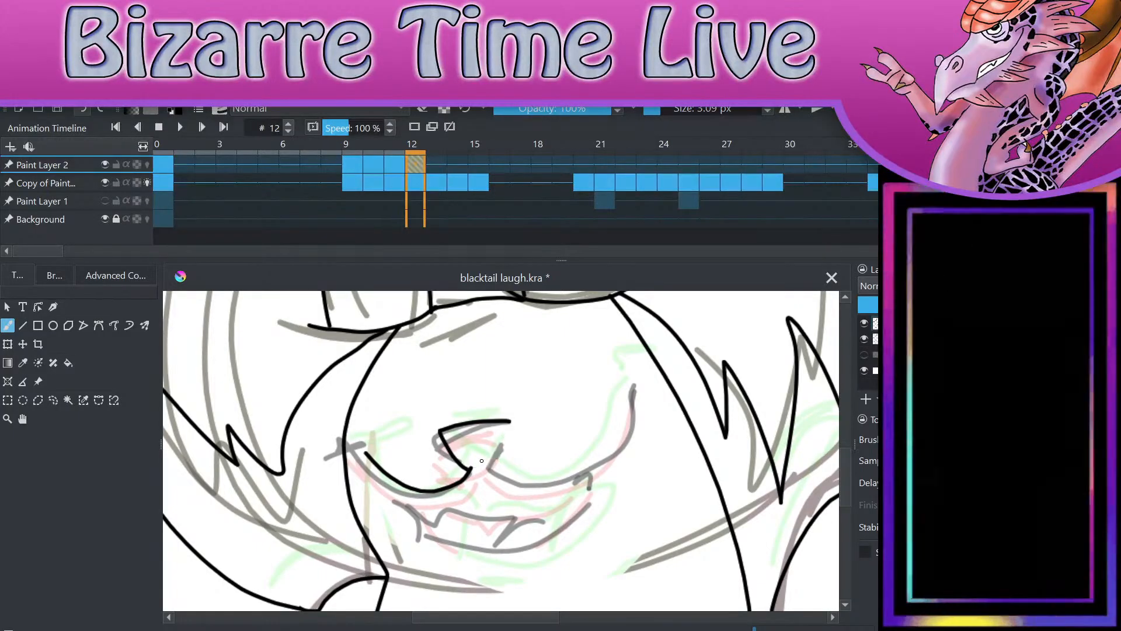
mouse_move(468, 470)
mouse_down()
mouse_move(488, 466)
mouse_move(509, 425)
mouse_up()
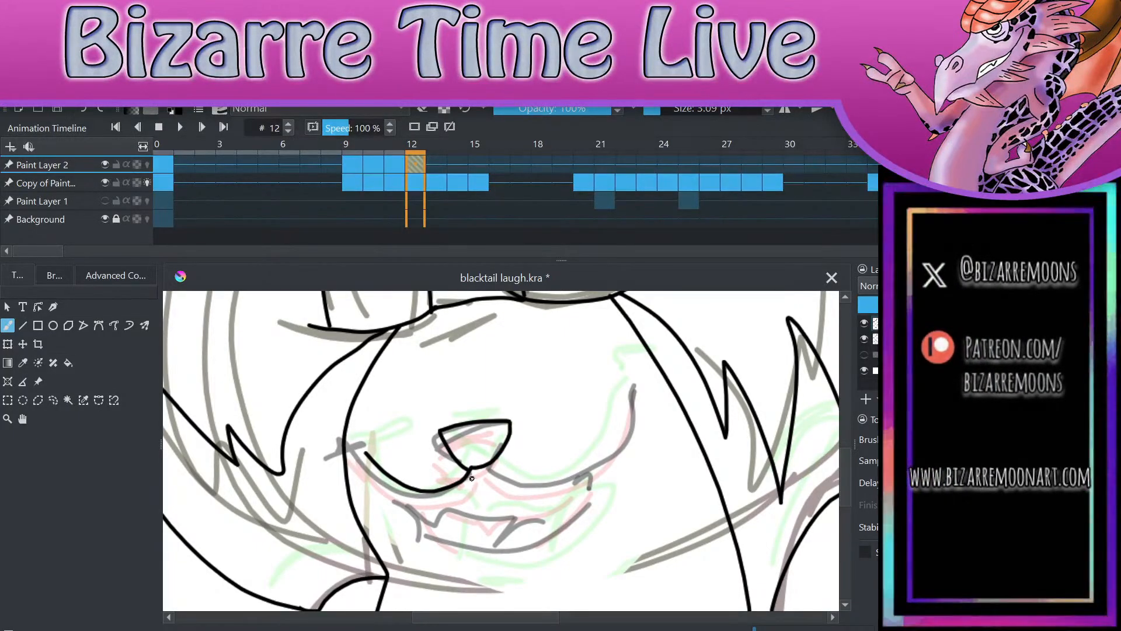
Step: Ink the right-hand smile line with its cheek crease and the open mouth with a tooth and tongue line
mouse_move(470, 470)
mouse_down()
mouse_move(496, 488)
mouse_move(557, 496)
mouse_move(653, 415)
mouse_up()
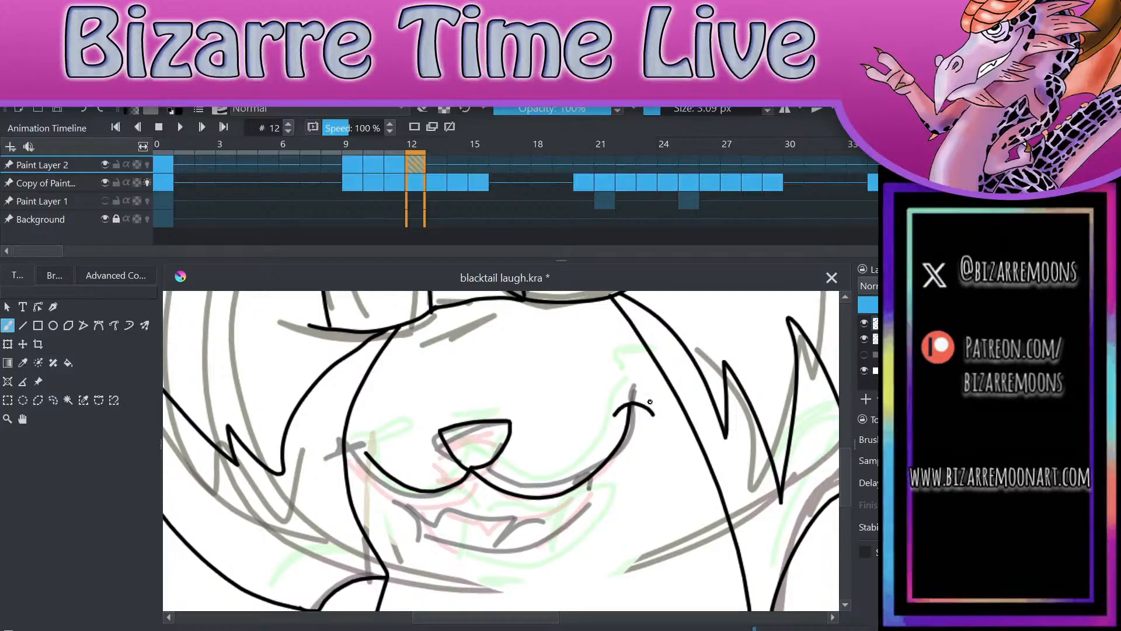
mouse_move(419, 495)
mouse_down()
mouse_move(463, 550)
mouse_move(543, 548)
mouse_move(594, 474)
mouse_up()
mouse_move(423, 495)
mouse_down()
mouse_move(454, 513)
mouse_move(538, 509)
mouse_move(547, 519)
mouse_move(594, 474)
mouse_up()
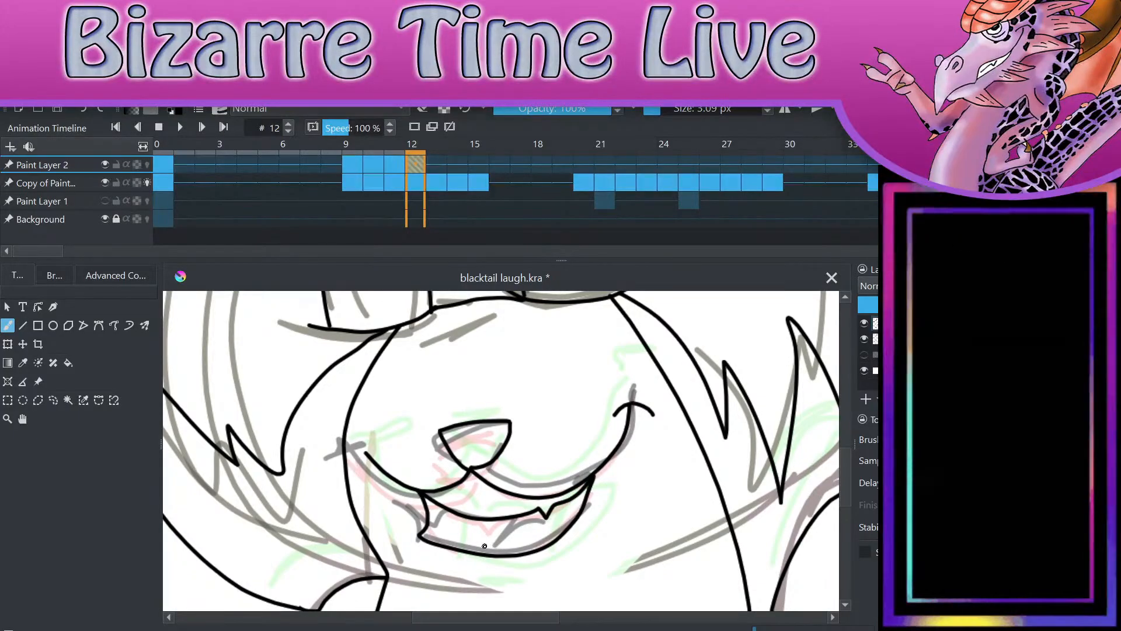
drag(490, 552, 543, 510)
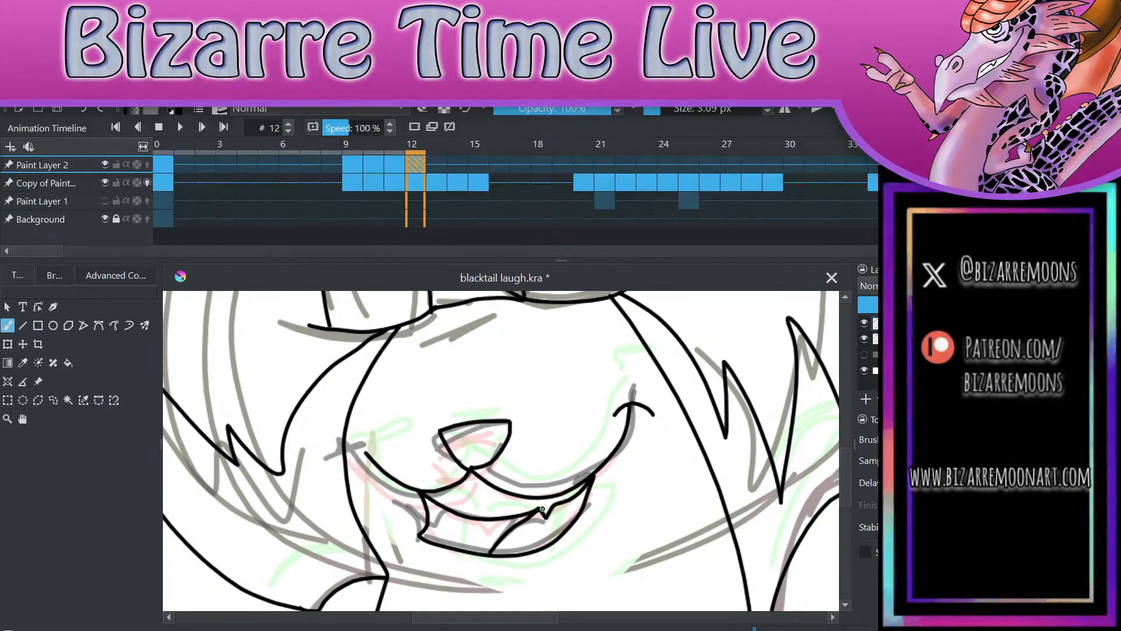
Step: Review the whole frame 12 drawing, advance to frame 13 and flip between the two frames to compare them
scroll(656, 526, down, 4)
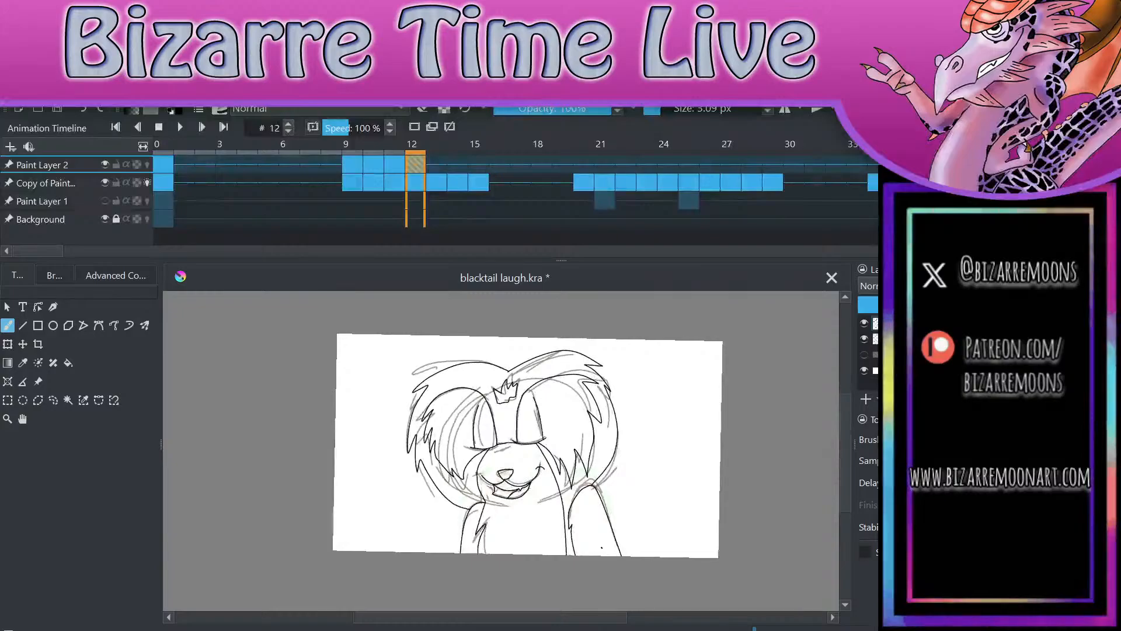
scroll(601, 547, up, 2)
scroll(732, 511, up, 2)
scroll(747, 514, down, 3)
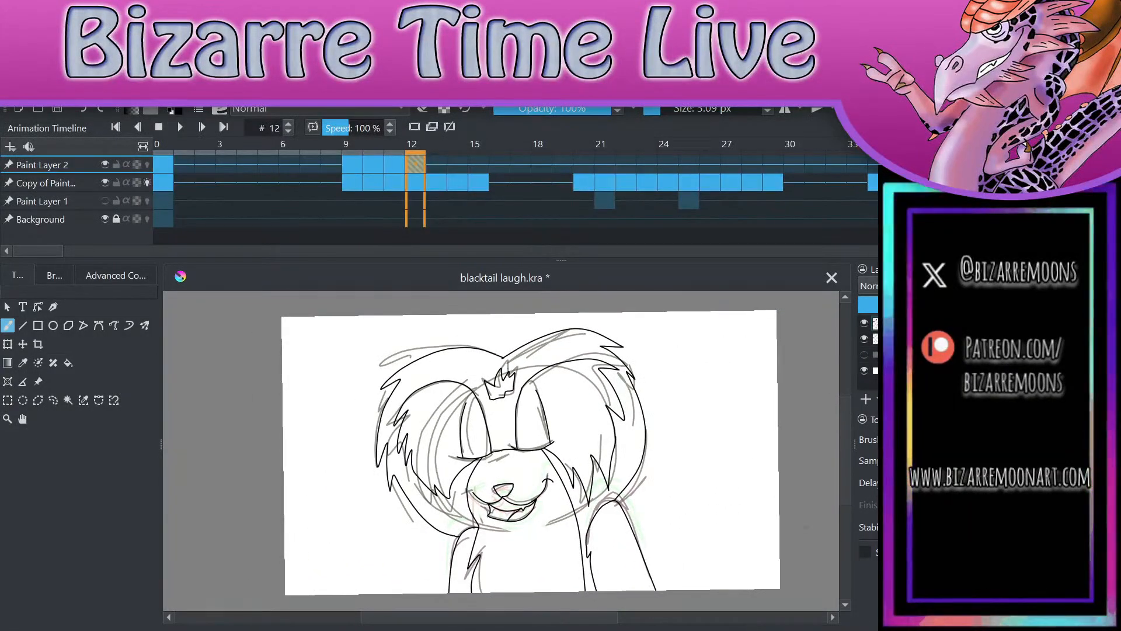
key(period)
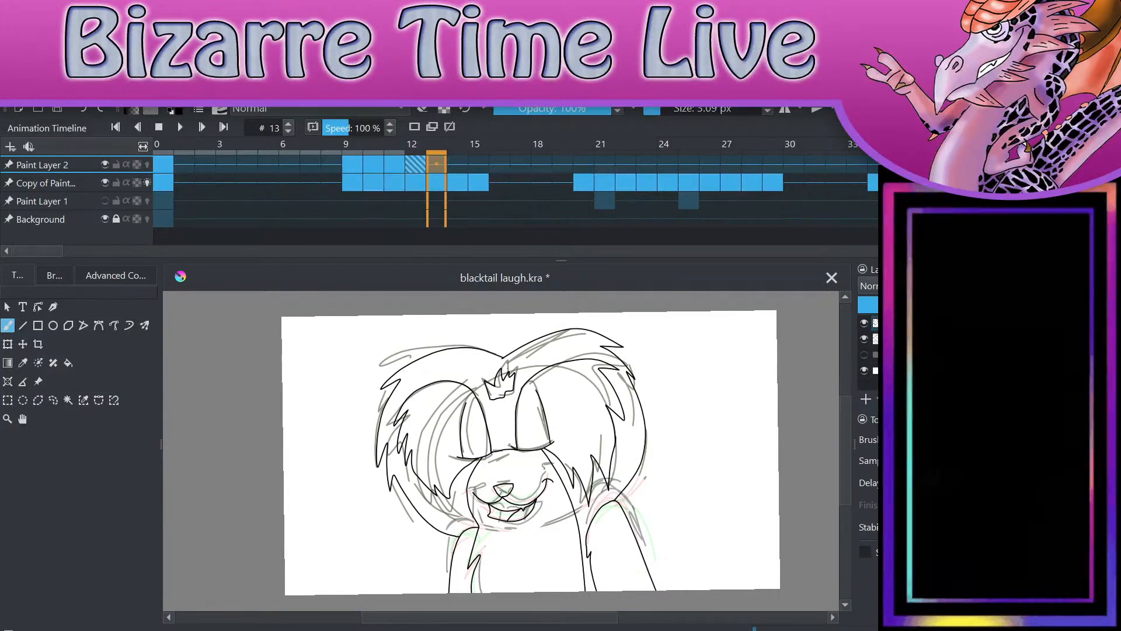
key(comma)
key(period)
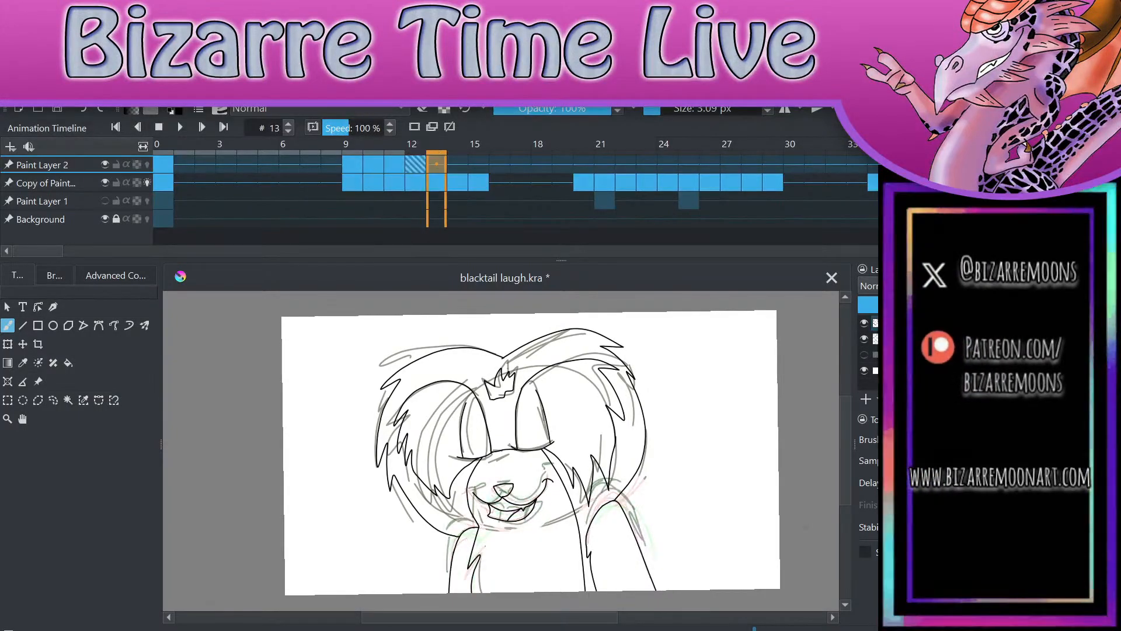
click(418, 165)
click(437, 163)
click(416, 163)
click(439, 161)
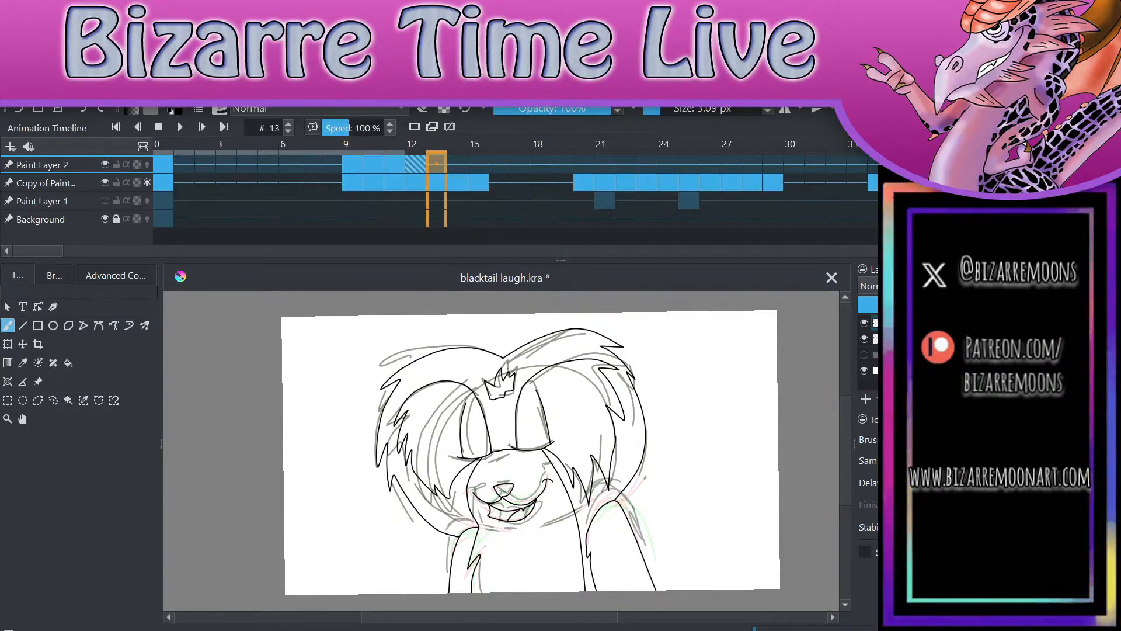
Step: Create an editable drawing on Paint Layer 2 at frame 13 with a throwaway stroke beside the character, and delete that stroke
drag(690, 521, 761, 574)
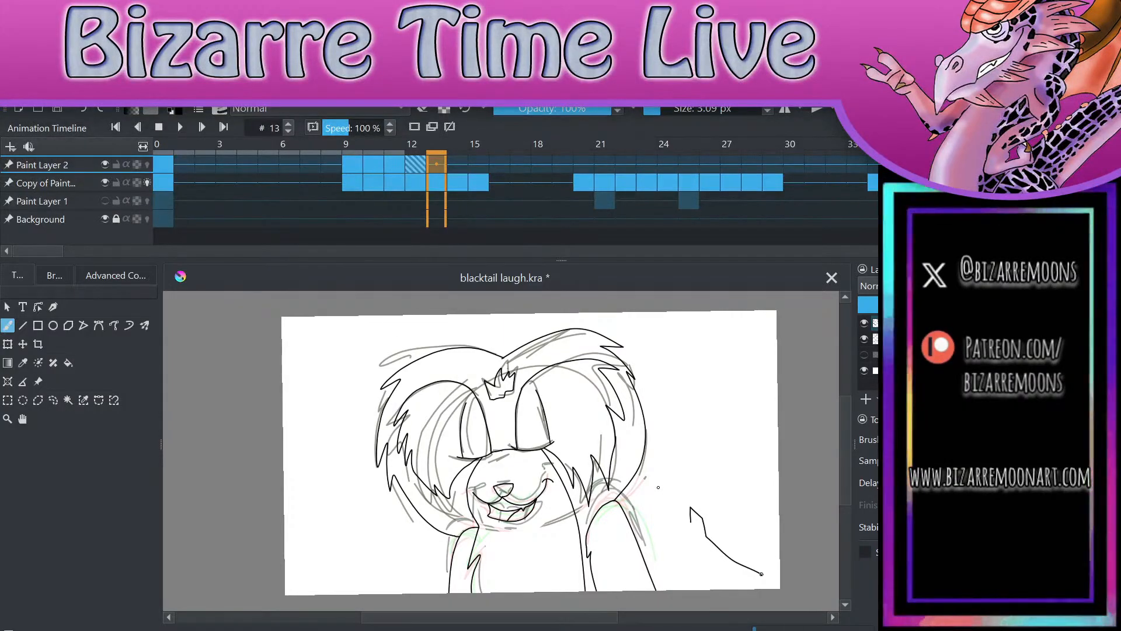
click(53, 400)
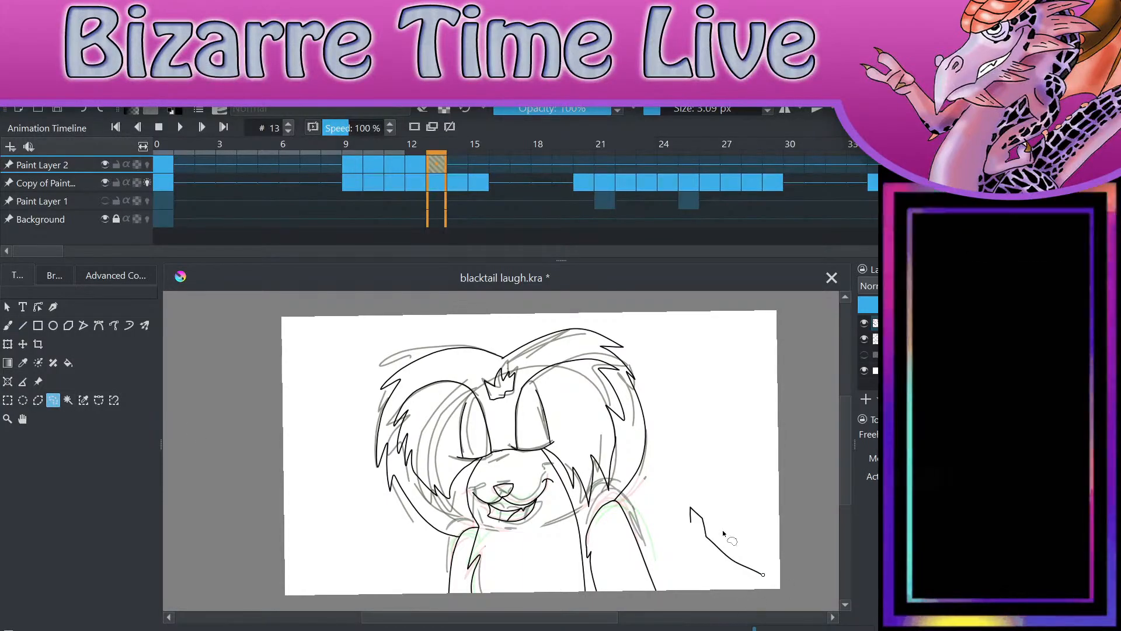
mouse_move(710, 492)
mouse_down()
mouse_move(736, 591)
mouse_move(708, 492)
mouse_up()
key(Delete)
key(ctrl+shift+a)
drag(618, 524, 695, 580)
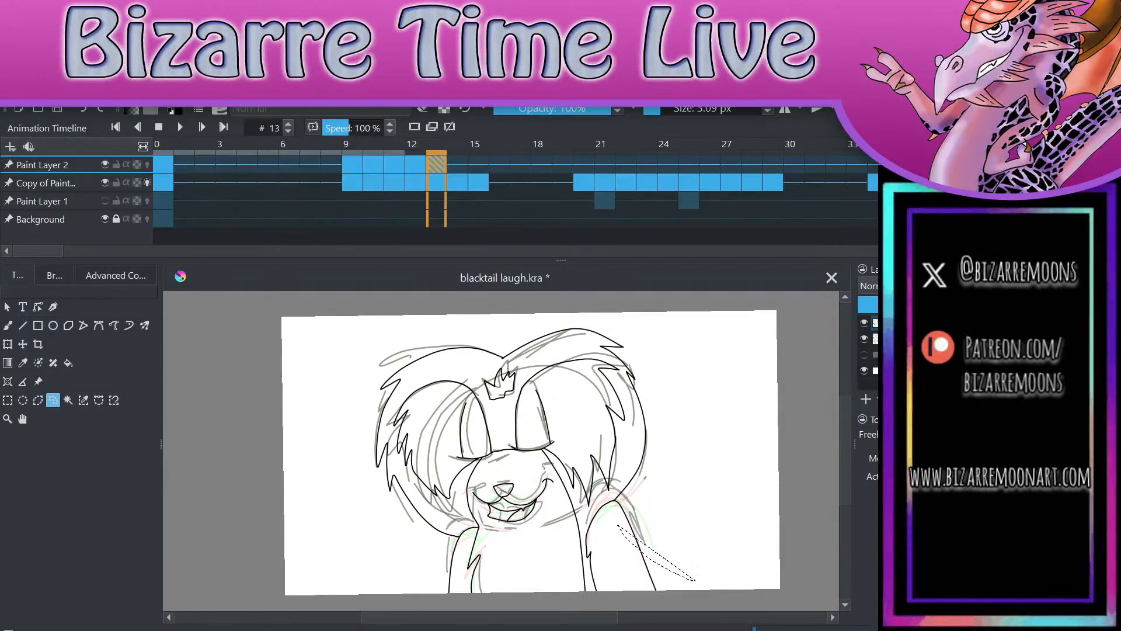
click(38, 400)
click(243, 488)
click(372, 571)
click(53, 400)
key(ctrl+shift+a)
Step: Delete the inked nose and mouth from the frame 13 line art with a freehand selection
scroll(619, 462, up, 2)
scroll(446, 520, up, 1)
drag(374, 547, 503, 447)
scroll(446, 520, up, 2)
scroll(446, 520, down, 2)
mouse_move(480, 386)
mouse_down()
mouse_move(428, 434)
mouse_move(488, 495)
mouse_move(575, 511)
mouse_move(619, 495)
mouse_up()
key(ctrl+z)
mouse_move(582, 360)
mouse_down()
mouse_move(438, 450)
mouse_move(637, 473)
mouse_move(602, 372)
mouse_move(579, 363)
mouse_up()
key(Delete)
Step: Delete the inked outlines of both arms on frame 13 and clear the selection
scroll(643, 374, down, 2)
mouse_move(762, 391)
mouse_down()
mouse_move(712, 366)
mouse_move(659, 380)
mouse_move(645, 523)
mouse_up()
key(ctrl+shift+a)
mouse_move(695, 368)
mouse_down()
mouse_move(652, 385)
mouse_move(642, 481)
mouse_move(791, 496)
mouse_move(692, 369)
mouse_up()
key(ctrl+shift+a)
mouse_move(442, 435)
mouse_down()
mouse_move(412, 478)
mouse_move(452, 549)
mouse_move(490, 481)
mouse_move(442, 435)
mouse_up()
key(Delete)
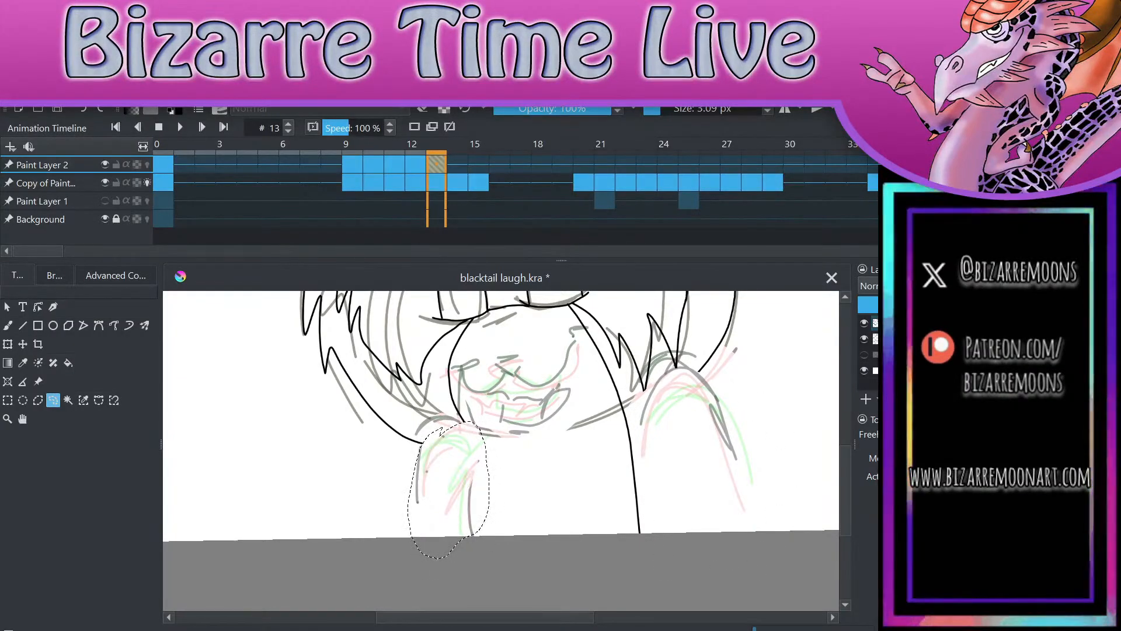
key(ctrl+shift+a)
scroll(708, 488, up, 3)
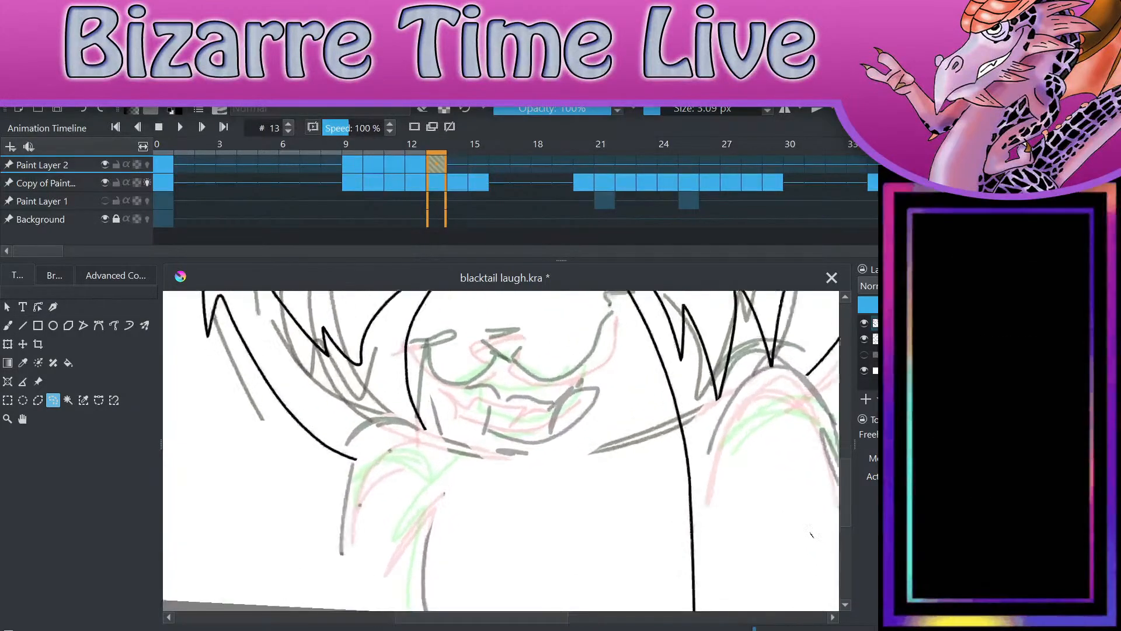
scroll(813, 534, down, 1)
scroll(819, 606, up, 1)
key(b)
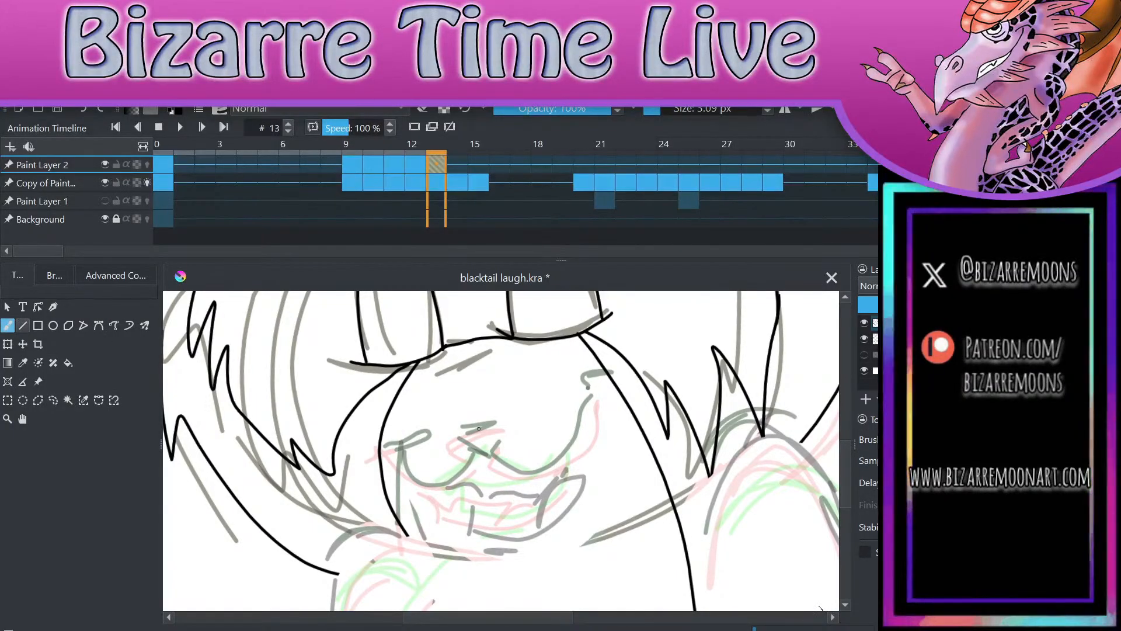
scroll(479, 428, up, 3)
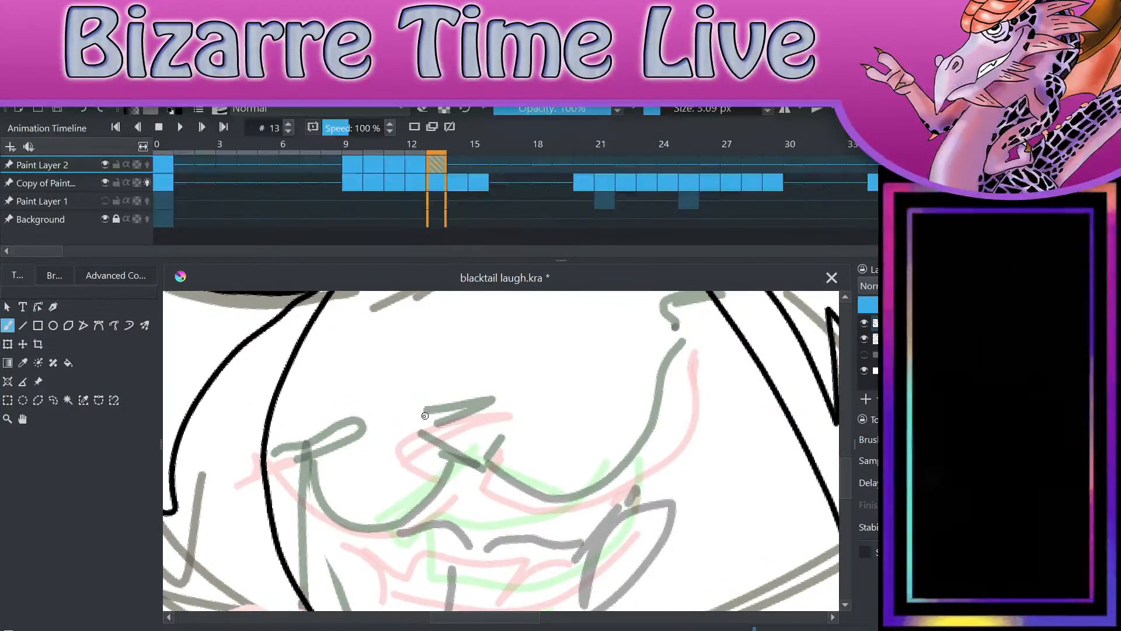
key(e)
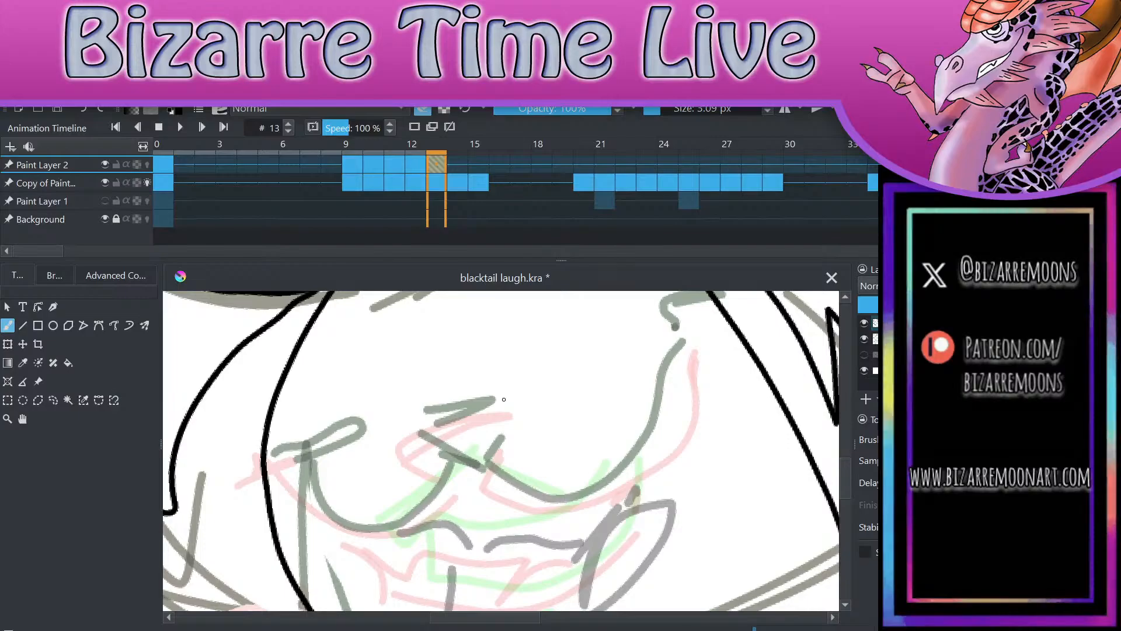
key(e)
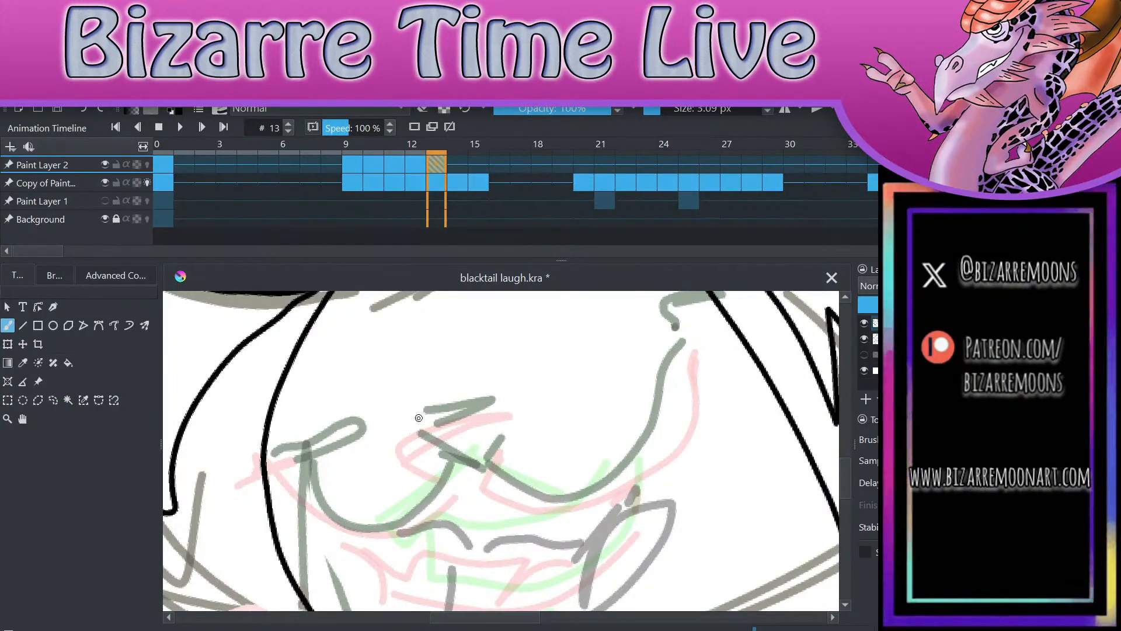
key(e)
key(e)
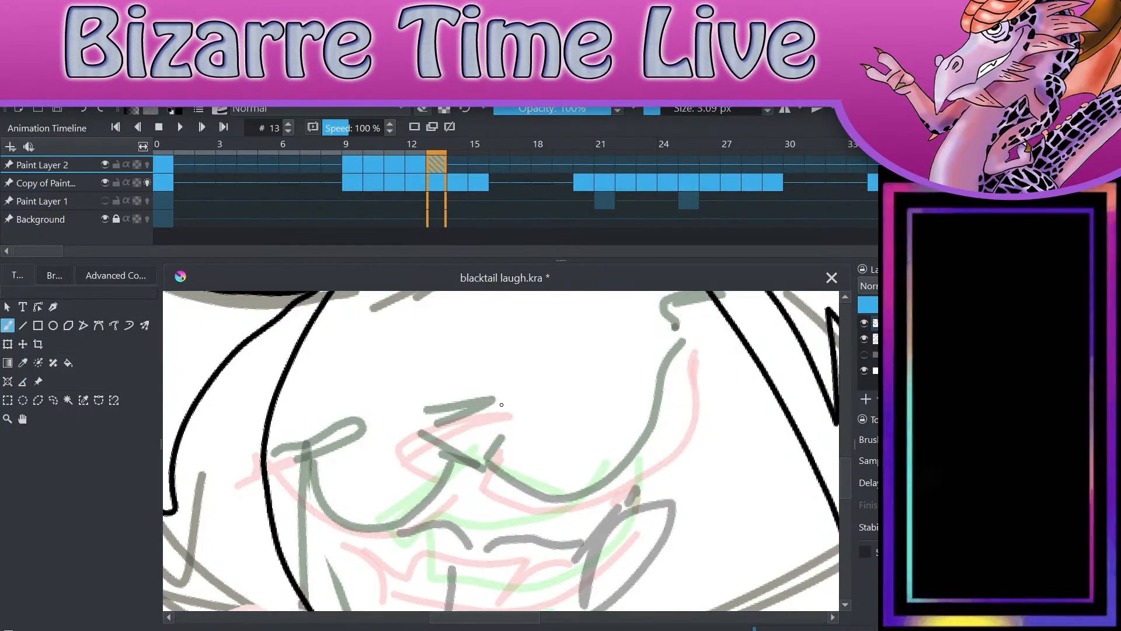
click(53, 400)
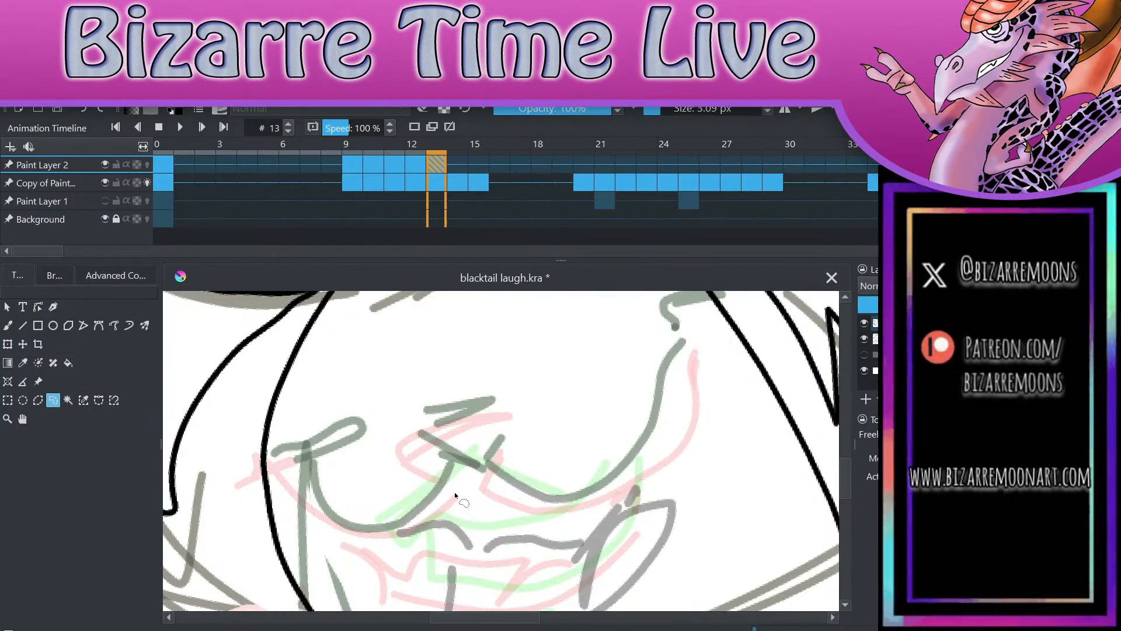
Step: Ink the triangular nose outline on frame 13 with the brush, following the rough sketch
key(b)
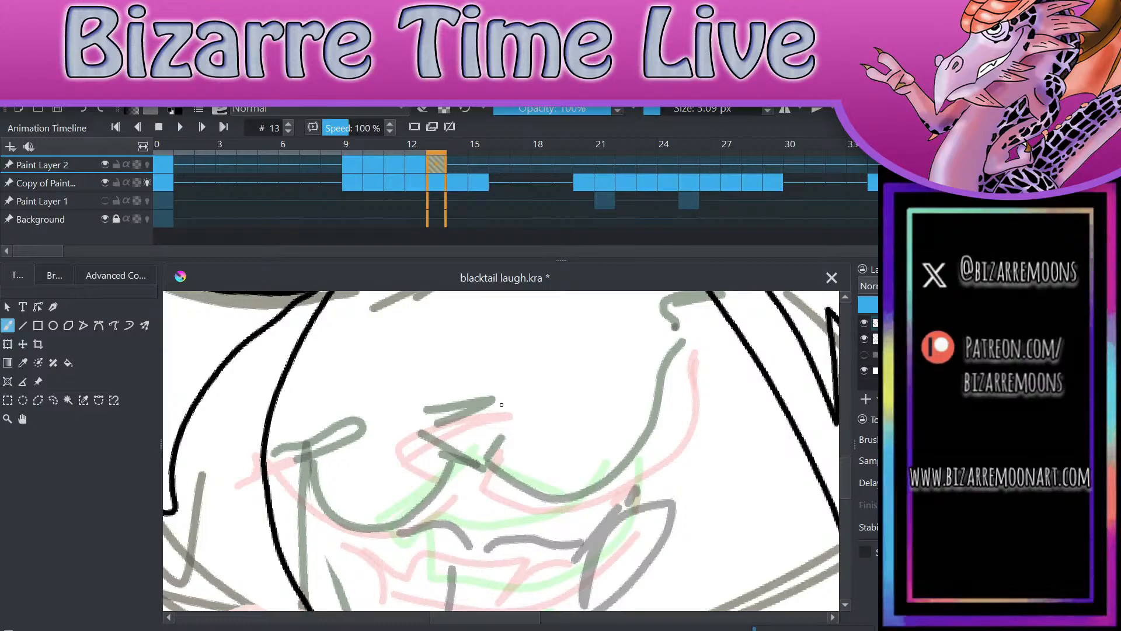
scroll(506, 383, up, 2)
click(508, 361)
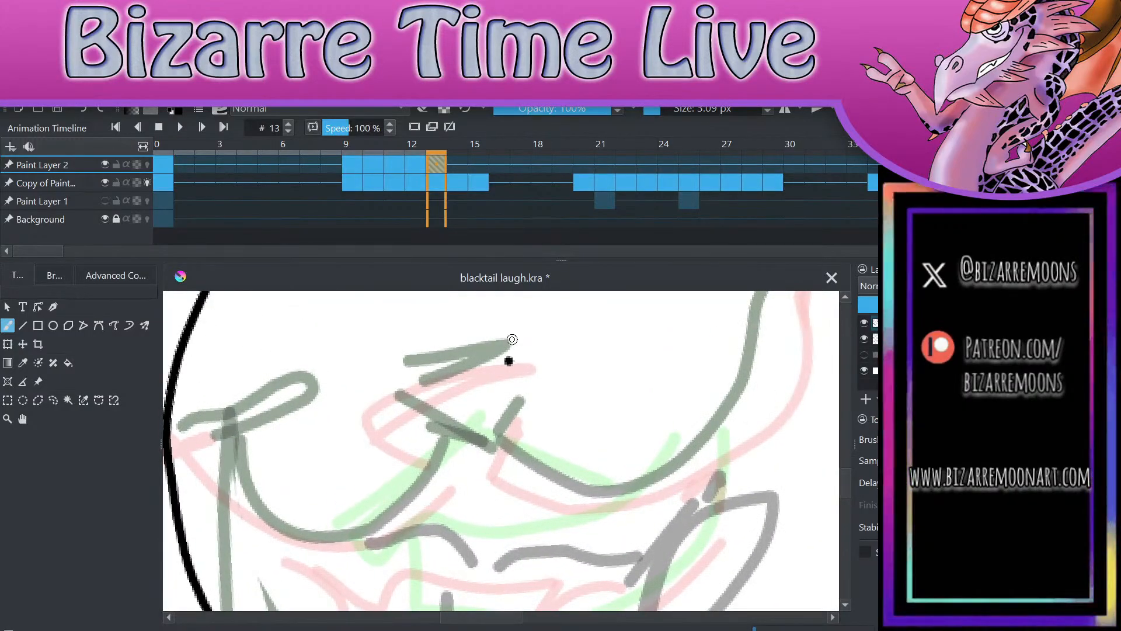
key(ctrl+z)
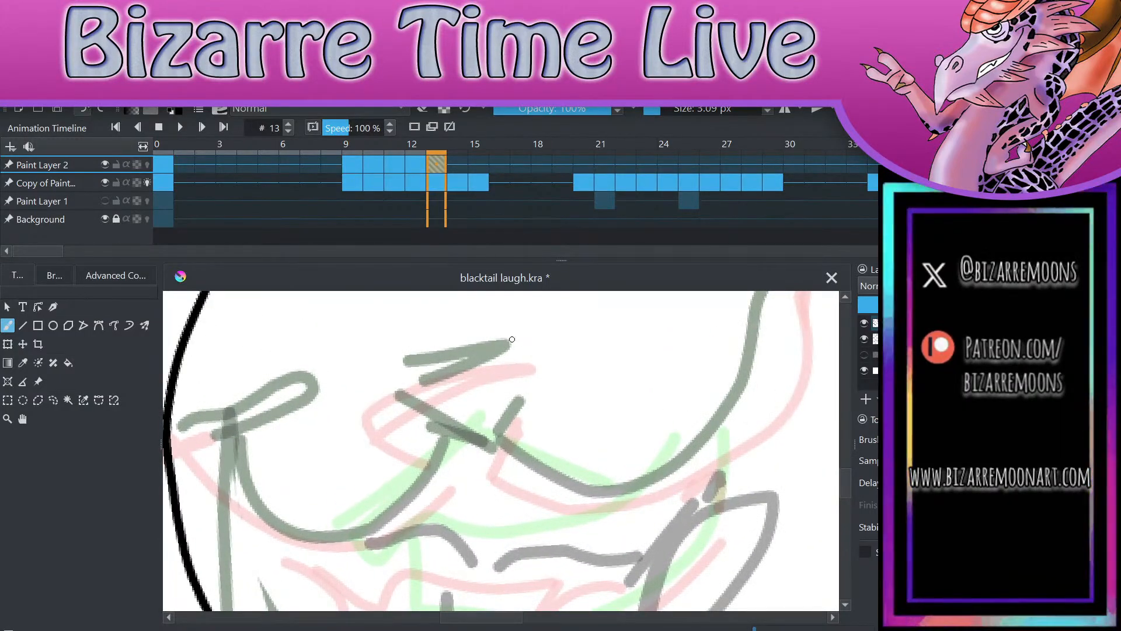
drag(387, 367, 532, 356)
mouse_move(382, 372)
mouse_down()
mouse_move(467, 439)
mouse_move(522, 395)
mouse_move(534, 358)
mouse_up()
scroll(534, 357, down, 3)
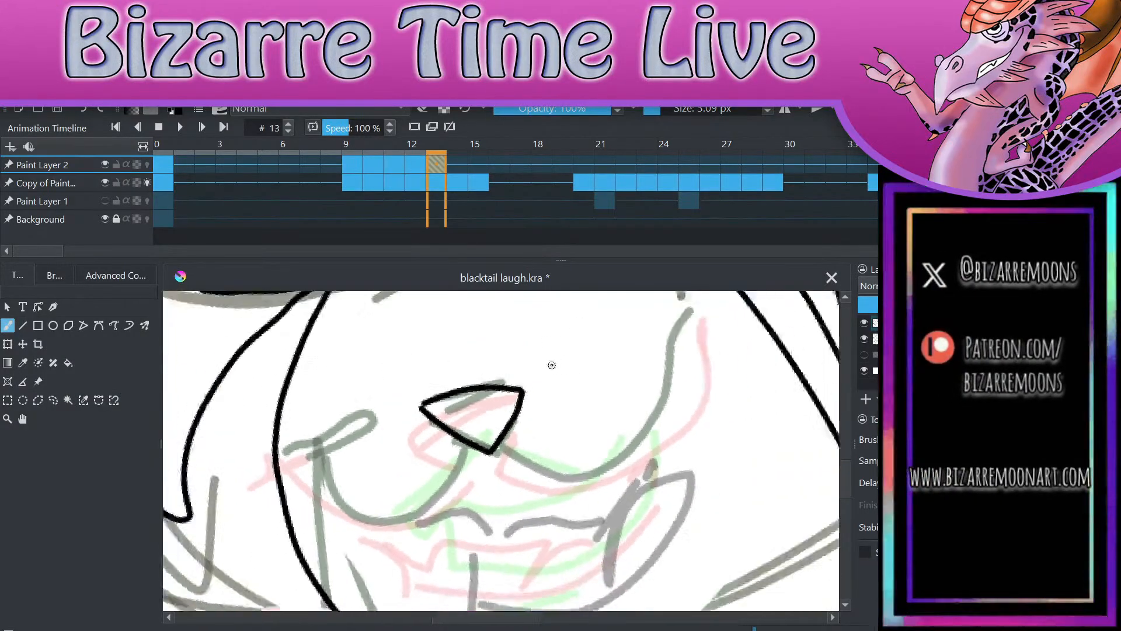
Step: Ink the open smiling mouth on frame 13: both upper lip curves, the jaw, the jagged teeth line and the inner line beside the mouth corner
mouse_move(454, 477)
mouse_down()
mouse_move(499, 497)
mouse_move(586, 461)
mouse_move(620, 352)
mouse_move(597, 353)
mouse_move(636, 350)
mouse_up()
mouse_move(456, 474)
mouse_down()
mouse_move(405, 534)
mouse_move(315, 501)
mouse_up()
scroll(342, 494, down, 2)
scroll(397, 426, up, 2)
mouse_move(397, 425)
mouse_down()
mouse_move(388, 521)
mouse_move(473, 538)
mouse_move(557, 520)
mouse_move(602, 466)
mouse_move(616, 346)
mouse_up()
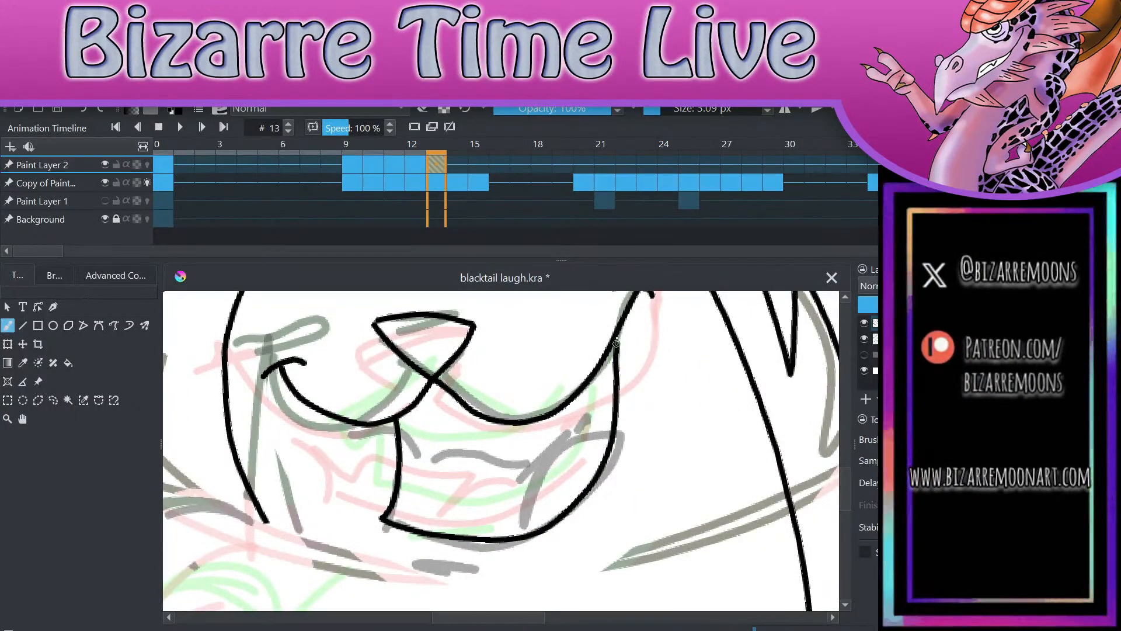
mouse_move(401, 414)
mouse_down()
mouse_move(423, 444)
mouse_move(530, 462)
mouse_move(575, 427)
mouse_move(583, 437)
mouse_move(621, 396)
mouse_up()
key(e)
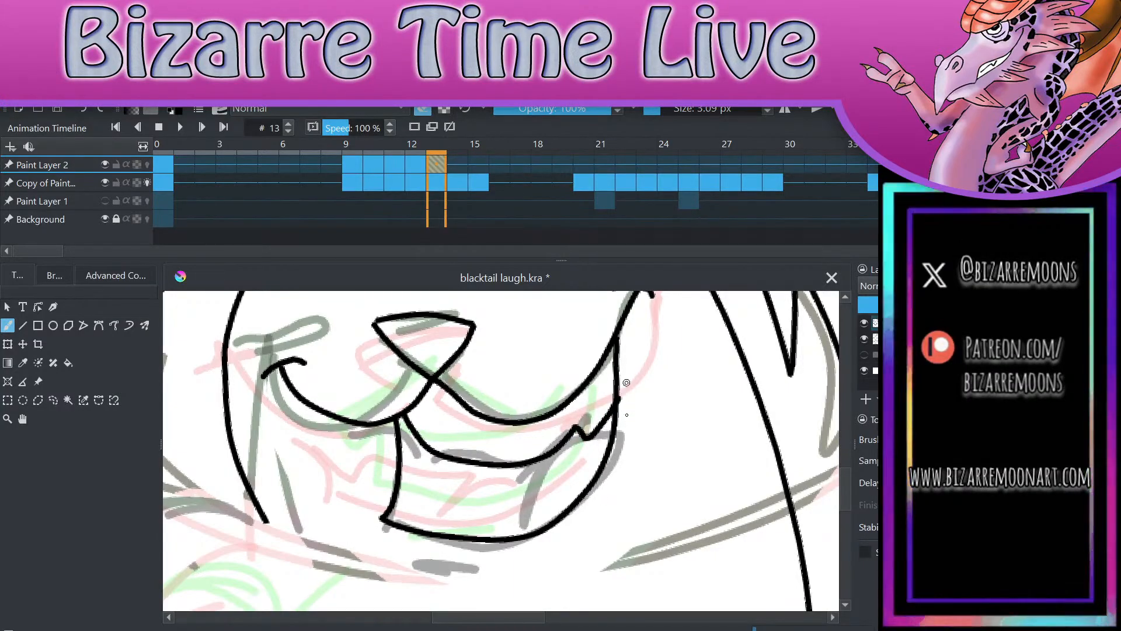
key(e)
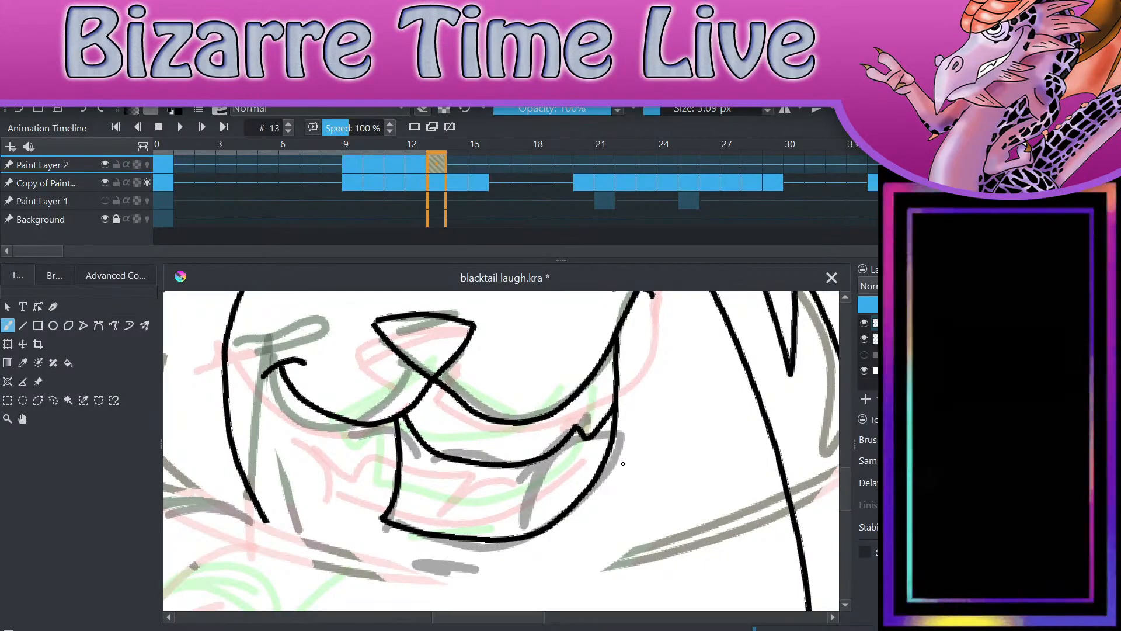
drag(513, 535, 546, 458)
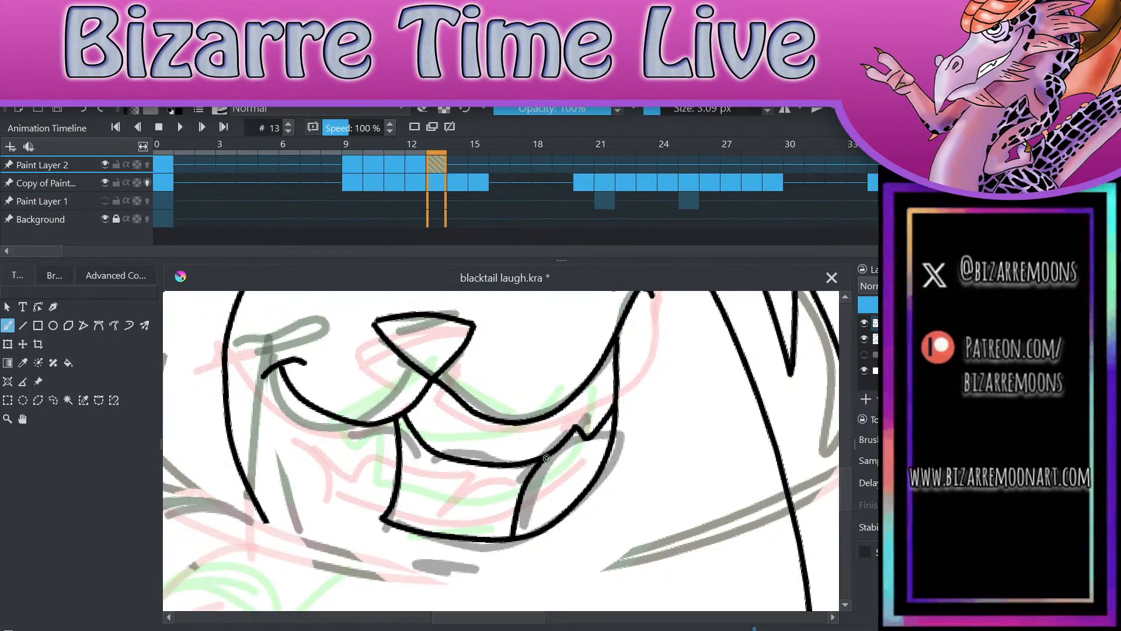
Step: Ink the left-hand arm on frame 13, with jagged fur tufts on its inner edge and a smooth outer outline
scroll(546, 459, down, 3)
scroll(600, 553, up, 2)
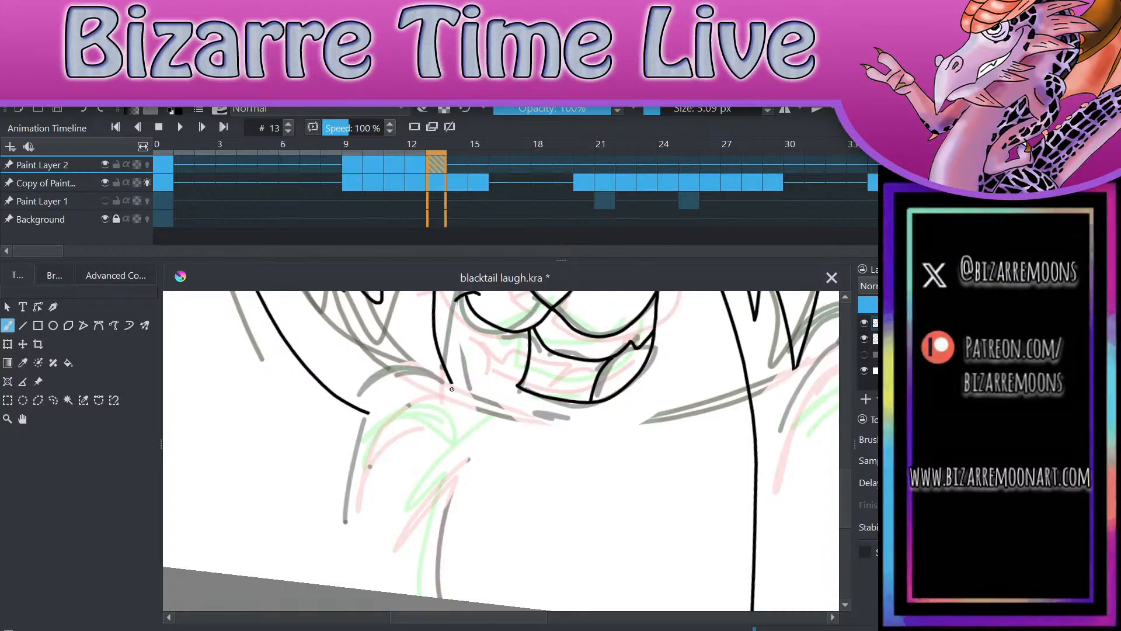
mouse_move(450, 383)
mouse_down()
mouse_move(424, 510)
mouse_move(439, 596)
mouse_up()
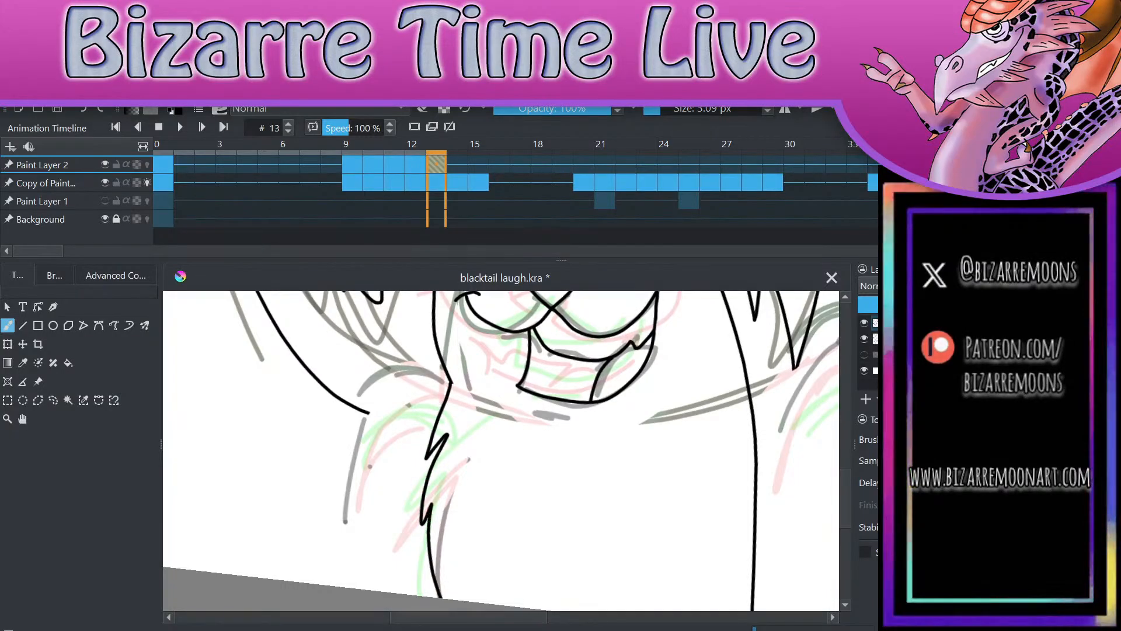
mouse_move(450, 385)
mouse_down()
mouse_move(399, 381)
mouse_move(333, 584)
mouse_up()
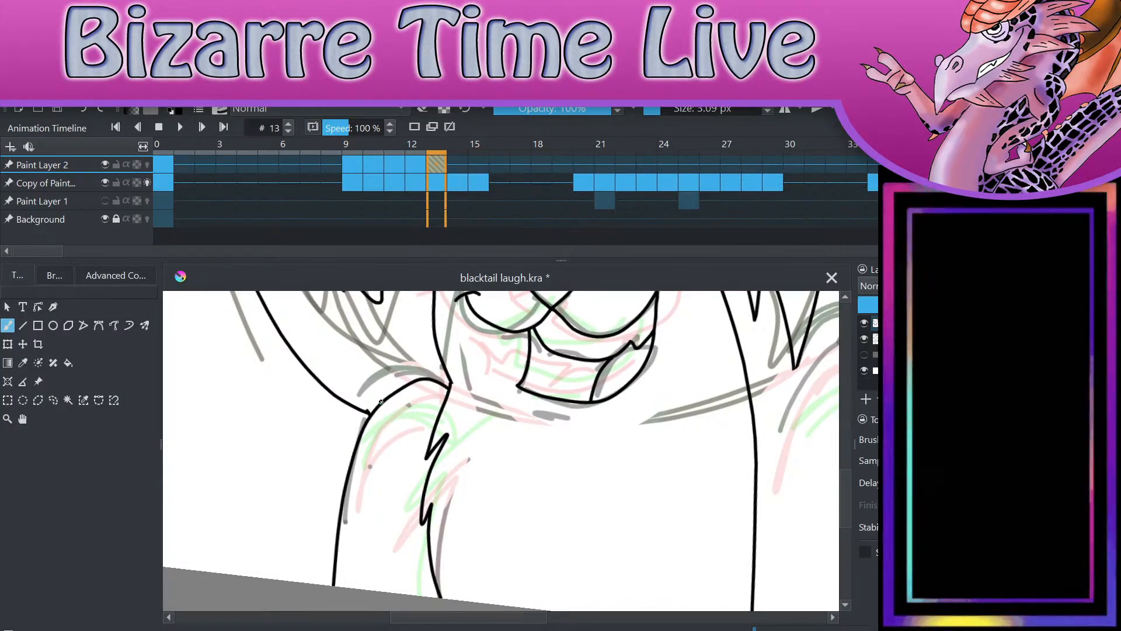
Step: Ink the right-hand arm on frame 13 with a furry inner edge and smooth outer edge down to the canvas border, undoing the stray mark beside it
scroll(381, 402, down, 5)
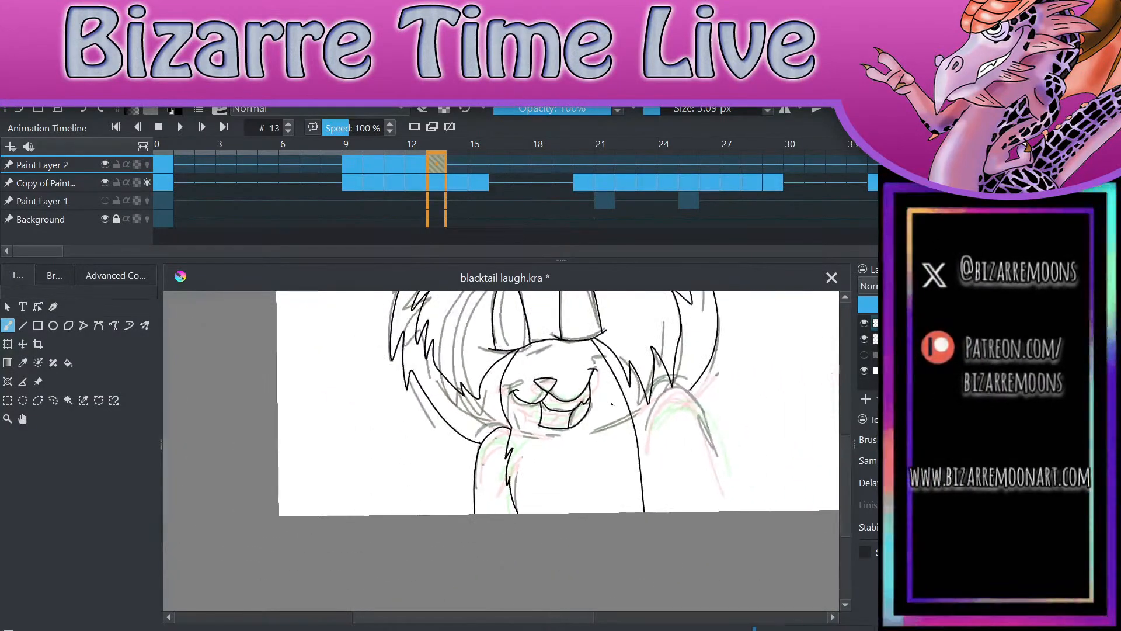
scroll(724, 541, up, 5)
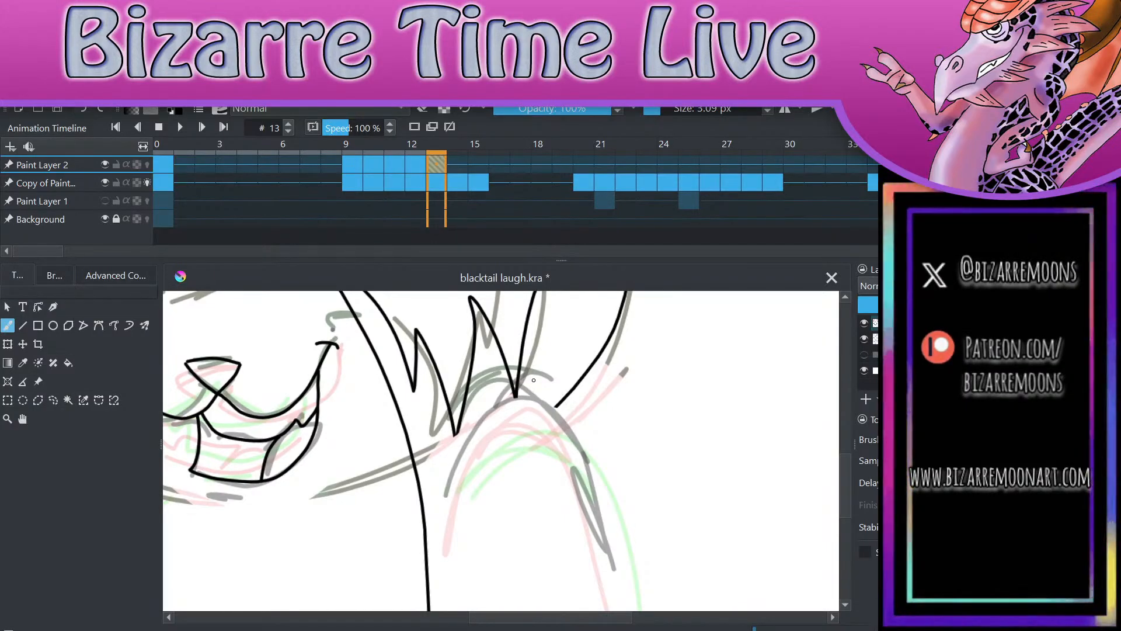
mouse_move(555, 409)
mouse_down()
mouse_move(564, 412)
mouse_move(551, 403)
mouse_move(461, 493)
mouse_move(458, 617)
mouse_up()
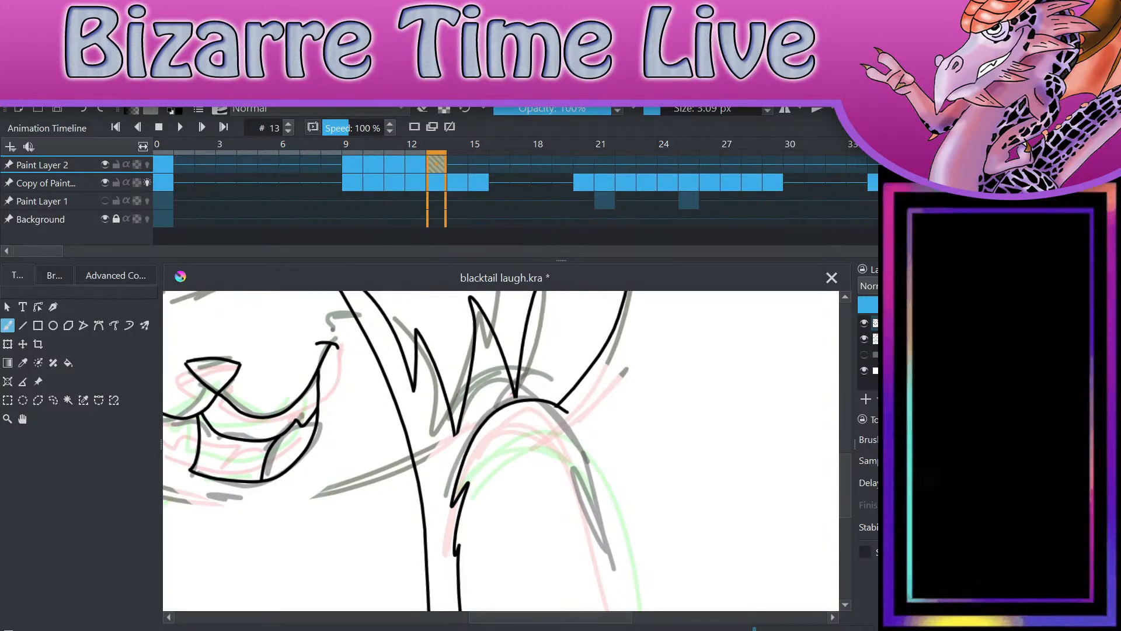
scroll(628, 478, down, 3)
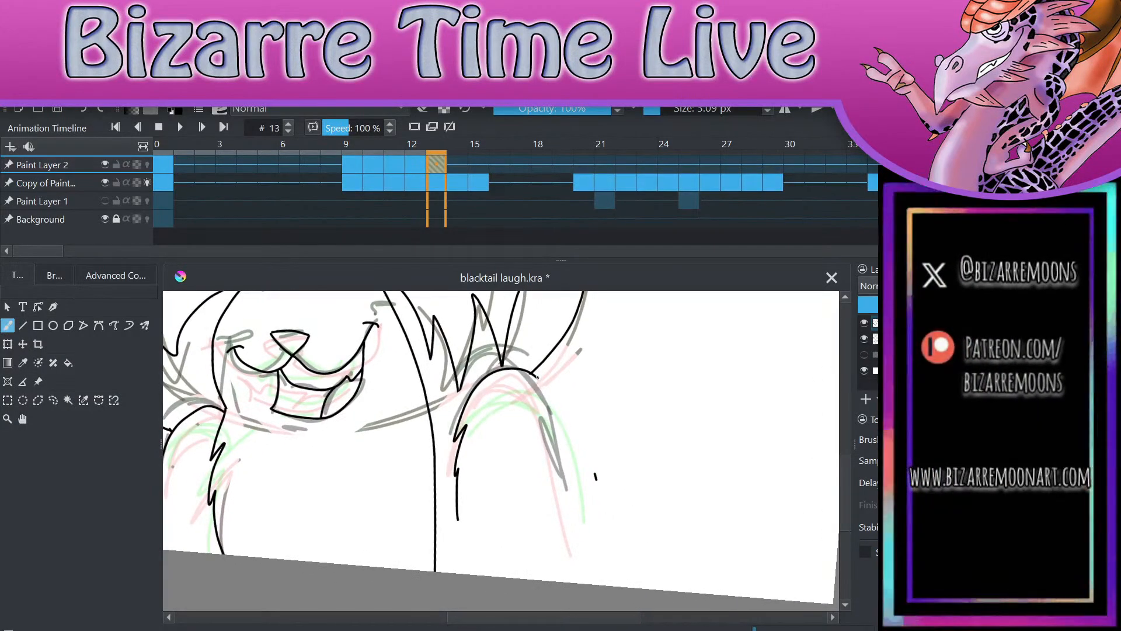
click(83, 110)
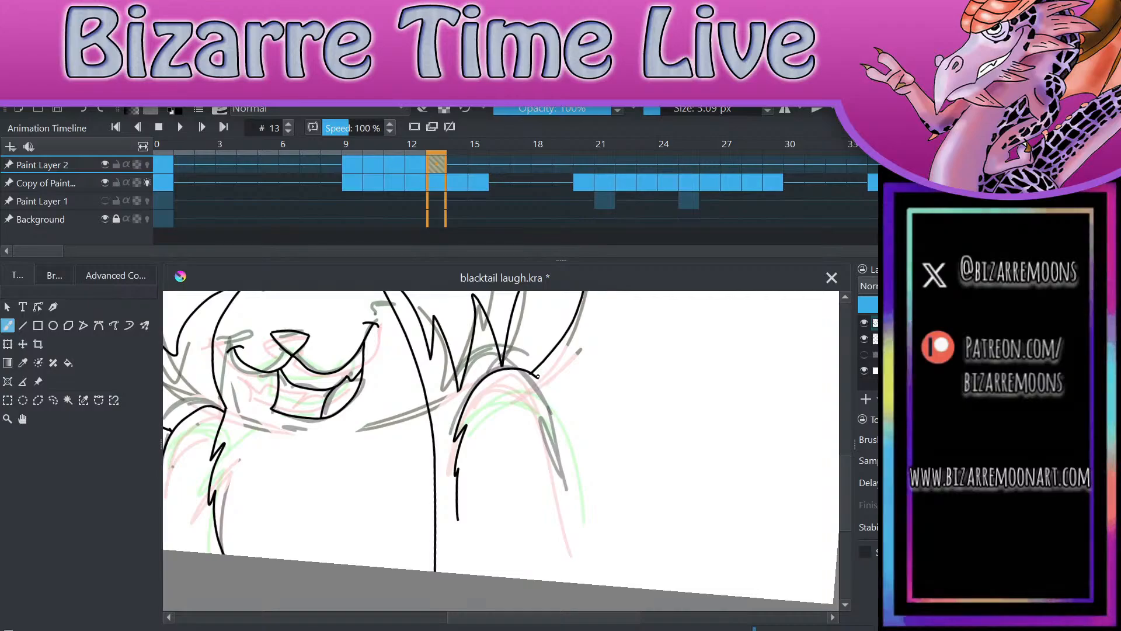
drag(537, 376, 595, 584)
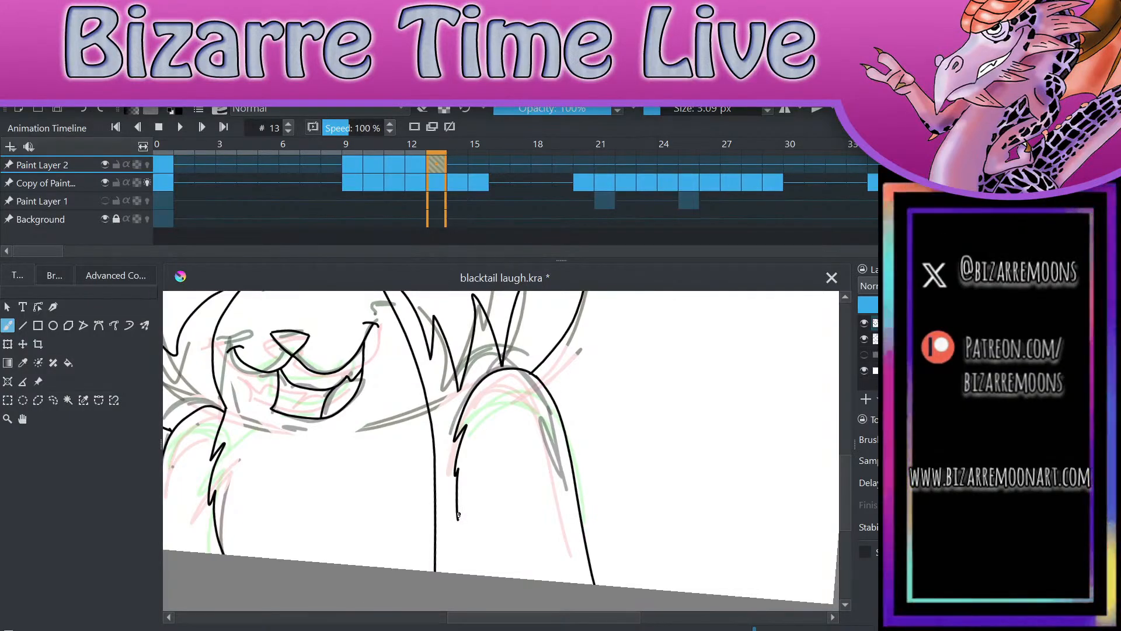
scroll(633, 404, up, 3)
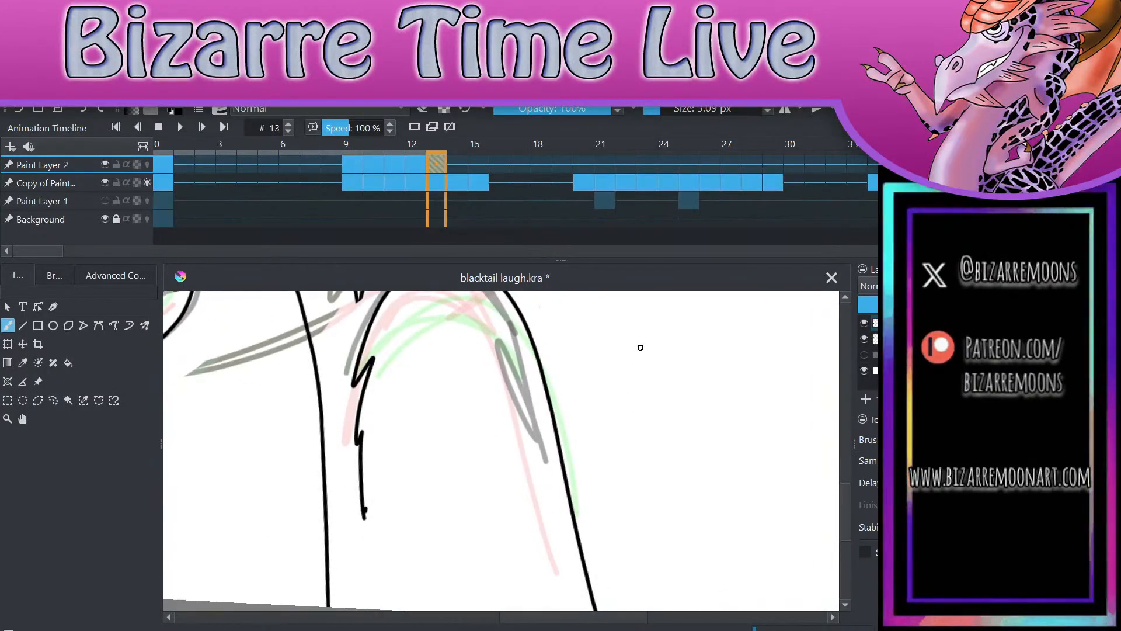
drag(364, 514, 374, 608)
Step: Review the whole inked frame 13 drawing, flip between frames 13 and 14 to compare them, and examine frame 14
scroll(643, 421, down, 3)
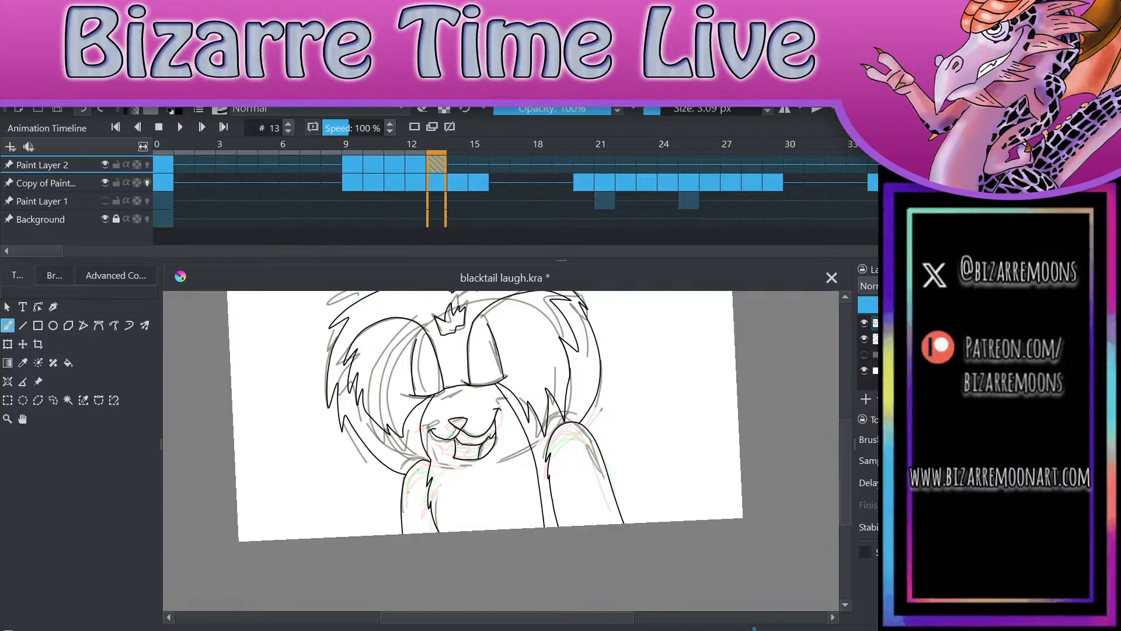
scroll(501, 420, up, 1)
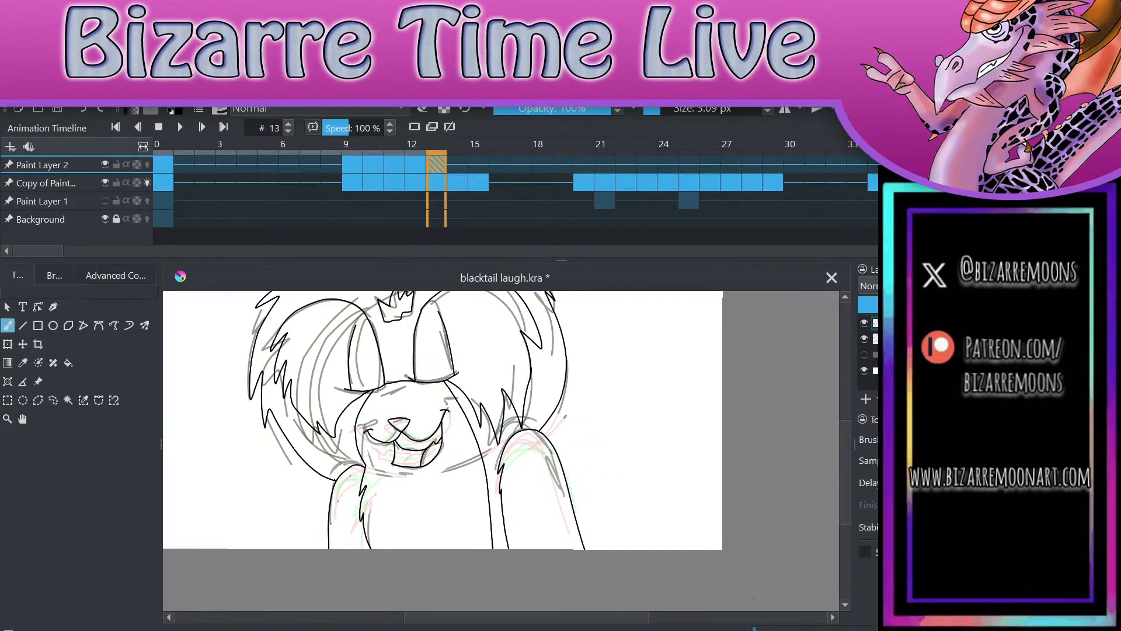
key(period)
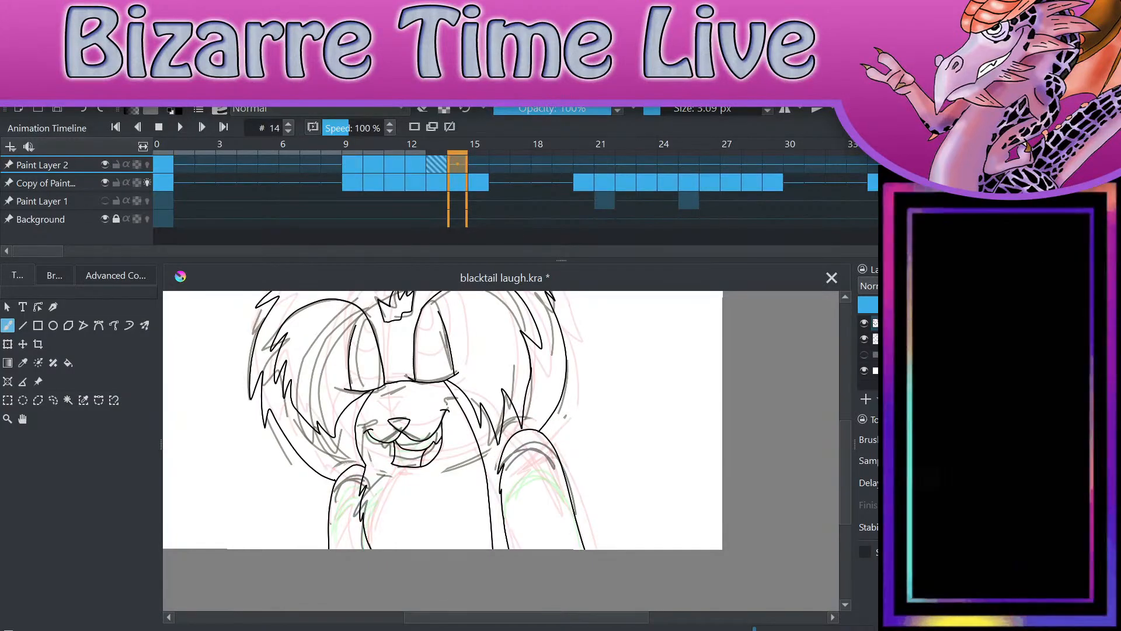
key(comma)
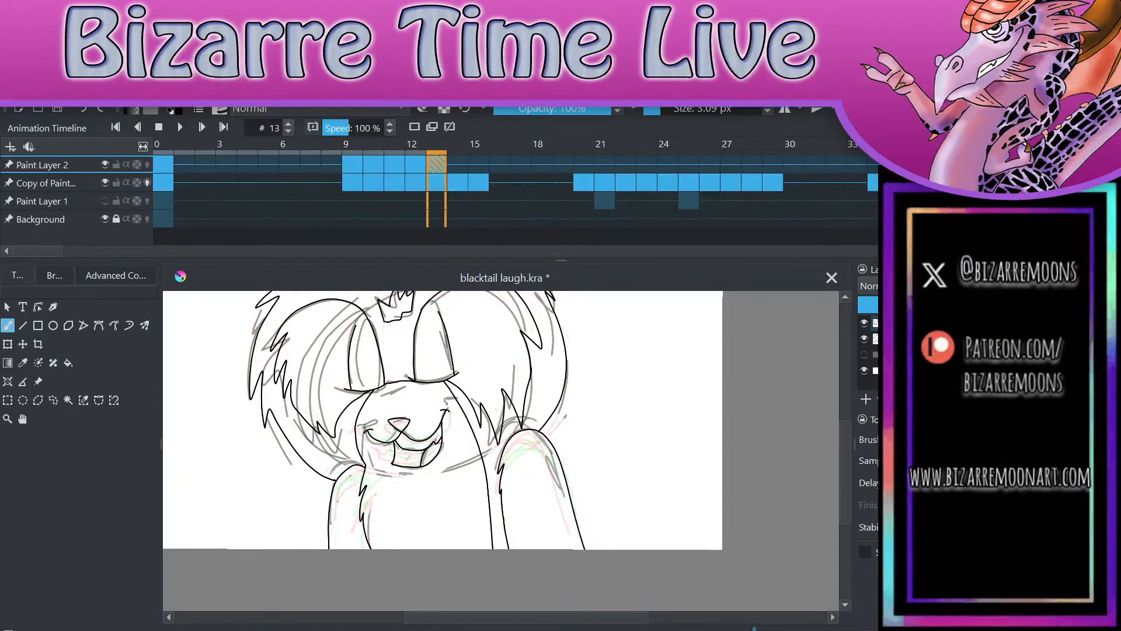
key(period)
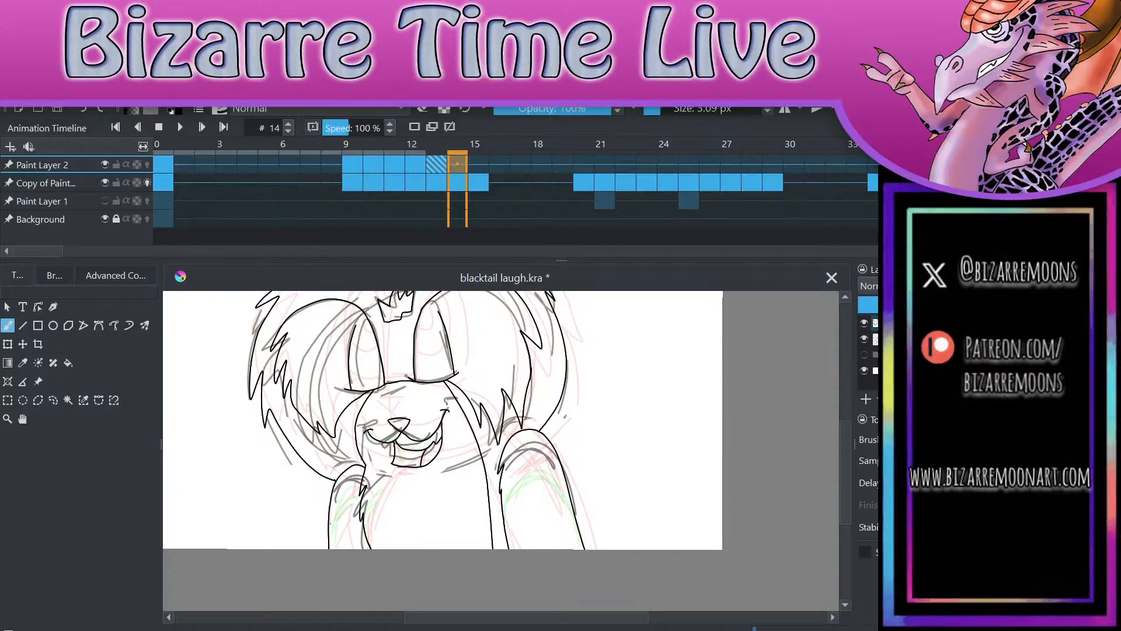
scroll(501, 450, up, 3)
scroll(501, 449, down, 4)
scroll(501, 449, up, 2)
scroll(501, 450, up, 1)
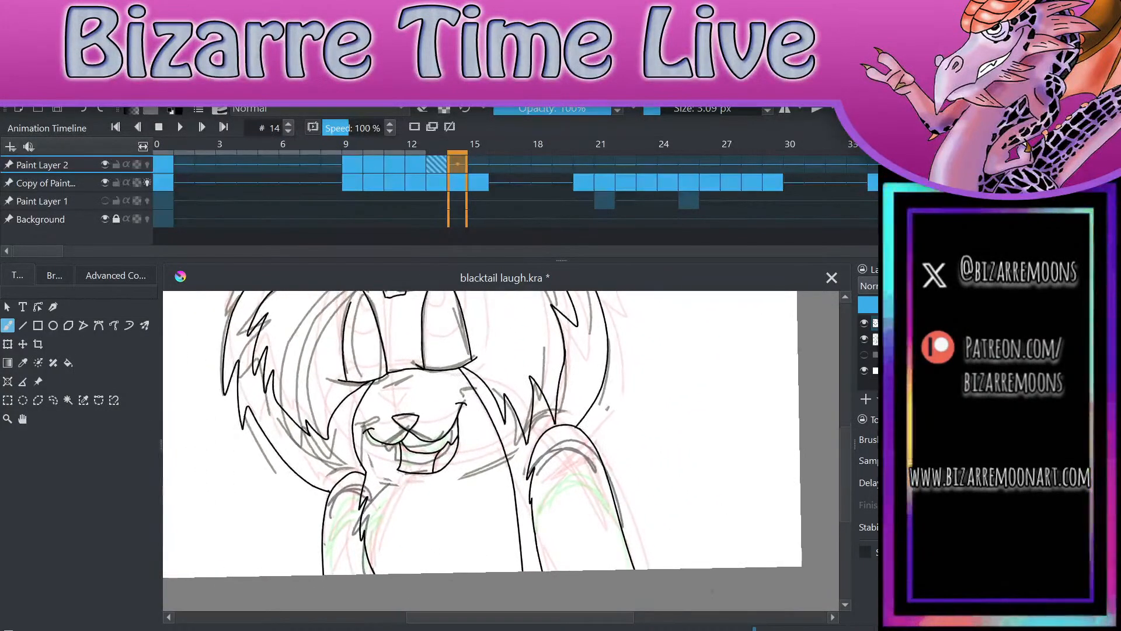
Step: Delete the inked nose and mouth from the frame 14 line art with a freehand selection and clear the selection
click(54, 400)
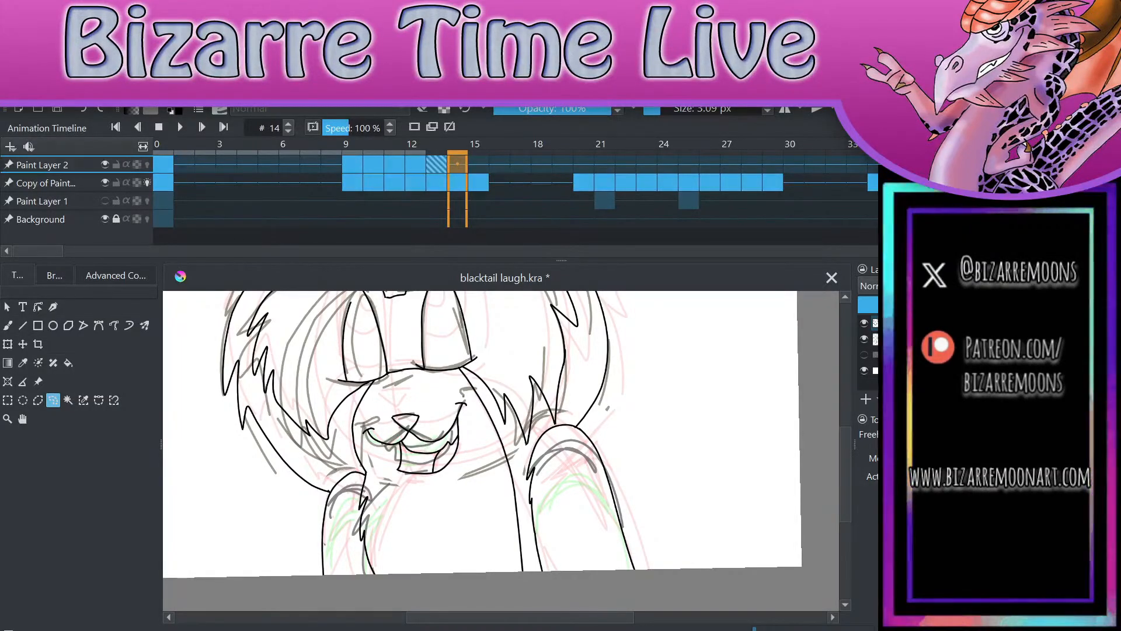
mouse_move(475, 406)
mouse_down()
mouse_move(392, 399)
mouse_move(361, 421)
mouse_move(370, 469)
mouse_move(437, 494)
mouse_move(481, 455)
mouse_move(475, 406)
mouse_up()
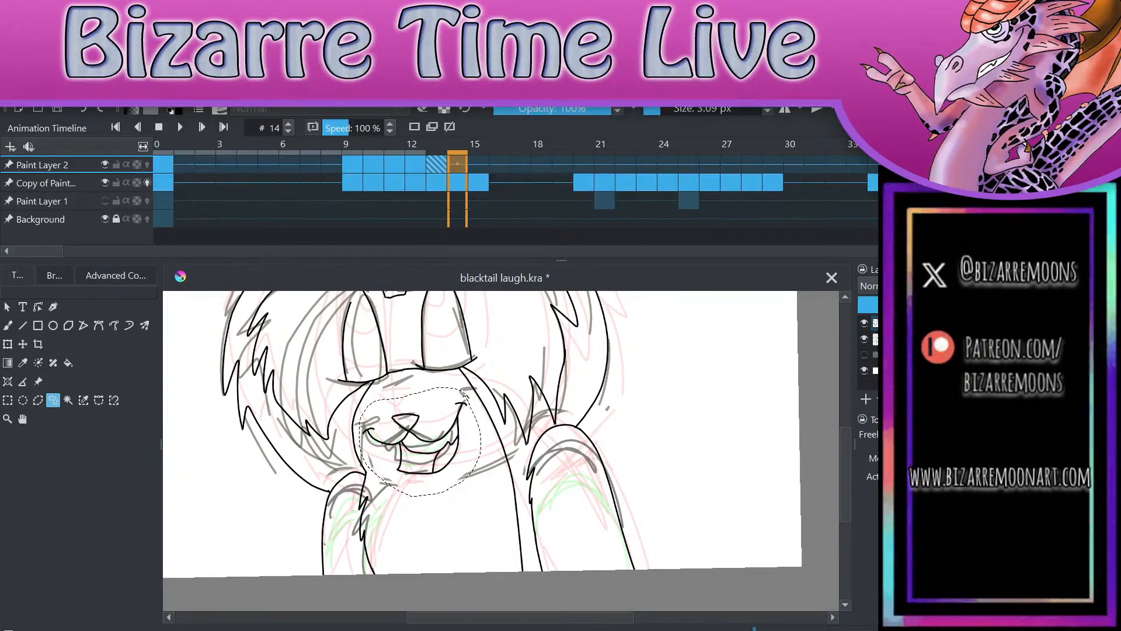
key(Delete)
key(ctrl+shift+a)
Step: Delete the left-hand arm's outer outline and the whole right-hand arm outline on frame 14 with freehand selections
mouse_move(350, 452)
mouse_down()
mouse_move(327, 610)
mouse_move(359, 593)
mouse_move(350, 452)
mouse_up()
key(Delete)
key(ctrl+shift+a)
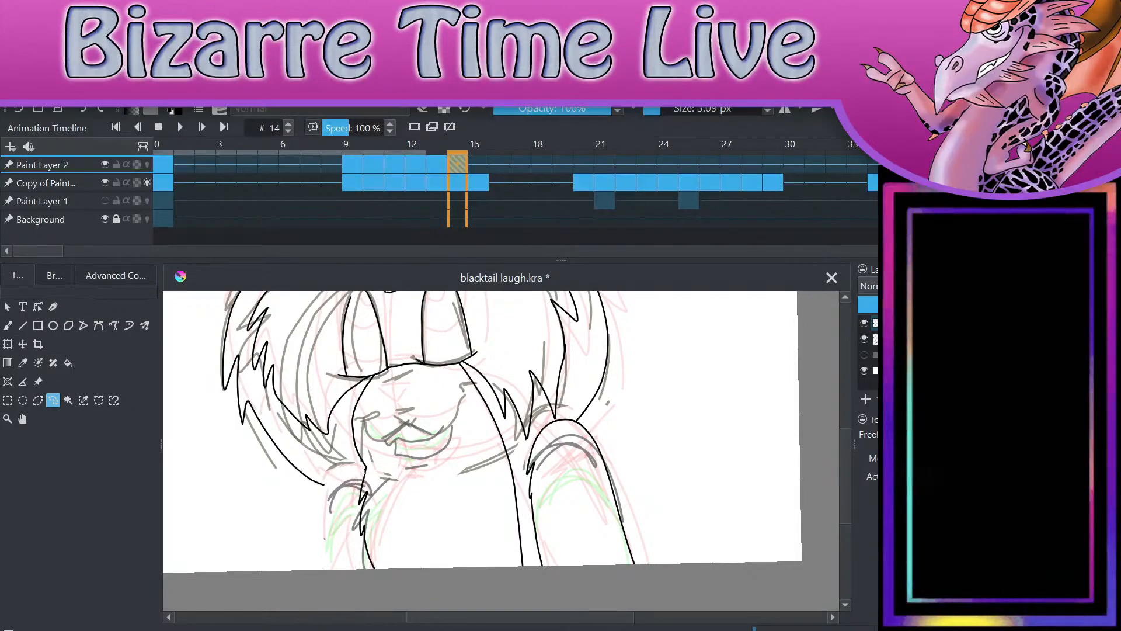
mouse_move(593, 412)
mouse_down()
mouse_move(533, 430)
mouse_move(522, 510)
mouse_move(604, 622)
mouse_move(616, 450)
mouse_move(600, 411)
mouse_up()
key(Delete)
key(ctrl+shift+a)
Step: Hide Paint Layer 2 temporarily and flip between frames 13 and 14 to compare their rough sketches
scroll(501, 451, down, 2)
click(866, 322)
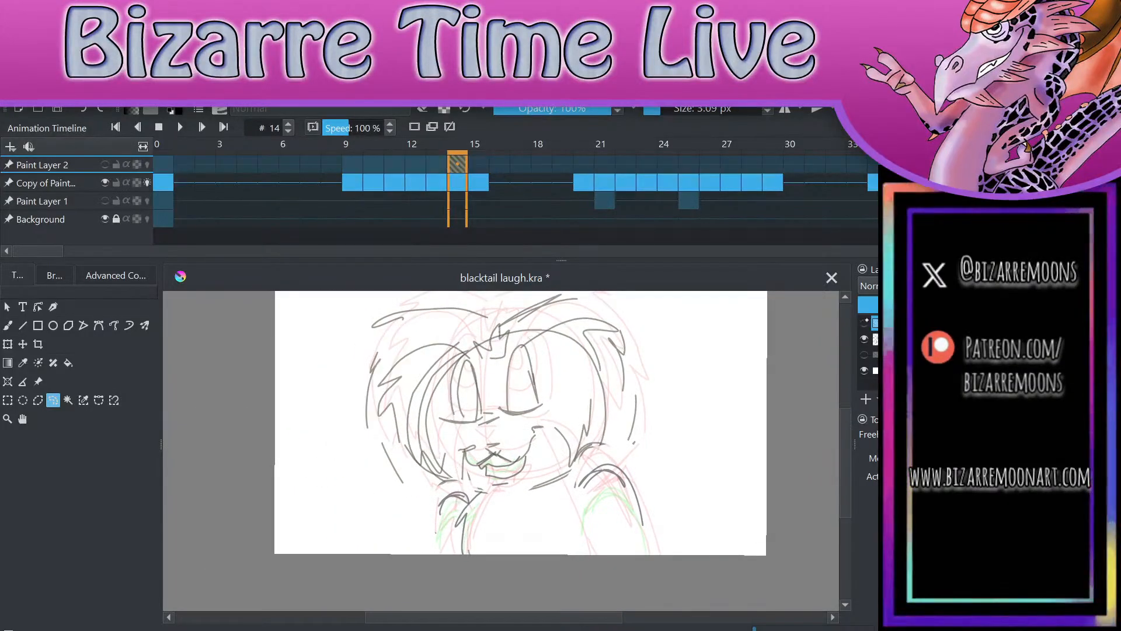
click(864, 322)
click(865, 322)
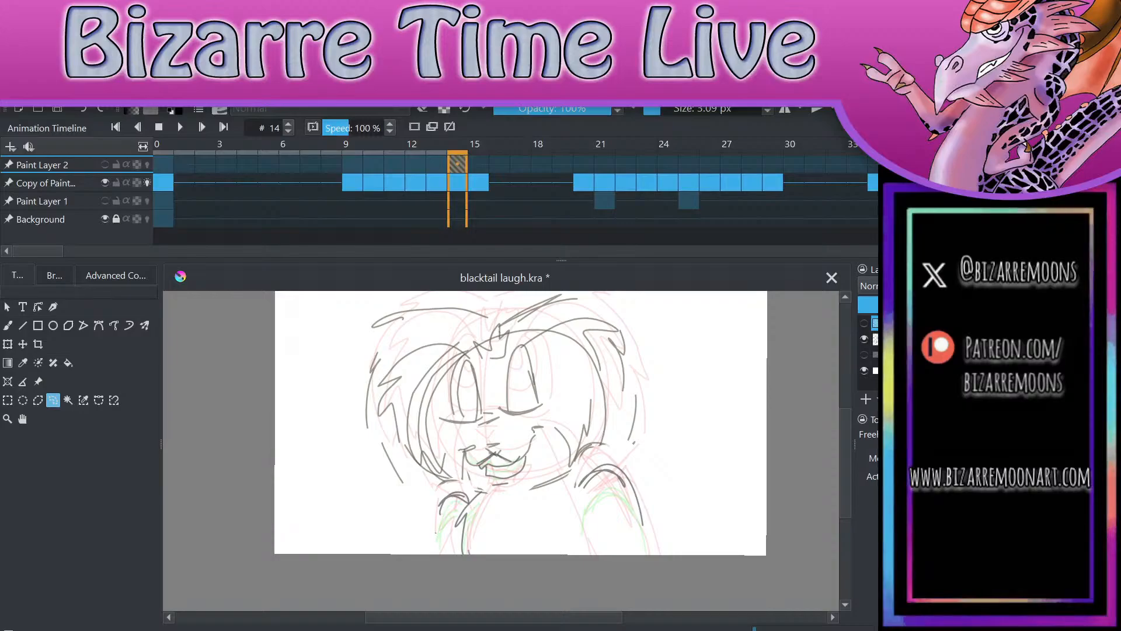
key(Left)
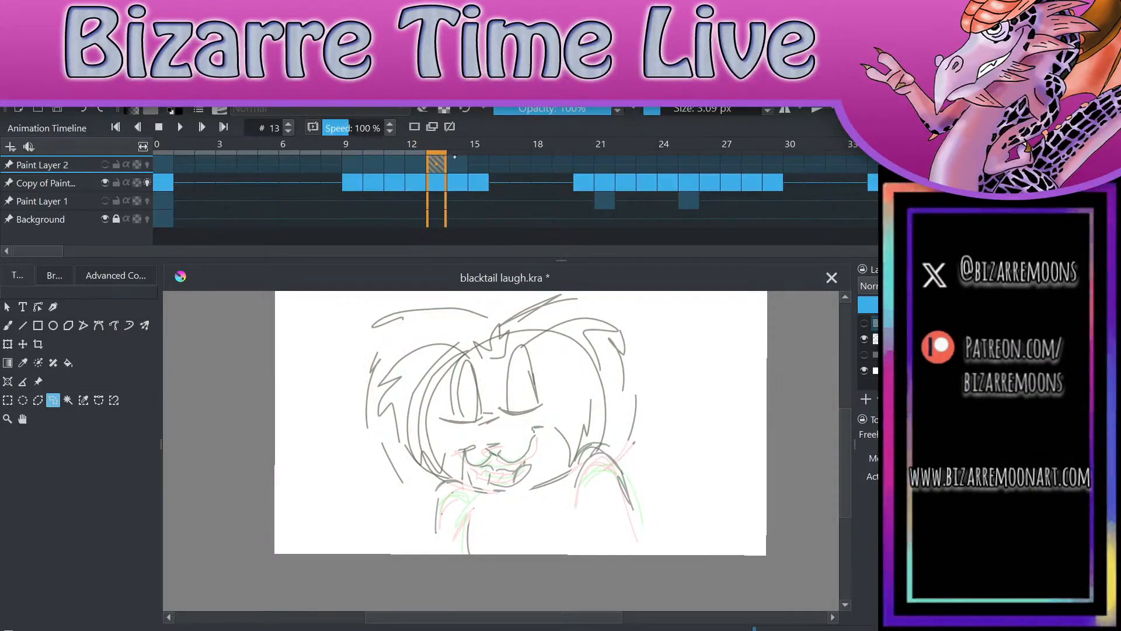
key(Right)
key(Left)
key(Right)
click(105, 165)
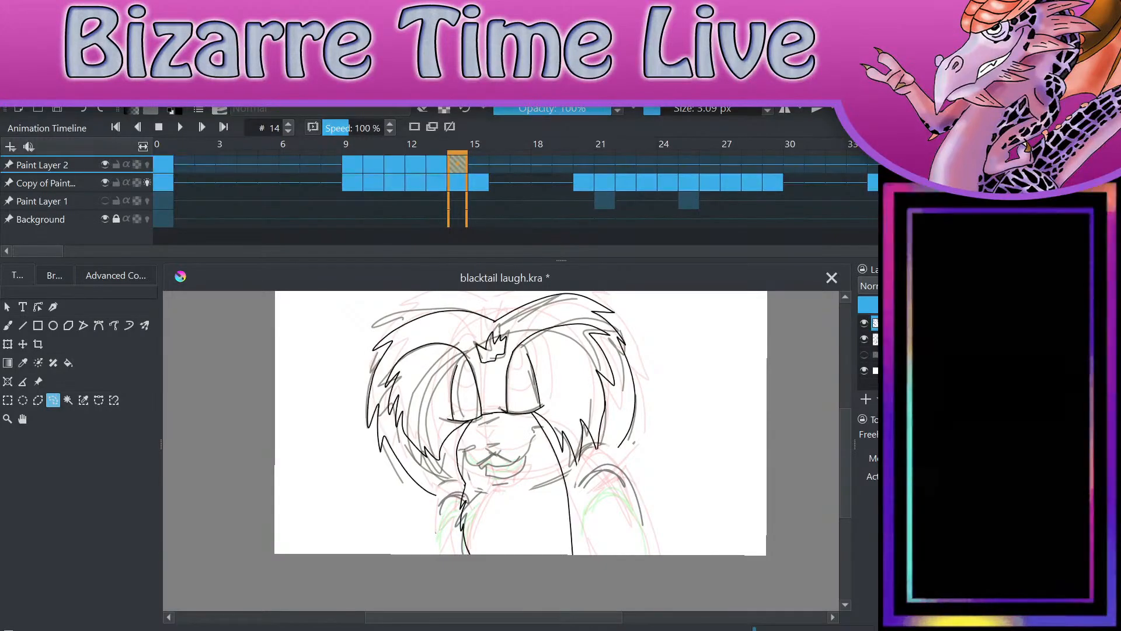
Step: Ink the nose and the left-hand half of the smiling upper lip over the frame 14 sketch with the brush
scroll(588, 495, up, 3)
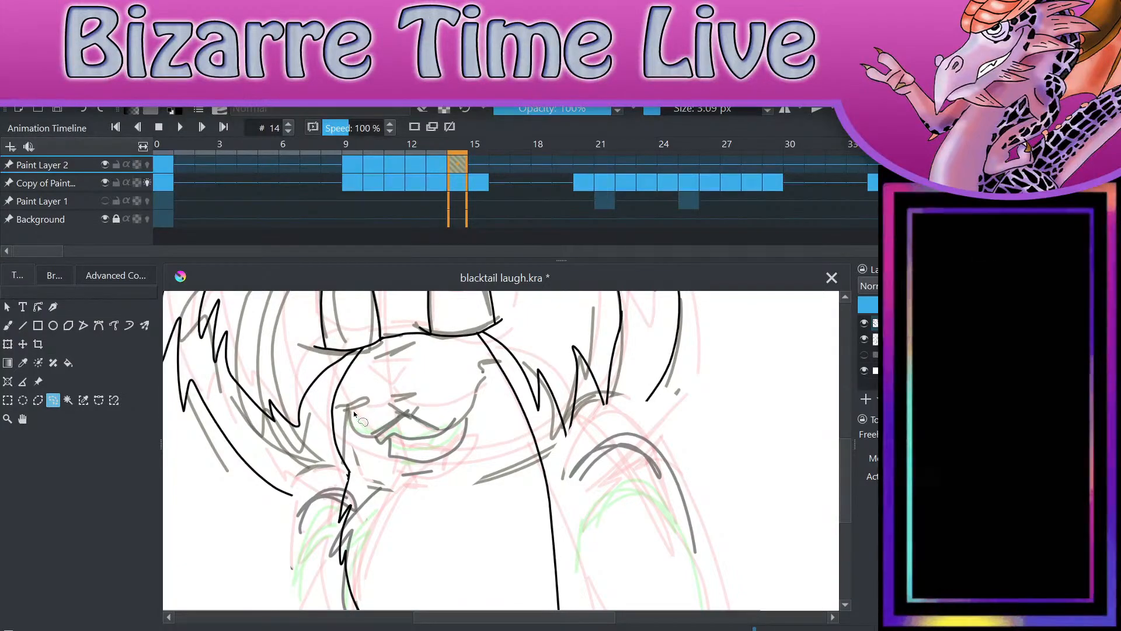
key(b)
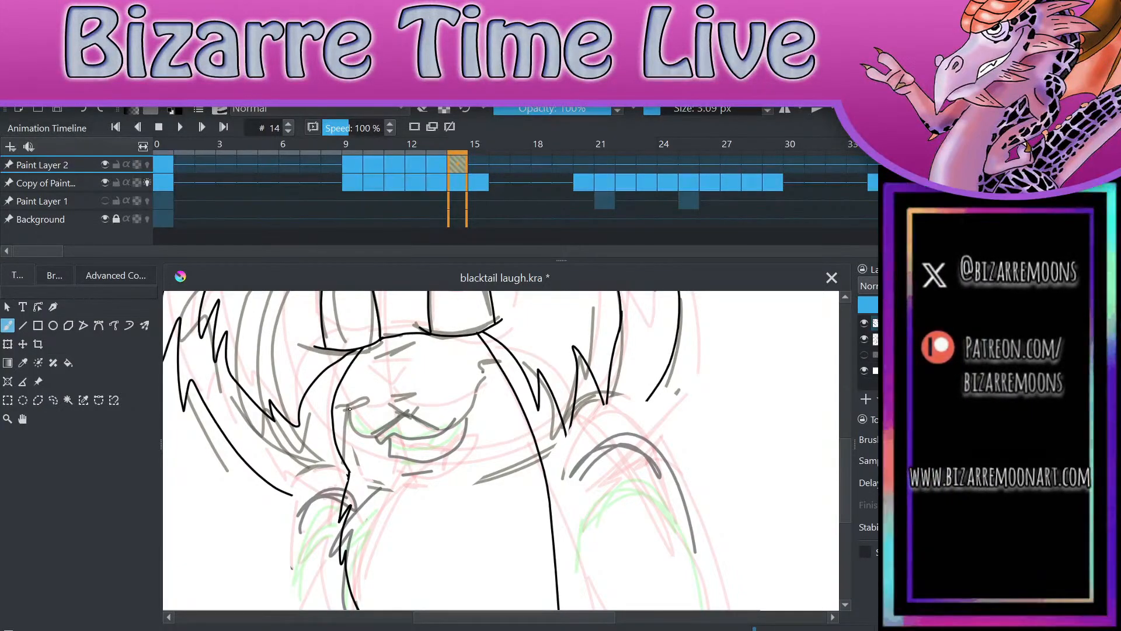
mouse_move(350, 411)
mouse_down()
mouse_move(365, 436)
mouse_move(404, 411)
mouse_up()
key(ctrl+z)
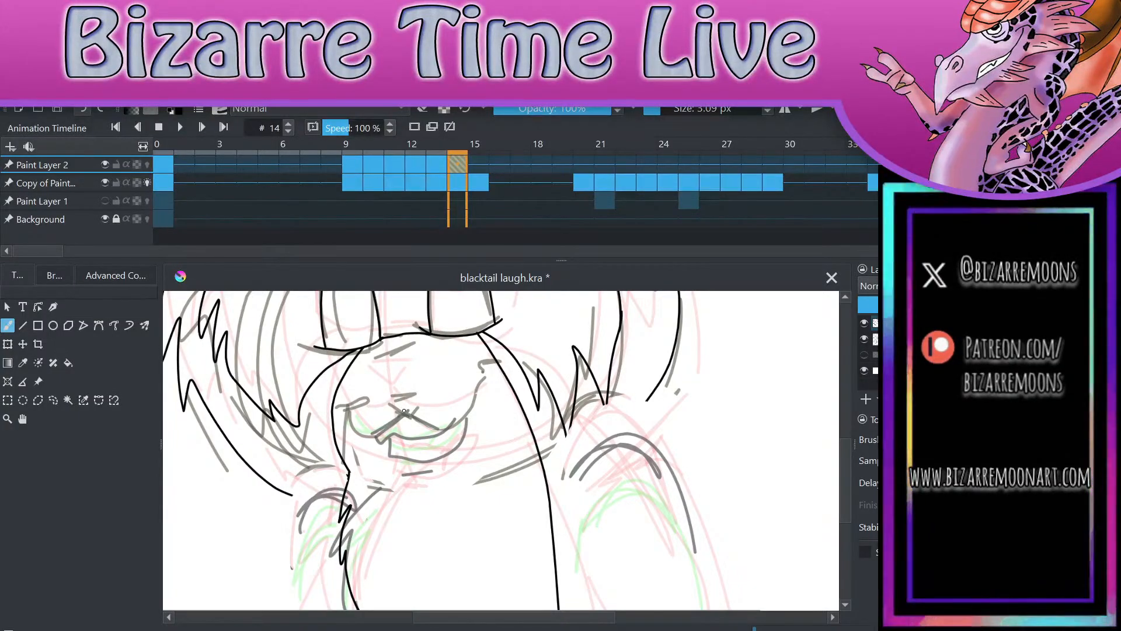
drag(484, 509, 491, 516)
scroll(491, 517, up, 2)
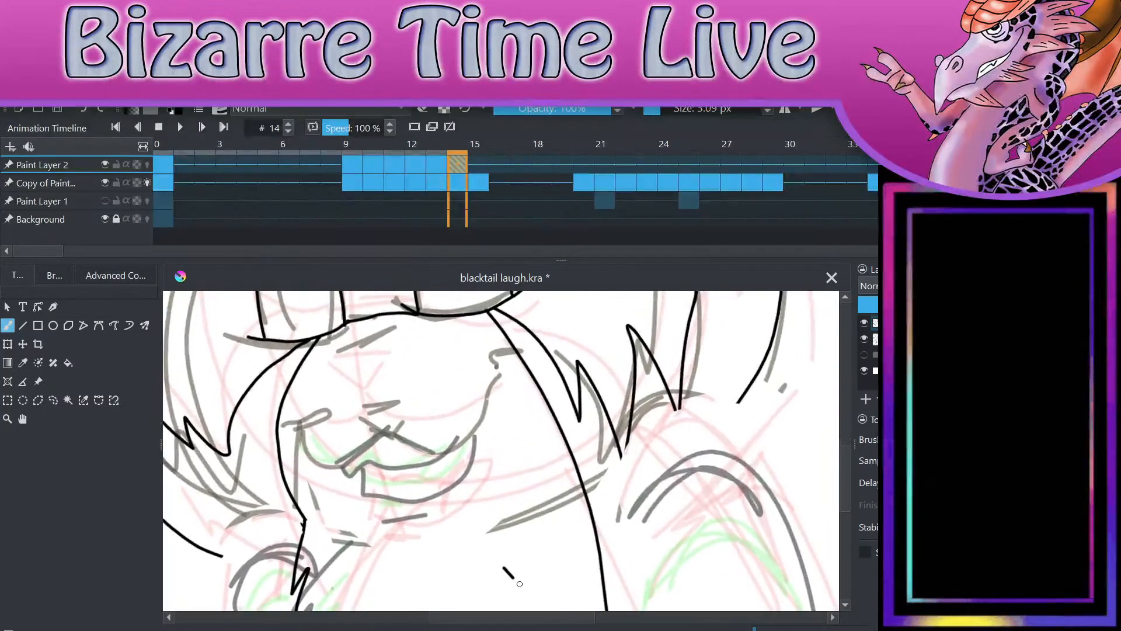
key(ctrl+z)
mouse_move(305, 423)
mouse_down()
mouse_move(350, 472)
mouse_move(389, 430)
mouse_move(376, 424)
mouse_move(391, 432)
mouse_move(408, 399)
mouse_move(380, 398)
mouse_move(406, 392)
mouse_up()
key(ctrl+z)
key(ctrl+z)
scroll(406, 392, up, 2)
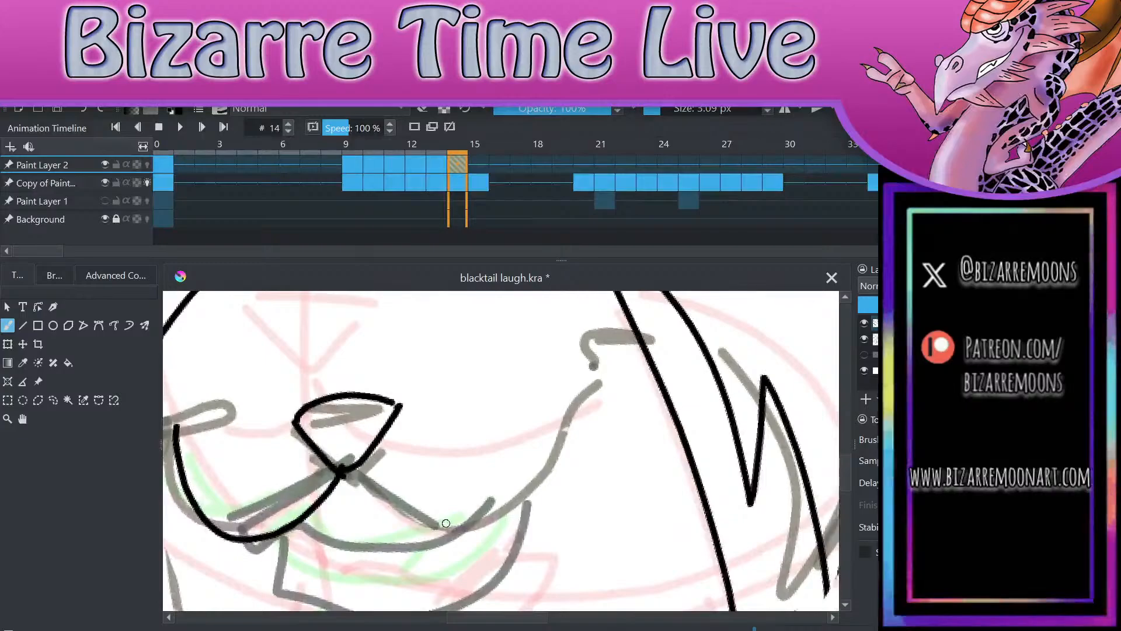
Step: Ink the right-hand half of the smile and the corner ticks on frame 14, tidying the join beneath the nose with the eraser
key(e)
key(e)
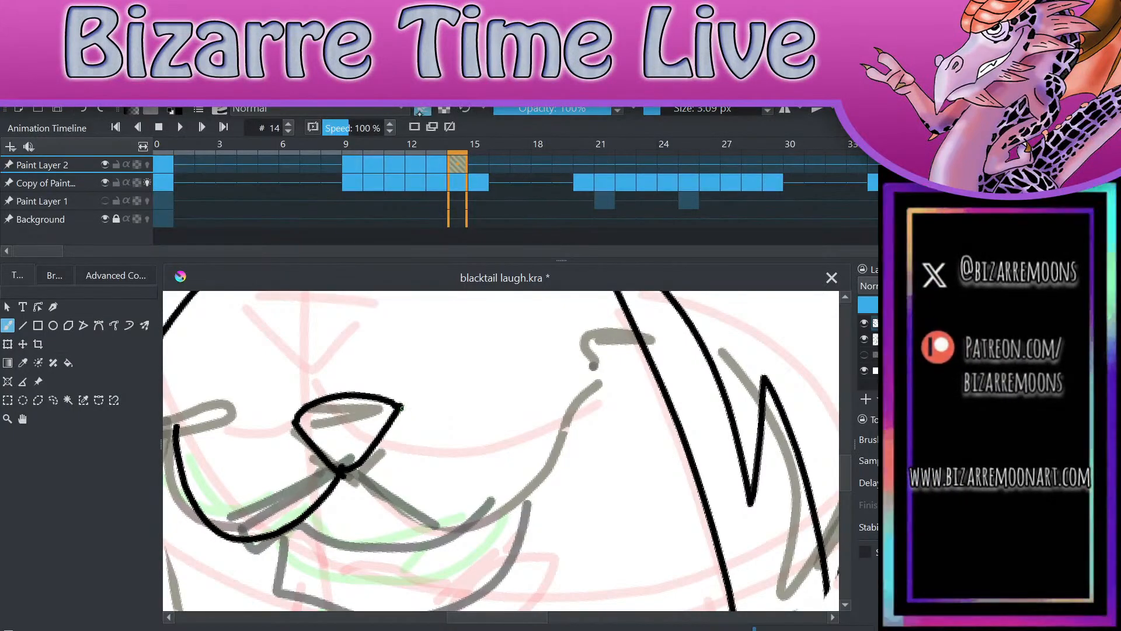
mouse_move(345, 467)
mouse_down()
mouse_move(388, 509)
mouse_move(560, 435)
mouse_move(568, 387)
mouse_move(600, 399)
mouse_up()
scroll(595, 364, down, 2)
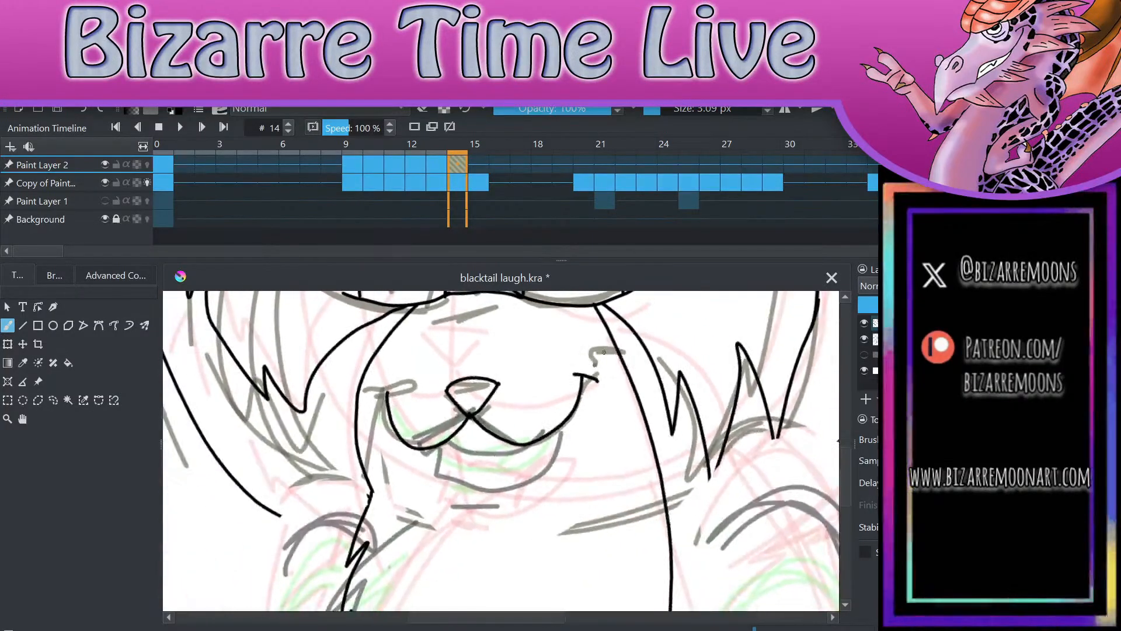
click(422, 111)
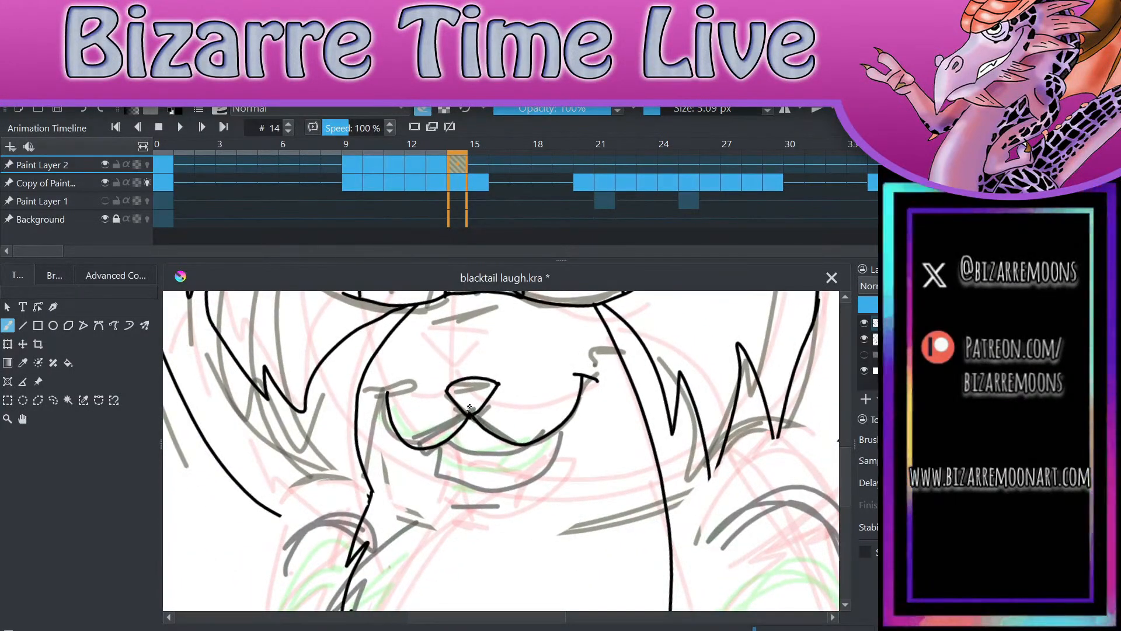
key(e)
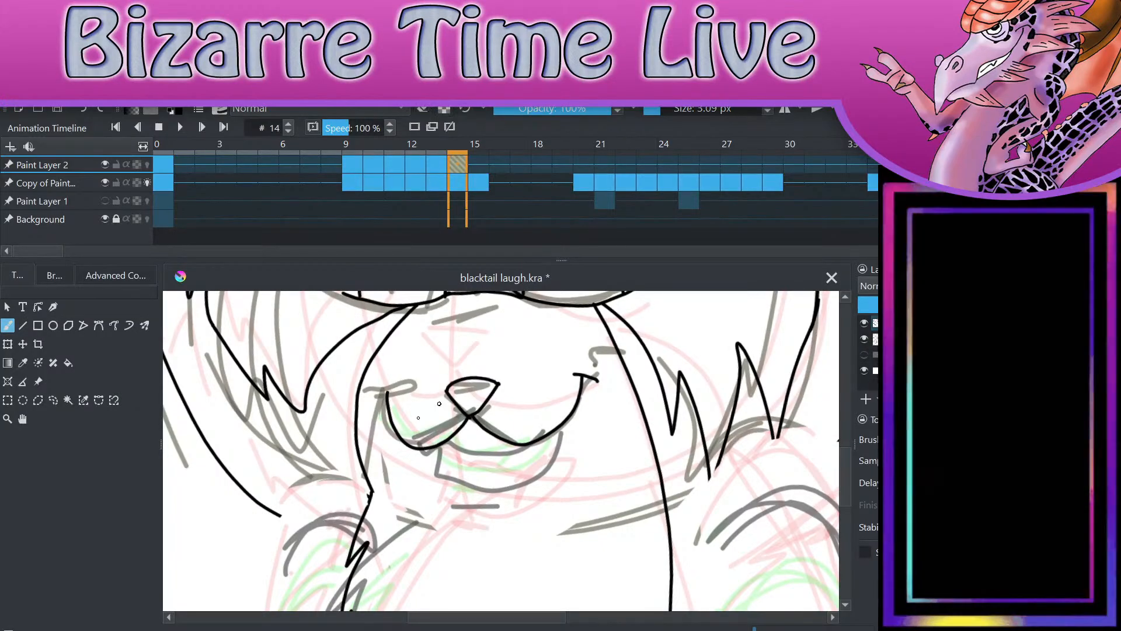
drag(376, 396, 403, 389)
Step: Ink the lower jaw outline, the curved inner mouth line and a short chin line below the mouth on frame 14
mouse_move(439, 453)
mouse_down()
mouse_move(487, 484)
mouse_move(538, 473)
mouse_move(564, 424)
mouse_up()
scroll(581, 433, up, 4)
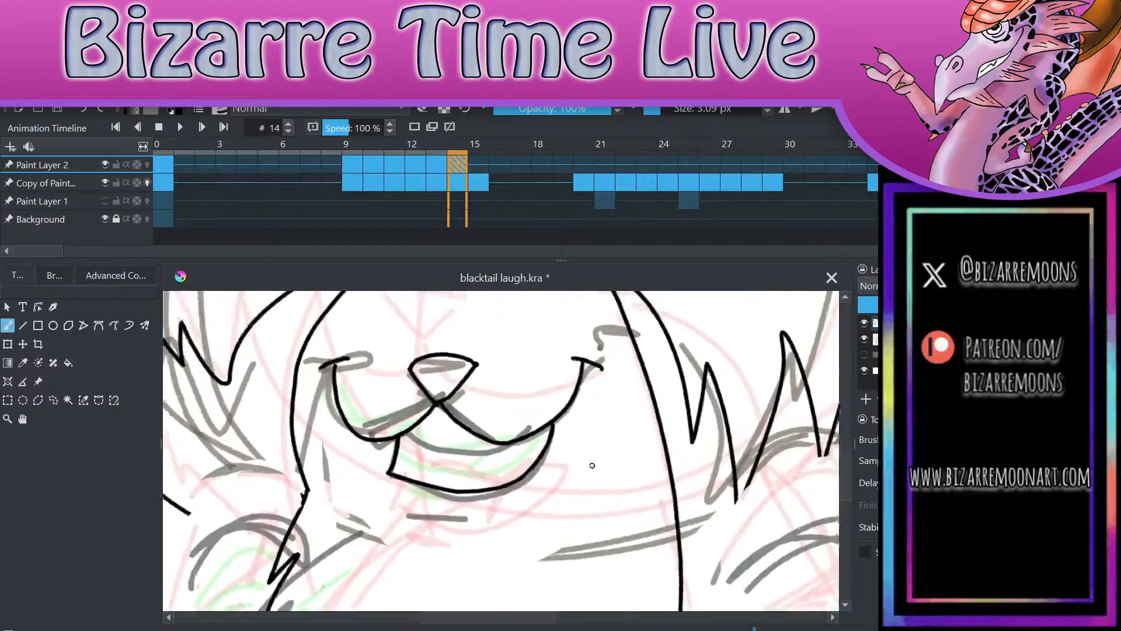
mouse_move(244, 442)
mouse_down()
mouse_move(302, 477)
mouse_move(390, 484)
mouse_move(444, 464)
mouse_up()
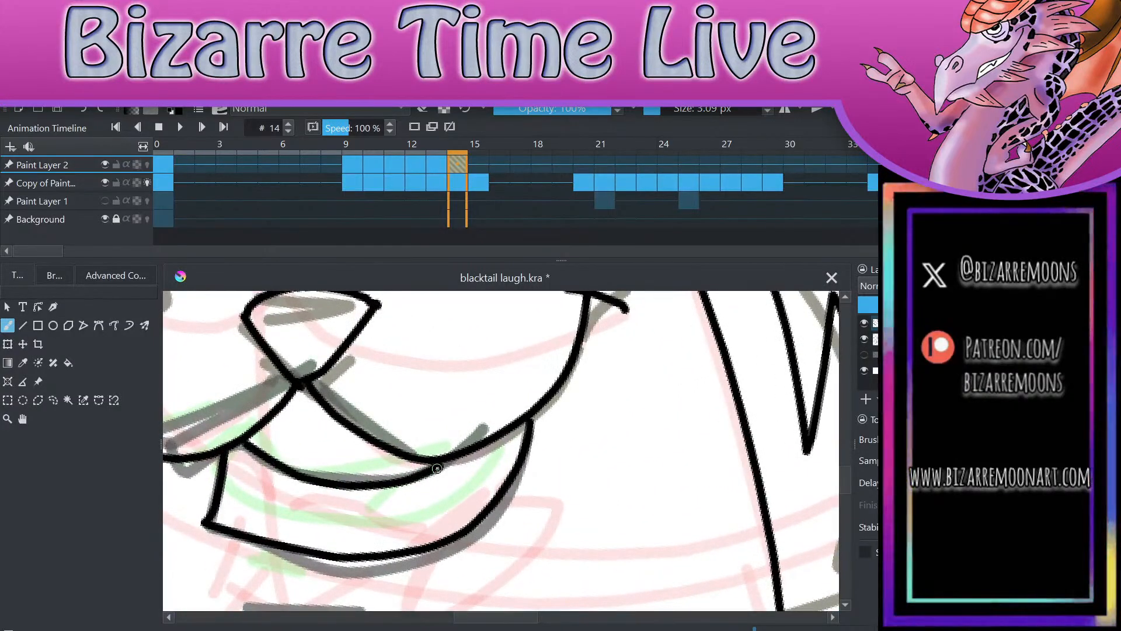
scroll(457, 440, down, 4)
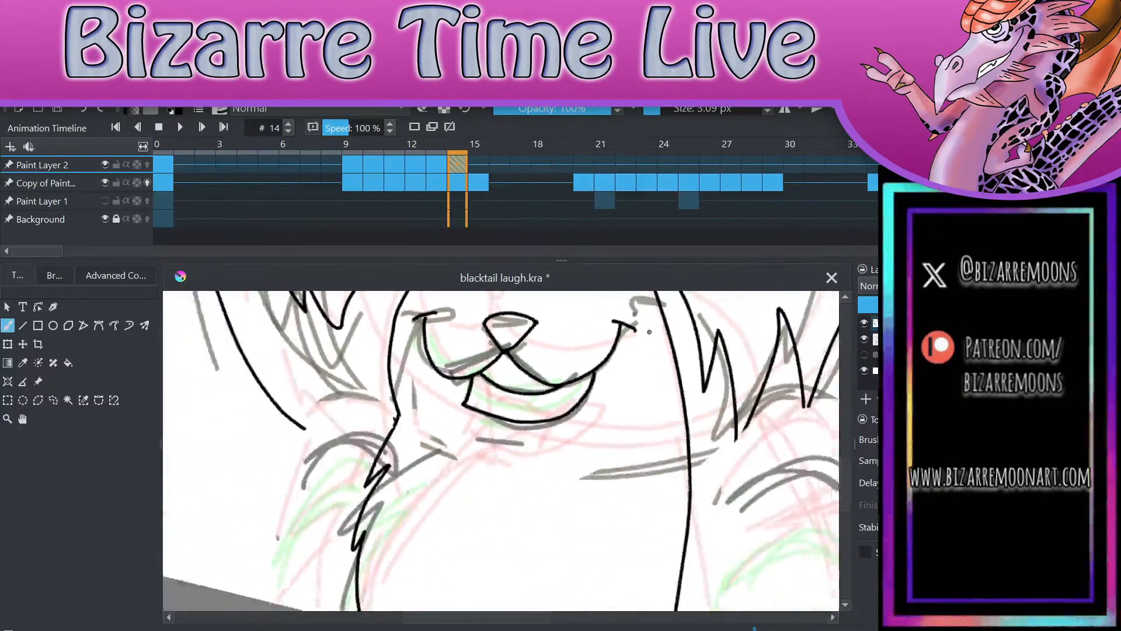
drag(462, 466, 518, 466)
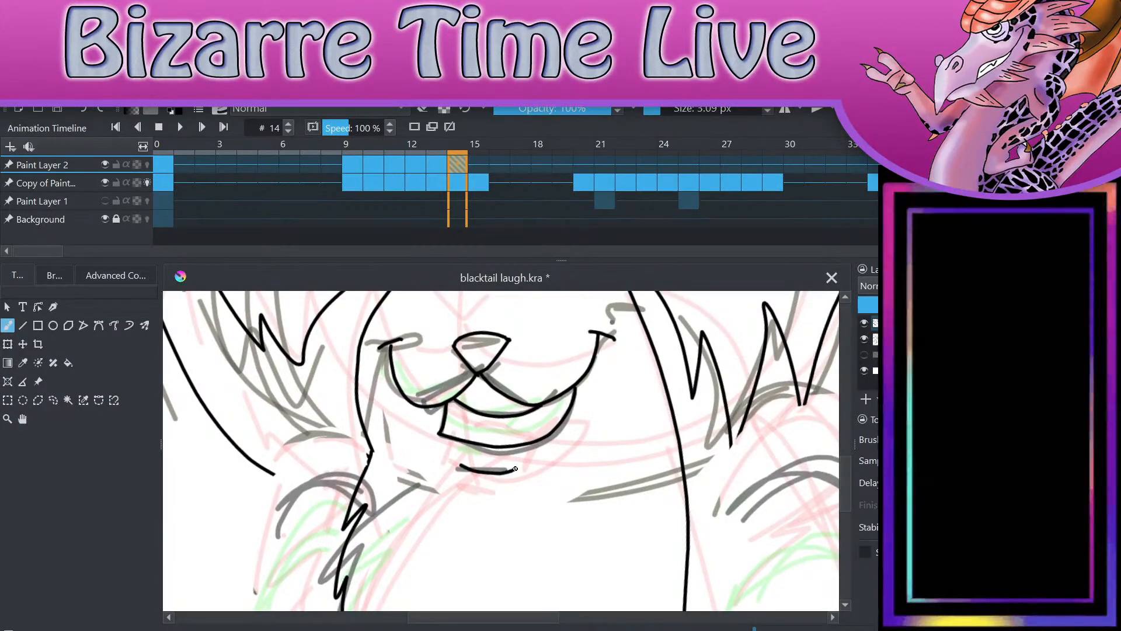
Step: Ink the left-hand arm's shoulder and outer outline on frame 14 and extend the hair line down to meet it
scroll(560, 374, down, 4)
scroll(526, 403, up, 4)
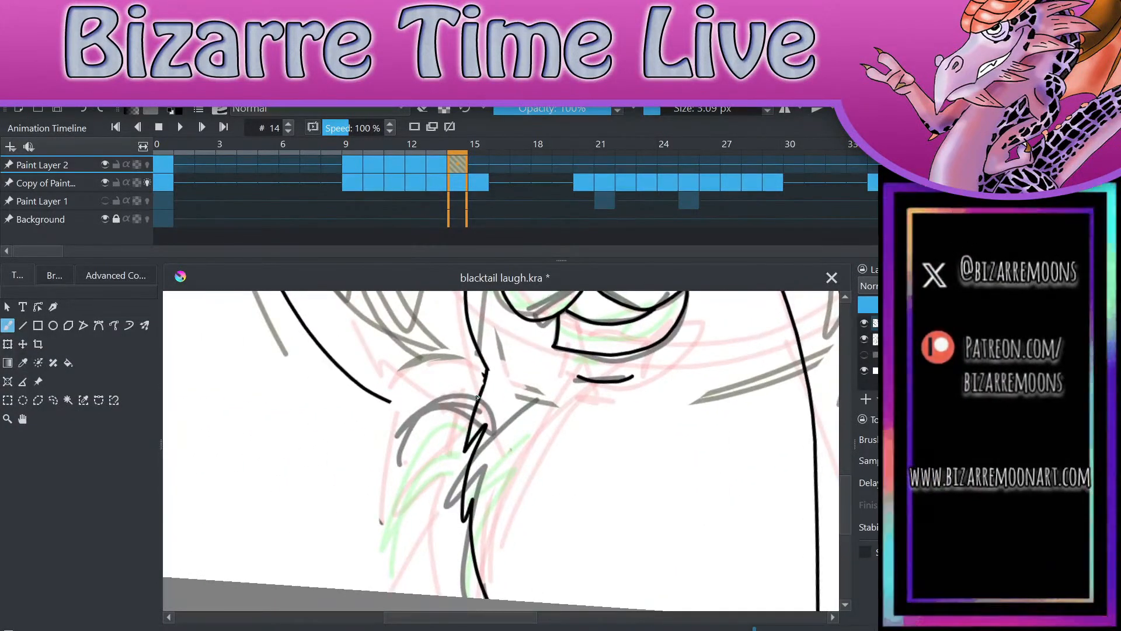
mouse_move(477, 397)
mouse_down()
mouse_move(435, 400)
mouse_move(384, 481)
mouse_move(353, 598)
mouse_up()
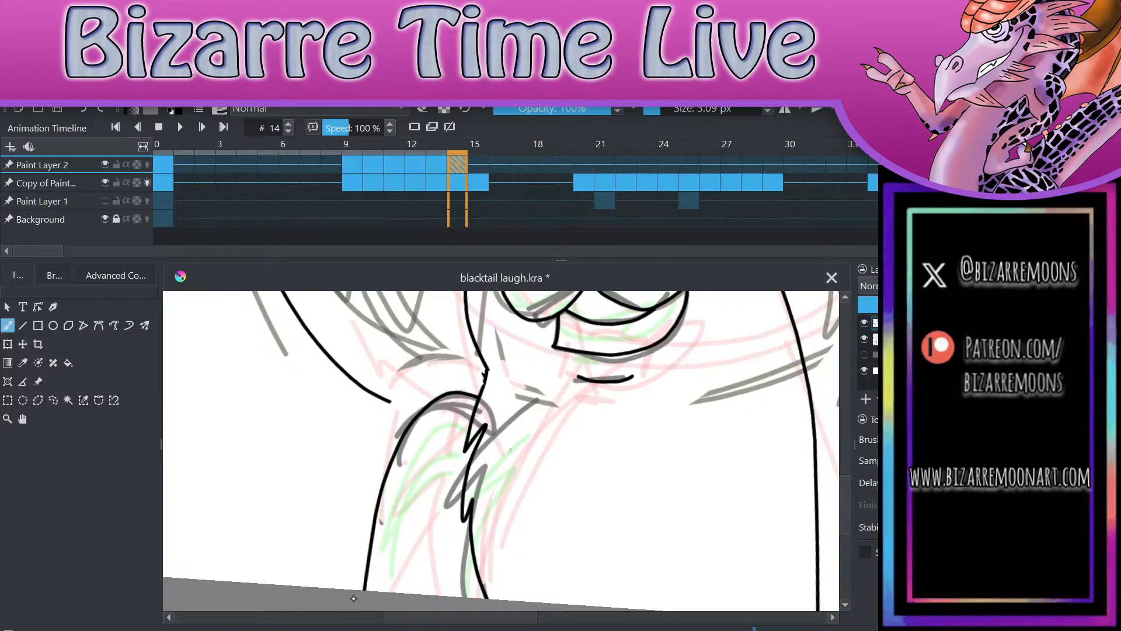
drag(390, 402, 418, 417)
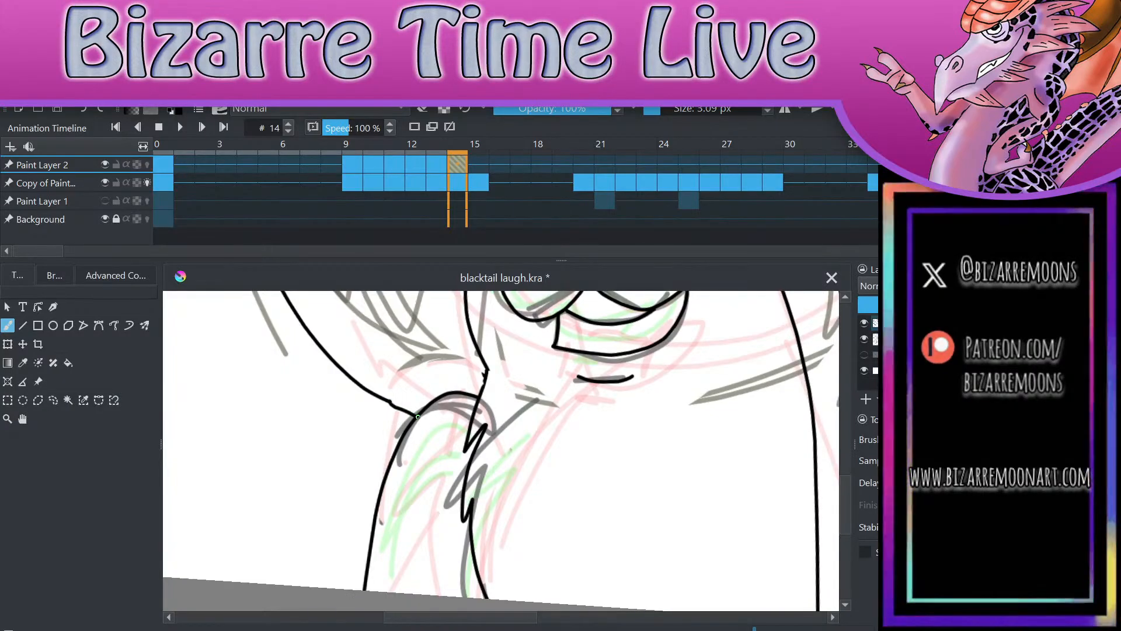
Step: Erase the stray spur on the neck line above the left-hand arm and redraw that line down to the shoulder
scroll(417, 417, up, 2)
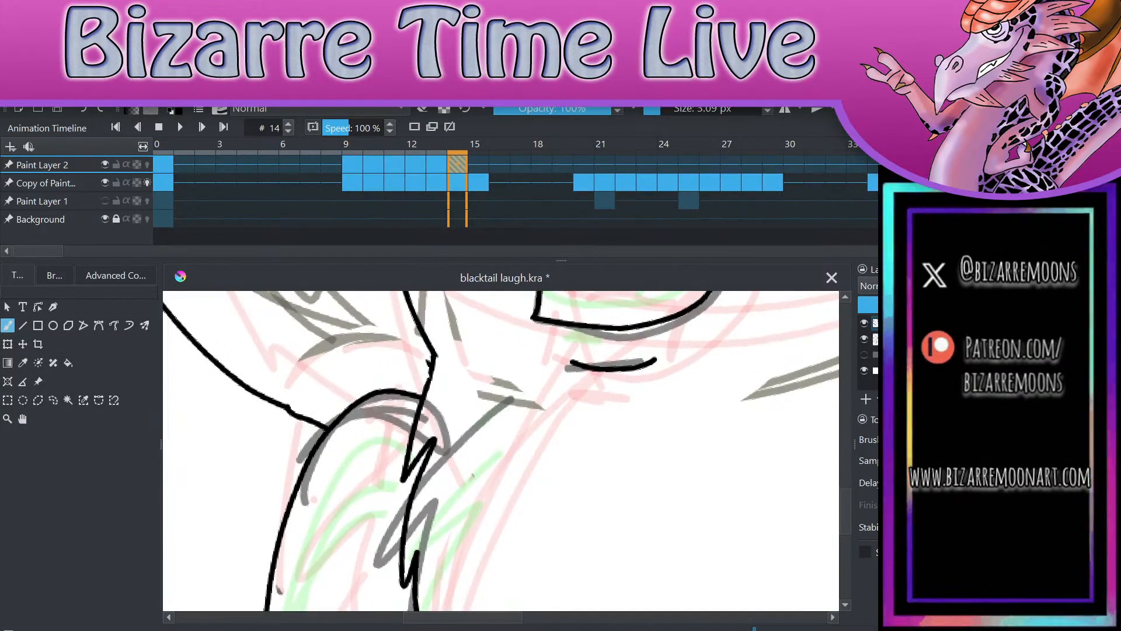
mouse_move(273, 412)
mouse_down()
mouse_move(302, 424)
mouse_move(281, 408)
mouse_up()
click(84, 109)
click(422, 110)
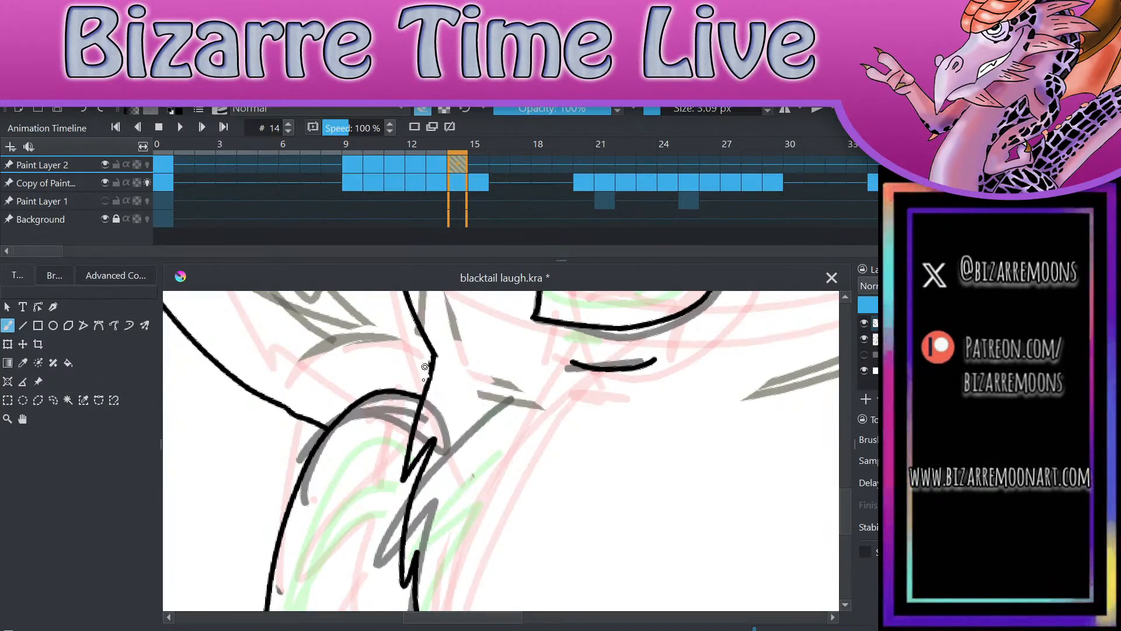
key(e)
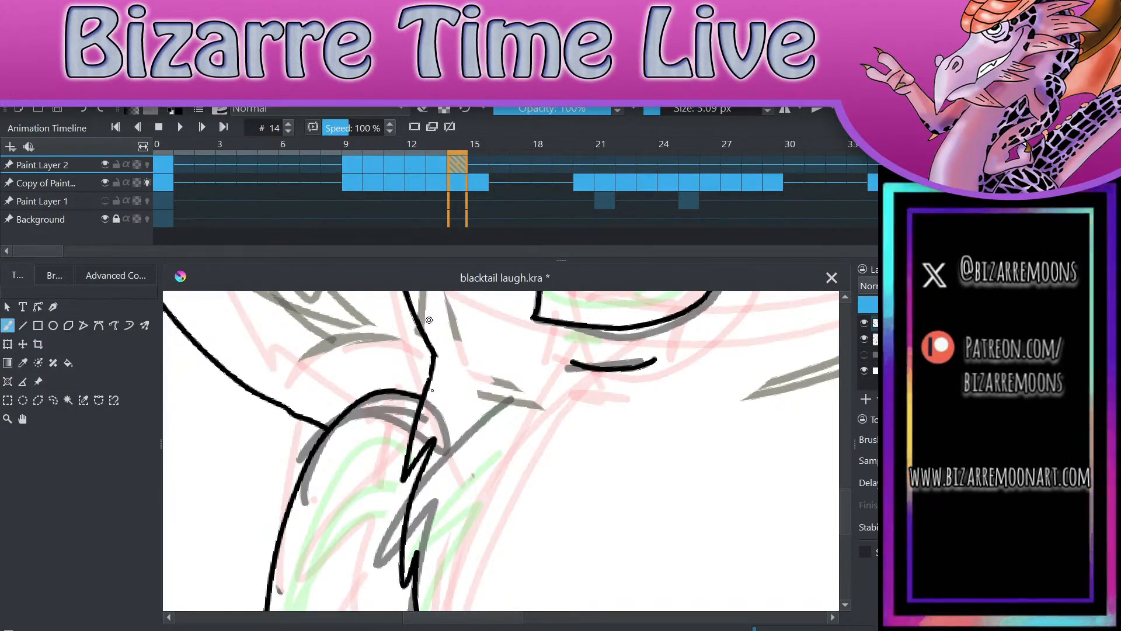
drag(432, 356, 419, 400)
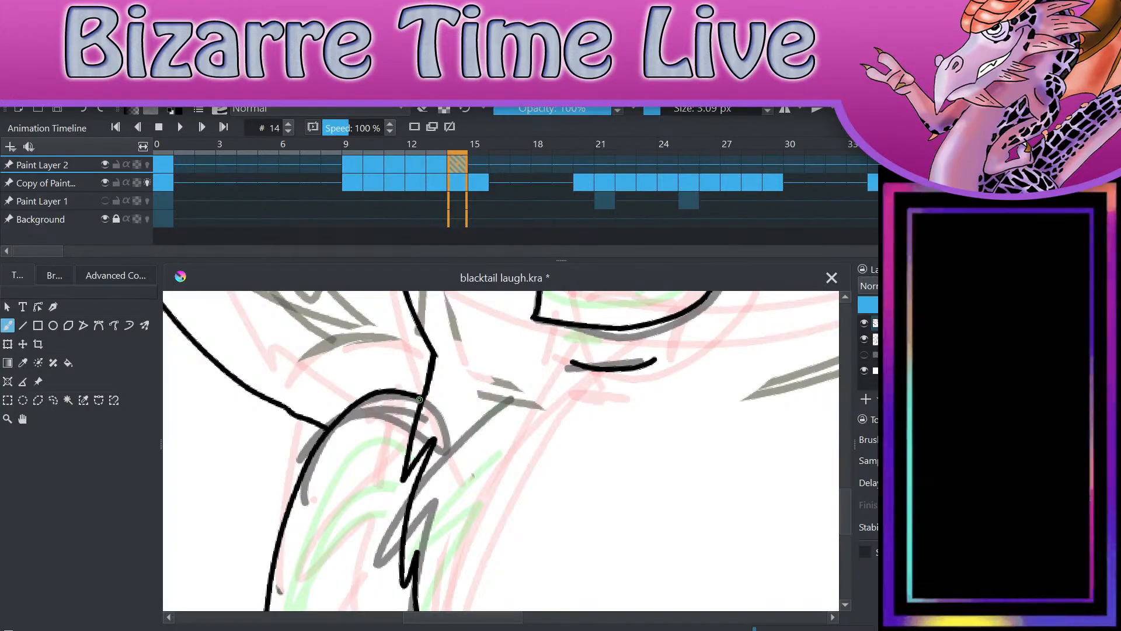
Step: Ink the right-hand arm's outline with a furry inner edge on frame 14 and extend the hair line to the shoulder
scroll(419, 400, down, 3)
scroll(517, 458, up, 2)
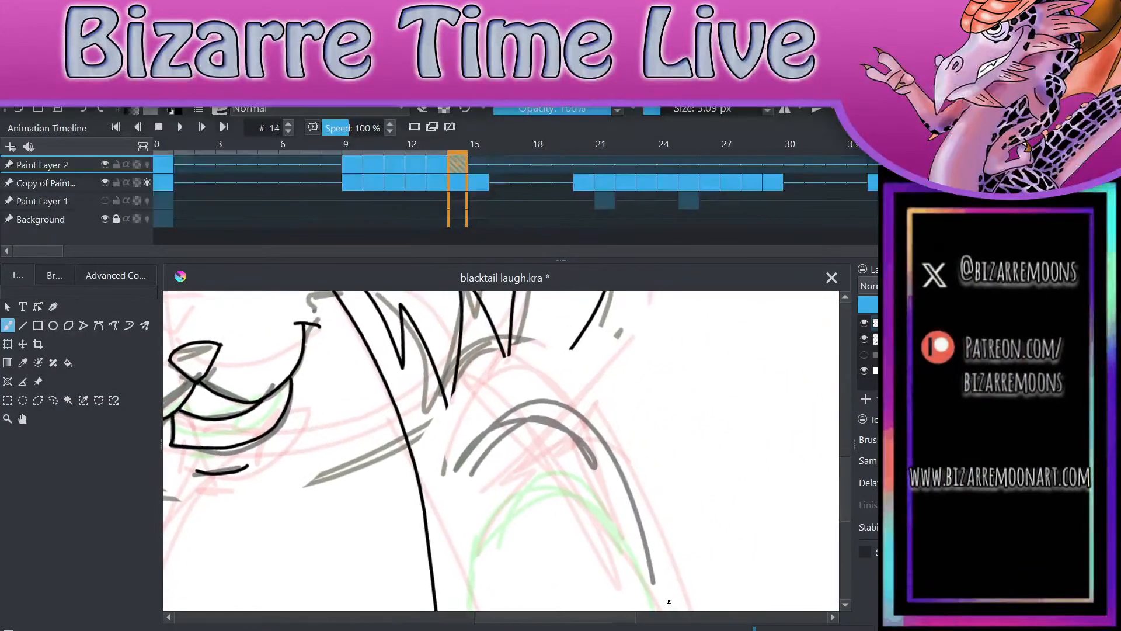
scroll(694, 527, down, 2)
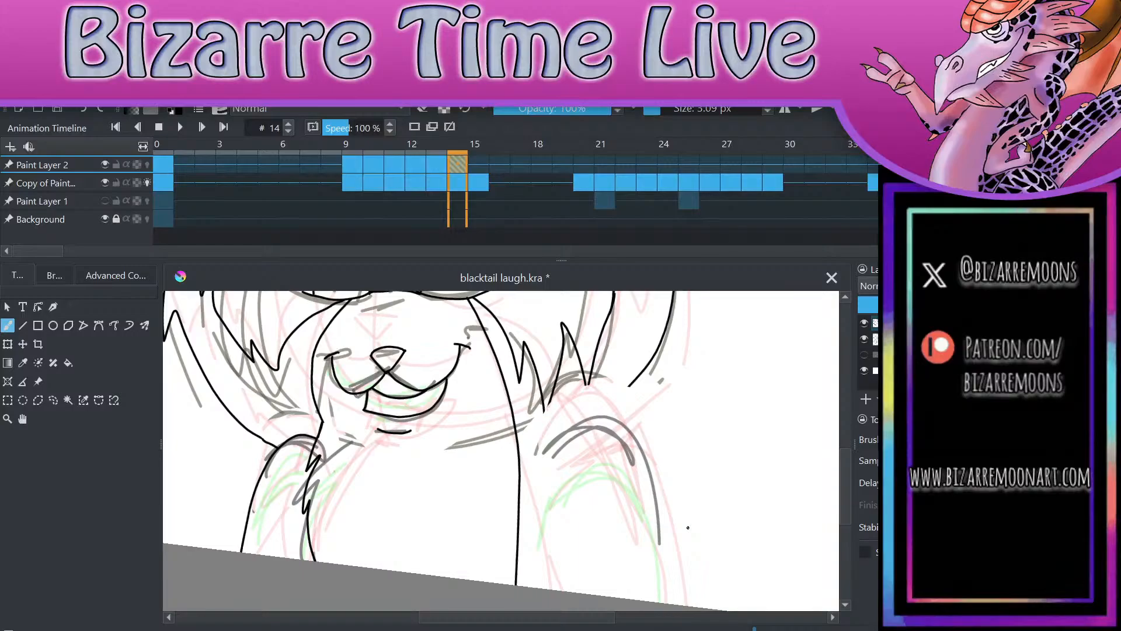
mouse_move(632, 425)
mouse_down()
mouse_move(623, 416)
mouse_move(546, 449)
mouse_move(534, 529)
mouse_up()
drag(631, 427, 674, 603)
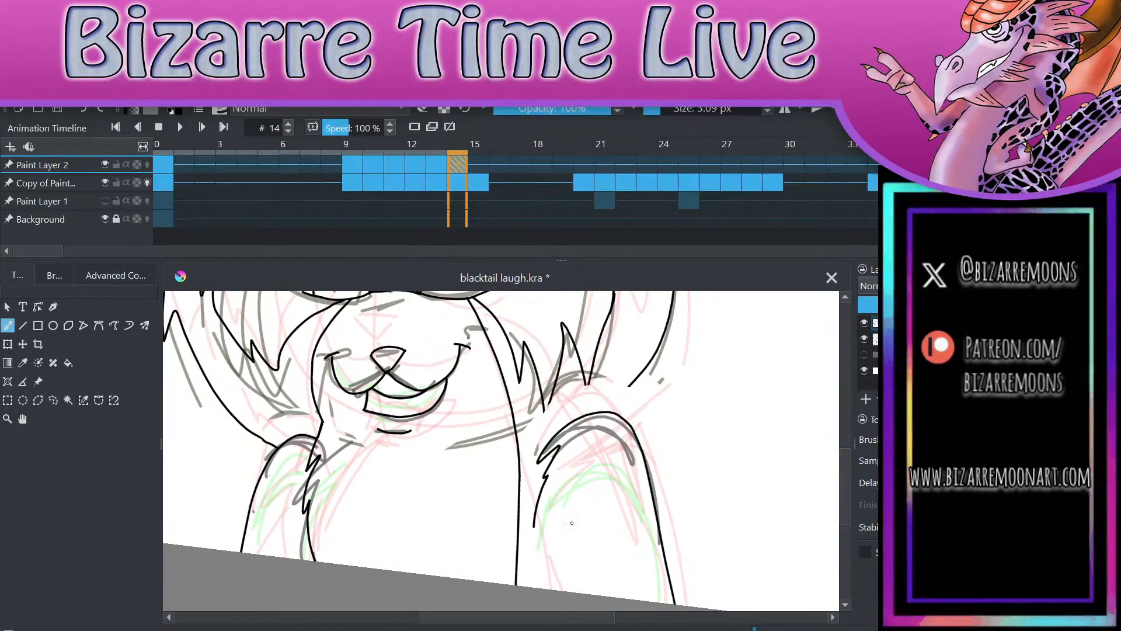
drag(536, 528, 538, 587)
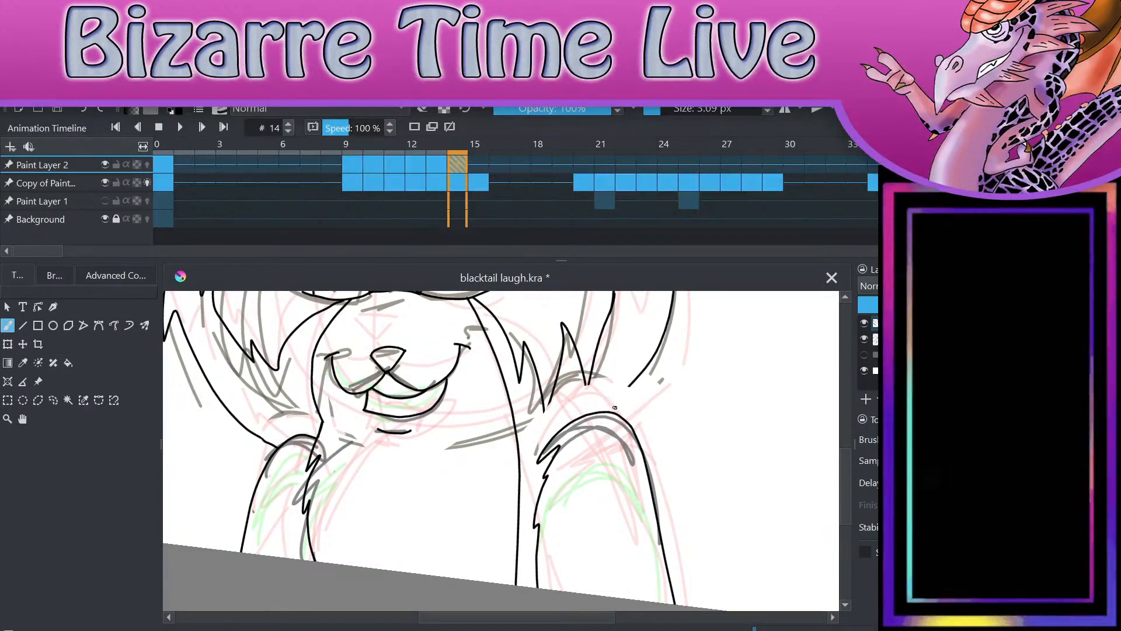
drag(609, 412, 634, 383)
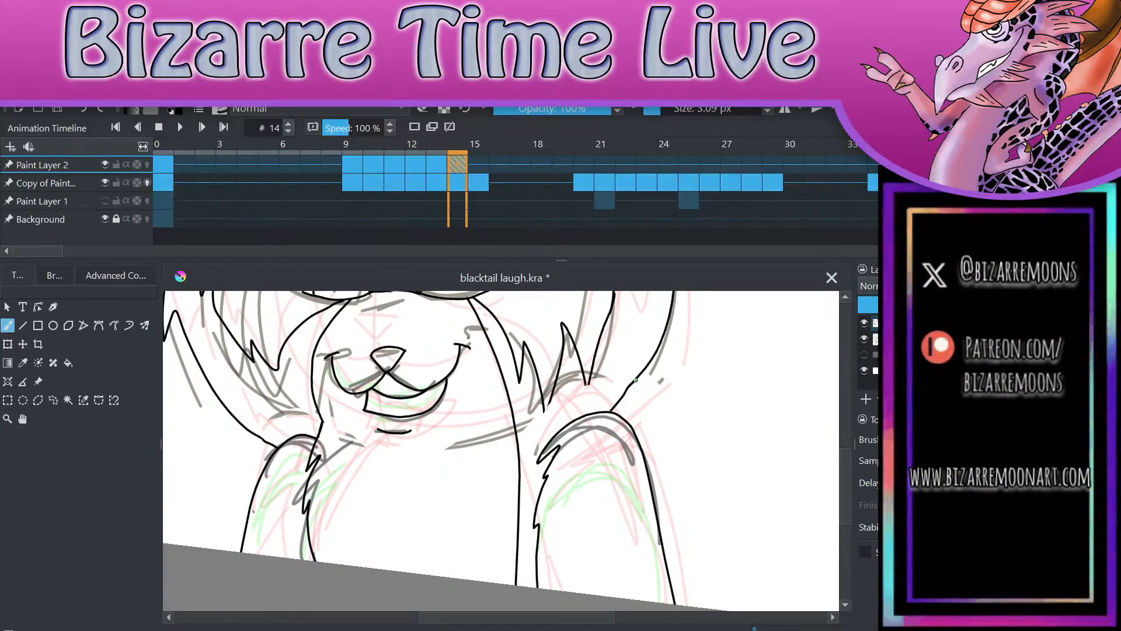
Step: Review the whole inked frame 14 drawing and flip between frames 14 and 15 to compare them
key(minus)
key(minus)
key(minus)
key(plus)
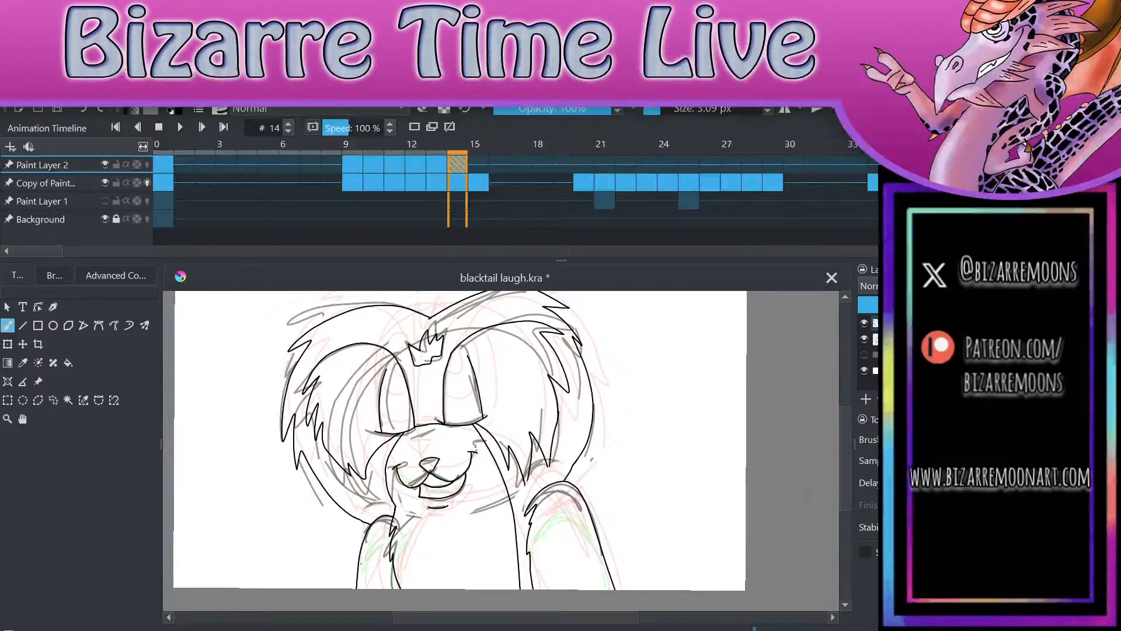
key(period)
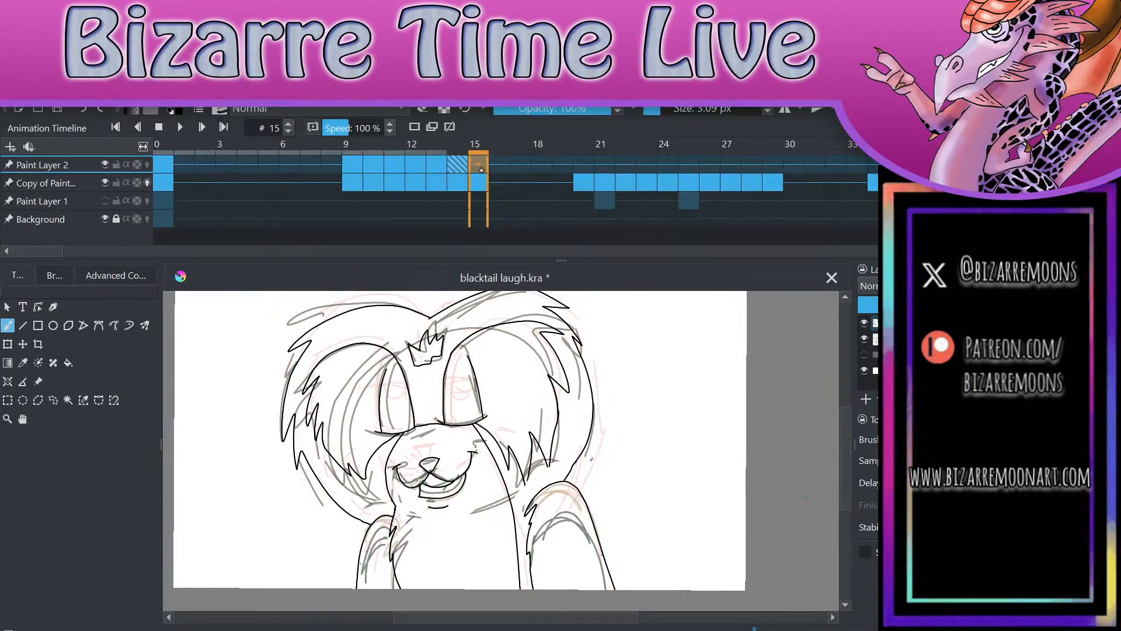
key(minus)
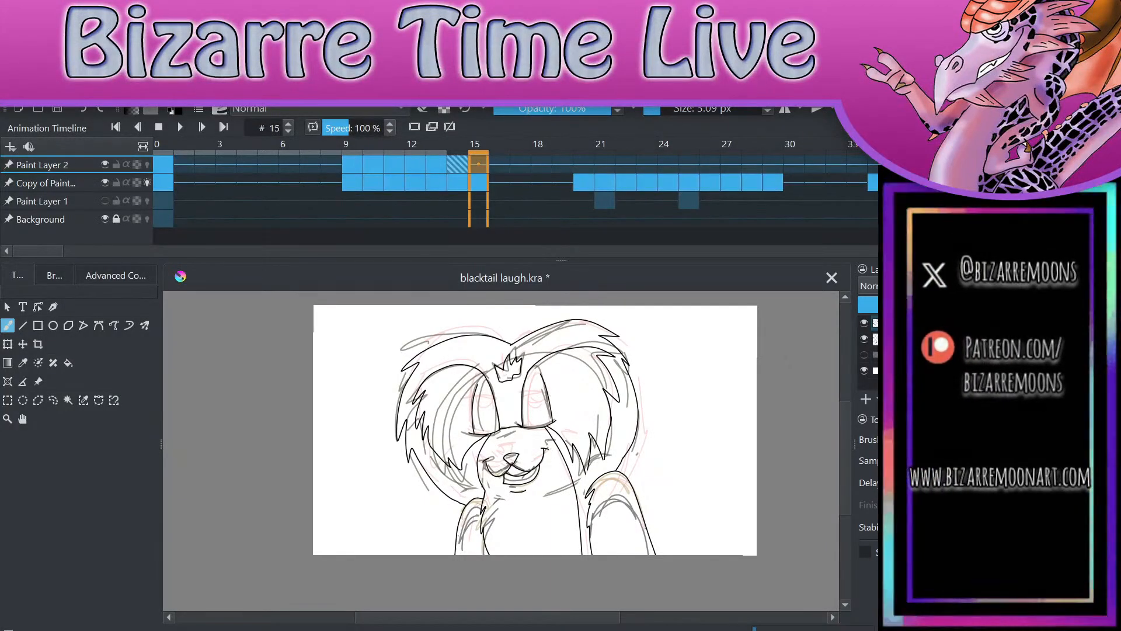
key(comma)
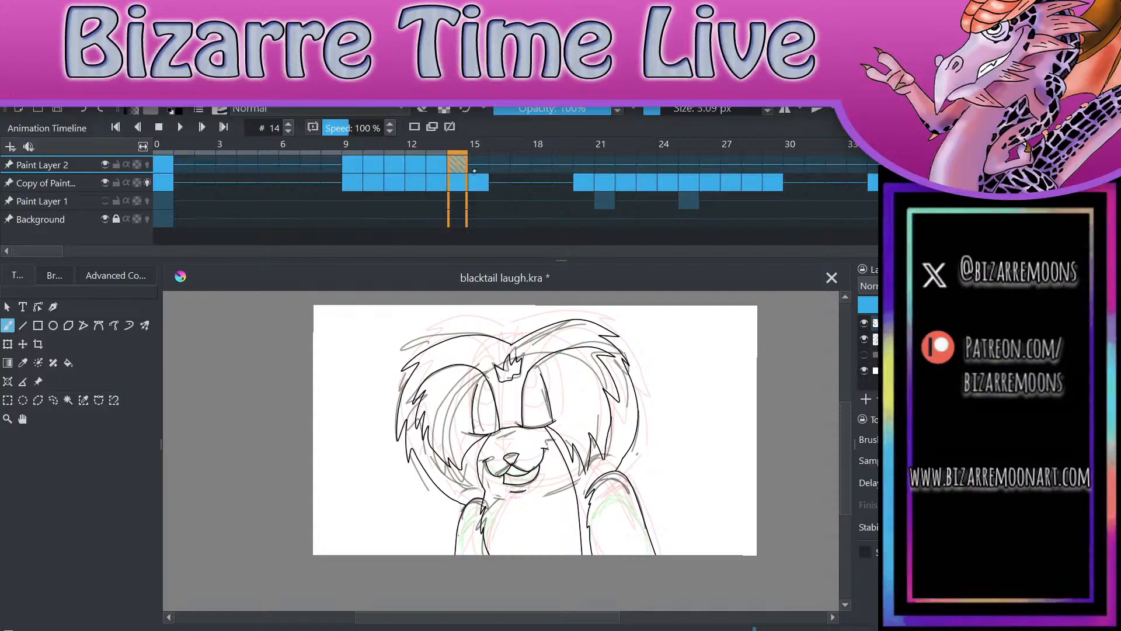
key(period)
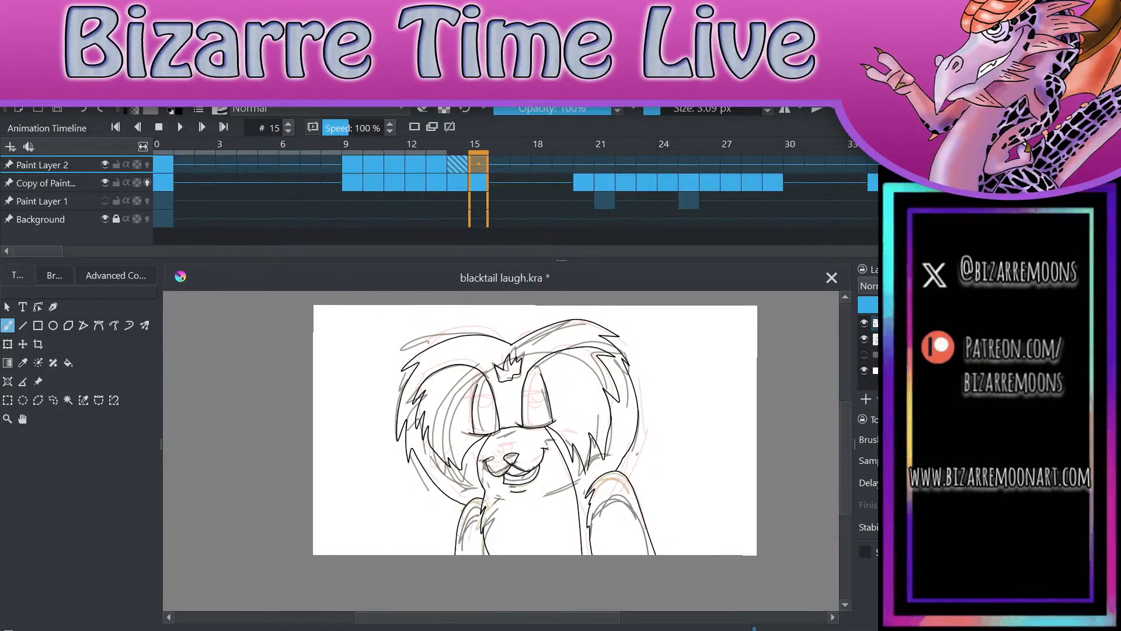
key(comma)
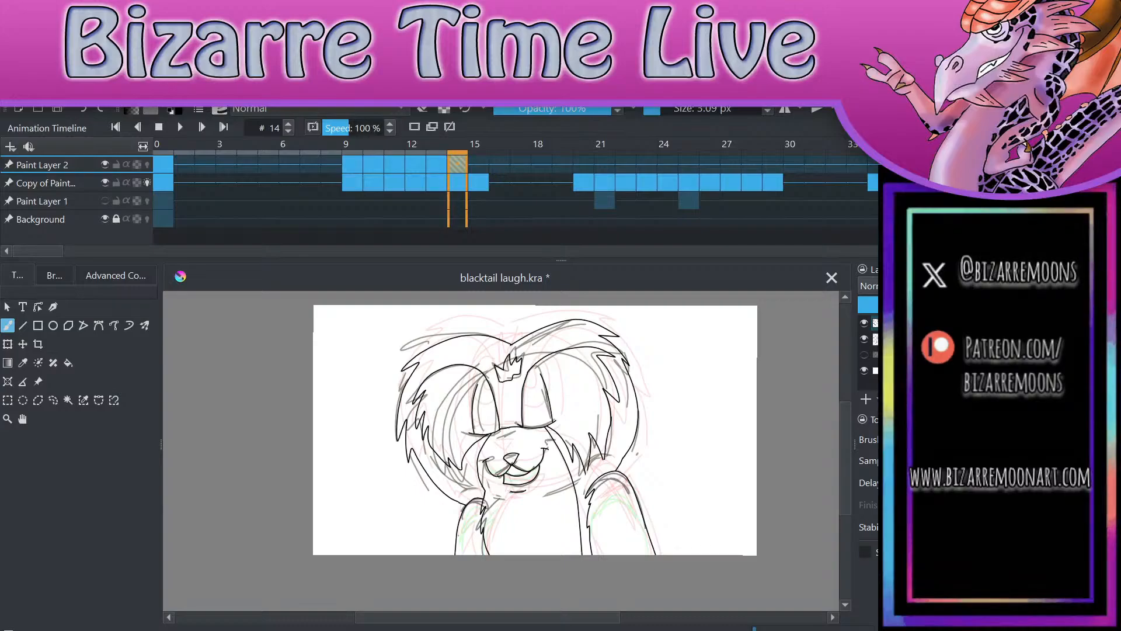
Step: Select the sketch layer below Paint Layer 2, hide Paint Layer 2 and flip between frames 14 and 15 to compare the rough sketches
key(Page_Down)
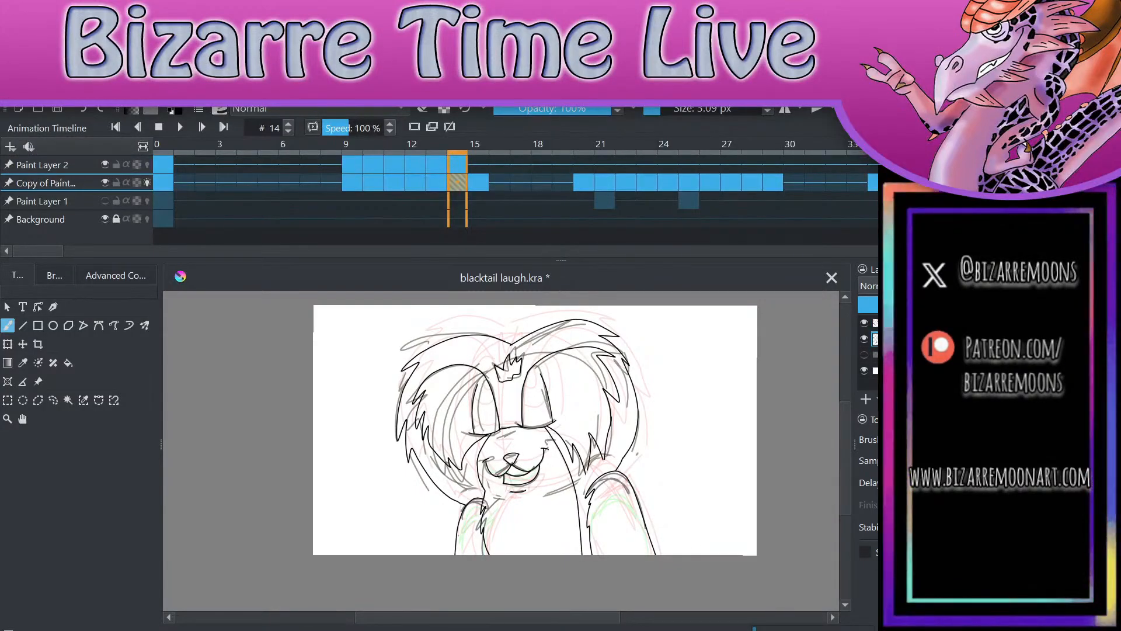
key(period)
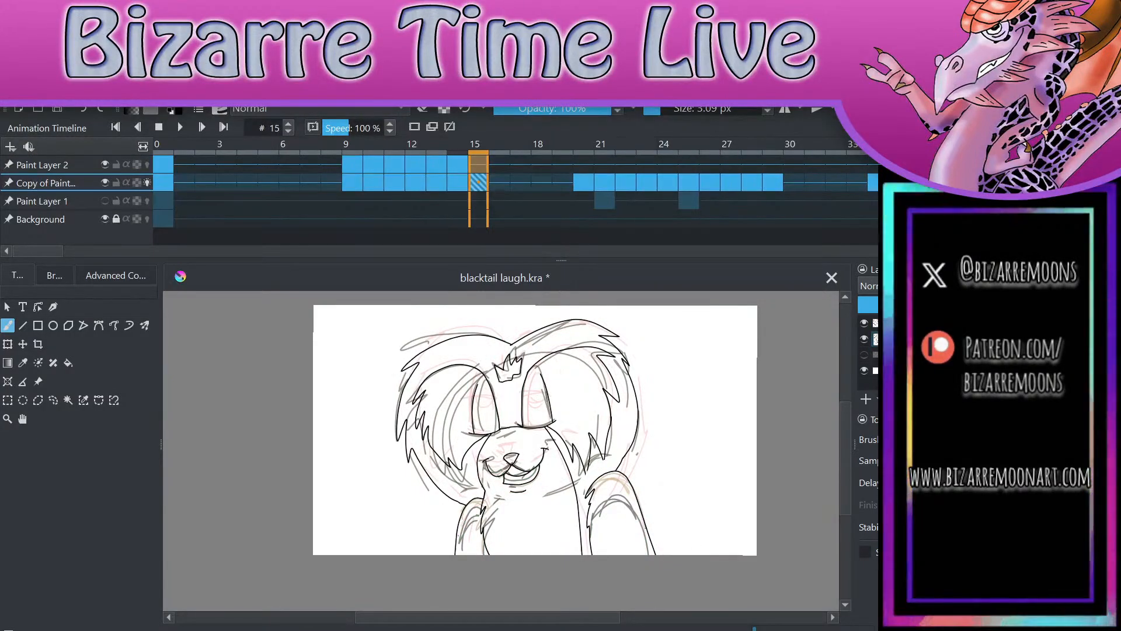
click(864, 323)
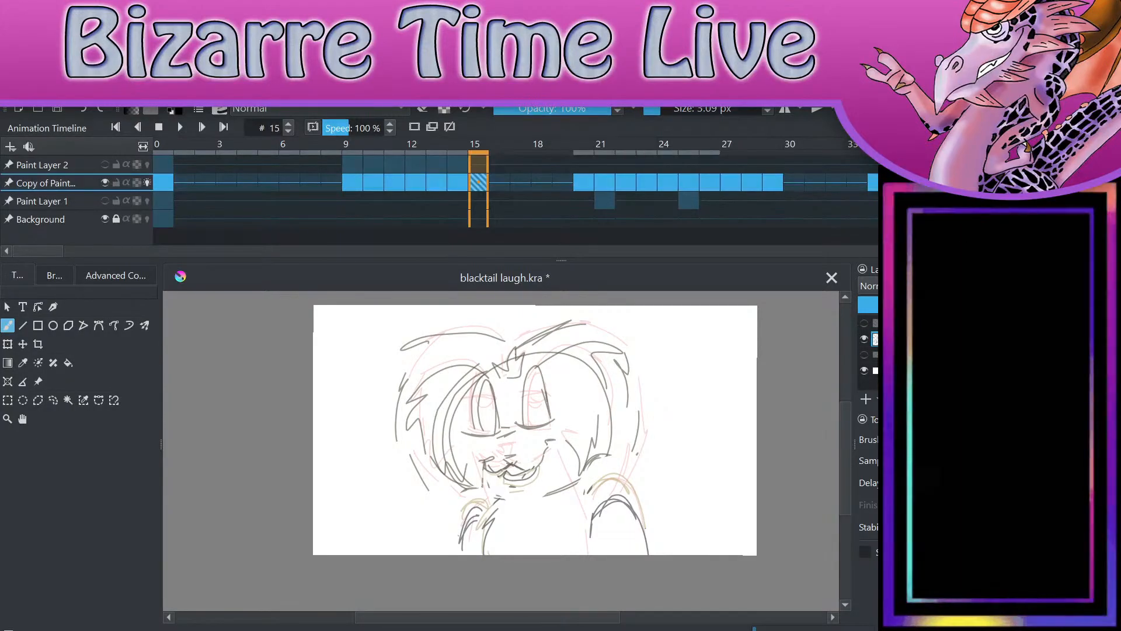
key(comma)
key(period)
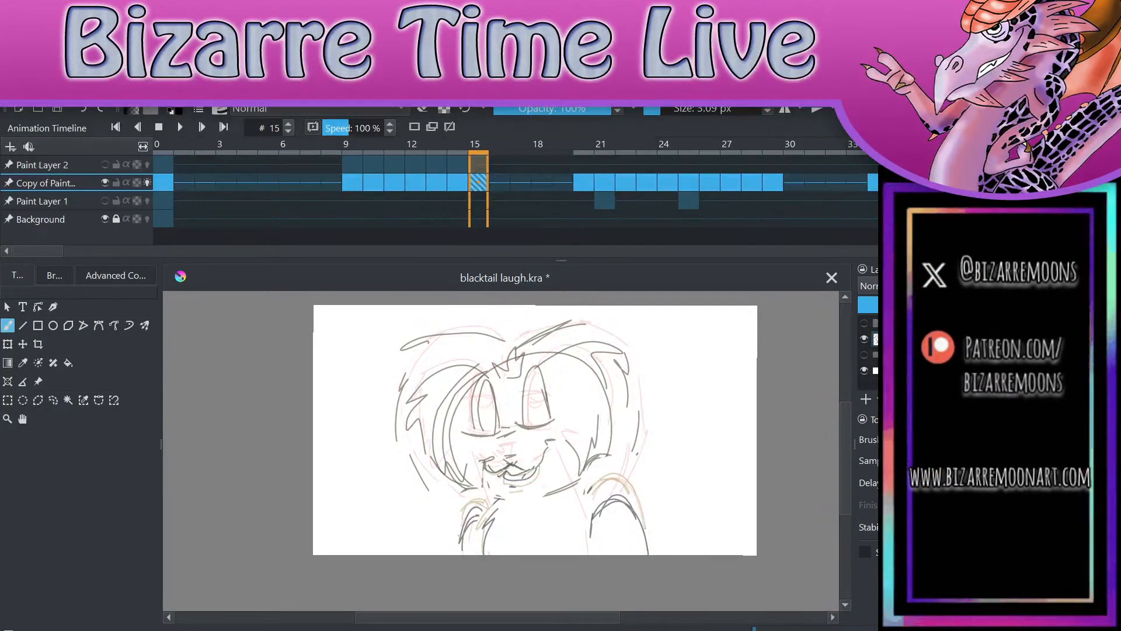
Step: Show Paint Layer 2 again and flip between frames 12 and 15 to compare the inked lines with the sketches
click(864, 323)
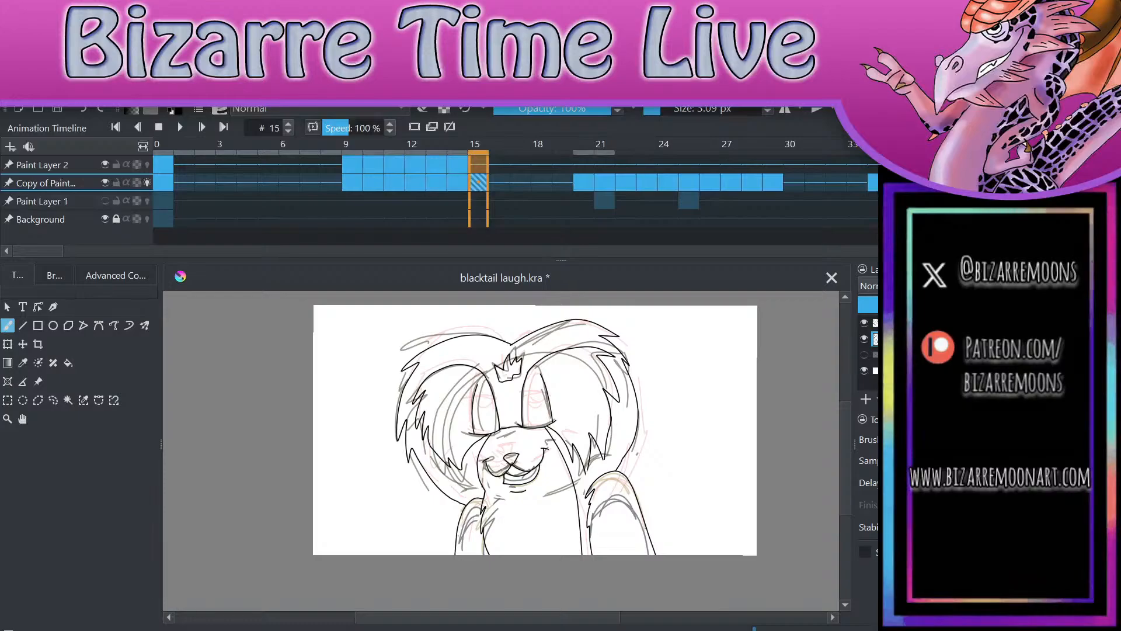
key(comma)
key(comma)
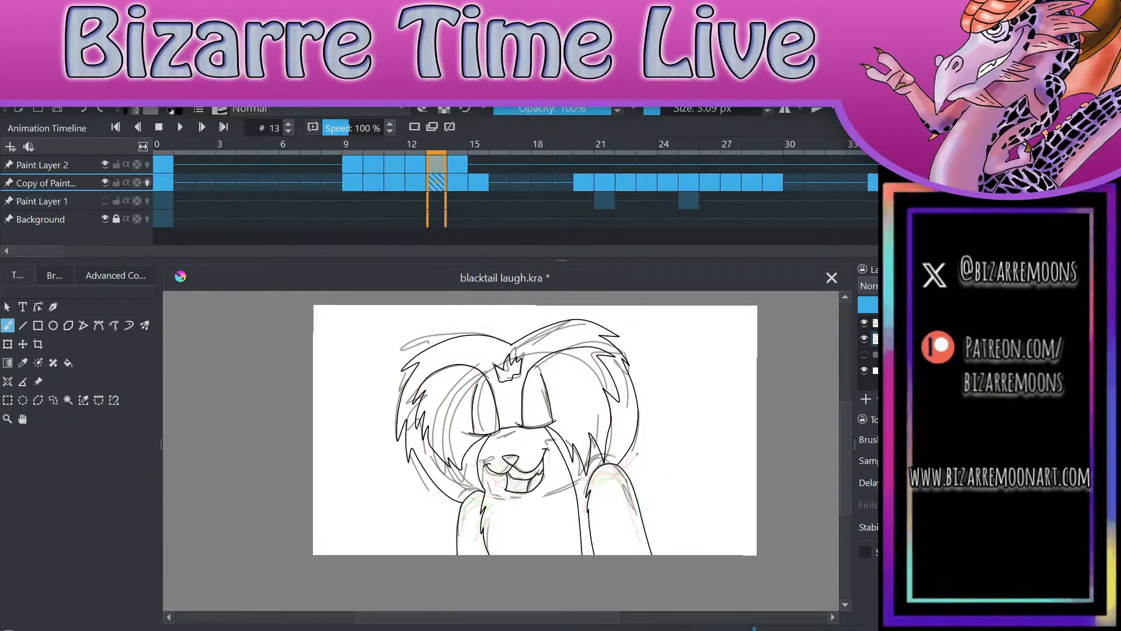
key(comma)
key(period)
key(period)
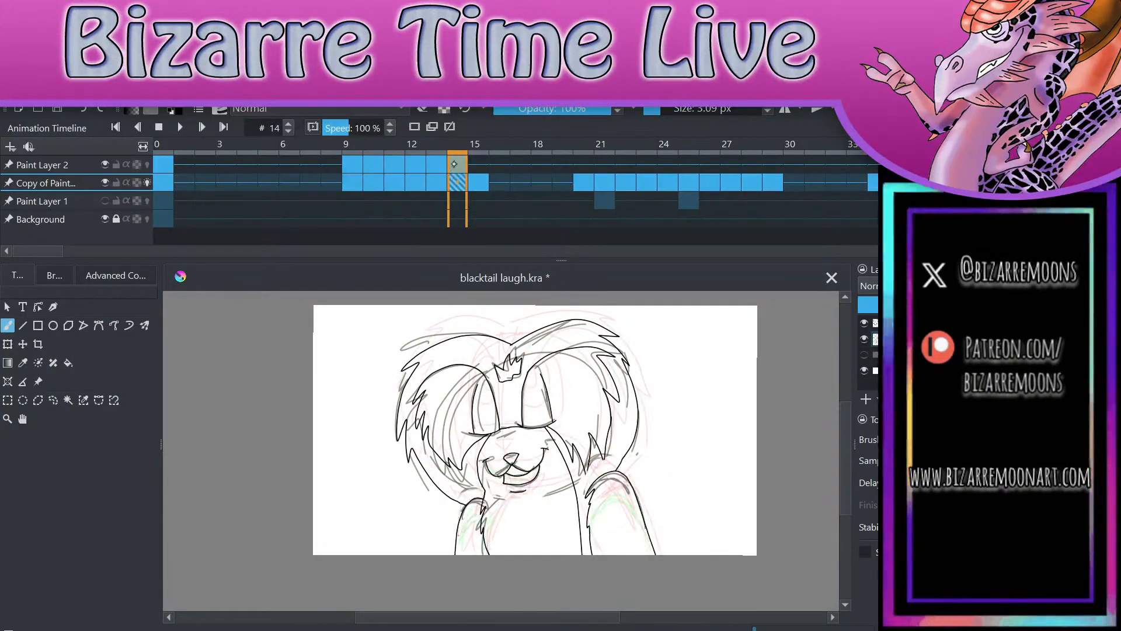
key(period)
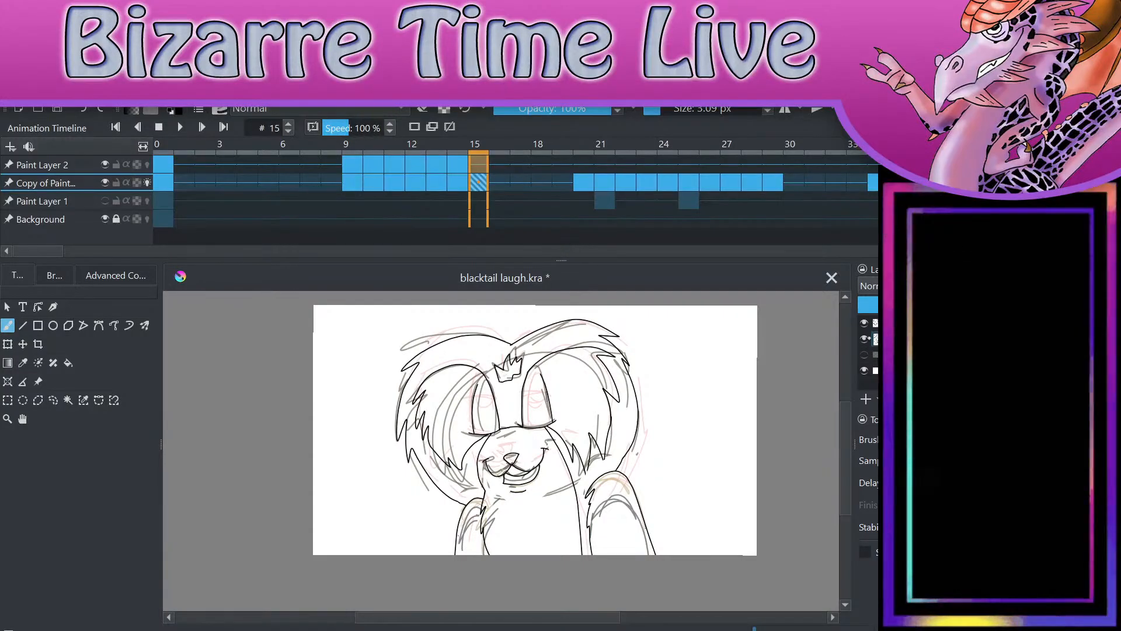
Step: Hide the sketch layer and play the inked line art animation from frame 0 to check its motion
click(867, 339)
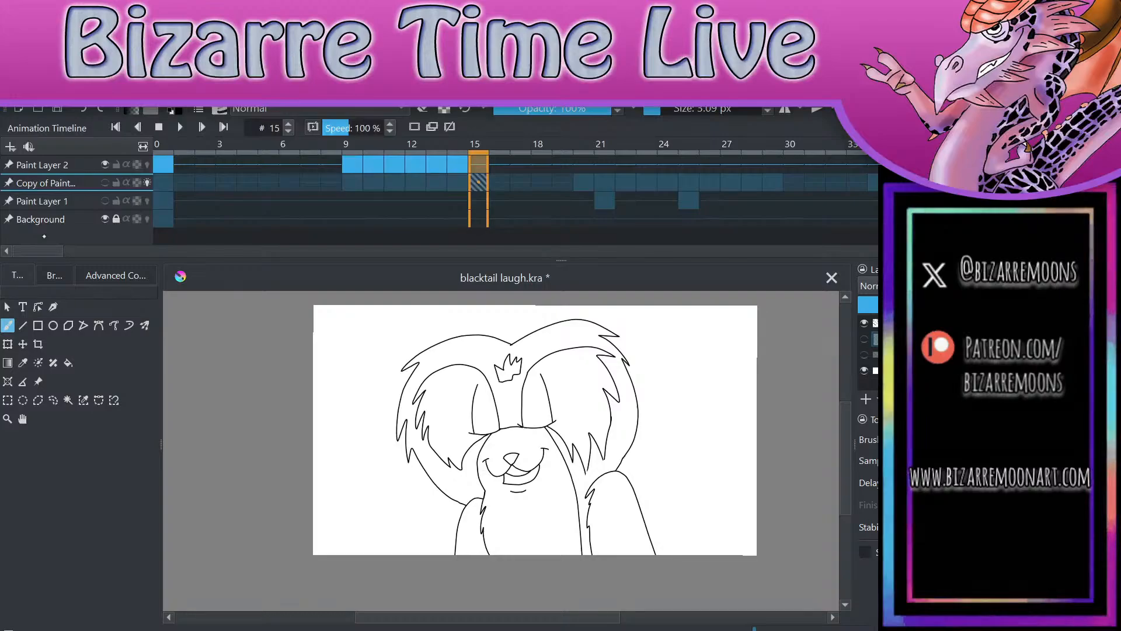
click(167, 151)
key(space)
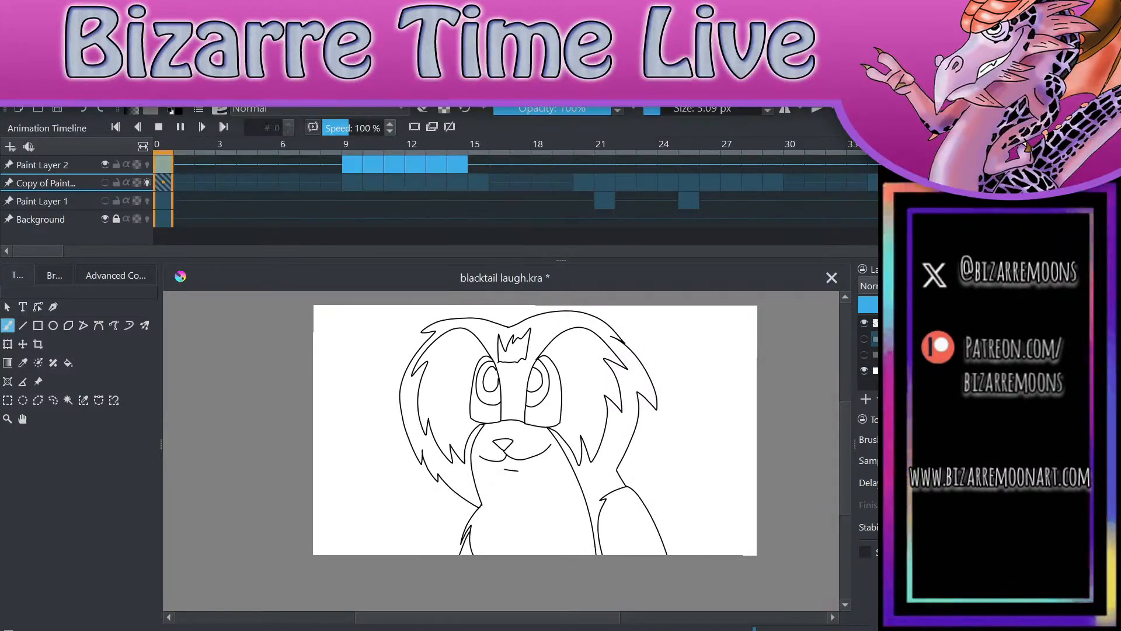
key(space)
key(space)
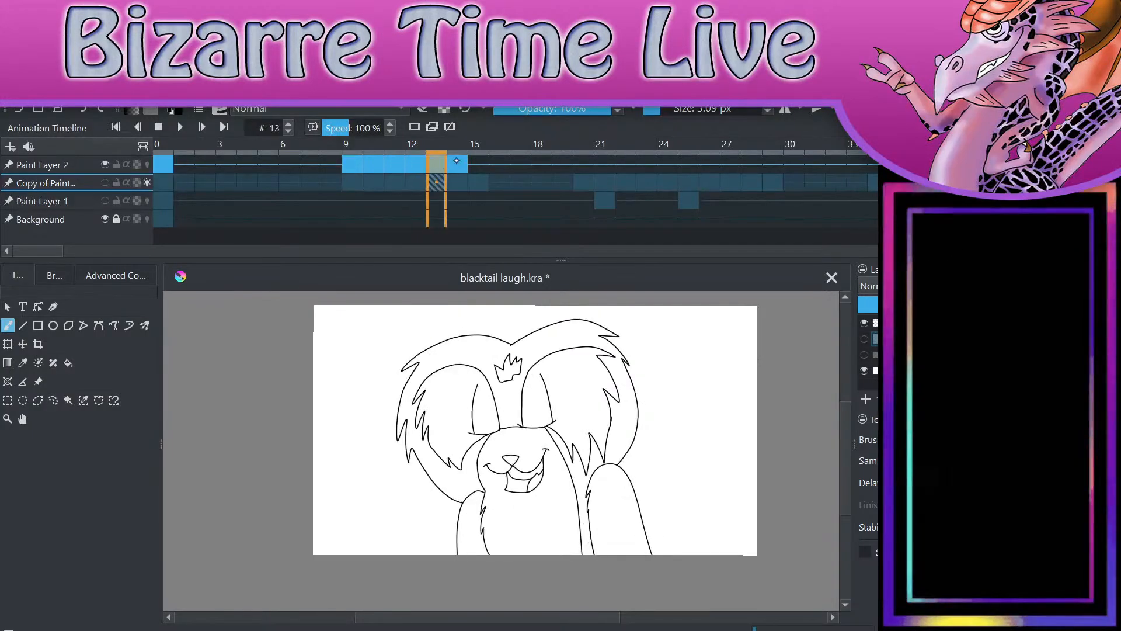
key(space)
key(space)
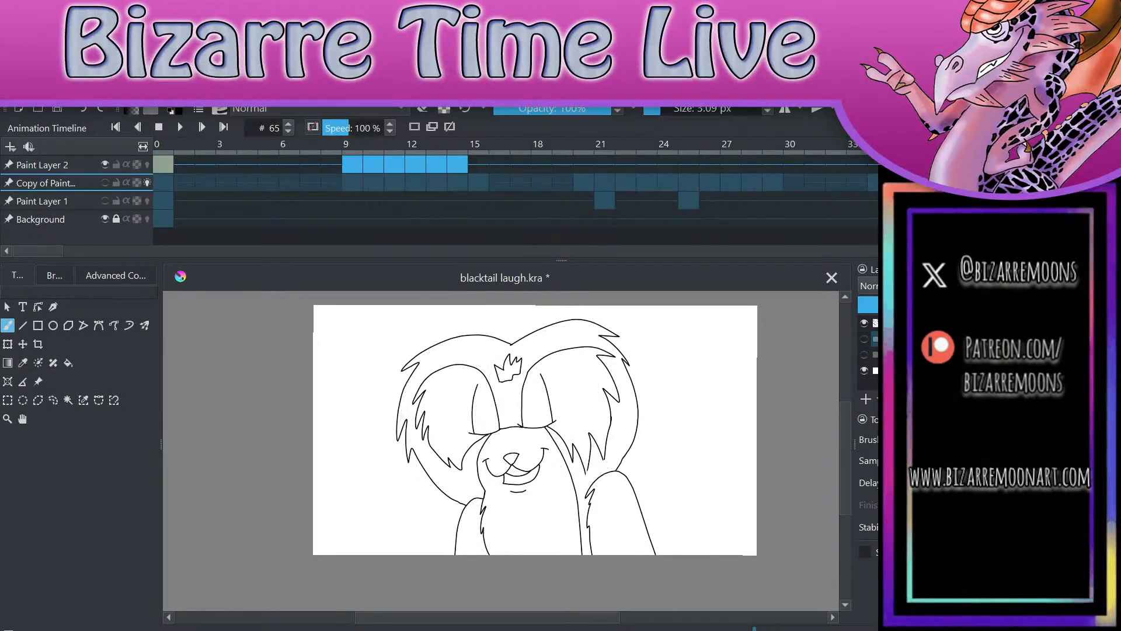
Step: Go to frame 15 on Paint Layer 2 and make the sketch layer visible again
click(477, 166)
click(81, 165)
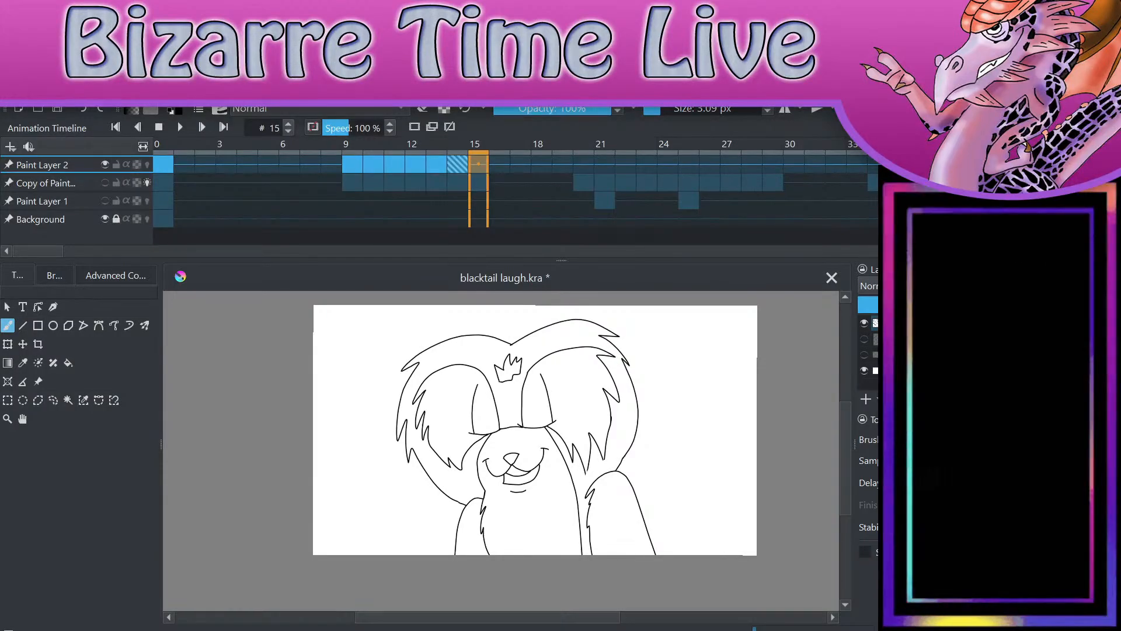
click(864, 339)
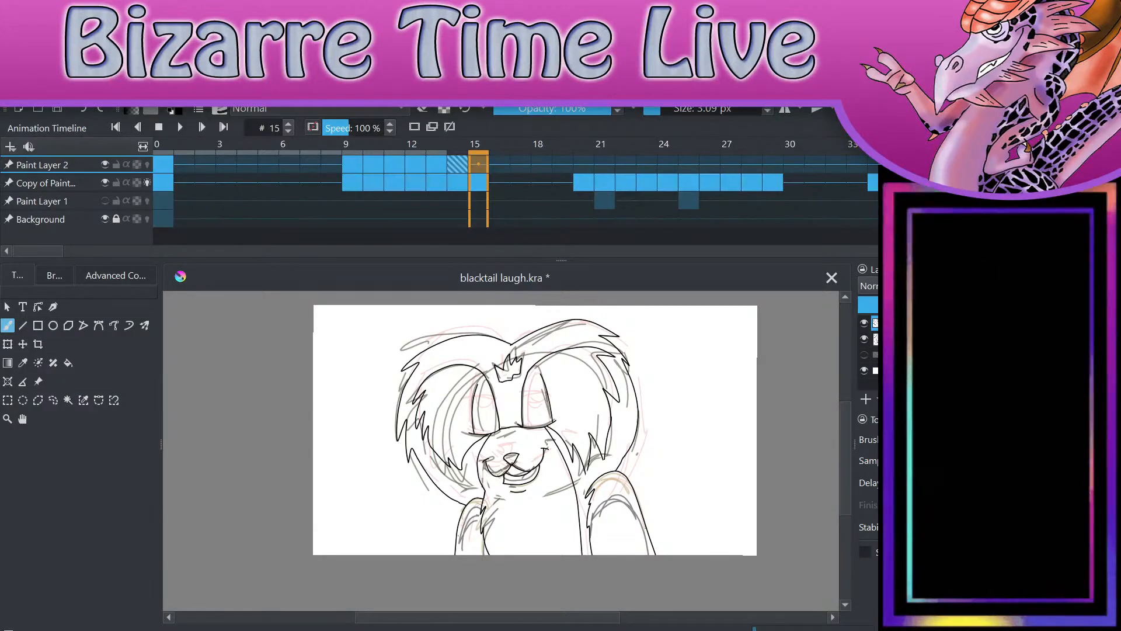
Step: Flip back and forth through frames 11 to 15 to compare the line art with the sketch underneath
key(Left)
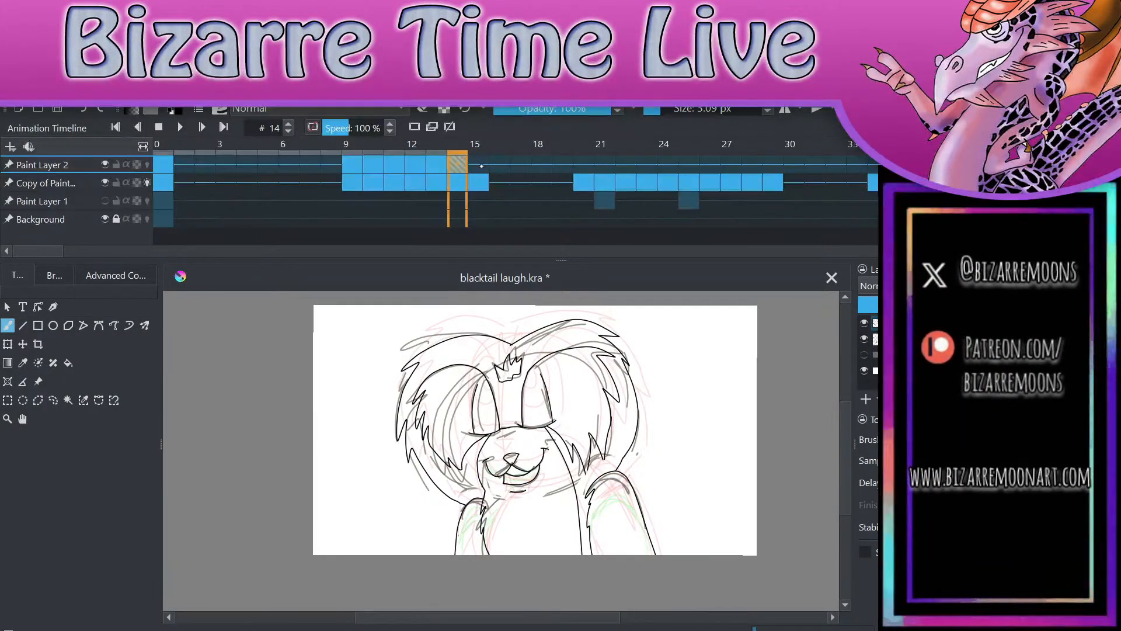
key(Right)
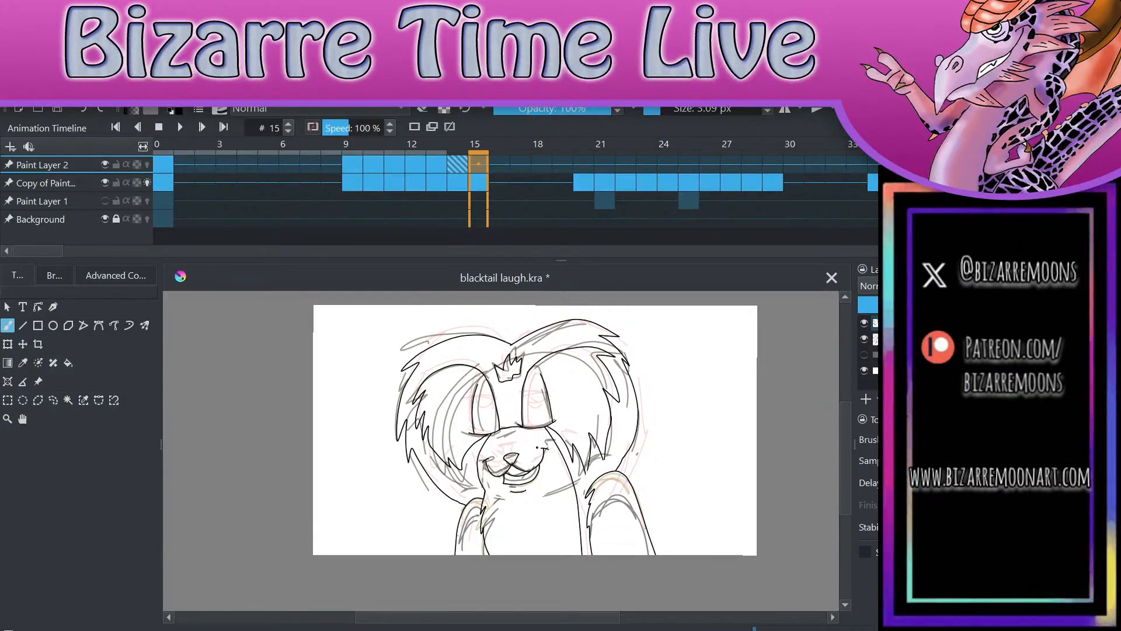
key(Left)
key(Left)
key(Left)
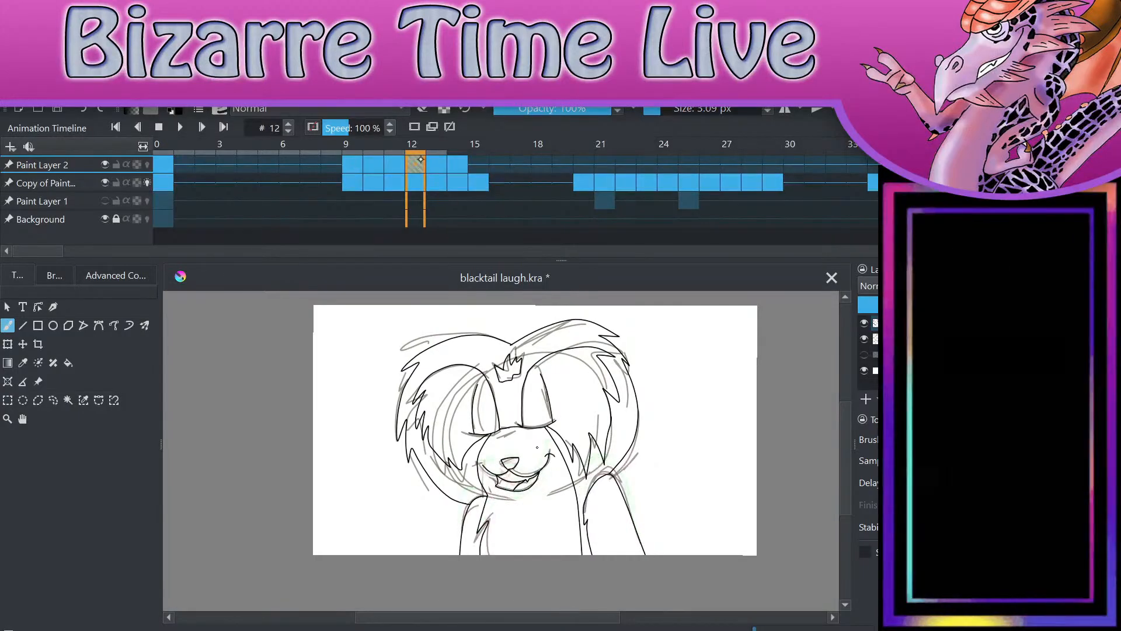
key(Left)
key(Right)
key(Right)
key(Right)
key(Right)
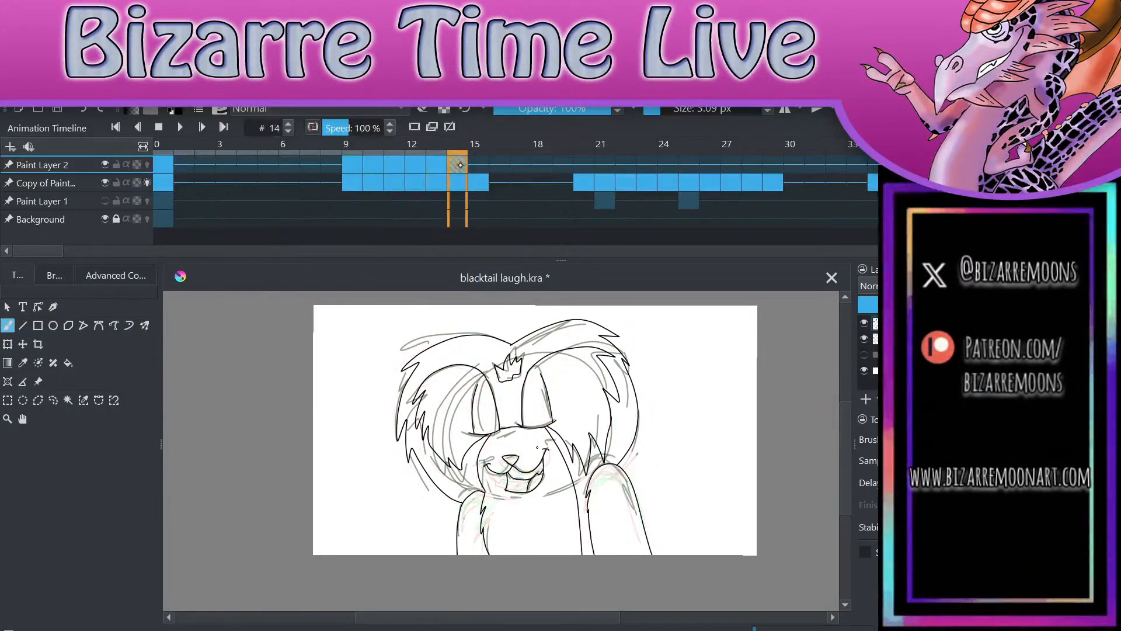
Step: Examine the mouth and arms on frame 15 up close and compare them with frames 12 and 13
scroll(745, 516, up, 2)
scroll(745, 515, up, 2)
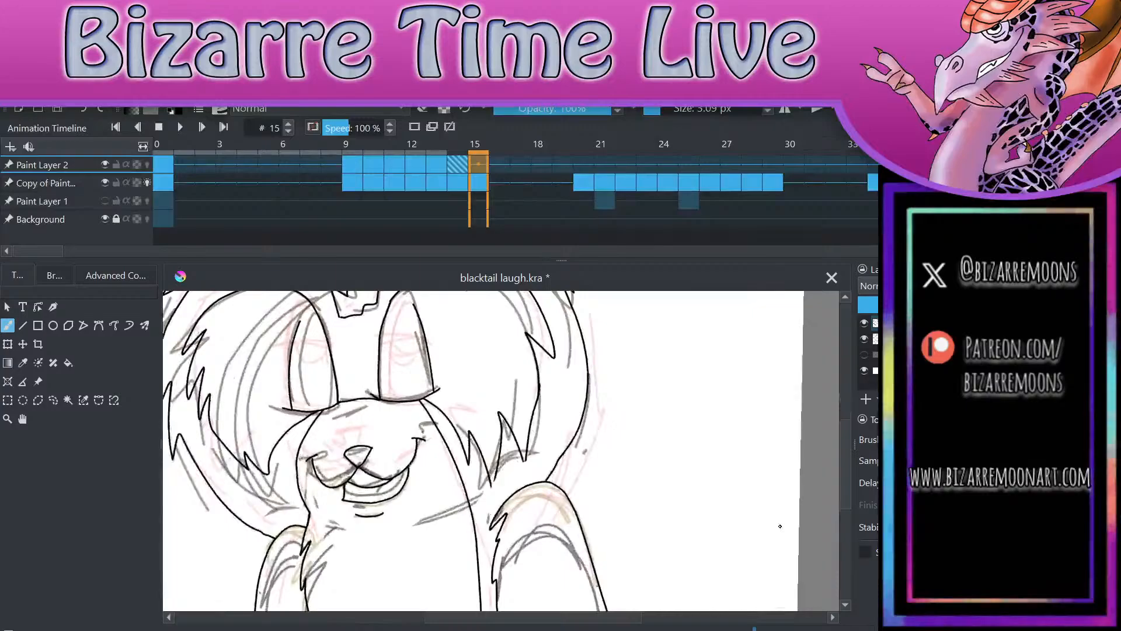
scroll(754, 509, down, 1)
scroll(754, 509, down, 1)
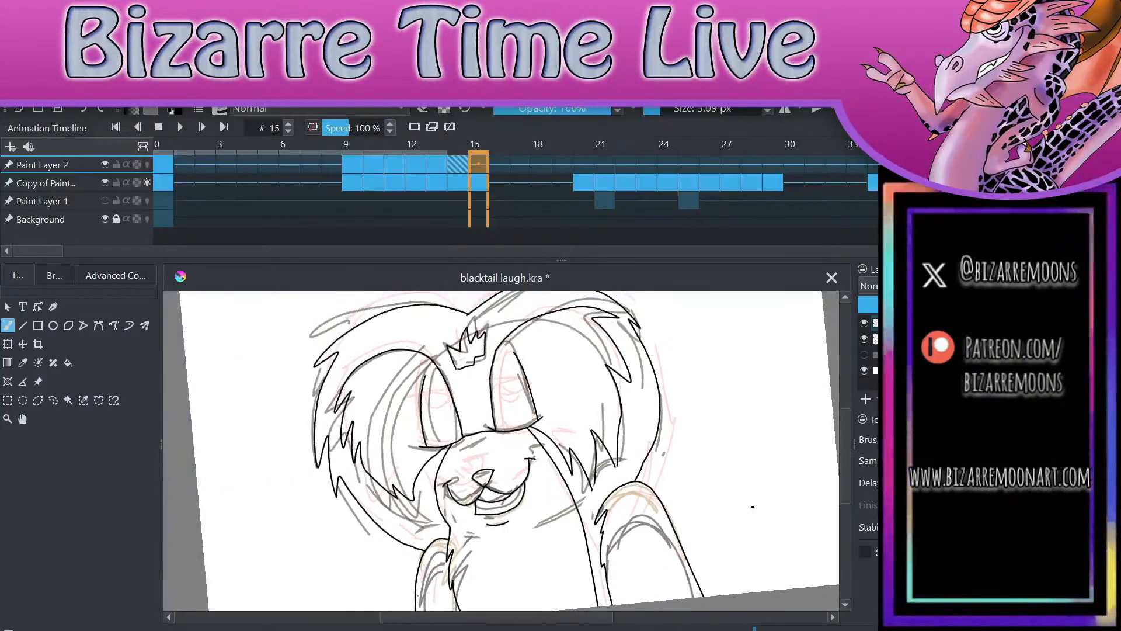
scroll(739, 369, up, 2)
scroll(733, 389, down, 1)
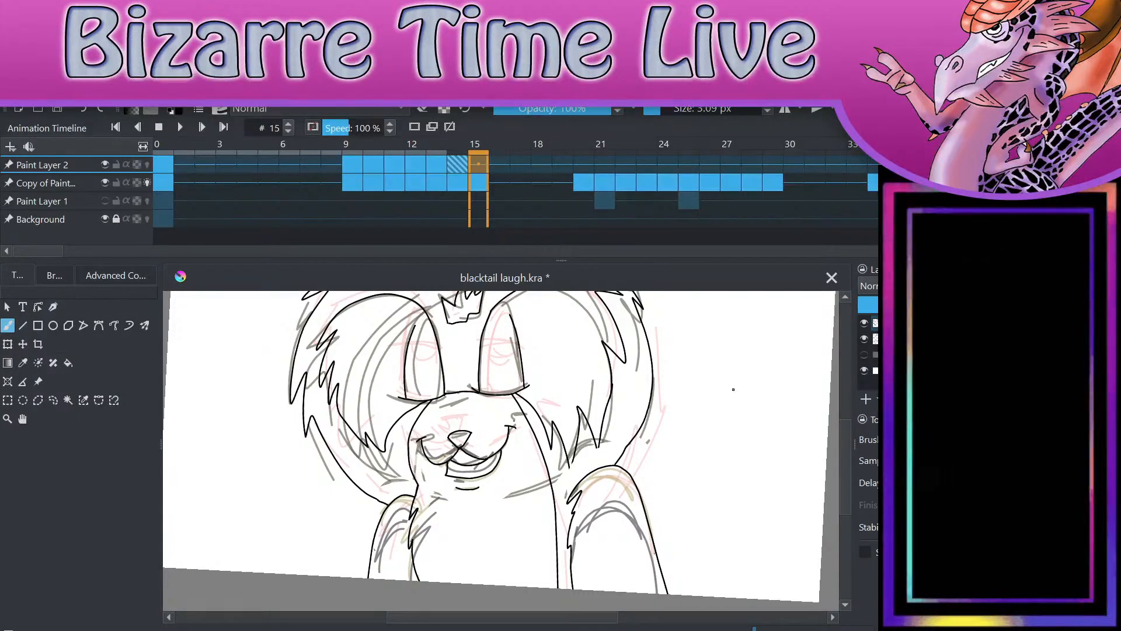
scroll(713, 508, up, 1)
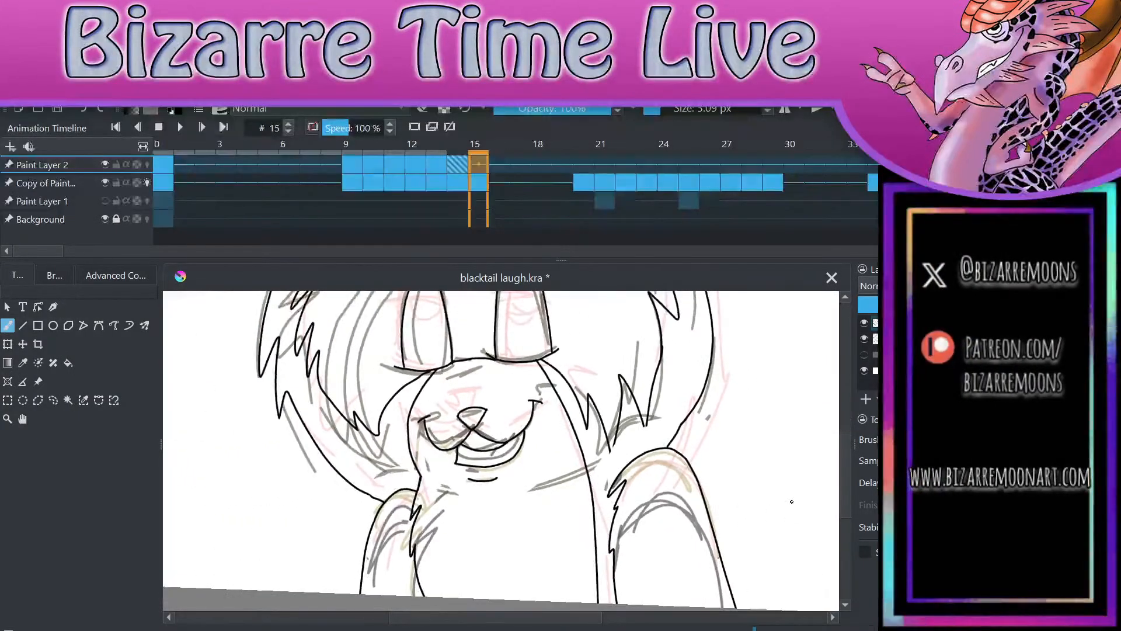
scroll(699, 503, up, 2)
key(Left)
key(Left)
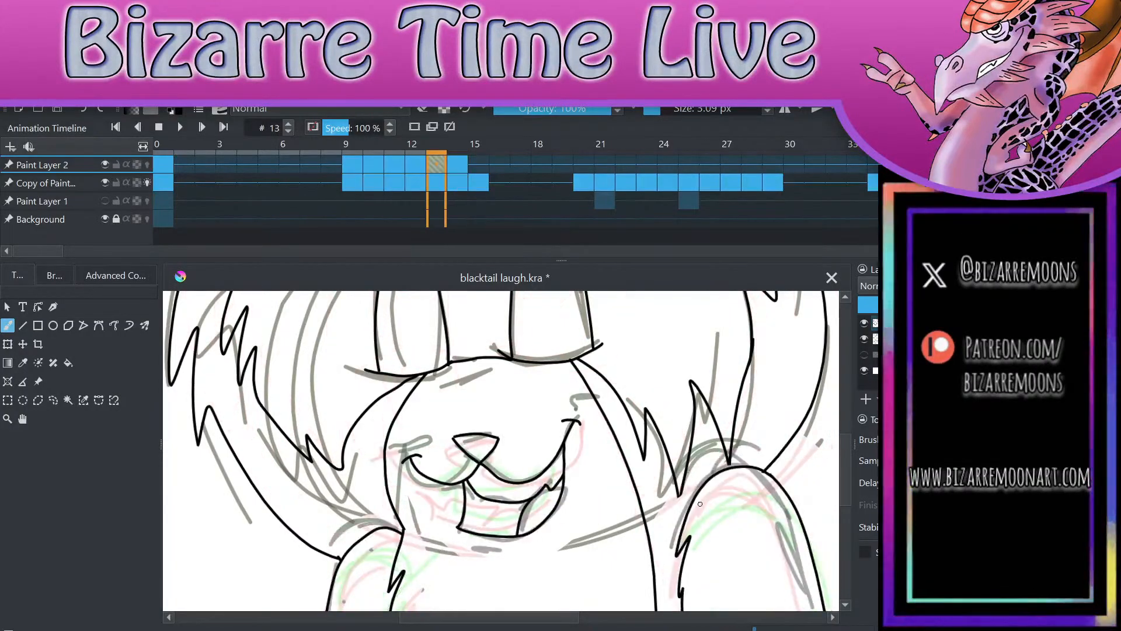
key(Left)
key(Right)
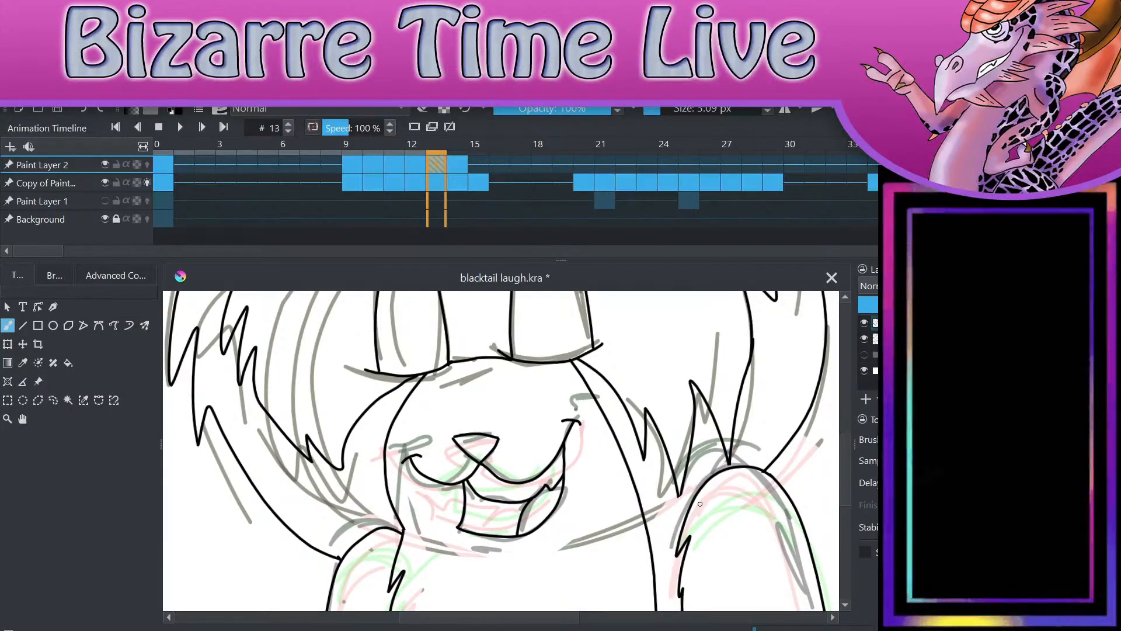
Step: On frame 14, close the open hair tip beside the right-hand arm by inking its two lines to a point
scroll(700, 504, up, 3)
mouse_move(654, 462)
mouse_down()
mouse_move(648, 476)
mouse_move(655, 458)
mouse_up()
key(ctrl+z)
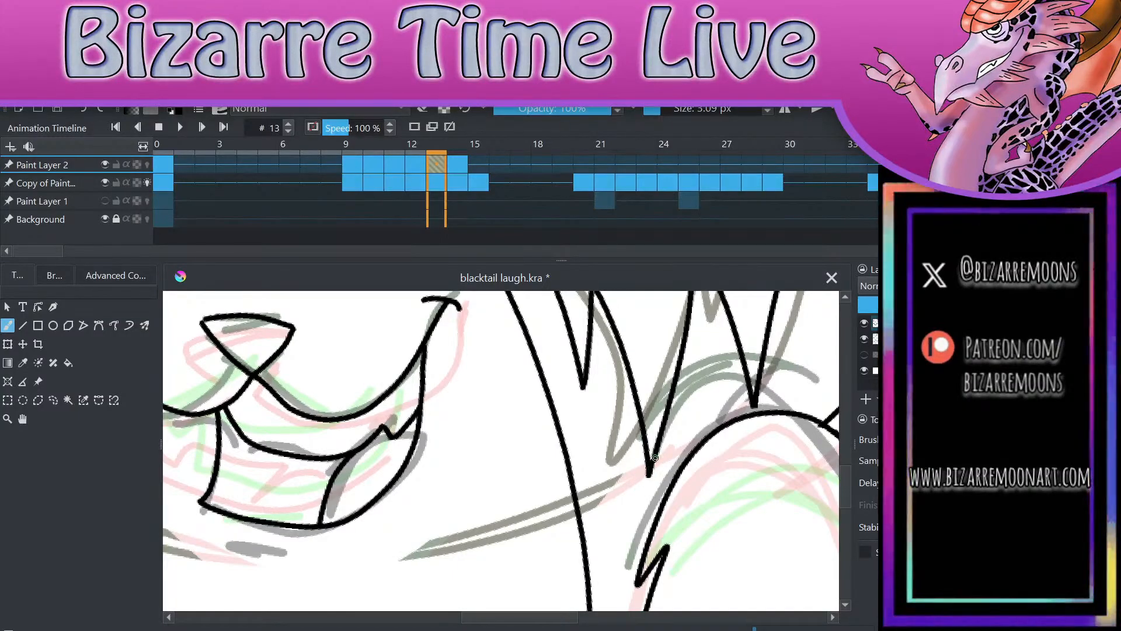
key(Right)
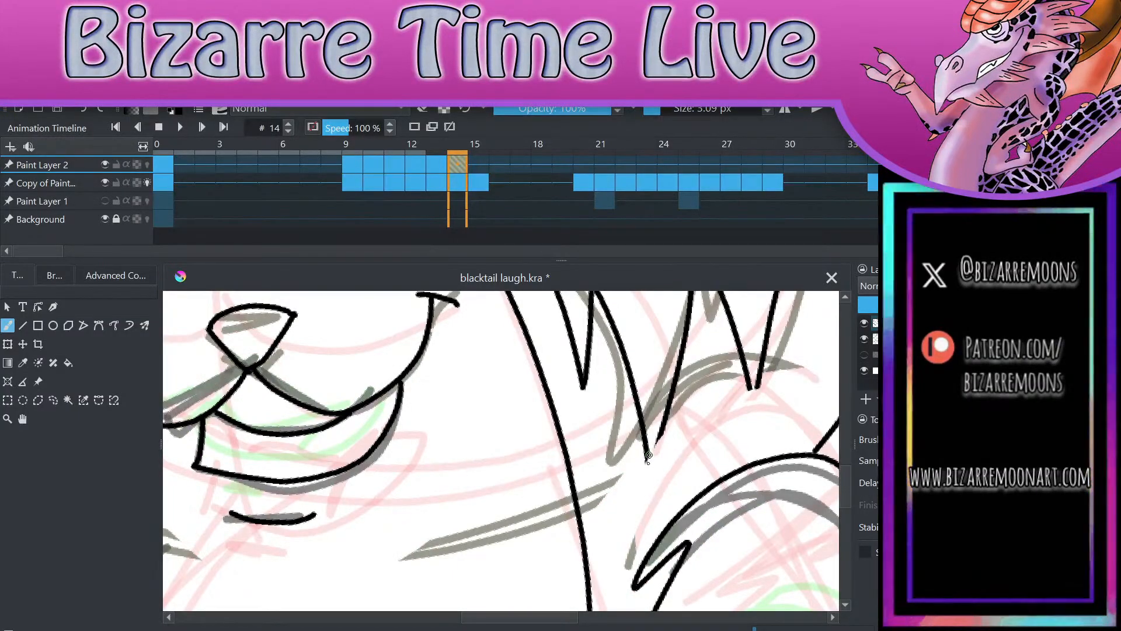
mouse_move(652, 454)
mouse_down()
mouse_move(648, 474)
mouse_move(663, 402)
mouse_up()
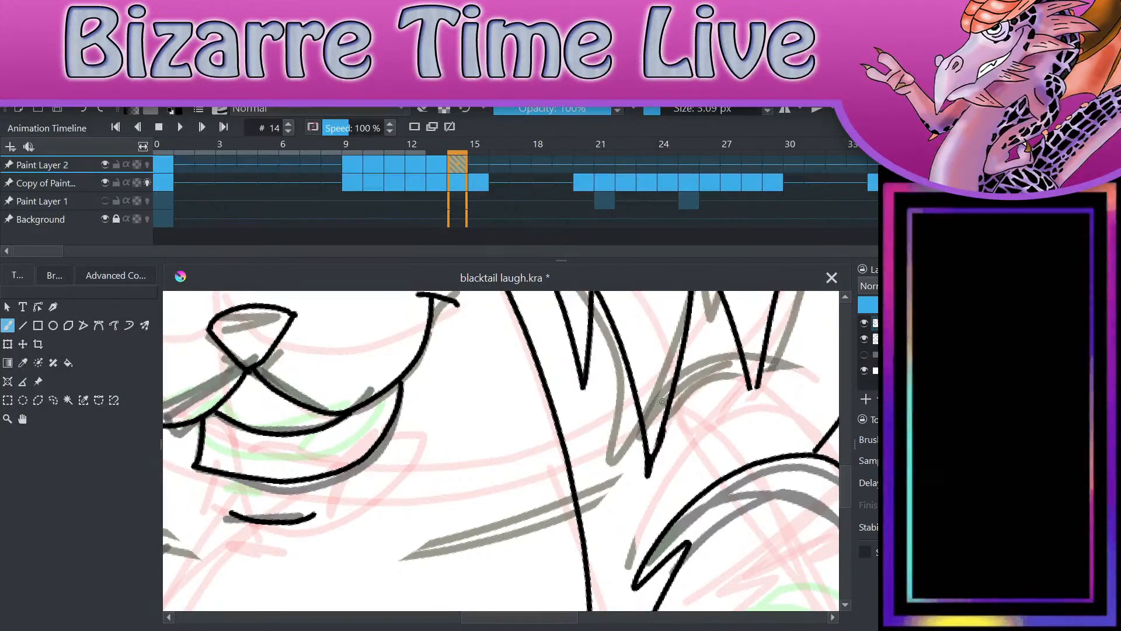
scroll(663, 402, down, 2)
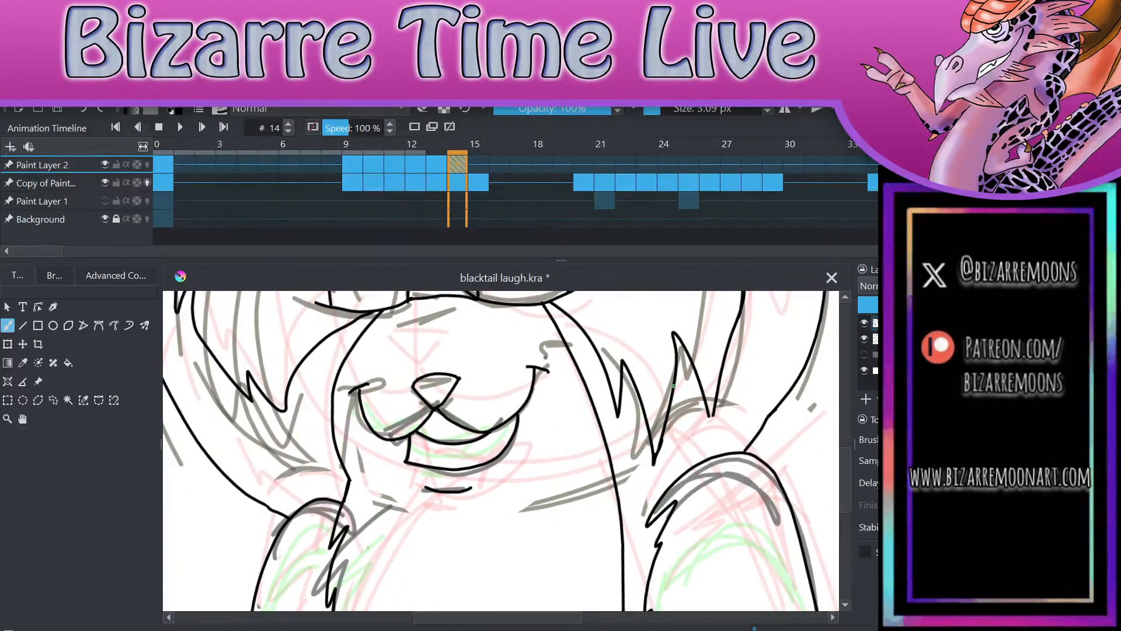
Step: On frame 15 of Paint Layer 2, lasso the inked nose, mouth and chin line, delete them and clear the selection
key(Right)
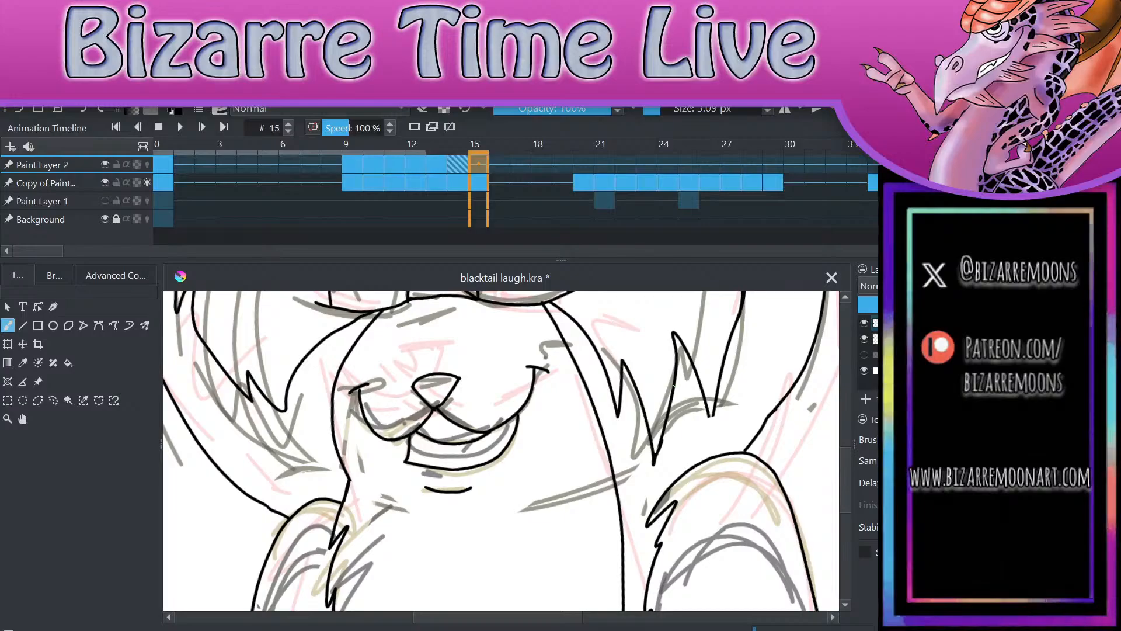
scroll(674, 385, down, 3)
scroll(660, 444, up, 1)
scroll(650, 482, down, 1)
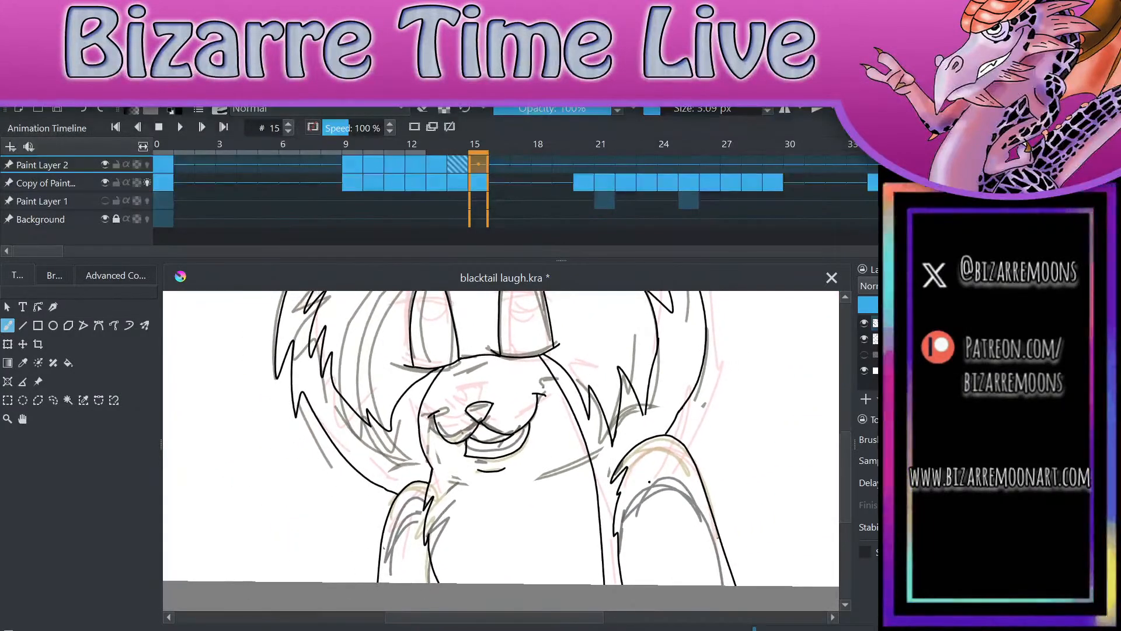
scroll(580, 533, up, 2)
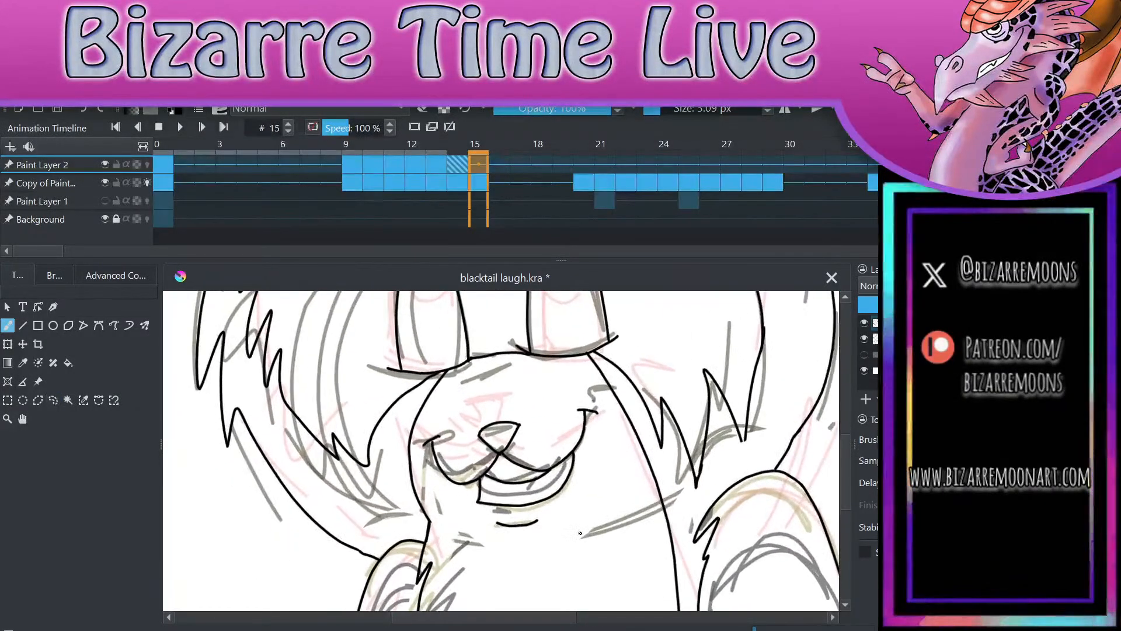
mouse_move(512, 398)
mouse_down()
mouse_move(432, 417)
mouse_move(421, 463)
mouse_up()
key(ctrl+z)
click(52, 400)
mouse_move(473, 397)
mouse_down()
mouse_move(432, 421)
mouse_move(420, 467)
mouse_move(470, 532)
mouse_move(563, 536)
mouse_move(606, 473)
mouse_move(608, 418)
mouse_move(552, 387)
mouse_move(471, 398)
mouse_up()
key(Delete)
key(ctrl+shift+a)
key(b)
Step: Try a stroke for the top of the nose on frame 15, undo it and save the document
scroll(423, 454, up, 2)
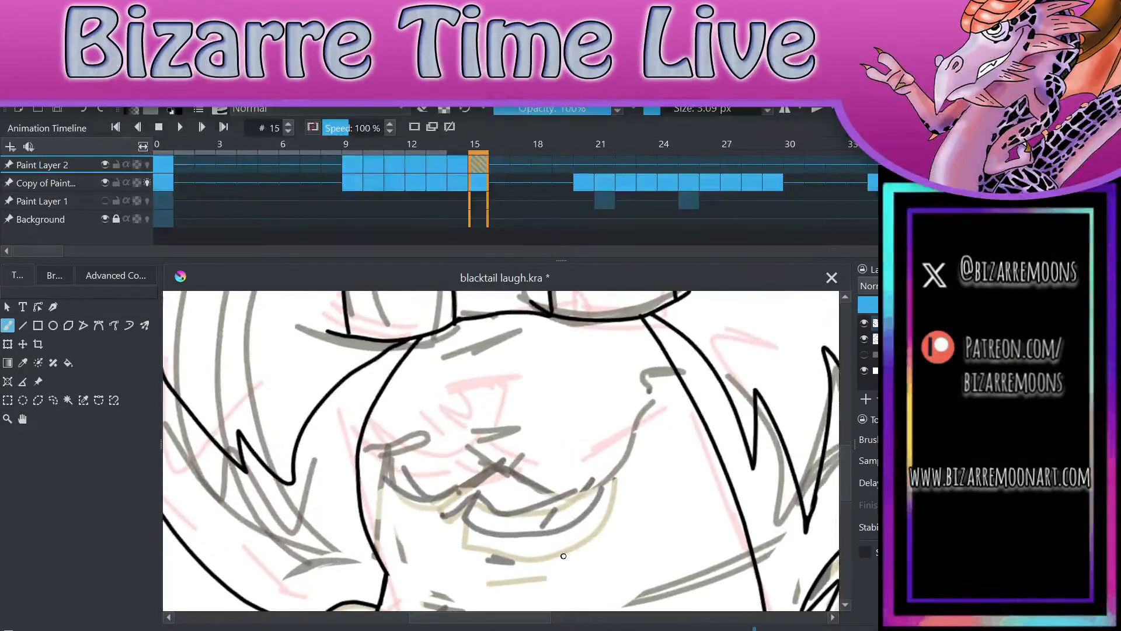
drag(470, 443, 523, 424)
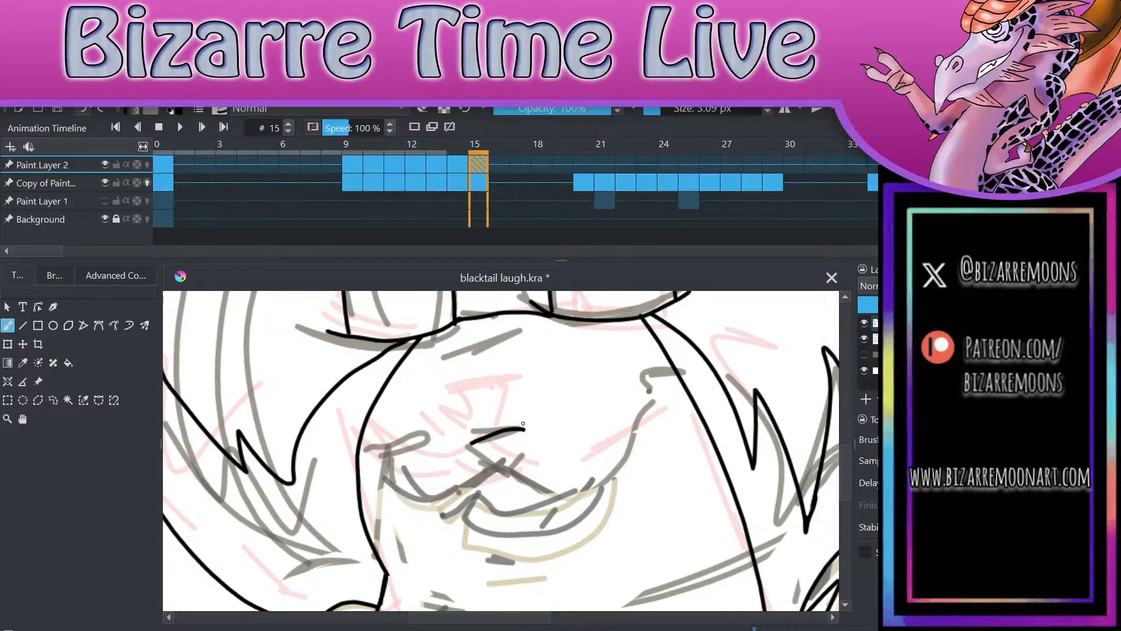
key(ctrl+z)
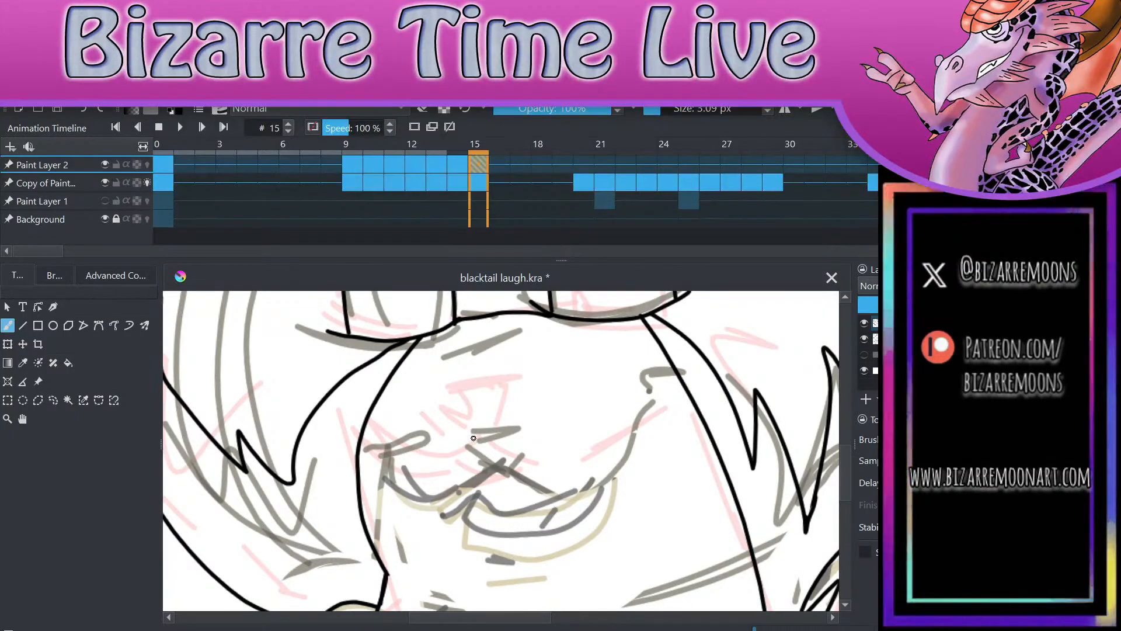
key(ctrl+s)
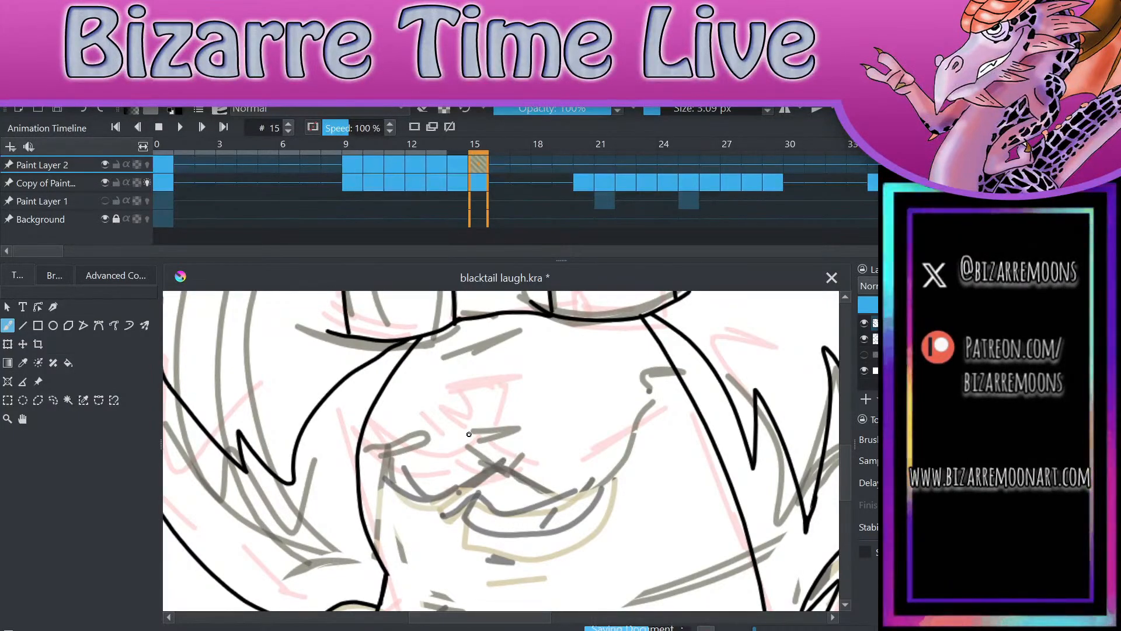
Step: Ink the triangular nose on frame 15 and the right-hand smile line curving up to its short corner tick
scroll(469, 434, up, 3)
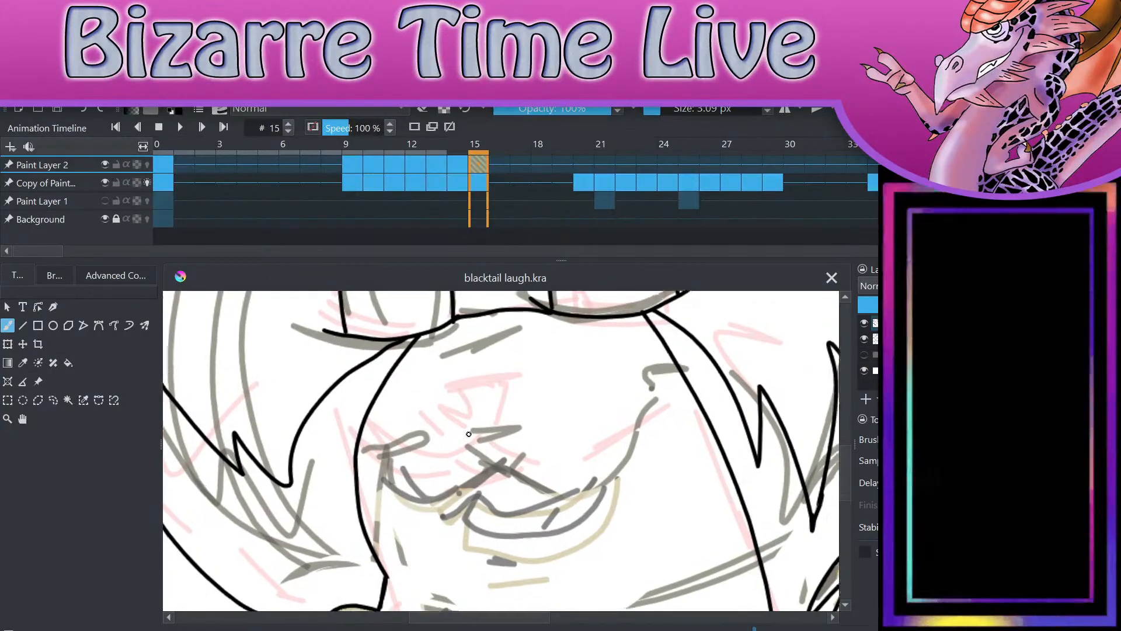
drag(416, 428, 536, 397)
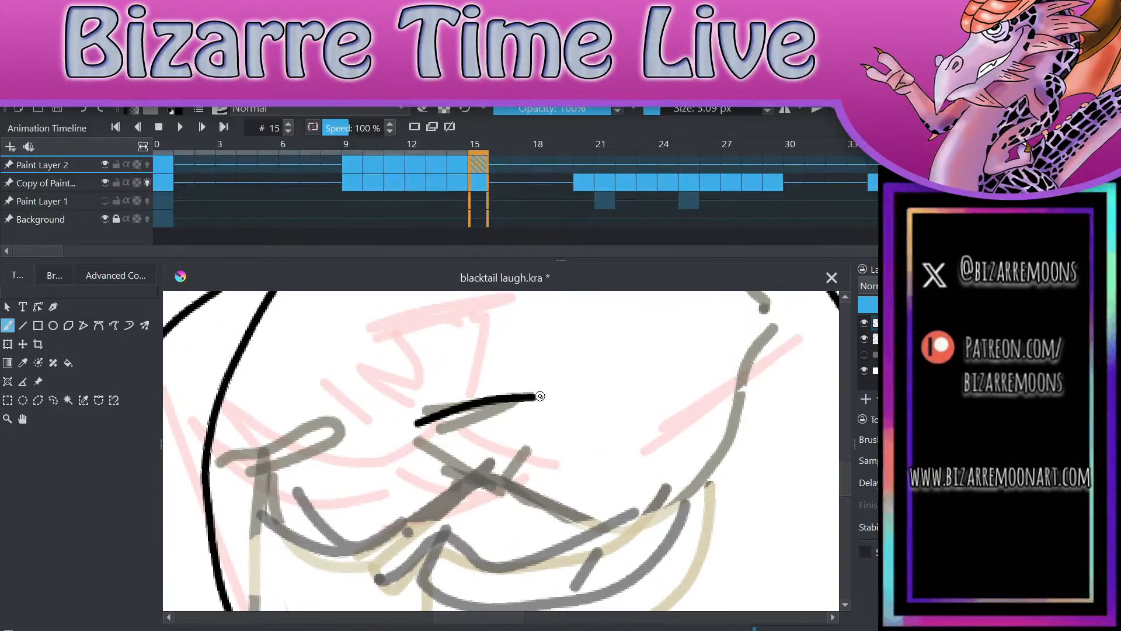
mouse_move(414, 427)
mouse_down()
mouse_move(484, 486)
mouse_move(533, 424)
mouse_move(536, 397)
mouse_up()
mouse_move(492, 491)
mouse_down()
mouse_move(610, 515)
mouse_move(715, 435)
mouse_move(750, 339)
mouse_move(739, 342)
mouse_move(769, 364)
mouse_move(791, 350)
mouse_up()
key(ctrl+z)
scroll(783, 332, down, 3)
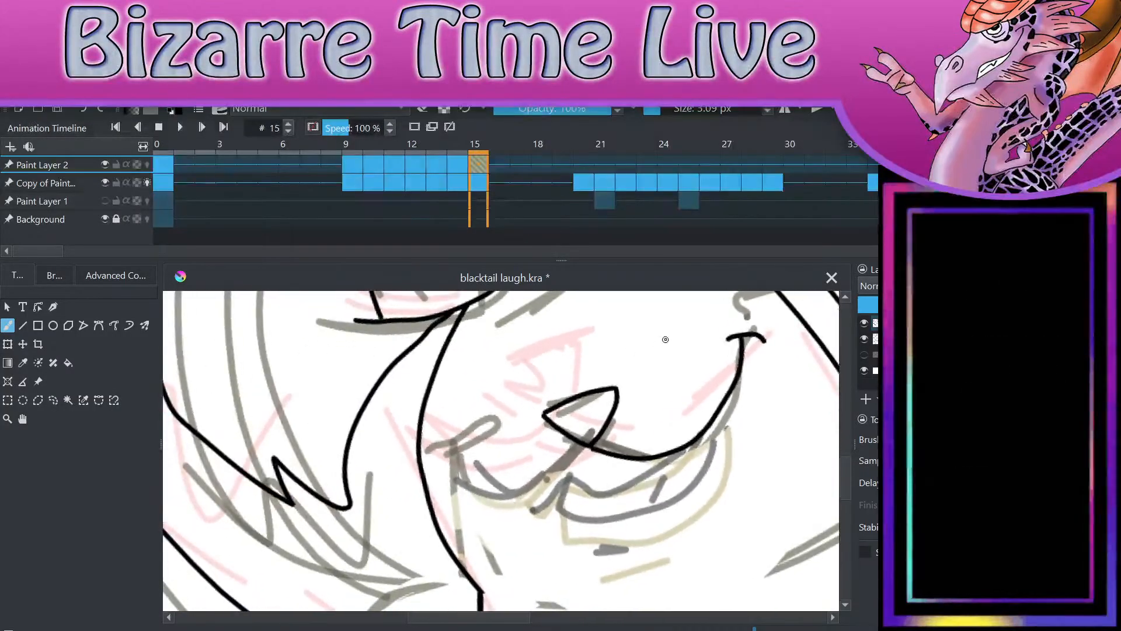
Step: Ink the left-hand smile curve, the open mouth with its inner line, and the short chin line on frame 15
mouse_move(590, 444)
mouse_down()
mouse_move(579, 466)
mouse_move(503, 497)
mouse_move(498, 455)
mouse_up()
mouse_move(561, 480)
mouse_down()
mouse_move(618, 526)
mouse_move(703, 484)
mouse_move(720, 410)
mouse_up()
mouse_move(572, 478)
mouse_down()
mouse_move(642, 484)
mouse_move(686, 459)
mouse_move(703, 431)
mouse_up()
drag(641, 518, 666, 476)
drag(588, 550, 648, 555)
scroll(706, 435, down, 3)
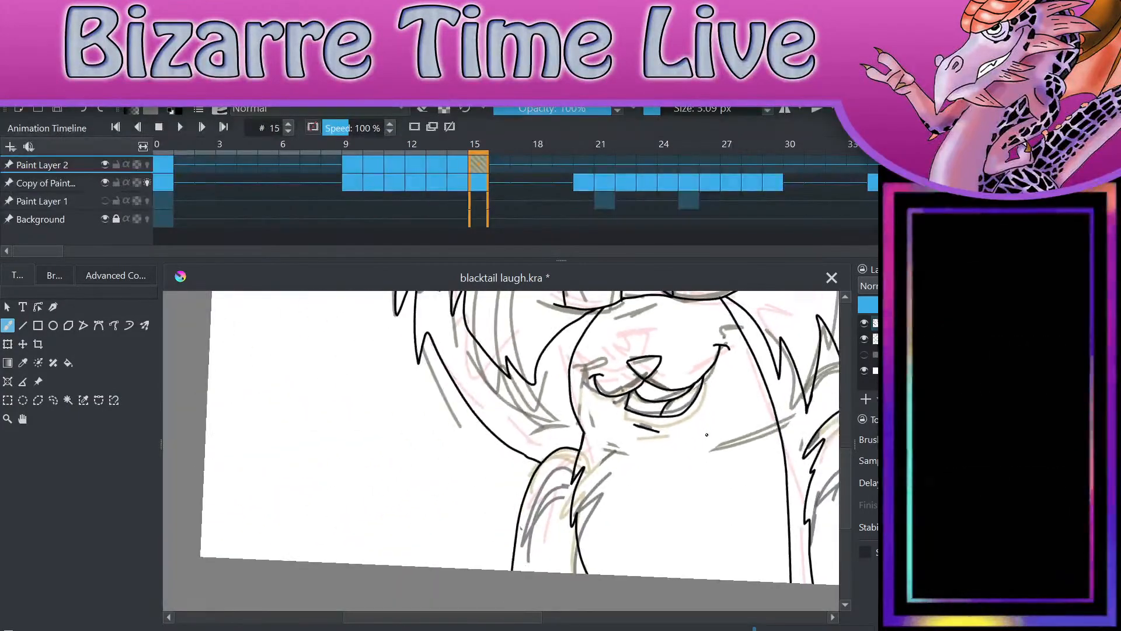
Step: On frame 15 of Paint Layer 2, lasso the inked outline of the left-hand arm, delete it and clear the selection
scroll(707, 434, down, 2)
scroll(598, 488, up, 2)
drag(794, 508, 794, 507)
key(l)
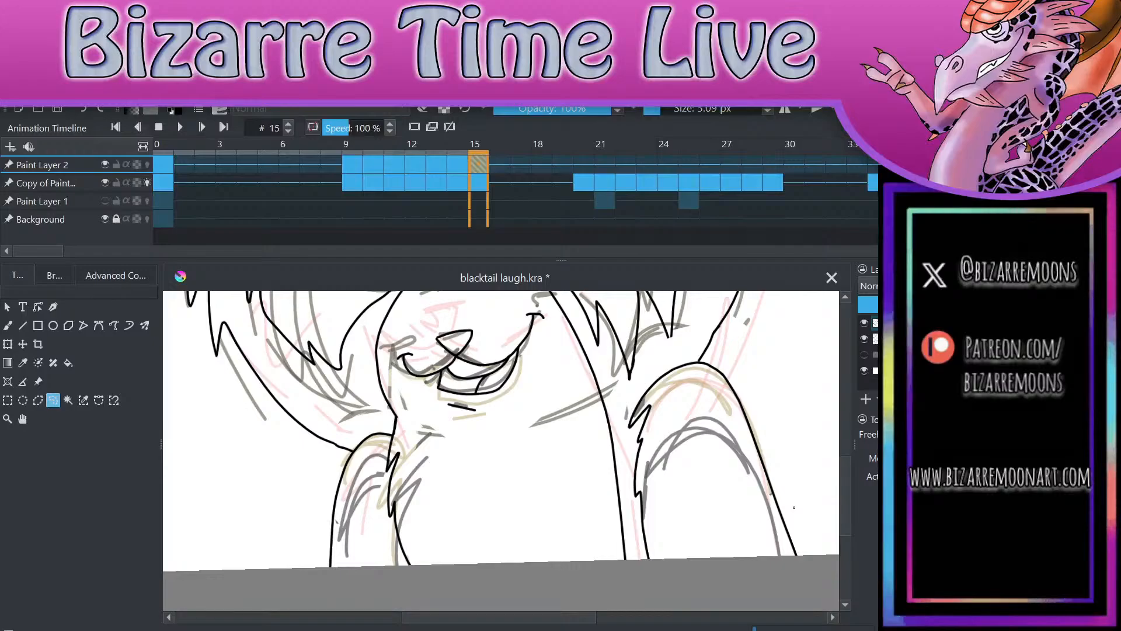
mouse_move(357, 417)
mouse_down()
mouse_move(316, 493)
mouse_move(315, 560)
mouse_move(374, 502)
mouse_move(389, 447)
mouse_move(354, 416)
mouse_up()
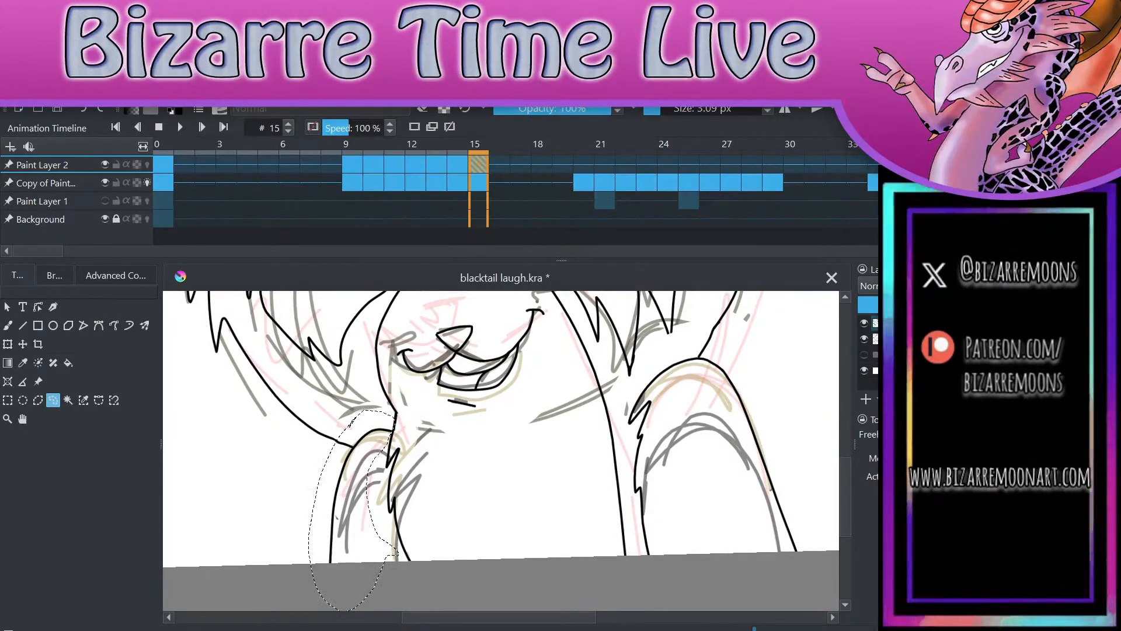
key(Delete)
key(ctrl+shift+a)
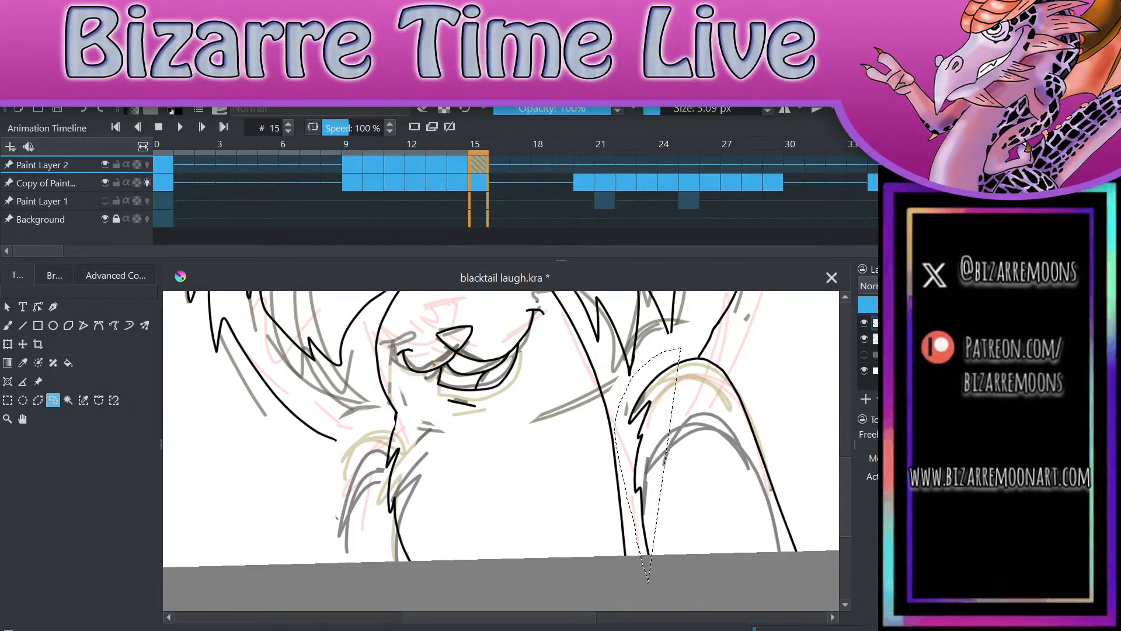
Step: Lasso the inked outline of the right-hand arm on frame 15, delete it and clear the selection
mouse_move(700, 338)
mouse_down()
mouse_move(620, 444)
mouse_move(706, 595)
mouse_move(823, 535)
mouse_move(701, 338)
mouse_up()
key(Delete)
key(ctrl+shift+a)
Step: Ink the left-hand arm's rounded outline down to the canvas edge on frame 15 and extend the lower ear line to meet it
key(b)
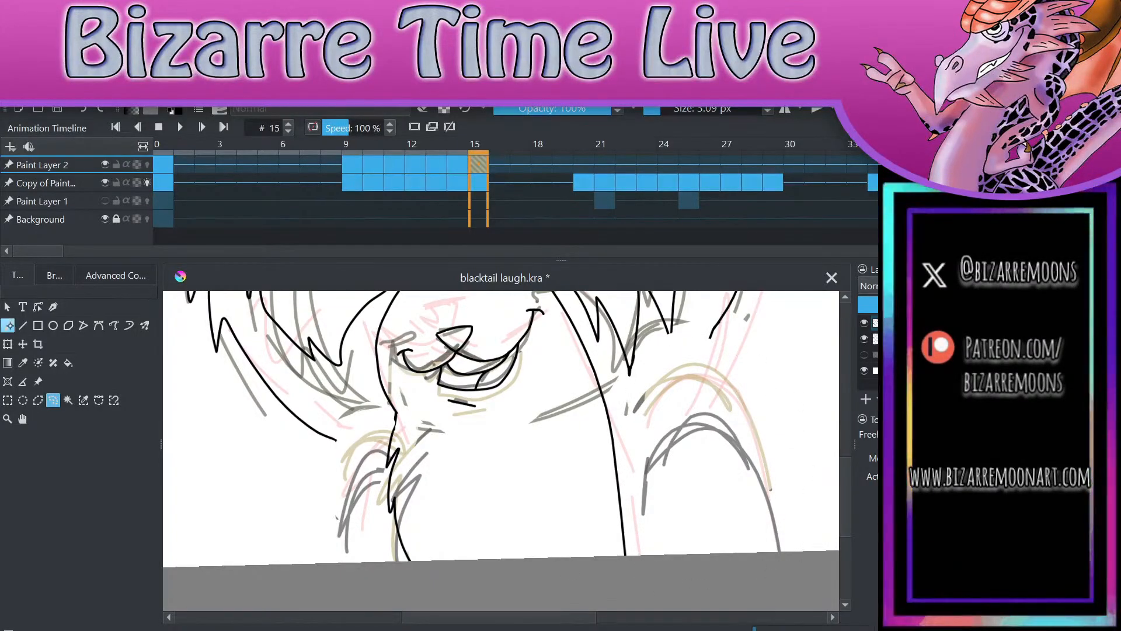
scroll(368, 480, up, 2)
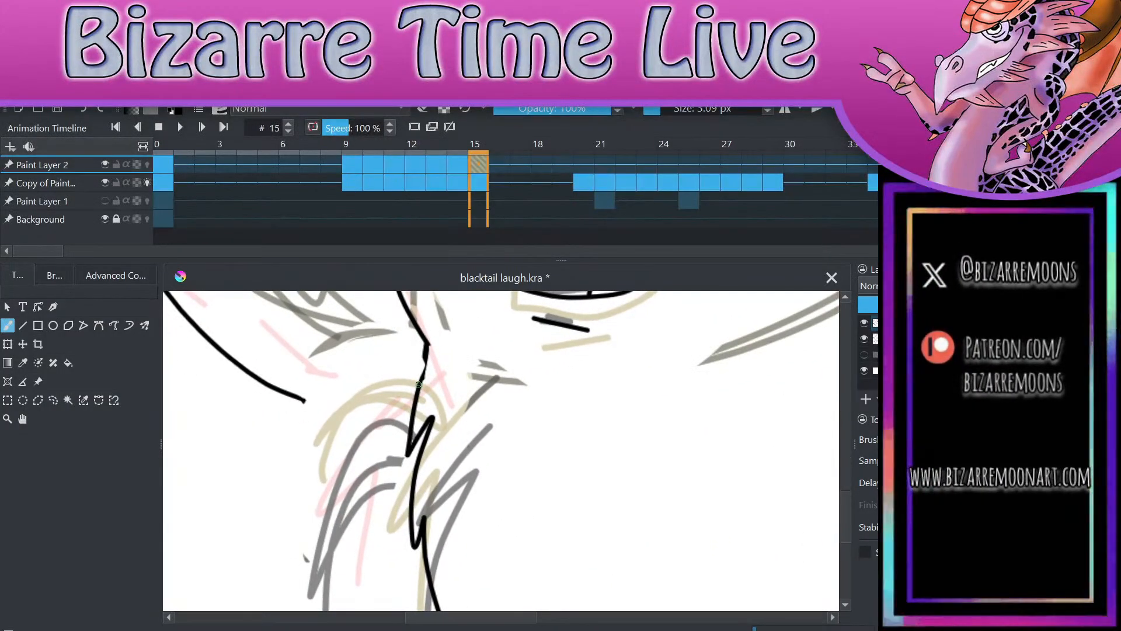
scroll(592, 502, down, 1)
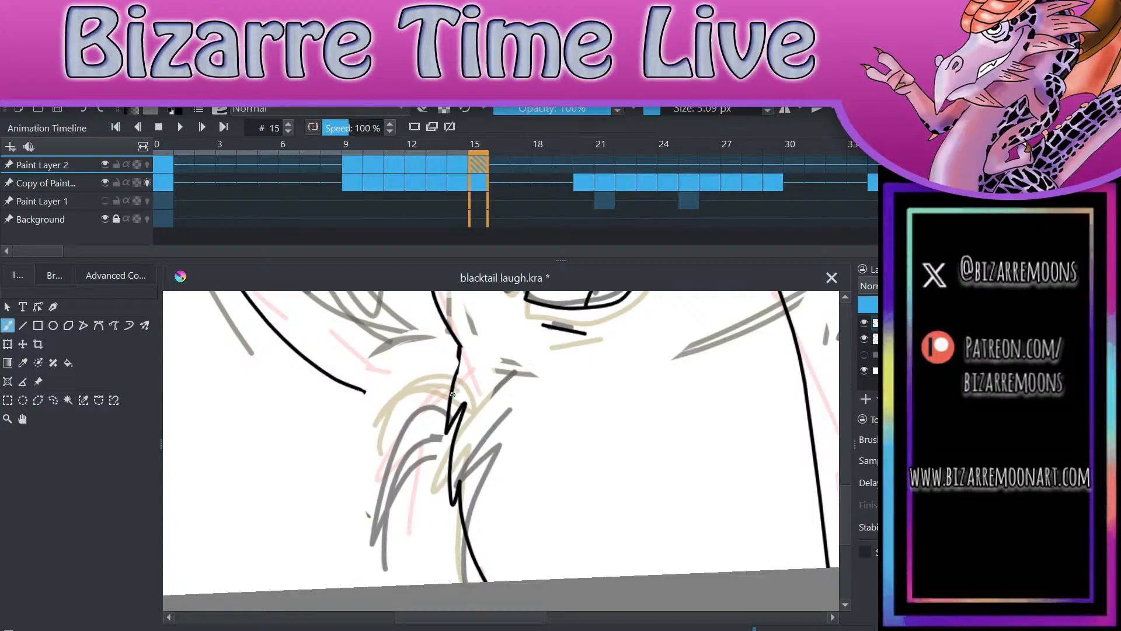
mouse_move(451, 400)
mouse_down()
mouse_move(406, 417)
mouse_move(372, 584)
mouse_up()
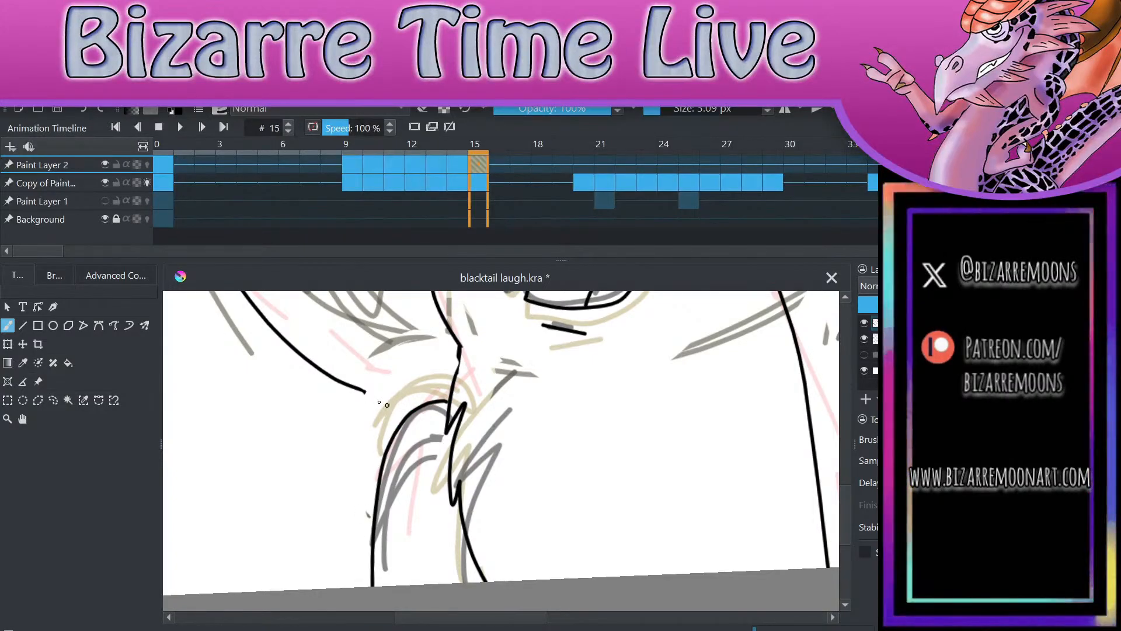
drag(365, 392, 378, 401)
Step: Re-ink the short neck line above the left-hand chest fur on frame 15 and erase its excess edge
drag(461, 345, 444, 406)
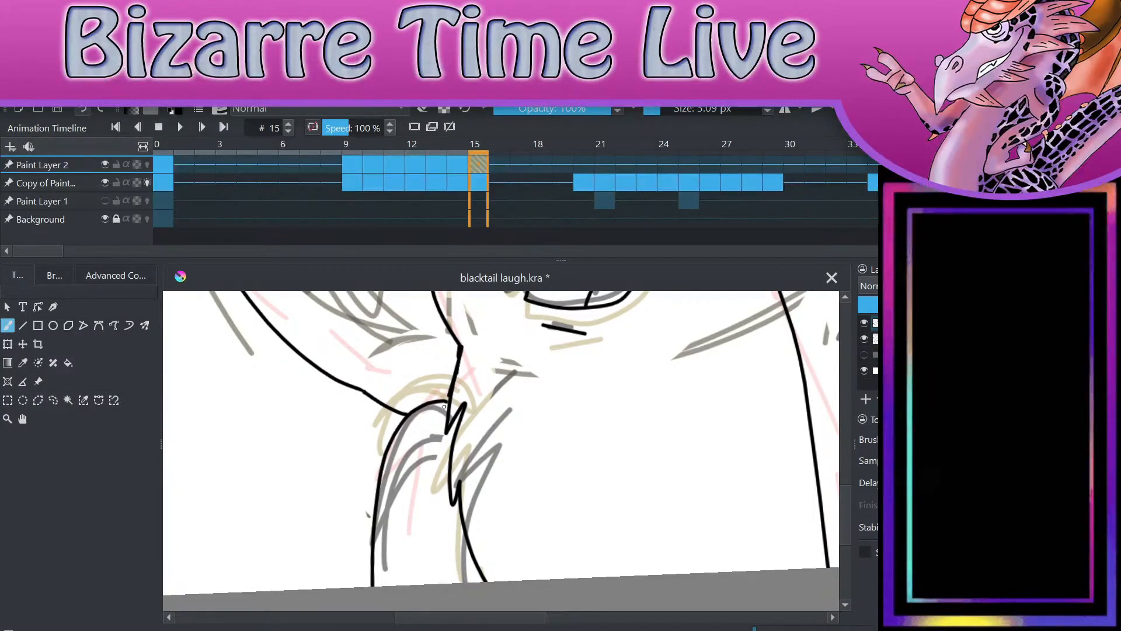
drag(459, 349, 448, 405)
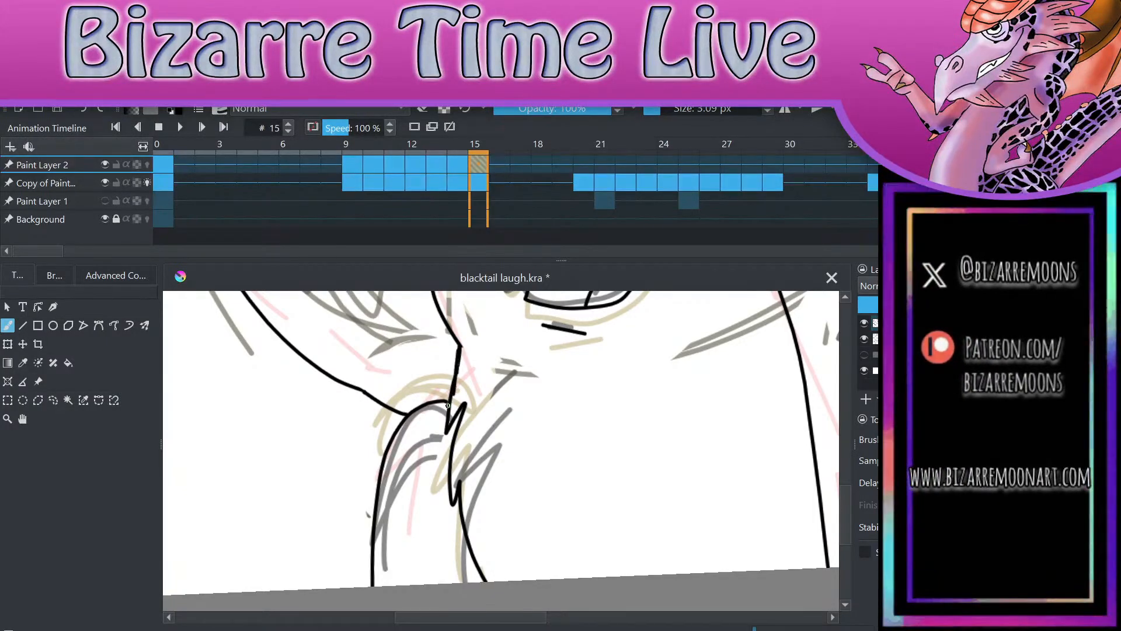
key(e)
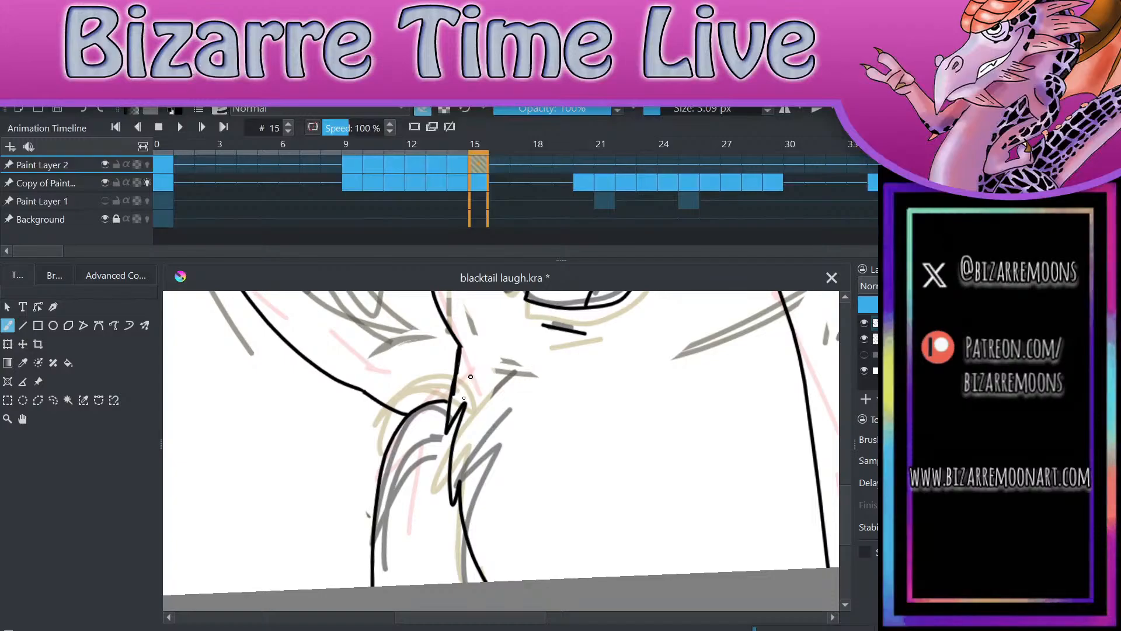
drag(455, 403, 459, 369)
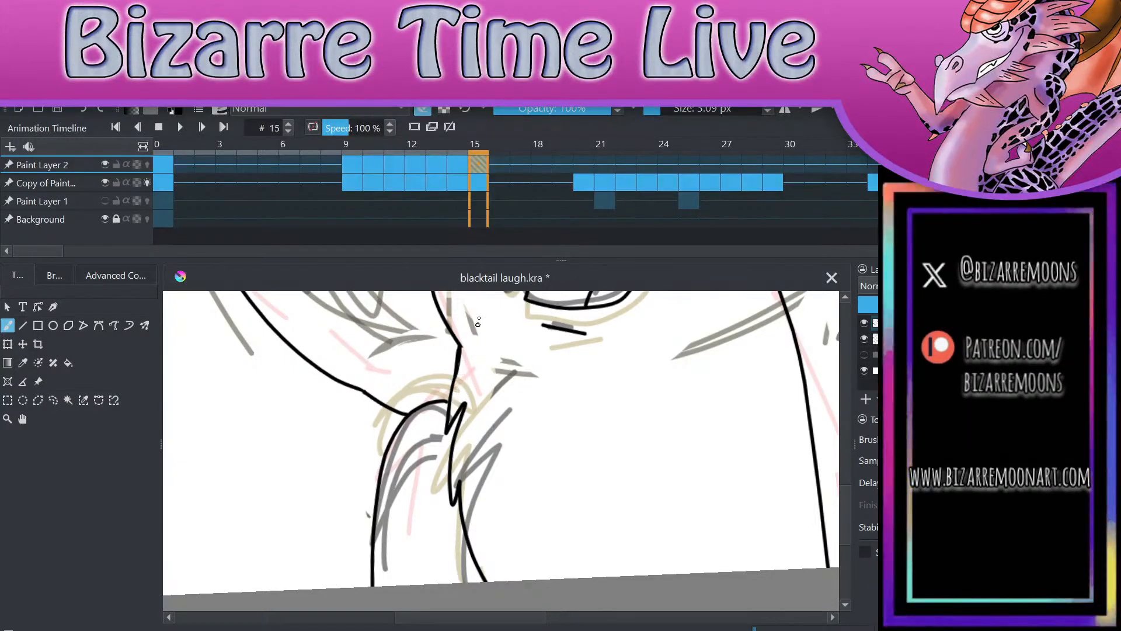
Step: Ink the inner side of the right-hand arm on frame 15, with a jagged fur notch partway down
scroll(479, 318, down, 3)
scroll(739, 352, up, 3)
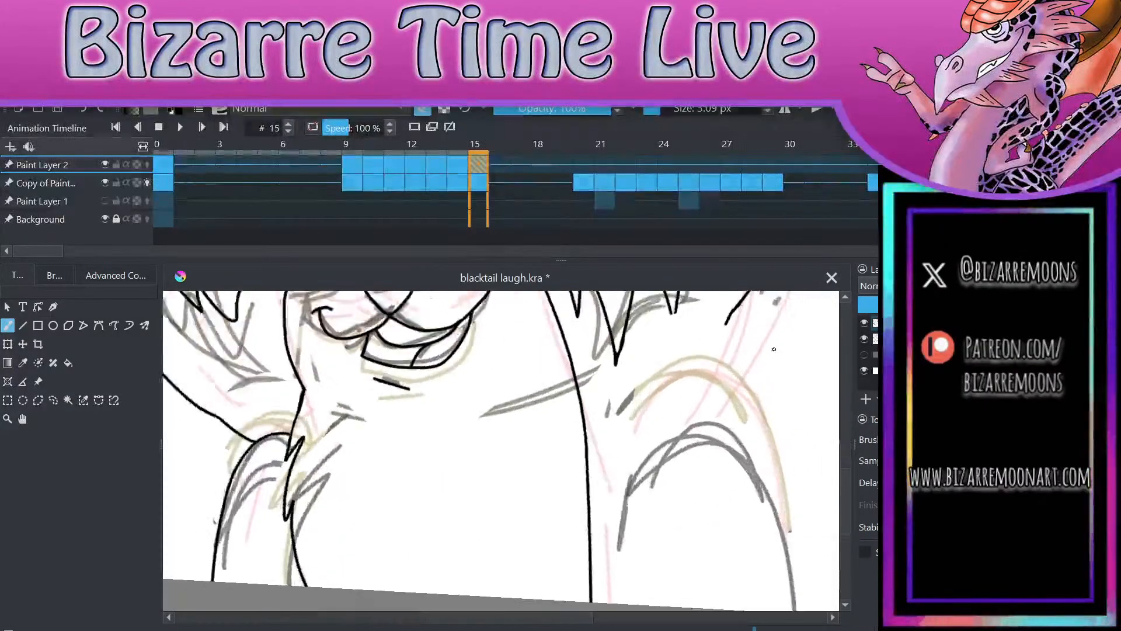
scroll(740, 352, down, 2)
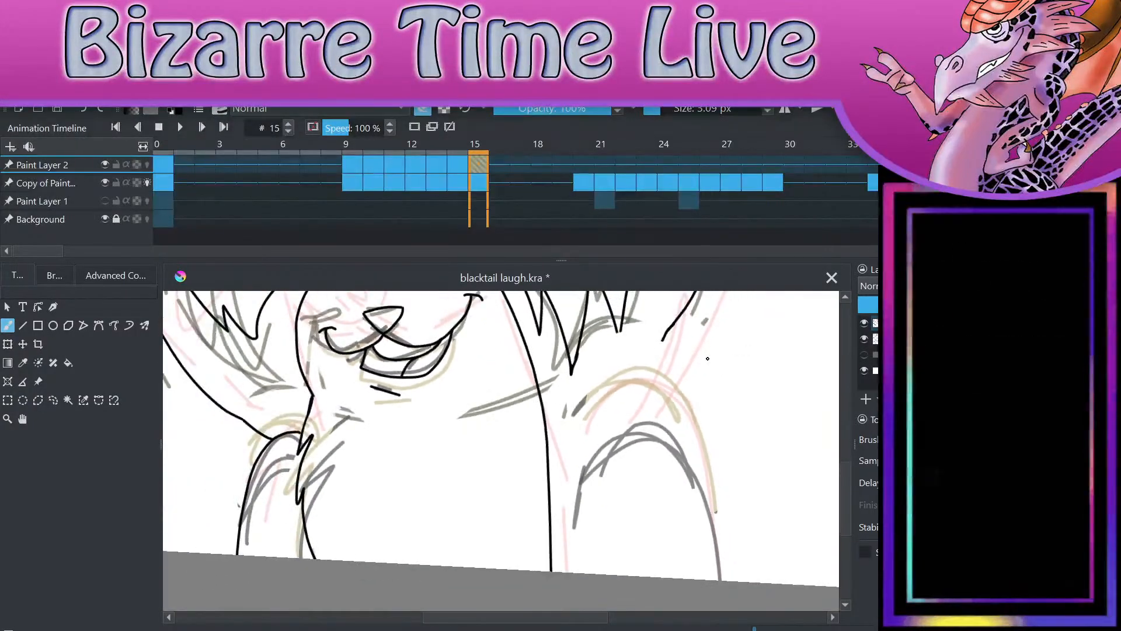
scroll(707, 359, down, 1)
scroll(707, 359, up, 2)
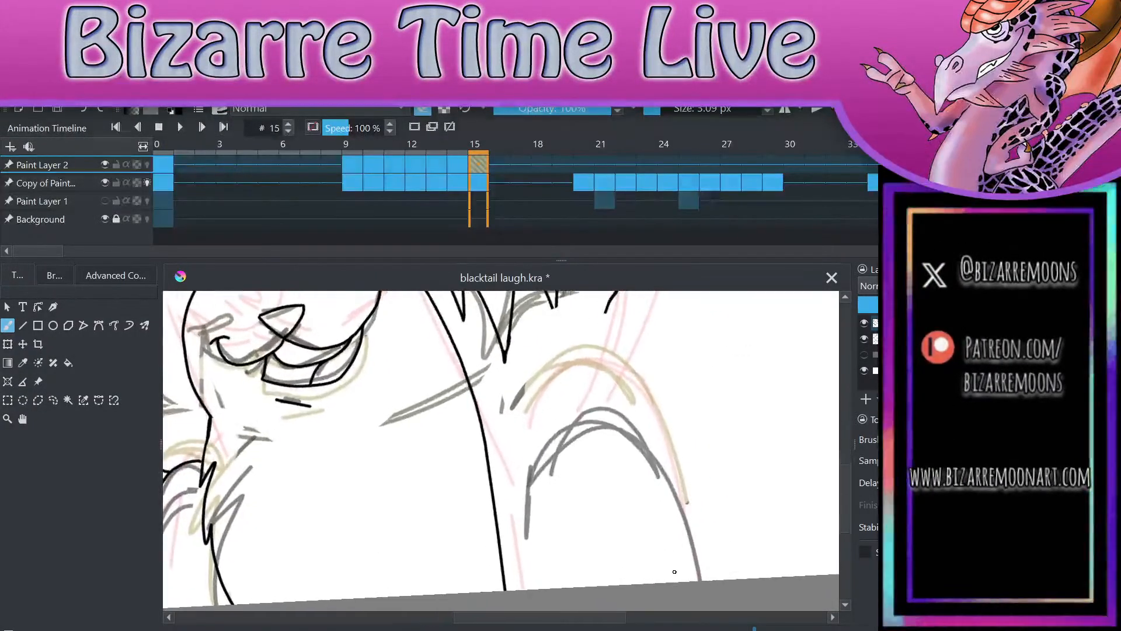
mouse_move(568, 424)
mouse_down()
mouse_move(521, 517)
mouse_move(532, 579)
mouse_up()
mouse_move(568, 426)
mouse_down()
mouse_move(695, 527)
mouse_move(718, 580)
mouse_up()
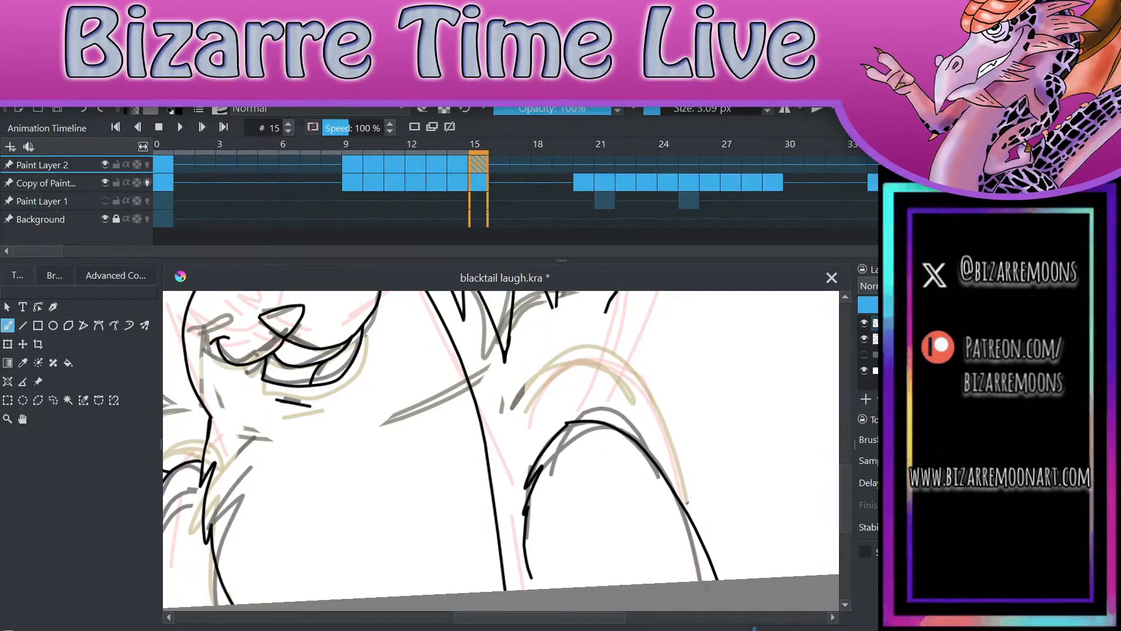
key(ctrl+z)
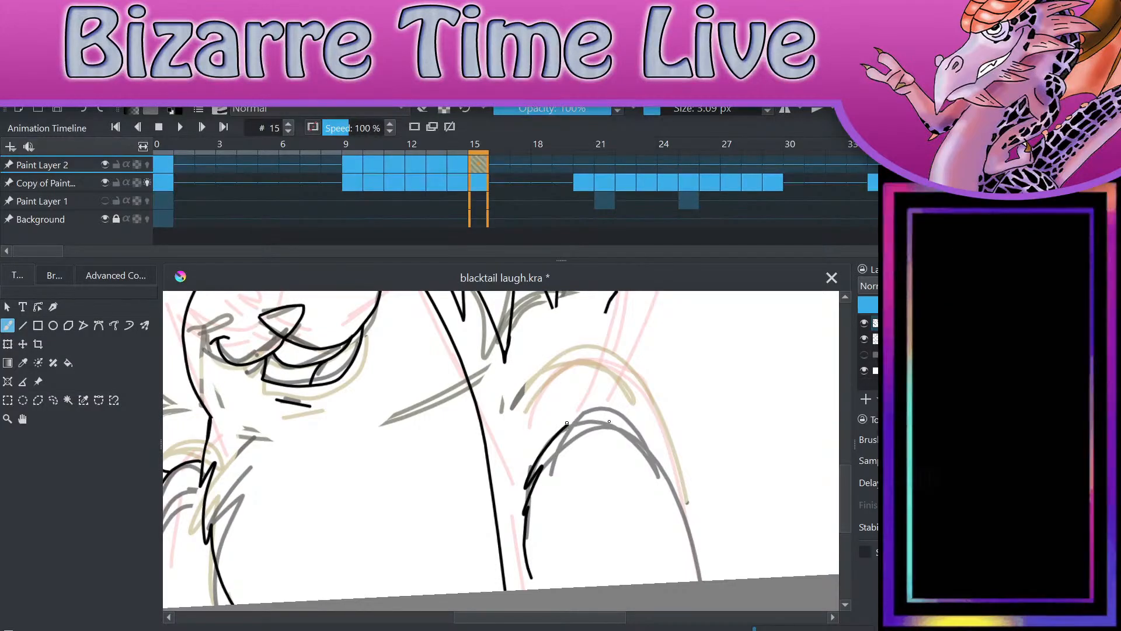
drag(567, 423, 685, 581)
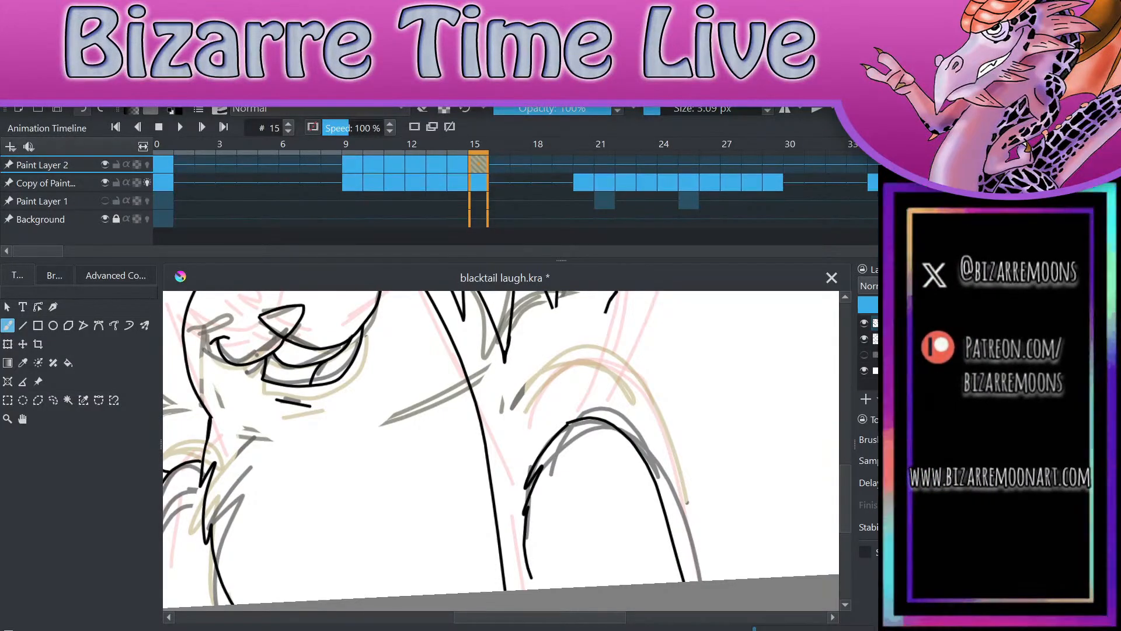
key(ctrl+z)
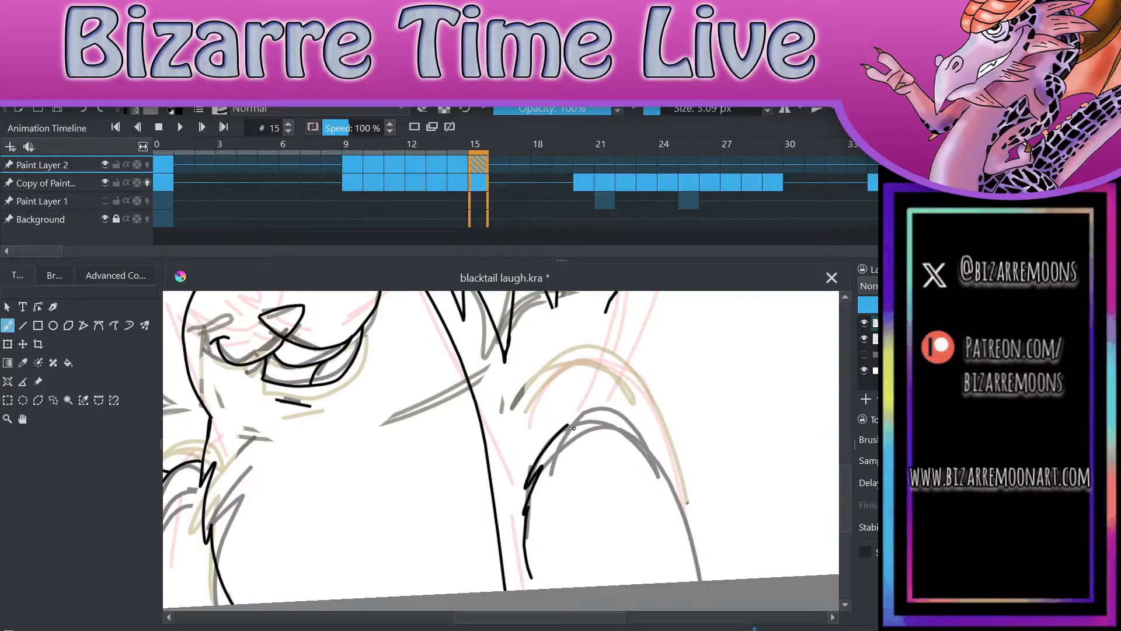
Step: Ink the right-hand arm's rounded top and outer side on frame 15, and extend its inner line to the canvas edge
mouse_move(567, 424)
mouse_down()
mouse_move(667, 500)
mouse_move(703, 581)
mouse_up()
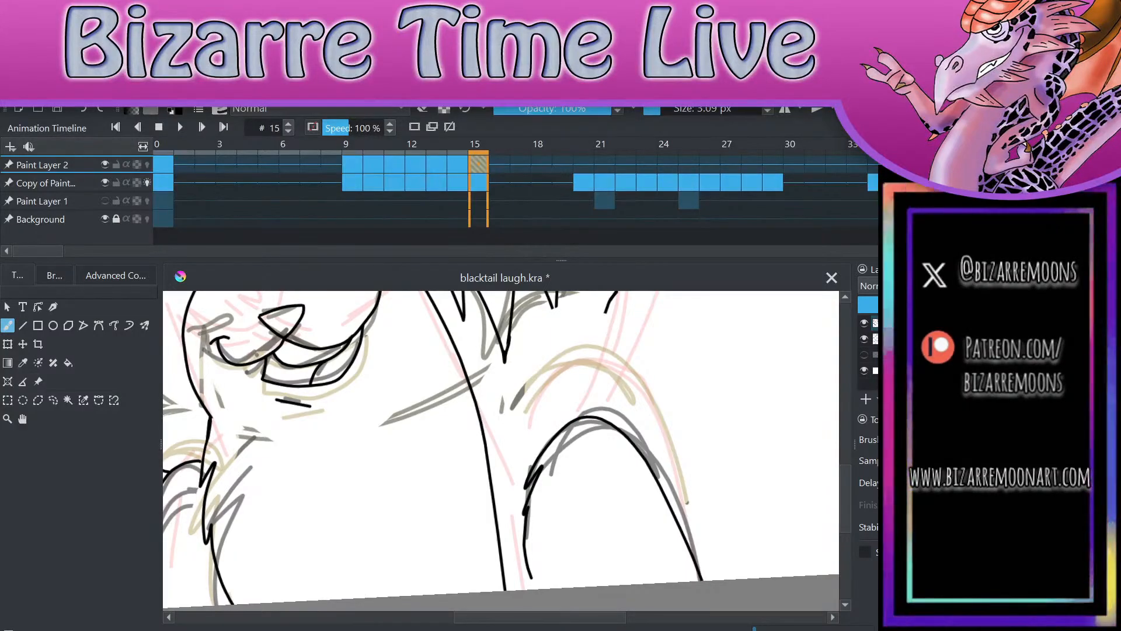
drag(531, 576, 535, 589)
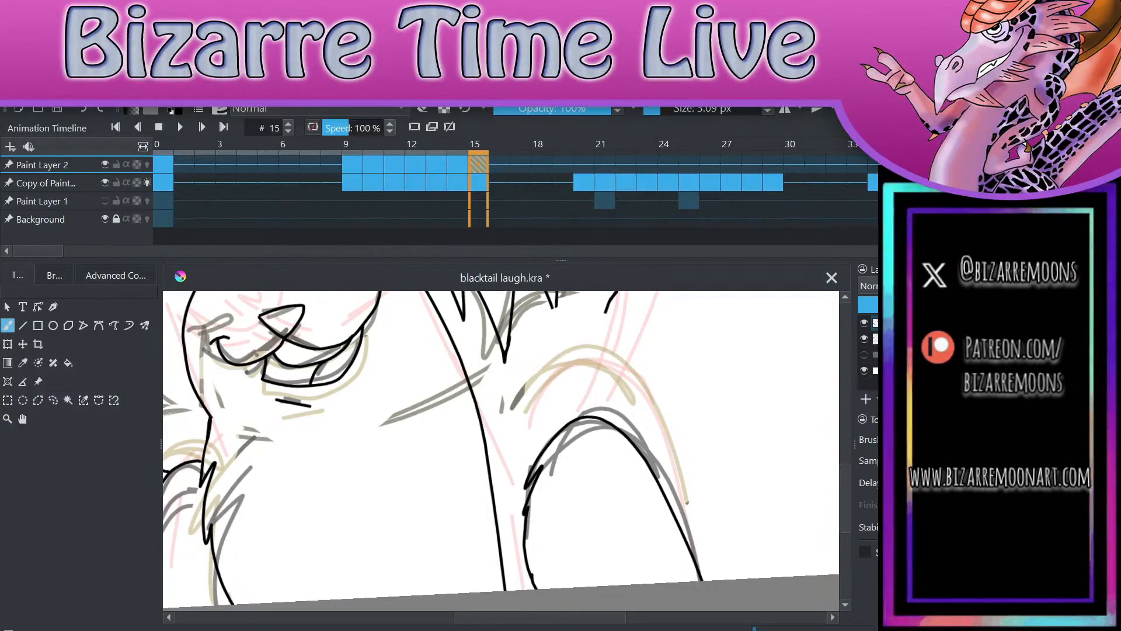
click(83, 110)
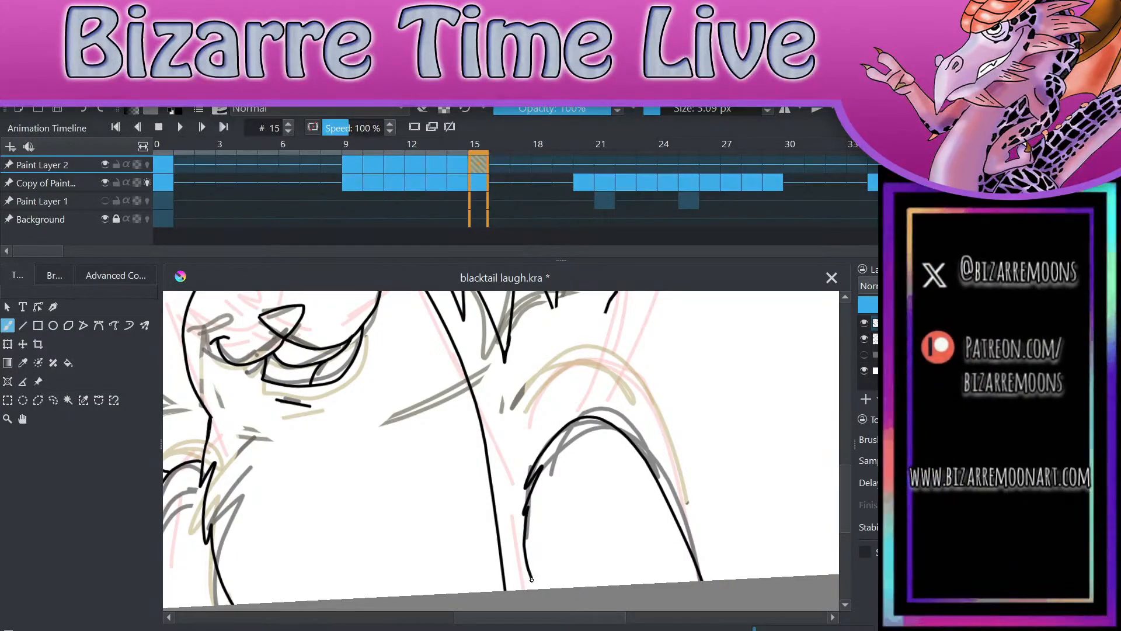
drag(529, 571, 534, 589)
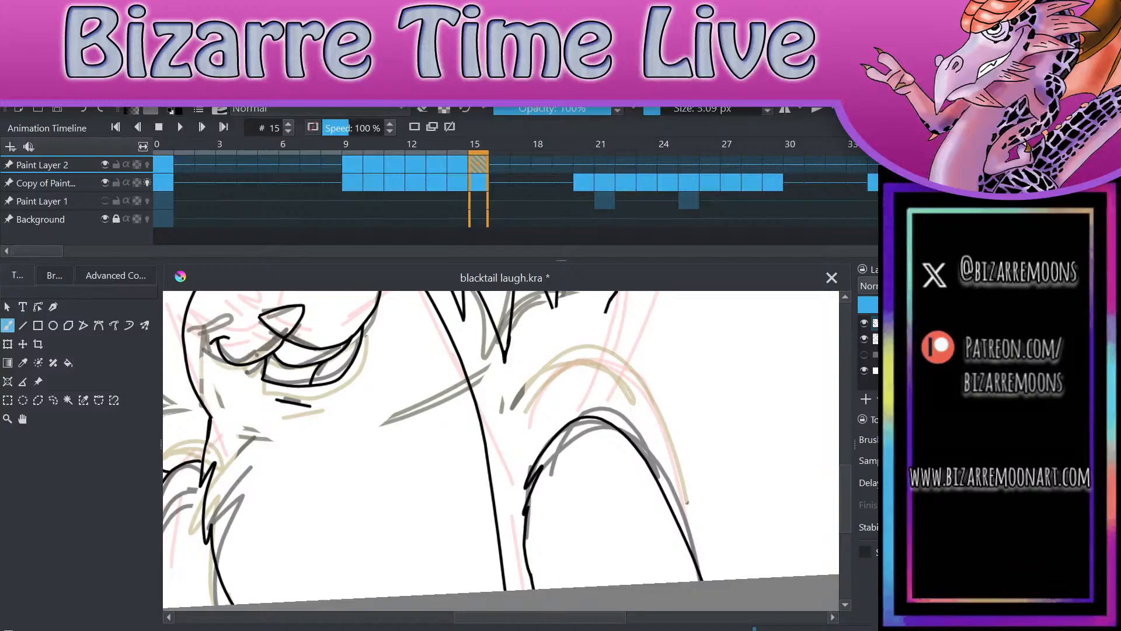
Step: Undo a stray mark and ink the right-hand ear's outer line on frame 15 down to the top of the arm
scroll(673, 351, up, 2)
drag(673, 351, 682, 364)
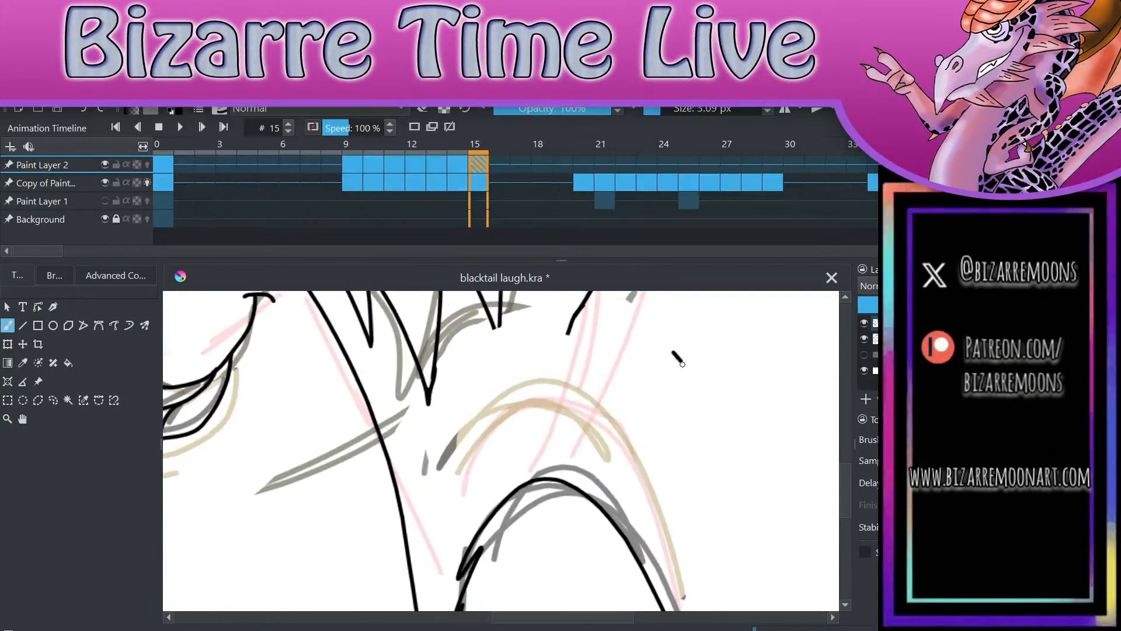
key(ctrl+z)
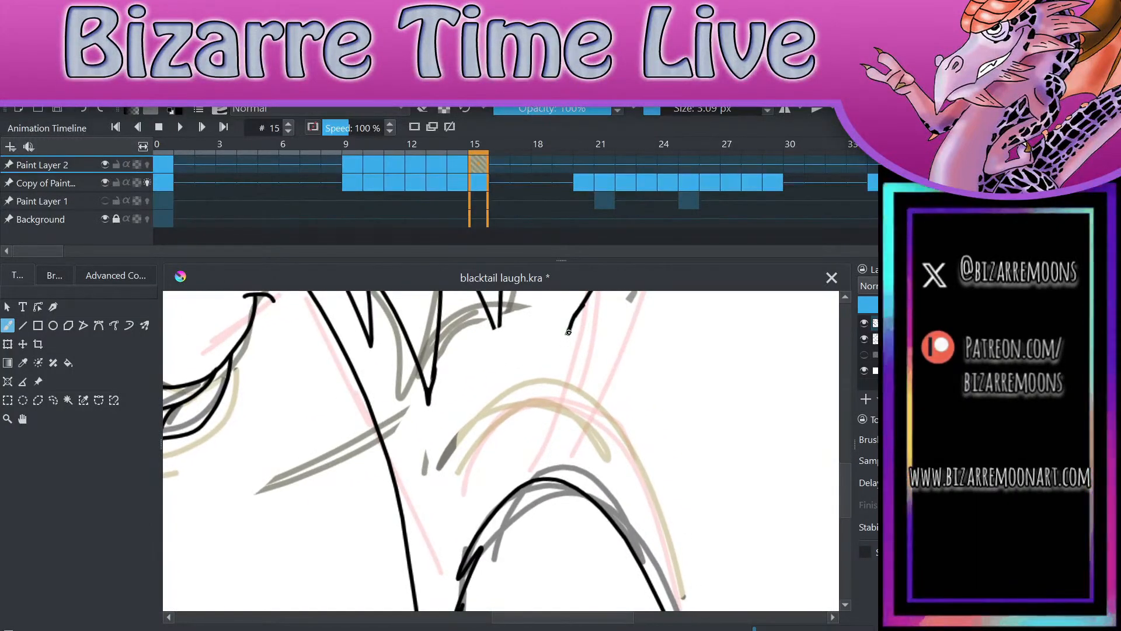
mouse_move(568, 333)
mouse_down()
mouse_move(555, 374)
mouse_move(580, 490)
mouse_up()
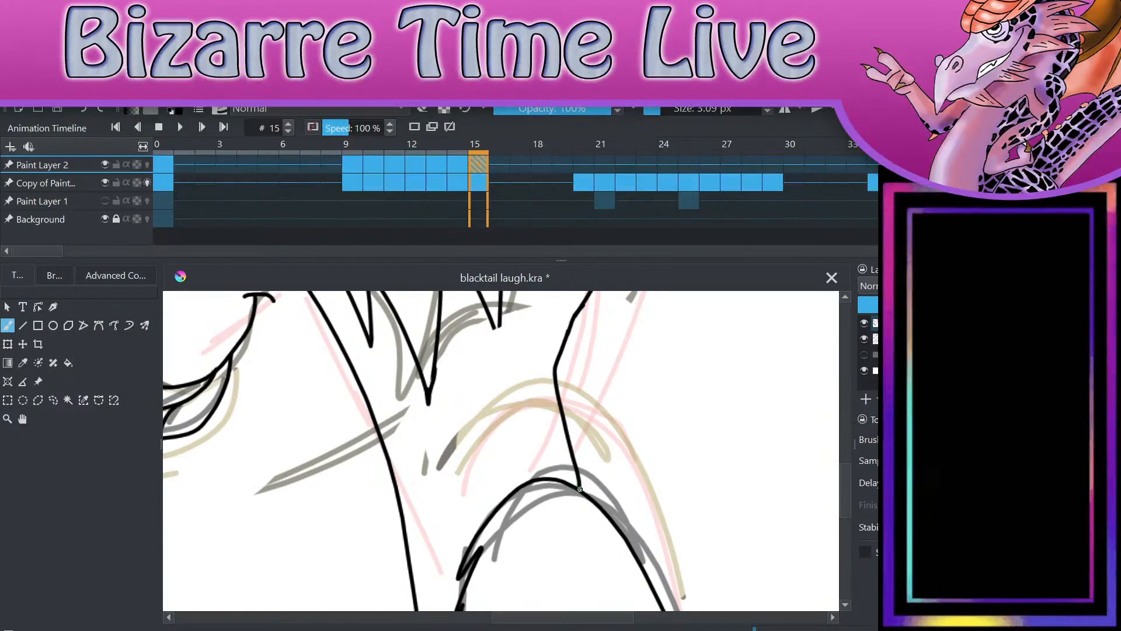
Step: Go to frame 20 on Paint Layer 2 in the animation timeline
scroll(580, 489, down, 4)
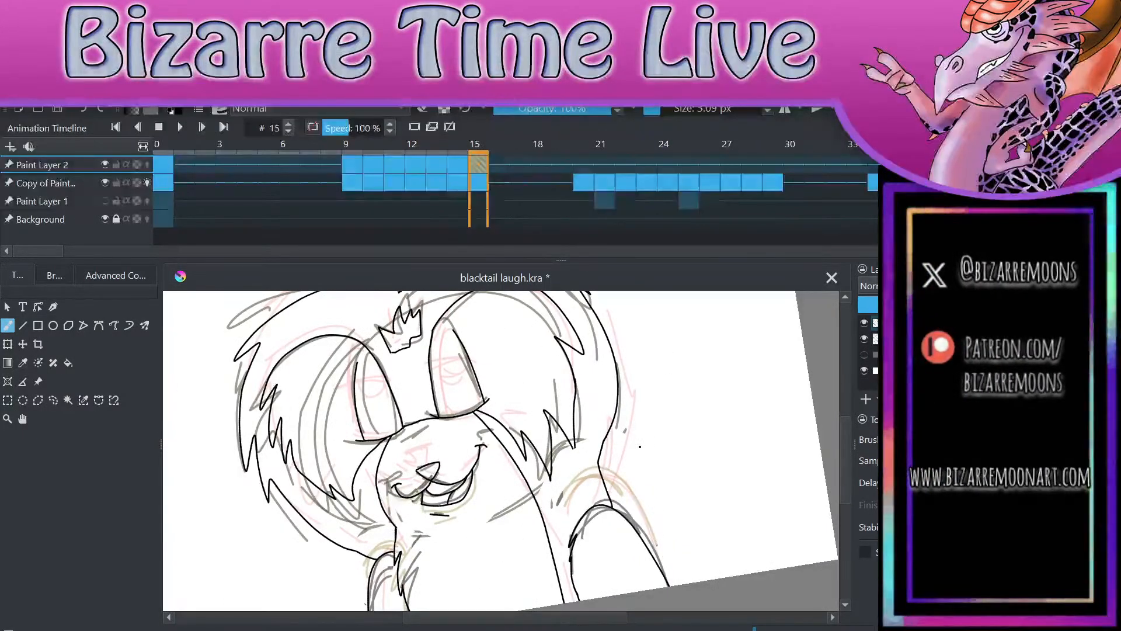
scroll(640, 447, down, 3)
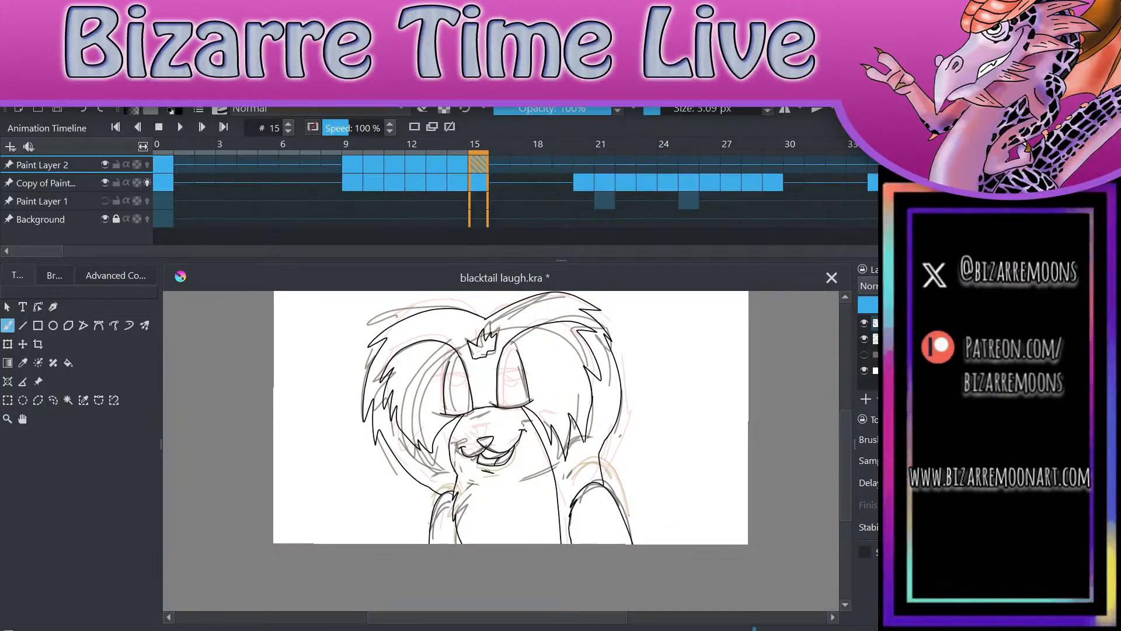
scroll(526, 433, down, 2)
scroll(514, 432, up, 3)
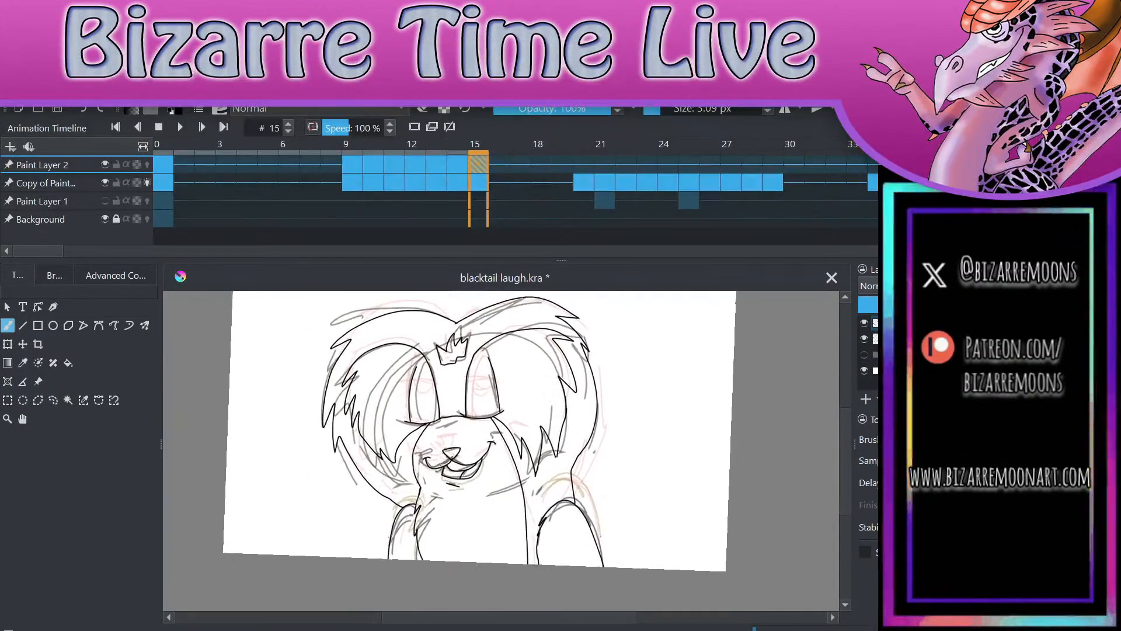
scroll(502, 444, down, 1)
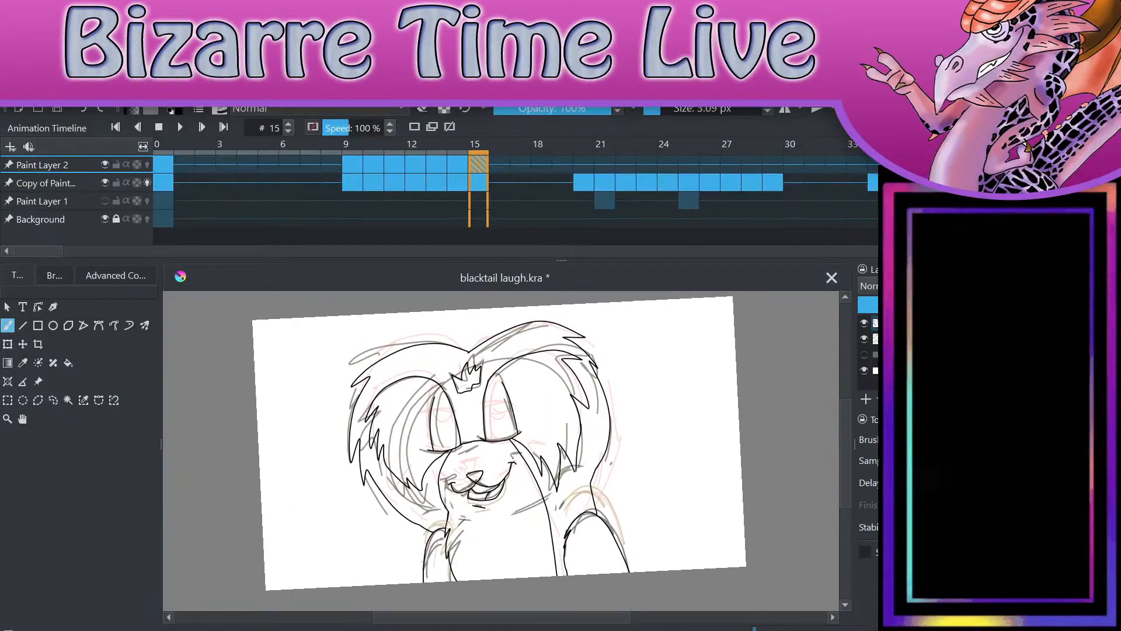
click(584, 164)
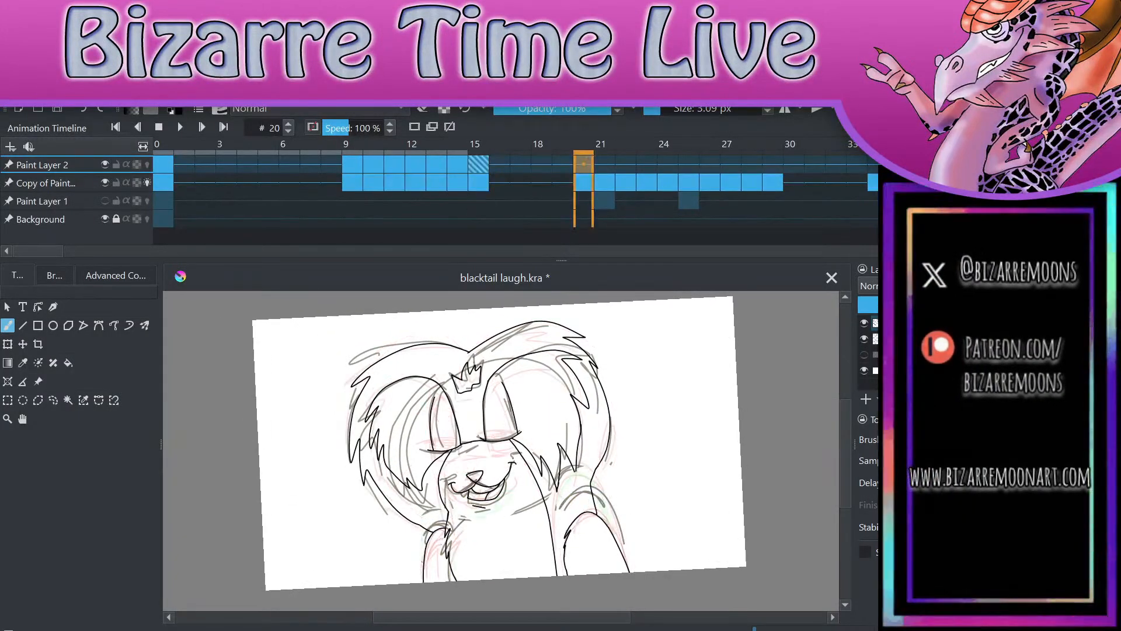
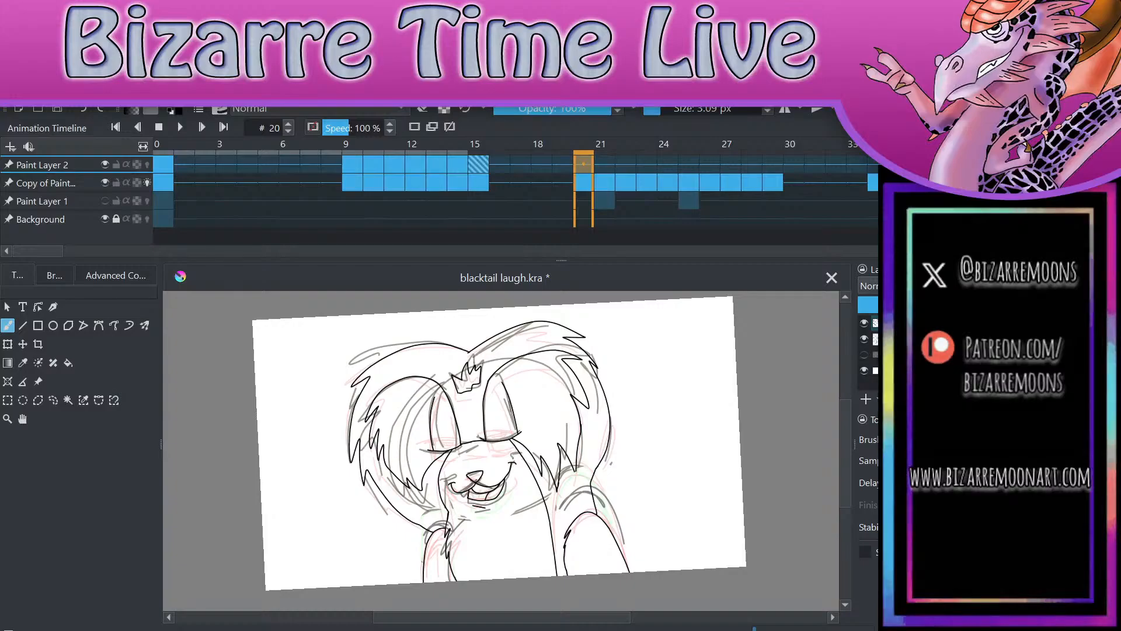
Step: Save the animation file and select frame 20 on the rough sketch layer in the timeline
key(ctrl+s)
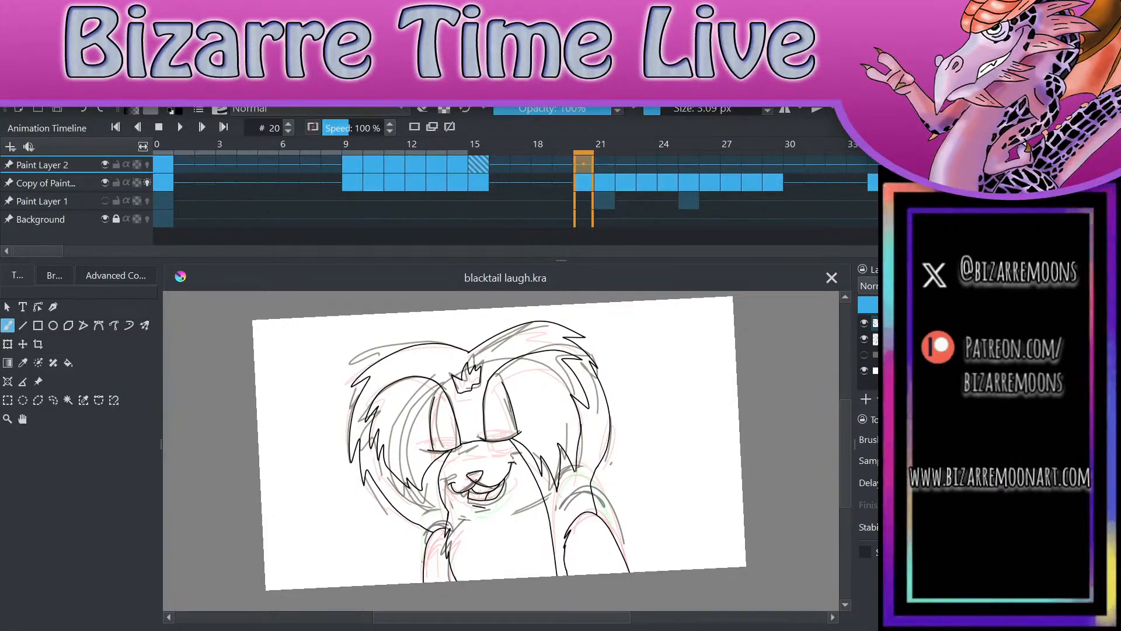
click(584, 183)
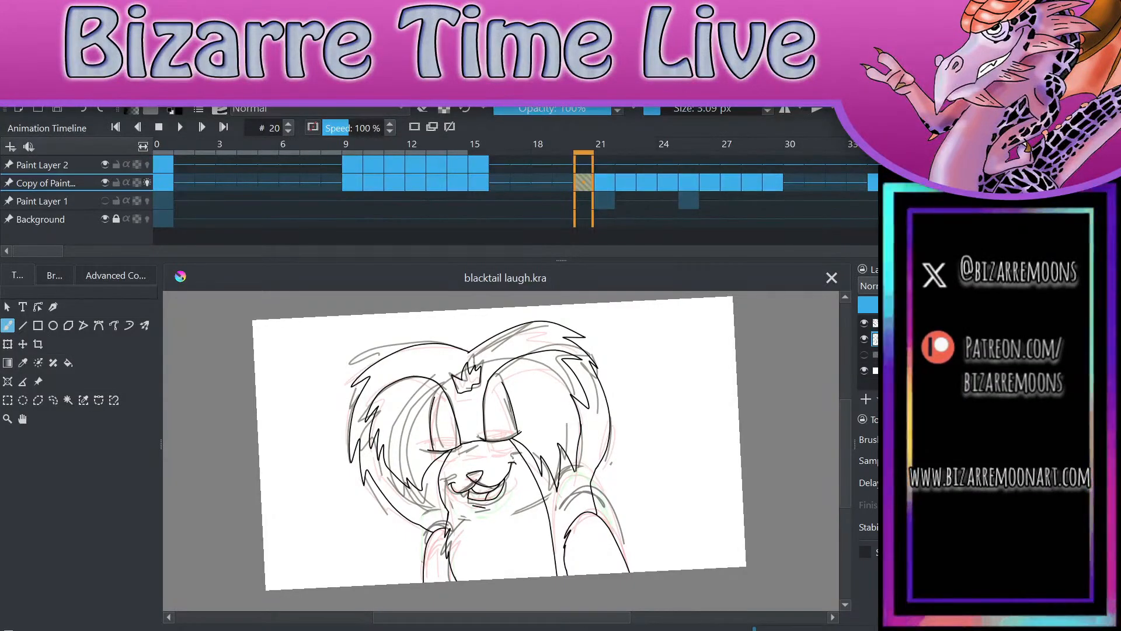
click(186, 507)
scroll(501, 451, up, 3)
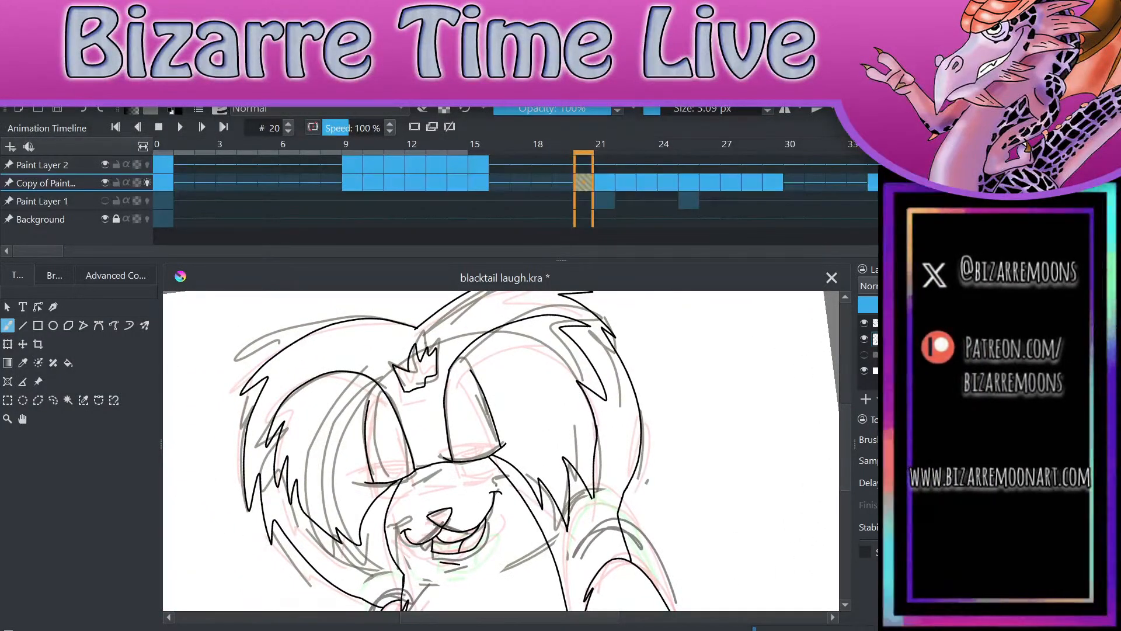
Step: Step back and forth through the rough sketch frames around 19 to 24, comparing the poses with the inked line art
key(Right)
key(Right)
key(Right)
key(Right)
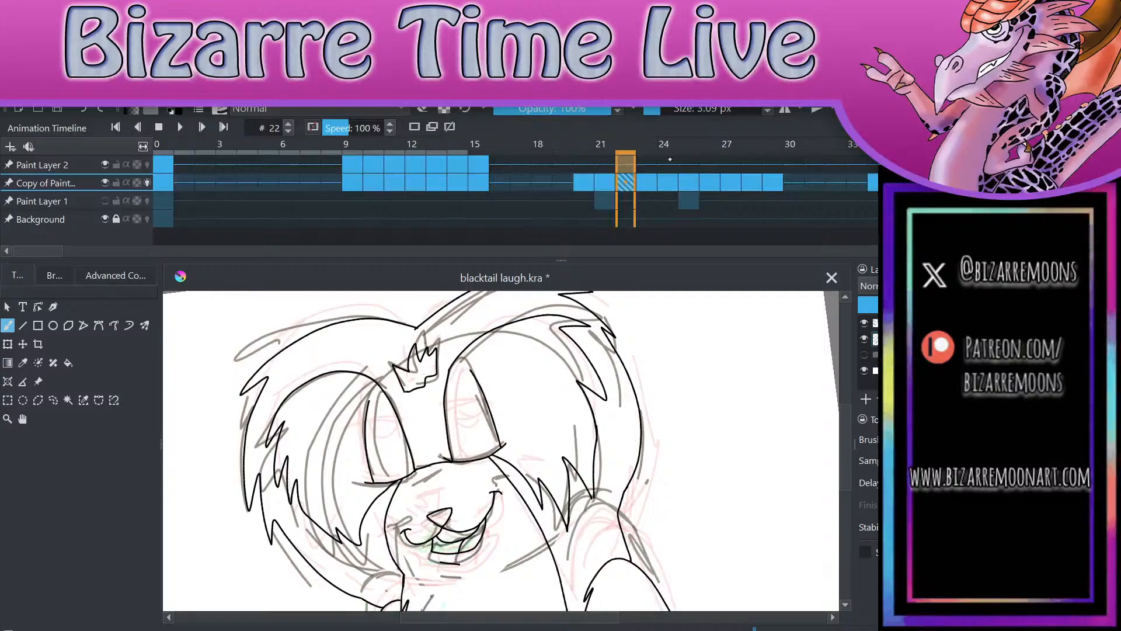
scroll(714, 375, down, 3)
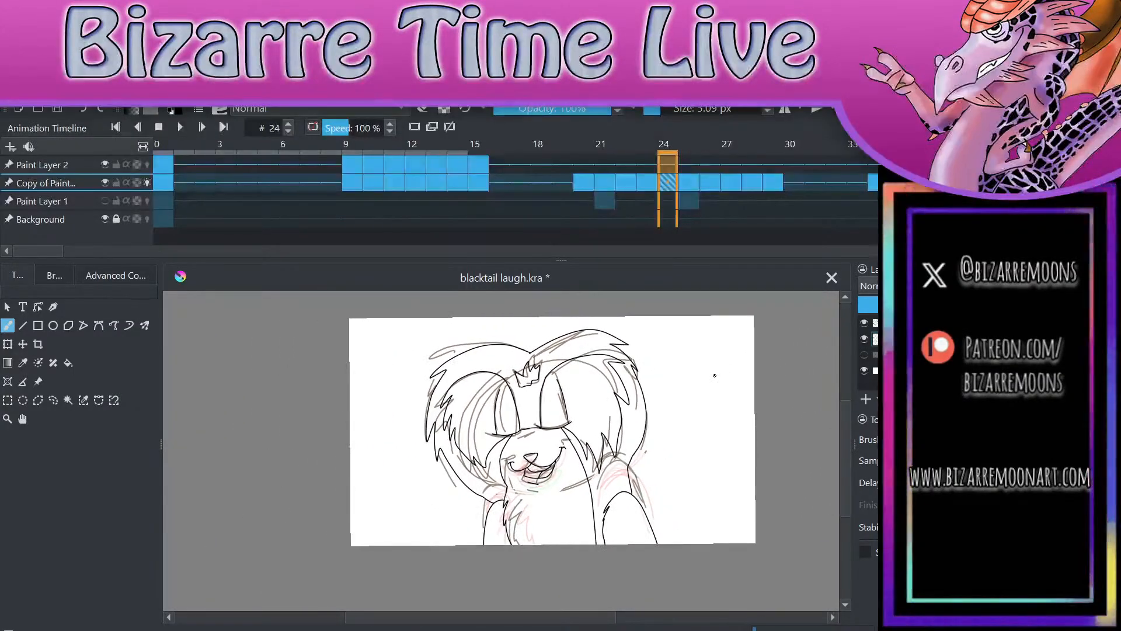
key(Right)
key(Right)
key(Right)
key(Right)
key(Right)
key(Left)
key(Left)
key(Left)
key(Left)
key(Left)
key(Left)
key(Left)
key(Left)
key(Left)
key(Left)
key(Left)
key(Left)
key(Left)
key(Left)
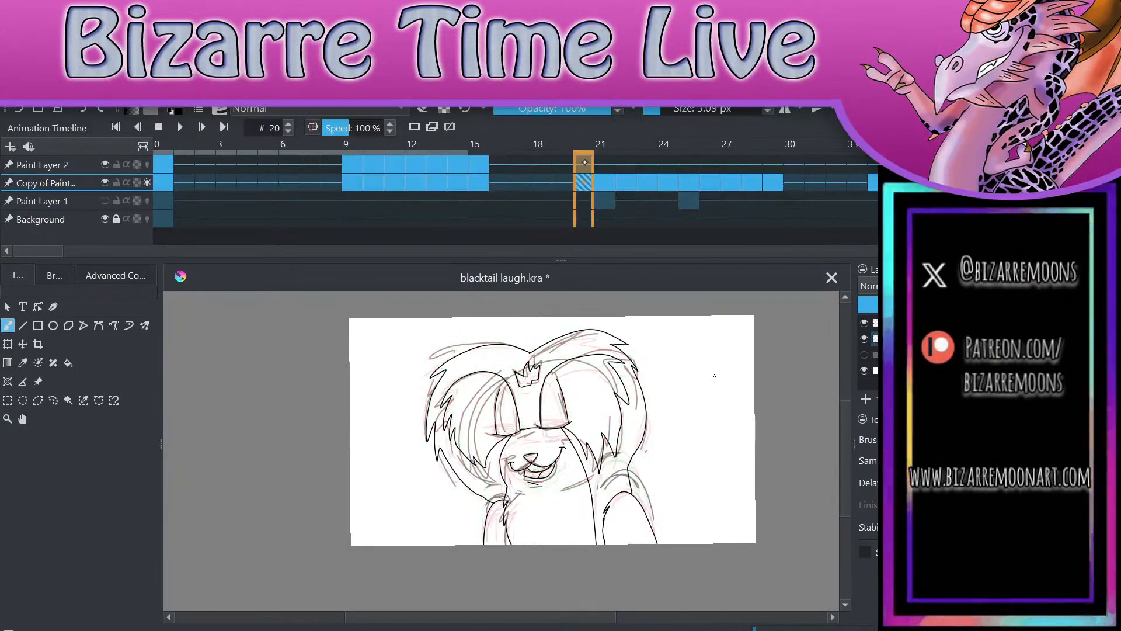
key(Right)
key(Right)
key(Right)
key(Right)
key(Right)
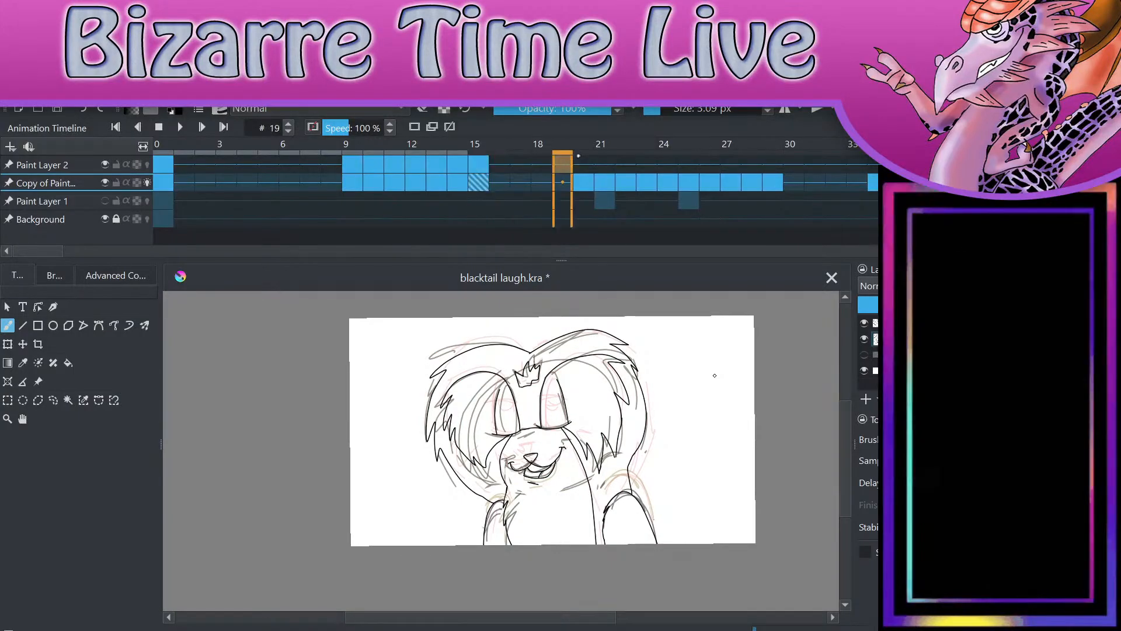
key(Right)
key(Right)
key(Right)
key(Right)
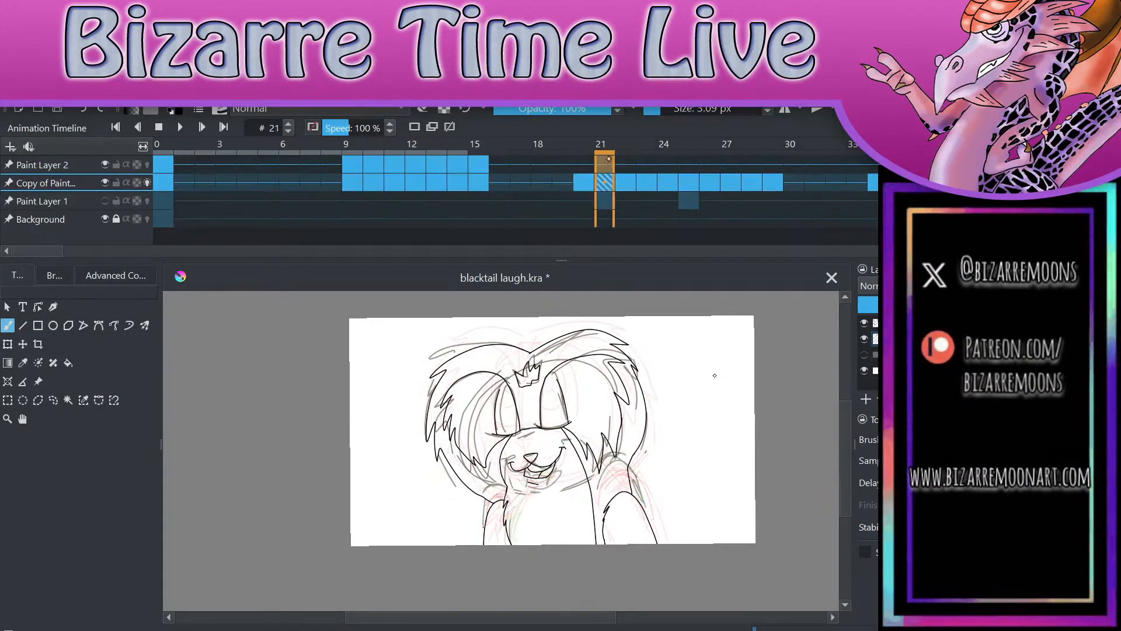
key(Right)
key(Right)
key(Right)
key(Right)
key(Left)
key(Left)
key(Left)
key(Left)
key(Left)
key(Left)
key(Left)
key(Left)
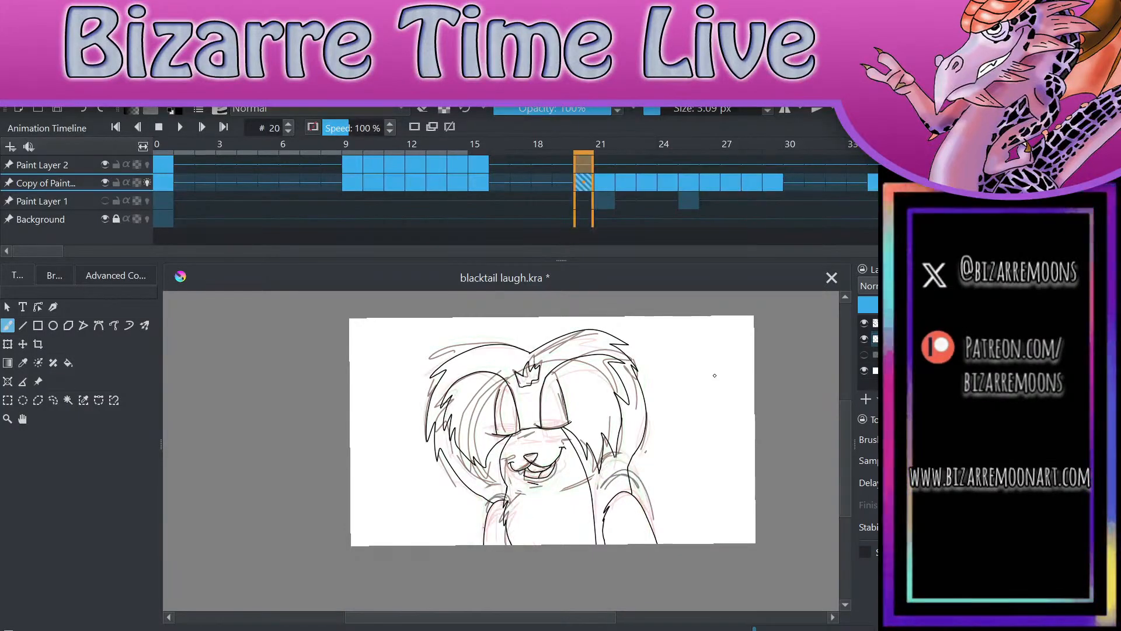
Step: Hide Paint Layer 2 and step through the rough sketches alone between frames 10 and 28 to examine the motion
click(875, 323)
click(864, 323)
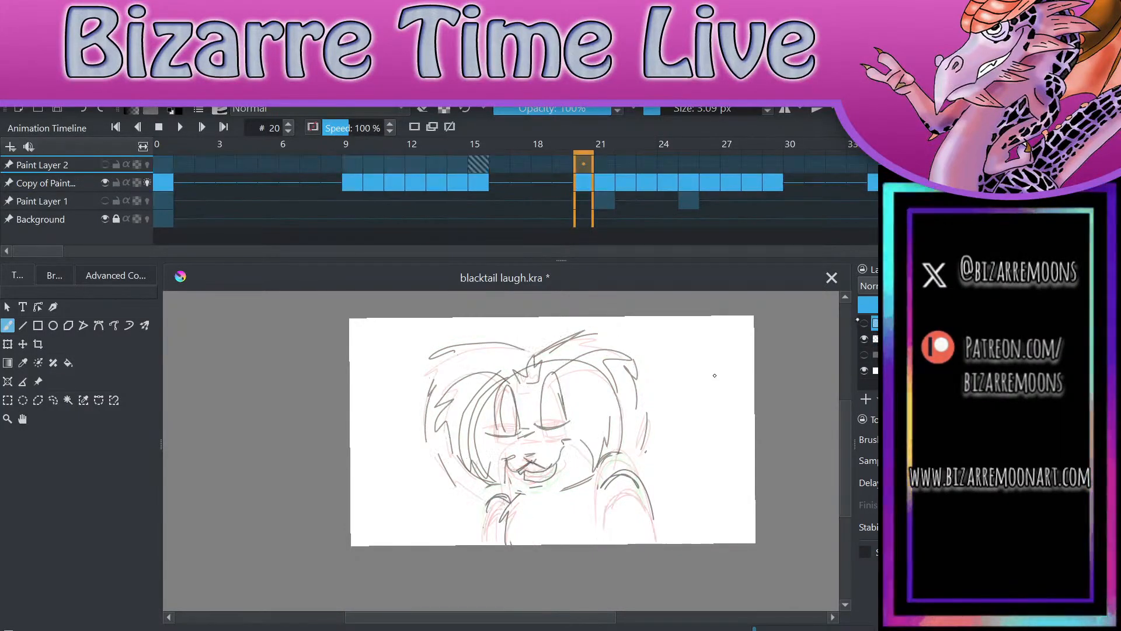
key(Left)
key(Left)
key(Left)
key(Left)
key(Left)
key(Left)
key(Left)
key(Left)
key(Left)
key(Left)
key(Left)
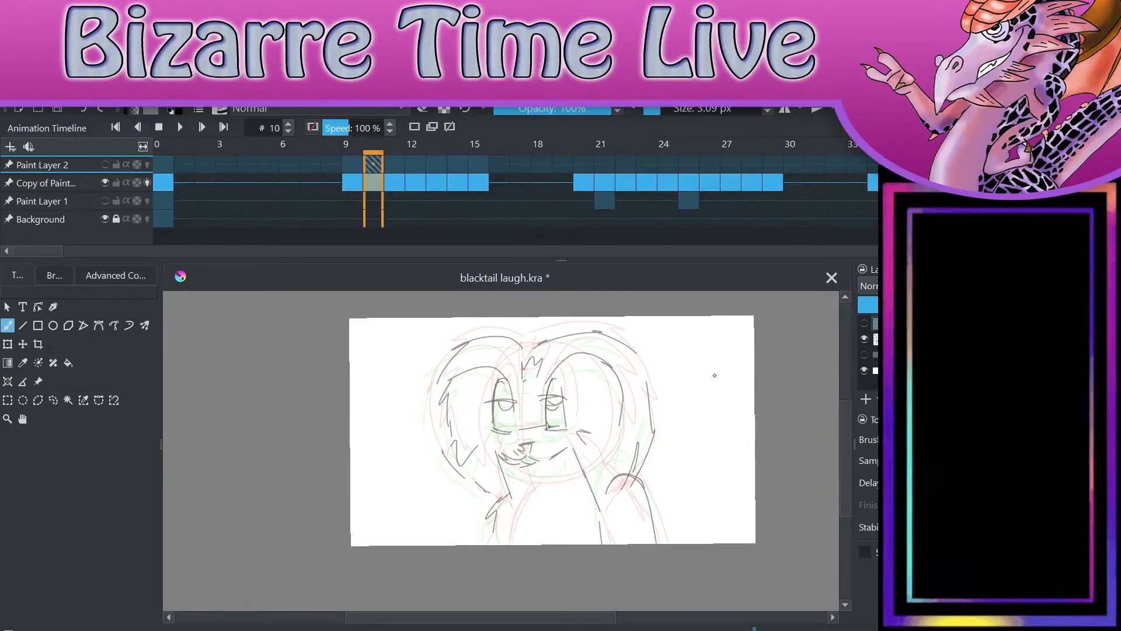
key(Right)
key(Right)
key(Right)
key(Right)
key(Right)
key(Right)
key(Right)
key(Right)
key(Right)
key(Right)
key(Right)
key(Right)
key(Right)
key(Right)
key(Right)
key(Right)
key(Right)
key(Right)
key(Right)
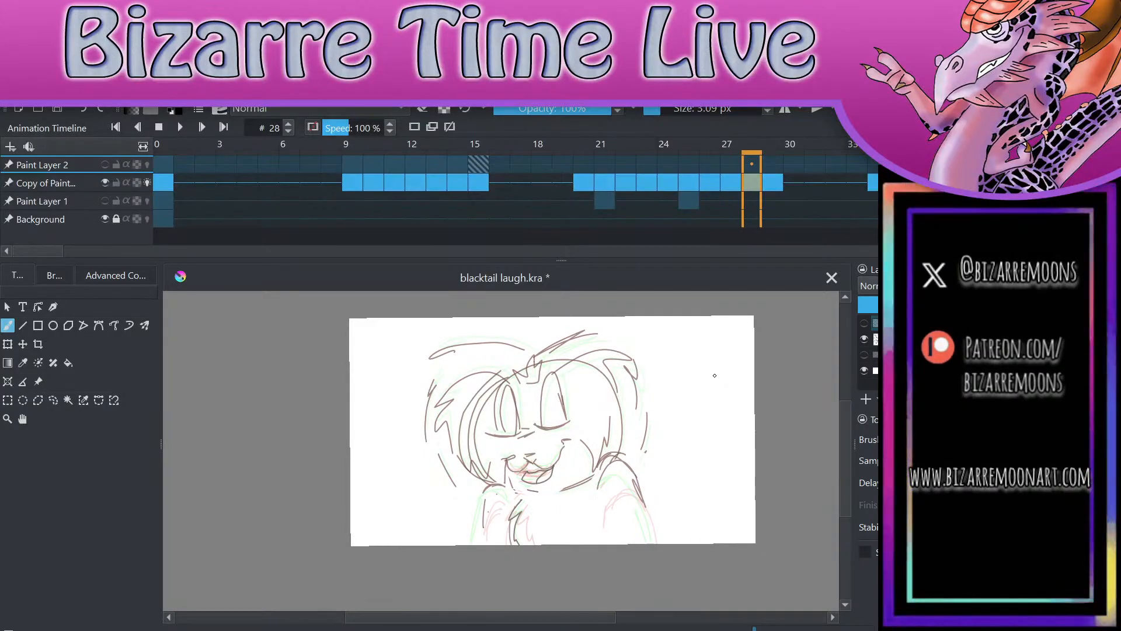
key(Right)
key(Left)
key(Left)
key(Left)
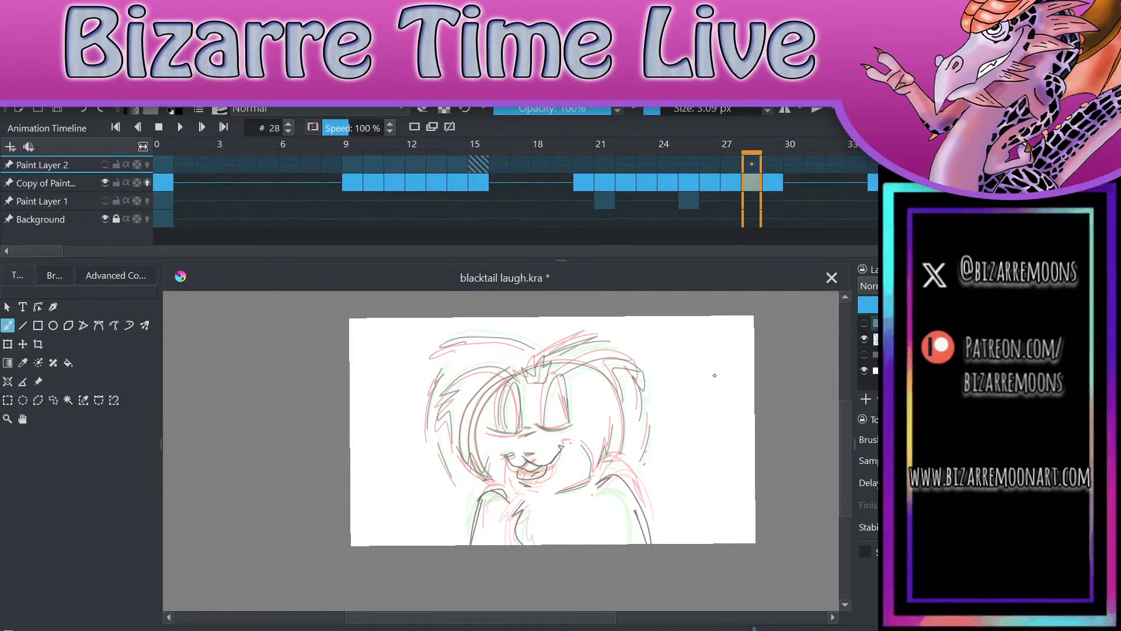
key(Left)
key(Left)
key(Left)
key(Left)
key(Left)
key(Left)
key(Left)
key(Left)
key(Left)
key(Left)
key(Left)
key(Left)
key(Left)
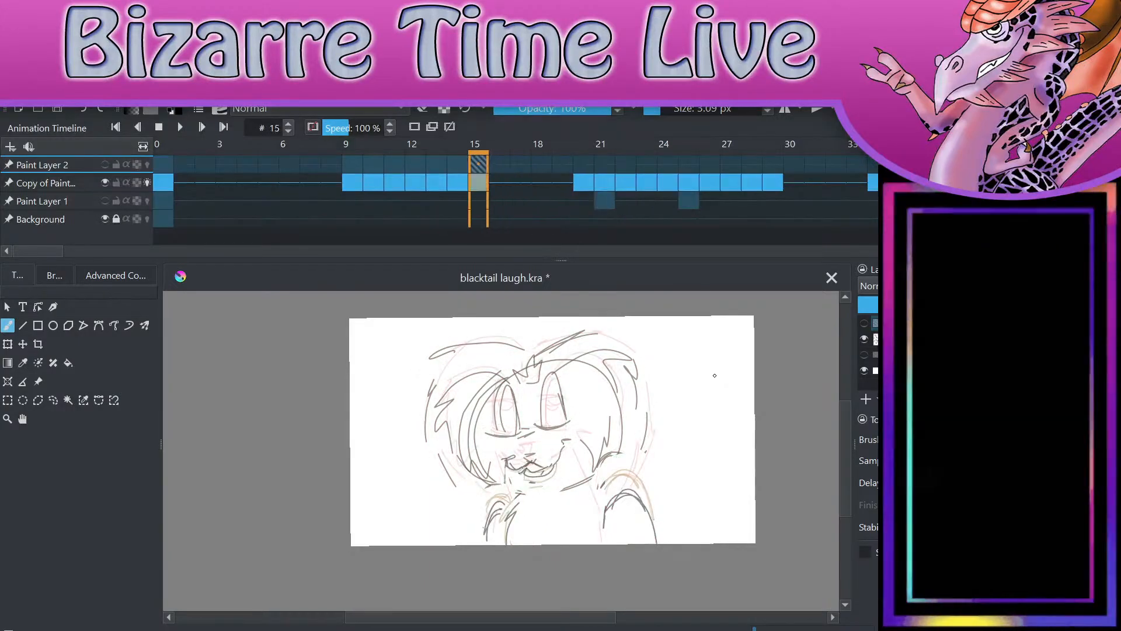
Step: Compare the rough mouth and arm poses of frames 11 to 15 with those of frames 20 to 22
key(Left)
key(Left)
key(Left)
key(Left)
key(Right)
key(Right)
key(Right)
key(Right)
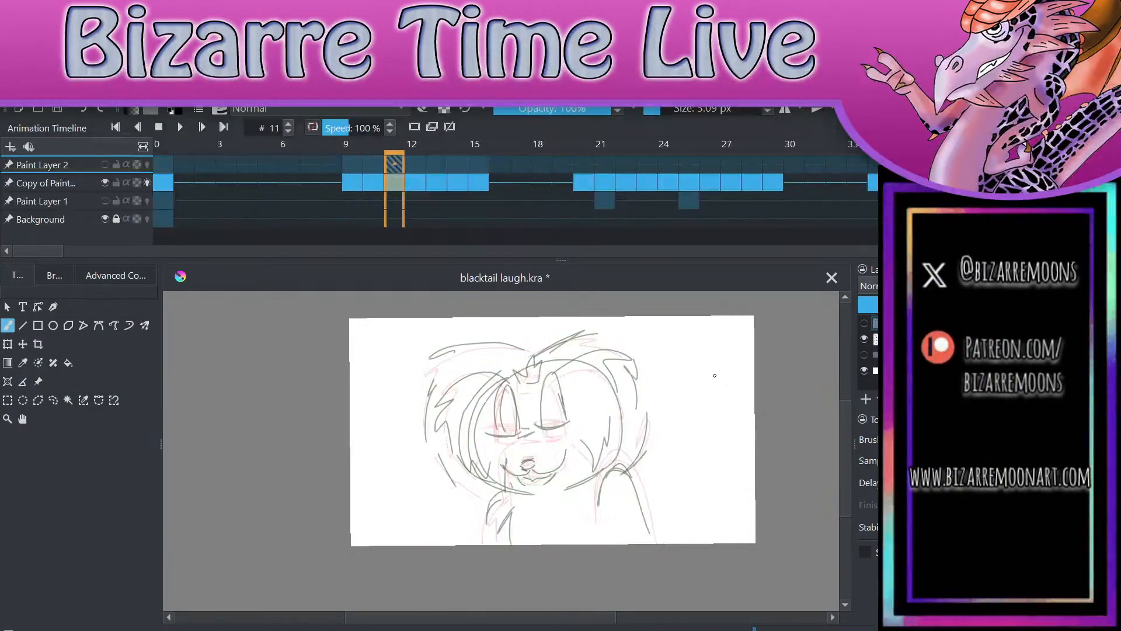
key(Right)
key(Right)
key(Right)
key(Right)
key(Right)
key(Right)
key(Right)
key(Right)
key(Right)
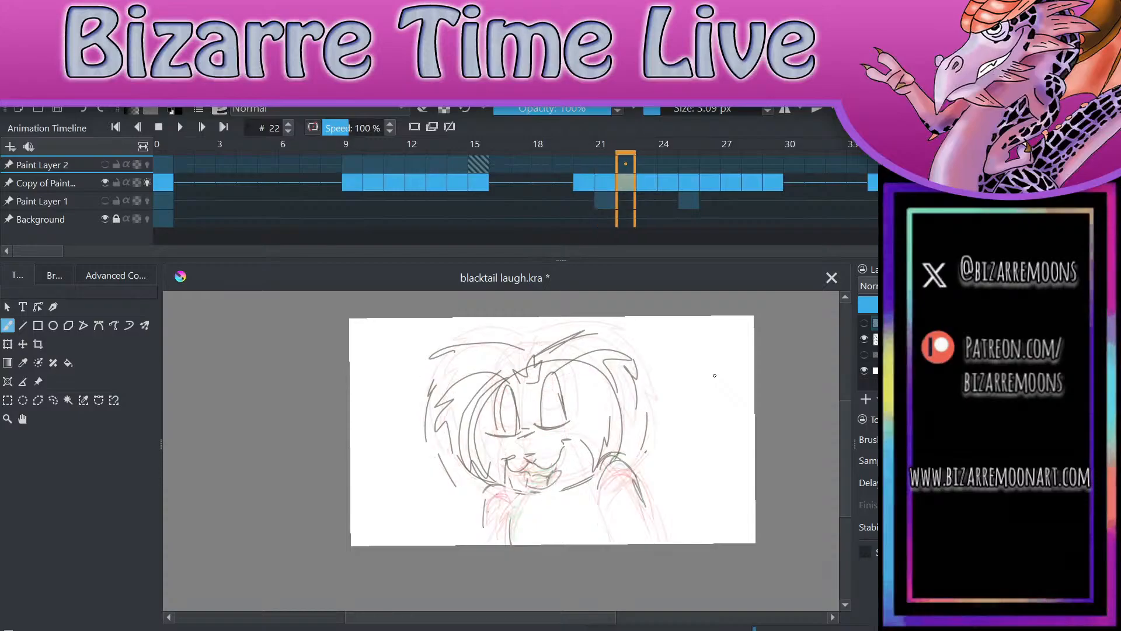
key(Left)
key(Left)
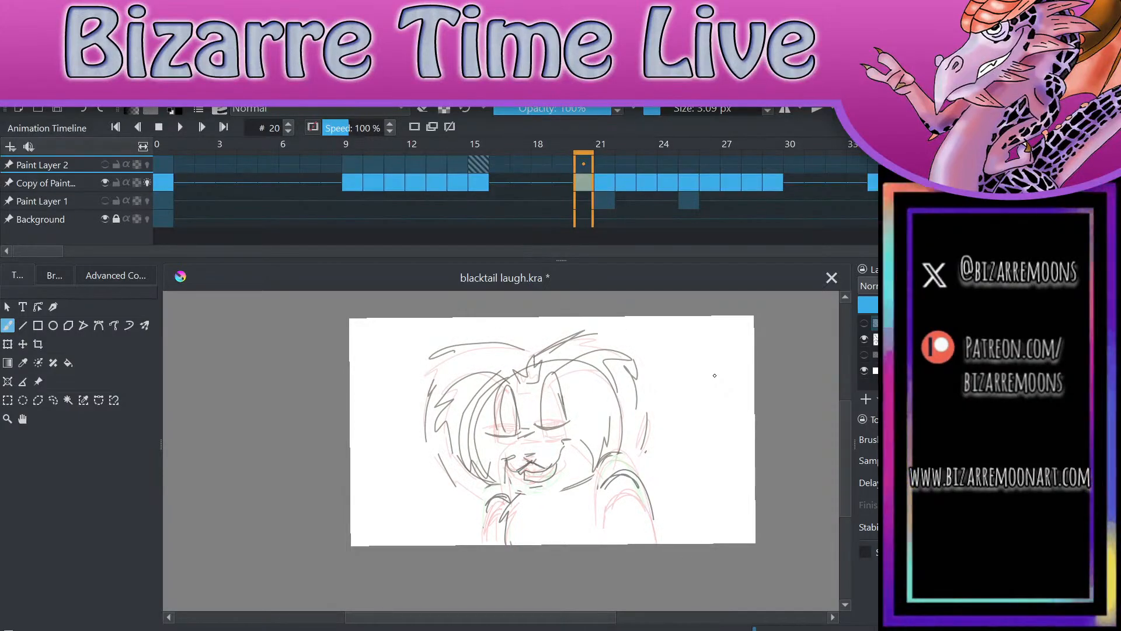
key(Left)
key(Left)
key(Left)
key(Left)
key(Left)
key(Left)
key(Left)
key(Left)
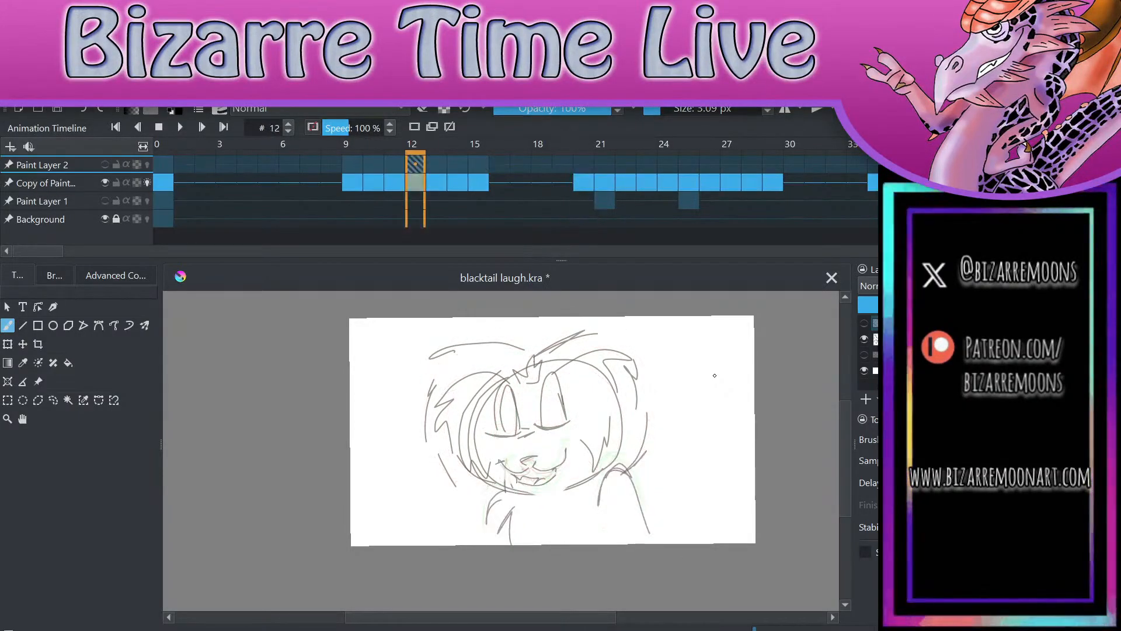
key(Right)
key(Right)
key(Right)
key(Right)
key(Right)
key(Right)
key(Right)
key(Right)
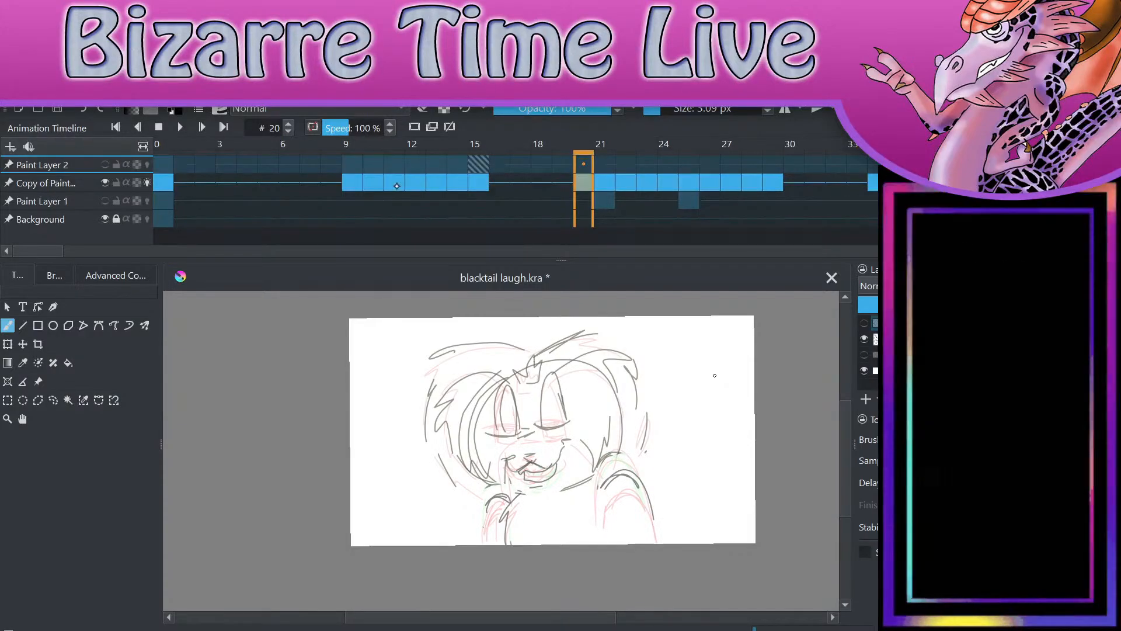
key(Left)
key(Left)
key(Left)
key(Left)
key(Left)
key(Left)
key(Left)
key(Left)
key(Left)
key(Right)
key(Right)
key(Right)
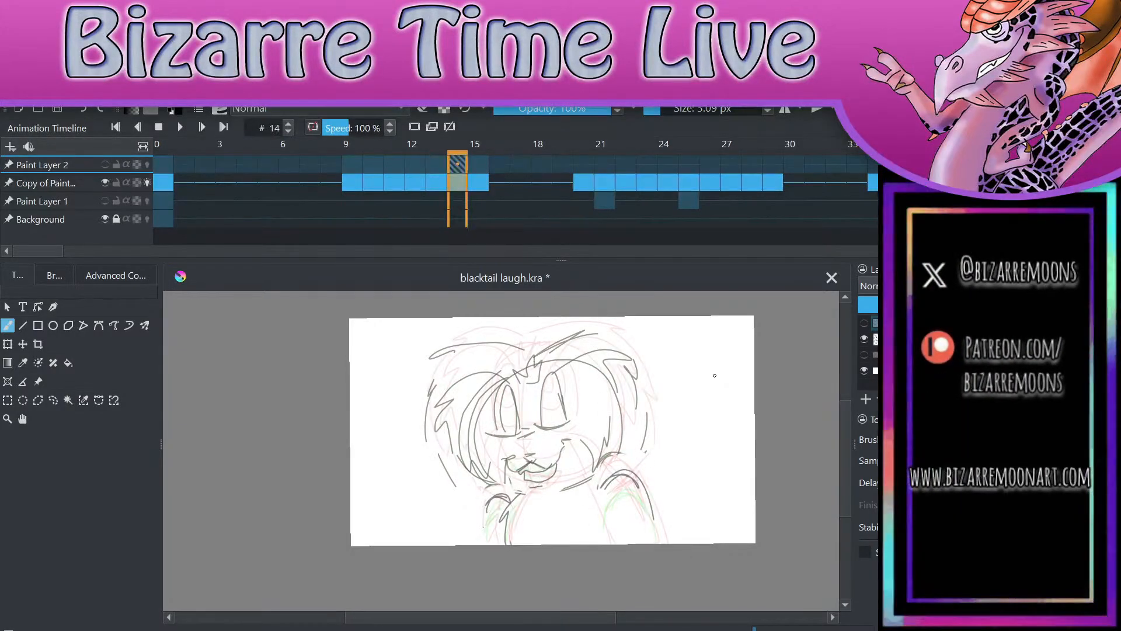
key(Right)
key(Right)
key(Right)
key(Right)
key(Right)
key(Right)
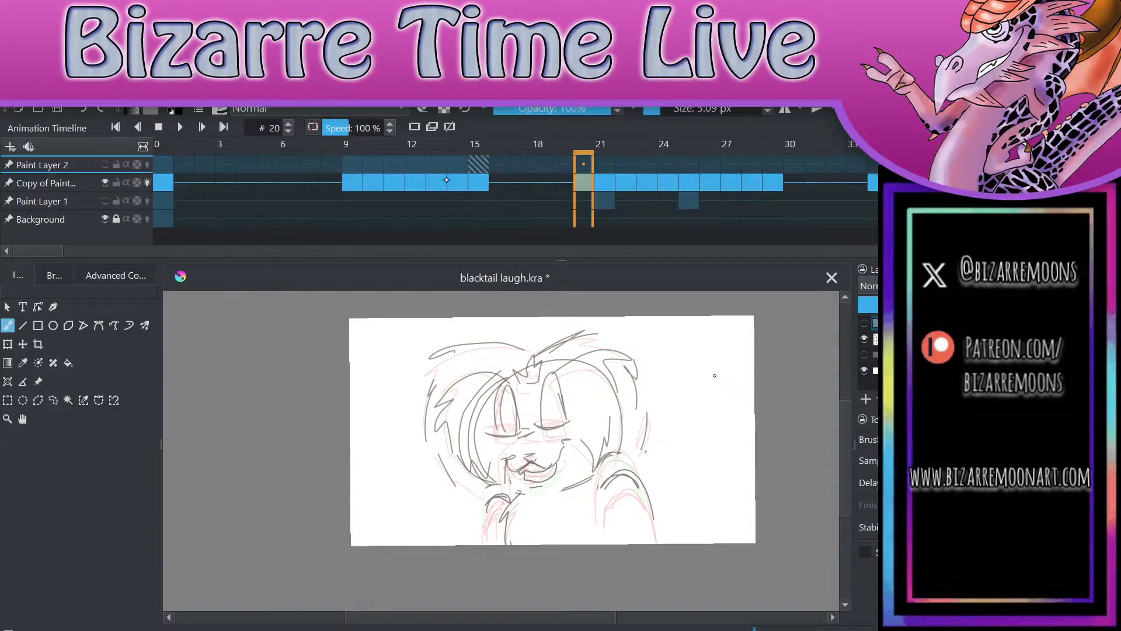
key(Left)
key(Left)
key(Left)
key(Left)
key(Left)
key(Left)
key(Left)
key(Left)
key(Right)
key(Left)
key(Right)
key(Right)
key(Right)
key(Right)
key(Right)
key(Right)
key(Right)
key(Right)
key(Left)
key(Left)
key(Left)
key(Left)
key(Left)
key(Left)
key(Right)
key(Left)
key(Right)
key(Right)
key(Right)
key(Right)
key(Right)
key(Right)
key(Right)
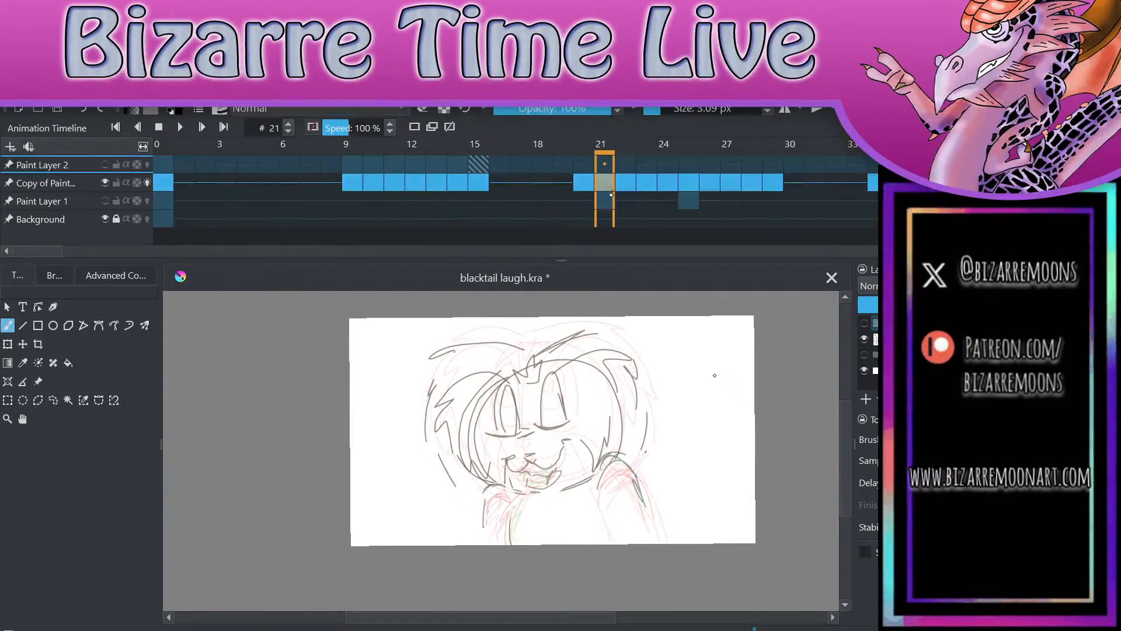
key(Left)
key(Left)
key(Left)
key(Left)
key(Left)
key(Left)
key(Left)
key(Left)
key(Left)
key(Right)
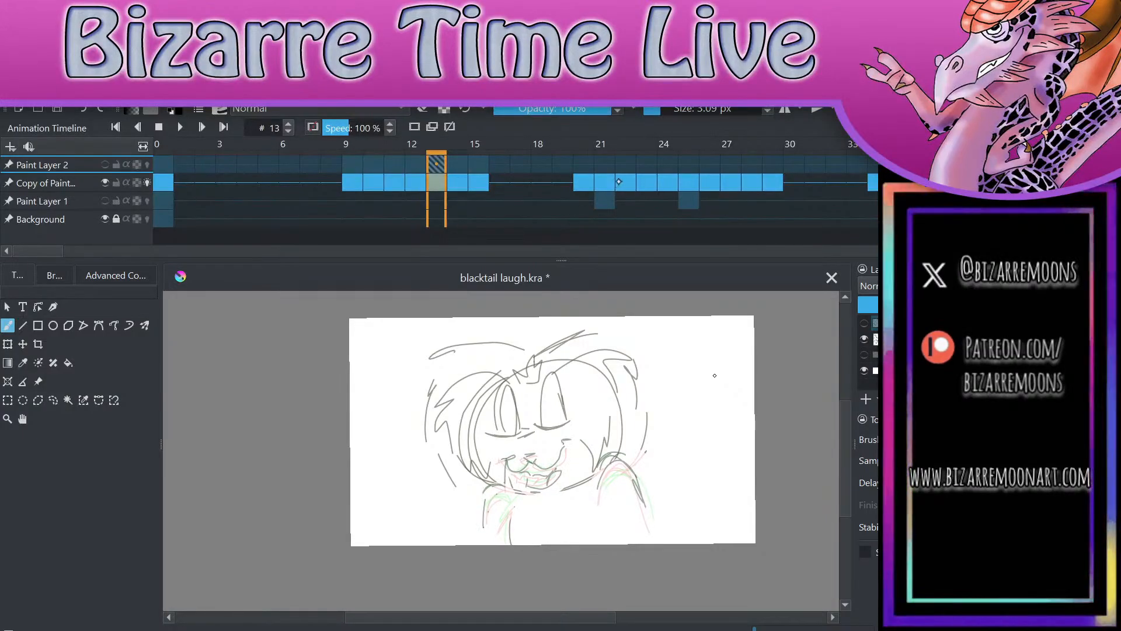
key(Right)
key(Right)
key(Right)
key(Right)
key(Right)
key(Right)
key(Right)
key(Right)
key(Right)
key(Left)
key(Left)
key(Left)
key(Left)
key(Left)
key(Left)
key(Left)
key(Left)
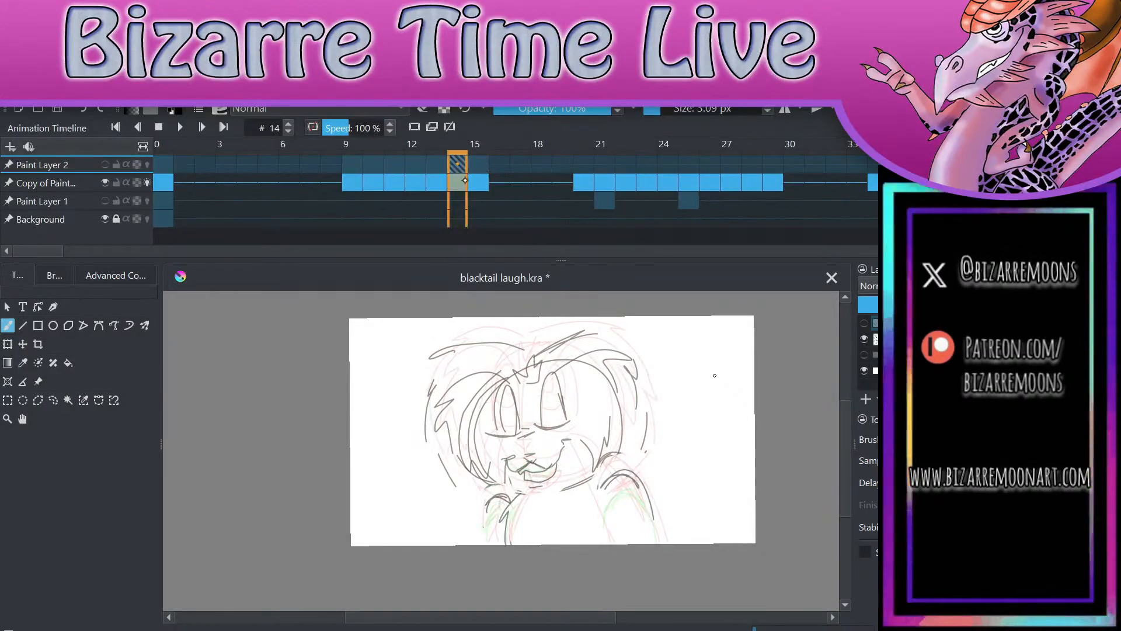
key(Right)
key(Left)
key(Left)
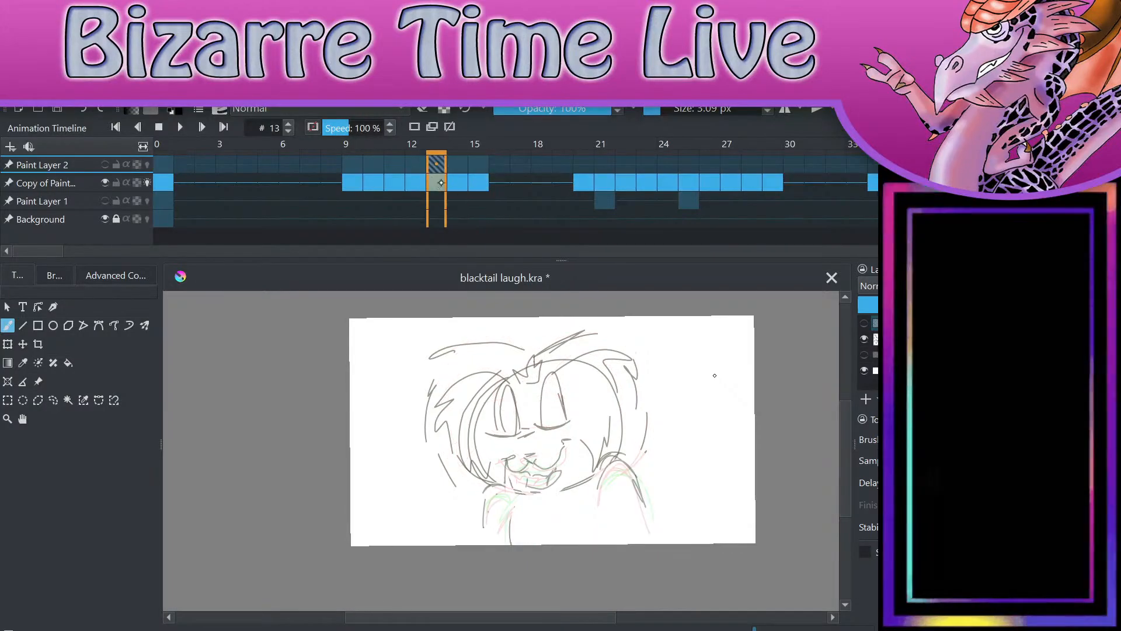
key(Right)
key(Right)
key(Right)
key(Right)
key(Right)
key(Right)
key(Right)
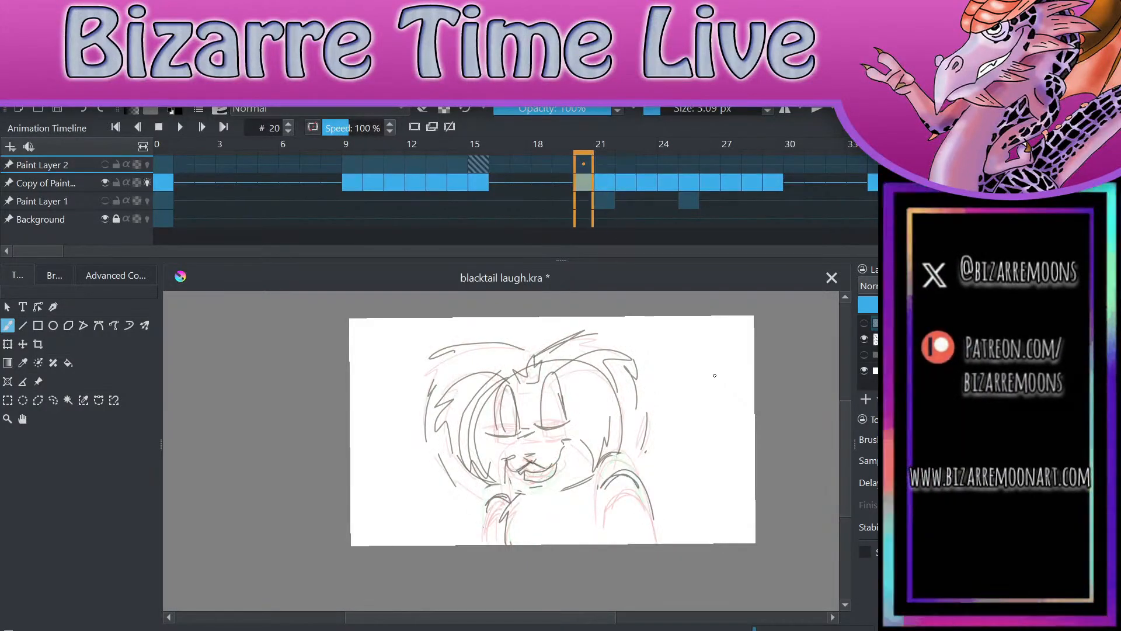
Step: Show Paint Layer 2 again and compare inked frames 13 to 15 with the rough sketch on frame 20
key(h)
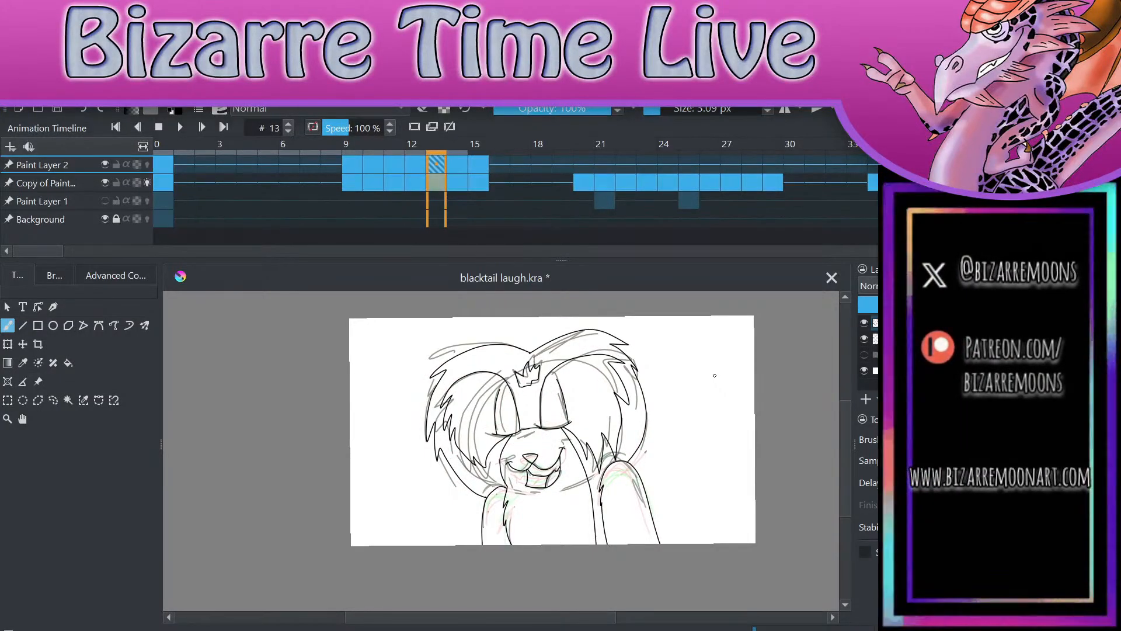
key(Right)
click(582, 164)
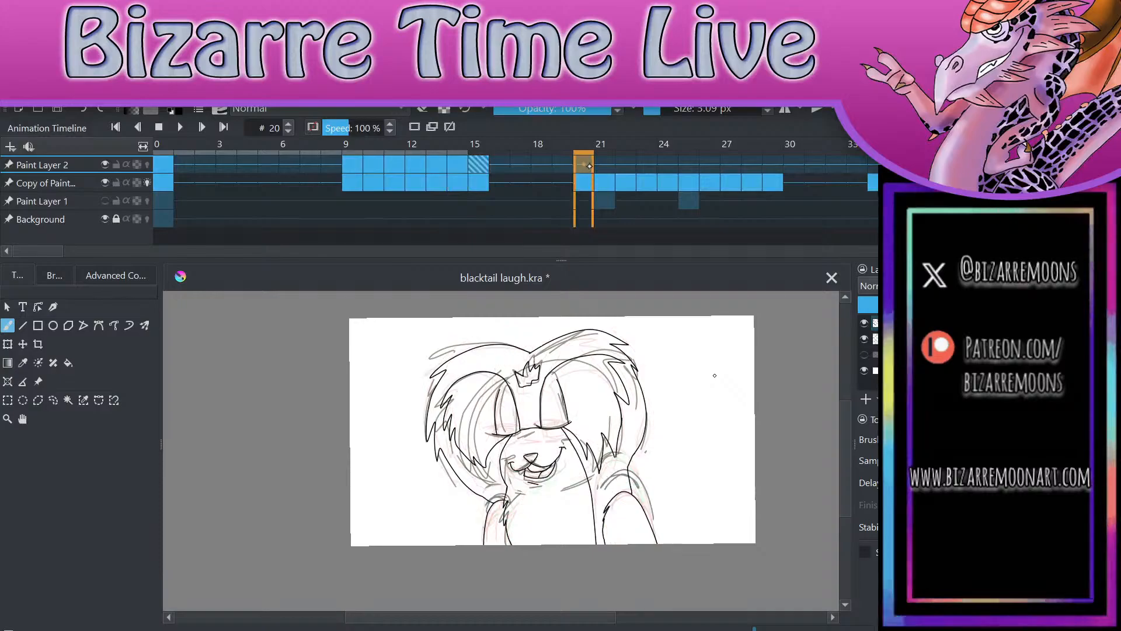
click(481, 164)
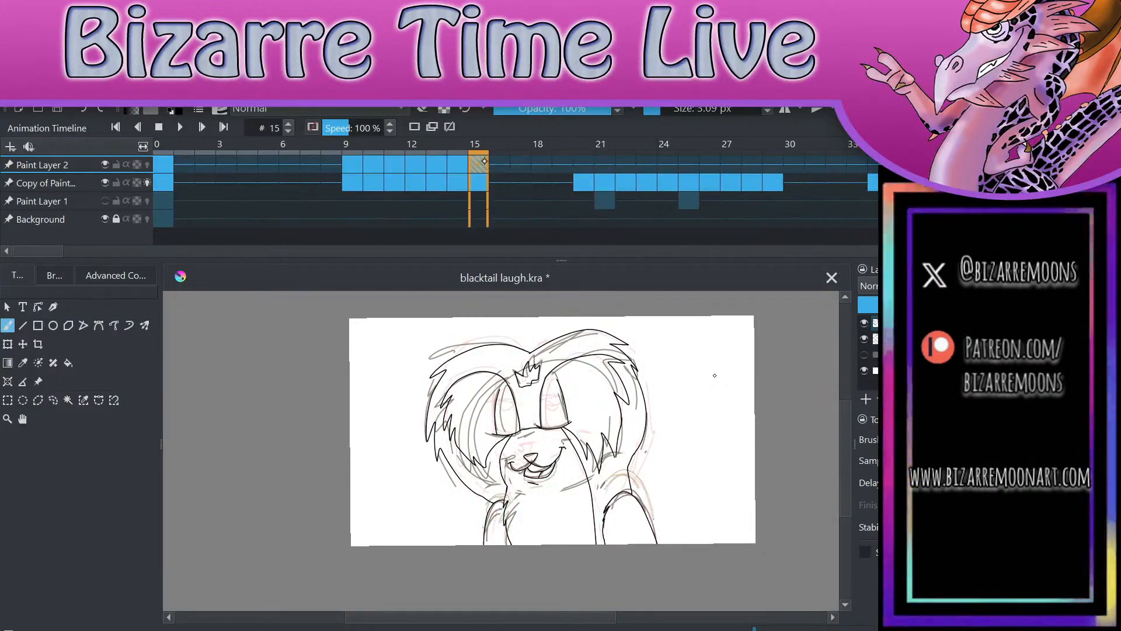
click(458, 164)
click(583, 164)
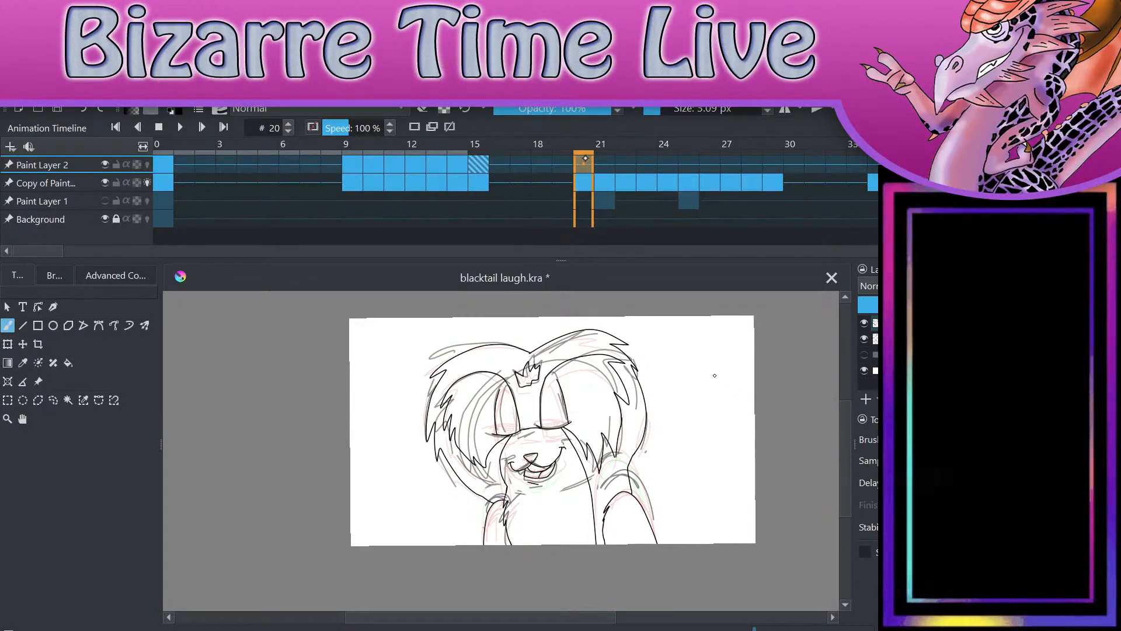
Step: Copy the inked drawing from frame 14 on Paint Layer 2 into frame 20
key(Left)
key(Left)
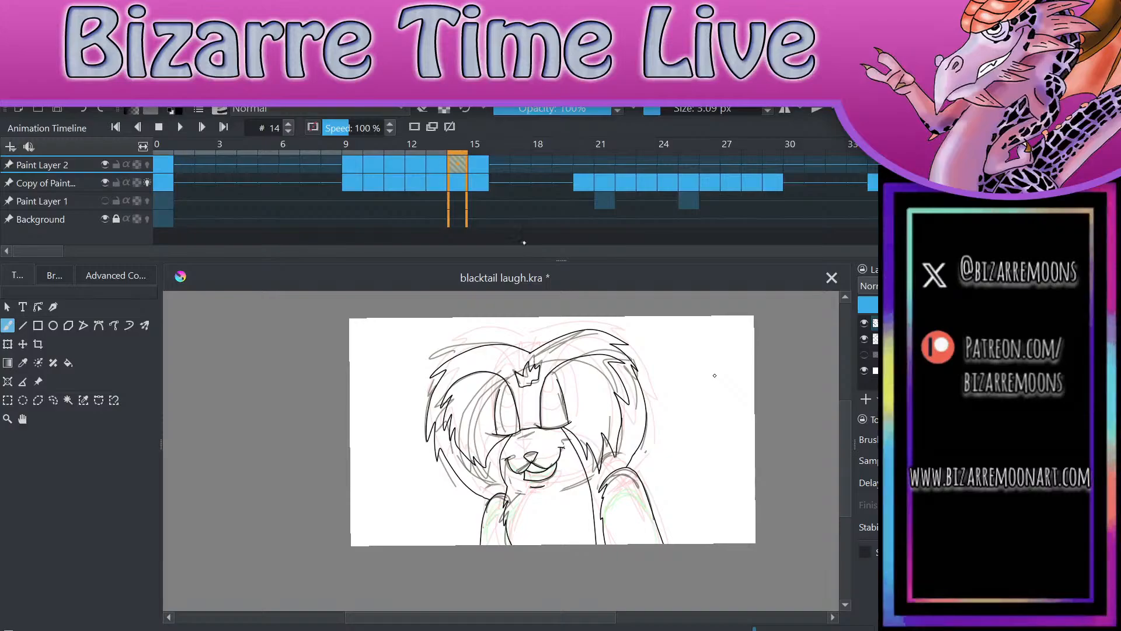
click(583, 163)
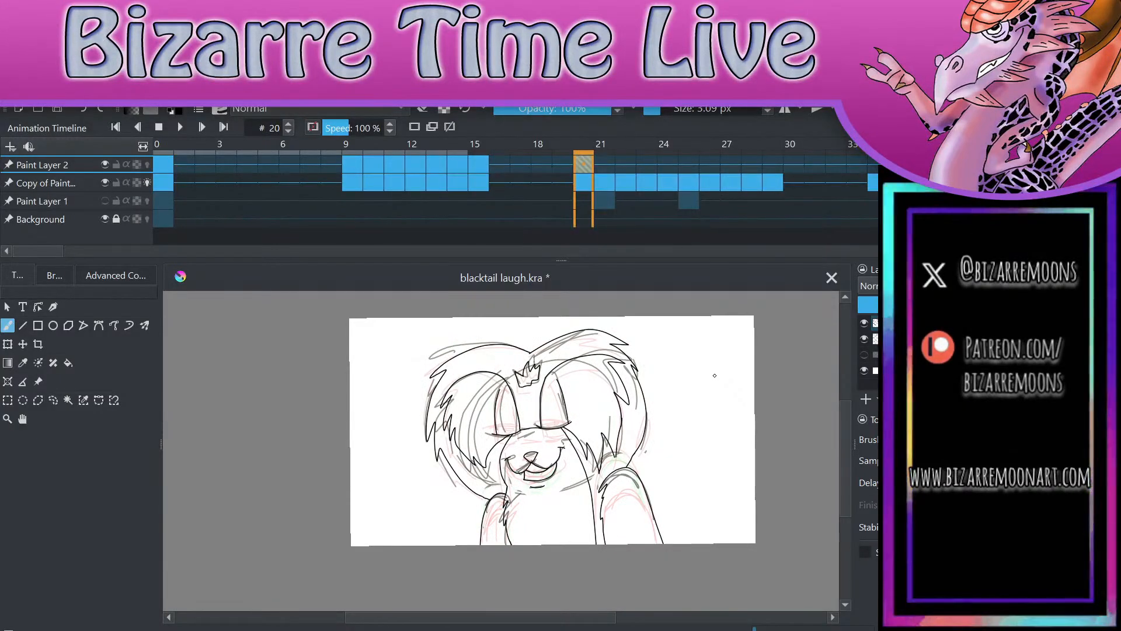
key(period)
Step: Copy the inked drawing from frame 13 on Paint Layer 2 into frame 21 and go to frame 22
click(432, 168)
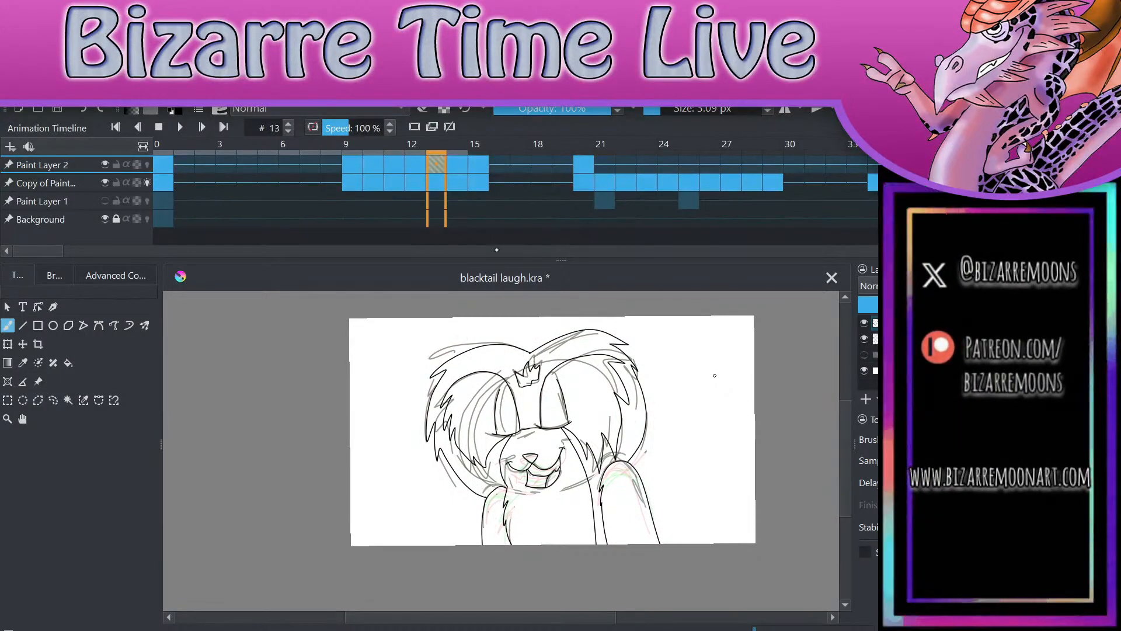
click(605, 166)
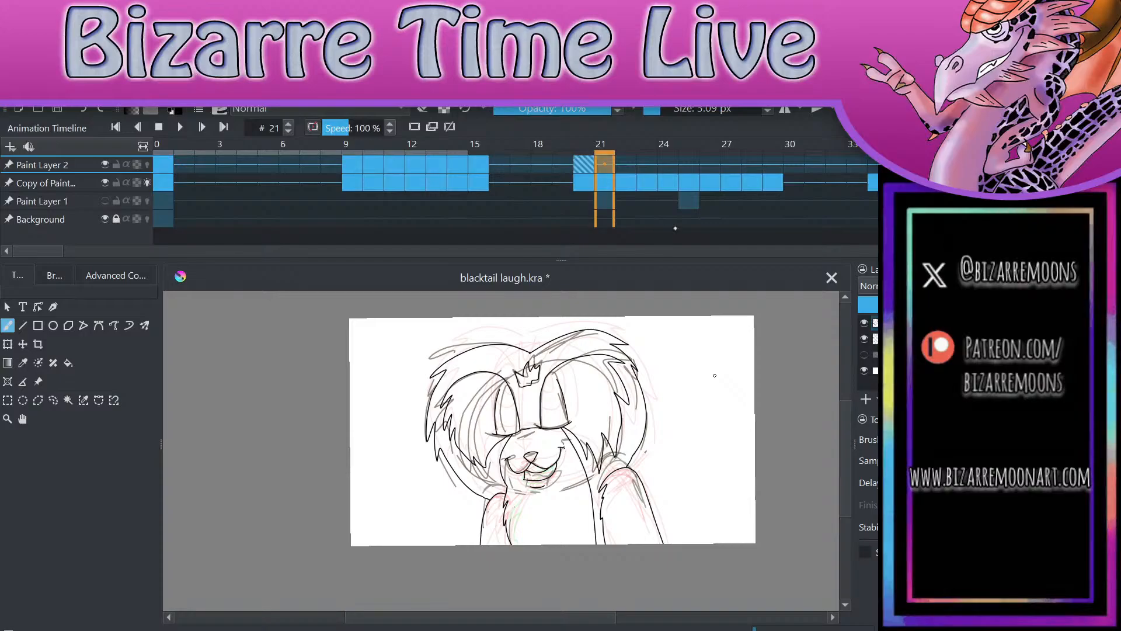
key(period)
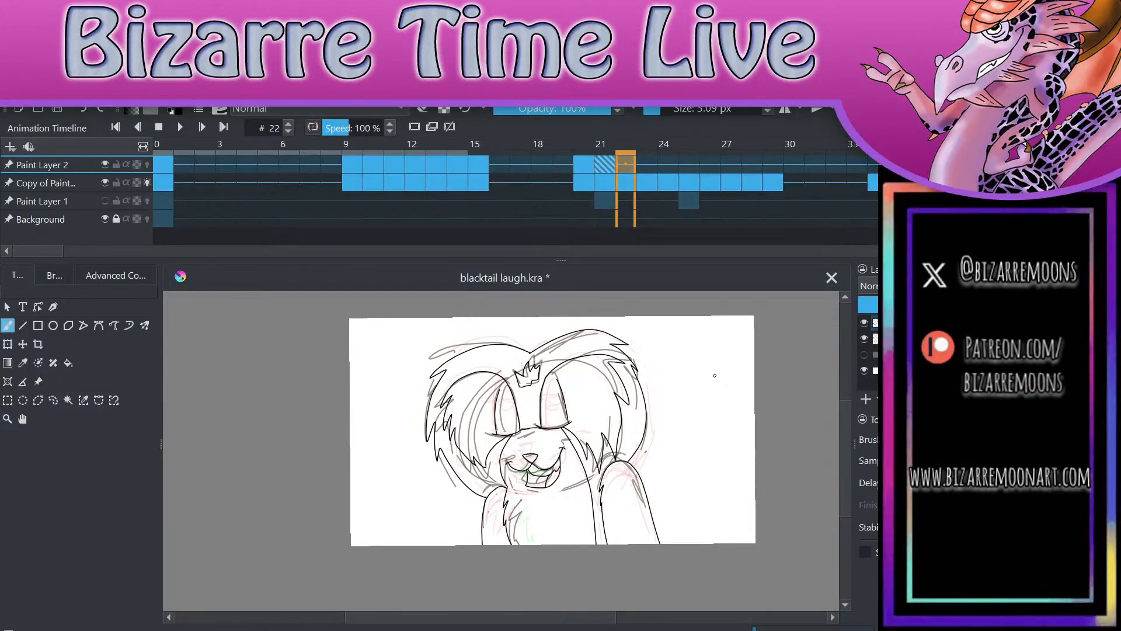
Step: Copy the inked drawing from frame 14 on Paint Layer 2 into frame 22
click(478, 165)
click(458, 166)
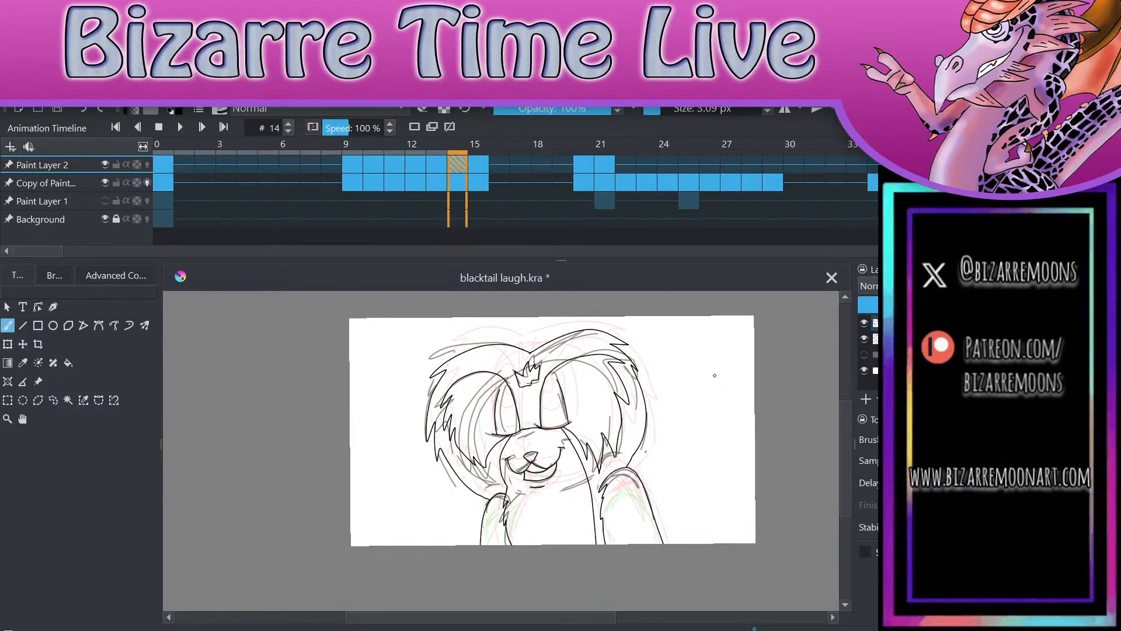
click(626, 166)
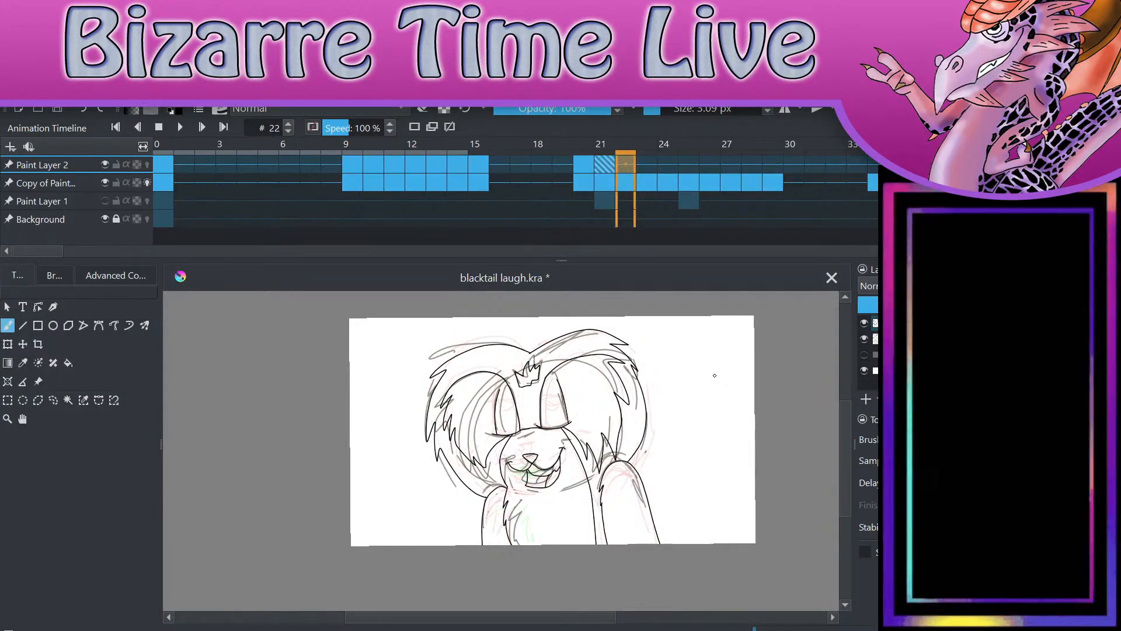
click(458, 166)
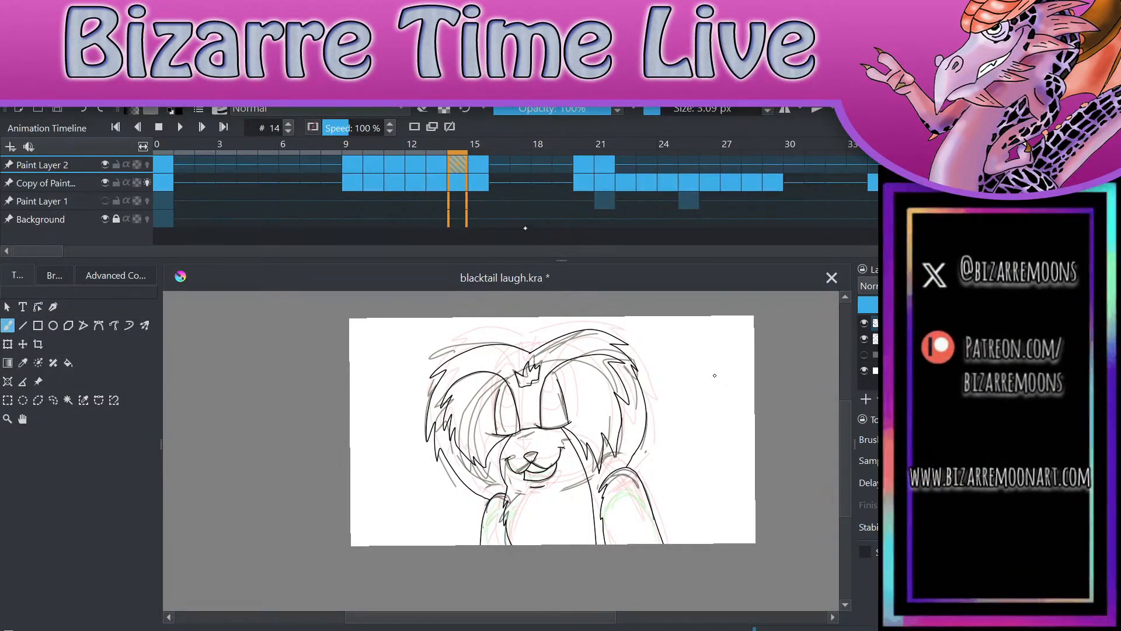
click(625, 165)
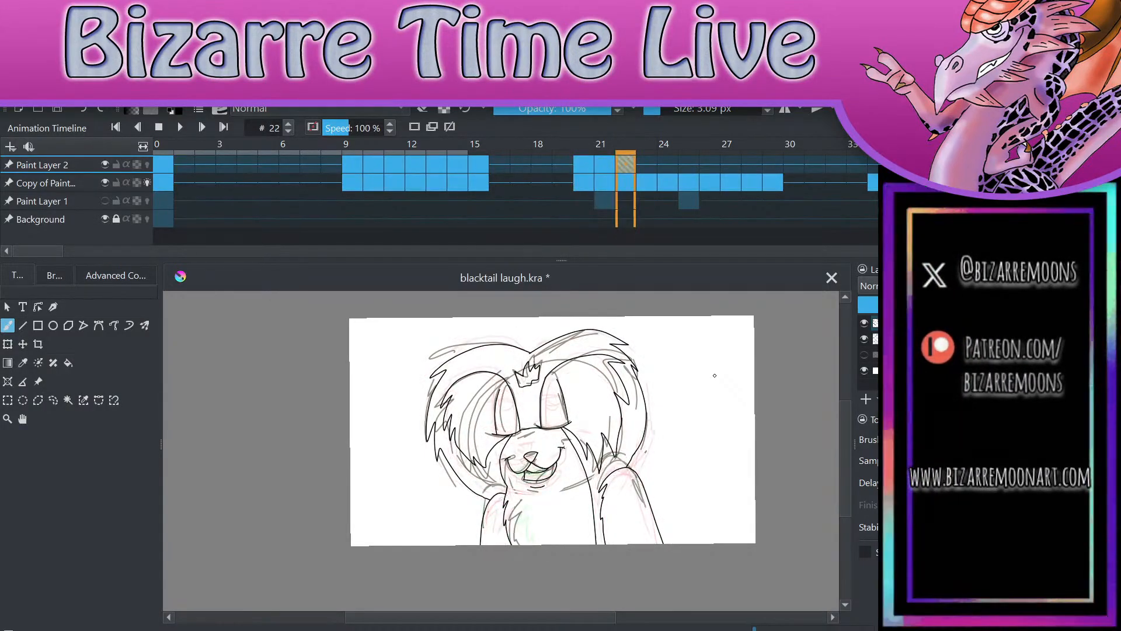
Step: Check inked frames 12 to 15 and replace the drawing on frame 22 of Paint Layer 2 with a copy of frame 15
click(416, 174)
click(432, 173)
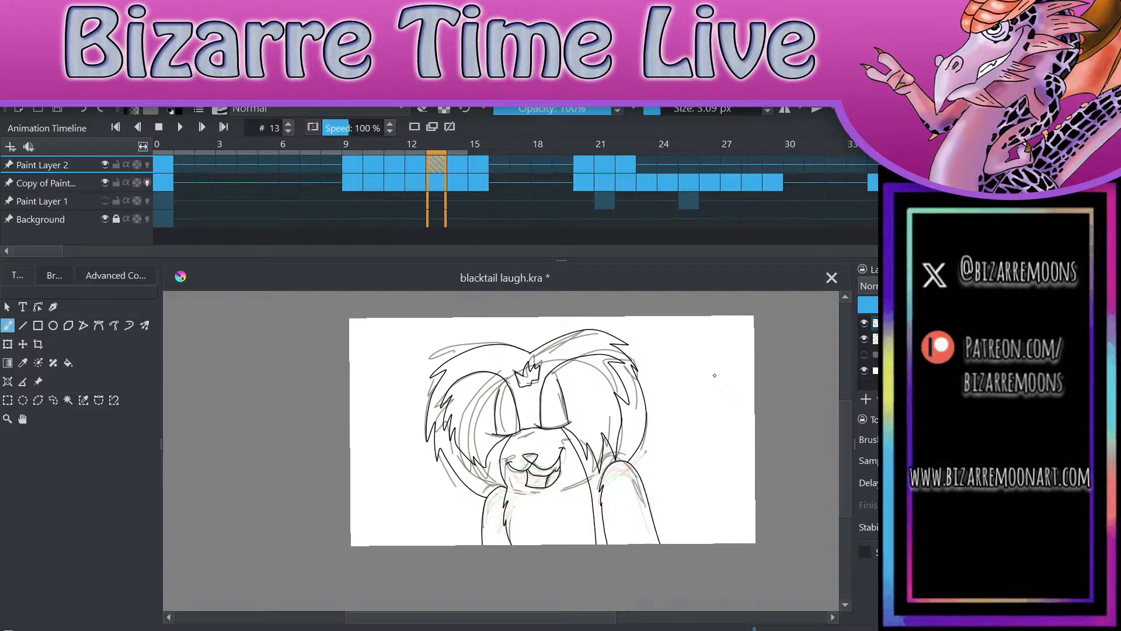
key(period)
key(period)
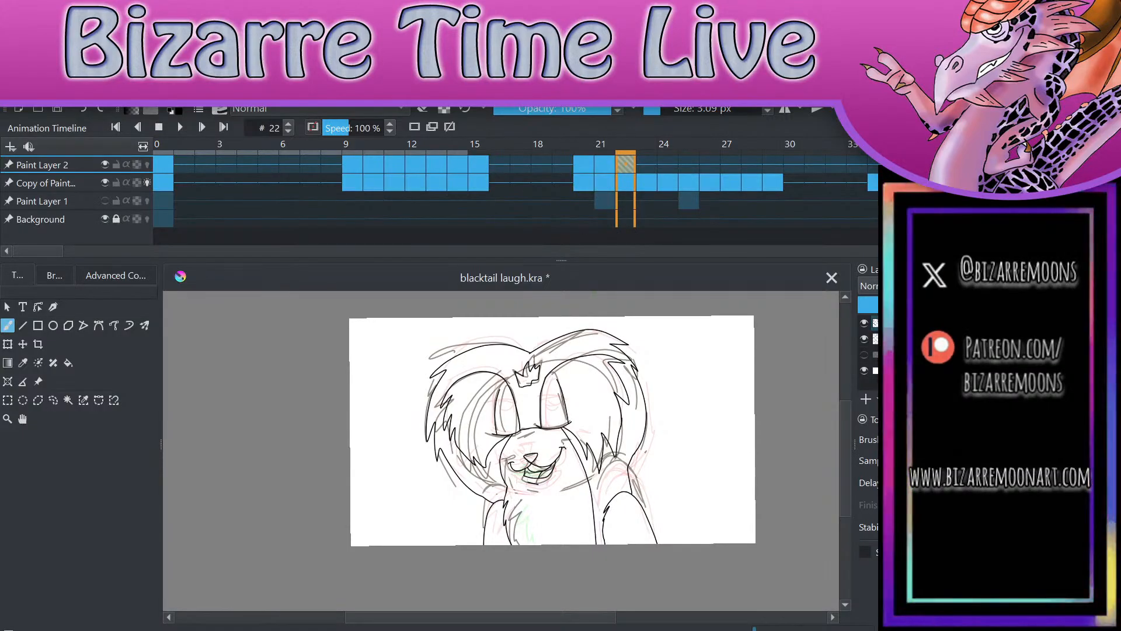
Step: Hide Paint Layer 2, compare the rough mouth and arm poses of frames 12 to 15 with frame 22, and show the layer again
click(864, 323)
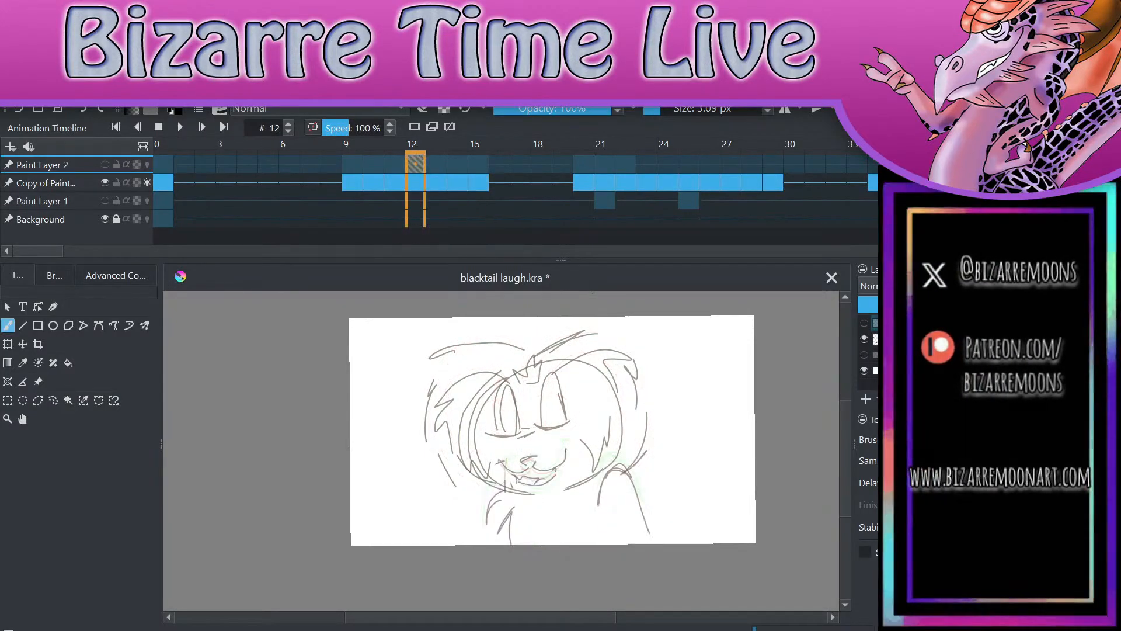
click(401, 164)
drag(396, 145, 487, 144)
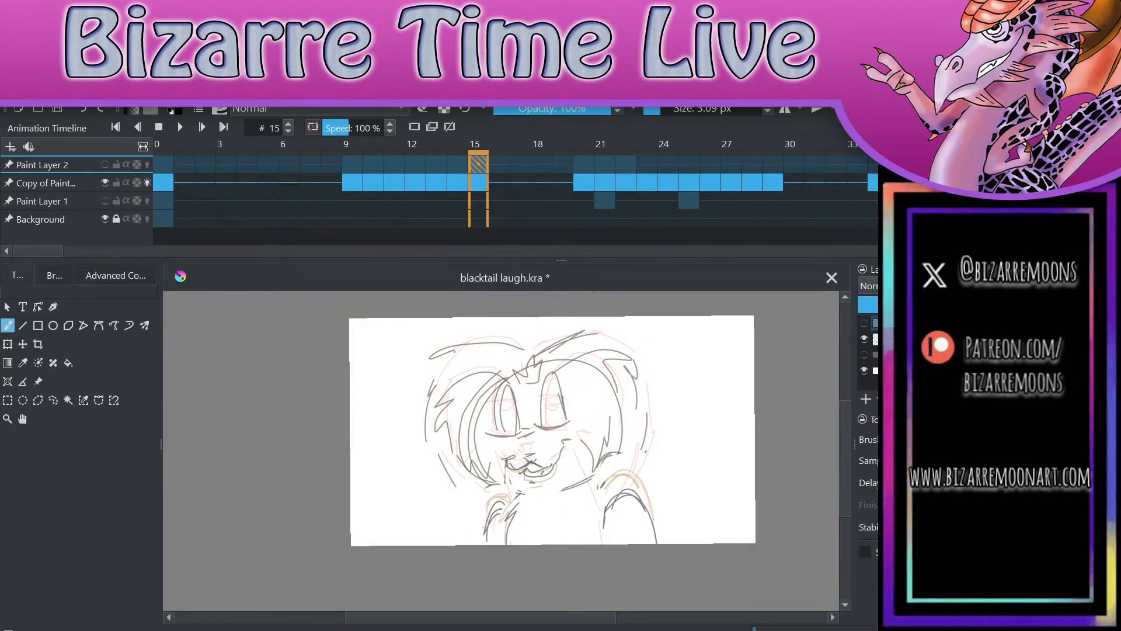
click(625, 165)
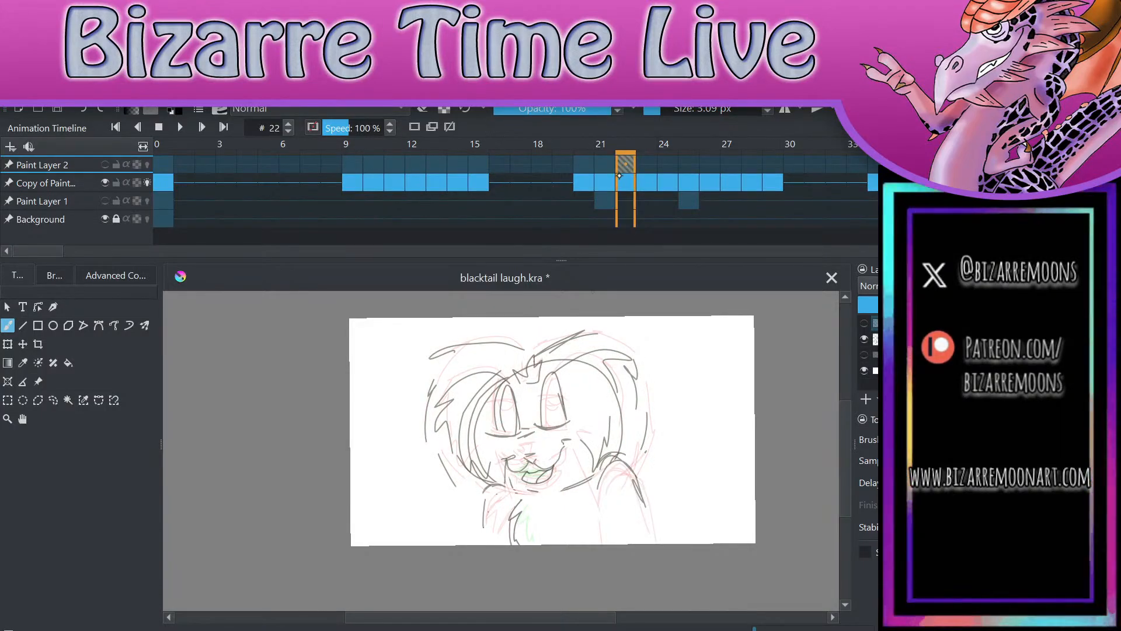
click(451, 168)
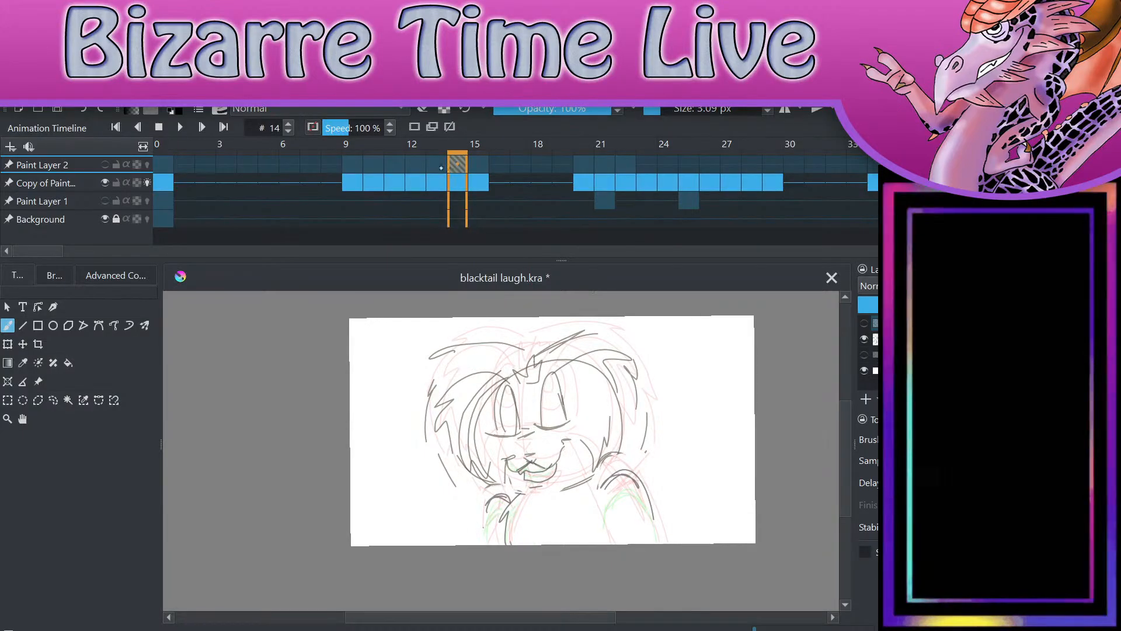
click(441, 167)
click(622, 164)
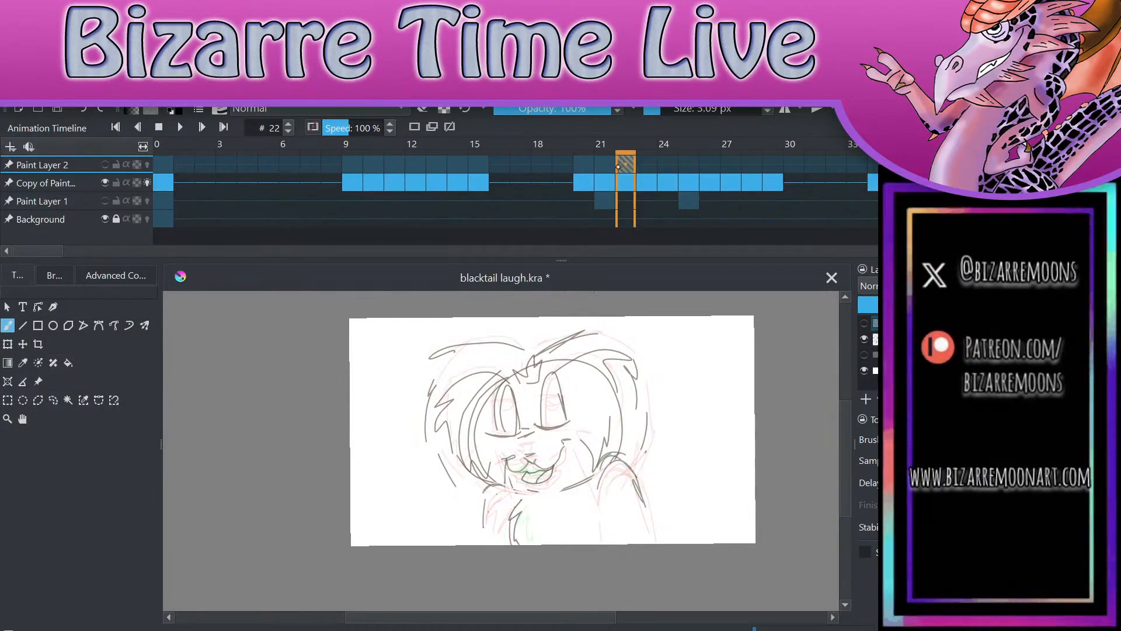
click(478, 165)
click(455, 169)
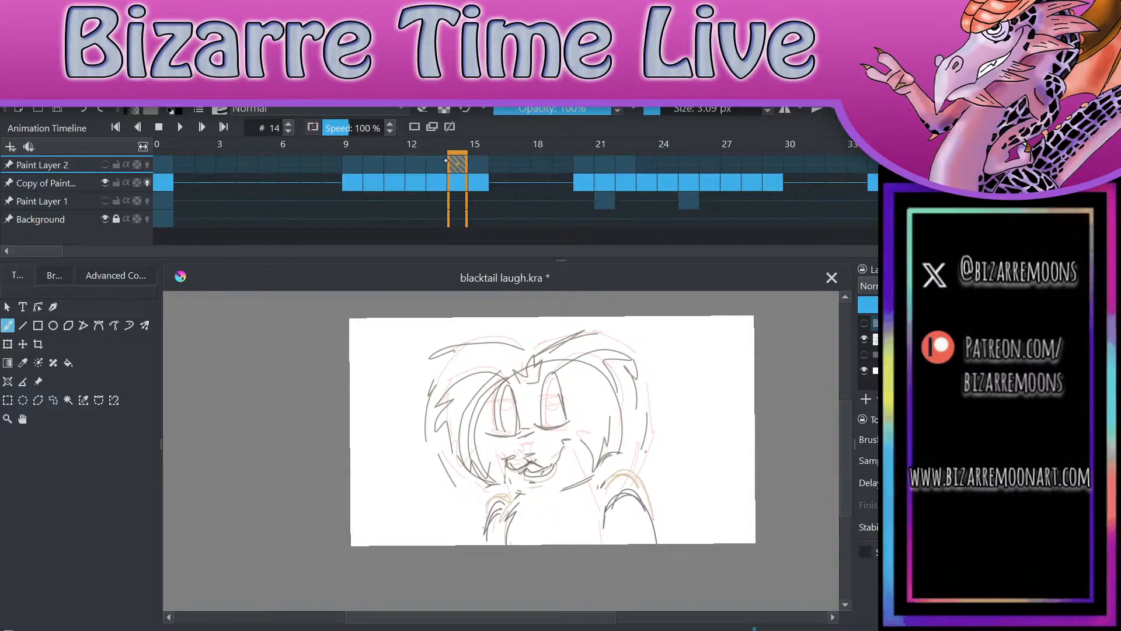
click(415, 167)
click(605, 165)
click(626, 166)
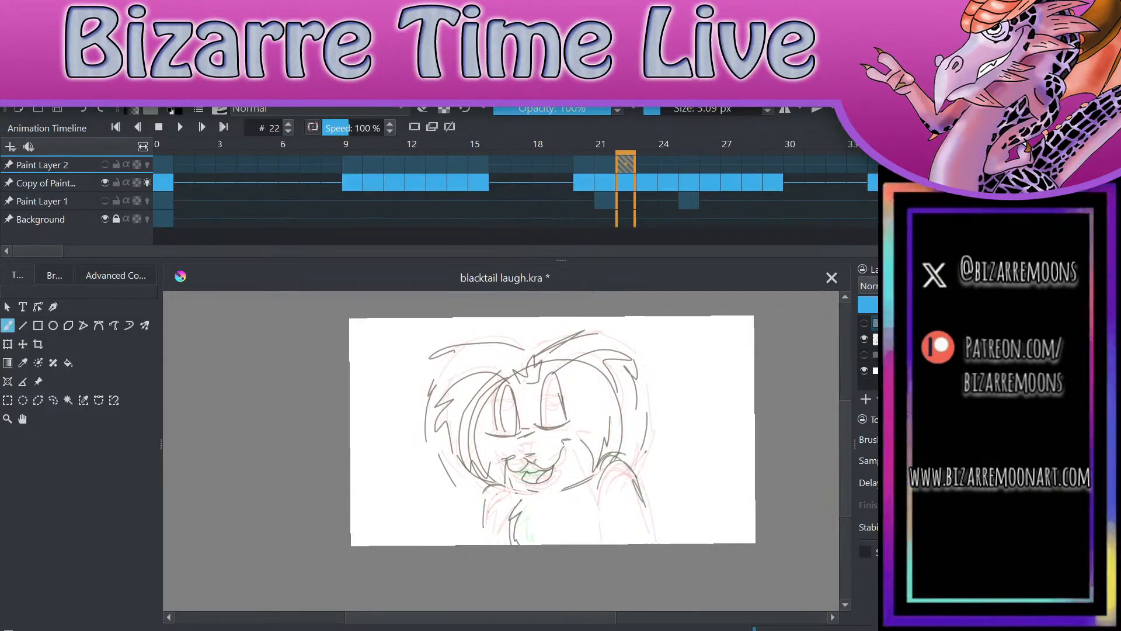
click(865, 323)
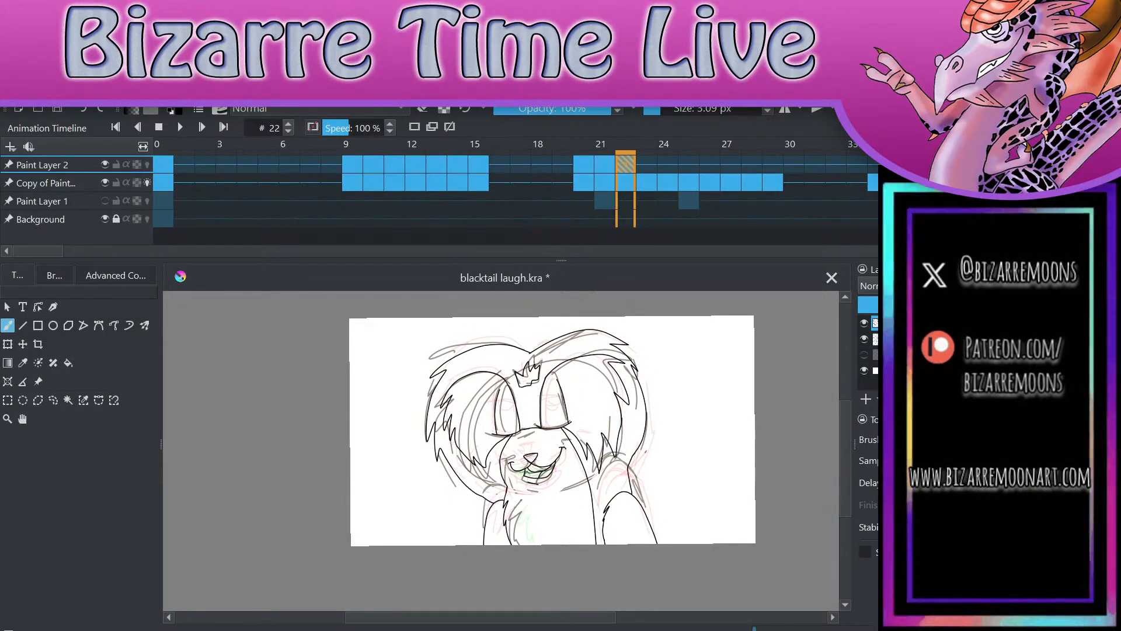
Step: Select the inked nose and mouth on frame 22 with a freehand selection, delete them and clear the selection
scroll(539, 472, up, 3)
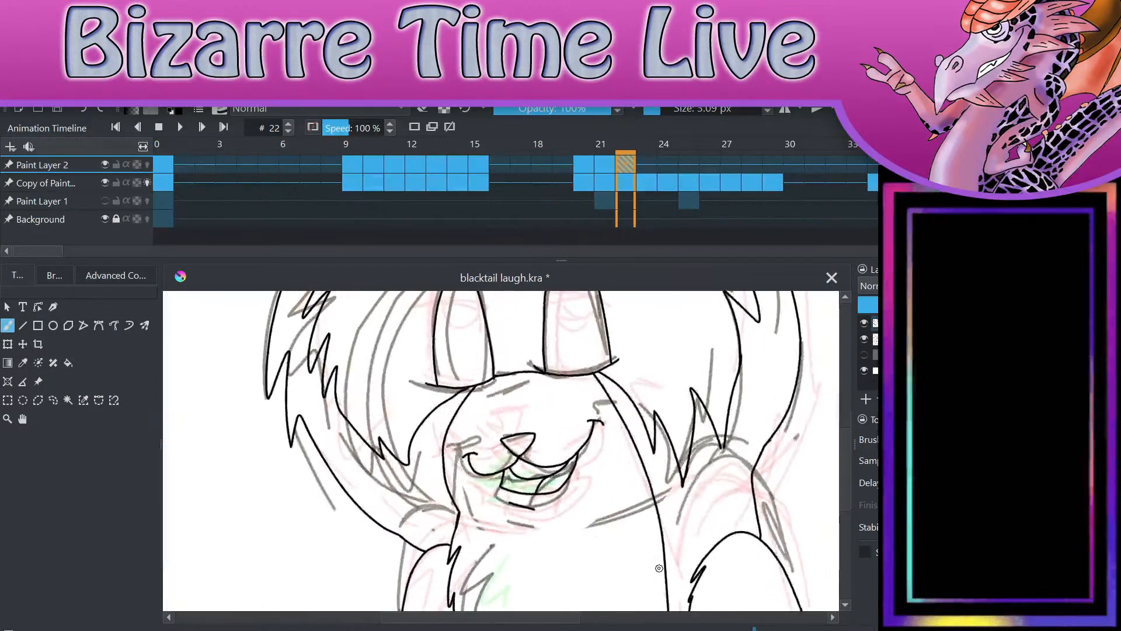
click(53, 400)
mouse_move(491, 416)
mouse_down()
mouse_move(464, 439)
mouse_move(602, 539)
mouse_move(601, 392)
mouse_move(549, 386)
mouse_move(489, 412)
mouse_up()
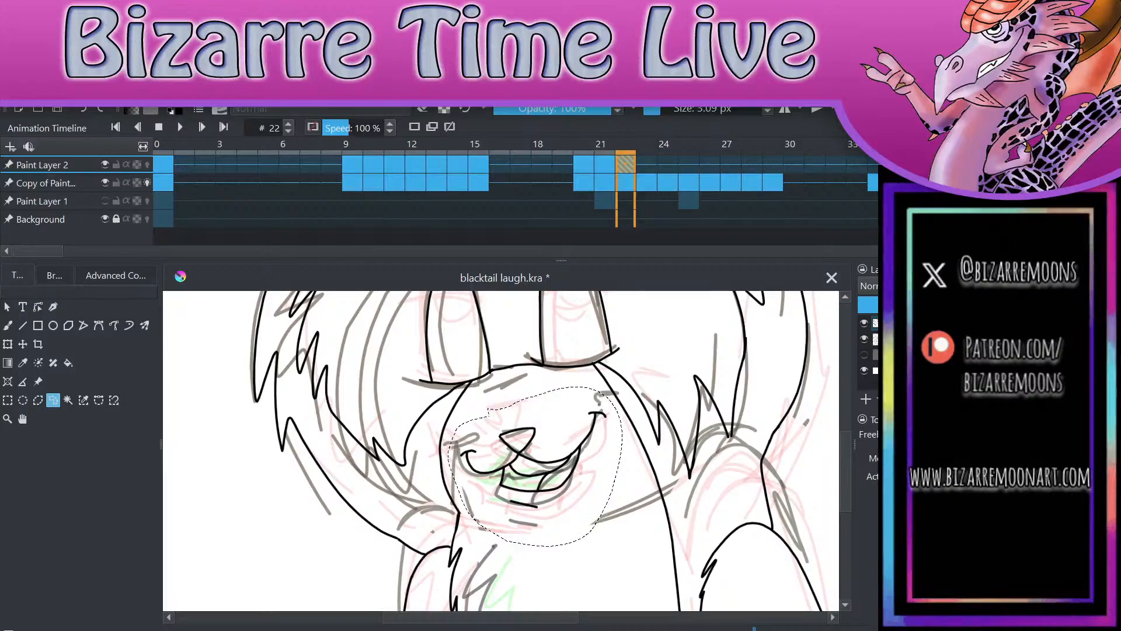
key(Delete)
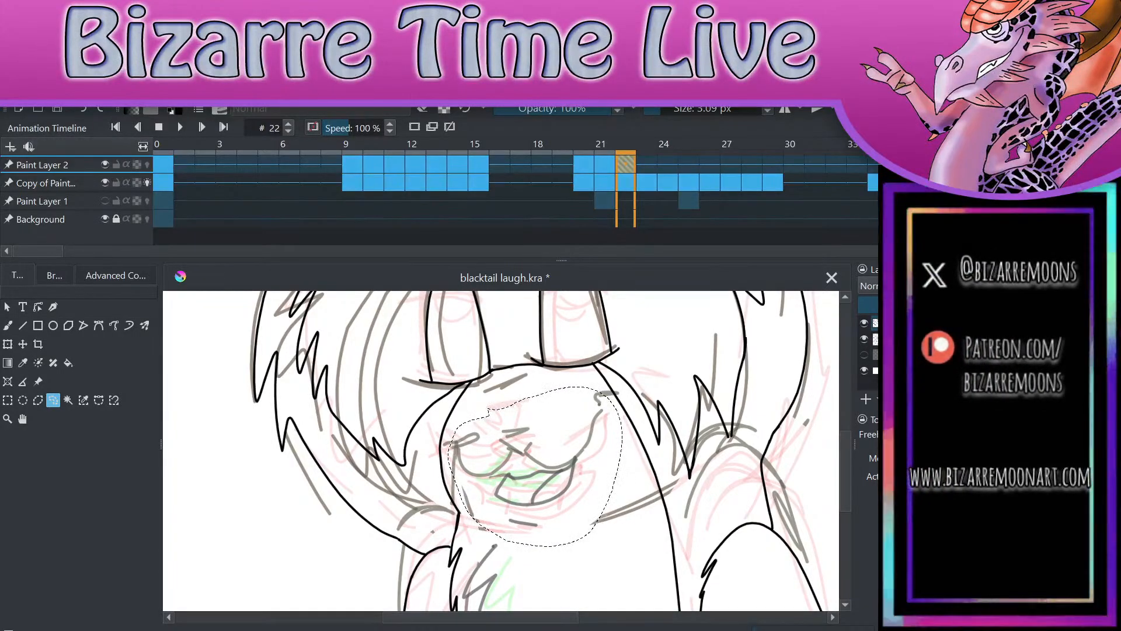
key(alt+Tab)
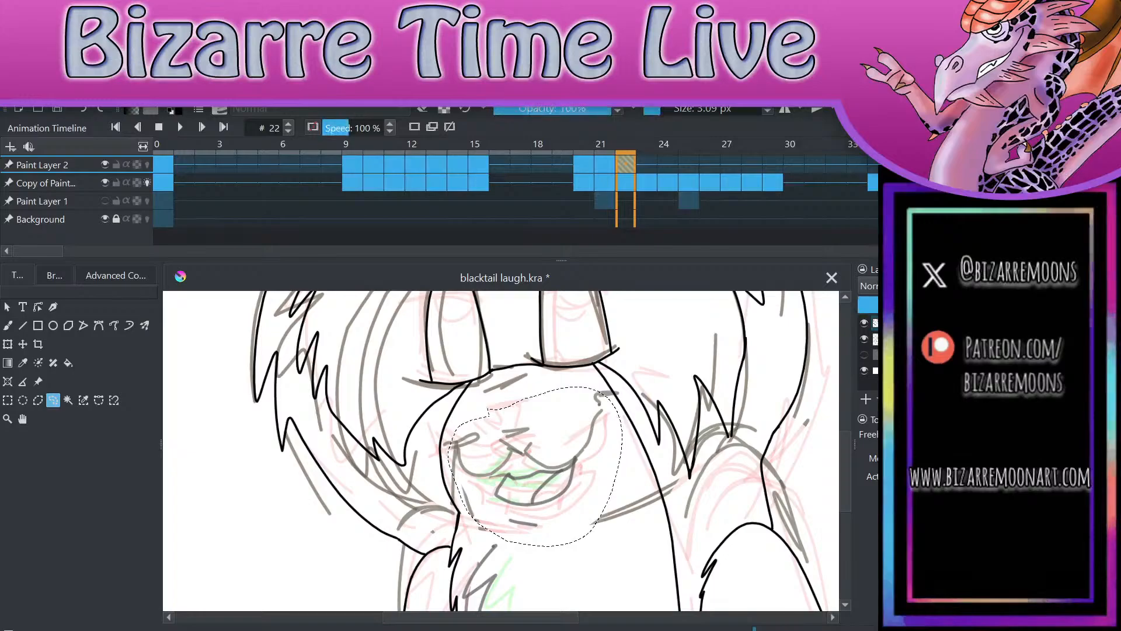
key(ctrl+shift+a)
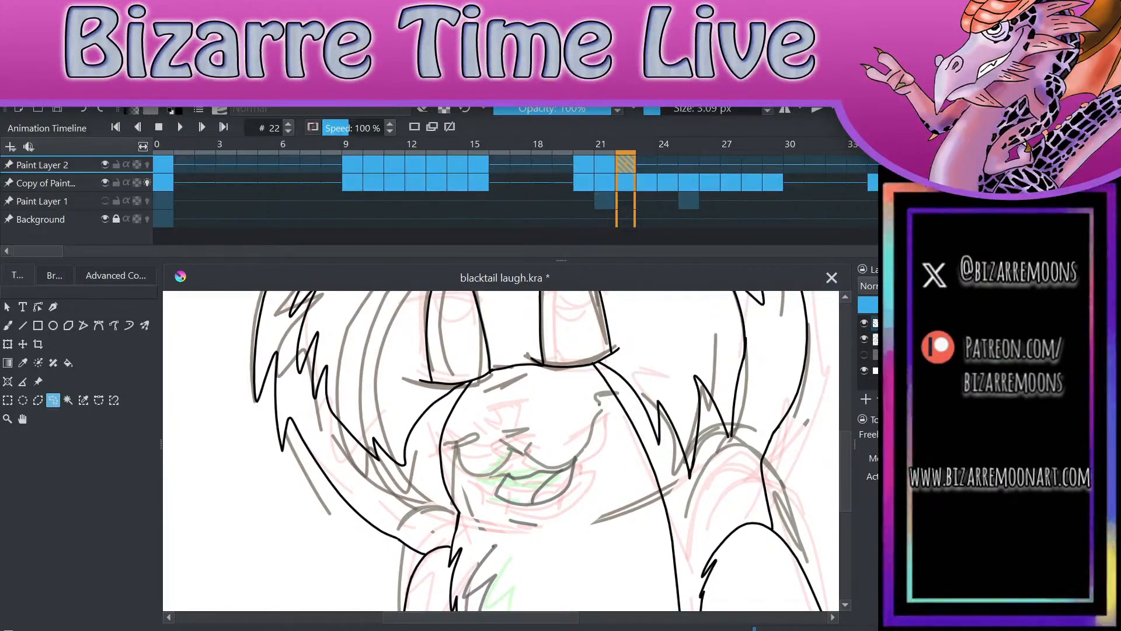
Step: Delete the inked outlines of both arms on frame 22 using freehand selections
drag(575, 458, 574, 394)
mouse_move(442, 460)
mouse_down()
mouse_move(407, 526)
mouse_move(449, 561)
mouse_move(448, 501)
mouse_move(461, 464)
mouse_up()
key(Delete)
key(ctrl+shift+a)
mouse_move(700, 463)
mouse_down()
mouse_move(671, 576)
mouse_move(818, 603)
mouse_move(823, 478)
mouse_move(766, 394)
mouse_move(704, 387)
mouse_move(671, 492)
mouse_move(770, 580)
mouse_move(804, 428)
mouse_move(752, 372)
mouse_up()
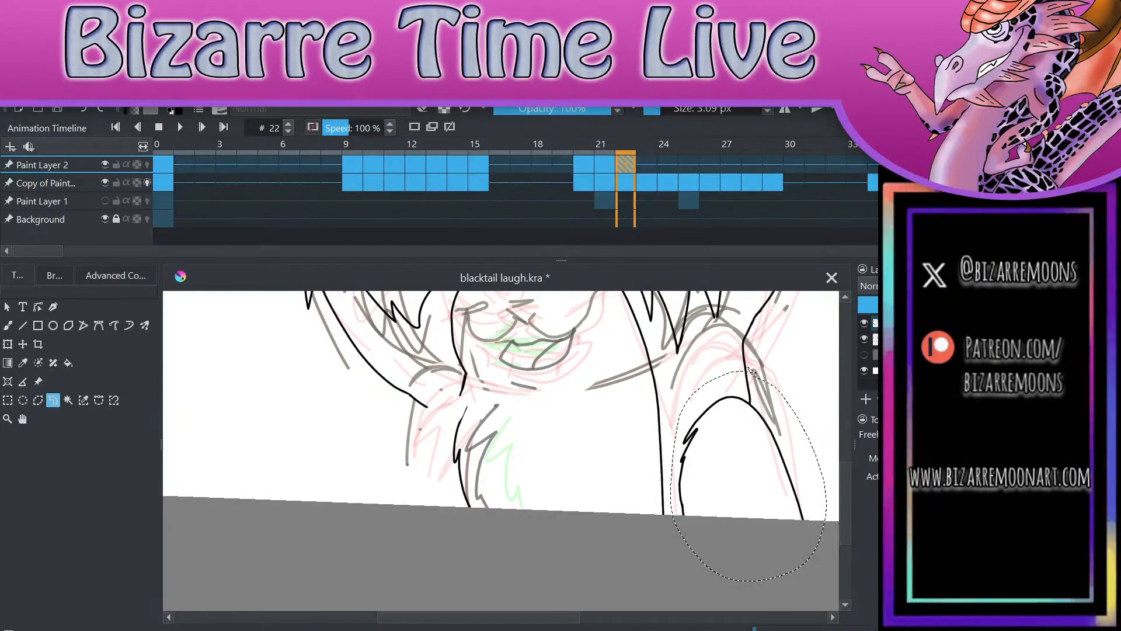
key(Delete)
key(ctrl+shift+a)
drag(405, 472, 404, 459)
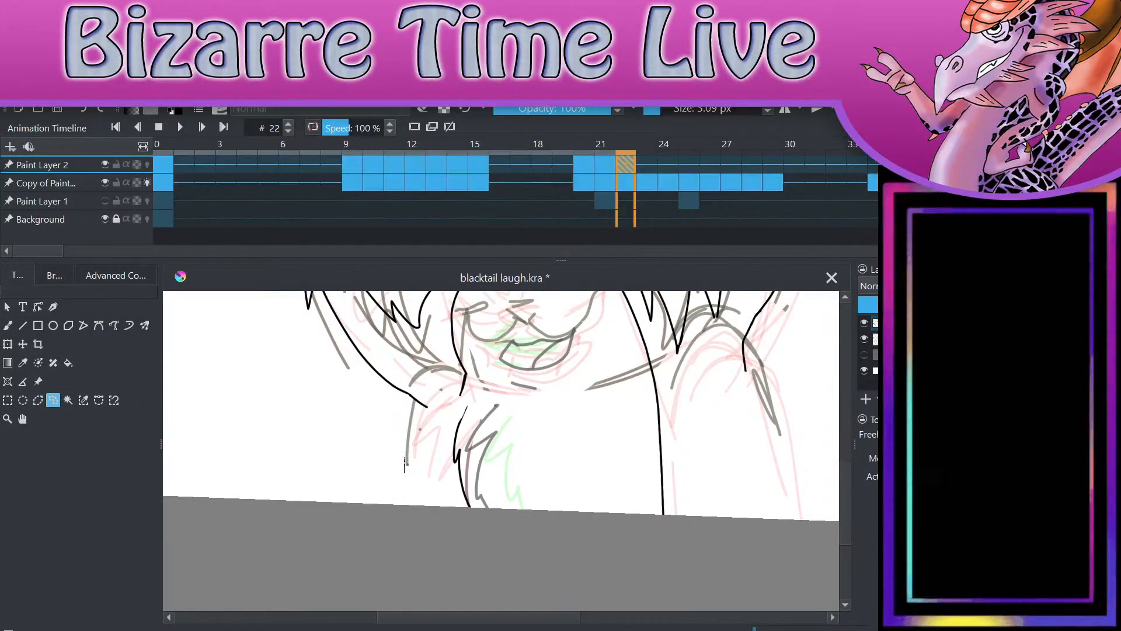
key(b)
scroll(590, 527, up, 3)
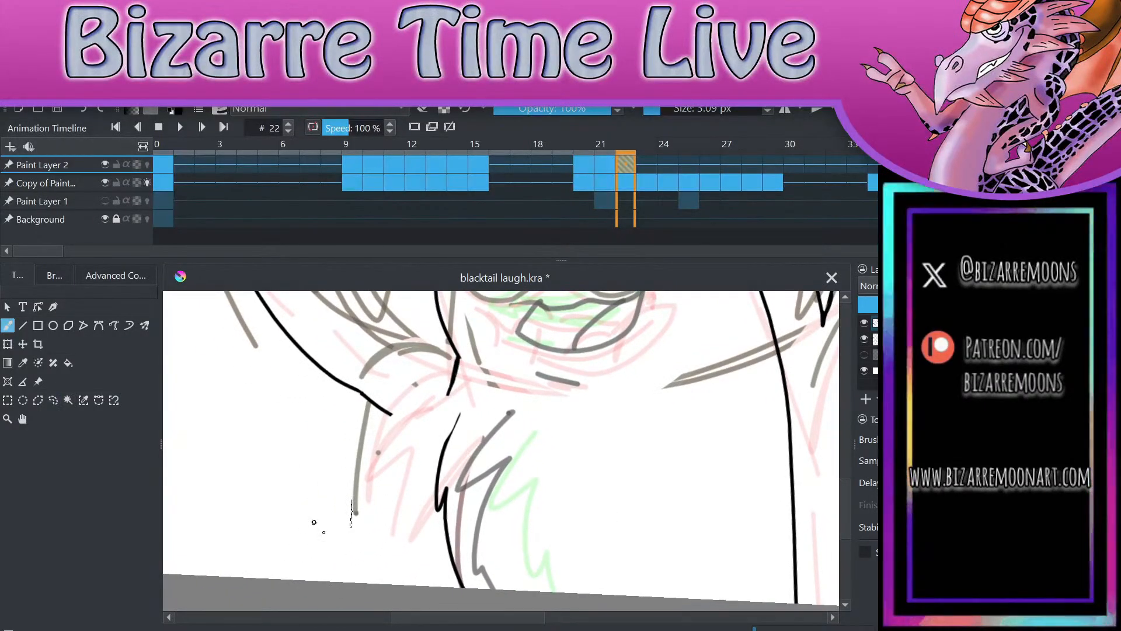
click(53, 400)
key(b)
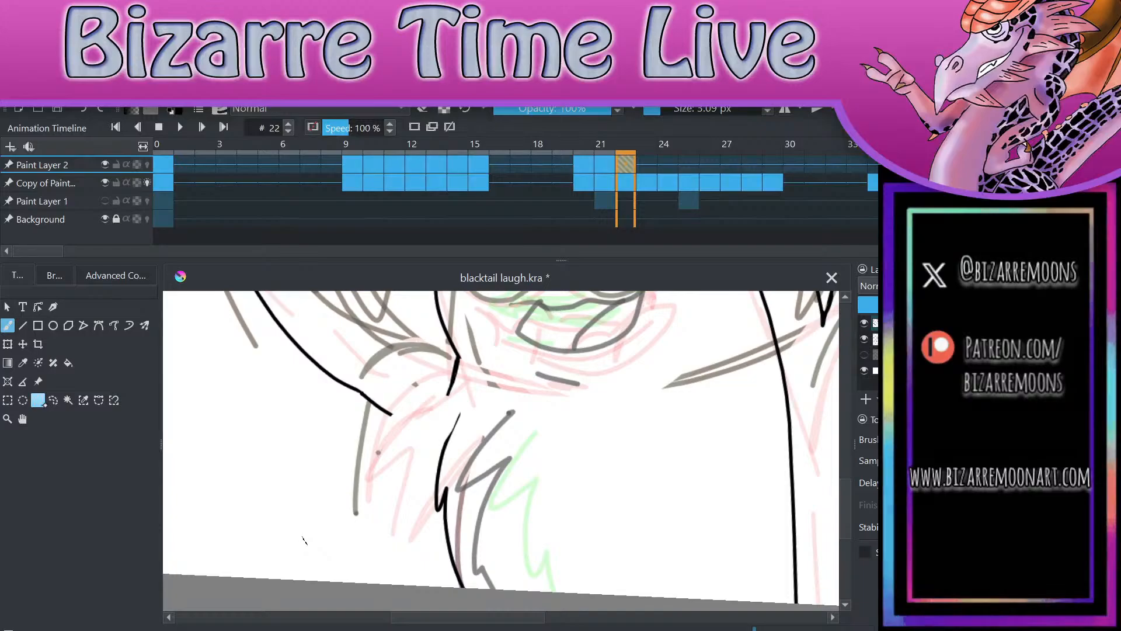
click(52, 403)
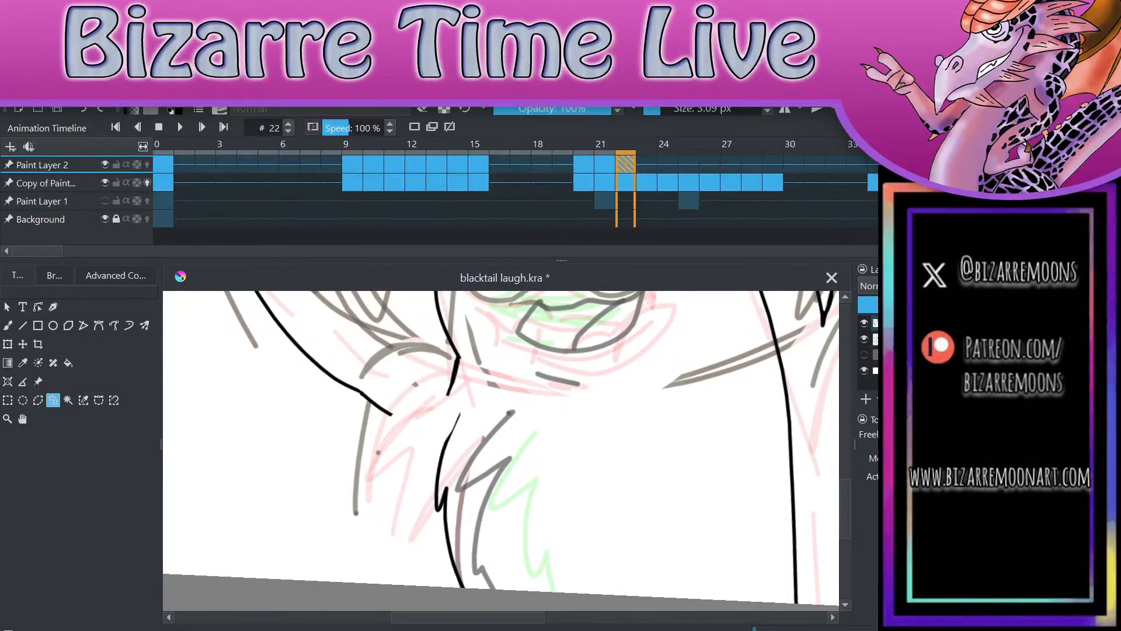
Step: Ink the shoulder and outer line of the arm on the drawing's left on frame 22, and erase the ear line overlapping it
key(b)
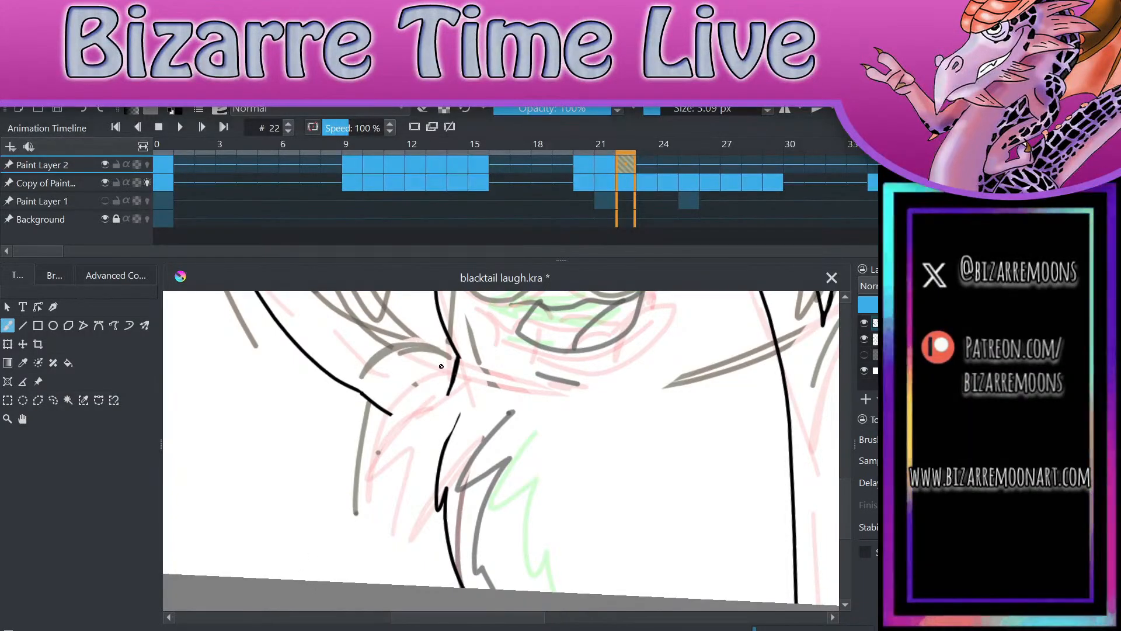
mouse_move(456, 363)
mouse_down()
mouse_move(355, 433)
mouse_move(346, 581)
mouse_up()
key(e)
mouse_move(389, 426)
mouse_down()
mouse_move(386, 410)
mouse_move(366, 410)
mouse_up()
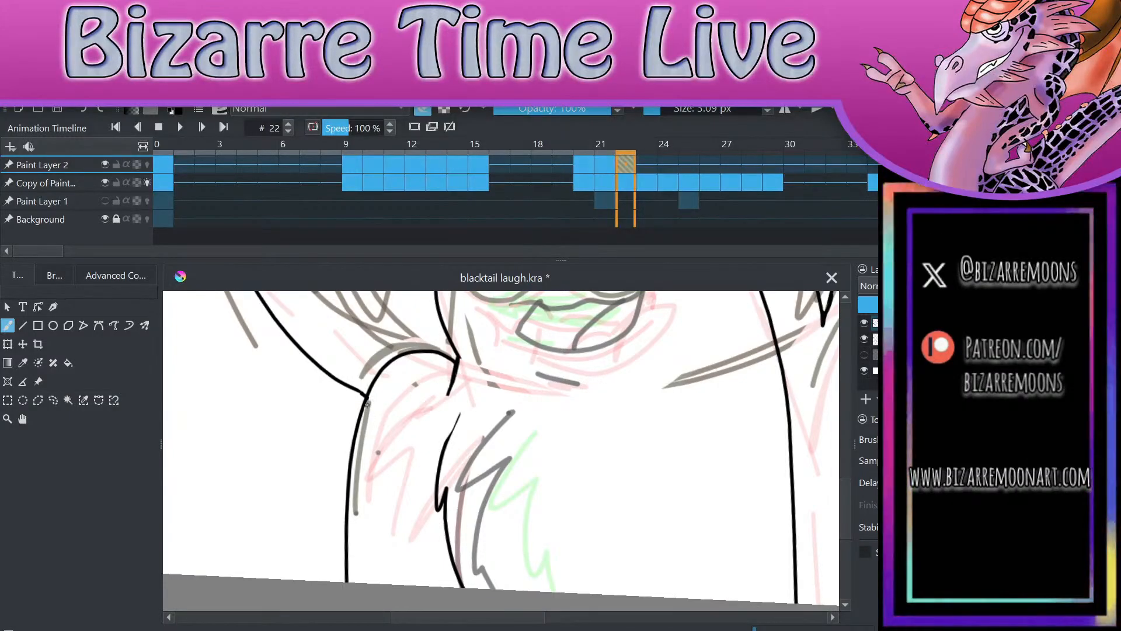
scroll(227, 504, down, 4)
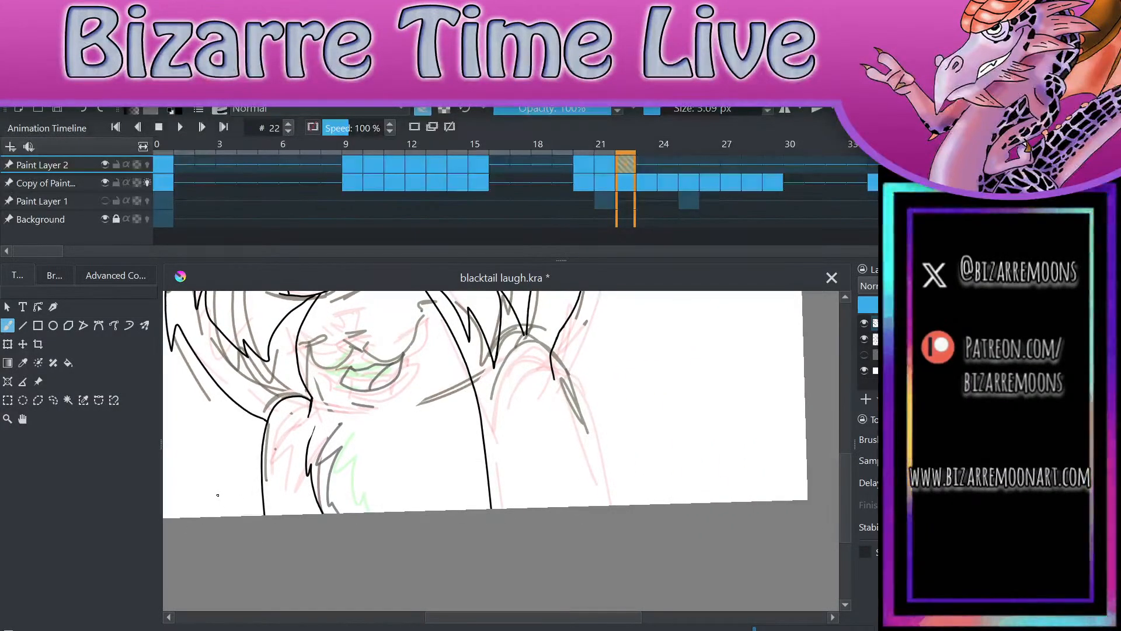
scroll(218, 495, up, 2)
key(e)
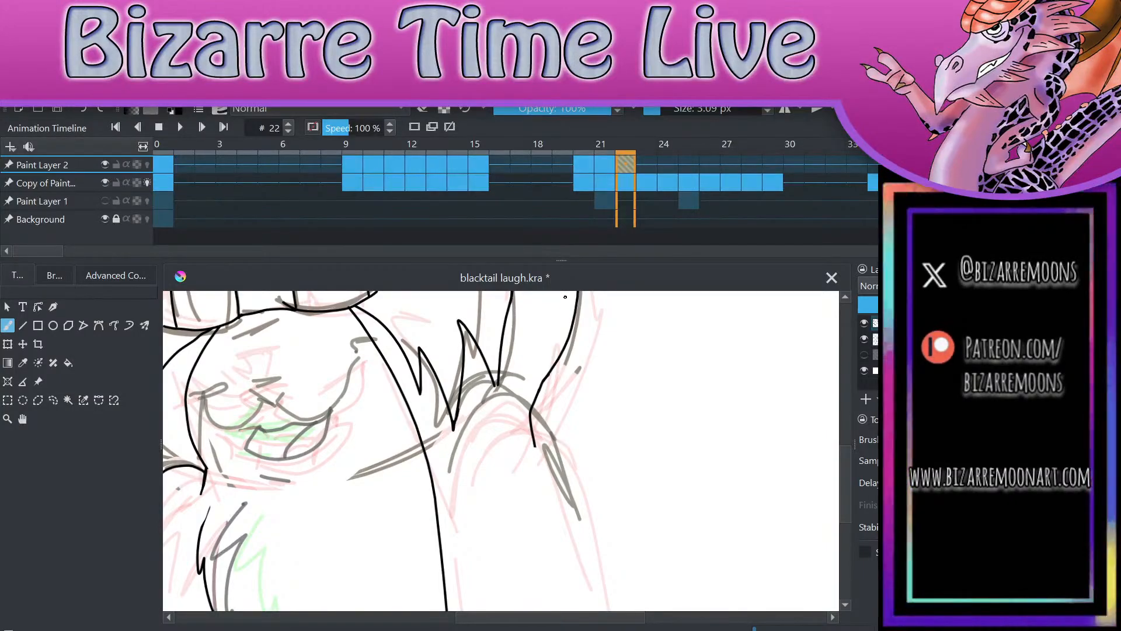
Step: Compare the inked arms and chest fur on frame 22 with those on frames 20 and 21
scroll(353, 486, down, 1)
key(Left)
key(Left)
key(Right)
key(Right)
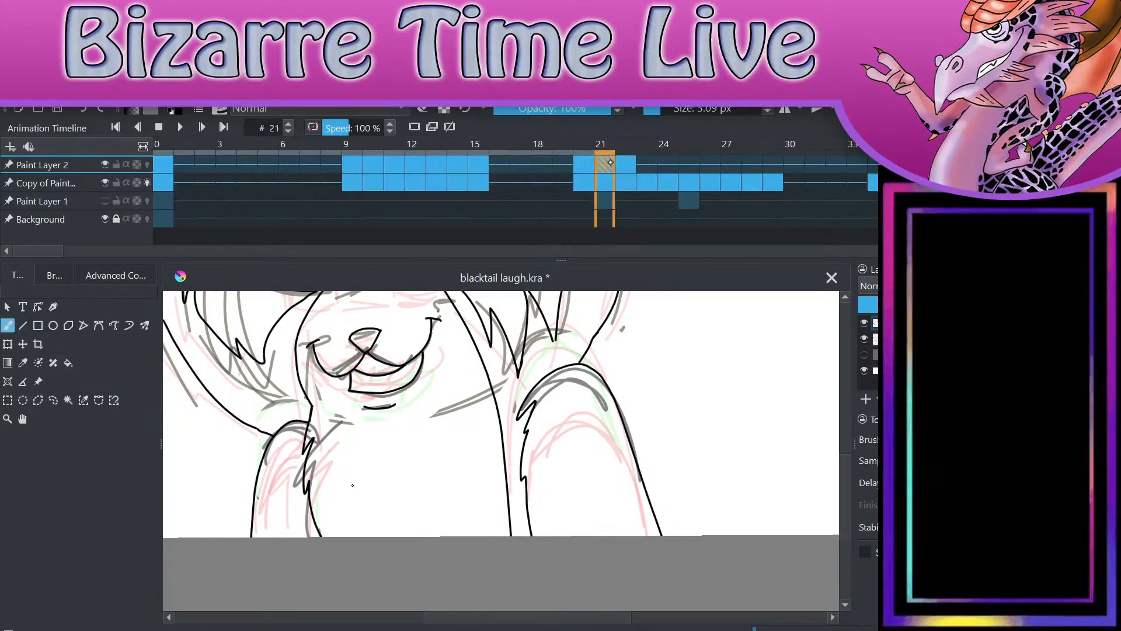
Step: Flip through inked frames 12 to 15 to examine how the chest fur and arms move between frames
click(438, 175)
click(458, 169)
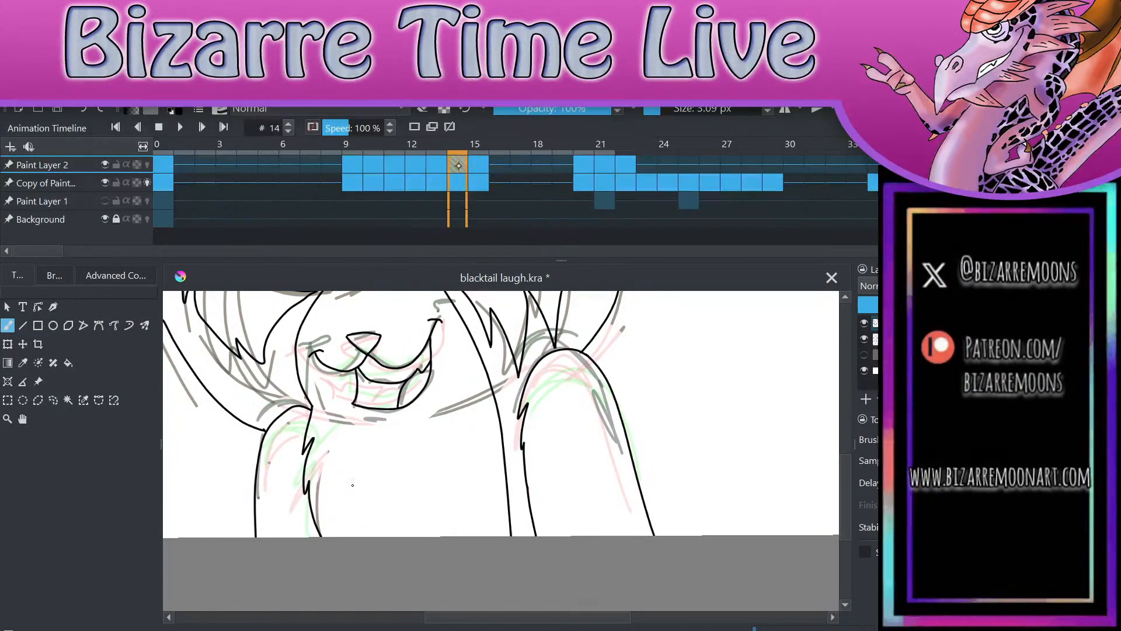
click(472, 175)
key(Left)
key(Left)
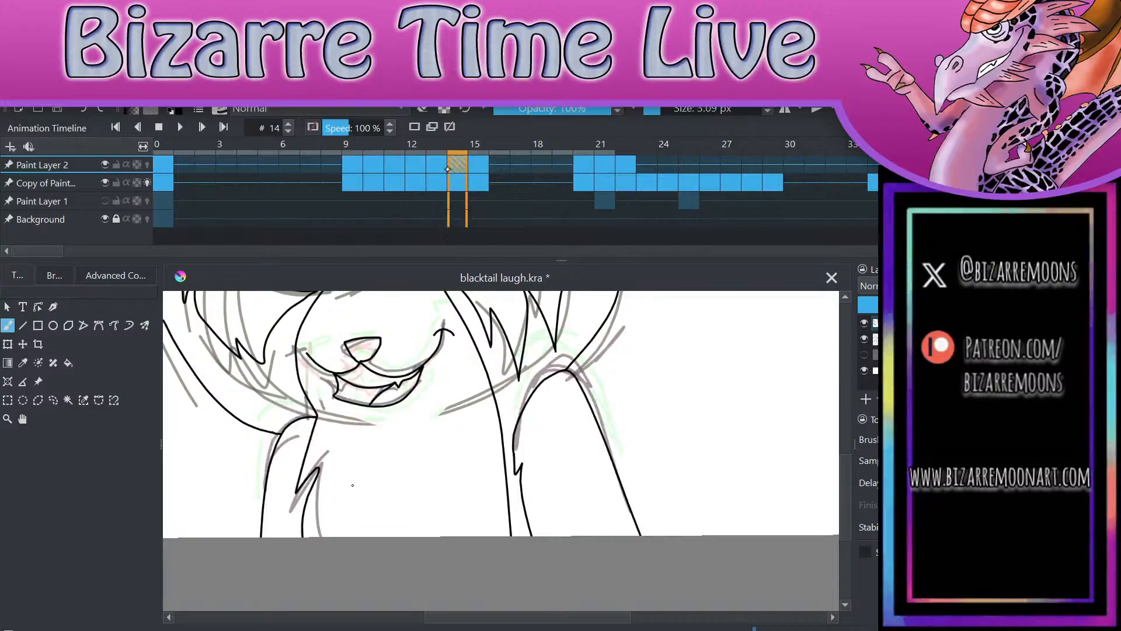
click(472, 166)
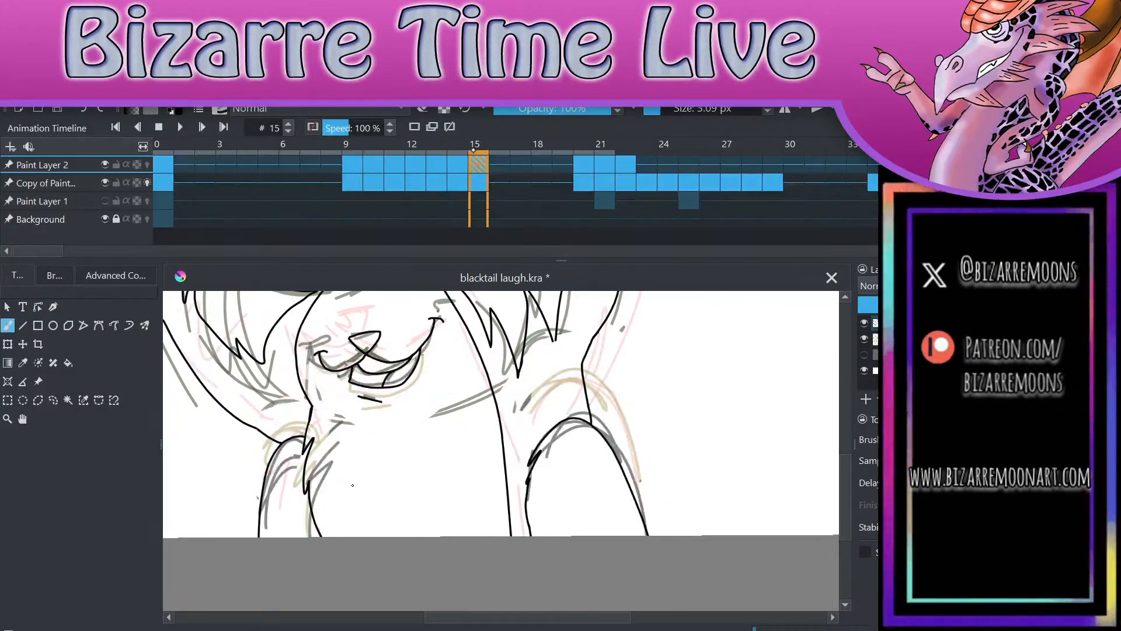
key(Left)
key(Left)
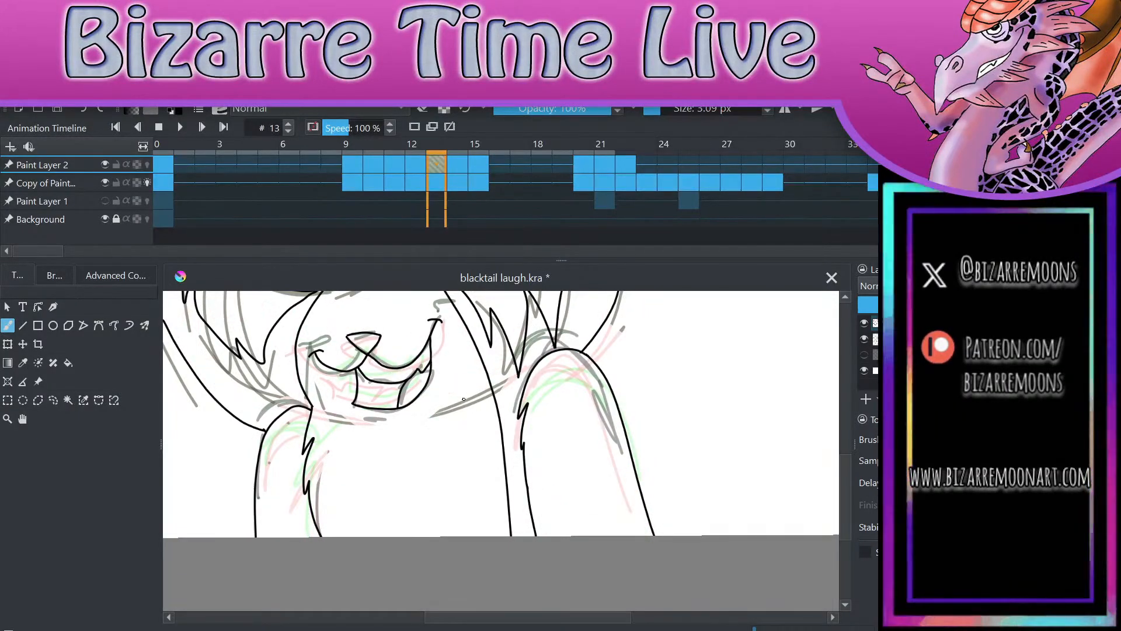
click(453, 165)
click(491, 178)
click(446, 165)
click(458, 165)
click(476, 167)
click(415, 166)
click(437, 171)
click(458, 167)
click(473, 166)
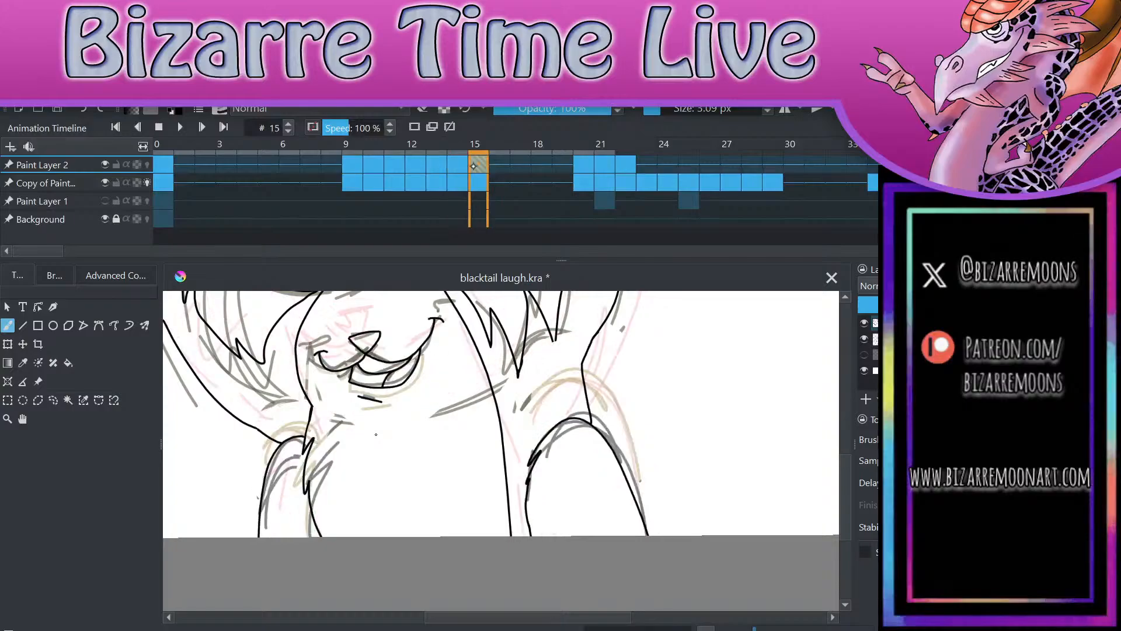
click(415, 166)
click(438, 166)
click(457, 166)
Step: Delete the inked chest fur line beside the arm on the drawing's left on frame 14, using a freehand selection
click(438, 166)
click(53, 400)
mouse_move(325, 561)
mouse_down()
mouse_move(345, 435)
mouse_move(305, 433)
mouse_move(292, 502)
mouse_move(322, 561)
mouse_up()
key(Right)
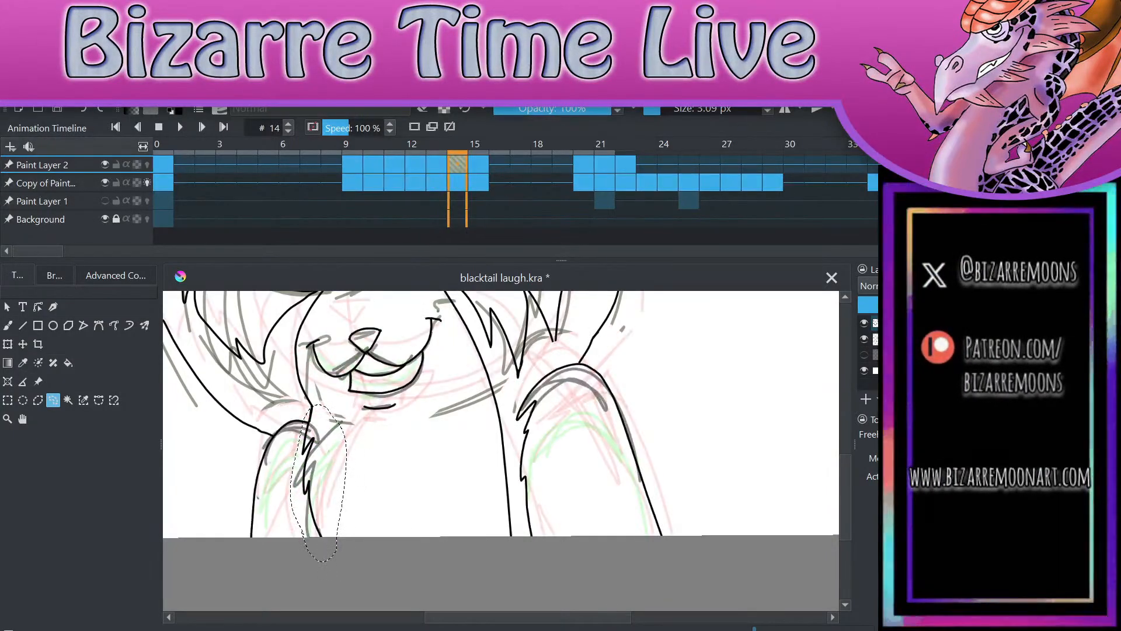
key(Left)
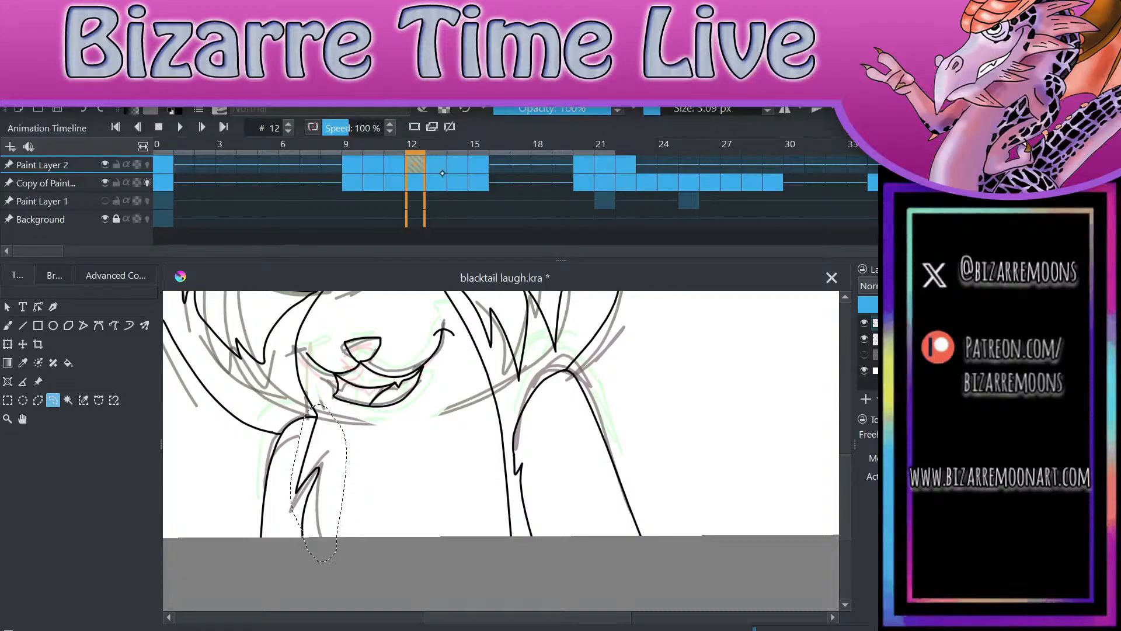
key(Right)
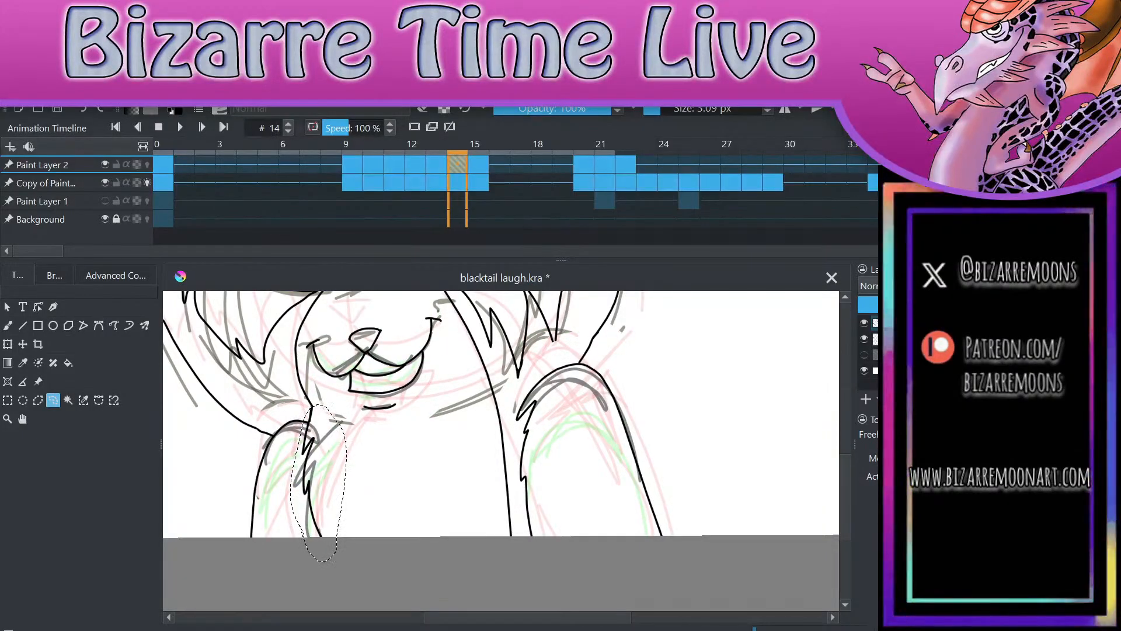
key(Delete)
key(ctrl+shift+a)
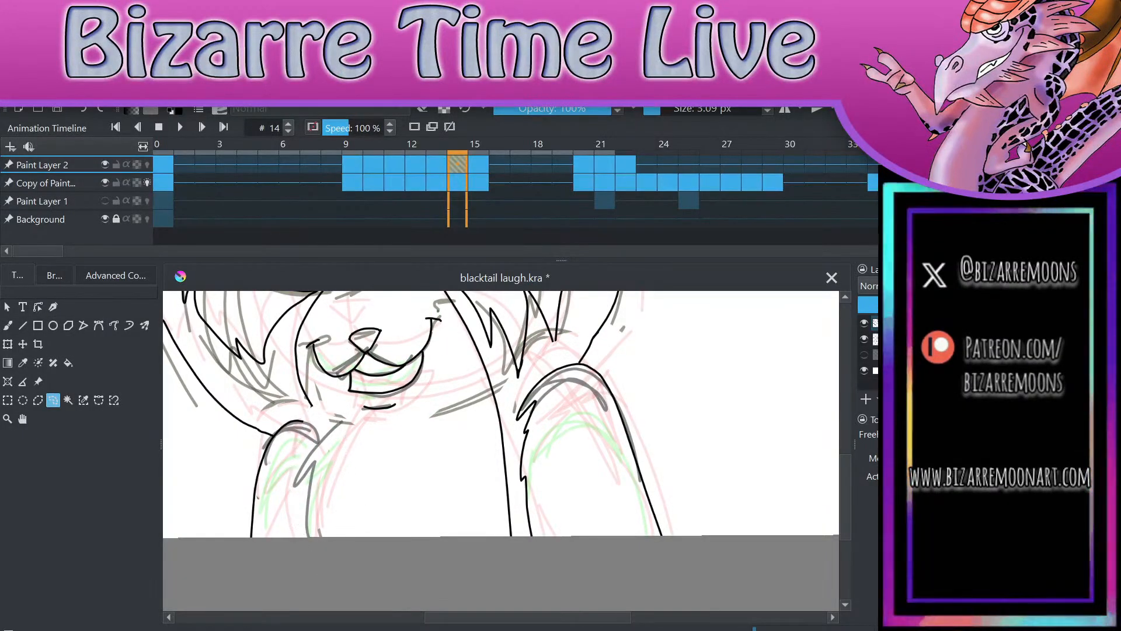
Step: Ink a new jagged chest fur line over the sketch on the drawing's left on frame 14
key(b)
scroll(458, 553, up, 4)
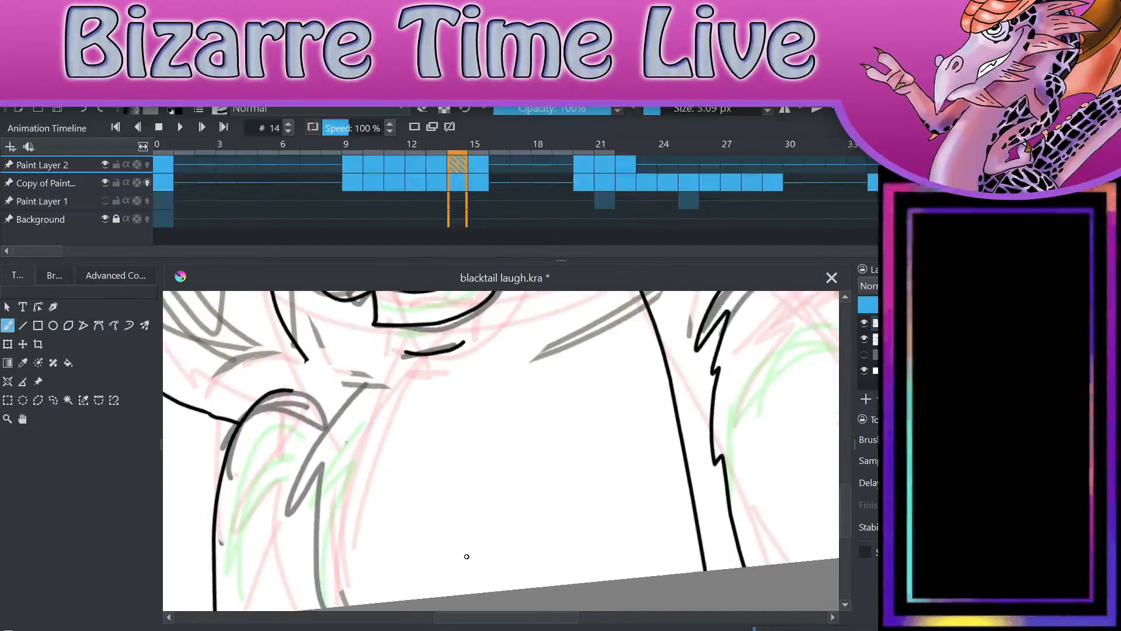
mouse_move(365, 382)
mouse_down()
mouse_move(286, 533)
mouse_move(328, 606)
mouse_up()
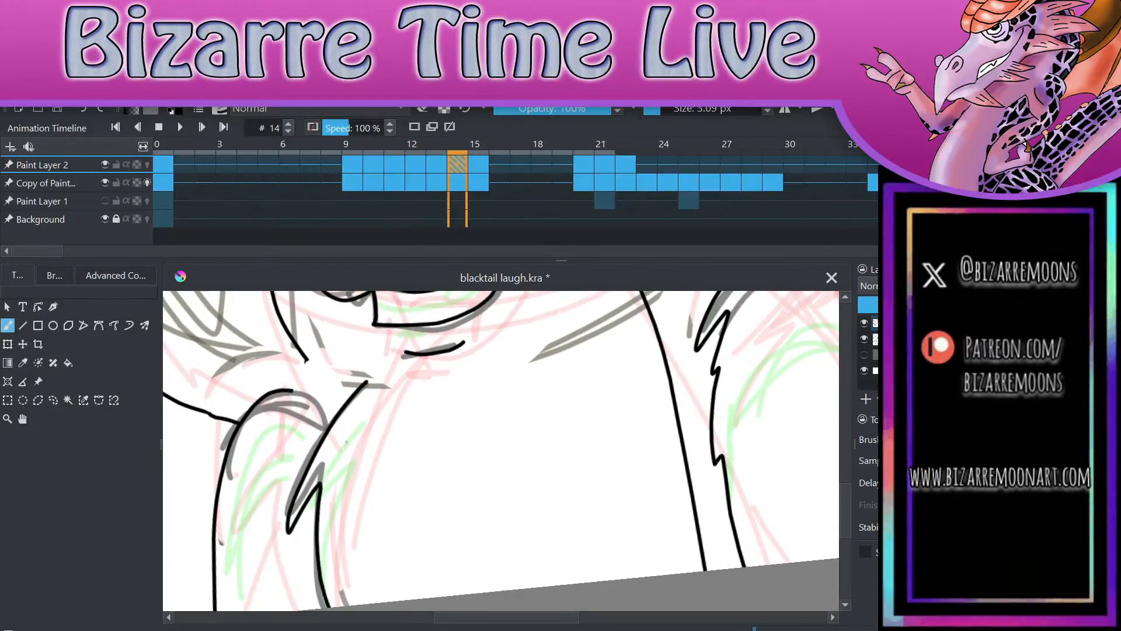
scroll(370, 437, up, 3)
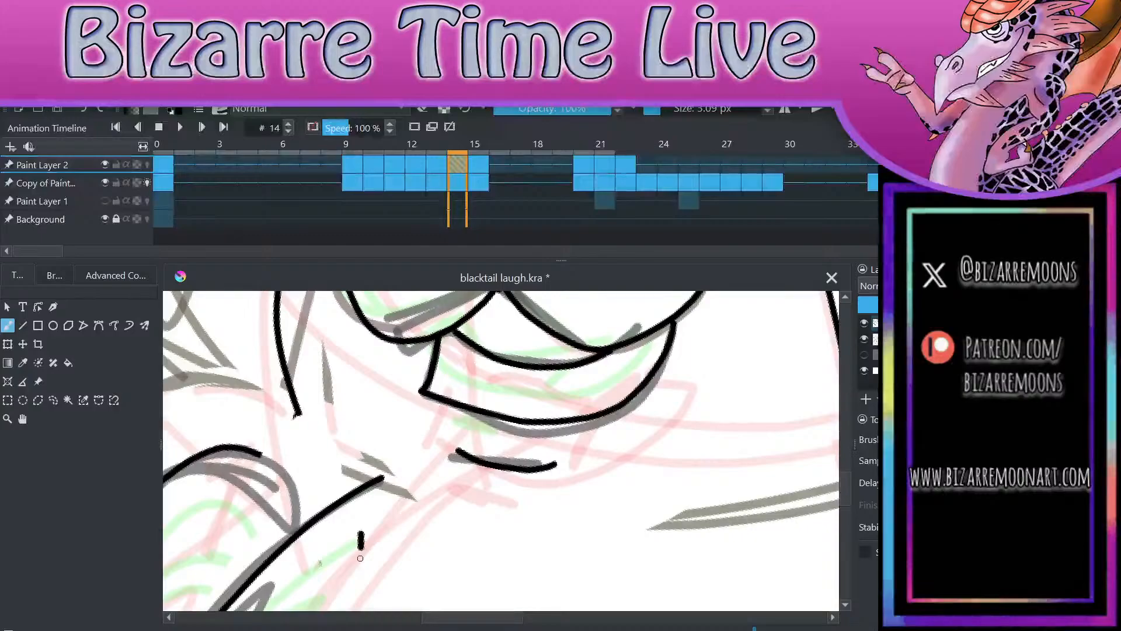
key(ctrl+z)
Step: Extend the cheek line and the shoulder curve on frame 14 to meet the chest fur line, erasing the cheek line's stray stub
drag(293, 409, 331, 511)
key(e)
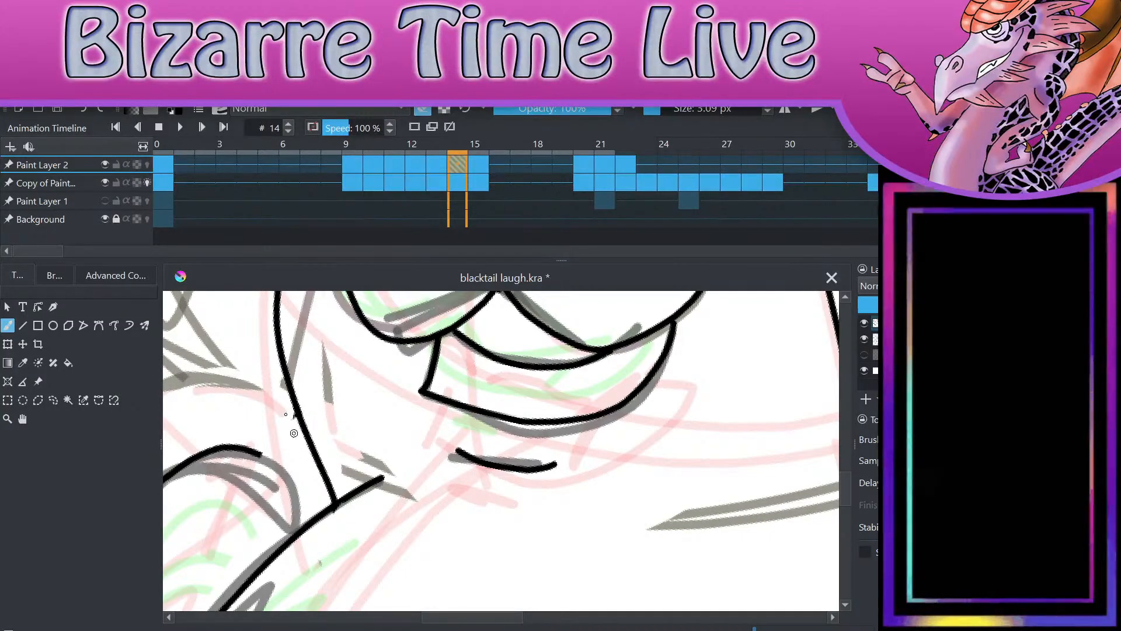
key(e)
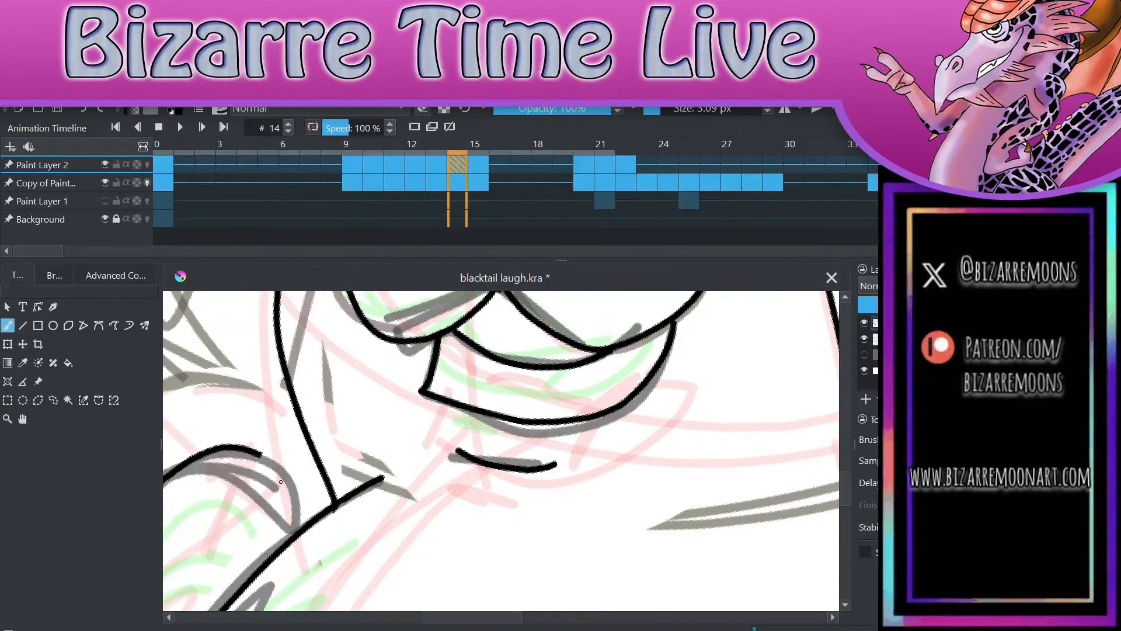
drag(261, 456, 305, 517)
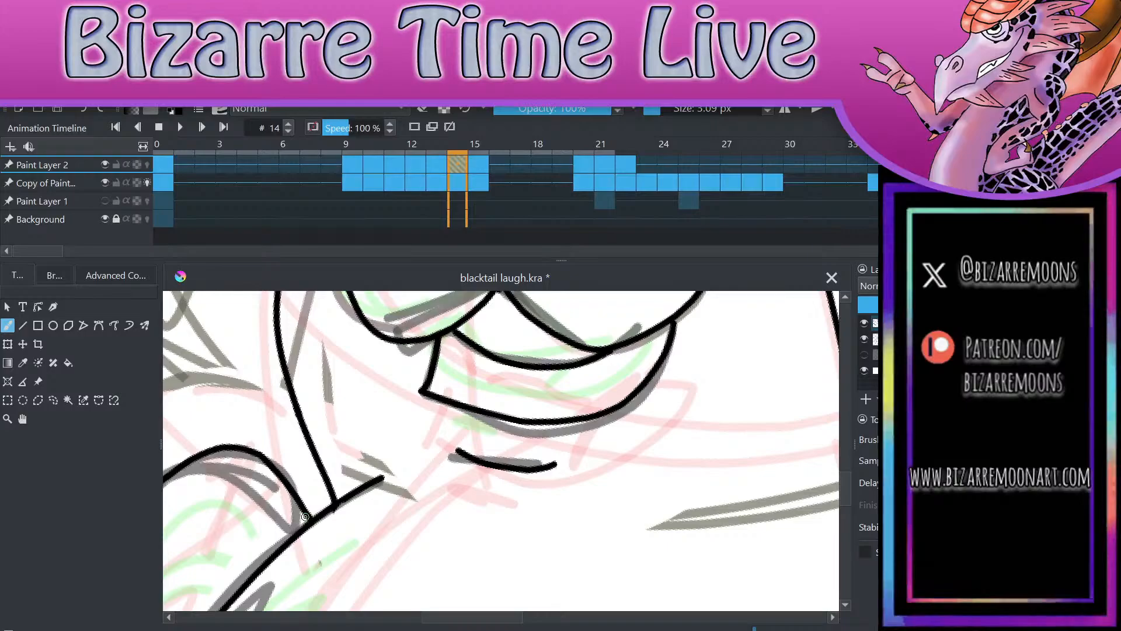
scroll(305, 517, down, 3)
Step: Trim the chest line's overshoot past the cheek line on frame 14 and tidy the corner where they meet
key(e)
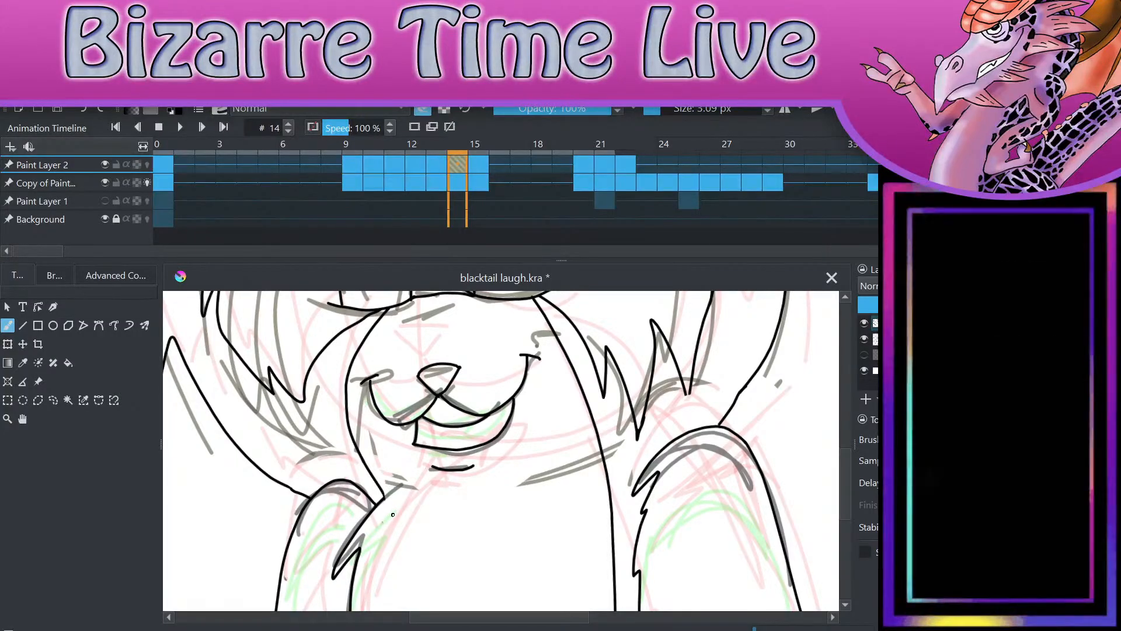
scroll(393, 514, up, 4)
key(e)
drag(343, 465, 339, 435)
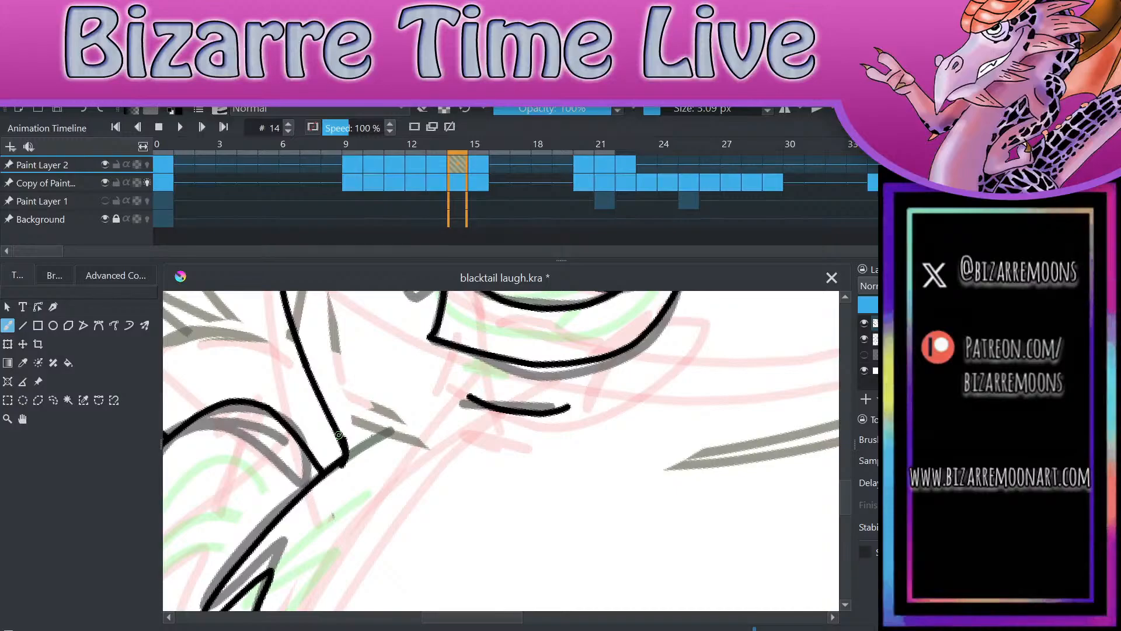
scroll(449, 475, down, 2)
key(e)
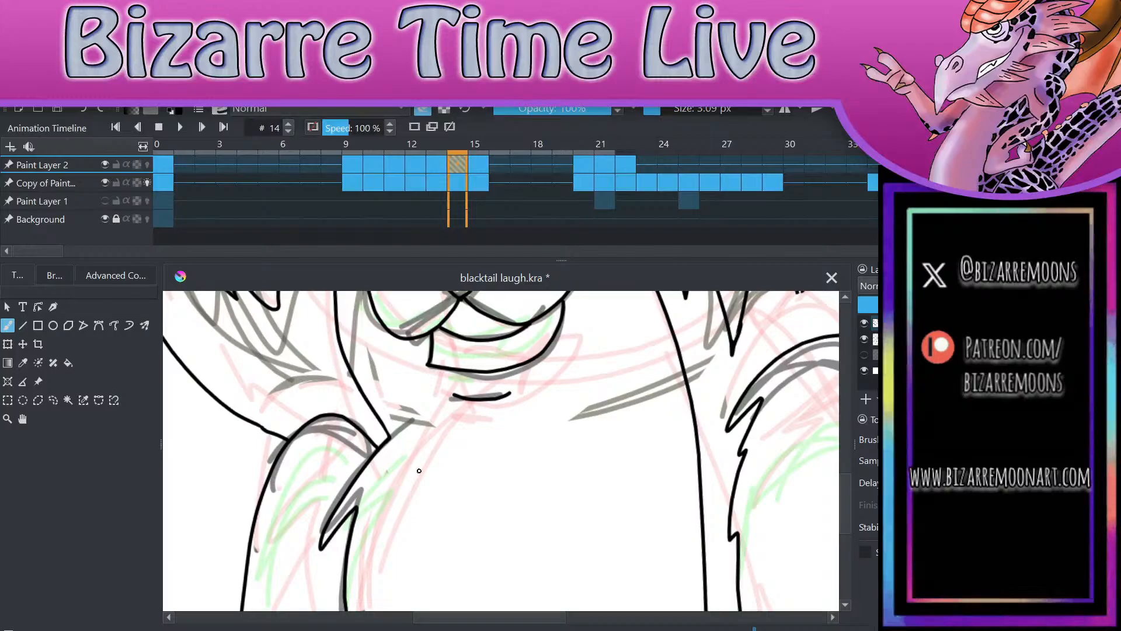
scroll(592, 507, down, 4)
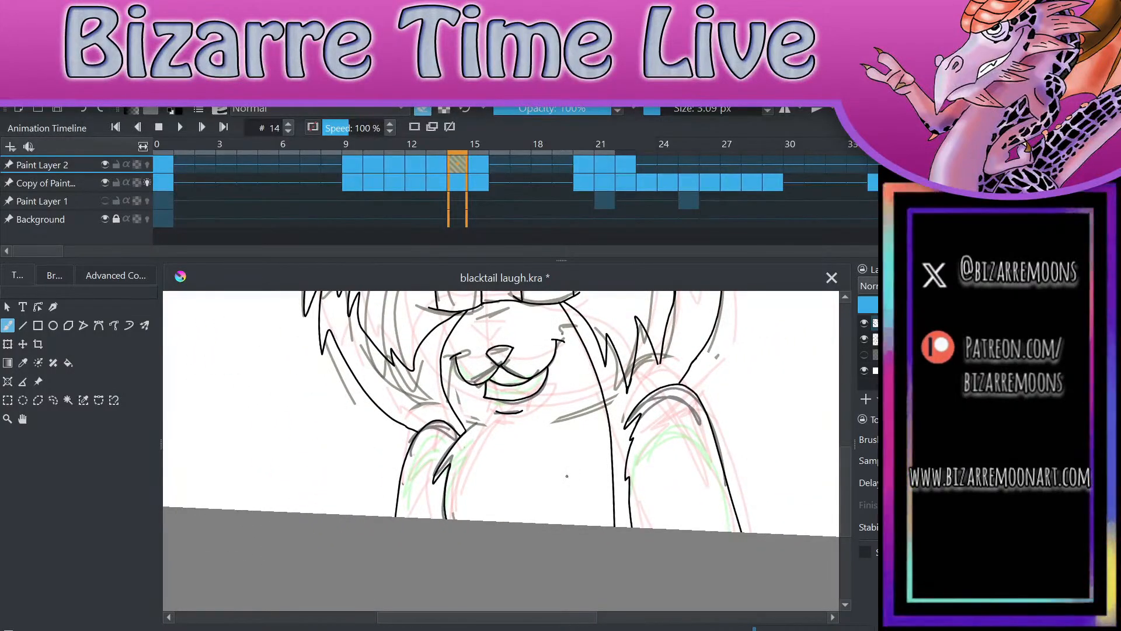
Step: Delete the inked chest fur line on the drawing's left on frame 15, using a freehand selection
key(period)
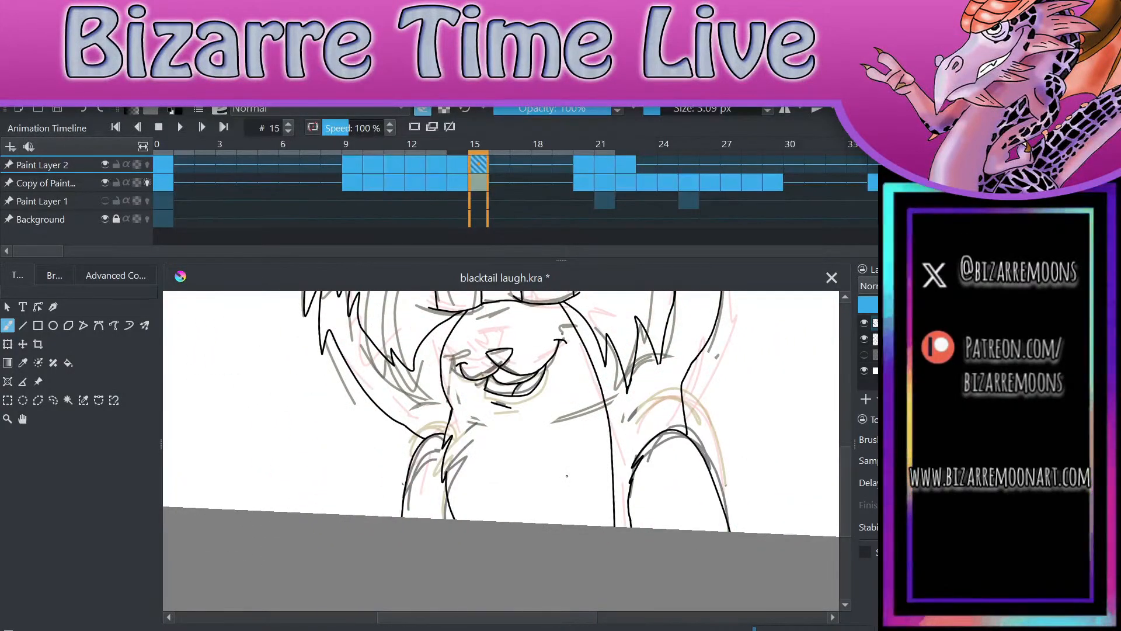
scroll(566, 476, up, 4)
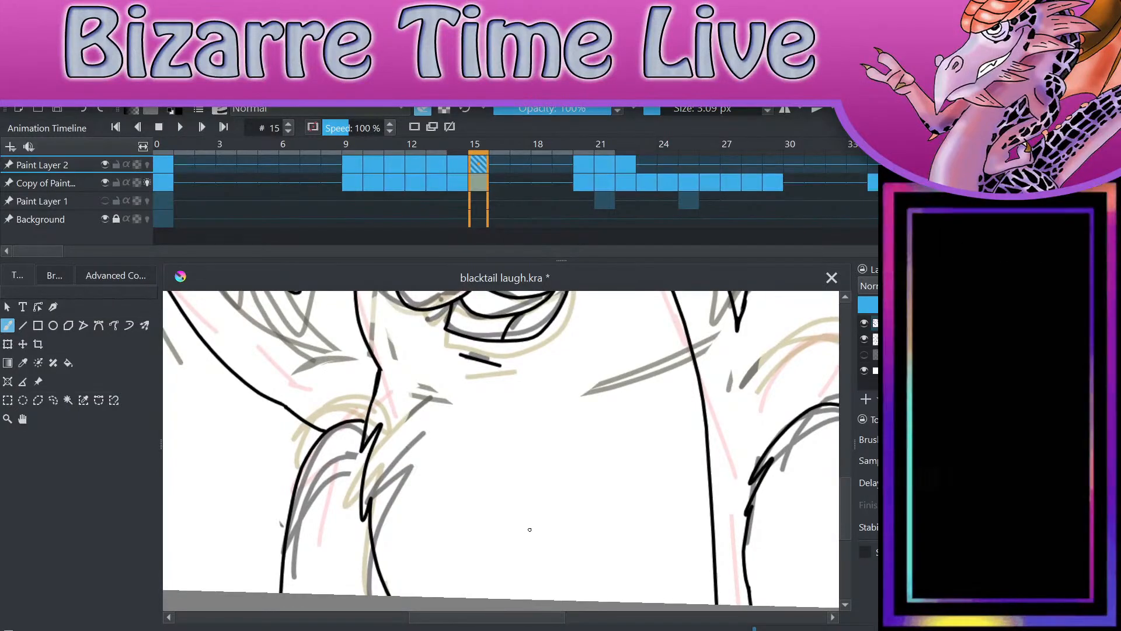
click(54, 400)
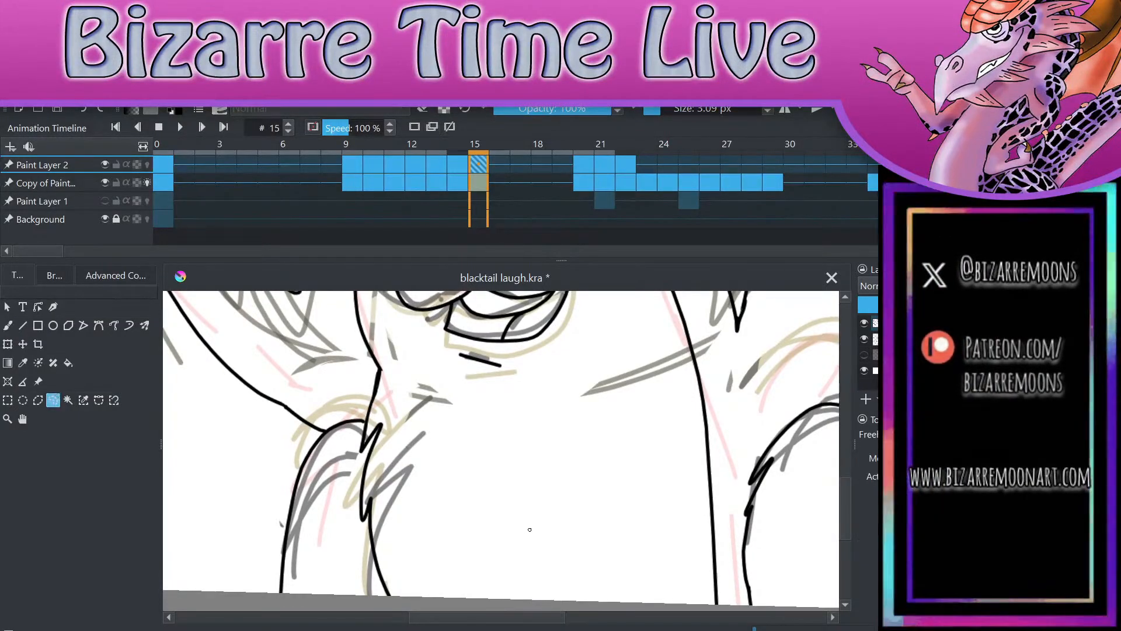
mouse_move(390, 367)
mouse_down()
mouse_move(346, 572)
mouse_move(425, 399)
mouse_move(399, 334)
mouse_up()
key(Delete)
key(ctrl+shift+a)
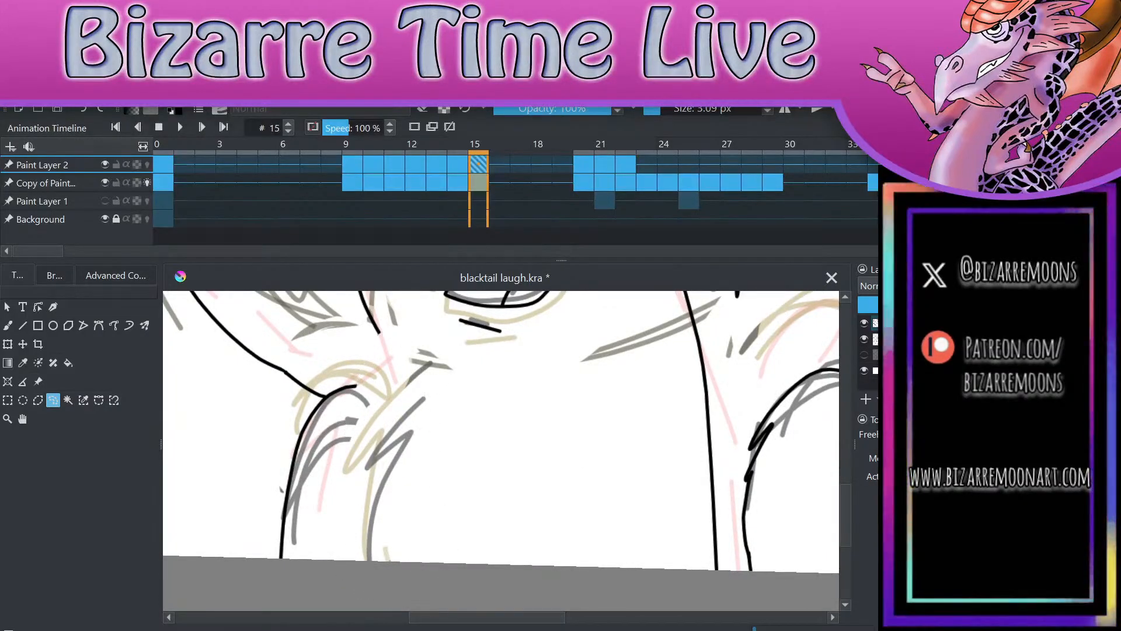
Step: Ink a new jagged chest fur line on frame 15 and extend the shoulder curve and cheek line to meet it
key(b)
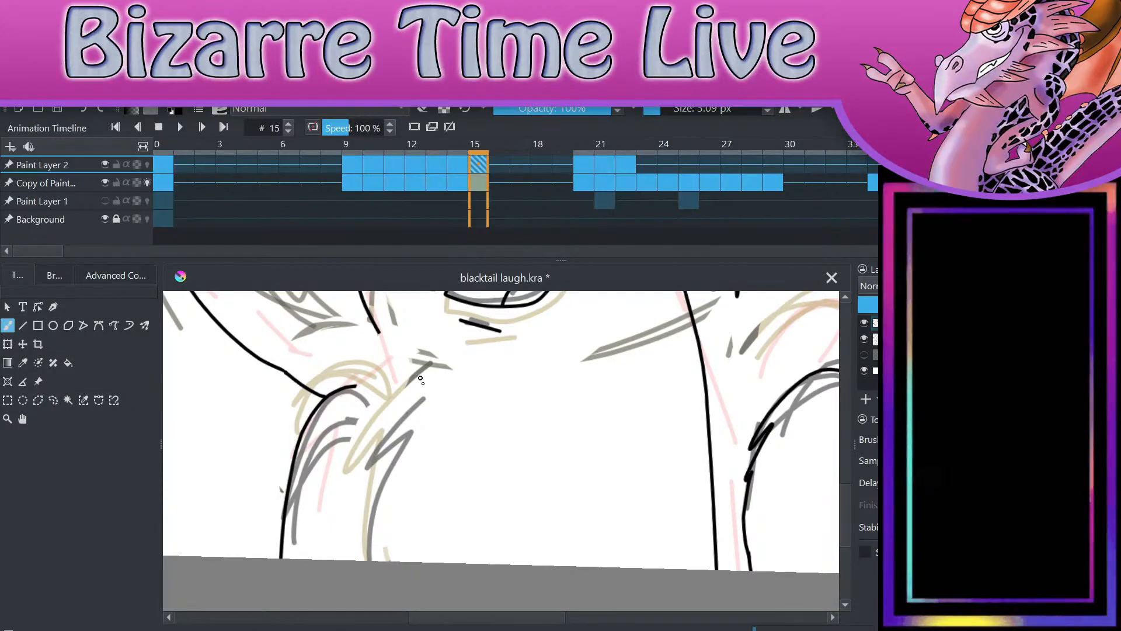
mouse_move(429, 364)
mouse_down()
mouse_move(368, 491)
mouse_move(353, 560)
mouse_up()
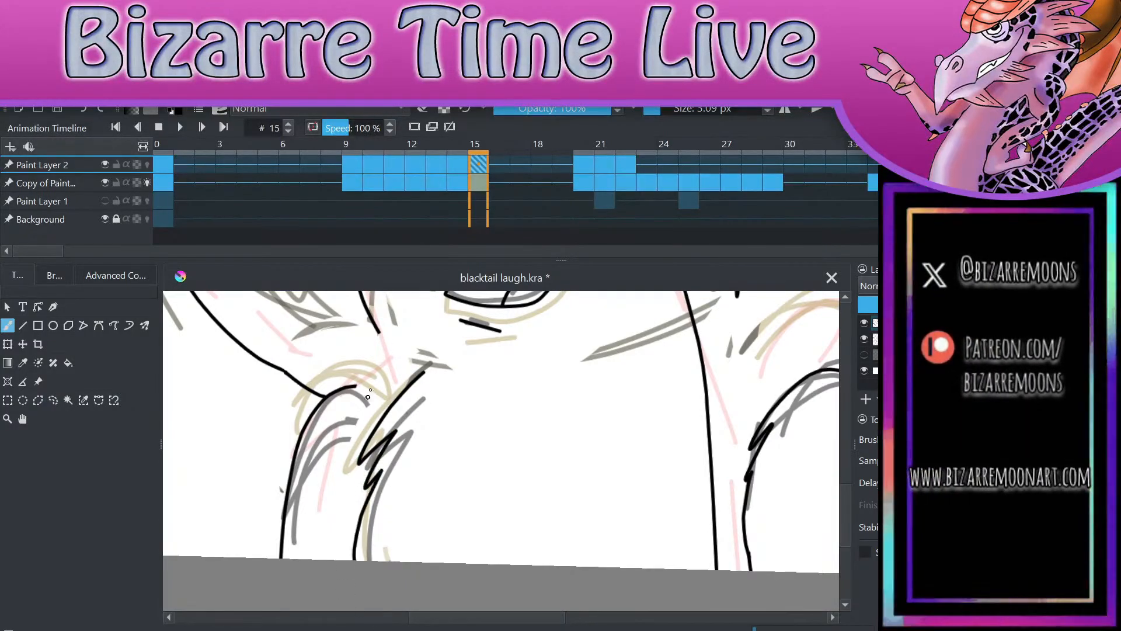
drag(355, 386, 390, 405)
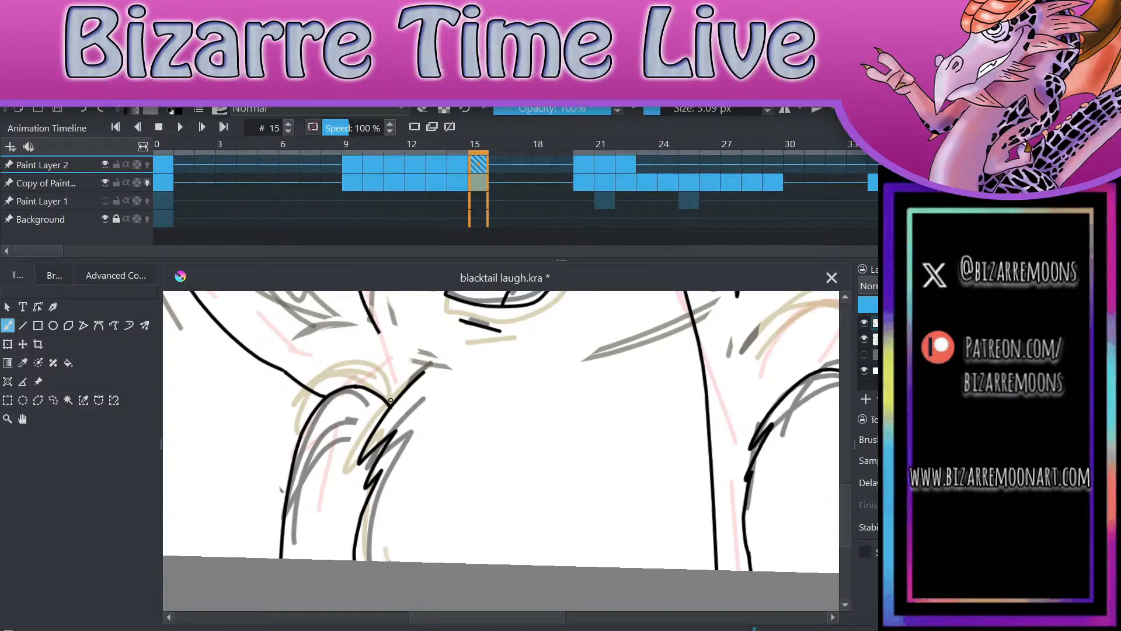
drag(377, 332, 407, 379)
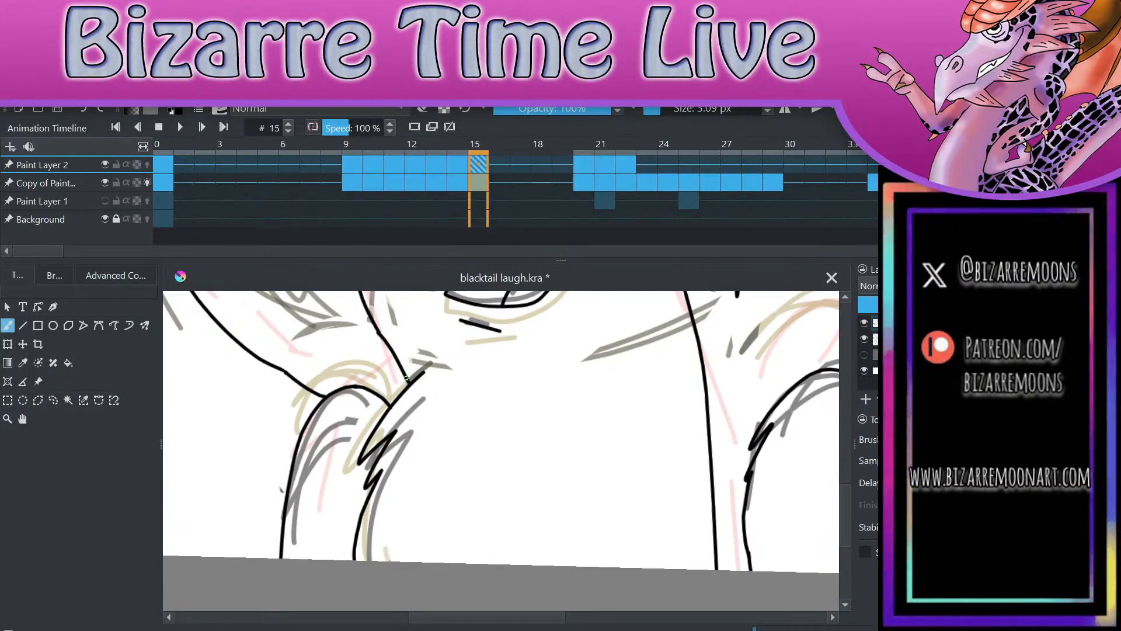
Step: Erase the end of the chest line sticking out past the cheek line on frame 15
scroll(529, 412, down, 3)
scroll(529, 412, up, 4)
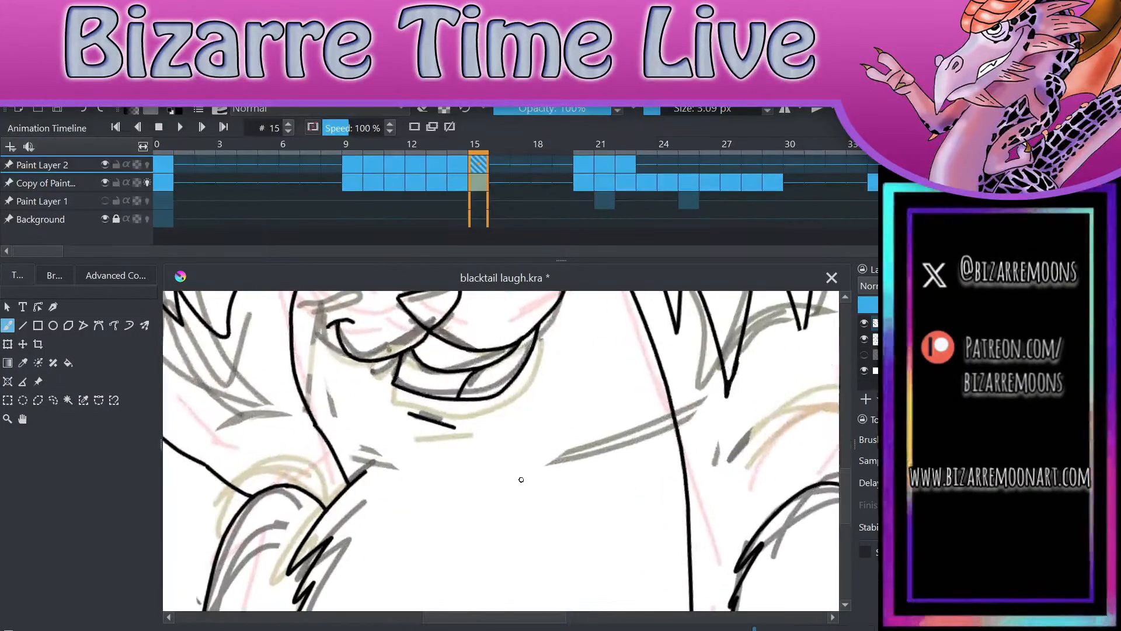
key(e)
drag(362, 457, 362, 488)
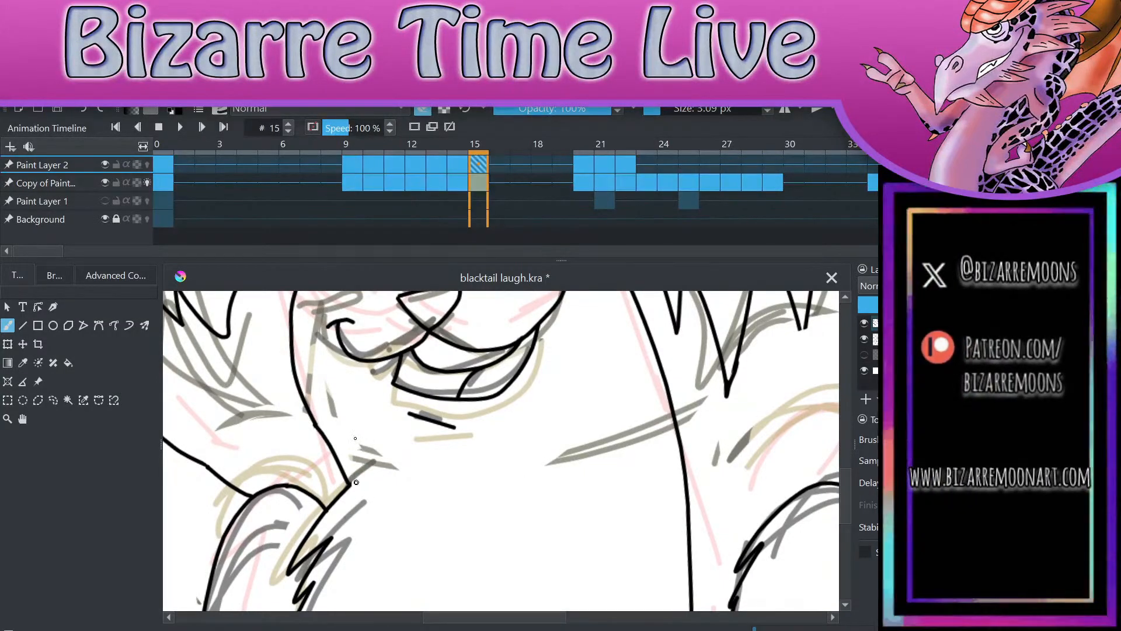
scroll(368, 407, down, 4)
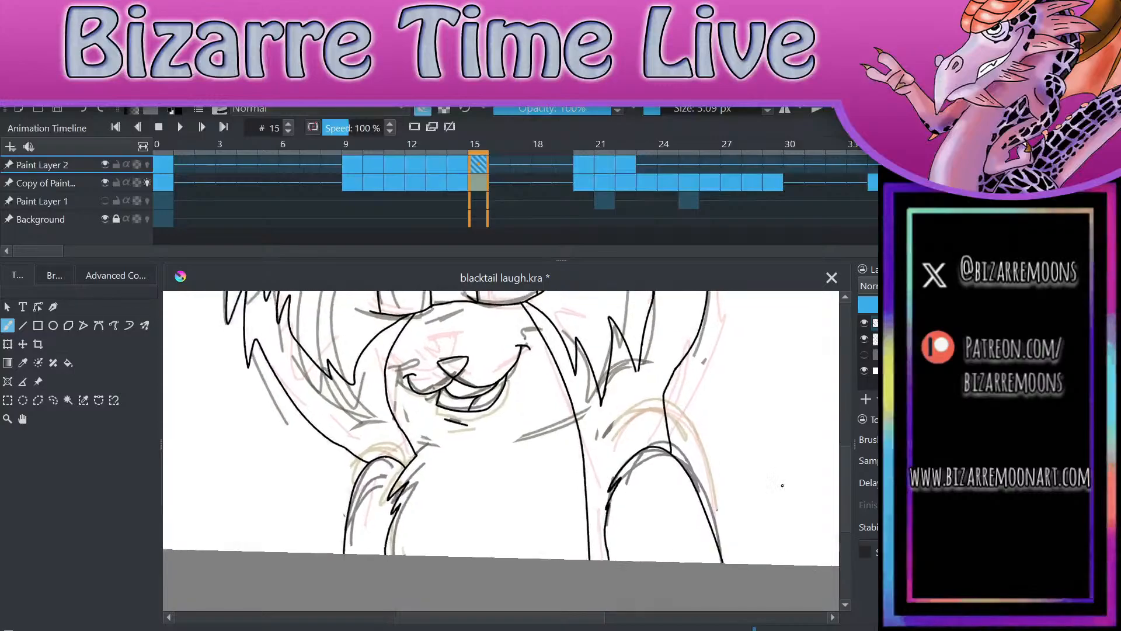
scroll(785, 509, down, 1)
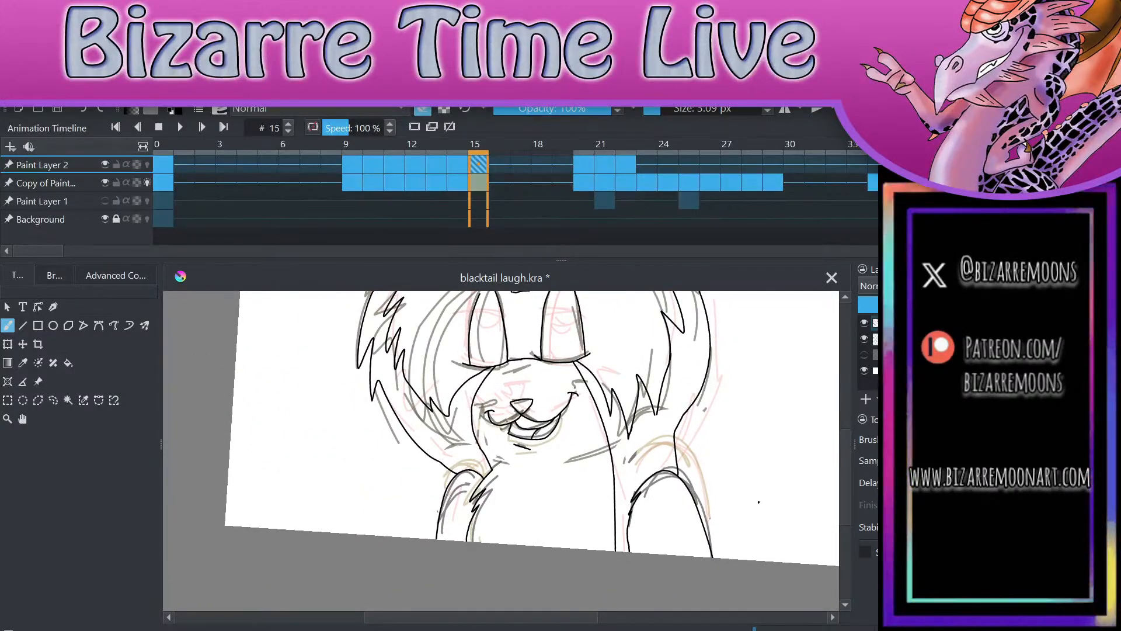
Step: Compare the chest fur and arms on inked frames 13 and 14 with those on frames 20, 21 and 22
key(comma)
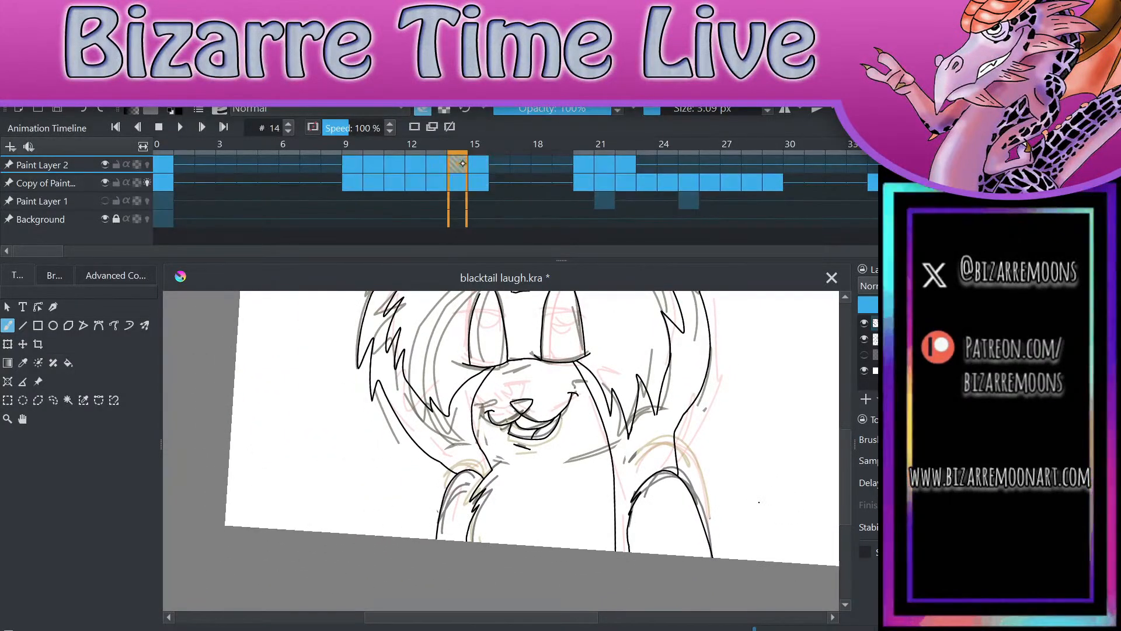
click(604, 168)
click(588, 177)
click(459, 168)
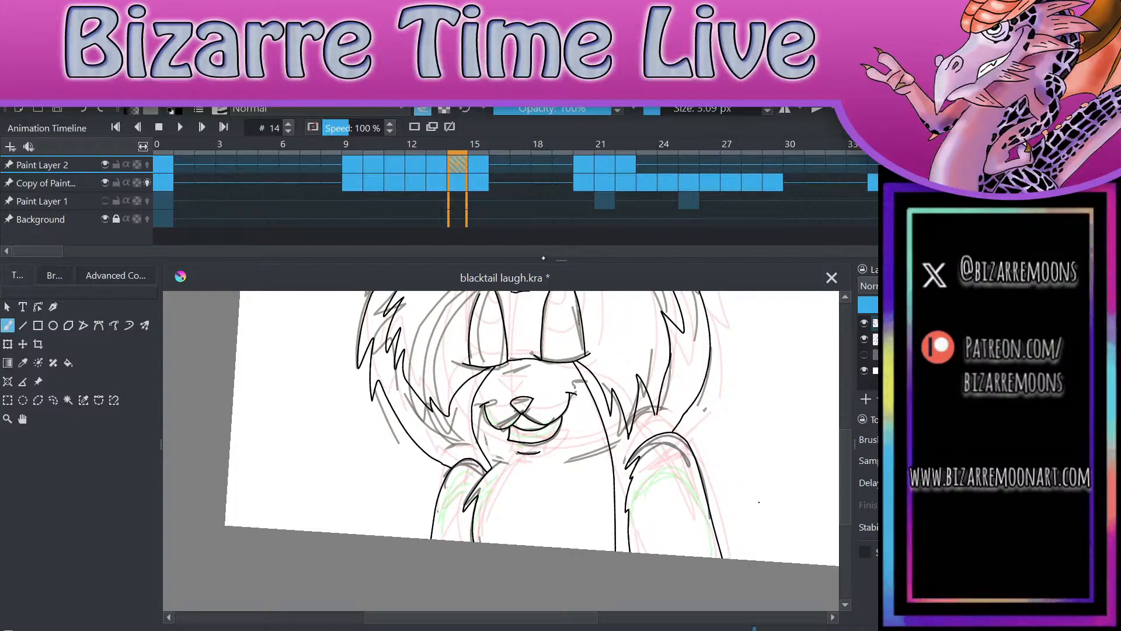
click(583, 165)
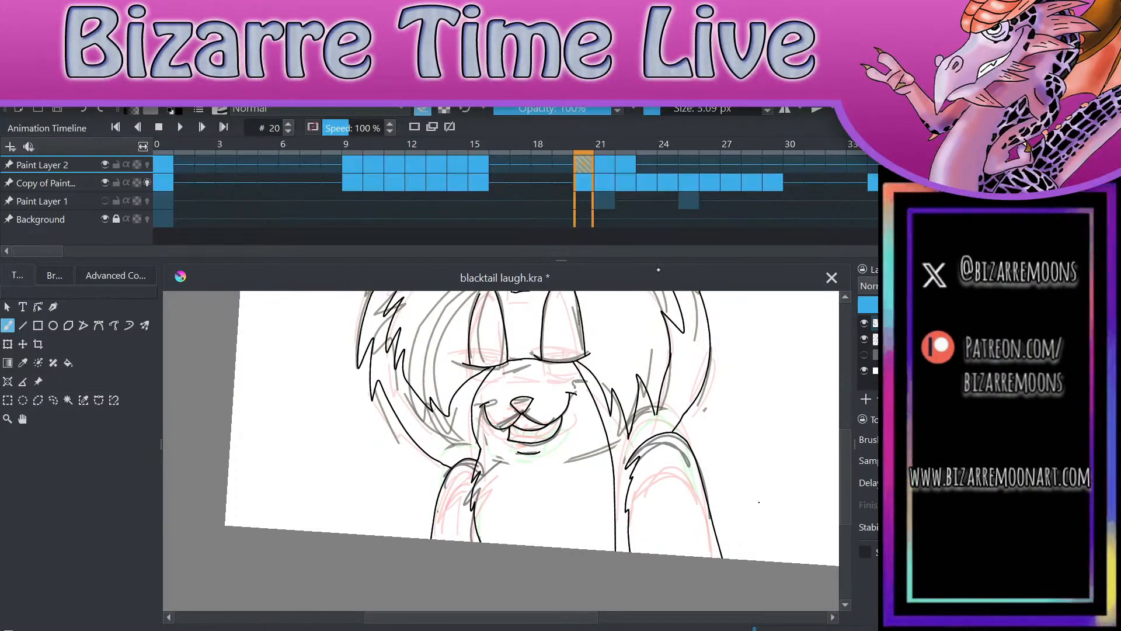
click(603, 173)
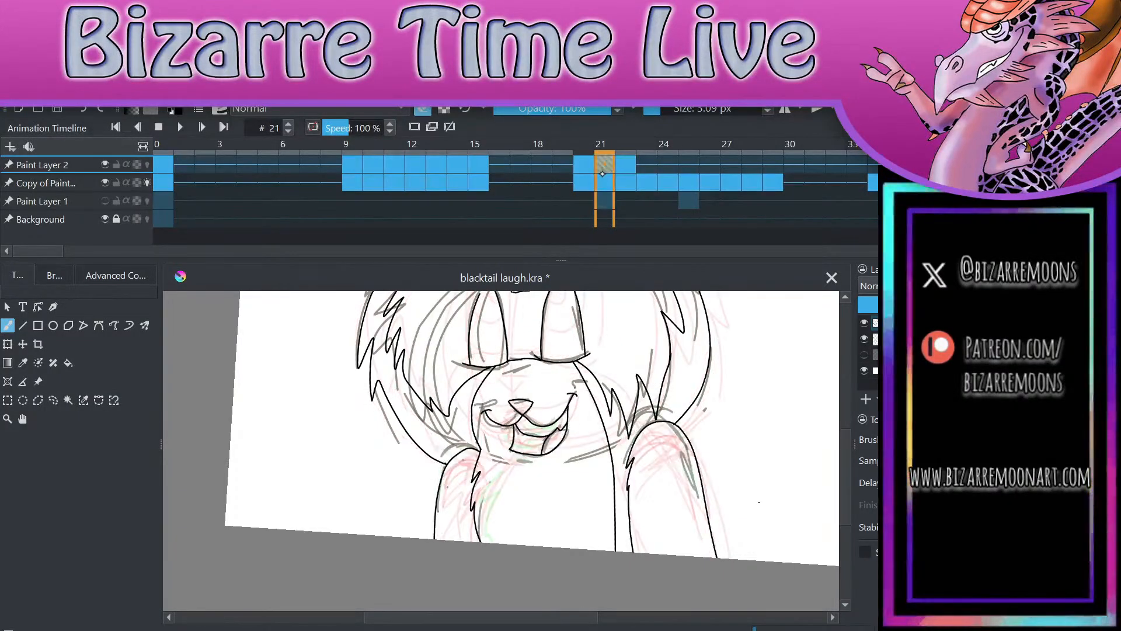
click(437, 167)
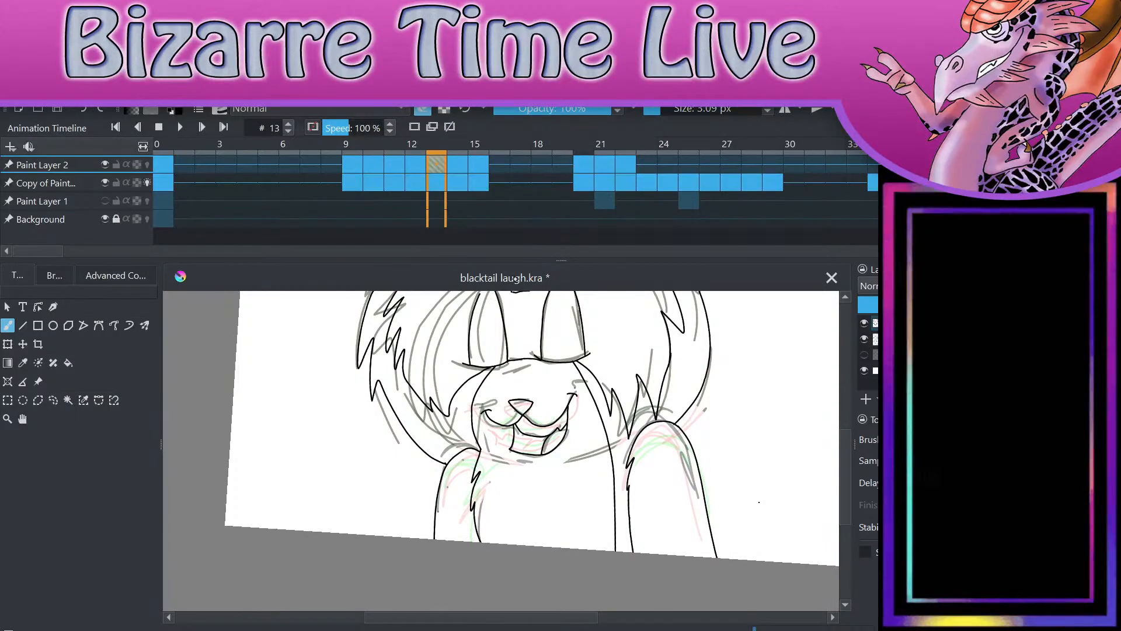
click(603, 166)
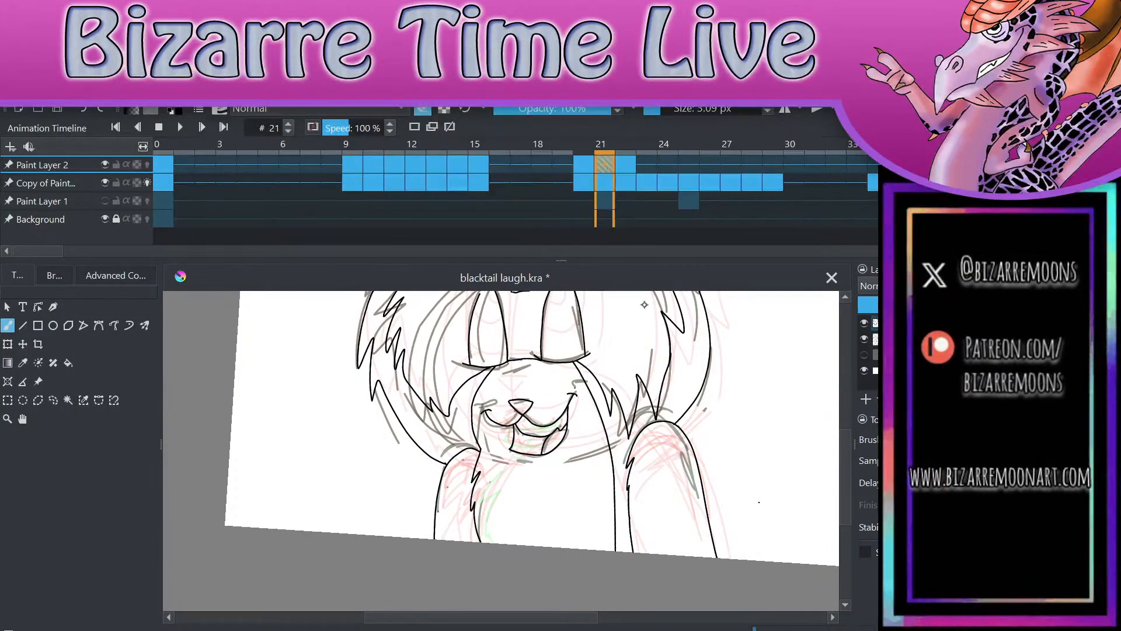
key(period)
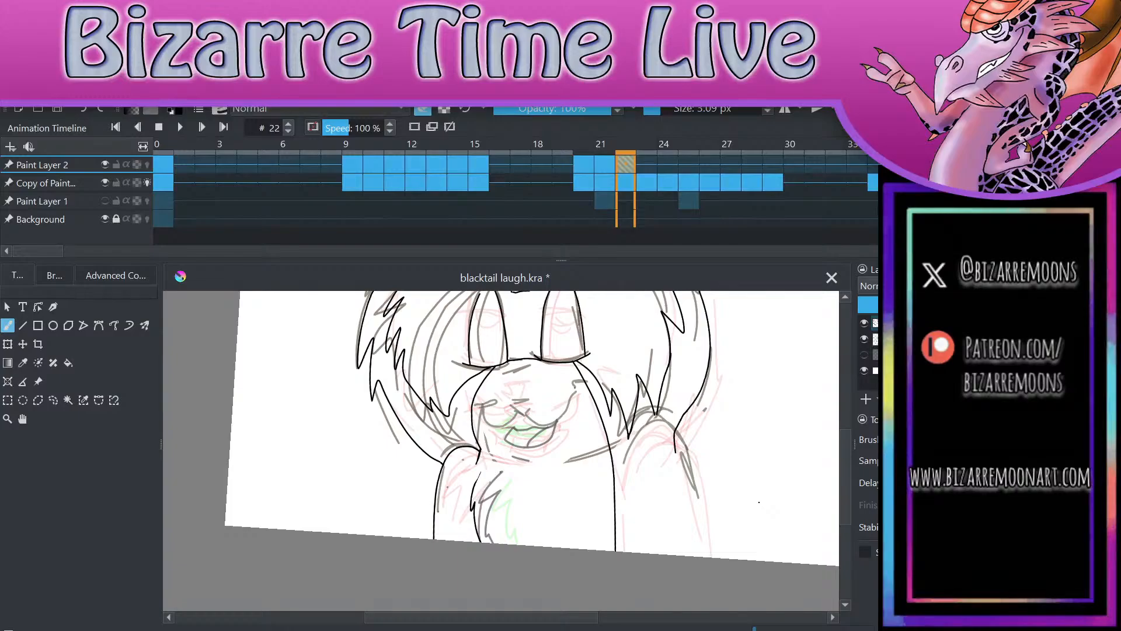
Step: Delete the inked chest fur line on the drawing's left on frame 22, using a freehand selection
scroll(608, 514, up, 3)
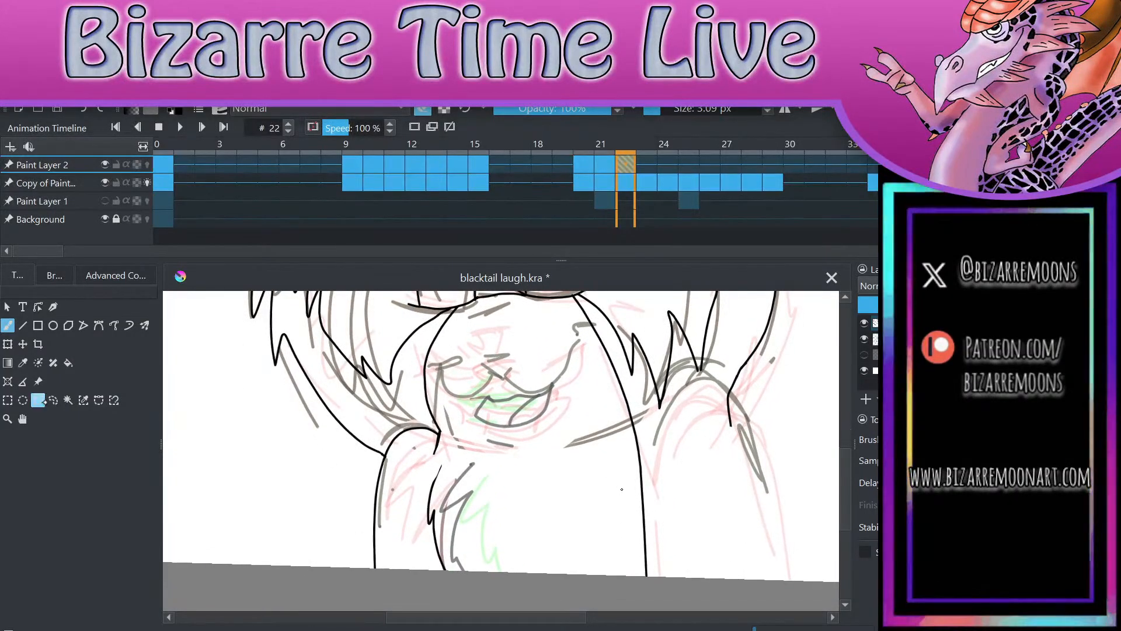
click(54, 400)
scroll(433, 439, down, 1)
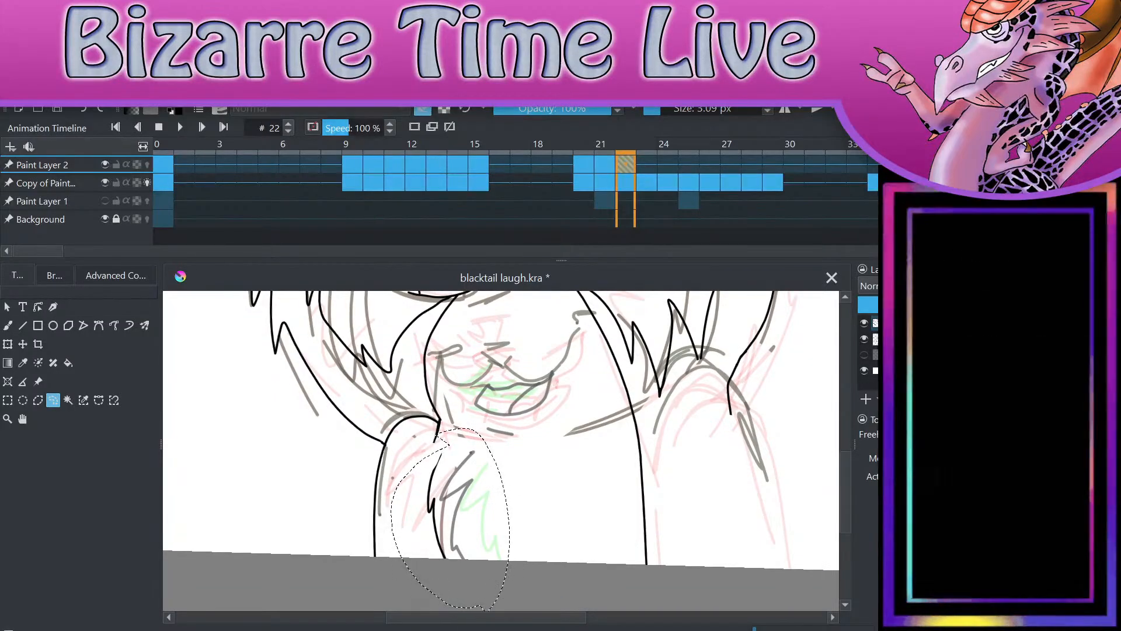
scroll(432, 439, up, 2)
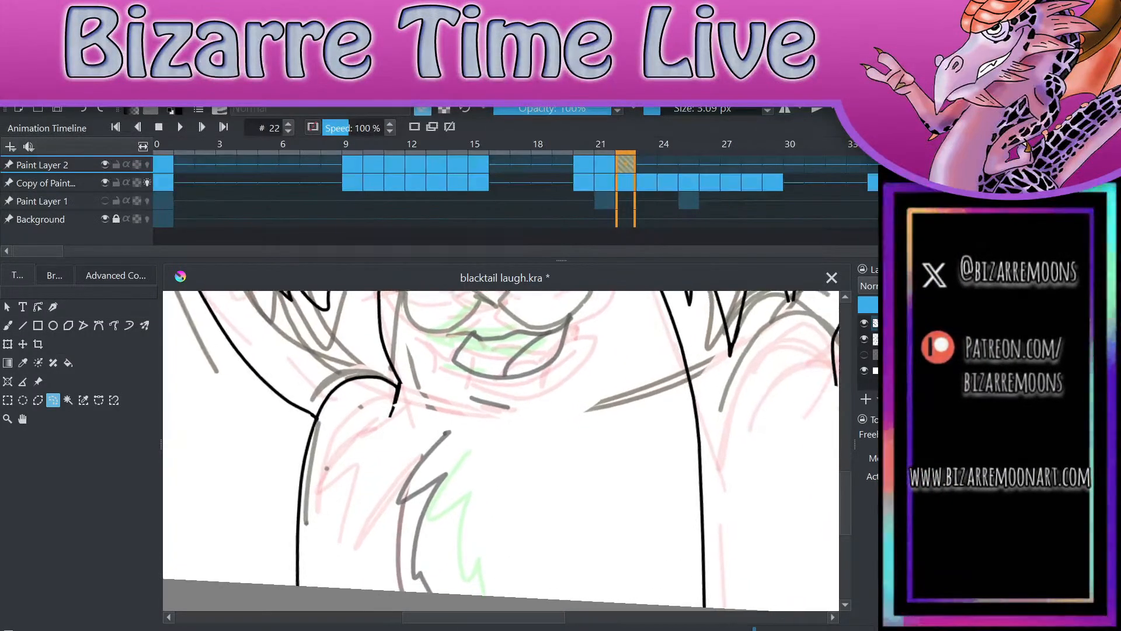
key(Left)
key(Right)
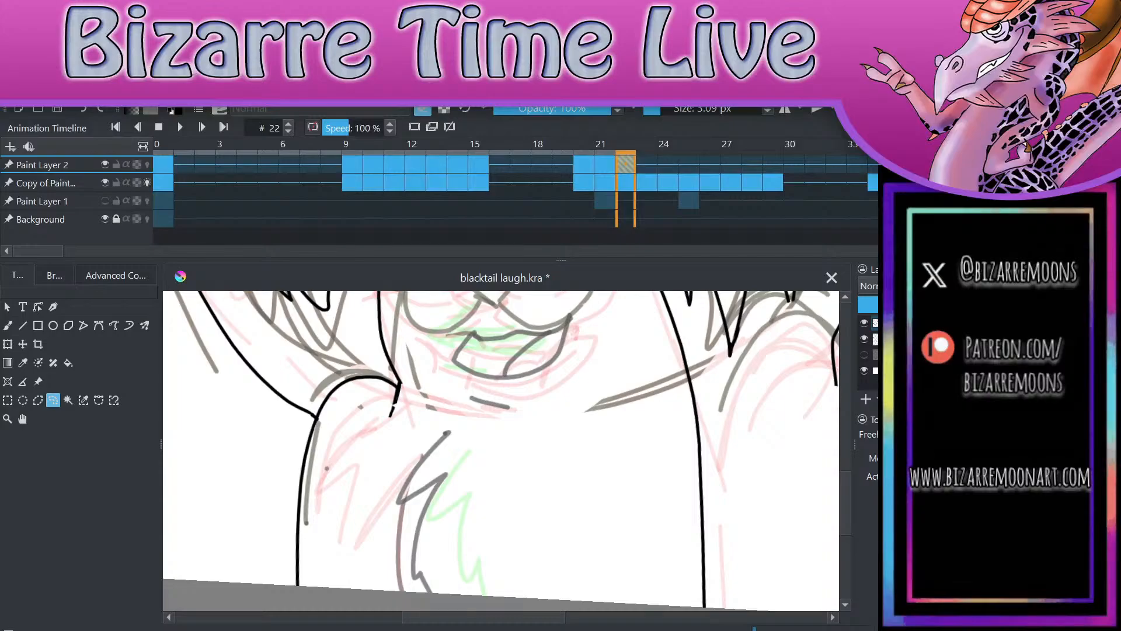
Step: Ink a new jagged chest fur line on frame 22 from the shoulder curve to the canvas edge and erase the leftover cheek line stub
key(b)
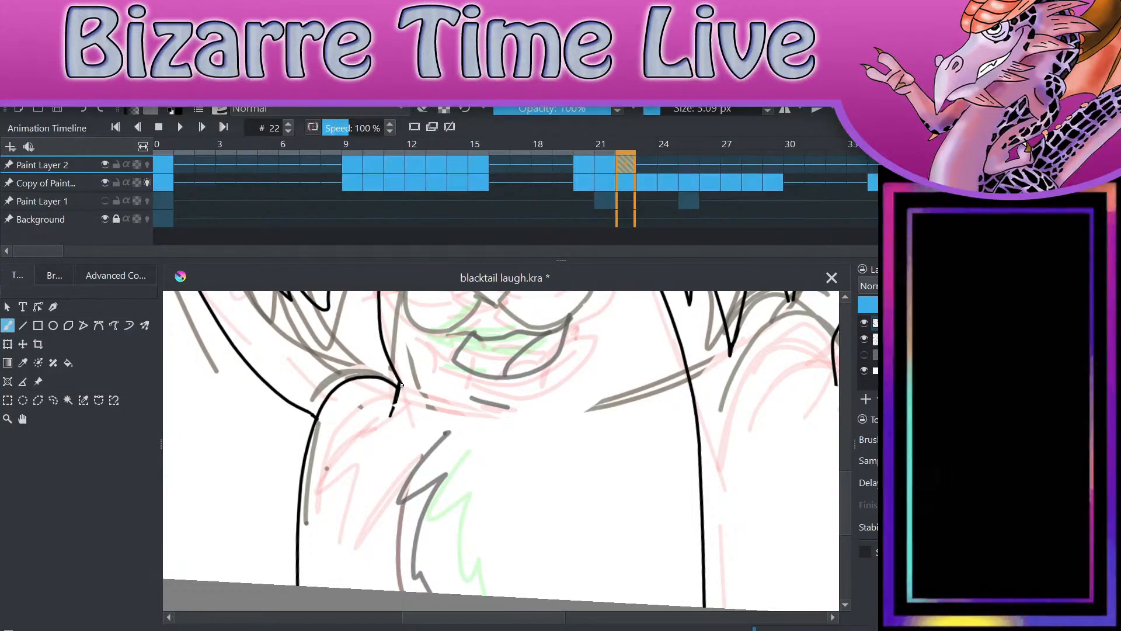
drag(401, 380, 432, 426)
key(ctrl+z)
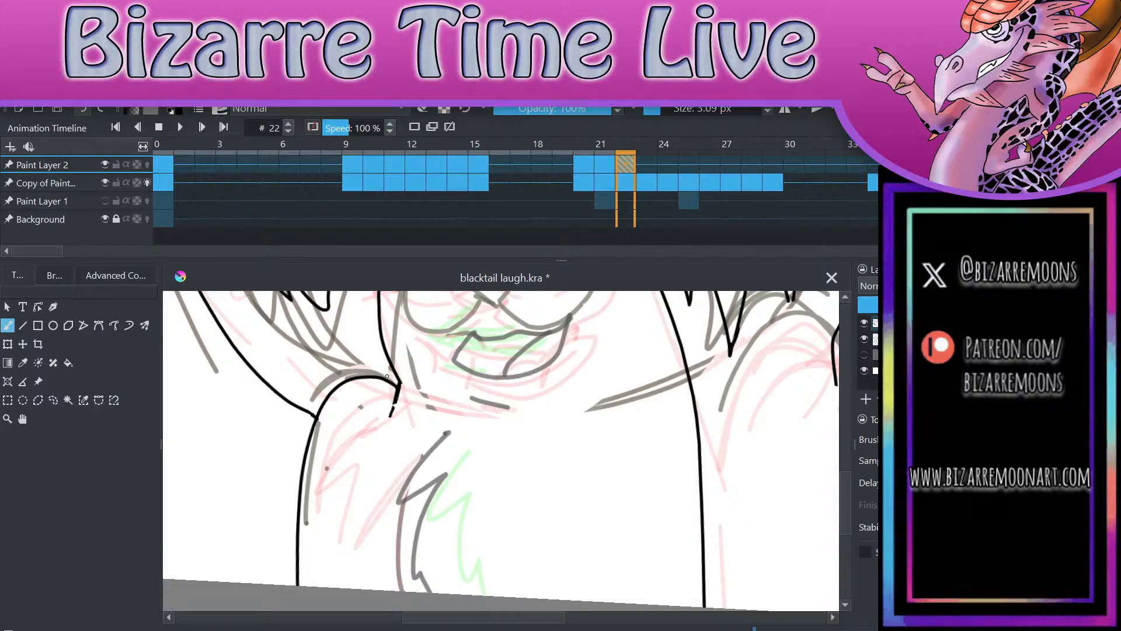
mouse_move(395, 379)
mouse_down()
mouse_move(409, 394)
mouse_move(392, 559)
mouse_move(416, 591)
mouse_up()
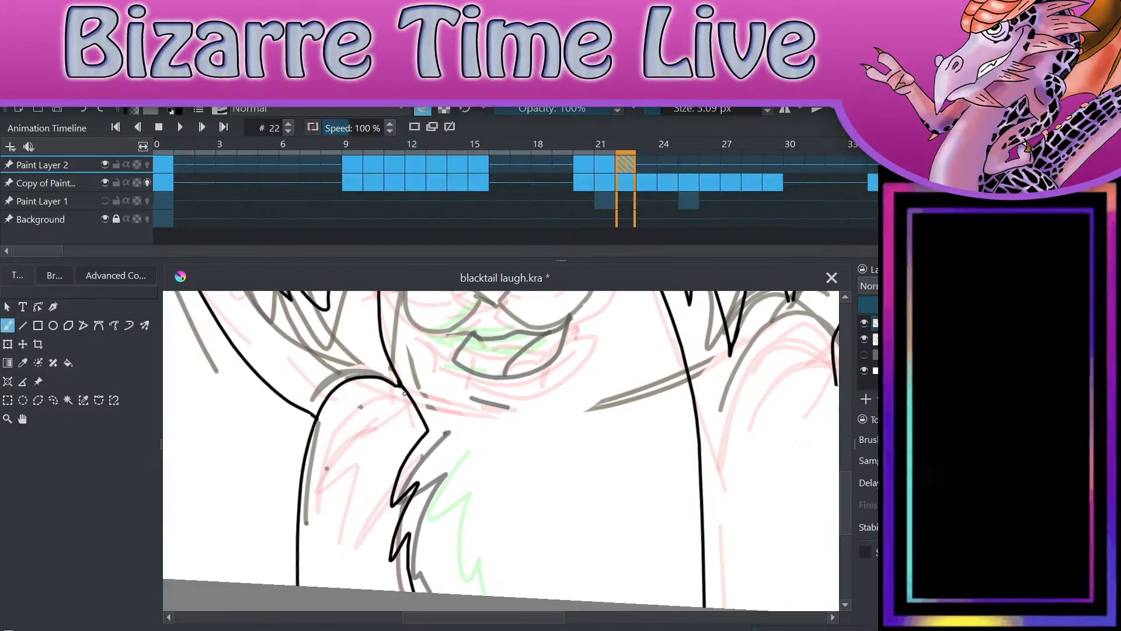
scroll(584, 526, down, 3)
scroll(761, 363, up, 3)
scroll(729, 302, up, 1)
key(Delete)
key(e)
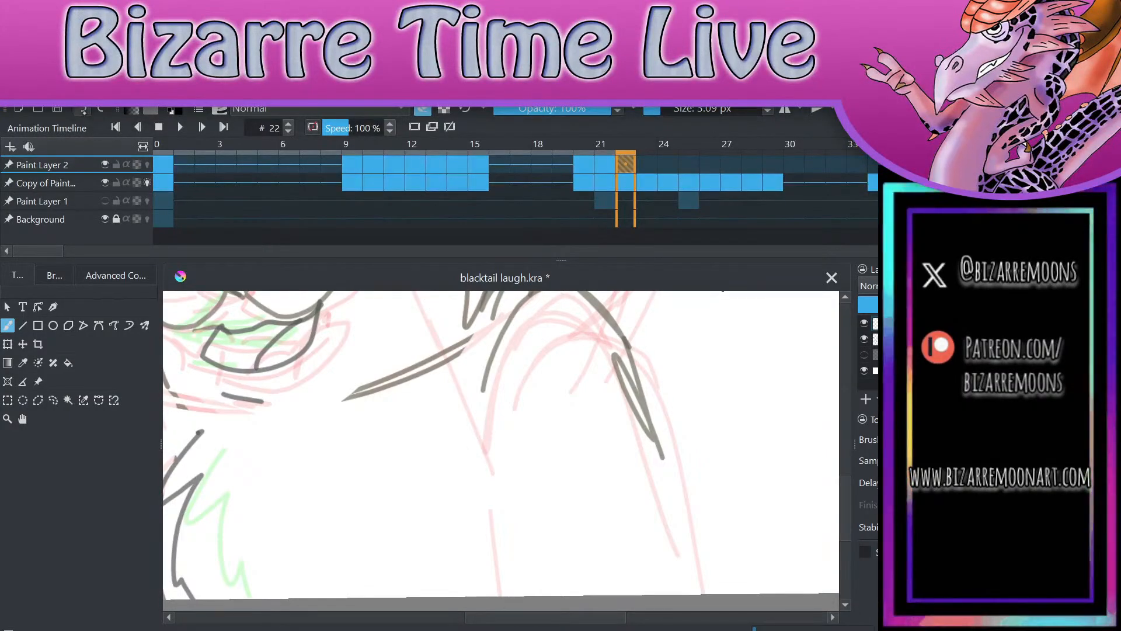
key(ctrl+z)
scroll(650, 392, down, 3)
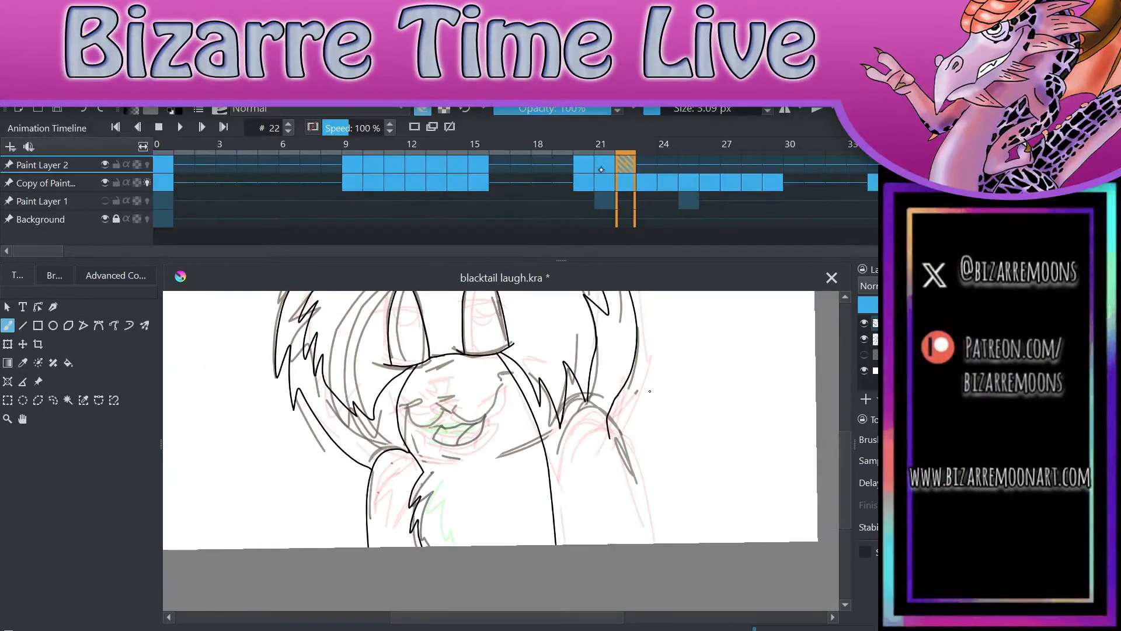
Step: Compare the chest fur and arms across frames 20, 21 and 22
click(601, 167)
click(584, 167)
click(604, 168)
click(624, 169)
click(605, 169)
click(586, 169)
click(610, 170)
click(623, 169)
click(605, 168)
click(586, 166)
key(period)
key(period)
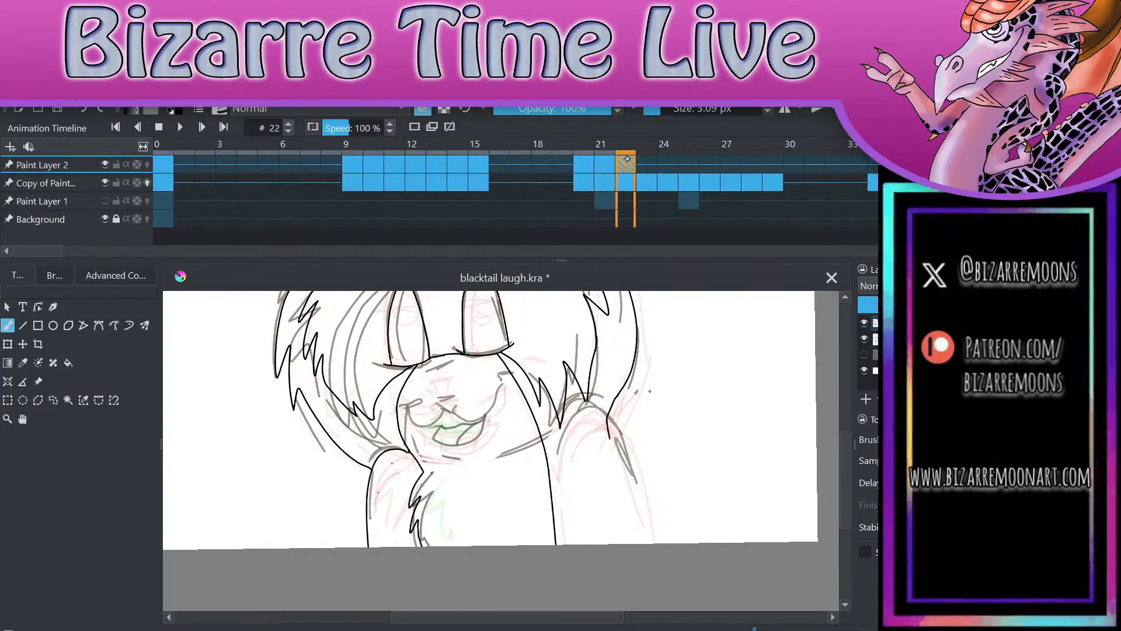
Step: Ink the nose and both curves of the smile with their cheek creases on frame 22, following the muzzle sketch
scroll(556, 528, up, 2)
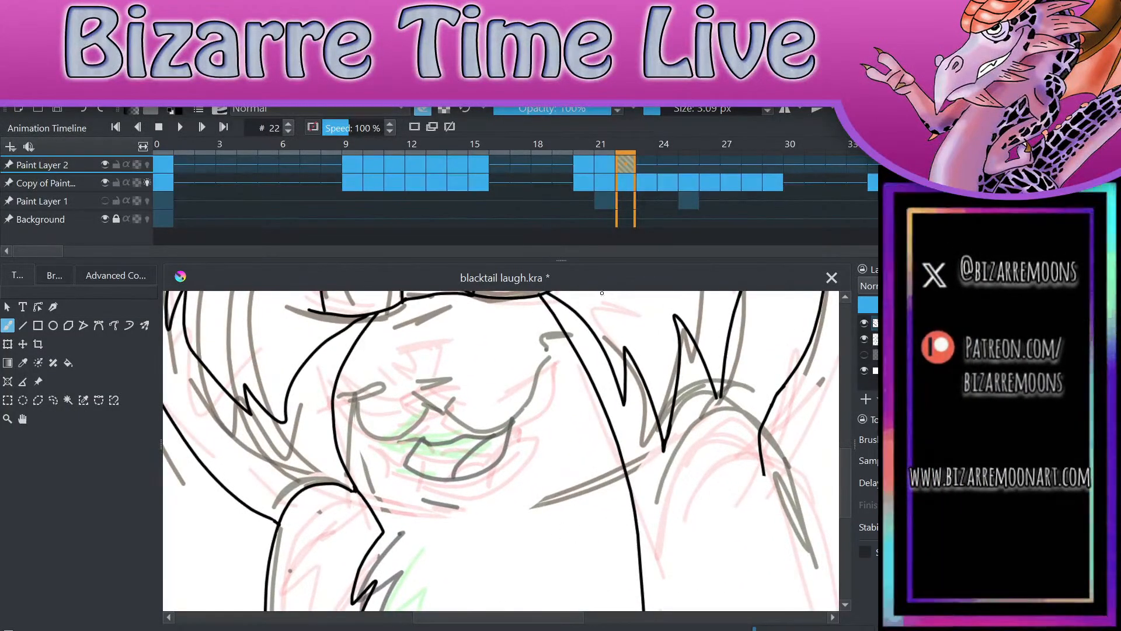
key(e)
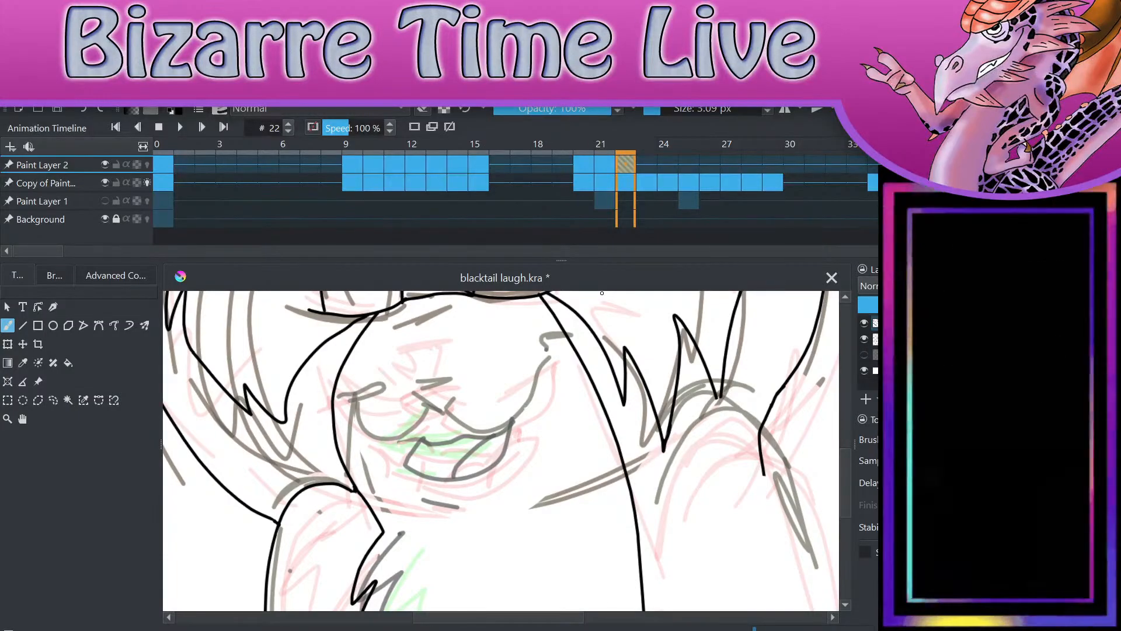
scroll(602, 294, up, 2)
drag(587, 546, 597, 558)
key(ctrl+z)
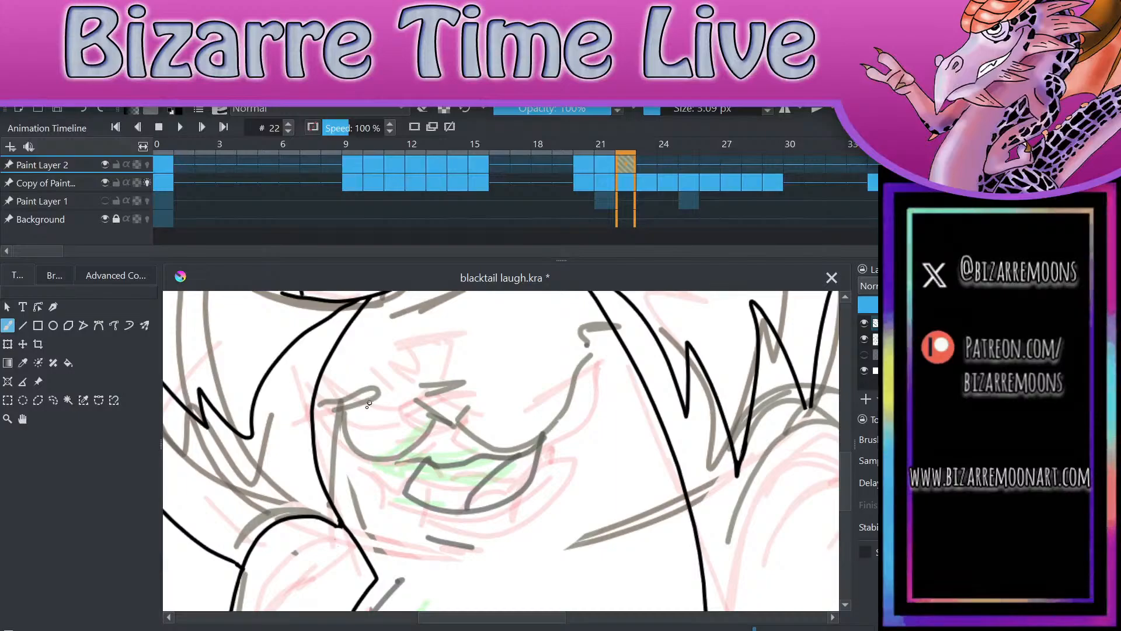
mouse_move(330, 424)
mouse_down()
mouse_move(370, 410)
mouse_move(396, 462)
mouse_move(439, 419)
mouse_move(420, 403)
mouse_move(446, 419)
mouse_move(469, 385)
mouse_move(457, 381)
mouse_move(469, 385)
mouse_up()
mouse_move(442, 420)
mouse_down()
mouse_move(540, 437)
mouse_move(580, 355)
mouse_move(573, 365)
mouse_move(598, 358)
mouse_up()
Step: Ink the open mouth below the smile on frame 22, including the fang, lower lip and tongue
mouse_move(413, 460)
mouse_down()
mouse_move(464, 513)
mouse_move(522, 496)
mouse_move(549, 429)
mouse_up()
mouse_move(415, 461)
mouse_down()
mouse_move(507, 469)
mouse_move(543, 431)
mouse_up()
mouse_move(455, 513)
mouse_down()
mouse_move(496, 466)
mouse_move(533, 495)
mouse_move(501, 459)
mouse_up()
key(e)
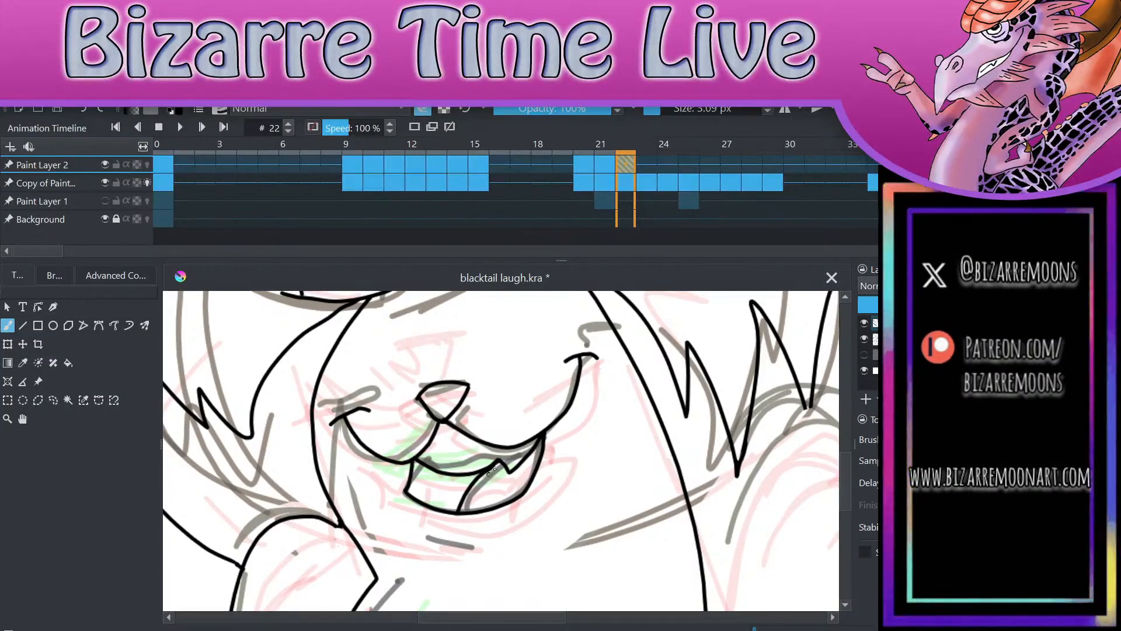
scroll(612, 544, down, 4)
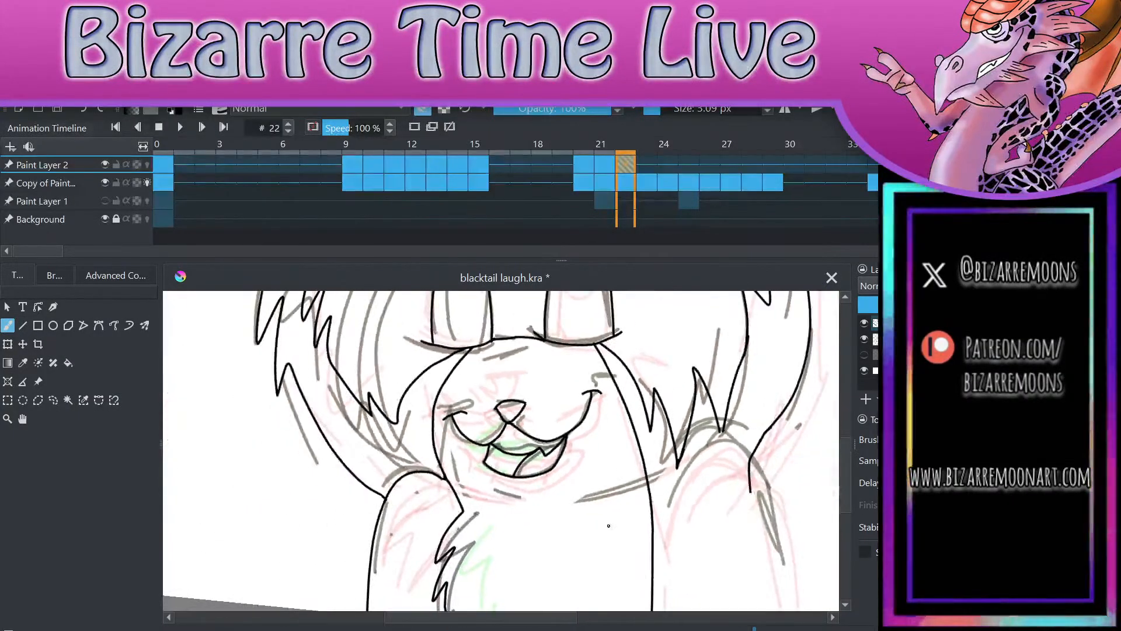
scroll(597, 522, up, 5)
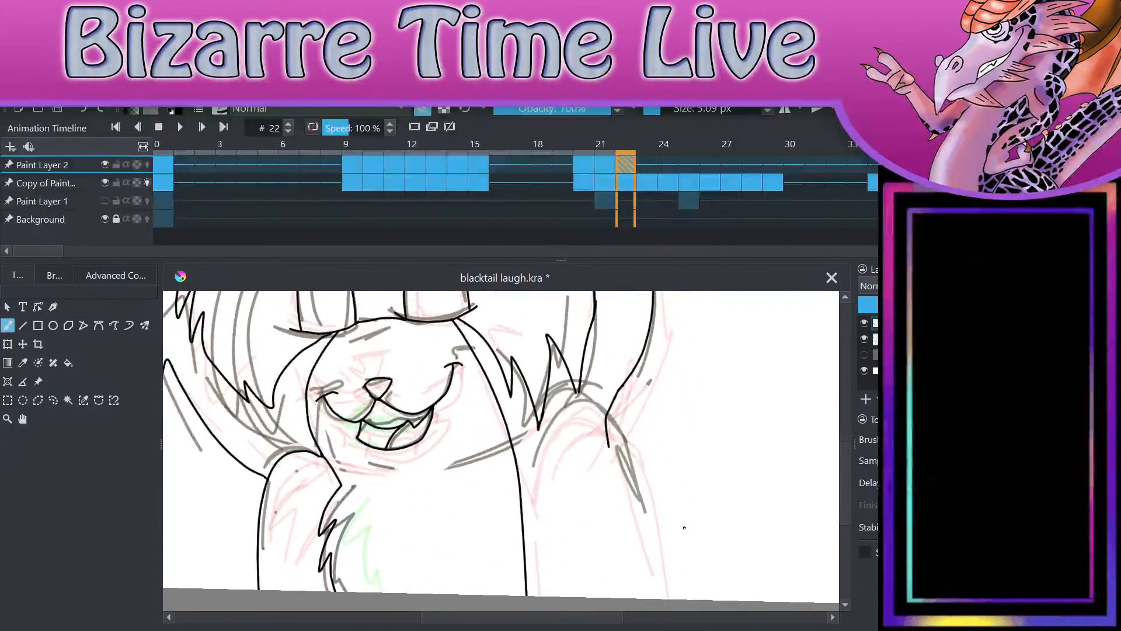
key(Delete)
click(423, 110)
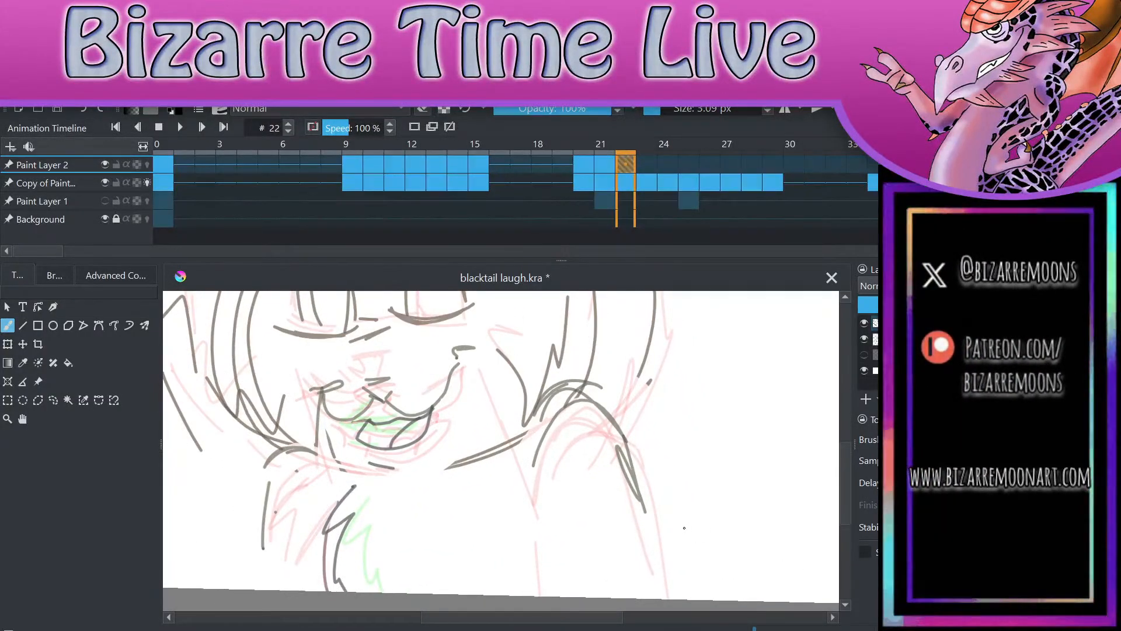
click(83, 110)
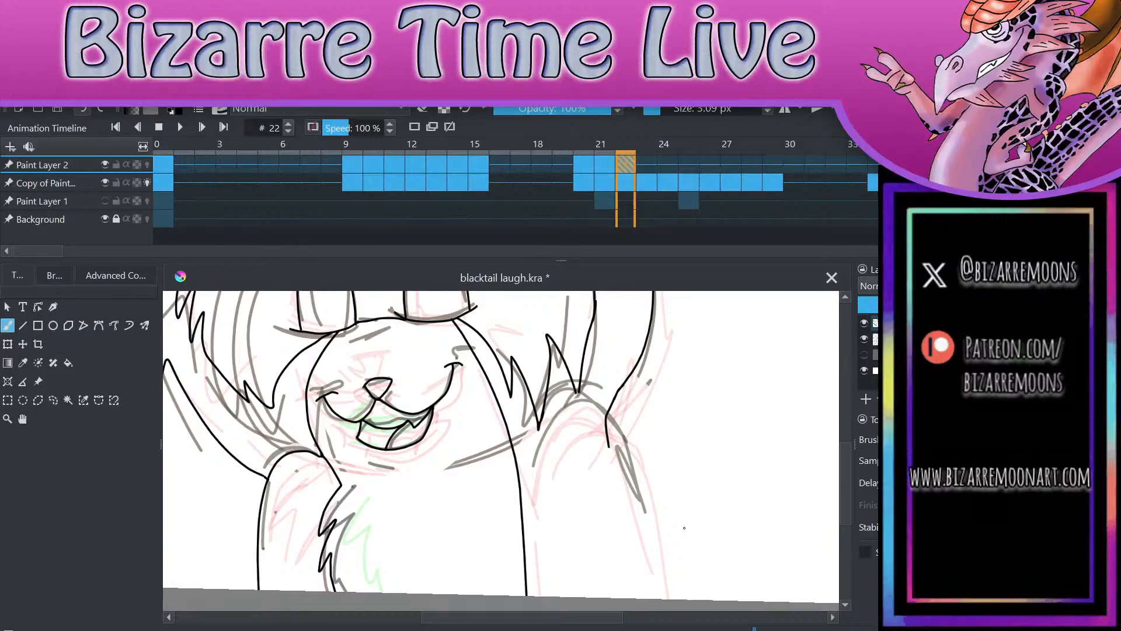
Step: Ink the arm on the drawing's right on frame 22, with a jagged inner edge and a smooth rounded outer line
scroll(684, 528, up, 2)
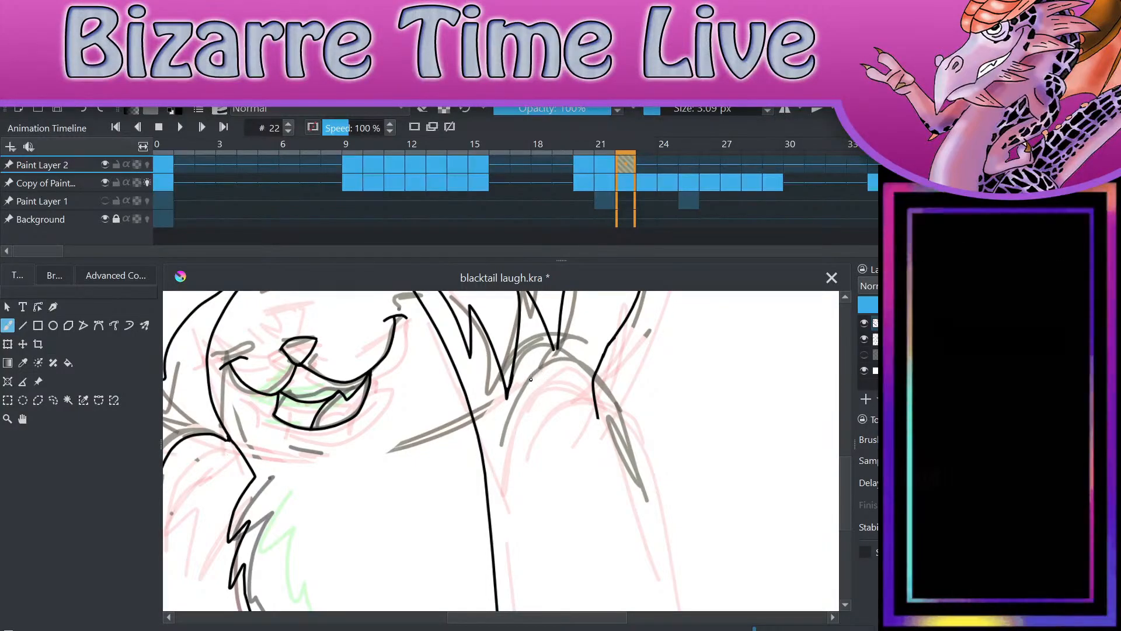
mouse_move(542, 368)
mouse_down()
mouse_move(500, 476)
mouse_move(520, 610)
mouse_up()
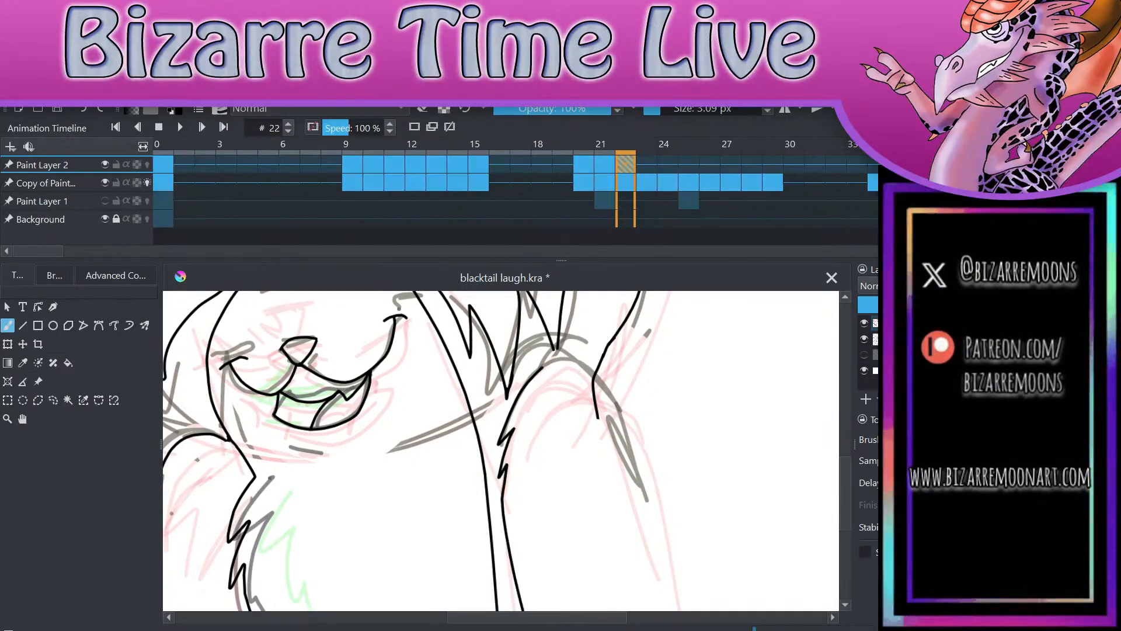
mouse_move(539, 369)
mouse_down()
mouse_move(637, 415)
mouse_move(698, 611)
mouse_up()
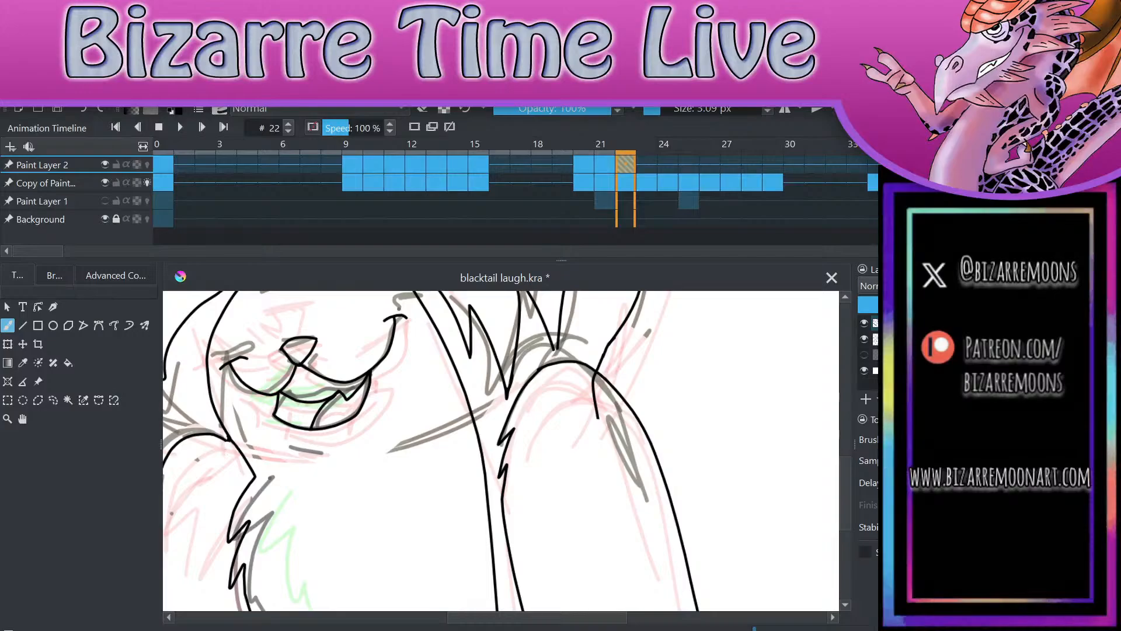
key(ctrl+z)
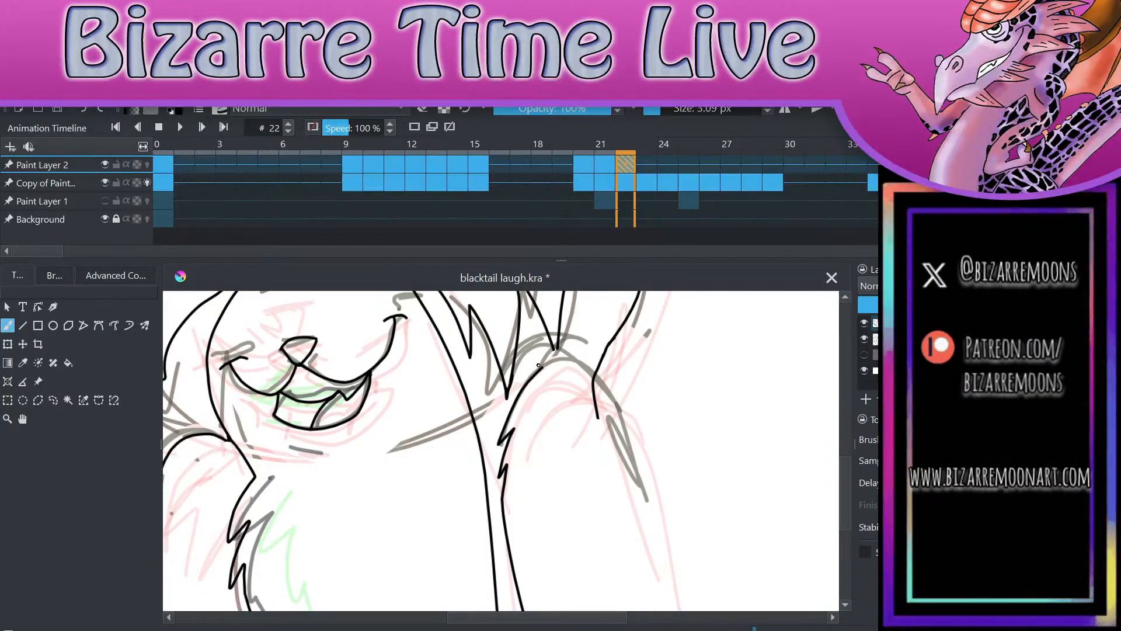
mouse_move(539, 367)
mouse_down()
mouse_move(570, 362)
mouse_move(695, 610)
mouse_up()
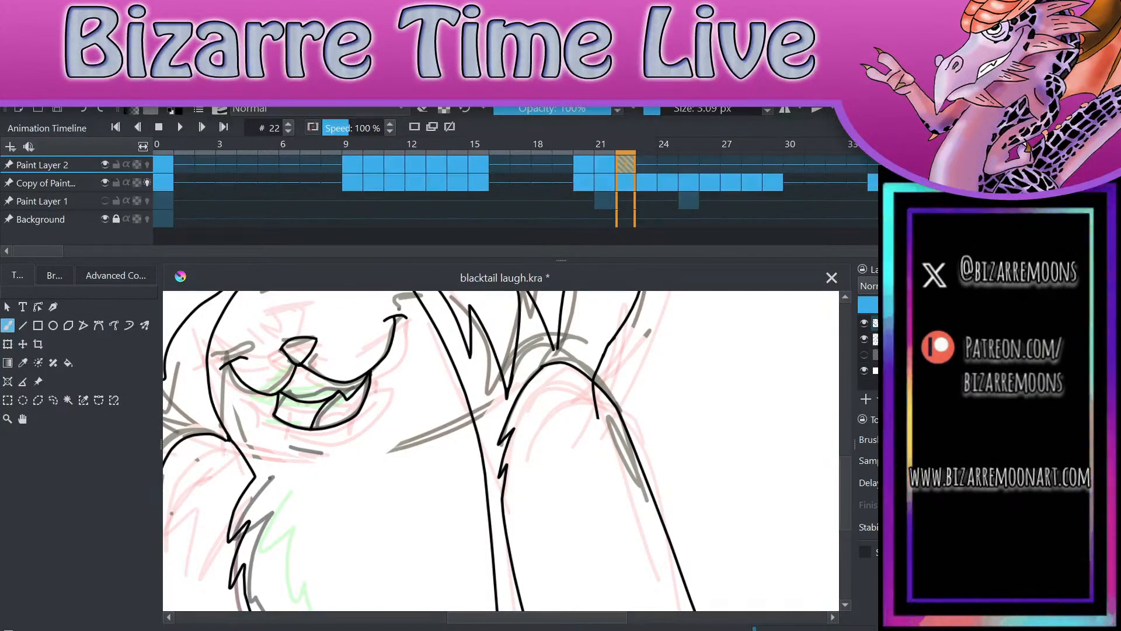
key(ctrl+z)
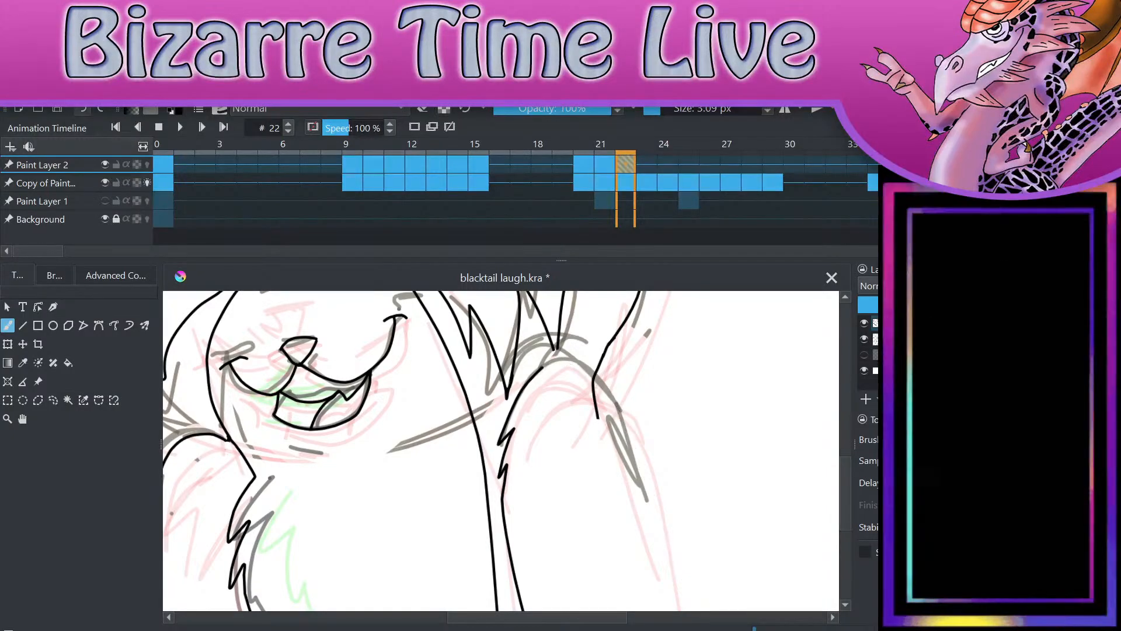
mouse_move(539, 367)
mouse_down()
mouse_move(575, 363)
mouse_move(676, 610)
mouse_up()
Step: Erase the end of the outer hair line that overlaps the inside of the newly inked arm
key(e)
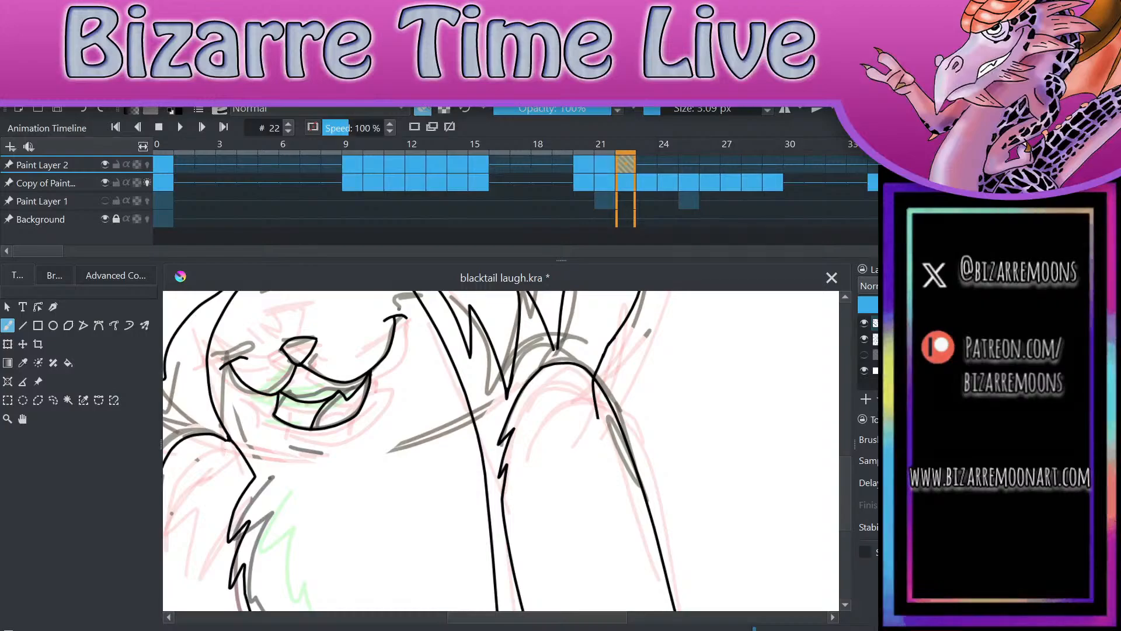
mouse_move(589, 406)
mouse_down()
mouse_move(602, 421)
mouse_move(559, 447)
mouse_move(568, 459)
mouse_up()
scroll(617, 362, up, 3)
mouse_move(555, 417)
mouse_down()
mouse_move(566, 440)
mouse_move(564, 415)
mouse_move(573, 434)
mouse_up()
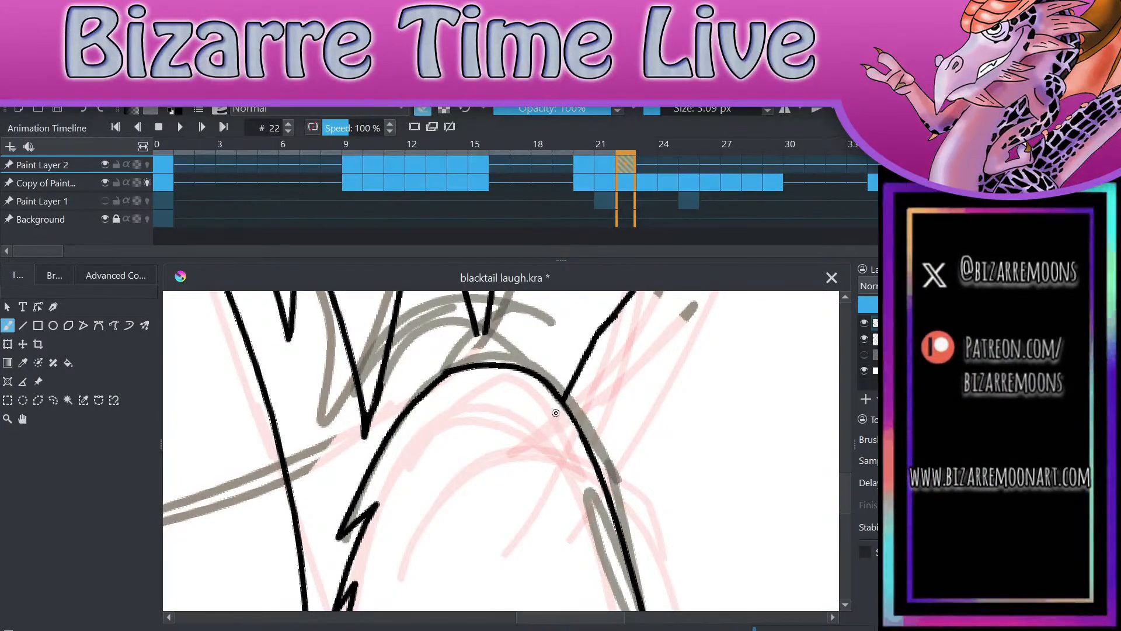
scroll(654, 409, down, 3)
scroll(724, 365, down, 1)
Step: Close the gap at the pointed tip of the hair tuft just above the arm on the drawing's right
scroll(748, 348, up, 3)
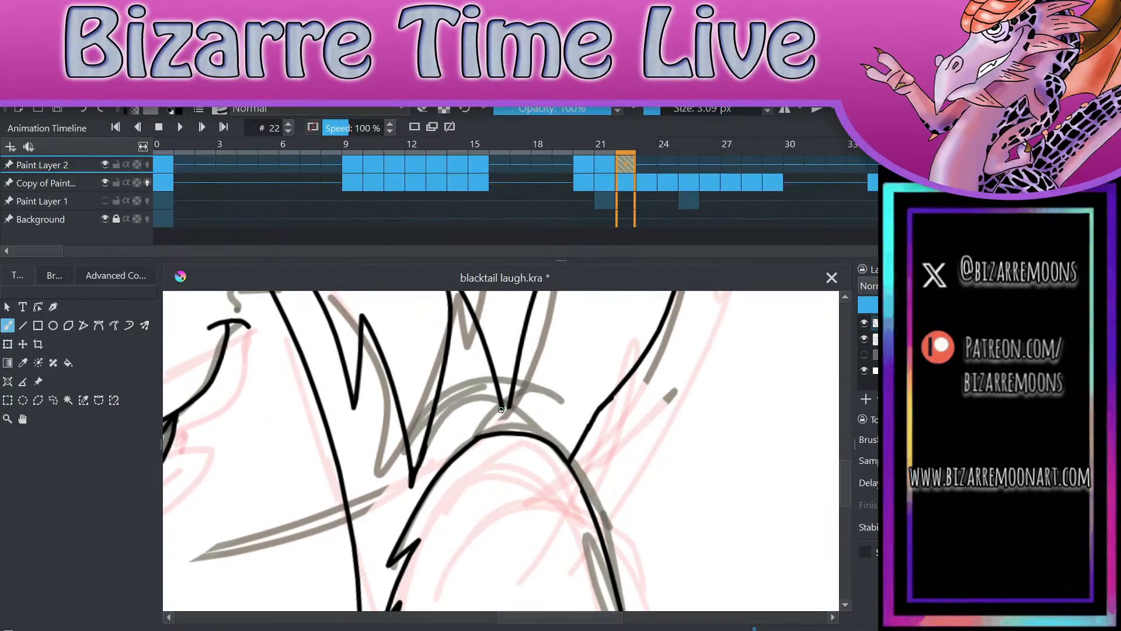
drag(500, 408, 511, 389)
key(ctrl+z)
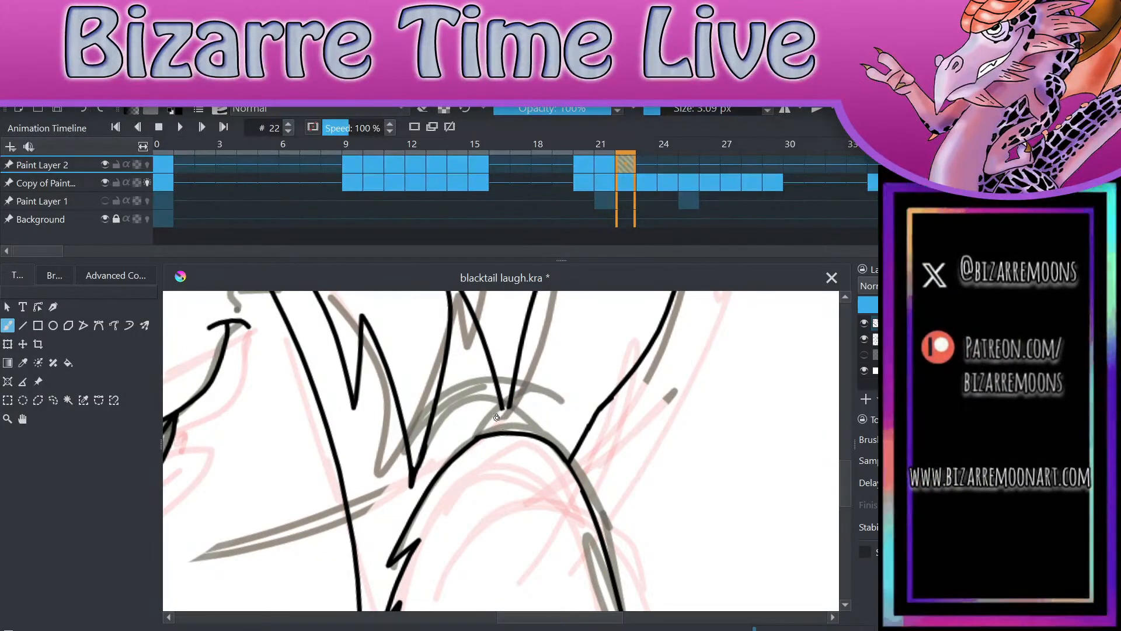
drag(501, 407, 509, 396)
scroll(680, 374, down, 4)
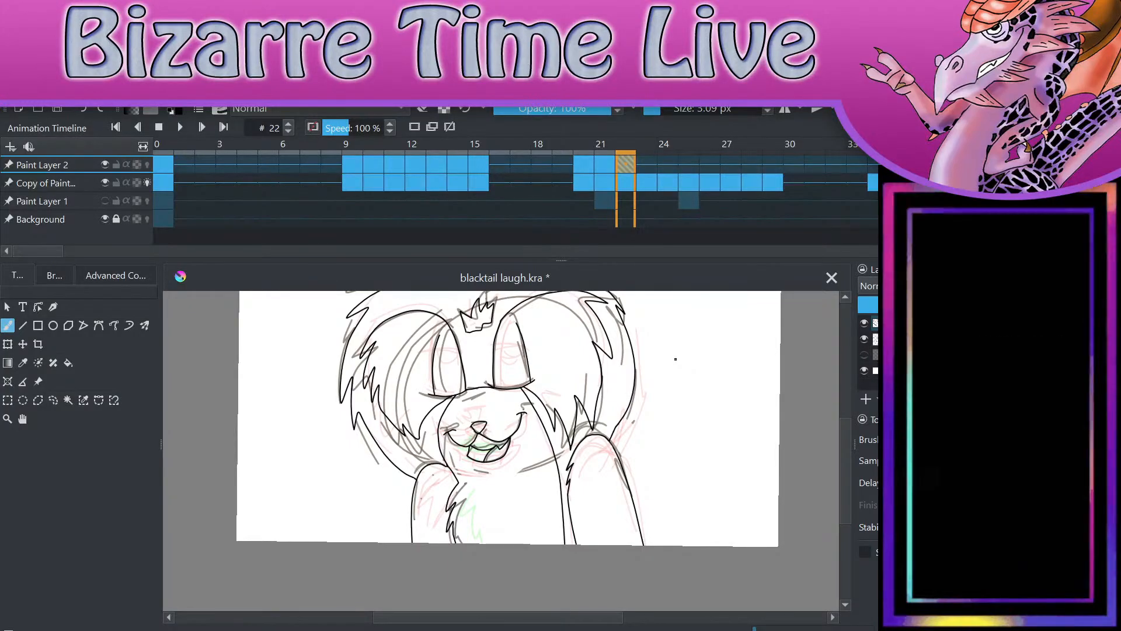
Step: Look over the finished line art of frame 22, and move to frame 23 to examine its sketch
scroll(502, 449, down, 2)
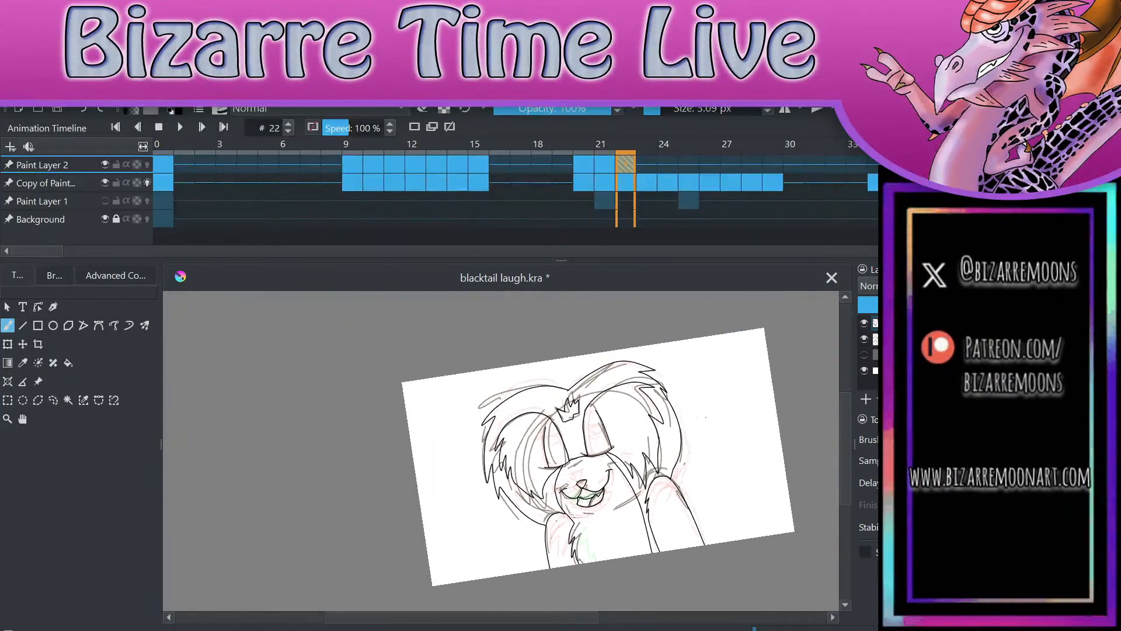
scroll(502, 450, up, 2)
scroll(502, 450, up, 2)
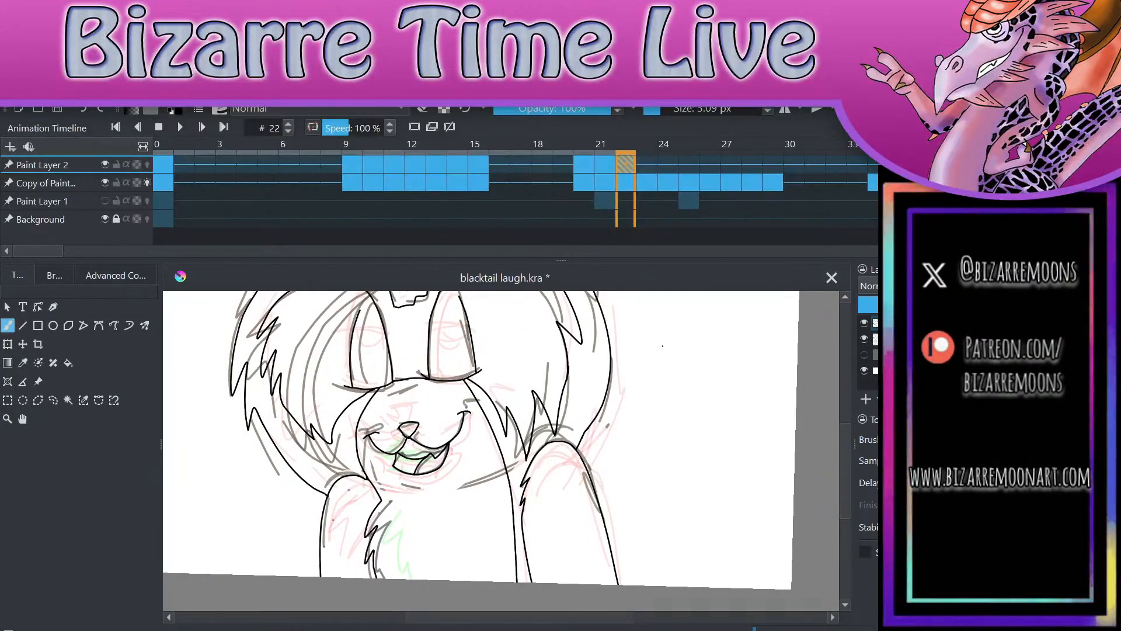
key(Right)
scroll(503, 450, down, 2)
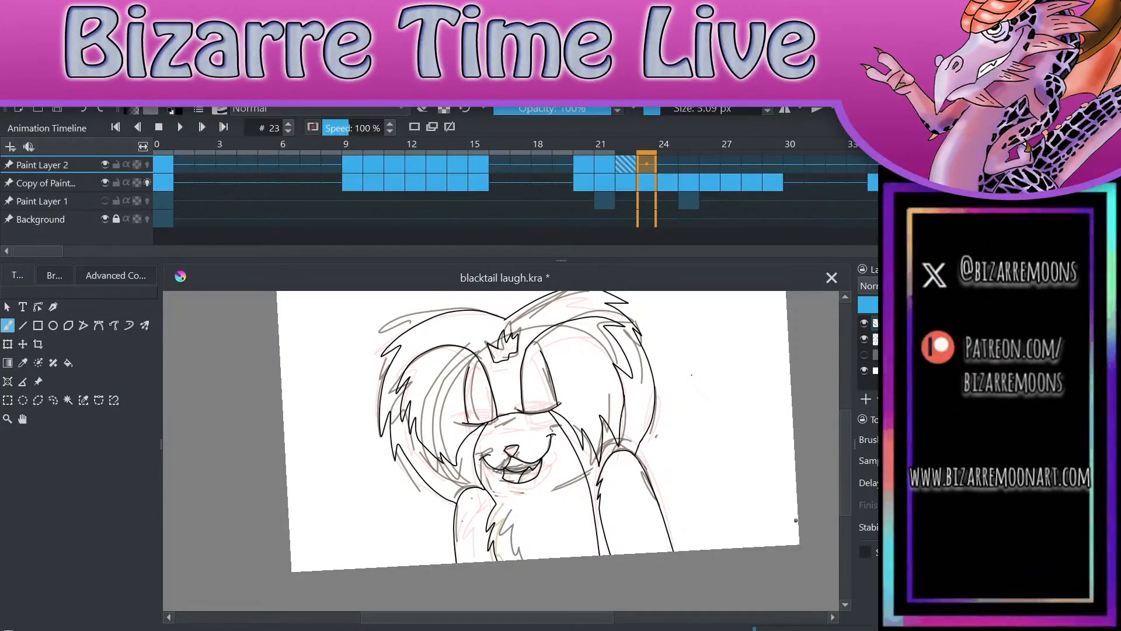
scroll(503, 450, up, 1)
scroll(502, 450, down, 2)
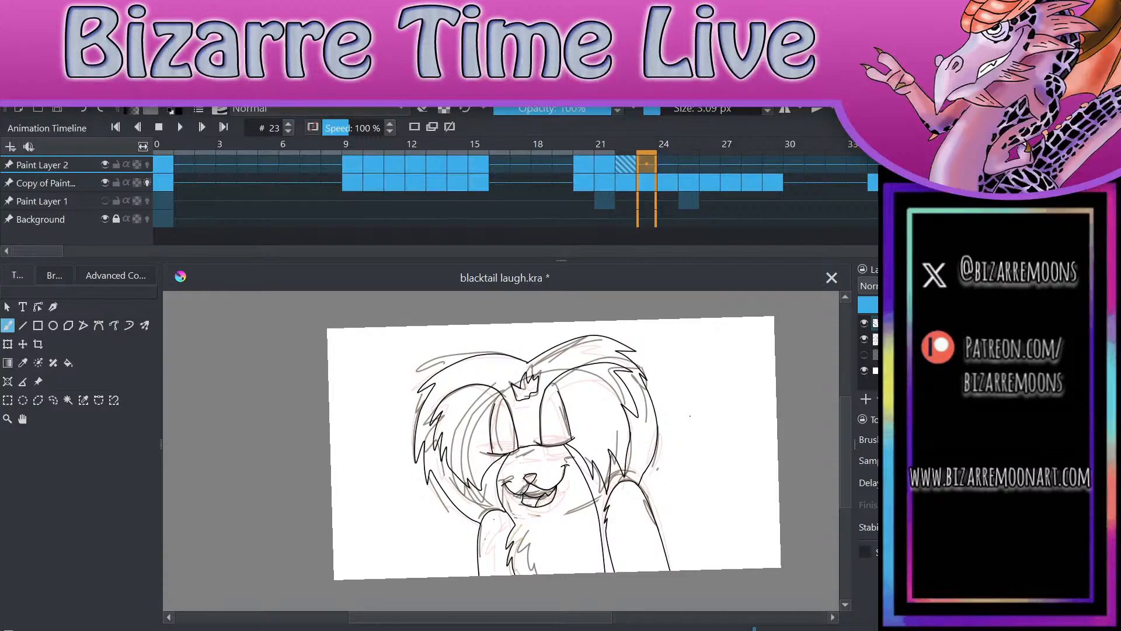
scroll(501, 451, up, 2)
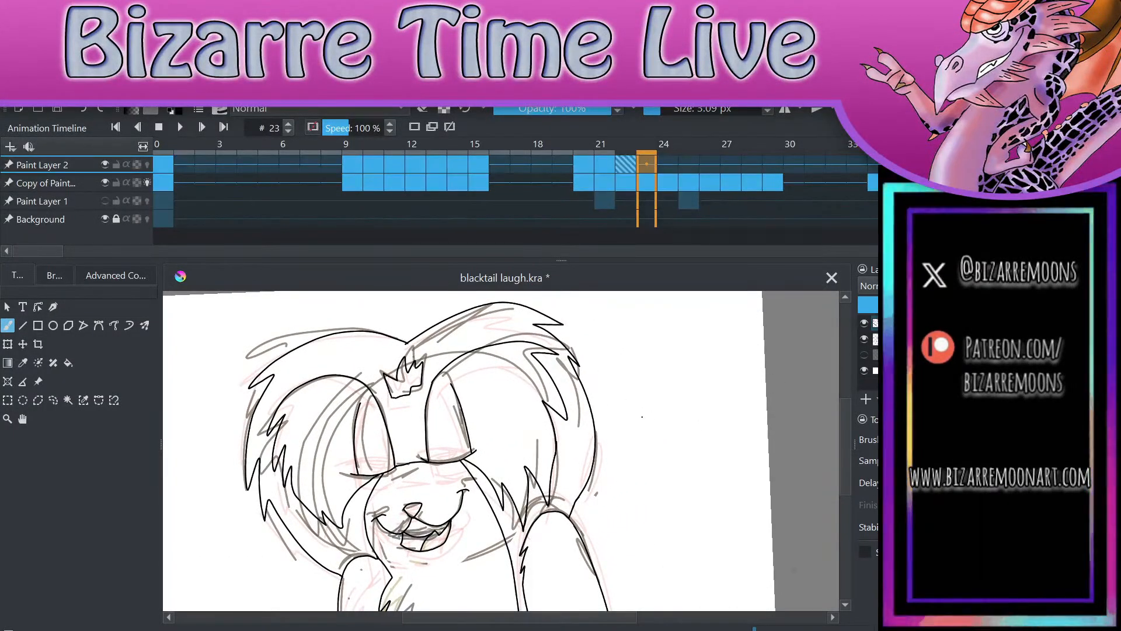
scroll(501, 450, down, 2)
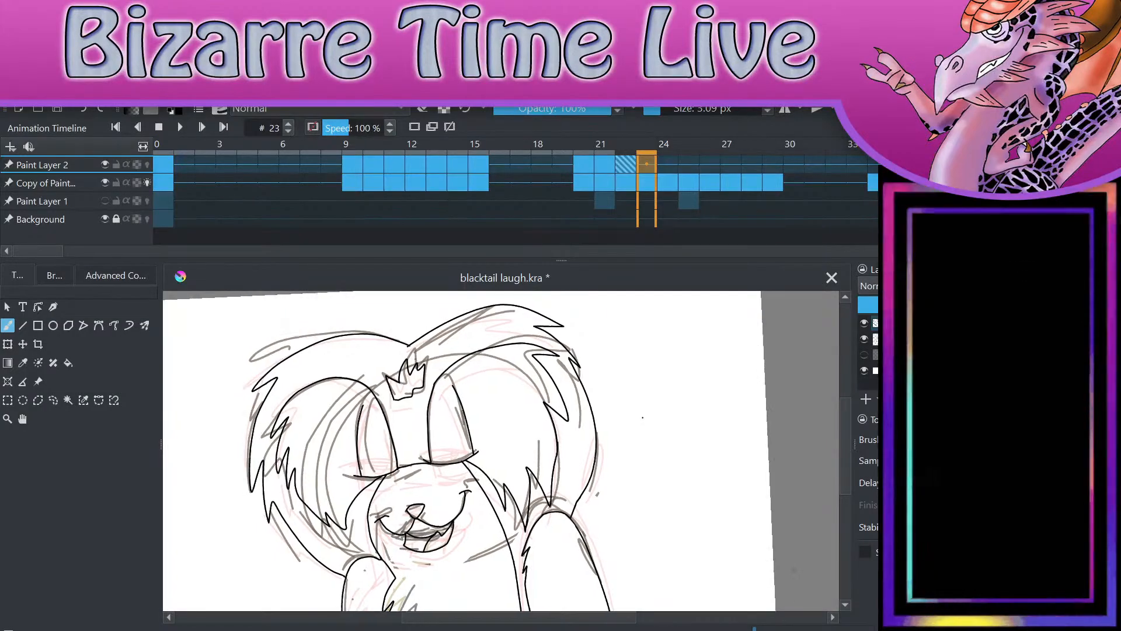
Step: Hide the line art layer, compare the sketches of frames 22 and 23 by flipping between them, and show the layer again
scroll(501, 450, up, 1)
drag(735, 359, 769, 329)
key(ctrl+z)
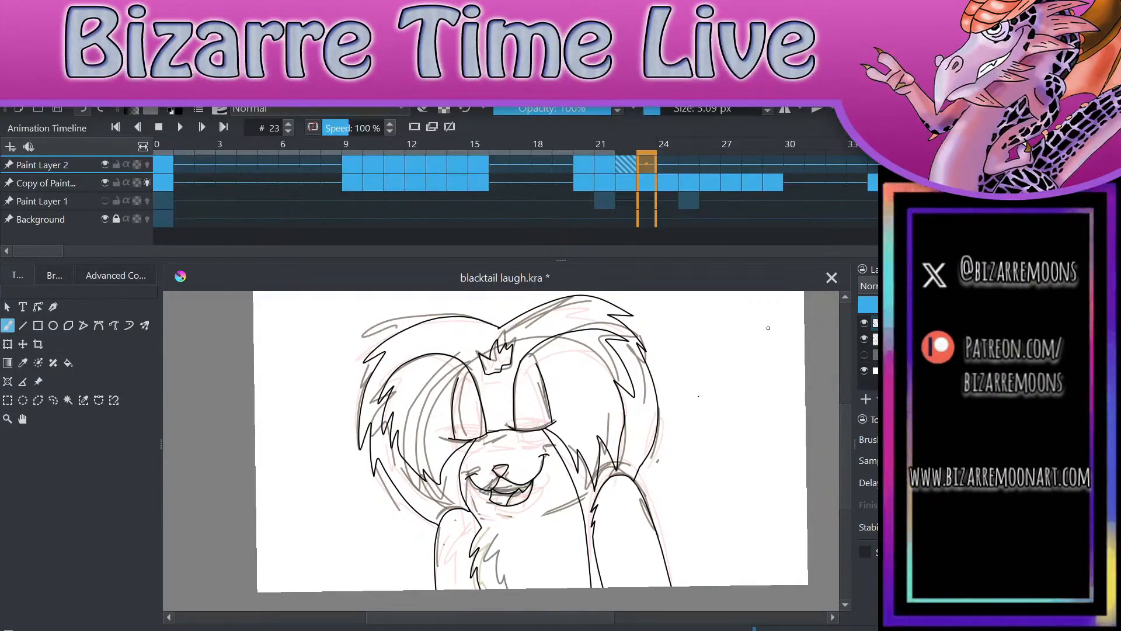
key(Left)
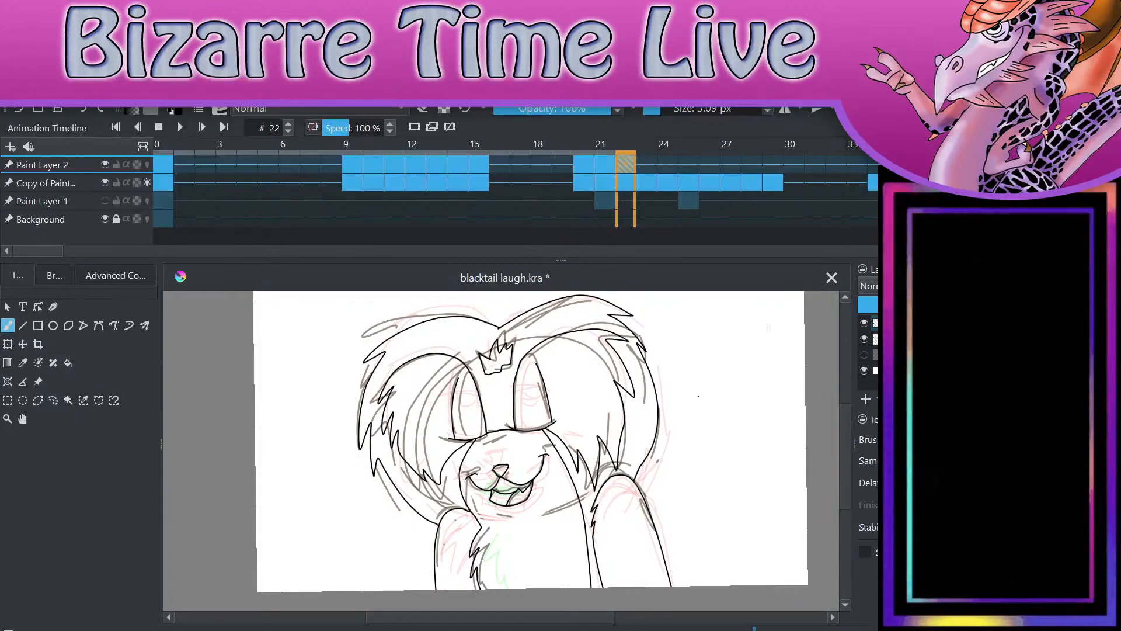
key(Right)
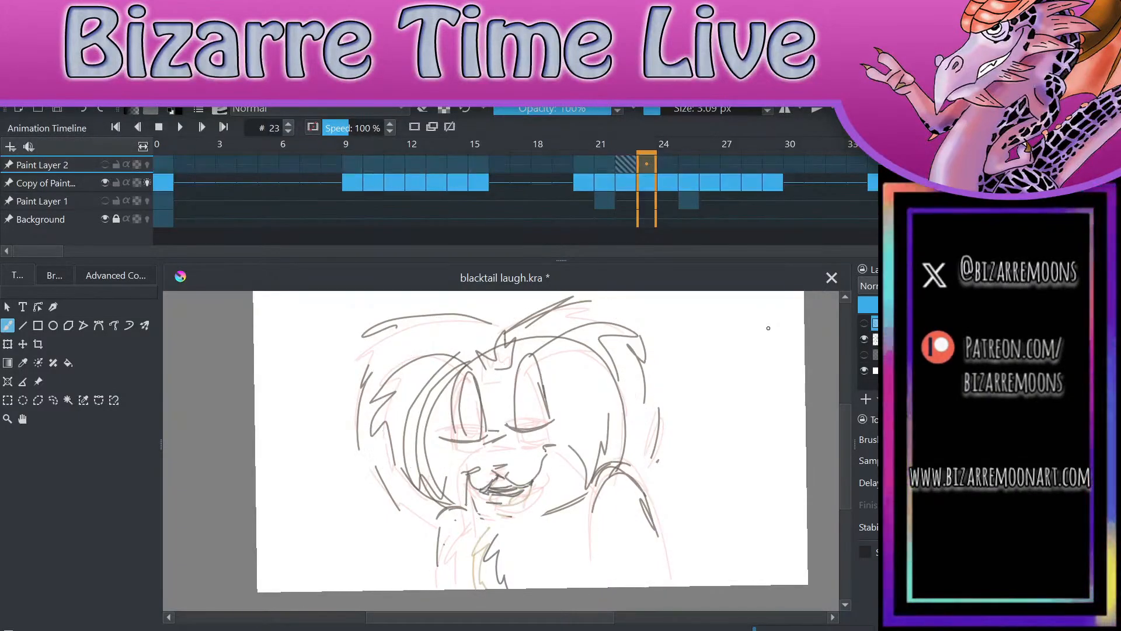
key(Left)
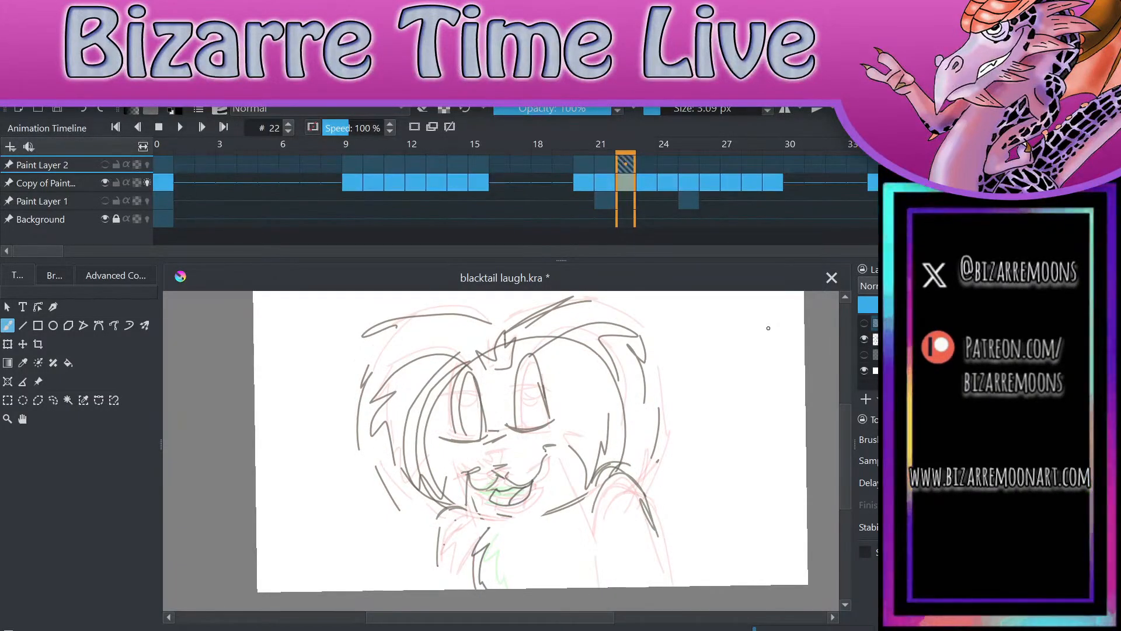
key(Right)
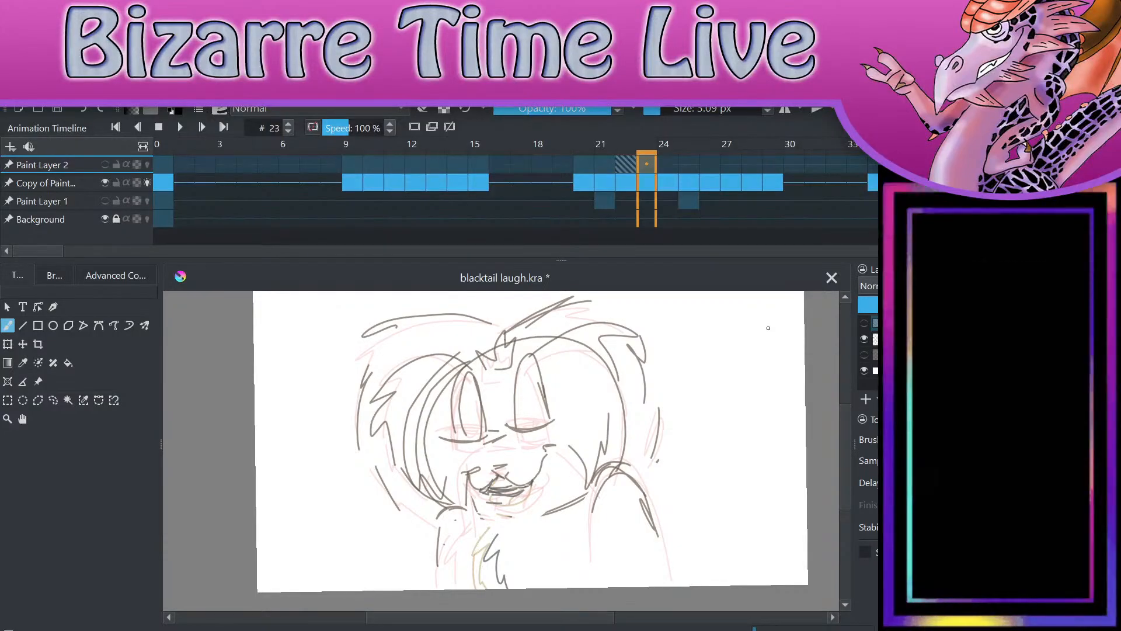
key(Left)
key(Right)
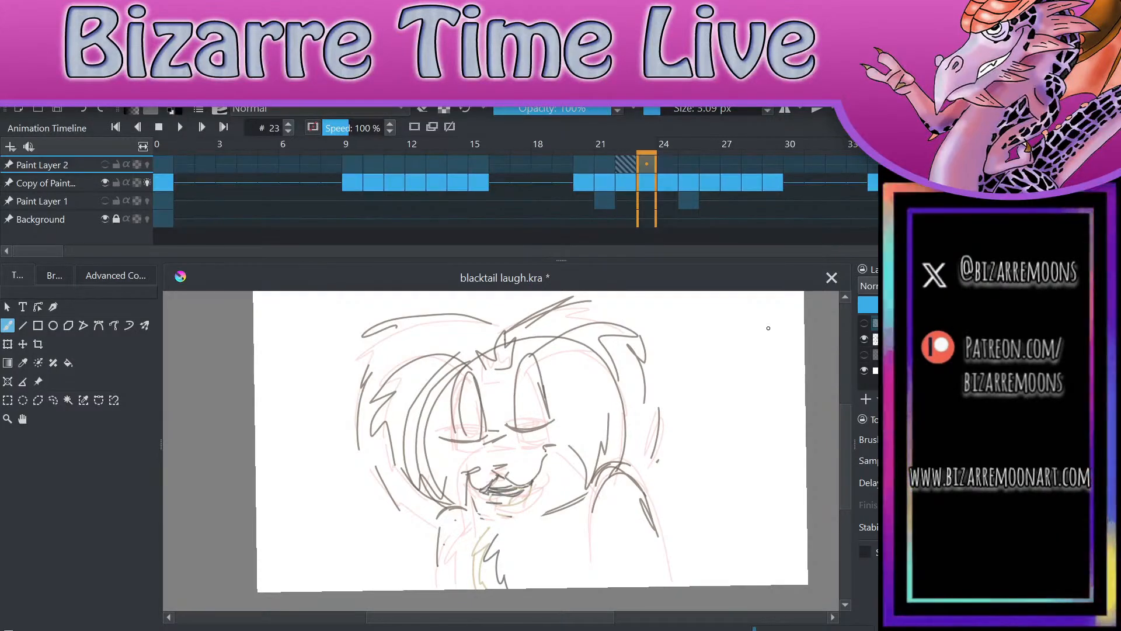
key(Left)
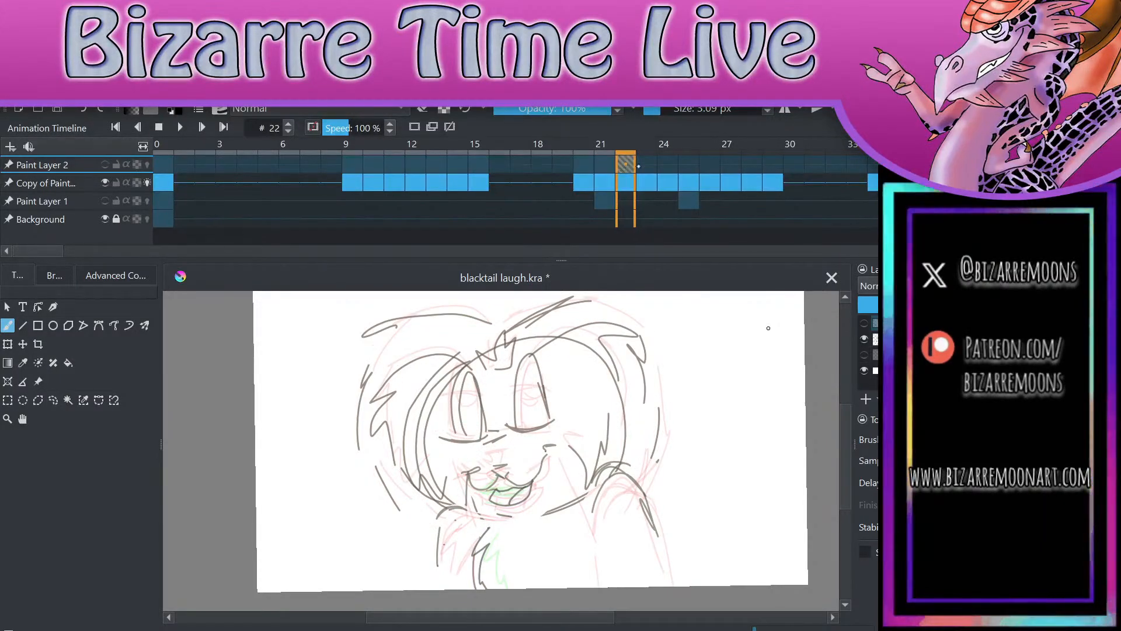
key(Right)
key(Left)
key(Right)
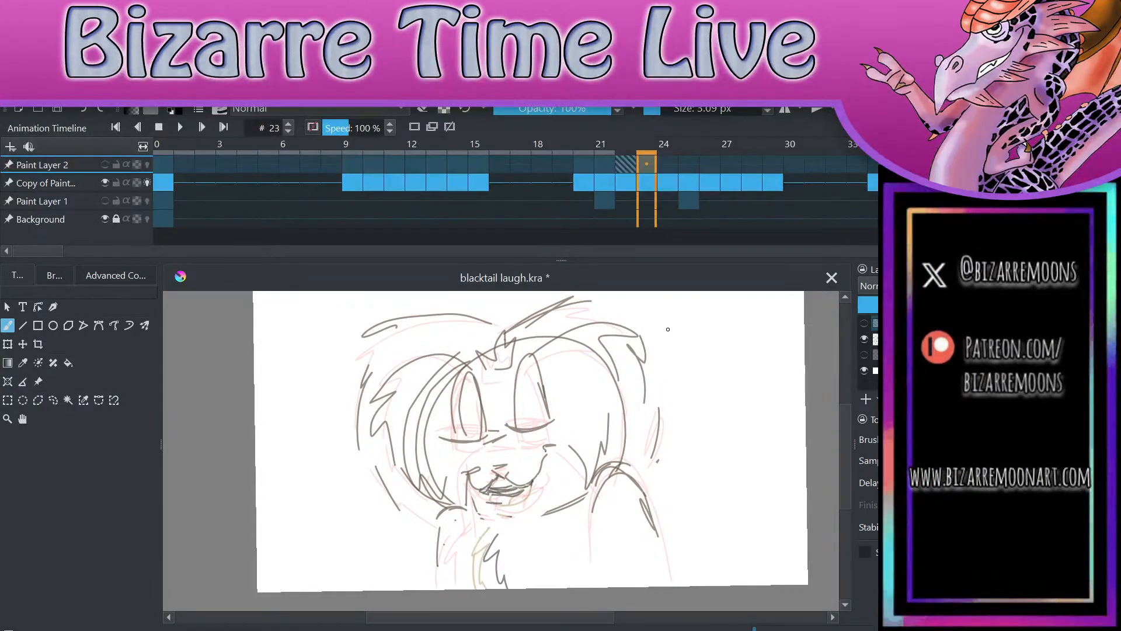
click(868, 325)
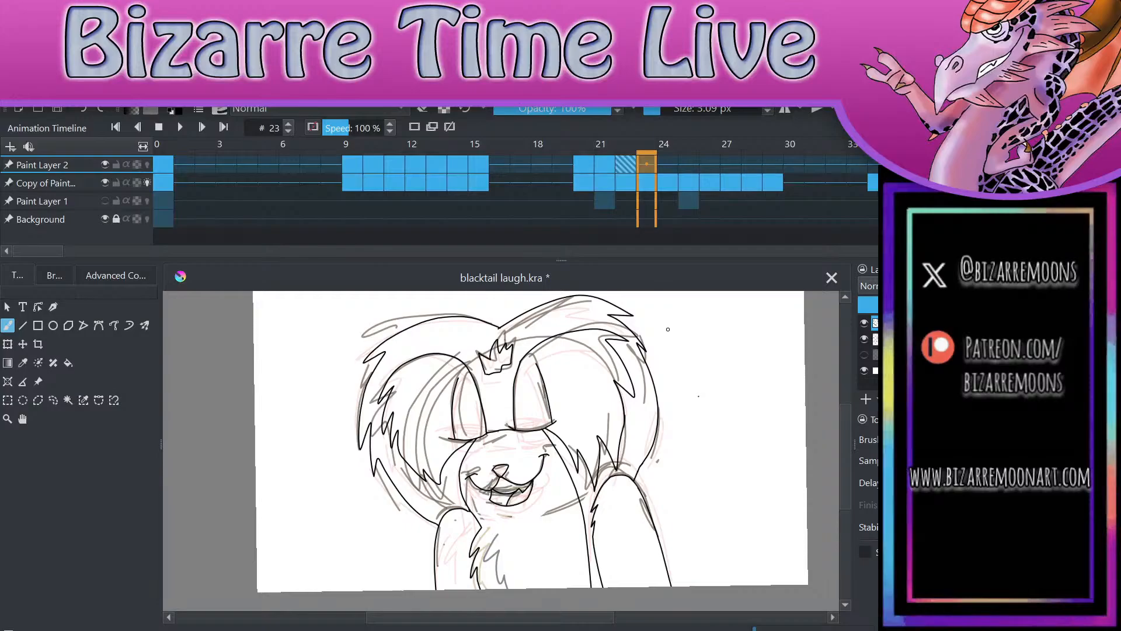
Step: Delete the inked nose and mouth and the jagged chest fur from frame 23's line art, clear the selection, and return to the brush
click(53, 400)
mouse_move(503, 454)
mouse_down()
mouse_move(477, 461)
mouse_move(499, 526)
mouse_move(561, 505)
mouse_move(557, 453)
mouse_move(495, 445)
mouse_up()
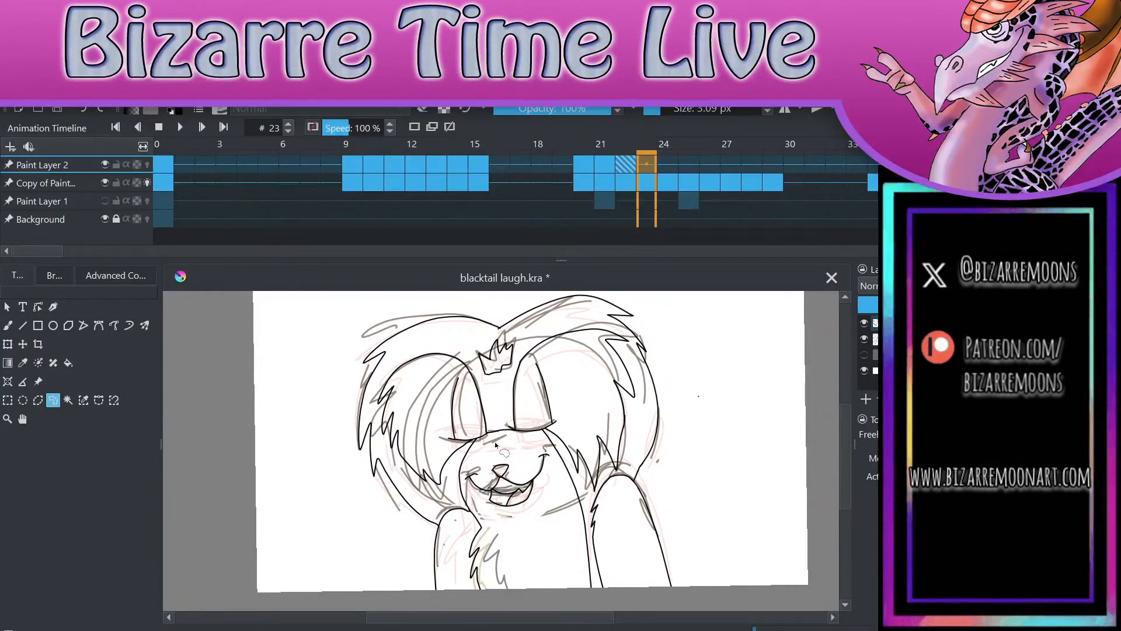
key(Delete)
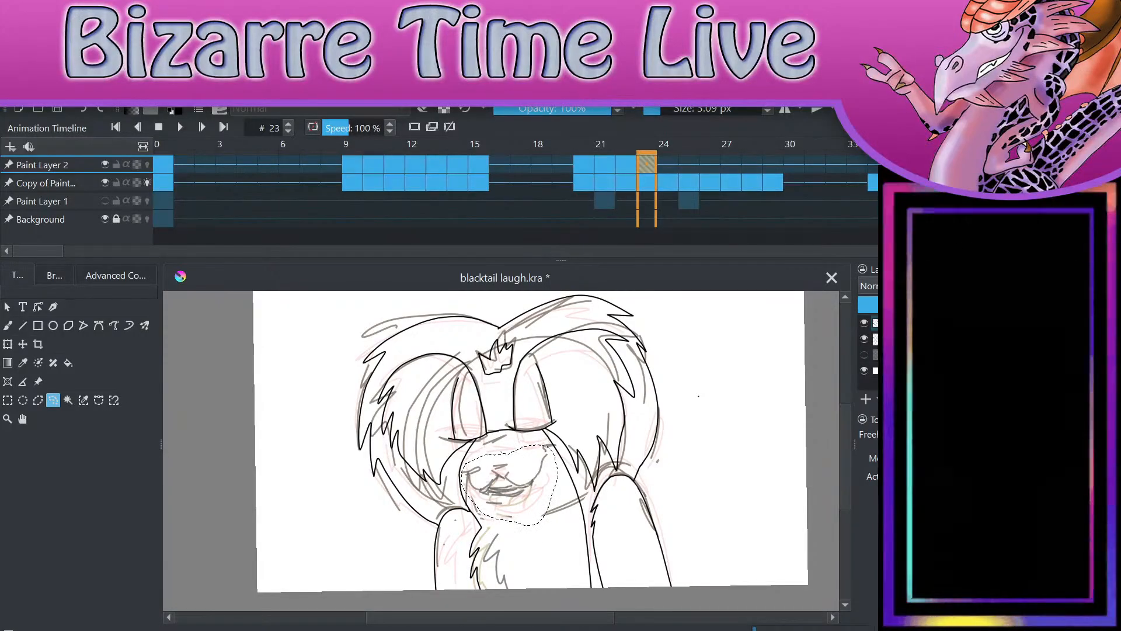
scroll(501, 451, up, 3)
mouse_move(428, 500)
mouse_down()
mouse_move(497, 569)
mouse_move(442, 468)
mouse_up()
key(Delete)
key(ctrl+shift+a)
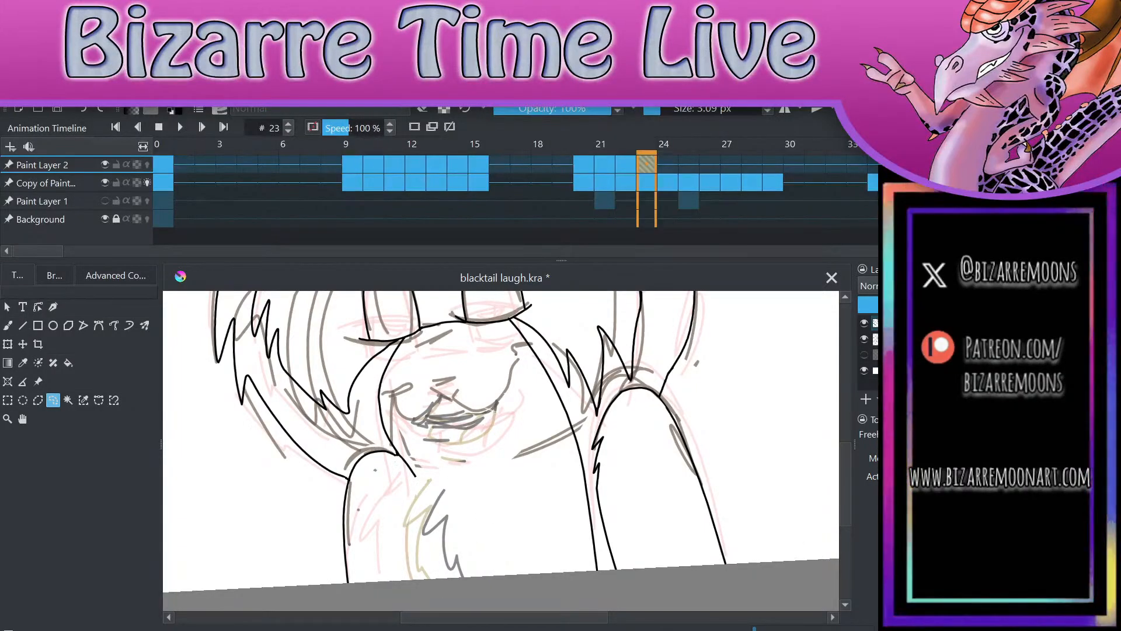
key(b)
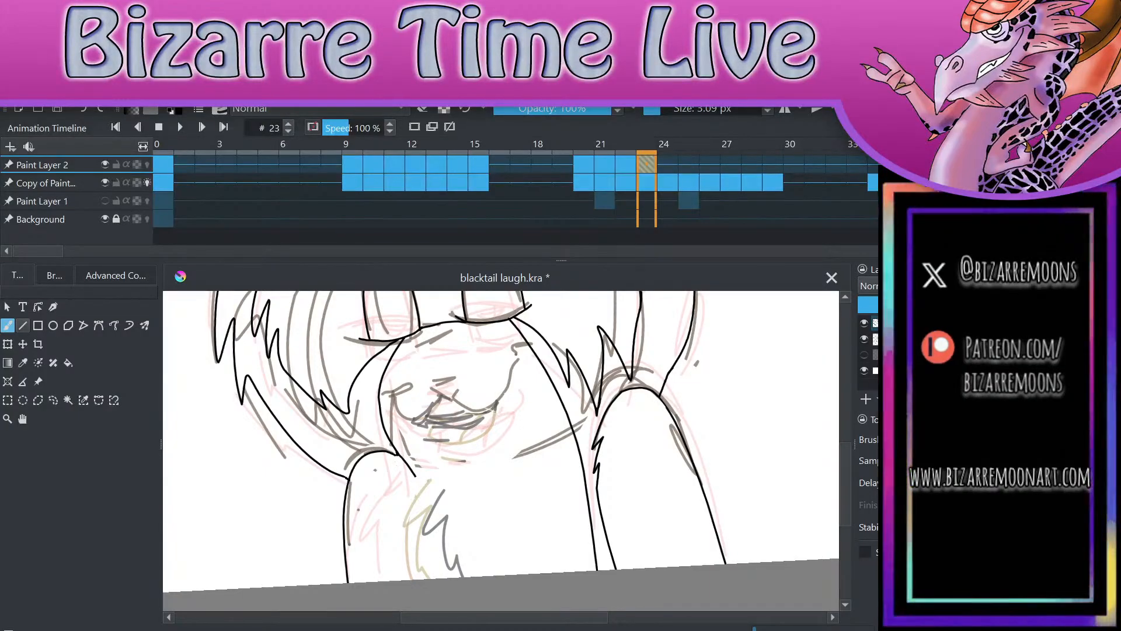
scroll(588, 309, up, 3)
scroll(605, 331, down, 2)
scroll(588, 371, down, 1)
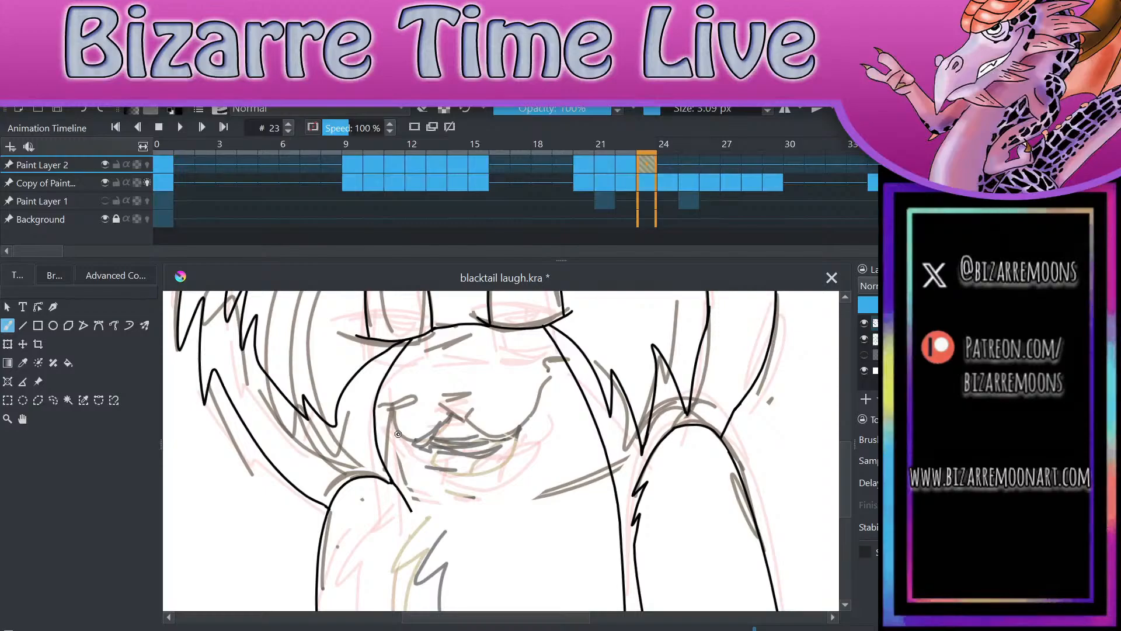
mouse_move(395, 413)
mouse_down()
mouse_move(419, 439)
mouse_move(454, 407)
mouse_up()
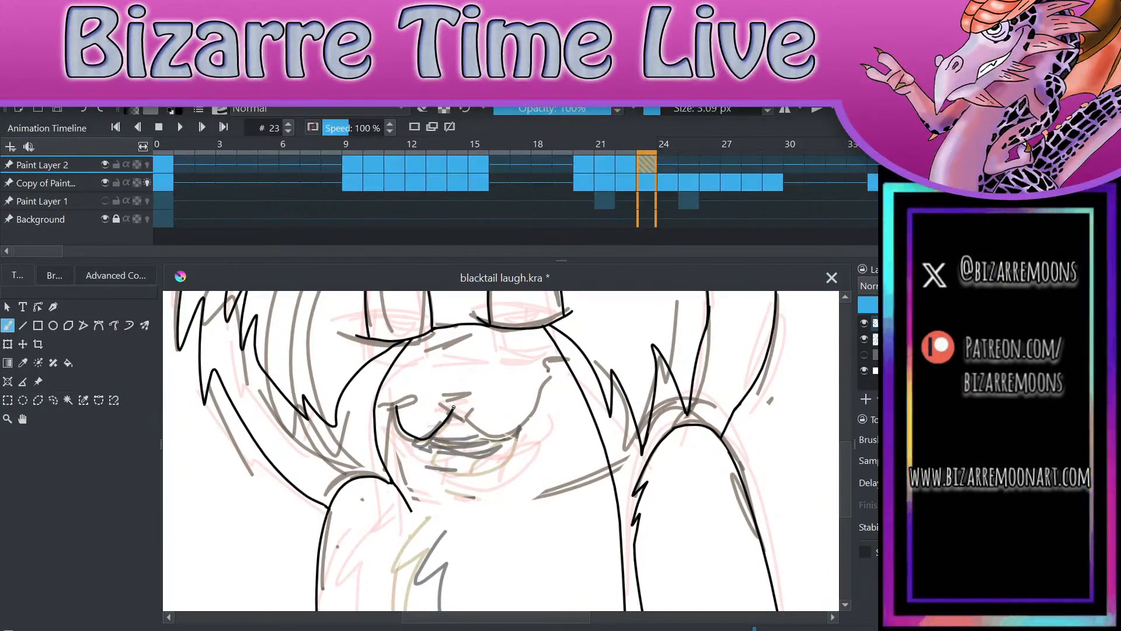
key(ctrl+z)
scroll(454, 407, up, 2)
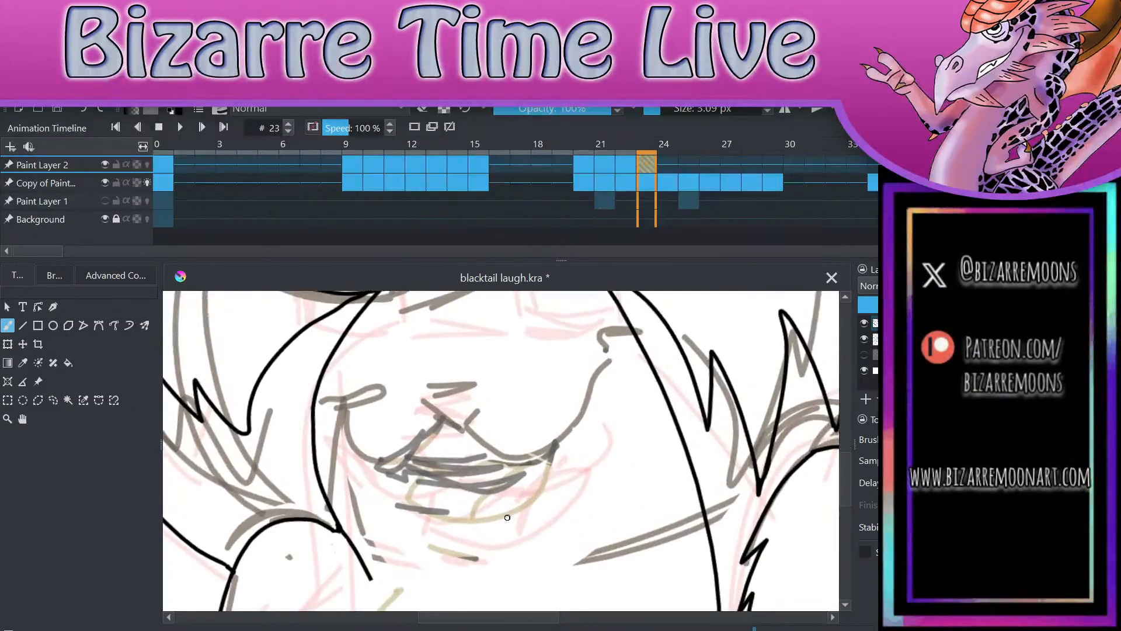
mouse_move(346, 425)
mouse_down()
mouse_move(421, 463)
mouse_move(444, 419)
mouse_up()
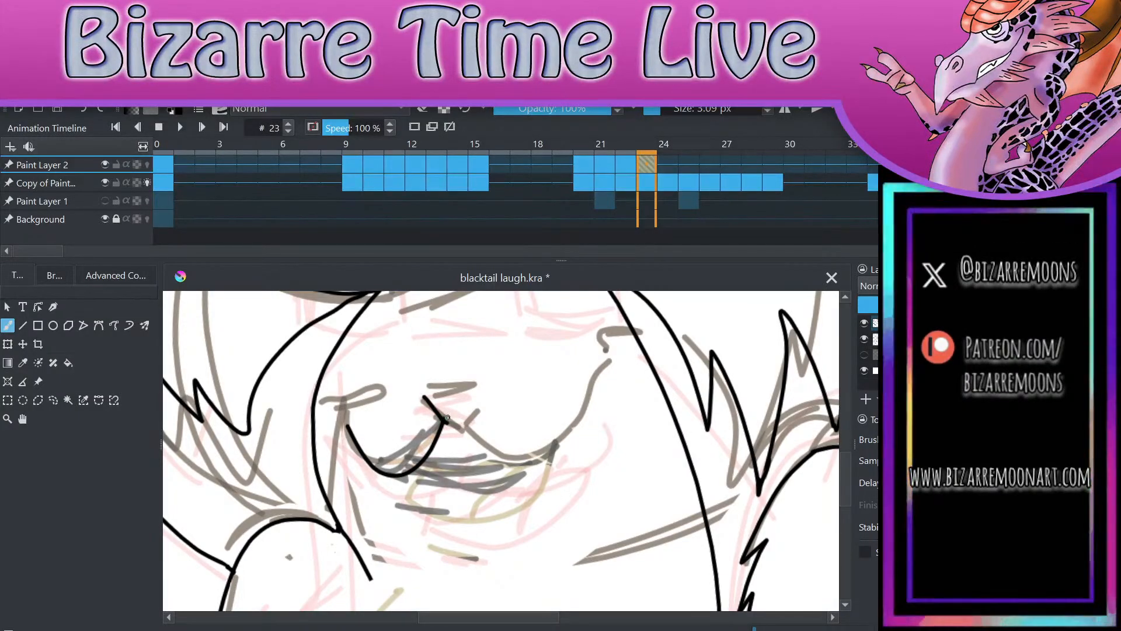
key(ctrl+z)
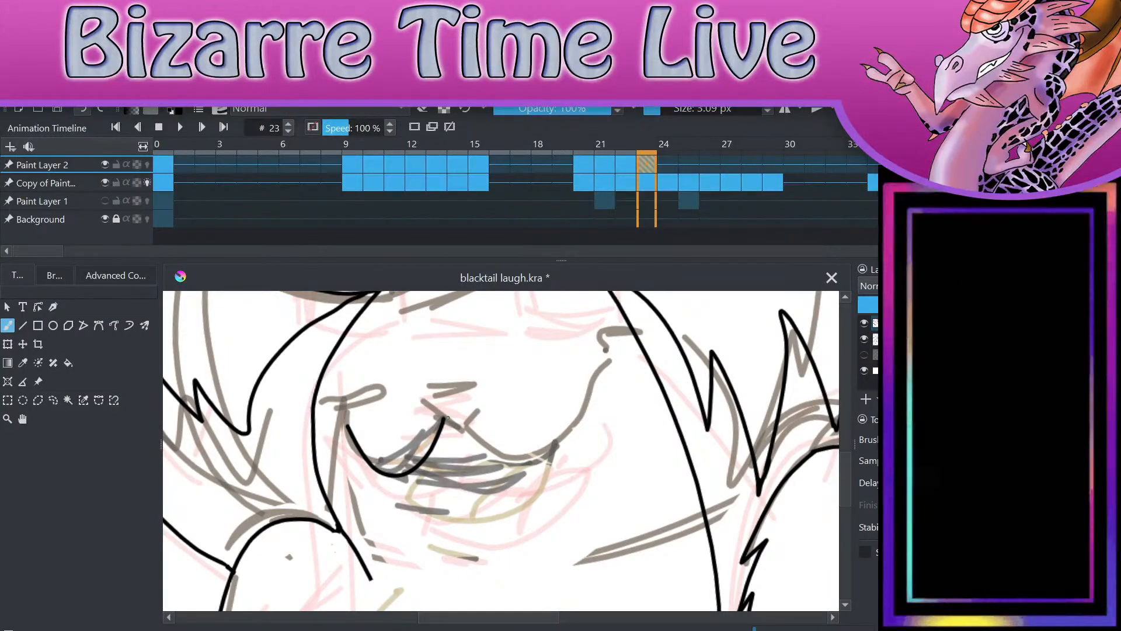
key(ctrl+z)
drag(465, 425, 521, 348)
drag(522, 348, 527, 331)
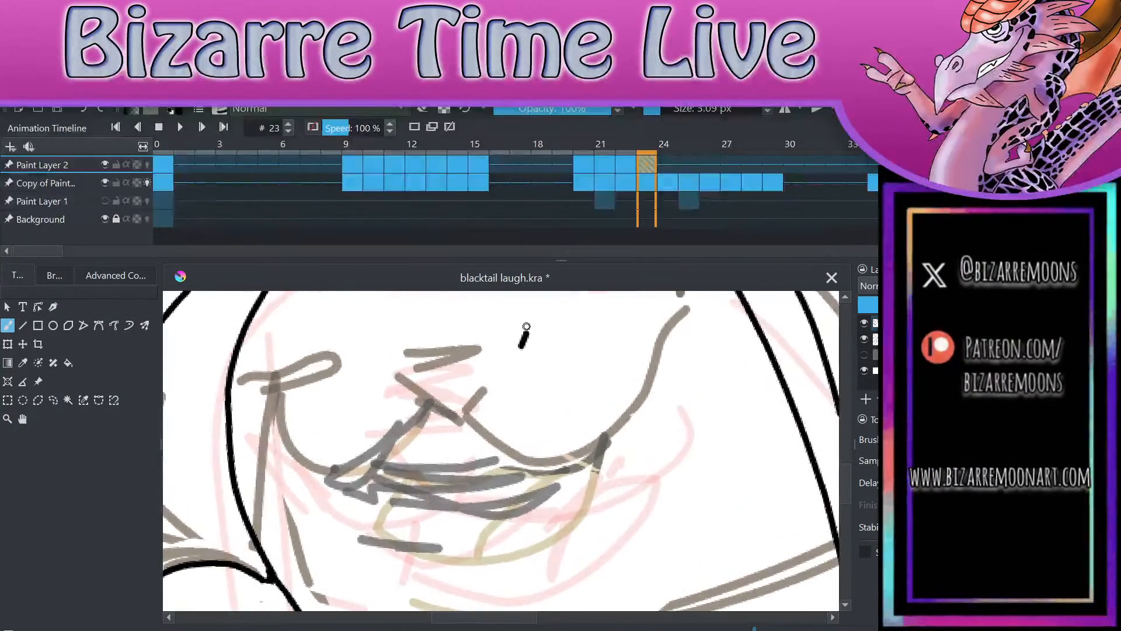
key(ctrl+z)
drag(403, 365, 488, 361)
key(ctrl+z)
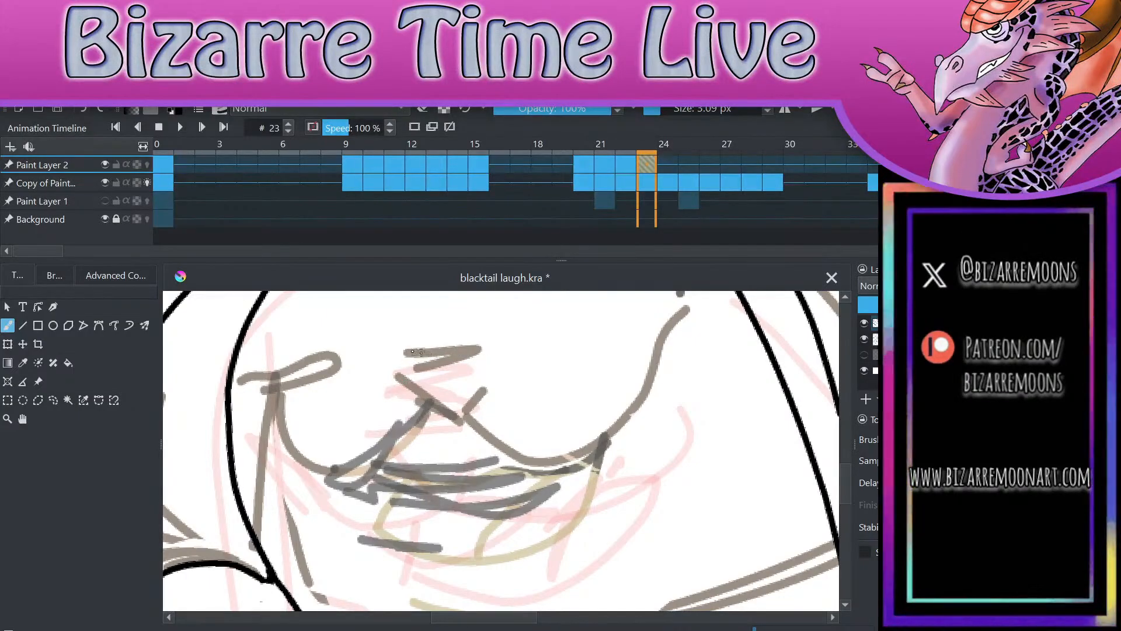
drag(395, 355, 478, 350)
key(ctrl+z)
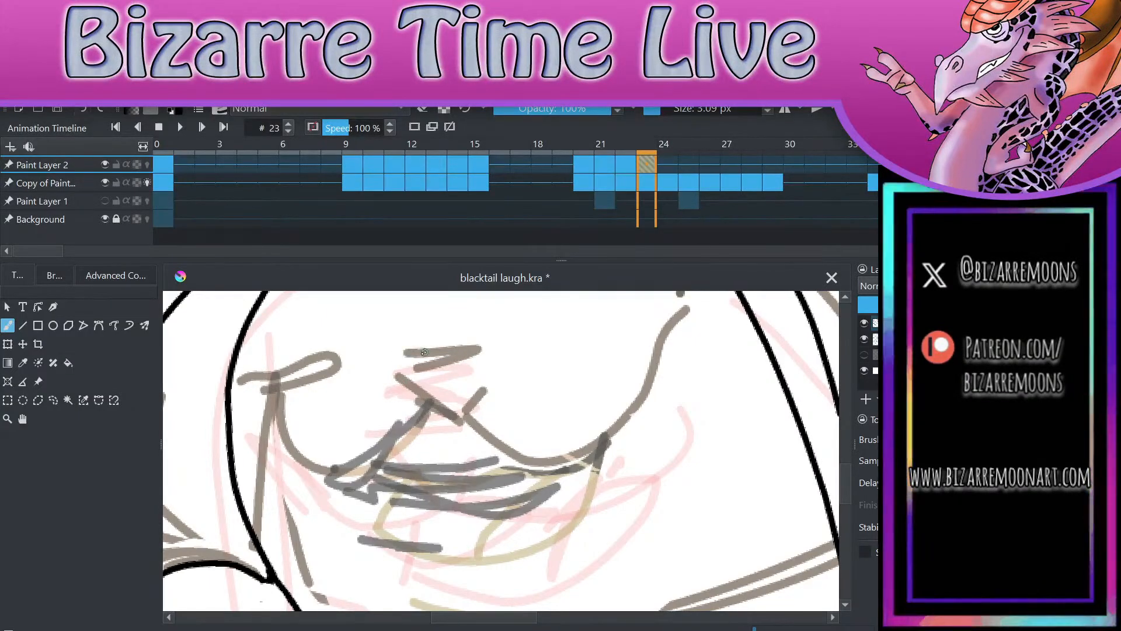
Step: Ink the rounded triangular nose and both curved halves of the smile with curled corners on frame 23
mouse_move(394, 363)
mouse_down()
mouse_move(483, 360)
mouse_move(393, 369)
mouse_move(424, 409)
mouse_move(477, 388)
mouse_move(484, 361)
mouse_up()
mouse_move(454, 421)
mouse_down()
mouse_move(469, 437)
mouse_move(596, 439)
mouse_move(678, 323)
mouse_move(700, 325)
mouse_up()
mouse_move(450, 421)
mouse_down()
mouse_move(402, 472)
mouse_move(288, 395)
mouse_move(269, 406)
mouse_move(324, 412)
mouse_up()
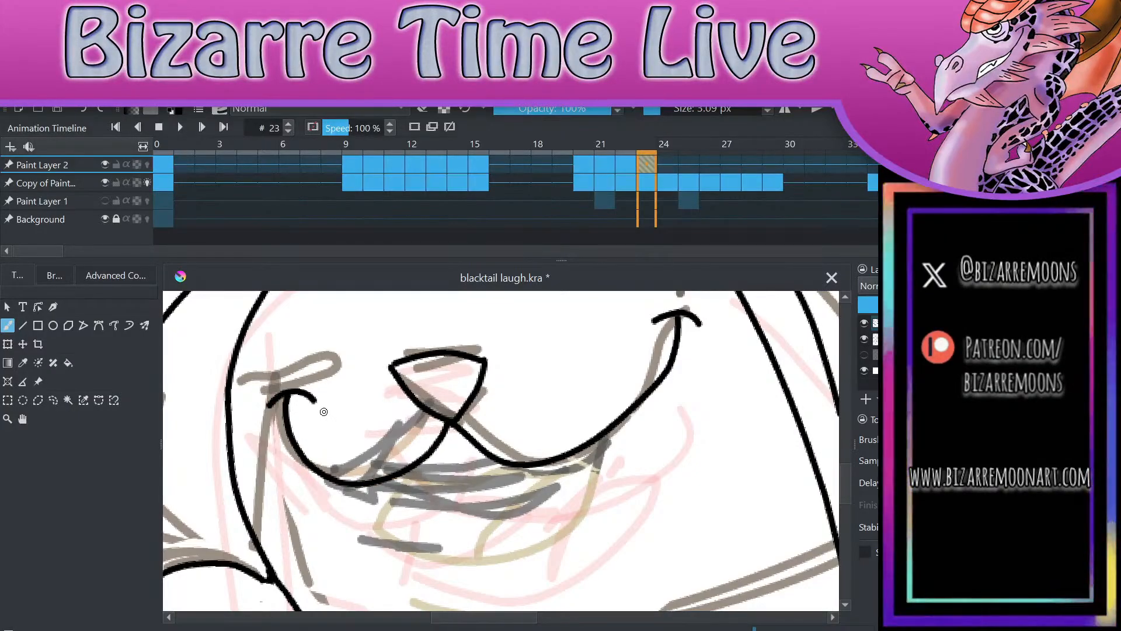
Step: Ink the narrow open mouth with its toothed inner edge below the smile, plus a short lower-lip stroke, on frame 23
mouse_move(374, 483)
mouse_down()
mouse_move(413, 516)
mouse_move(553, 479)
mouse_move(590, 447)
mouse_up()
drag(393, 491, 561, 453)
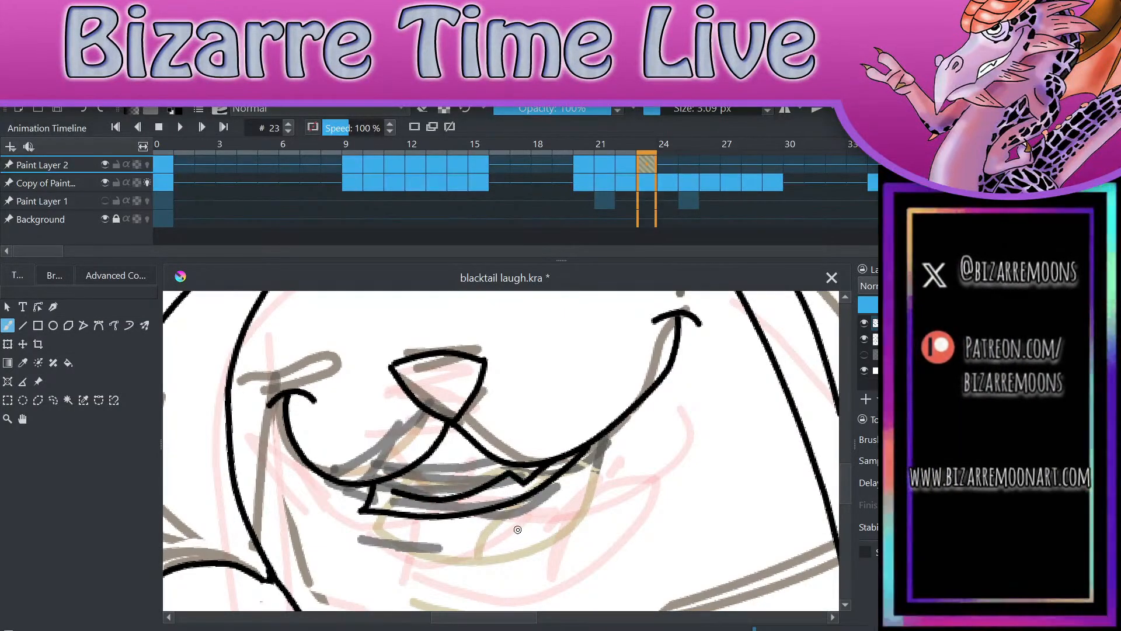
drag(364, 540, 494, 553)
scroll(629, 425, down, 4)
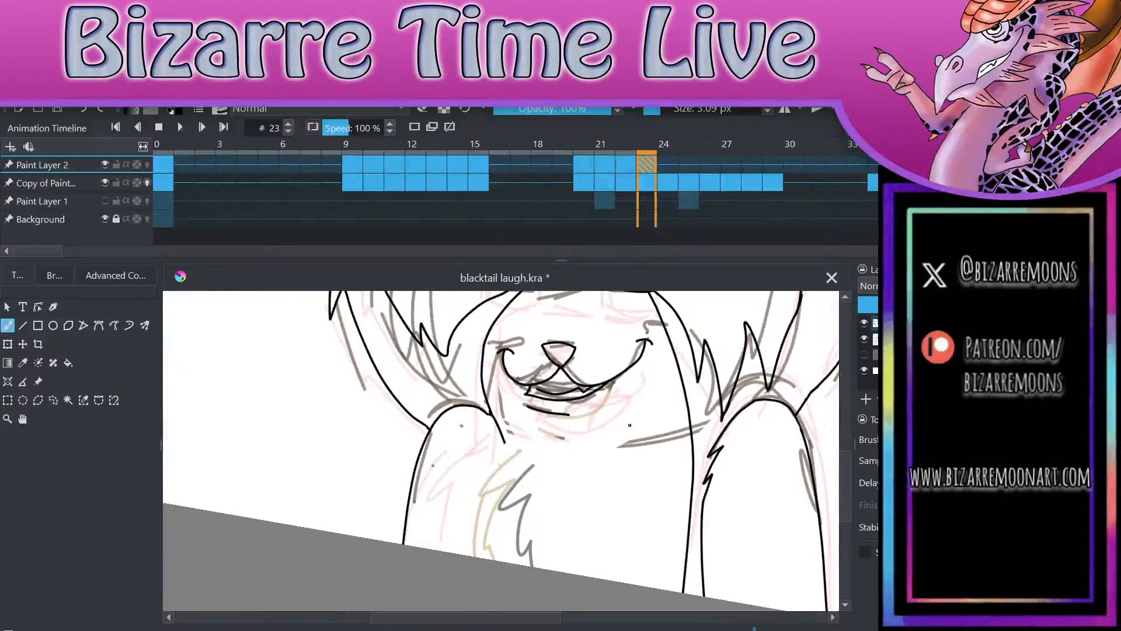
Step: On frame 24, redraw the top of the arm on the drawing's left lower and erase its old arc above
key(comma)
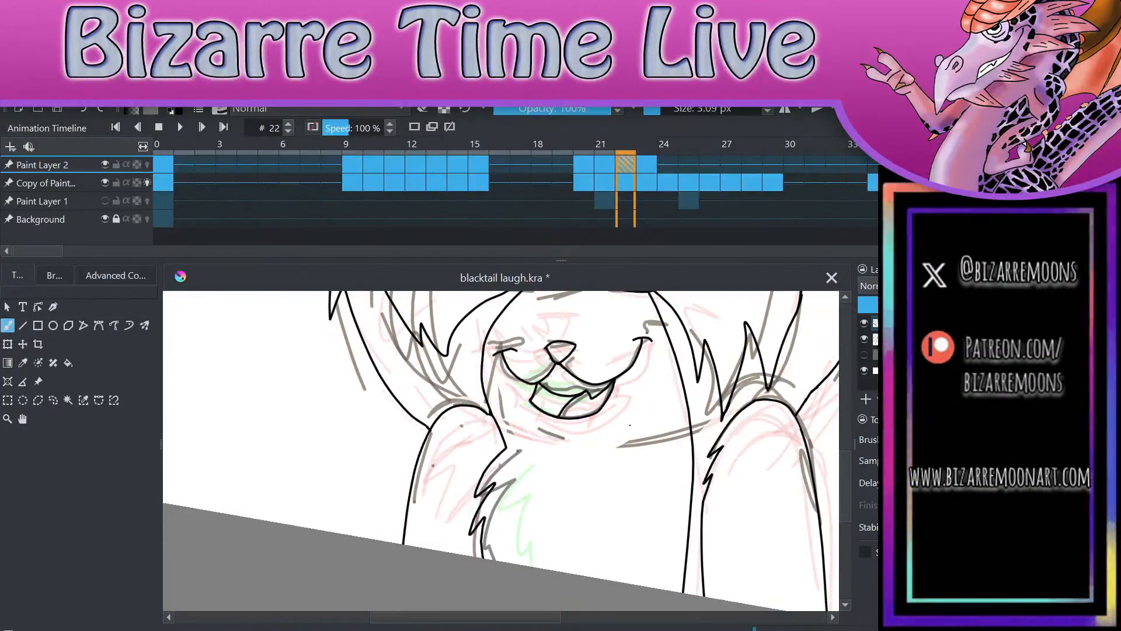
key(period)
key(period)
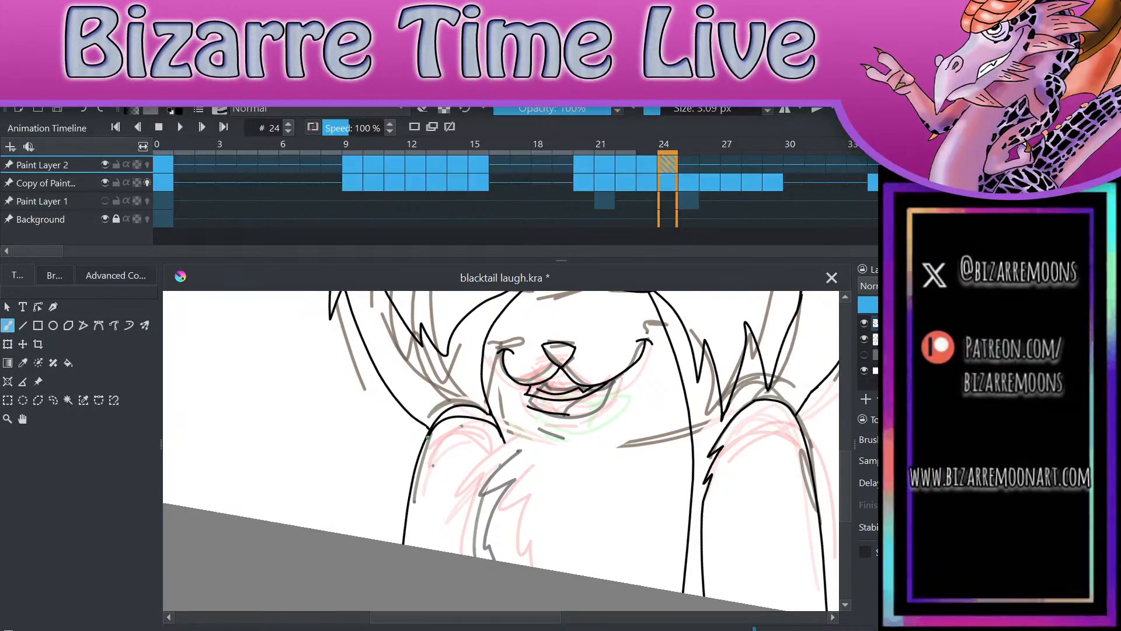
key(period)
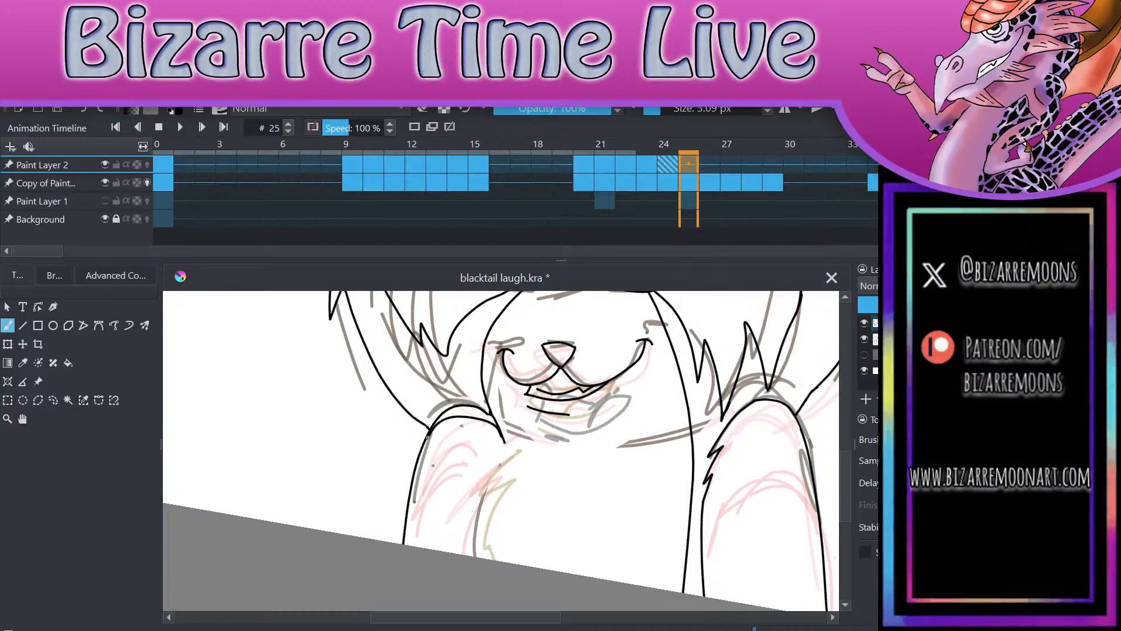
scroll(428, 437, down, 2)
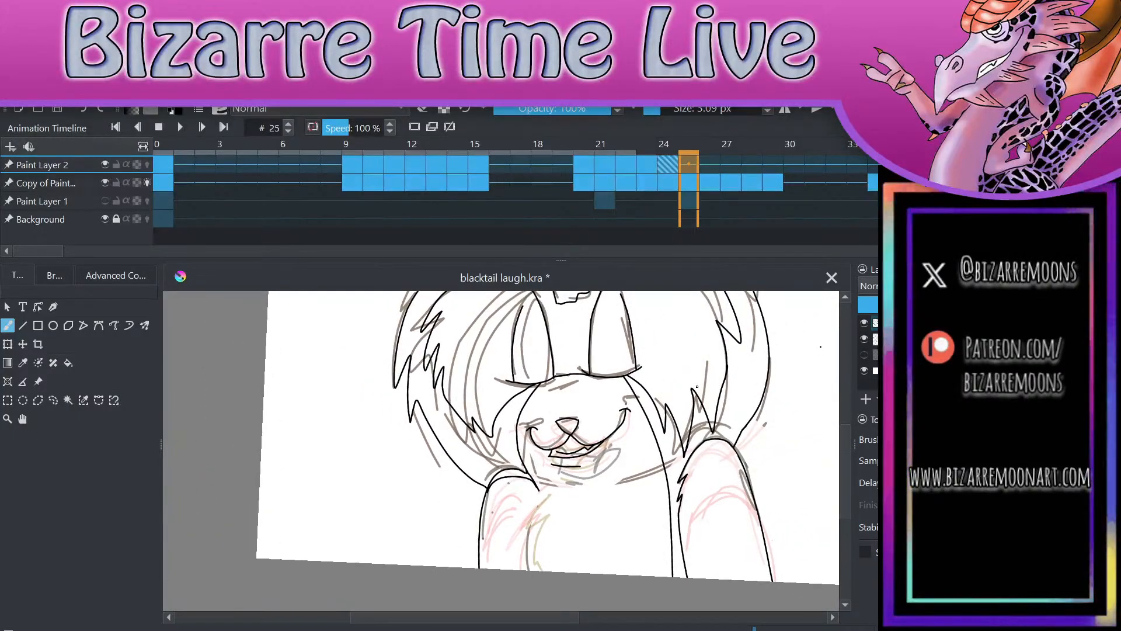
key(comma)
scroll(590, 543, up, 3)
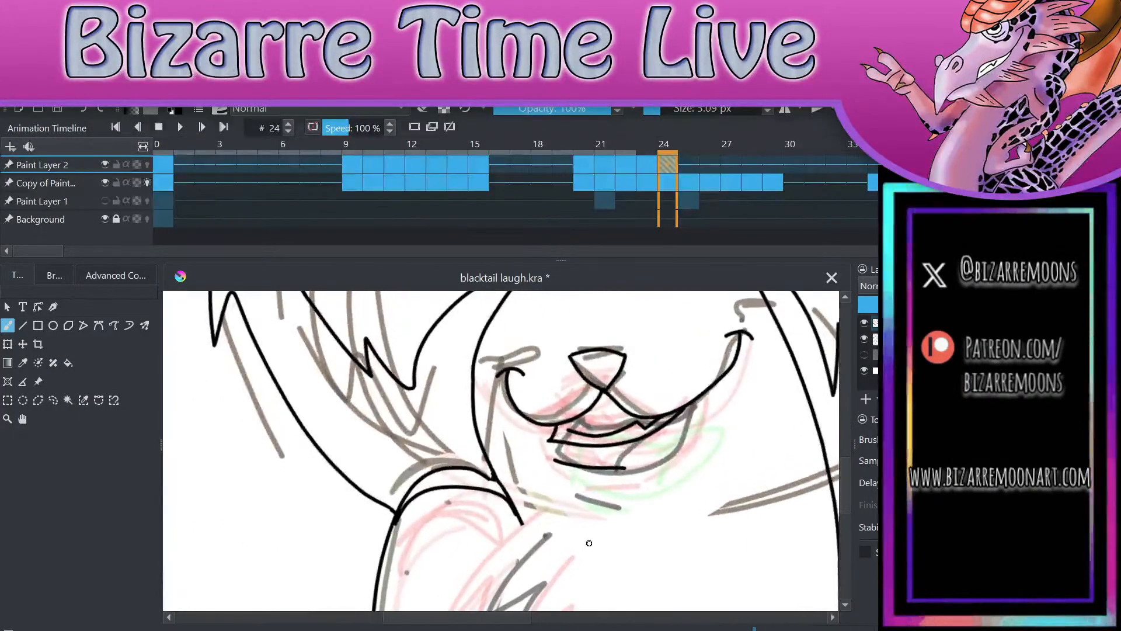
key(e)
mouse_move(419, 472)
mouse_down()
mouse_move(396, 507)
mouse_move(454, 460)
mouse_move(485, 473)
mouse_up()
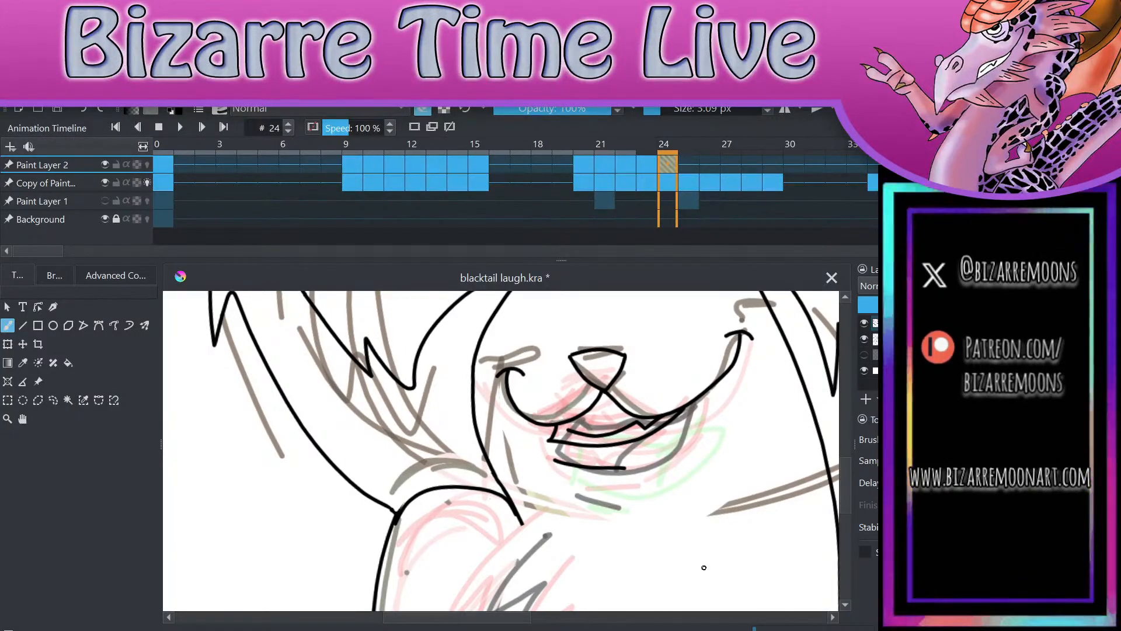
Step: On frame 24, redraw the top of the arm on the drawing's right lower and erase its old outline and upper fur notch
mouse_move(609, 483)
mouse_down()
mouse_move(460, 499)
mouse_move(255, 443)
mouse_up()
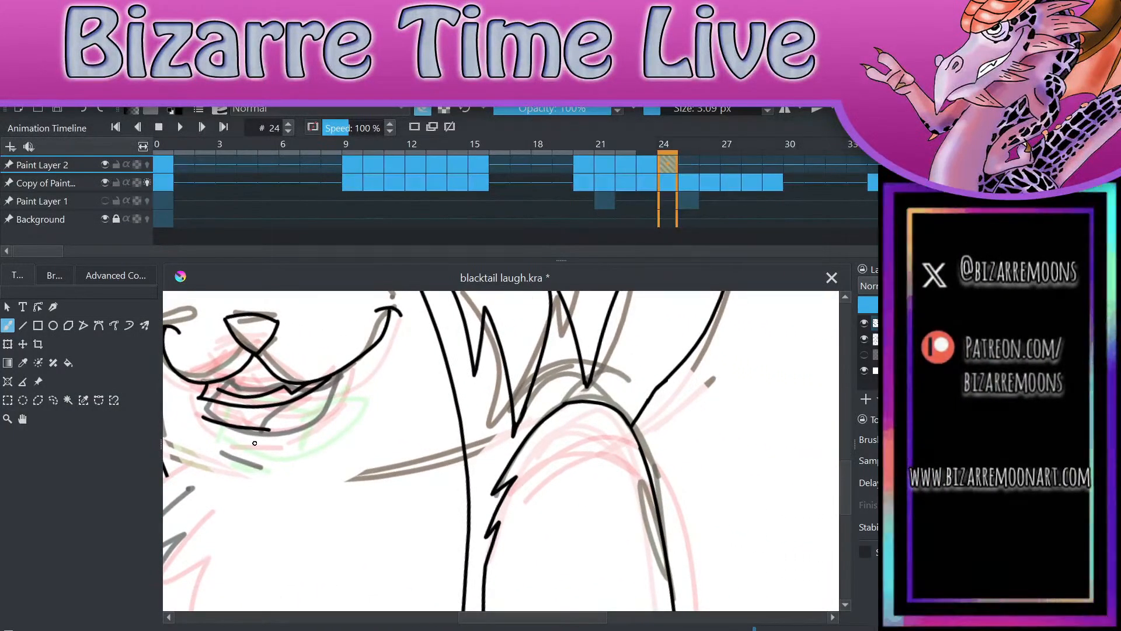
mouse_move(513, 484)
mouse_down()
mouse_move(570, 431)
mouse_move(607, 426)
mouse_move(634, 437)
mouse_up()
key(e)
mouse_move(493, 485)
mouse_down()
mouse_move(518, 466)
mouse_move(494, 494)
mouse_move(518, 471)
mouse_move(525, 438)
mouse_move(574, 392)
mouse_move(570, 408)
mouse_move(601, 393)
mouse_move(589, 401)
mouse_move(611, 401)
mouse_move(615, 418)
mouse_move(636, 438)
mouse_up()
key(e)
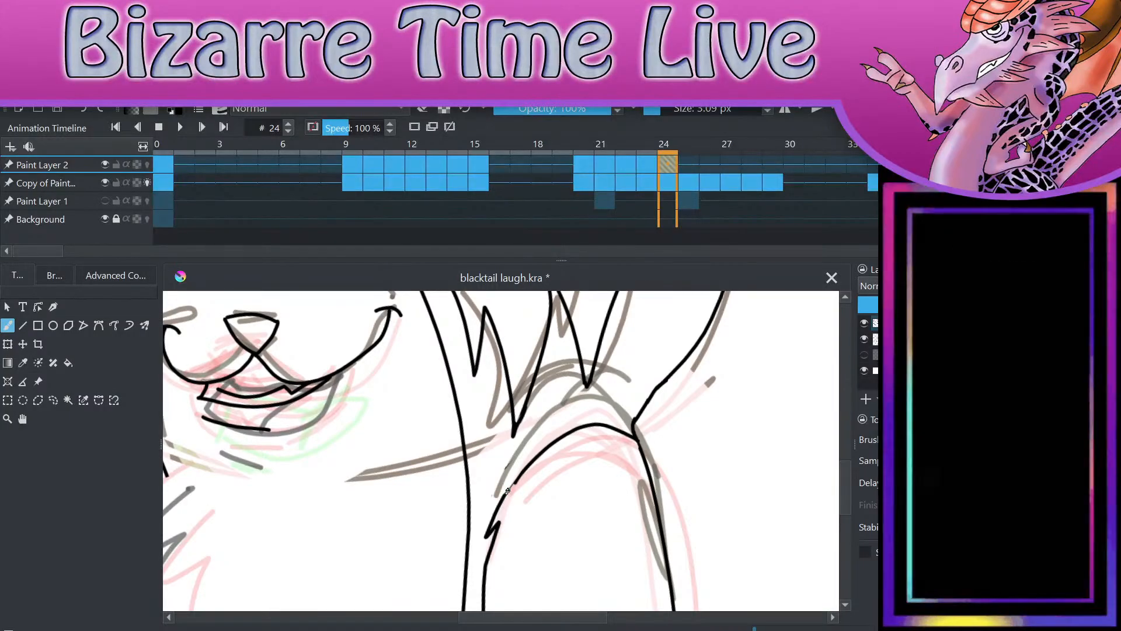
drag(508, 490, 541, 454)
key(e)
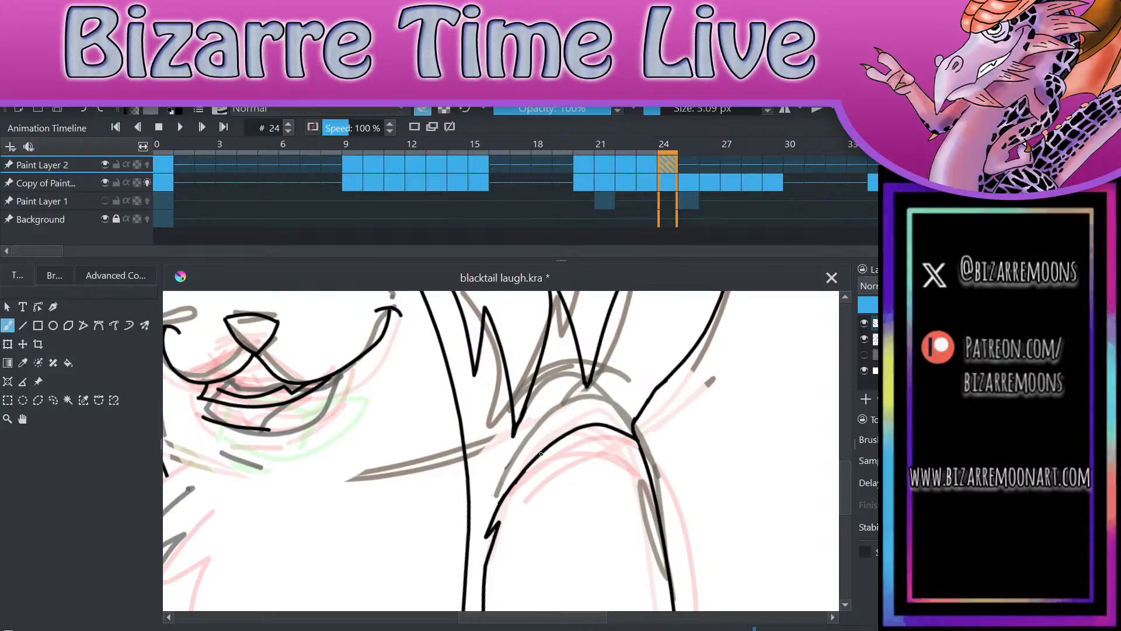
scroll(562, 380, down, 5)
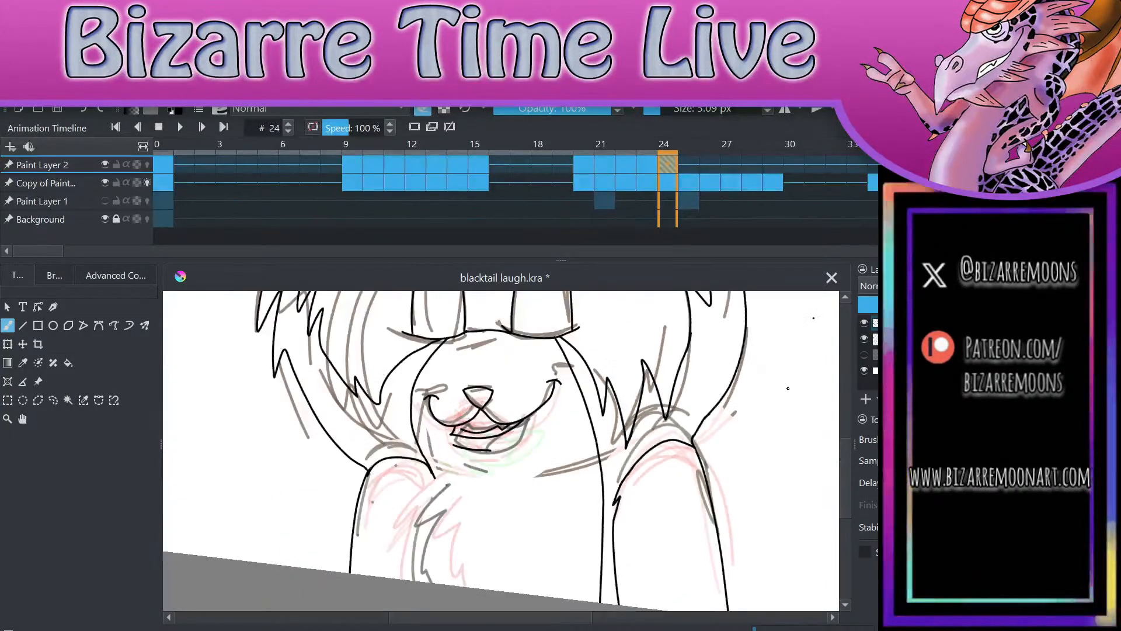
scroll(728, 423, down, 1)
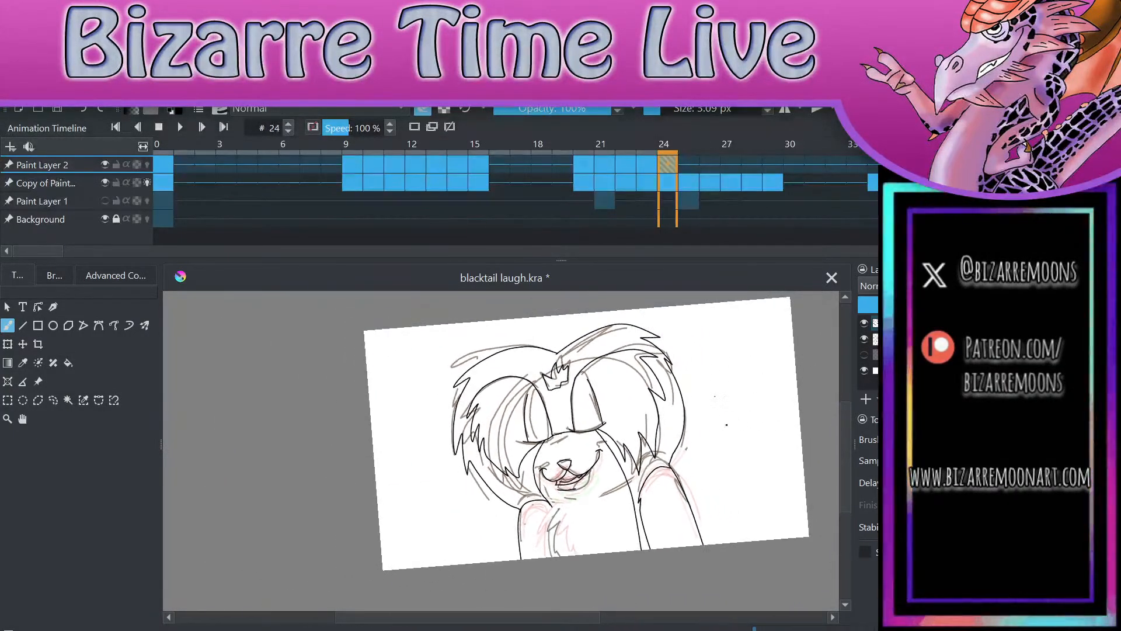
Step: Save the blacktail laugh animation file with the current frame 24 line art
scroll(728, 423, up, 2)
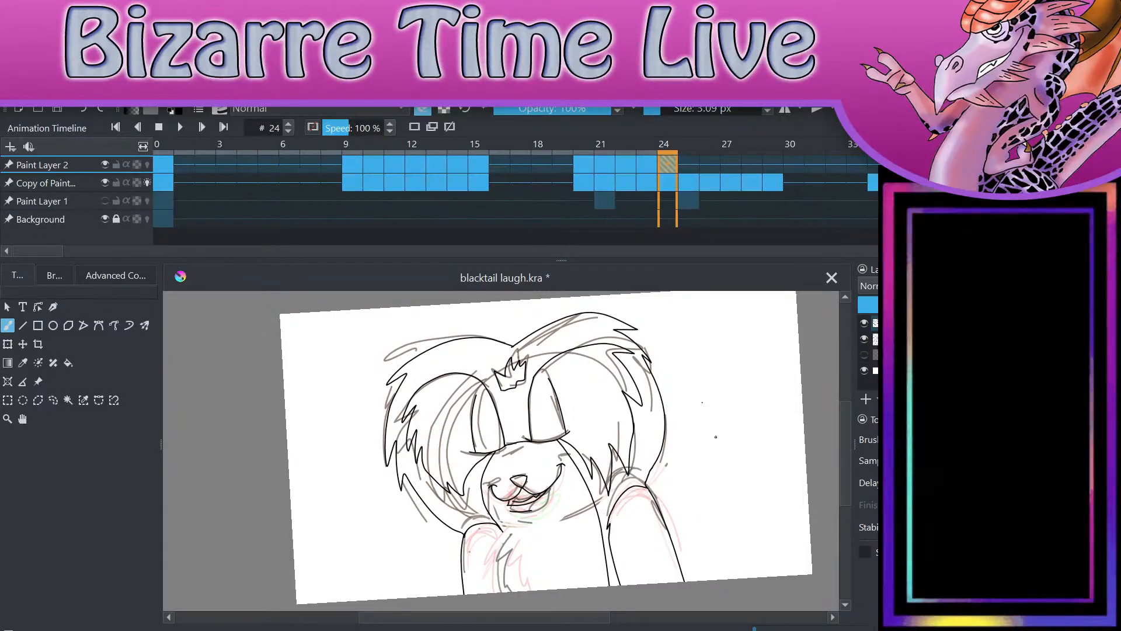
scroll(715, 436, up, 1)
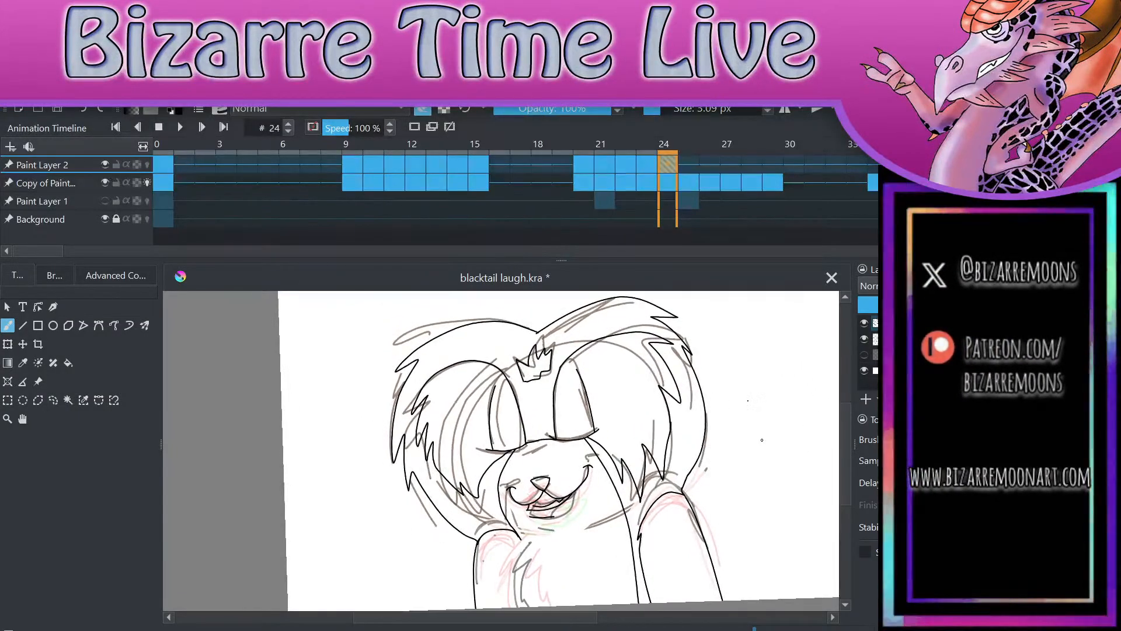
key(ctrl+s)
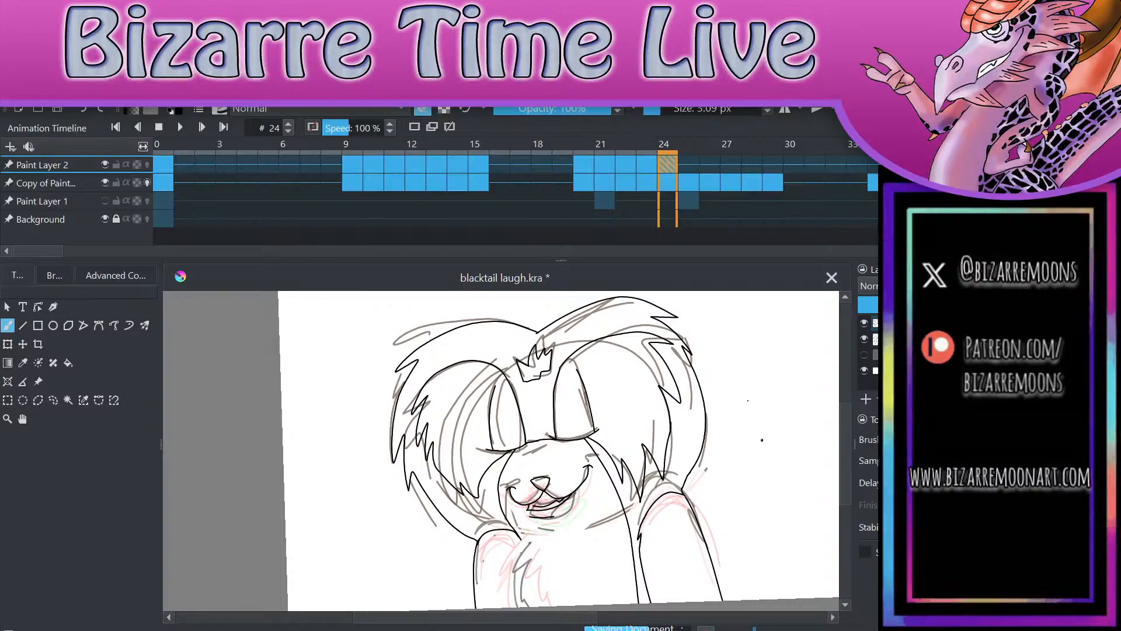
scroll(762, 439, up, 2)
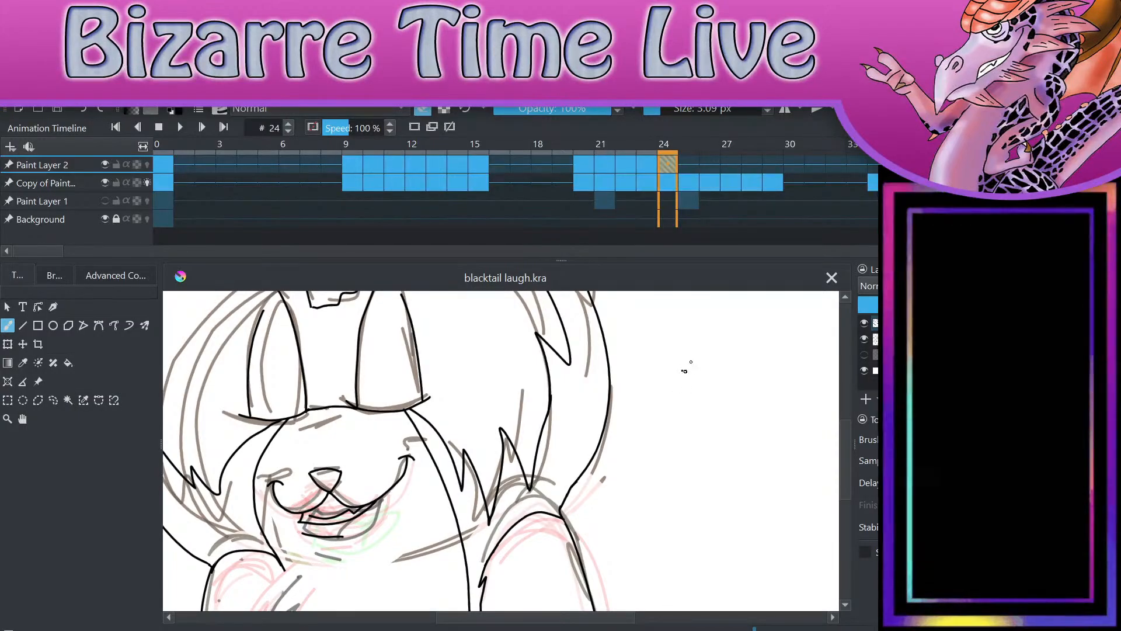
click(690, 369)
scroll(724, 513, down, 2)
scroll(738, 378, up, 1)
key(period)
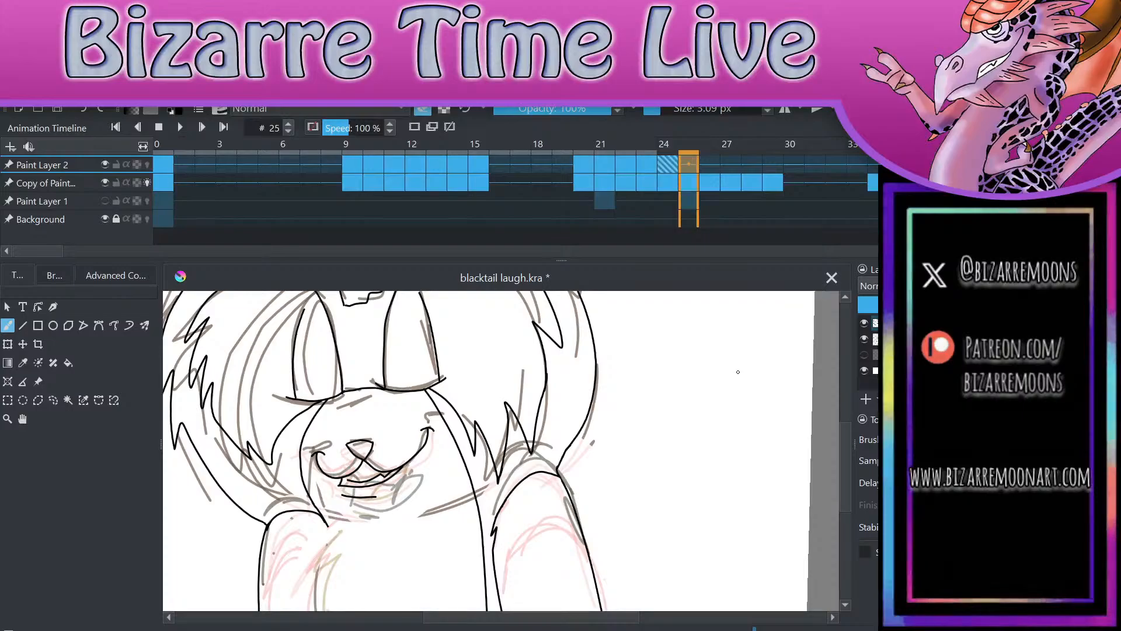
scroll(739, 508, down, 2)
scroll(738, 508, up, 3)
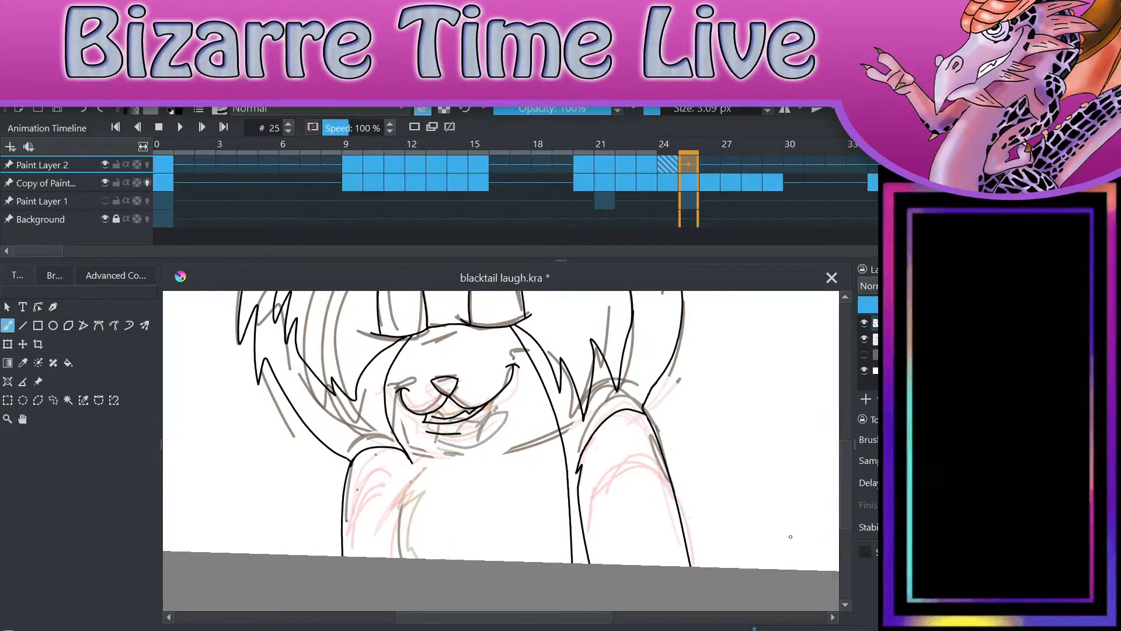
Step: On frame 24, ink the jagged chest-fur line from the inner end of the drawing's left arm down to the canvas edge
key(comma)
scroll(486, 402, up, 3)
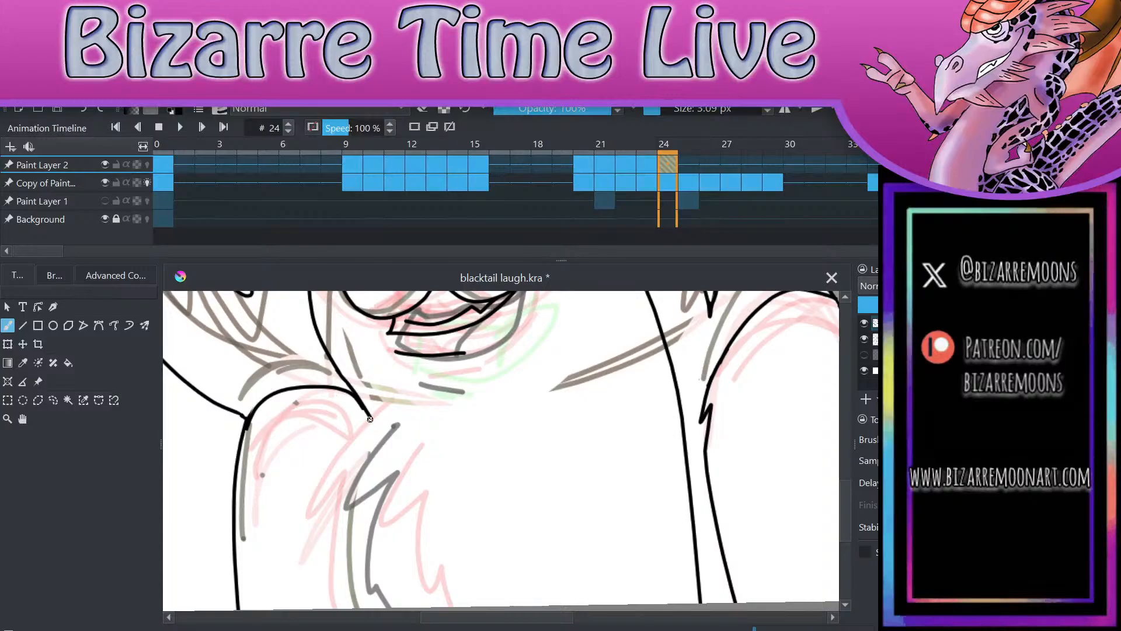
drag(368, 417, 373, 415)
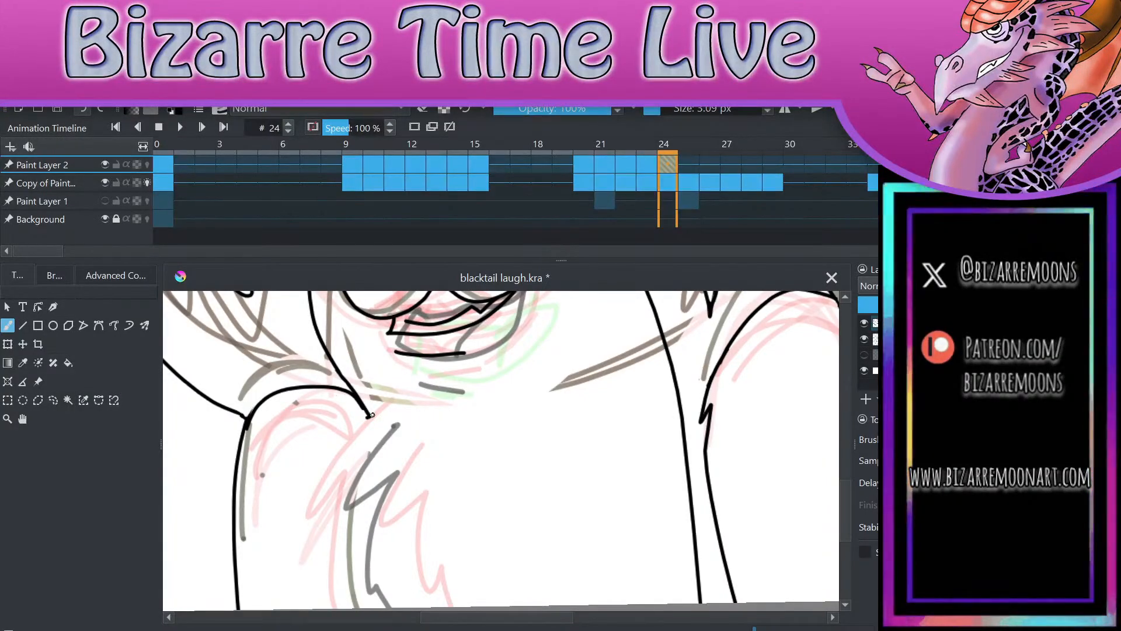
mouse_move(368, 415)
mouse_down()
mouse_move(379, 429)
mouse_move(345, 514)
mouse_move(372, 606)
mouse_up()
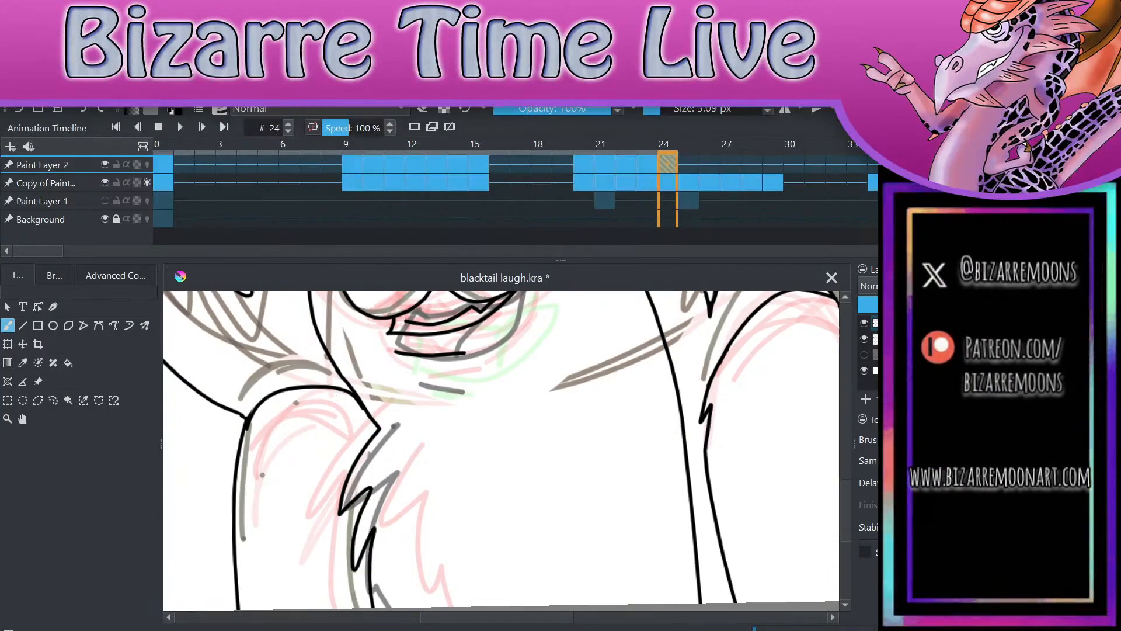
scroll(619, 330, down, 2)
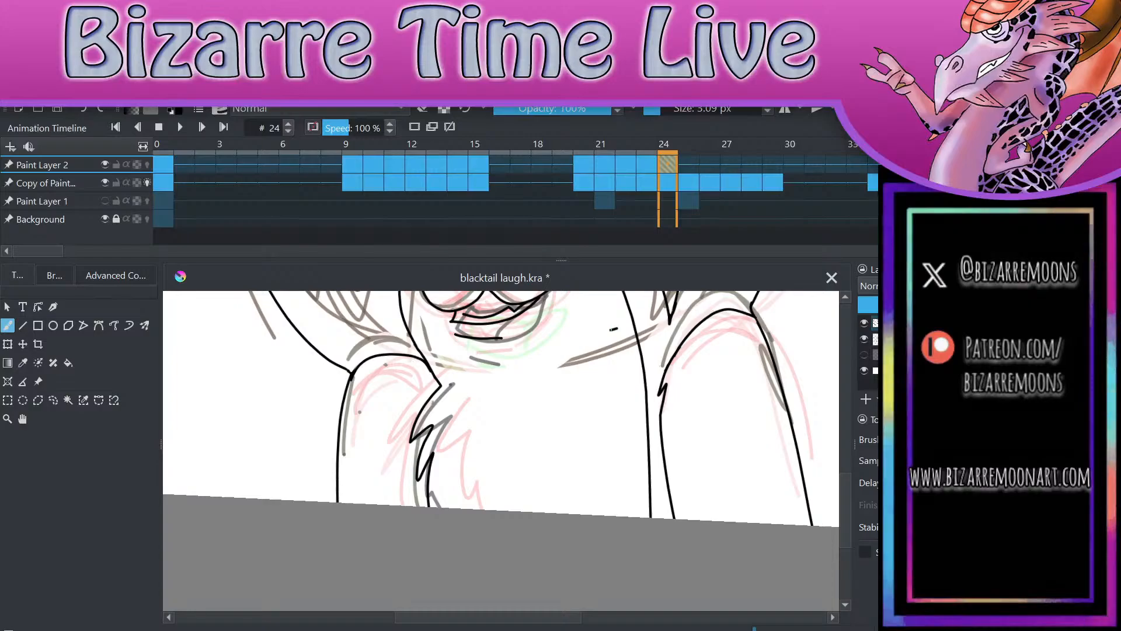
key(e)
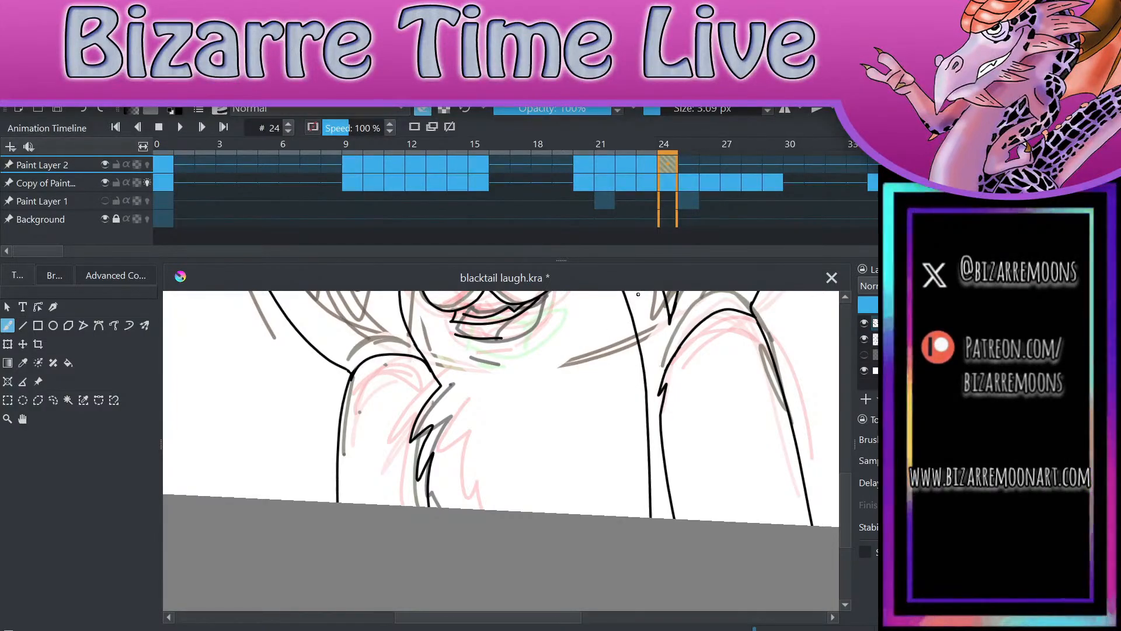
scroll(638, 293, down, 2)
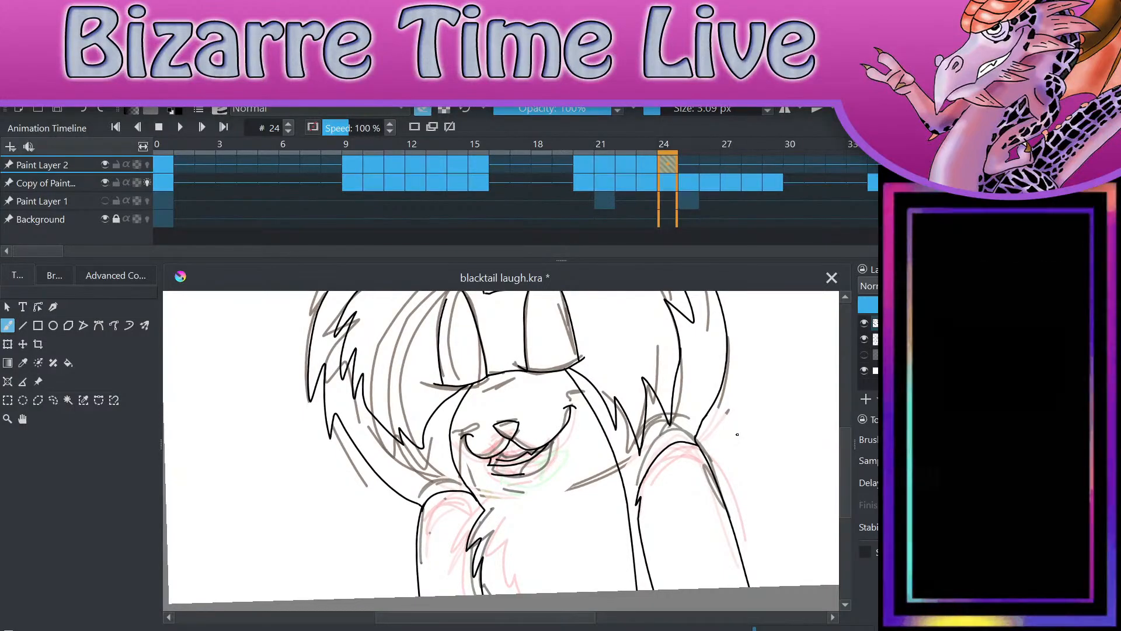
scroll(738, 434, down, 2)
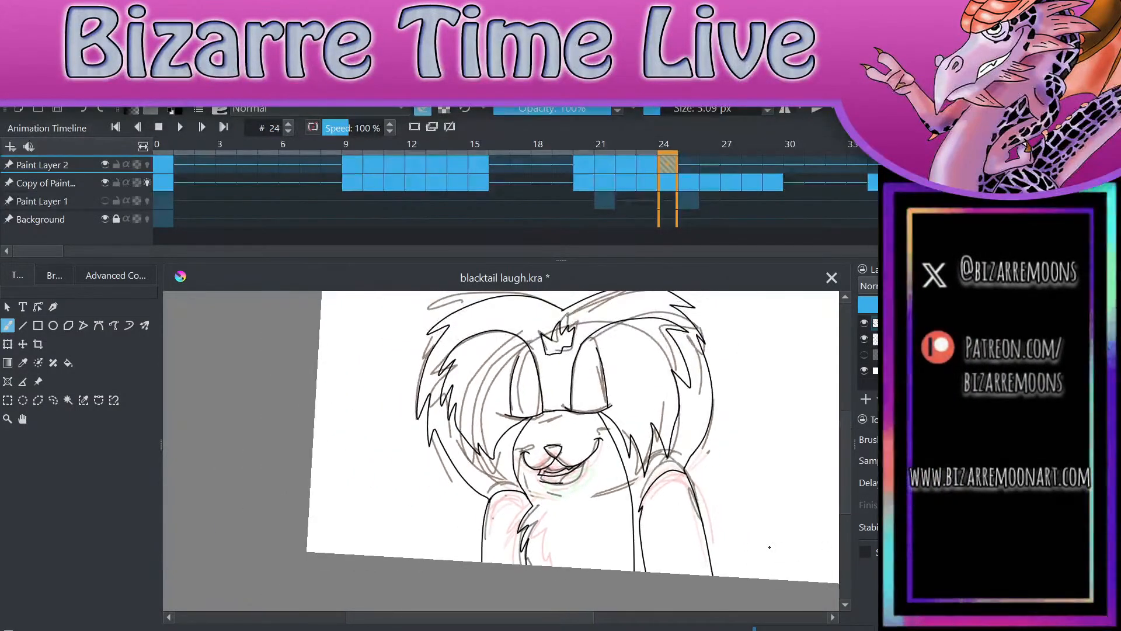
Step: On frame 23, ink the matching jagged chest-fur line from the left arm's inner end down to the canvas edge
scroll(770, 547, up, 2)
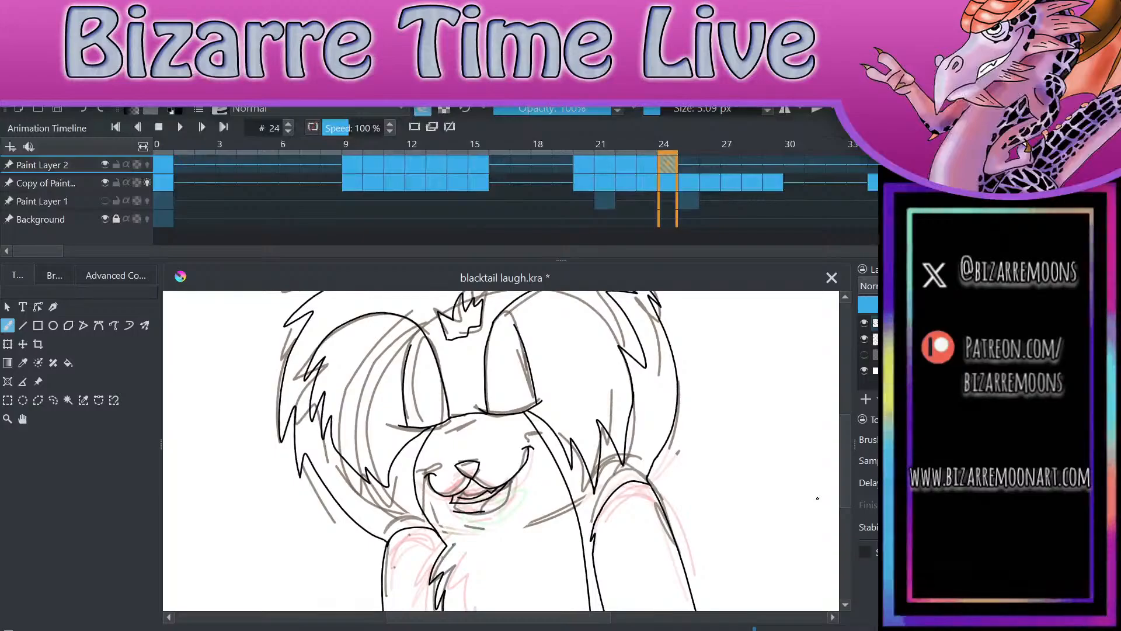
key(Left)
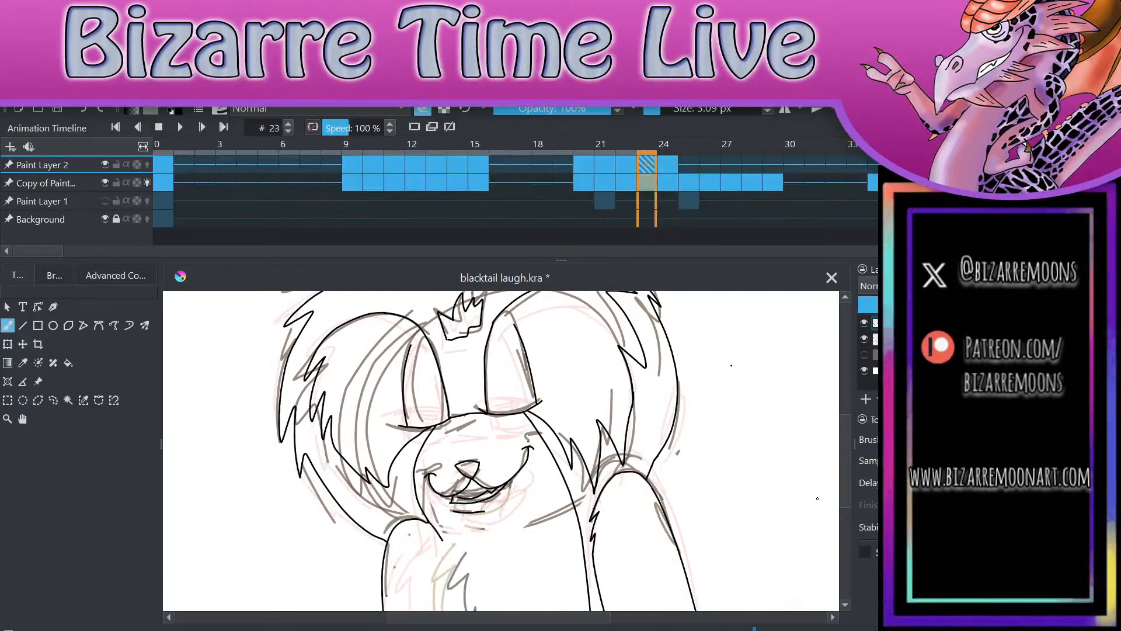
scroll(817, 498, up, 2)
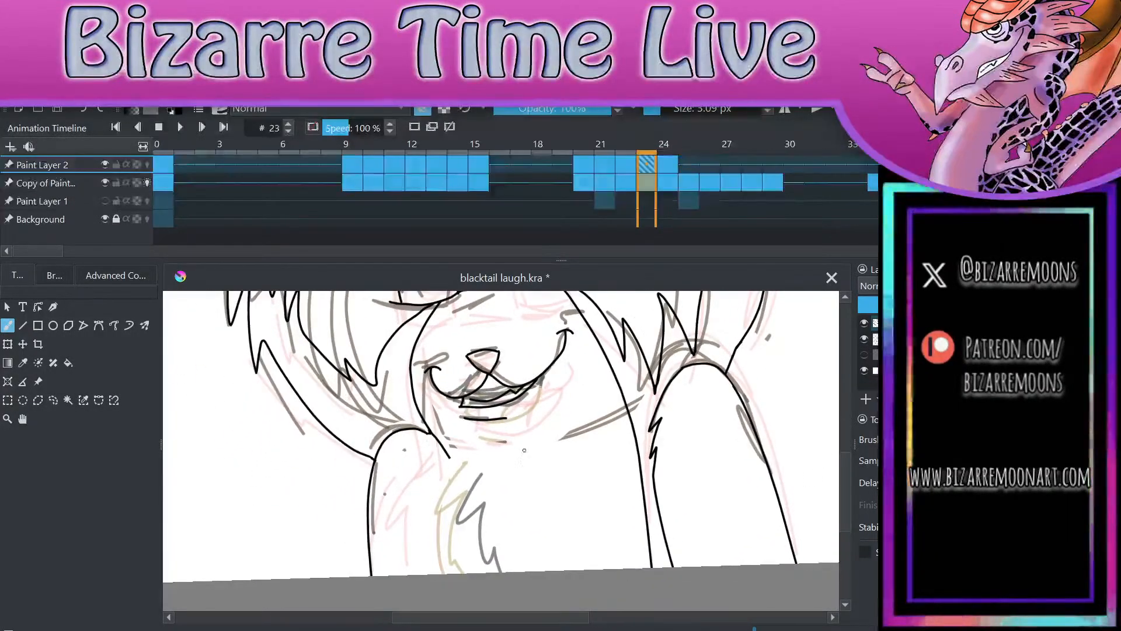
scroll(524, 450, up, 1)
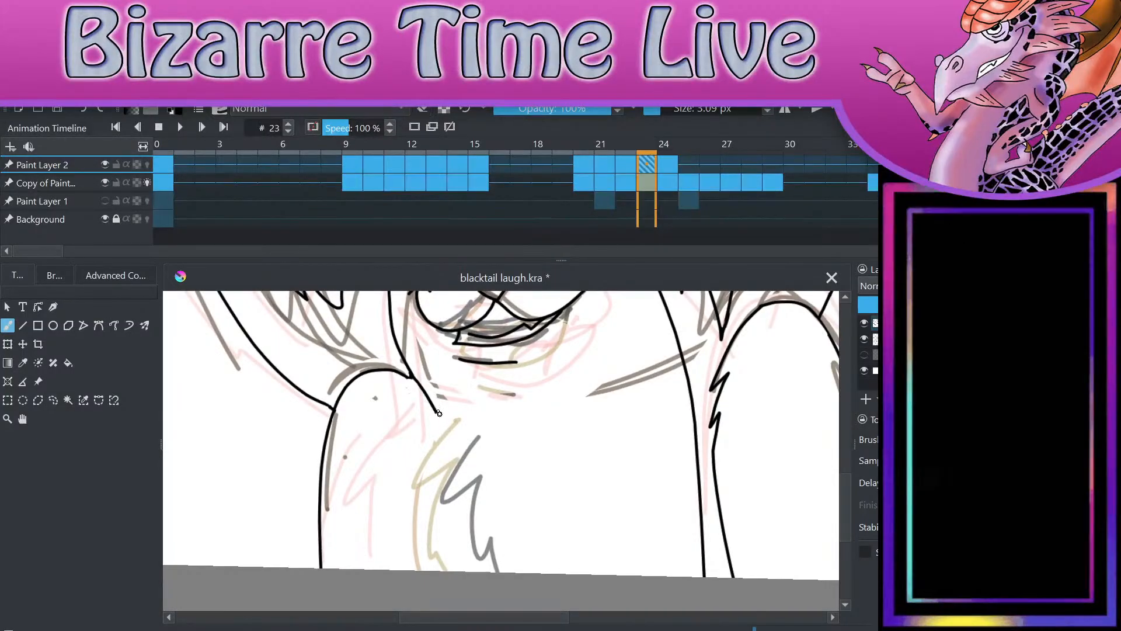
drag(436, 413, 449, 429)
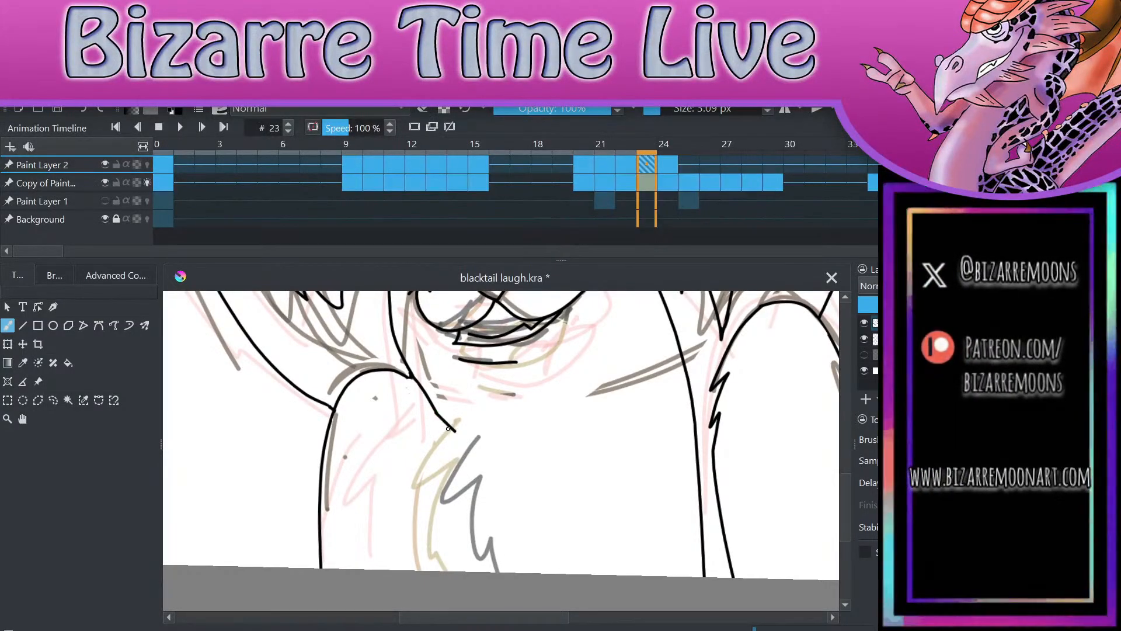
key(ctrl+z)
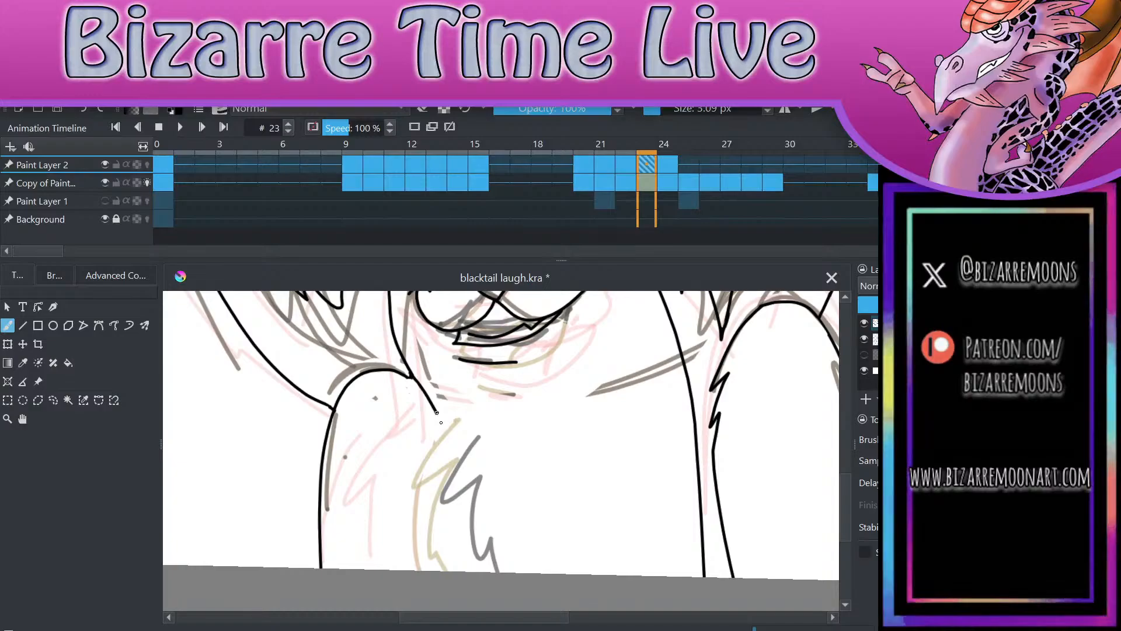
mouse_move(436, 411)
mouse_down()
mouse_move(443, 435)
mouse_move(429, 485)
mouse_move(467, 572)
mouse_up()
drag(796, 535, 789, 530)
scroll(501, 450, down, 3)
scroll(501, 450, up, 2)
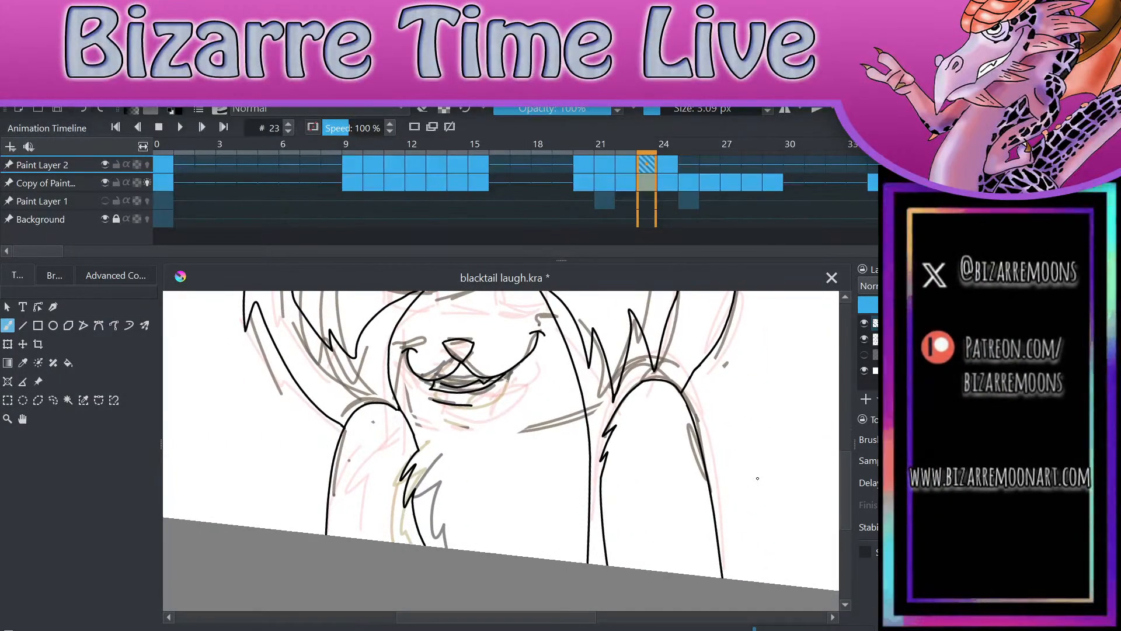
scroll(757, 478, down, 2)
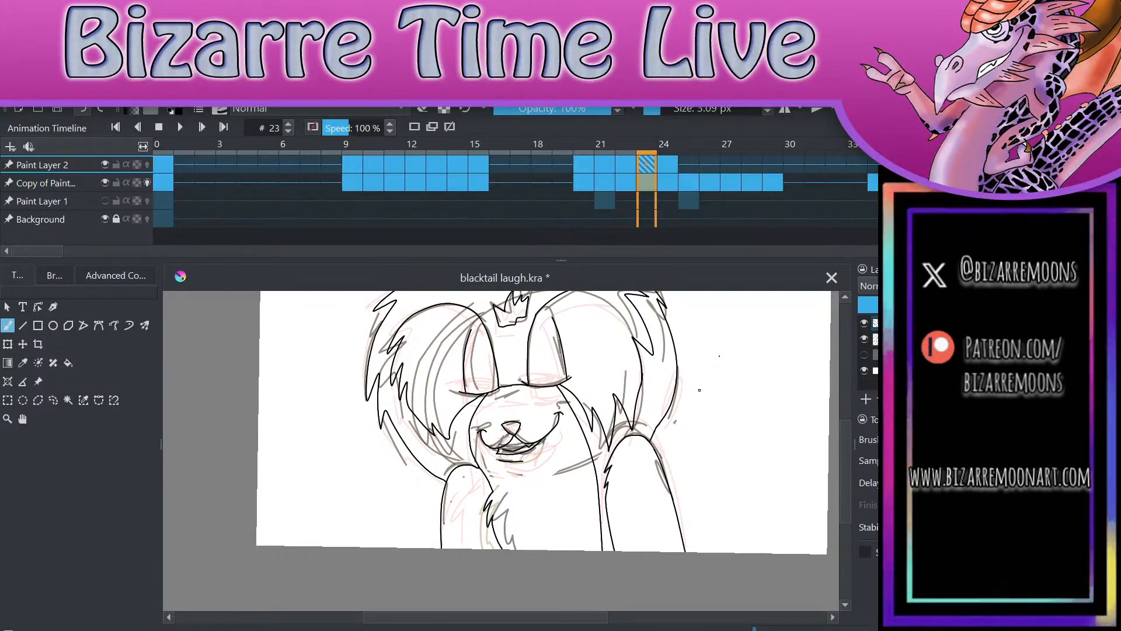
Step: On frame 24, lasso the old inked nose, smile and mouth, delete them and clear the selection
key(Right)
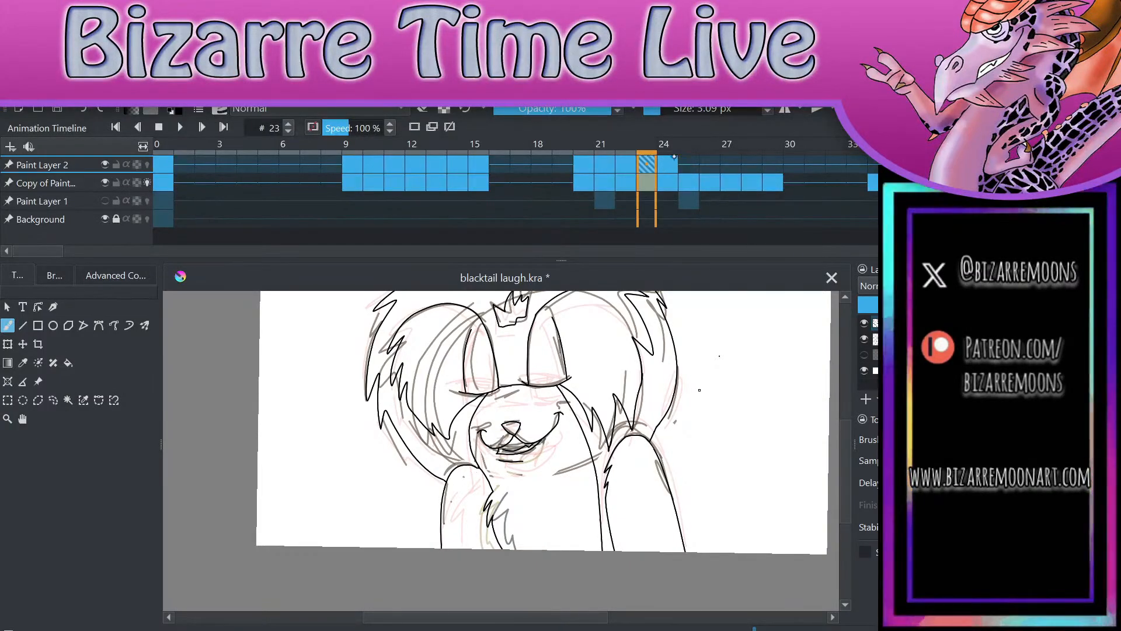
scroll(699, 390, up, 3)
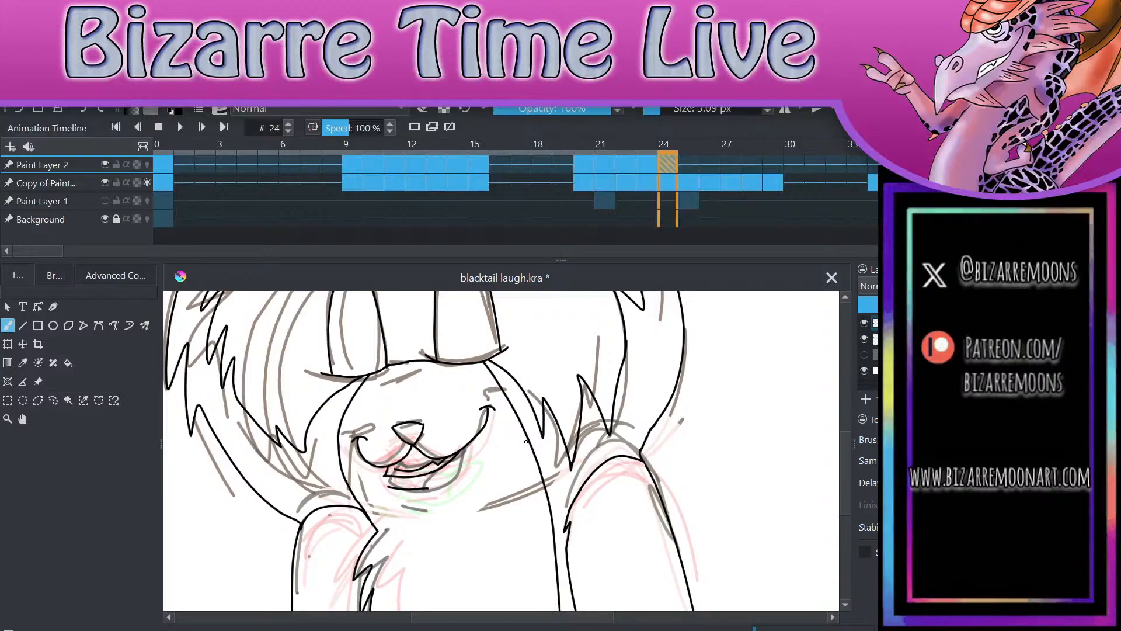
key(l)
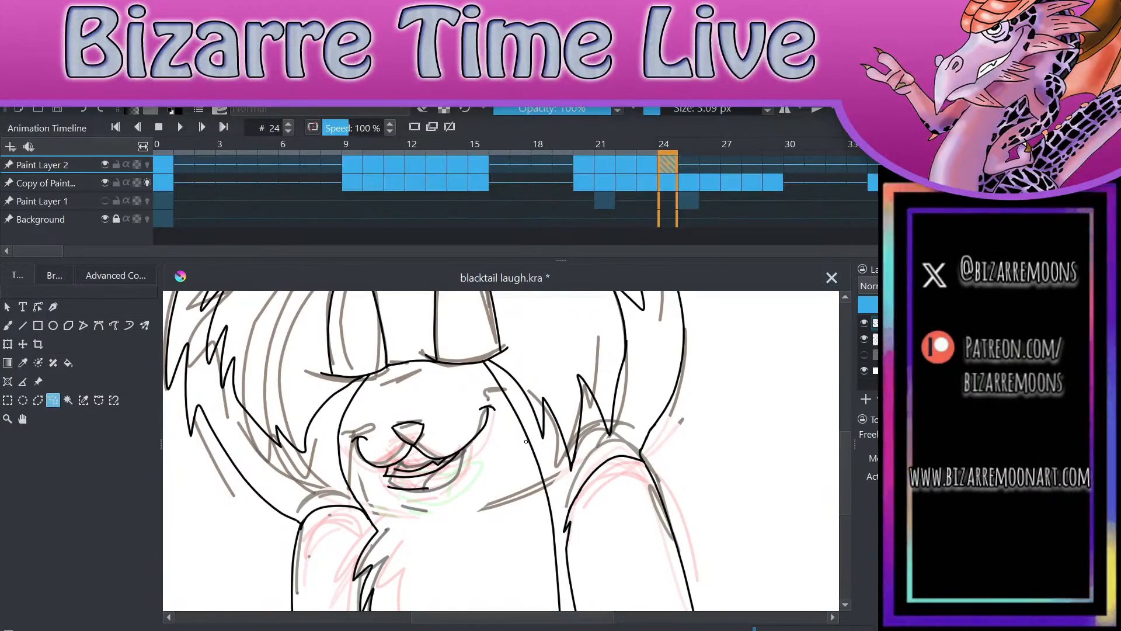
mouse_move(389, 404)
mouse_down()
mouse_move(379, 505)
mouse_move(457, 512)
mouse_move(482, 485)
mouse_up()
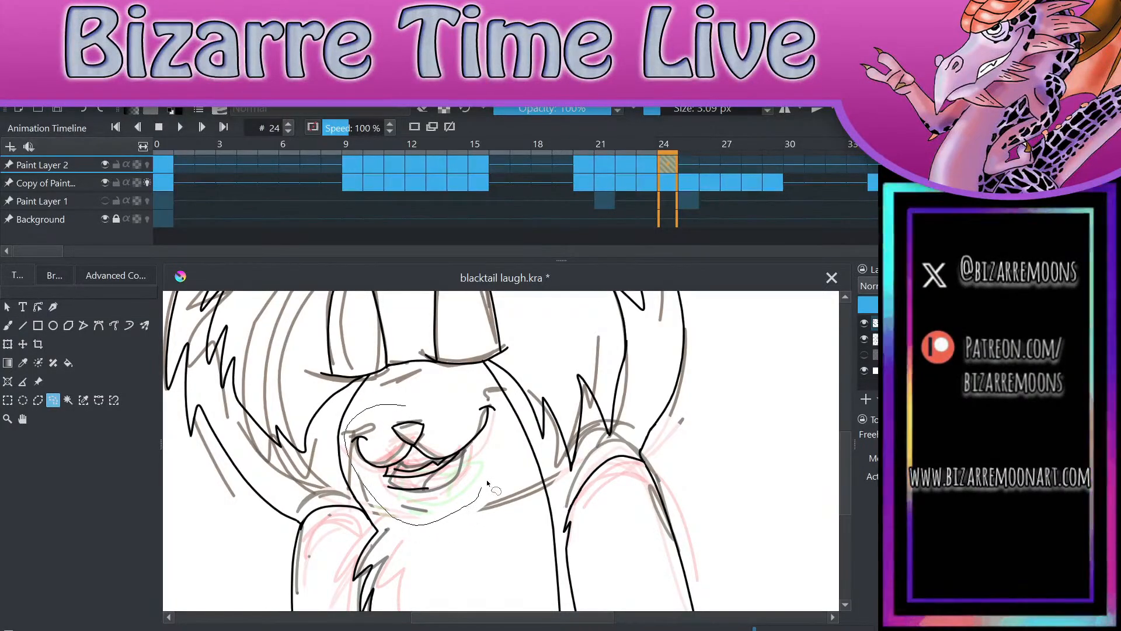
mouse_move(501, 408)
mouse_down()
mouse_move(452, 389)
mouse_move(405, 404)
mouse_up()
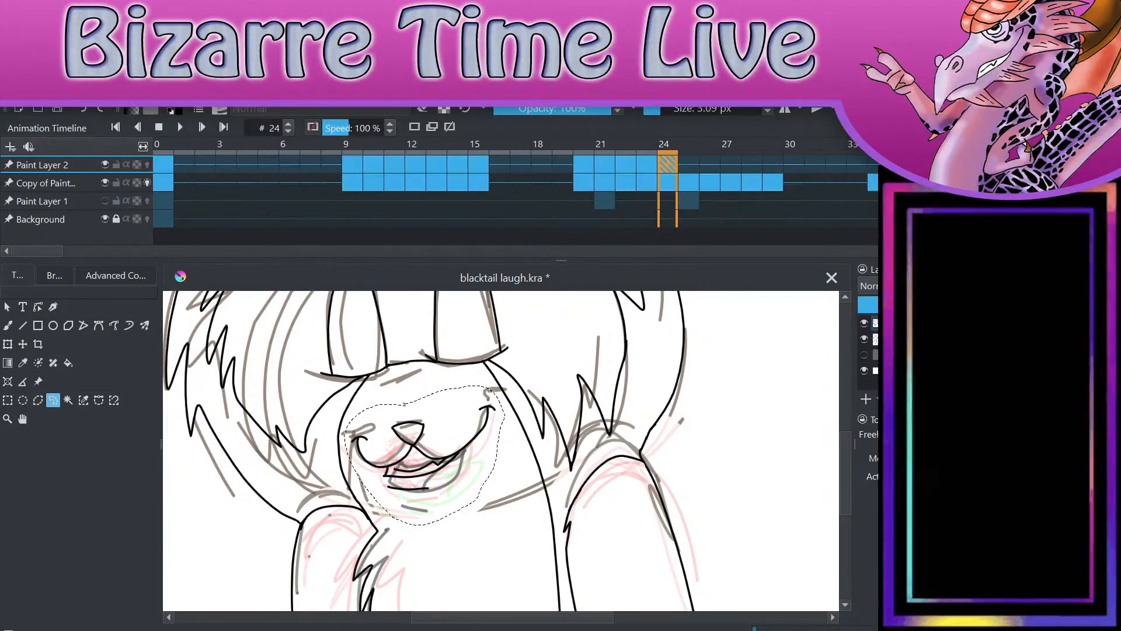
key(Delete)
key(ctrl+shift+a)
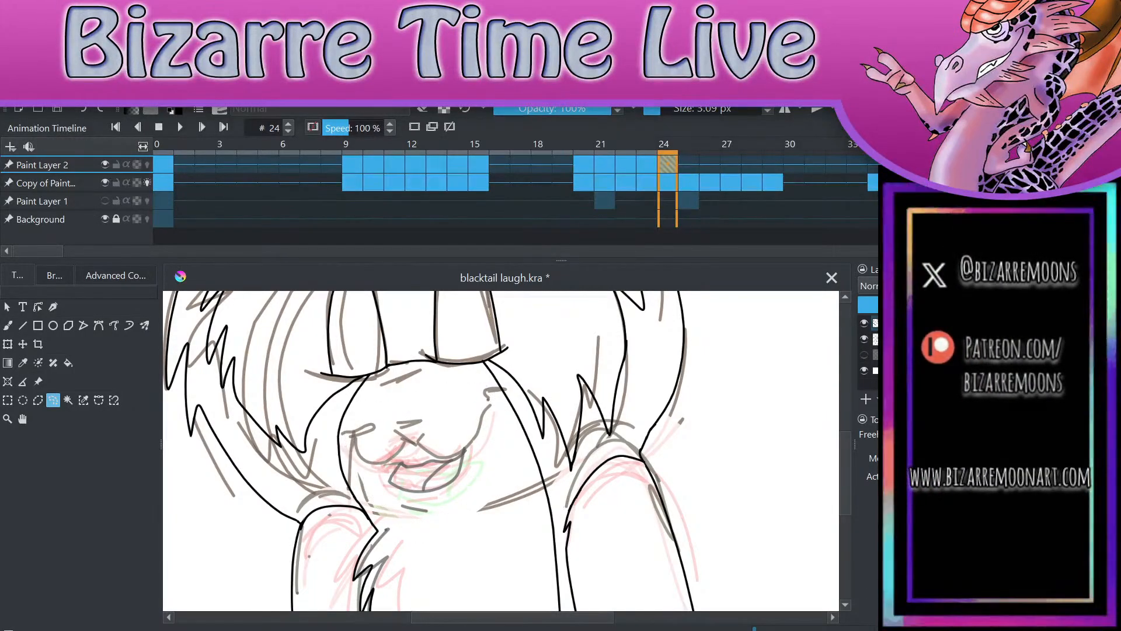
Step: Ink the rounded triangular nose and both curved halves of the smile over the sketch on frame 24
key(b)
scroll(474, 534, up, 2)
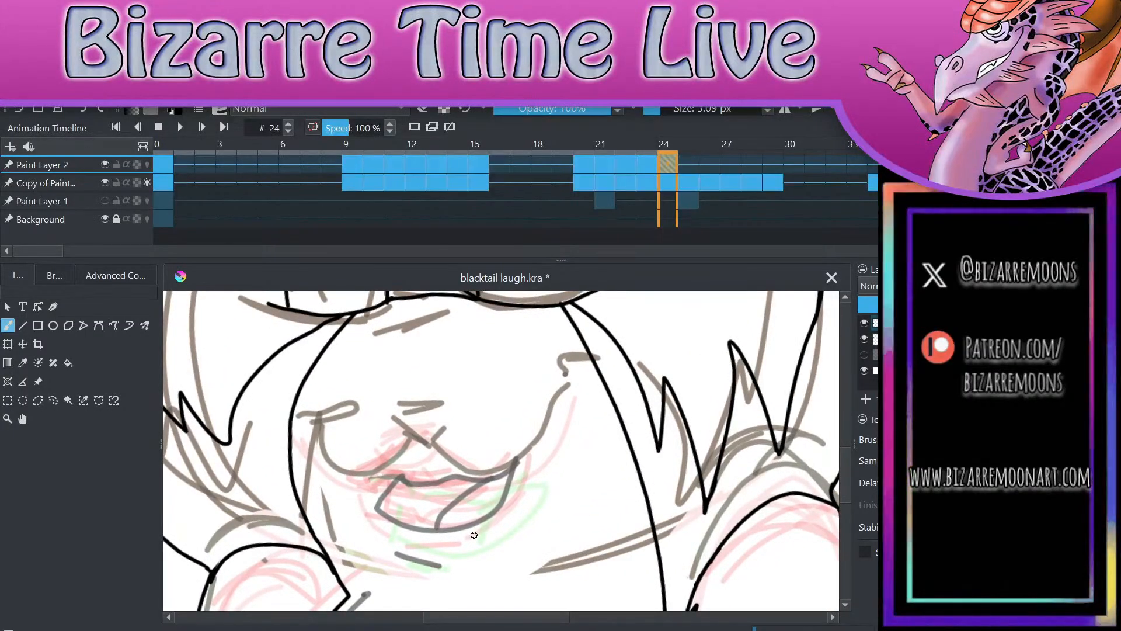
drag(391, 416, 460, 403)
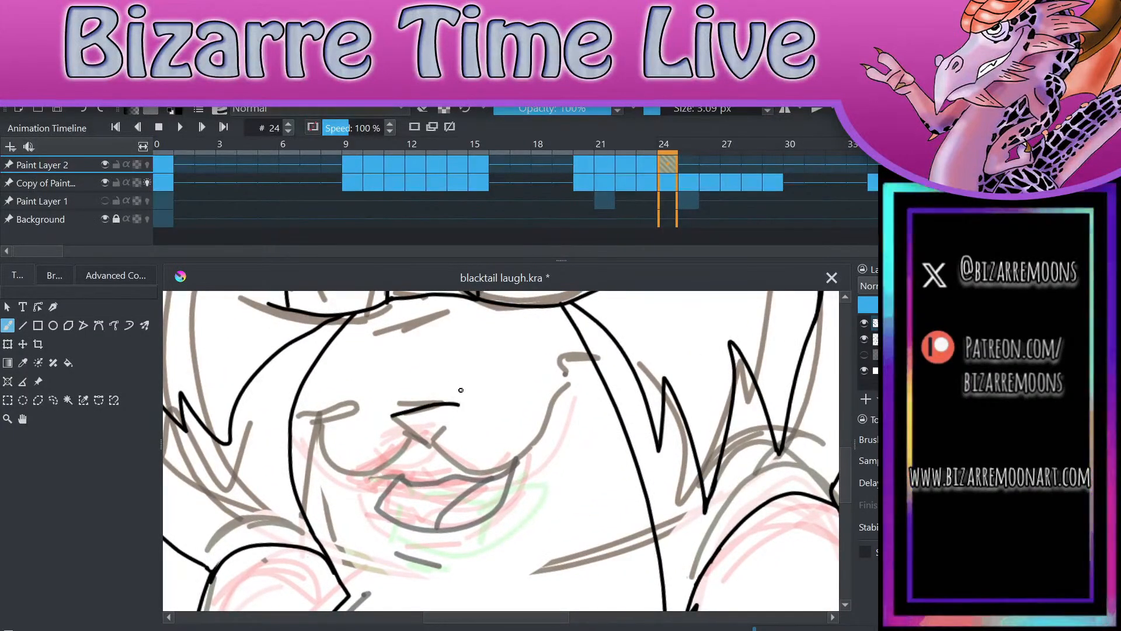
key(ctrl+z)
drag(390, 416, 456, 418)
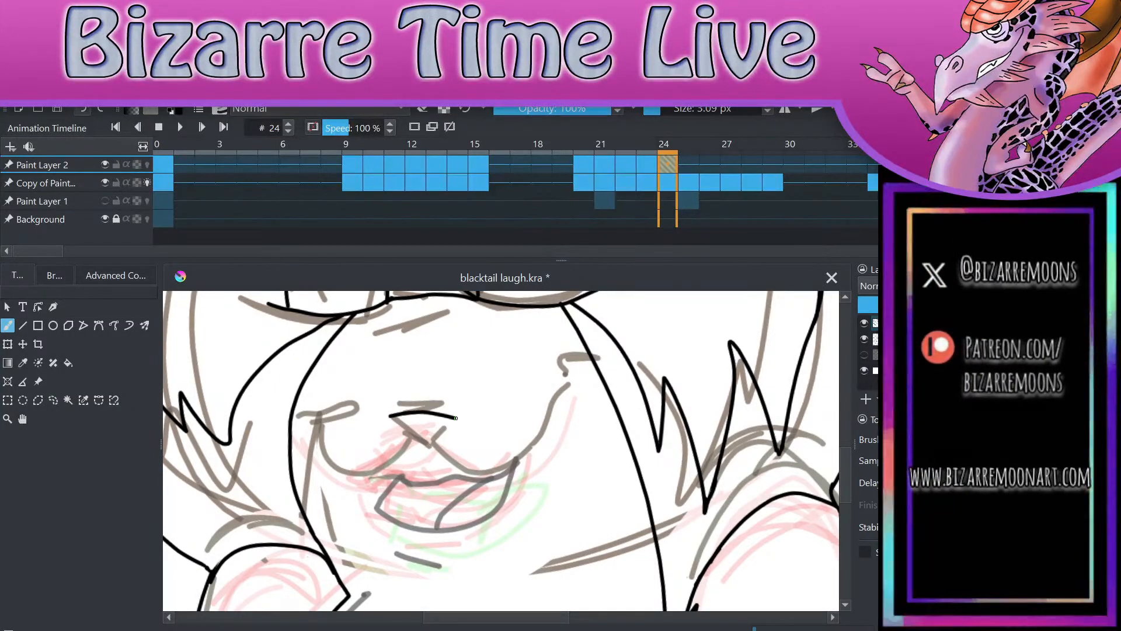
key(ctrl+z)
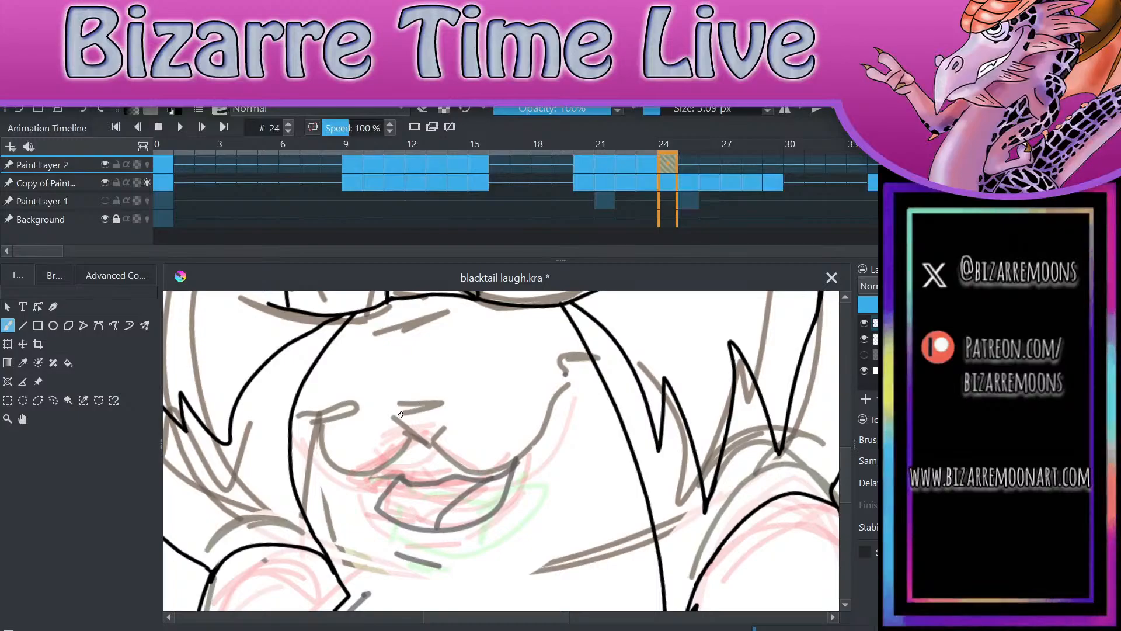
mouse_move(397, 411)
mouse_down()
mouse_move(456, 405)
mouse_move(397, 414)
mouse_move(431, 445)
mouse_move(454, 404)
mouse_up()
mouse_move(433, 445)
mouse_down()
mouse_move(460, 467)
mouse_move(512, 462)
mouse_move(559, 396)
mouse_move(587, 379)
mouse_up()
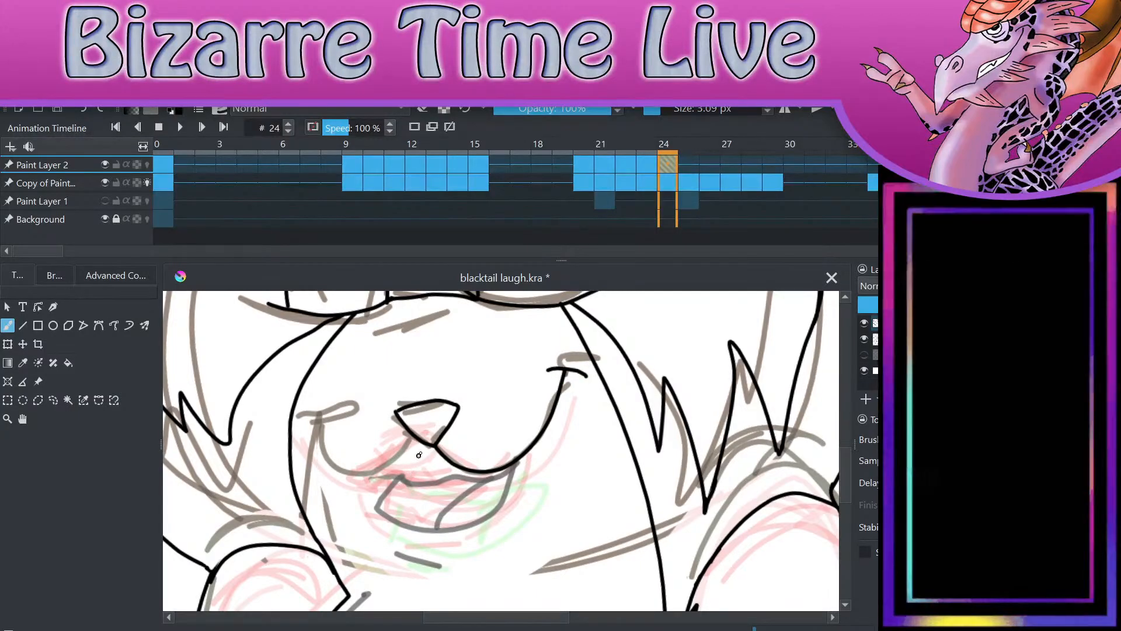
drag(432, 446, 320, 432)
Step: Ink the wider open mouth with its tongue line and a short lower-lip stroke below it on frame 24
mouse_move(392, 472)
mouse_down()
mouse_move(390, 520)
mouse_move(442, 532)
mouse_move(491, 516)
mouse_move(515, 460)
mouse_up()
mouse_move(399, 473)
mouse_down()
mouse_move(484, 485)
mouse_move(511, 466)
mouse_up()
drag(431, 530, 474, 481)
drag(395, 552, 457, 565)
scroll(471, 550, down, 4)
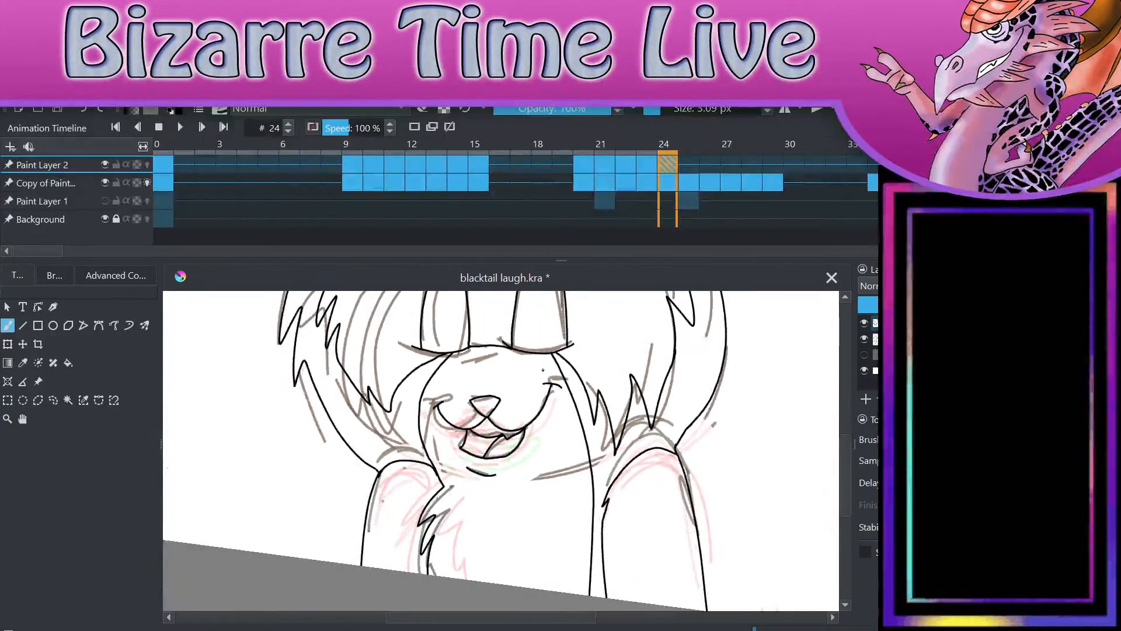
Step: Compare the line art on frame 24 with the neighbouring frames, return to frame 24 and save the file
click(458, 164)
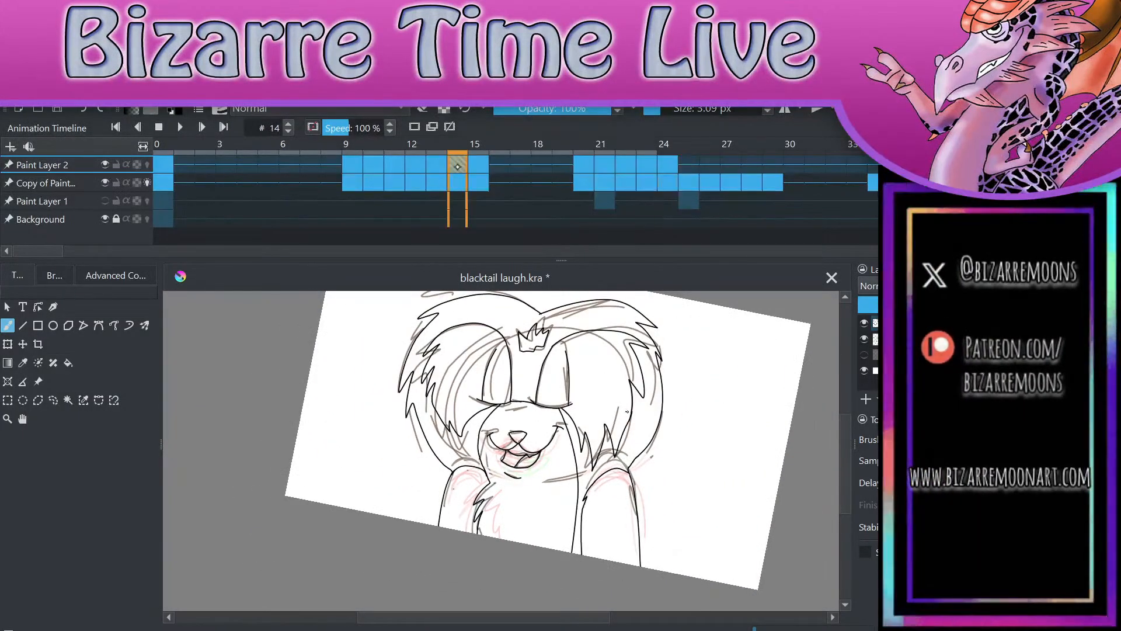
click(685, 163)
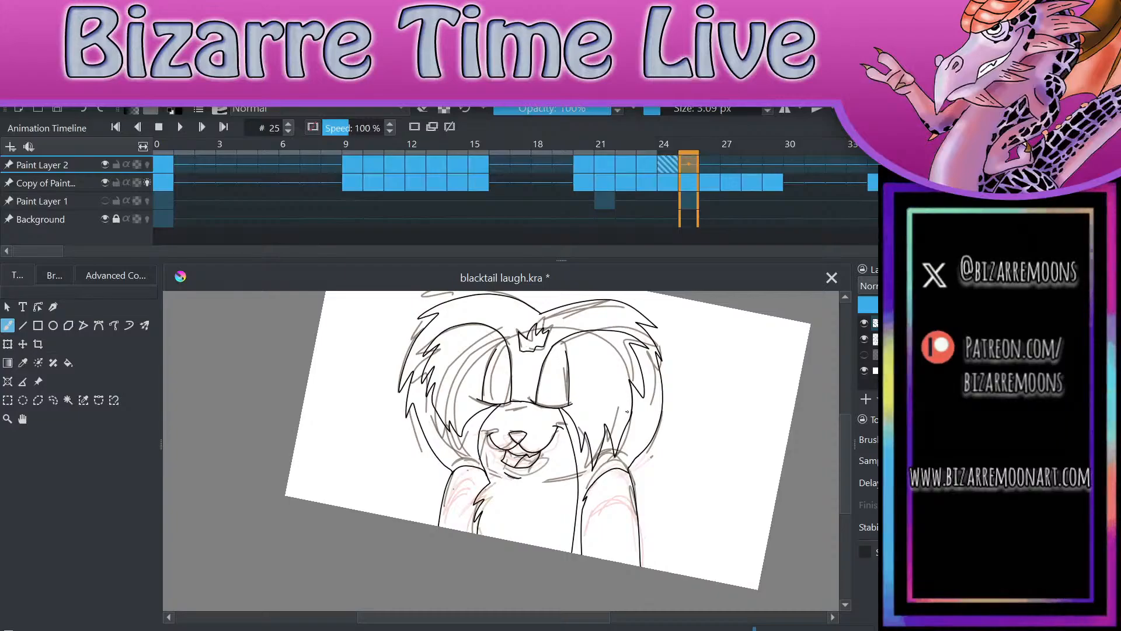
click(672, 172)
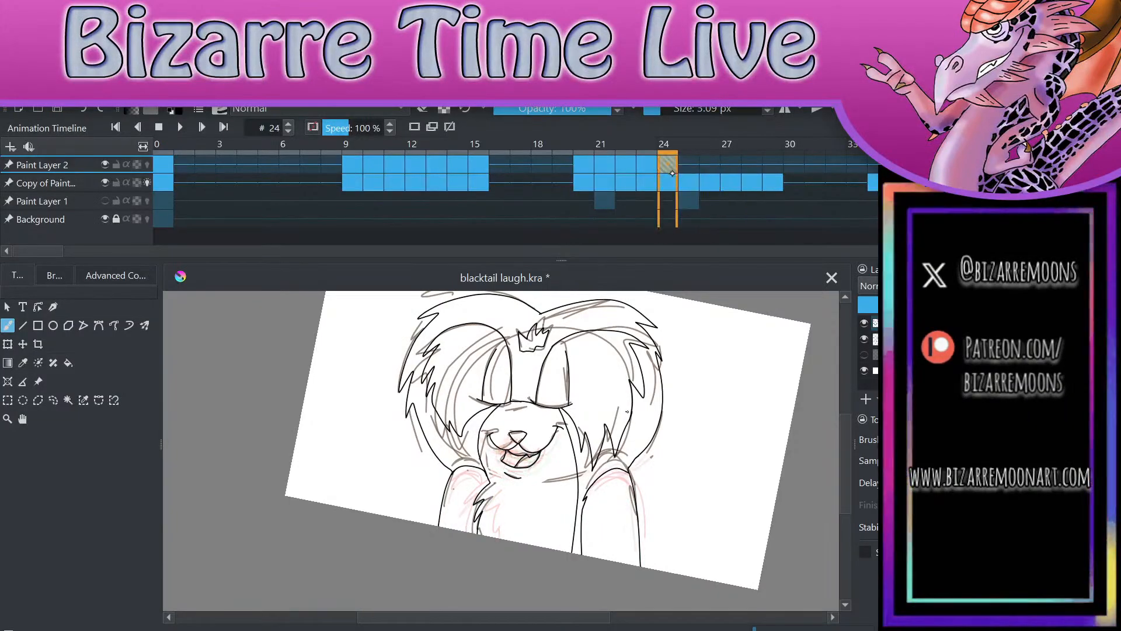
click(710, 181)
click(691, 183)
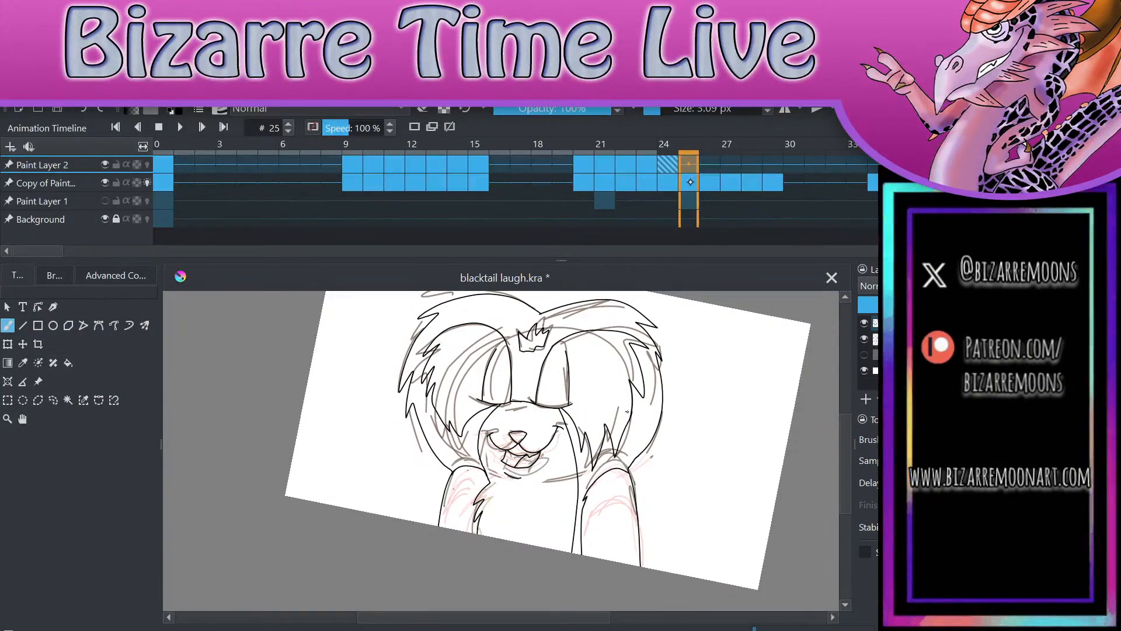
key(Left)
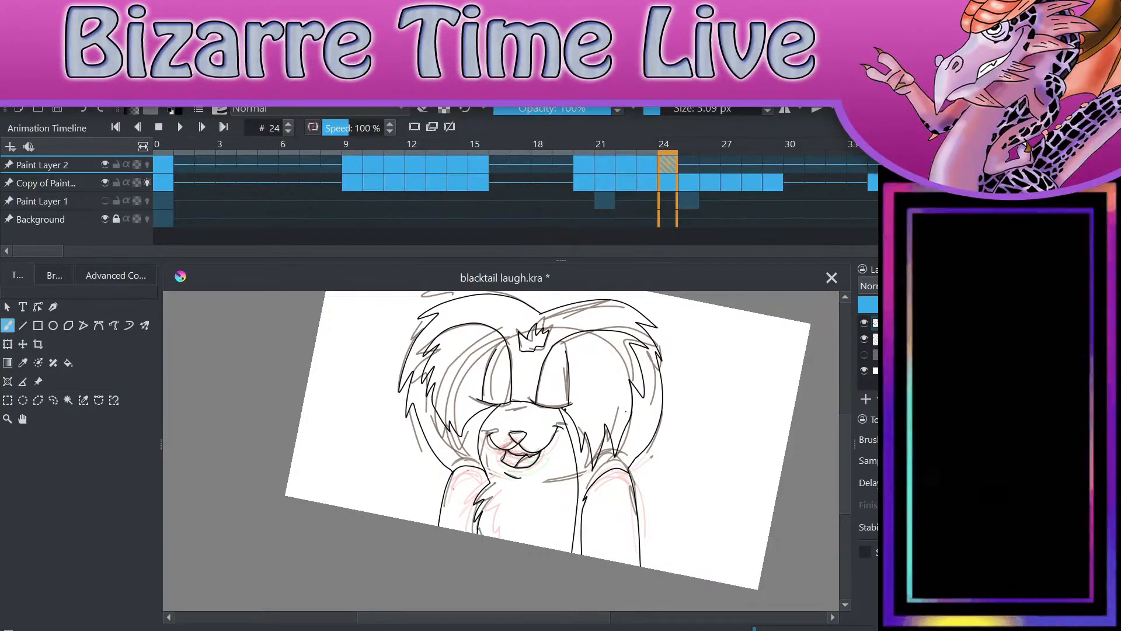
scroll(733, 518, up, 2)
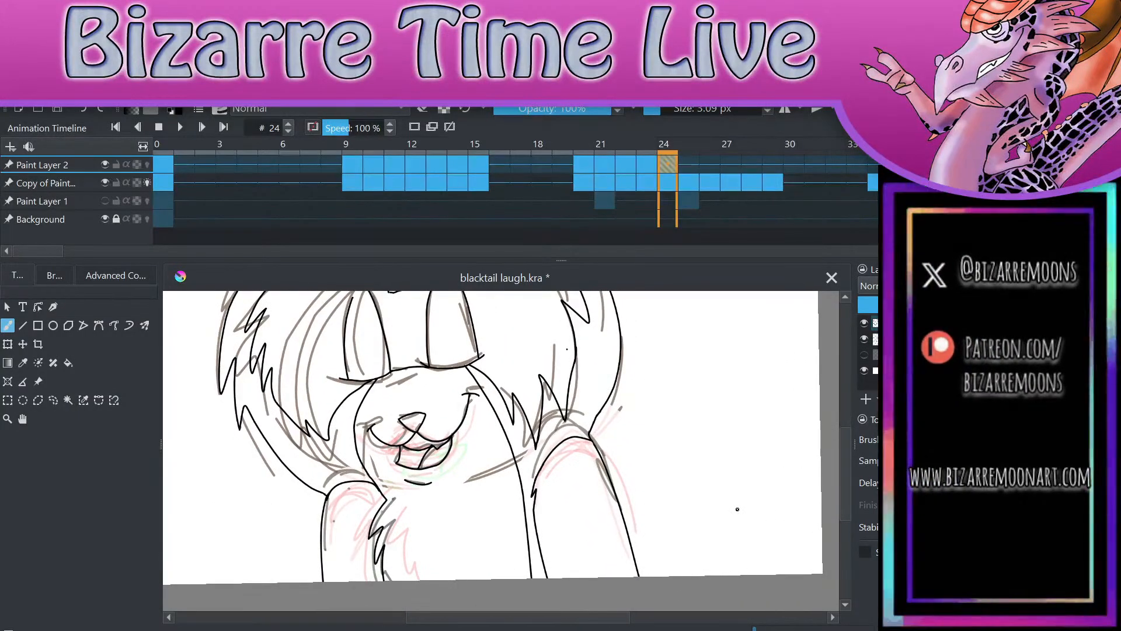
key(Left)
key(Right)
key(Left)
key(Right)
key(Left)
key(Left)
key(Right)
key(Right)
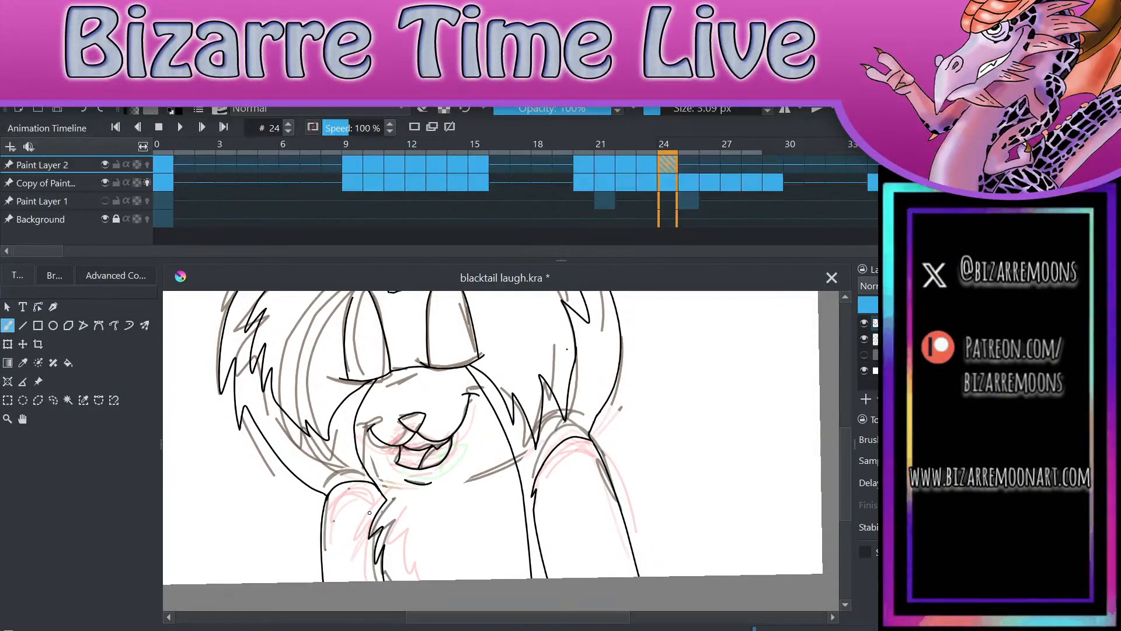
key(ctrl+s)
Step: On frame 24, ink a higher curved shoulder line over the left arm, from its outer edge to the head outline
scroll(806, 515, up, 2)
scroll(798, 378, down, 2)
scroll(639, 573, up, 2)
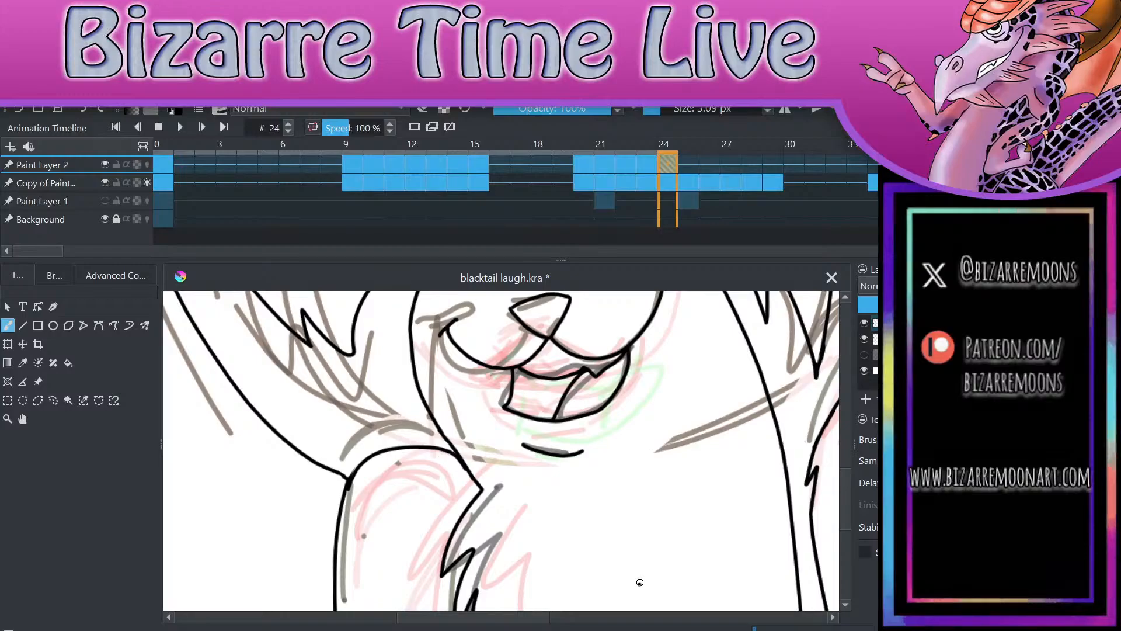
scroll(444, 514, up, 2)
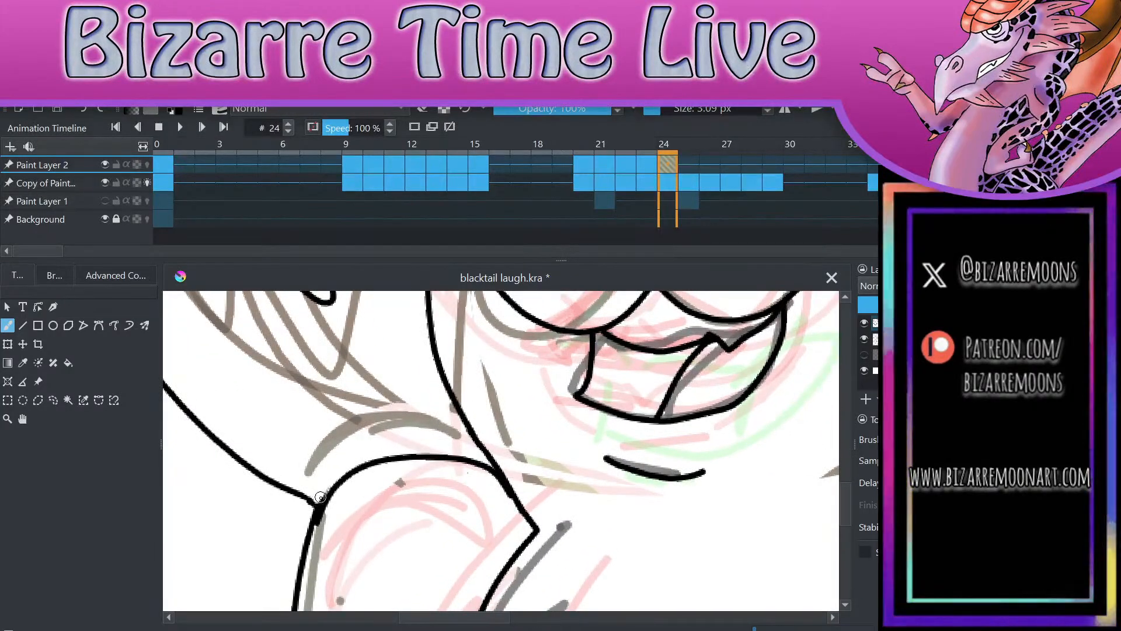
mouse_move(311, 516)
mouse_down()
mouse_move(329, 469)
mouse_move(381, 426)
mouse_move(440, 415)
mouse_move(469, 427)
mouse_up()
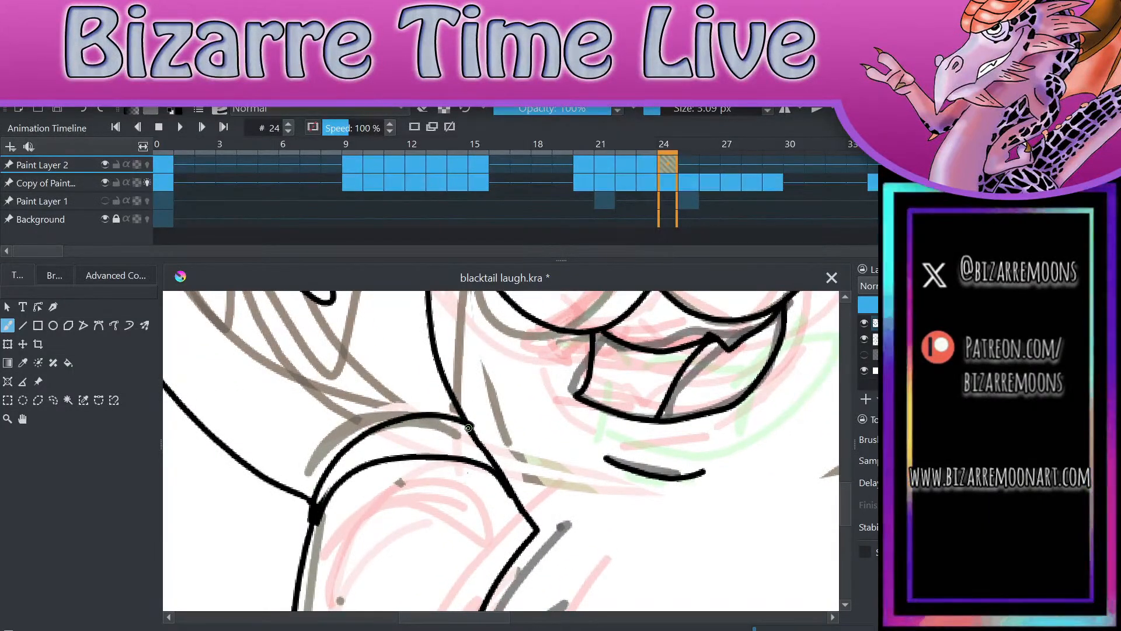
click(456, 505)
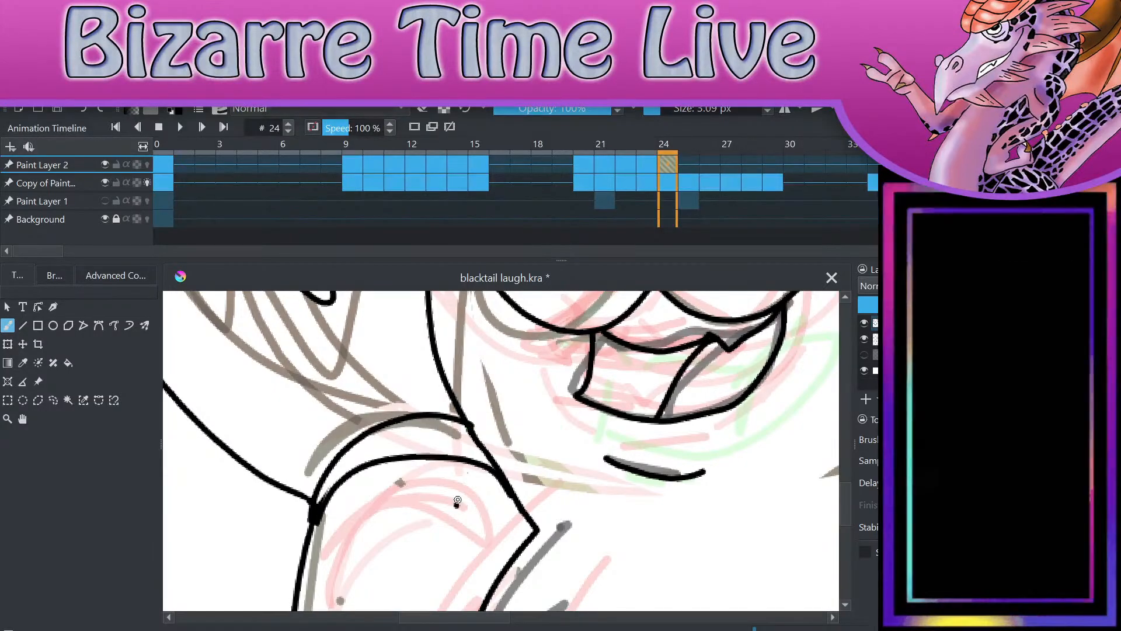
key(ctrl+z)
Step: Erase the old lower shoulder curve of the left arm and tidy the line joins at the new curve's ends
mouse_move(342, 476)
mouse_down()
mouse_move(314, 544)
mouse_move(340, 466)
mouse_move(315, 539)
mouse_move(334, 477)
mouse_move(382, 463)
mouse_move(339, 484)
mouse_move(372, 462)
mouse_move(458, 457)
mouse_move(480, 467)
mouse_move(502, 499)
mouse_up()
key(ctrl+z)
key(e)
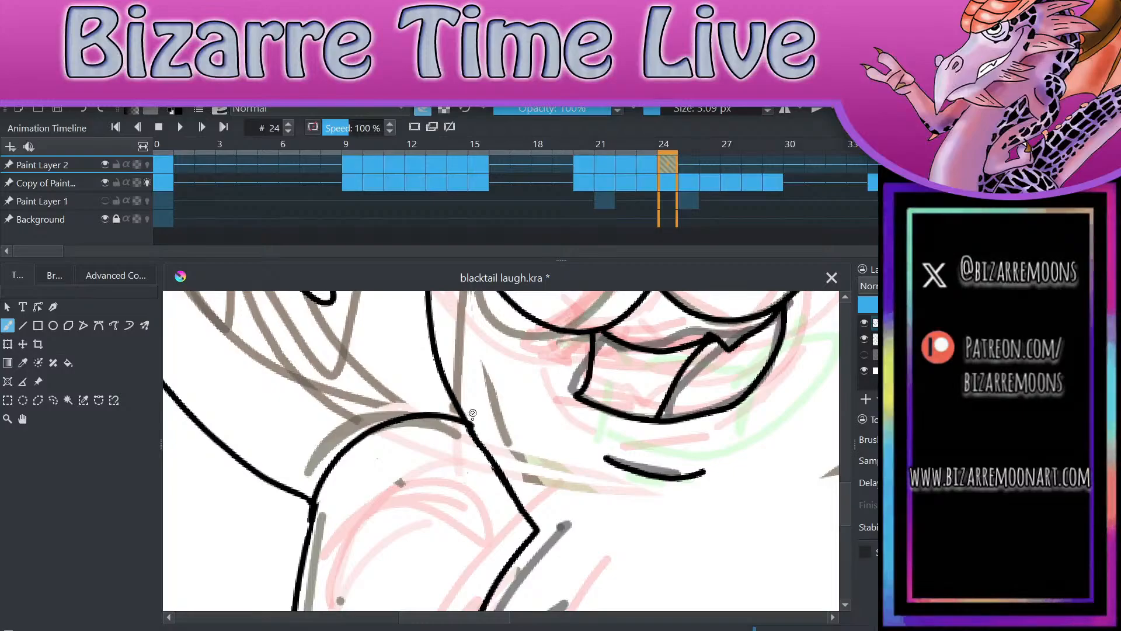
key(e)
drag(316, 494, 313, 521)
key(e)
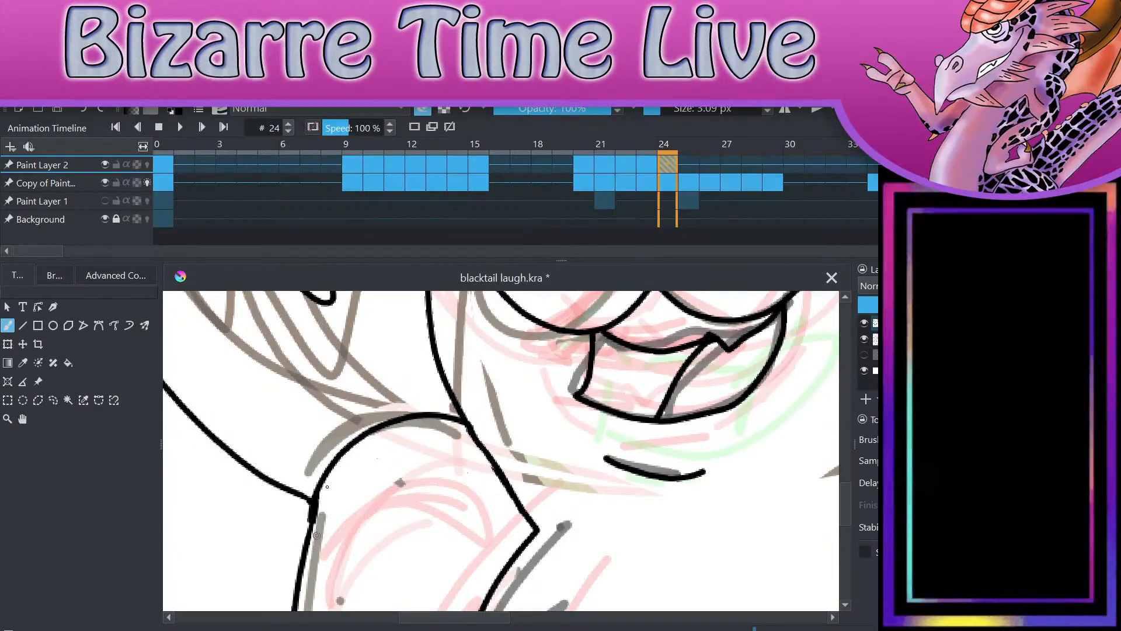
drag(315, 527, 328, 477)
scroll(502, 467, down, 2)
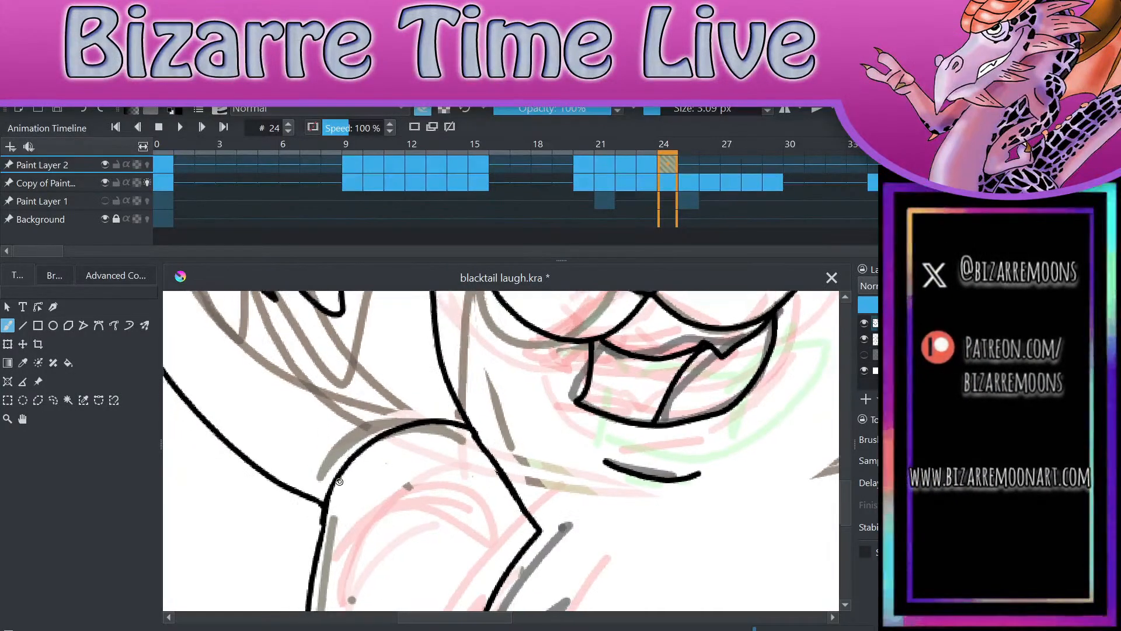
scroll(684, 387, down, 3)
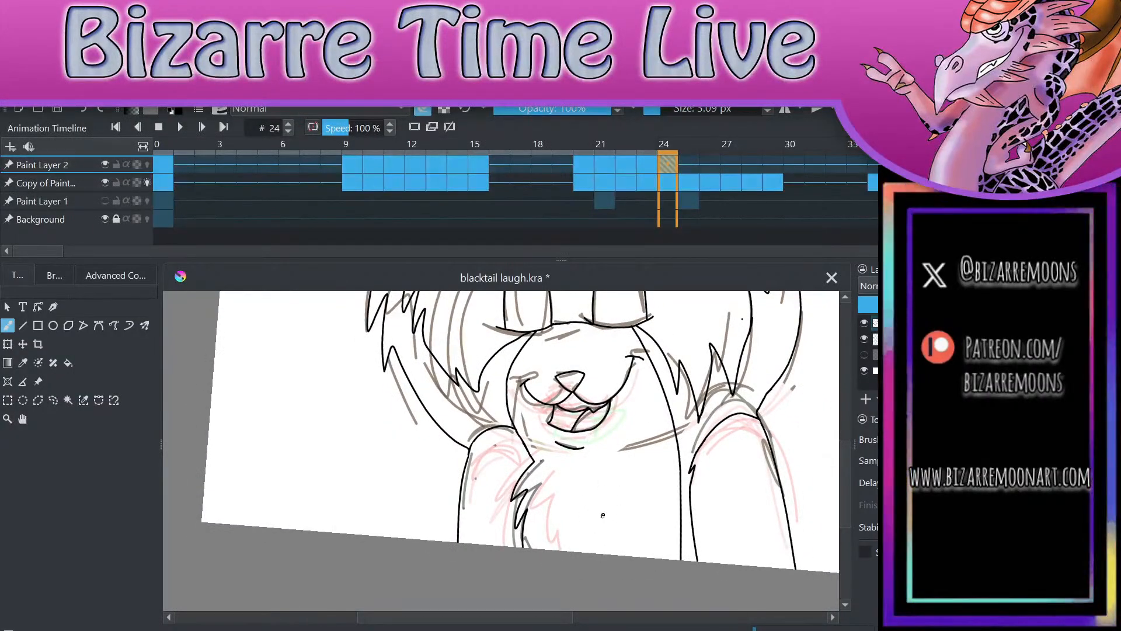
Step: Ink a higher shoulder curve over the right arm on frame 24 and erase the old curve beneath it
scroll(788, 413, up, 4)
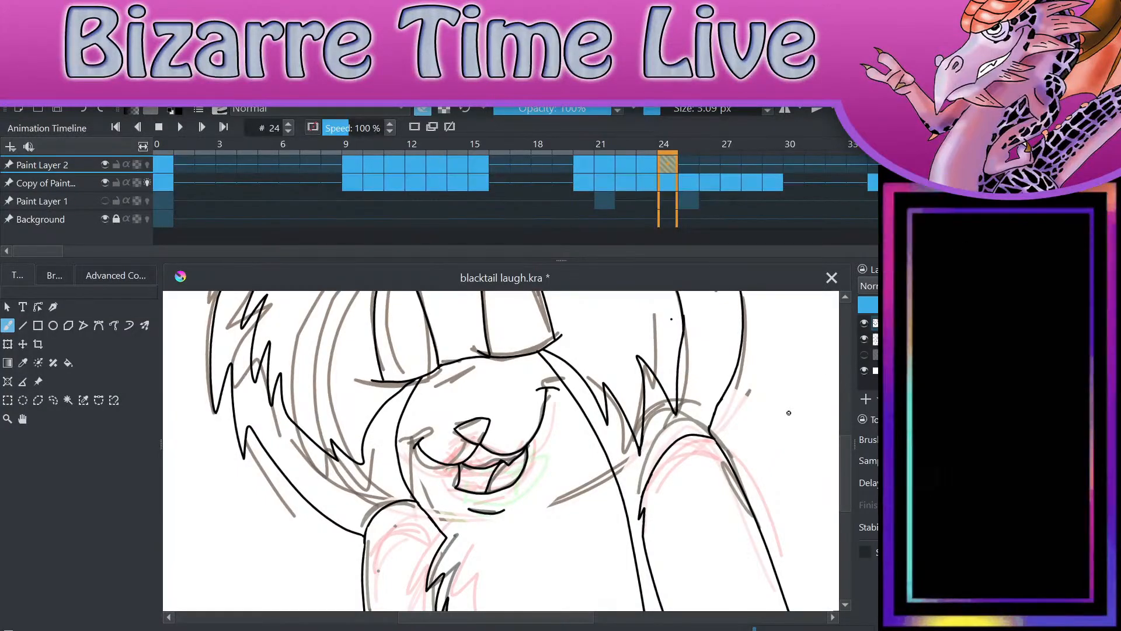
scroll(789, 412, up, 2)
key(e)
mouse_move(541, 482)
mouse_down()
mouse_move(546, 452)
mouse_move(575, 398)
mouse_move(621, 386)
mouse_move(656, 416)
mouse_up()
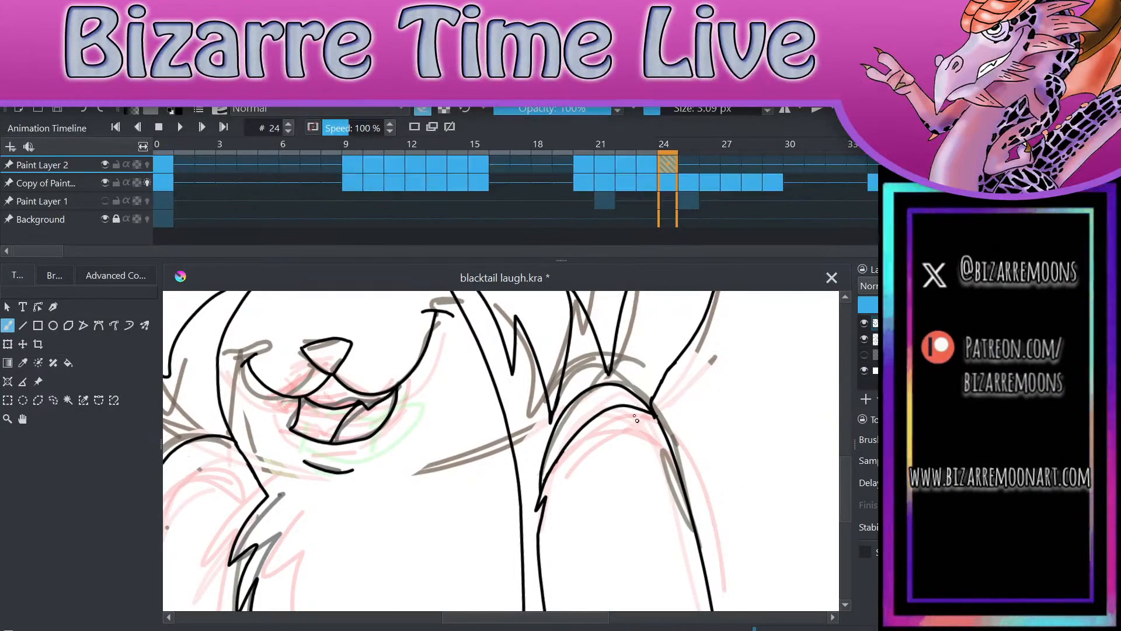
mouse_move(639, 413)
mouse_down()
mouse_move(601, 412)
mouse_move(611, 405)
mouse_move(579, 426)
mouse_move(546, 483)
mouse_up()
drag(546, 479, 545, 481)
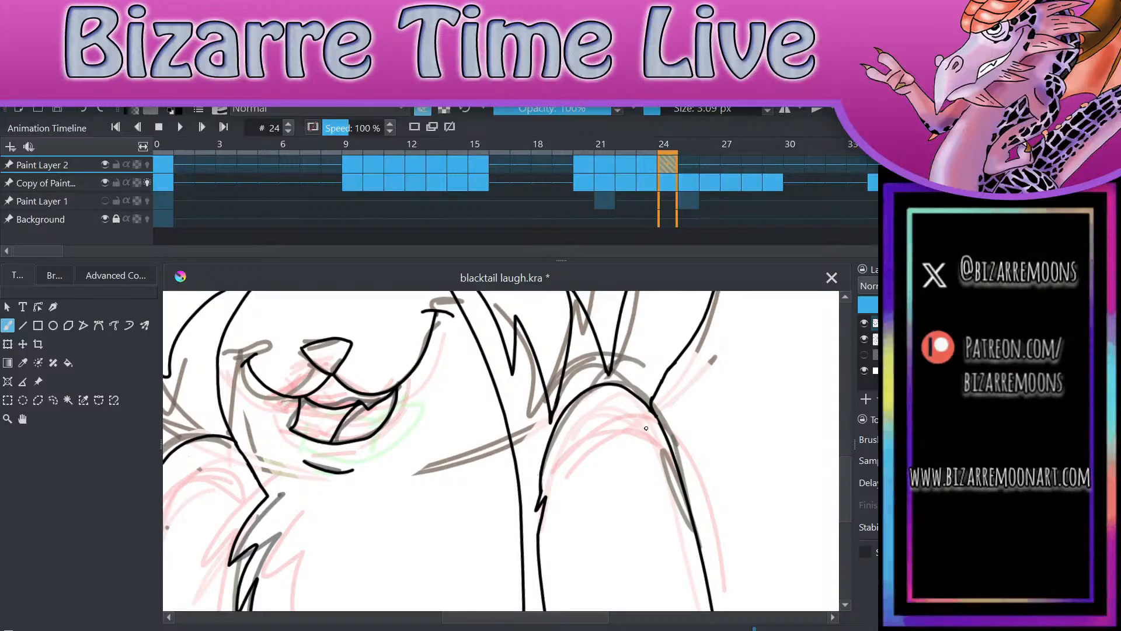
scroll(646, 428, down, 6)
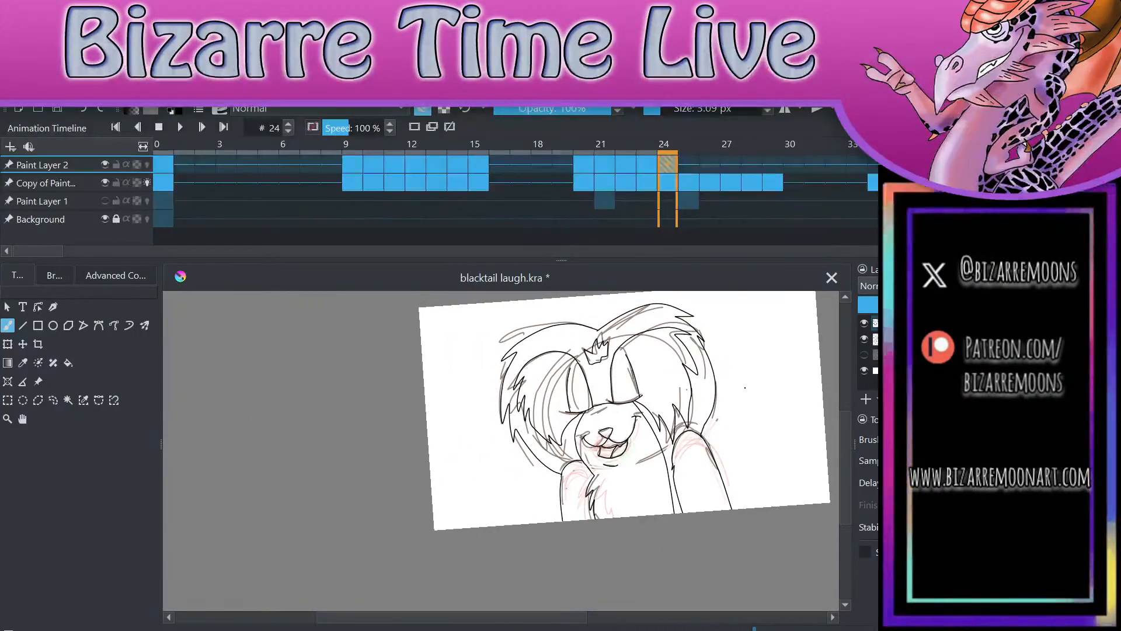
Step: Flip through frames 22 to 25 to check how the corrected shoulders and mouth move between drawings
scroll(745, 388, up, 5)
scroll(759, 564, up, 1)
key(Right)
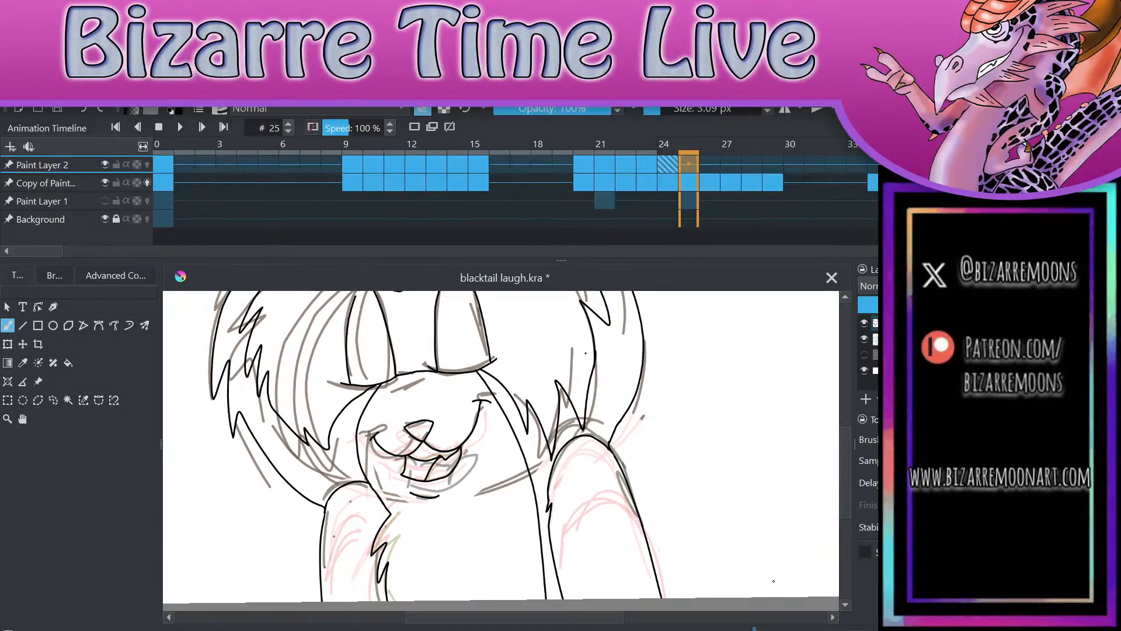
key(Left)
key(Left)
key(Left)
key(Left)
key(Left)
key(Right)
key(Right)
key(Right)
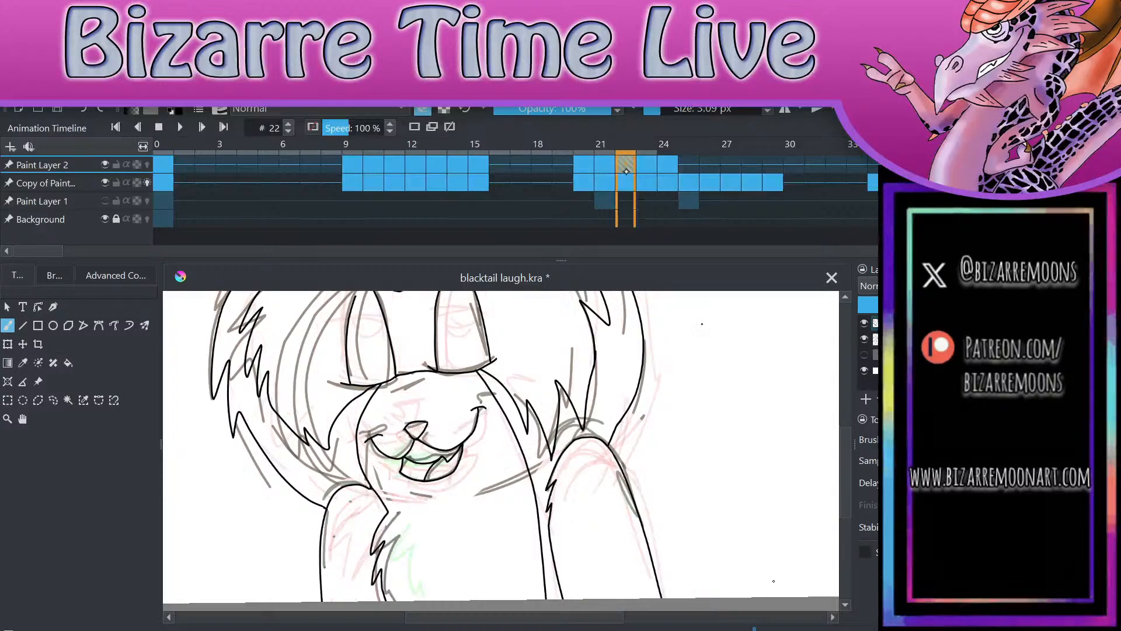
key(Right)
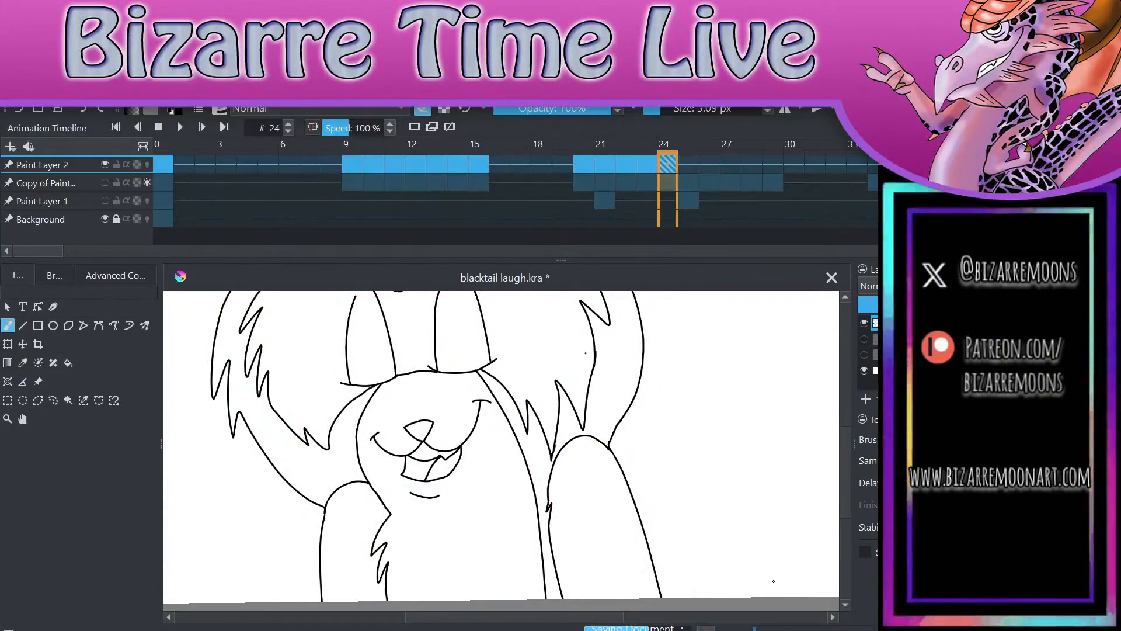
Step: Hide the sketch layer so only the line art shows, and save the file
scroll(773, 581, down, 2)
key(ctrl+s)
scroll(753, 426, down, 1)
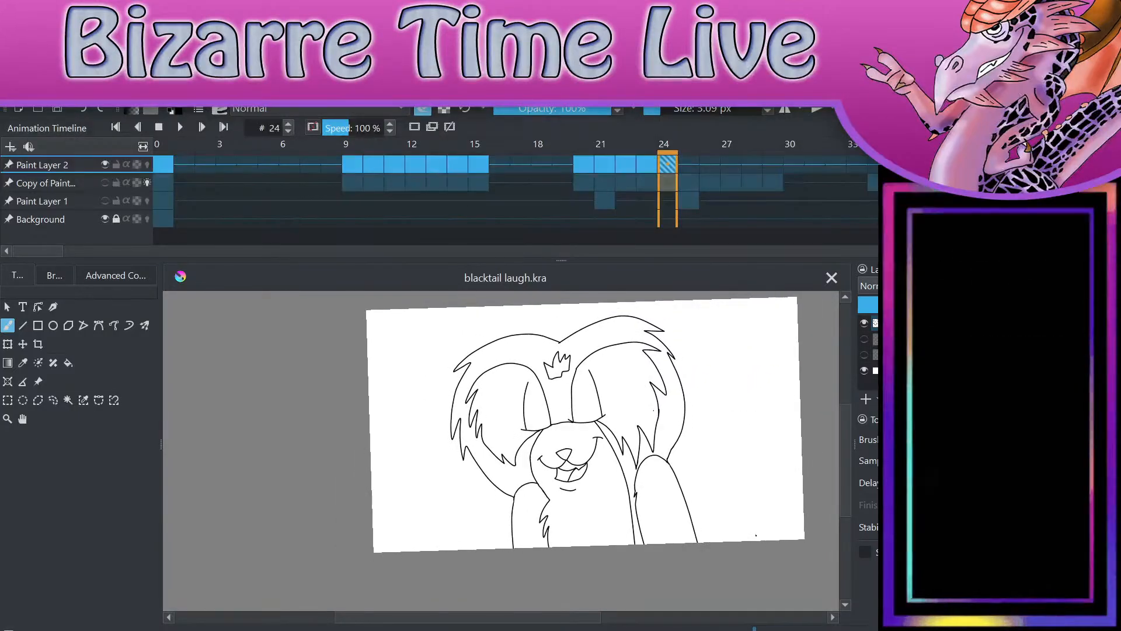
Step: Play the line art animation from frame 0 to check its motion, and stop playback
key(Home)
key(space)
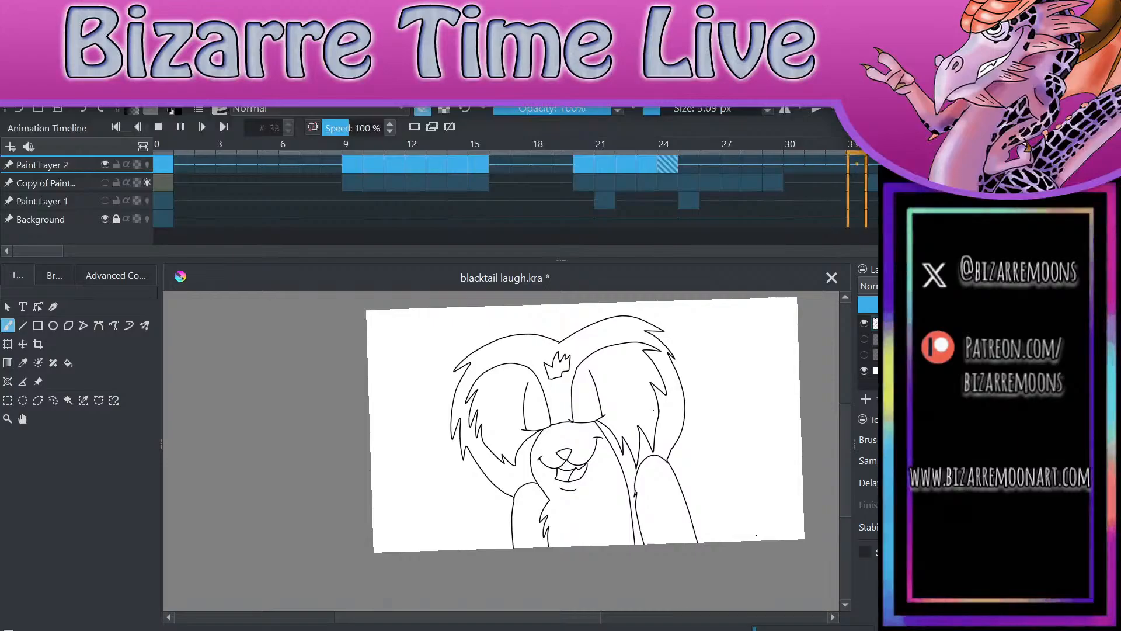
key(space)
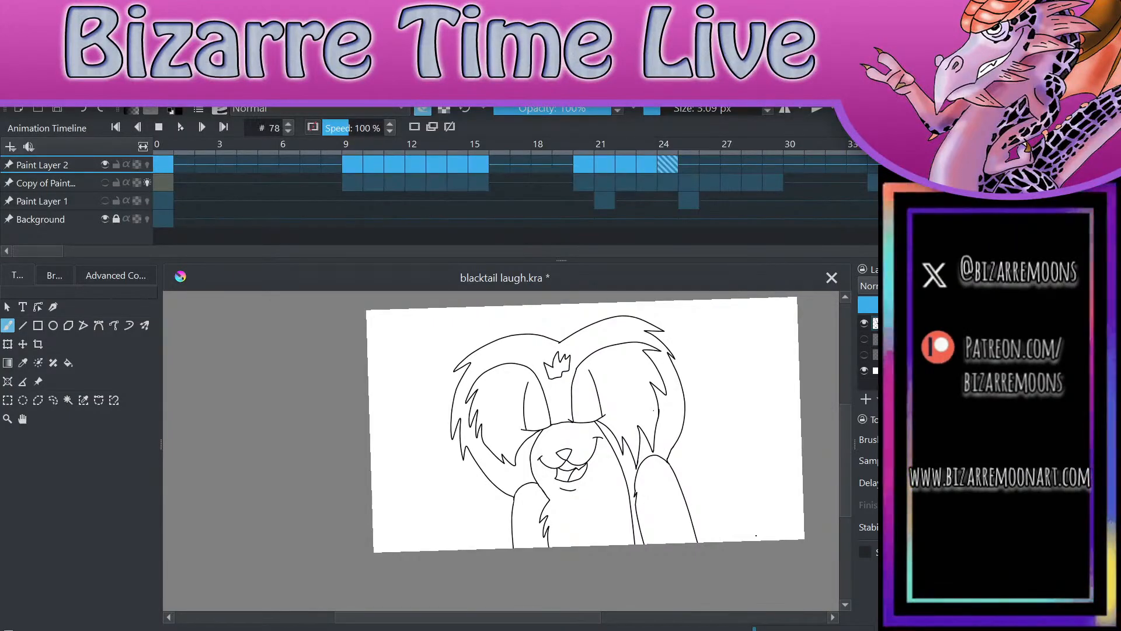
click(250, 166)
click(164, 167)
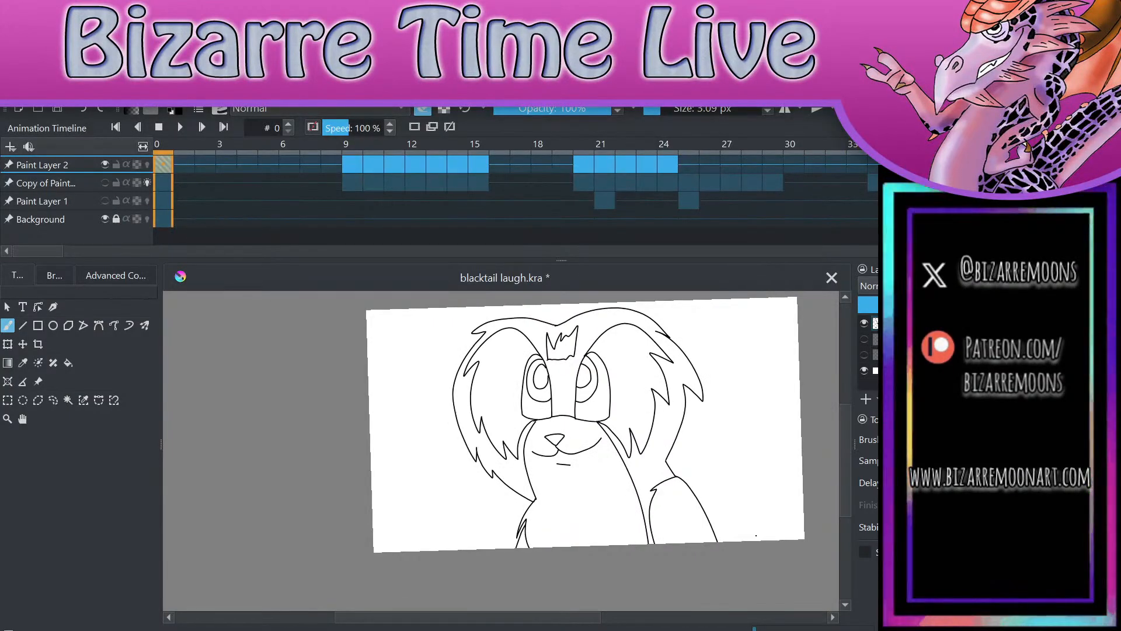
key(space)
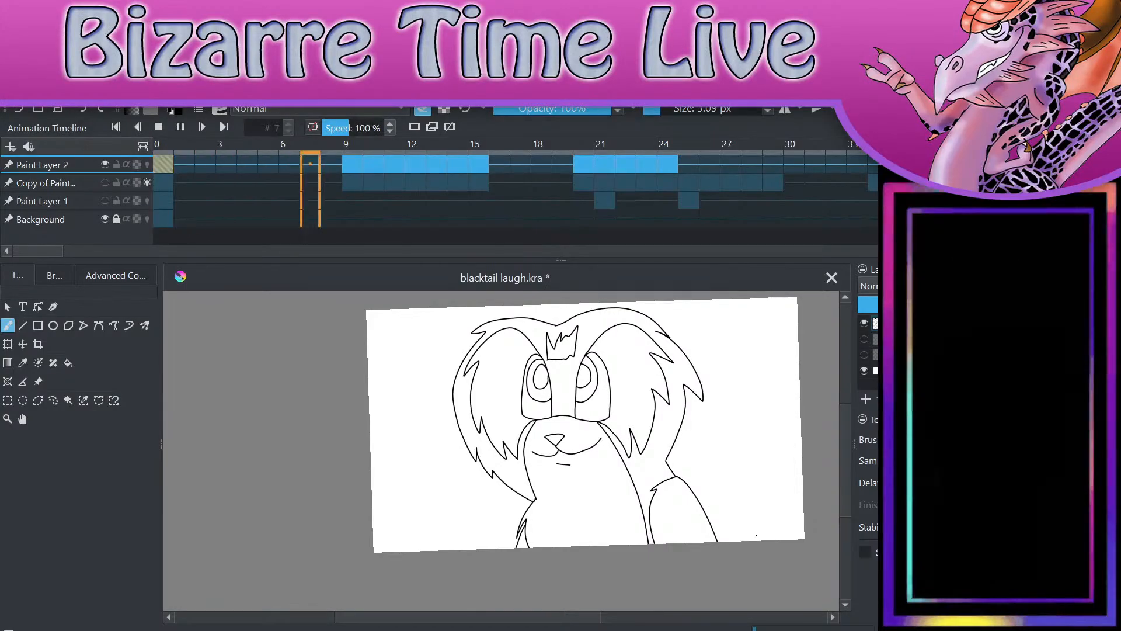
key(space)
Step: Show the sketch layer again and compare frames 24 and 25, ending on frame 25
click(671, 163)
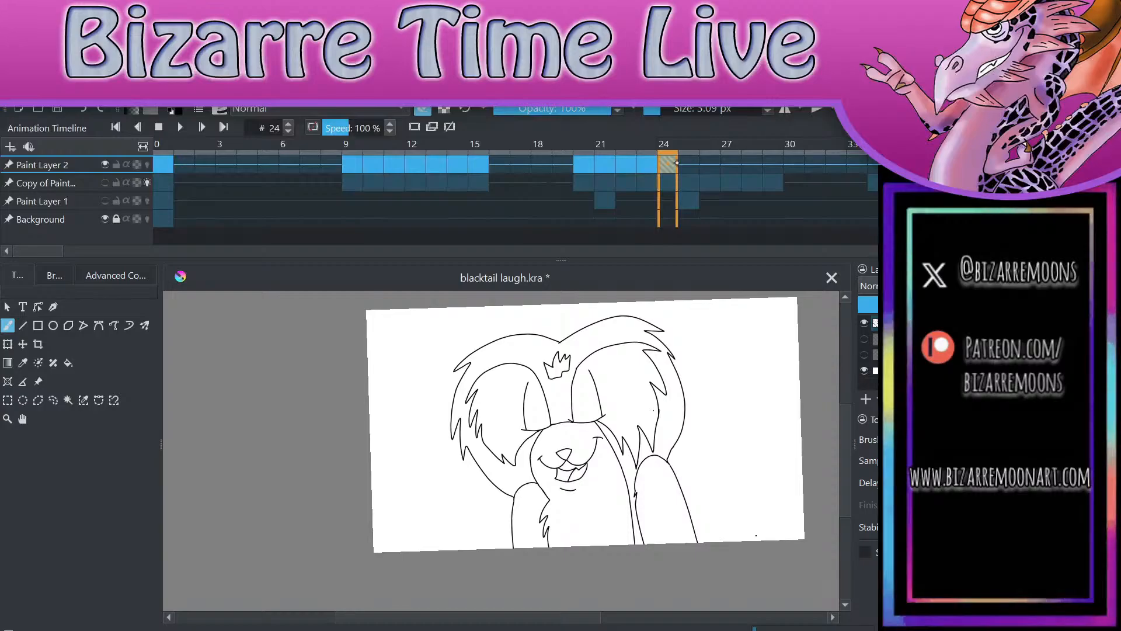
key(Right)
click(864, 339)
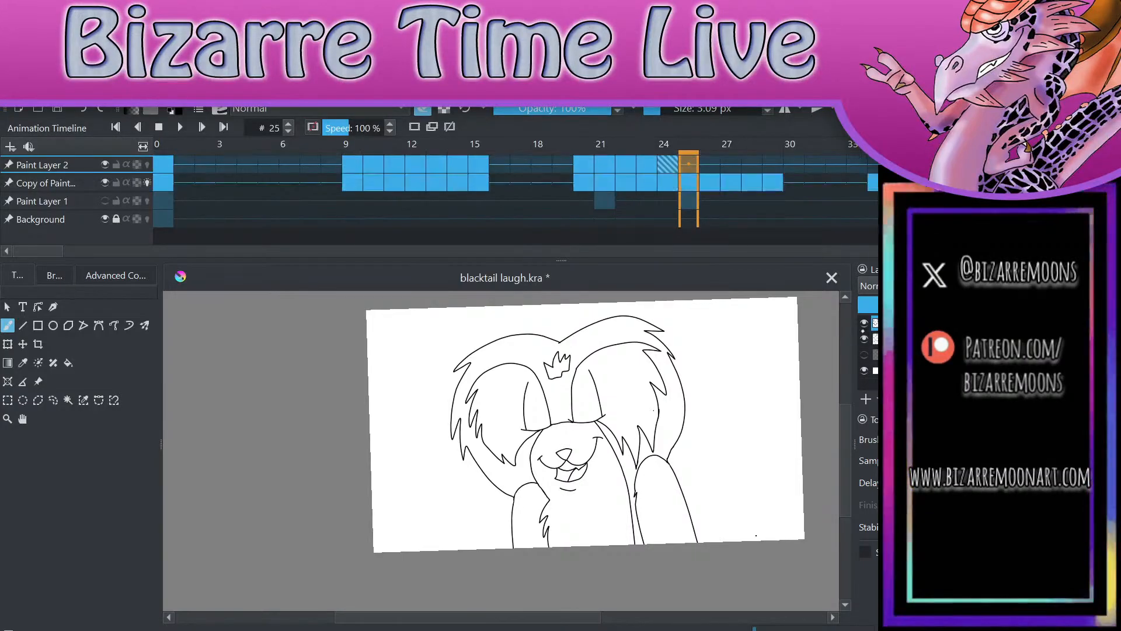
key(Left)
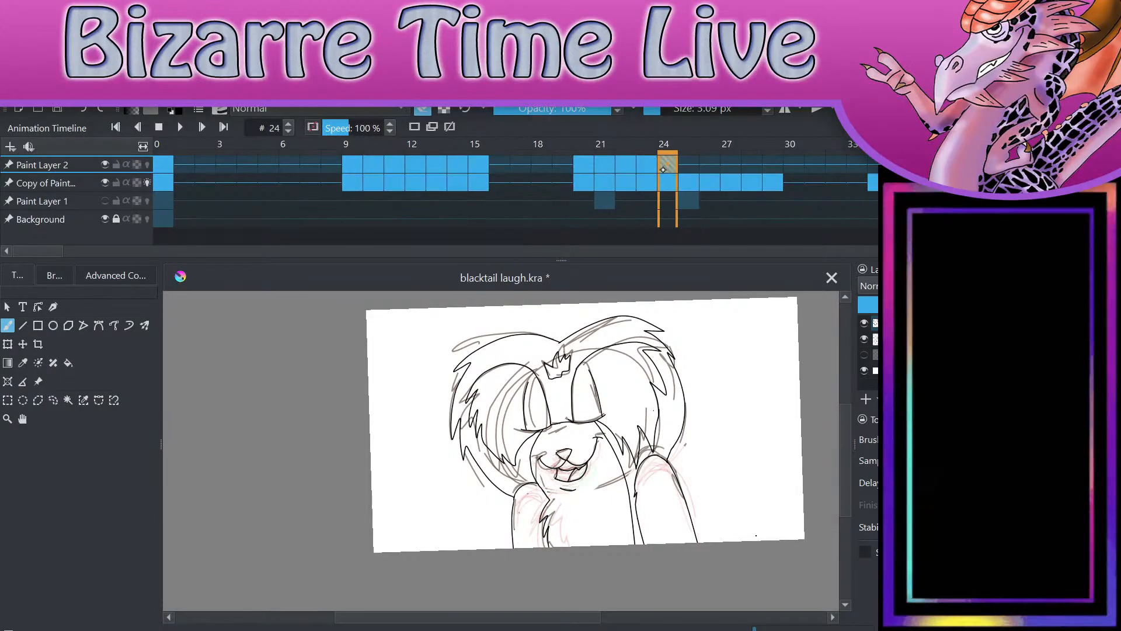
click(689, 160)
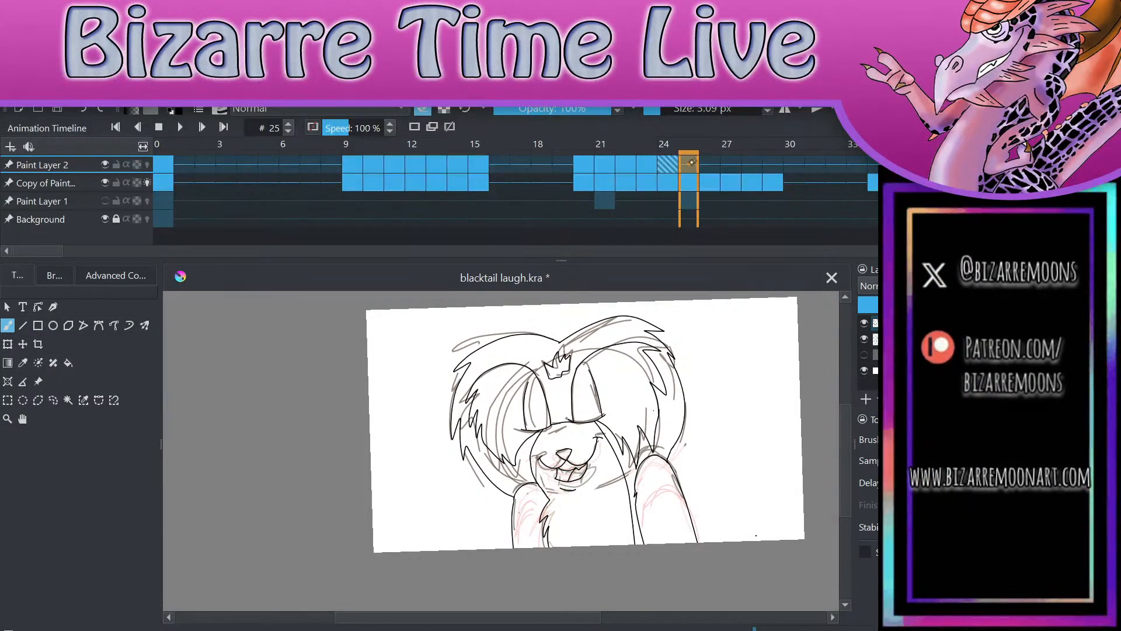
key(Left)
key(Right)
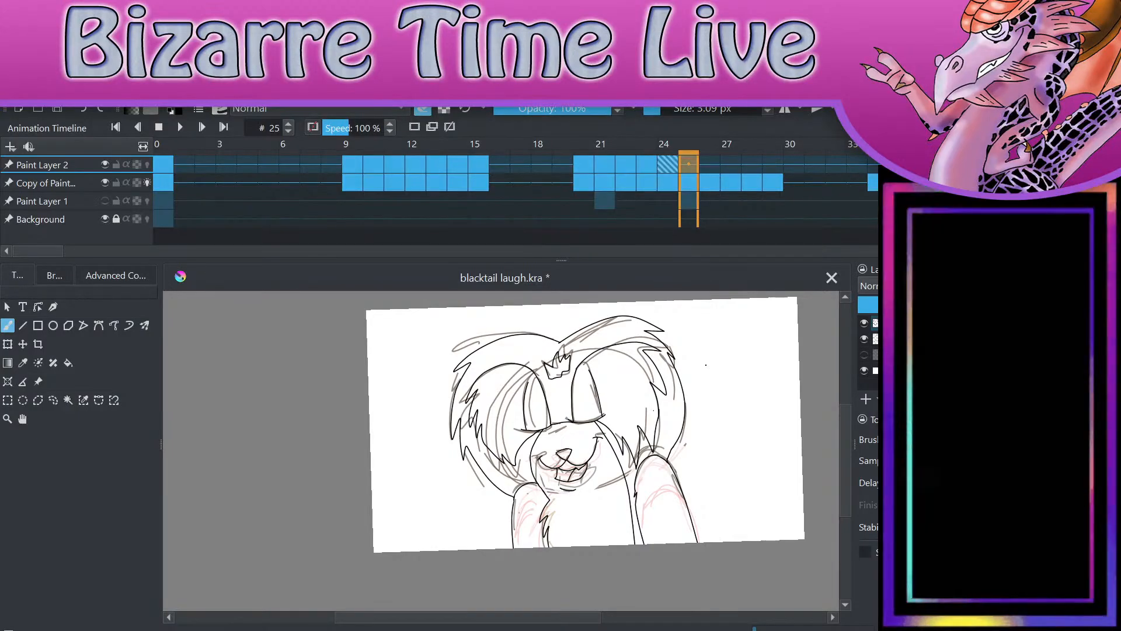
Step: Delete the inked nose and mouth from frame 25's line art, leaving the sketch beneath them untouched
scroll(717, 478, up, 5)
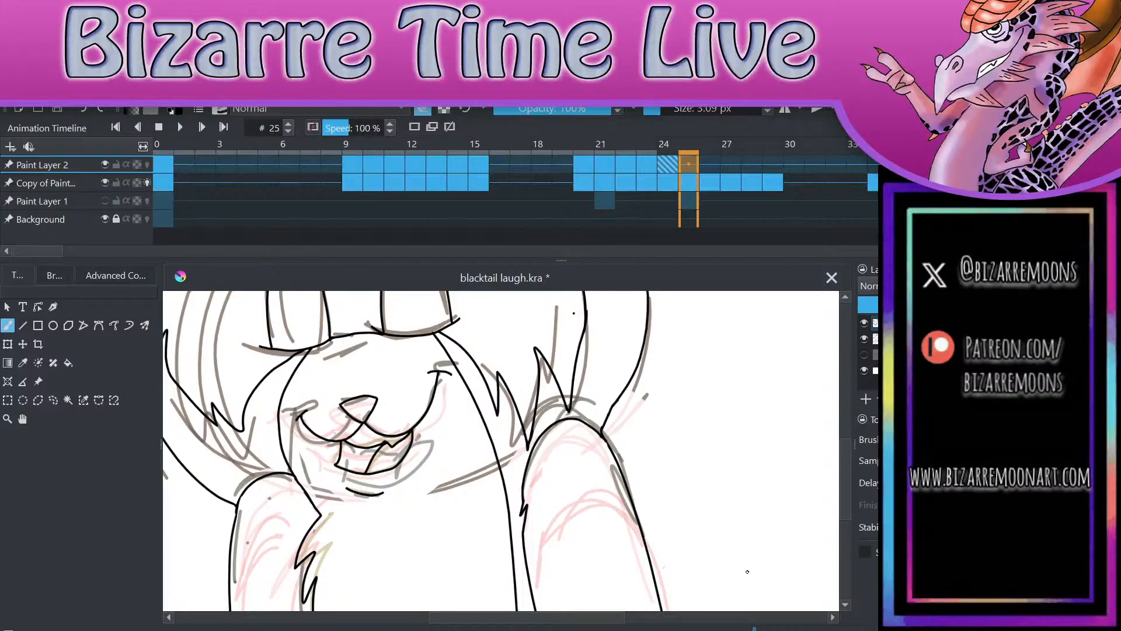
click(53, 400)
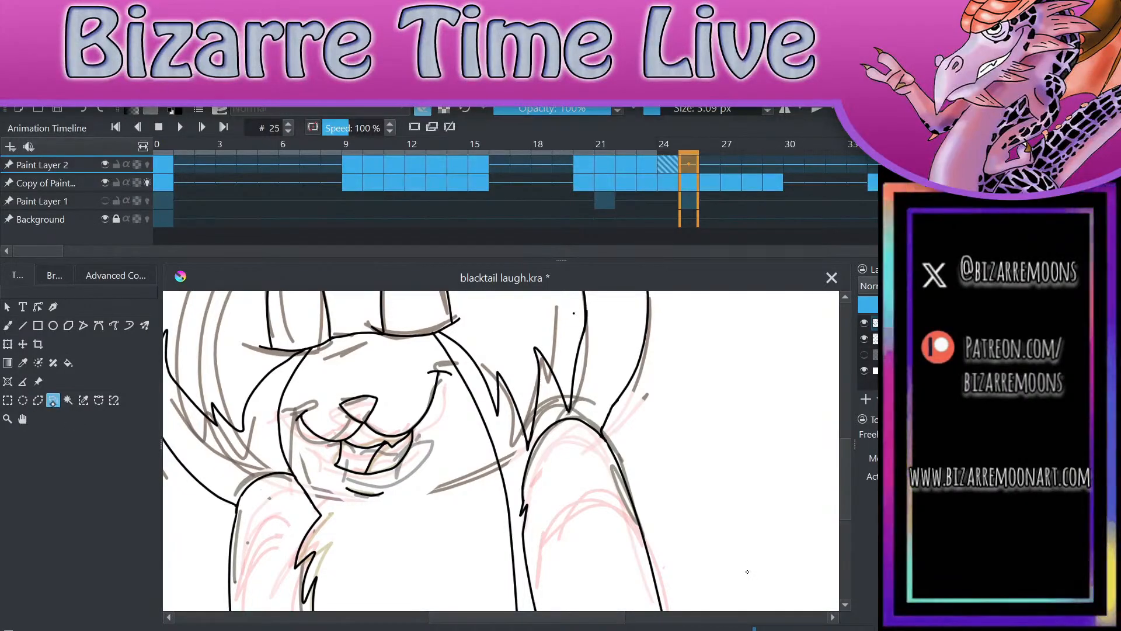
mouse_move(327, 382)
mouse_down()
mouse_move(290, 436)
mouse_move(364, 504)
mouse_move(412, 500)
mouse_move(457, 408)
mouse_move(454, 376)
mouse_move(442, 364)
mouse_move(327, 382)
mouse_up()
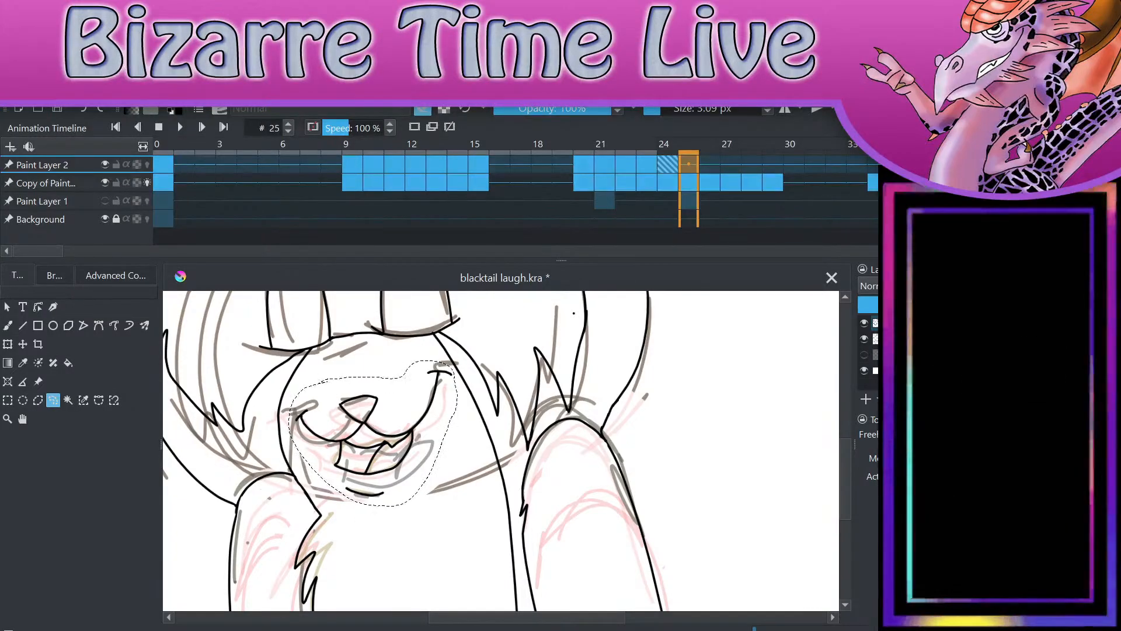
key(Delete)
key(ctrl+shift+a)
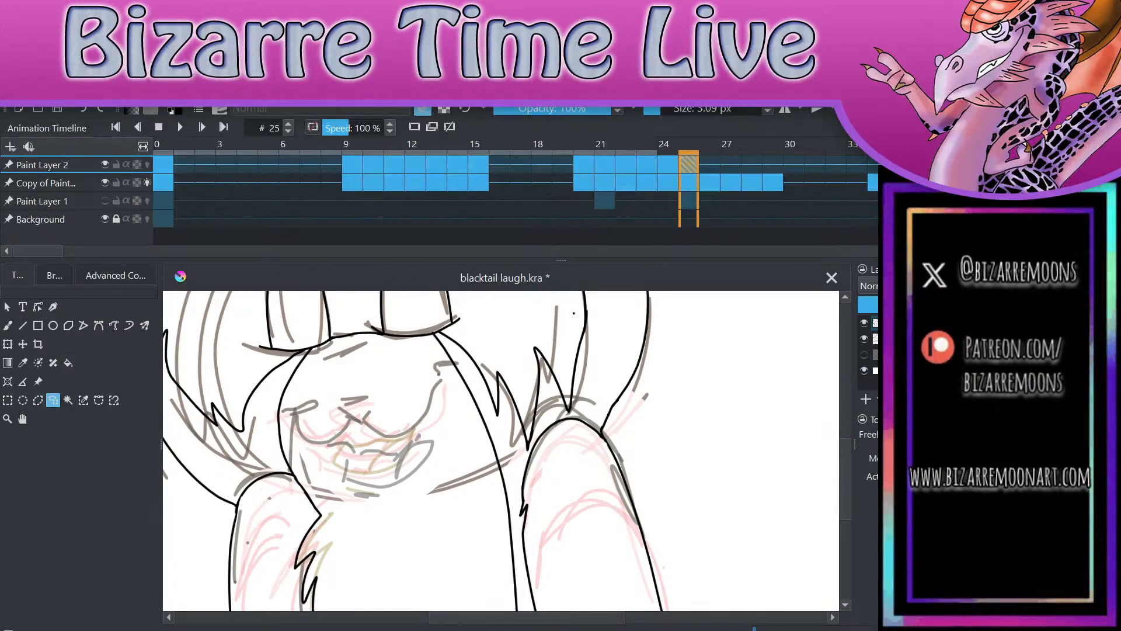
Step: Ink a new triangular nose over the sketch on frame 25, up and left of the mouth opening
key(b)
scroll(461, 528, up, 3)
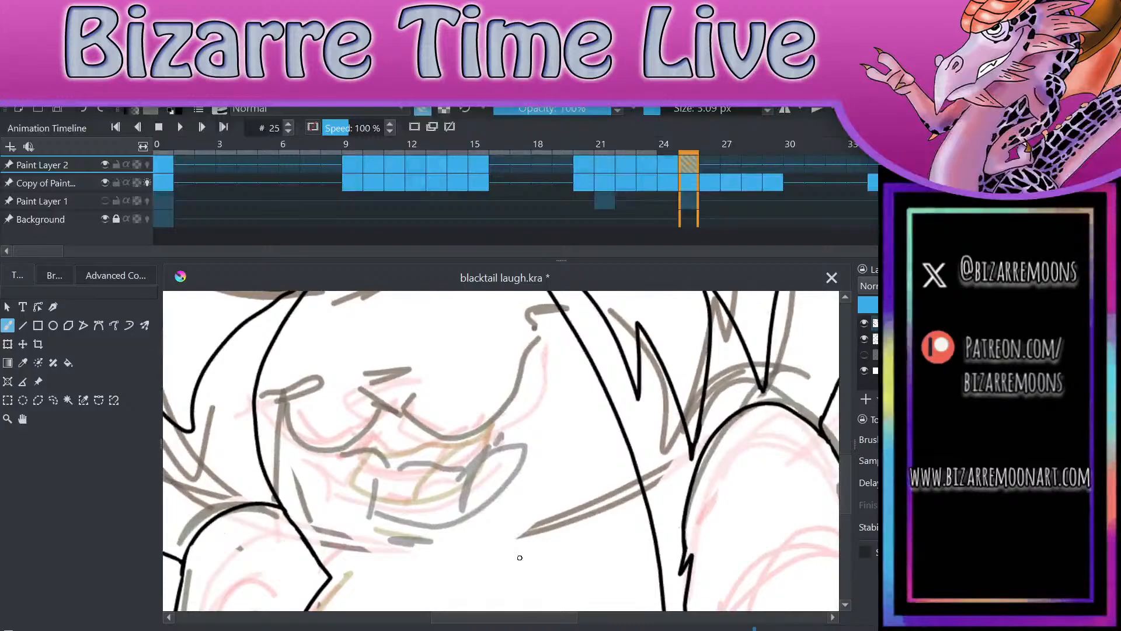
click(419, 113)
mouse_move(359, 381)
mouse_down()
mouse_move(416, 375)
mouse_move(380, 404)
mouse_move(416, 388)
mouse_move(419, 373)
mouse_up()
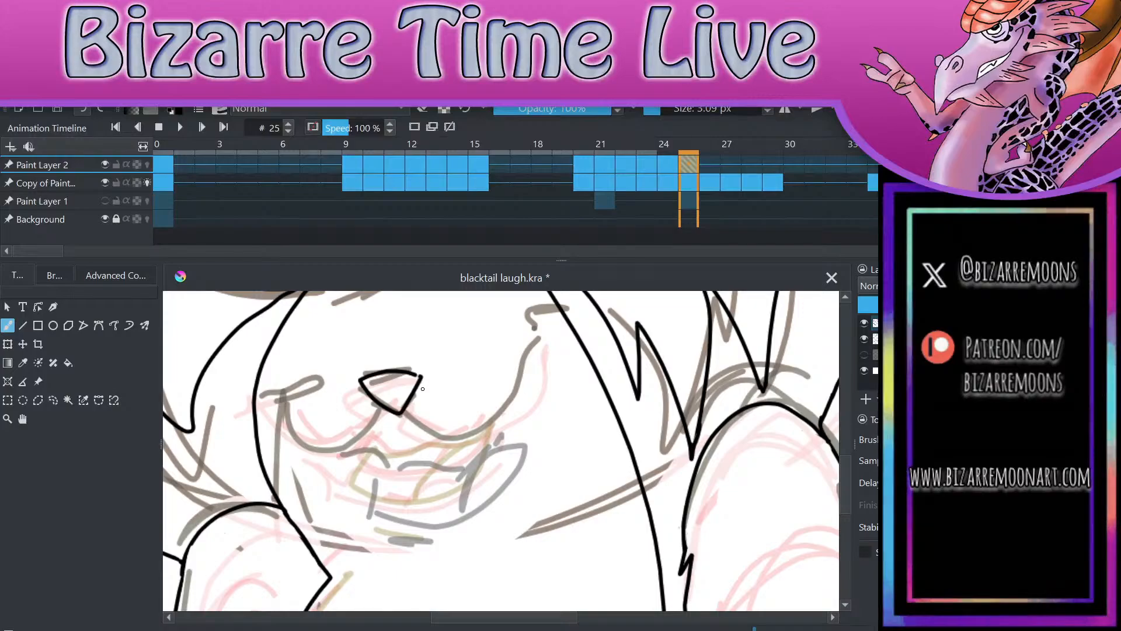
scroll(423, 389, up, 4)
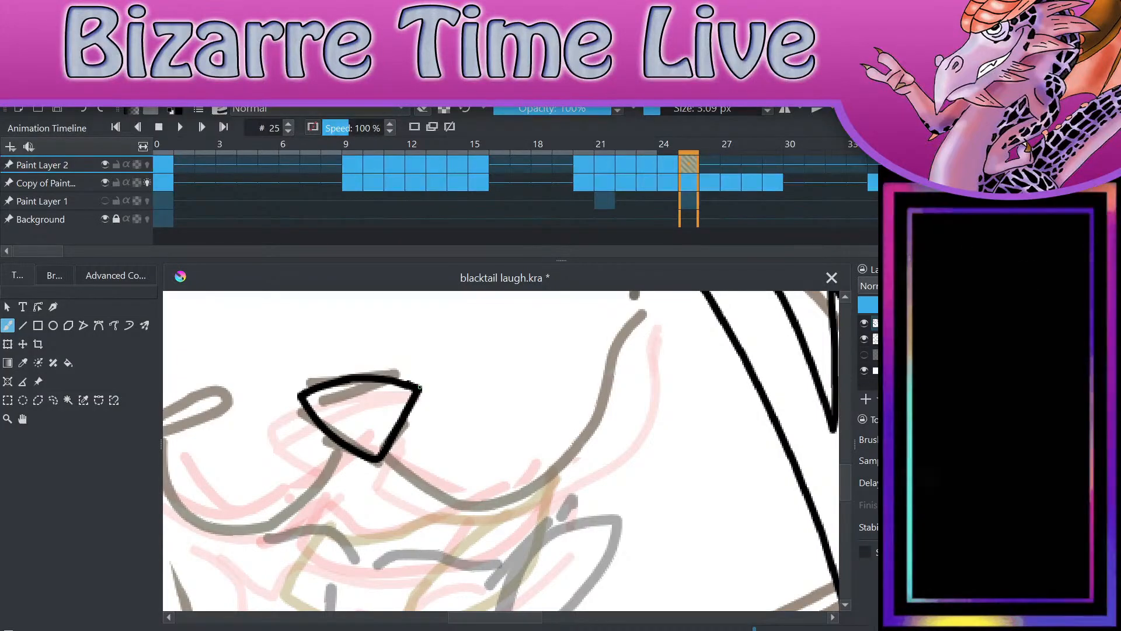
drag(433, 380, 407, 376)
key(ctrl+z)
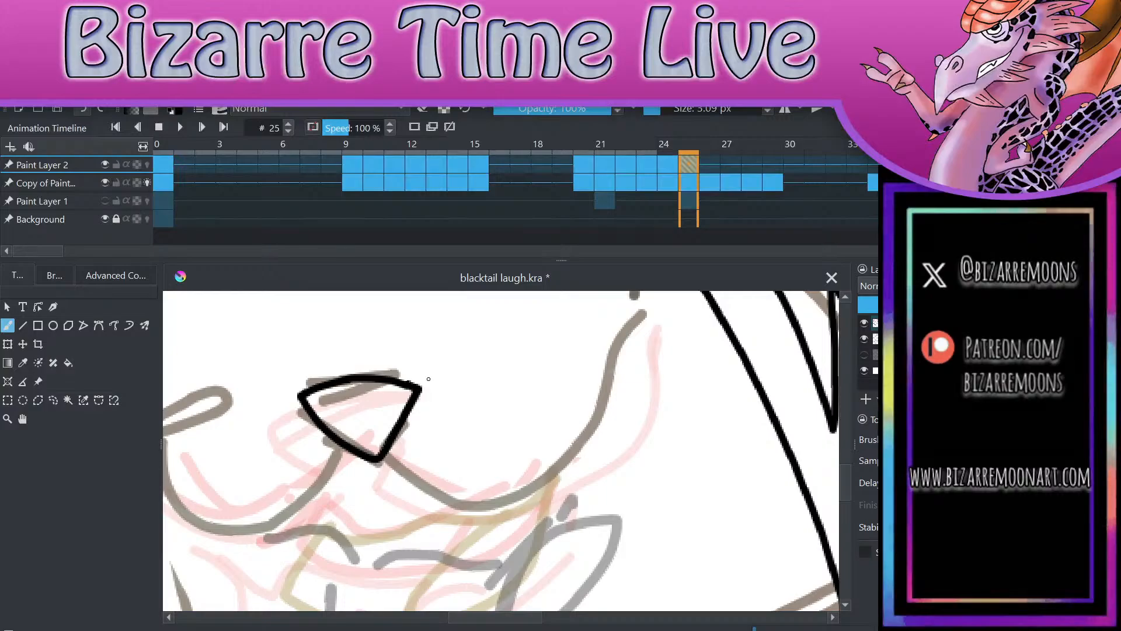
Step: Ink the new mouth on frame 25, with both smile curves and corner ticks, the open jaw, the tooth edge and the tongue
mouse_move(377, 460)
mouse_down()
mouse_move(402, 488)
mouse_move(518, 488)
mouse_move(637, 318)
mouse_up()
drag(605, 320, 662, 327)
scroll(662, 326, down, 3)
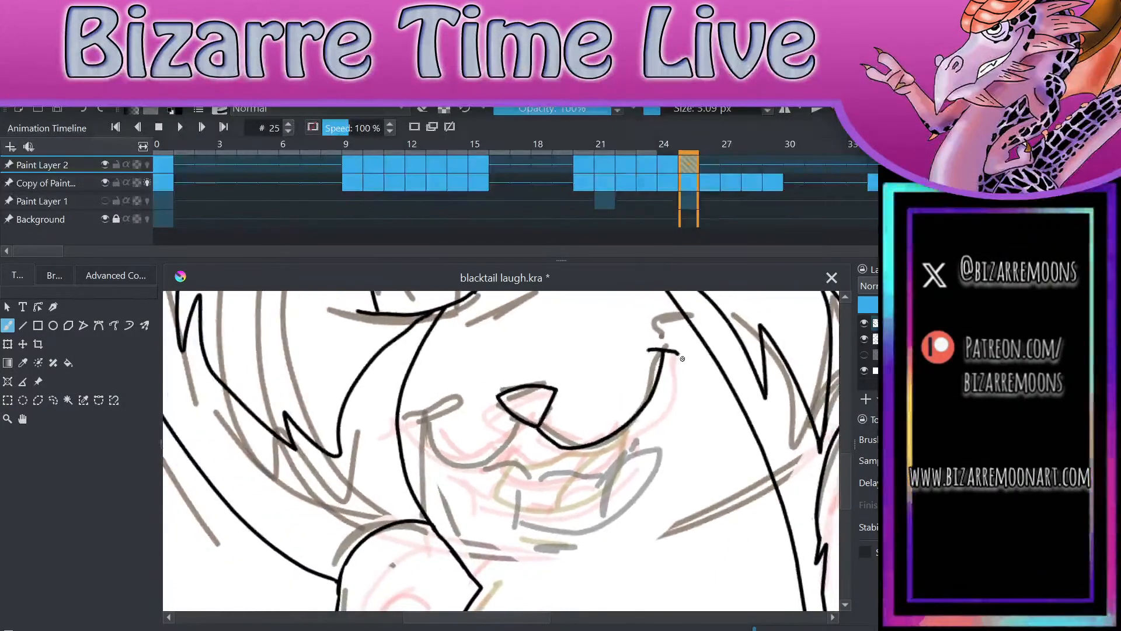
mouse_move(535, 425)
mouse_down()
mouse_move(467, 464)
mouse_move(445, 439)
mouse_move(474, 425)
mouse_up()
mouse_move(512, 472)
mouse_down()
mouse_move(515, 528)
mouse_move(609, 527)
mouse_move(647, 492)
mouse_move(660, 448)
mouse_move(649, 401)
mouse_up()
mouse_move(527, 465)
mouse_down()
mouse_move(555, 474)
mouse_move(616, 458)
mouse_move(650, 403)
mouse_up()
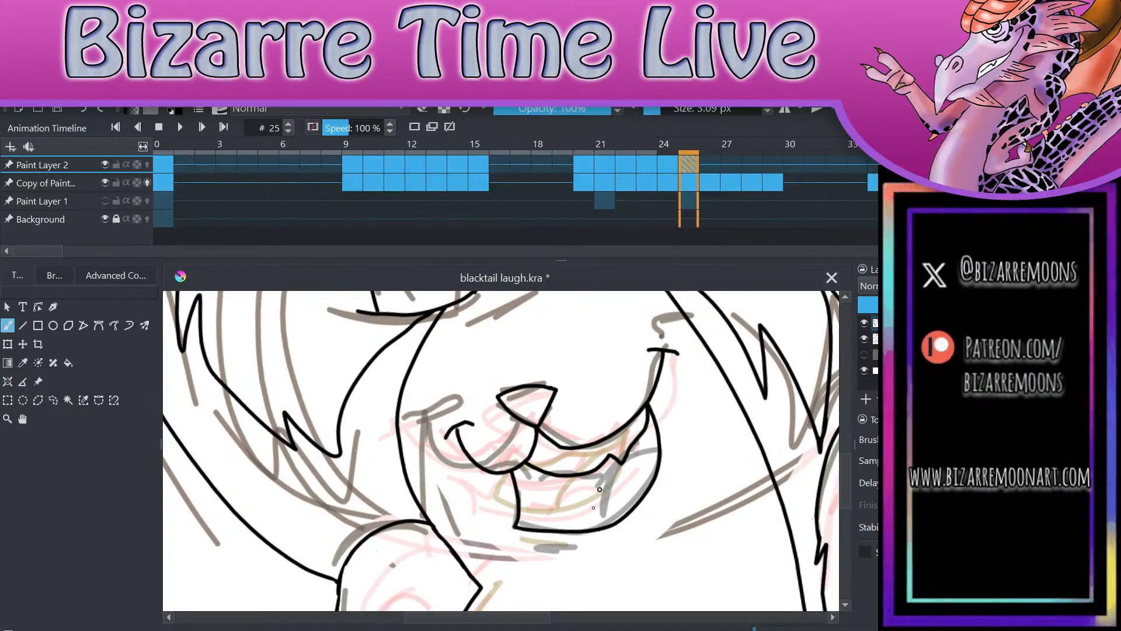
mouse_move(584, 517)
mouse_down()
mouse_move(583, 526)
mouse_move(612, 490)
mouse_up()
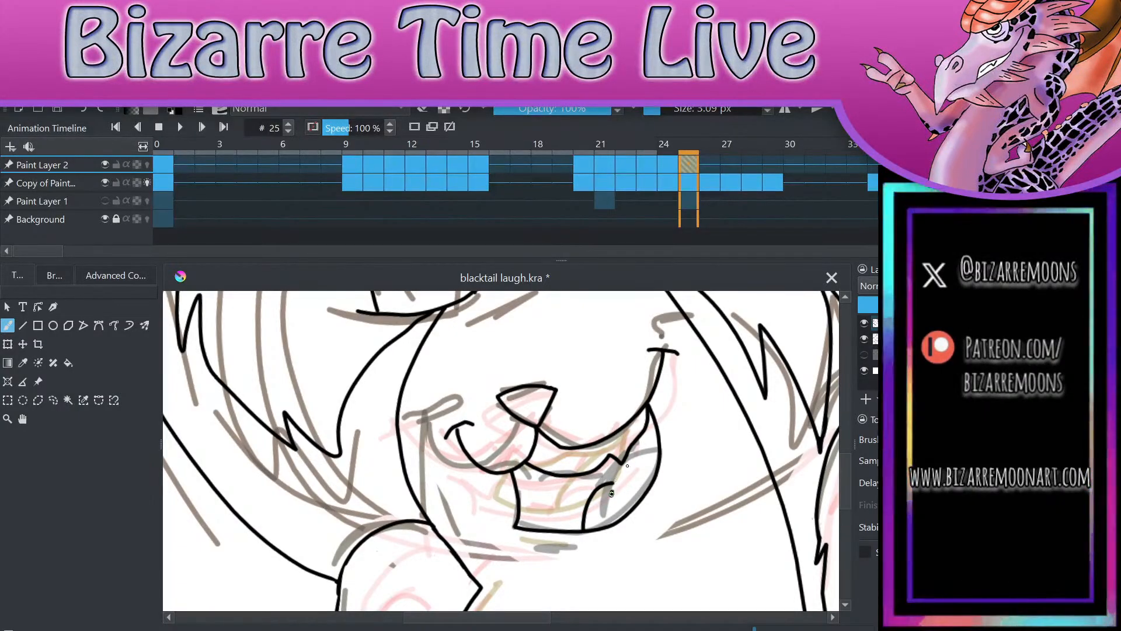
Step: Delete the inked top of the right-hand arm and shoulder on frame 25, then clear the selection
scroll(675, 353, down, 3)
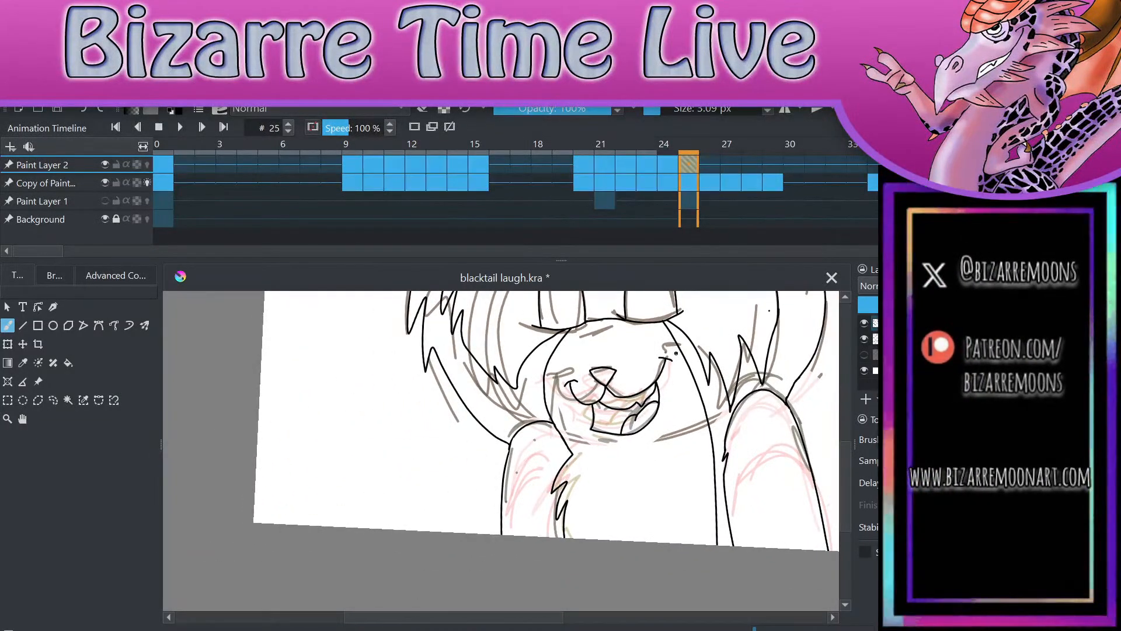
scroll(675, 352, down, 1)
scroll(676, 353, up, 2)
scroll(676, 353, down, 1)
key(e)
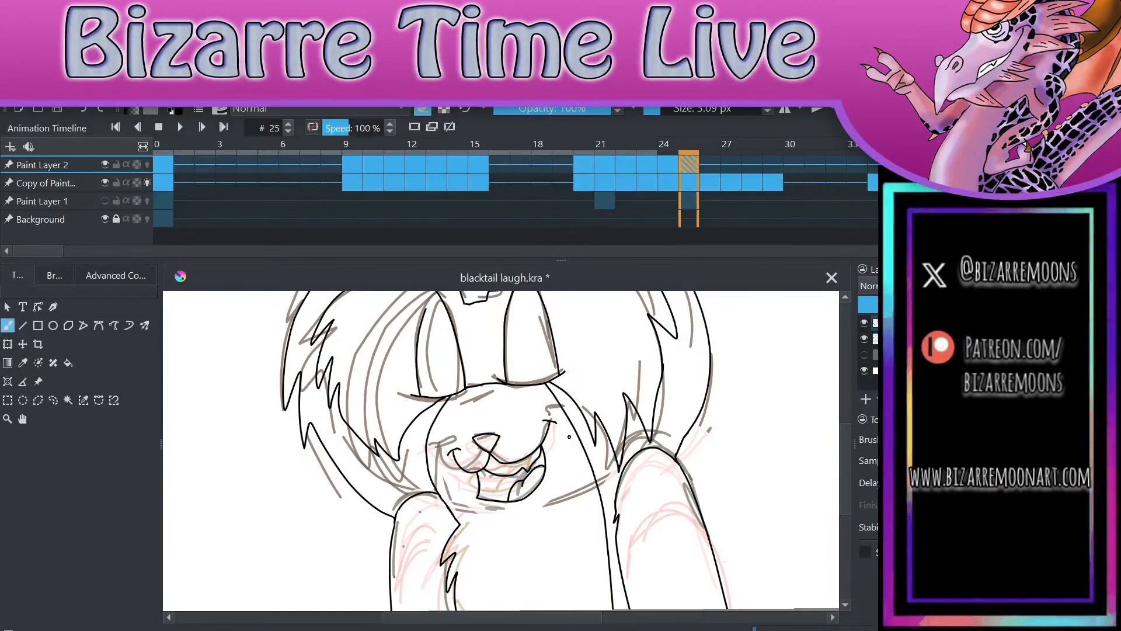
scroll(749, 478, down, 3)
scroll(784, 481, up, 2)
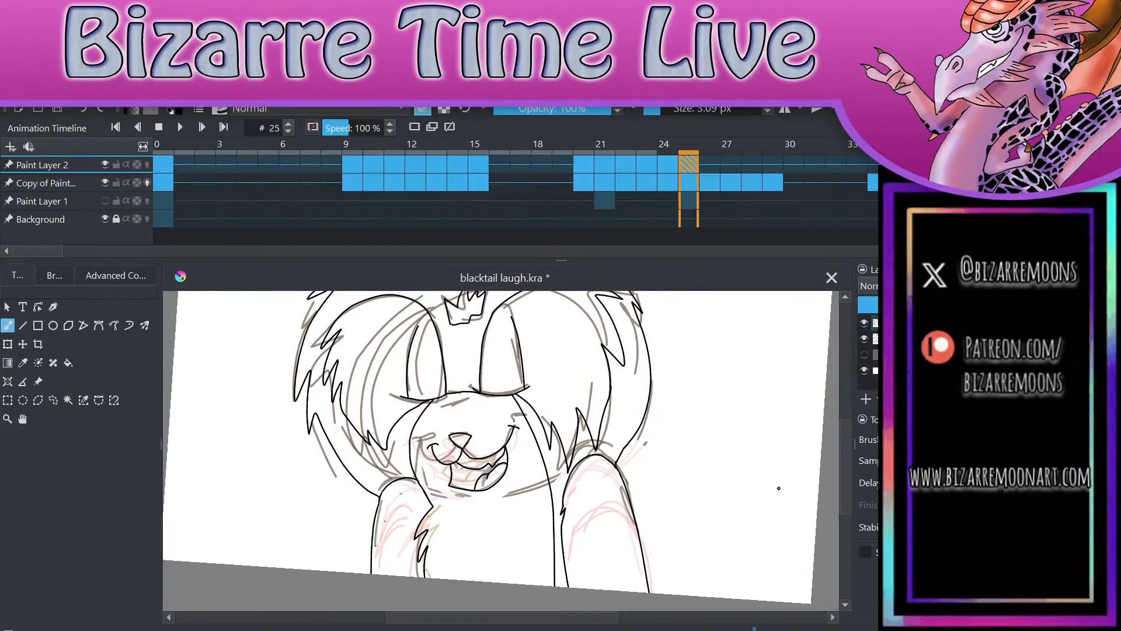
scroll(778, 488, up, 4)
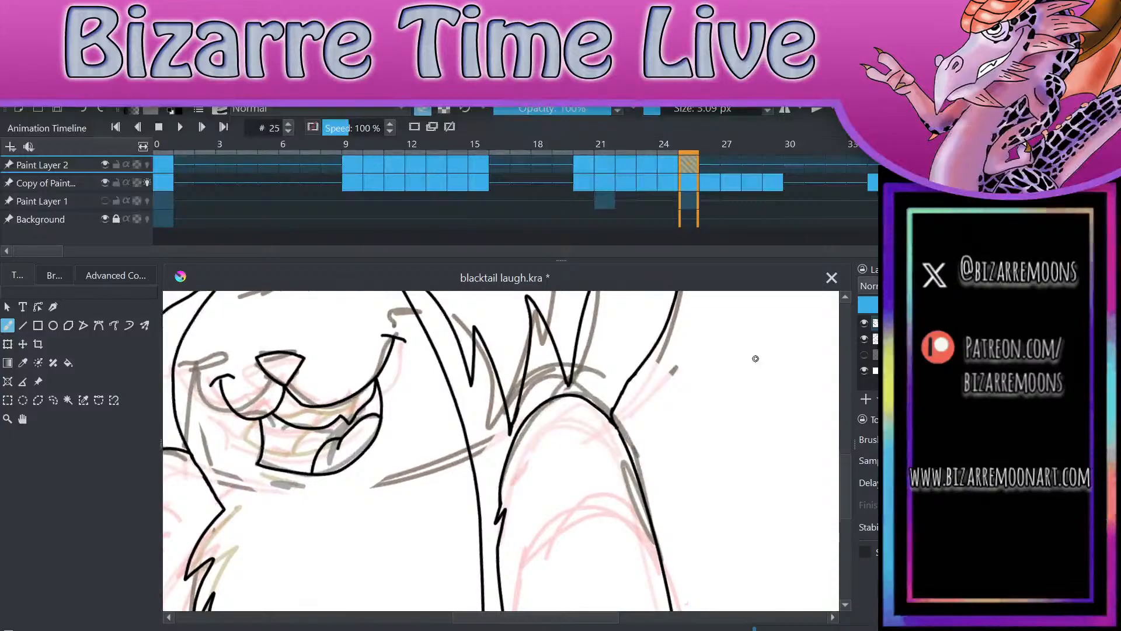
click(51, 399)
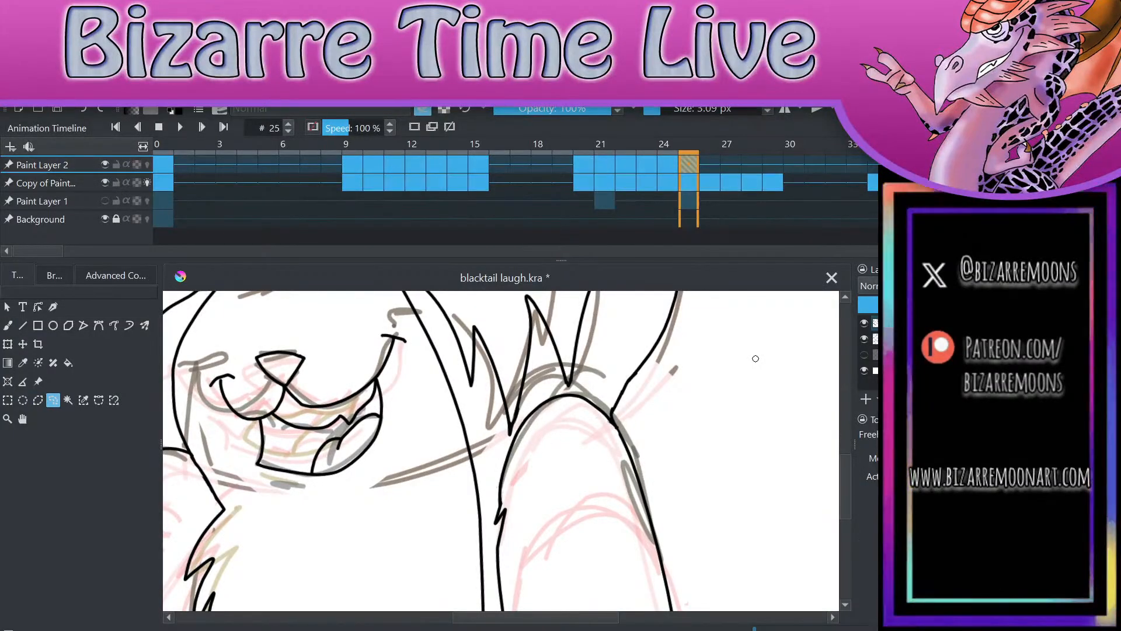
mouse_move(494, 464)
mouse_down()
mouse_move(496, 548)
mouse_move(607, 510)
mouse_move(630, 395)
mouse_move(494, 464)
mouse_up()
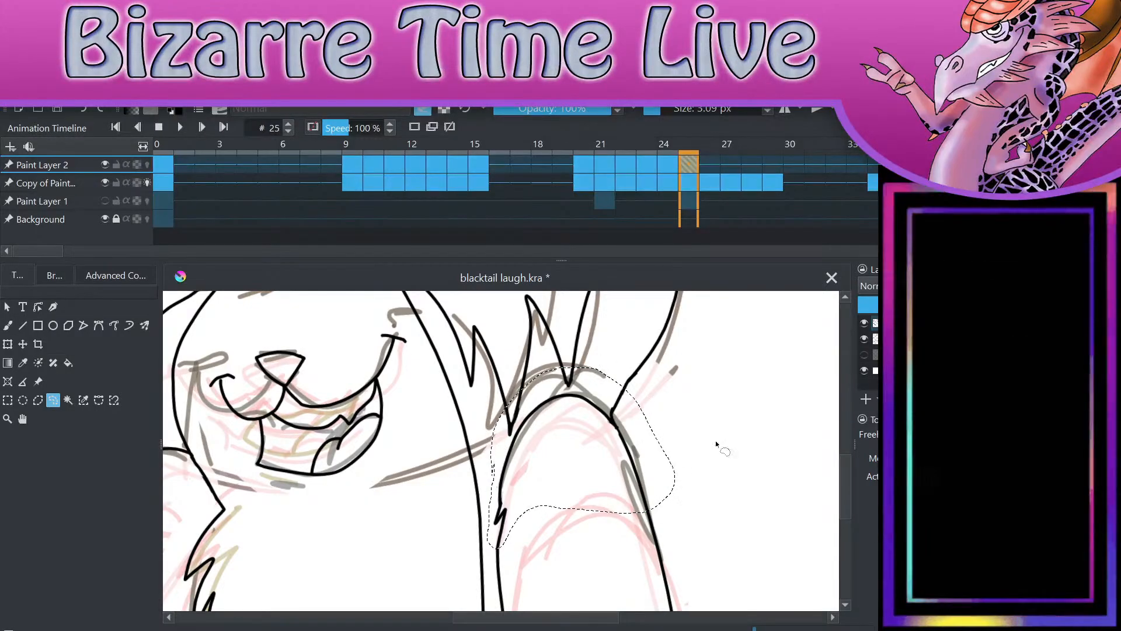
mouse_move(549, 531)
mouse_down()
mouse_move(665, 439)
mouse_move(561, 375)
mouse_move(492, 434)
mouse_up()
key(Delete)
key(ctrl+shift+a)
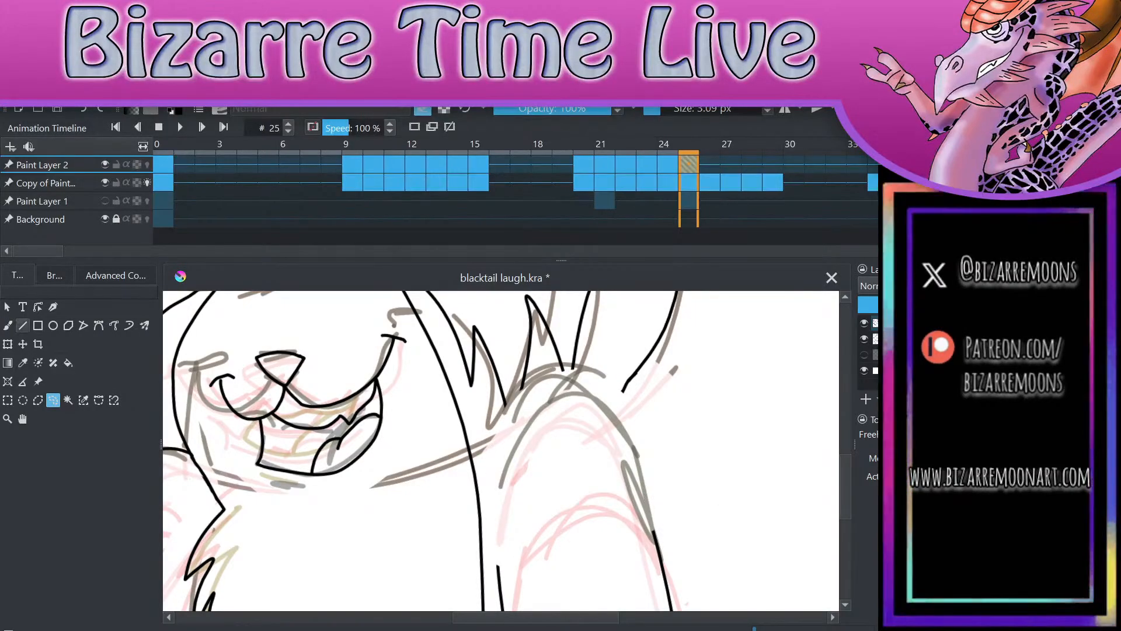
Step: Ink the top and inner edge of the right-hand shoulder higher along the sketch, with a small fur notch, down to the remaining arm line
click(8, 325)
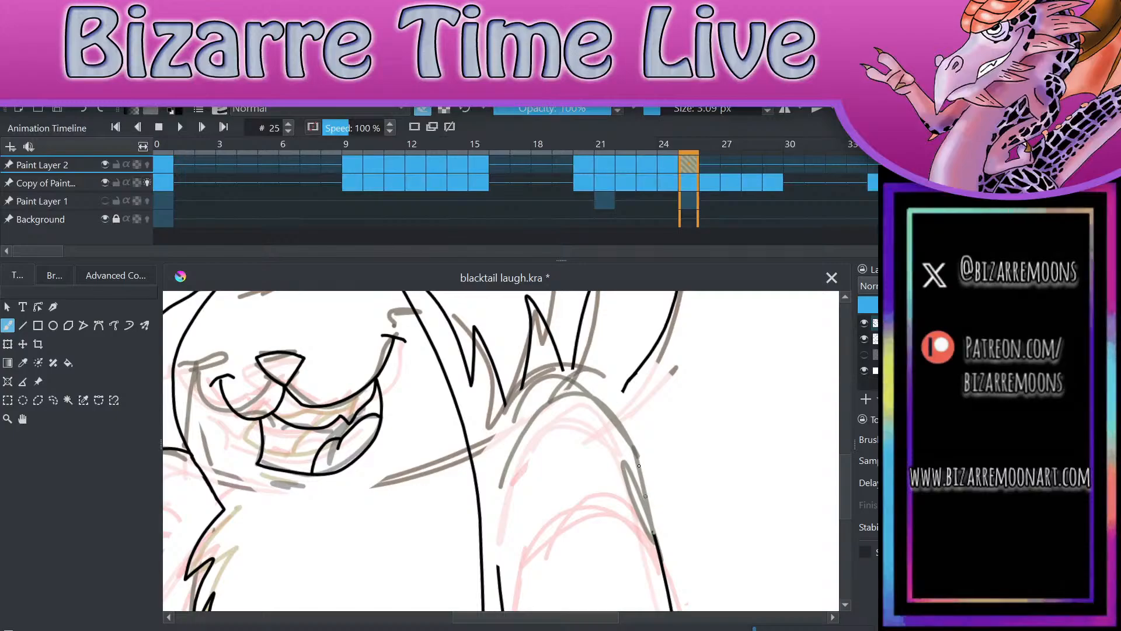
key(e)
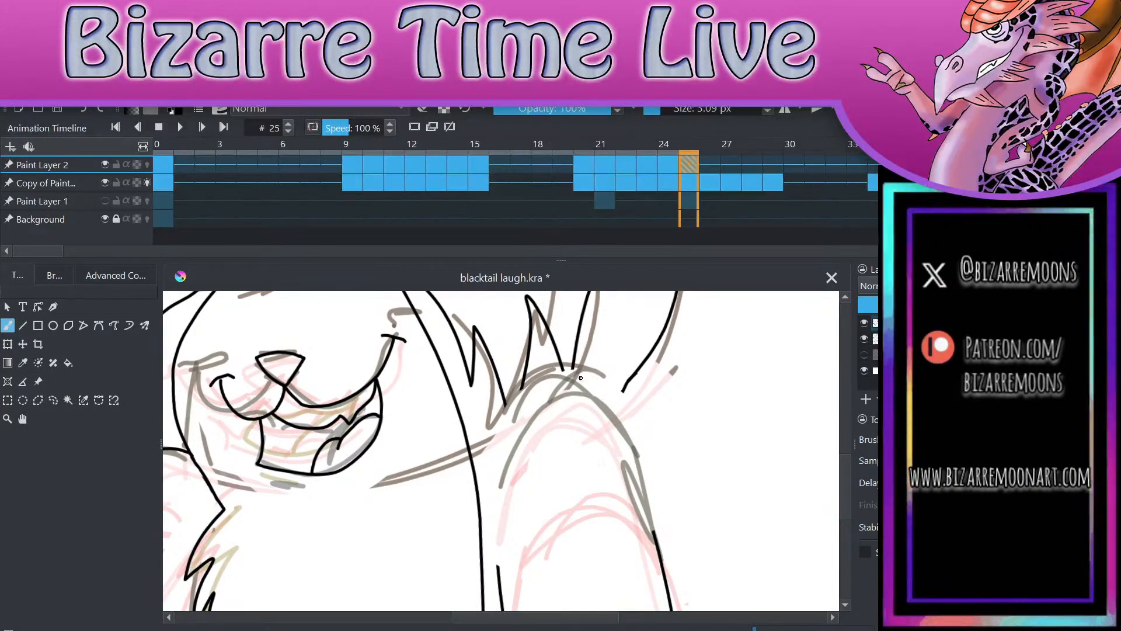
mouse_move(582, 374)
mouse_down()
mouse_move(516, 402)
mouse_move(486, 464)
mouse_move(497, 458)
mouse_move(498, 574)
mouse_up()
Step: Ink the outer edge of the right-hand shoulder from its top down to the remaining arm line, and clean up the join
mouse_move(581, 374)
mouse_down()
mouse_move(602, 393)
mouse_move(658, 537)
mouse_up()
key(ctrl+z)
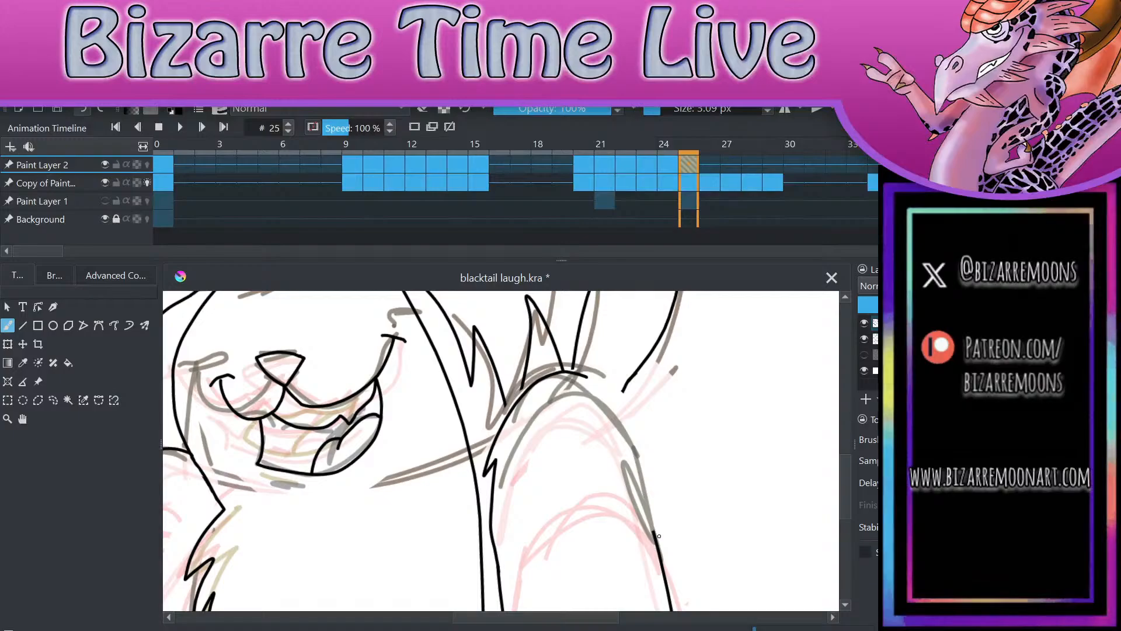
mouse_move(585, 376)
mouse_down()
mouse_move(631, 448)
mouse_move(660, 541)
mouse_up()
key(ctrl+z)
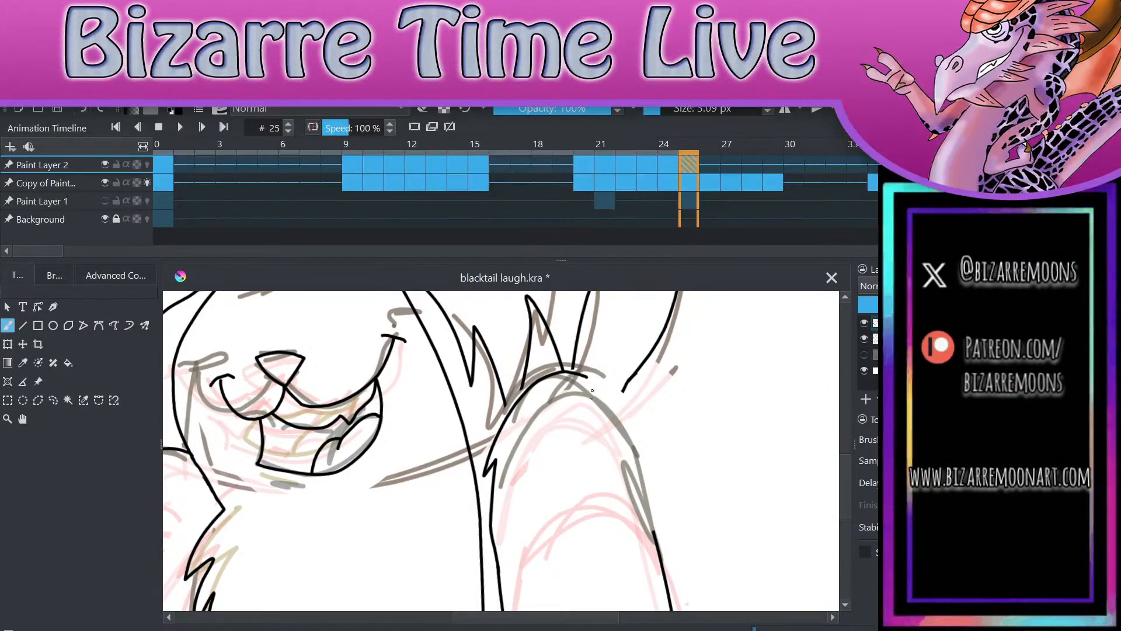
mouse_move(588, 377)
mouse_down()
mouse_move(630, 451)
mouse_move(655, 543)
mouse_up()
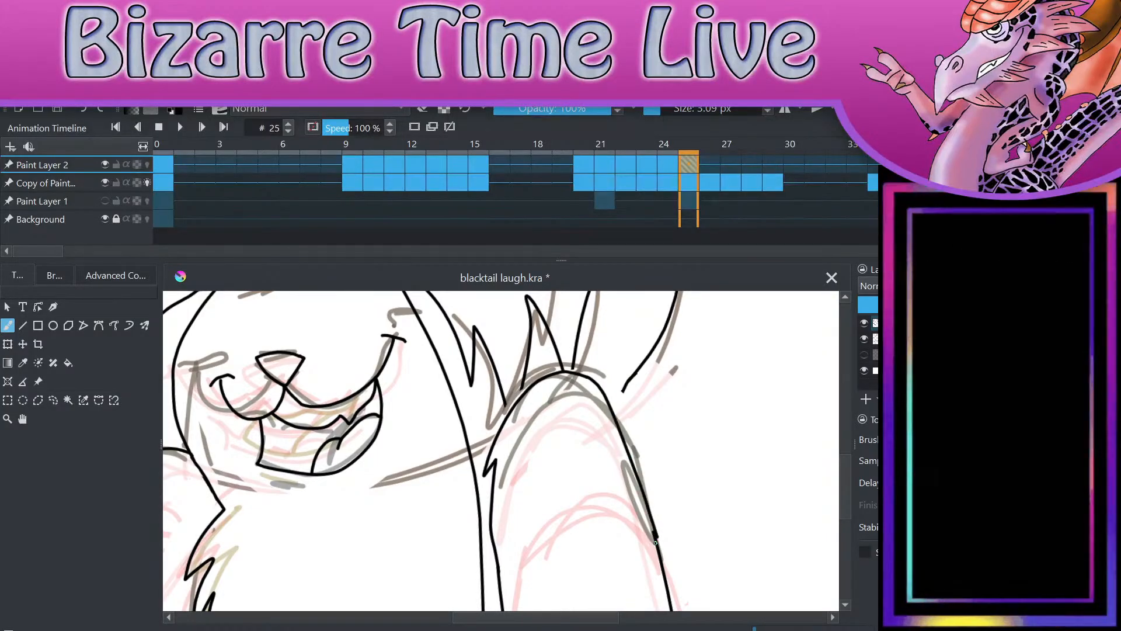
key(ctrl+z)
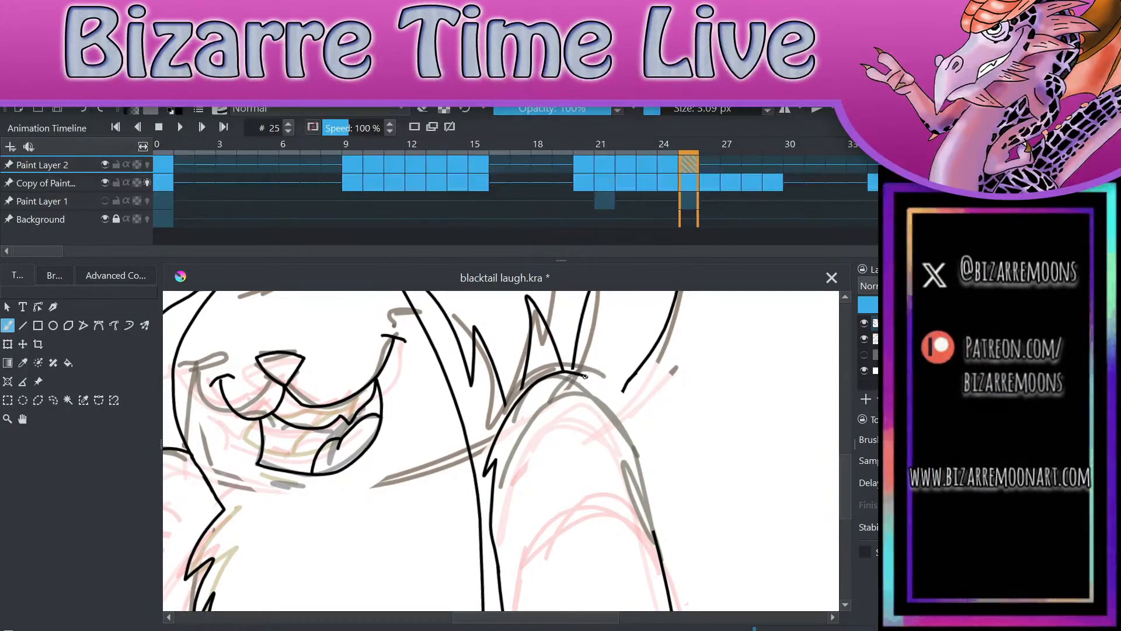
drag(584, 377, 657, 542)
key(e)
drag(659, 525, 652, 491)
scroll(718, 536, up, 3)
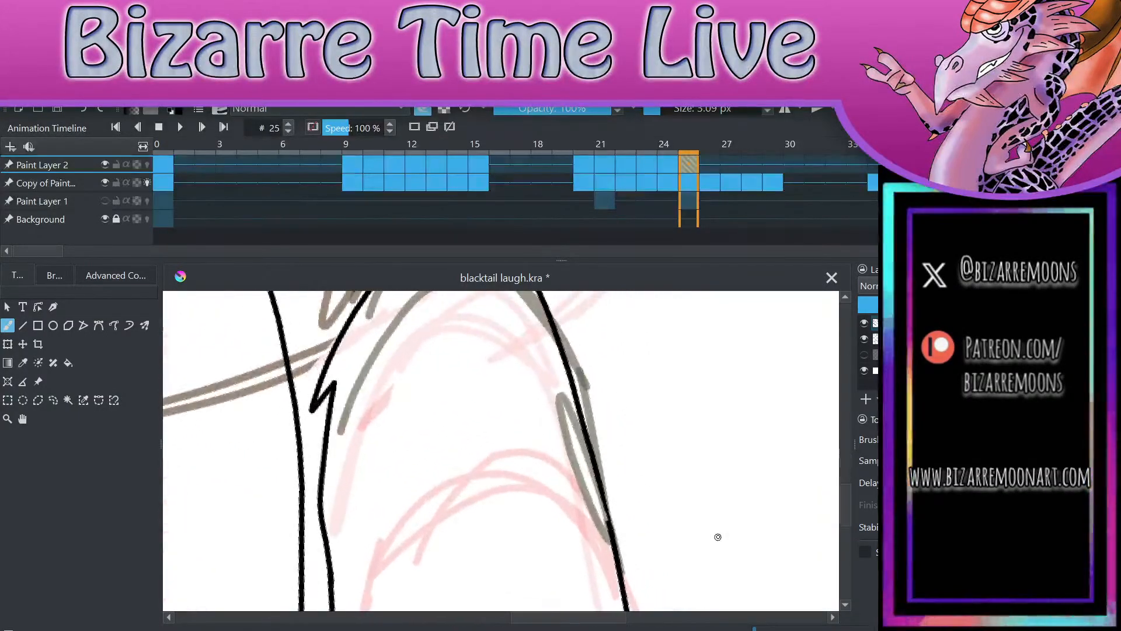
key(e)
drag(604, 494, 610, 545)
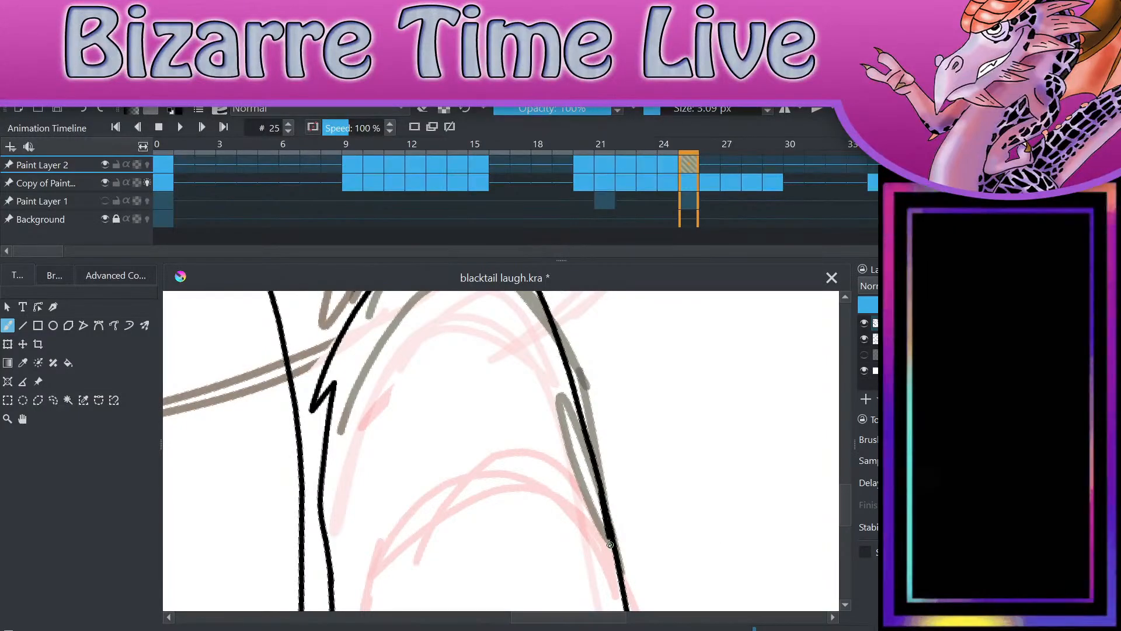
mouse_move(596, 500)
mouse_down()
mouse_move(610, 571)
mouse_move(606, 562)
mouse_up()
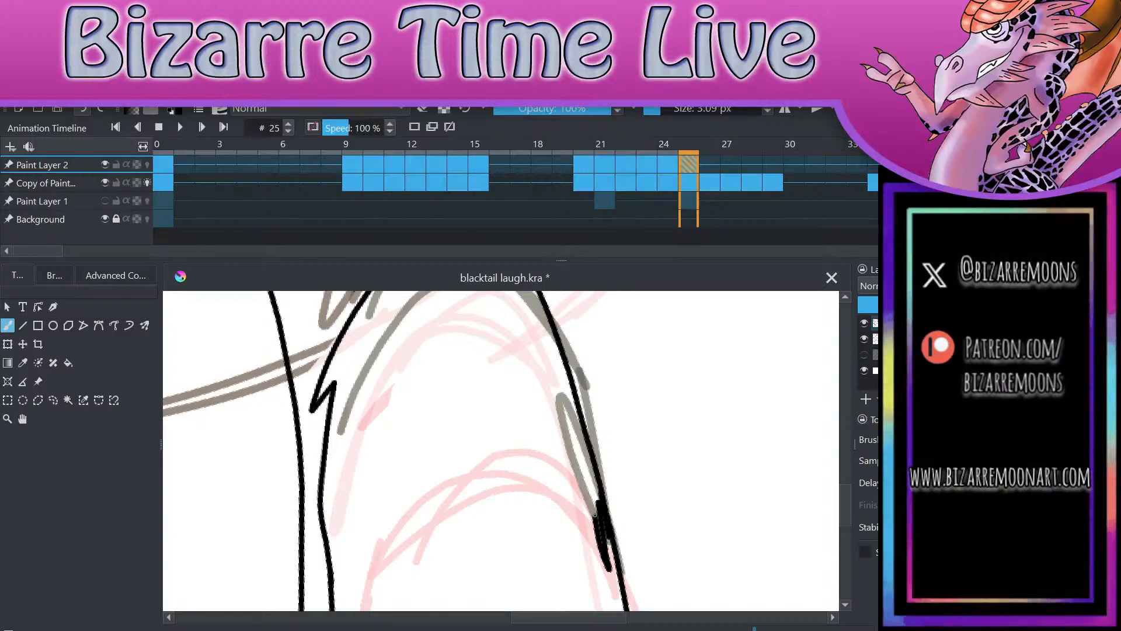
key(ctrl+z)
key(ctrl+z)
drag(593, 517, 600, 559)
drag(593, 505, 607, 539)
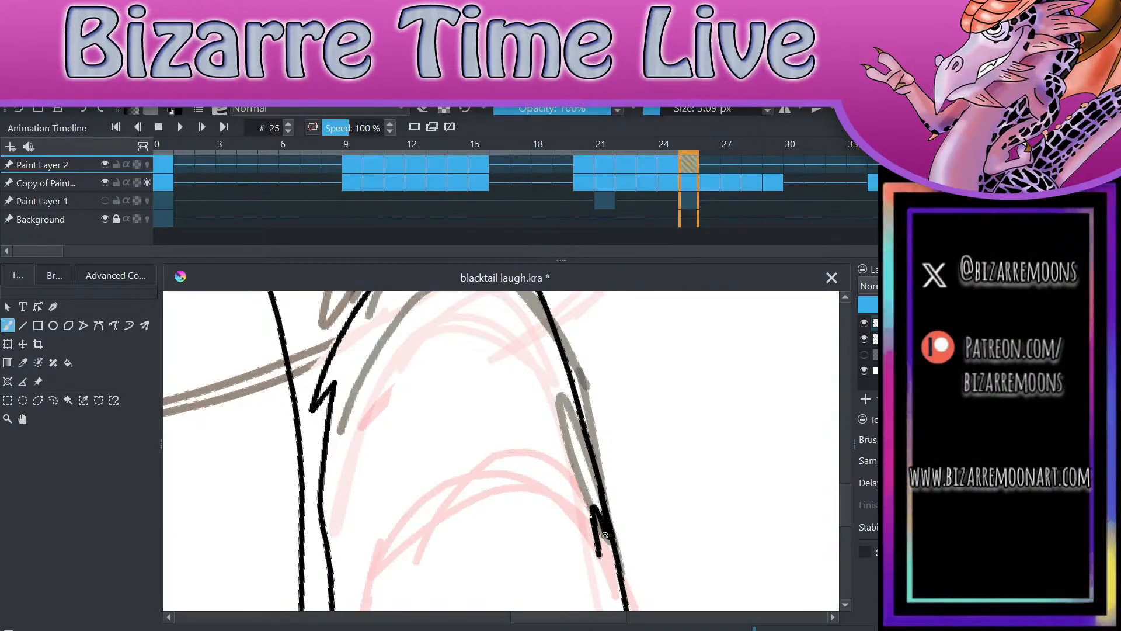
key(ctrl+z)
key(ctrl+z)
Step: Erase the excess ink where the new outer shoulder line meets the lower arm line
key(e)
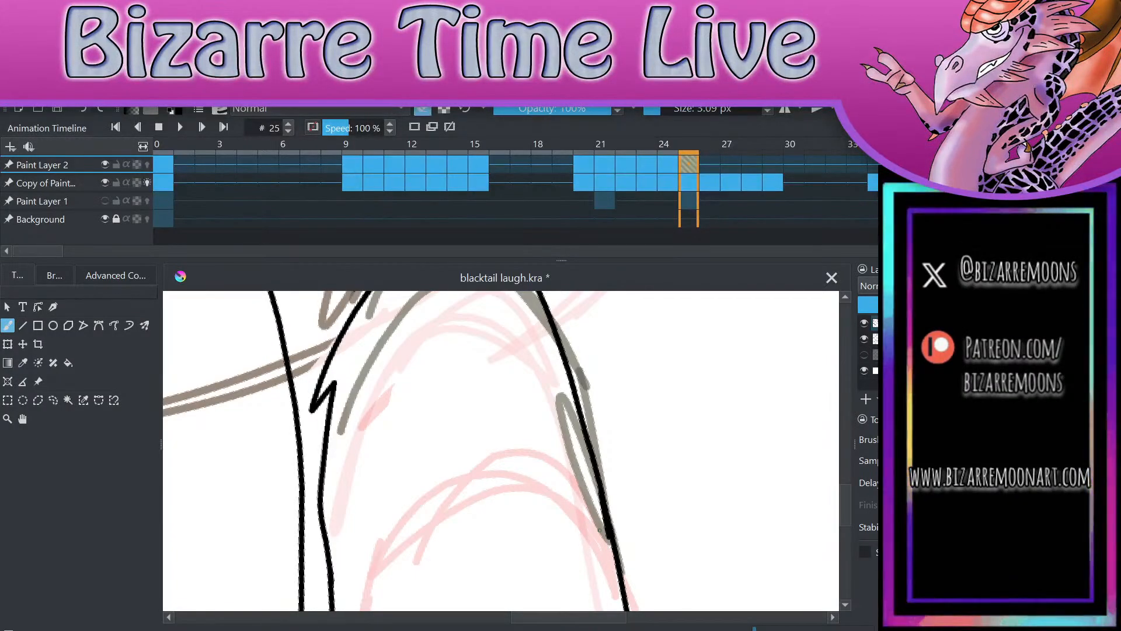
drag(601, 518, 608, 549)
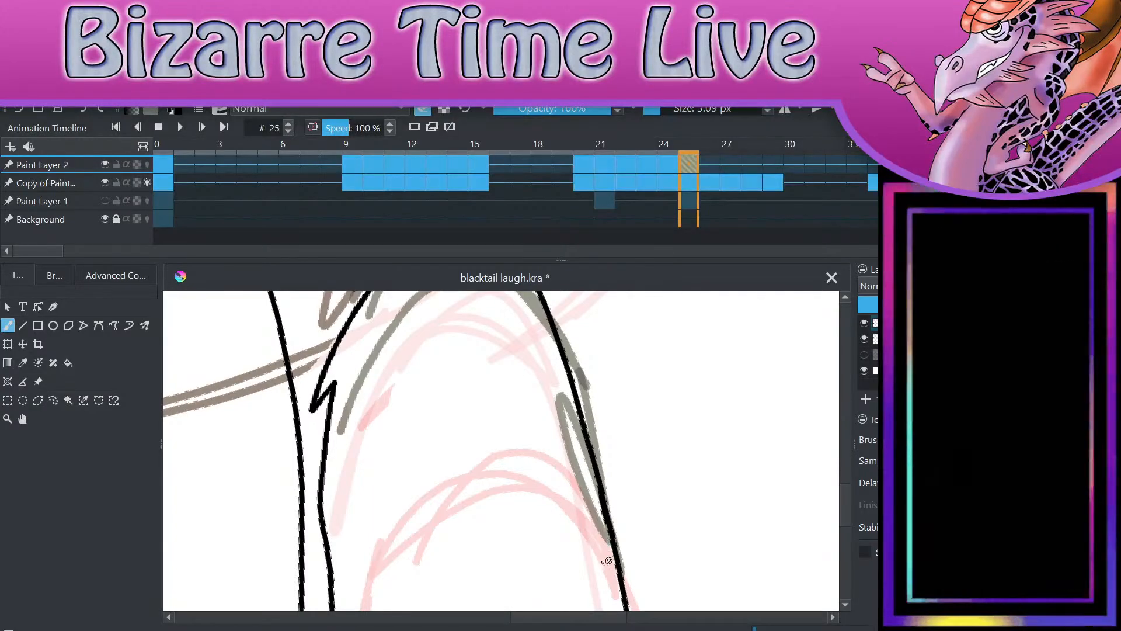
scroll(709, 512, down, 3)
Step: Extend the right-hand head outline down to the new shoulder line so the gap between them closes
scroll(710, 512, up, 3)
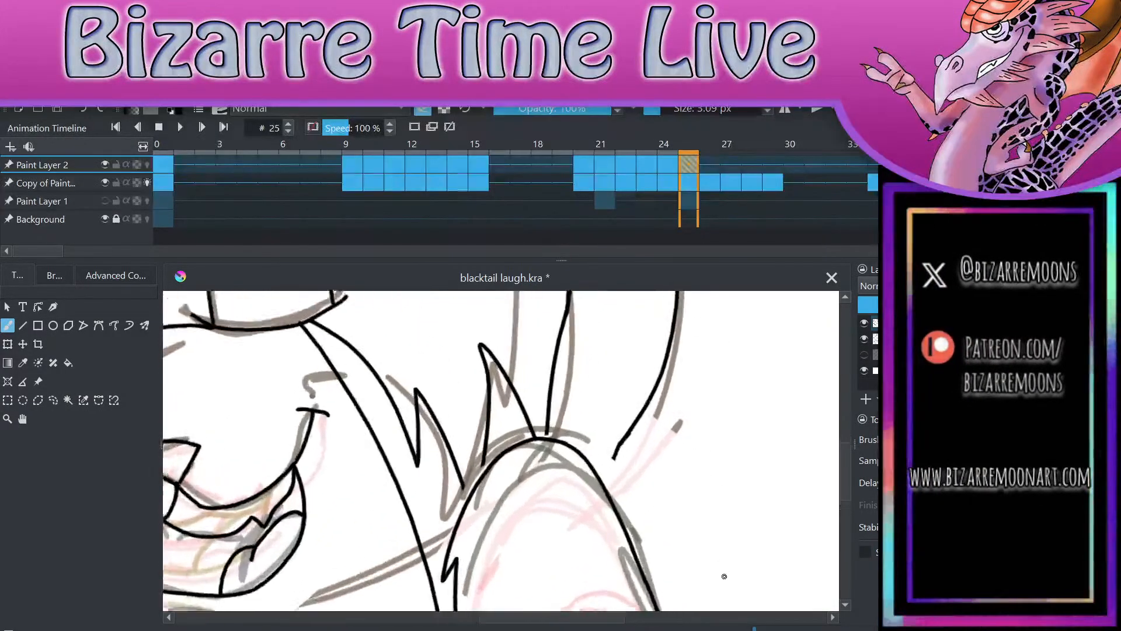
click(426, 112)
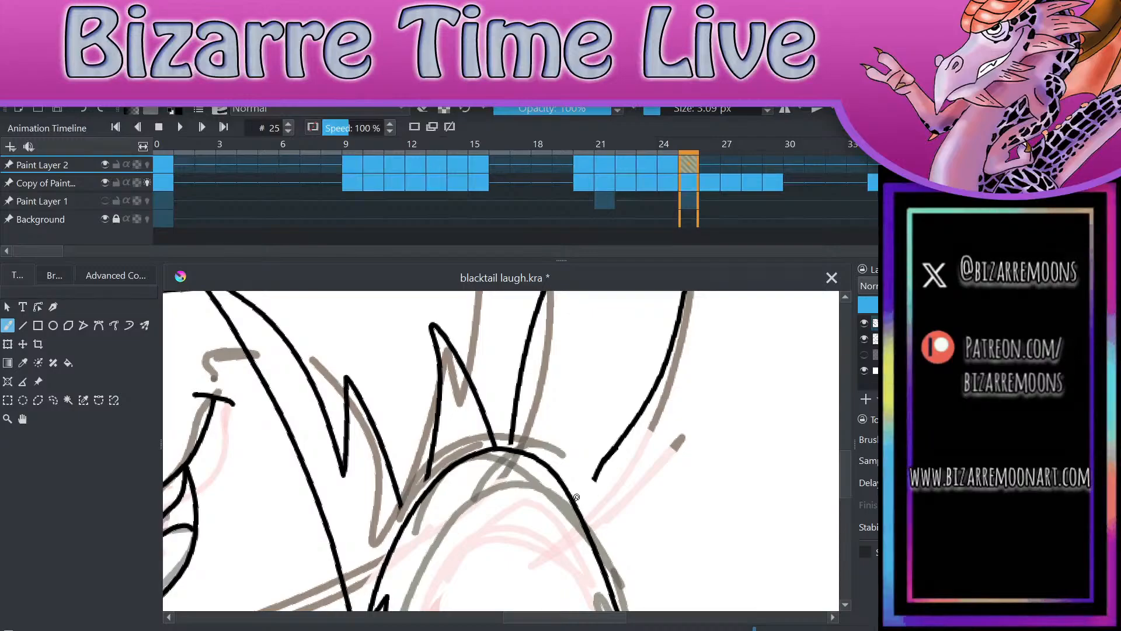
mouse_move(576, 504)
mouse_down()
mouse_move(597, 465)
mouse_move(593, 488)
mouse_up()
key(e)
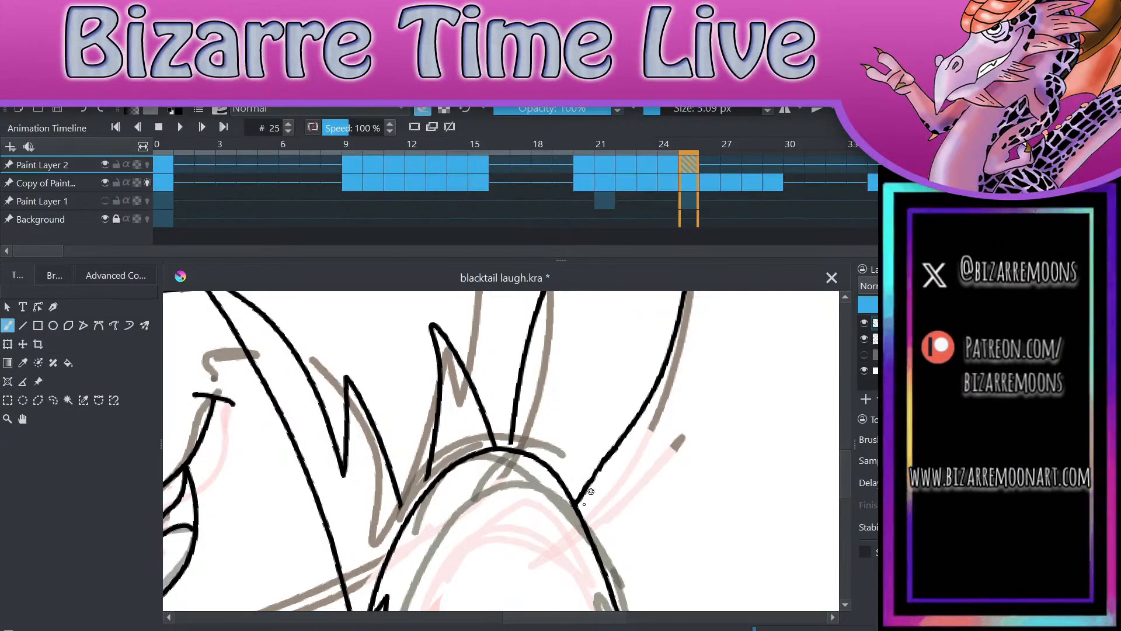
key(ctrl+z)
key(e)
drag(589, 486, 576, 507)
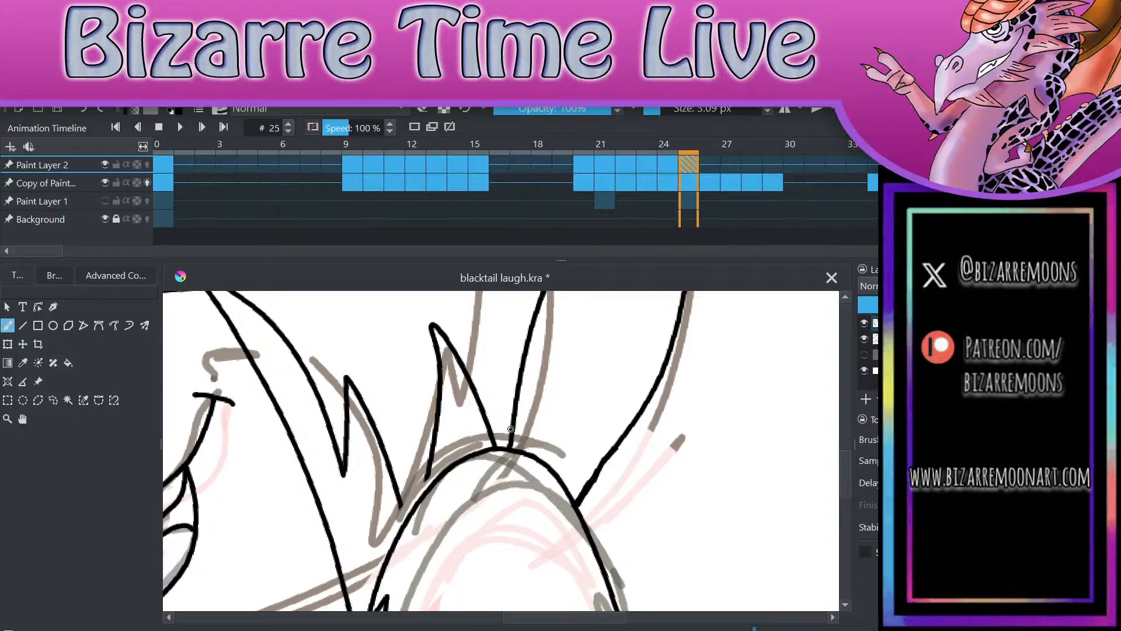
scroll(698, 379, down, 4)
scroll(540, 481, up, 3)
scroll(537, 338, up, 1)
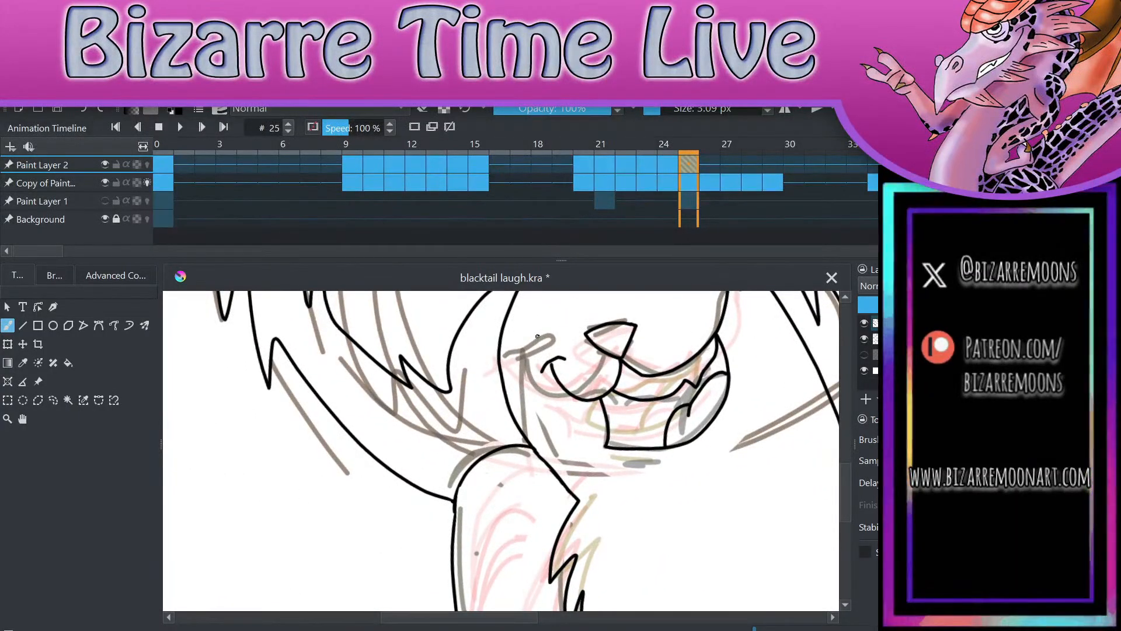
Step: Compare the line art on frames 22 through 26, looking at the mouth and shoulders against the underlying sketch
scroll(537, 337, down, 3)
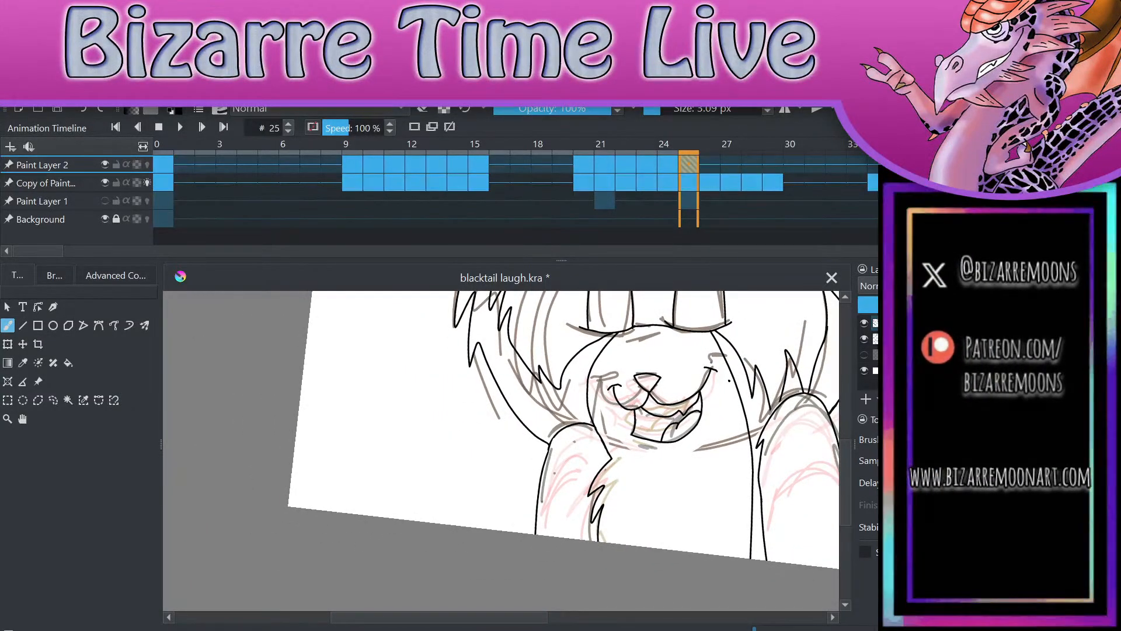
scroll(728, 381, up, 3)
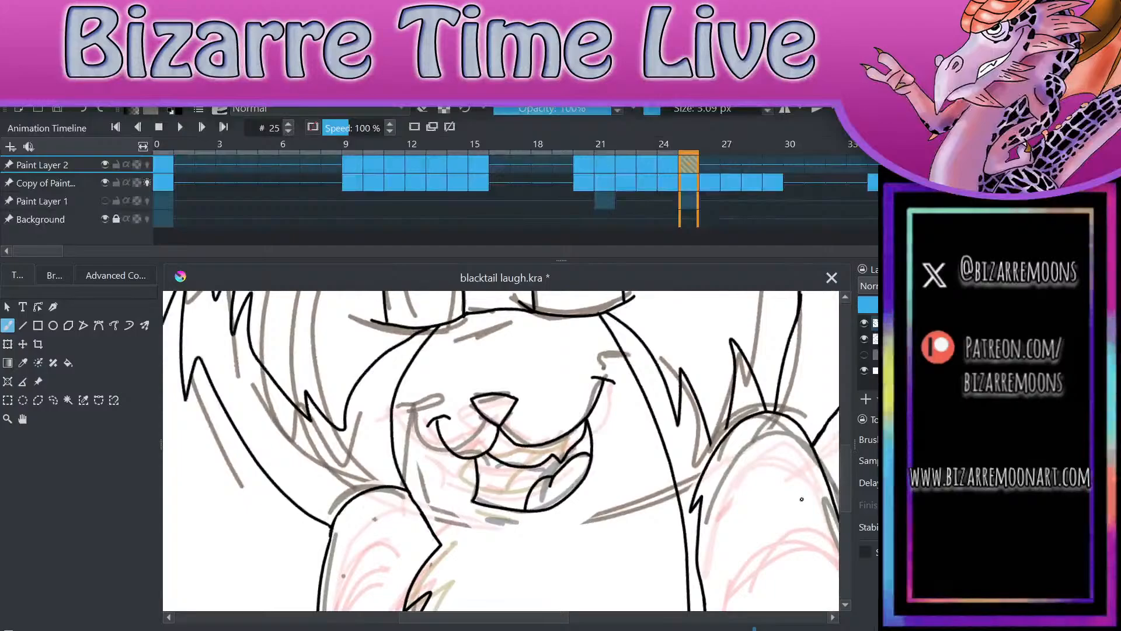
key(Left)
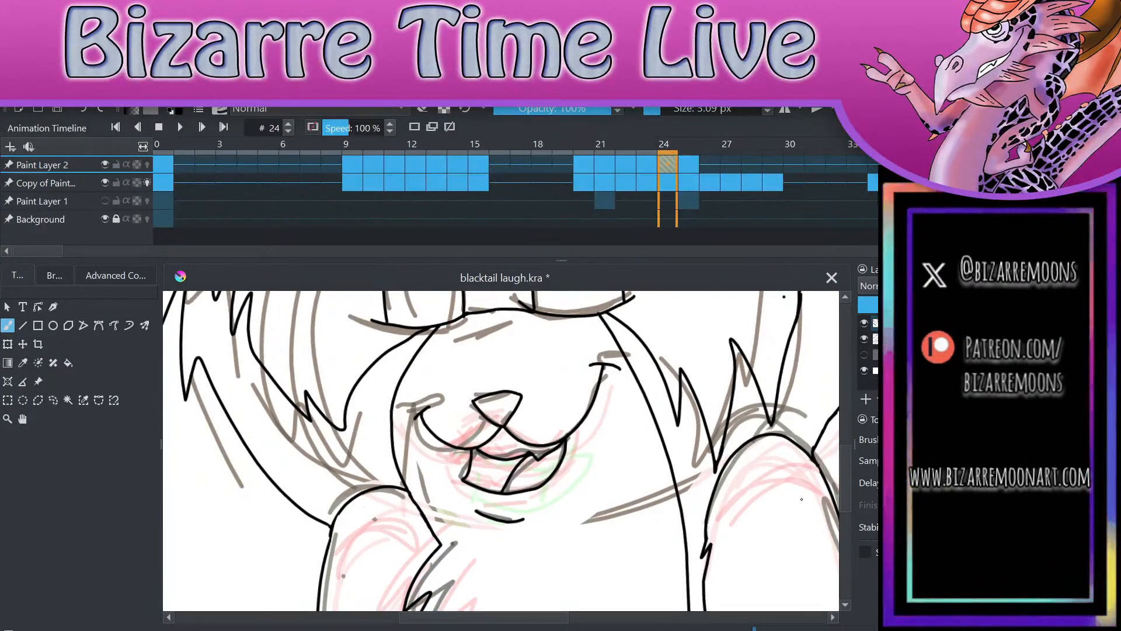
key(Right)
key(Right)
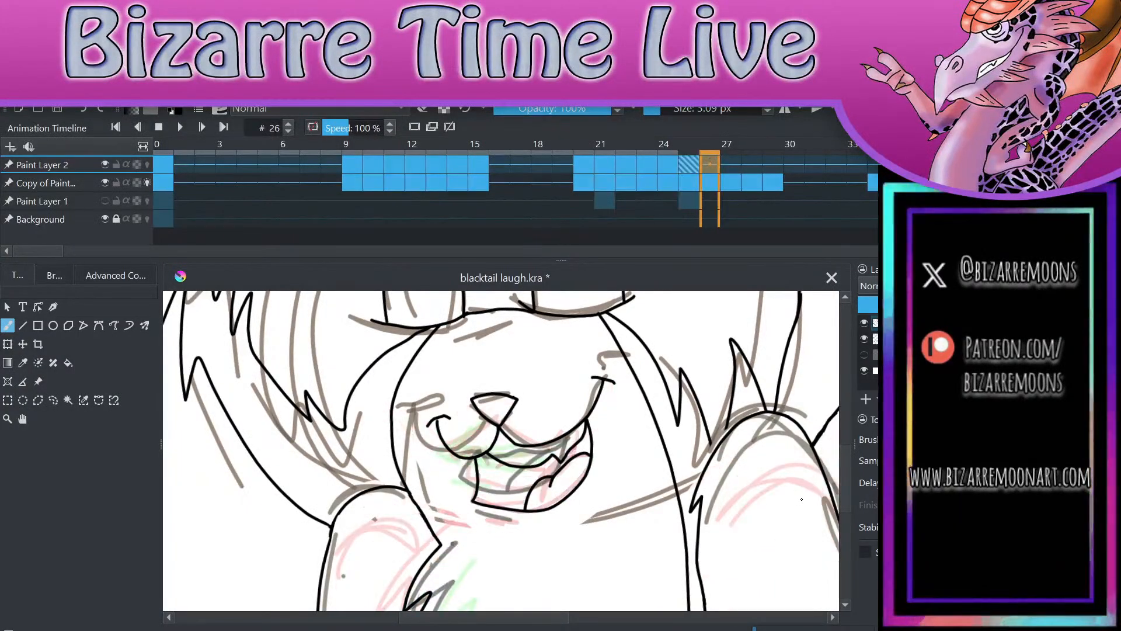
key(Left)
key(Left)
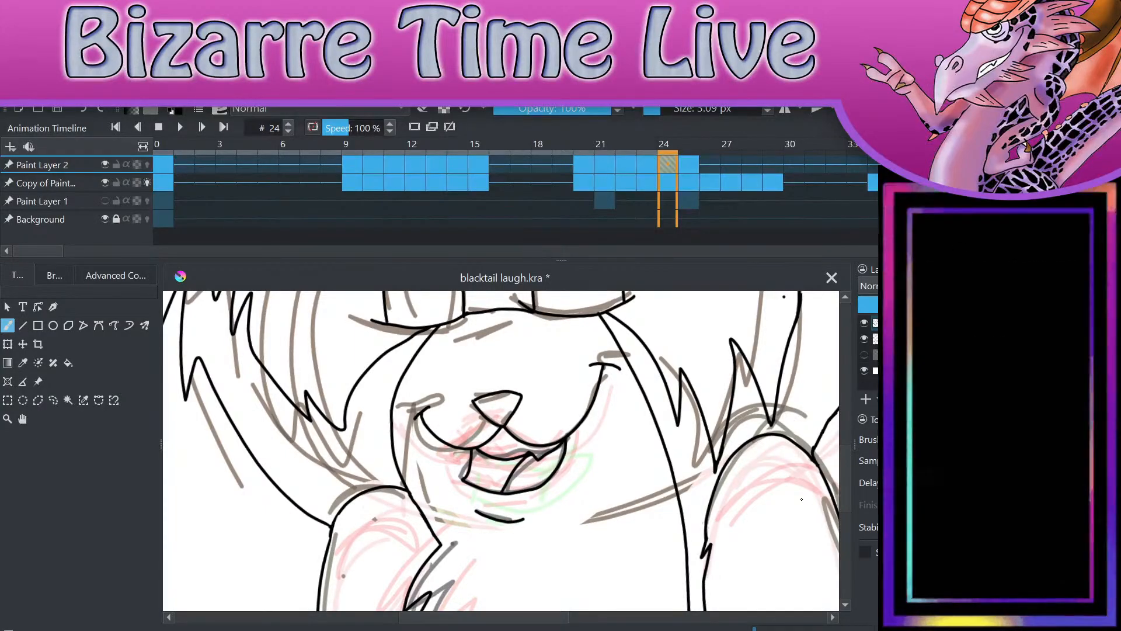
drag(691, 163, 704, 160)
click(651, 164)
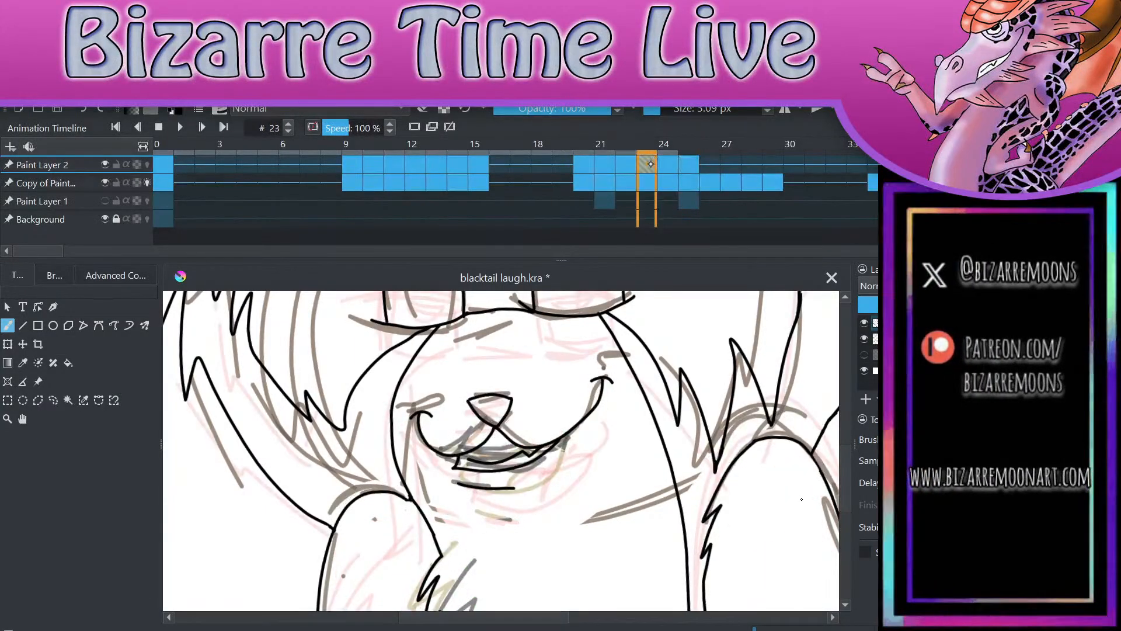
click(624, 164)
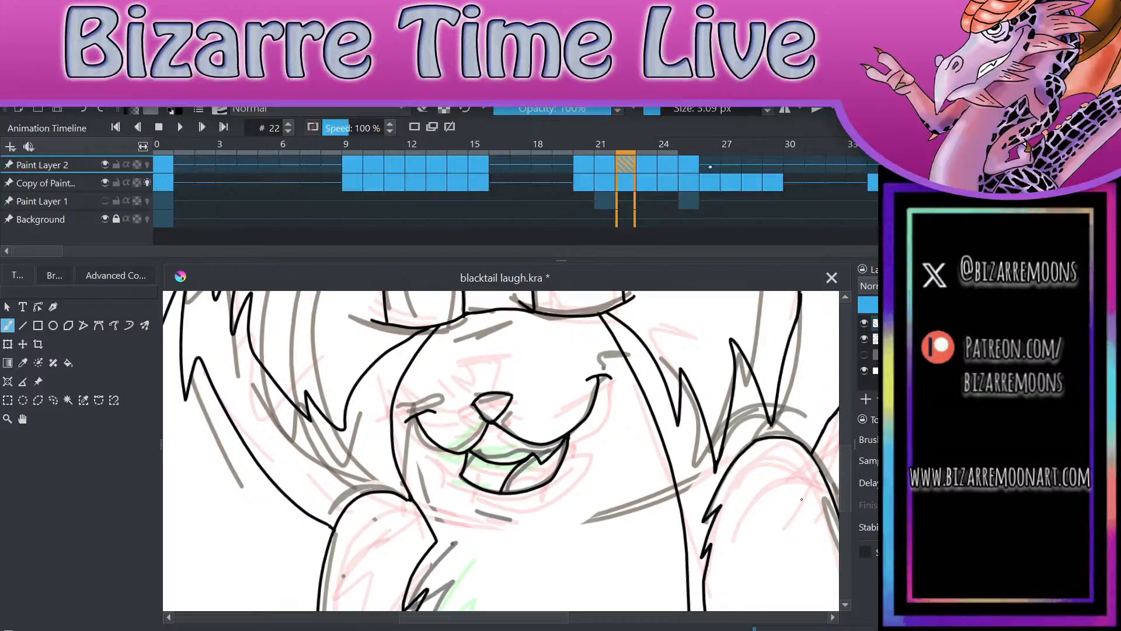
key(Right)
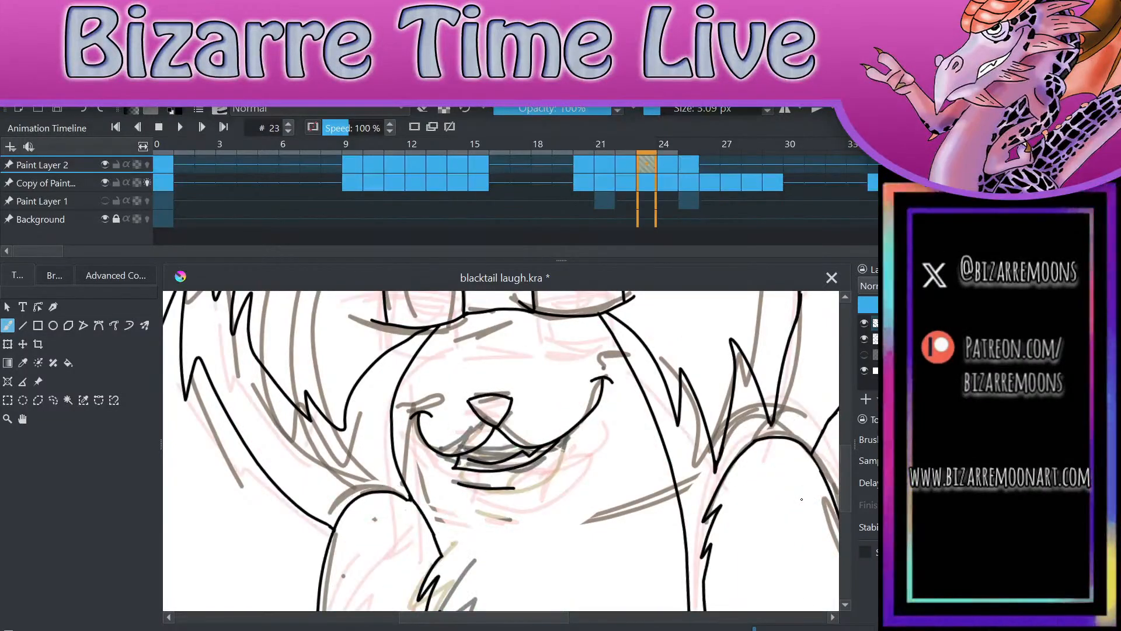
key(Left)
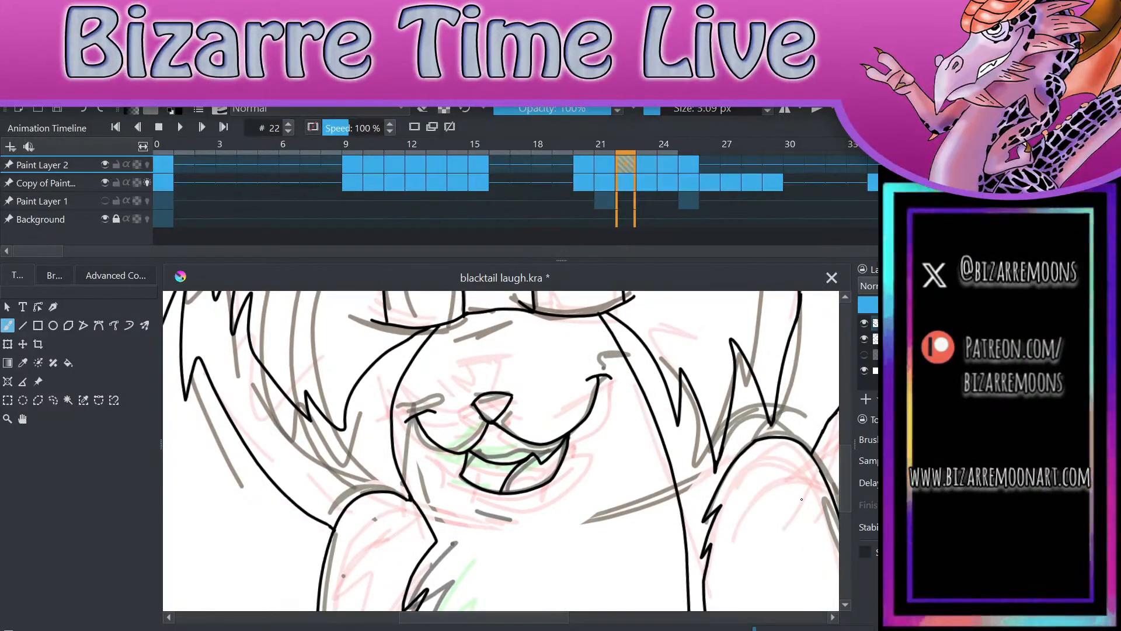
Step: Compare frame 25 with frame 22, and copy frame 22's Paint Layer 2 line art to frame 26
click(690, 162)
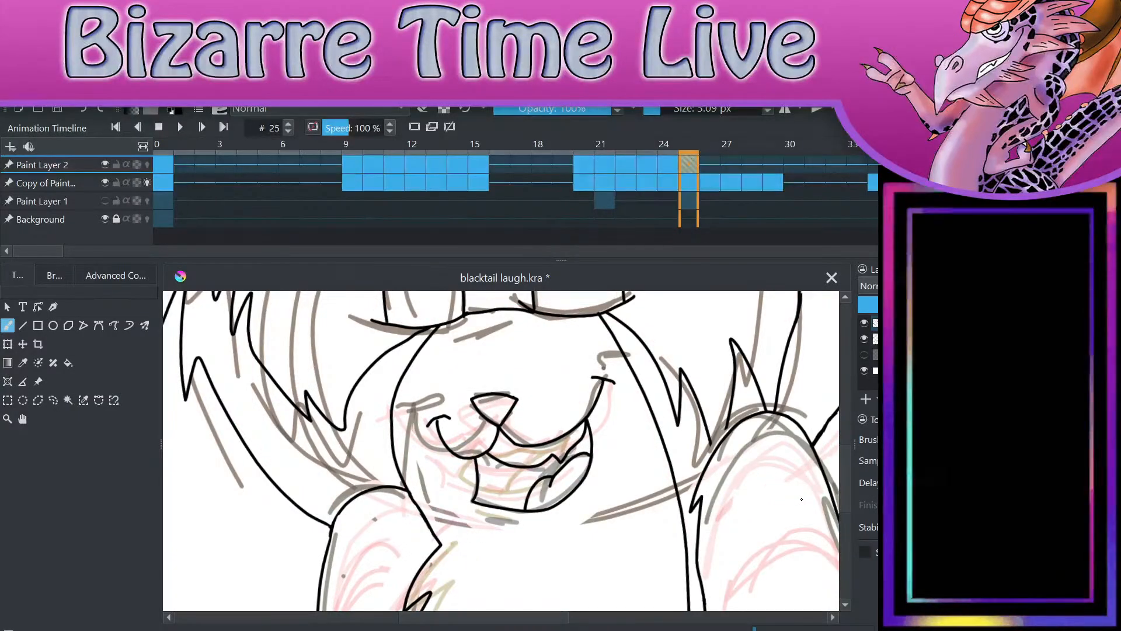
key(Left)
key(Left)
key(Left)
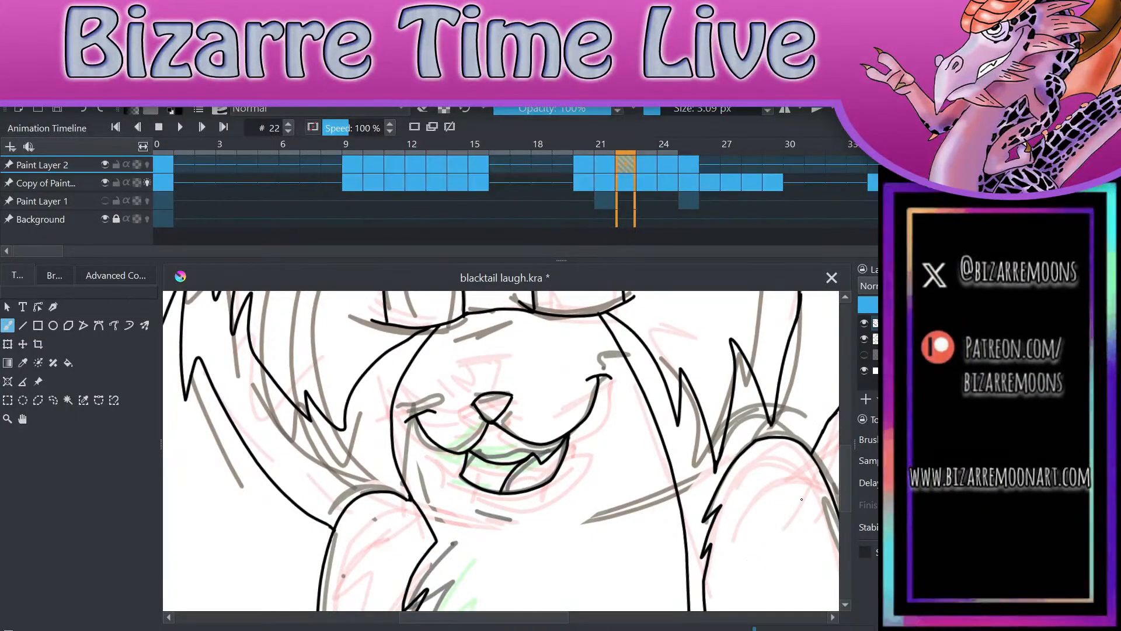
click(710, 163)
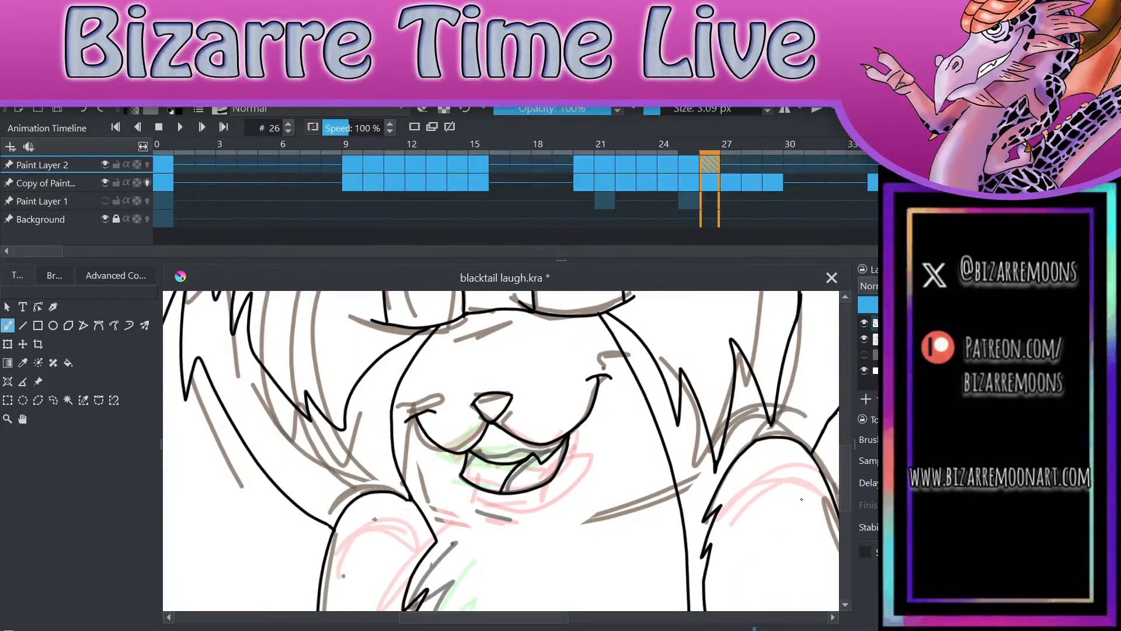
Step: Examine the whole character on frame 26 and compare it with the sketch on frame 27
scroll(801, 499, down, 5)
scroll(755, 512, up, 2)
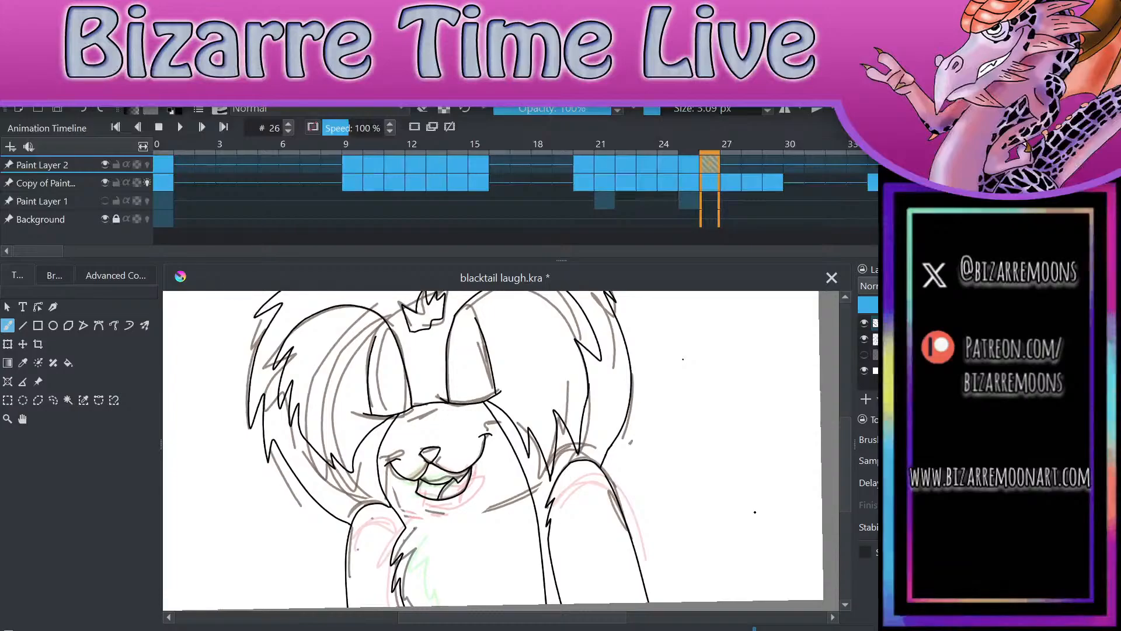
click(734, 168)
click(710, 165)
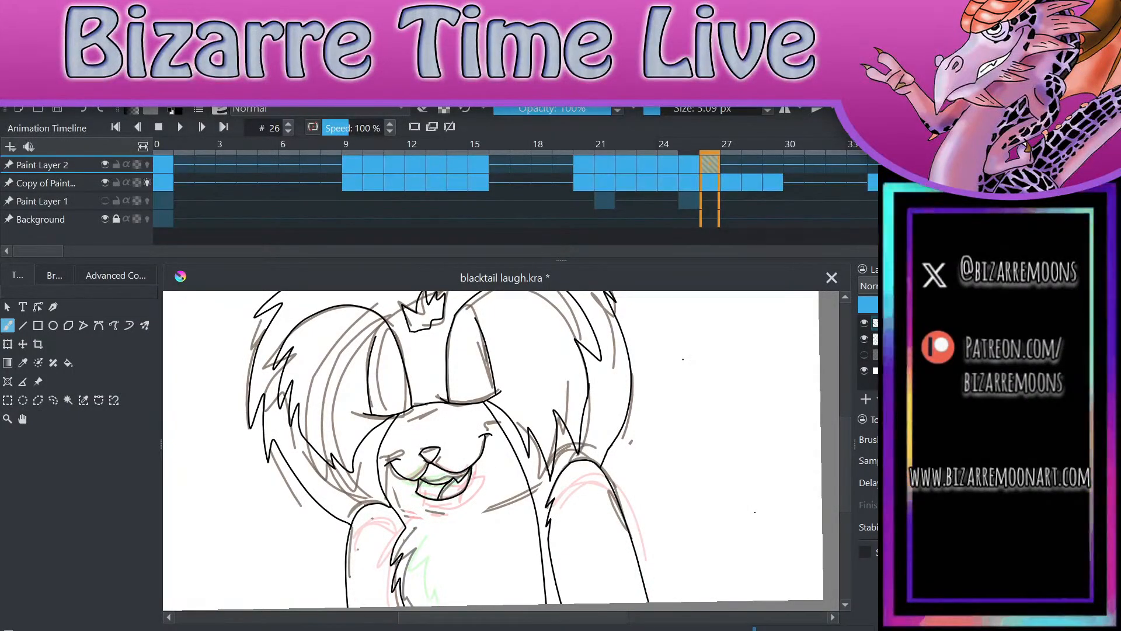
click(730, 165)
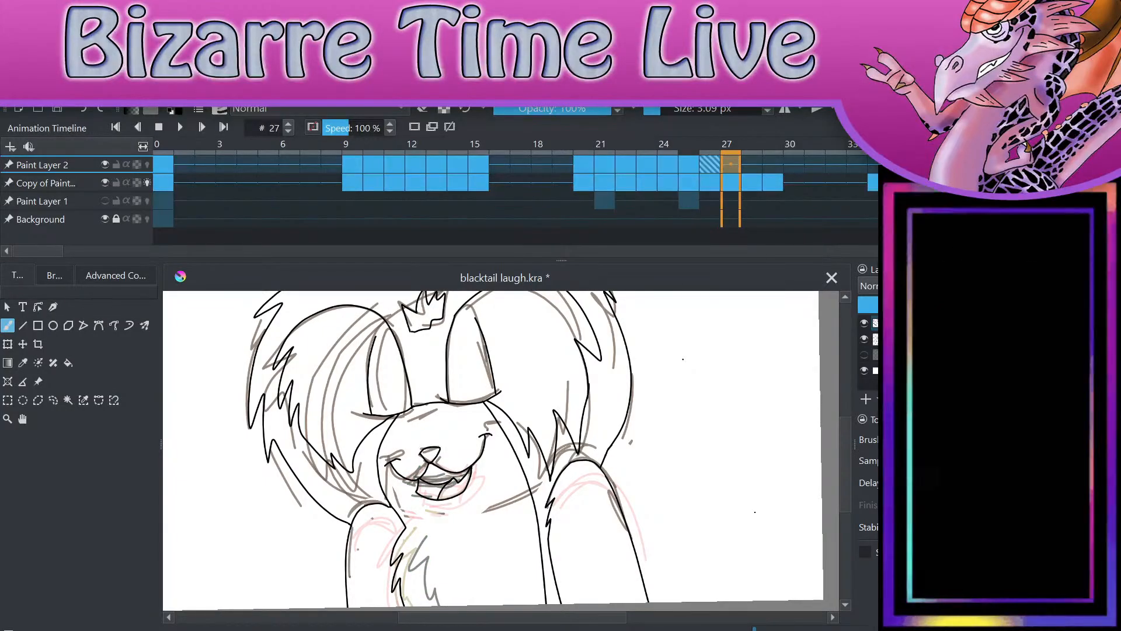
click(716, 166)
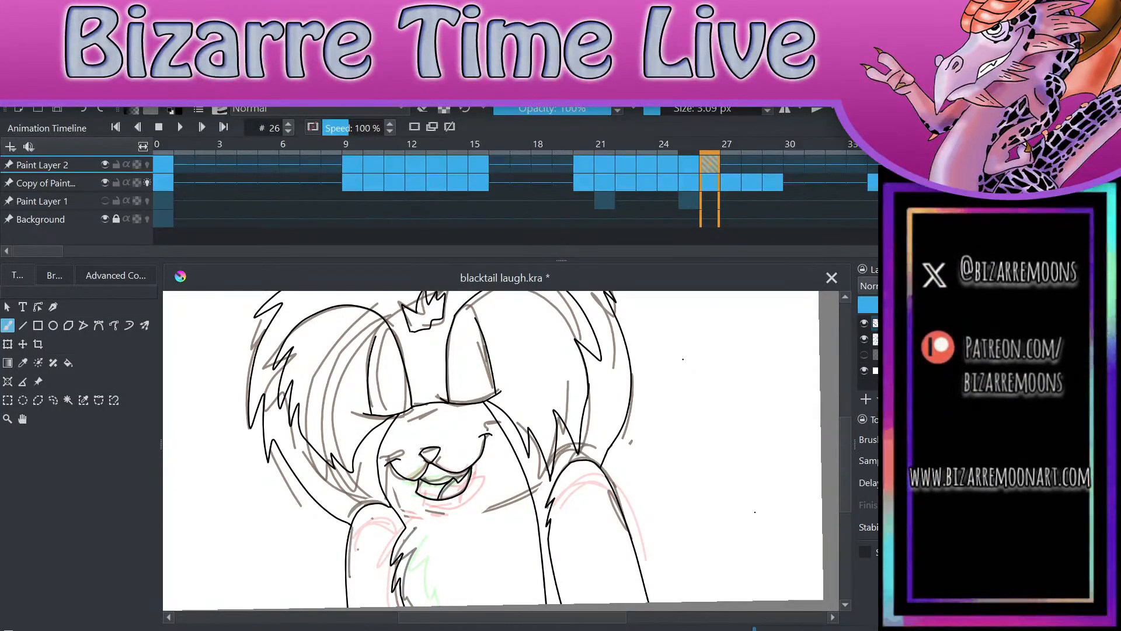
click(730, 164)
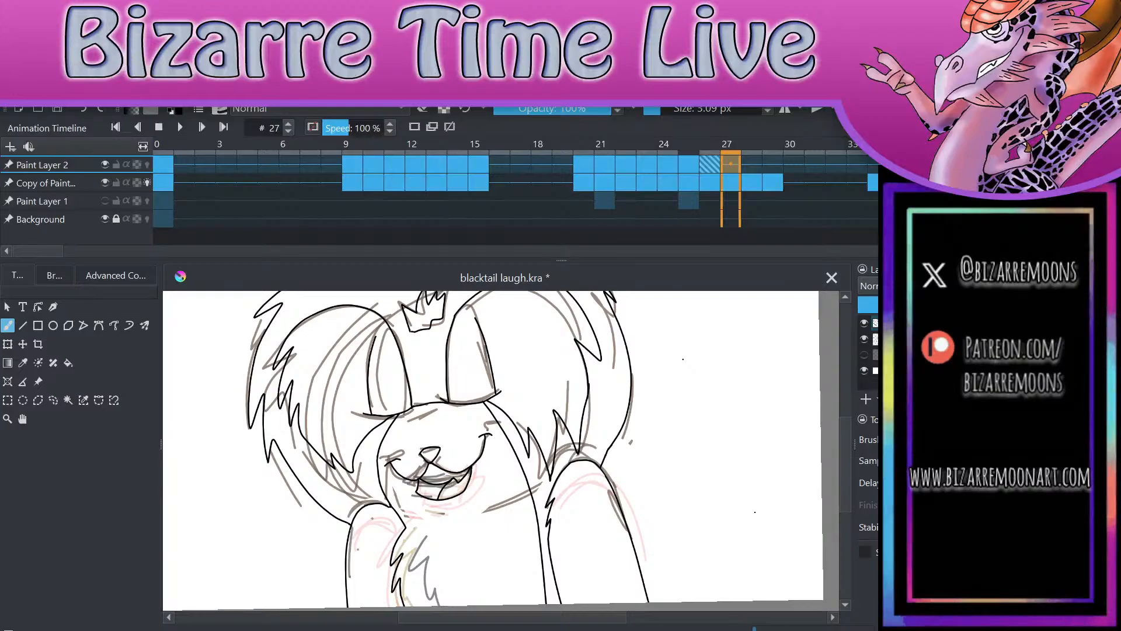
Step: Copy frame 23's Paint Layer 2 line art to frame 27 and compare the two frames
click(650, 164)
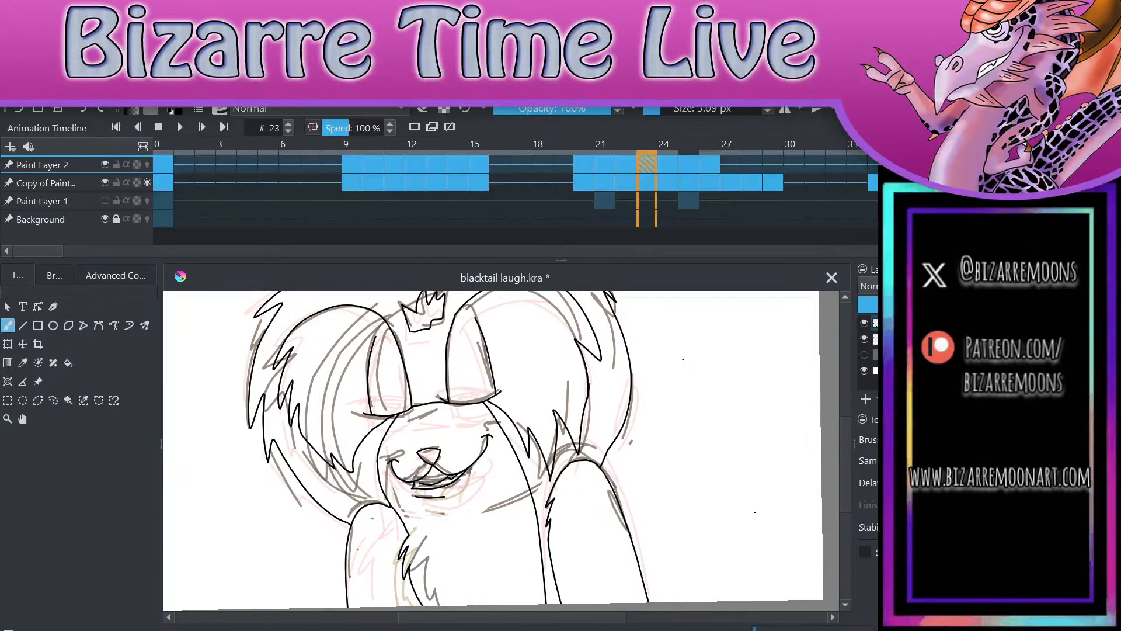
click(730, 165)
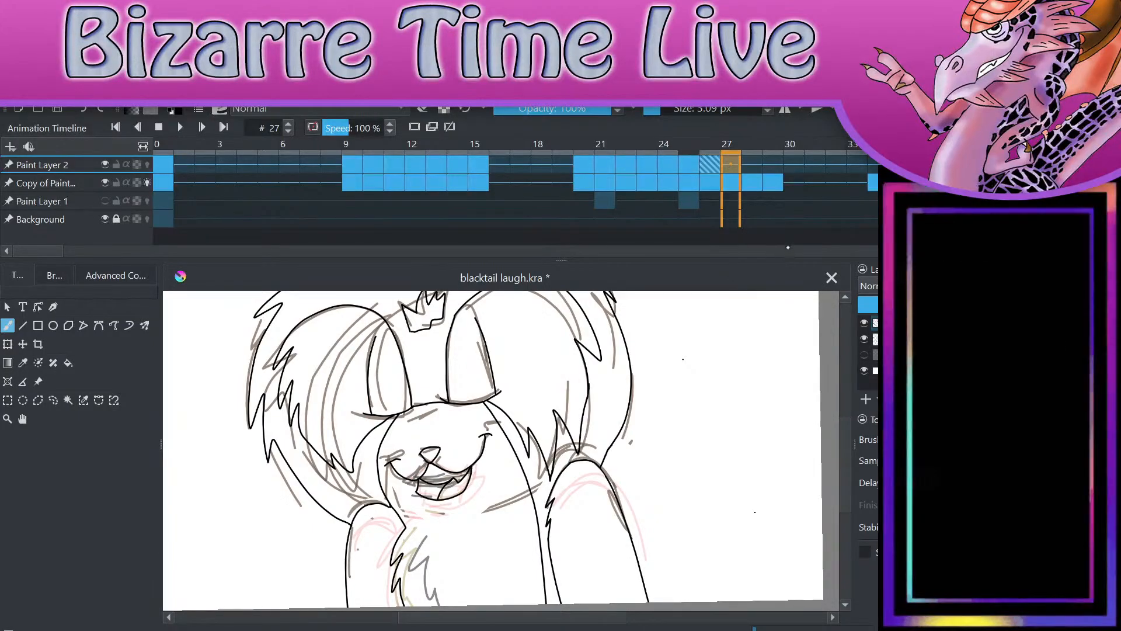
click(792, 221)
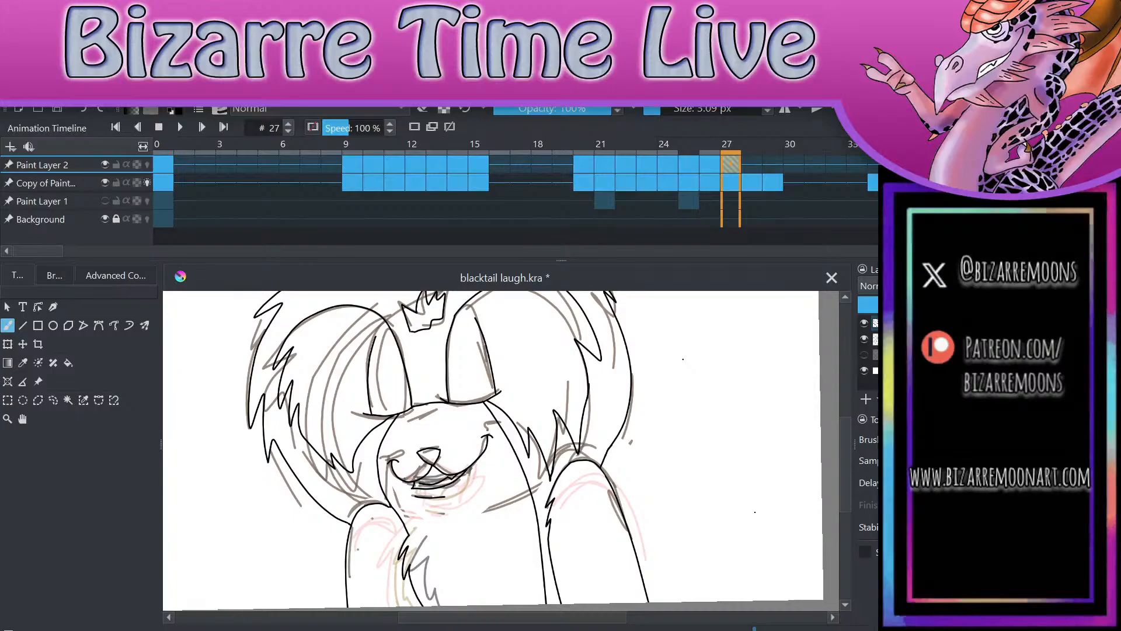
click(649, 165)
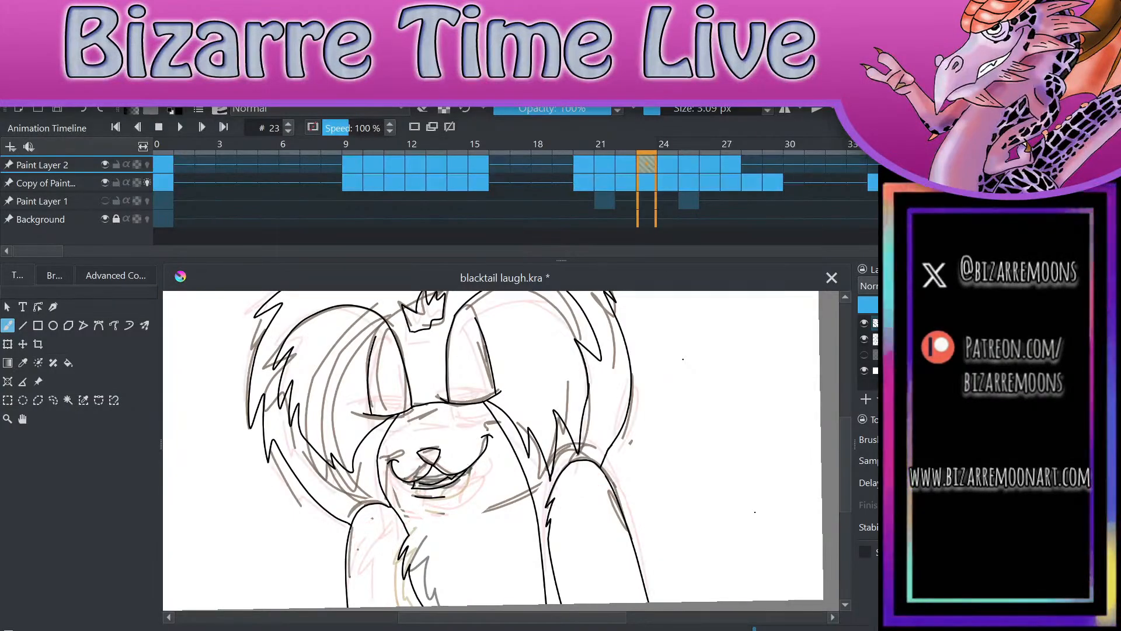
click(731, 165)
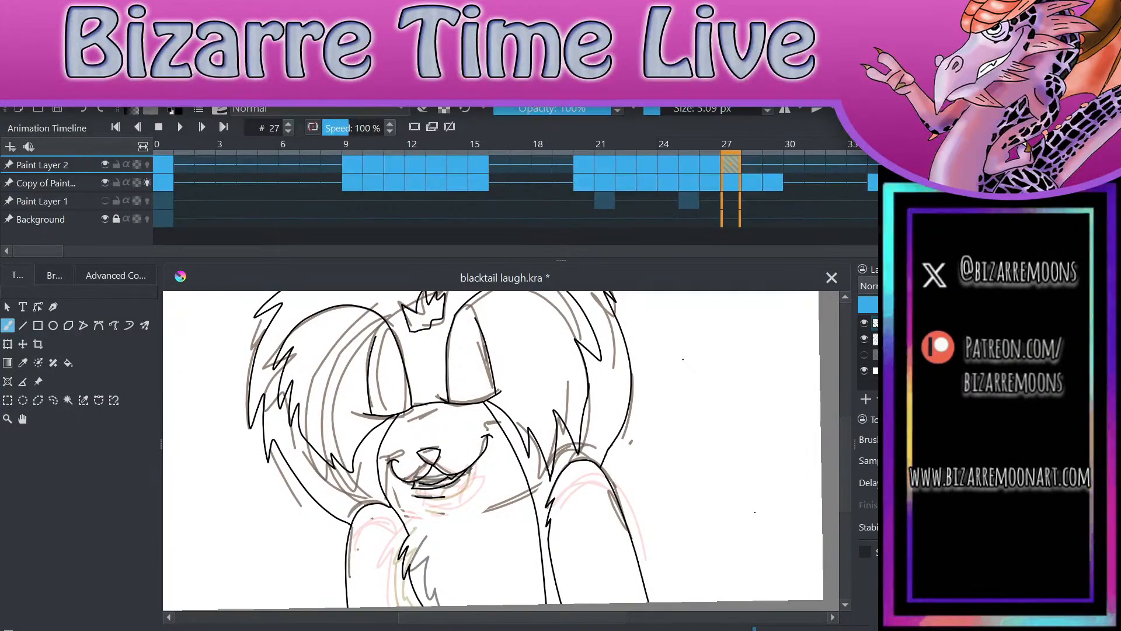
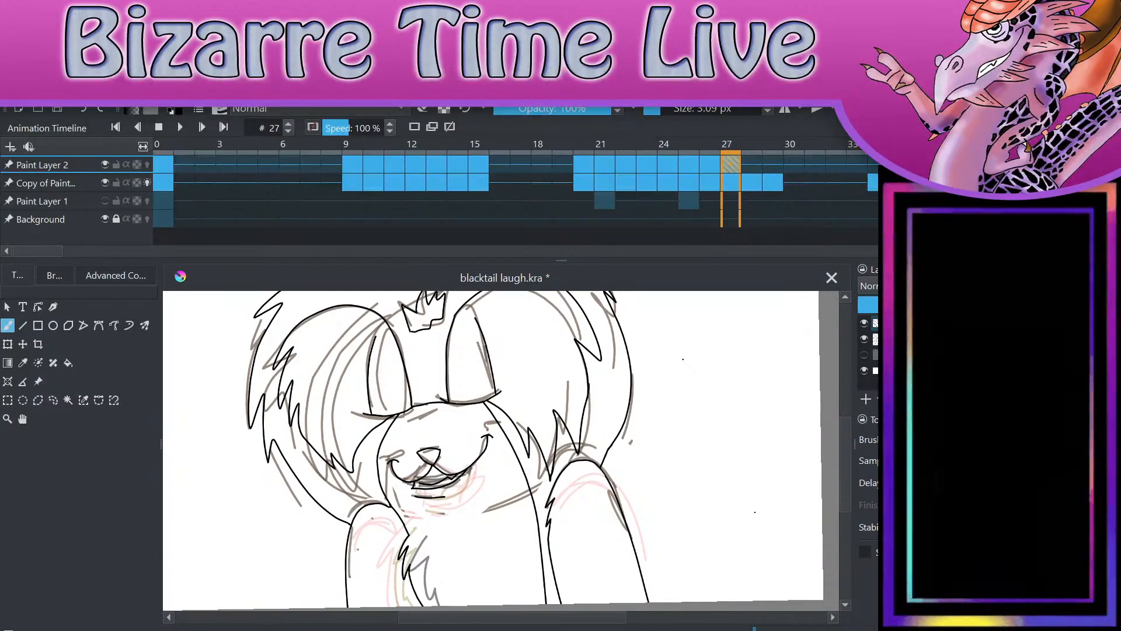
Step: Compare the line art and underlying sketches on frames 24 through 28
key(period)
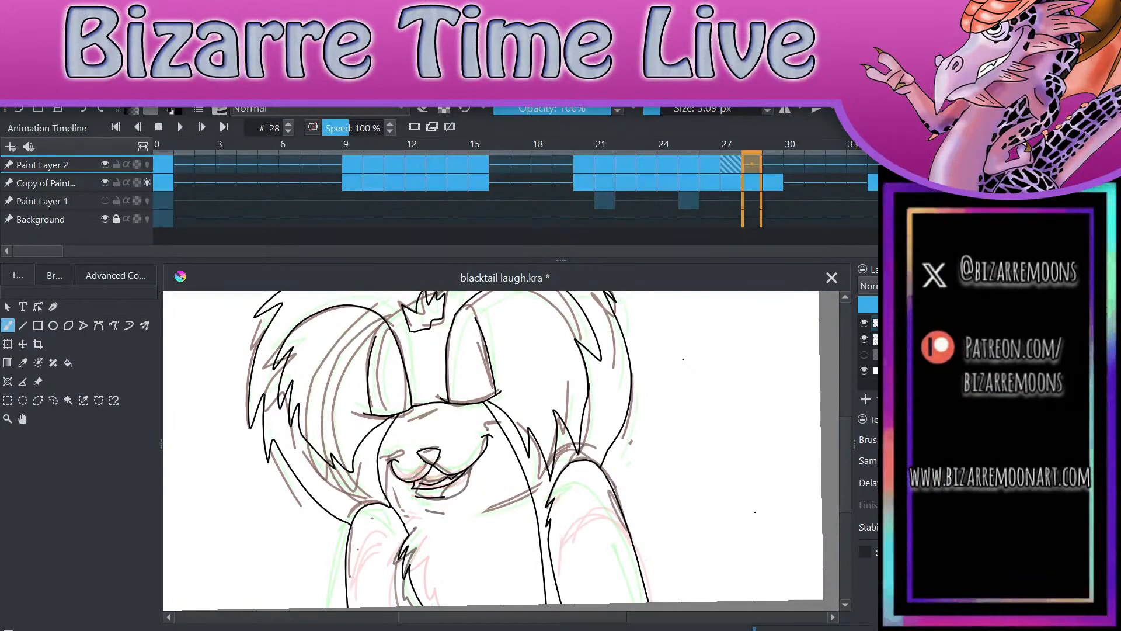
click(689, 170)
click(665, 173)
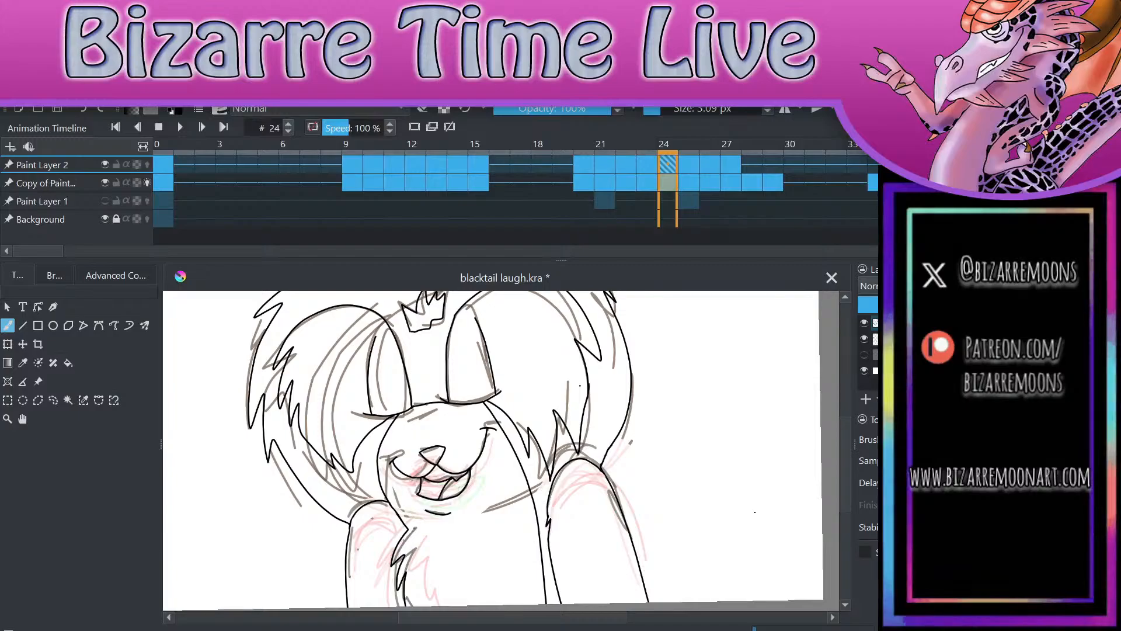
key(period)
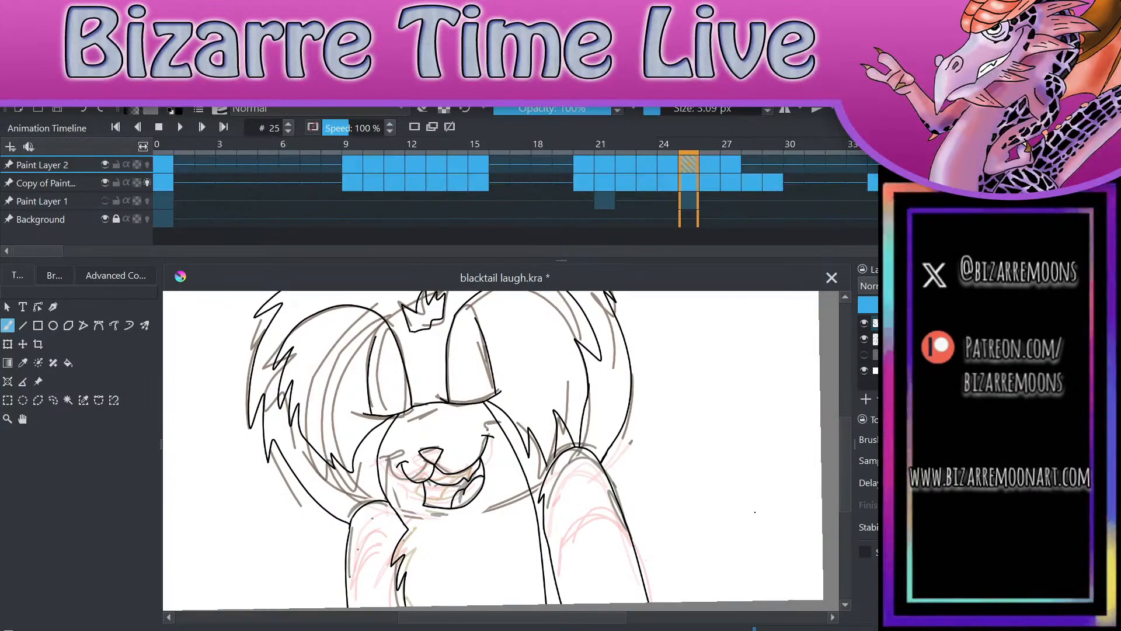
key(period)
key(period)
key(period)
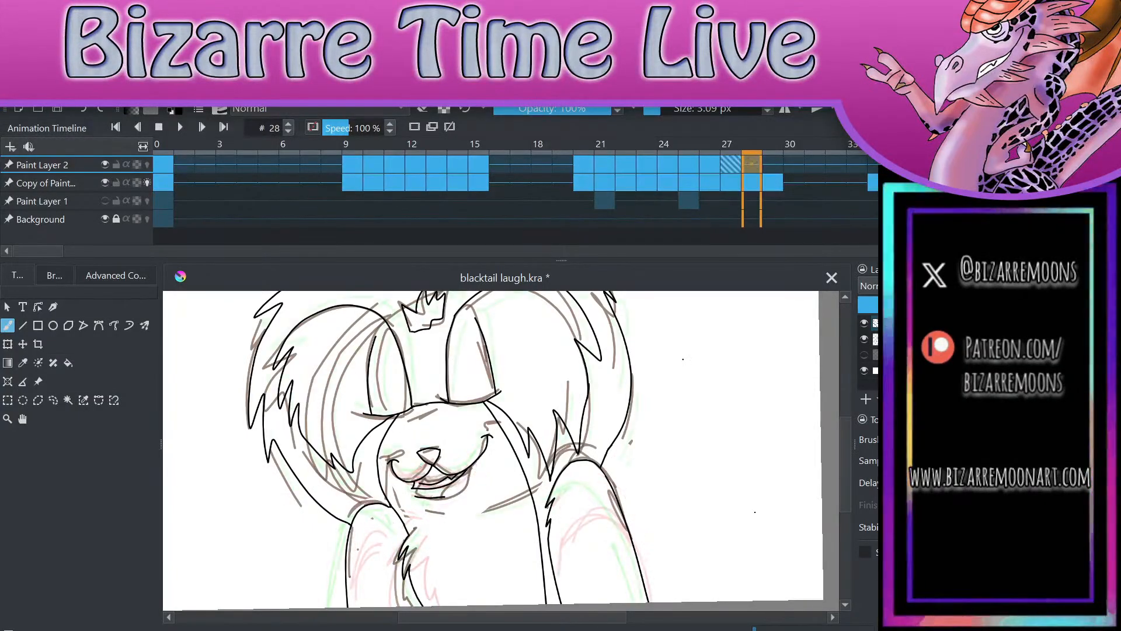
Step: Copy frame 24's Paint Layer 2 line art to frames 28 and 29
click(652, 166)
click(672, 171)
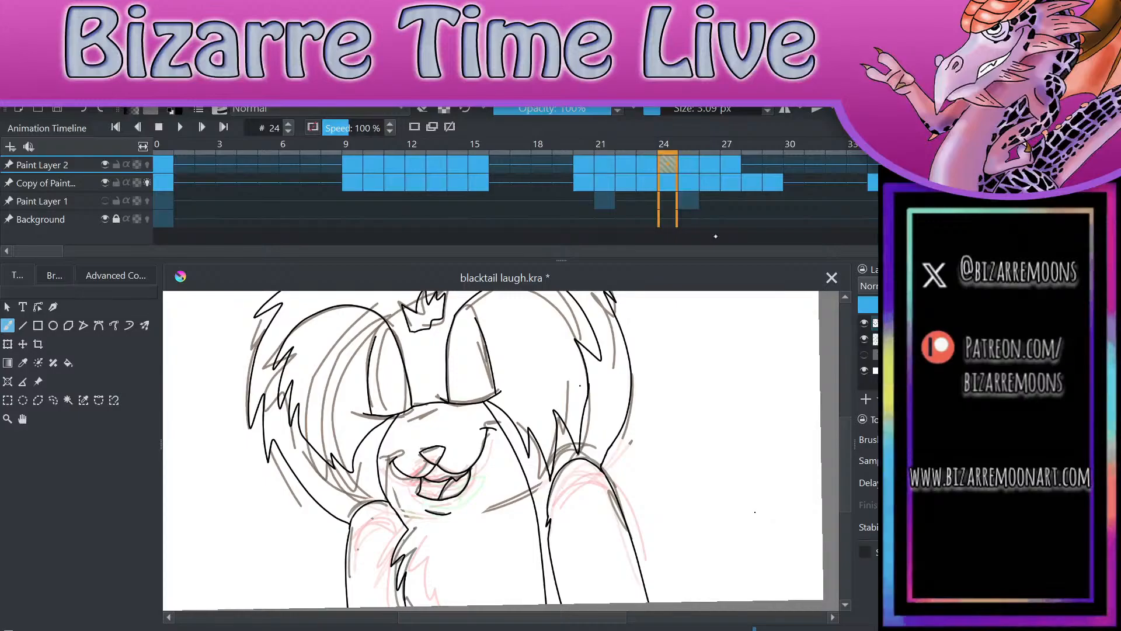
click(751, 164)
key(period)
click(758, 164)
click(769, 165)
Step: Examine the whole character on frame 29 against its sketch and compare it with frame 28
scroll(501, 449, down, 1)
scroll(753, 512, down, 3)
scroll(713, 353, up, 4)
scroll(731, 321, up, 1)
key(e)
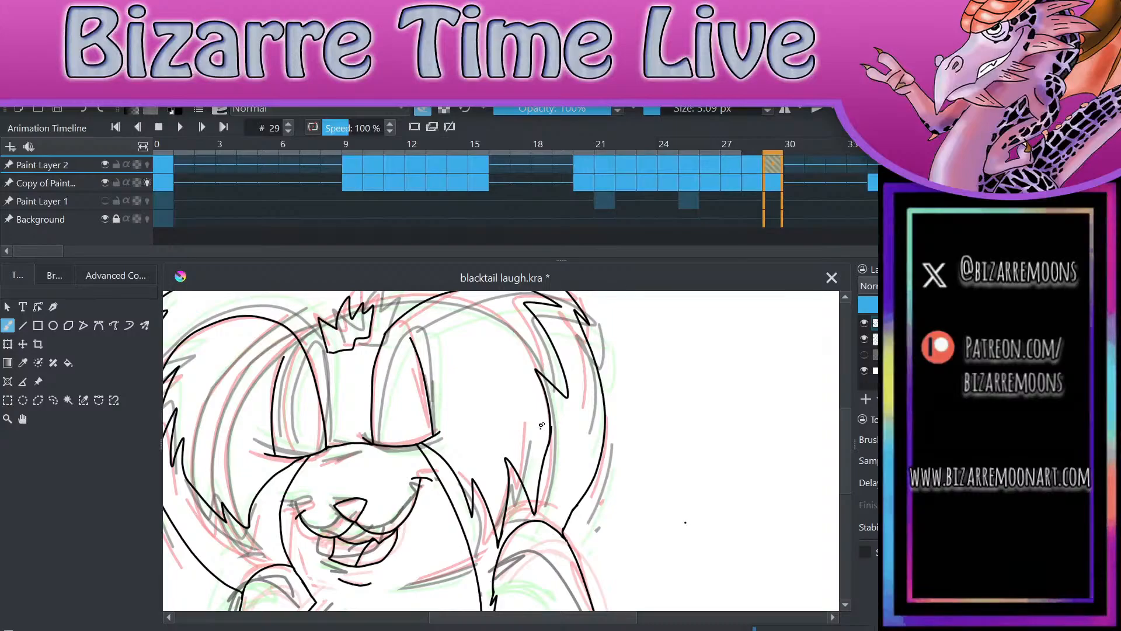
scroll(705, 461, down, 3)
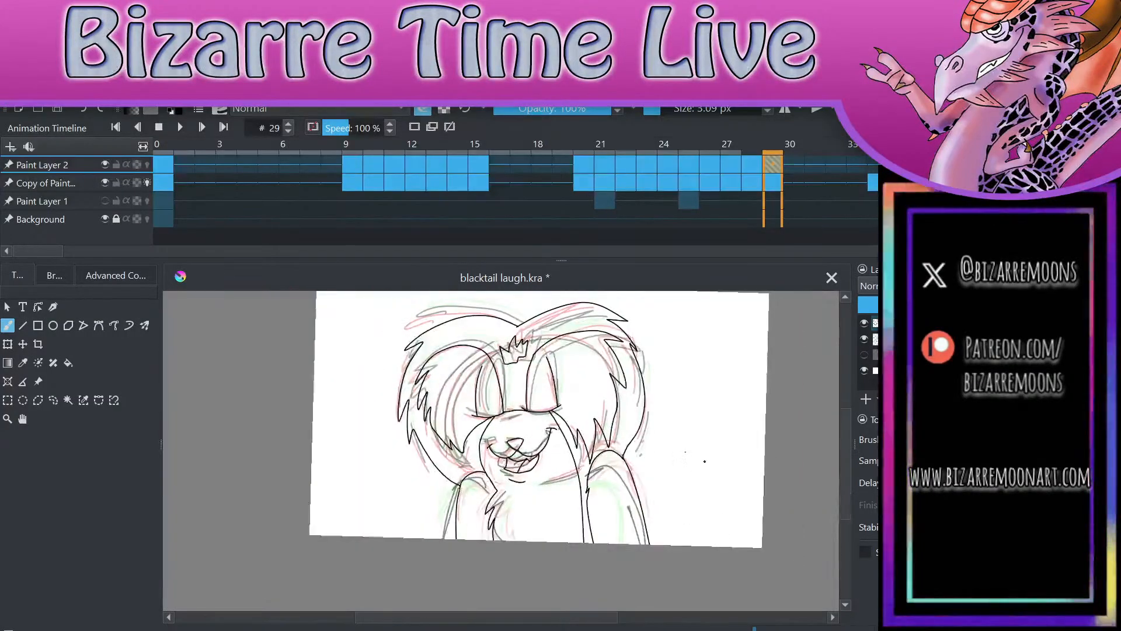
scroll(705, 461, up, 5)
scroll(681, 480, up, 1)
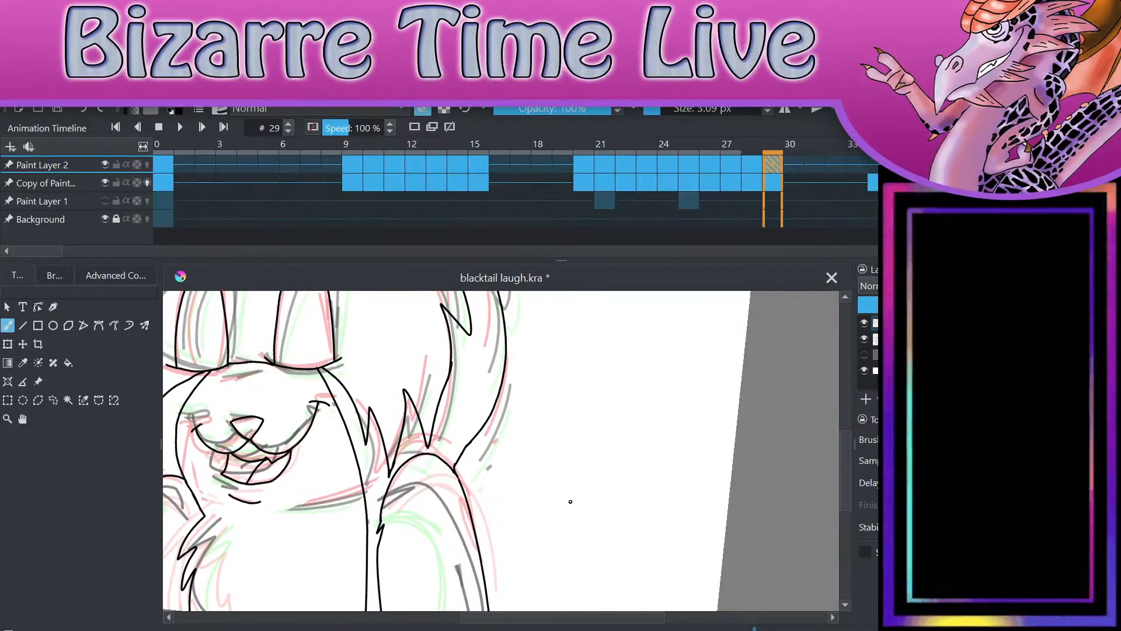
scroll(570, 501, down, 5)
scroll(776, 528, up, 2)
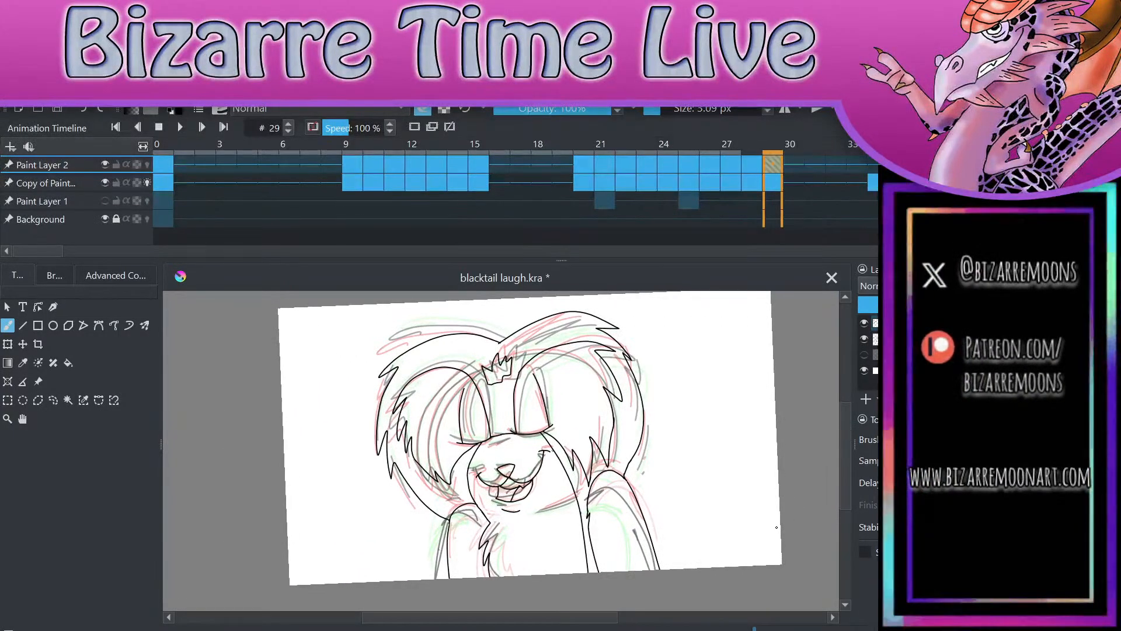
click(752, 166)
click(772, 166)
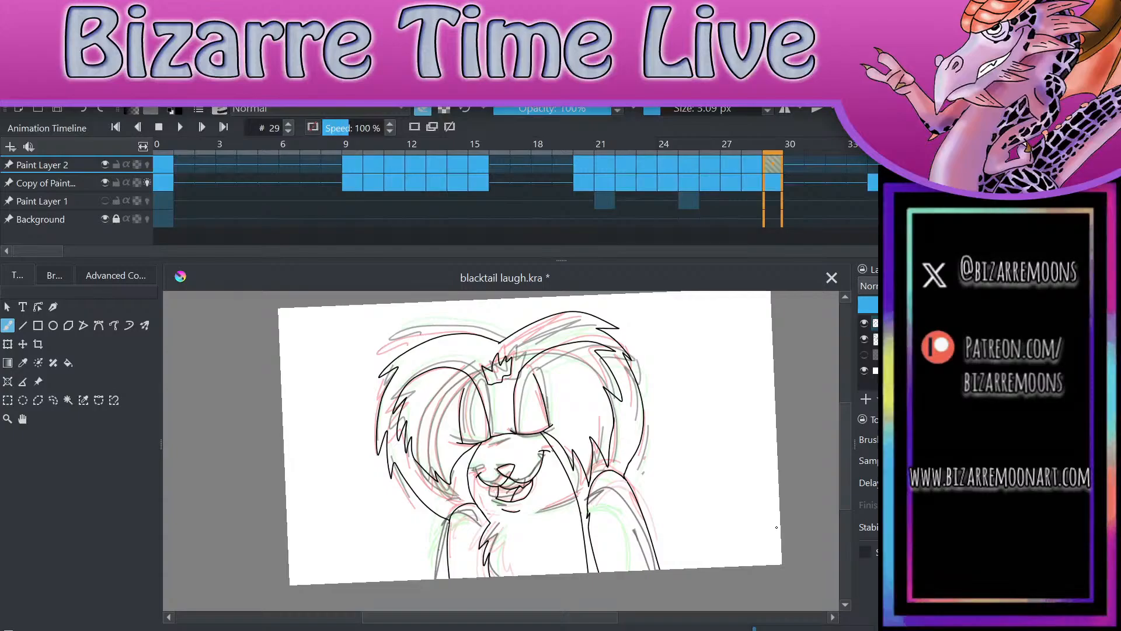
mouse_move(777, 527)
mouse_down()
mouse_move(791, 536)
mouse_move(724, 513)
mouse_move(722, 540)
mouse_up()
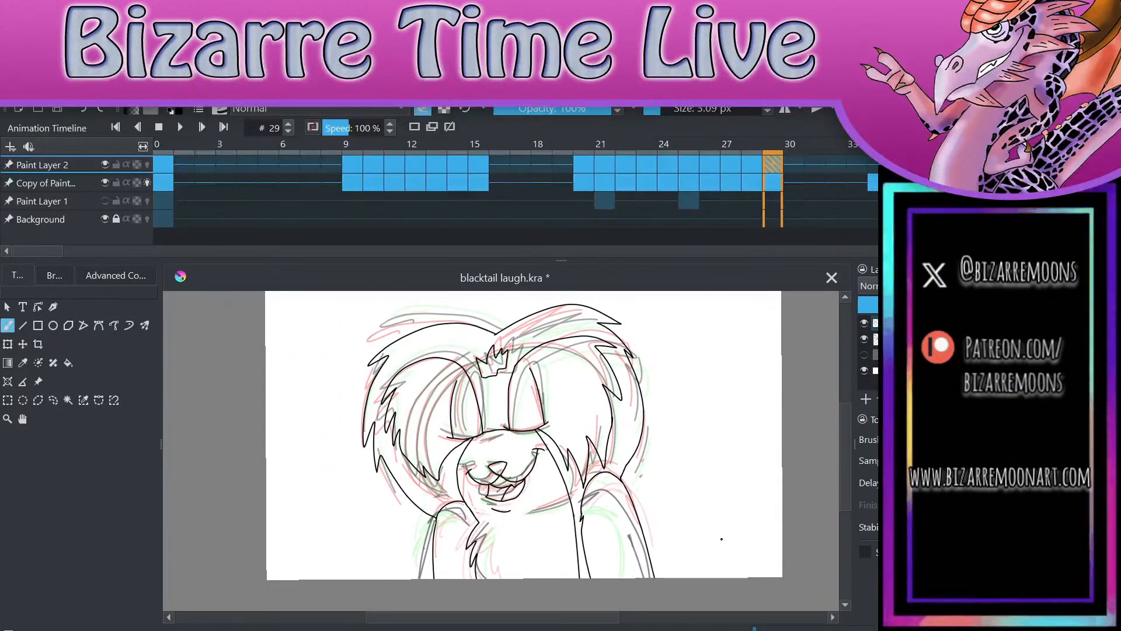
click(53, 400)
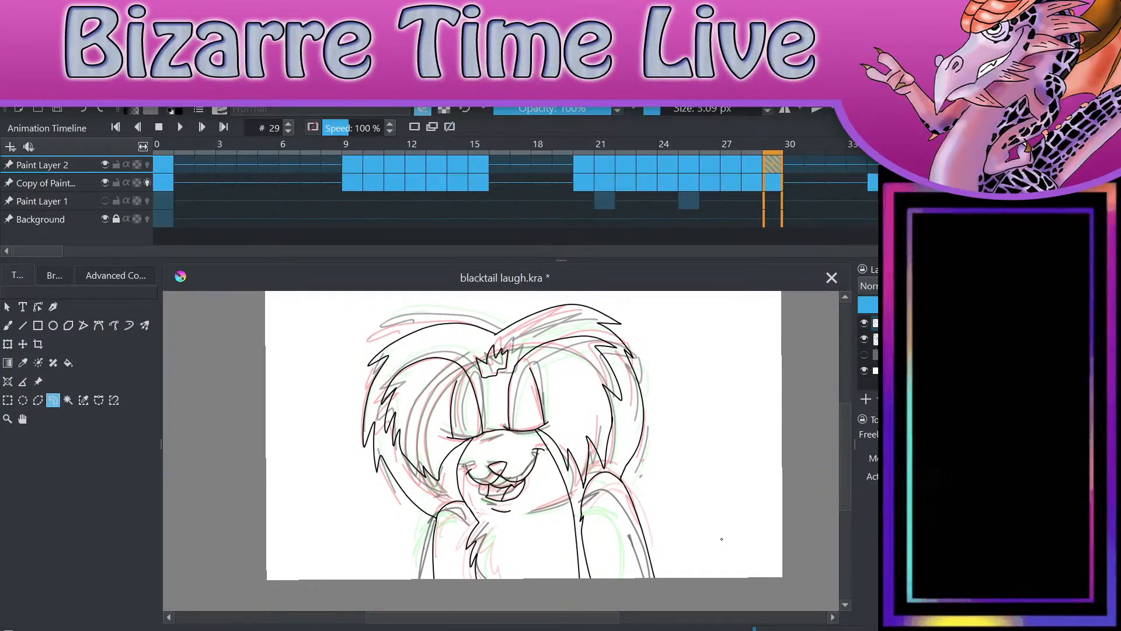
key(b)
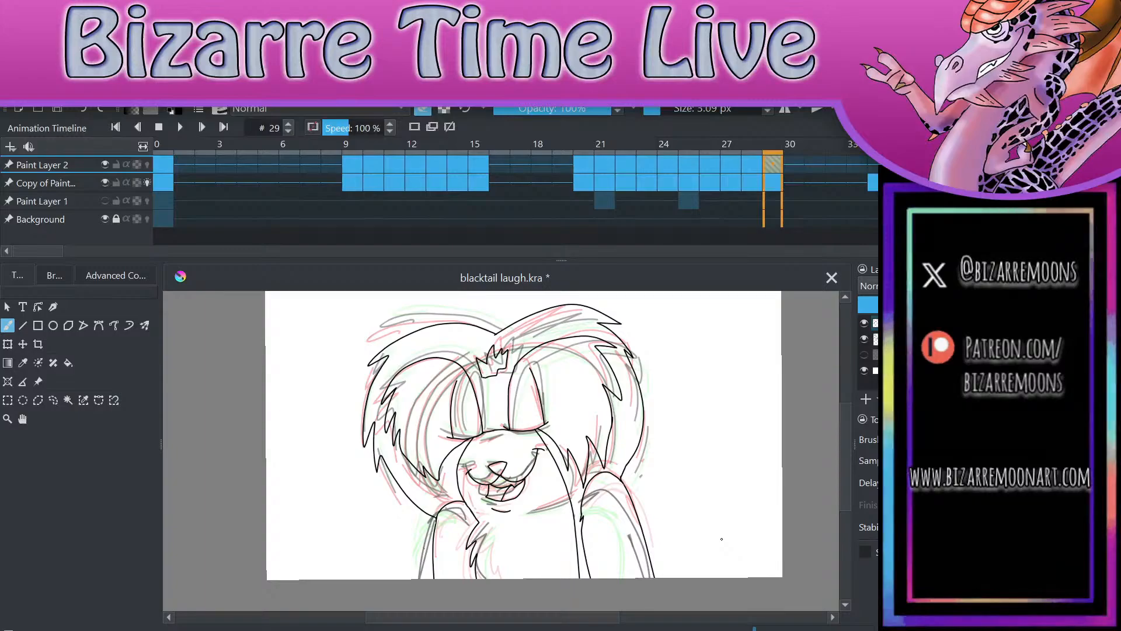
Step: Compare the sketches around frames 28 and 29 with Paint Layer 2 temporarily hidden
click(864, 323)
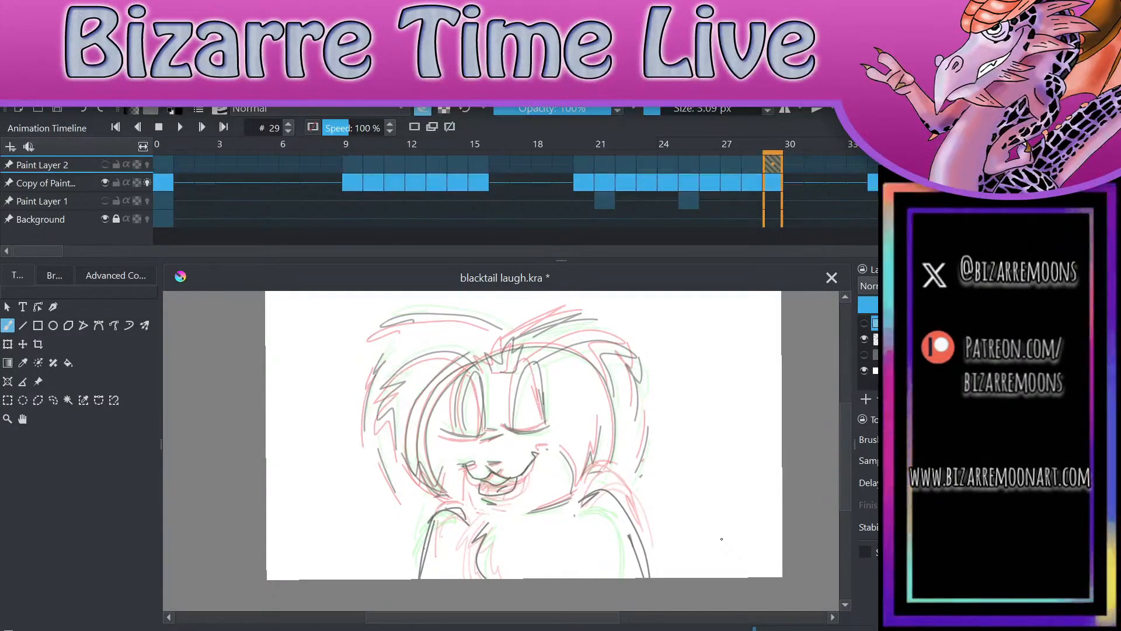
key(Left)
key(Right)
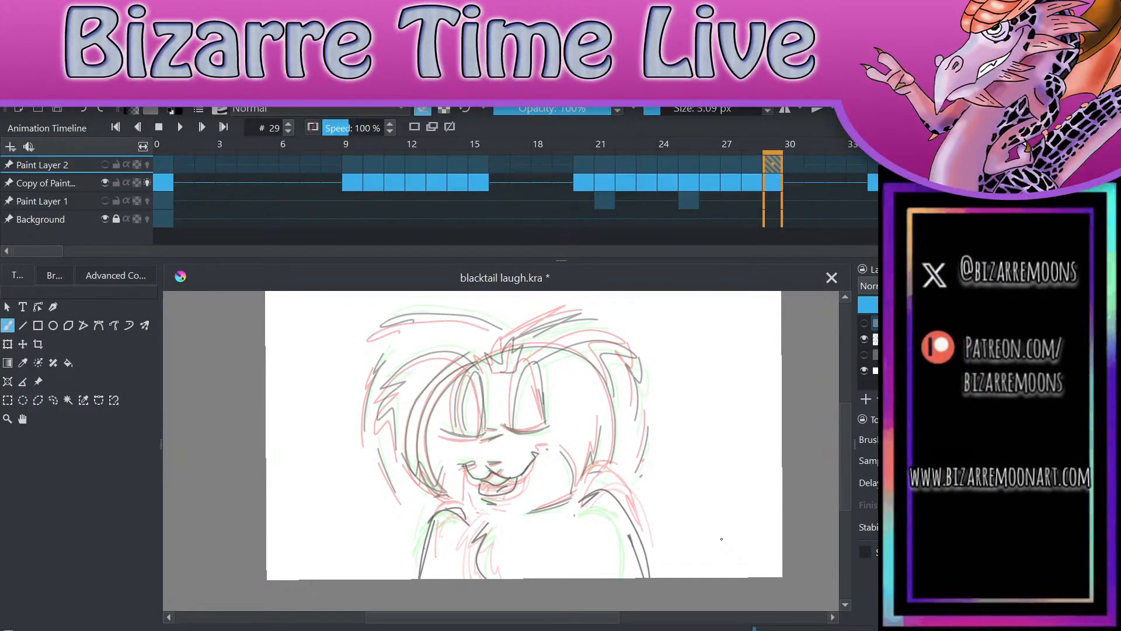
key(Left)
key(Right)
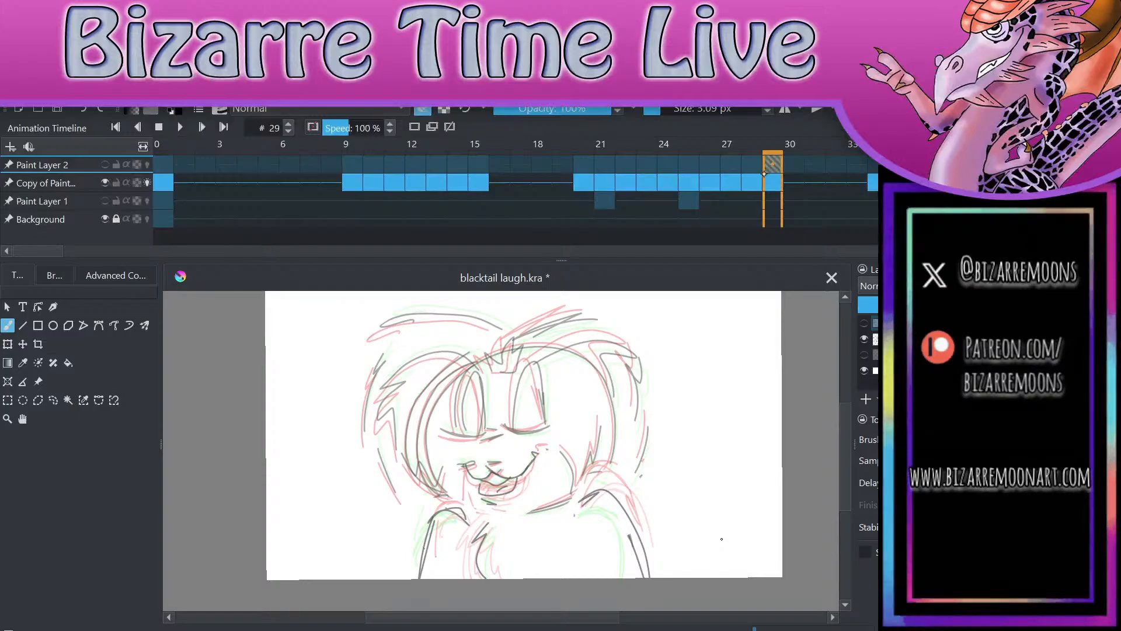
key(Left)
key(Right)
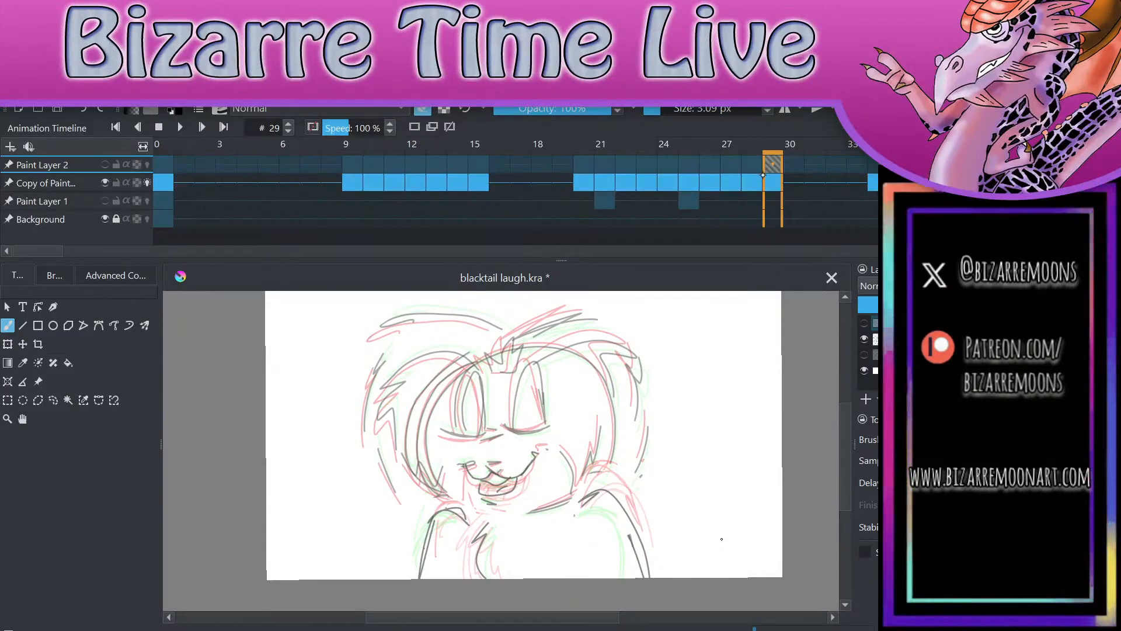
key(Left)
key(Right)
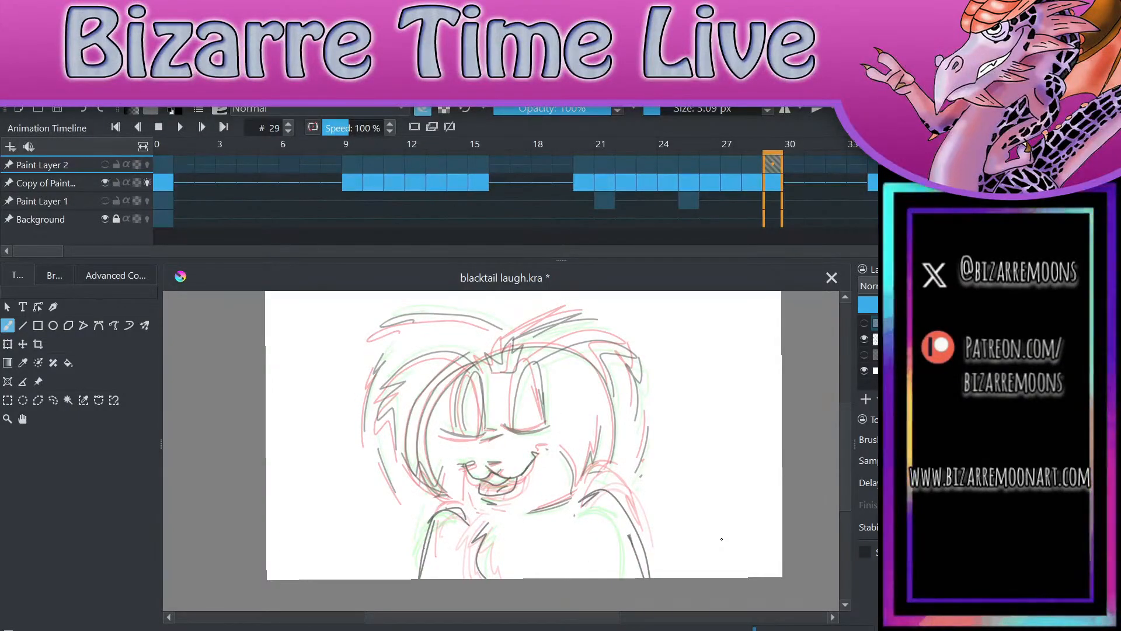
key(Left)
key(Left)
key(Right)
key(Right)
key(Left)
key(Right)
click(865, 322)
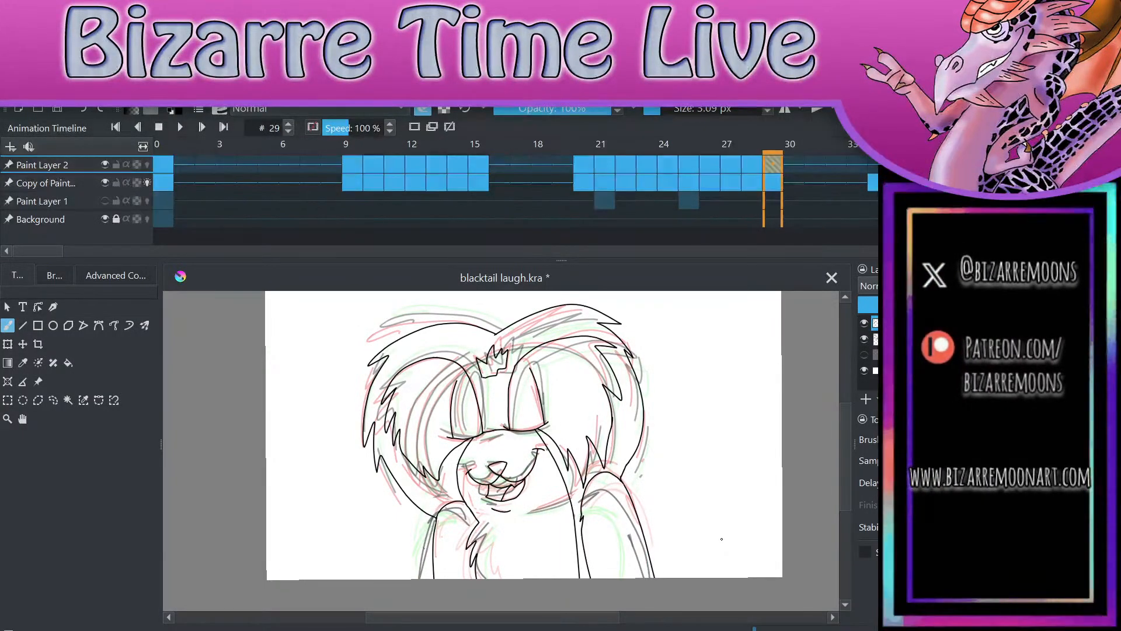
Step: Save the file, then cut and re-paste the whole character on frame 29, rotating it clockwise toward the sketch
key(ctrl+s)
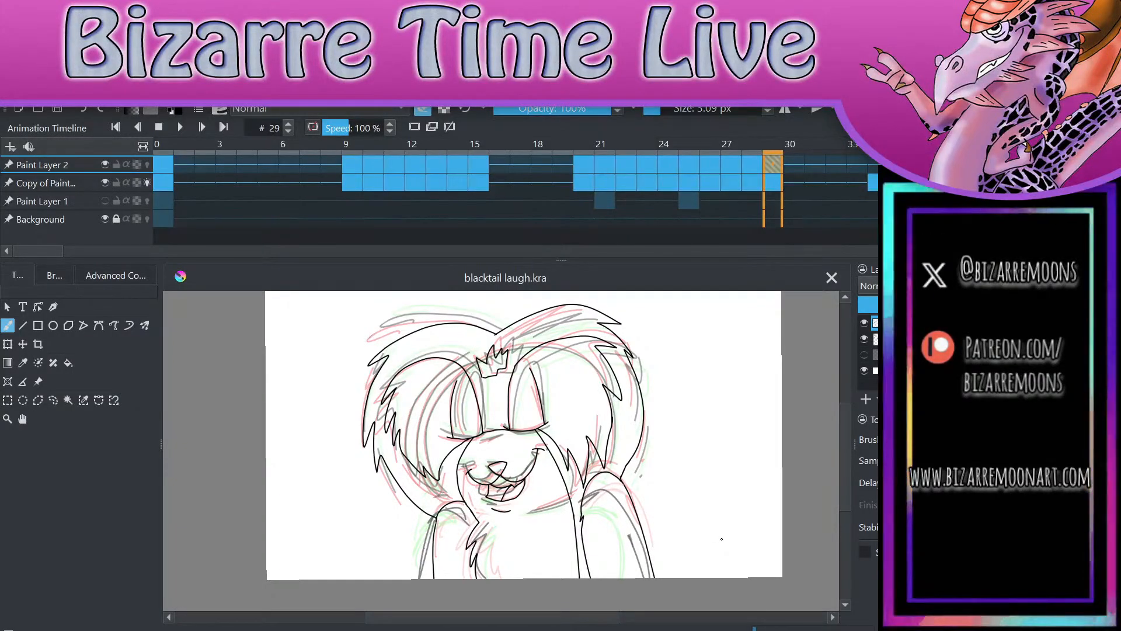
click(53, 400)
mouse_move(629, 297)
mouse_down()
mouse_move(456, 293)
mouse_move(378, 340)
mouse_move(341, 485)
mouse_move(406, 619)
mouse_move(657, 592)
mouse_move(707, 473)
mouse_move(660, 318)
mouse_up()
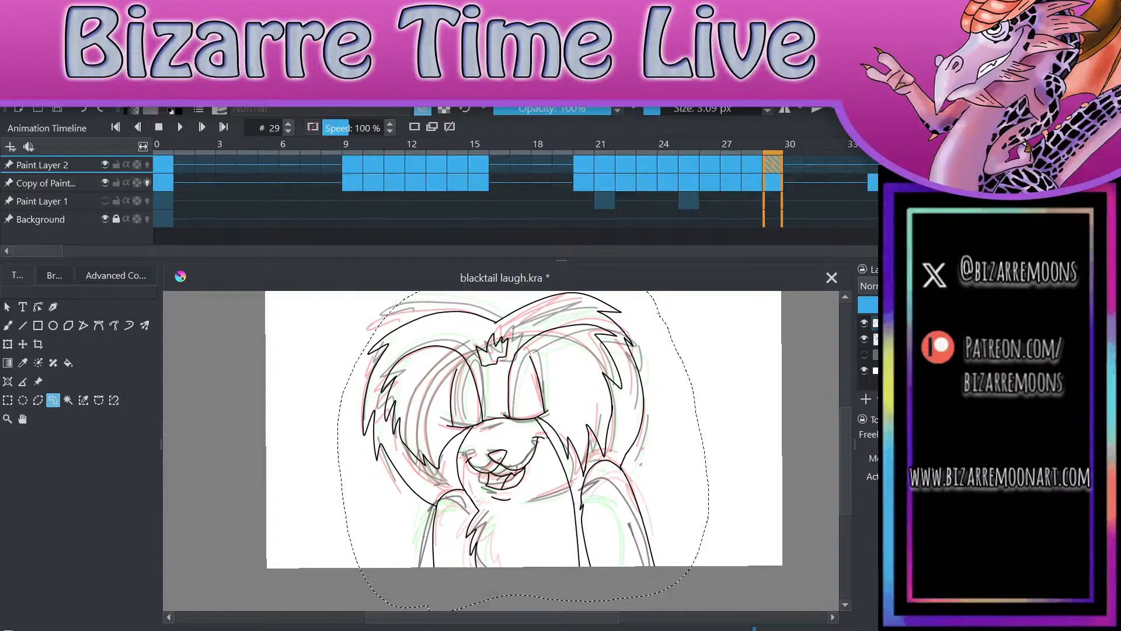
key(Delete)
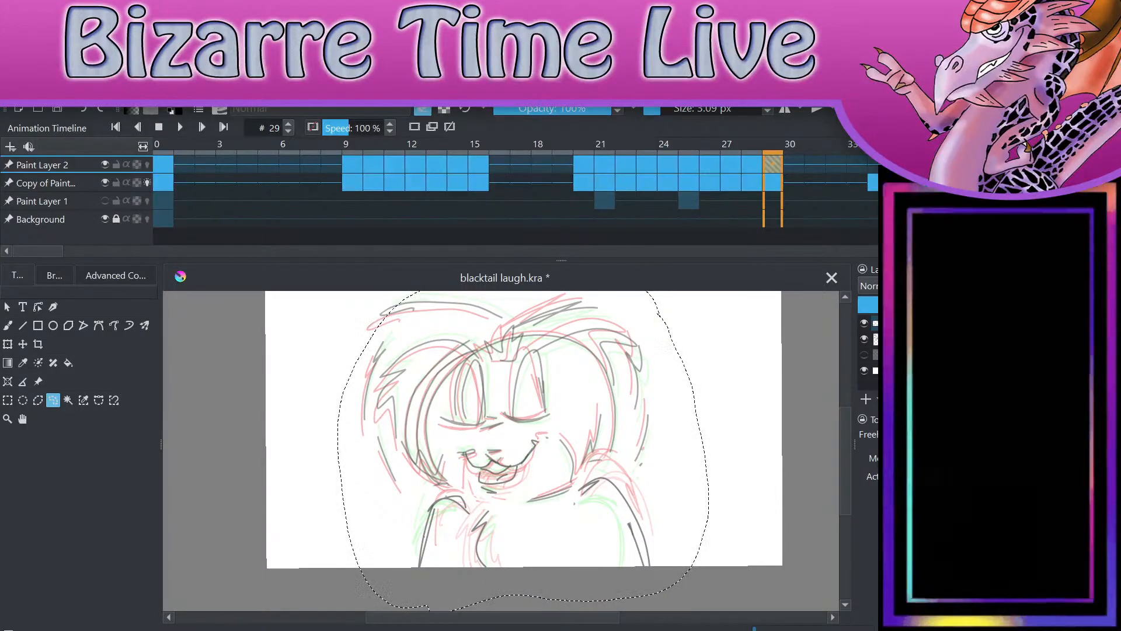
key(ctrl+v)
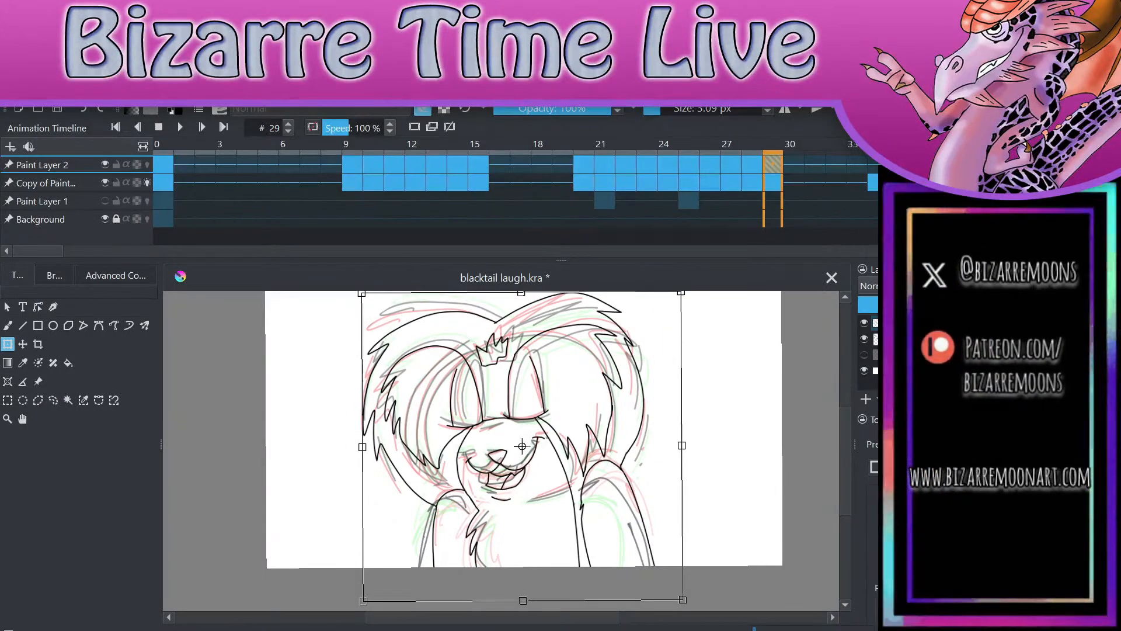
drag(758, 457, 757, 498)
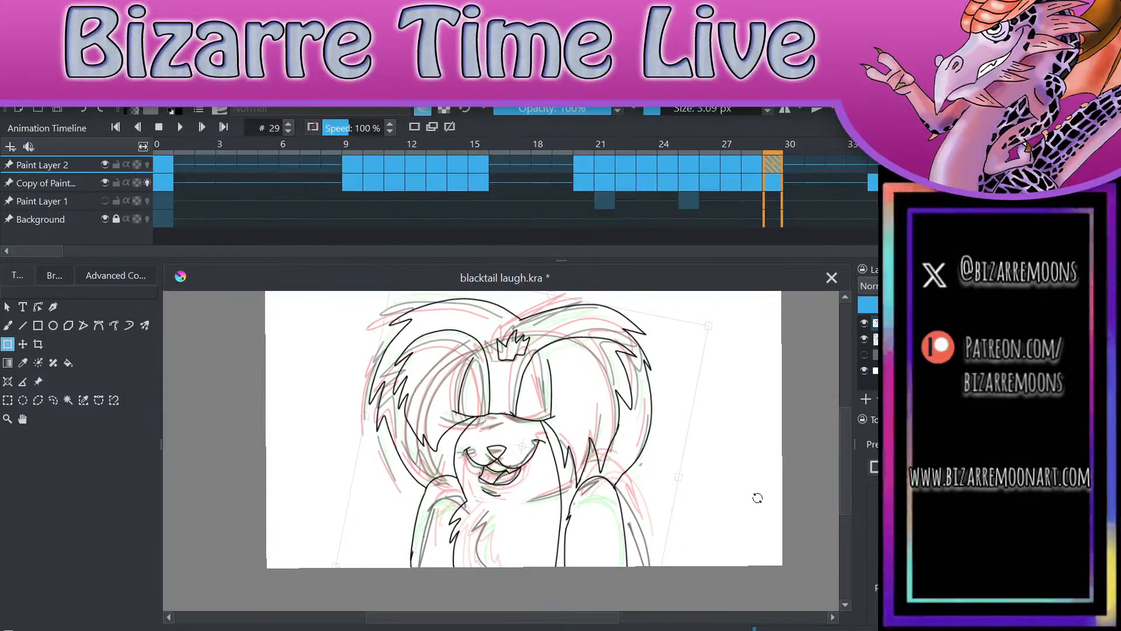
click(54, 398)
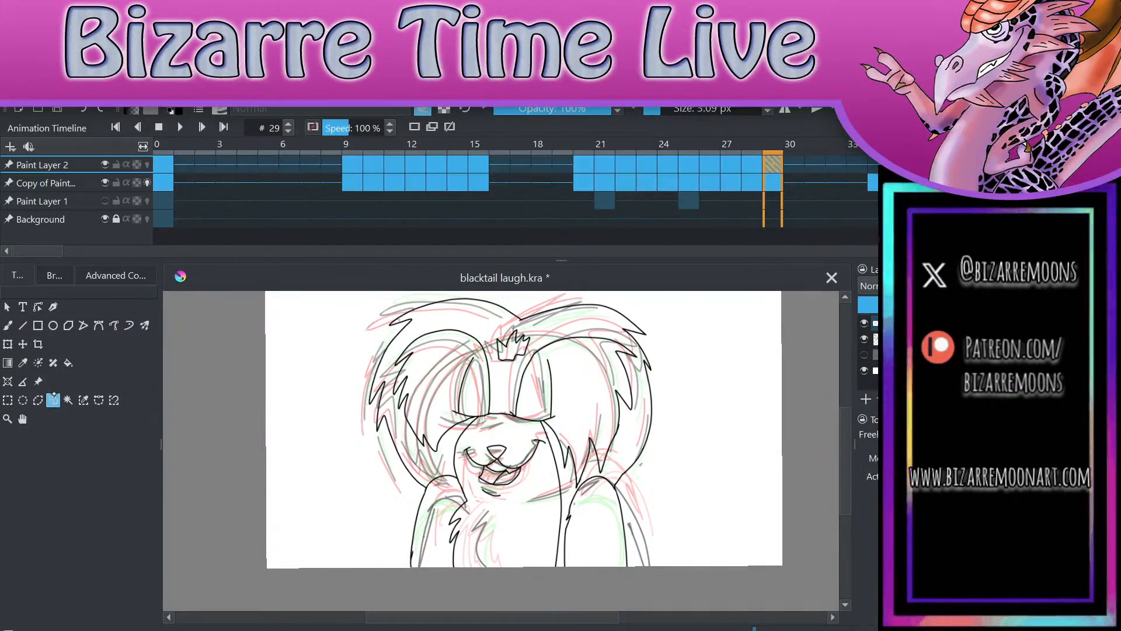
drag(689, 449, 739, 590)
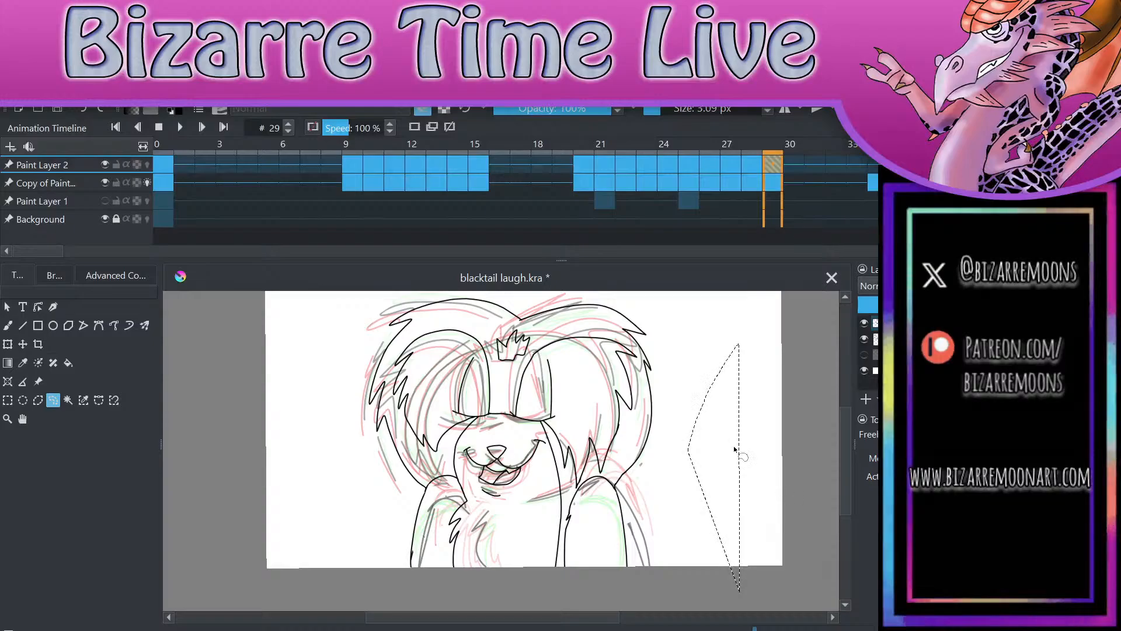
key(ctrl+shift+a)
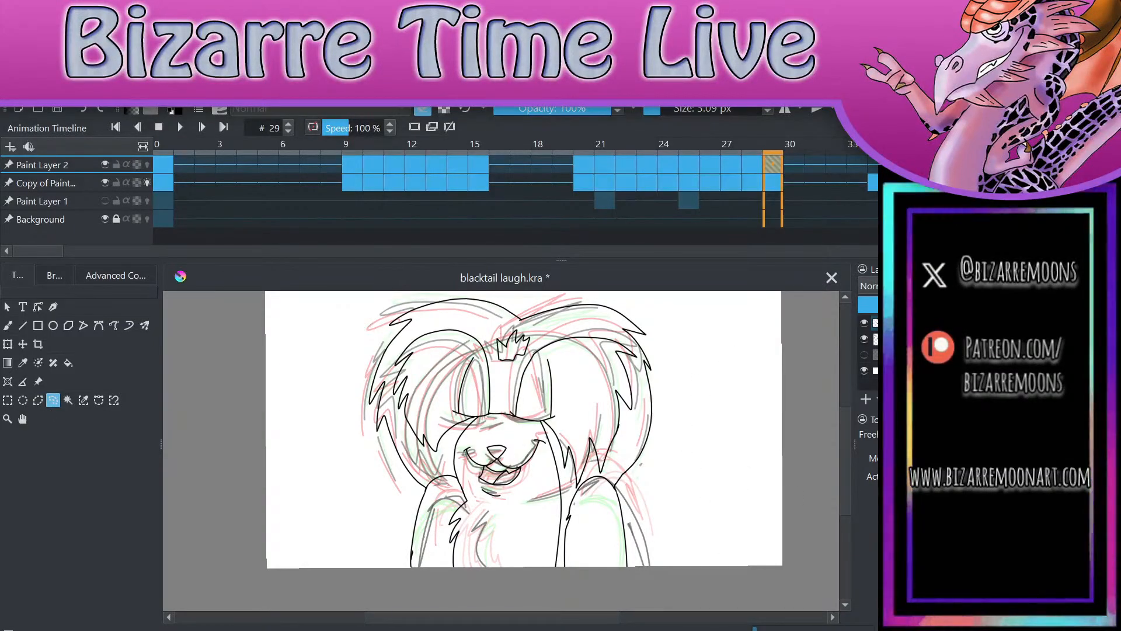
Step: Check the rotated line art on frame 29 against the sketch underneath and the line art on frame 28
scroll(501, 451, up, 3)
scroll(501, 451, down, 2)
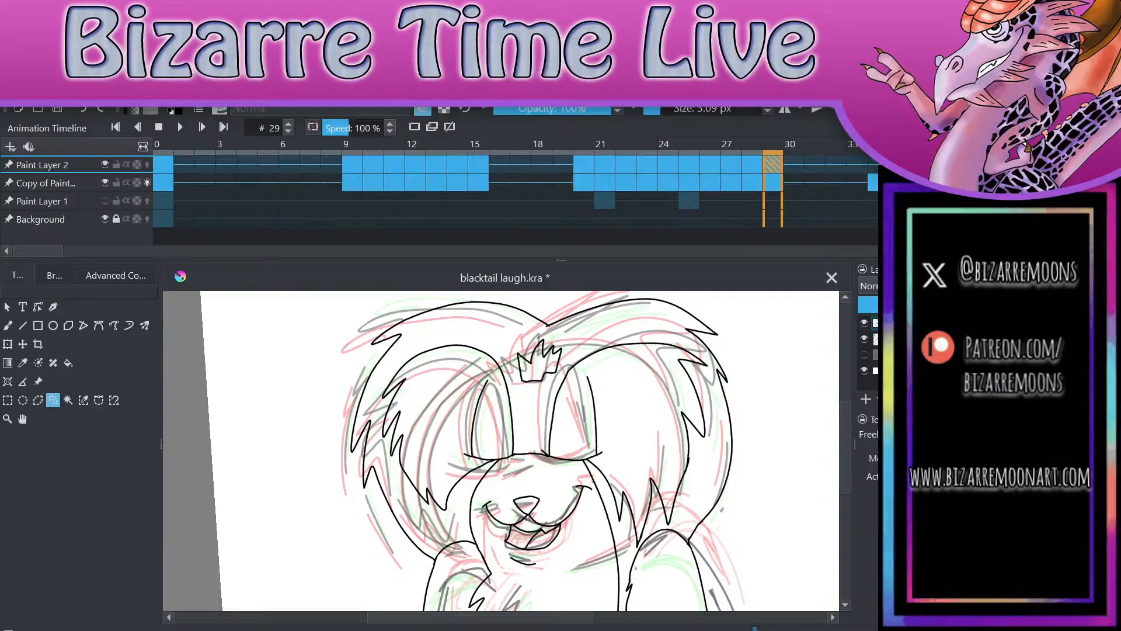
click(865, 324)
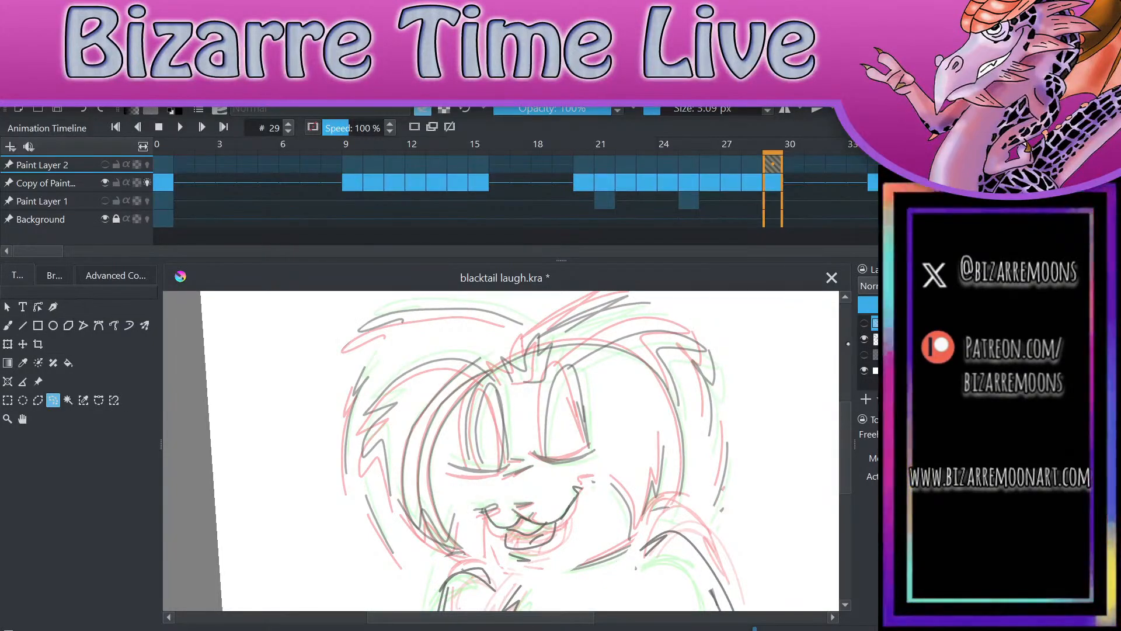
click(865, 323)
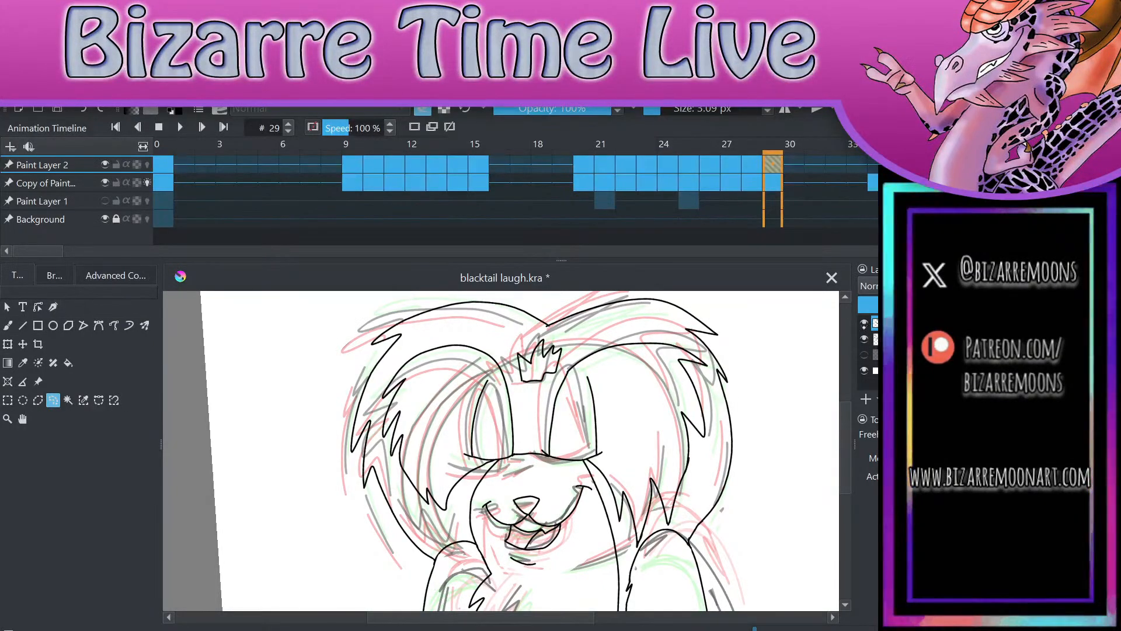
click(865, 323)
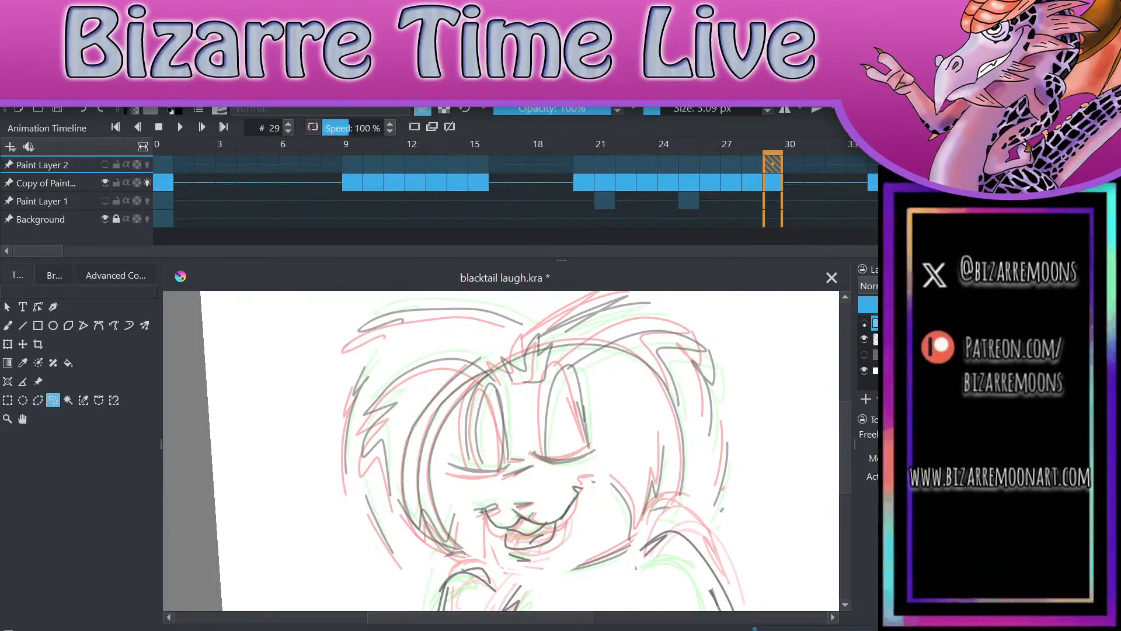
click(865, 324)
click(751, 175)
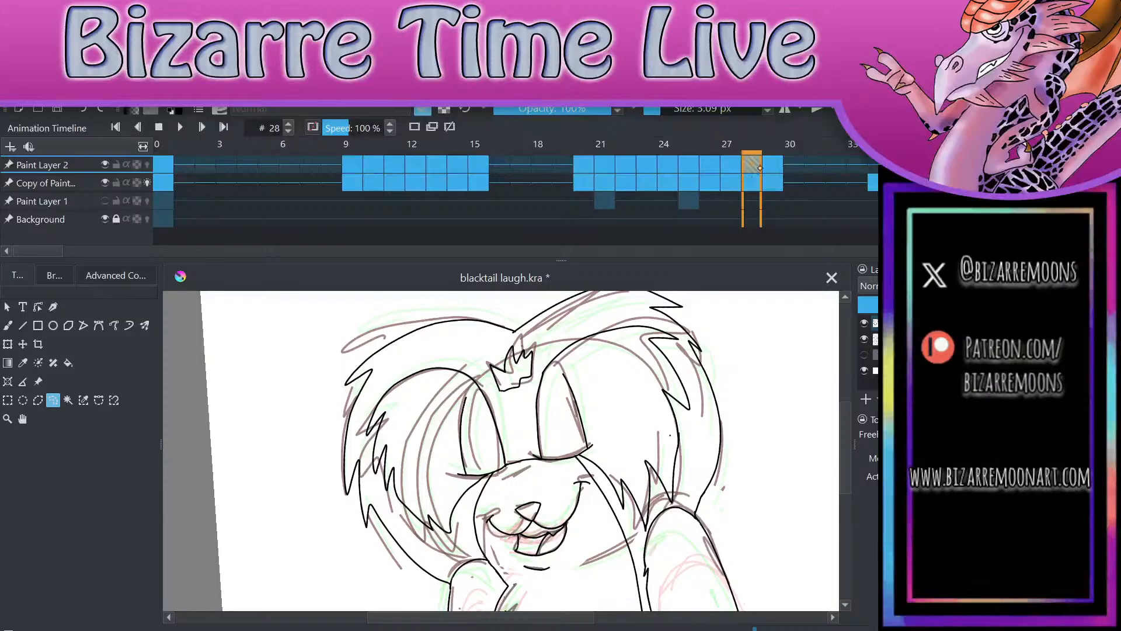
click(771, 175)
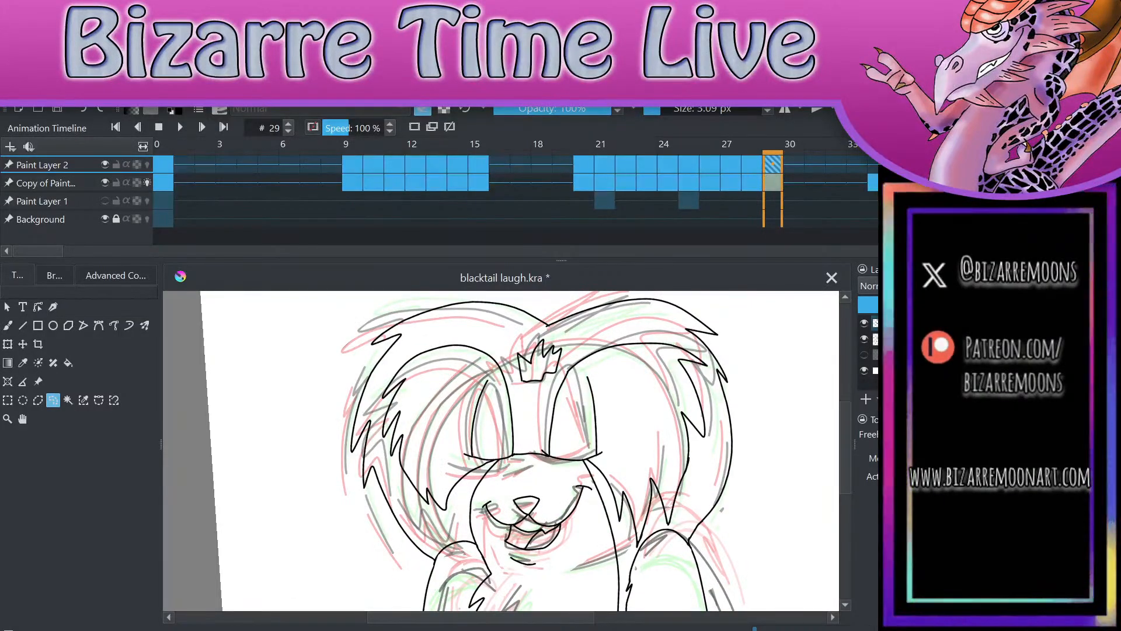
Step: Delete the nose and mouth line art from Paint Layer 2 on frame 29
mouse_move(564, 478)
mouse_down()
mouse_move(479, 498)
mouse_move(538, 570)
mouse_move(567, 480)
mouse_move(479, 489)
mouse_move(547, 577)
mouse_move(593, 503)
mouse_move(581, 479)
mouse_move(540, 486)
mouse_up()
key(ctrl+z)
key(Delete)
key(ctrl+shift+a)
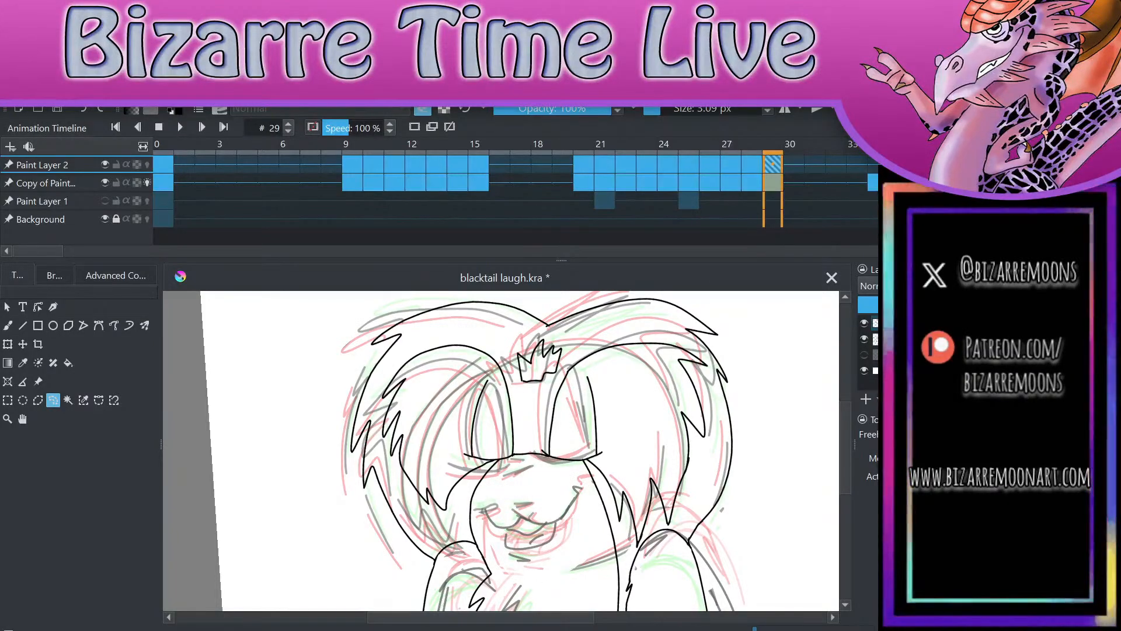
scroll(502, 451, down, 4)
scroll(502, 451, up, 4)
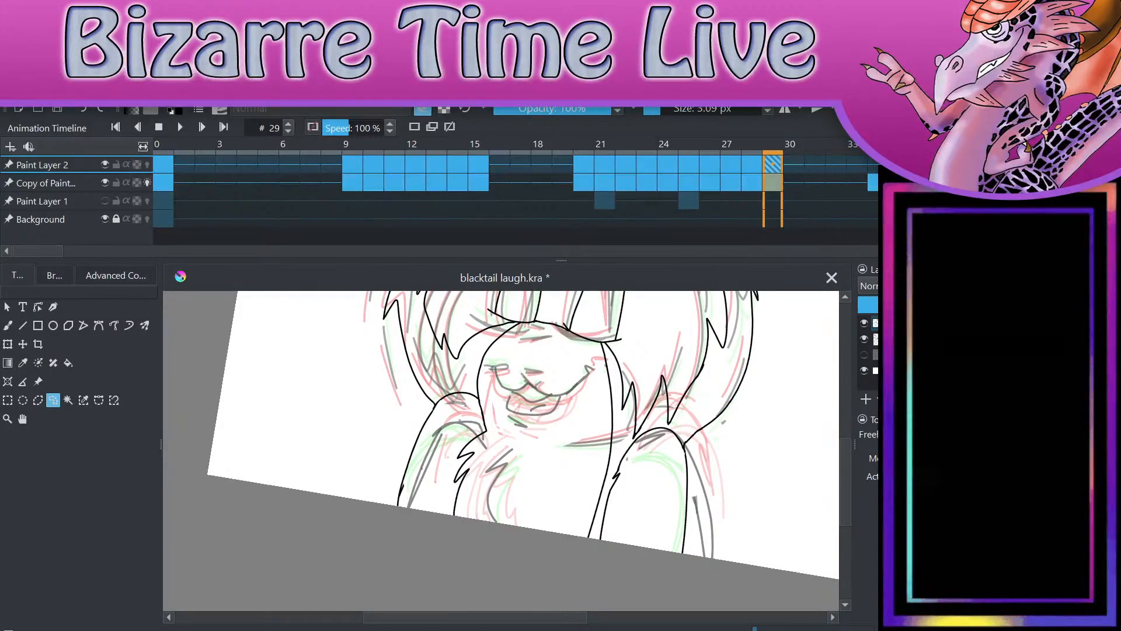
Step: Compare the rough sketches on frames 28 to 30 with Paint Layer 2 hidden, then show the layer again on frame 29
click(865, 323)
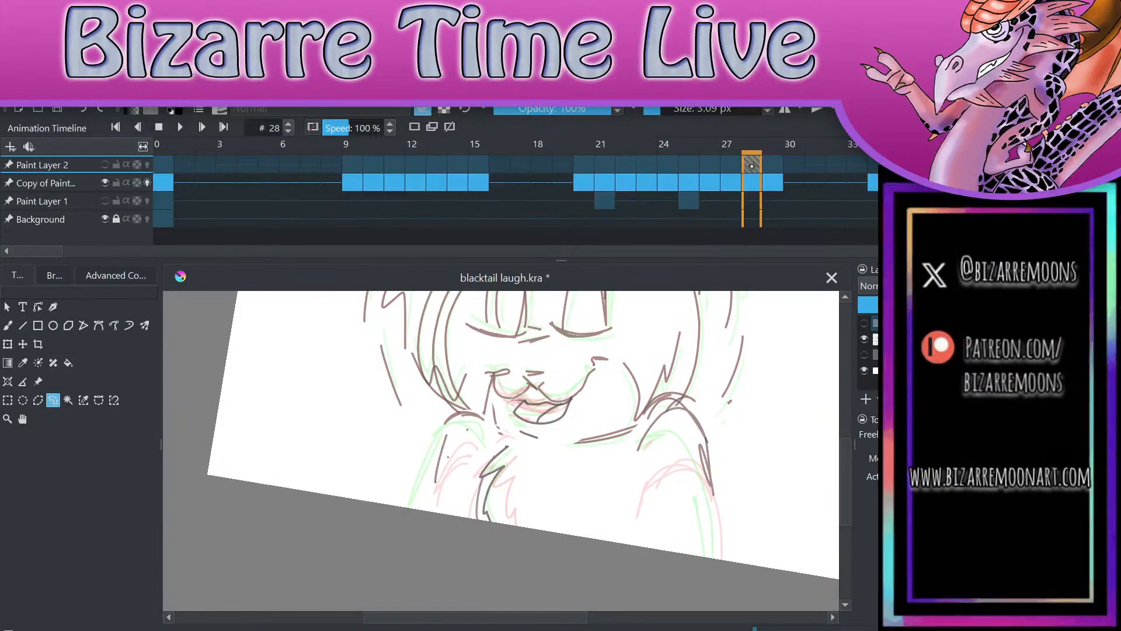
key(period)
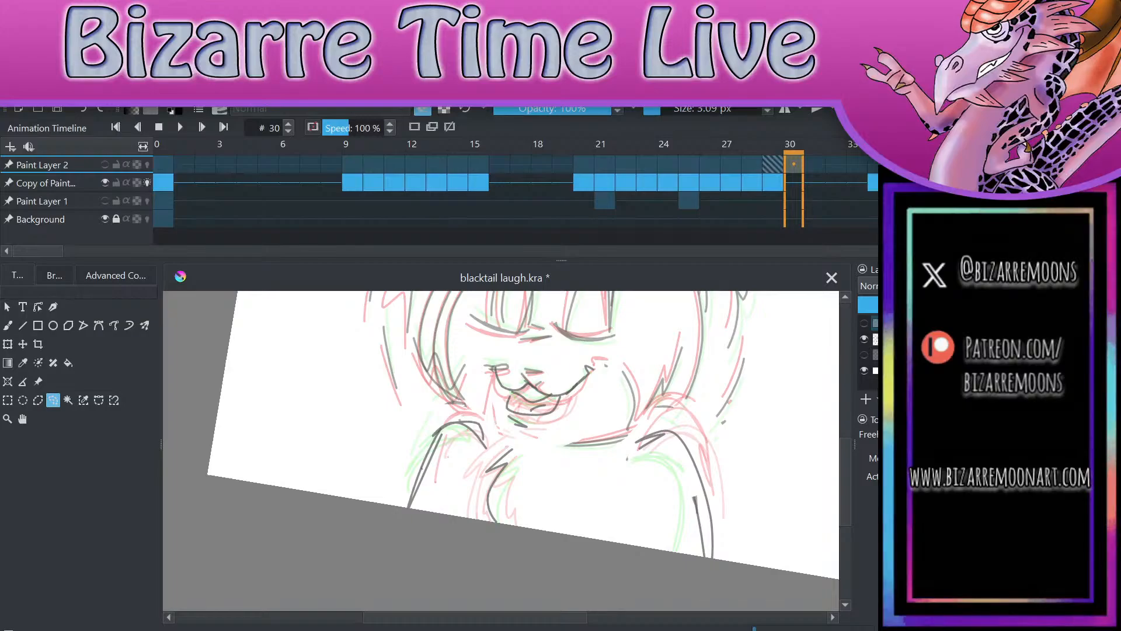
key(comma)
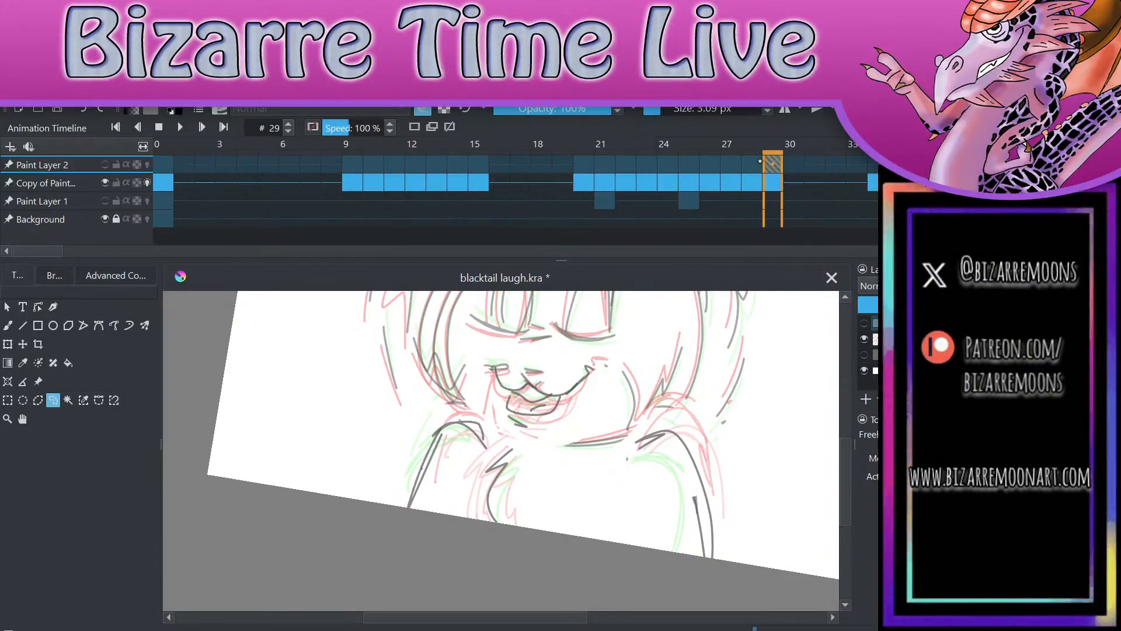
key(comma)
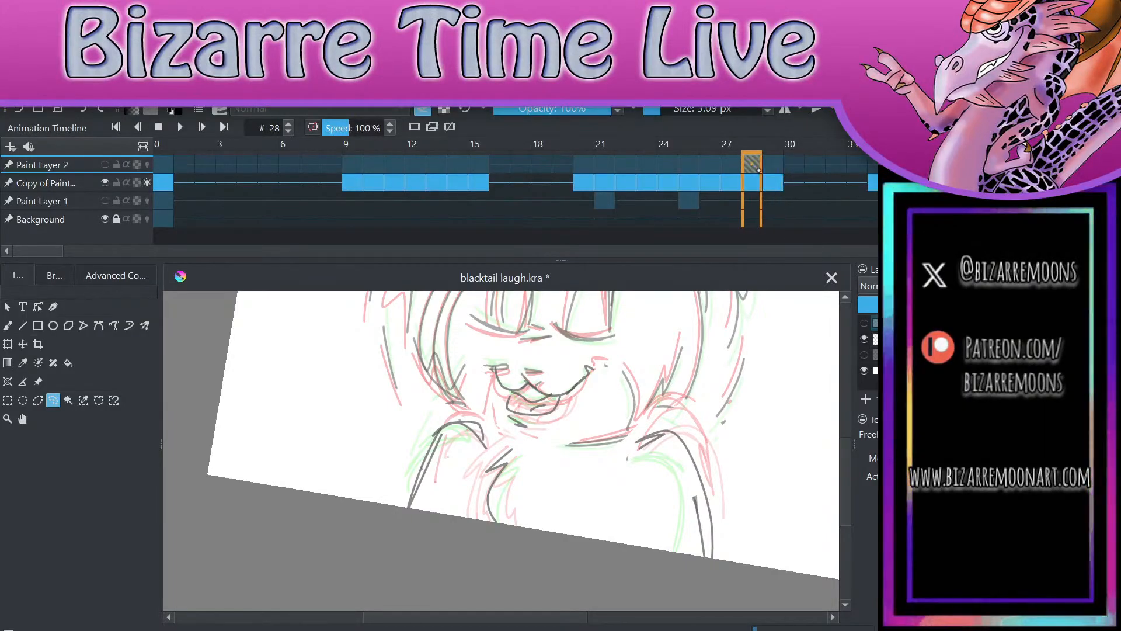
key(period)
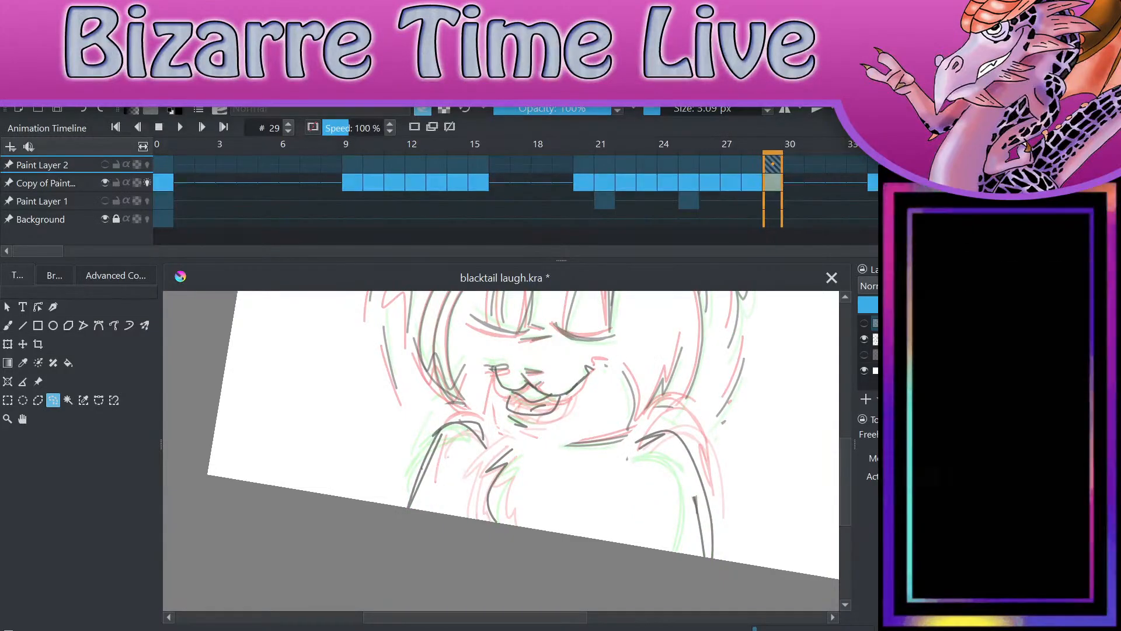
click(105, 164)
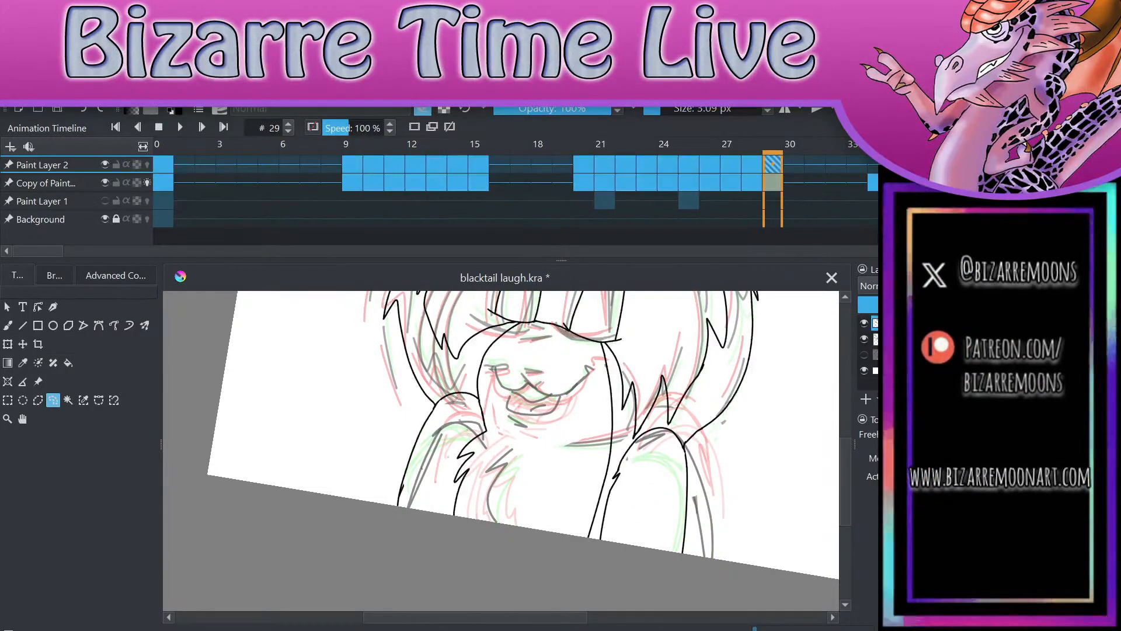
Step: Delete the line art of both arms from Paint Layer 2 on frame 29
scroll(729, 455, down, 3)
scroll(584, 409, up, 5)
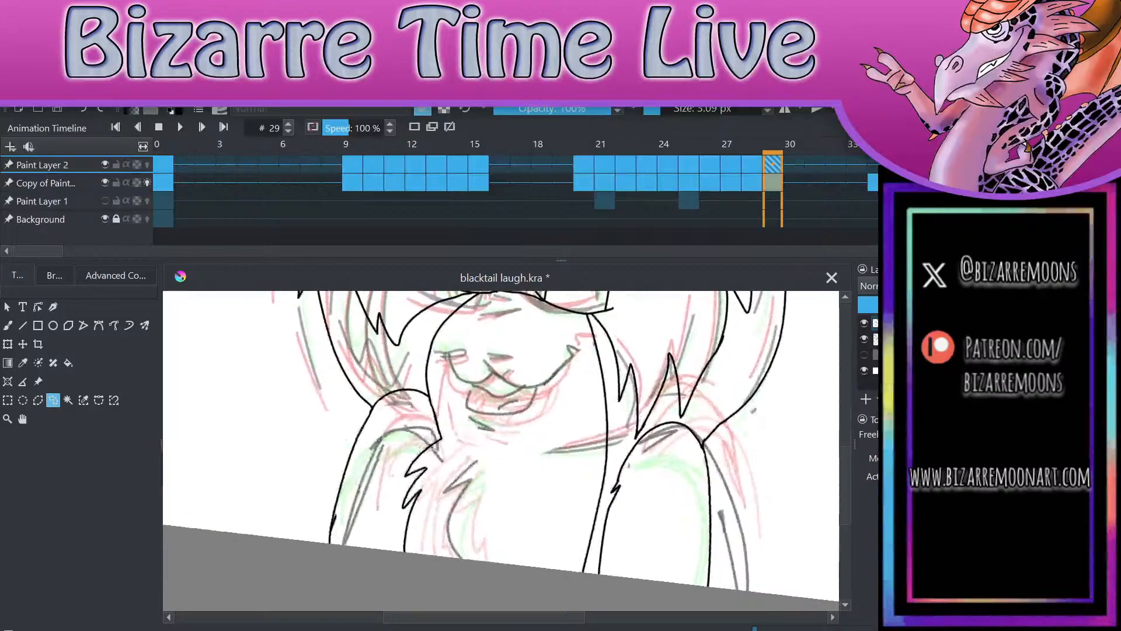
mouse_move(410, 398)
mouse_down()
mouse_move(390, 424)
mouse_move(353, 528)
mouse_move(392, 580)
mouse_move(450, 432)
mouse_move(452, 411)
mouse_move(407, 397)
mouse_up()
key(Delete)
key(ctrl+shift+a)
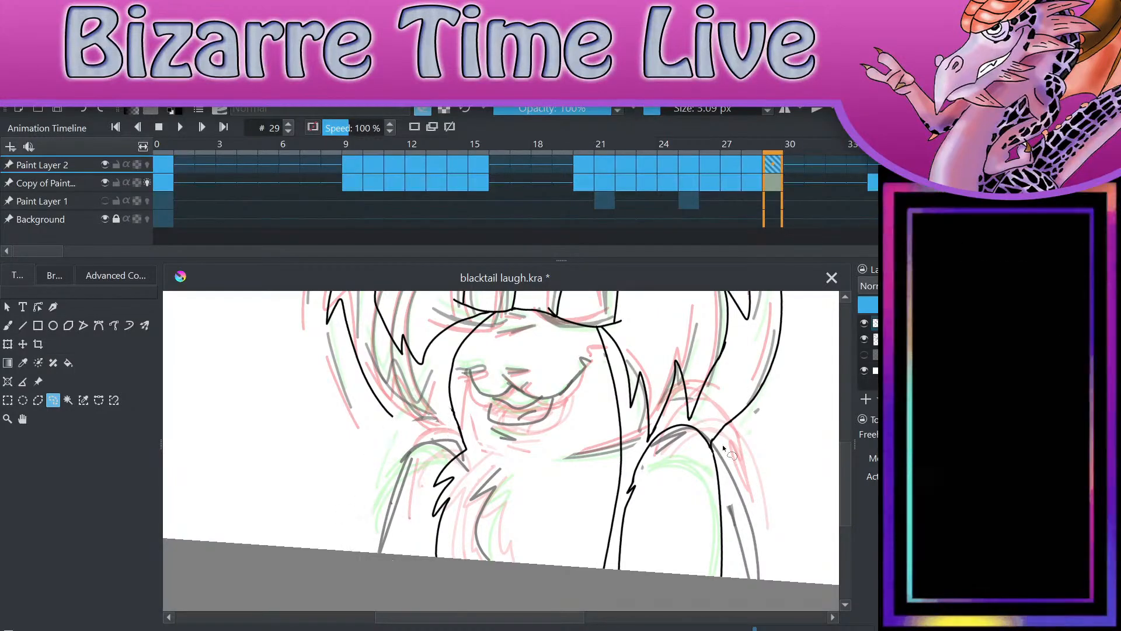
mouse_move(735, 466)
mouse_down()
mouse_move(688, 416)
mouse_move(630, 460)
mouse_up()
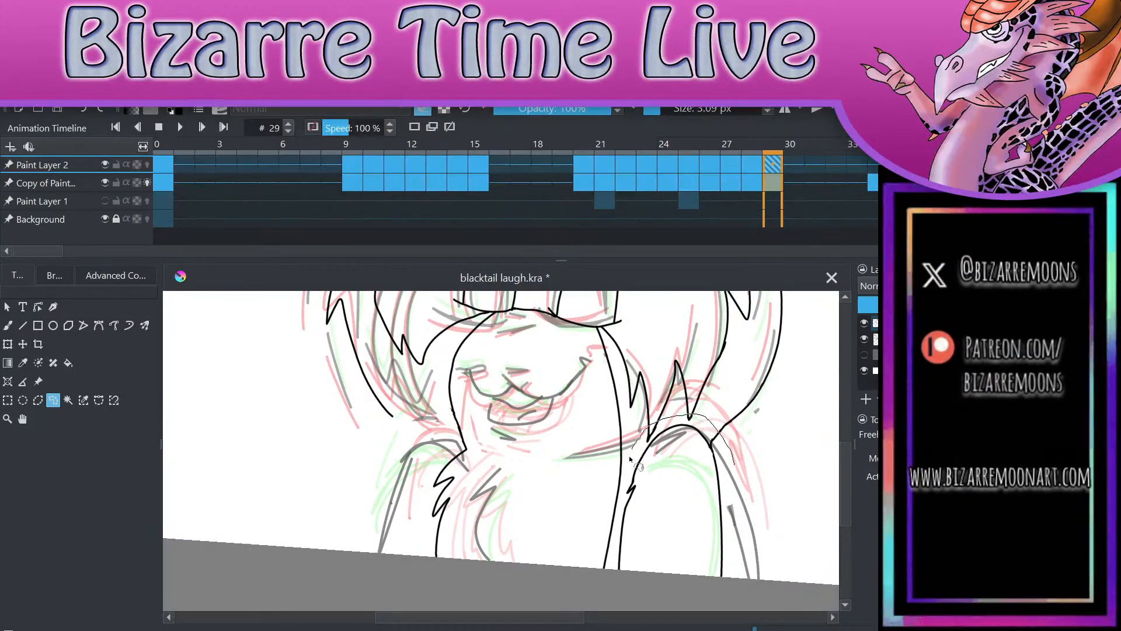
mouse_move(612, 539)
mouse_down()
mouse_move(677, 614)
mouse_move(737, 412)
mouse_move(729, 401)
mouse_up()
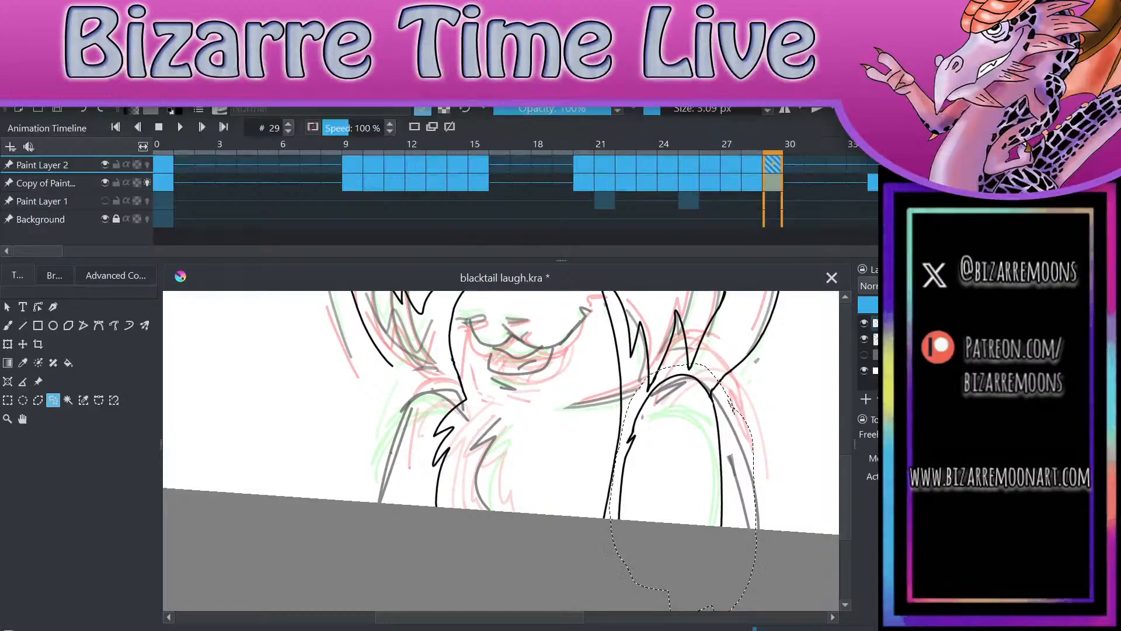
key(Delete)
key(ctrl+shift+a)
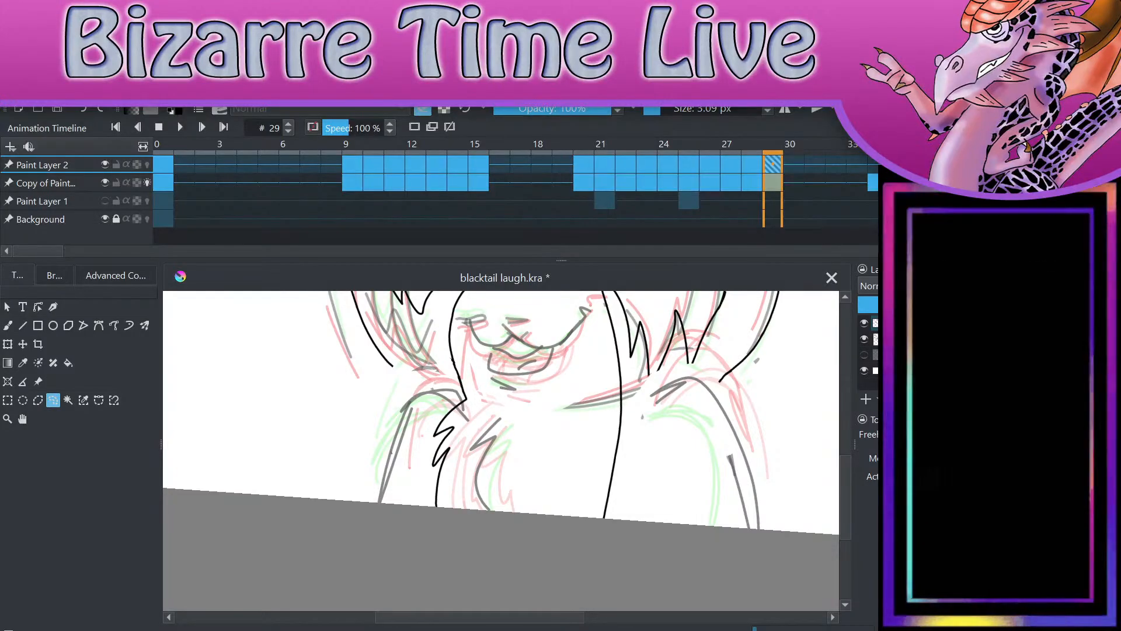
Step: Ink the nose and the wide smile line with both mouth corners over frame 29's sketch
scroll(501, 451, down, 2)
scroll(501, 451, up, 4)
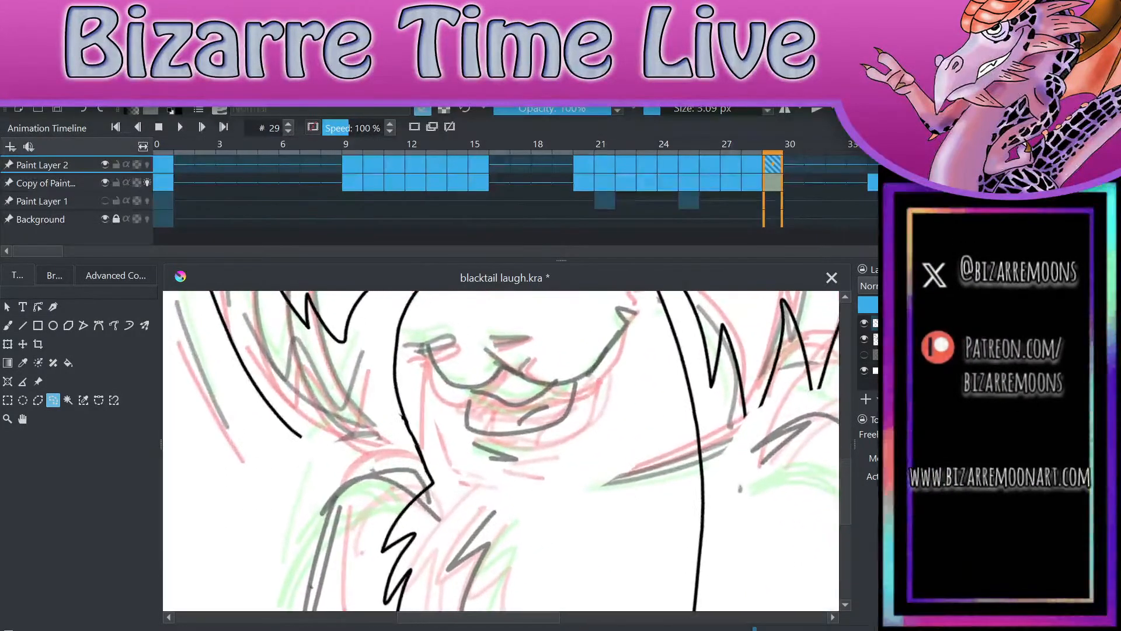
key(b)
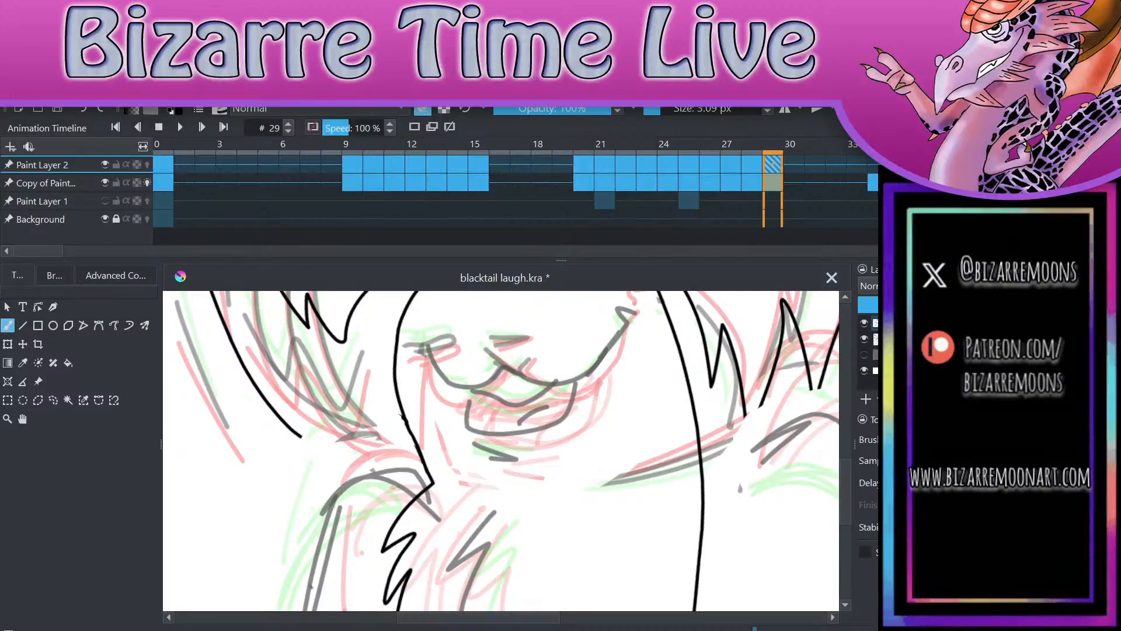
key(e)
mouse_move(483, 347)
mouse_down()
mouse_move(536, 350)
mouse_move(513, 372)
mouse_move(535, 352)
mouse_move(519, 380)
mouse_move(602, 347)
mouse_move(613, 319)
mouse_move(628, 321)
mouse_up()
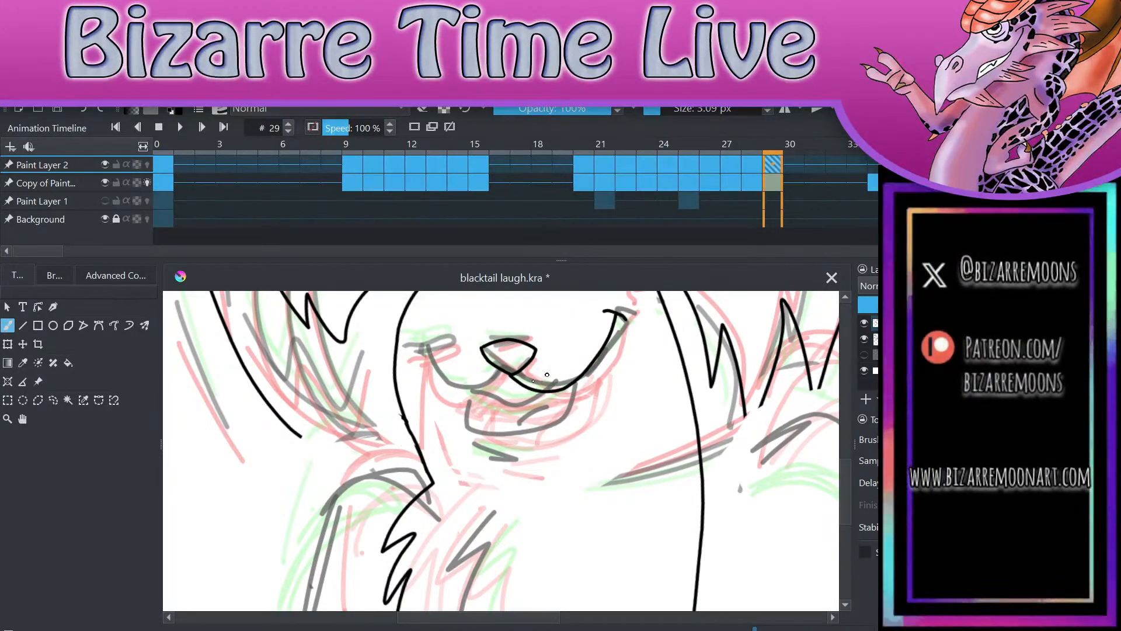
mouse_move(510, 377)
mouse_down()
mouse_move(445, 379)
mouse_move(431, 351)
mouse_move(445, 342)
mouse_up()
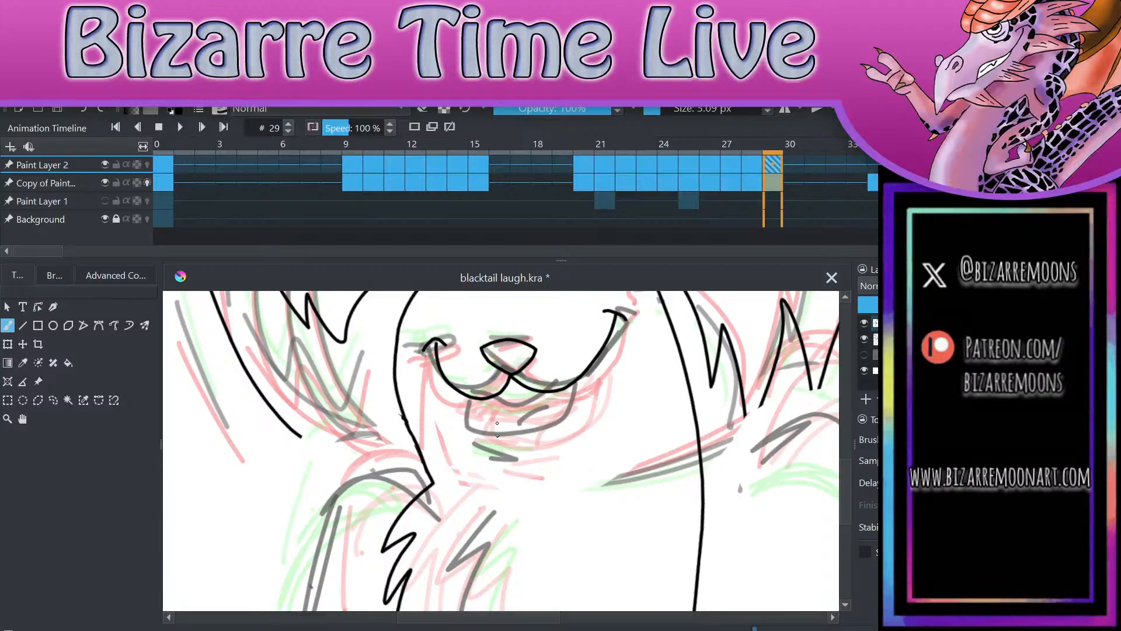
Step: Ink the open mouth with its tongue and the short chin line beneath the smile on frame 29
mouse_move(470, 399)
mouse_down()
mouse_move(479, 431)
mouse_move(544, 425)
mouse_move(571, 402)
mouse_move(572, 383)
mouse_move(510, 404)
mouse_move(558, 388)
mouse_up()
mouse_move(516, 430)
mouse_down()
mouse_move(550, 403)
mouse_move(572, 404)
mouse_up()
drag(482, 449, 525, 463)
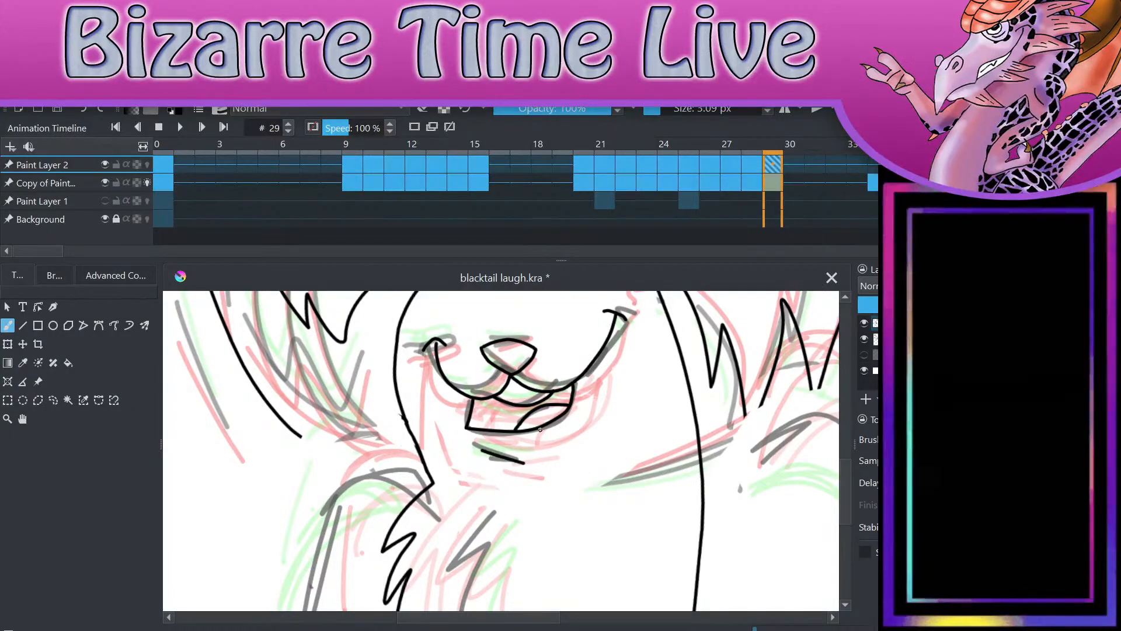
Step: Redraw both arms on frame 29 following the sketch, adding a jagged fur edge inside the arm on the picture's right
scroll(541, 429, down, 3)
scroll(541, 429, up, 2)
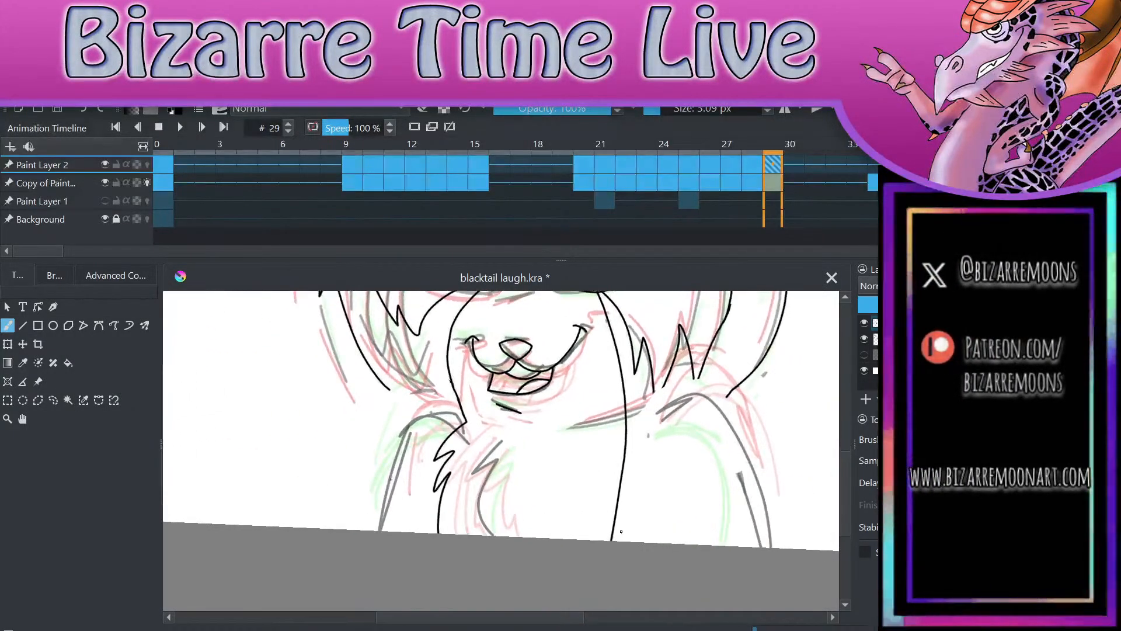
drag(454, 429, 380, 518)
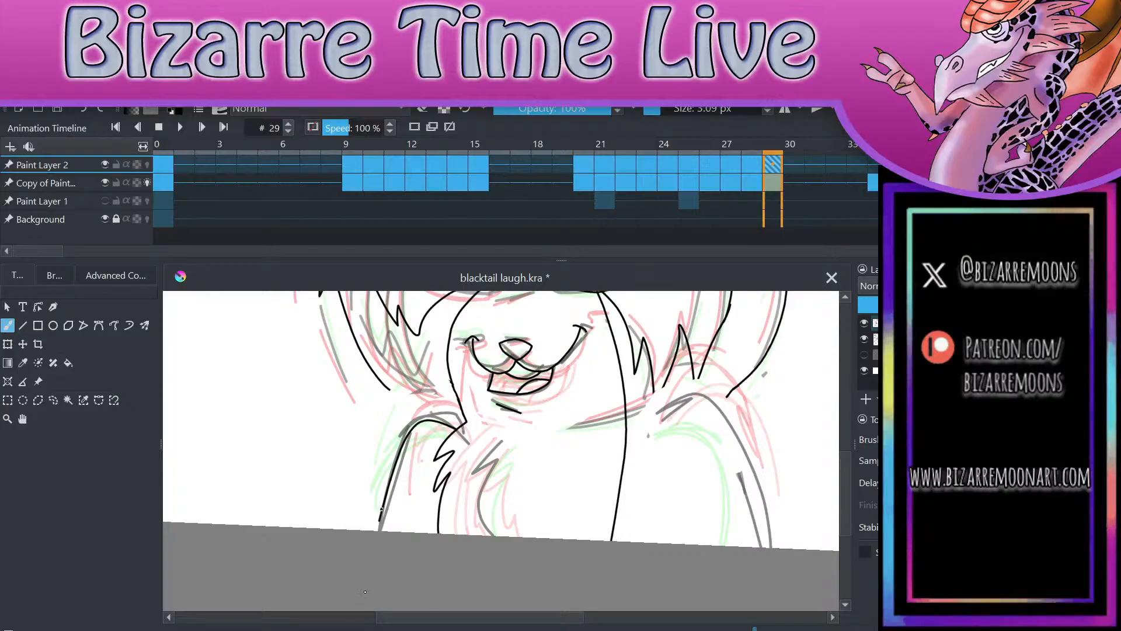
mouse_move(663, 409)
mouse_down()
mouse_move(645, 498)
mouse_move(689, 398)
mouse_move(785, 547)
mouse_up()
key(ctrl+z)
mouse_move(665, 410)
mouse_down()
mouse_move(761, 505)
mouse_move(773, 548)
mouse_up()
drag(644, 497, 666, 543)
click(82, 109)
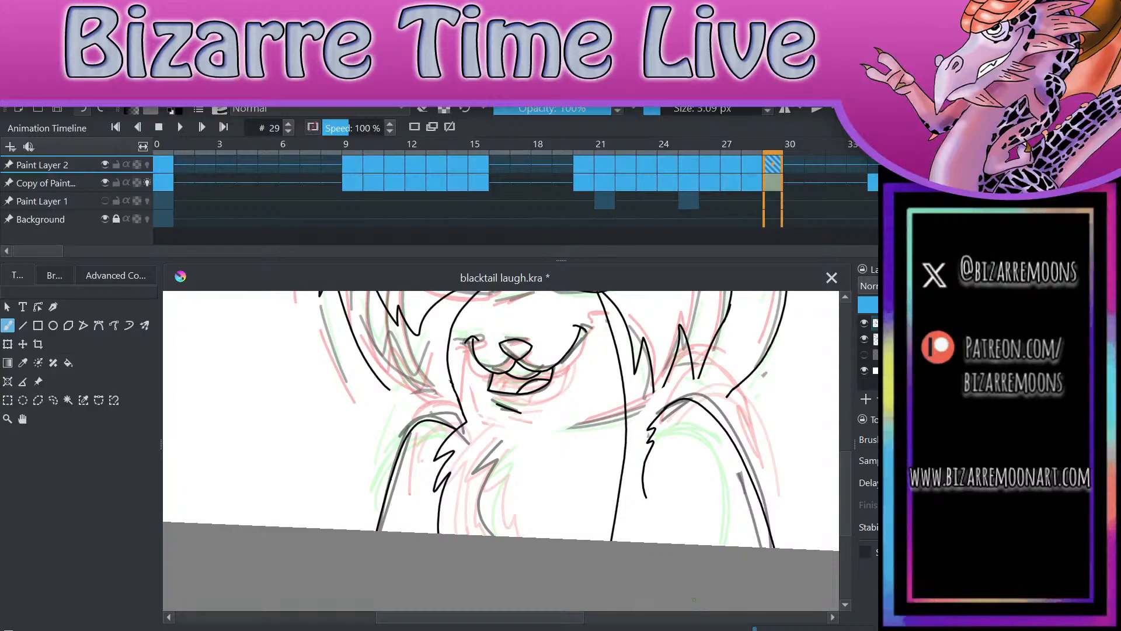
drag(645, 496, 654, 543)
Step: Extend the outer ear outline on the picture's right down to meet the shoulder line, keeping a single clean stroke
scroll(736, 540, down, 3)
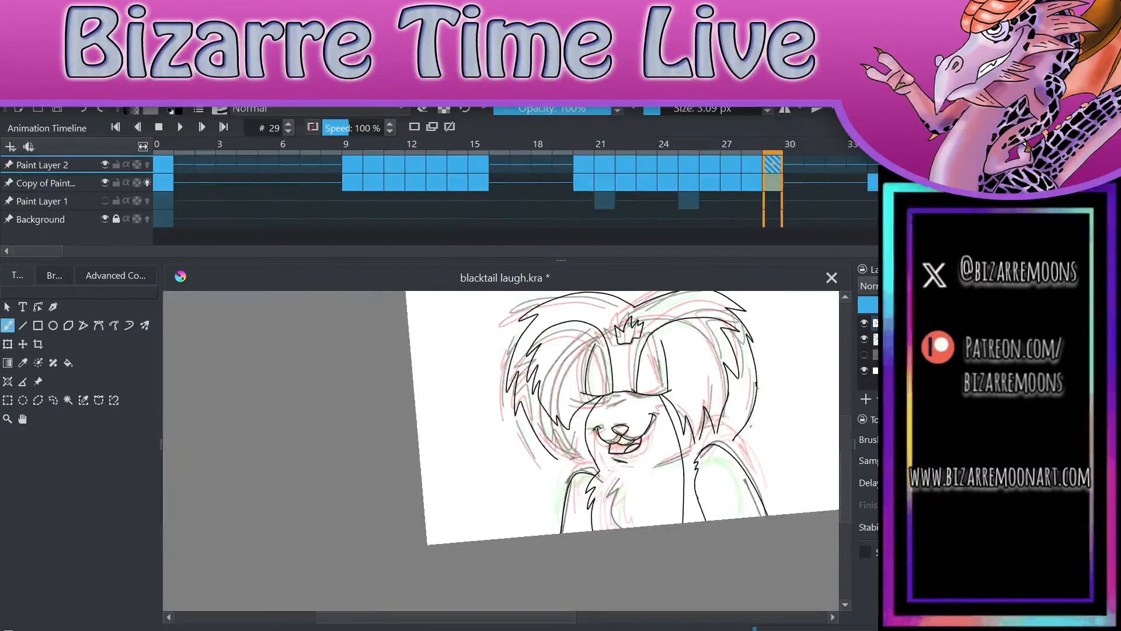
scroll(742, 535, up, 4)
drag(602, 471, 645, 434)
click(83, 110)
key(ctrl+z)
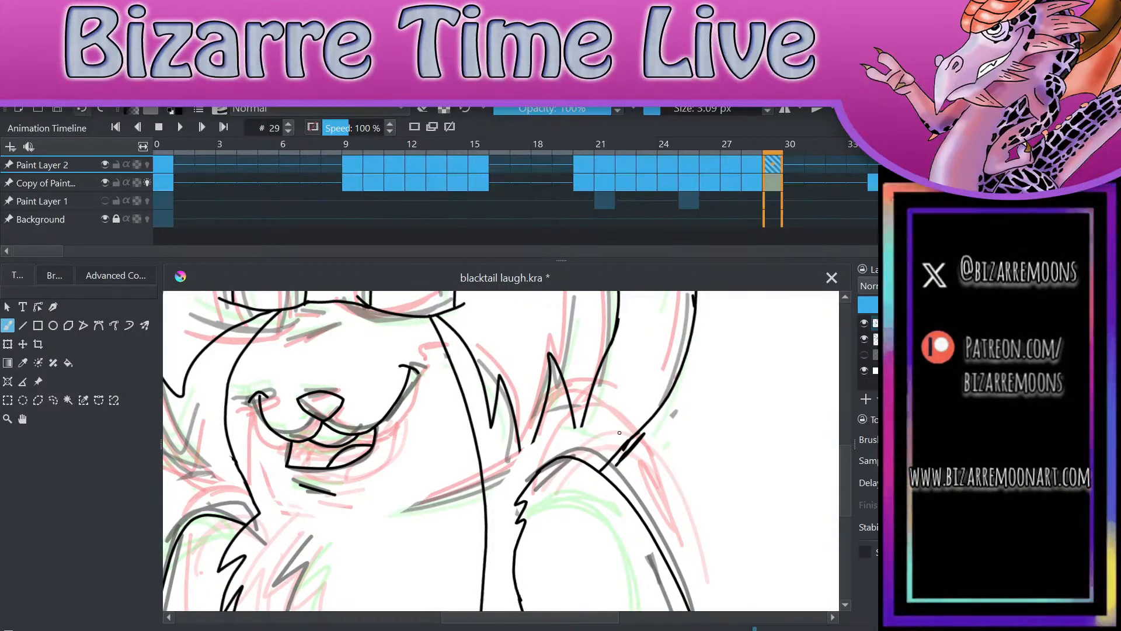
key(e)
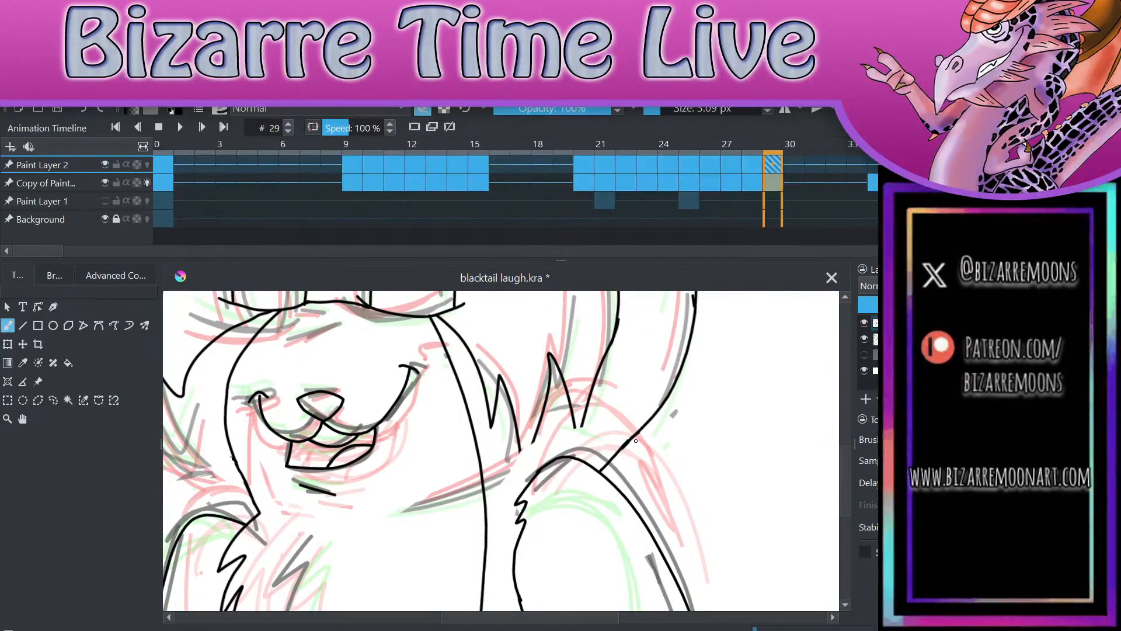
Step: Check frame 29's line art against the neighbouring frames 28 and 30
scroll(734, 514, down, 2)
mouse_move(48, 250)
mouse_down()
mouse_move(286, 250)
mouse_move(35, 255)
mouse_up()
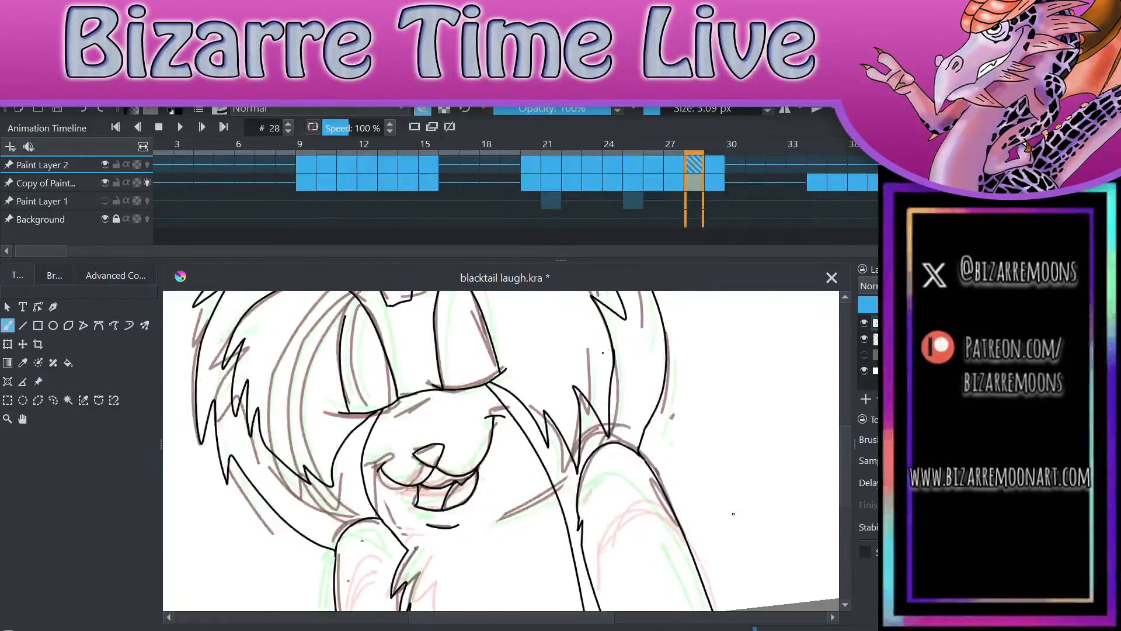
scroll(734, 514, down, 4)
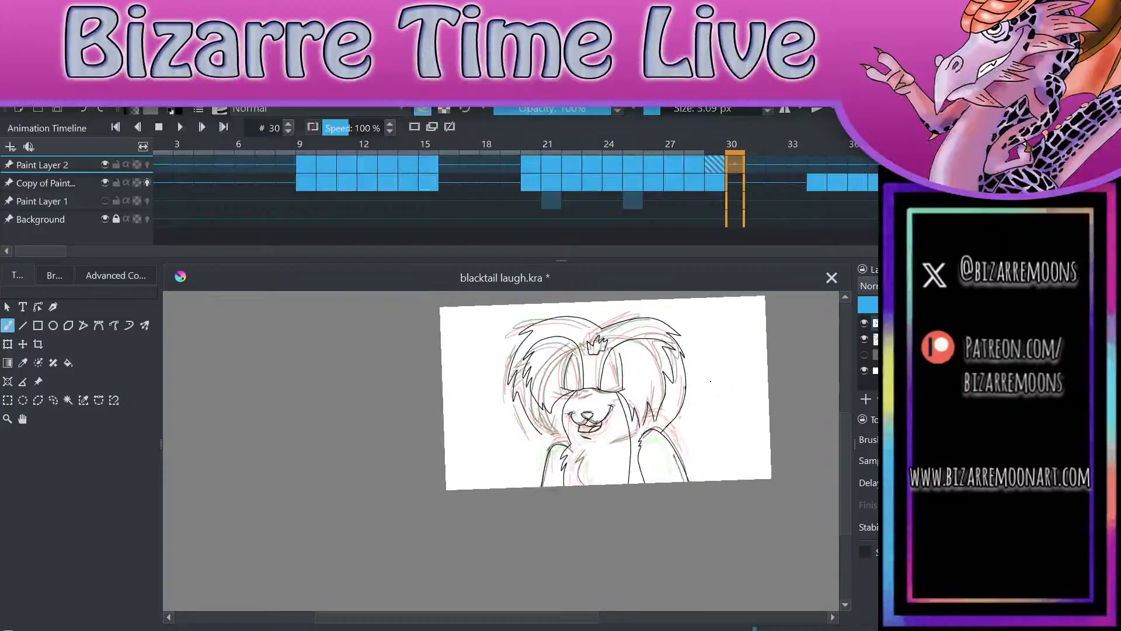
scroll(734, 493, up, 3)
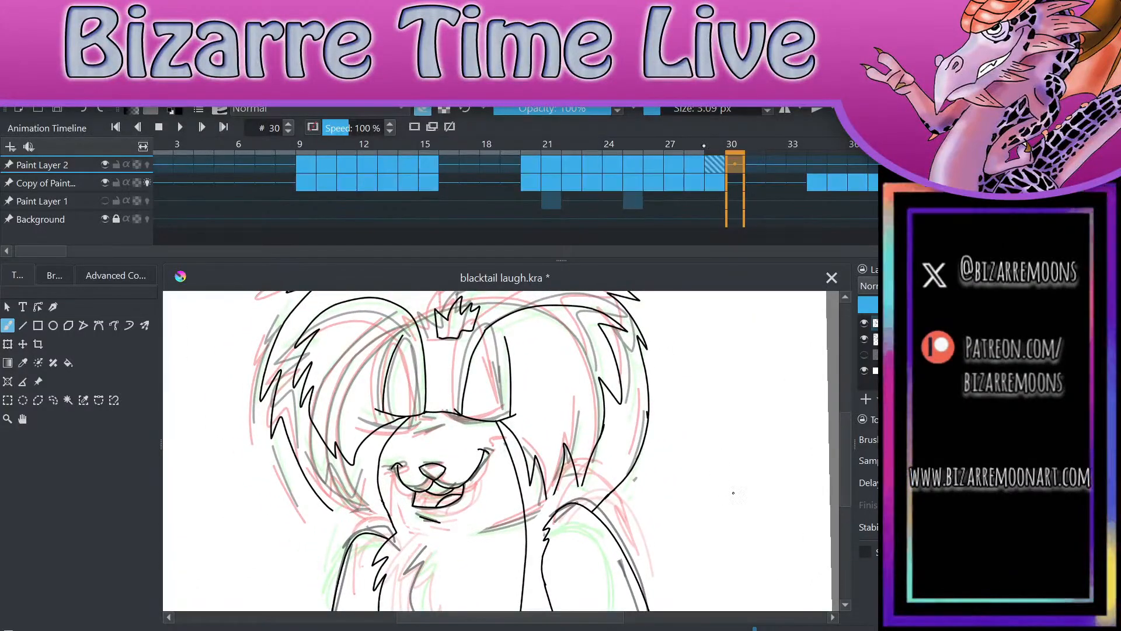
key(Left)
key(Left)
key(Right)
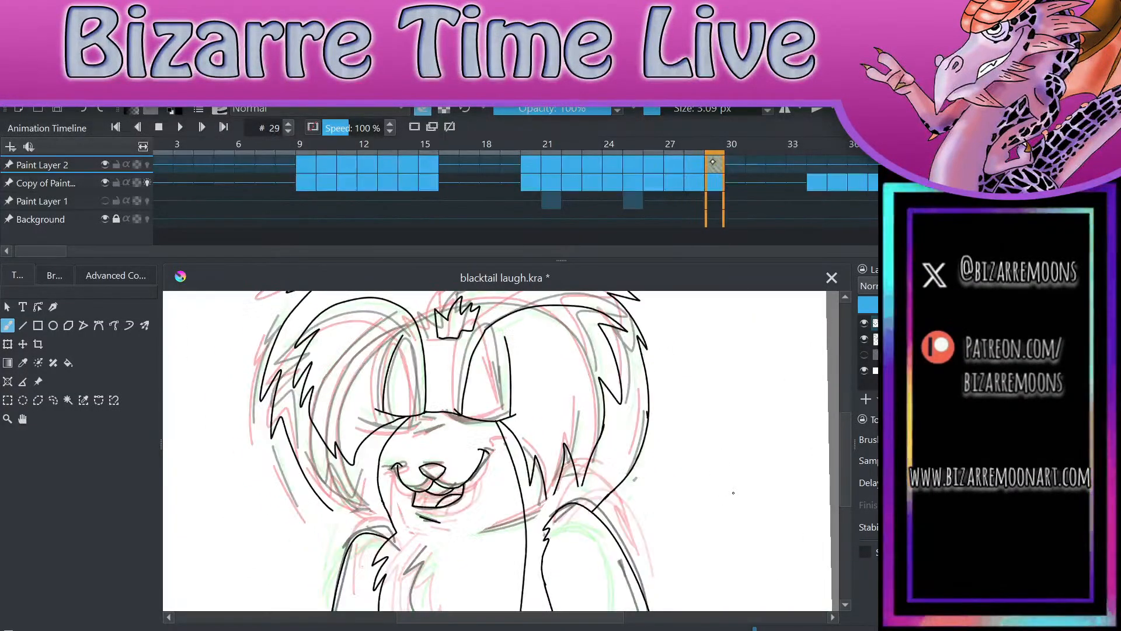
Step: Extend the outer ear outline on the picture's left down to the top of the shoulder on frame 29
scroll(384, 503, up, 5)
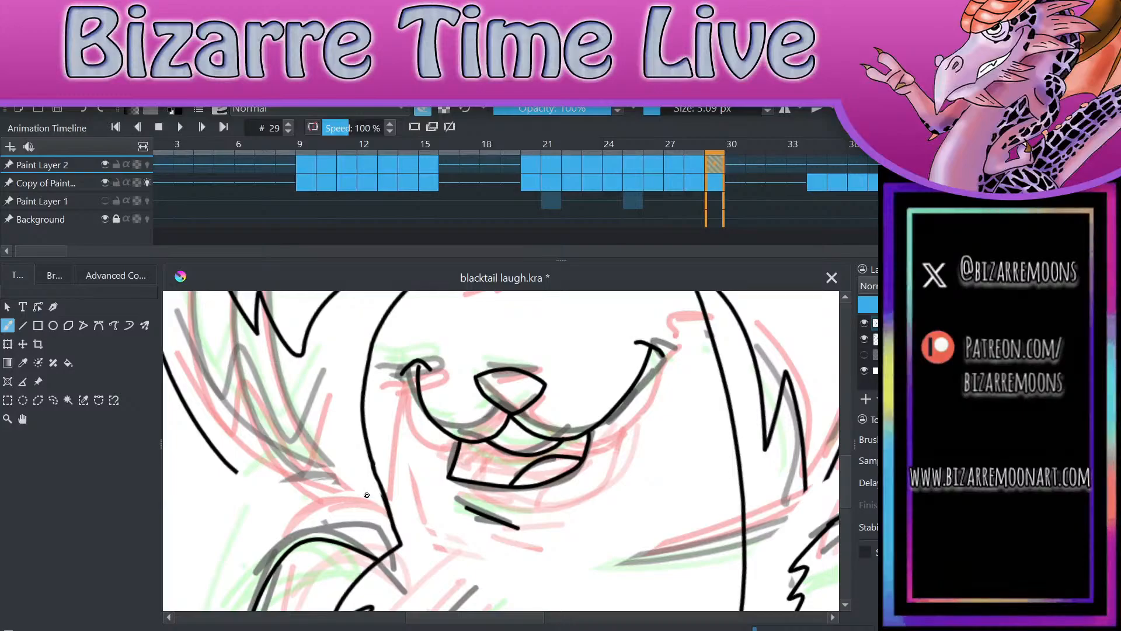
key(e)
key(e)
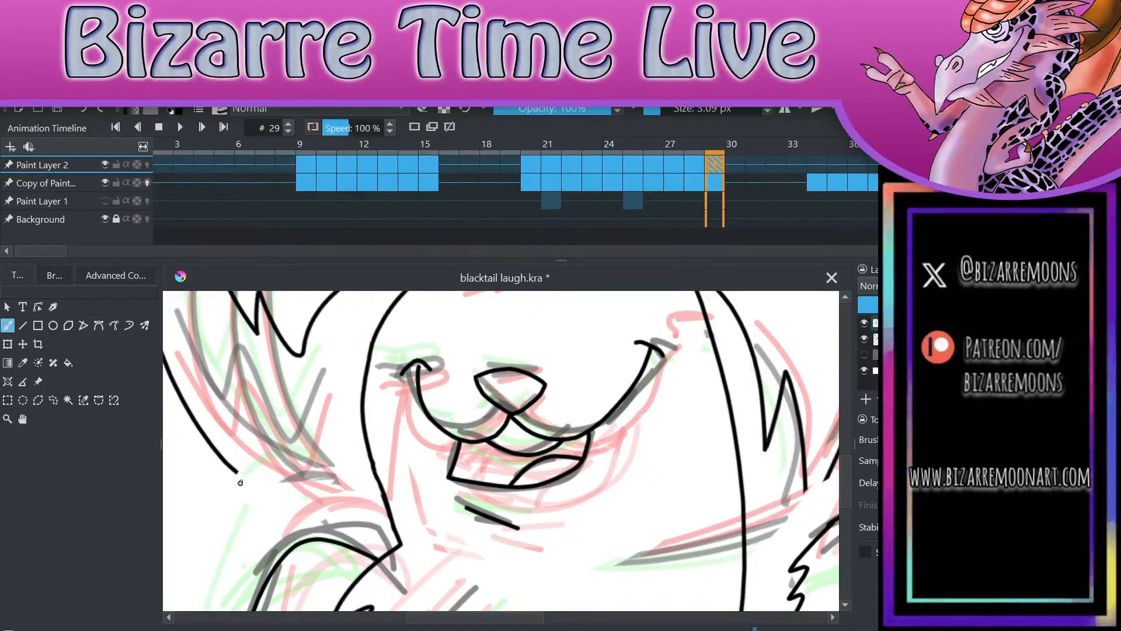
drag(235, 471, 288, 552)
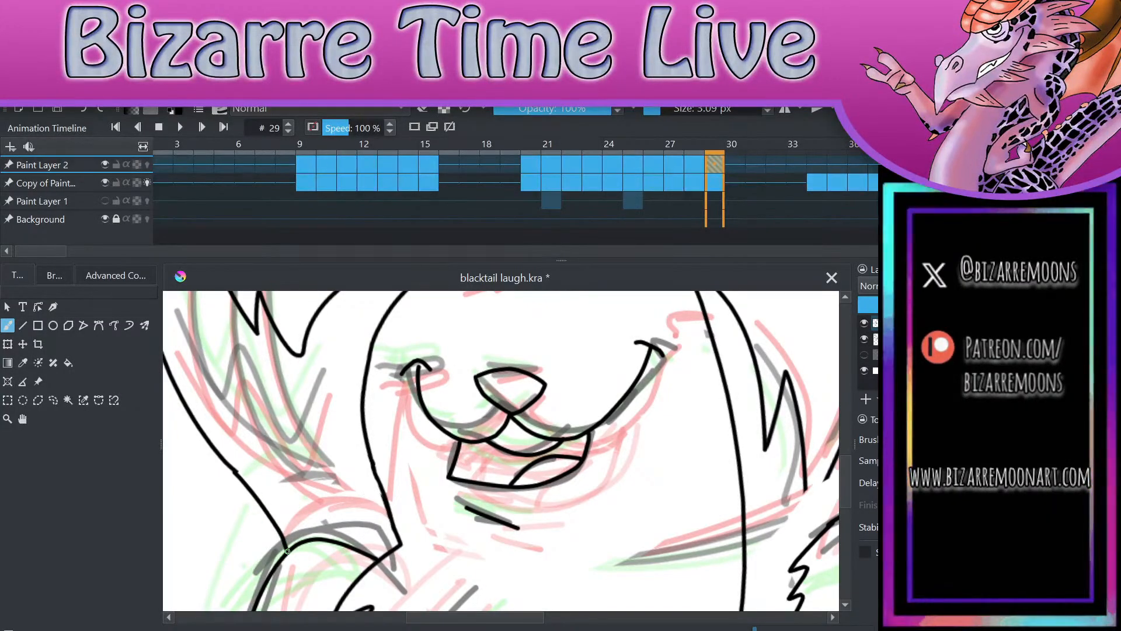
key(ctrl+z)
drag(236, 471, 289, 549)
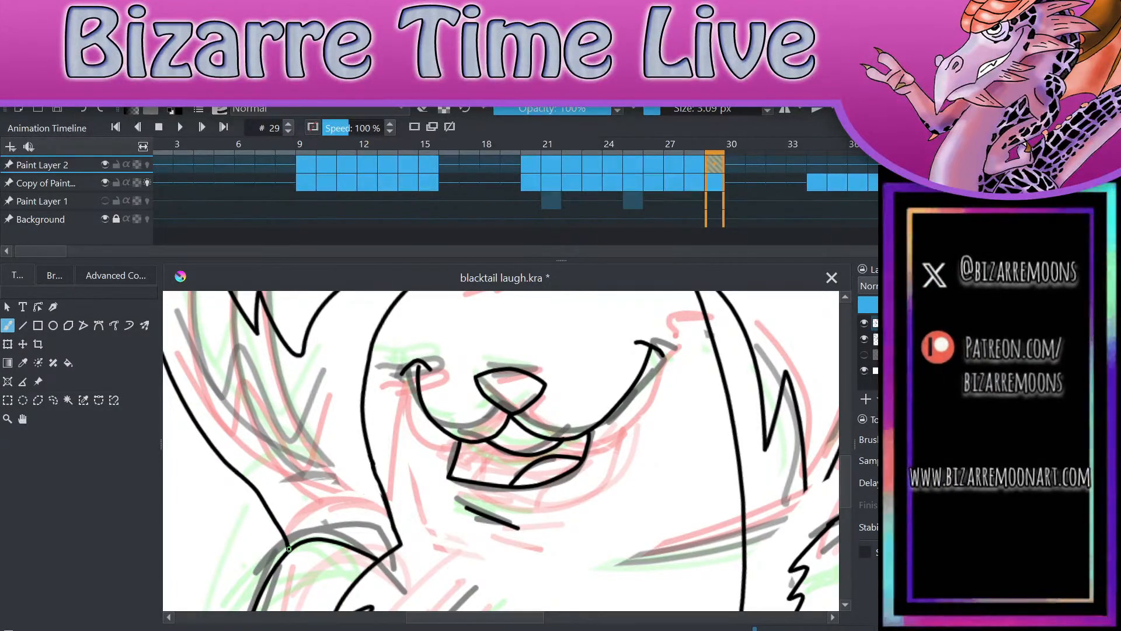
Step: Redraw the jagged chest fur edge beside the arm on the picture's left on frame 29 and erase the old fur line
scroll(586, 435, down, 5)
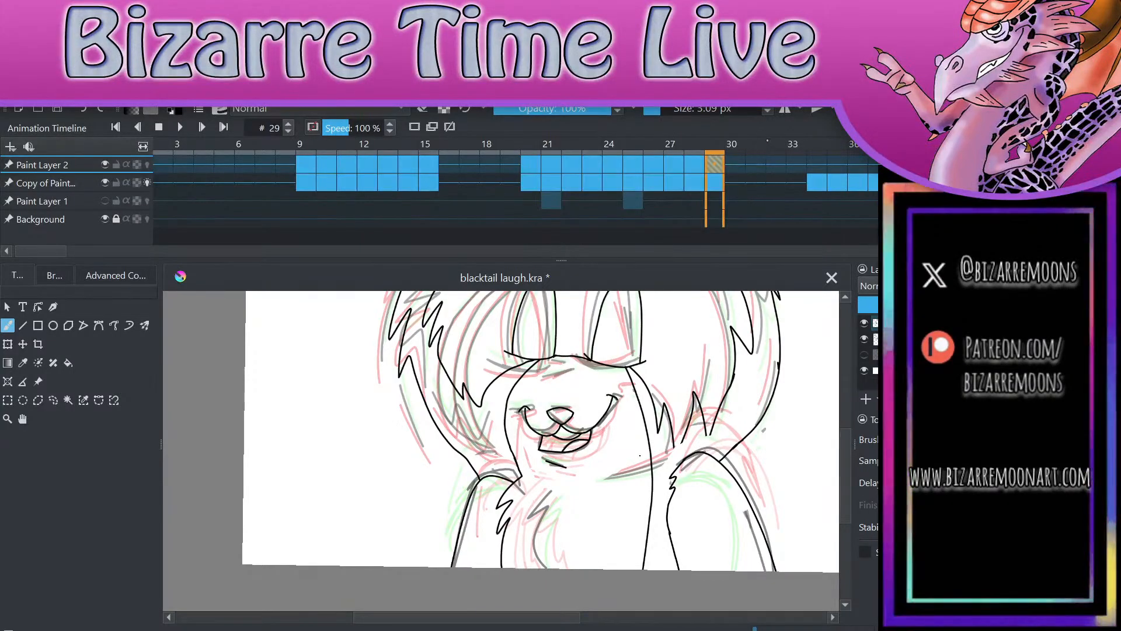
scroll(722, 461, up, 3)
key(ctrl+z)
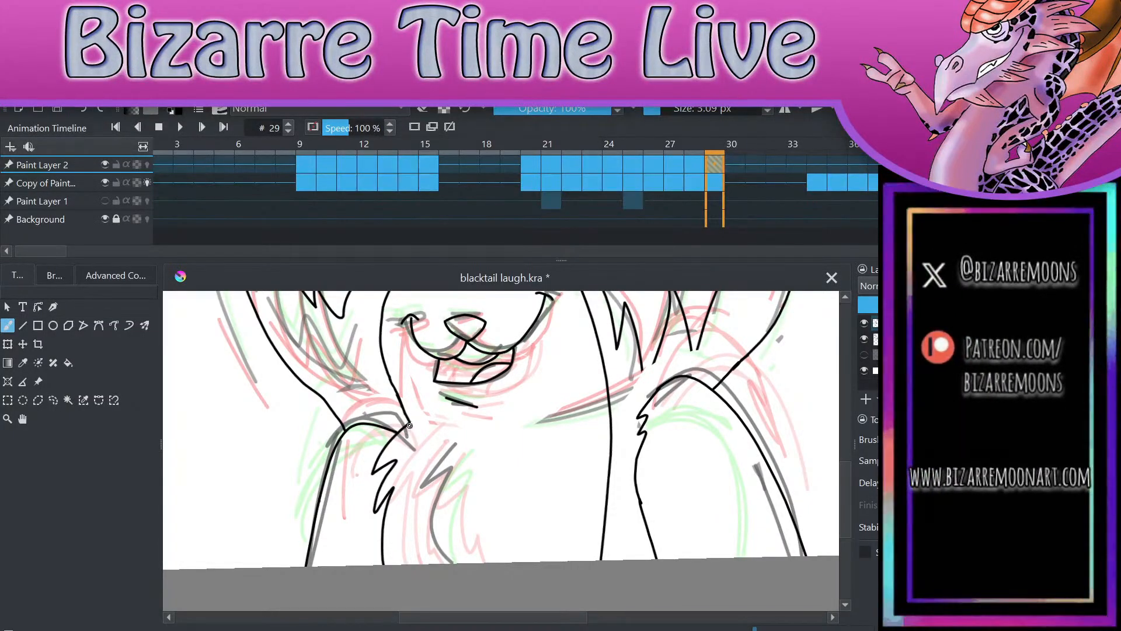
mouse_move(410, 422)
mouse_down()
mouse_move(420, 450)
mouse_move(390, 502)
mouse_up()
key(e)
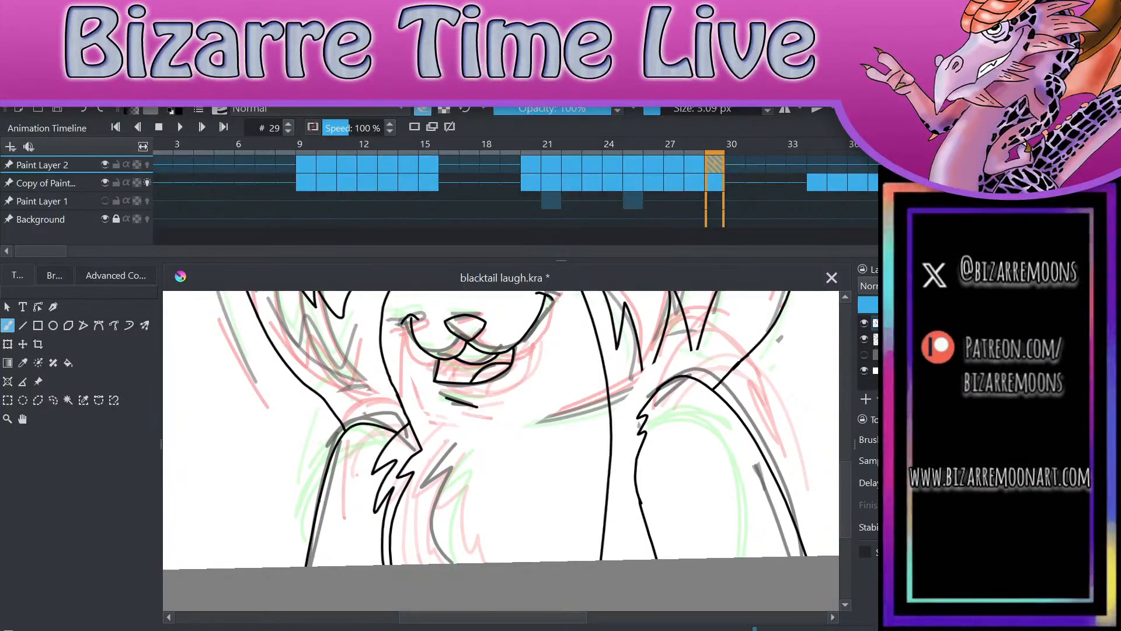
mouse_move(383, 460)
mouse_down()
mouse_move(379, 488)
mouse_move(370, 478)
mouse_move(388, 464)
mouse_move(371, 527)
mouse_move(391, 488)
mouse_move(381, 560)
mouse_move(383, 508)
mouse_move(378, 543)
mouse_up()
drag(388, 503, 393, 487)
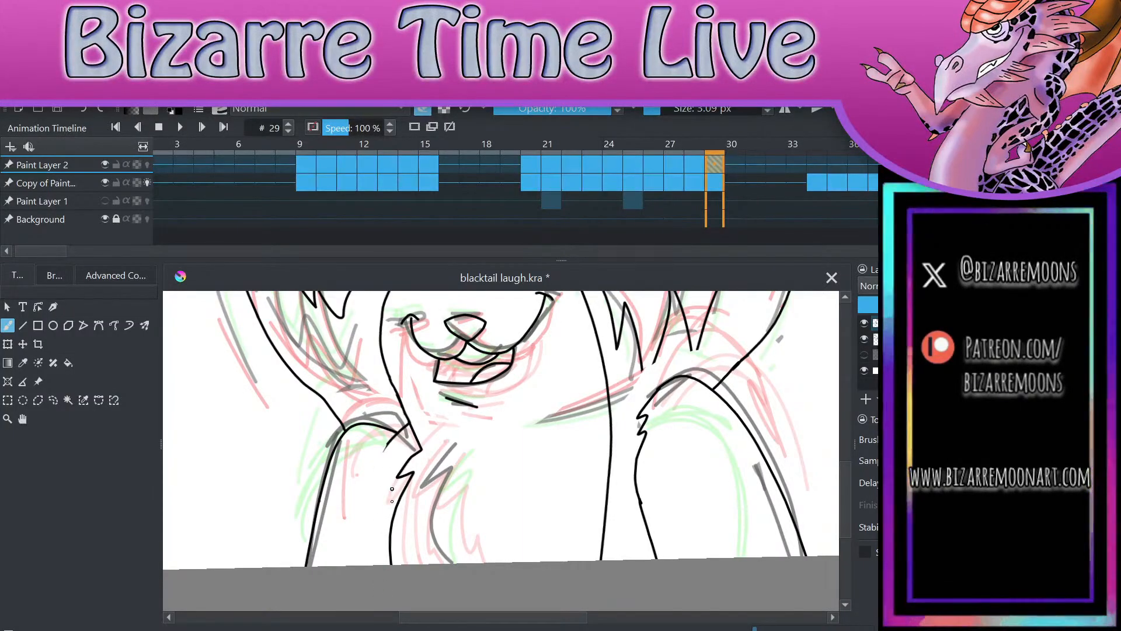
Step: Extend the shoulder line on the picture's left down to the chest fur point and erase the stray marks around the joint
scroll(390, 497, up, 3)
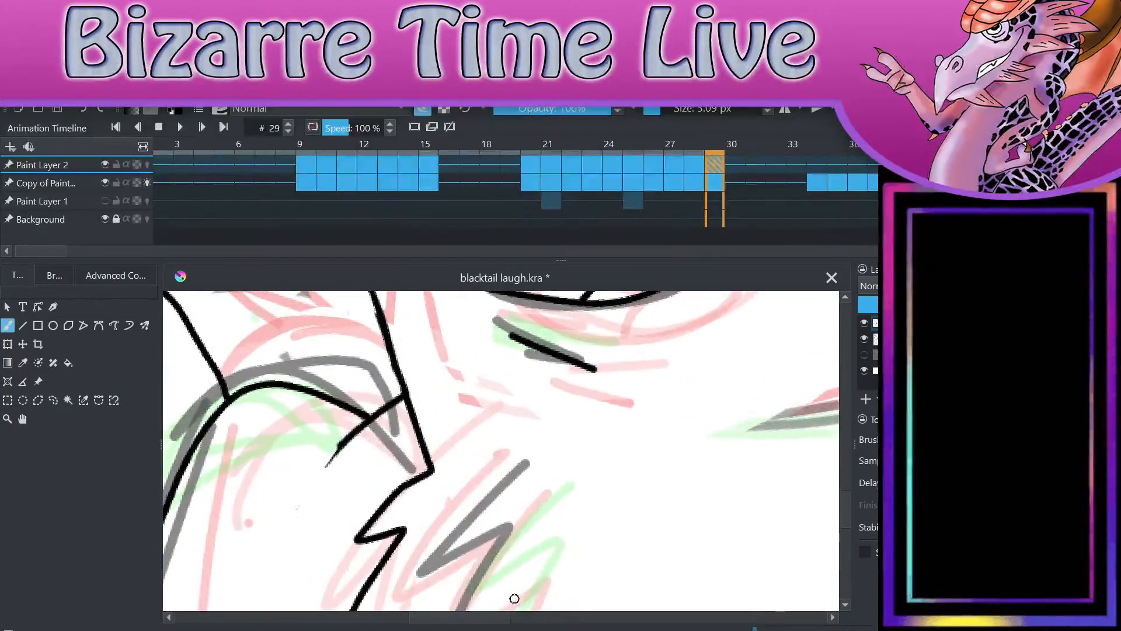
mouse_move(359, 432)
mouse_down()
mouse_move(379, 404)
mouse_move(381, 417)
mouse_move(391, 395)
mouse_move(396, 405)
mouse_move(393, 390)
mouse_move(364, 418)
mouse_move(403, 480)
mouse_up()
key(e)
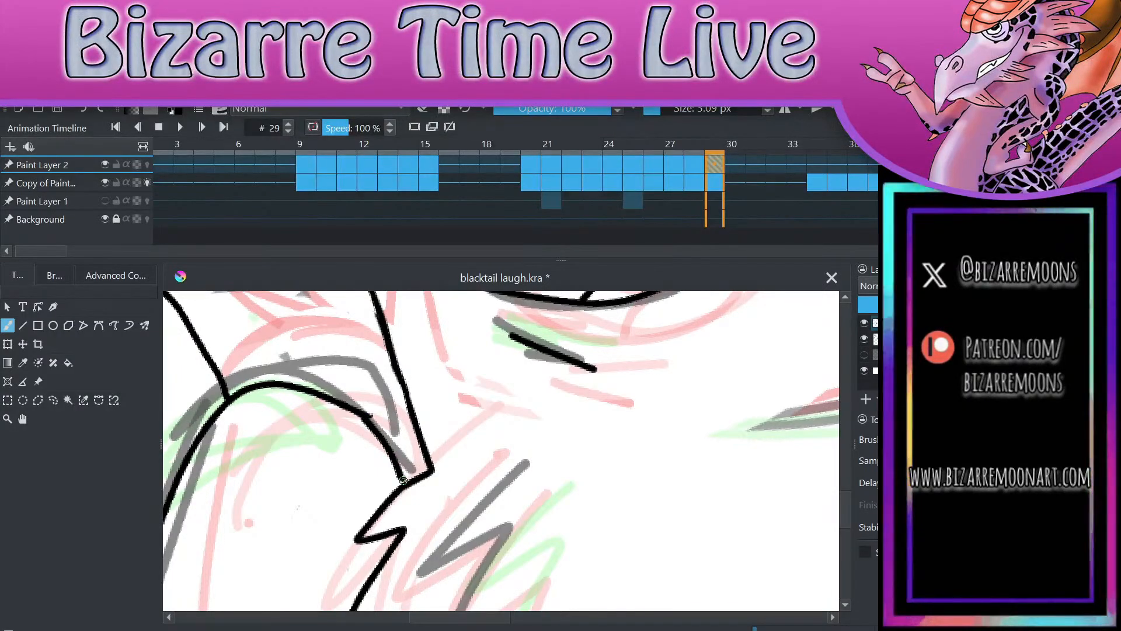
key(ctrl+z)
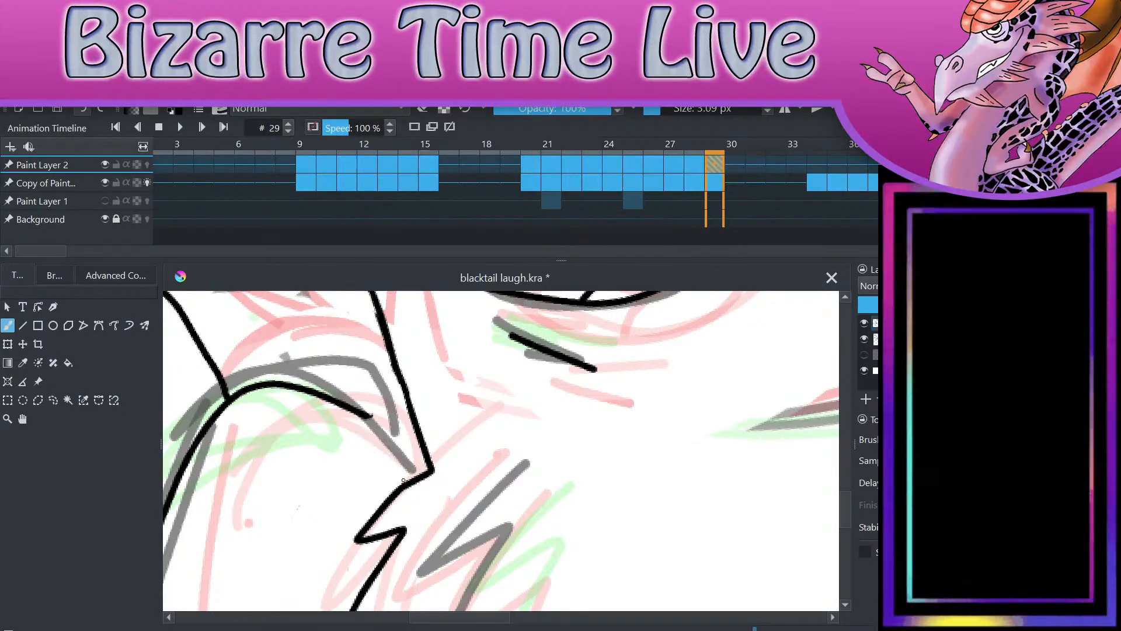
drag(363, 415, 407, 462)
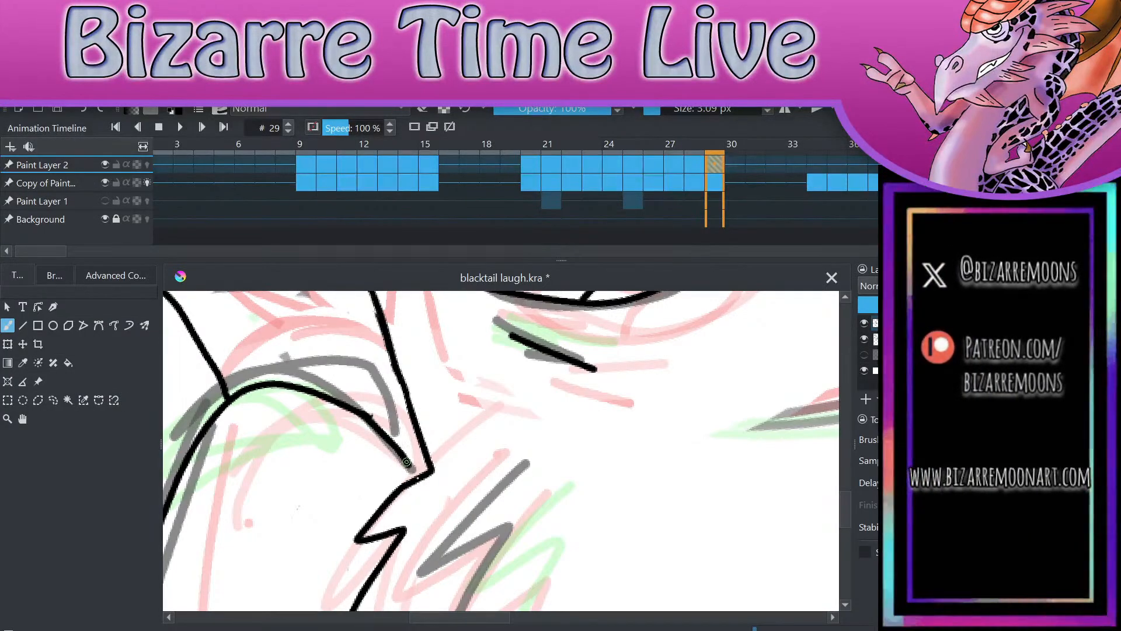
key(e)
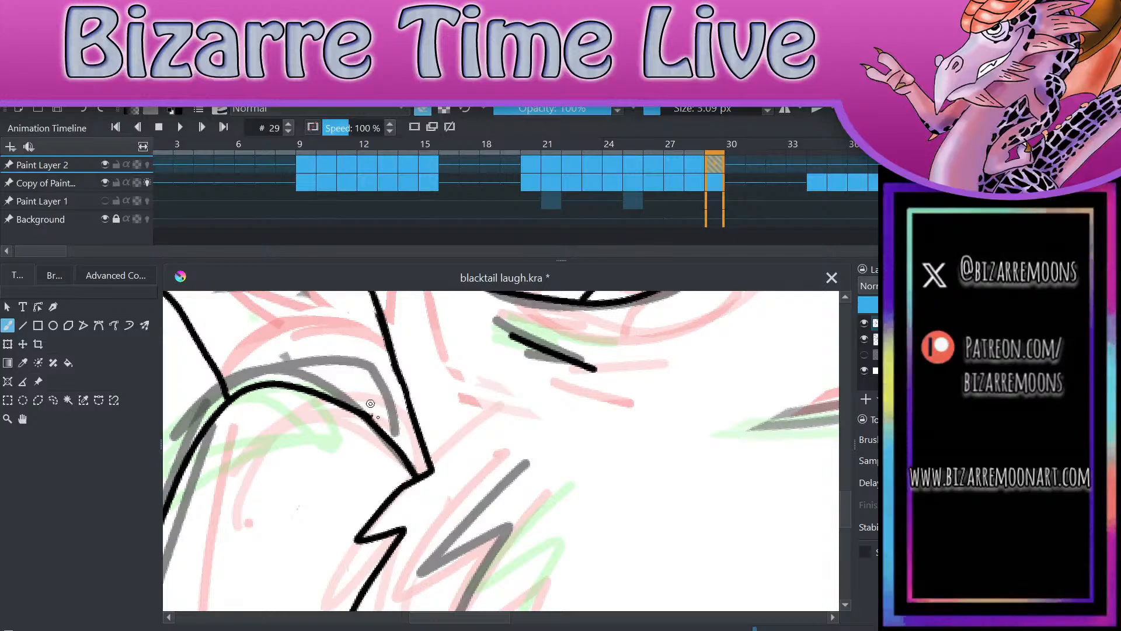
scroll(648, 519, down, 5)
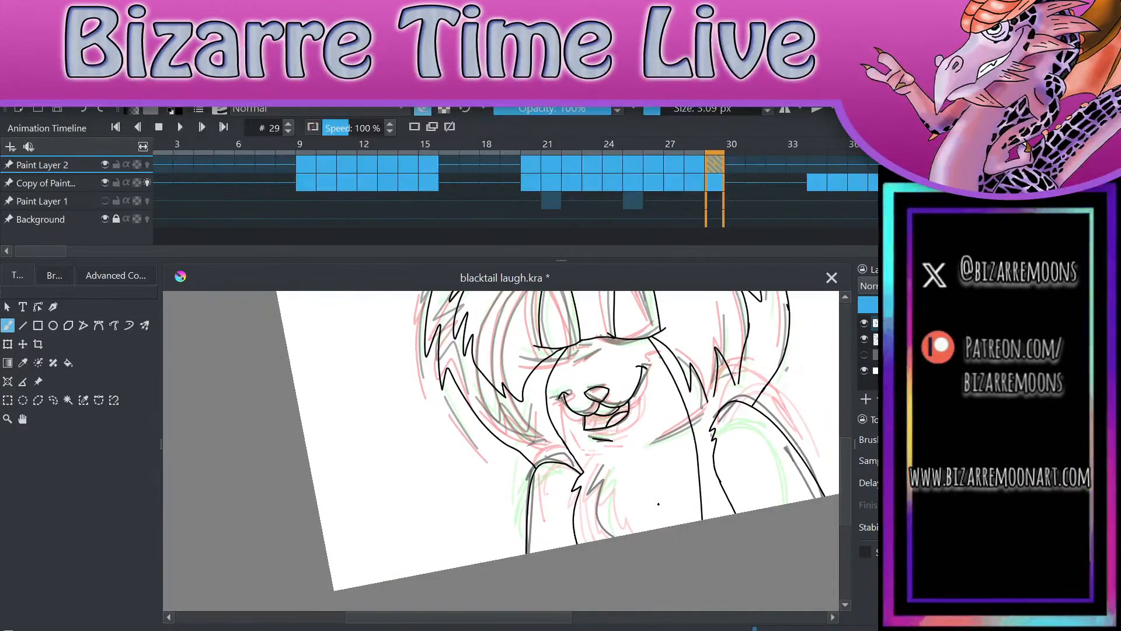
Step: Close the gaps between the cheek fur tufts above the shoulder on the picture's right with sharp points
scroll(658, 504, down, 2)
scroll(673, 495, up, 5)
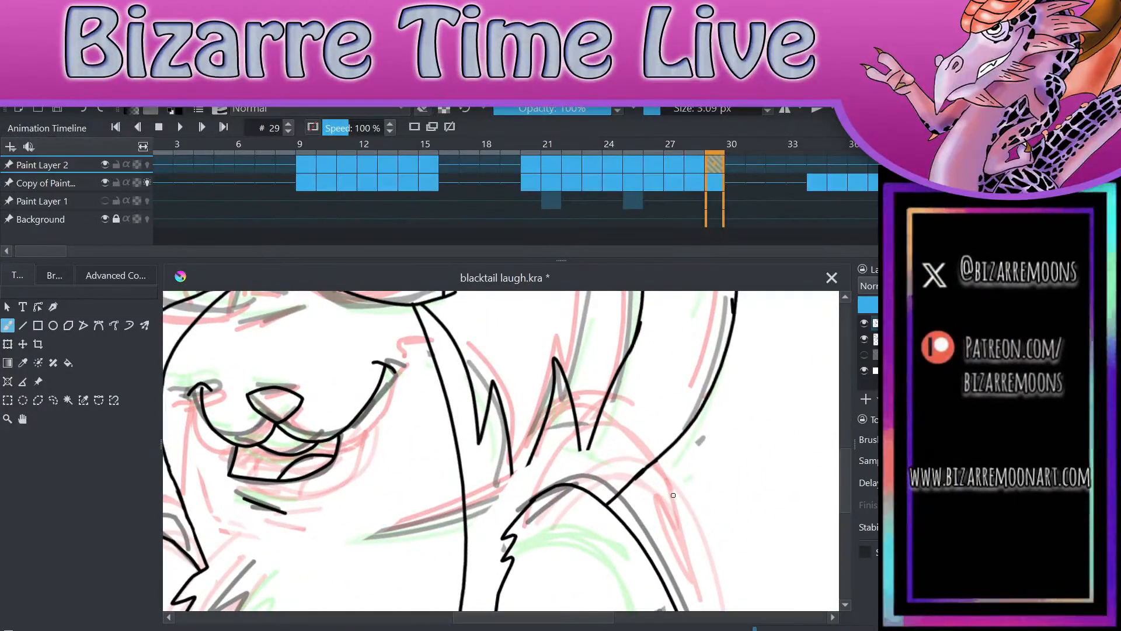
mouse_move(579, 448)
mouse_down()
mouse_move(581, 461)
mouse_move(591, 442)
mouse_up()
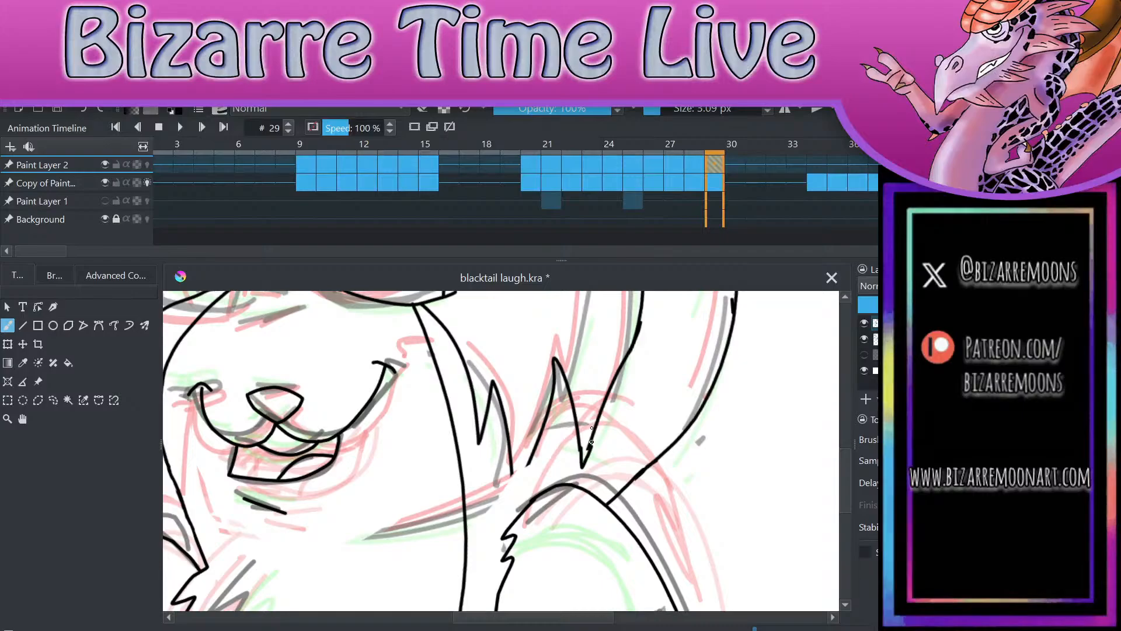
scroll(592, 442, up, 3)
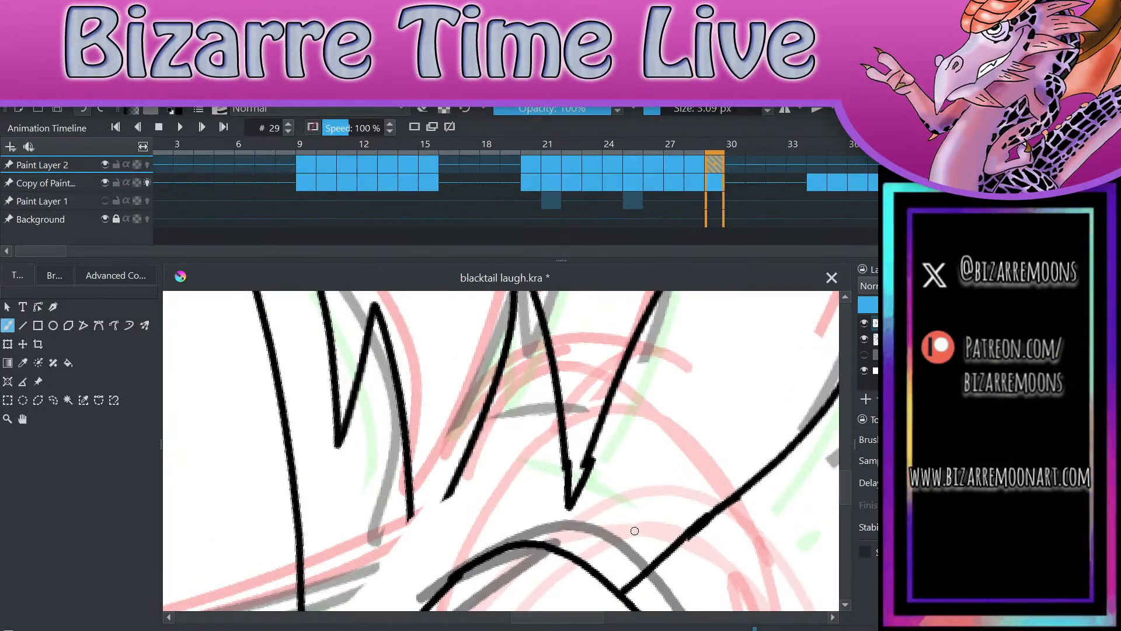
key(ctrl+z)
mouse_move(565, 464)
mouse_down()
mouse_move(570, 496)
mouse_move(590, 451)
mouse_up()
mouse_move(411, 513)
mouse_down()
mouse_move(421, 535)
mouse_move(457, 483)
mouse_up()
scroll(726, 403, down, 6)
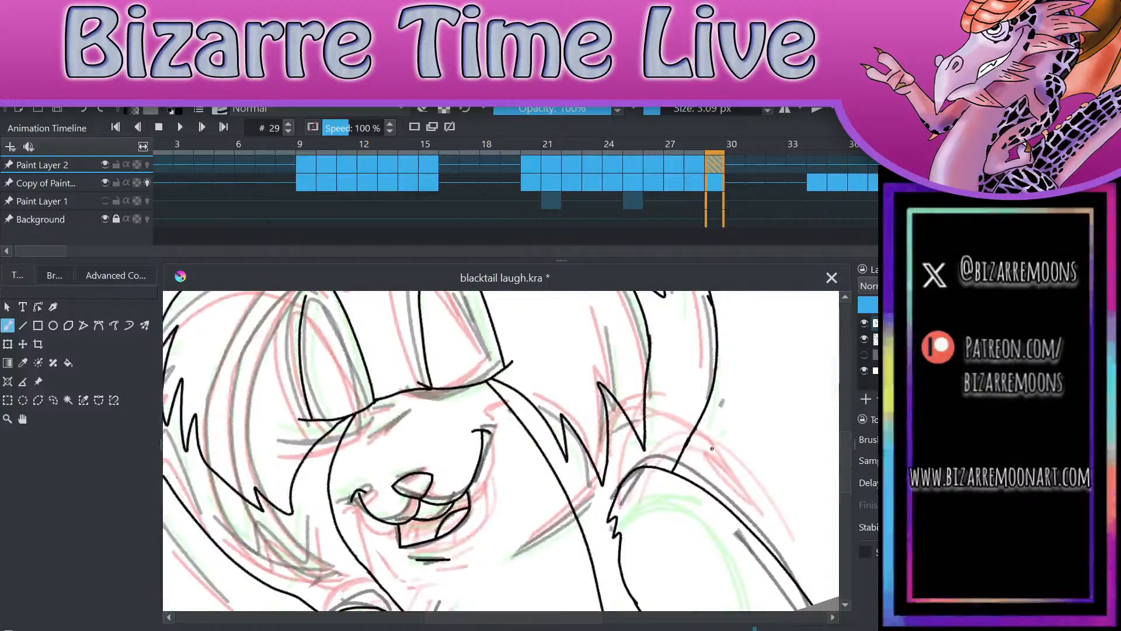
scroll(584, 415, down, 2)
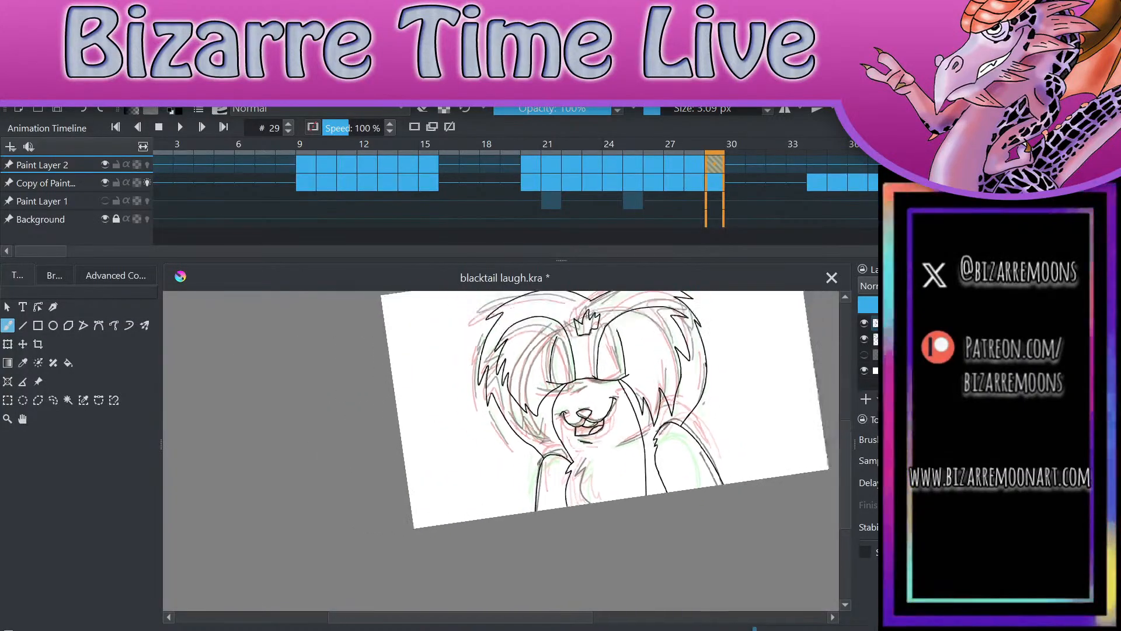
Step: Compare frames 29 and 34 with the Paint Layer 2 line art shown and hidden
click(819, 159)
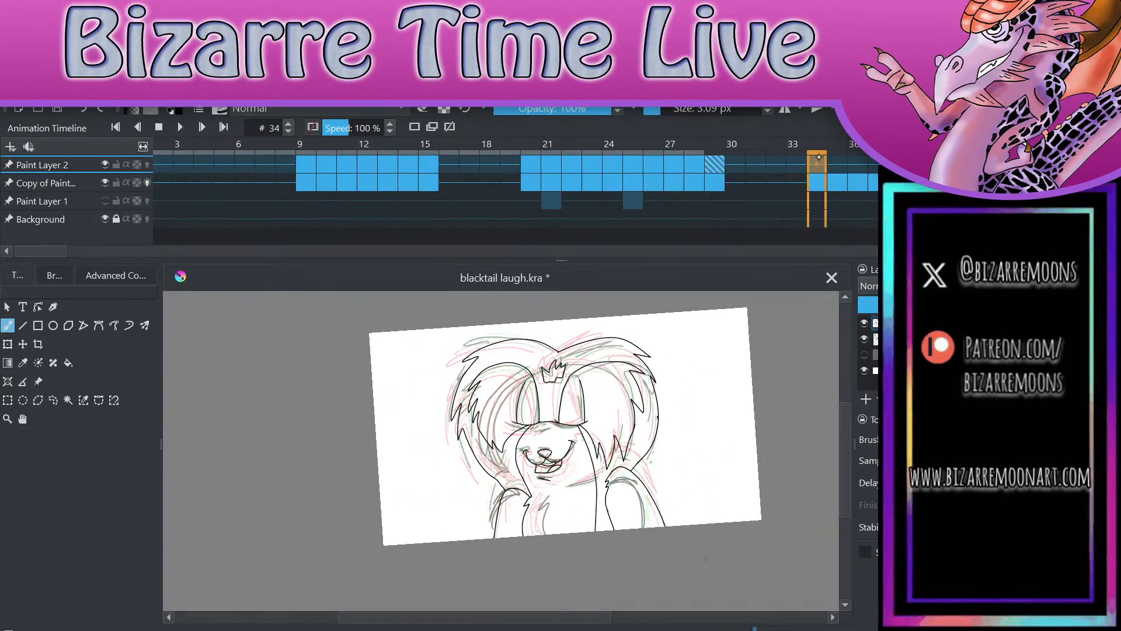
click(715, 164)
click(694, 164)
click(714, 164)
click(816, 164)
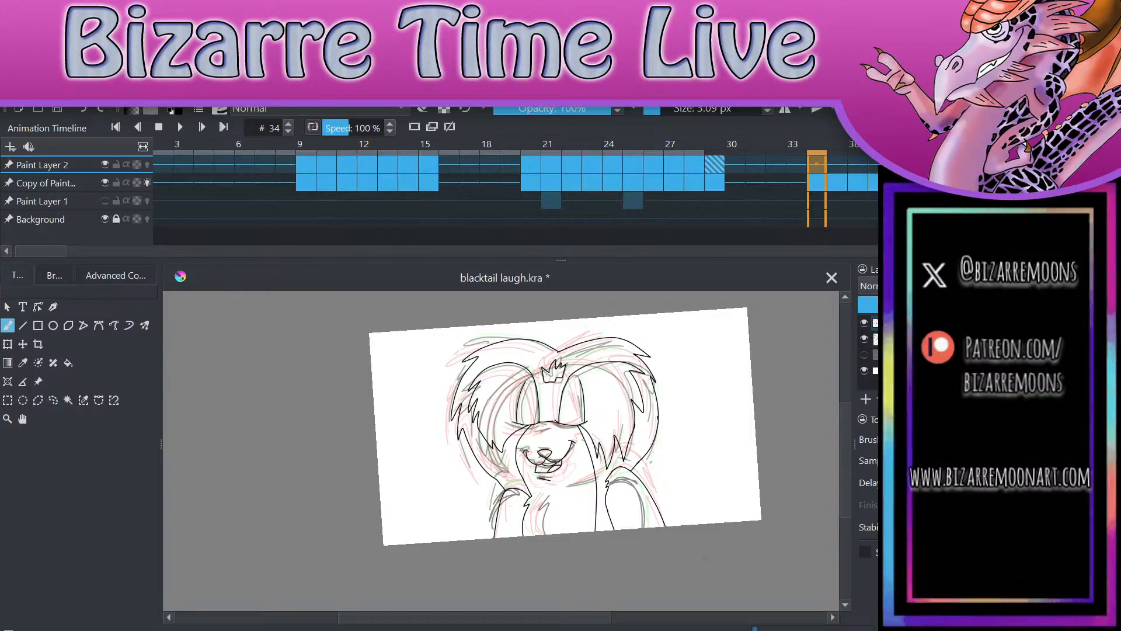
click(864, 323)
click(715, 165)
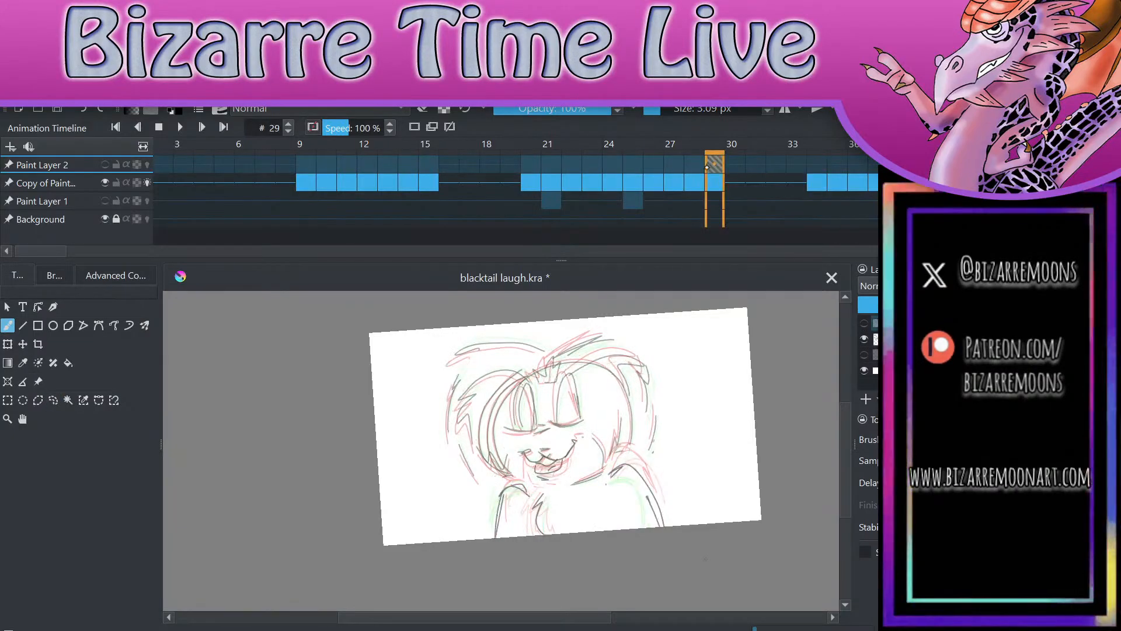
click(816, 164)
click(715, 164)
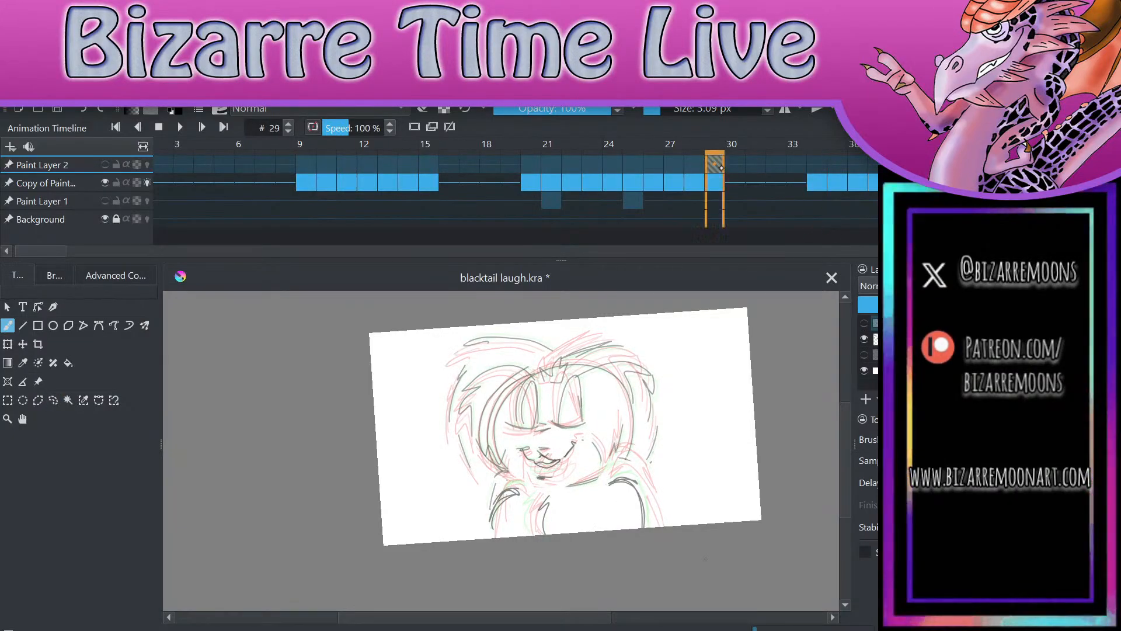
click(816, 165)
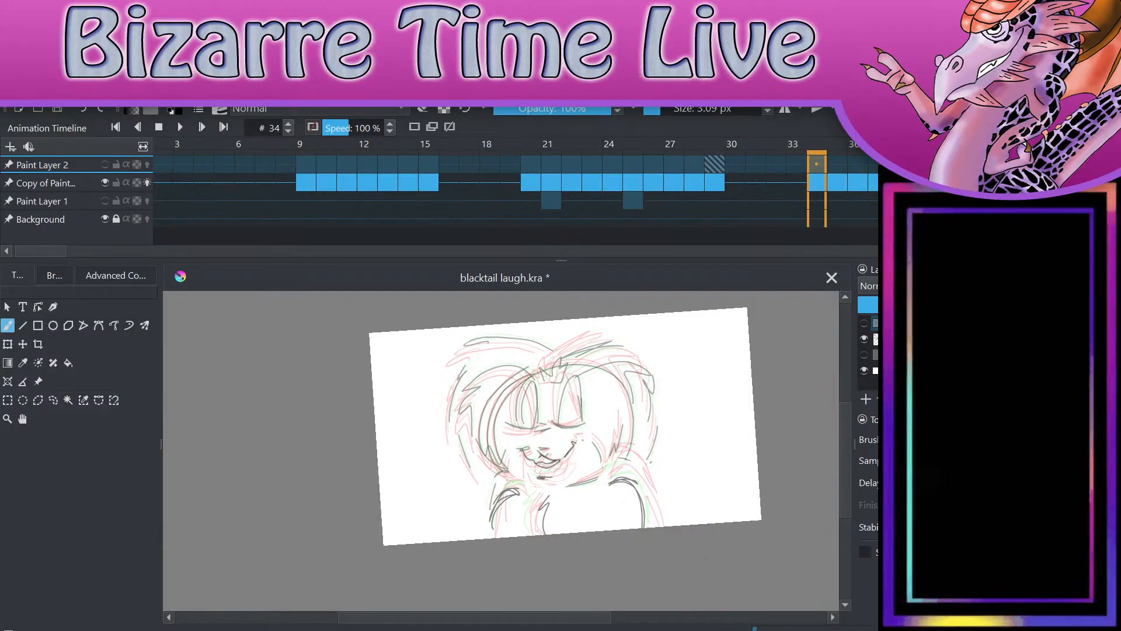
click(864, 323)
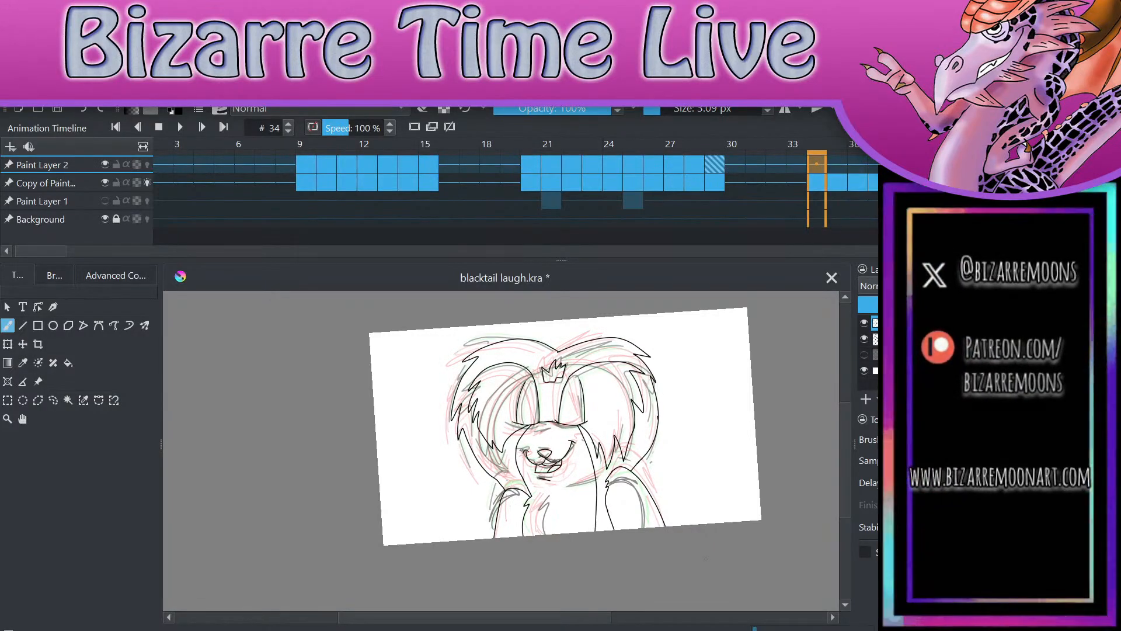
Step: Lasso and cut the whole character line art on frame 34, paste it back and transform it to follow that frame's sketch
click(56, 397)
mouse_move(645, 562)
mouse_down()
mouse_move(698, 517)
mouse_move(715, 371)
mouse_move(625, 323)
mouse_move(541, 315)
mouse_move(393, 468)
mouse_move(429, 534)
mouse_move(640, 544)
mouse_up()
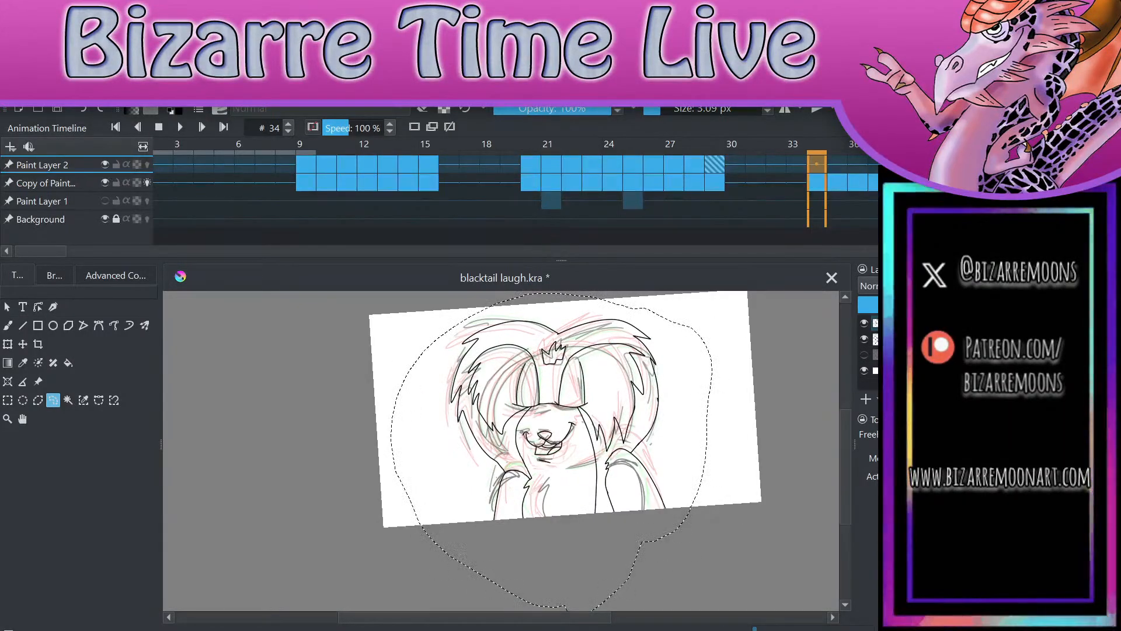
key(Delete)
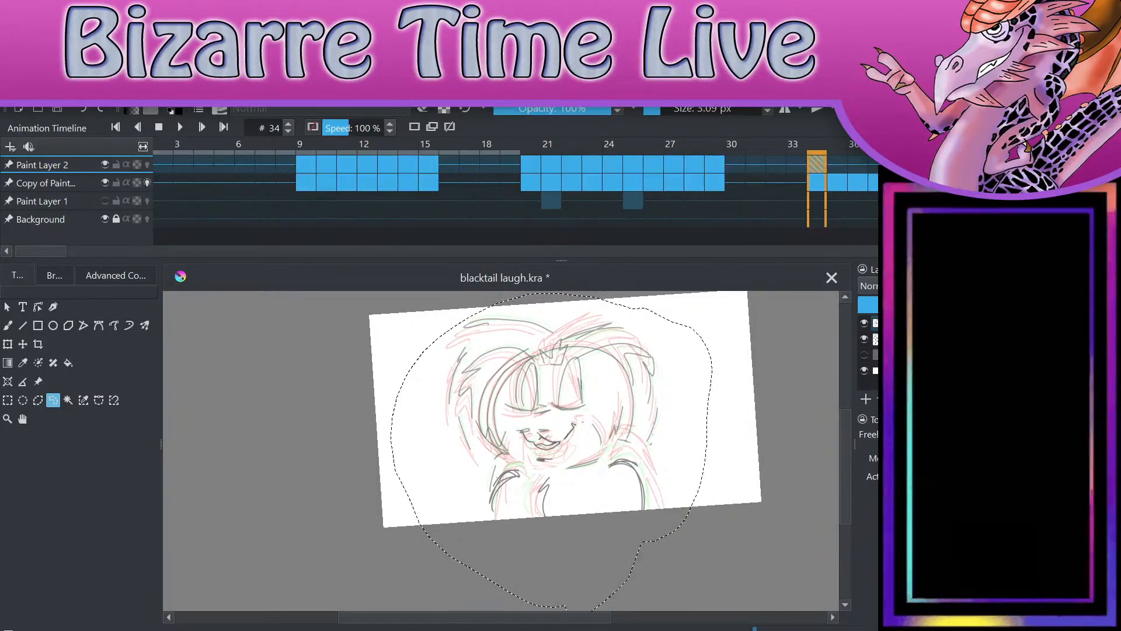
key(ctrl+shift+n)
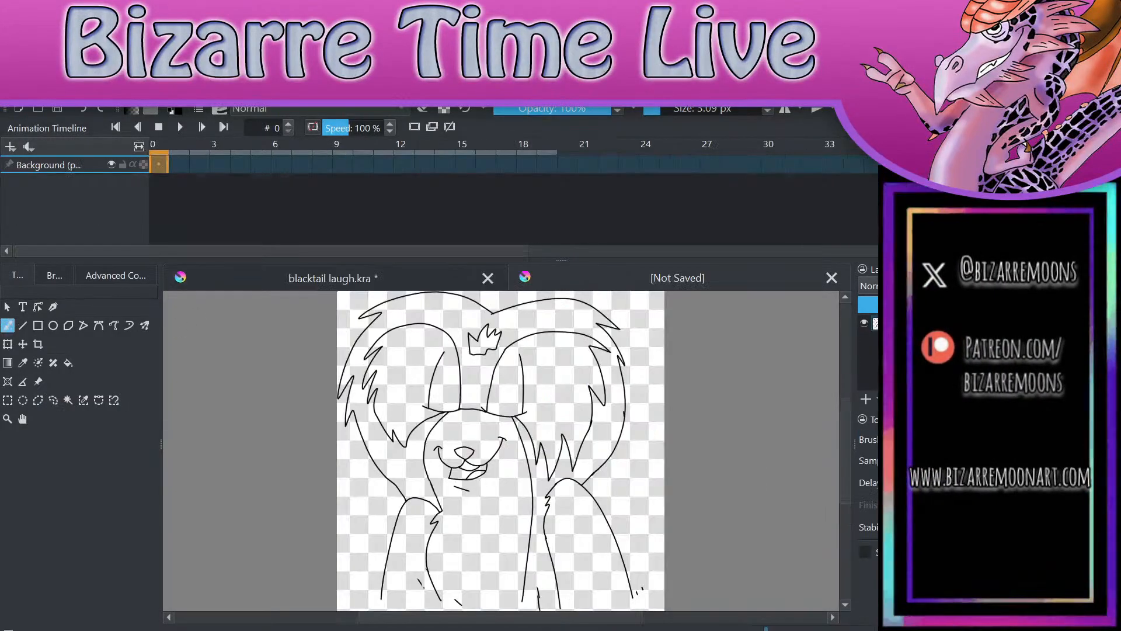
click(831, 278)
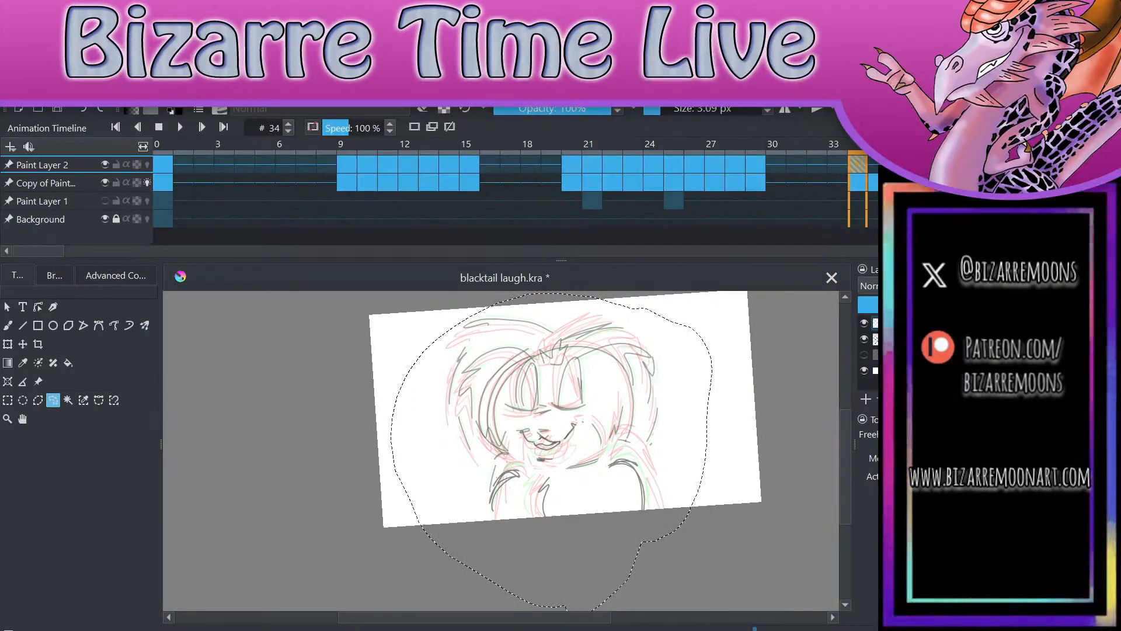
key(ctrl+t)
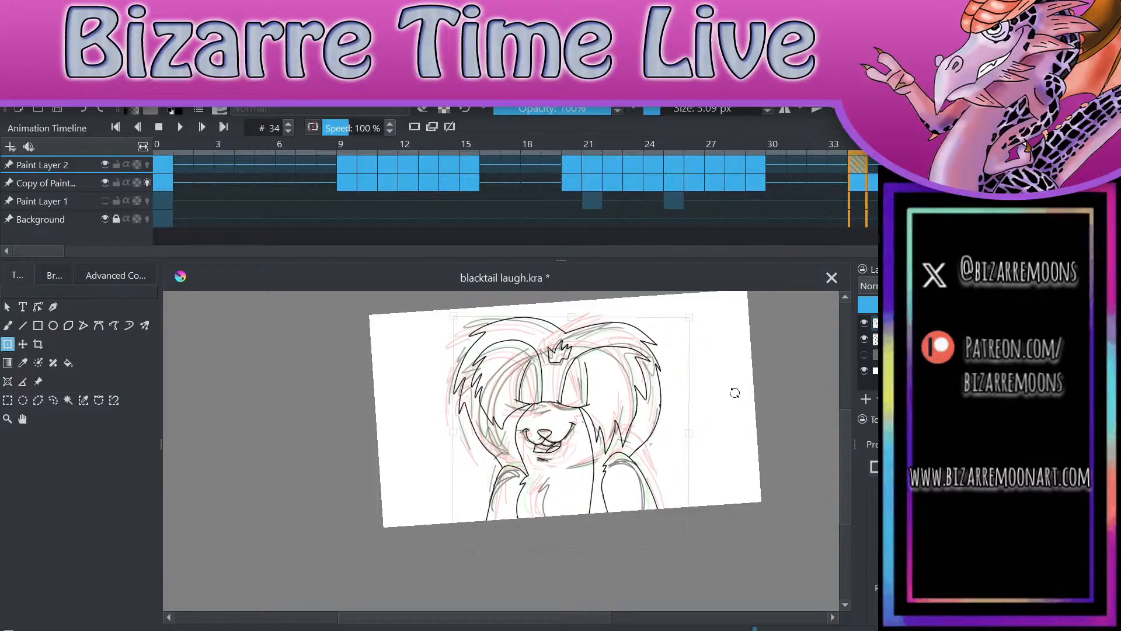
Step: Check the repositioned line art on frame 34 against frame 29
key(Down)
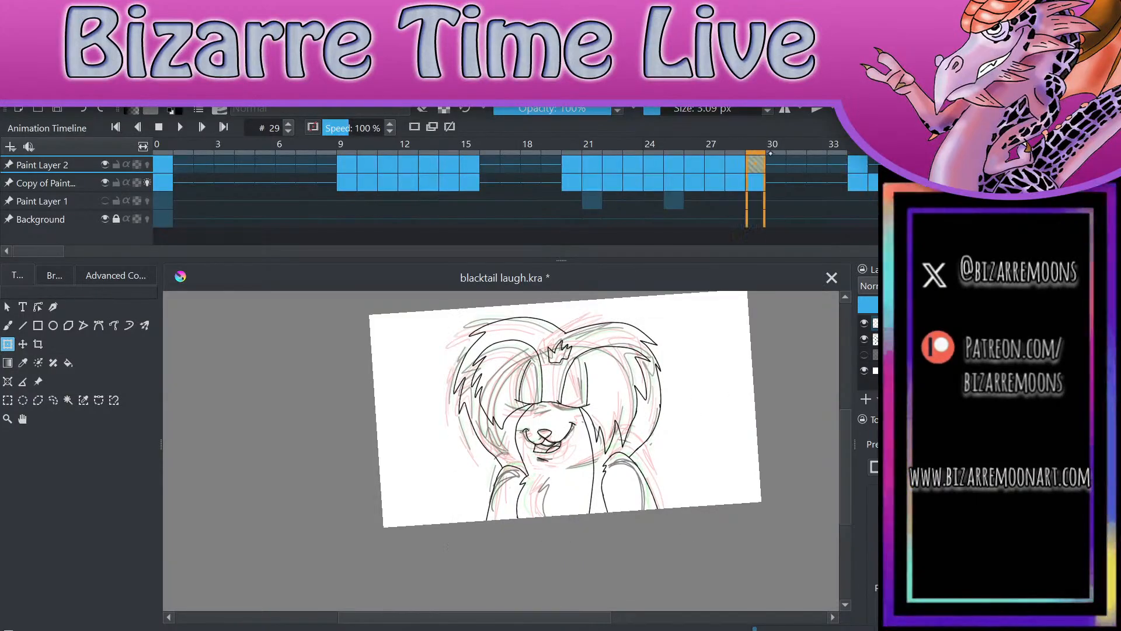
key(Up)
key(Up)
key(Down)
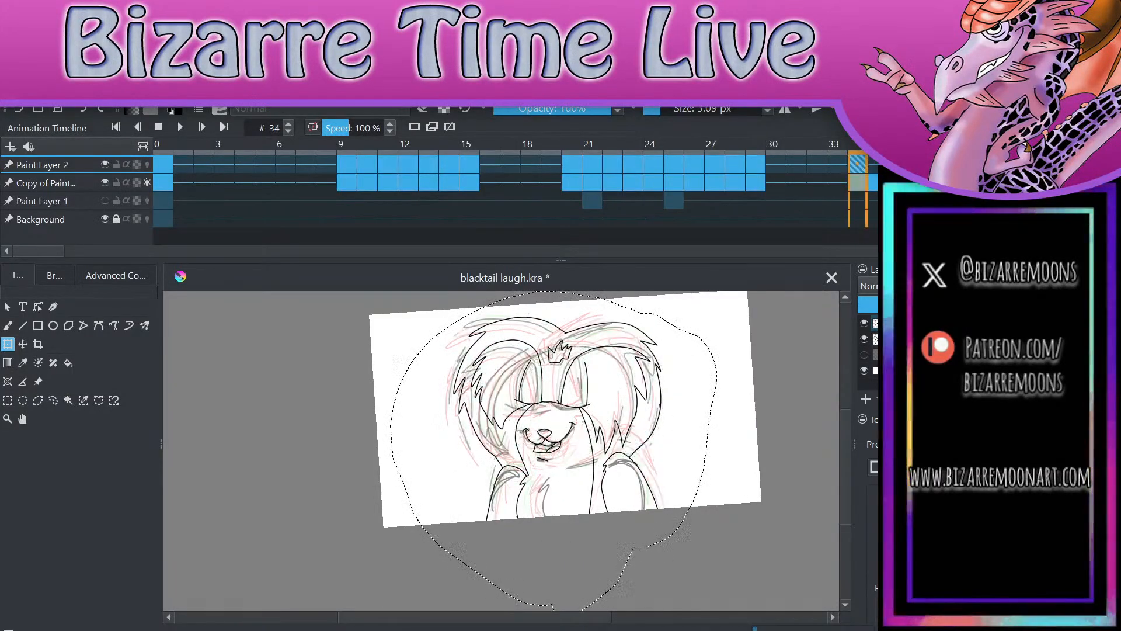
key(Down)
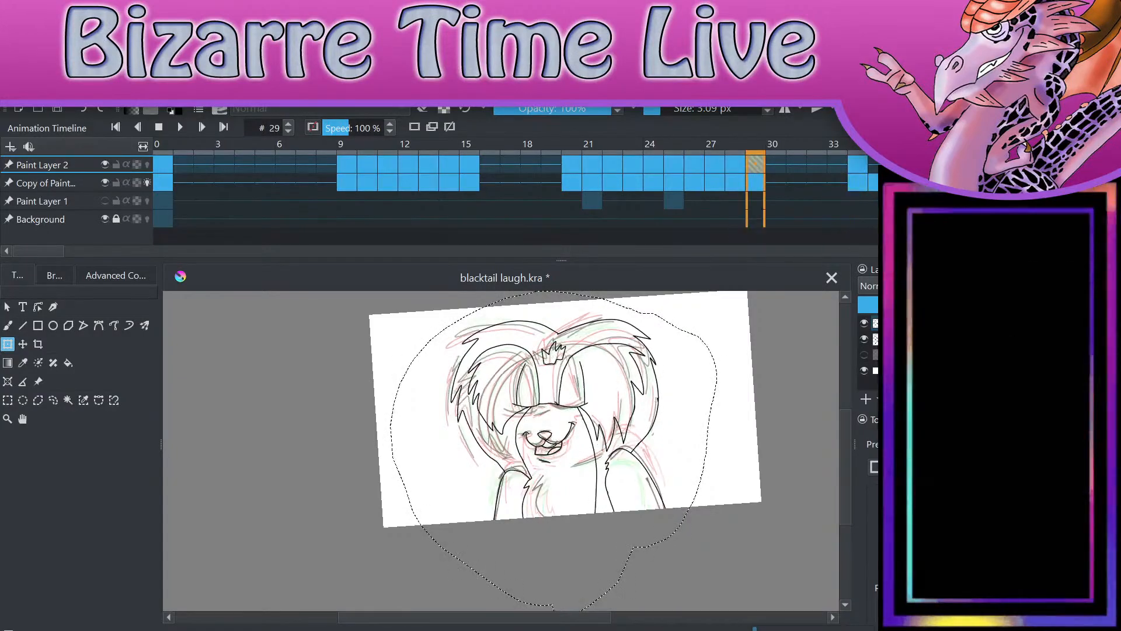
key(Up)
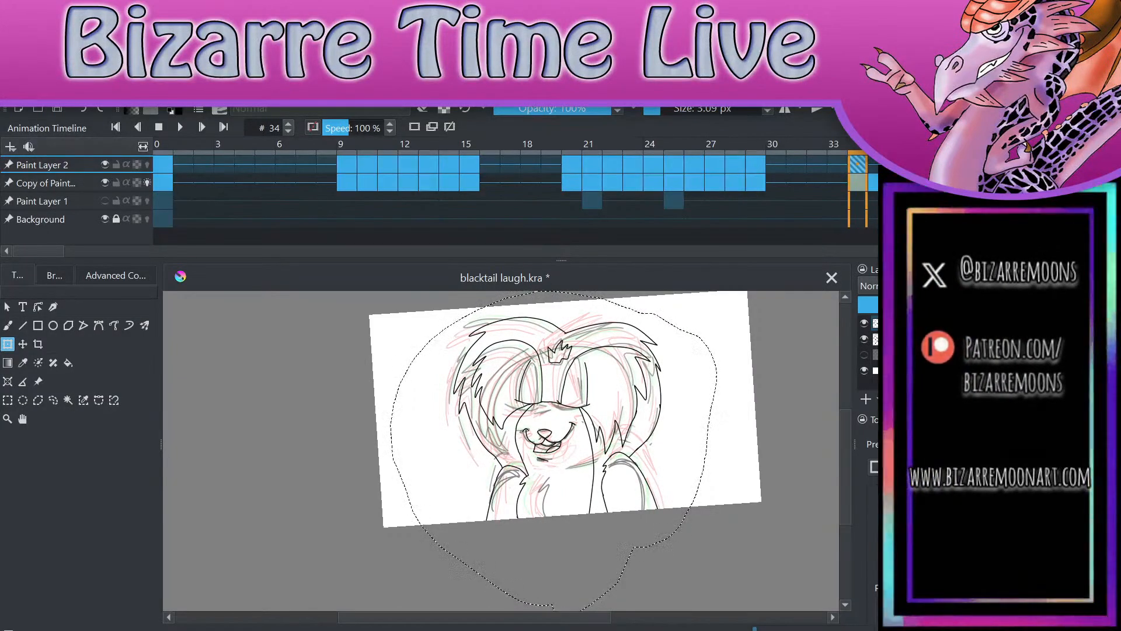
Step: Lasso and delete the nose and mouth line art on frame 34
click(53, 400)
key(ctrl+shift+a)
scroll(662, 445, up, 4)
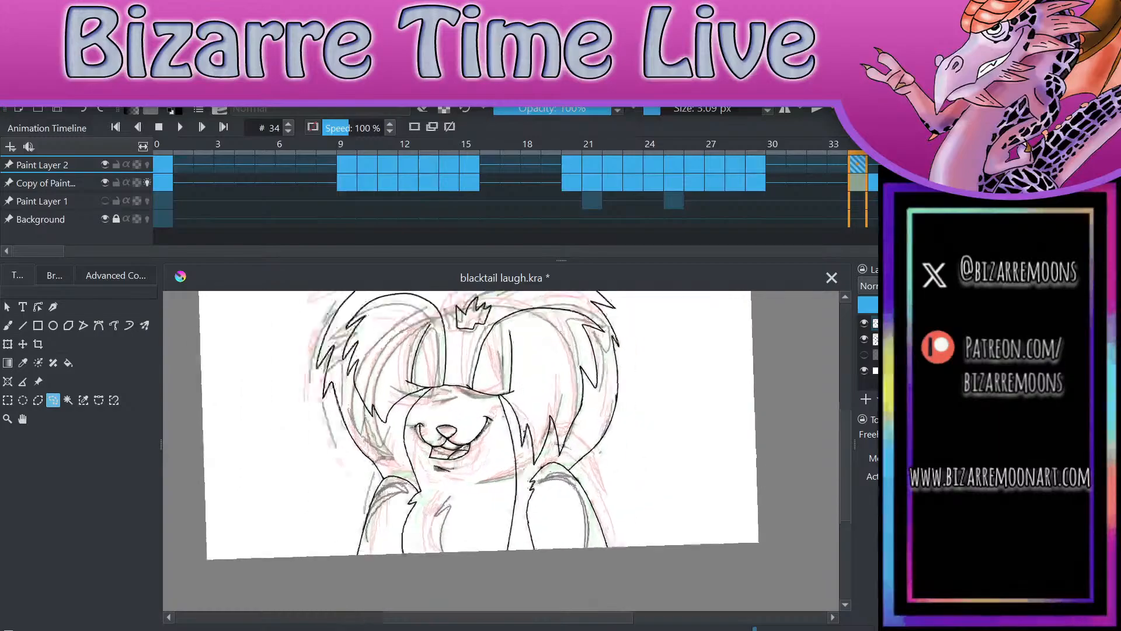
scroll(662, 445, down, 1)
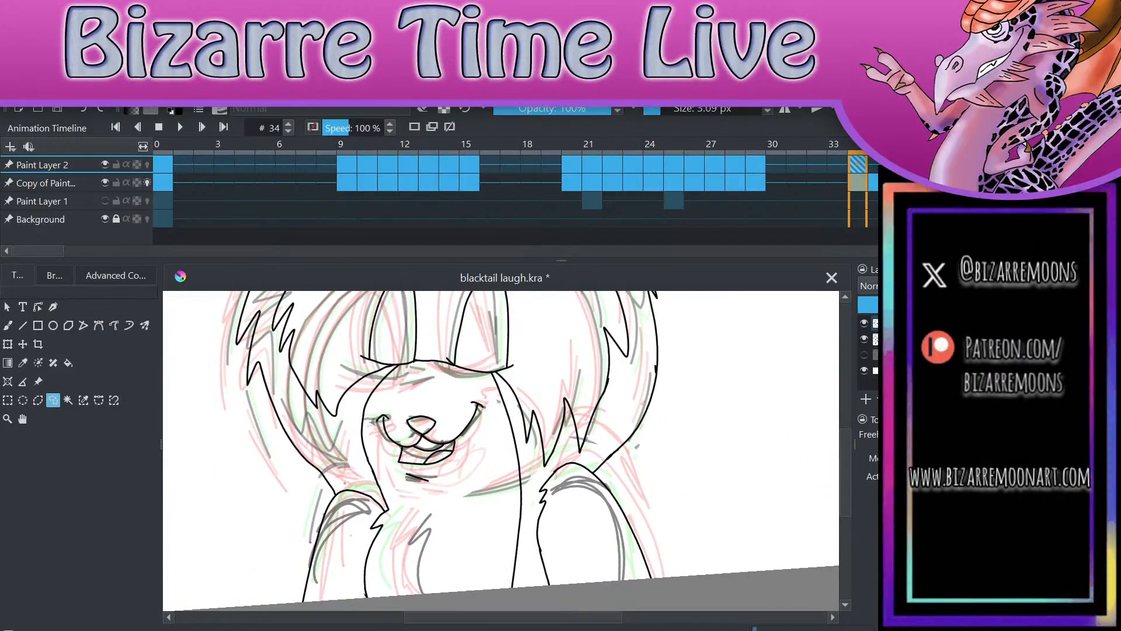
mouse_move(438, 495)
mouse_down()
mouse_move(486, 461)
mouse_move(484, 401)
mouse_up()
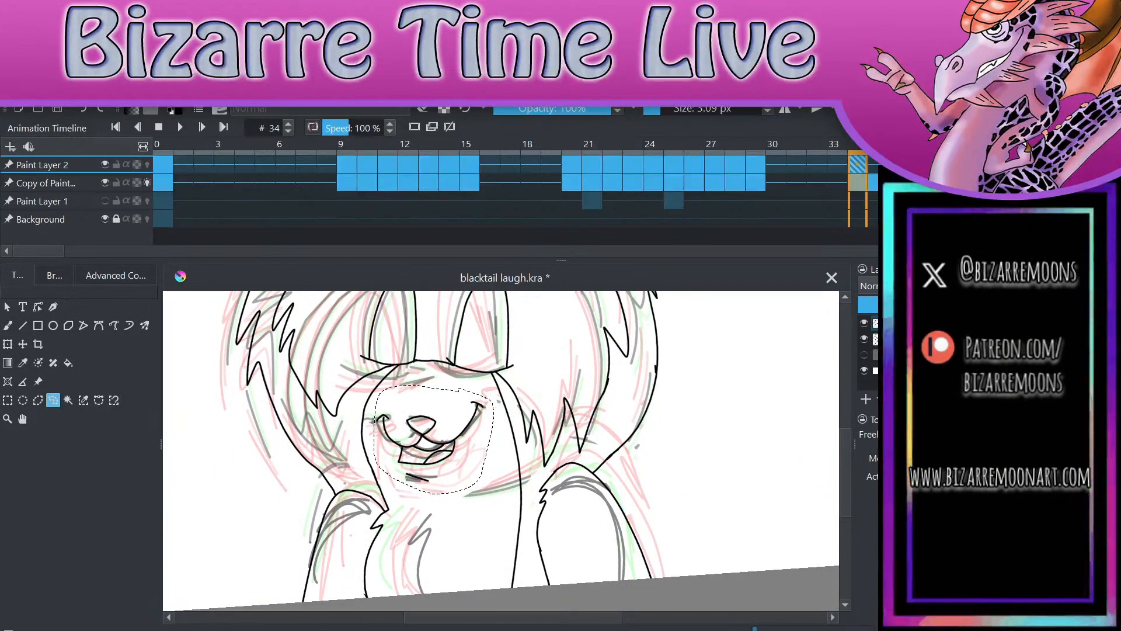
key(Delete)
key(ctrl+shift+a)
Step: Delete both arms and the chest fur edge from the line art on frame 34
mouse_move(352, 476)
mouse_down()
mouse_move(293, 543)
mouse_move(315, 610)
mouse_move(398, 537)
mouse_move(412, 388)
mouse_move(362, 374)
mouse_up()
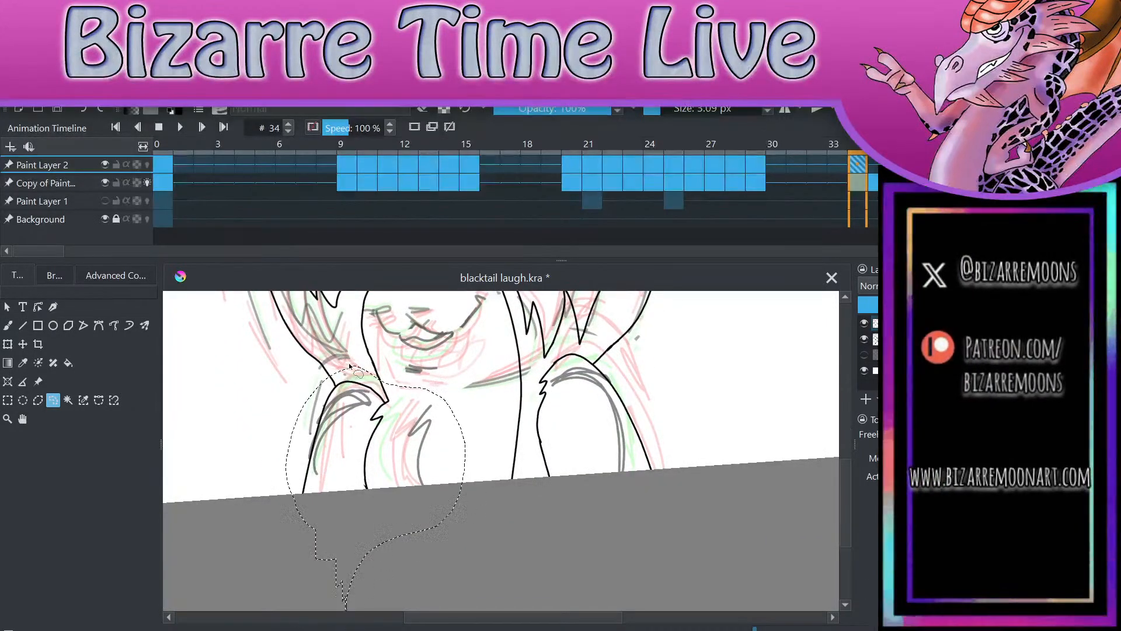
mouse_move(672, 411)
mouse_down()
mouse_move(607, 351)
mouse_move(533, 373)
mouse_move(533, 476)
mouse_move(687, 403)
mouse_up()
key(Delete)
key(ctrl+shift+a)
scroll(501, 451, down, 4)
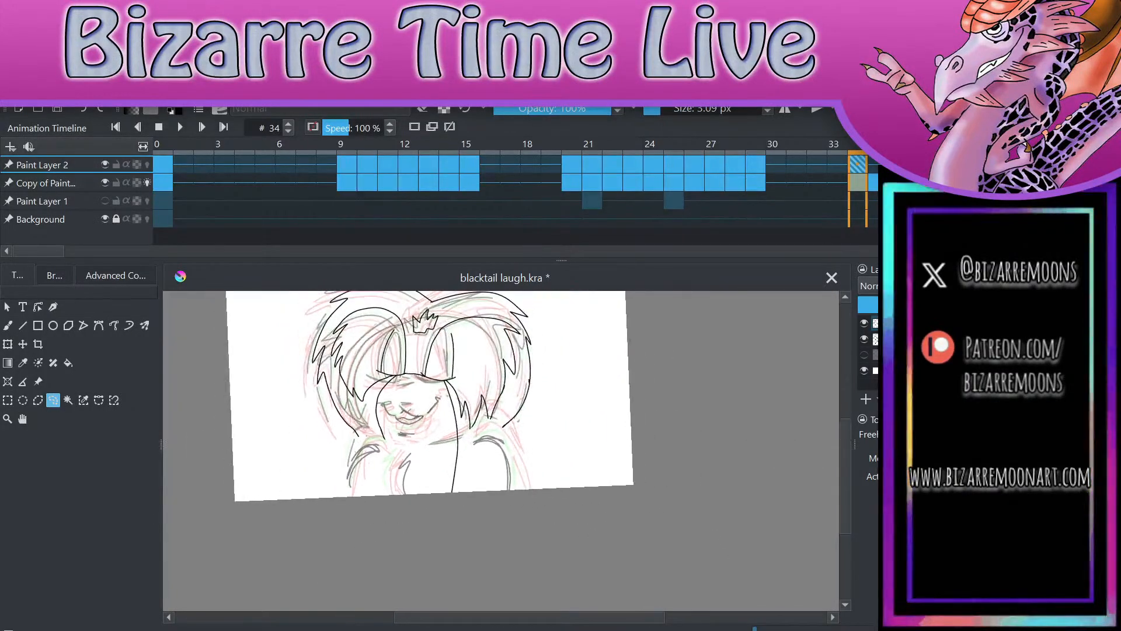
Step: Save the file, play the animation from frame 0 to review the line art, check frame 24 and return to frame 34
key(ctrl+s)
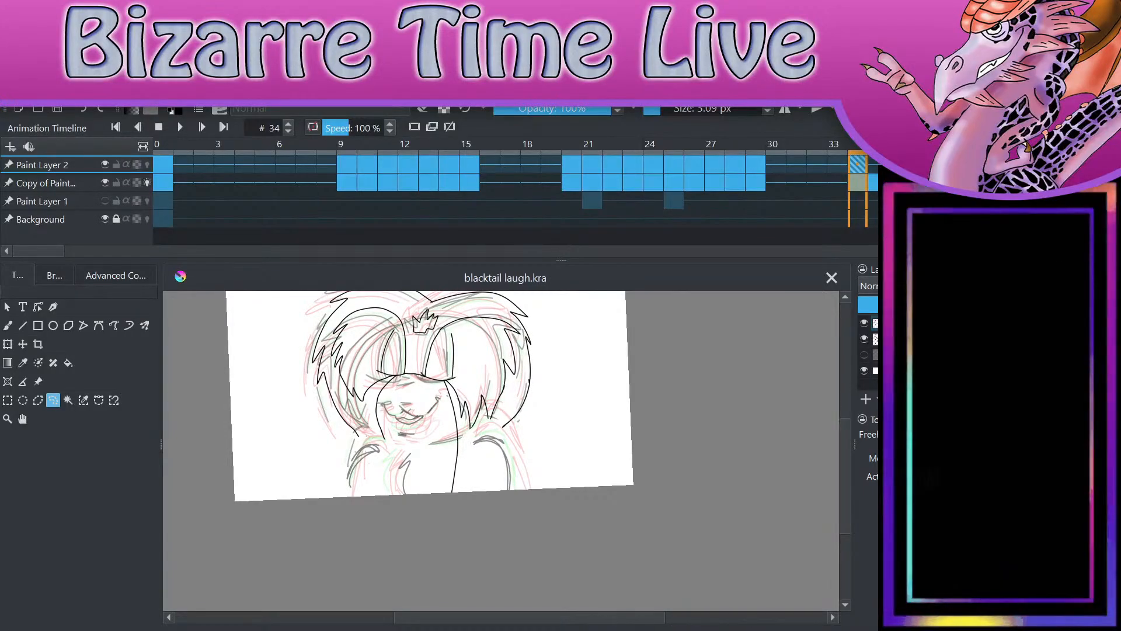
click(163, 167)
mouse_move(401, 396)
mouse_down()
mouse_move(370, 400)
mouse_move(473, 484)
mouse_move(521, 453)
mouse_up()
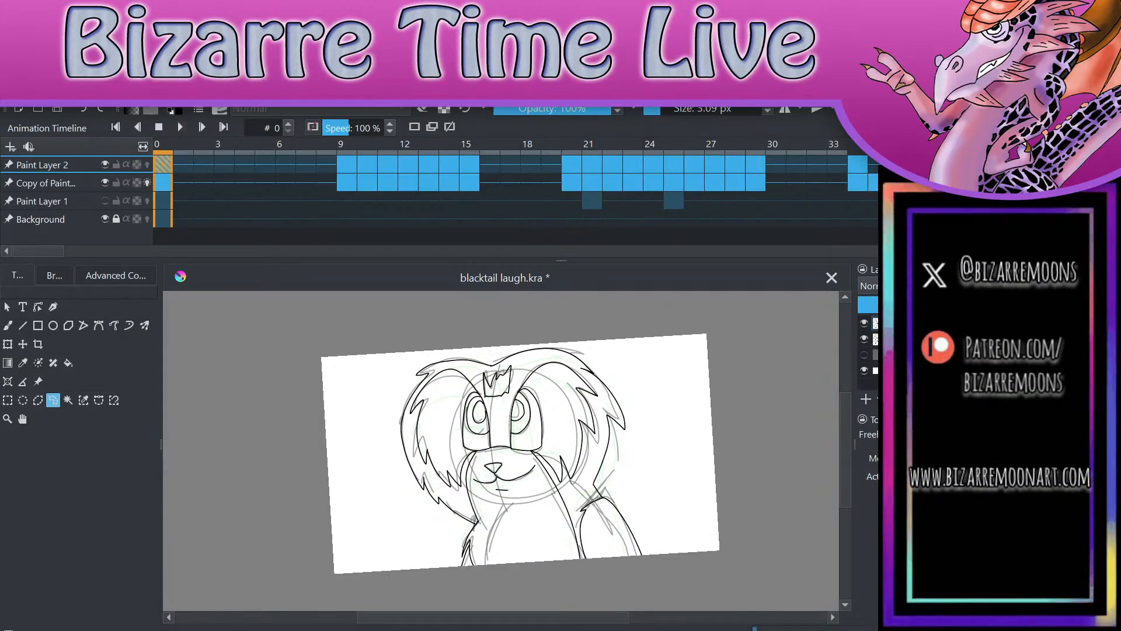
key(ctrl+s)
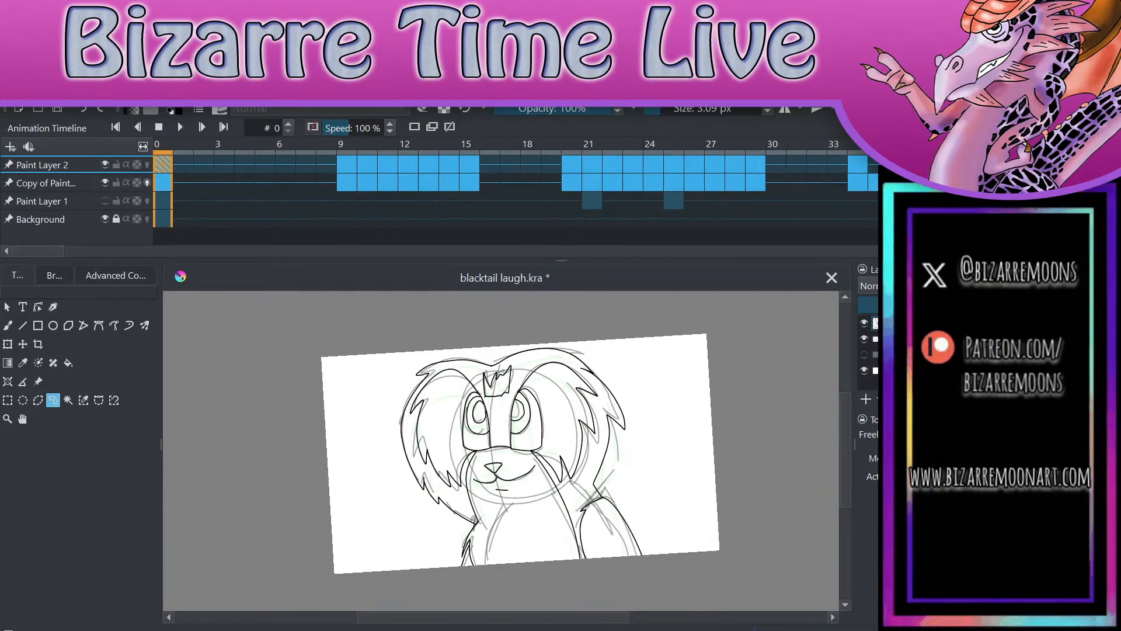
key(space)
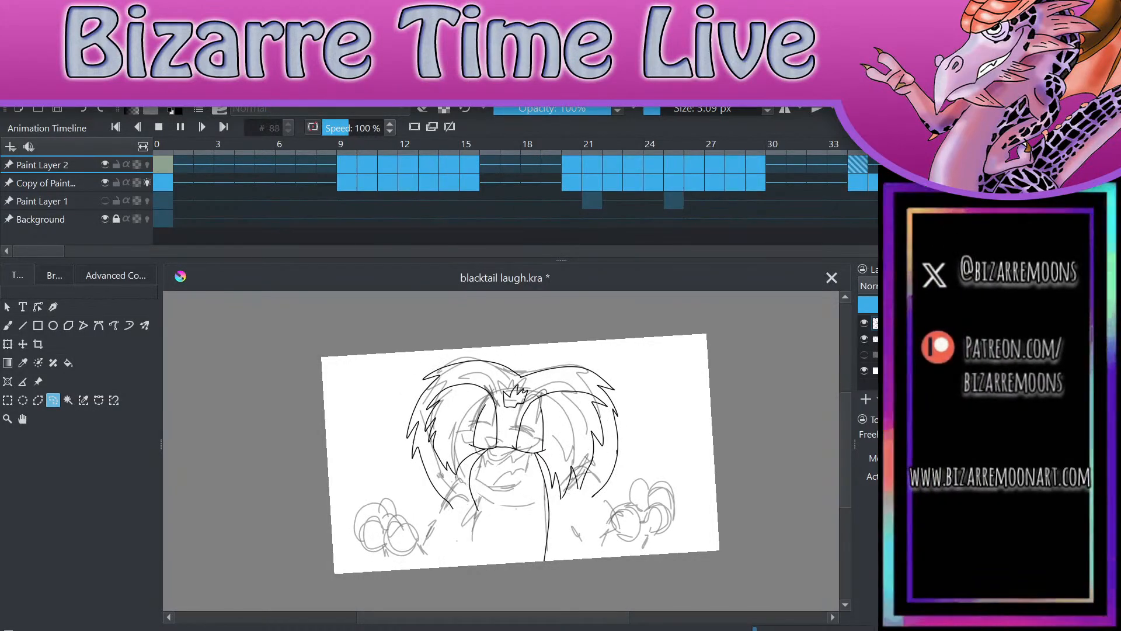
key(space)
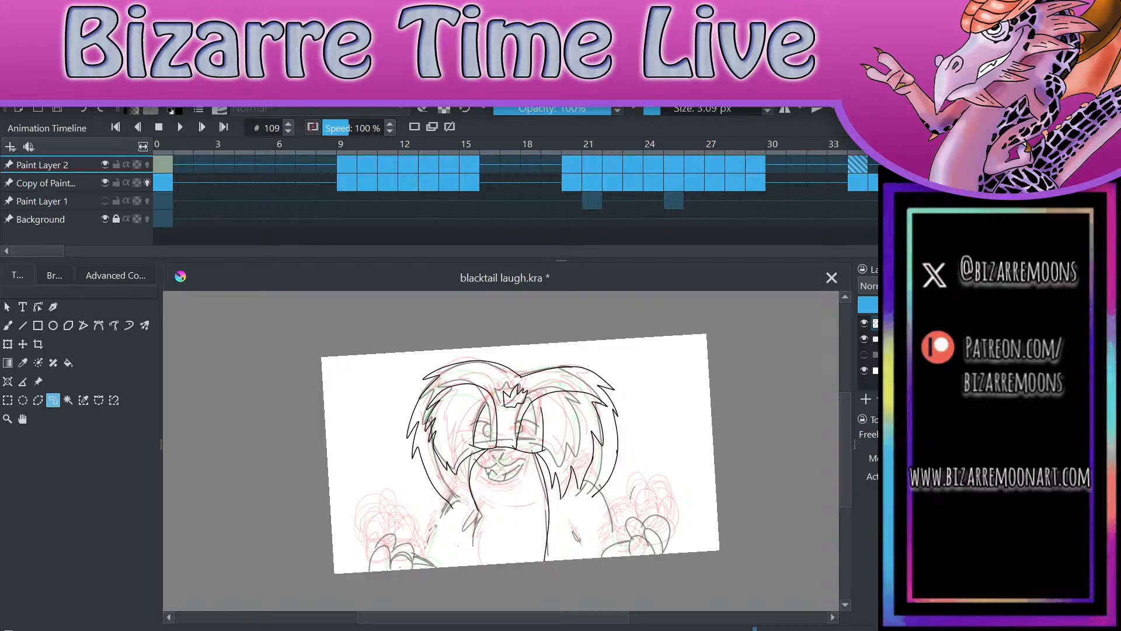
click(654, 167)
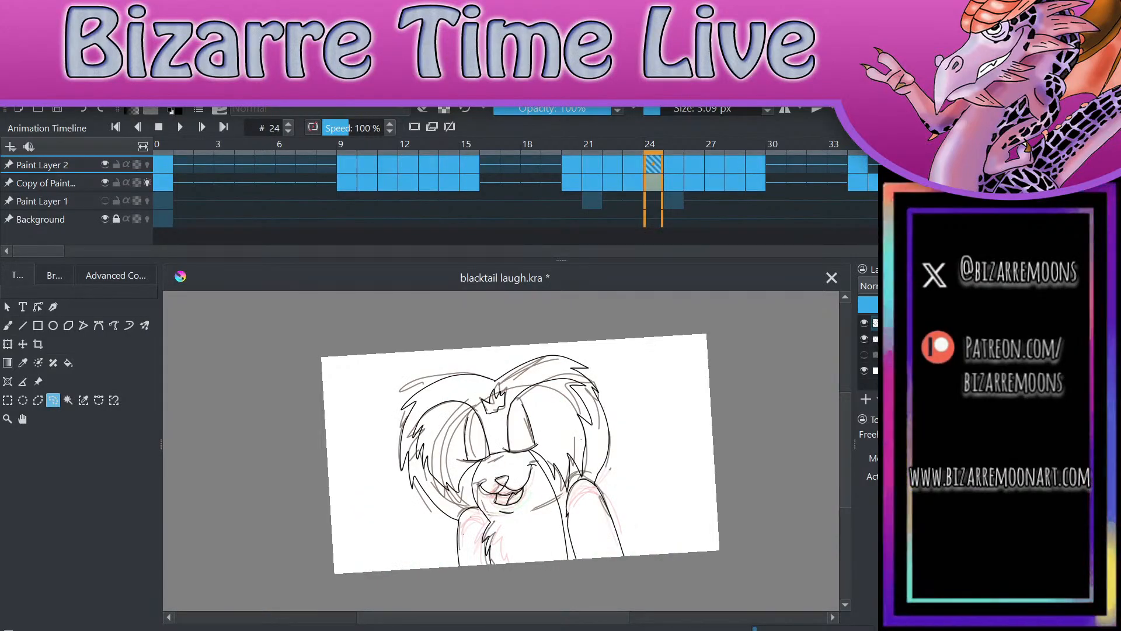
click(858, 166)
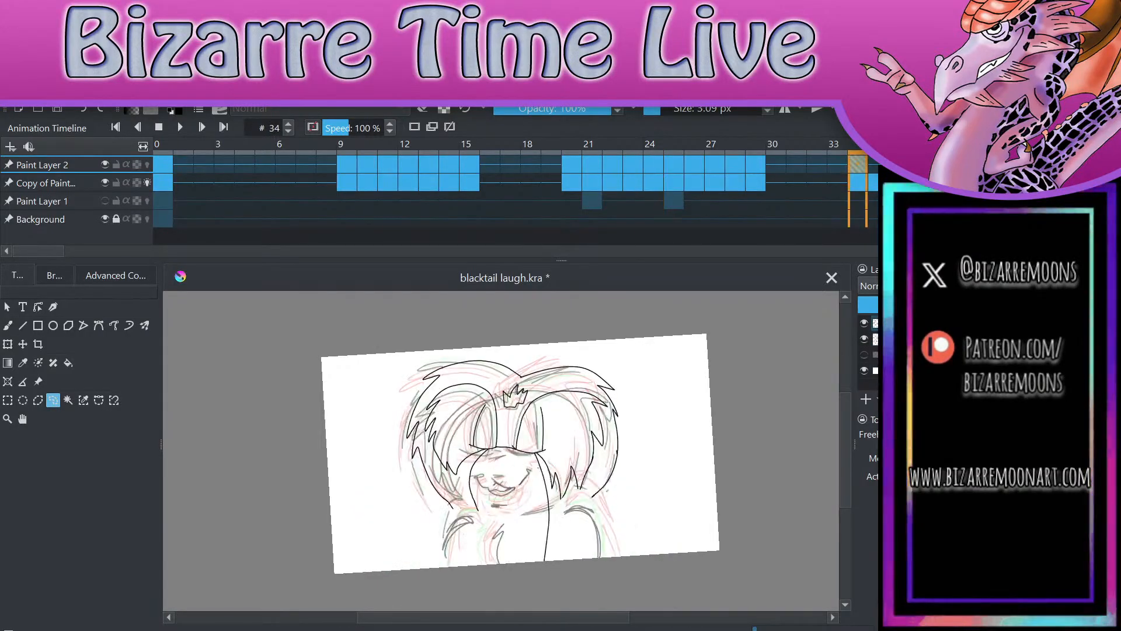
Step: Draw the nose and the curved smile line with both mouth corners over frame 34's sketch using the freehand brush
scroll(500, 489, up, 4)
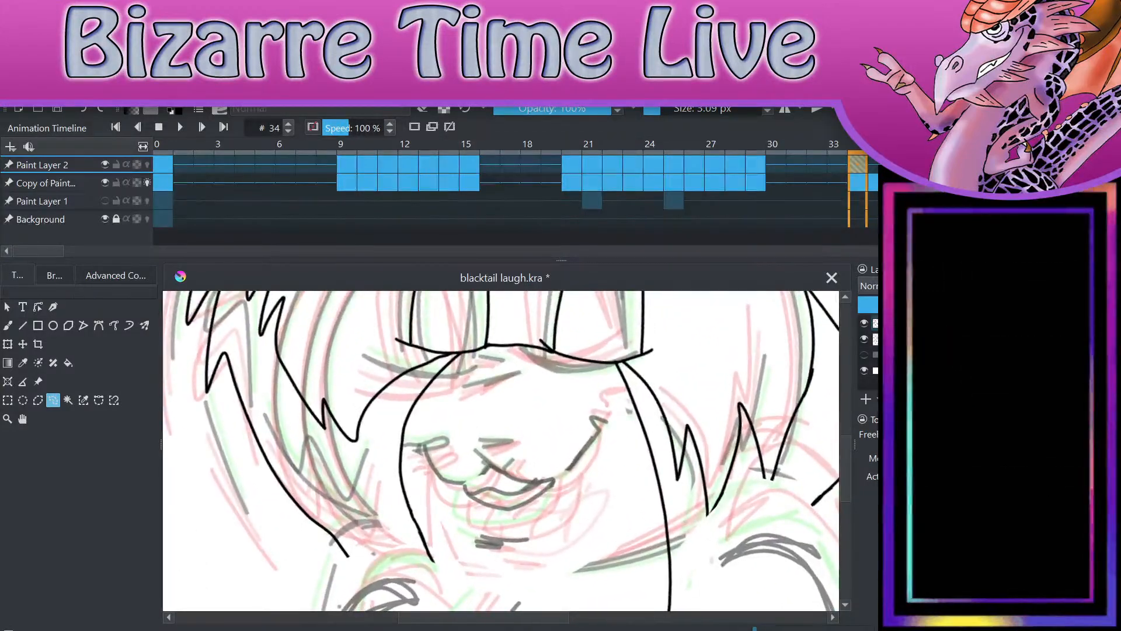
key(b)
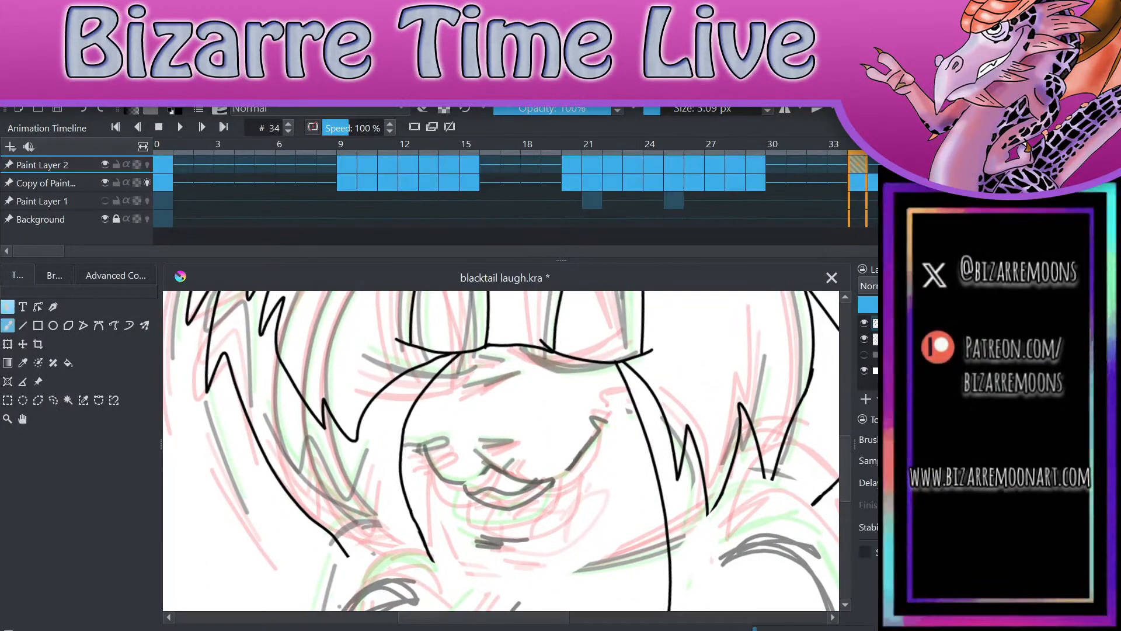
scroll(517, 467, up, 2)
scroll(536, 387, down, 1)
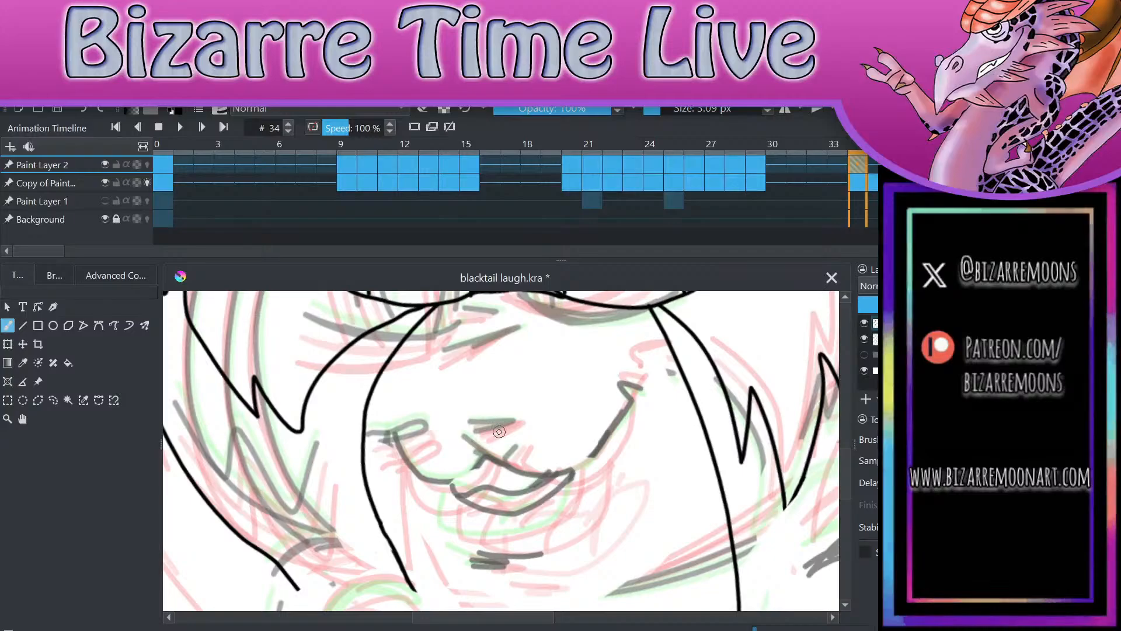
mouse_move(461, 426)
mouse_down()
mouse_move(526, 424)
mouse_move(476, 448)
mouse_move(505, 459)
mouse_move(526, 429)
mouse_move(531, 479)
mouse_move(591, 463)
mouse_move(645, 412)
mouse_up()
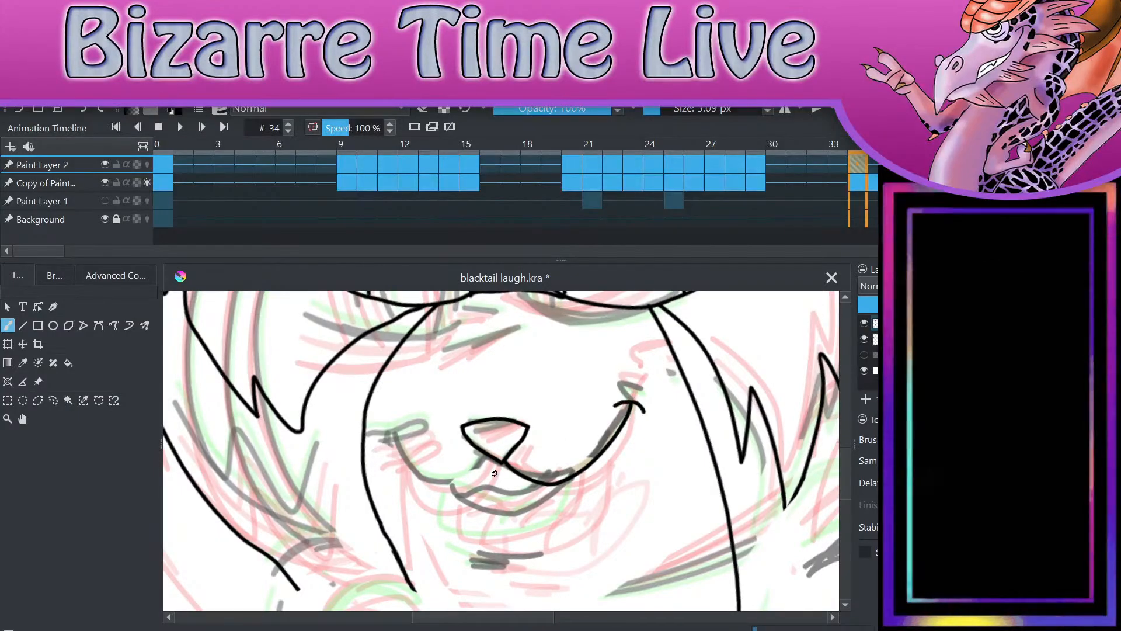
mouse_move(499, 465)
mouse_down()
mouse_move(398, 449)
mouse_move(397, 439)
mouse_move(415, 443)
mouse_up()
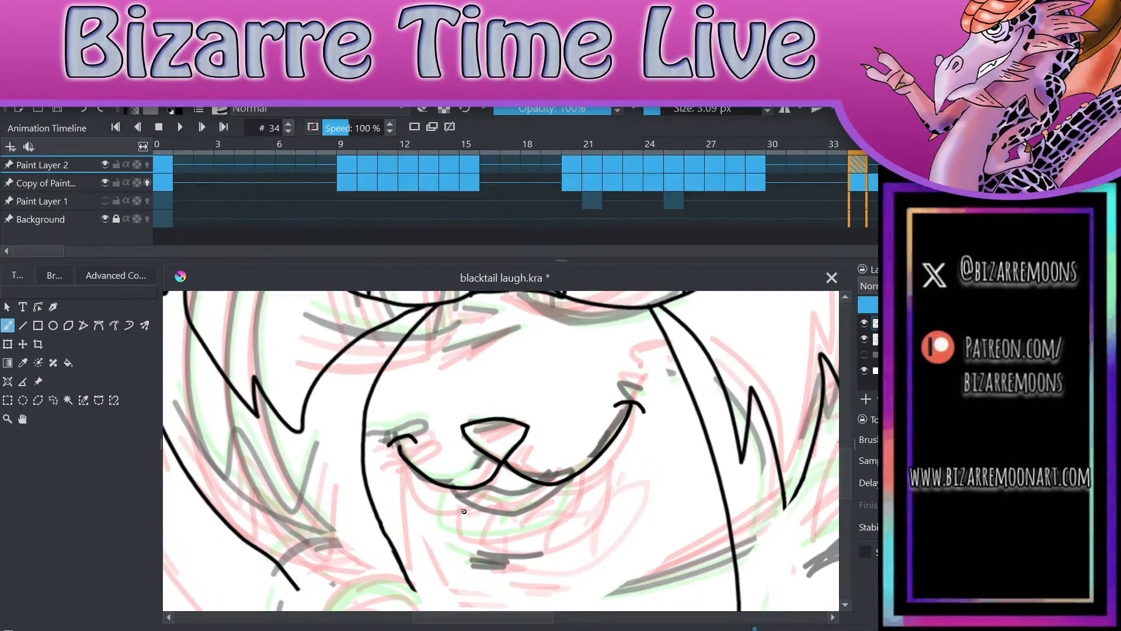
Step: Draw the open lower lip, the teeth edge and the short chin line beneath frame 34's smile
mouse_move(456, 487)
mouse_down()
mouse_move(473, 510)
mouse_move(553, 506)
mouse_move(569, 480)
mouse_up()
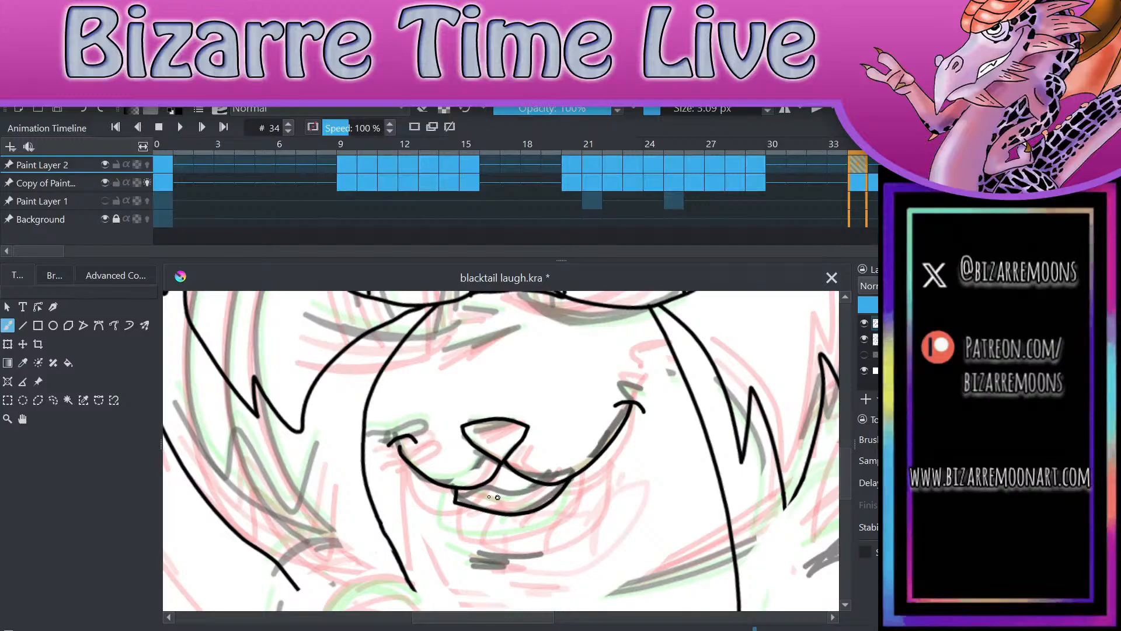
mouse_move(477, 488)
mouse_down()
mouse_move(533, 500)
mouse_move(559, 481)
mouse_up()
drag(466, 541, 544, 543)
scroll(619, 357, down, 4)
scroll(631, 409, up, 1)
scroll(622, 426, up, 3)
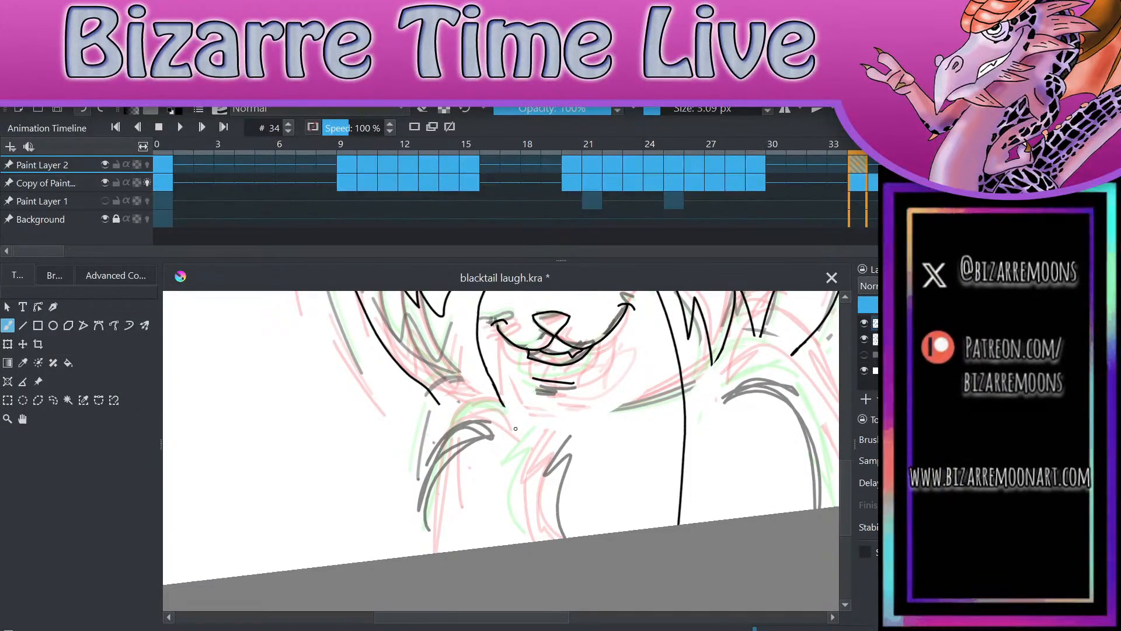
mouse_move(501, 403)
mouse_down()
mouse_move(509, 420)
mouse_move(491, 456)
mouse_move(494, 544)
mouse_up()
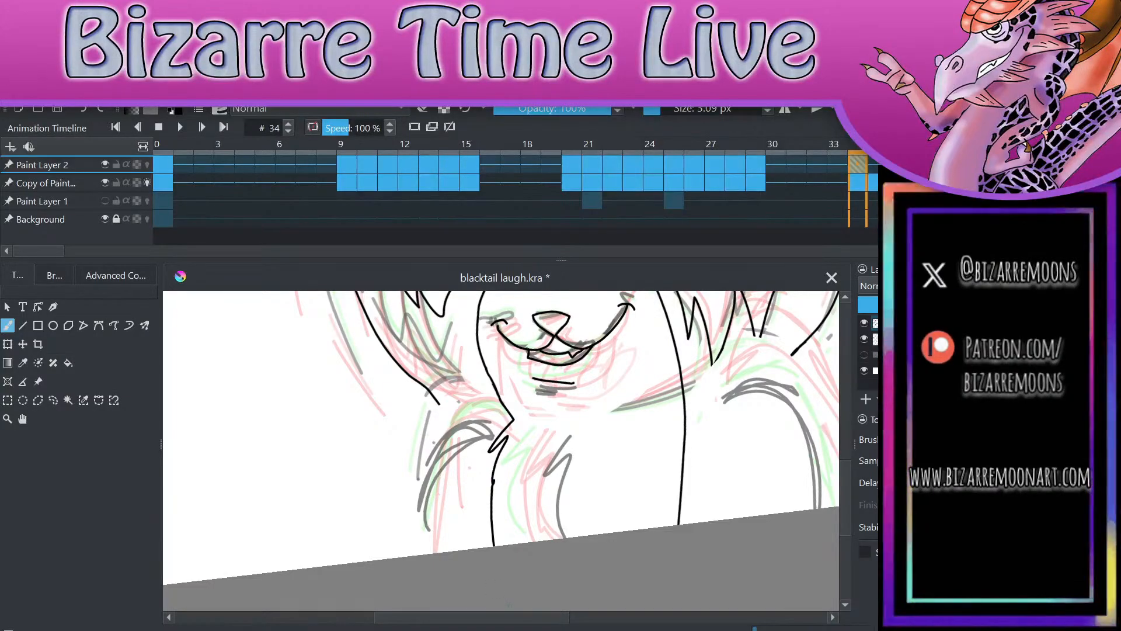
drag(501, 479, 498, 492)
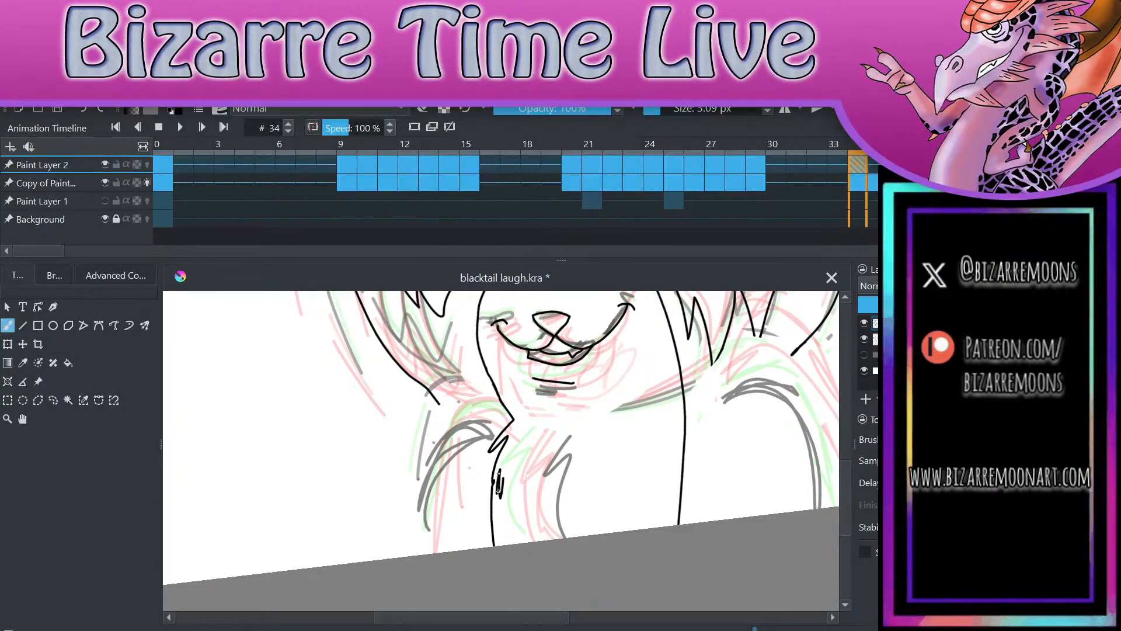
key(ctrl+z)
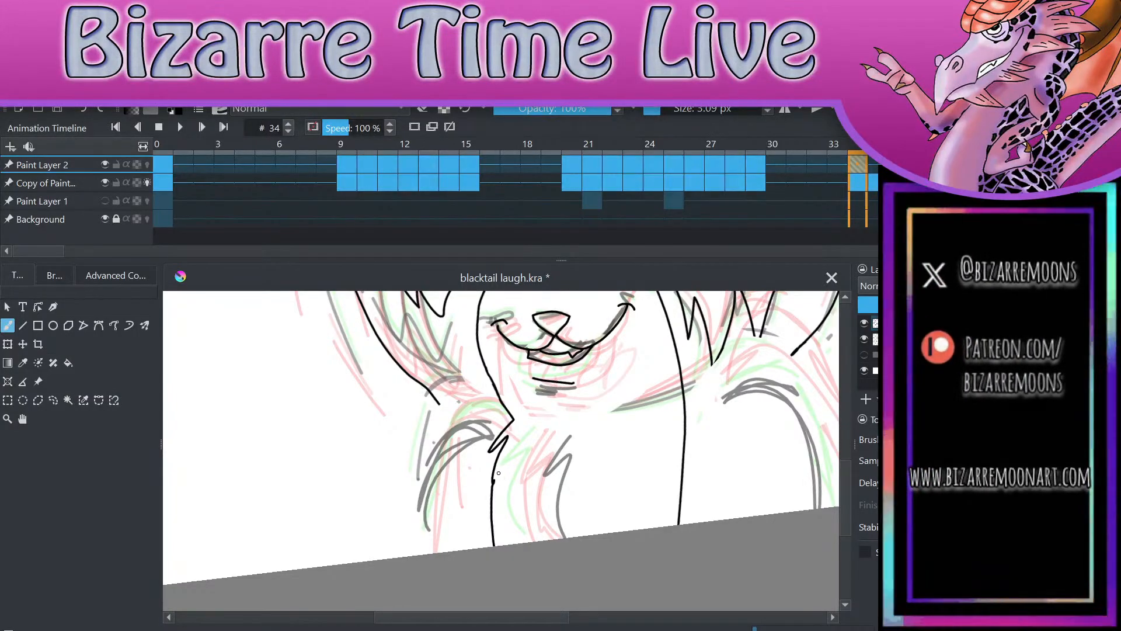
key(ctrl+z)
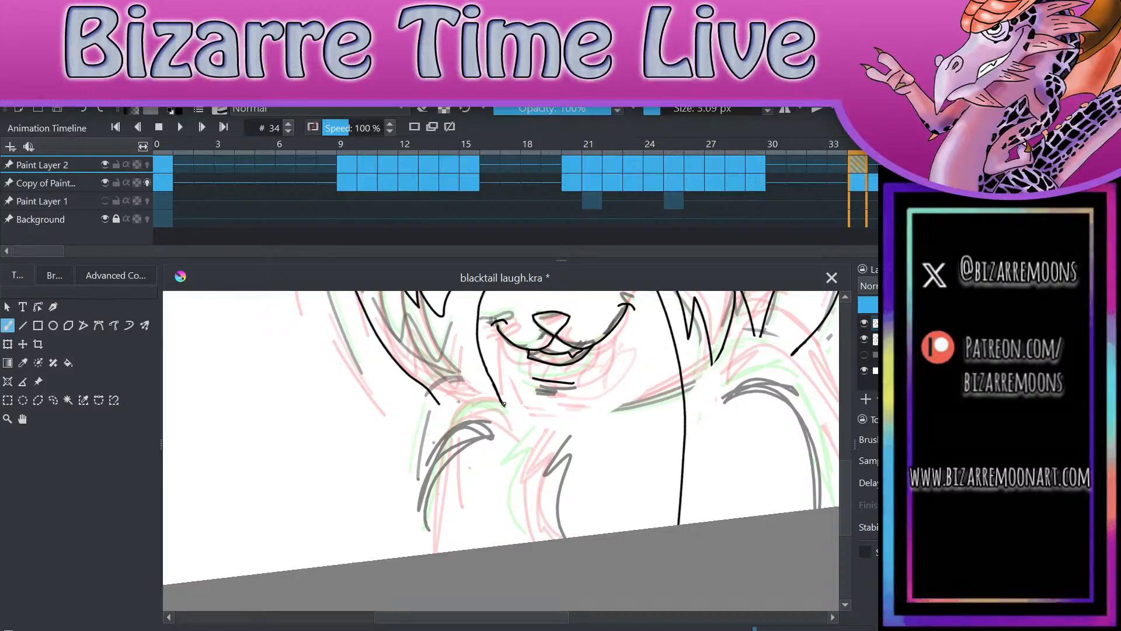
mouse_move(501, 402)
mouse_down()
mouse_move(512, 422)
mouse_move(487, 462)
mouse_up()
drag(563, 417, 601, 550)
key(ctrl+z)
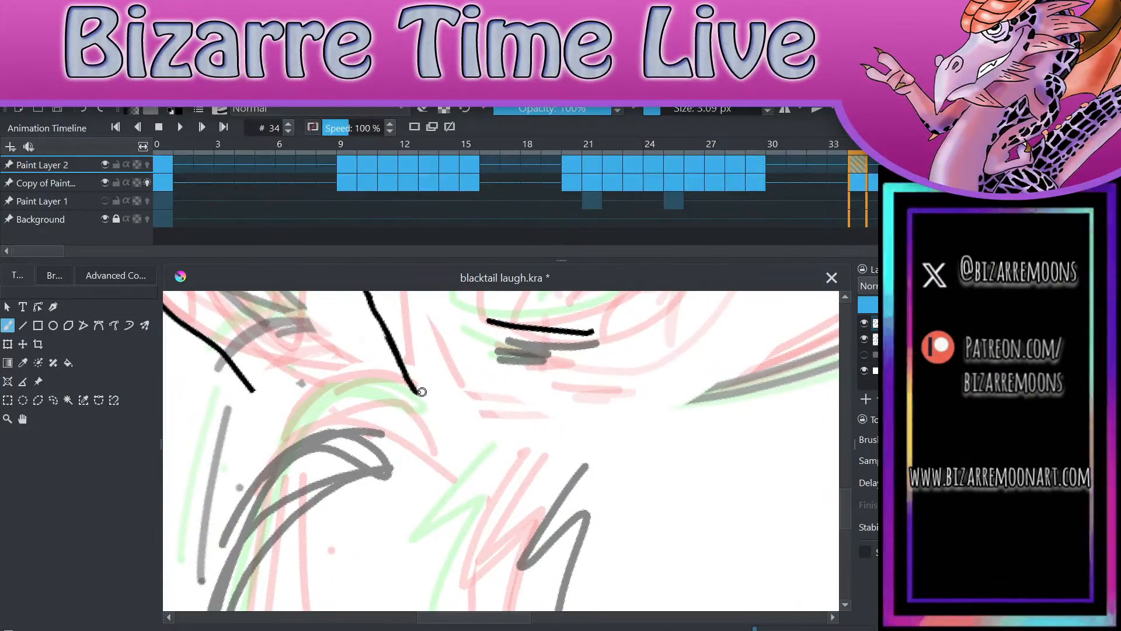
Step: Extend the muzzle-side line on frame 34 and draw the jagged chest fur edge from it down to the canvas edge
drag(415, 390, 446, 456)
scroll(508, 419, down, 2)
scroll(623, 341, down, 2)
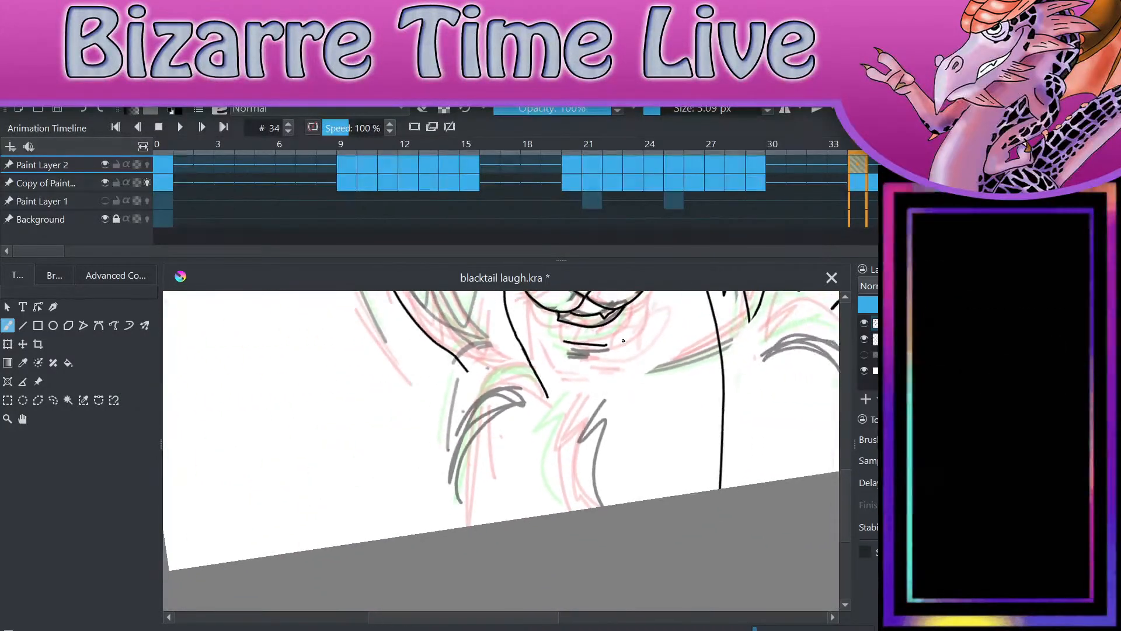
drag(546, 398, 532, 516)
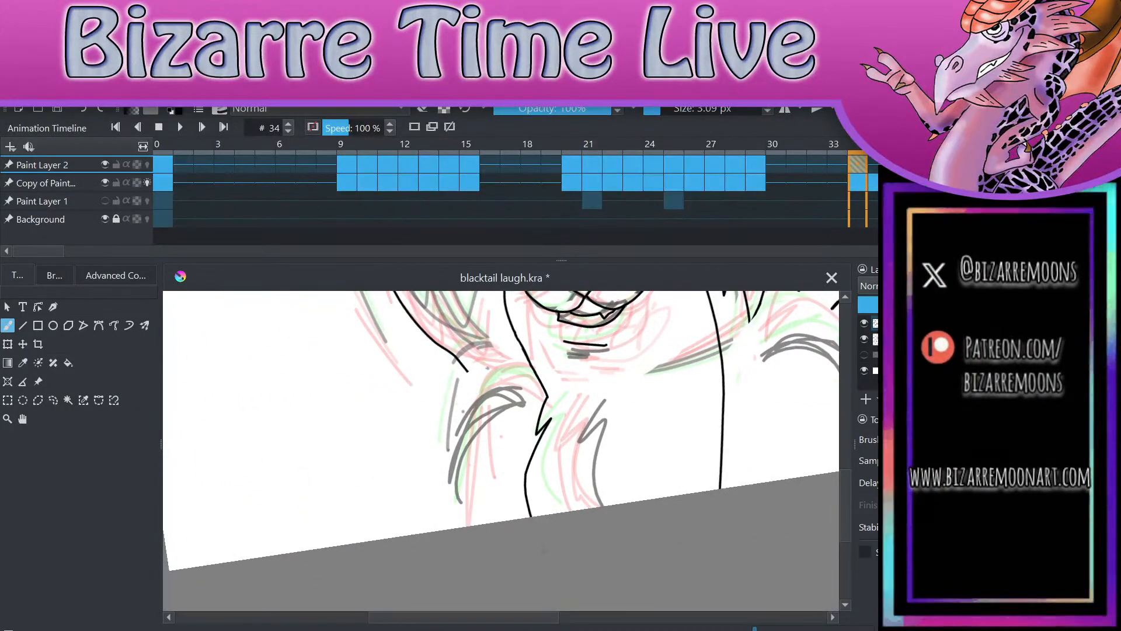
Step: Draw the outer shoulder and arm line beside the chest fur and connect the hair outline above to that shoulder
drag(540, 393, 446, 527)
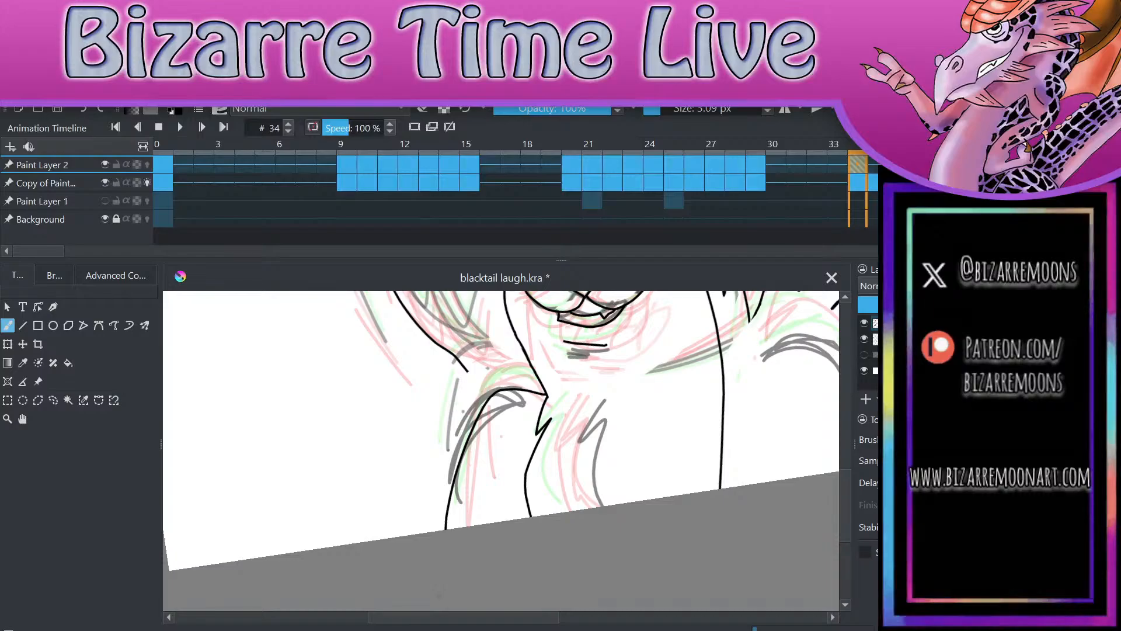
scroll(643, 502, down, 3)
scroll(616, 435, up, 4)
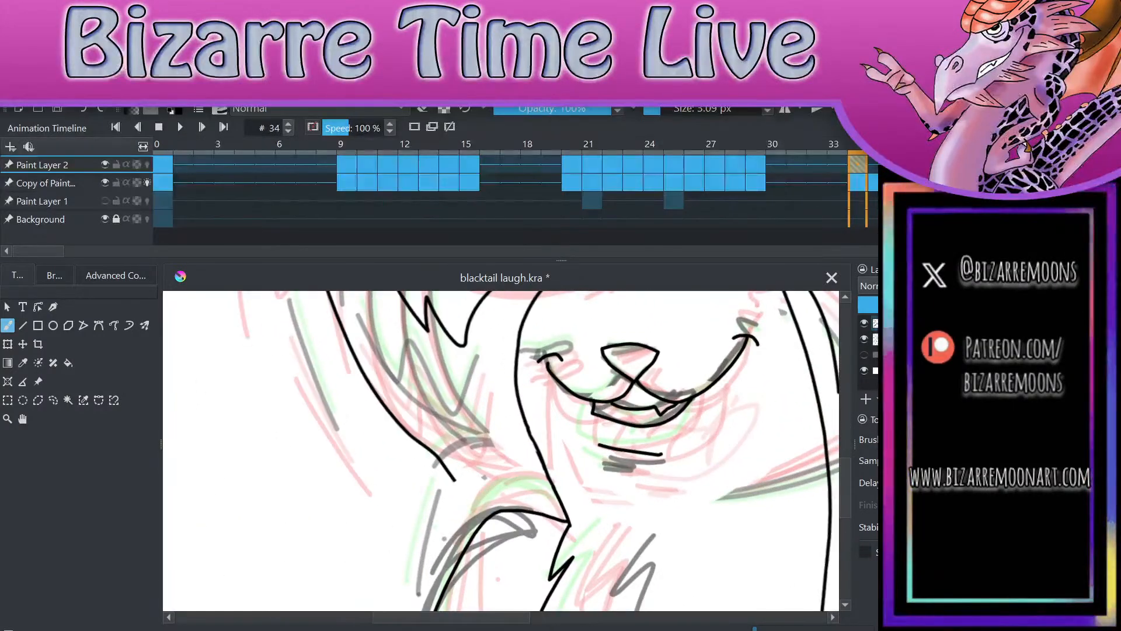
drag(453, 480, 480, 521)
key(ctrl+z)
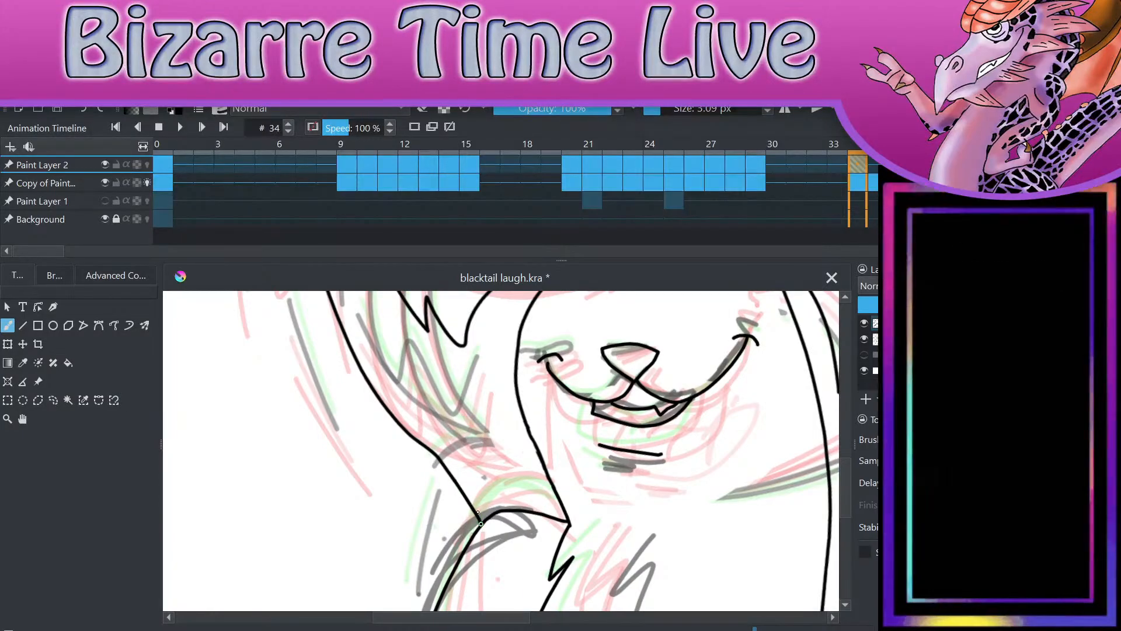
Step: Draw the other arm on frame 34 with its furry inner edge and curved outer line, and join its shoulder to the hair
scroll(525, 487, down, 3)
scroll(729, 517, up, 2)
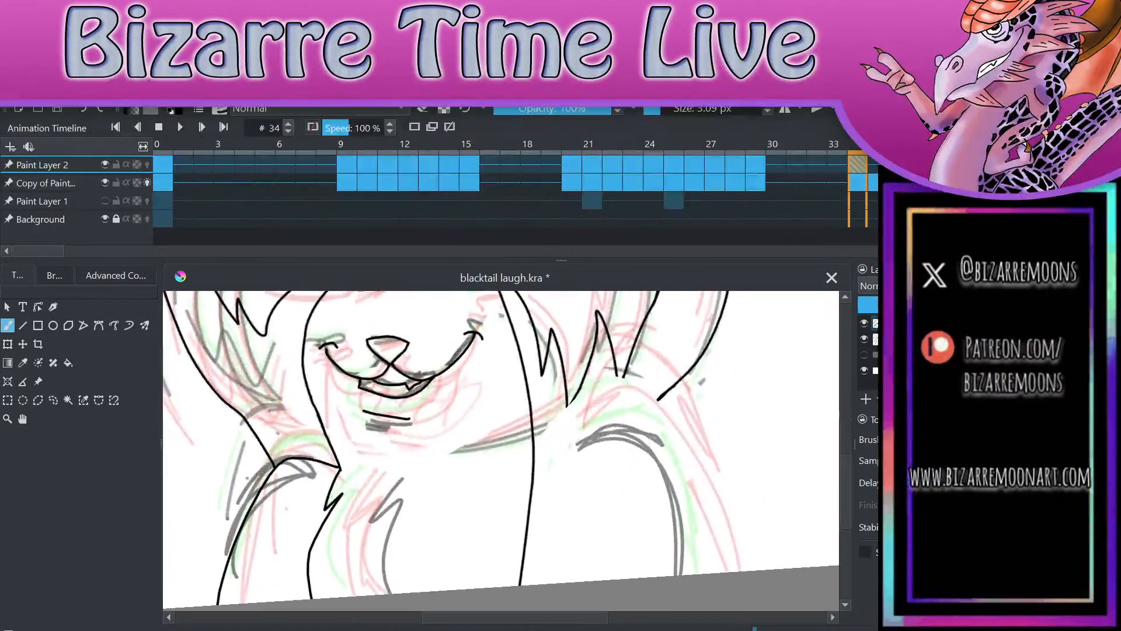
mouse_move(592, 439)
mouse_down()
mouse_move(552, 504)
mouse_move(537, 584)
mouse_up()
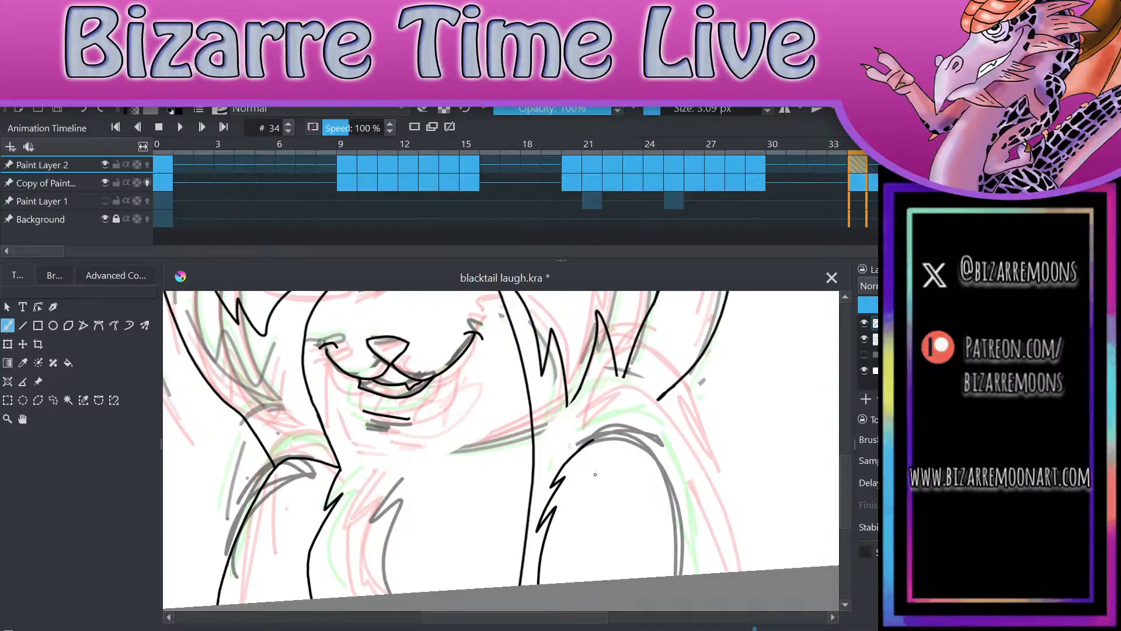
drag(590, 440, 677, 579)
key(ctrl+z)
mouse_move(591, 440)
mouse_down()
mouse_move(648, 457)
mouse_move(683, 575)
mouse_up()
drag(628, 436, 668, 391)
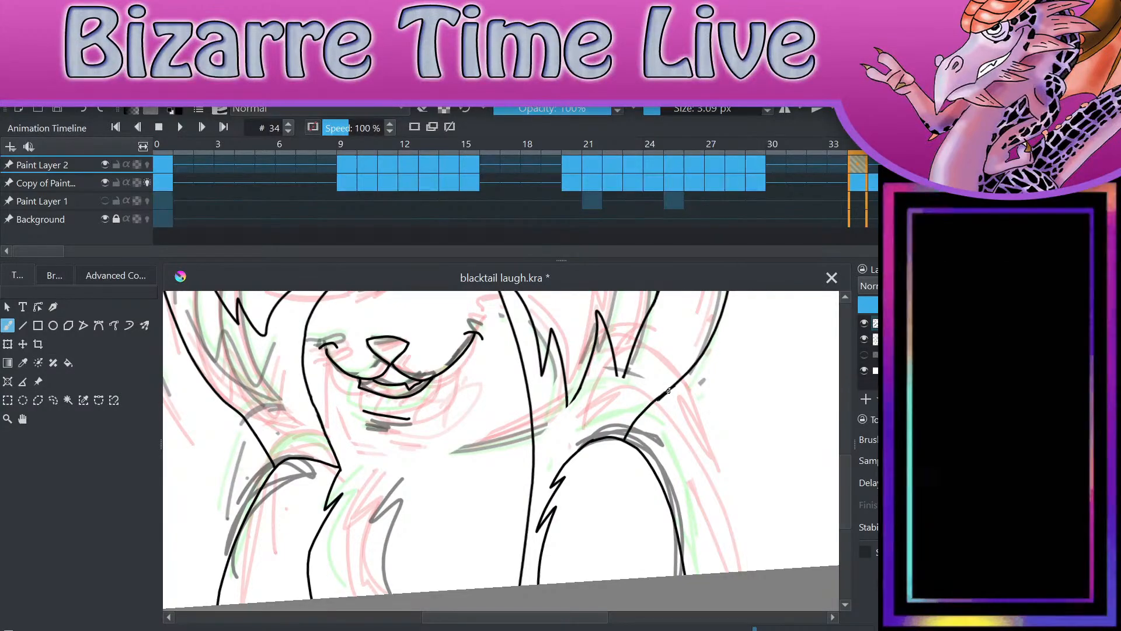
Step: Compare the finished line art on frame 34 with frame 29
scroll(763, 467, down, 3)
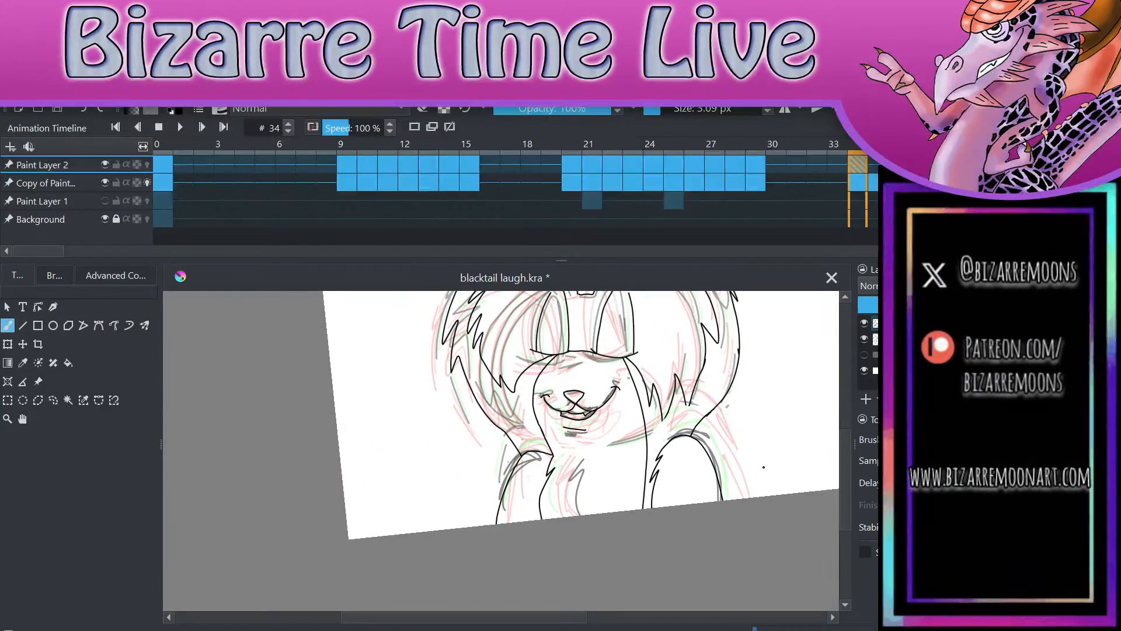
click(759, 163)
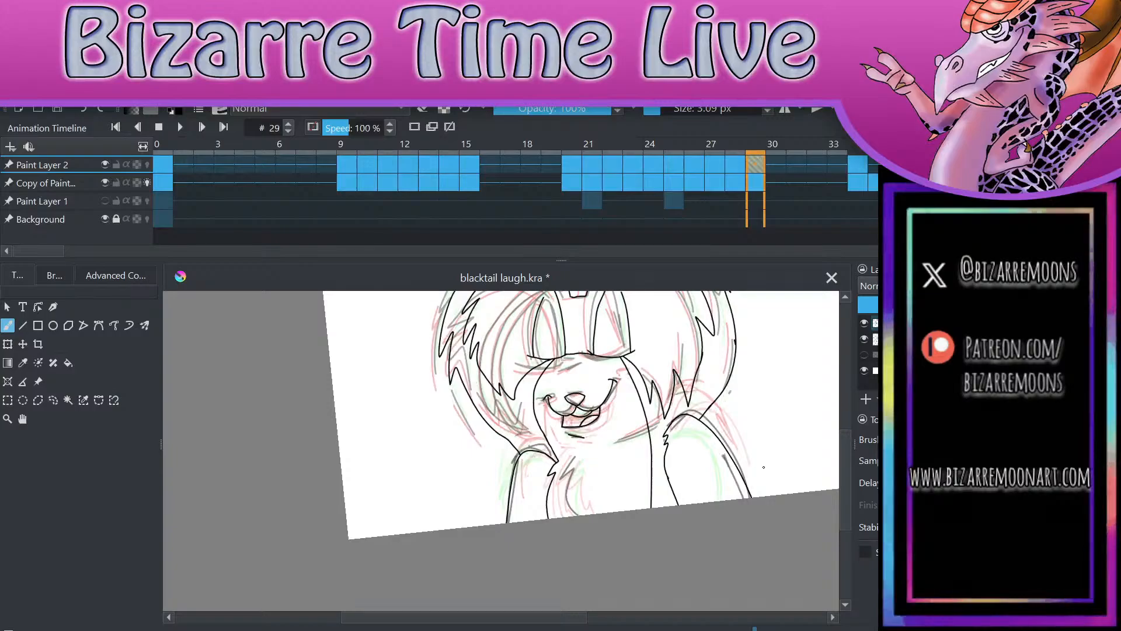
click(857, 158)
Step: On frame 35, lasso and remove the whole character line art, paste it back and transform it to follow that frame's sketch
key(period)
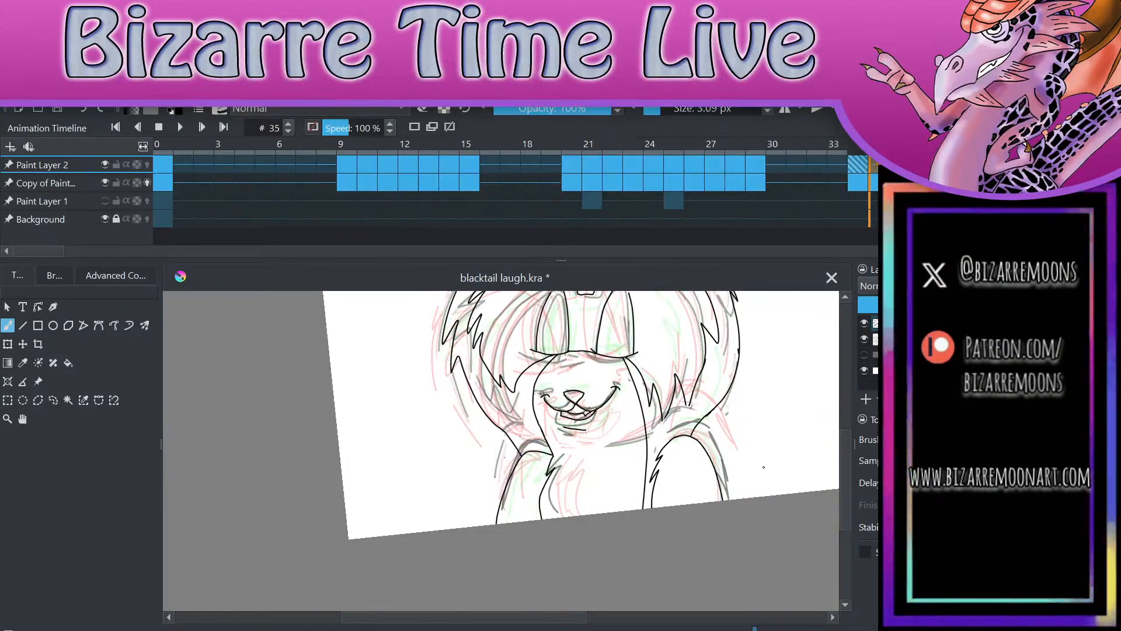
scroll(764, 467, down, 3)
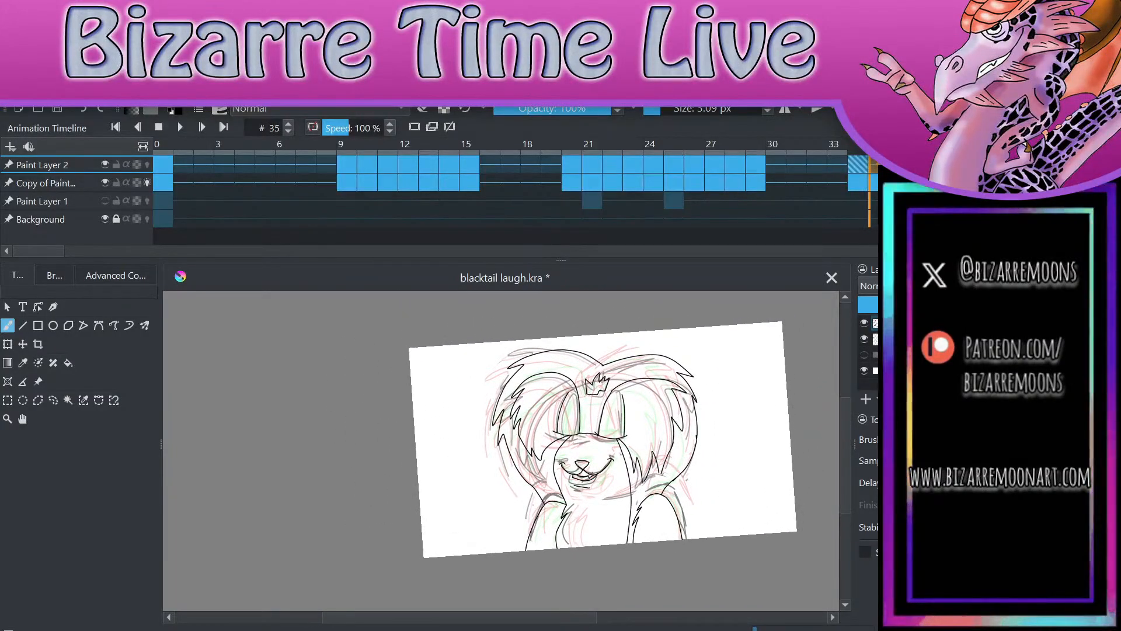
click(57, 398)
mouse_move(608, 349)
mouse_down()
mouse_move(452, 422)
mouse_move(520, 576)
mouse_move(652, 589)
mouse_move(743, 479)
mouse_move(663, 326)
mouse_move(616, 336)
mouse_up()
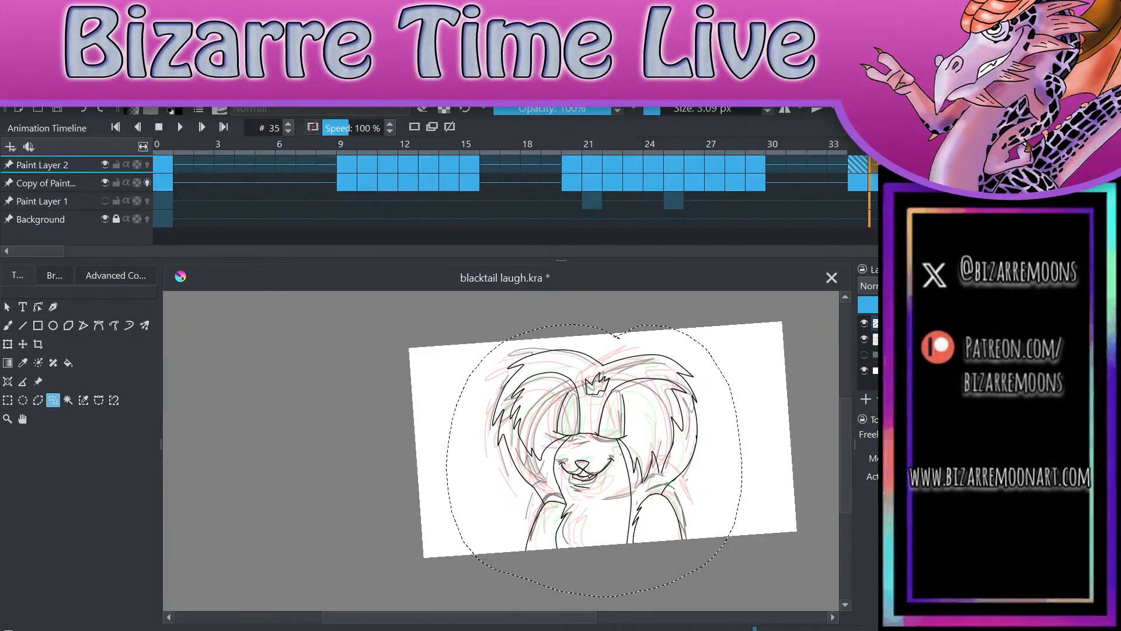
key(Delete)
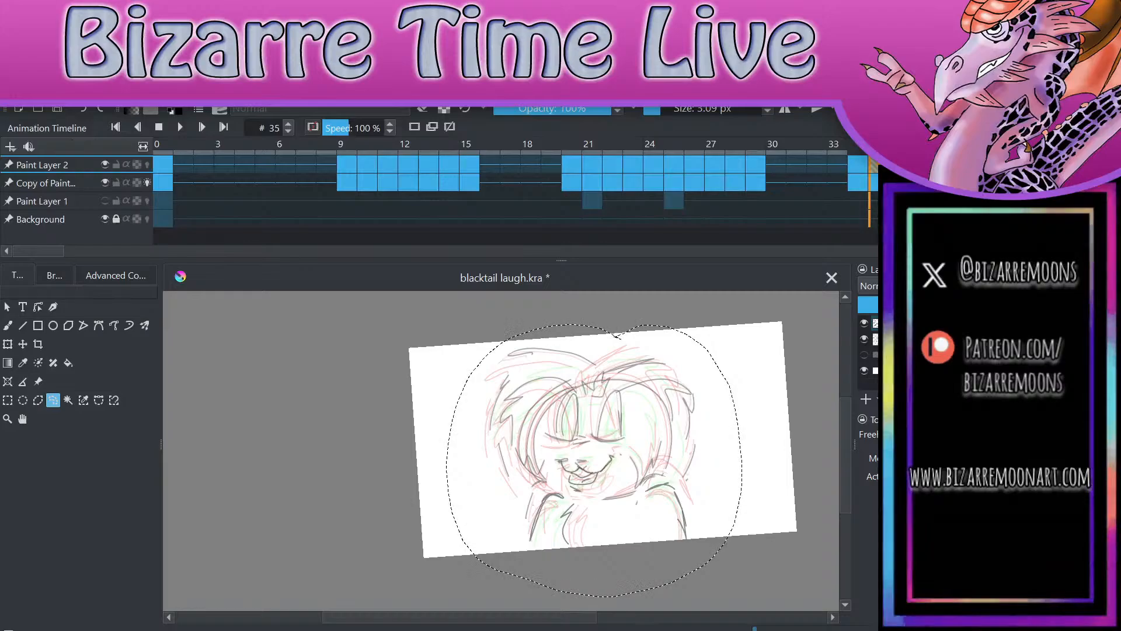
key(ctrl+v)
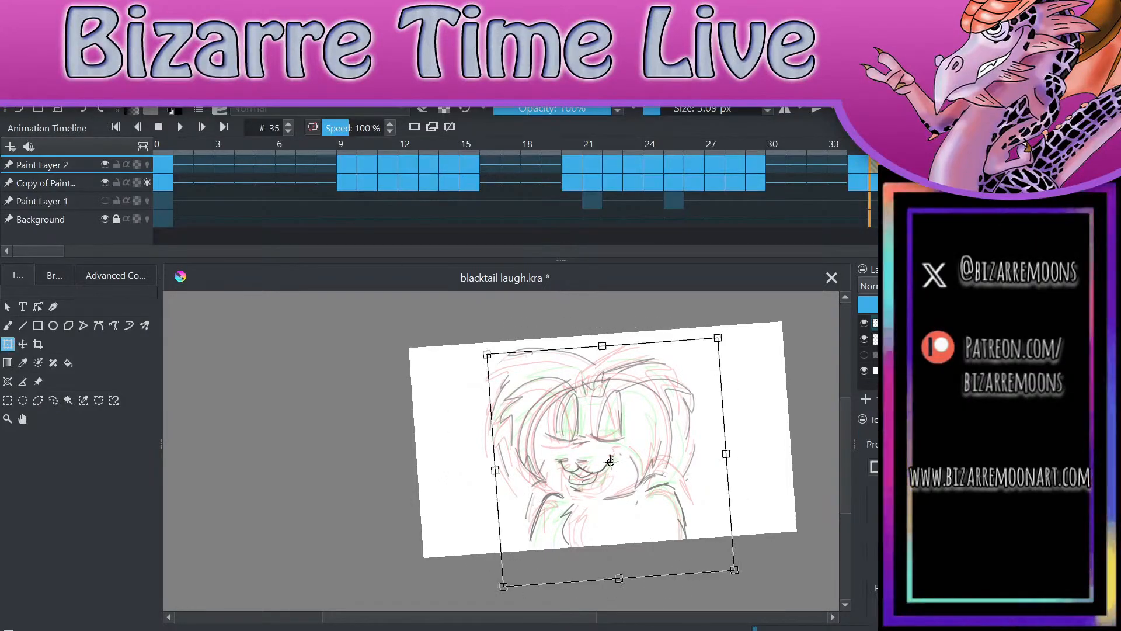
key(Return)
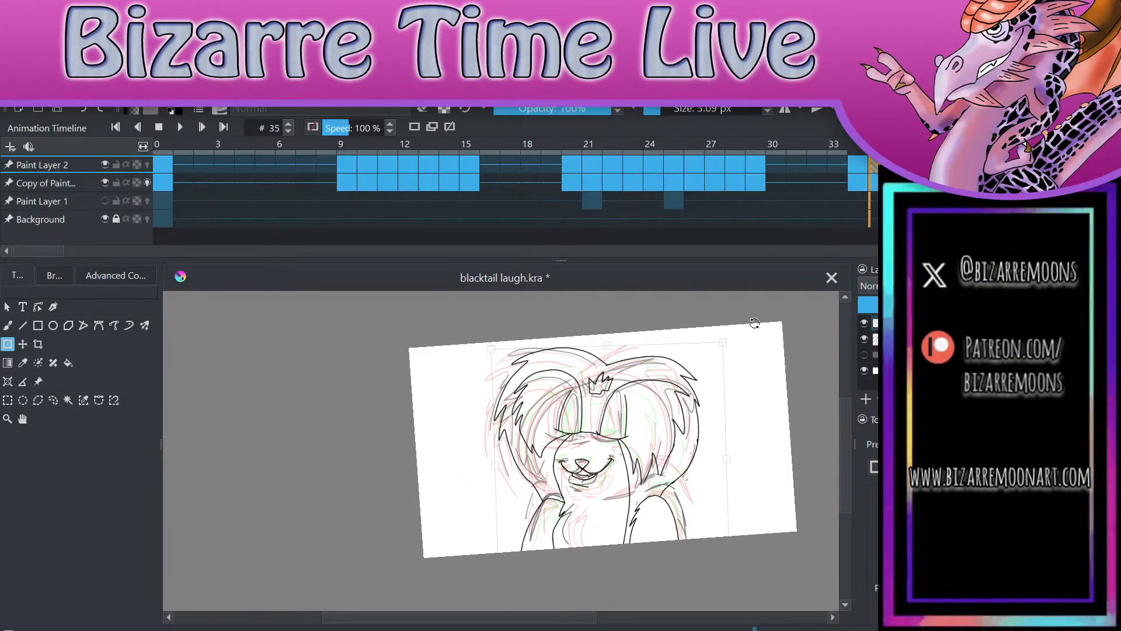
Step: Finish rotating the pasted line art to match frame 35's sketch, and lasso and delete its nose and mouth
drag(752, 329, 754, 328)
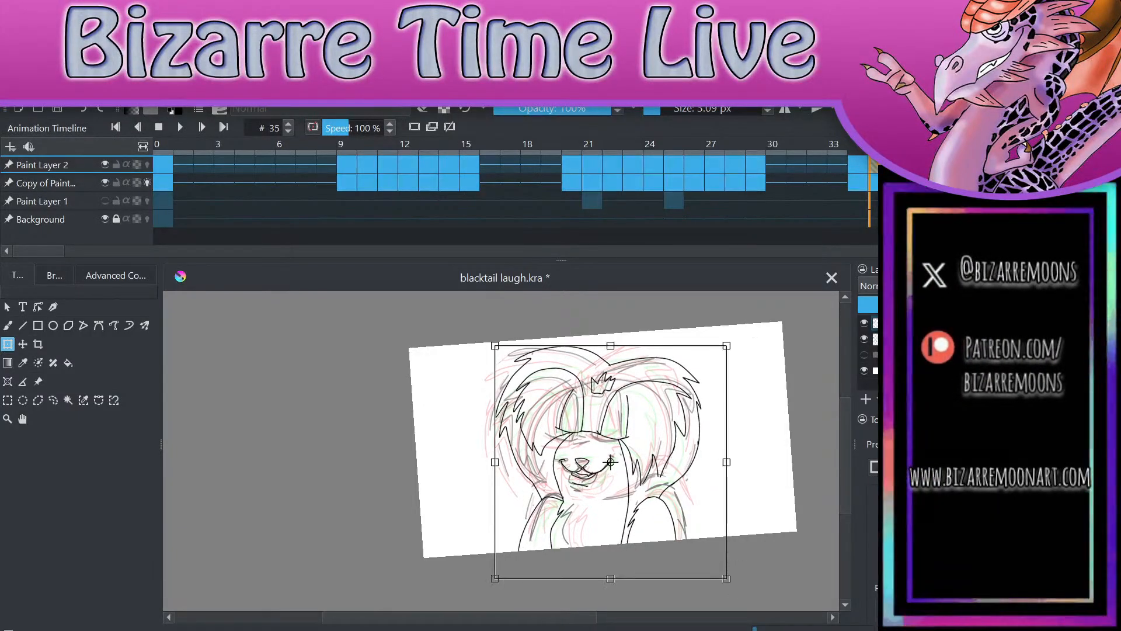
click(53, 400)
scroll(626, 423, up, 3)
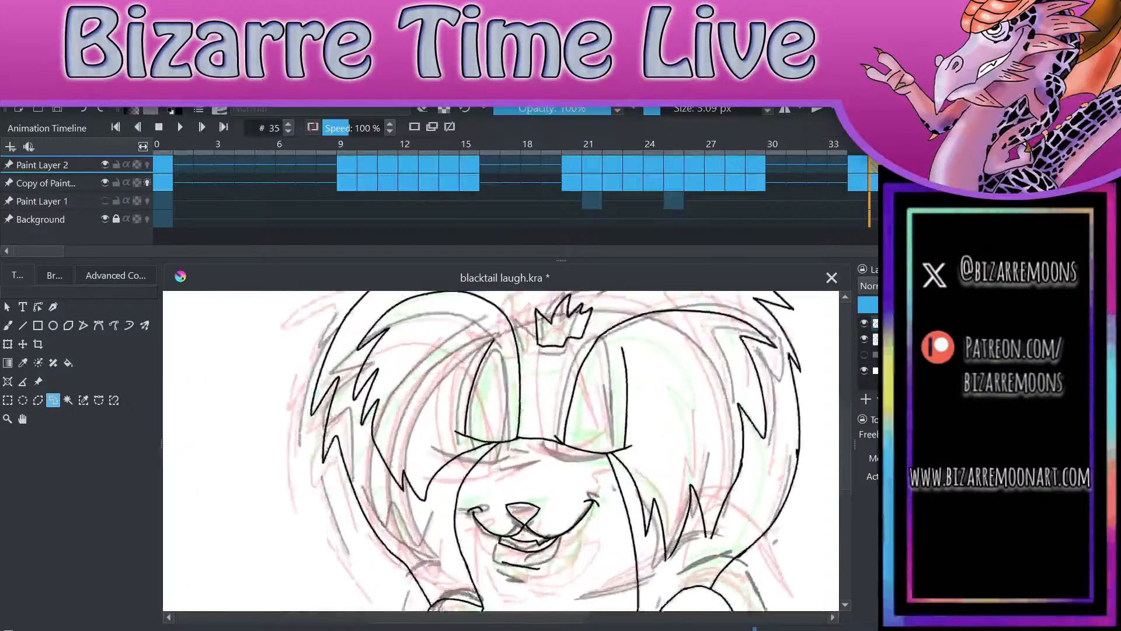
scroll(626, 423, down, 1)
mouse_move(543, 420)
mouse_down()
mouse_move(495, 453)
mouse_move(602, 514)
mouse_move(601, 417)
mouse_move(551, 419)
mouse_up()
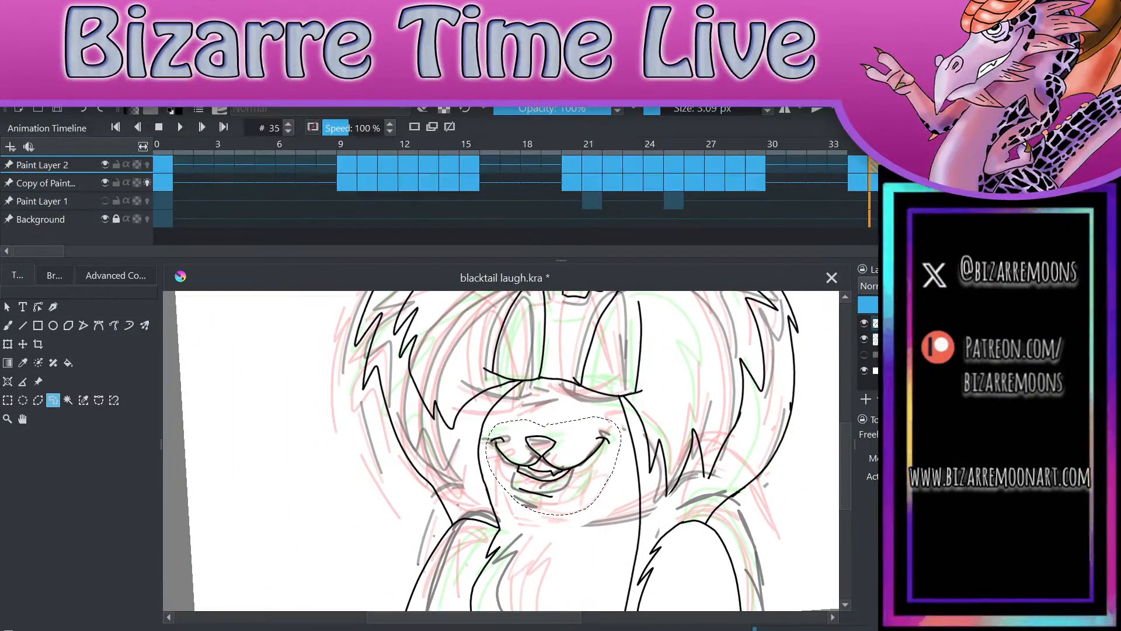
key(Delete)
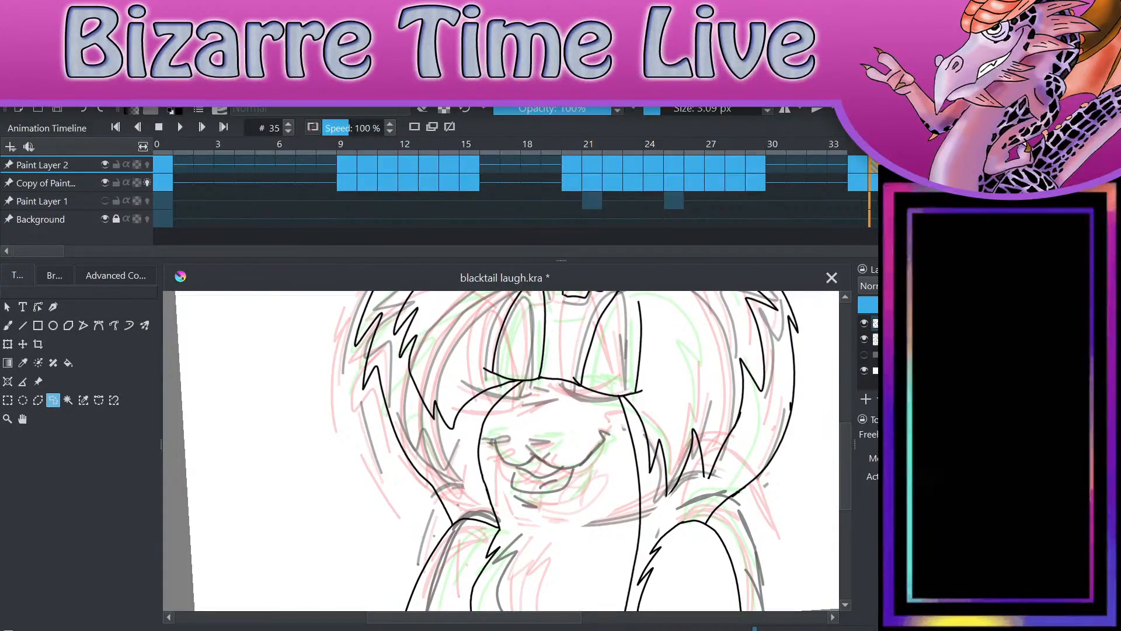
Step: Draw the nose outline and the curved smile lines with their corner ticks over the frame 35 sketch
click(8, 325)
scroll(530, 466, up, 4)
scroll(615, 557, up, 2)
drag(488, 407, 565, 404)
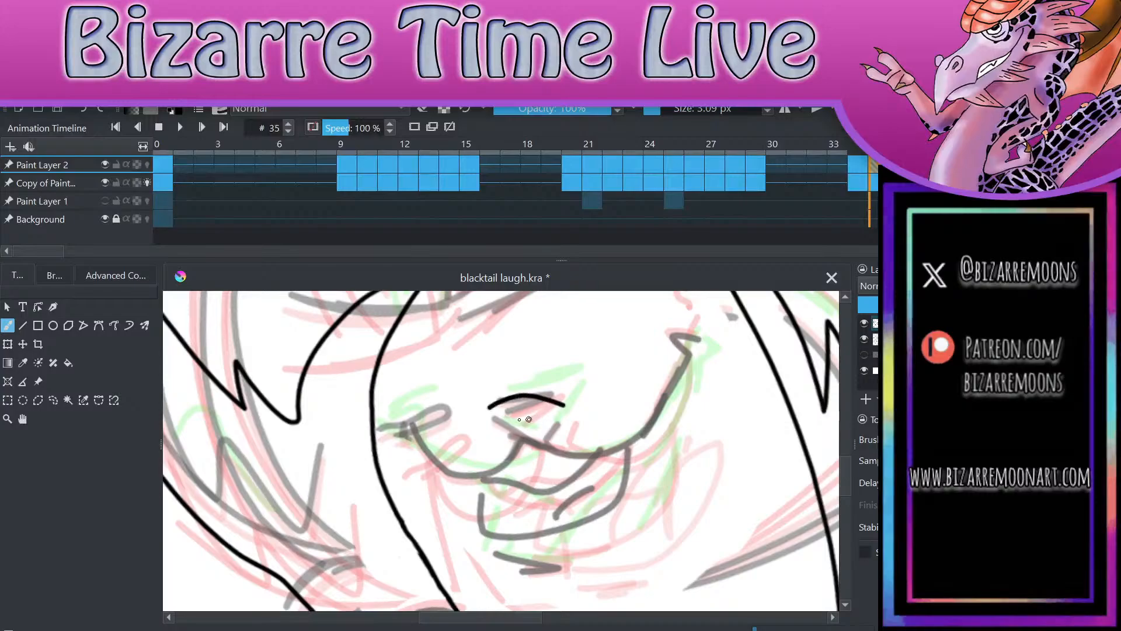
mouse_move(489, 410)
mouse_down()
mouse_move(523, 445)
mouse_move(564, 403)
mouse_up()
mouse_move(528, 446)
mouse_down()
mouse_move(577, 464)
mouse_move(685, 349)
mouse_move(673, 354)
mouse_move(705, 359)
mouse_up()
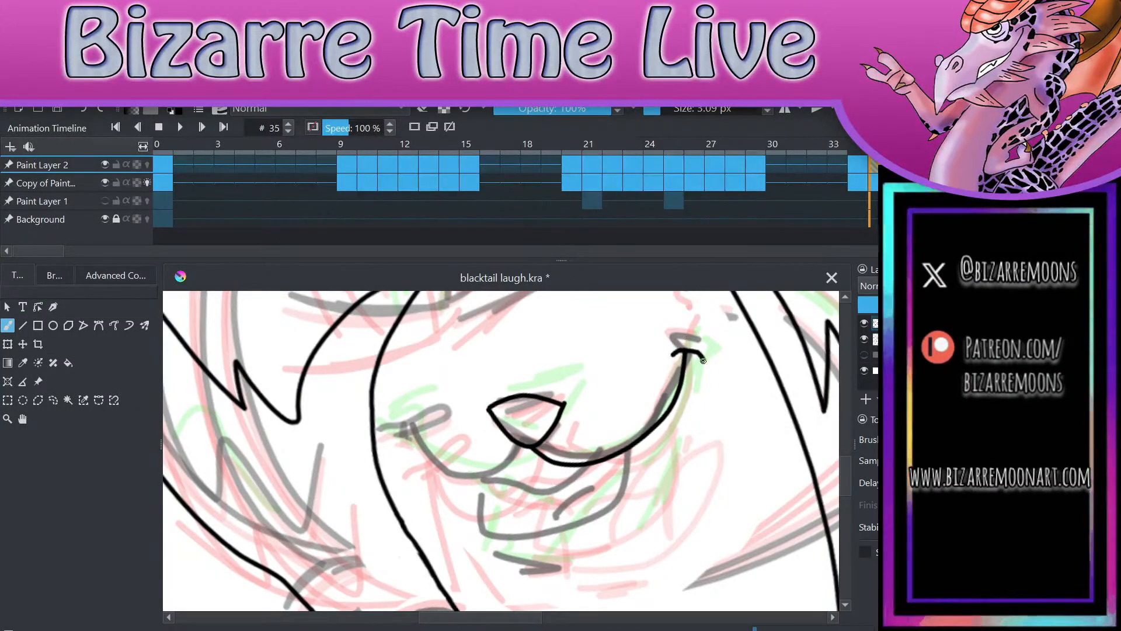
mouse_move(529, 449)
mouse_down()
mouse_move(499, 482)
mouse_move(432, 440)
mouse_move(419, 453)
mouse_move(445, 436)
mouse_up()
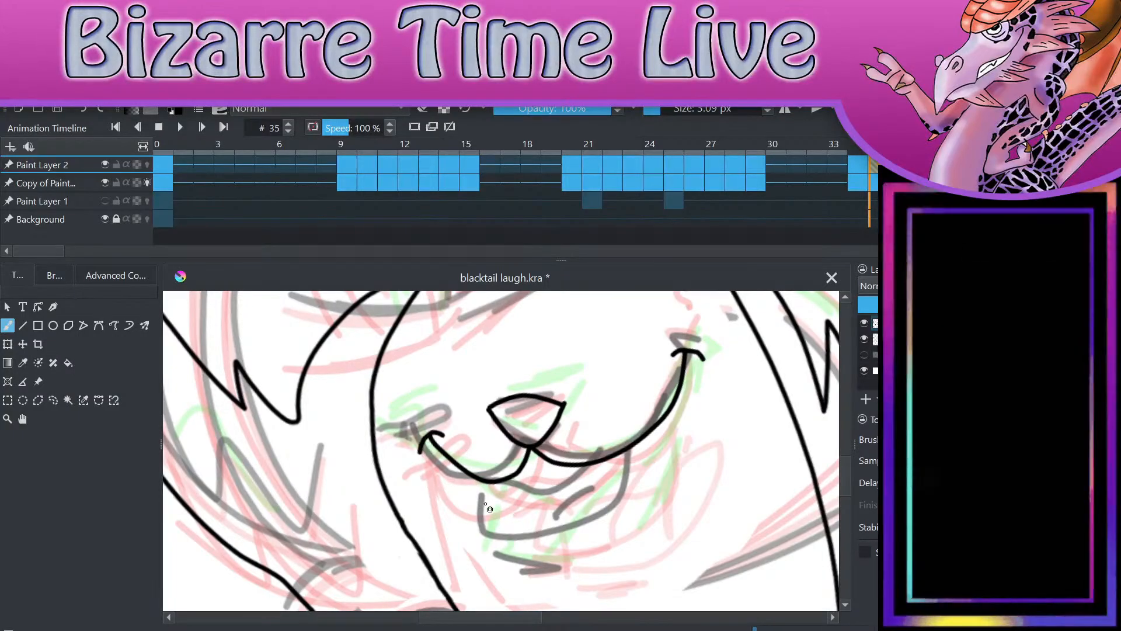
Step: Draw the open lower jaw with the upper lip and fang, the tongue line, and a short chin line beneath
mouse_move(483, 480)
mouse_down()
mouse_move(479, 527)
mouse_move(539, 532)
mouse_move(623, 500)
mouse_move(629, 442)
mouse_up()
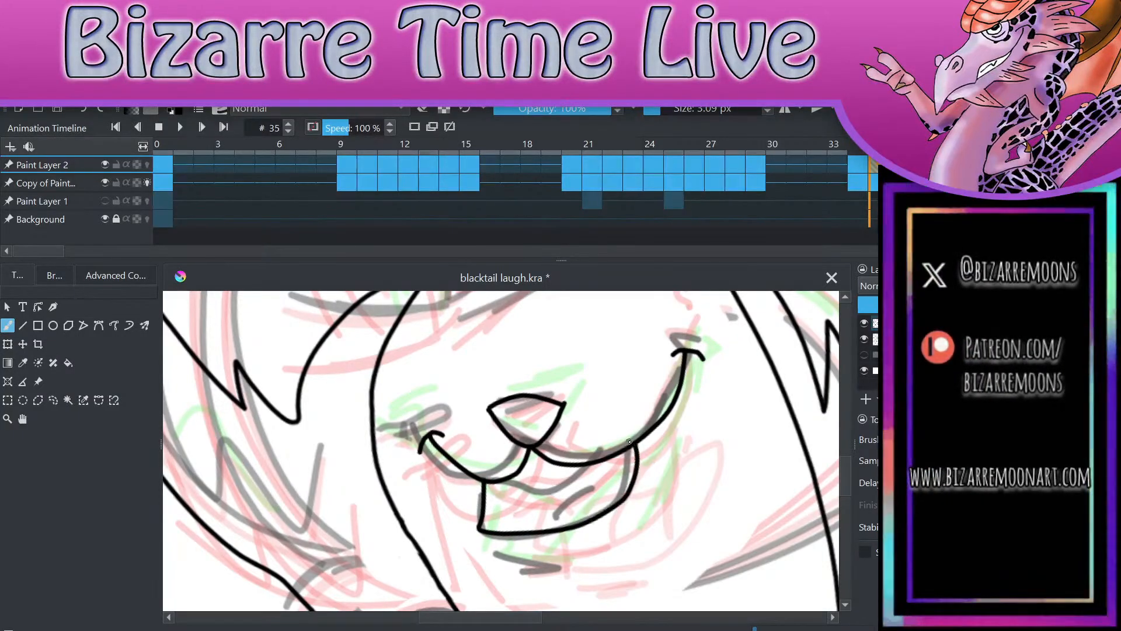
mouse_move(496, 483)
mouse_down()
mouse_move(609, 474)
mouse_move(627, 445)
mouse_up()
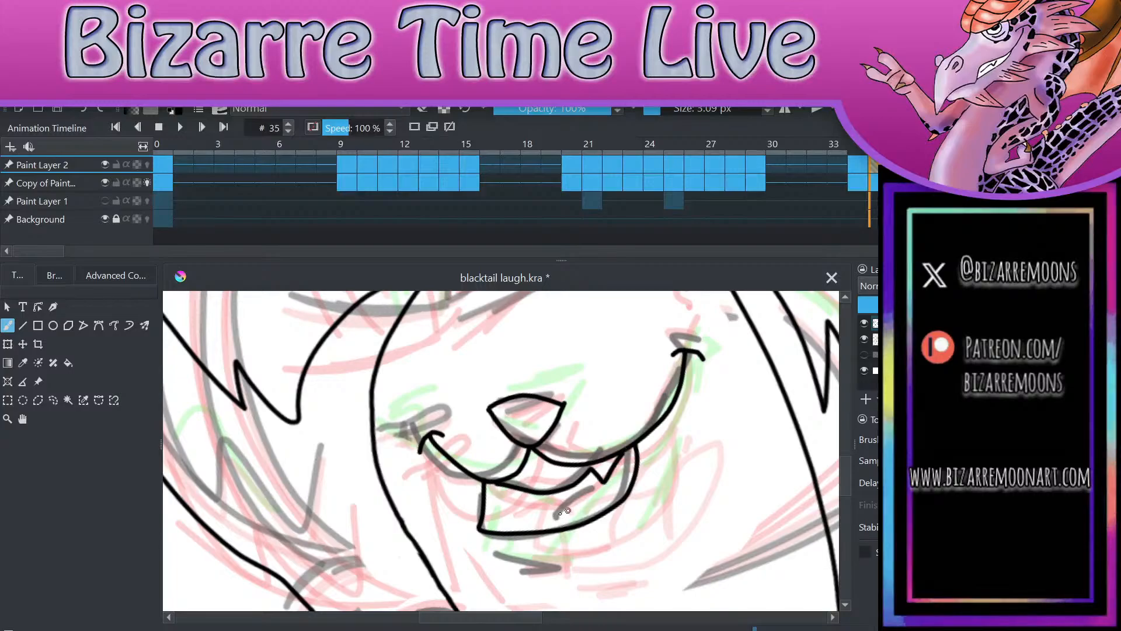
drag(530, 530, 597, 474)
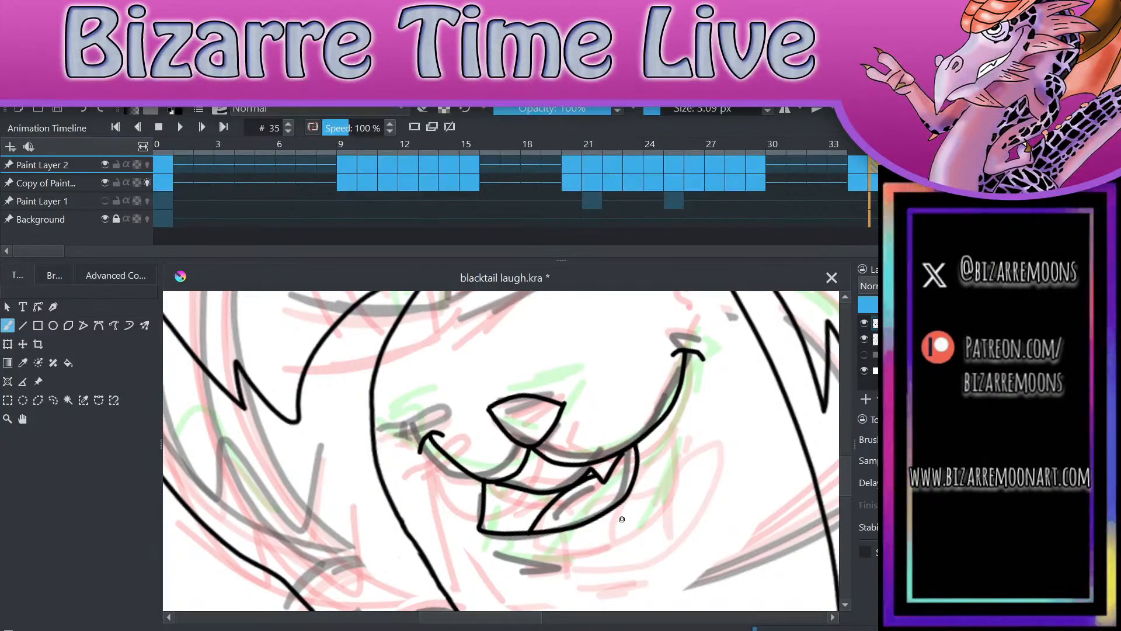
key(ctrl+z)
drag(533, 531, 601, 480)
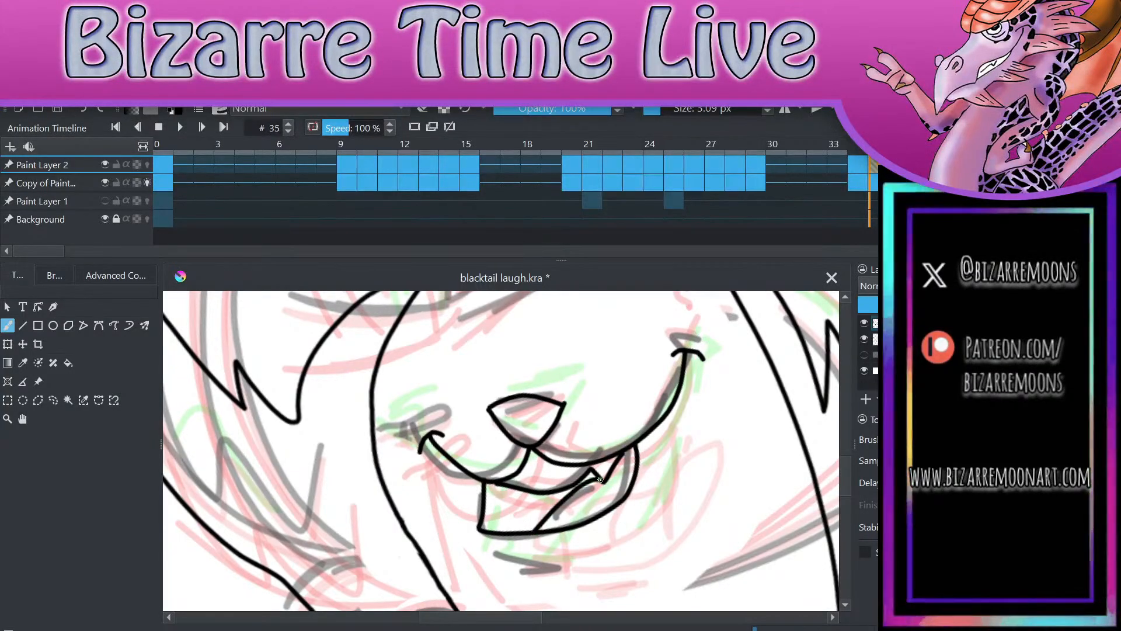
drag(494, 558, 559, 571)
Step: Lasso and delete both arms and the furry chest line from frame 35's line art
scroll(575, 559, down, 4)
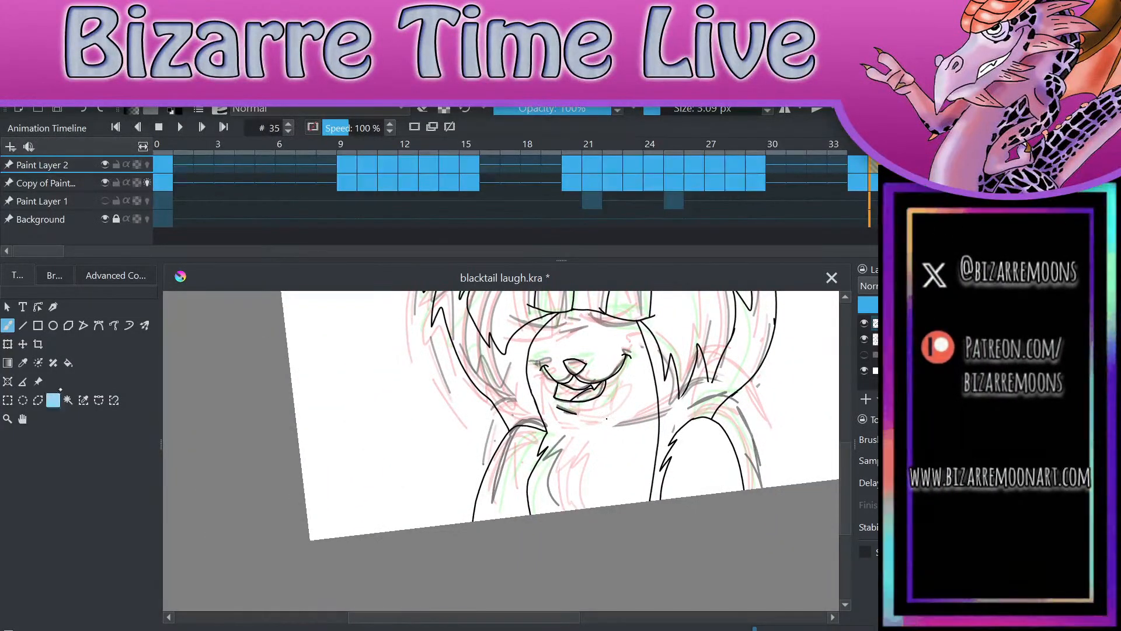
click(53, 400)
mouse_move(527, 538)
mouse_down()
mouse_move(570, 449)
mouse_move(453, 513)
mouse_move(514, 569)
mouse_move(533, 538)
mouse_up()
key(ctrl+shift+a)
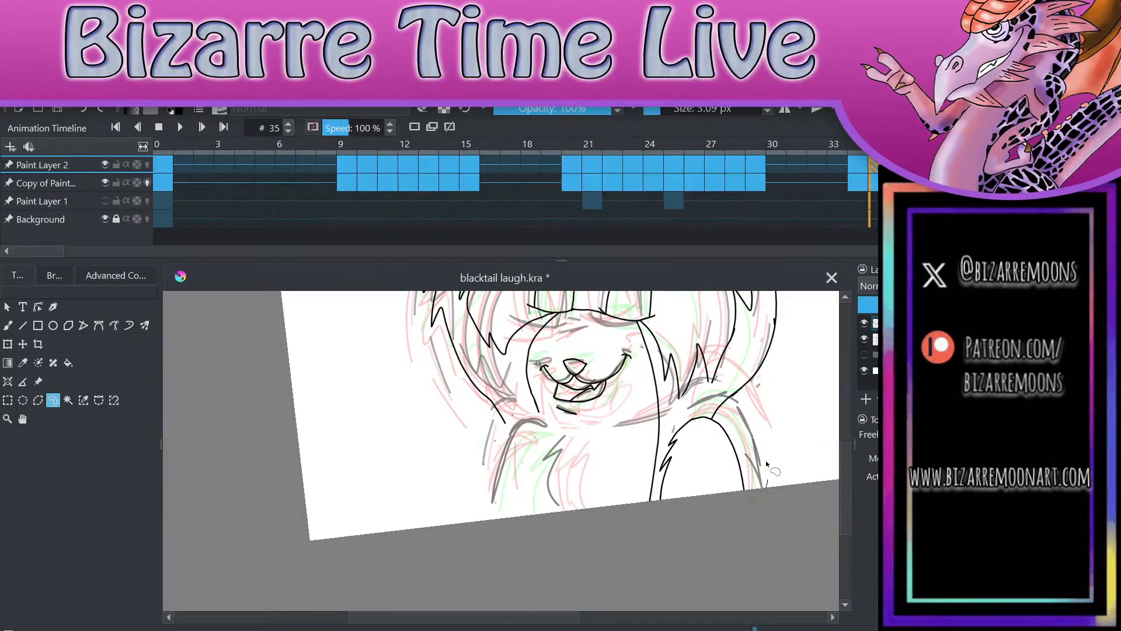
click(791, 576)
mouse_move(698, 564)
mouse_down()
mouse_move(744, 541)
mouse_move(740, 403)
mouse_move(670, 428)
mouse_move(652, 520)
mouse_move(696, 562)
mouse_up()
click(639, 565)
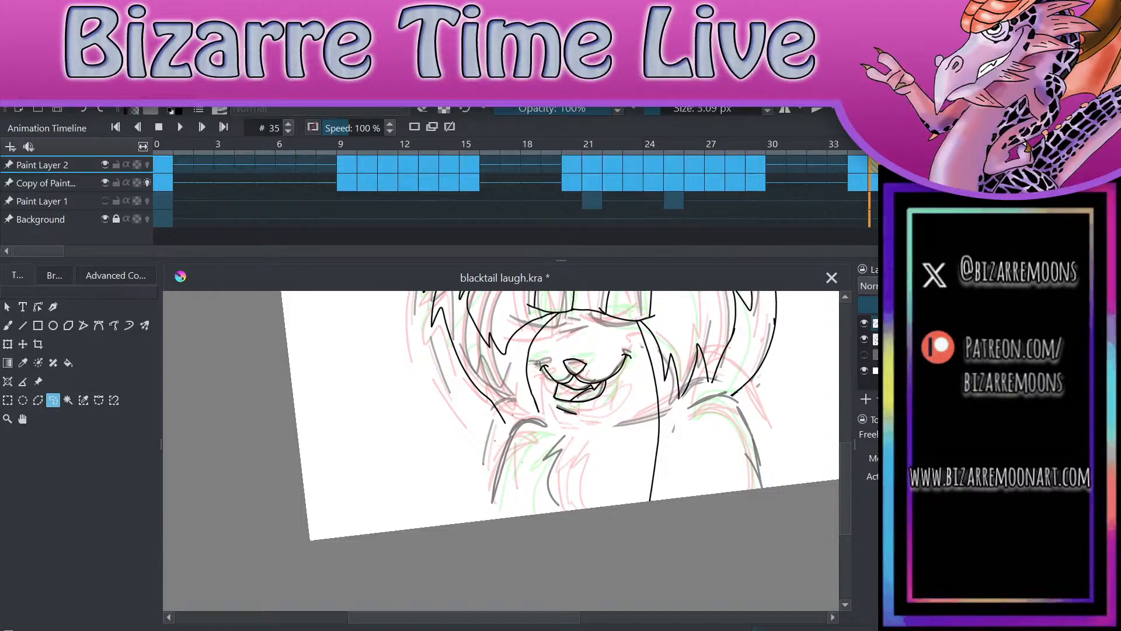
Step: Draw the arm below the fanged side of the mouth, with a furry inner edge and curved outer line to the canvas edge
scroll(727, 432, up, 3)
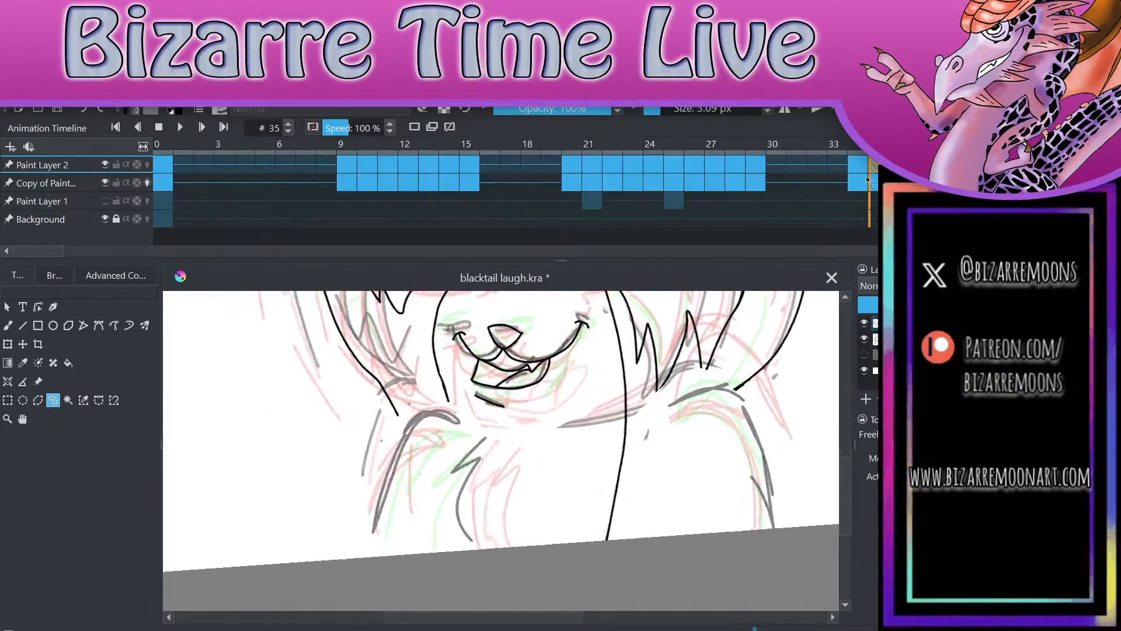
key(b)
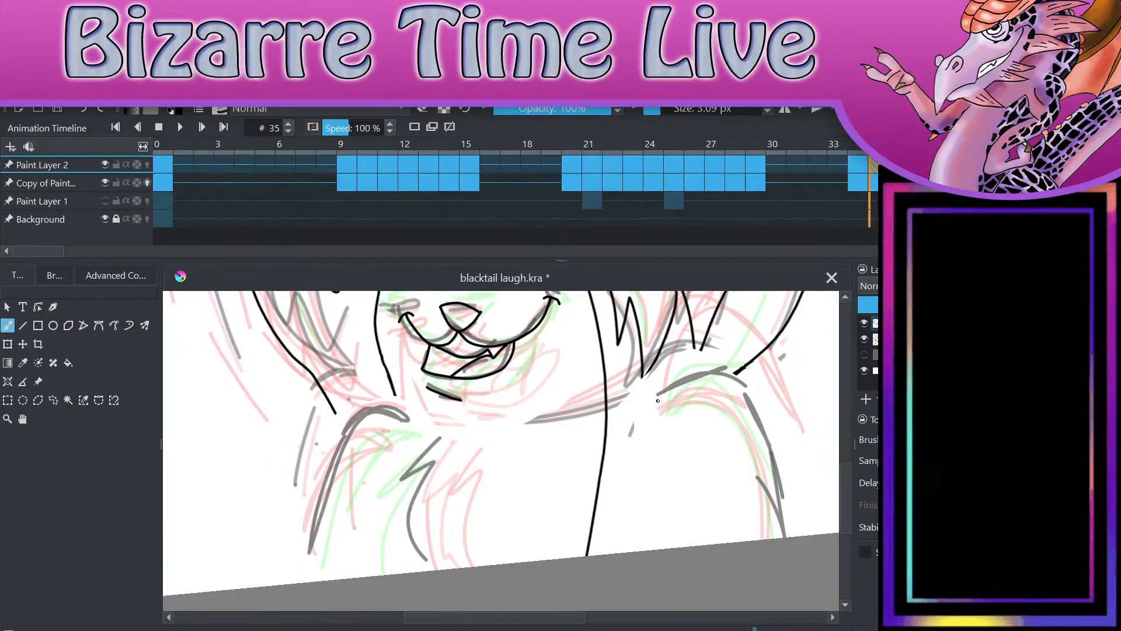
mouse_move(639, 422)
mouse_down()
mouse_move(665, 394)
mouse_move(730, 377)
mouse_move(756, 399)
mouse_move(777, 444)
mouse_up()
key(ctrl+z)
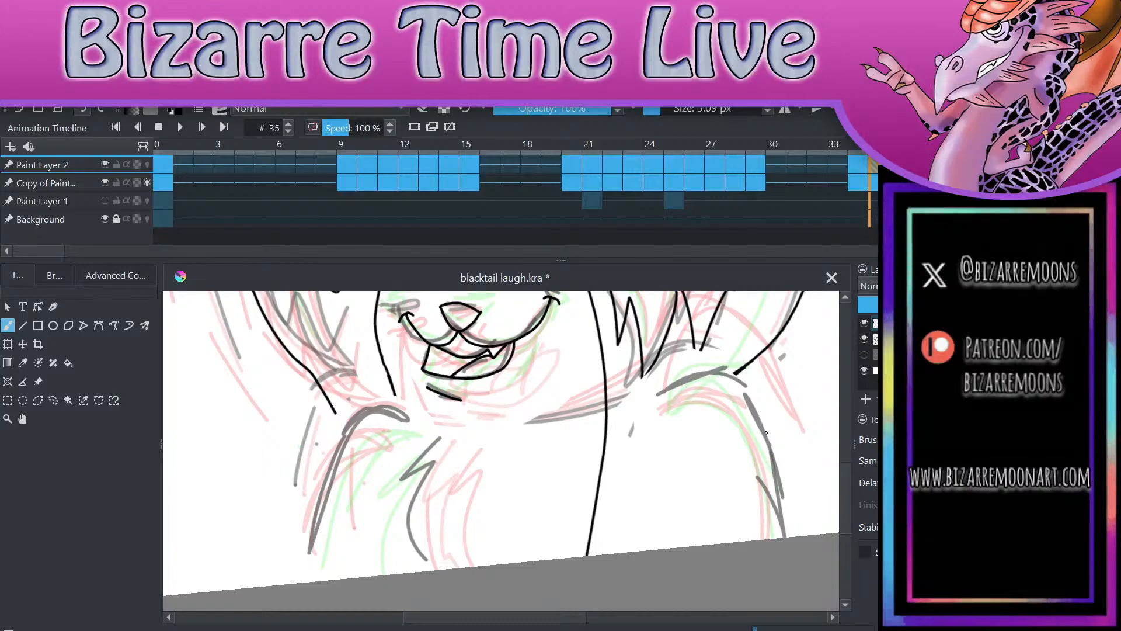
mouse_move(743, 383)
mouse_down()
mouse_move(718, 372)
mouse_move(647, 425)
mouse_up()
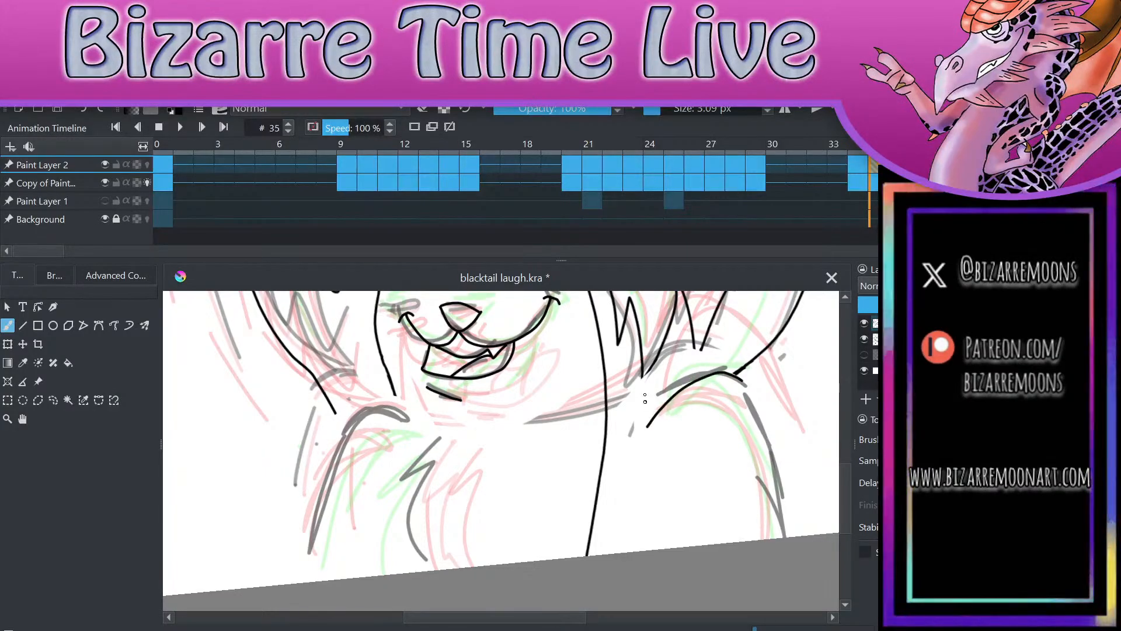
key(ctrl+z)
mouse_move(743, 383)
mouse_down()
mouse_move(625, 429)
mouse_move(614, 552)
mouse_up()
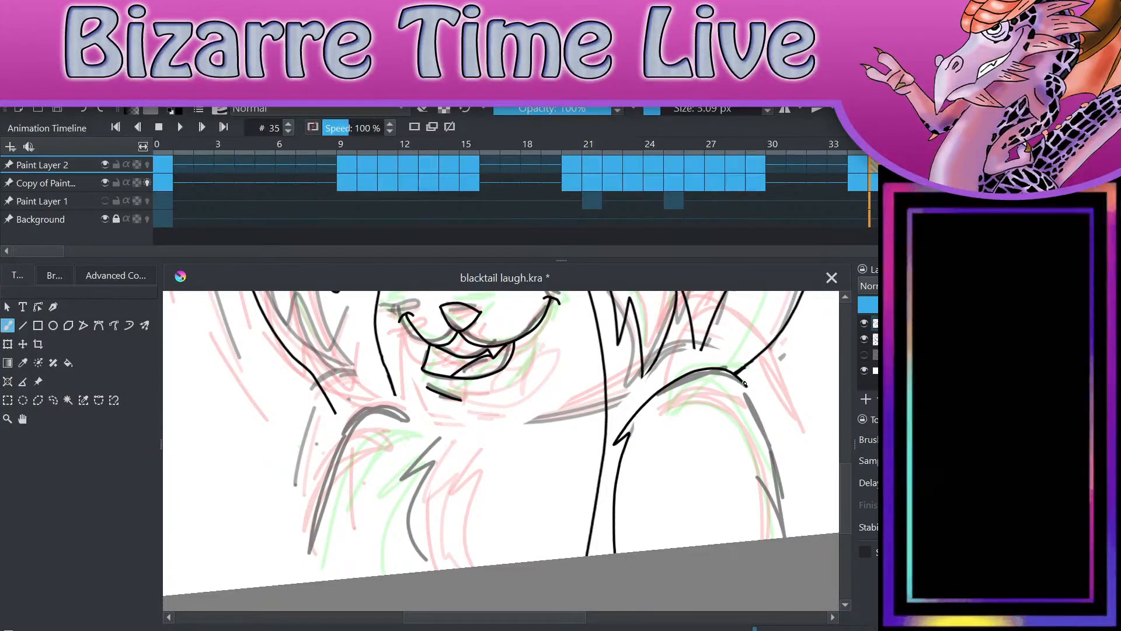
drag(743, 383, 785, 536)
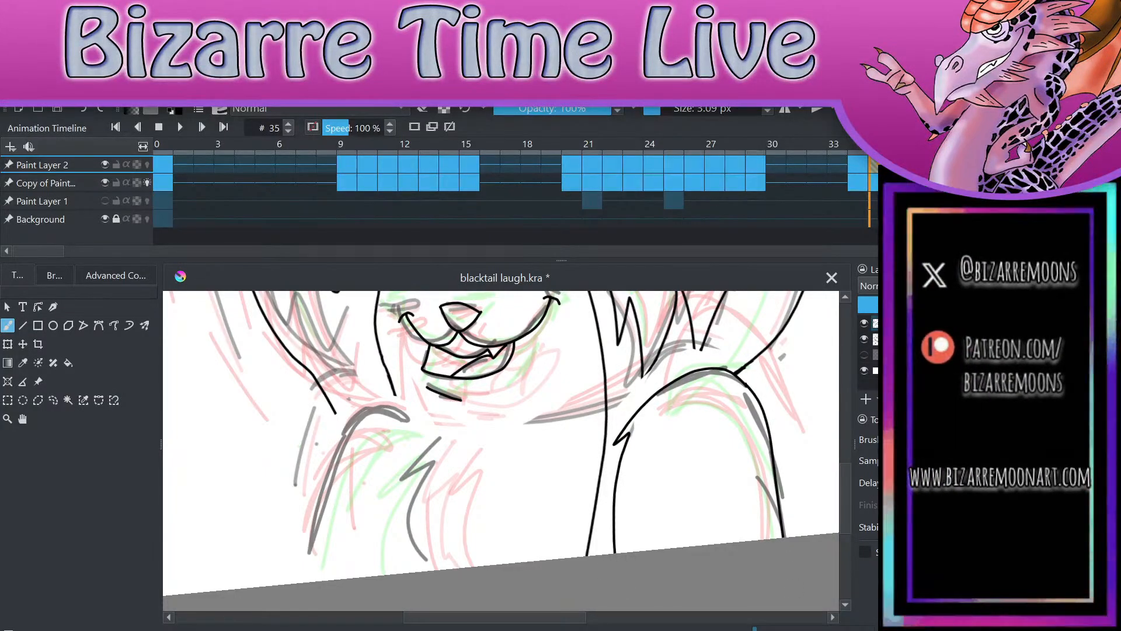
Step: Extend the open face line down into a jagged chest fur line reaching the canvas edge
drag(392, 392, 406, 438)
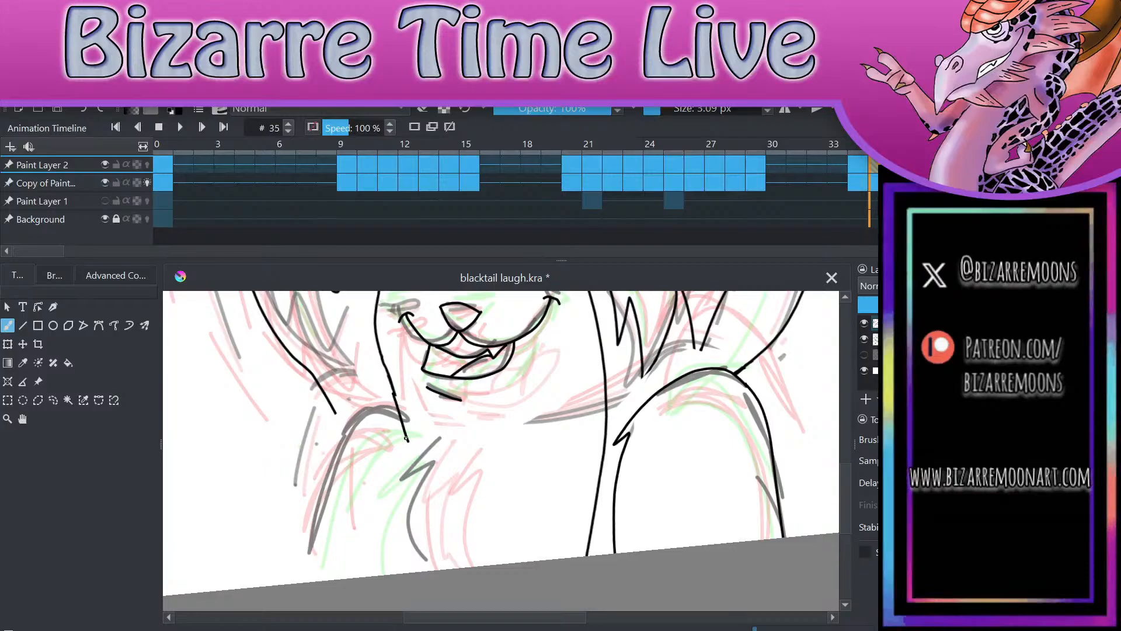
key(ctrl+z)
mouse_move(392, 392)
mouse_down()
mouse_move(415, 440)
mouse_move(393, 475)
mouse_move(400, 572)
mouse_up()
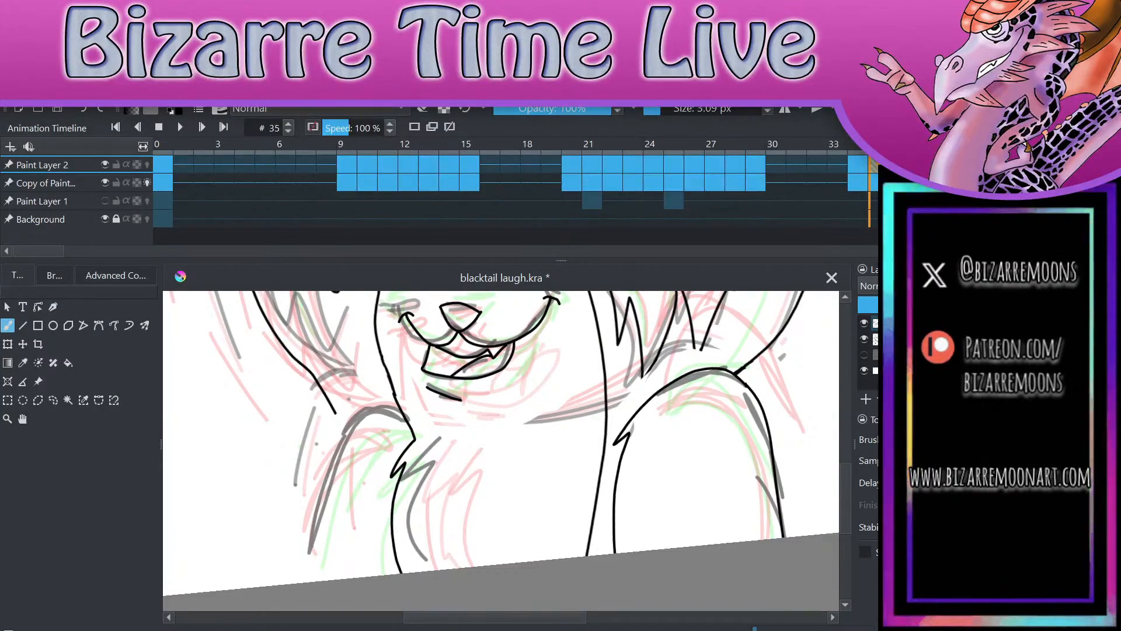
Step: Return to frame 34 and lasso and delete the jagged chest fur line below the face
key(Left)
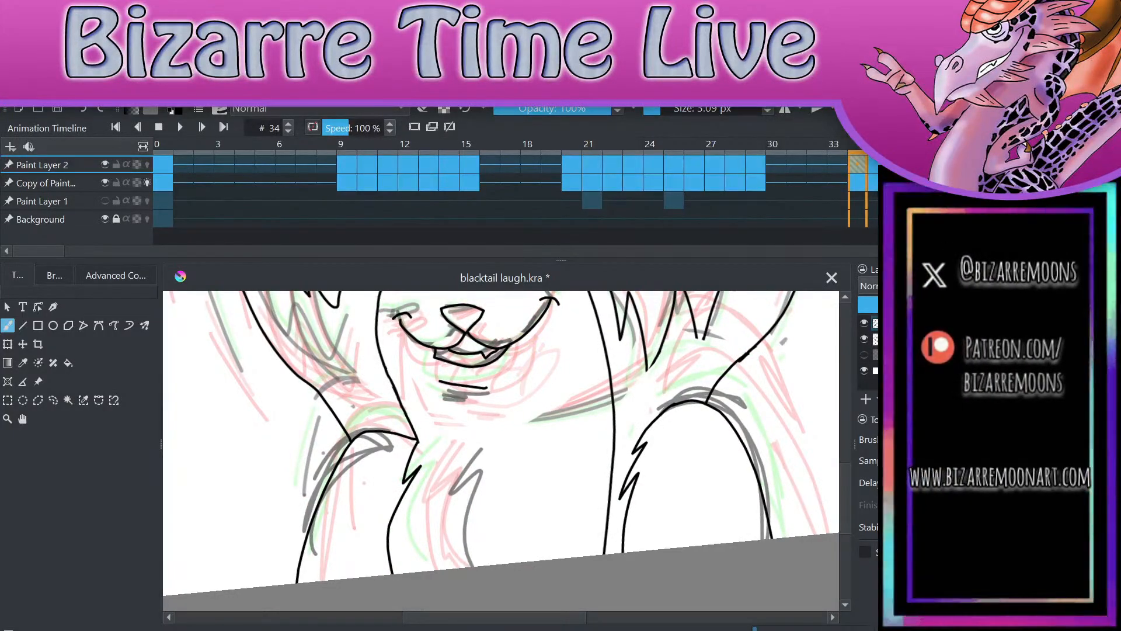
click(759, 174)
click(848, 166)
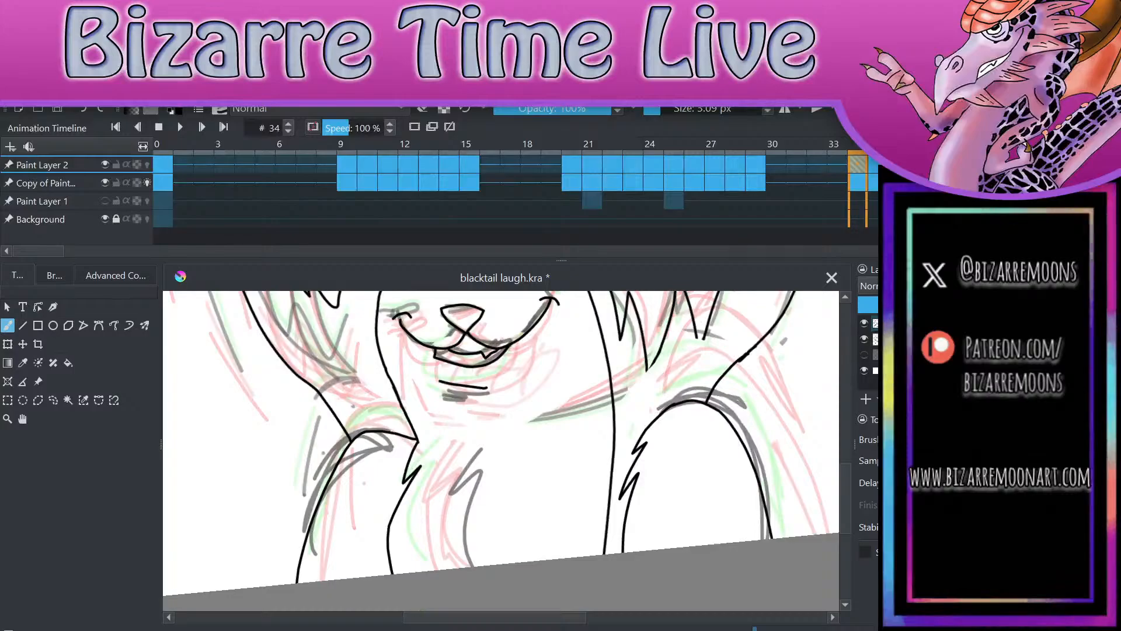
key(Right)
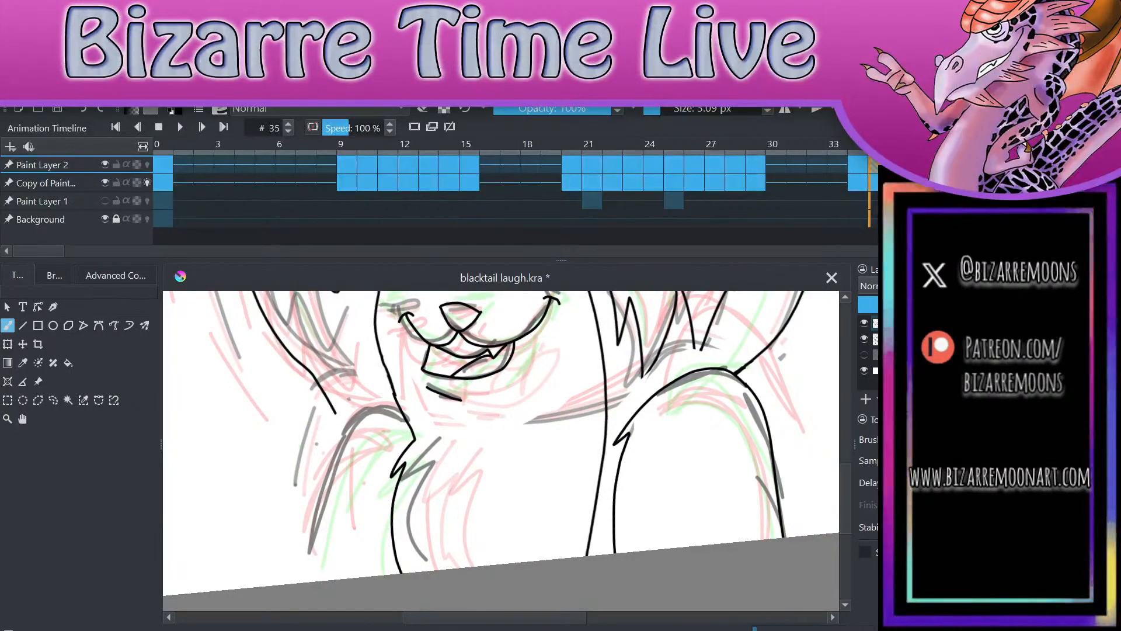
click(38, 400)
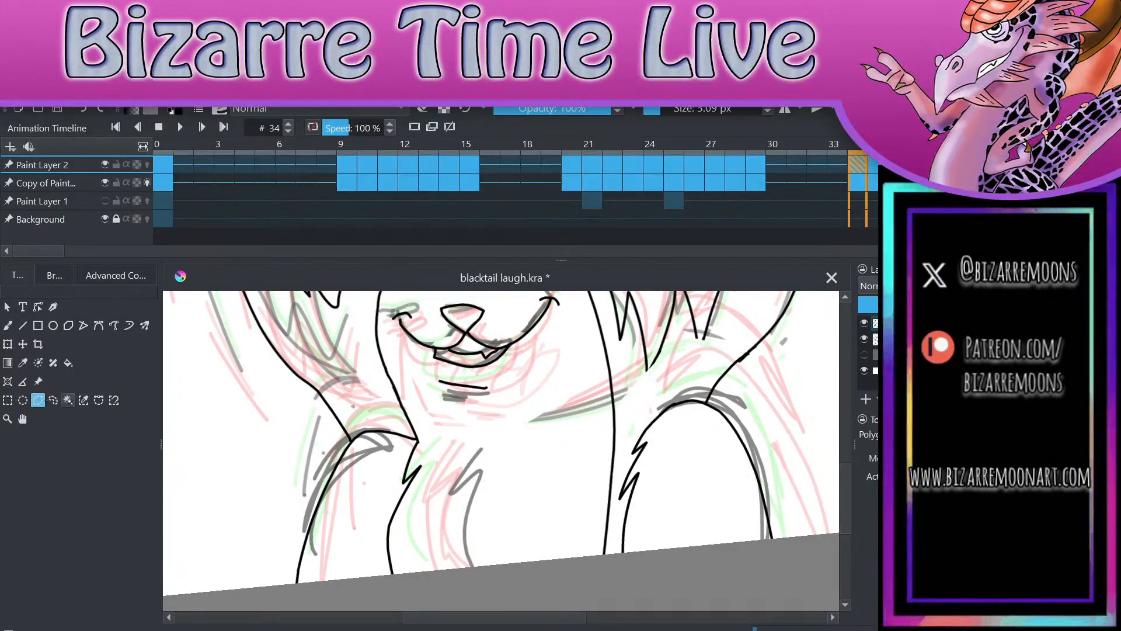
click(53, 400)
mouse_move(422, 440)
mouse_down()
mouse_move(359, 575)
mouse_move(462, 551)
mouse_move(432, 442)
mouse_up()
key(Delete)
key(ctrl+shift+a)
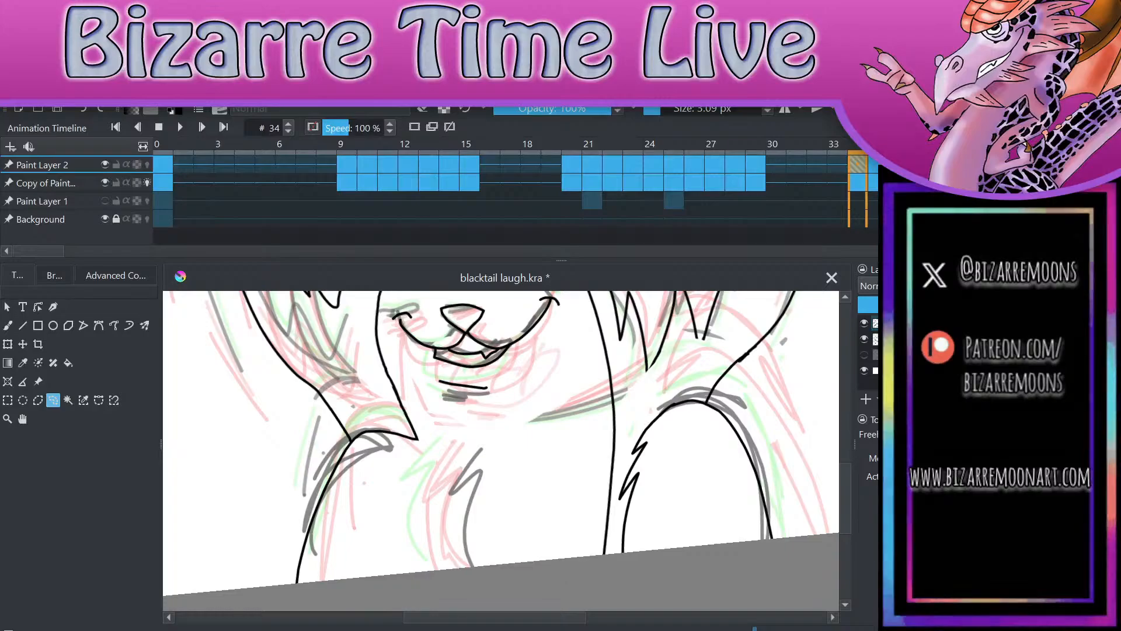
Step: Redraw frame 34's chest fur line closer to the middle of the chest, down to the canvas edge
key(b)
mouse_move(415, 437)
mouse_down()
mouse_move(437, 457)
mouse_move(417, 571)
mouse_up()
click(83, 110)
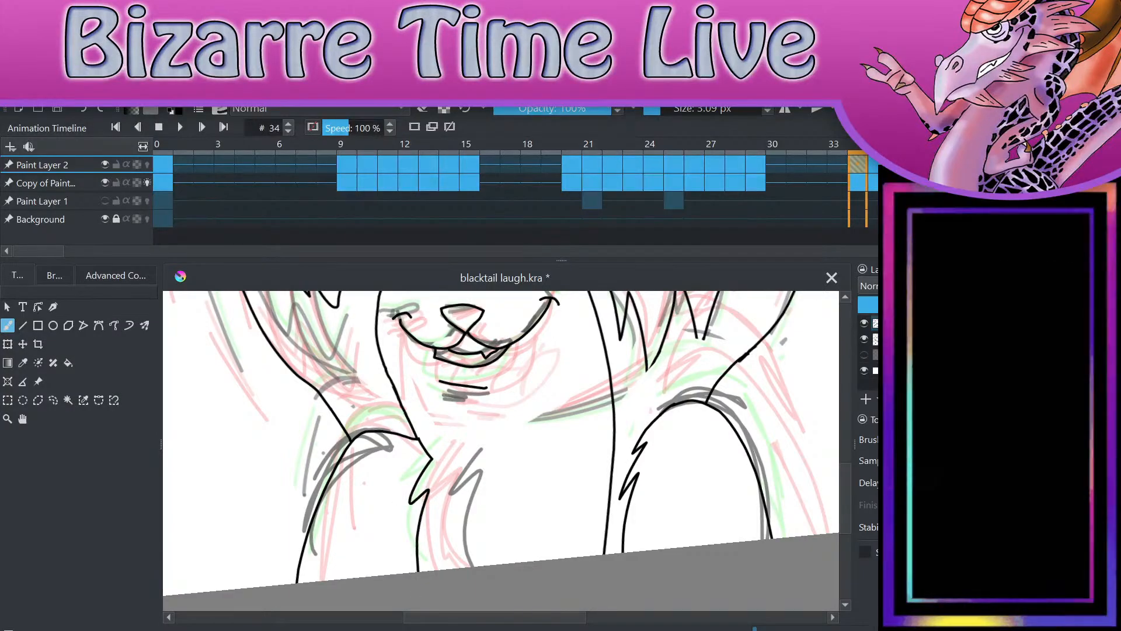
Step: On frame 35, draw the rounded shoulder and outer arm line beside the chest fur
key(period)
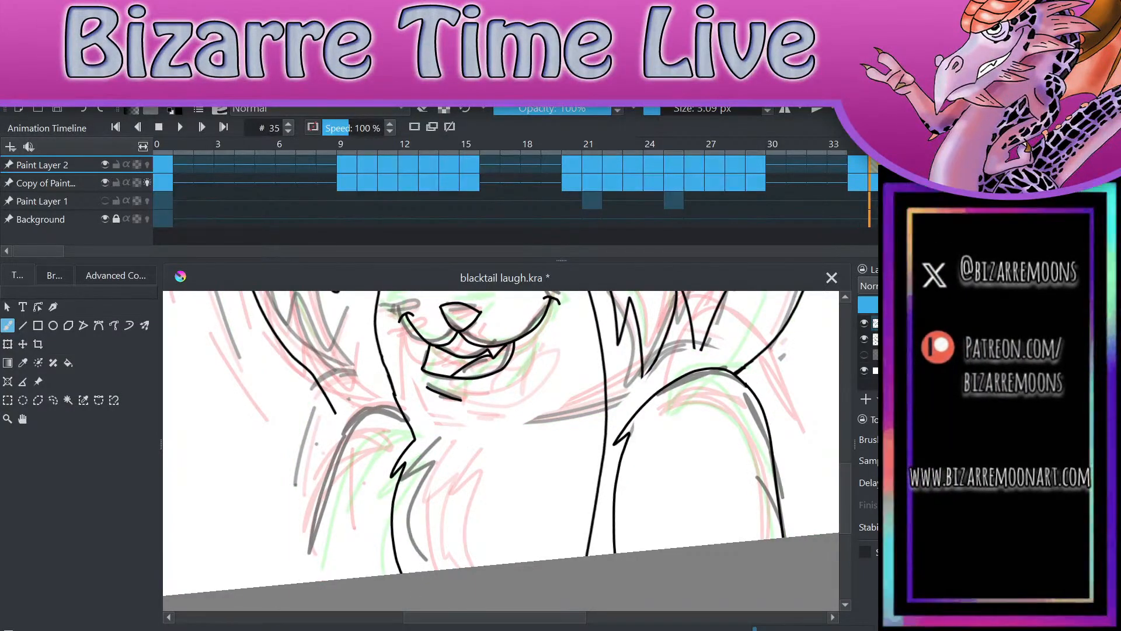
mouse_move(409, 423)
mouse_down()
mouse_move(329, 452)
mouse_move(299, 582)
mouse_up()
drag(365, 448, 364, 464)
scroll(366, 467, up, 2)
key(ctrl+z)
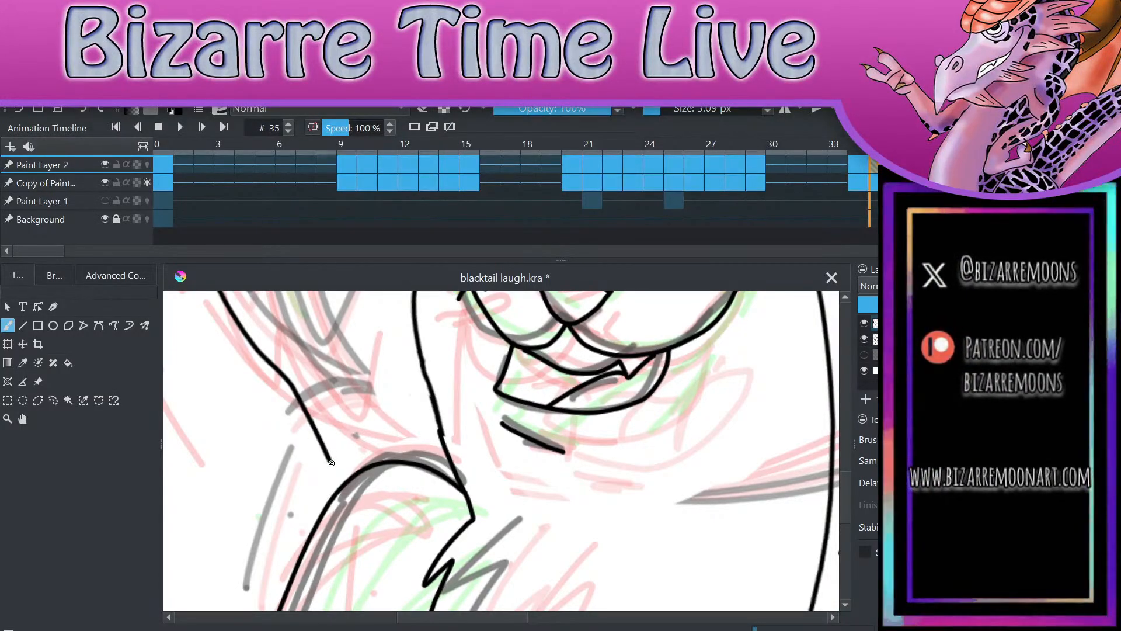
Step: Join the hair outline to that shoulder and erase the line end that overshoots the arm
mouse_move(329, 460)
mouse_down()
mouse_move(345, 492)
mouse_move(333, 509)
mouse_move(351, 491)
mouse_up()
key(ctrl+z)
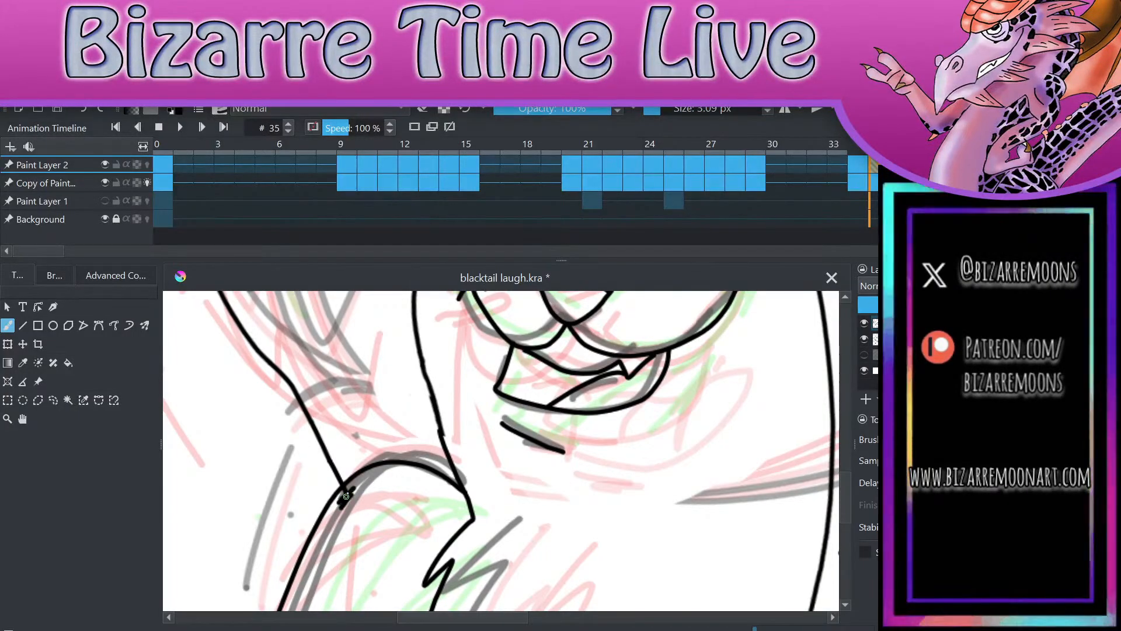
key(ctrl+z)
key(e)
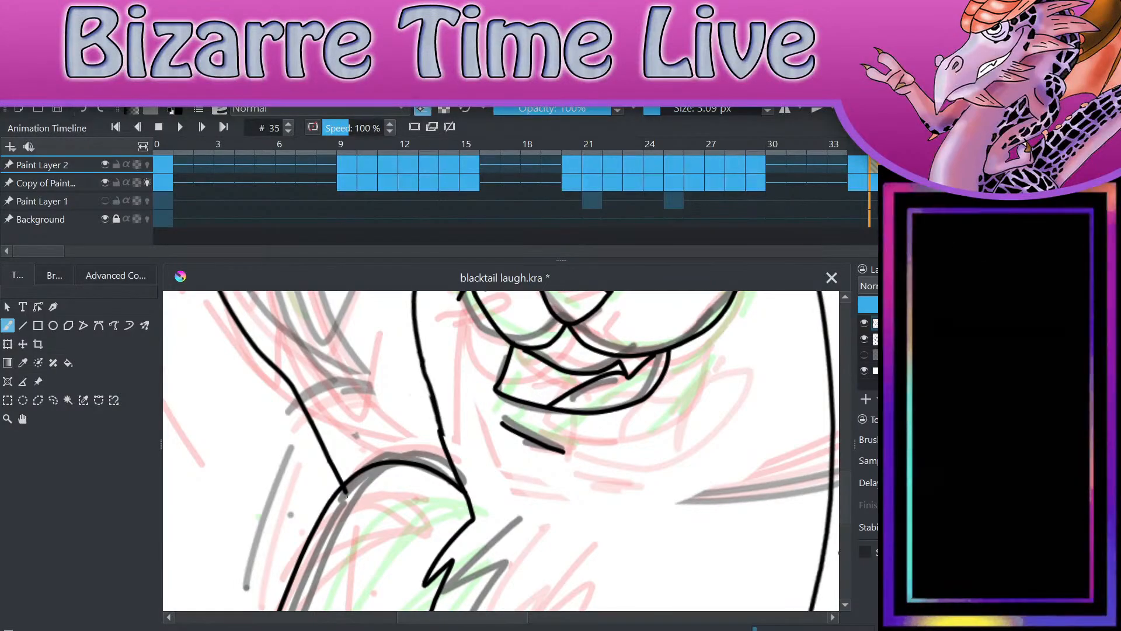
drag(343, 496, 349, 494)
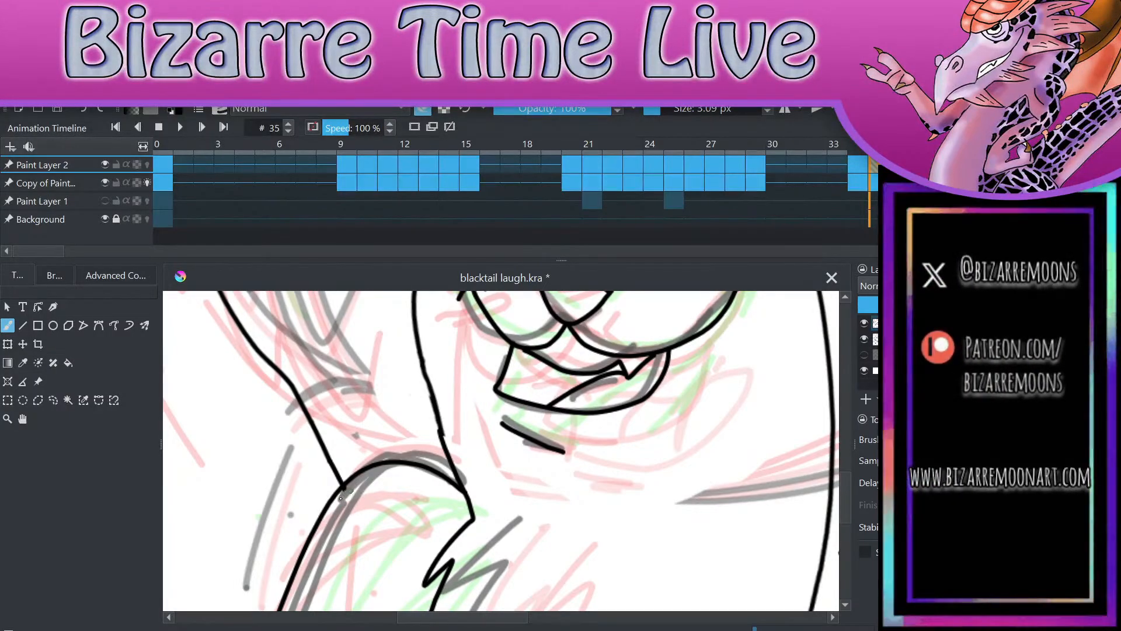
scroll(729, 541, down, 1)
scroll(730, 541, down, 4)
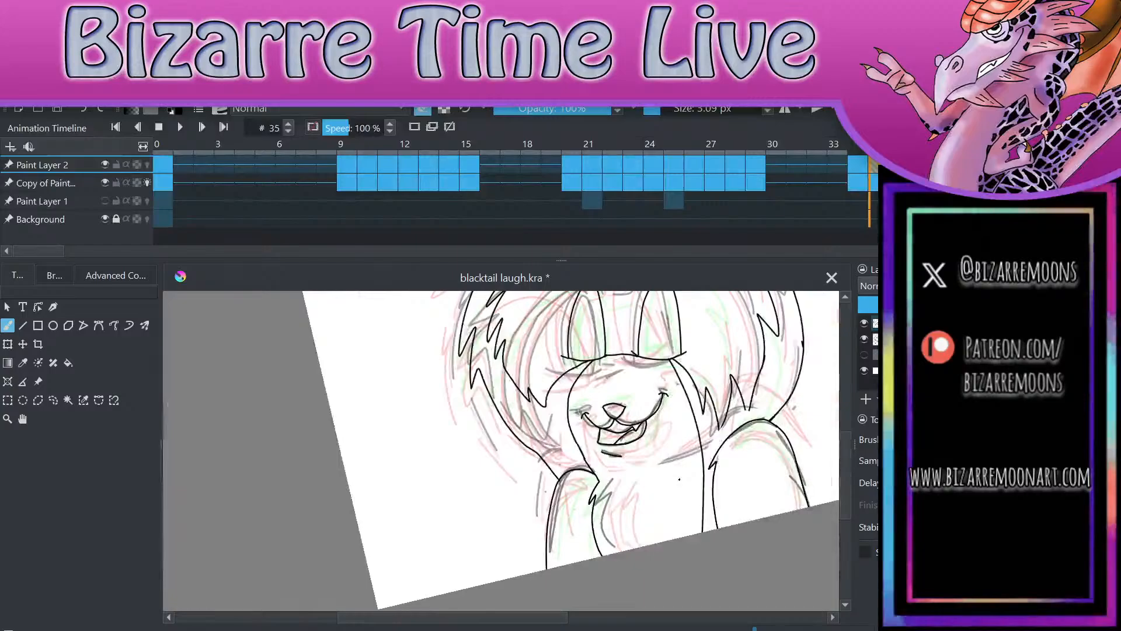
scroll(730, 541, down, 2)
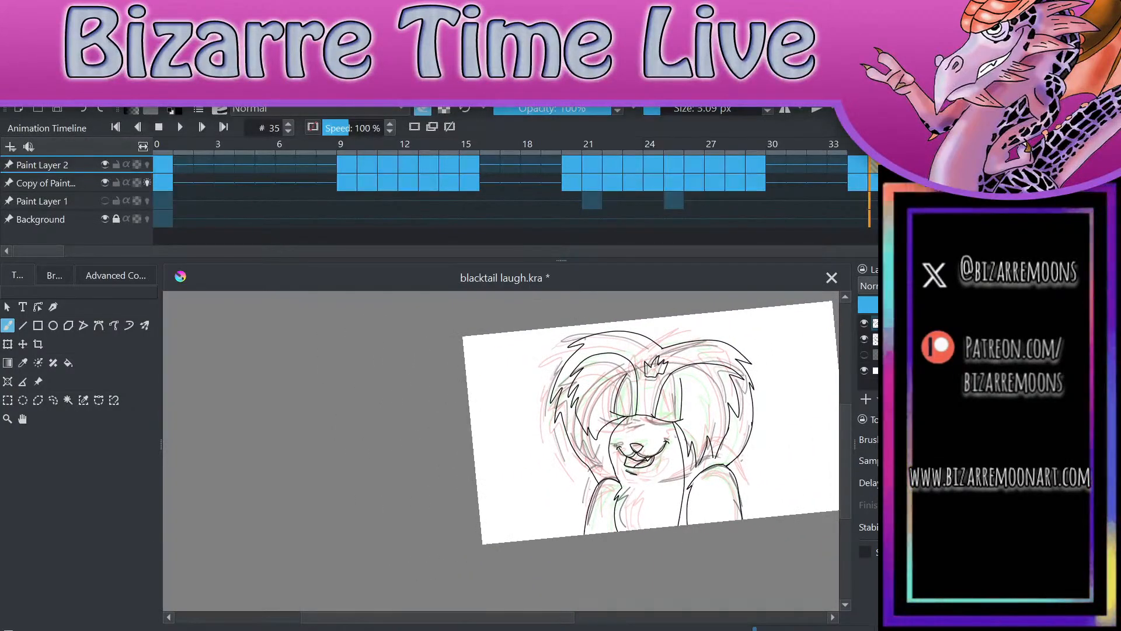
Step: Check frame 36 against frame 35 and save the document
key(period)
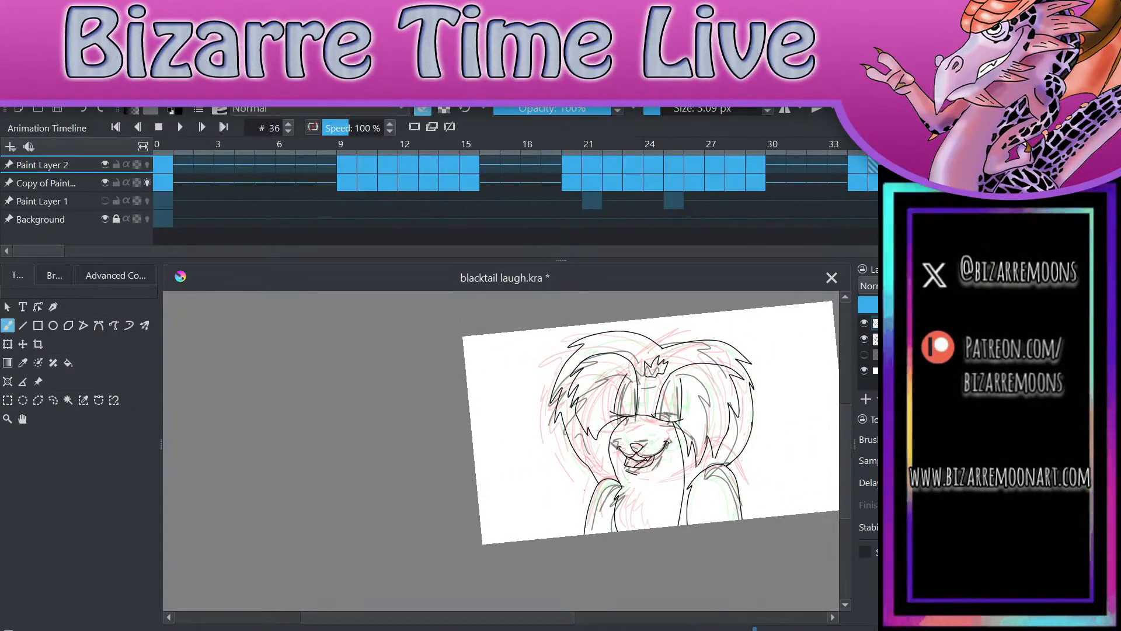
key(comma)
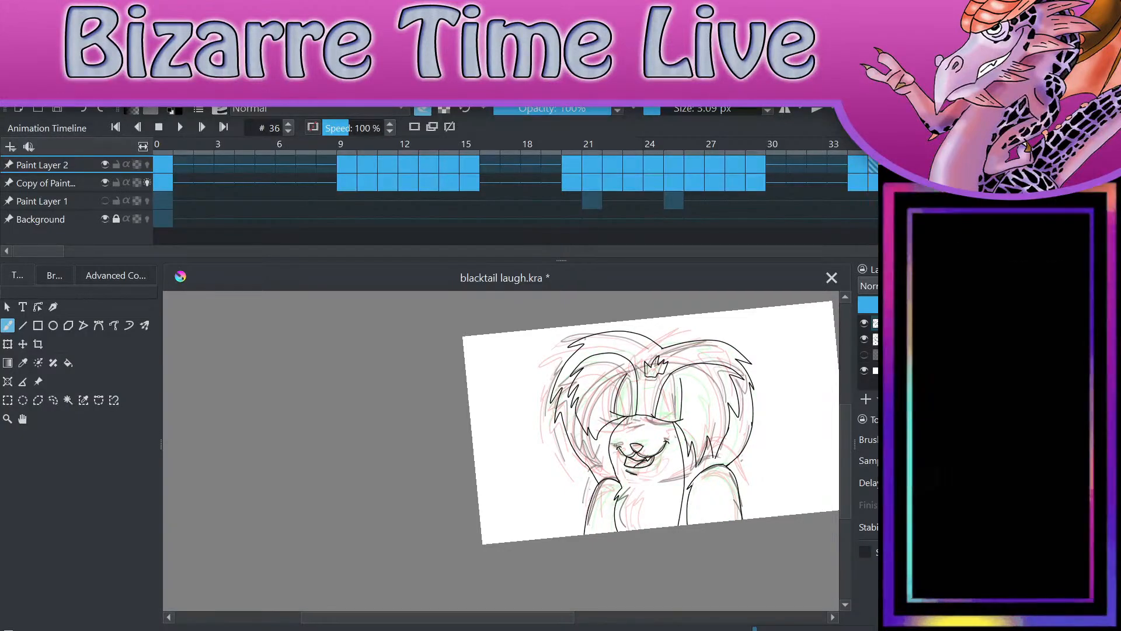
key(ctrl+s)
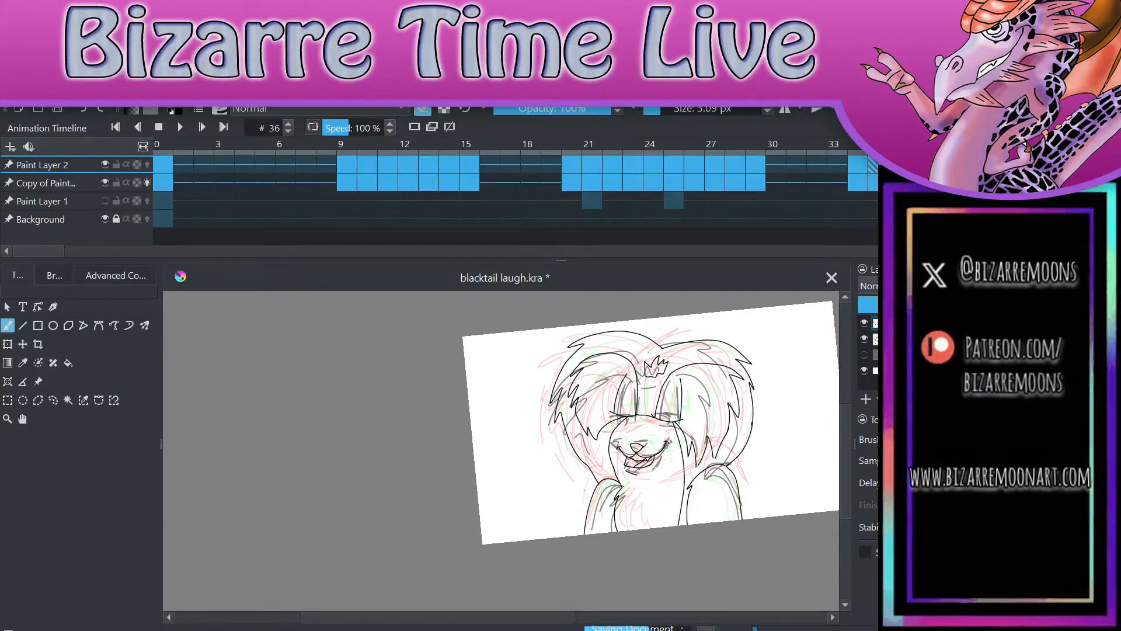
Step: Hide Paint Layer 2 to compare the rough sketches of frames 35 and 36, and show the layer again on frame 36
key(Page_Down)
key(Page_Up)
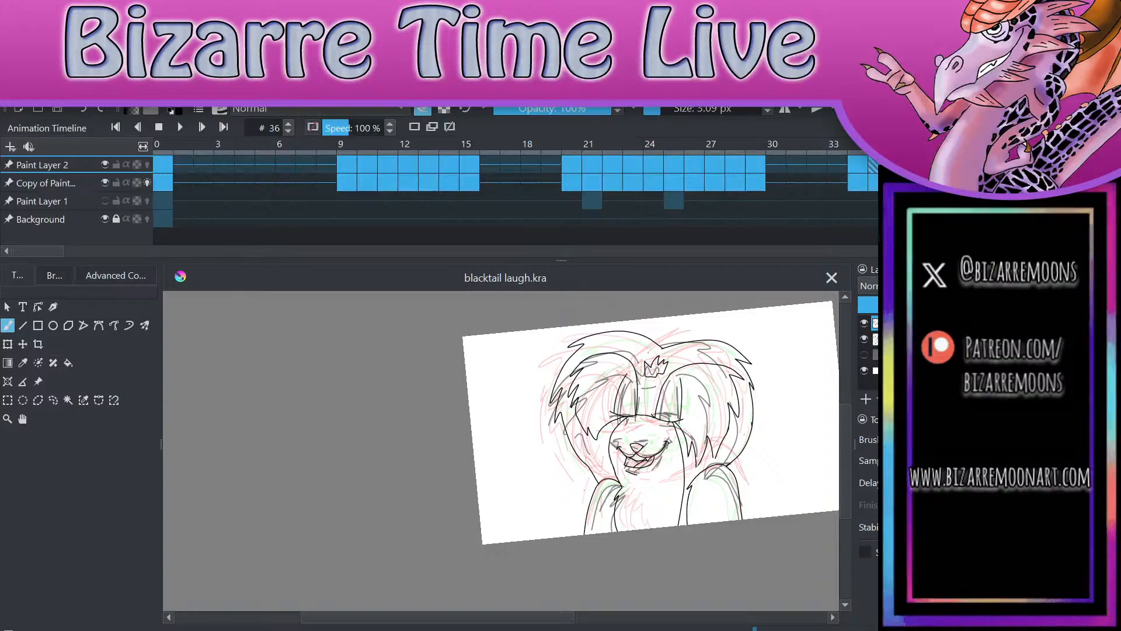
click(865, 323)
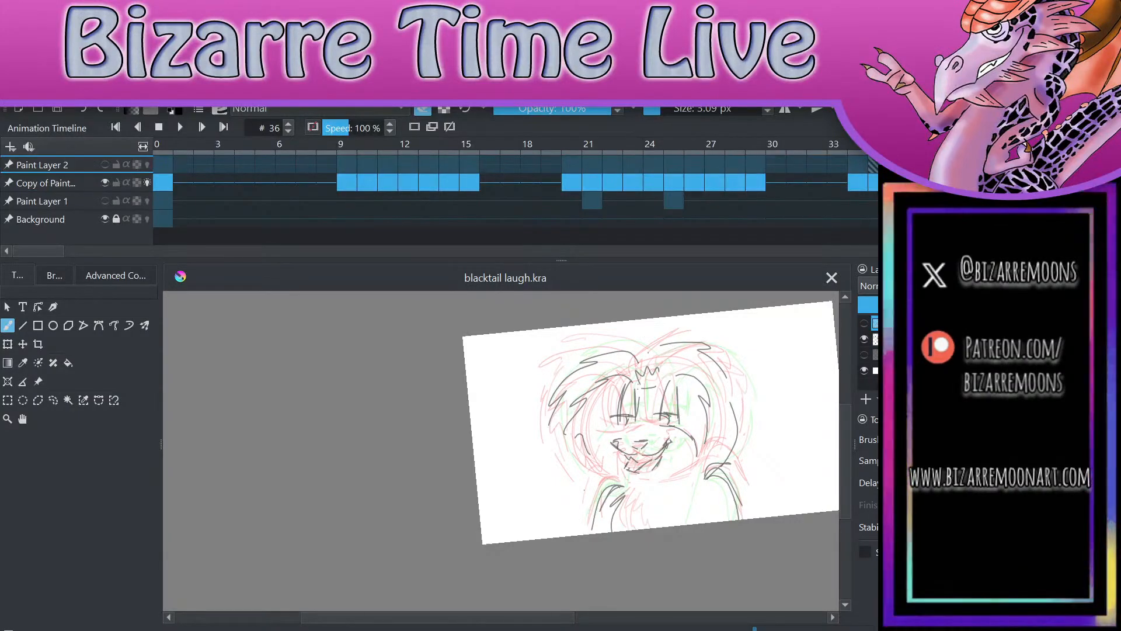
key(Left)
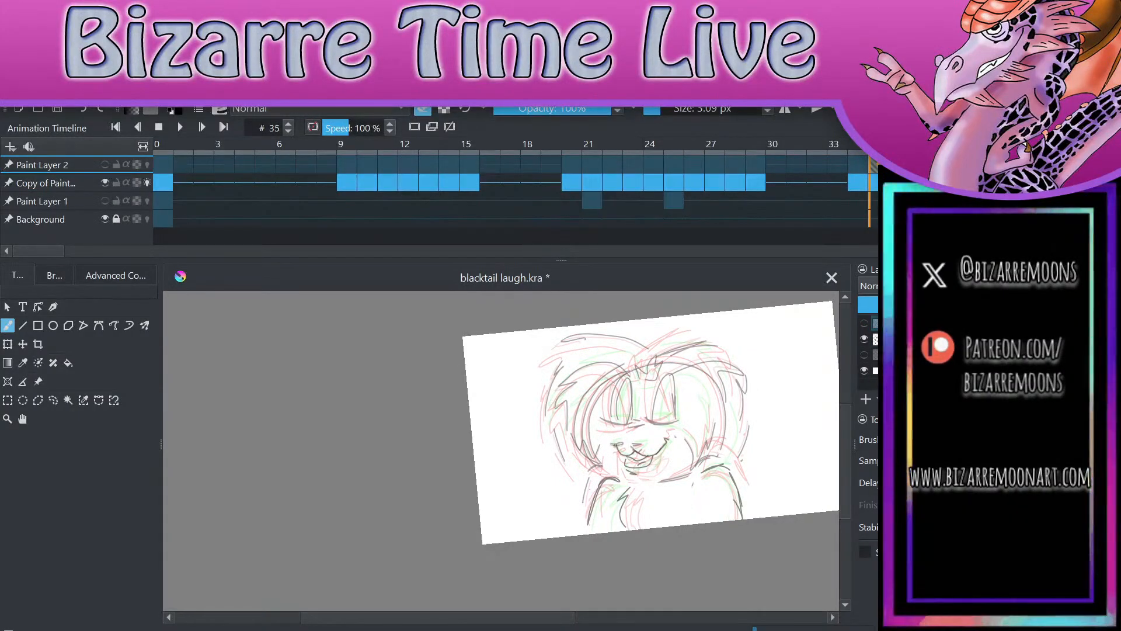
key(Right)
key(Right)
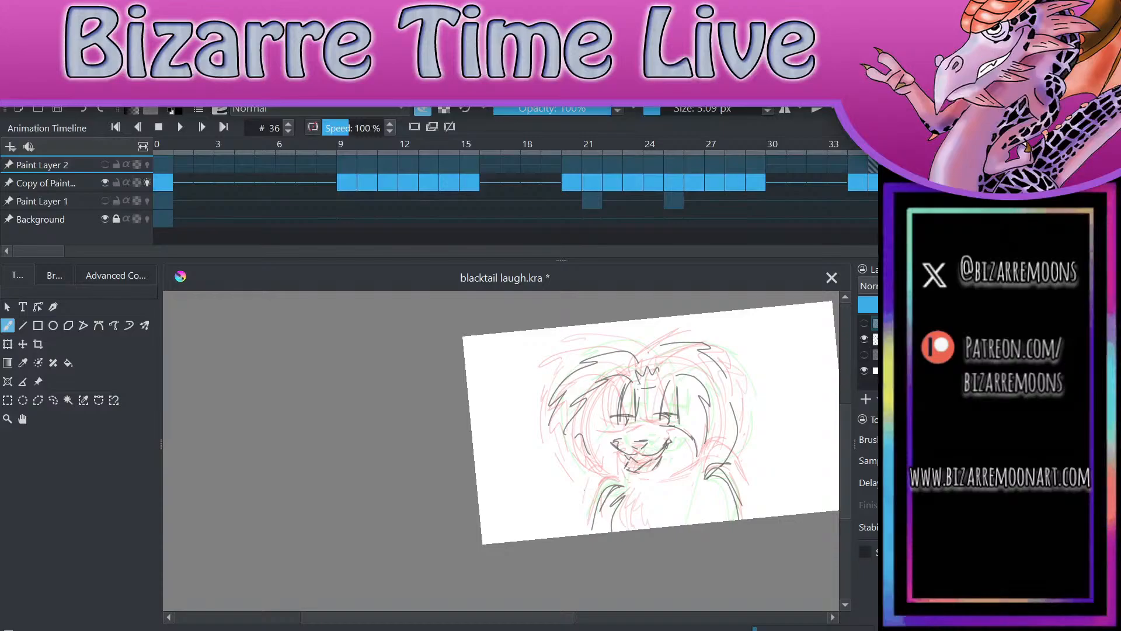
click(864, 323)
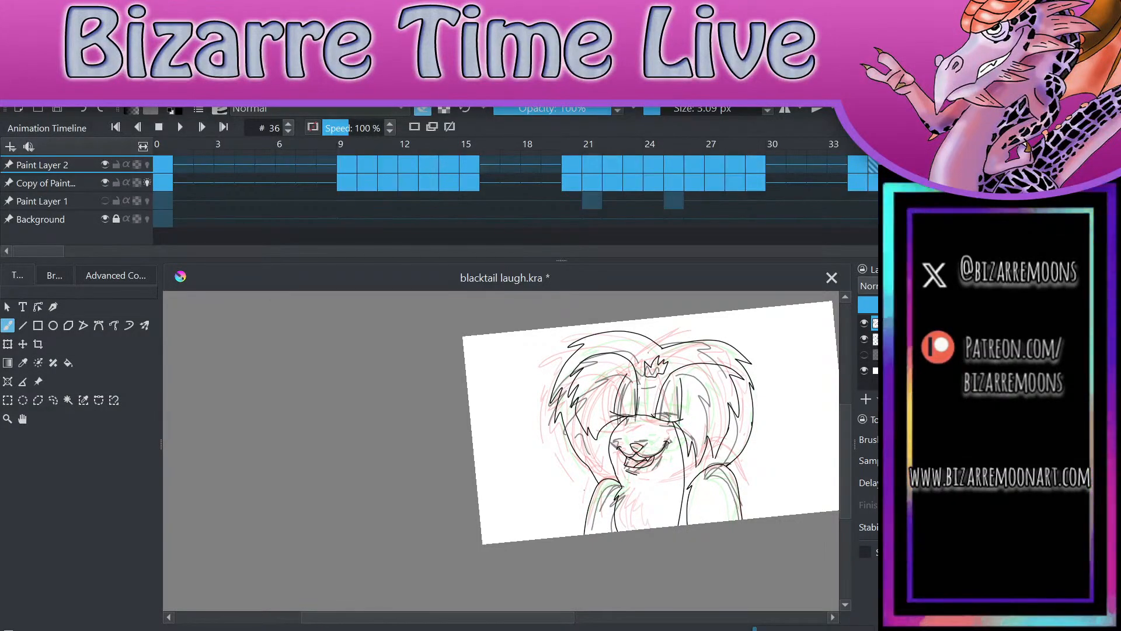
Step: Add a blank frame at 36 on Paint Layer 2 and trace the left eye's sides, bottom edge and eyelid line
click(415, 127)
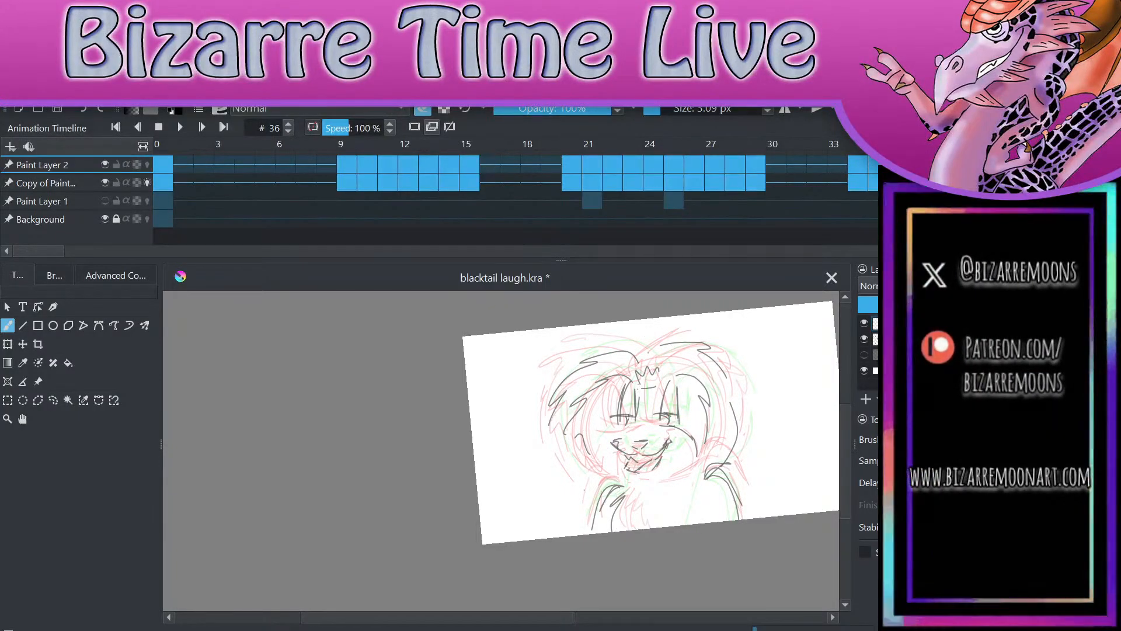
scroll(730, 412, up, 4)
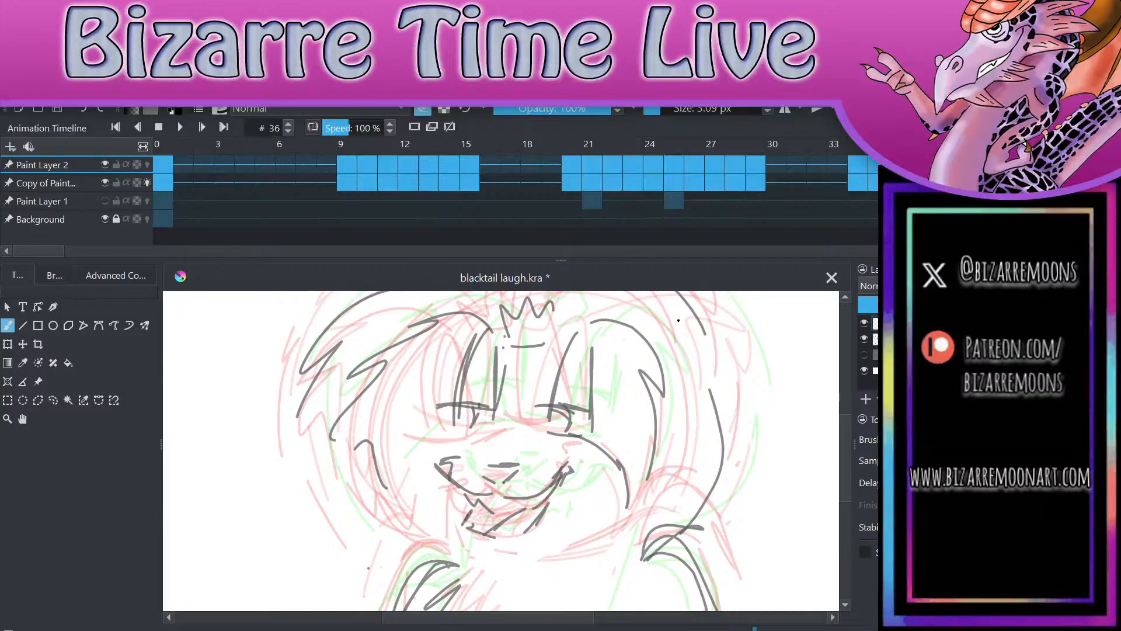
scroll(525, 310, up, 3)
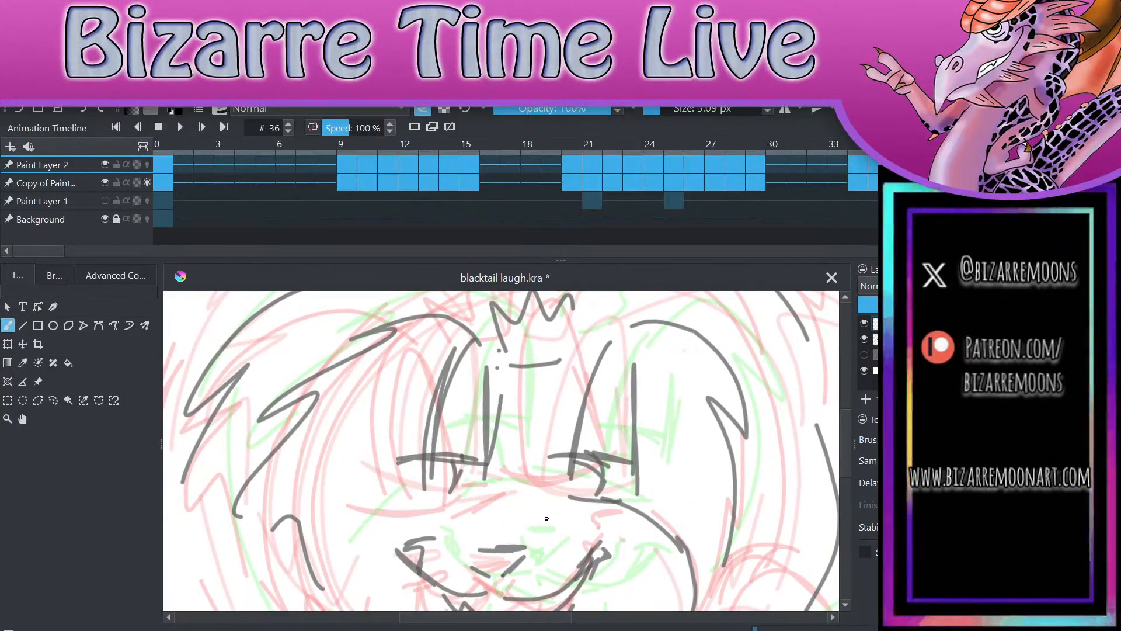
scroll(547, 519, down, 4)
scroll(514, 432, up, 4)
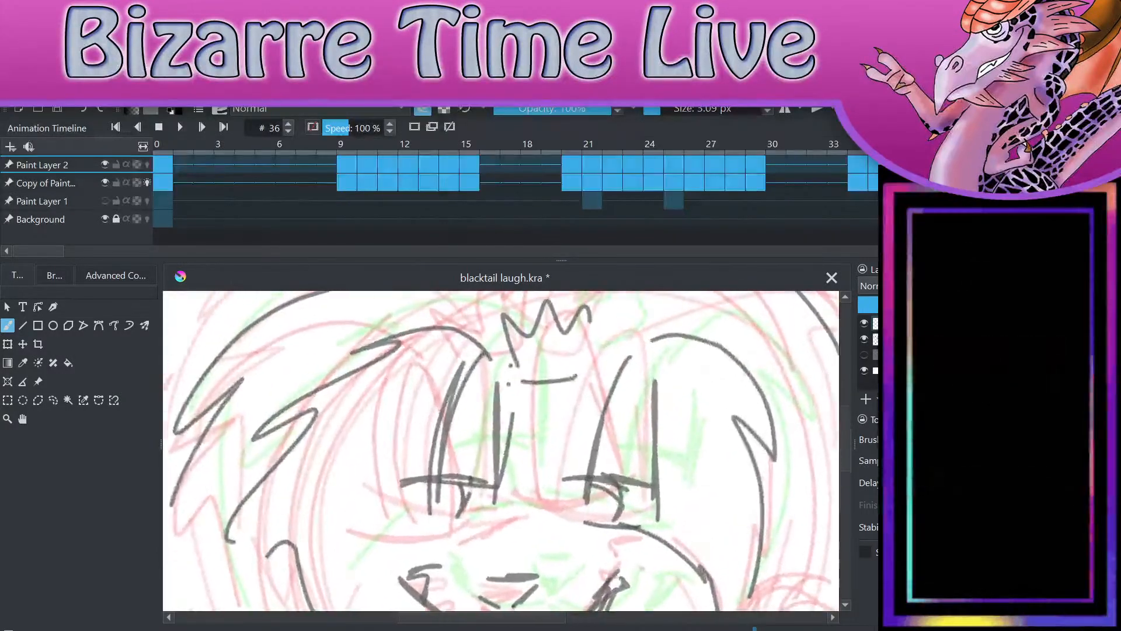
scroll(501, 451, up, 1)
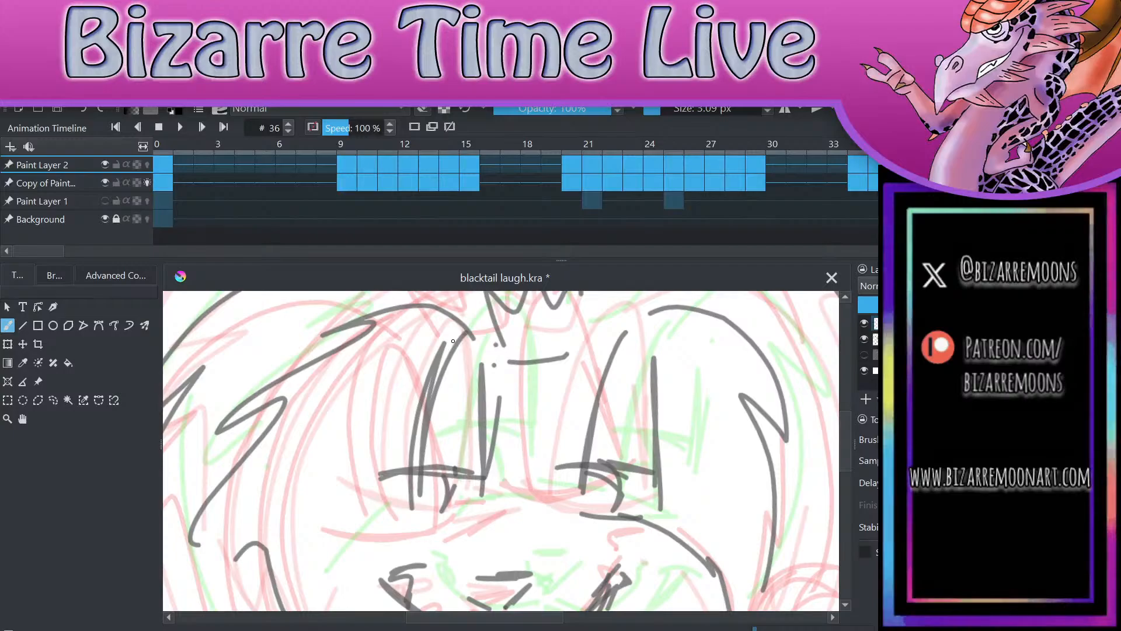
mouse_move(409, 505)
mouse_down()
mouse_move(425, 400)
mouse_move(455, 343)
mouse_up()
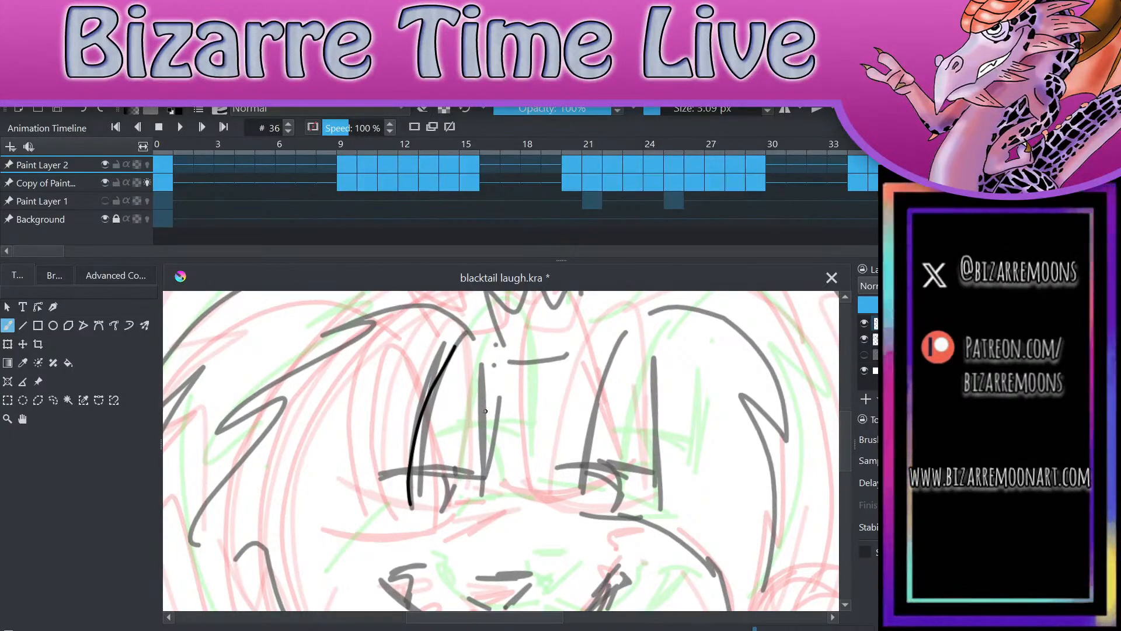
key(ctrl+z)
mouse_move(407, 508)
mouse_down()
mouse_move(420, 409)
mouse_move(450, 345)
mouse_move(491, 485)
mouse_move(487, 517)
mouse_up()
scroll(558, 511, up, 3)
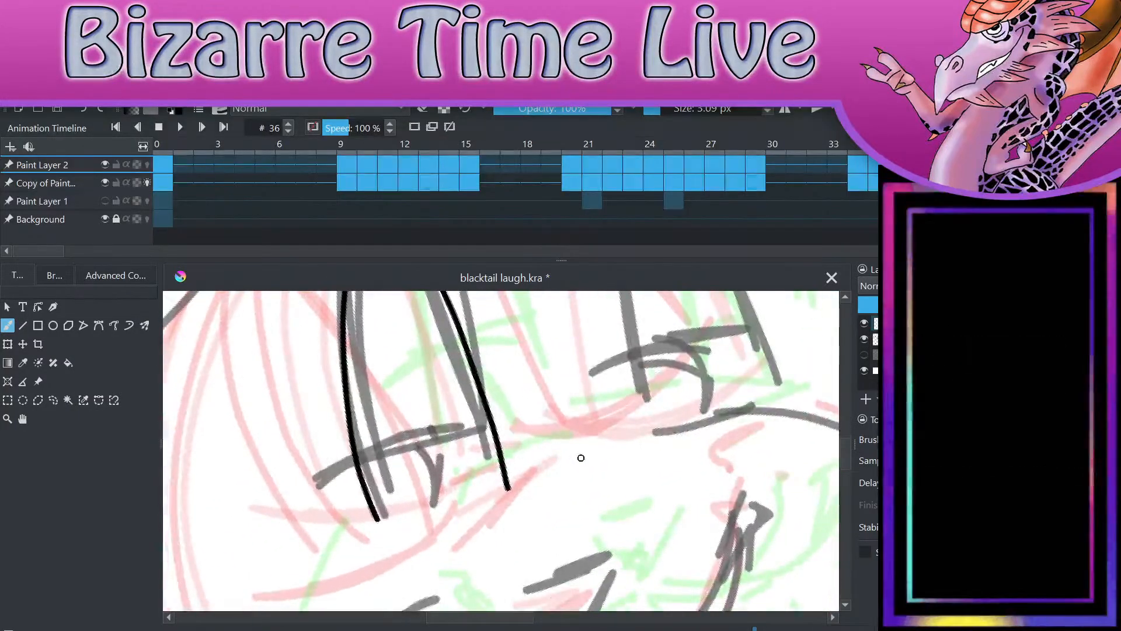
mouse_move(377, 512)
mouse_down()
mouse_move(379, 525)
mouse_move(482, 508)
mouse_move(508, 488)
mouse_up()
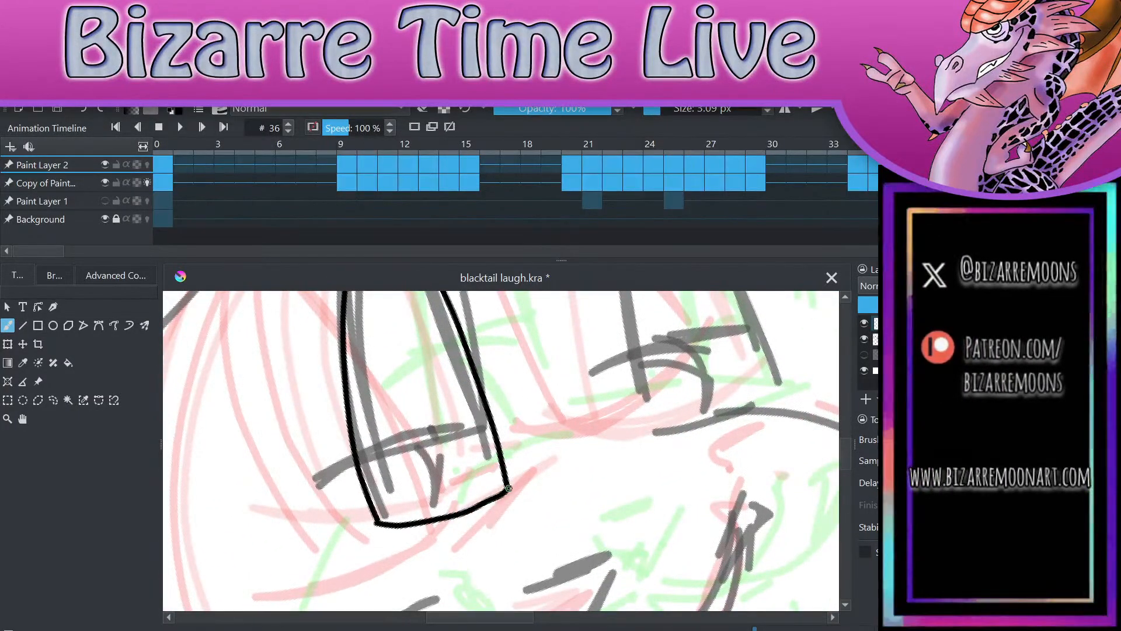
drag(315, 477, 494, 422)
Step: Trace the right eye's two sides, curved bottom edge and eyelid line over the frame 36 sketch
drag(625, 326, 607, 362)
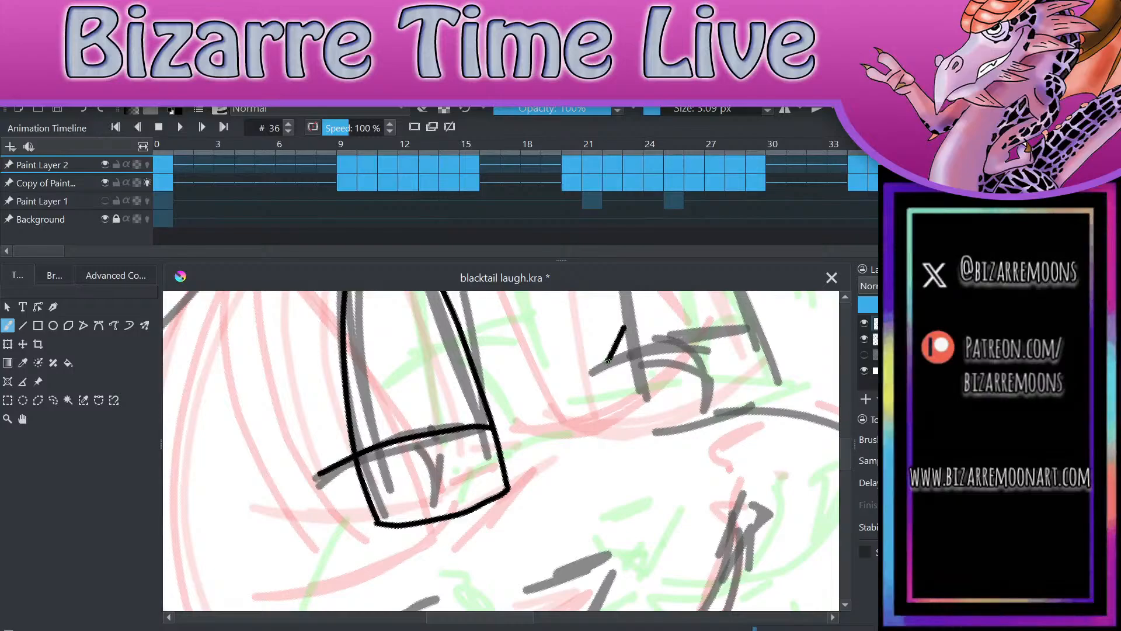
scroll(607, 361, down, 3)
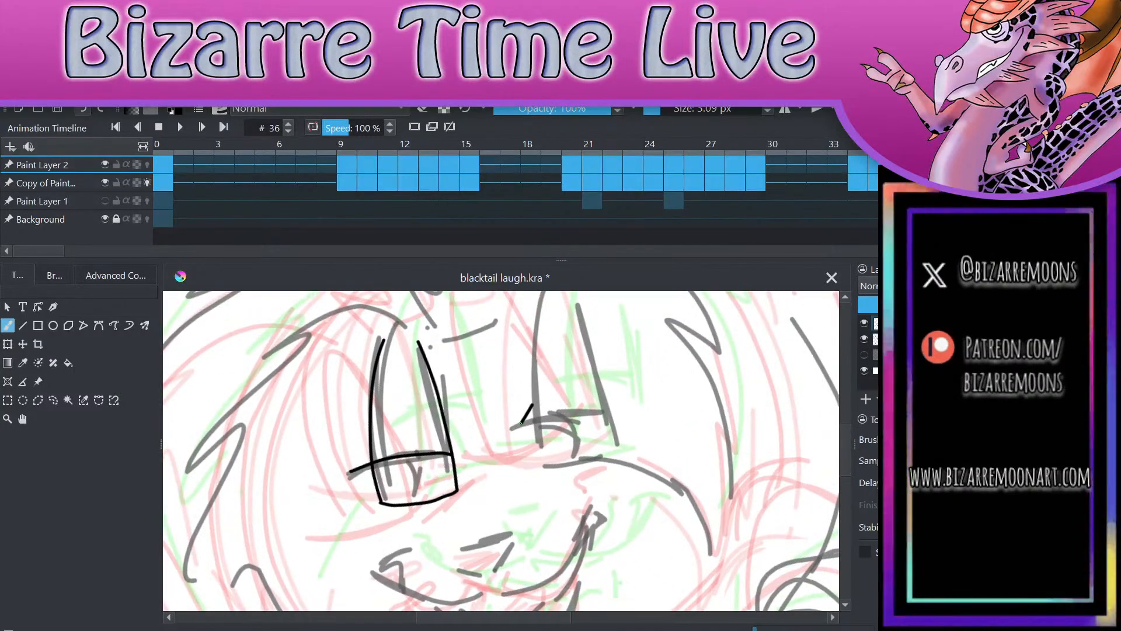
key(ctrl+z)
mouse_move(544, 466)
mouse_down()
mouse_move(534, 390)
mouse_move(547, 311)
mouse_move(614, 395)
mouse_move(619, 444)
mouse_up()
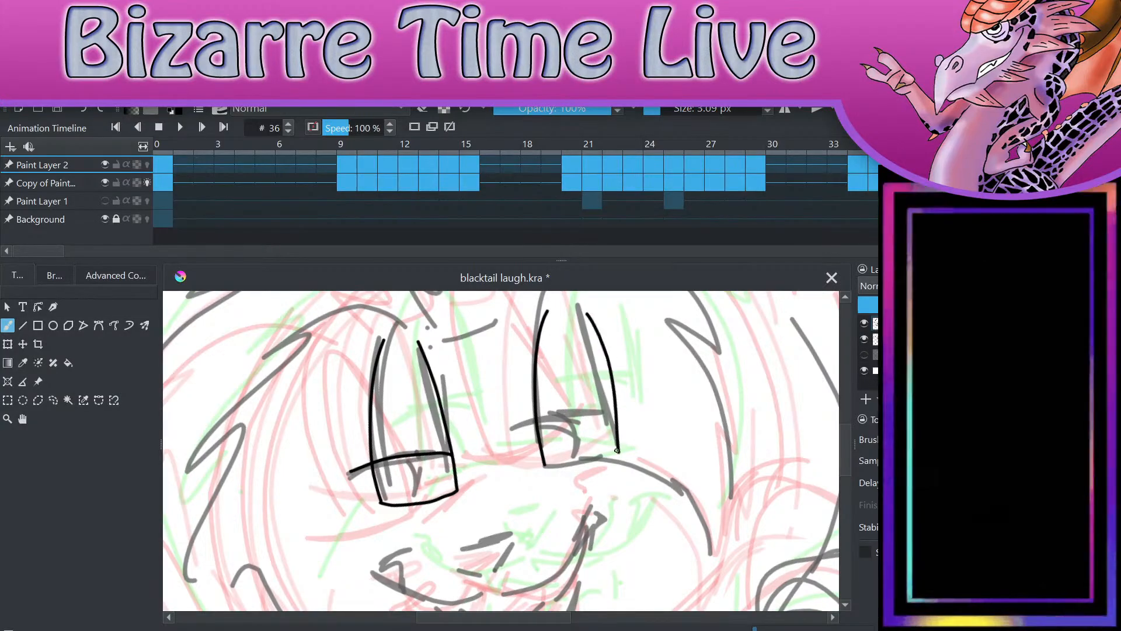
scroll(671, 494, up, 4)
mouse_move(474, 524)
mouse_down()
mouse_move(538, 507)
mouse_move(600, 463)
mouse_up()
mouse_move(410, 479)
mouse_down()
mouse_move(510, 412)
mouse_move(576, 391)
mouse_up()
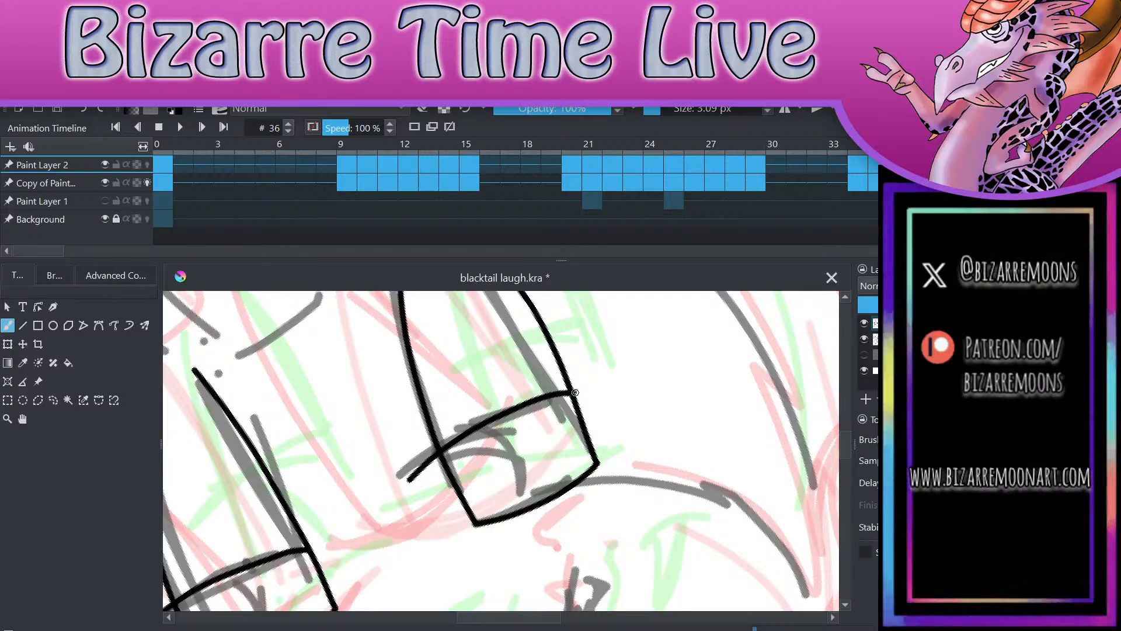
Step: Draw the curved iris lines in both eyes and the smaller pupil arcs inside them
mouse_move(491, 423)
mouse_down()
mouse_move(518, 480)
mouse_move(476, 517)
mouse_up()
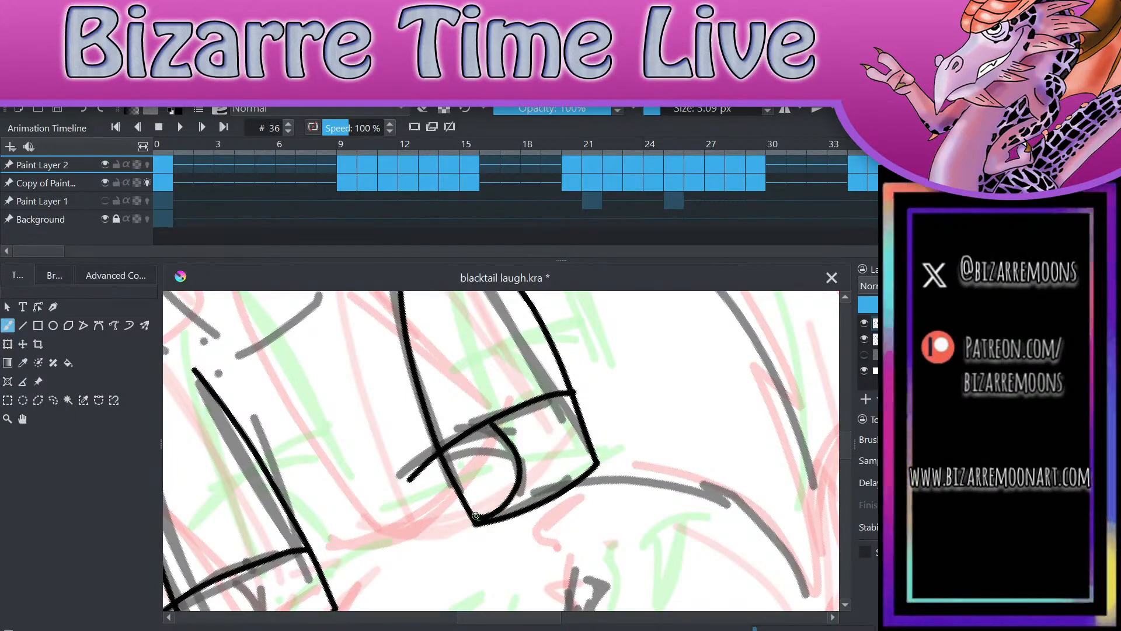
scroll(636, 462, down, 3)
scroll(499, 563, up, 3)
mouse_move(433, 414)
mouse_down()
mouse_move(447, 416)
mouse_move(436, 506)
mouse_move(421, 508)
mouse_up()
mouse_move(420, 423)
mouse_down()
mouse_move(423, 450)
mouse_move(386, 476)
mouse_up()
mouse_move(713, 332)
mouse_down()
mouse_move(713, 392)
mouse_move(692, 401)
mouse_up()
scroll(765, 518, down, 1)
scroll(765, 519, down, 3)
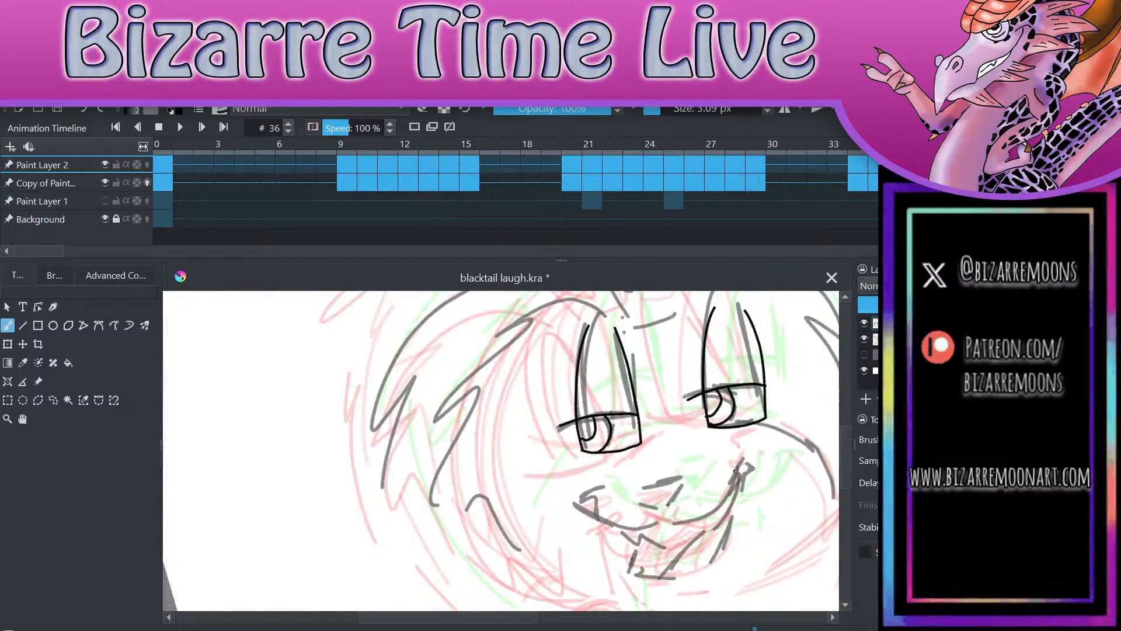
Step: Undo the right eye's pupil arc, try a new one beneath the eyelid line, and undo that too
click(83, 110)
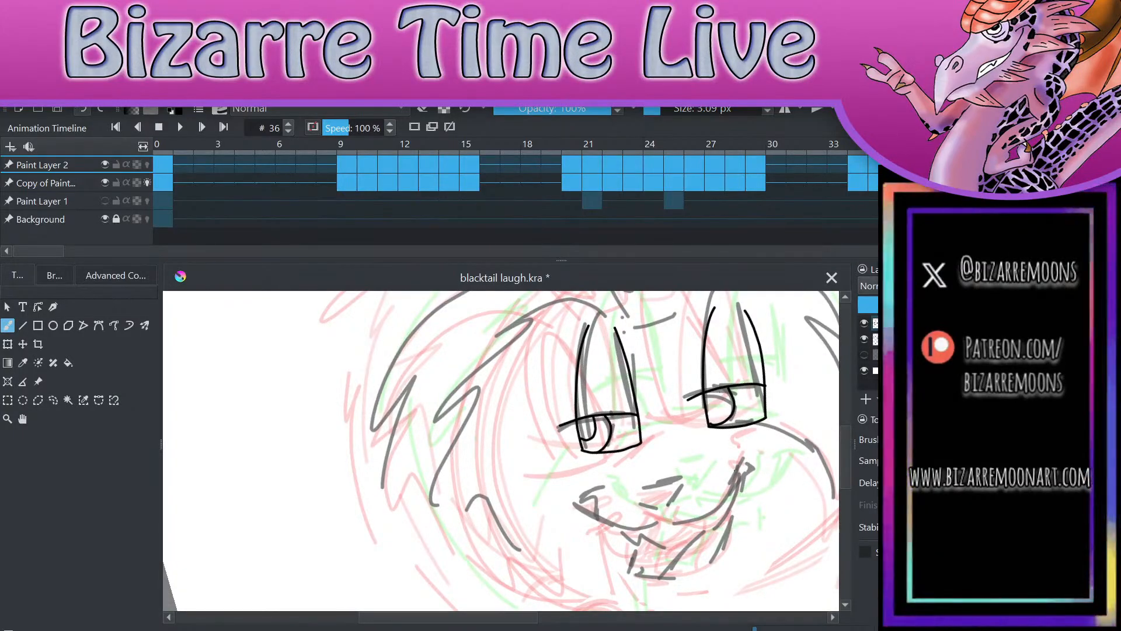
scroll(753, 355, up, 3)
mouse_move(620, 363)
mouse_down()
mouse_move(626, 406)
mouse_move(597, 421)
mouse_up()
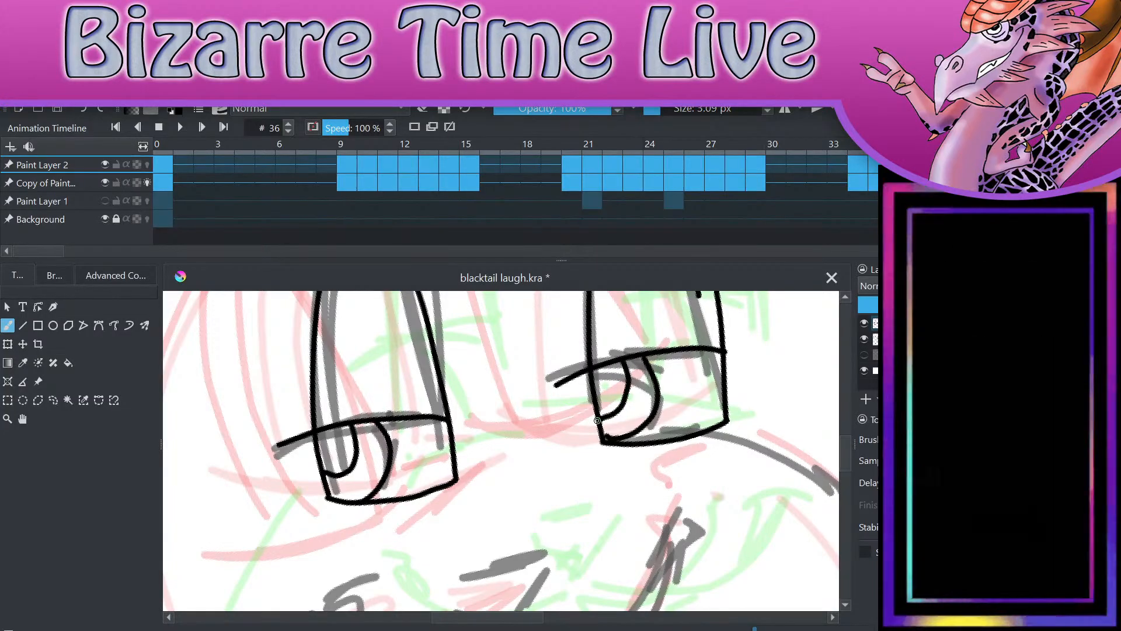
scroll(597, 421, down, 3)
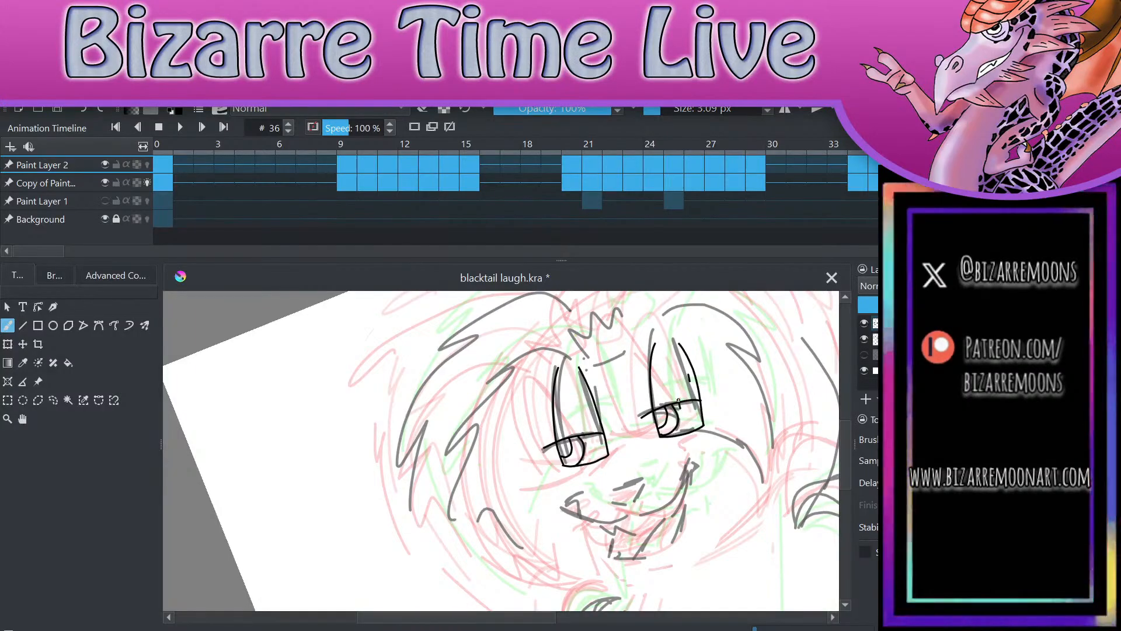
scroll(678, 401, up, 3)
key(ctrl+z)
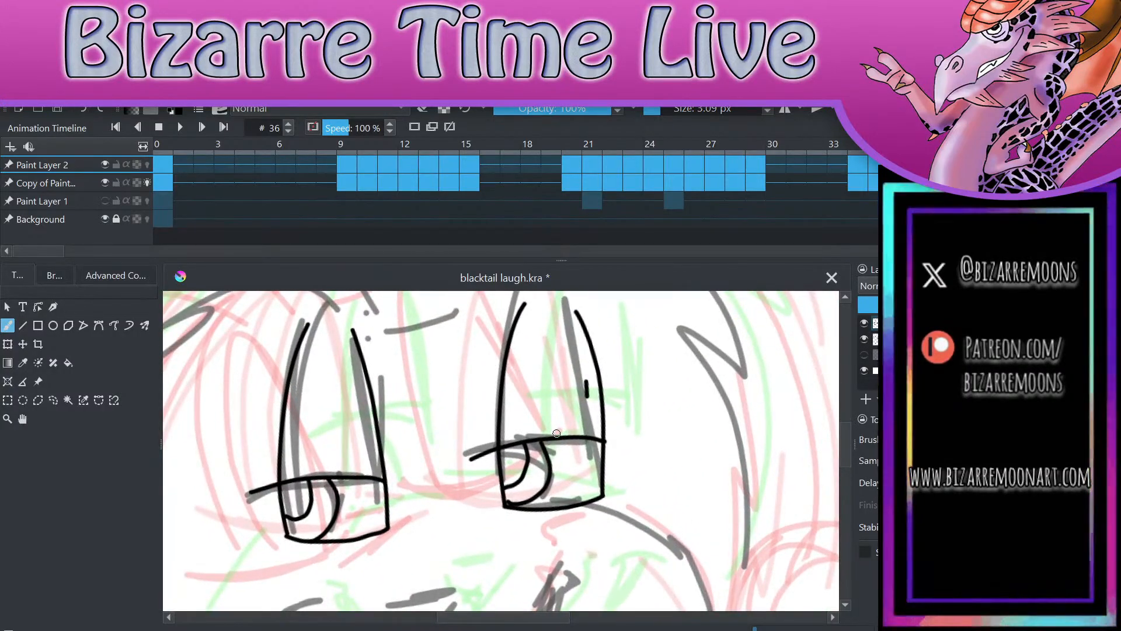
key(ctrl+z)
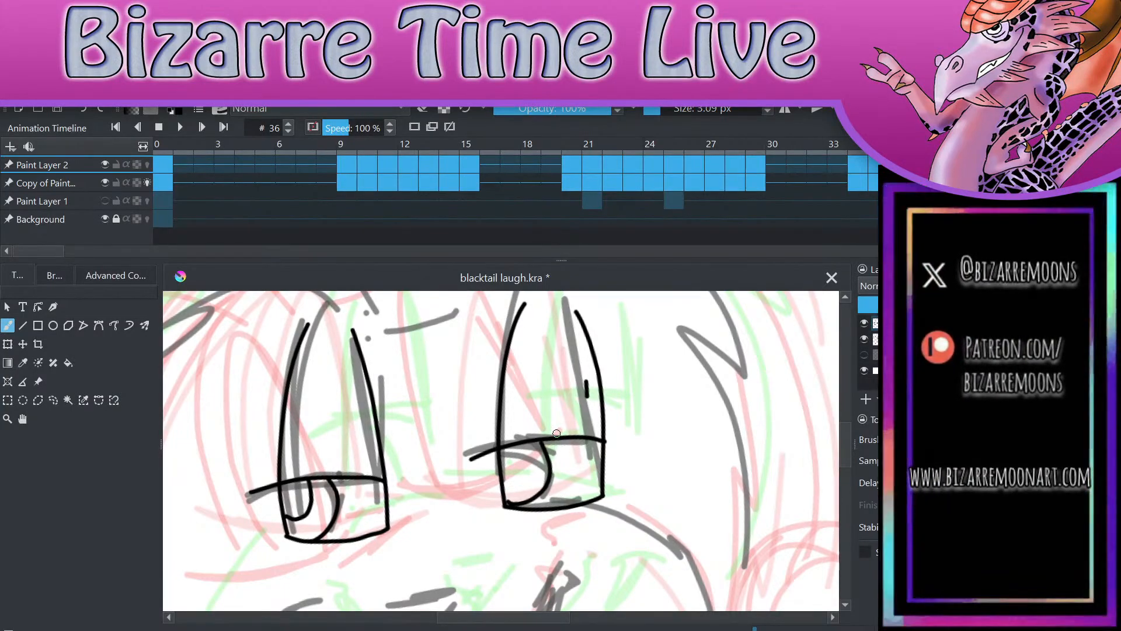
Step: Erase the stray mark above the right eye's eyelid line
key(e)
drag(583, 376, 588, 393)
scroll(722, 507, down, 2)
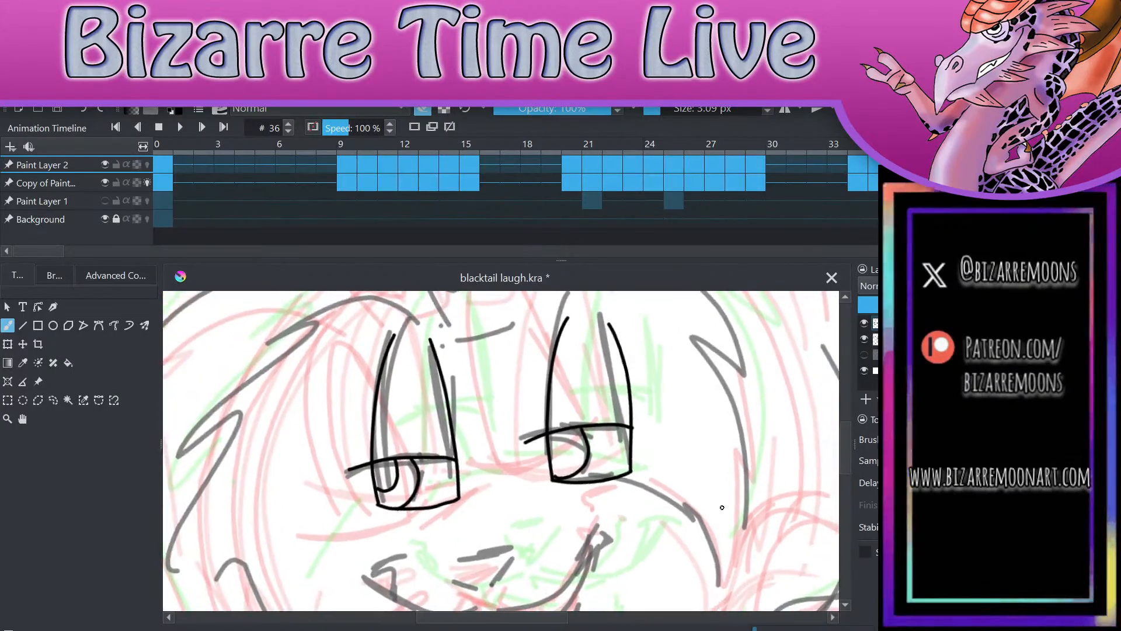
Step: Redraw the right eye's pupil arc from the eye's inner side up to the eyelid line
click(83, 110)
click(84, 110)
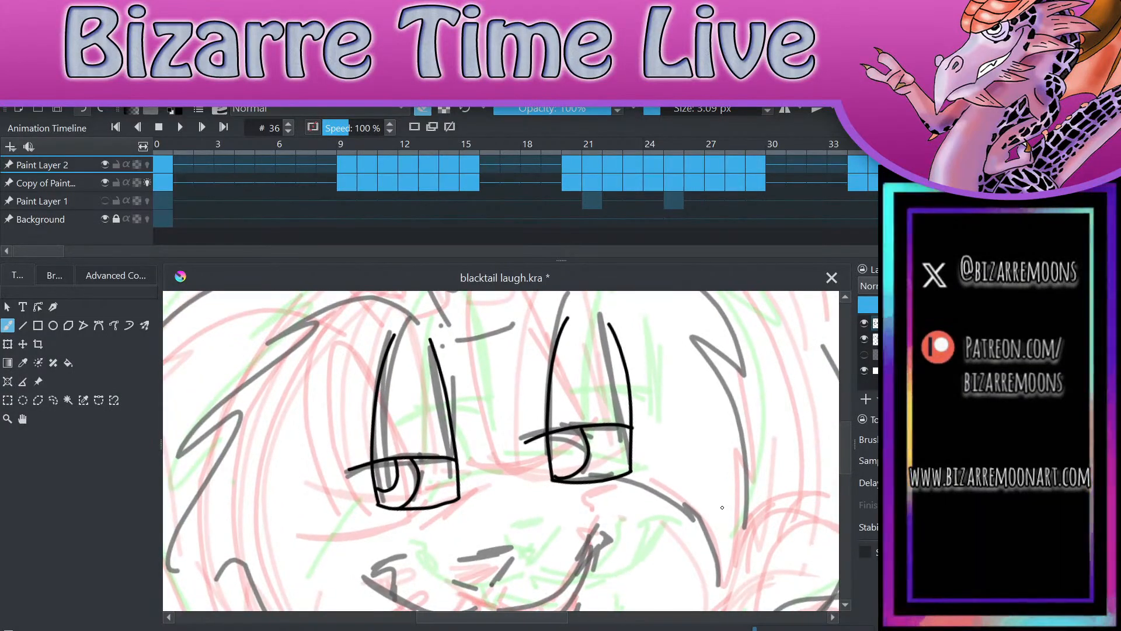
scroll(722, 507, up, 3)
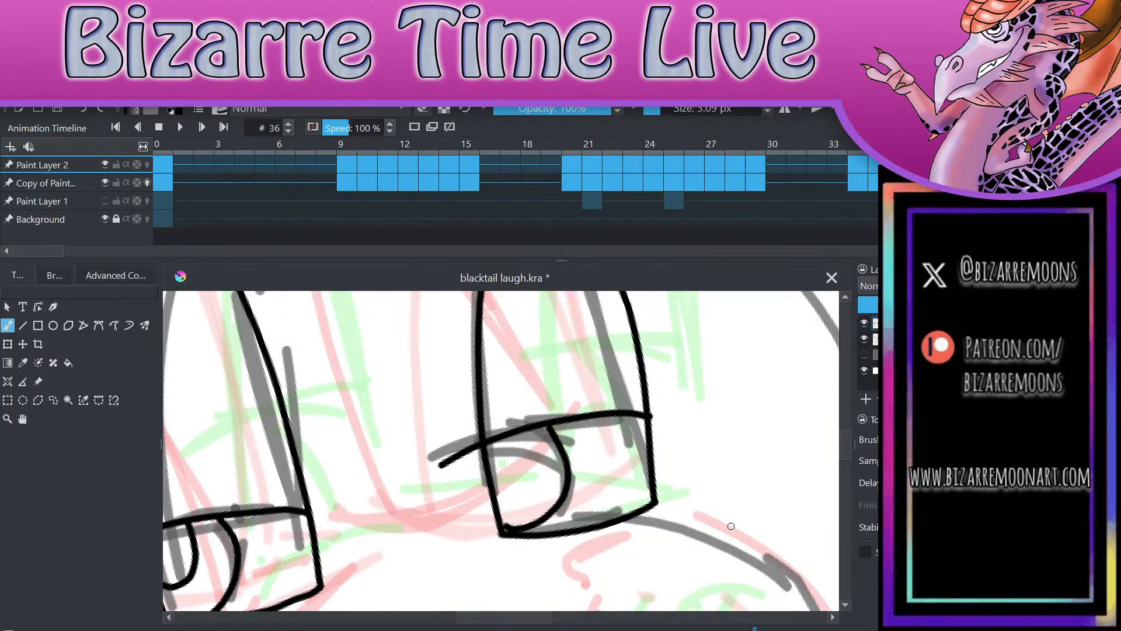
mouse_move(499, 506)
mouse_down()
mouse_move(518, 490)
mouse_move(516, 434)
mouse_up()
click(83, 110)
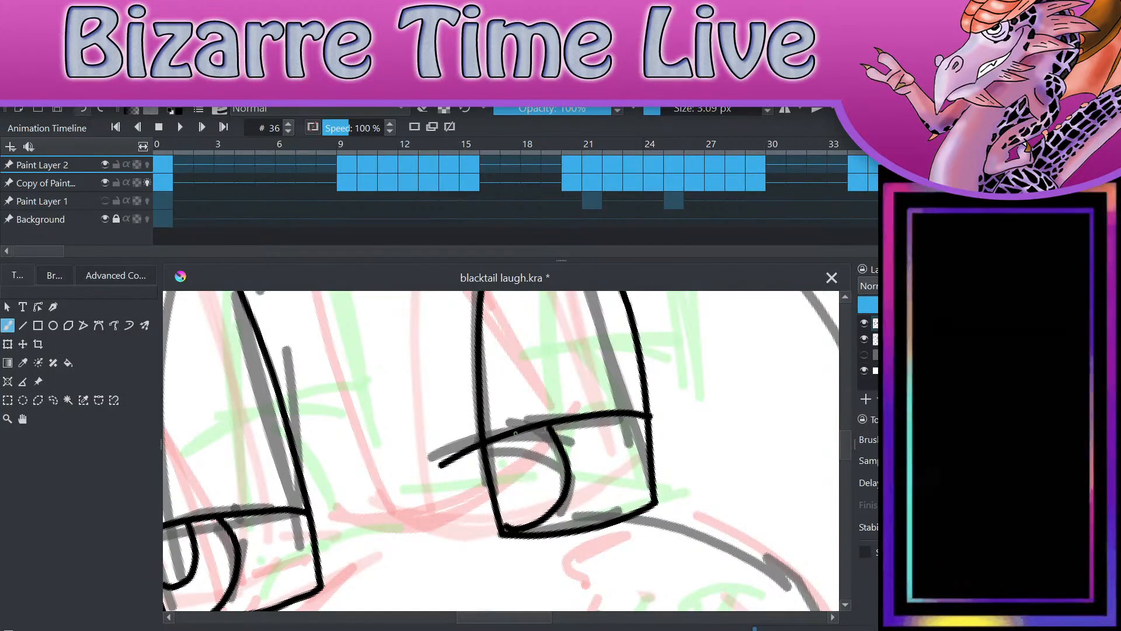
mouse_move(495, 496)
mouse_down()
mouse_move(520, 480)
mouse_move(518, 431)
mouse_up()
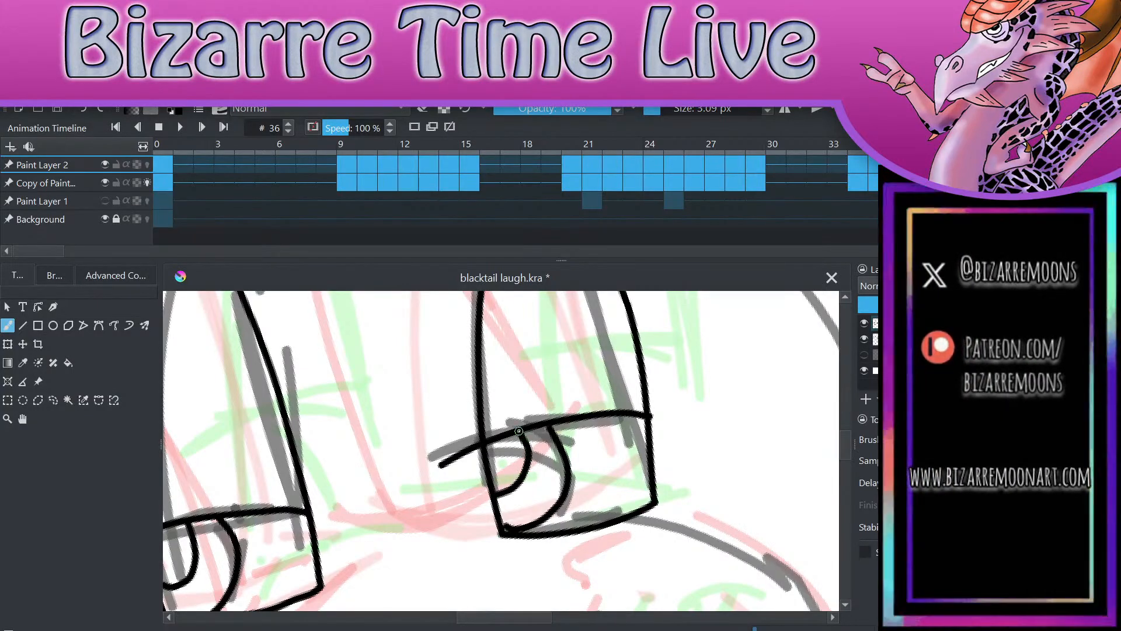
Step: Draw the rounded triangular nose over its sketch, redoing its upper edge once
scroll(741, 380, down, 3)
scroll(713, 529, up, 2)
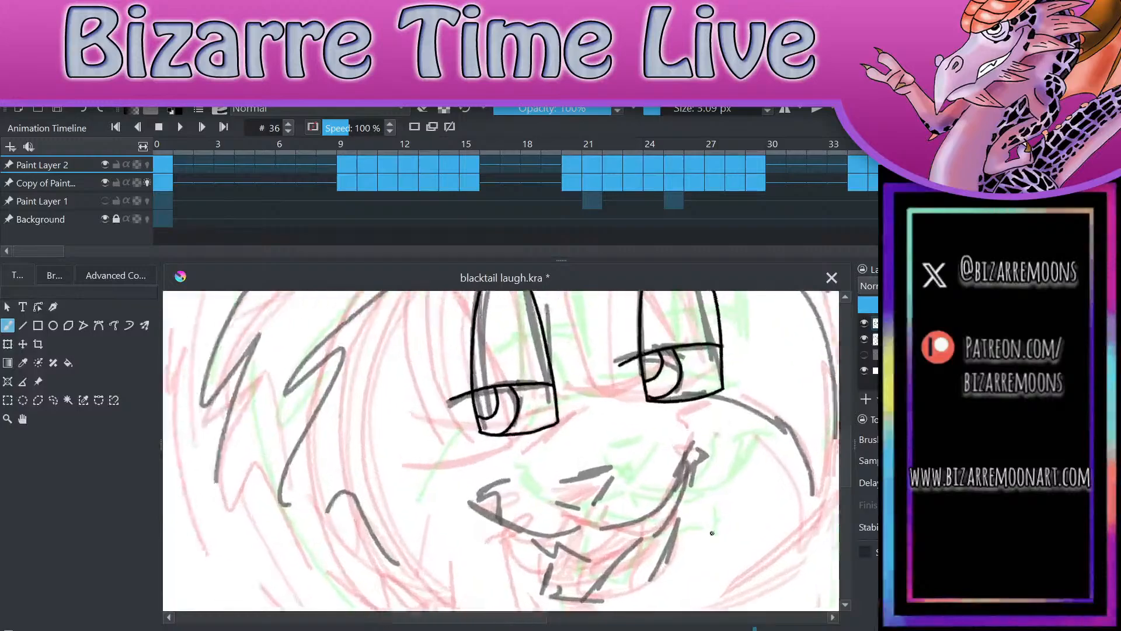
drag(507, 476, 577, 457)
mouse_move(506, 476)
mouse_down()
mouse_move(543, 503)
mouse_move(567, 490)
mouse_move(574, 456)
mouse_up()
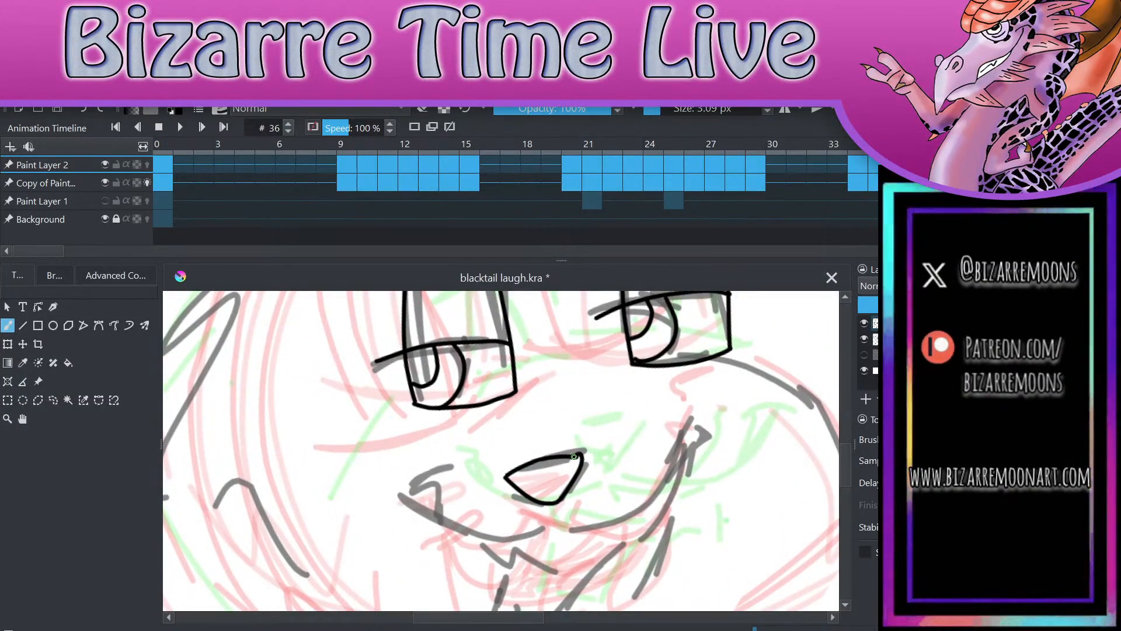
key(ctrl+z)
mouse_move(505, 475)
mouse_down()
mouse_move(515, 490)
mouse_move(570, 486)
mouse_move(582, 459)
mouse_up()
Step: Draw the short line under the nose and the two smile curves with their corner marks, and try a lower mouth stroke
mouse_move(546, 503)
mouse_down()
mouse_move(463, 538)
mouse_move(428, 500)
mouse_move(413, 505)
mouse_move(616, 521)
mouse_move(678, 429)
mouse_move(646, 503)
mouse_move(689, 429)
mouse_up()
scroll(688, 429, down, 3)
scroll(711, 350, up, 1)
drag(511, 455, 573, 479)
key(ctrl+z)
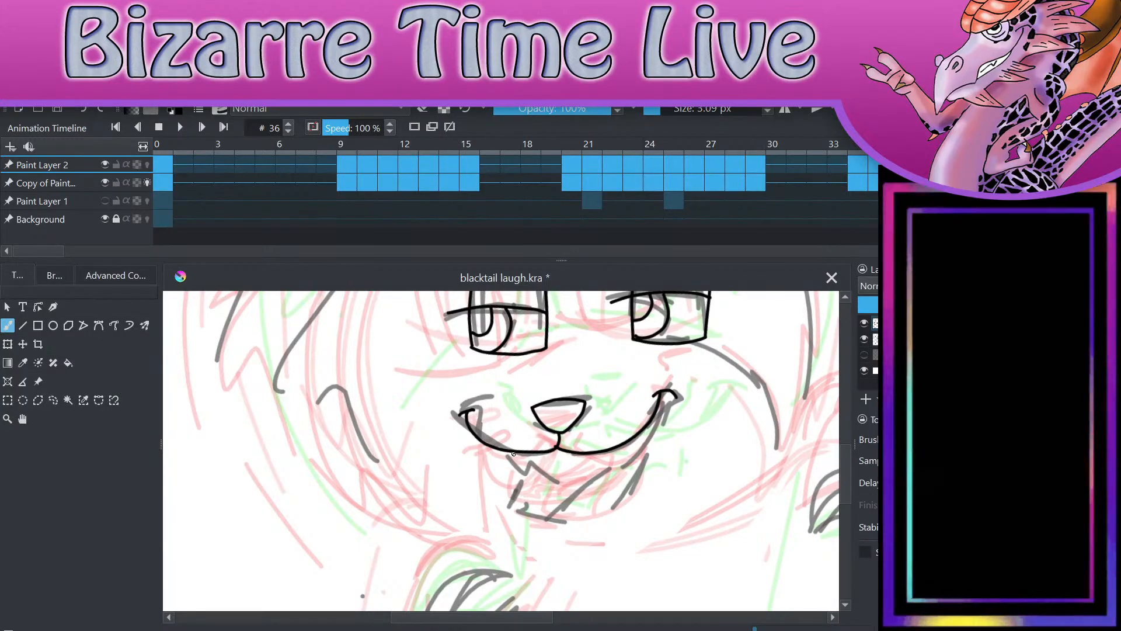
Step: Draw the open mouth with its fang, upper tooth curve, lower jaw, tongue line and short chin stroke over the sketch
mouse_move(513, 452)
mouse_down()
mouse_move(528, 472)
mouse_move(596, 478)
mouse_move(636, 452)
mouse_move(643, 429)
mouse_up()
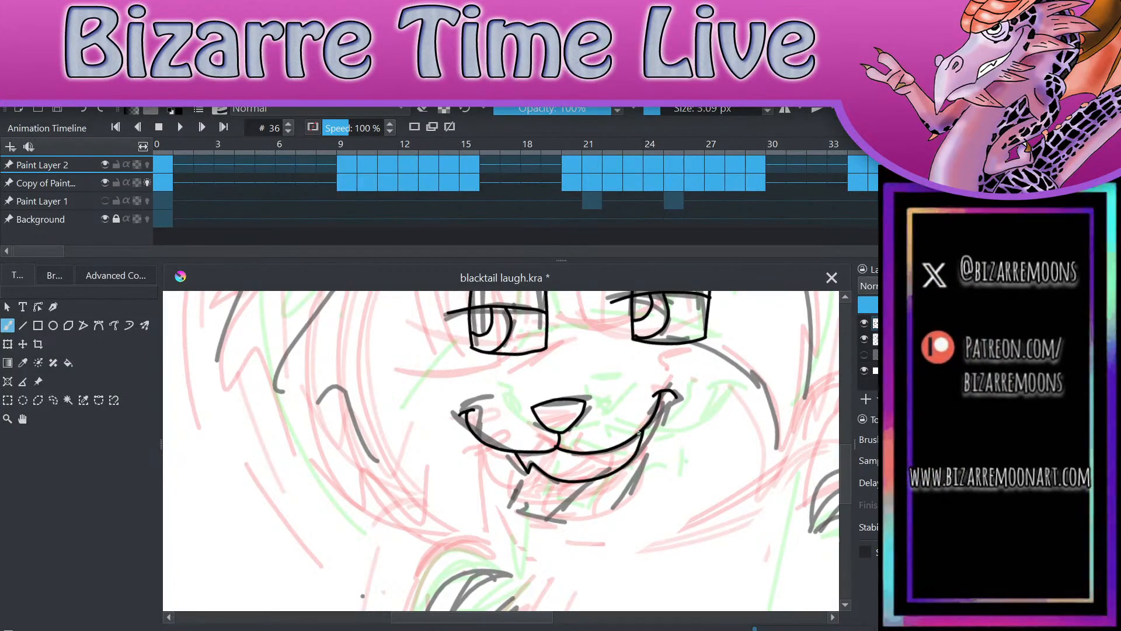
mouse_move(514, 454)
mouse_down()
mouse_move(531, 513)
mouse_move(637, 478)
mouse_move(649, 421)
mouse_up()
drag(560, 507, 590, 473)
key(e)
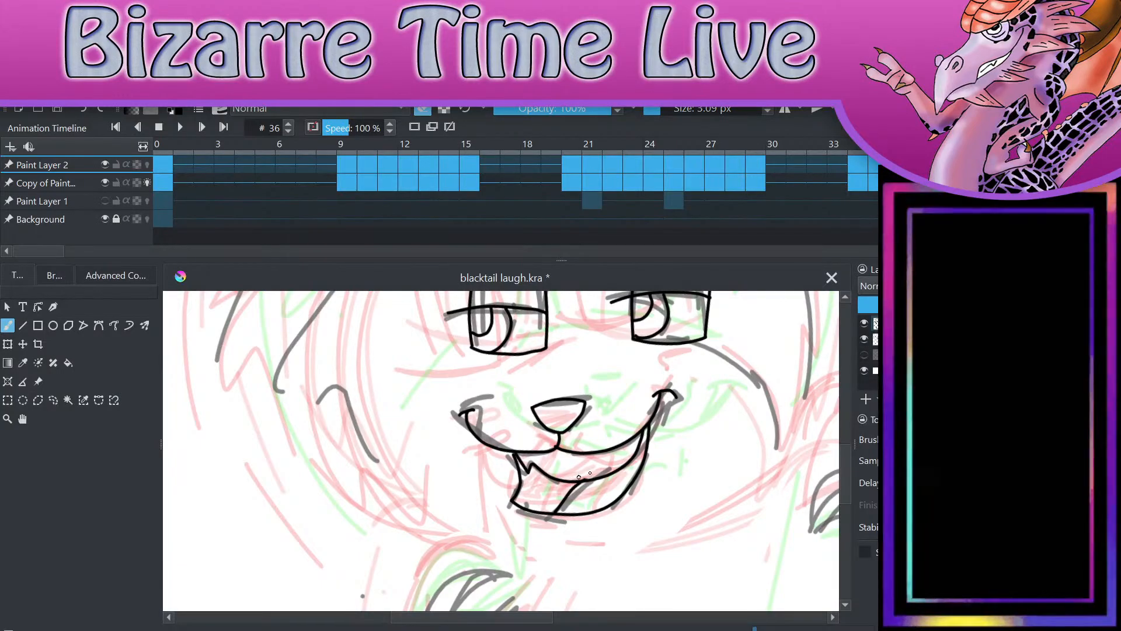
key(e)
drag(520, 521, 584, 536)
key(ctrl+z)
Step: Draw the small zigzag crown-shaped marking with its closed base on the forehead above the eyes
scroll(643, 490, down, 4)
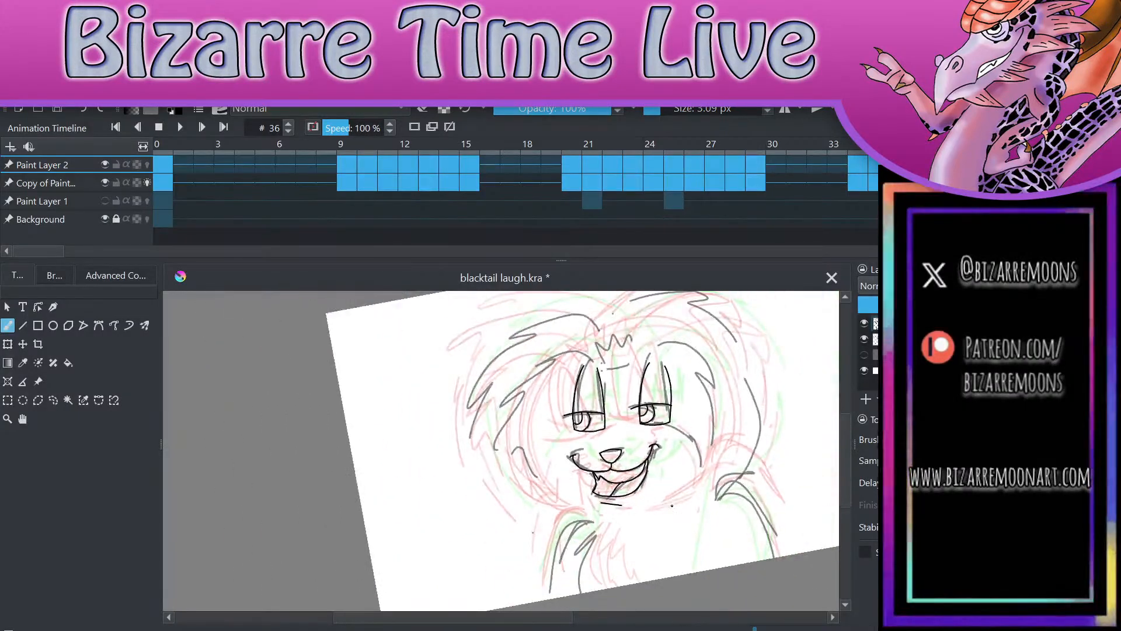
scroll(642, 385, up, 4)
drag(759, 328, 732, 408)
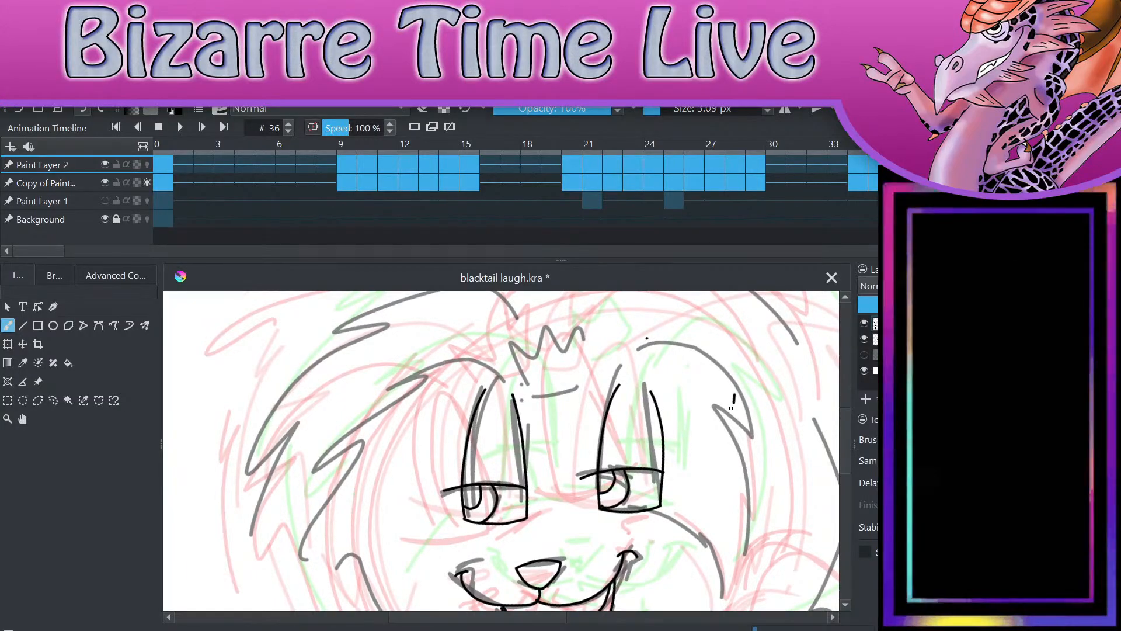
key(ctrl+z)
mouse_move(529, 394)
mouse_down()
mouse_move(519, 342)
mouse_move(534, 370)
mouse_move(546, 347)
mouse_move(584, 326)
mouse_move(576, 391)
mouse_move(533, 395)
mouse_up()
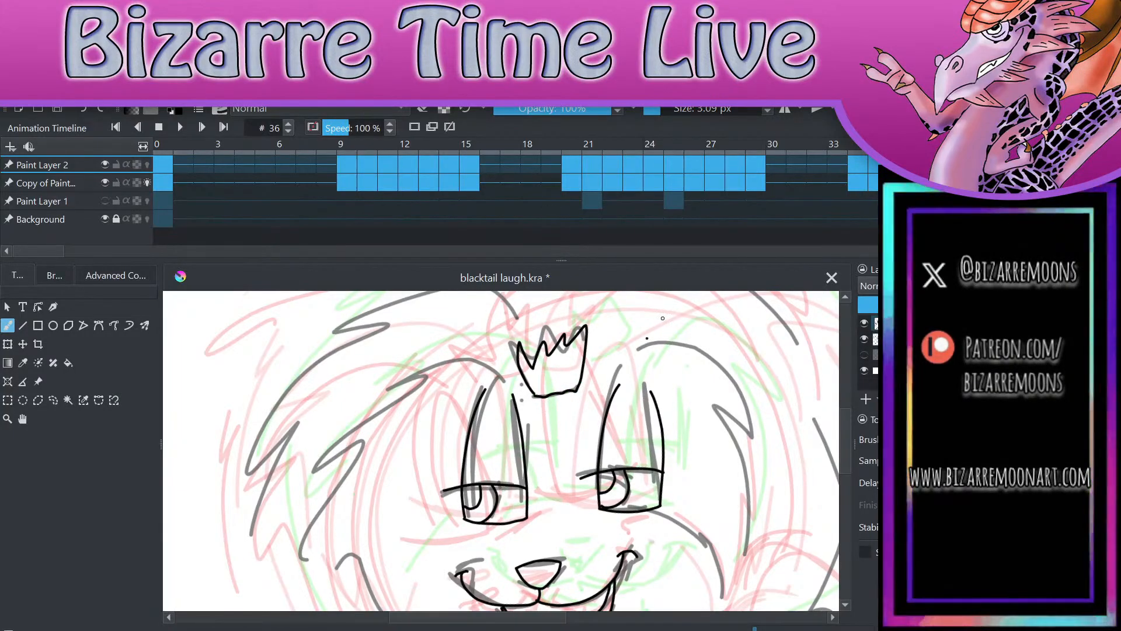
drag(678, 495, 682, 482)
scroll(681, 462, down, 3)
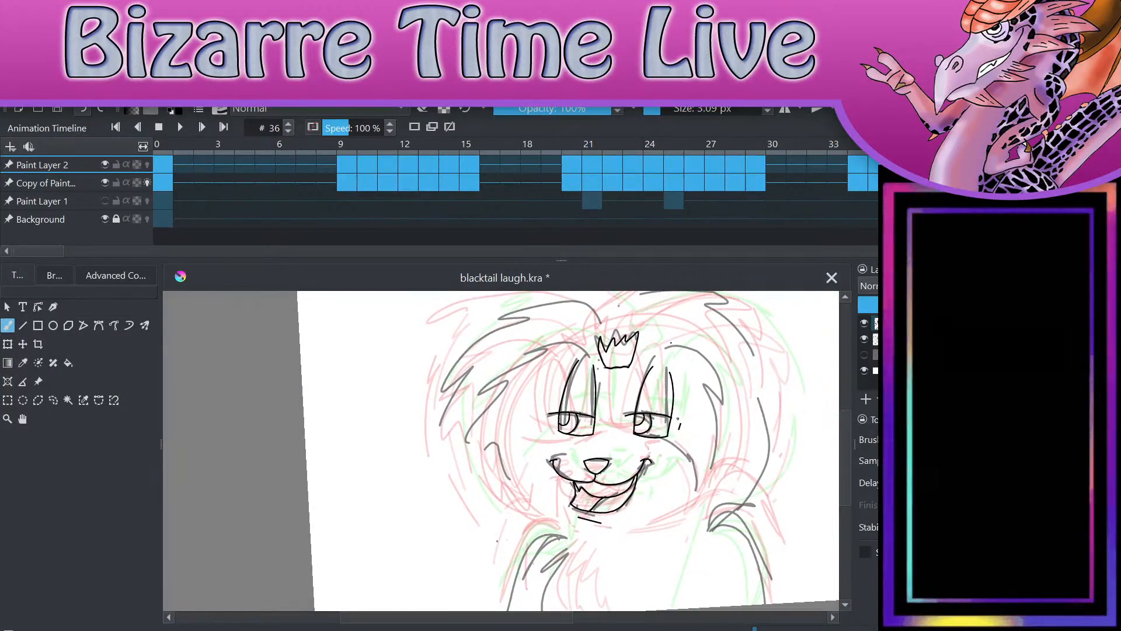
Step: Draw the jagged inner fur outlines on both sides of the face, arching above each eye and curving back from the cheek points
scroll(590, 346, up, 4)
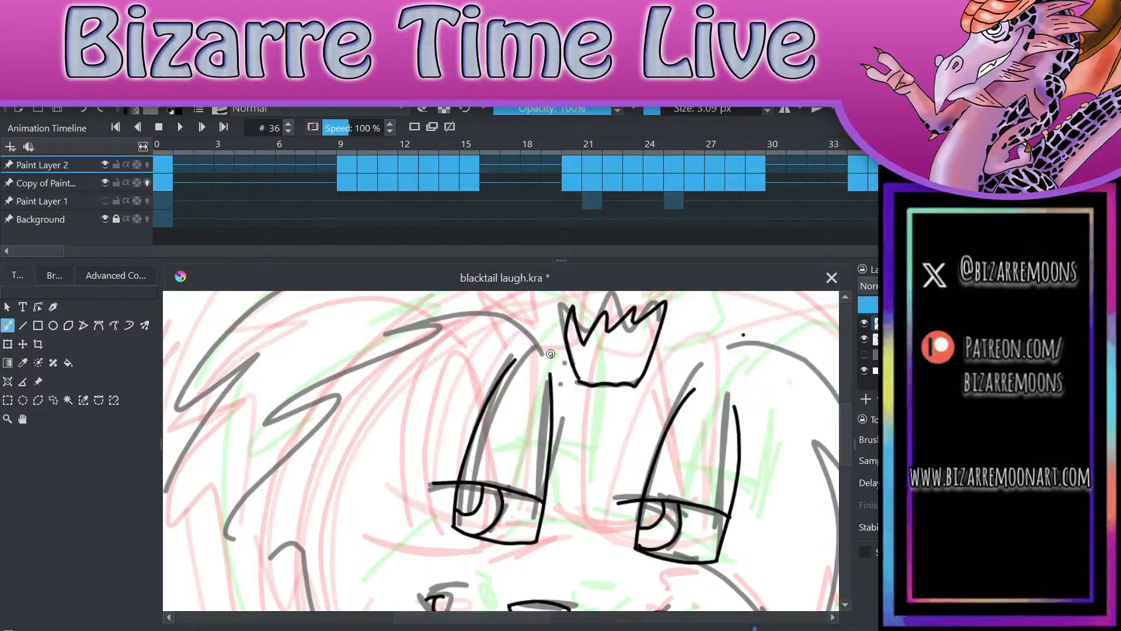
mouse_move(549, 372)
mouse_down()
mouse_move(501, 311)
mouse_move(384, 336)
mouse_move(331, 372)
mouse_move(341, 380)
mouse_move(264, 497)
mouse_move(275, 498)
mouse_move(272, 565)
mouse_move(284, 593)
mouse_up()
scroll(574, 459, down, 2)
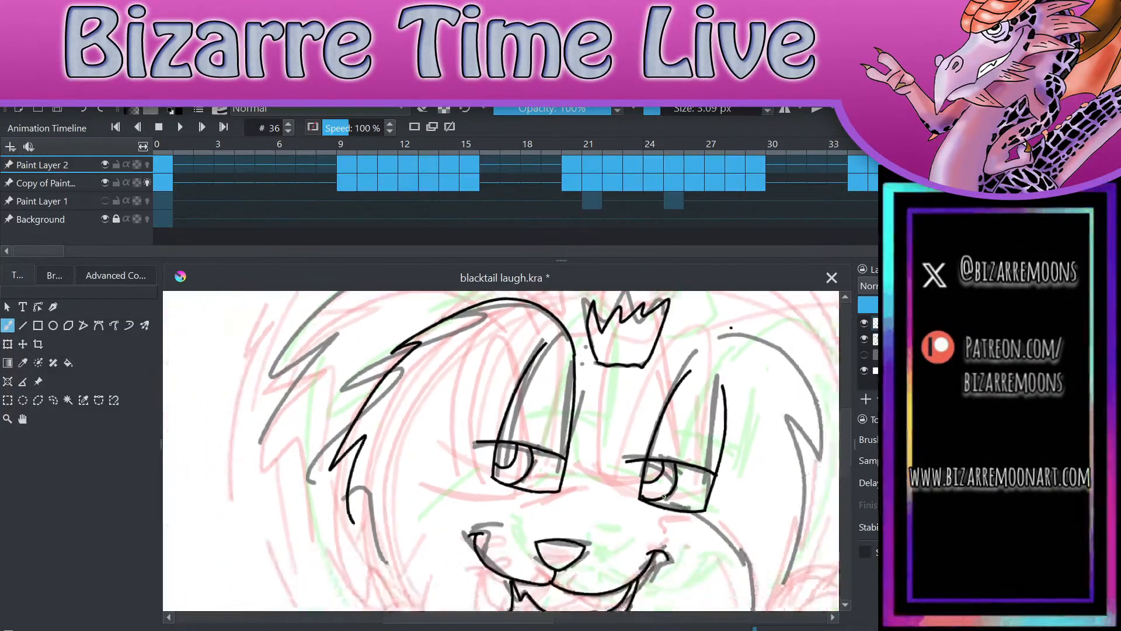
mouse_move(319, 485)
mouse_down()
mouse_move(358, 567)
mouse_move(364, 514)
mouse_move(435, 452)
mouse_up()
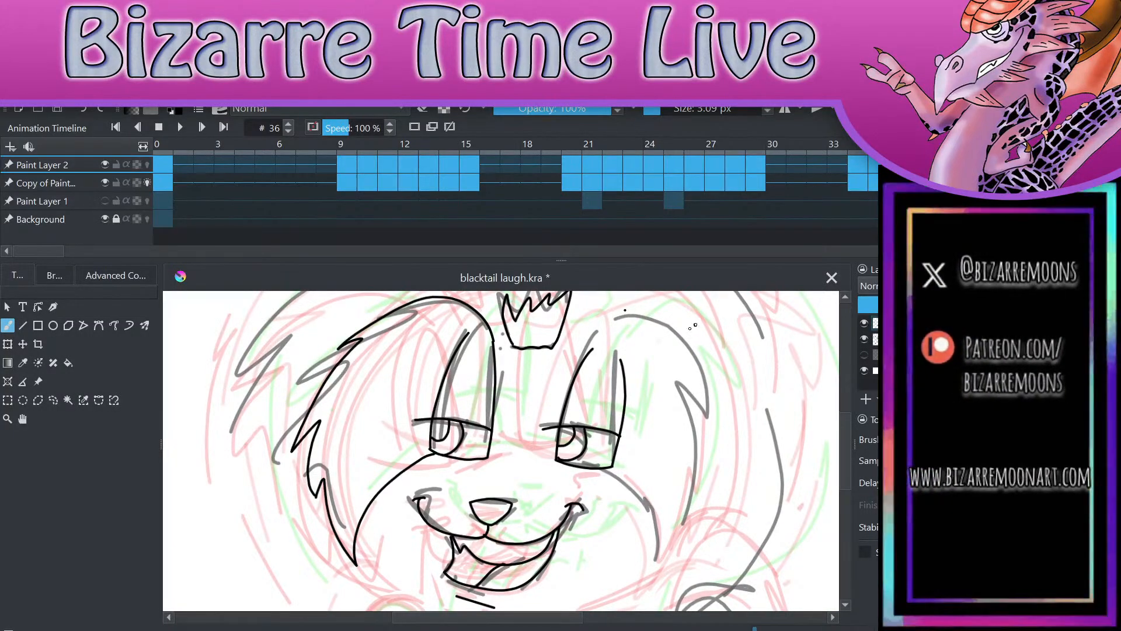
mouse_move(590, 350)
mouse_down()
mouse_move(705, 374)
mouse_move(690, 381)
mouse_move(693, 473)
mouse_move(653, 570)
mouse_move(648, 534)
mouse_move(596, 472)
mouse_up()
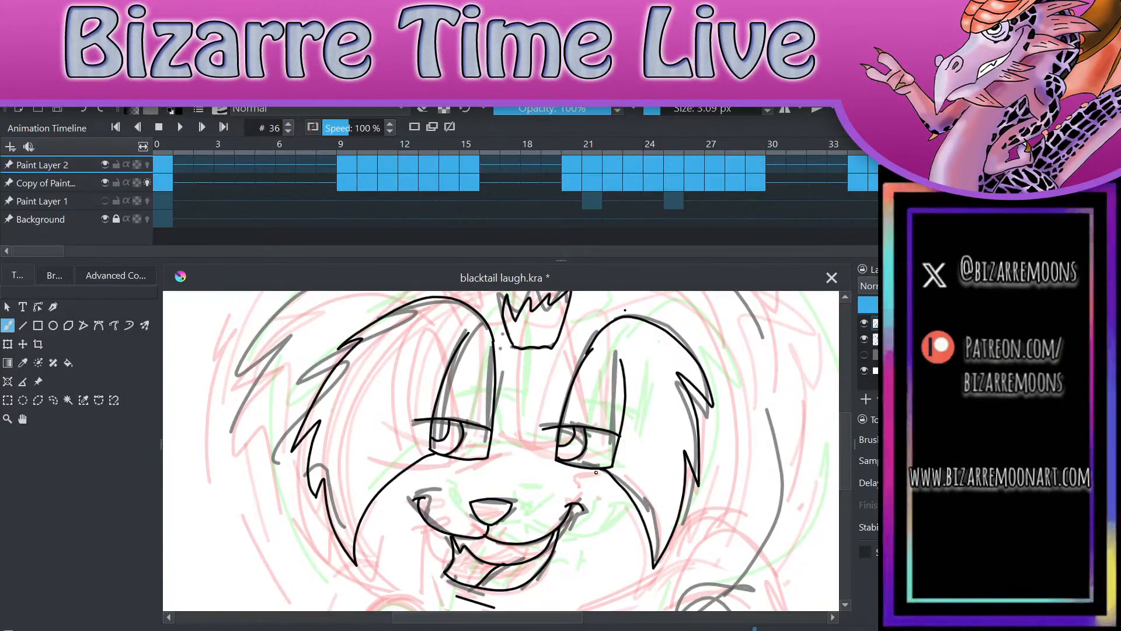
Step: Draw the muzzle's arched upper line between the two eyes, redoing it once
key(e)
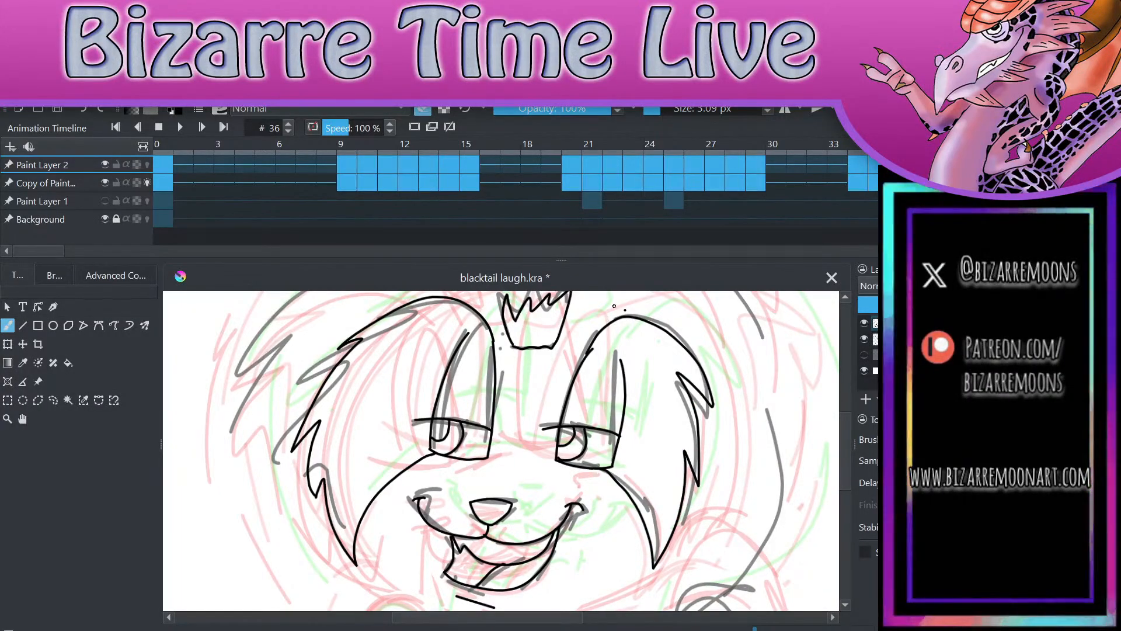
scroll(501, 451, down, 2)
scroll(501, 451, up, 1)
scroll(501, 451, down, 1)
scroll(501, 451, up, 2)
key(e)
drag(442, 410, 522, 406)
key(ctrl+z)
drag(442, 412, 525, 407)
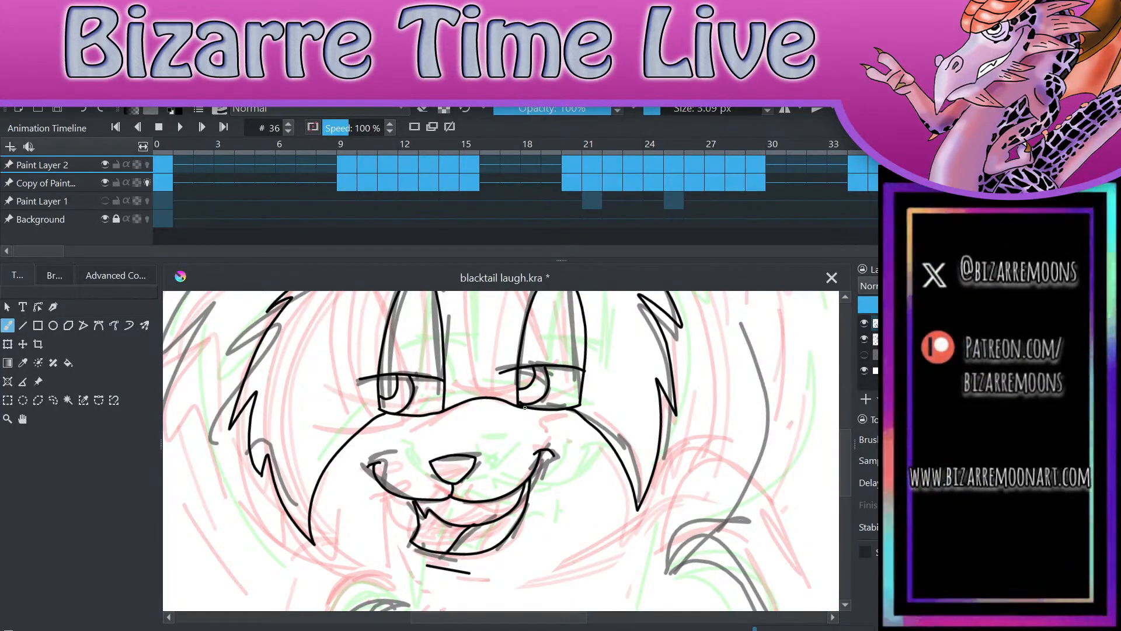
Step: Draw the outer jagged fur outline around both sides of the head from the top centre down to the shoulders
drag(714, 341, 723, 336)
scroll(707, 365, down, 3)
key(ctrl+z)
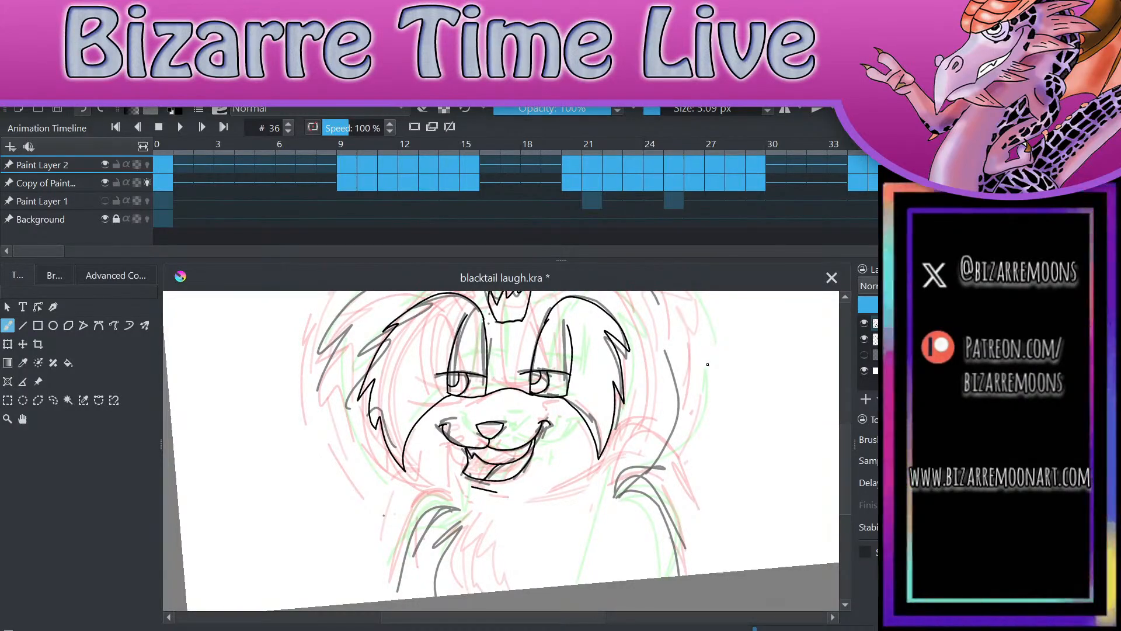
scroll(708, 365, down, 1)
drag(606, 568, 610, 579)
key(ctrl+z)
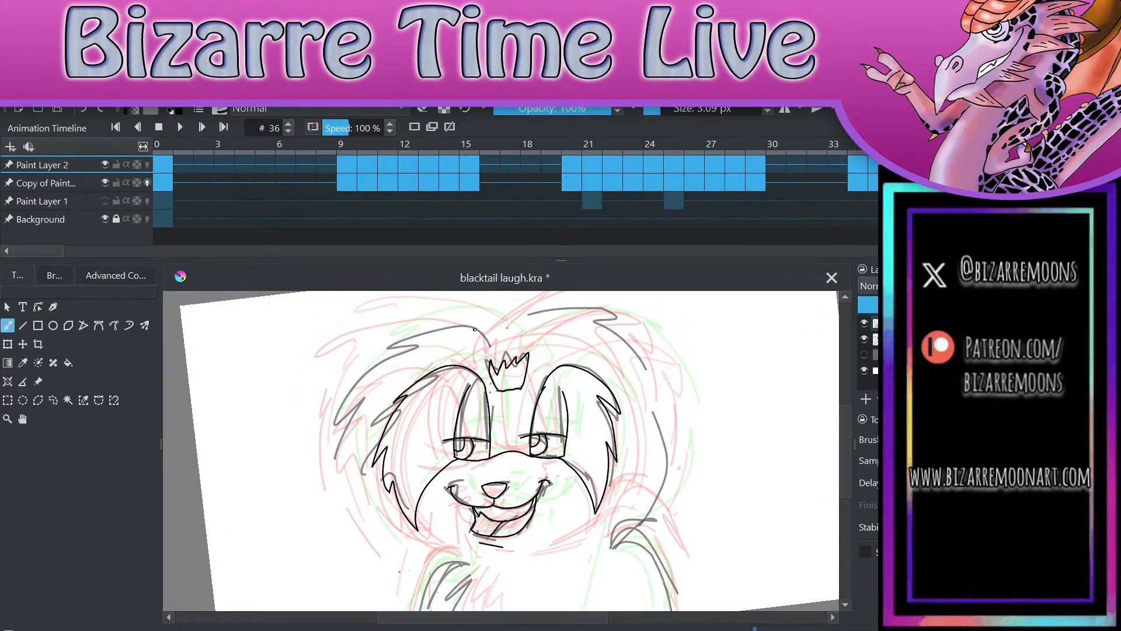
mouse_move(500, 337)
mouse_down()
mouse_move(360, 371)
mouse_move(390, 356)
mouse_move(341, 442)
mouse_move(364, 424)
mouse_move(364, 467)
mouse_move(391, 542)
mouse_move(438, 570)
mouse_move(532, 318)
mouse_move(617, 327)
mouse_move(637, 342)
mouse_move(662, 396)
mouse_move(666, 465)
mouse_move(642, 523)
mouse_move(615, 542)
mouse_up()
scroll(707, 334, up, 2)
scroll(707, 334, down, 1)
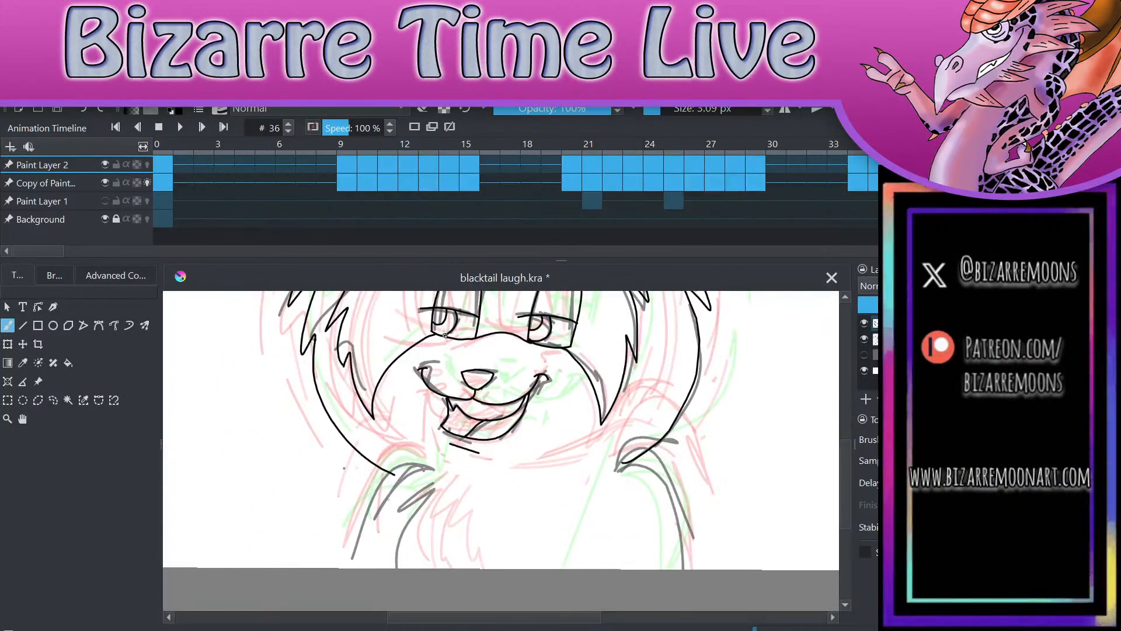
Step: Draw the neck and chest lines and both arms with furry inner edges down to the canvas edge, redoing the right arm's outer line
mouse_move(448, 338)
mouse_down()
mouse_move(408, 358)
mouse_move(429, 465)
mouse_move(396, 516)
mouse_move(397, 568)
mouse_up()
mouse_move(551, 348)
mouse_down()
mouse_move(591, 459)
mouse_move(596, 567)
mouse_up()
drag(429, 468, 345, 567)
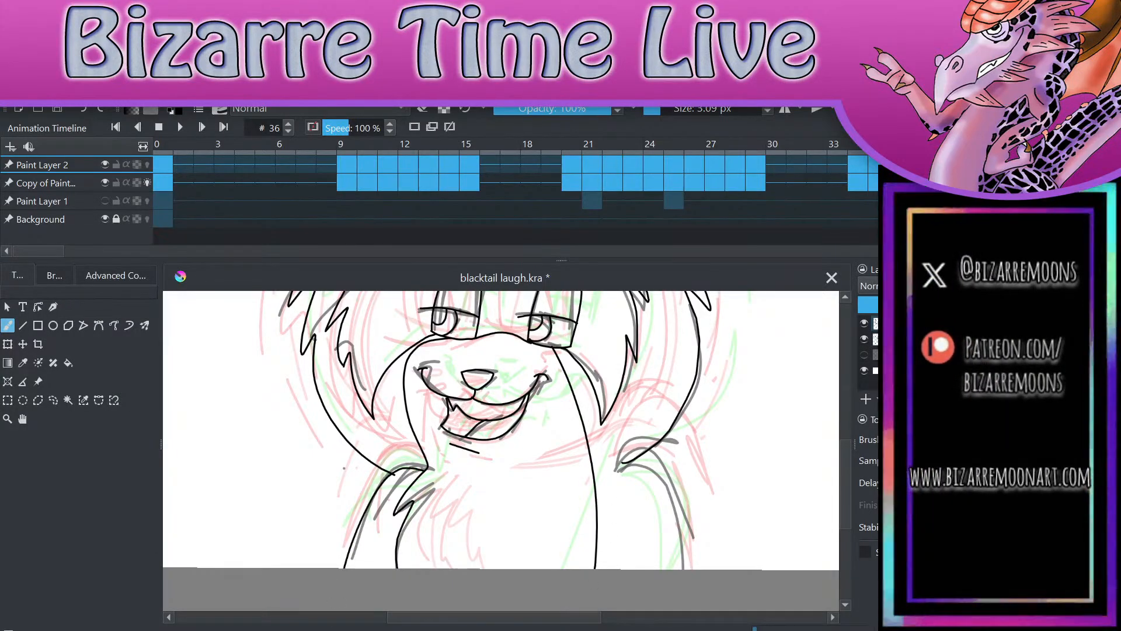
mouse_move(614, 469)
mouse_down()
mouse_move(690, 528)
mouse_move(702, 568)
mouse_up()
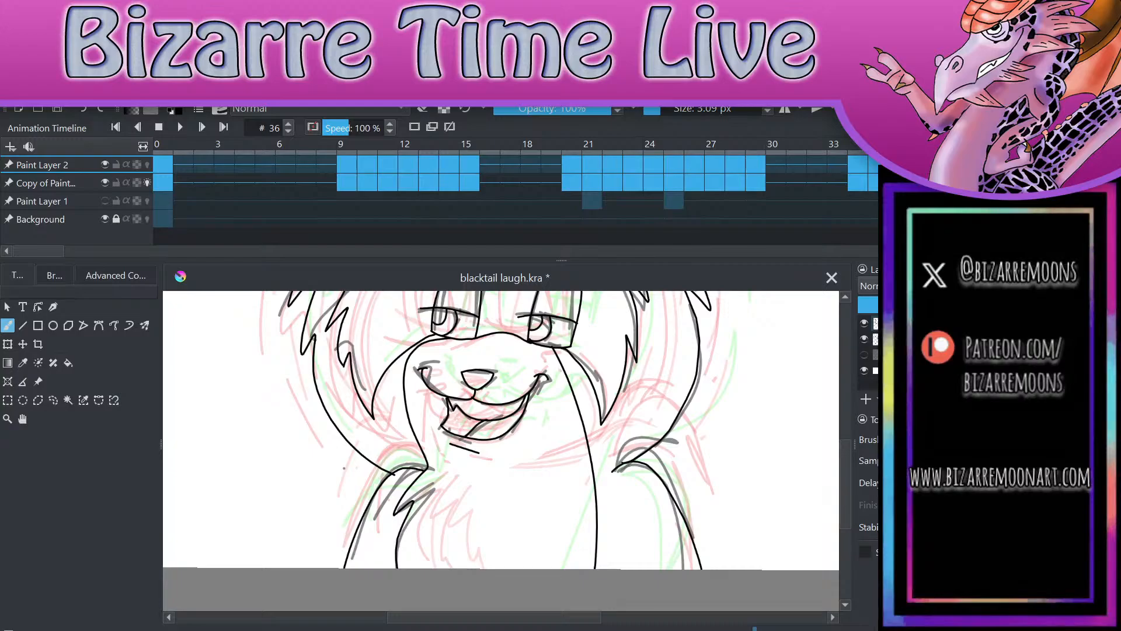
key(ctrl+z)
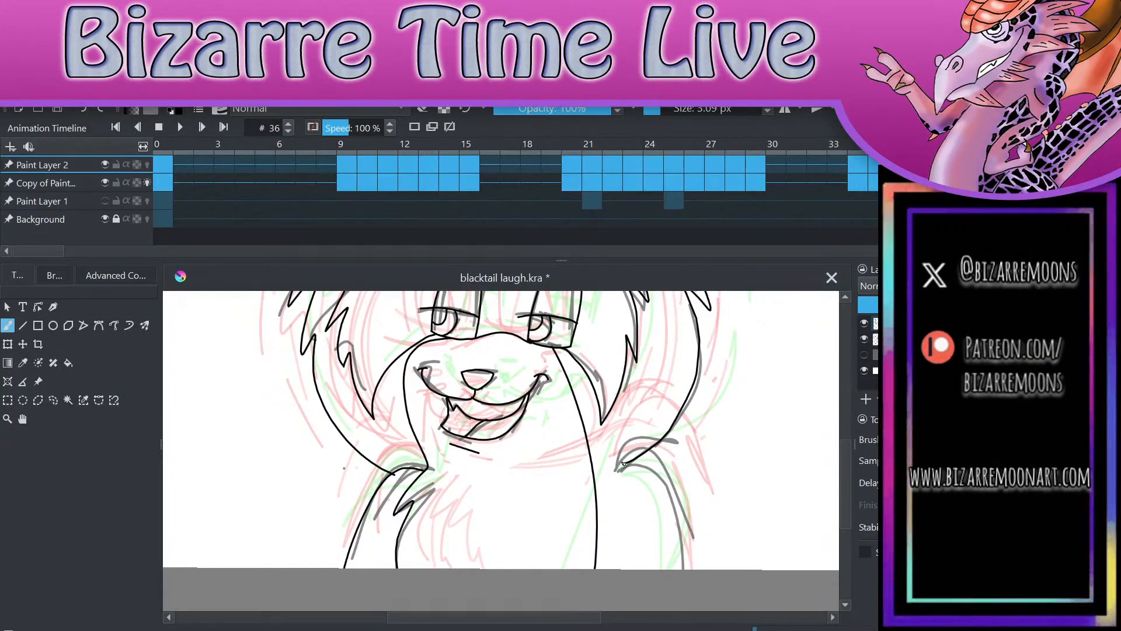
mouse_move(624, 462)
mouse_down()
mouse_move(607, 494)
mouse_move(607, 570)
mouse_move(637, 467)
mouse_move(695, 568)
mouse_up()
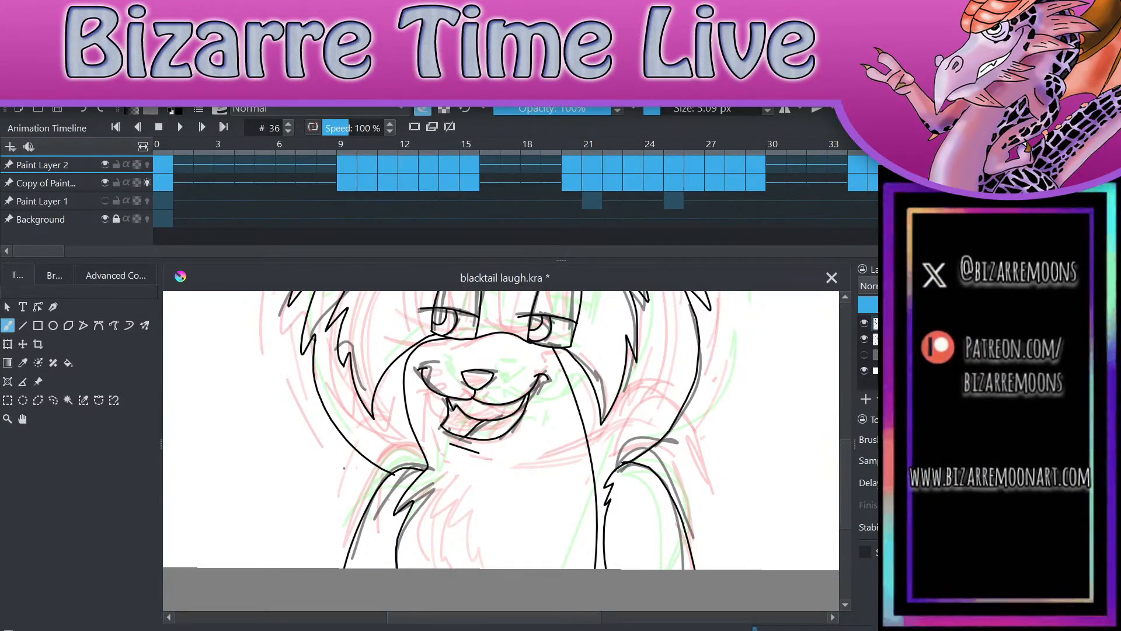
Step: Erase the stray dot beside the right arm and save the file
scroll(643, 473, up, 3)
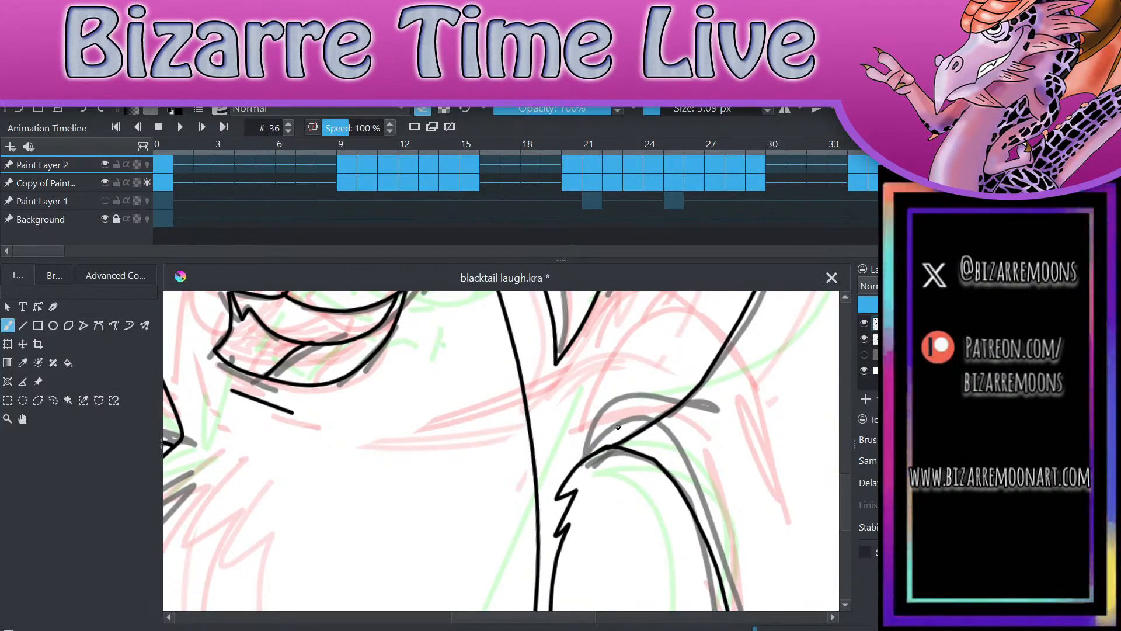
scroll(619, 427, down, 4)
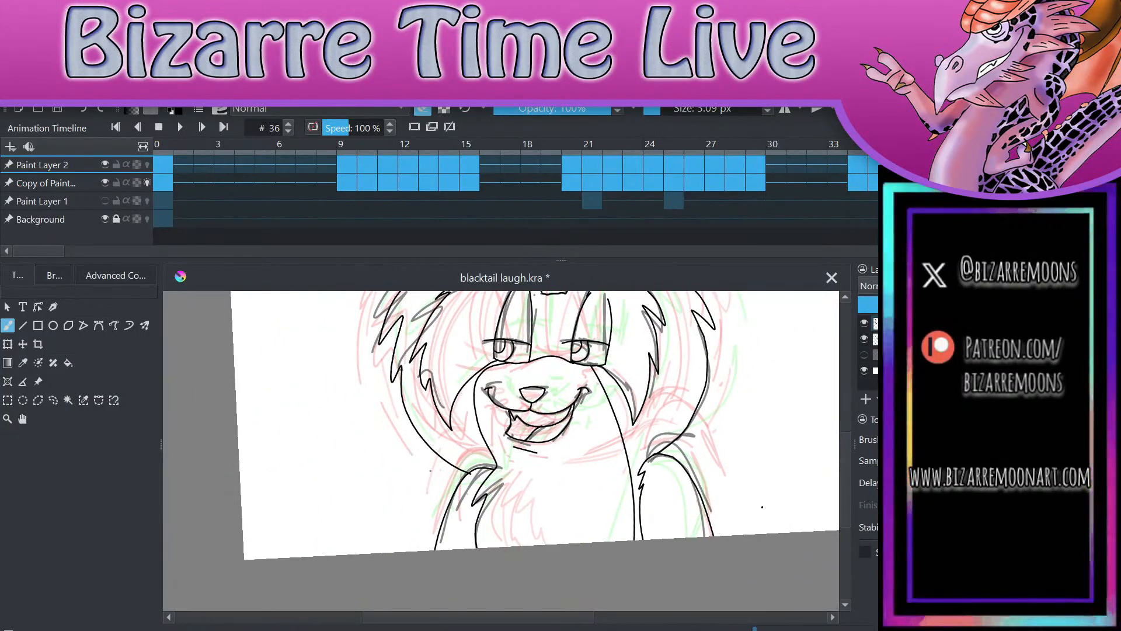
scroll(761, 502, down, 1)
scroll(759, 467, up, 1)
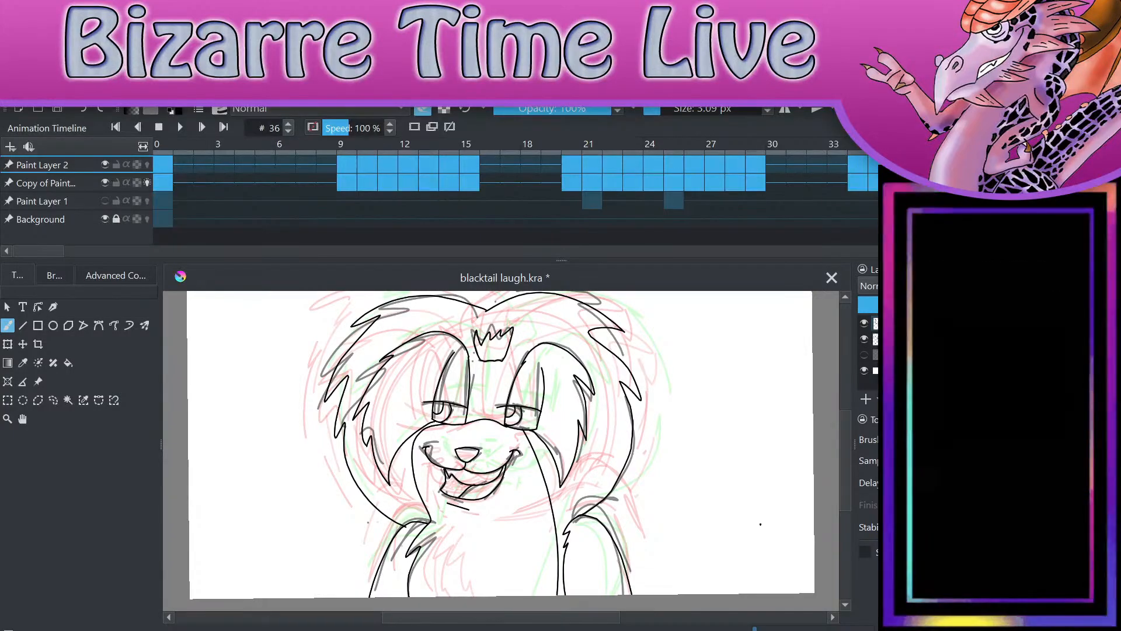
scroll(760, 524, down, 2)
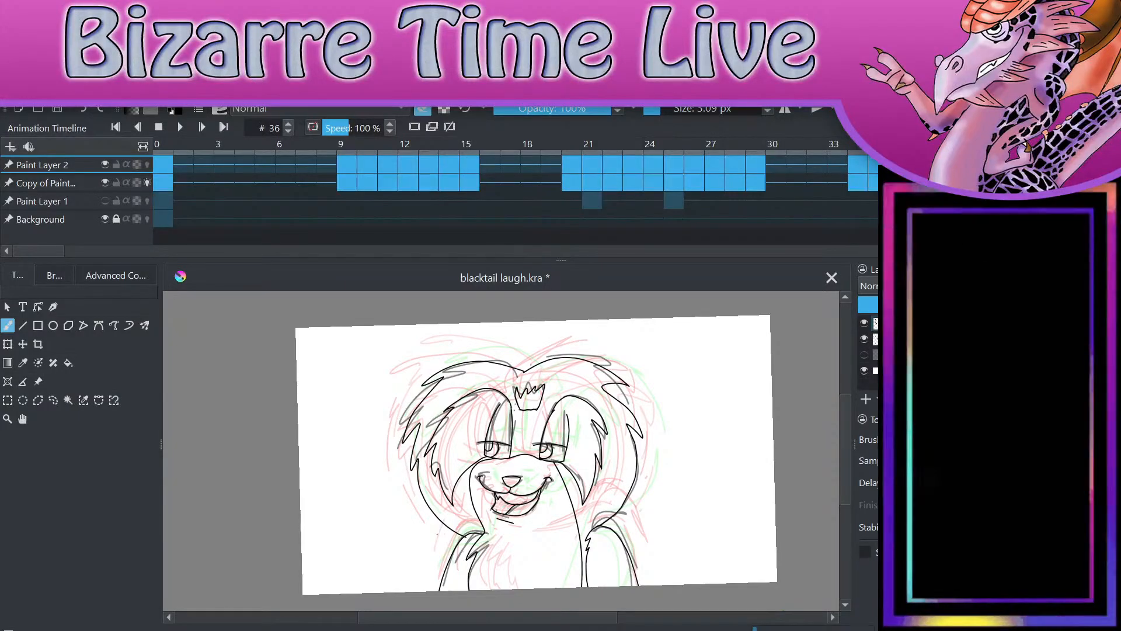
key(ctrl+s)
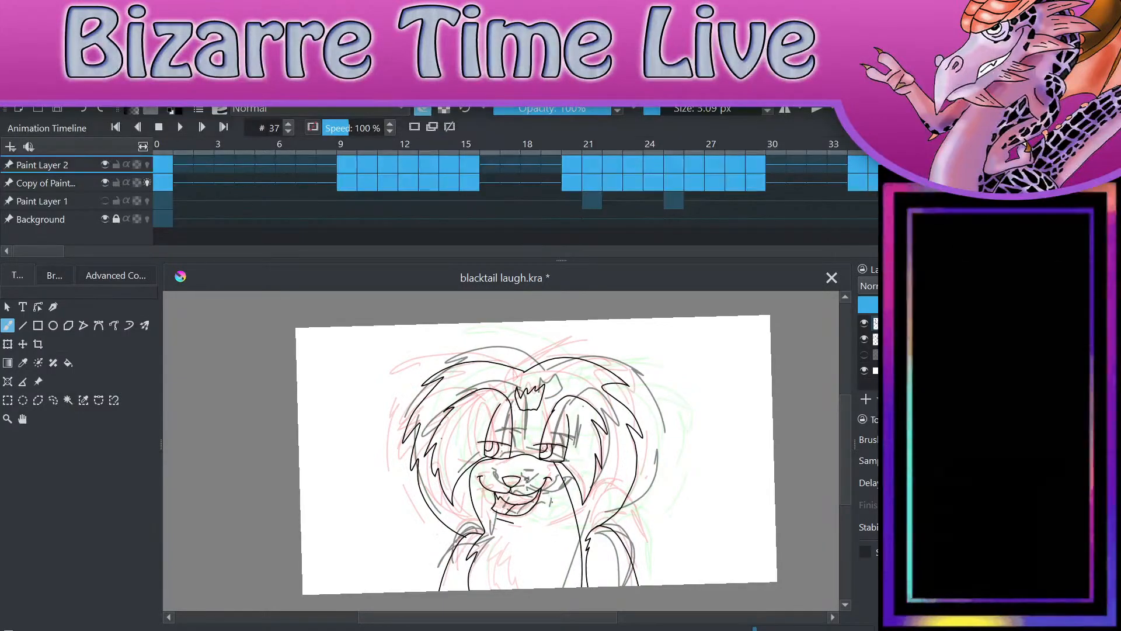
Step: Flip between frames 36 and 37 to compare the finished line art with the next sketch pose
key(Left)
key(Right)
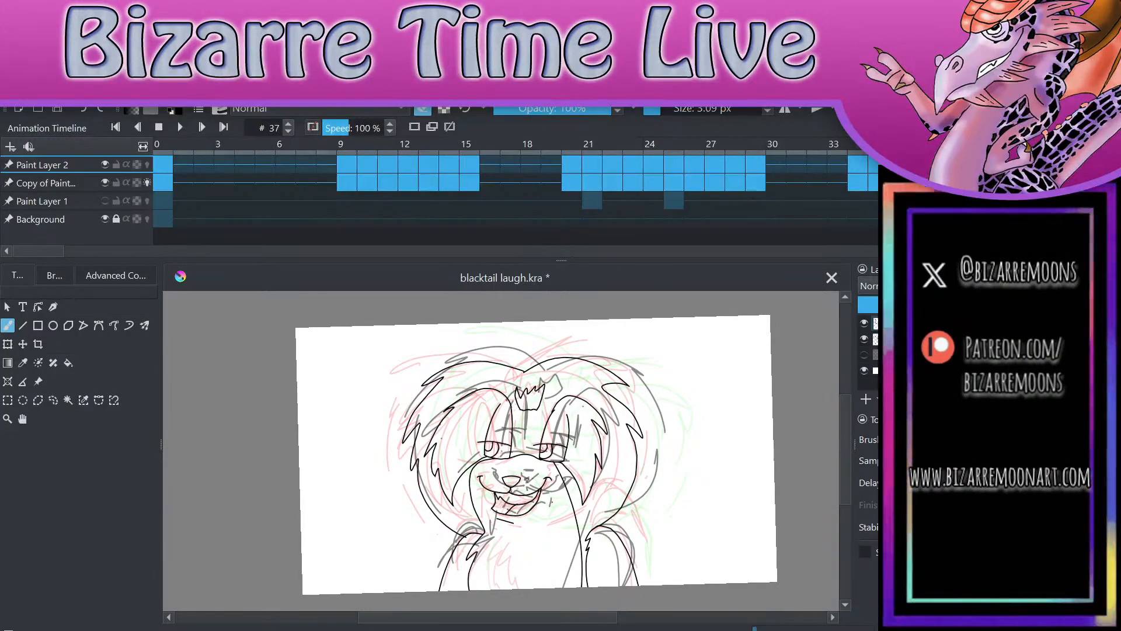
key(Left)
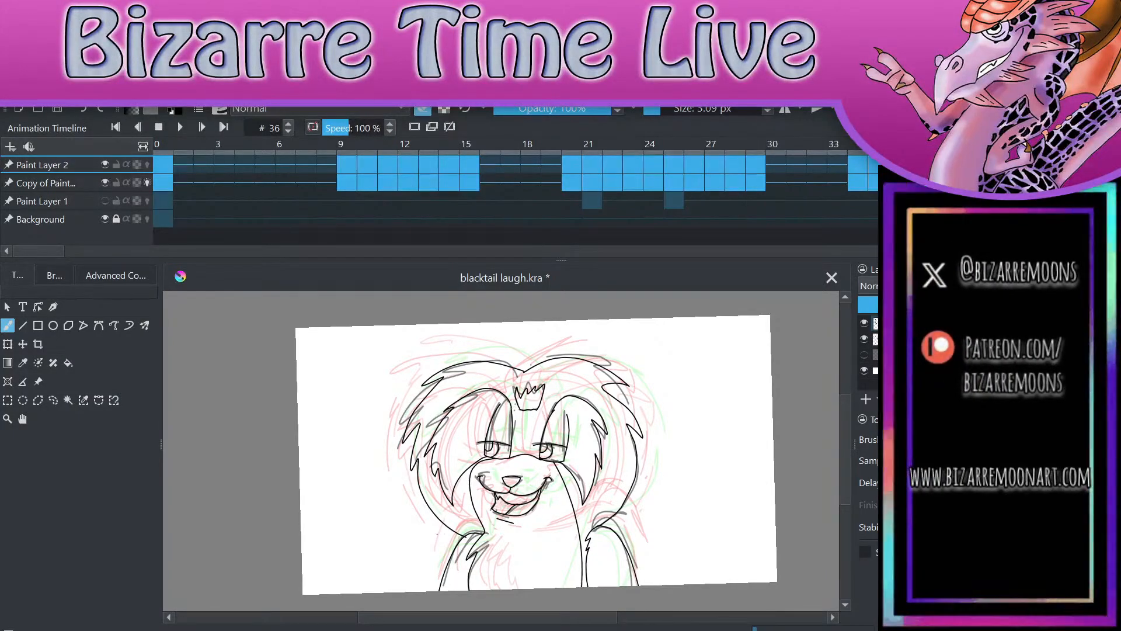
key(Right)
key(Left)
key(Right)
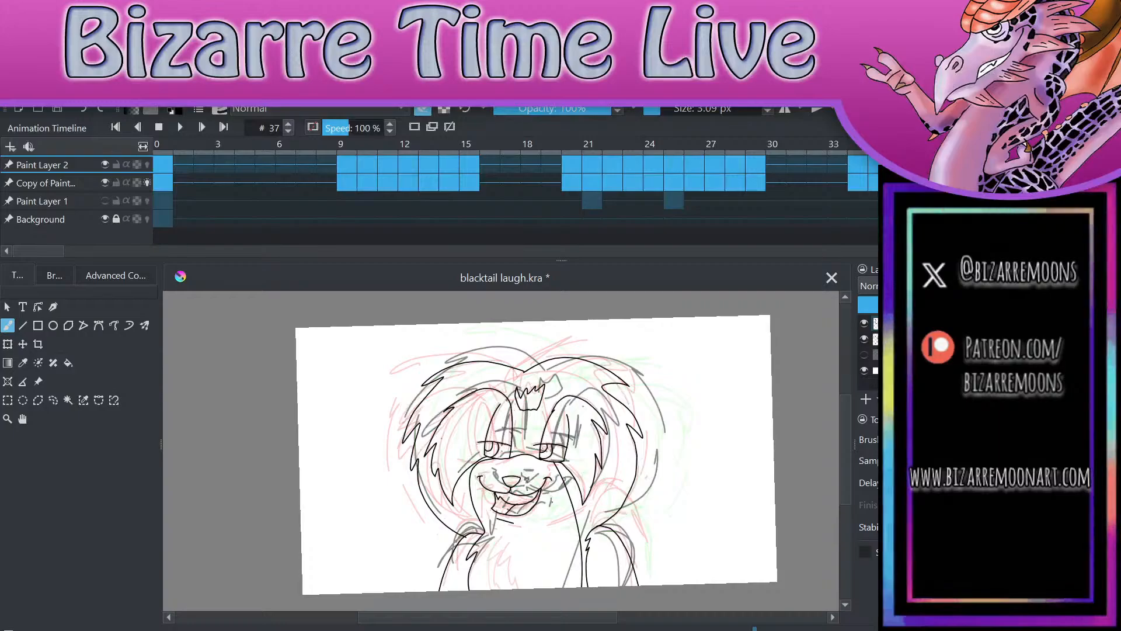
Step: Hide Paint Layer 2 and examine frame 37's sketch on its own around the eyes
click(105, 164)
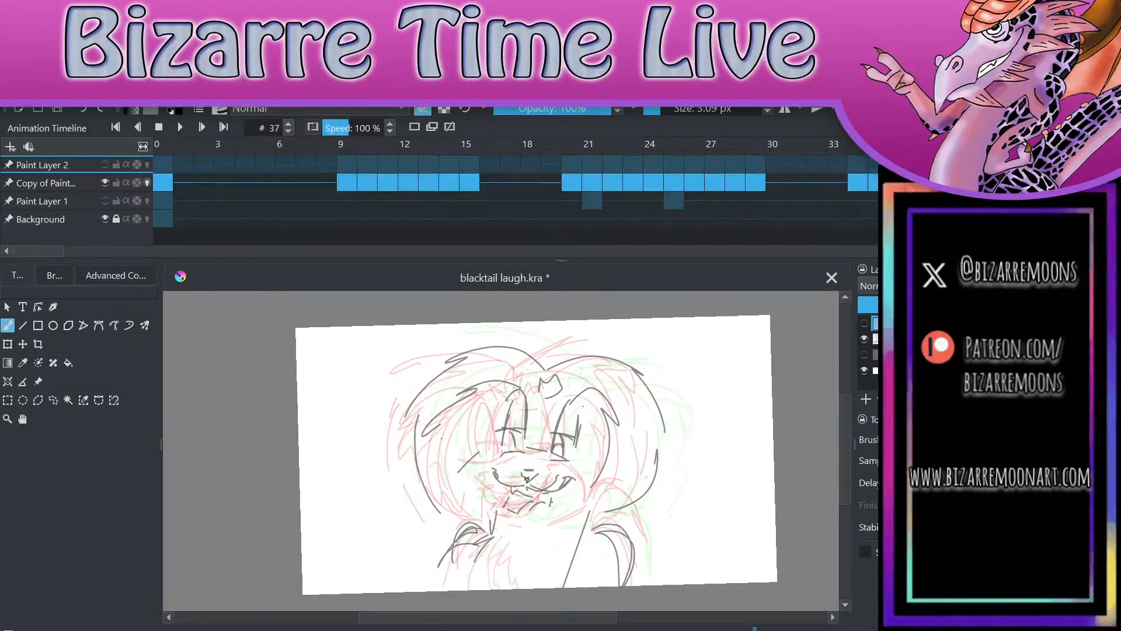
click(865, 322)
click(864, 323)
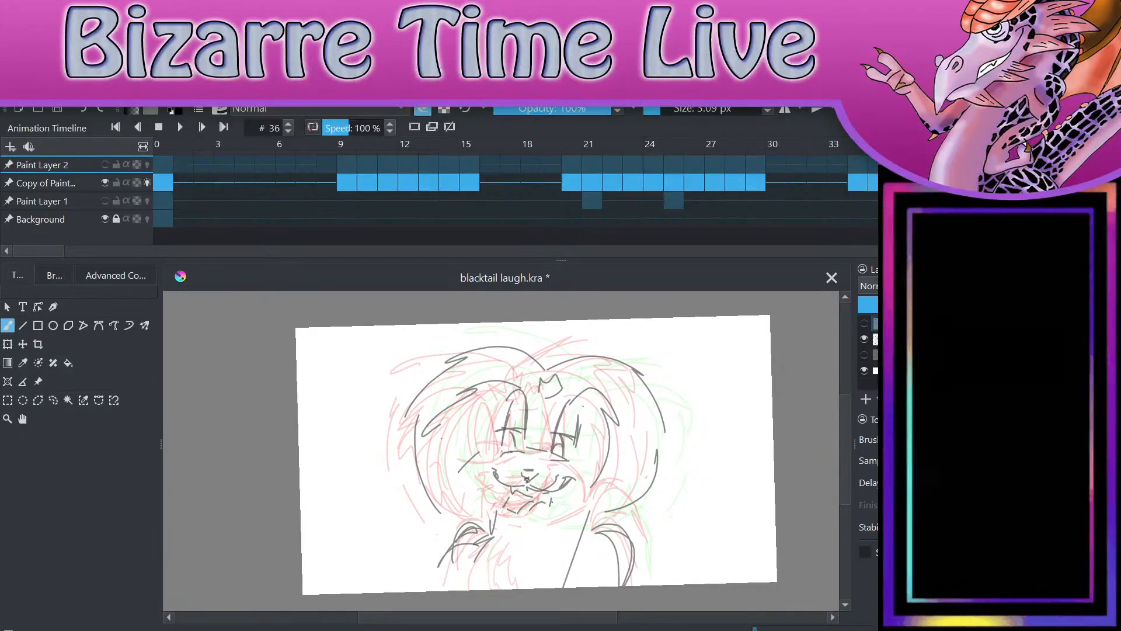
key(Right)
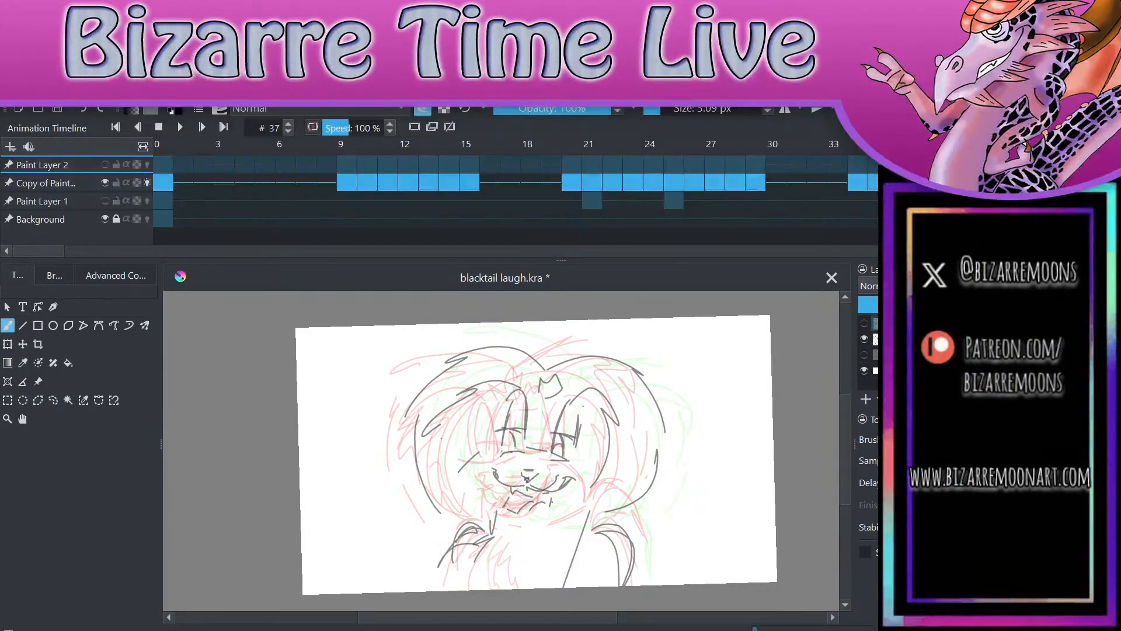
scroll(620, 491, up, 3)
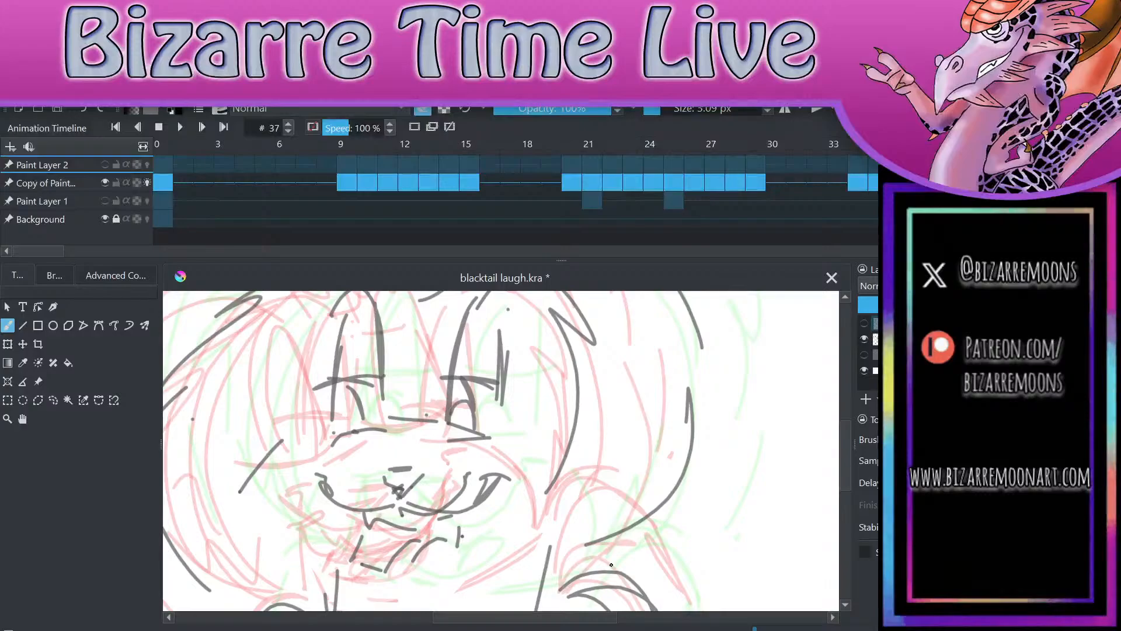
scroll(611, 564, up, 2)
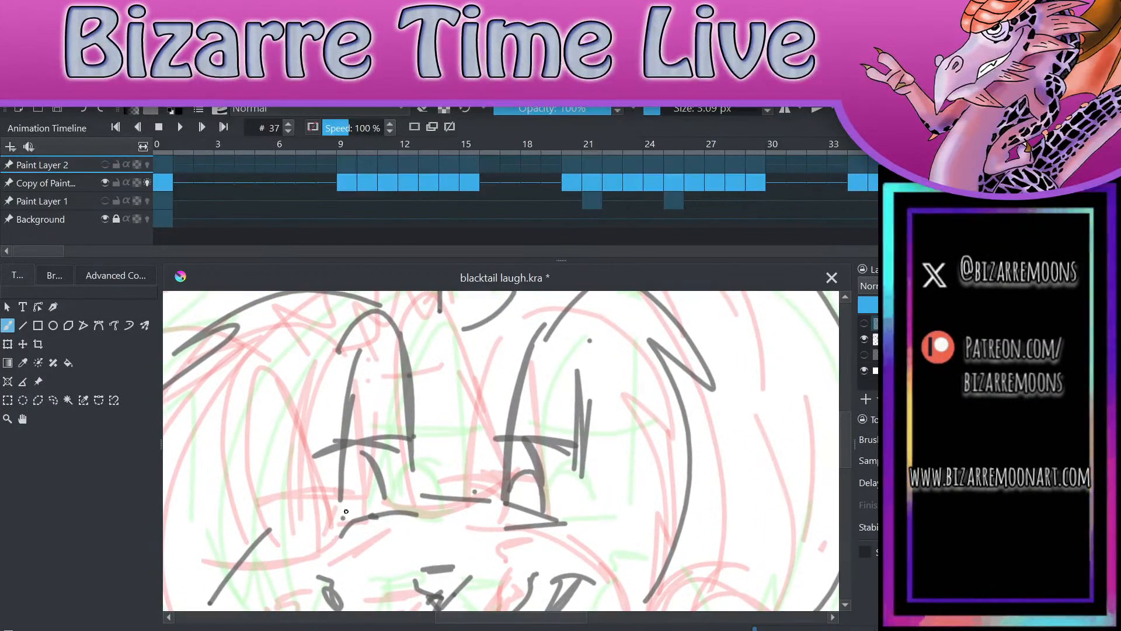
Step: Insert a blank frame at frame 37 on Paint Layer 2 and draw the left eye's tall outline, bottom edge and upper lid
key(ctrl+z)
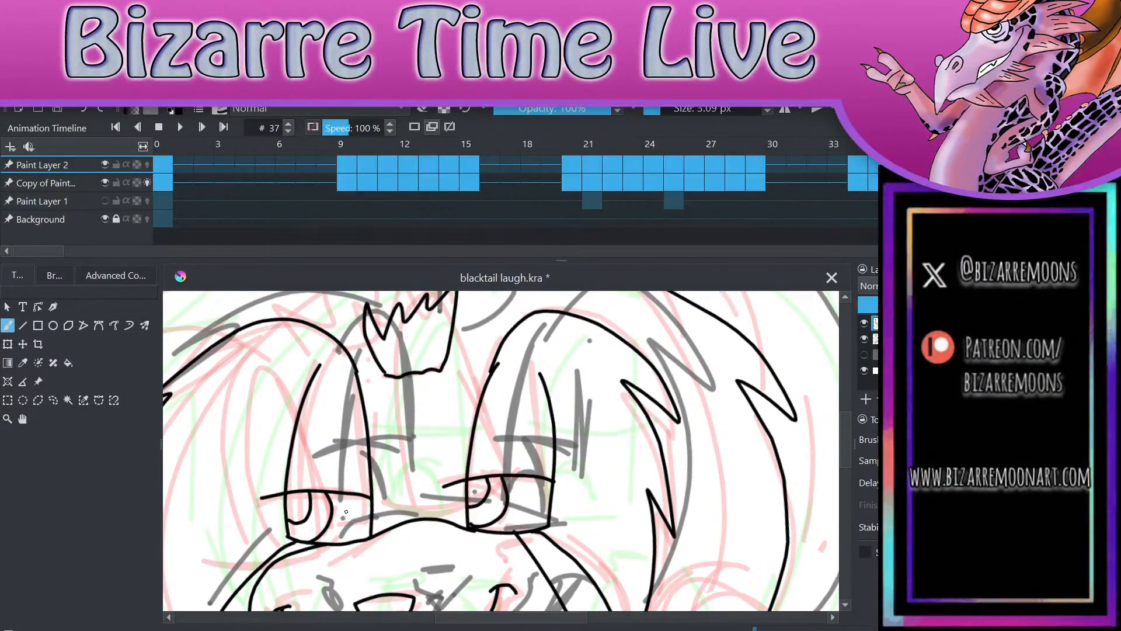
click(415, 127)
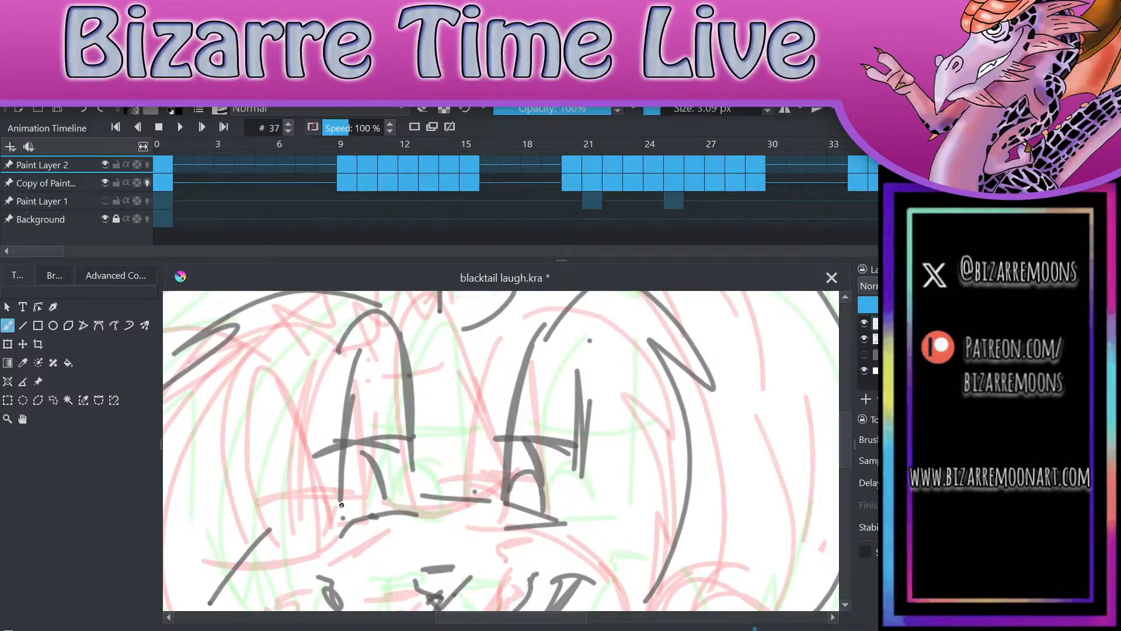
drag(338, 517, 349, 354)
key(ctrl+z)
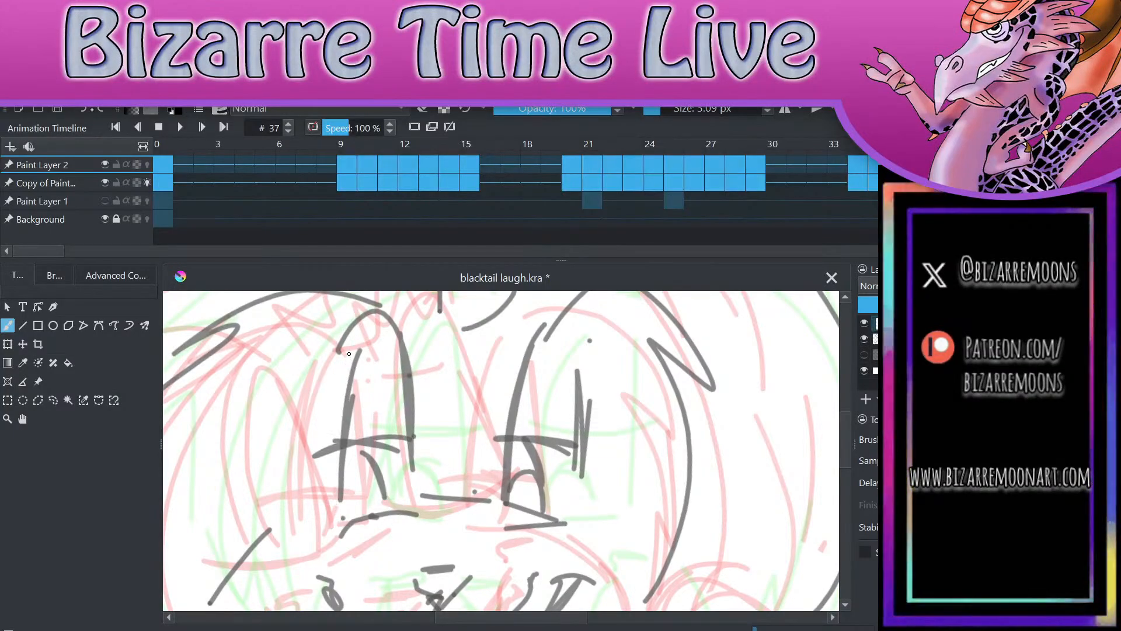
mouse_move(337, 518)
mouse_down()
mouse_move(363, 351)
mouse_move(416, 516)
mouse_up()
scroll(405, 511, up, 3)
drag(318, 584, 453, 514)
drag(237, 486, 245, 477)
drag(297, 429, 407, 398)
Step: Draw the right eye's outline with its slanted bottom edge and the upper lid line across it
scroll(501, 450, down, 3)
scroll(501, 451, up, 1)
scroll(658, 476, up, 1)
mouse_move(493, 481)
mouse_down()
mouse_move(511, 319)
mouse_move(580, 377)
mouse_move(581, 499)
mouse_up()
drag(483, 484, 582, 500)
mouse_move(473, 407)
mouse_down()
mouse_move(555, 401)
mouse_move(586, 417)
mouse_up()
Step: Draw the curved iris and the smaller pupil arc inside each eye, both set toward the left side
drag(521, 403, 527, 479)
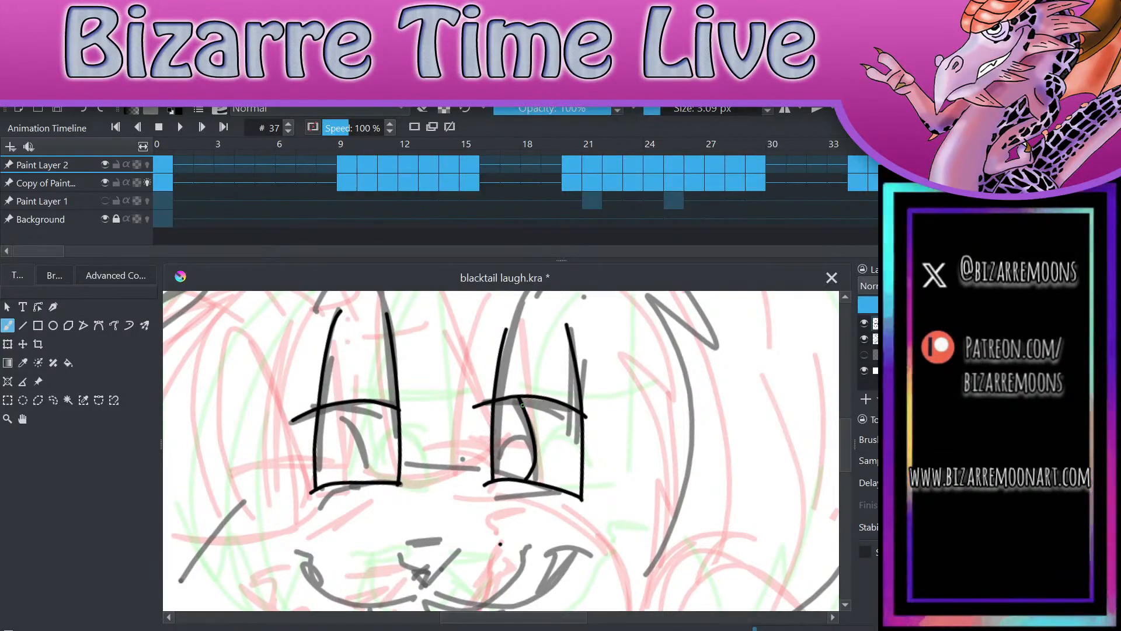
drag(348, 402, 352, 485)
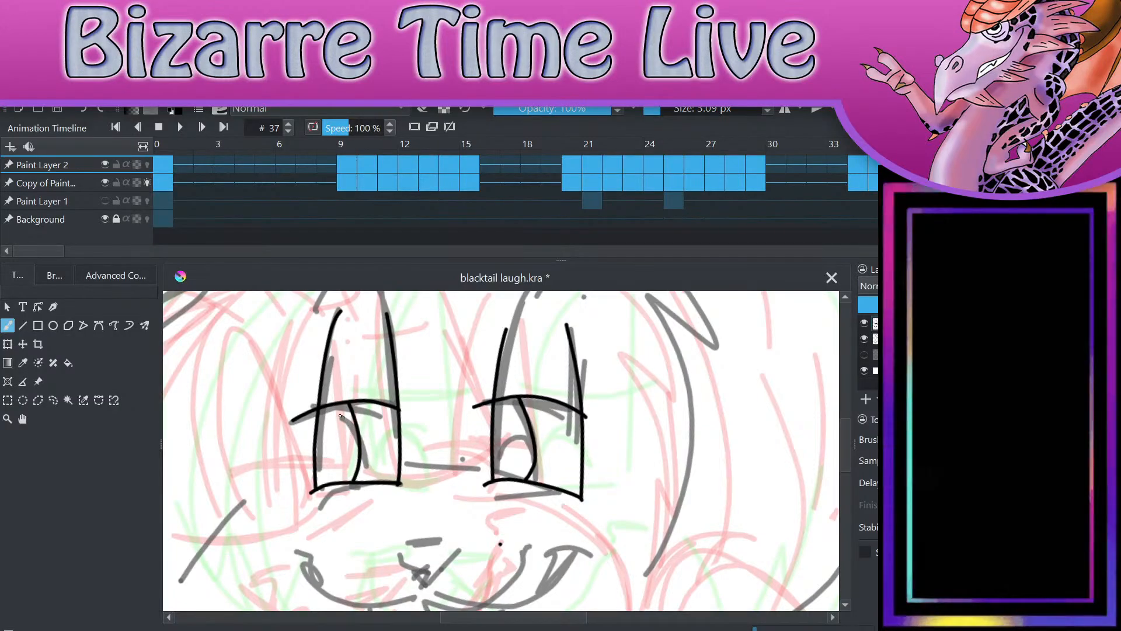
mouse_move(337, 405)
mouse_down()
mouse_move(345, 428)
mouse_move(314, 451)
mouse_up()
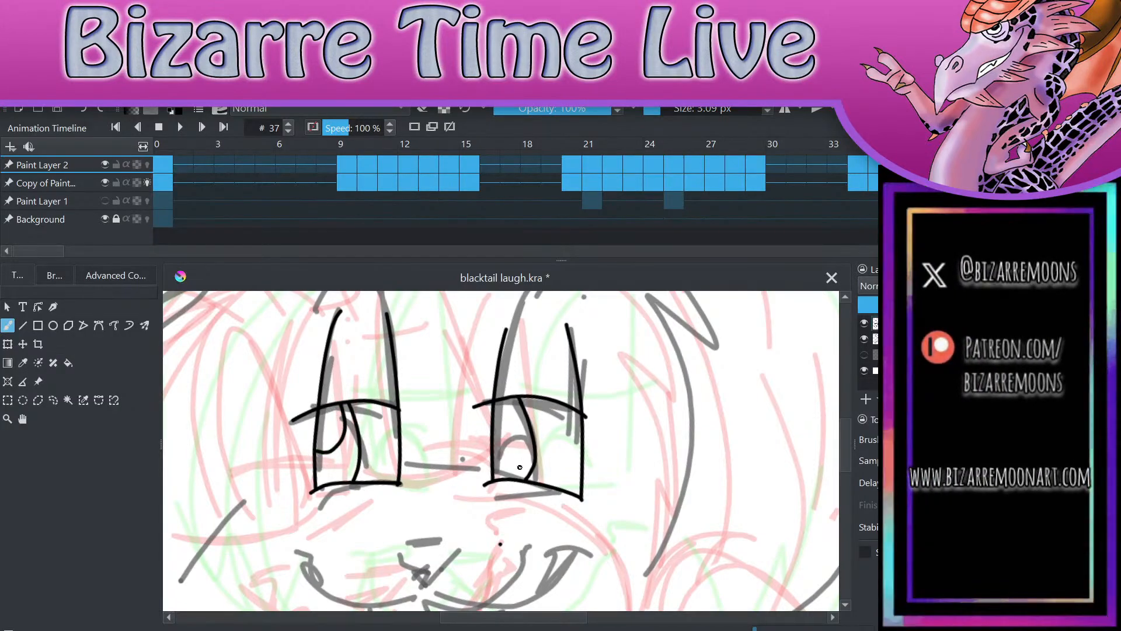
drag(496, 444, 517, 396)
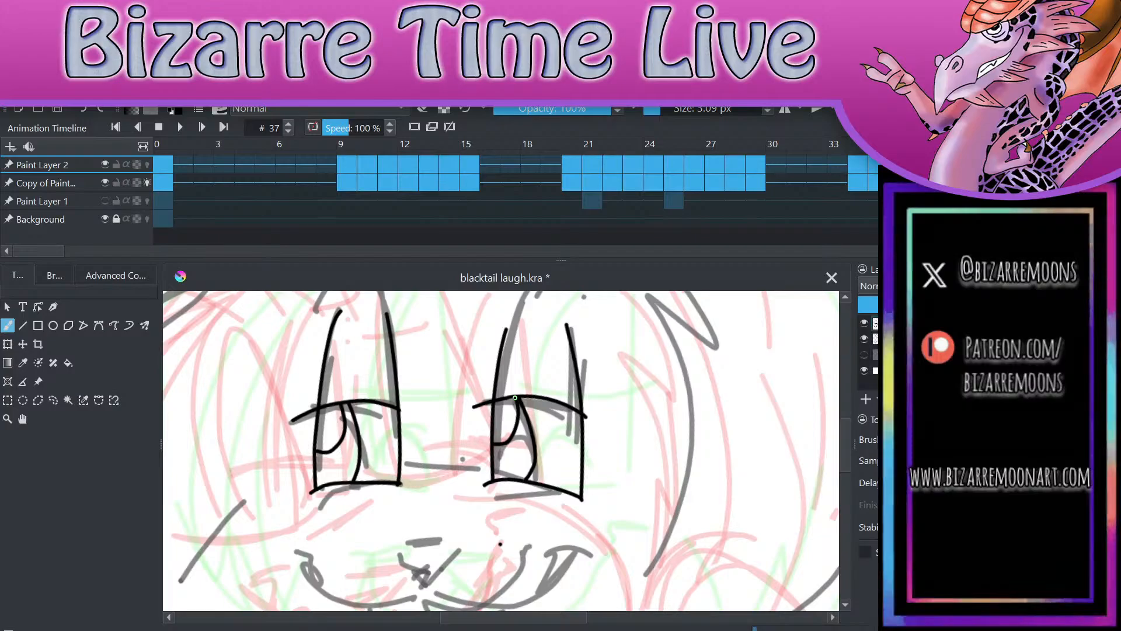
Step: Draw the rounded triangular nose over the sketch between the eyes and the mouth
scroll(635, 436, down, 3)
scroll(632, 511, up, 3)
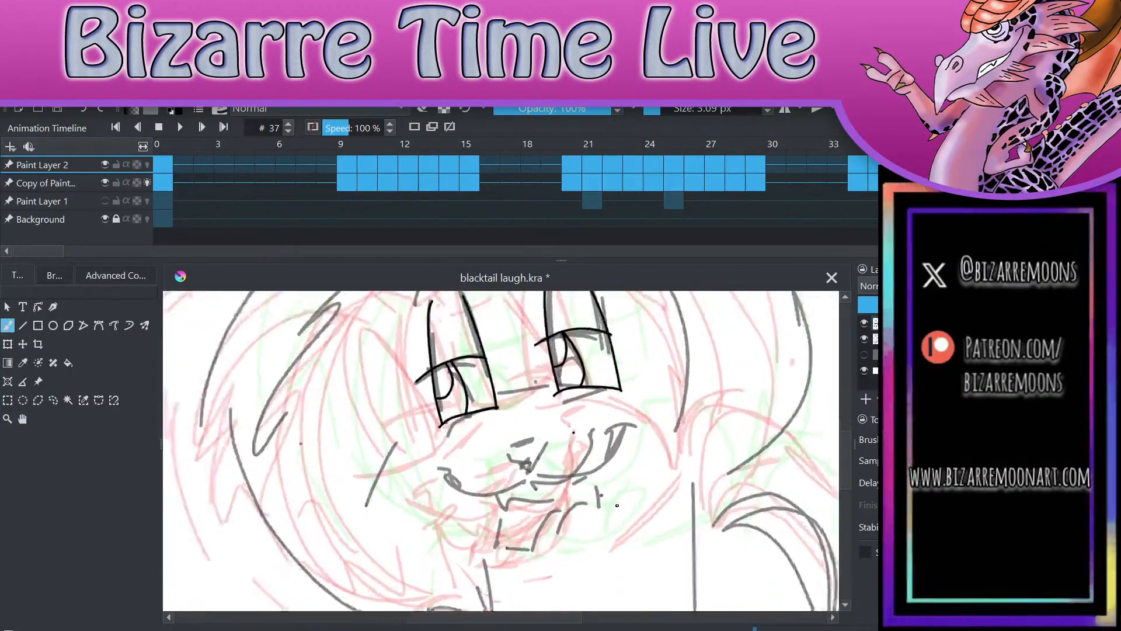
mouse_move(486, 431)
mouse_down()
mouse_move(529, 421)
mouse_move(509, 465)
mouse_move(525, 421)
mouse_move(570, 412)
mouse_up()
key(e)
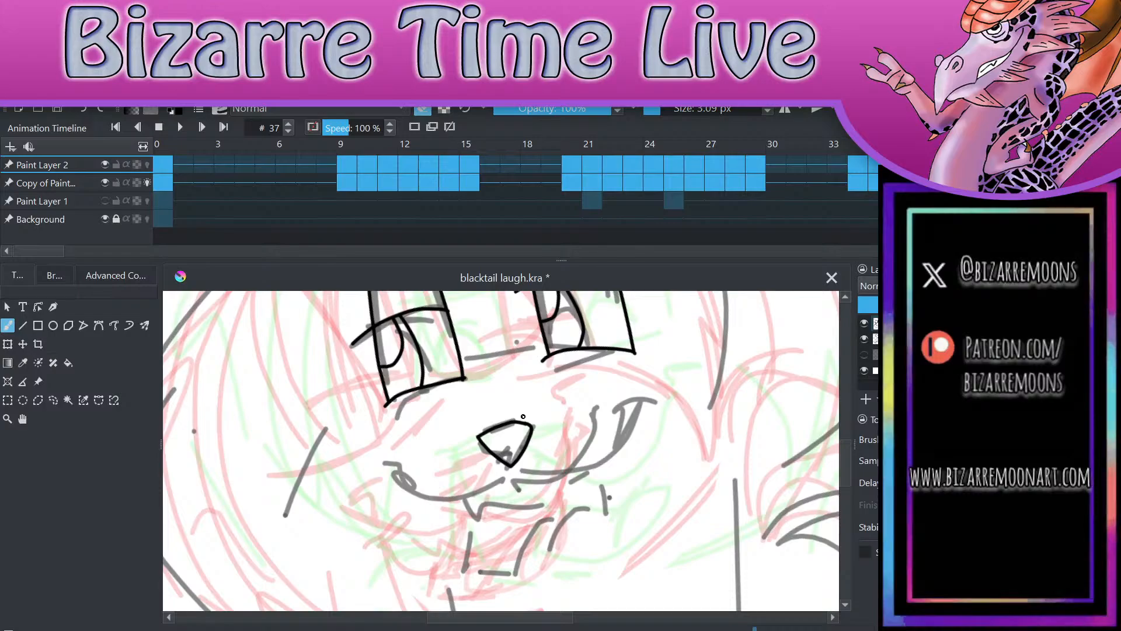
key(e)
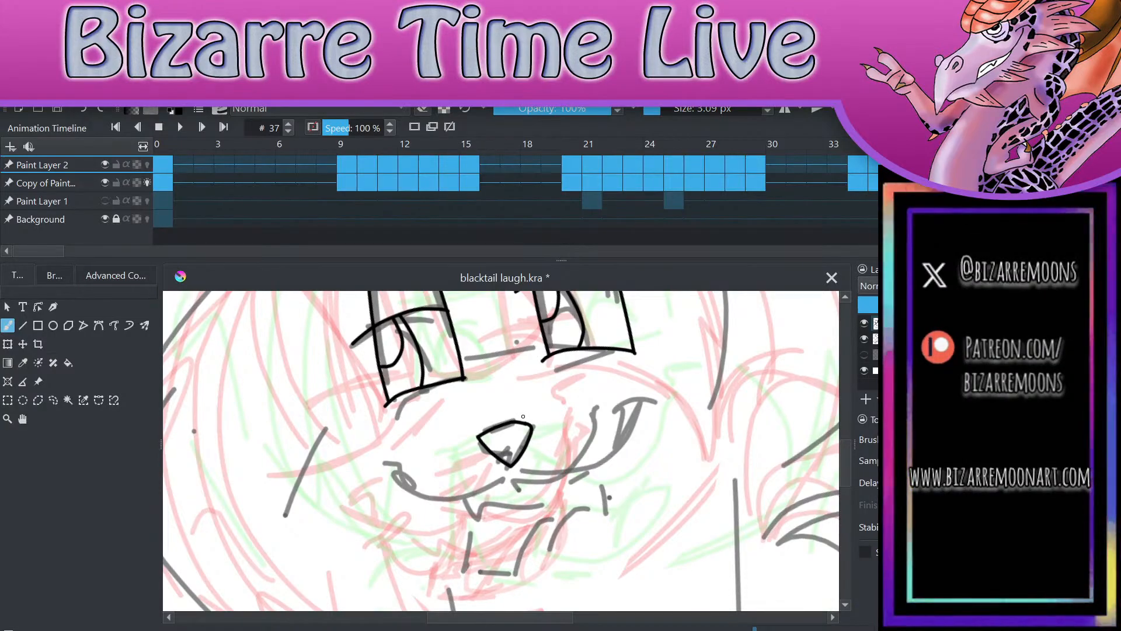
Step: Draw the curved smile lines from the nose to both cheek corners and the open lower jaw beneath them
click(509, 467)
mouse_move(509, 469)
mouse_down()
mouse_move(478, 496)
mouse_move(416, 465)
mouse_up()
mouse_move(512, 468)
mouse_down()
mouse_move(549, 488)
mouse_move(639, 423)
mouse_move(645, 399)
mouse_up()
drag(626, 410, 658, 402)
mouse_move(462, 501)
mouse_down()
mouse_move(515, 580)
mouse_move(583, 562)
mouse_move(604, 525)
mouse_move(600, 474)
mouse_up()
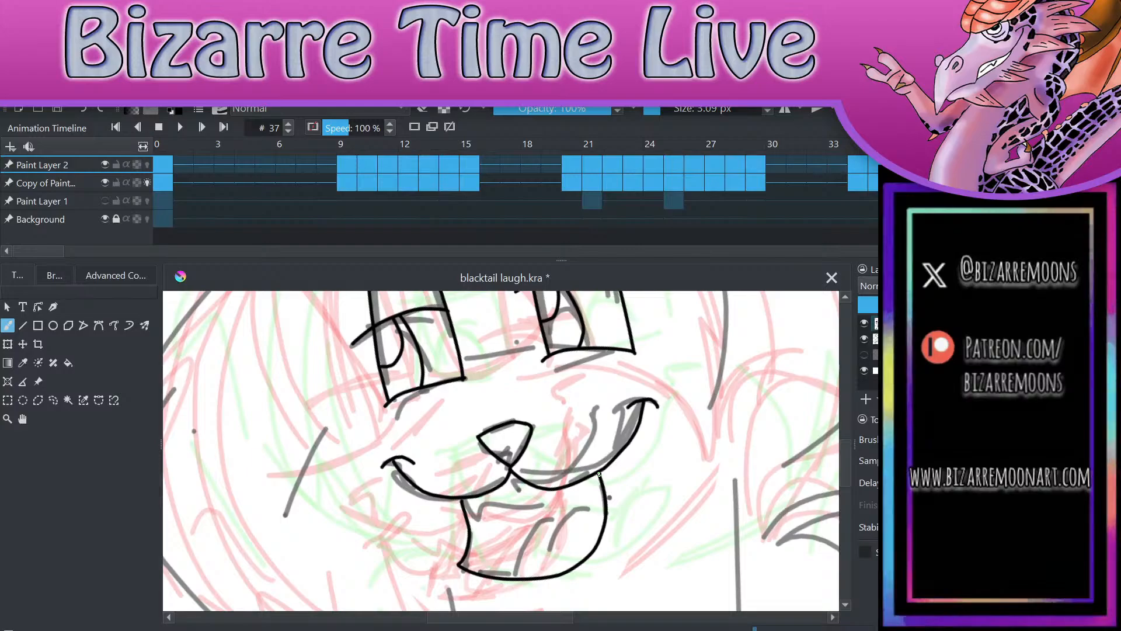
Step: Draw the upper teeth line inside the open mouth, redoing it with a pointed fang on each side, and add the tongue curve
mouse_move(467, 500)
mouse_down()
mouse_move(483, 518)
mouse_move(543, 509)
mouse_move(590, 476)
mouse_up()
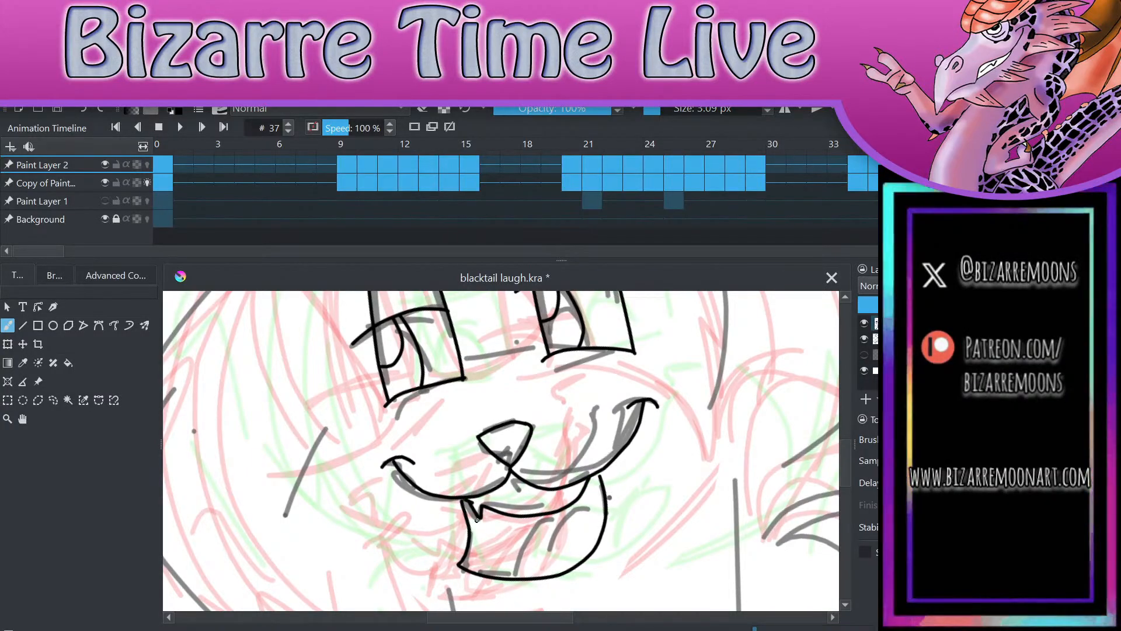
click(91, 109)
drag(465, 498, 475, 503)
click(85, 110)
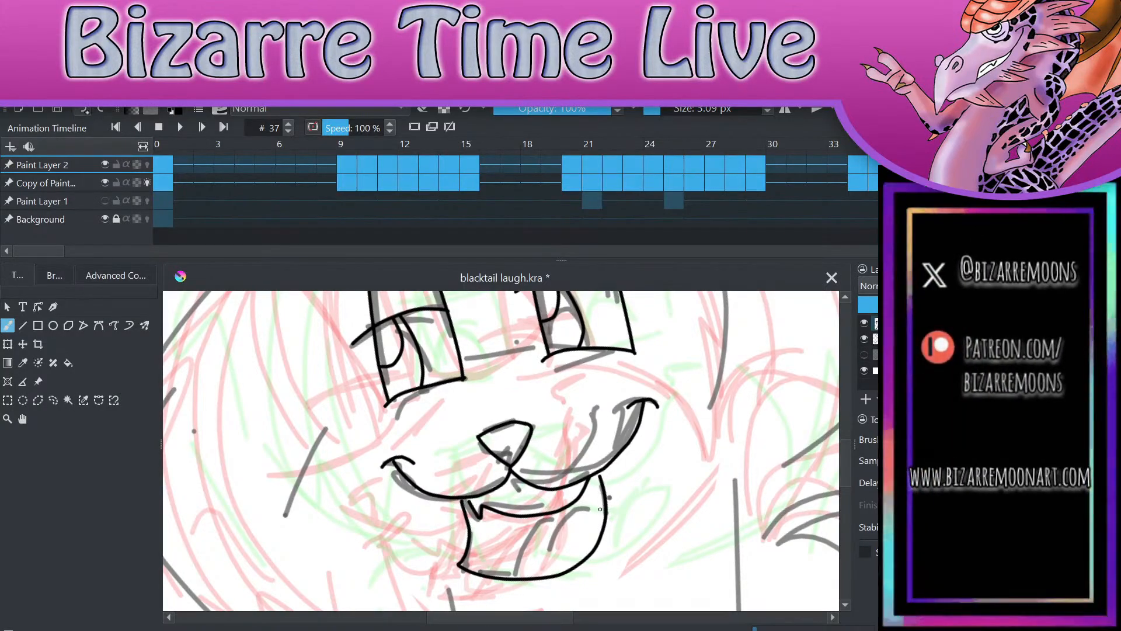
click(85, 110)
mouse_move(472, 497)
mouse_down()
mouse_move(477, 513)
mouse_move(496, 517)
mouse_move(581, 506)
mouse_move(602, 470)
mouse_up()
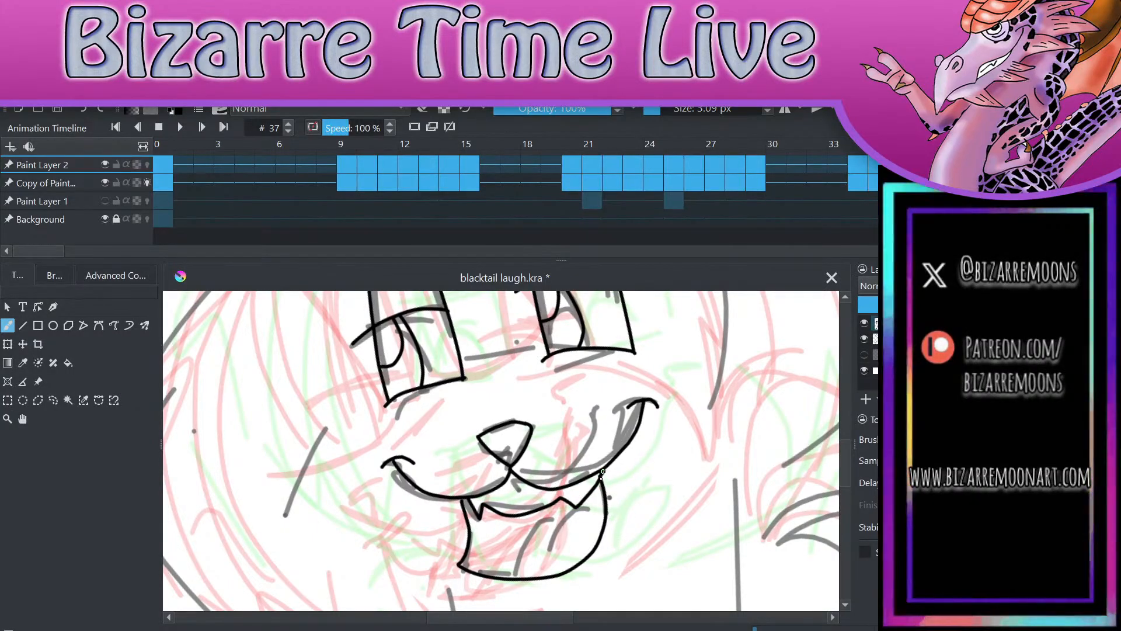
mouse_move(513, 576)
mouse_down()
mouse_move(550, 524)
mouse_move(578, 507)
mouse_up()
Step: Draw the top and sides of the muzzle, continuing down both sides of the neck and chest to the canvas edge
scroll(579, 507, down, 4)
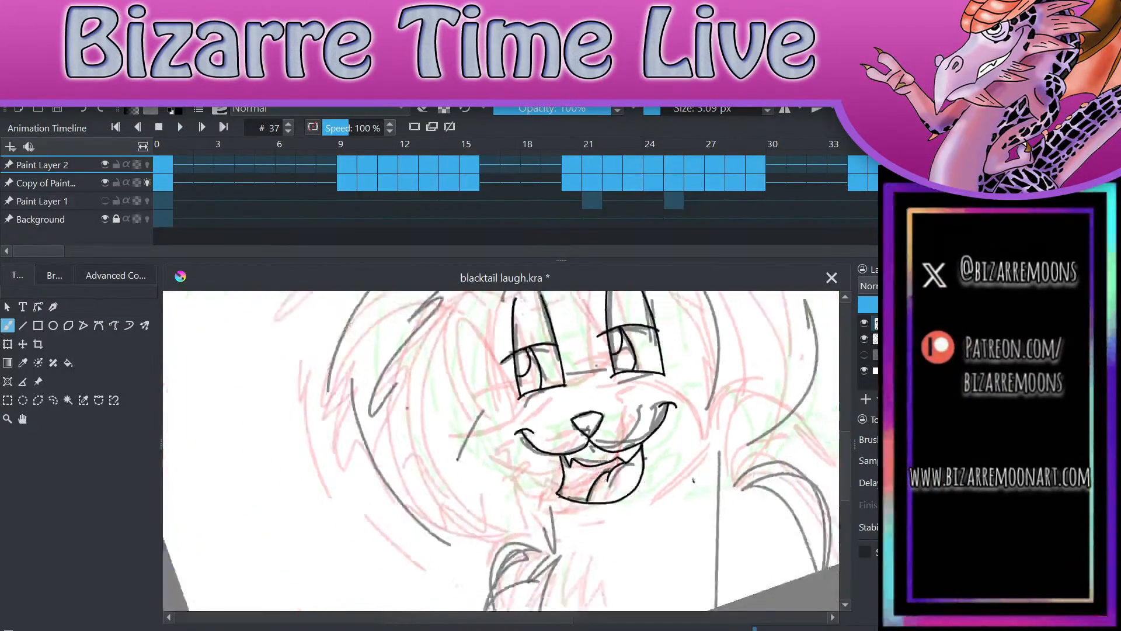
scroll(578, 507, up, 1)
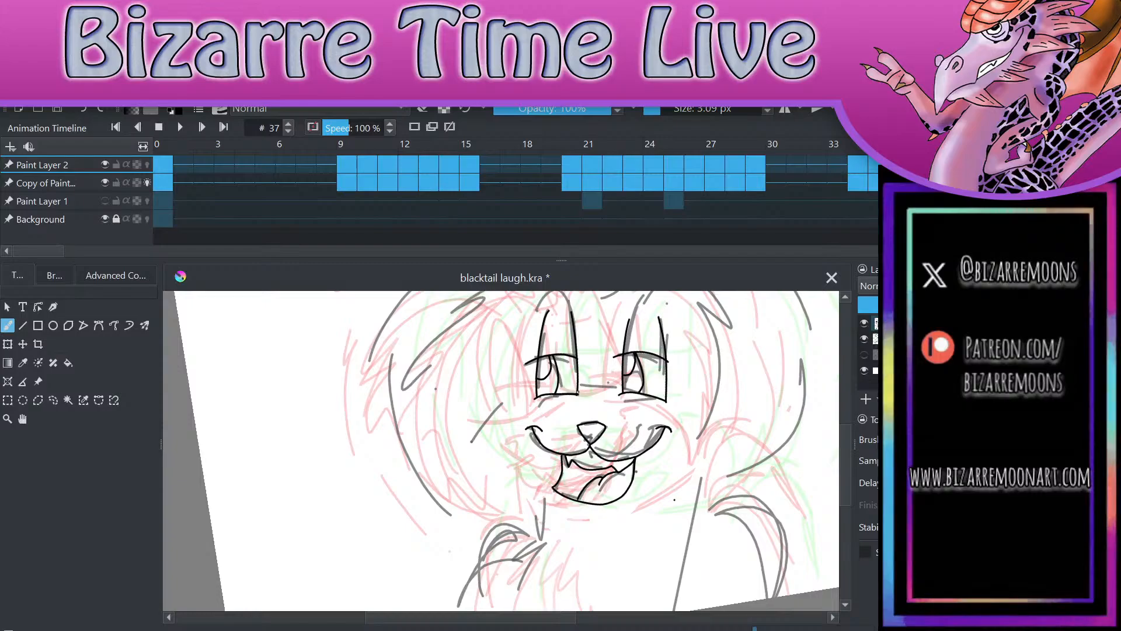
mouse_move(578, 388)
mouse_down()
mouse_move(624, 393)
mouse_move(546, 399)
mouse_move(507, 610)
mouse_up()
mouse_move(666, 399)
mouse_down()
mouse_move(682, 433)
mouse_move(679, 610)
mouse_up()
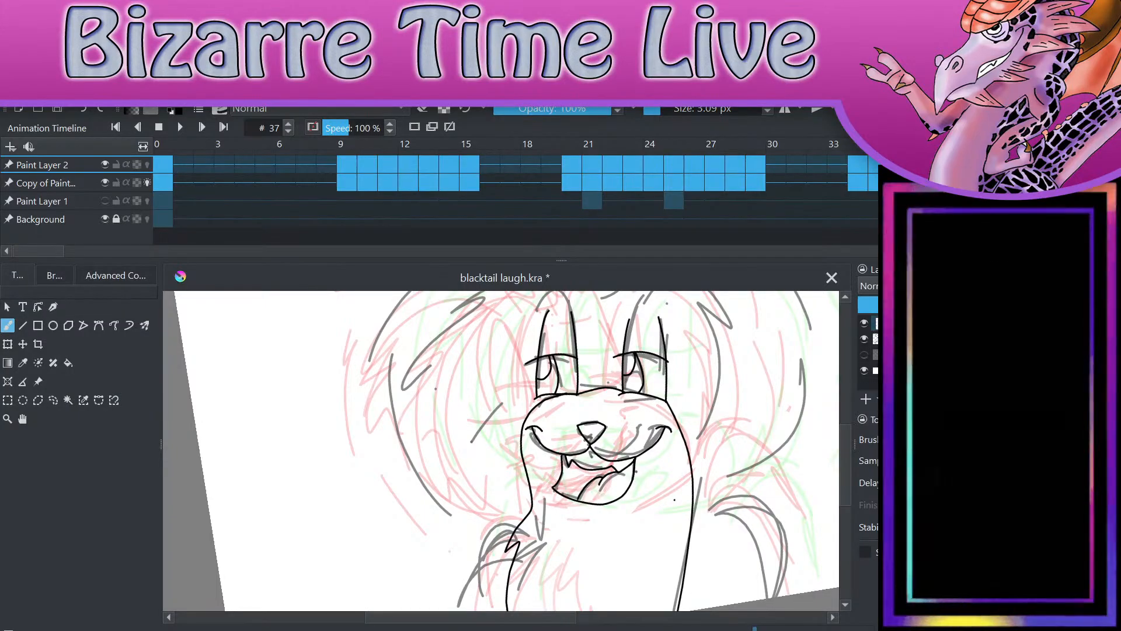
Step: Draw the outer lines of both arms down to the canvas edge and the right arm's furry inner edge
click(423, 111)
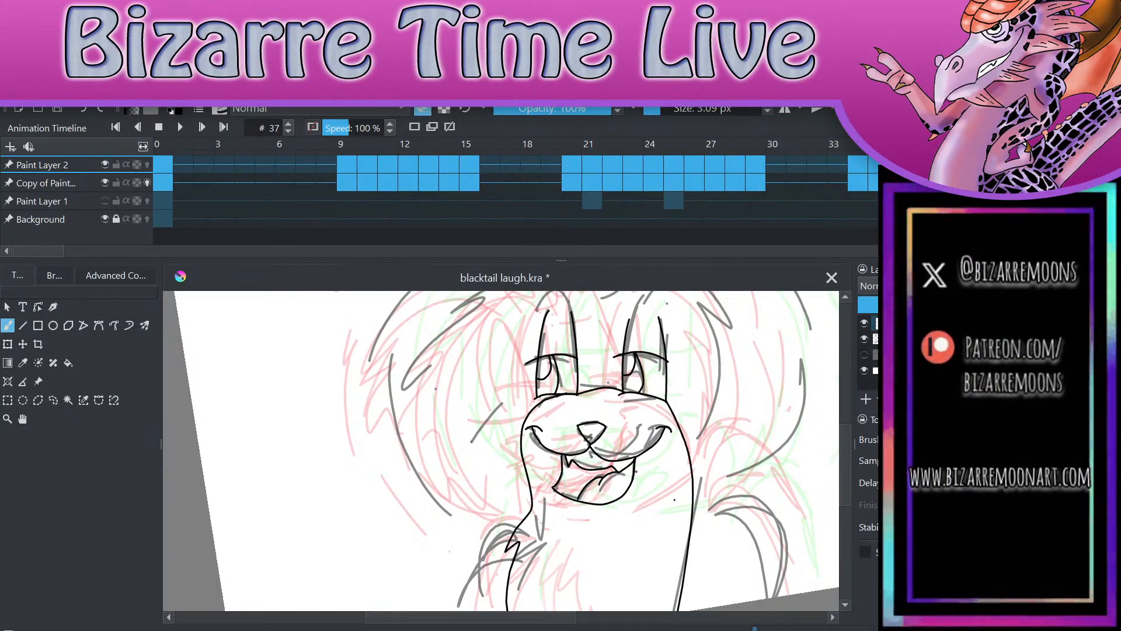
key(e)
drag(518, 525, 465, 610)
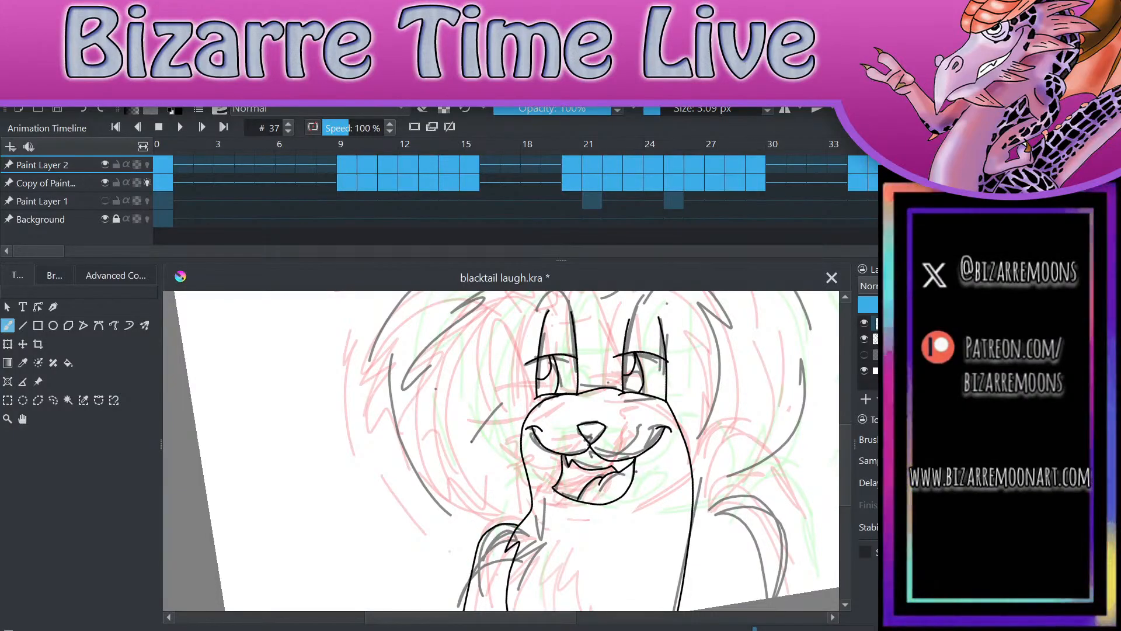
mouse_move(778, 595)
mouse_down()
mouse_move(762, 496)
mouse_move(701, 531)
mouse_move(688, 608)
mouse_up()
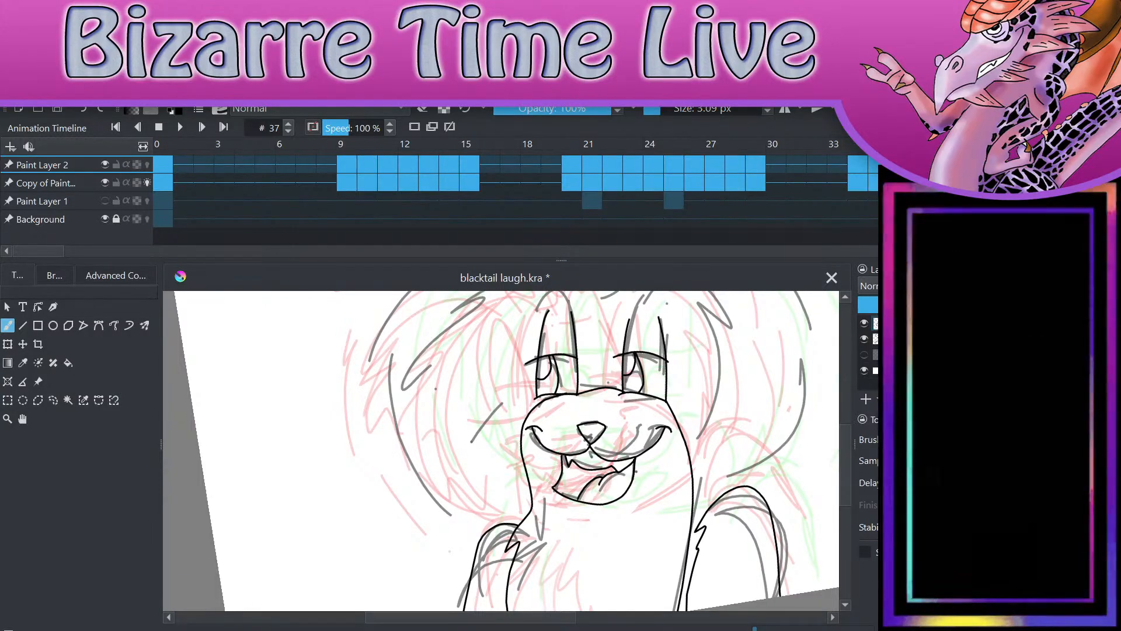
scroll(584, 432, down, 3)
scroll(584, 432, up, 3)
drag(646, 425, 644, 439)
key(ctrl+z)
key(ctrl+z)
scroll(613, 449, down, 3)
mouse_move(675, 498)
mouse_down()
mouse_move(688, 442)
mouse_move(736, 458)
mouse_up()
scroll(613, 450, up, 3)
key(ctrl+z)
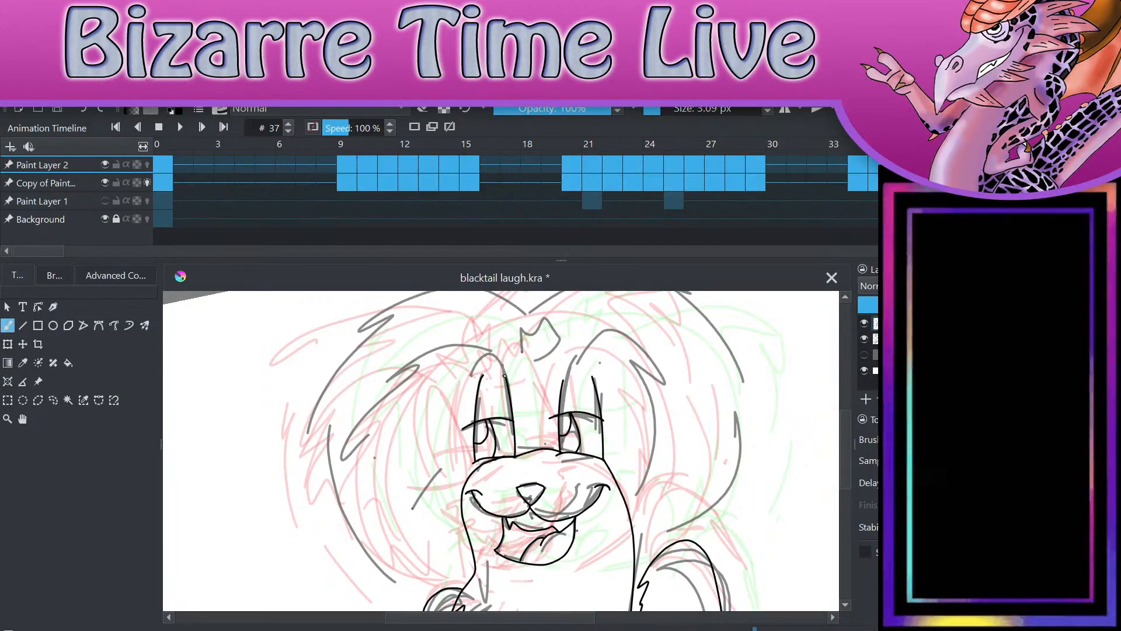
Step: Draw both inner ears as arches over the eyes with jagged fur tips hanging down beside the muzzle
mouse_move(496, 362)
mouse_down()
mouse_move(432, 348)
mouse_move(377, 400)
mouse_move(368, 455)
mouse_move(404, 488)
mouse_up()
drag(429, 539, 471, 471)
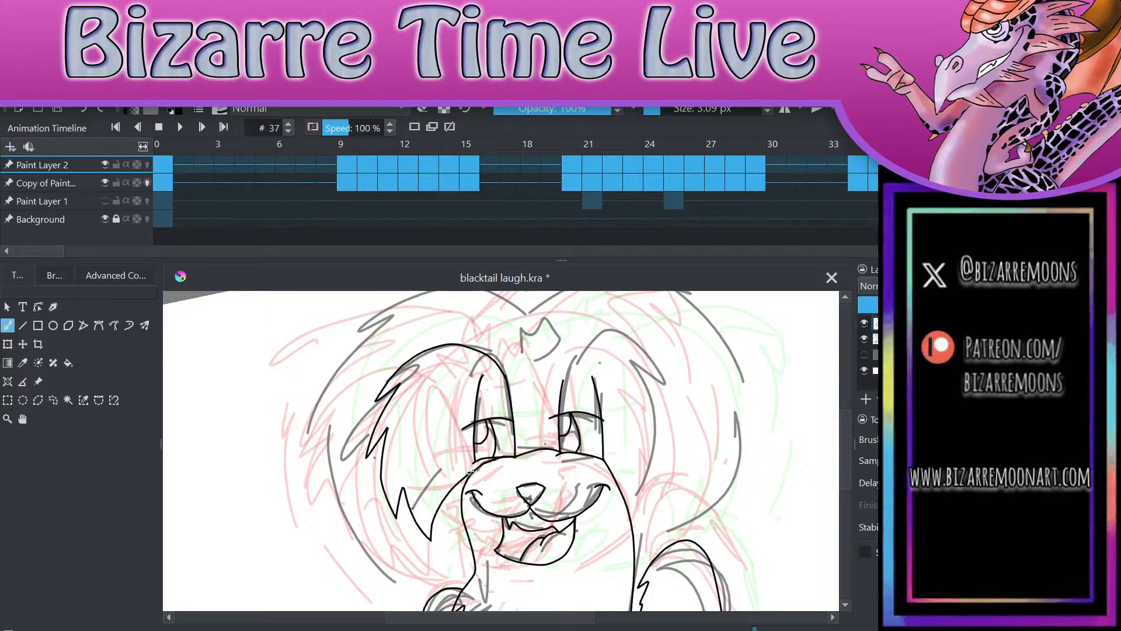
mouse_move(564, 385)
mouse_down()
mouse_move(660, 350)
mouse_move(659, 396)
mouse_move(679, 454)
mouse_move(645, 528)
mouse_move(629, 479)
mouse_move(599, 460)
mouse_up()
scroll(723, 506, down, 2)
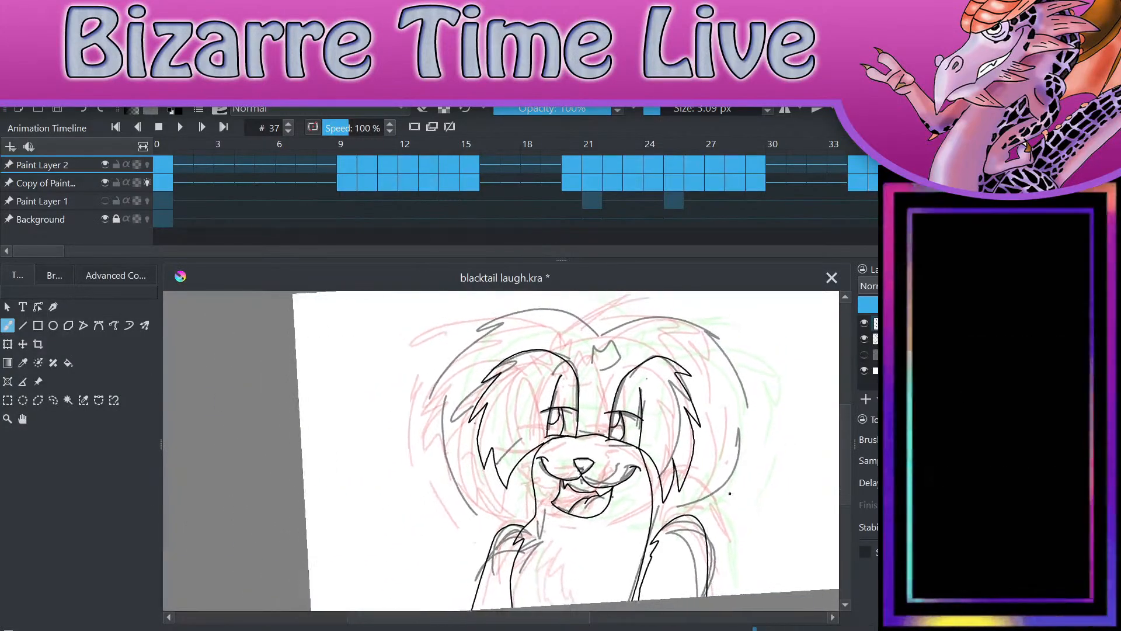
scroll(723, 507, up, 3)
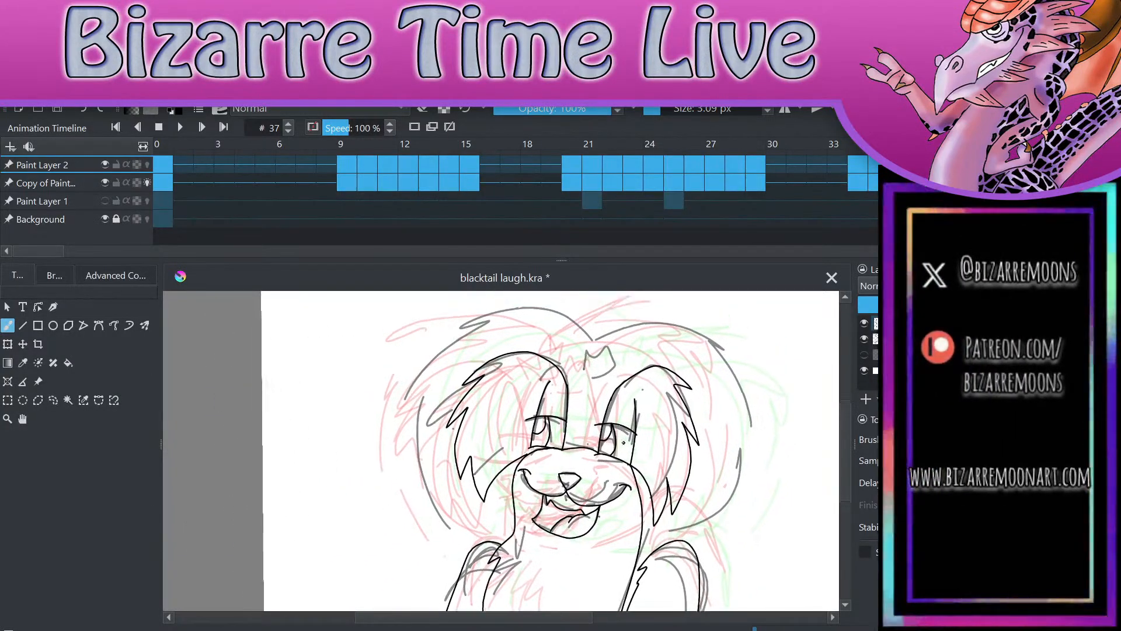
Step: Draw the small spiky crown-shaped tuft on the forehead between the two ears
scroll(676, 483, down, 1)
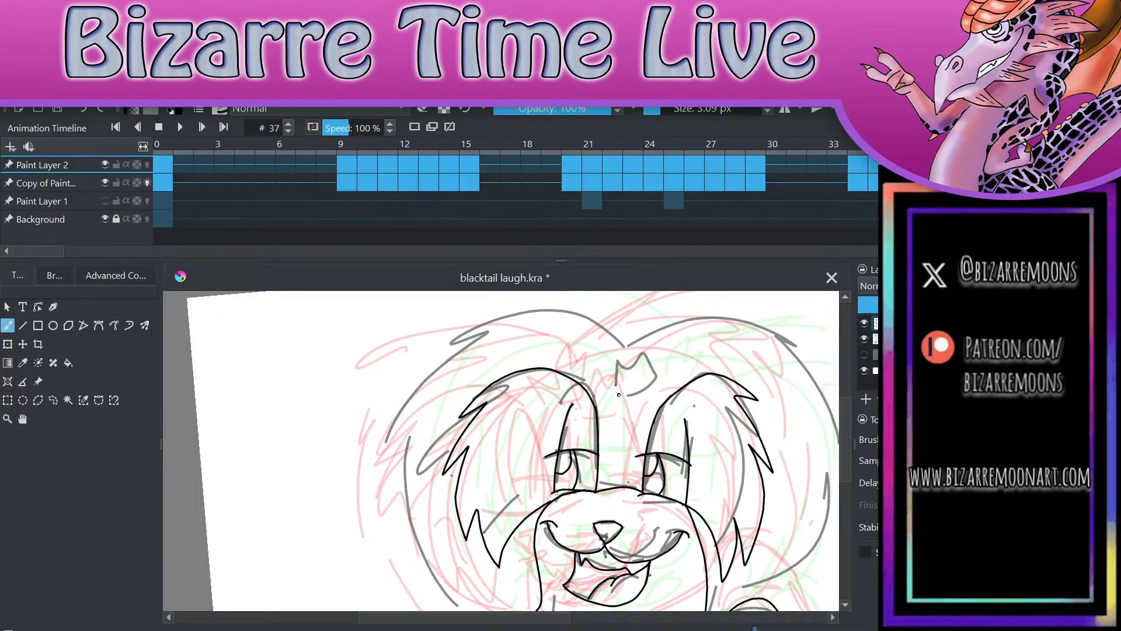
mouse_move(617, 403)
mouse_down()
mouse_move(612, 373)
mouse_move(623, 384)
mouse_move(630, 367)
mouse_move(632, 380)
mouse_move(662, 375)
mouse_move(618, 400)
mouse_up()
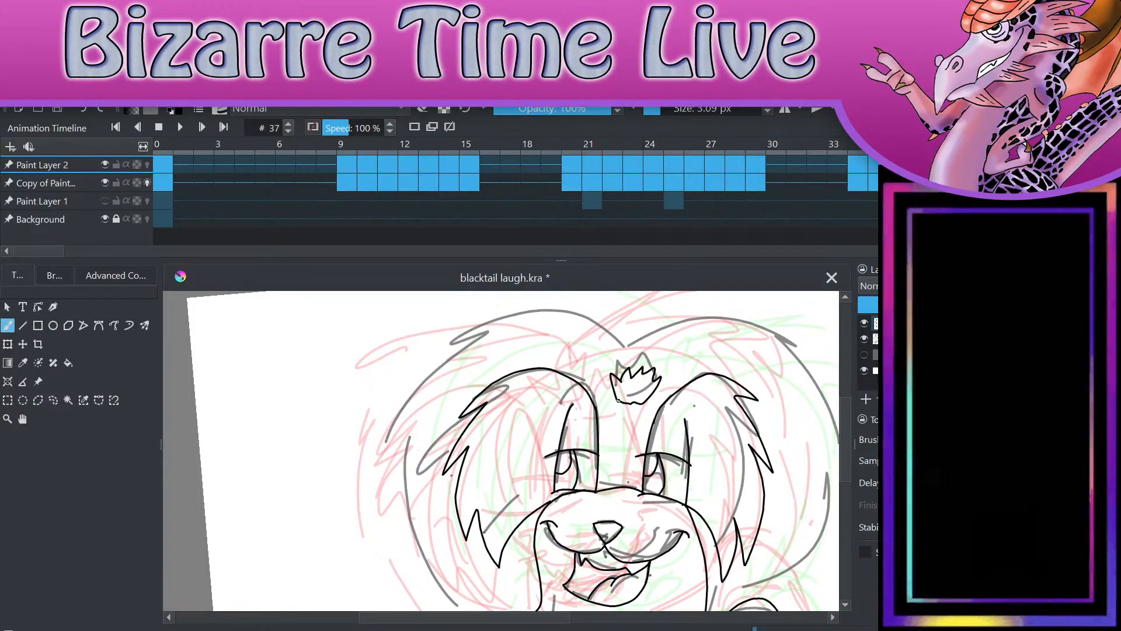
drag(699, 355, 710, 349)
scroll(698, 351, down, 2)
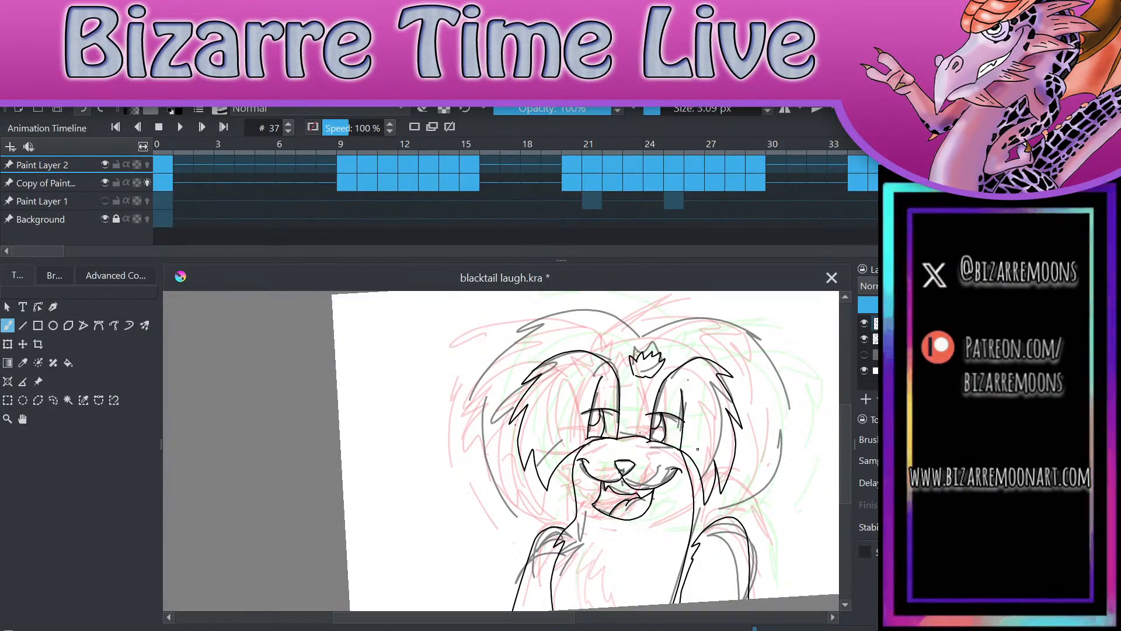
Step: Draw the large outer fur outline on both sides of the head down to the shoulders, redoing the left side
mouse_move(642, 335)
mouse_down()
mouse_move(541, 313)
mouse_move(483, 411)
mouse_move(497, 395)
mouse_up()
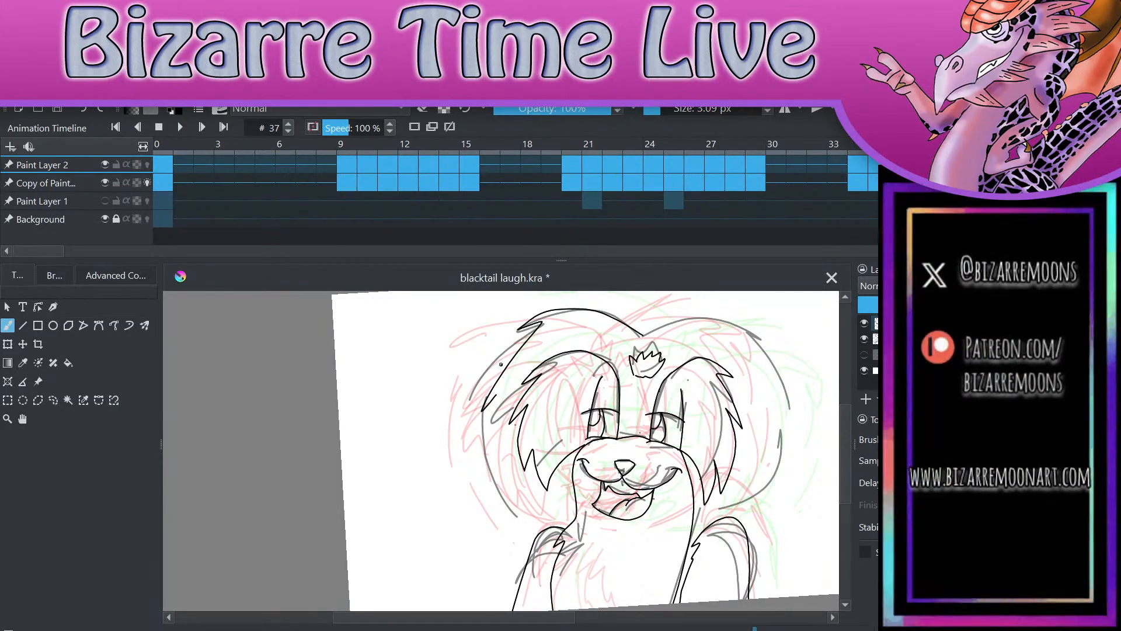
key(ctrl+z)
mouse_move(642, 337)
mouse_down()
mouse_move(605, 320)
mouse_move(515, 338)
mouse_move(479, 402)
mouse_move(498, 496)
mouse_move(540, 532)
mouse_up()
mouse_move(640, 338)
mouse_down()
mouse_move(736, 326)
mouse_move(765, 361)
mouse_move(774, 415)
mouse_move(765, 485)
mouse_move(731, 520)
mouse_move(747, 496)
mouse_move(662, 469)
mouse_up()
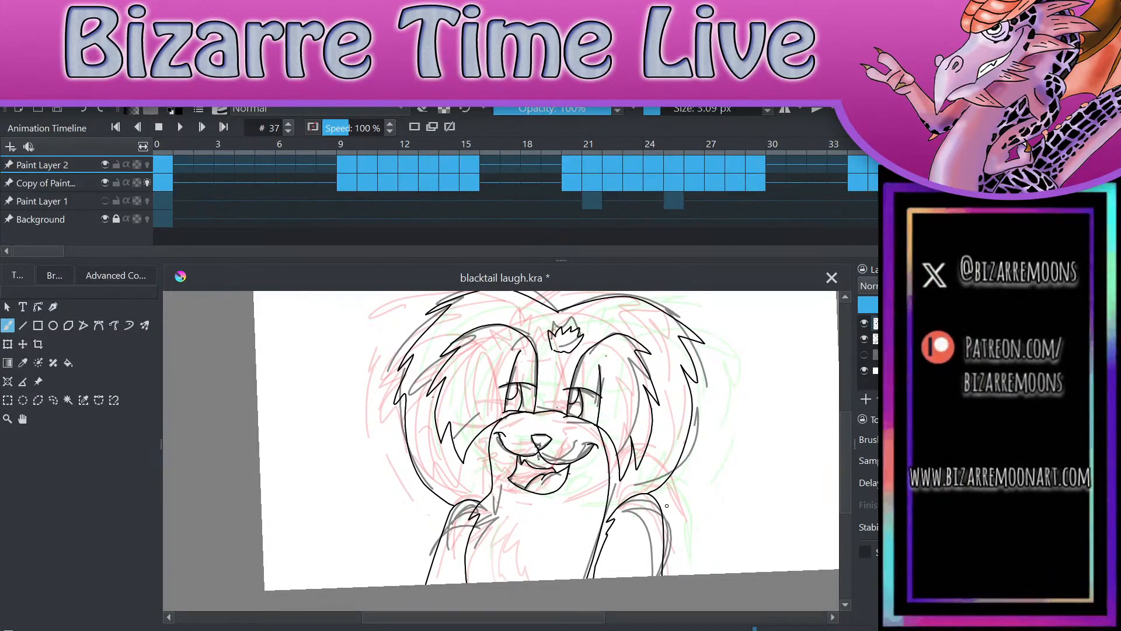
Step: Go to frame 38, compare the line art with its sketch, and insert a blank frame there on Paint Layer 2
key(period)
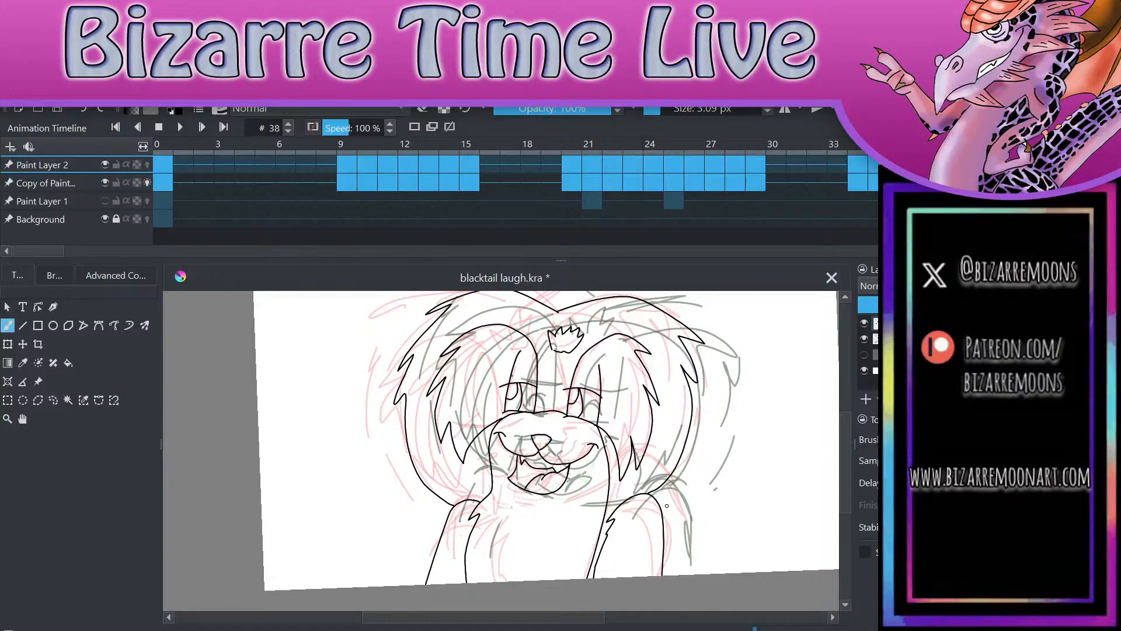
click(865, 323)
click(864, 323)
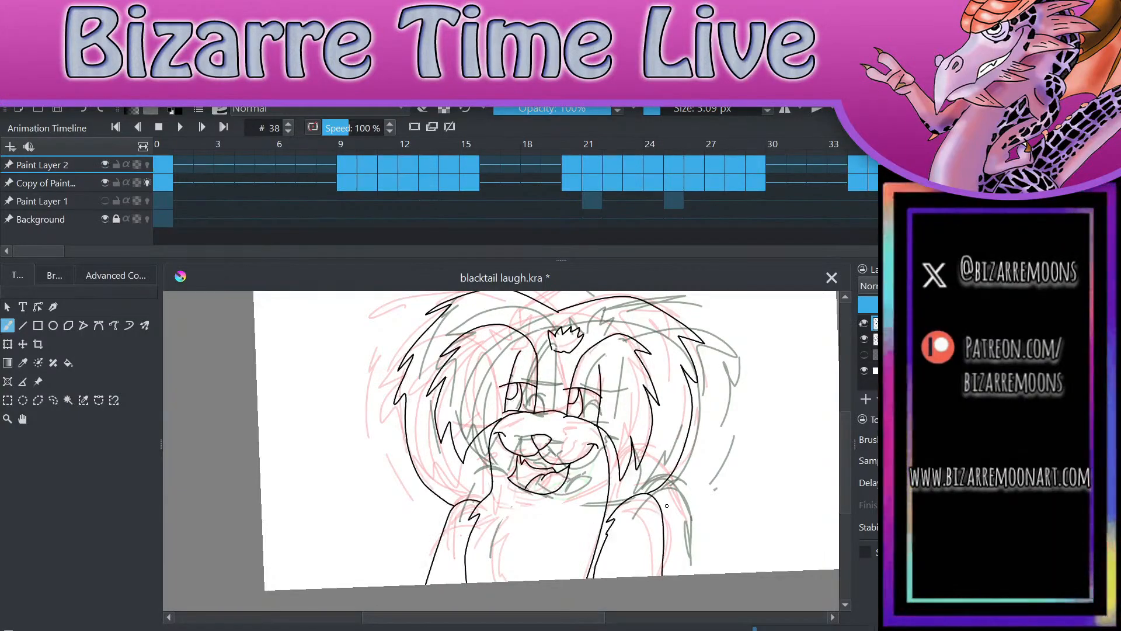
click(865, 323)
click(864, 323)
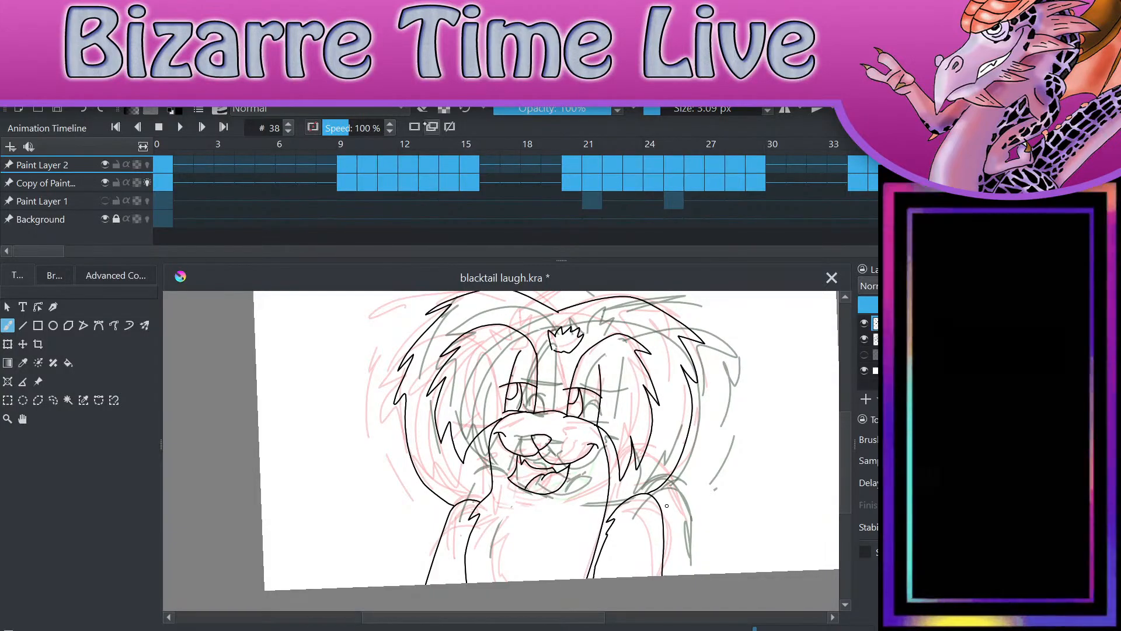
click(415, 127)
mouse_move(666, 505)
mouse_down()
mouse_move(693, 490)
mouse_move(741, 526)
mouse_move(748, 511)
mouse_up()
right_click(551, 455)
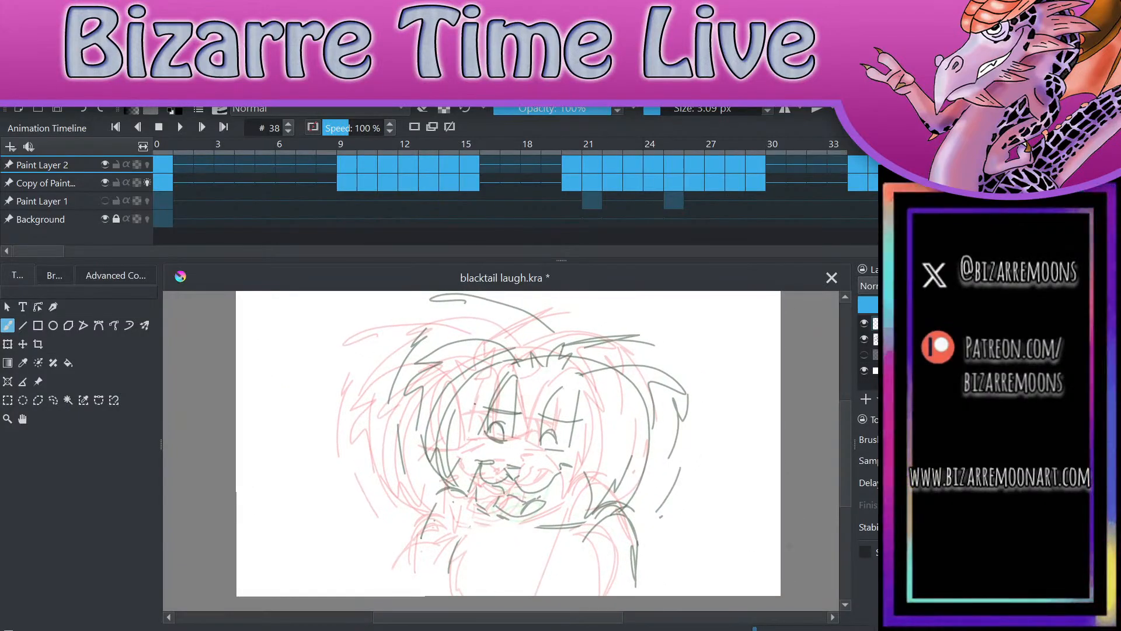
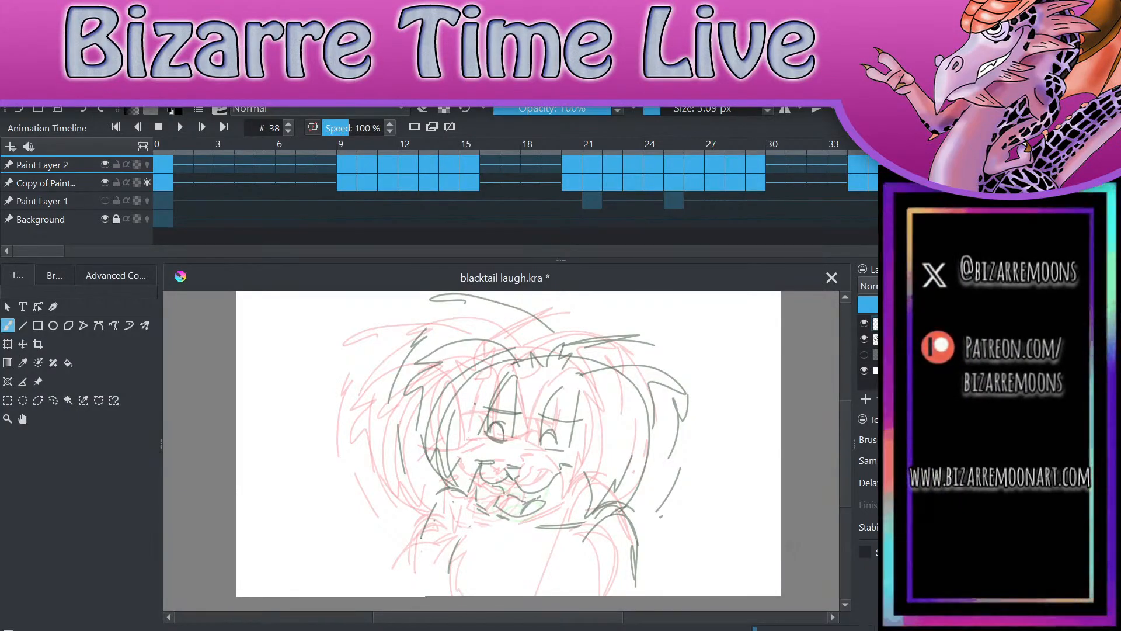
Step: Ink the sides and lower lid of the character's left-hand eye in black, erasing the overshoot at the lower corner
scroll(510, 374, up, 3)
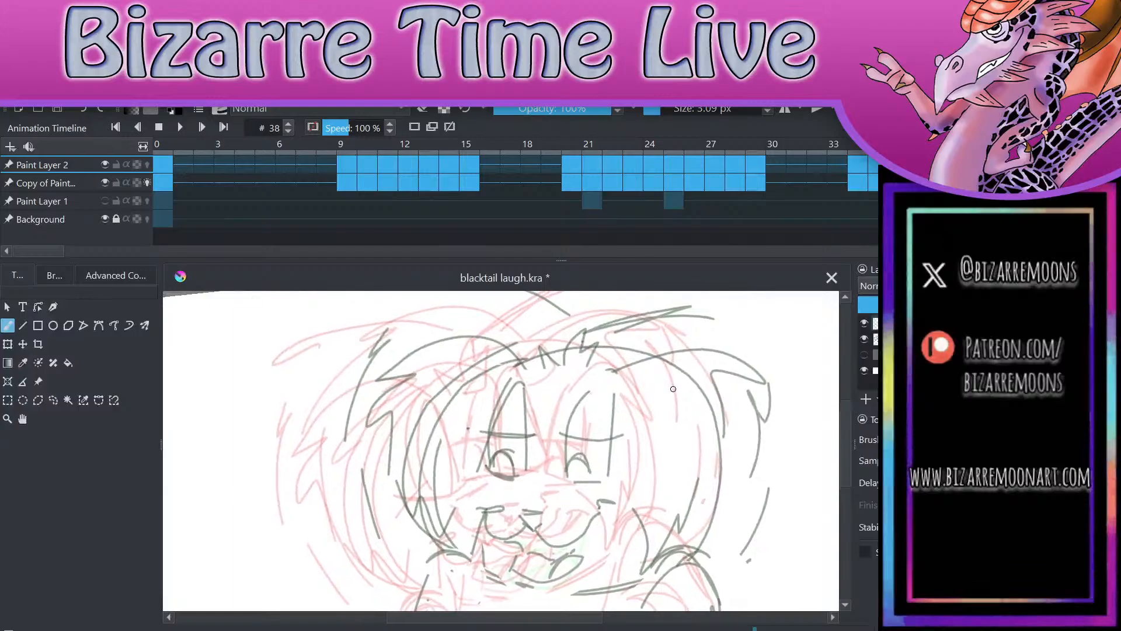
scroll(673, 389, up, 5)
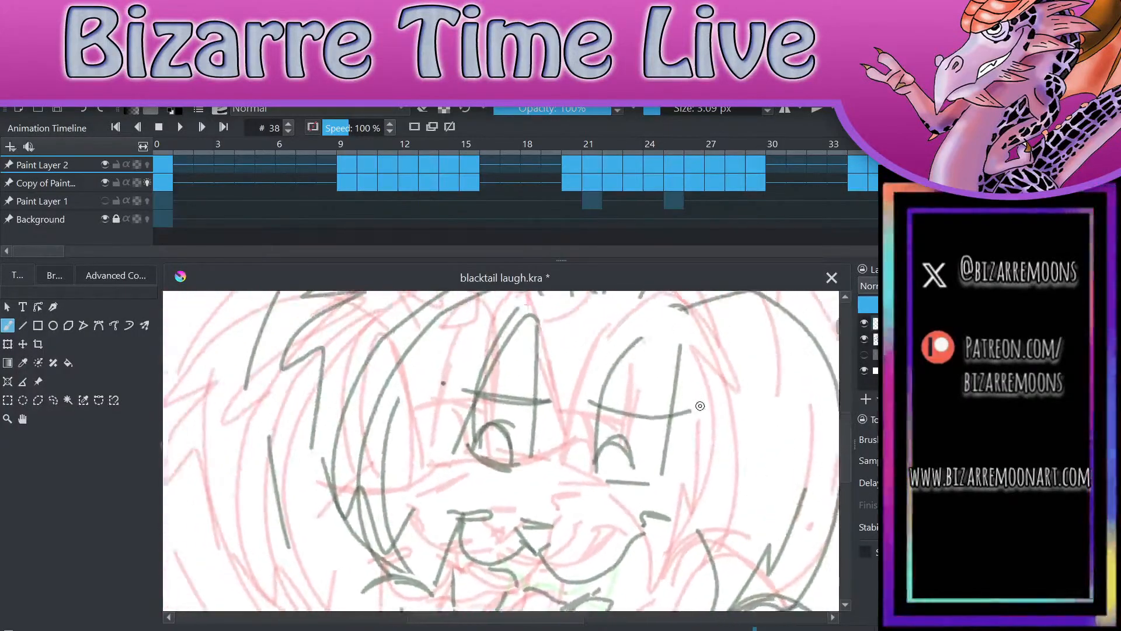
scroll(708, 415, up, 1)
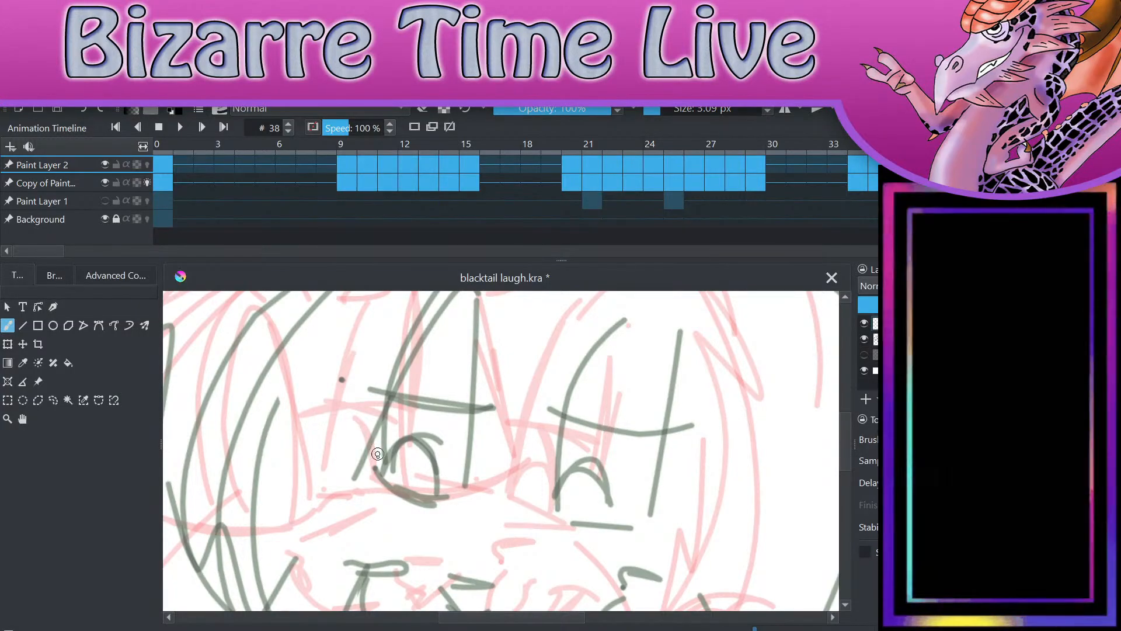
mouse_move(372, 469)
mouse_down()
mouse_move(385, 376)
mouse_move(420, 311)
mouse_up()
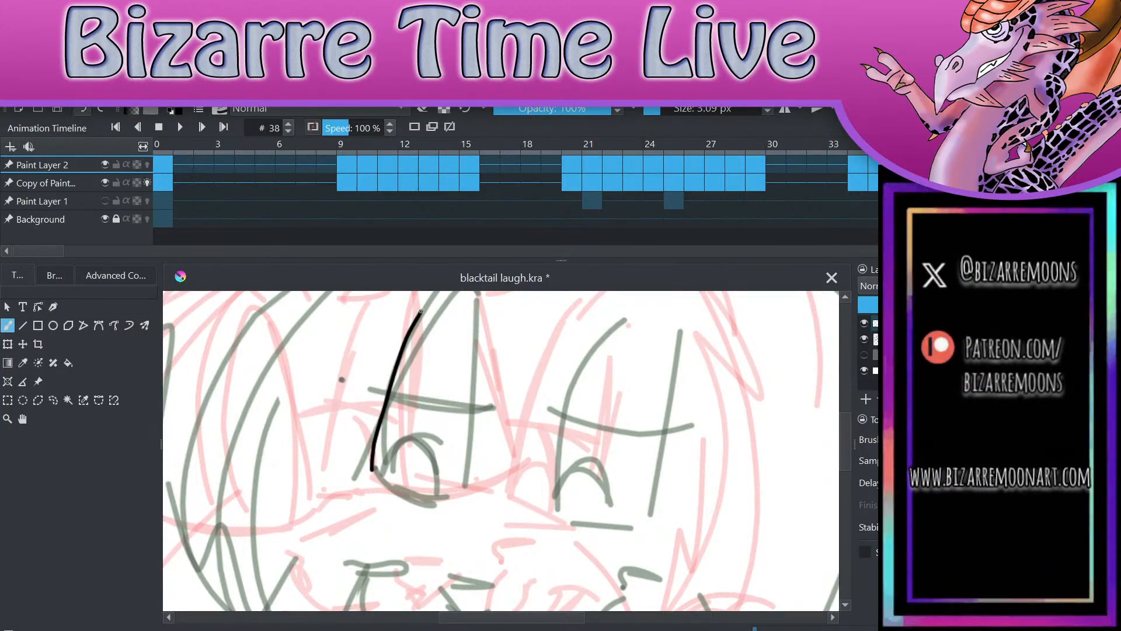
key(ctrl+z)
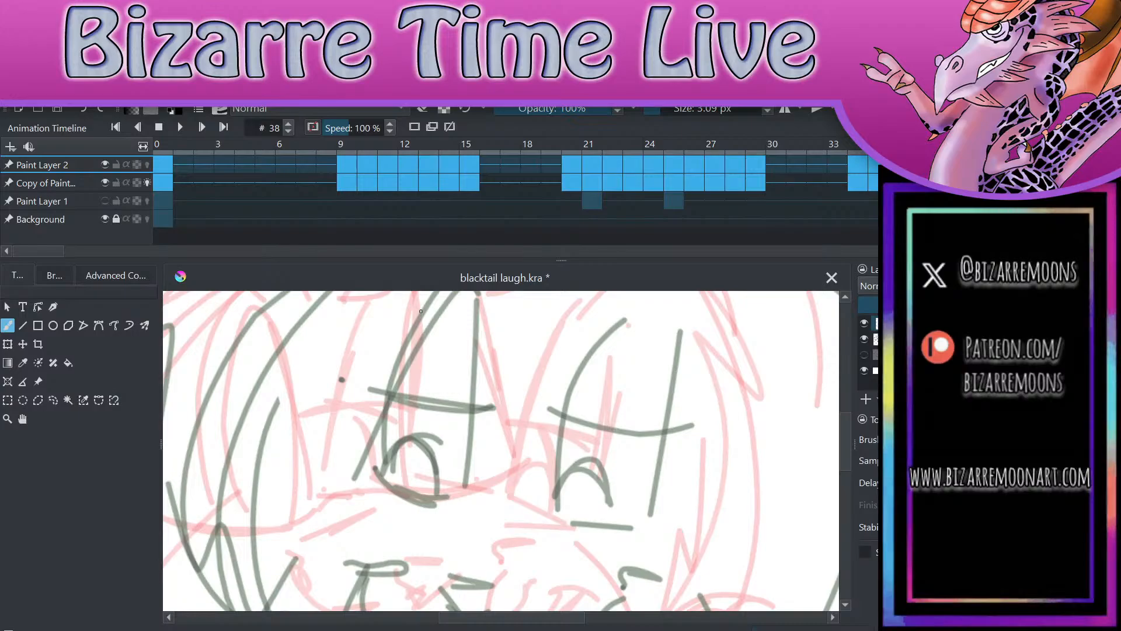
key(alt+Tab)
mouse_move(369, 472)
mouse_down()
mouse_move(374, 418)
mouse_move(421, 292)
mouse_move(455, 512)
mouse_up()
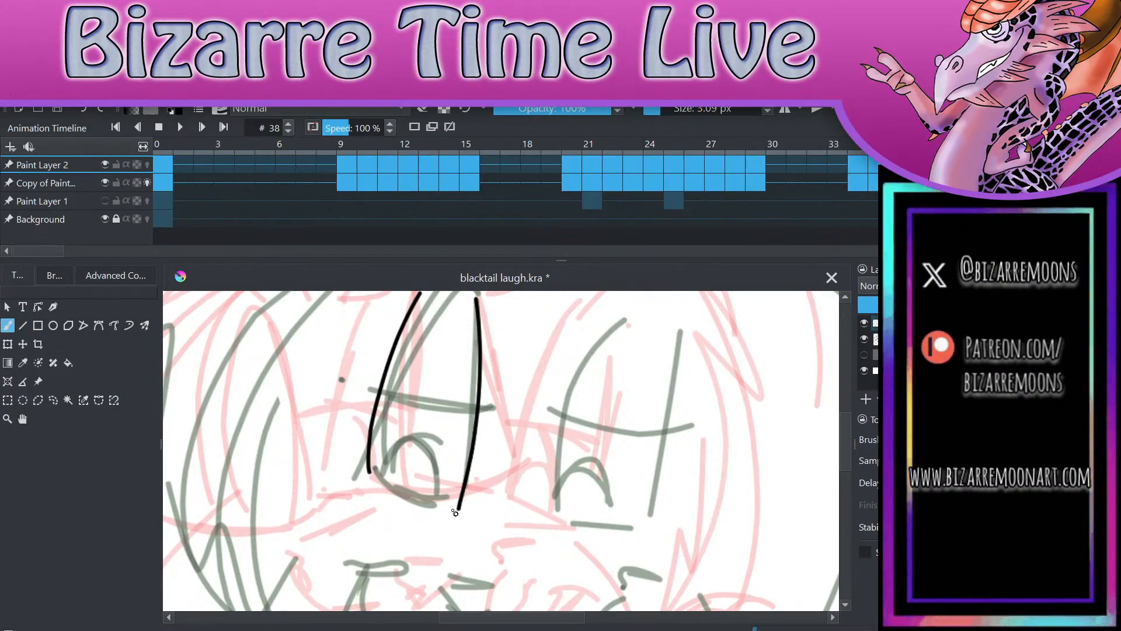
mouse_move(369, 472)
mouse_down()
mouse_move(404, 497)
mouse_move(460, 501)
mouse_up()
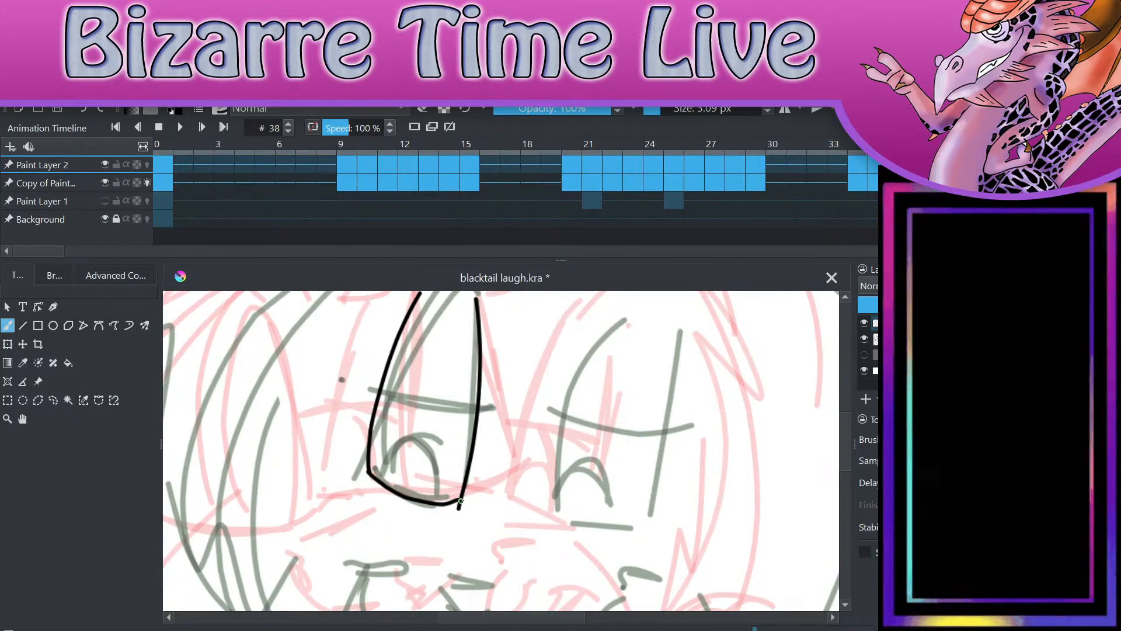
key(e)
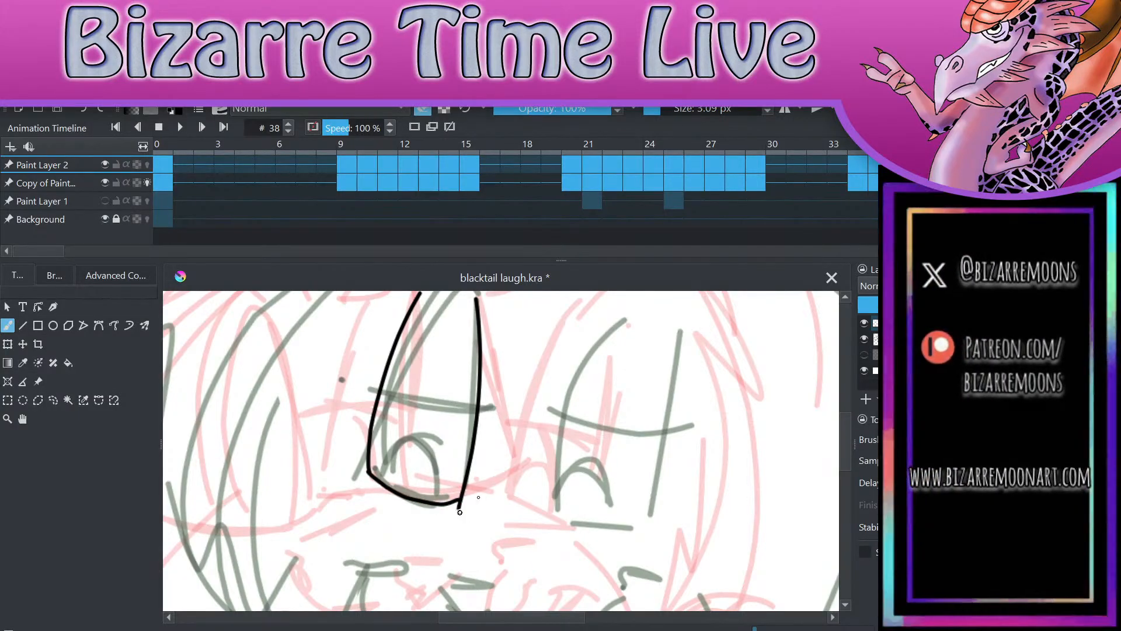
drag(477, 496, 455, 510)
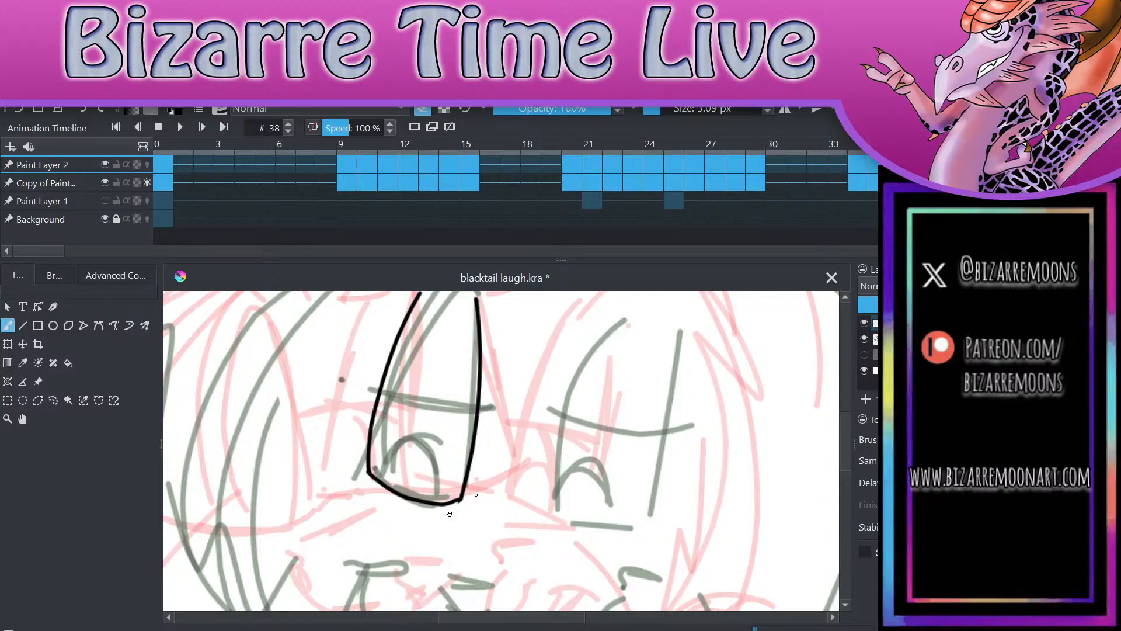
click(426, 111)
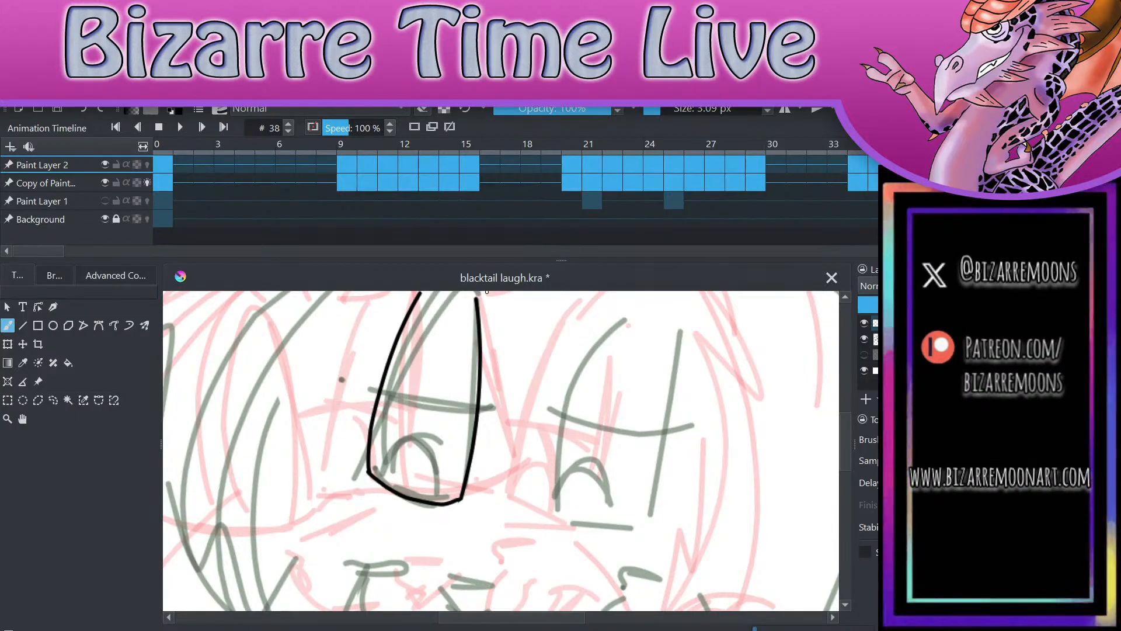
Step: Draw the curved eyelid line across the left-hand eye and add its arched iris and pupil
drag(357, 382, 485, 392)
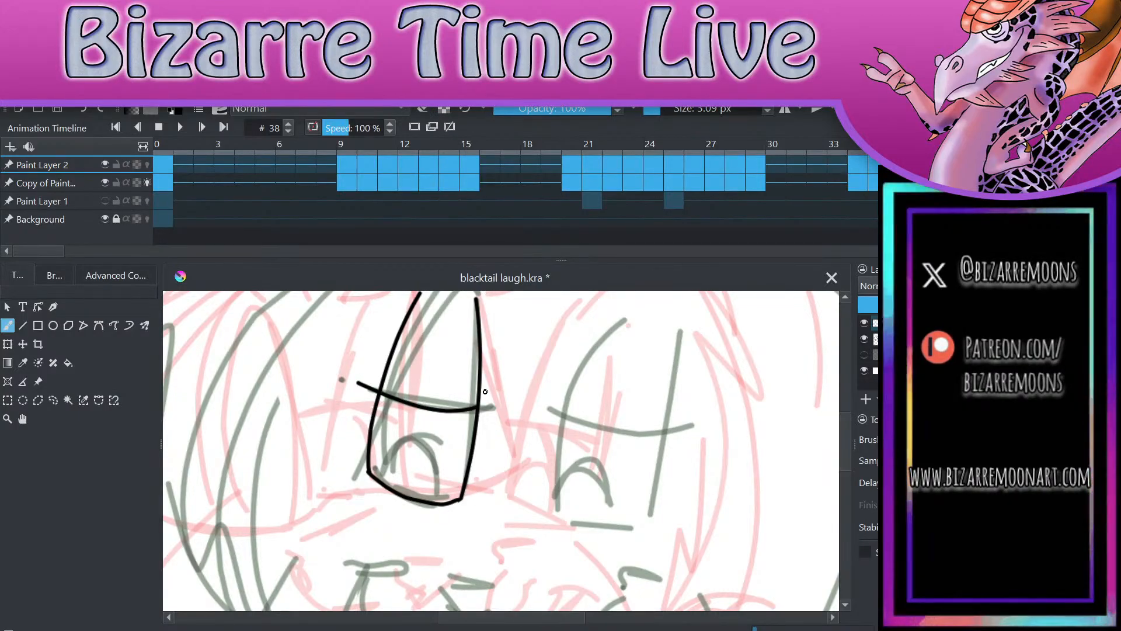
mouse_move(383, 483)
mouse_down()
mouse_move(388, 452)
mouse_move(418, 440)
mouse_up()
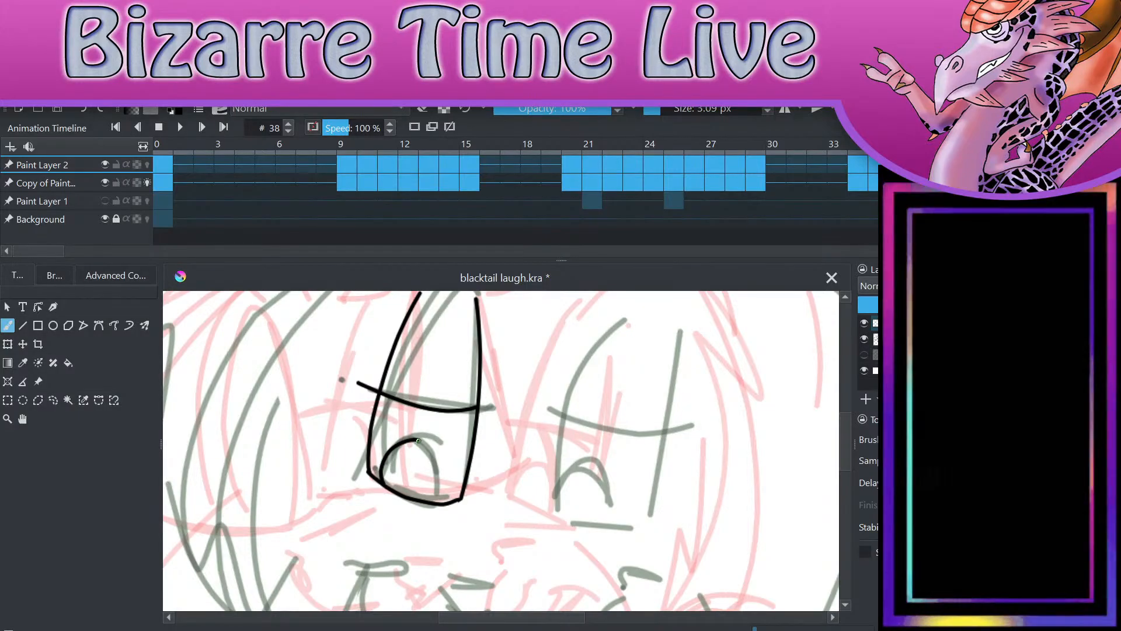
drag(419, 439, 443, 461)
scroll(444, 460, up, 3)
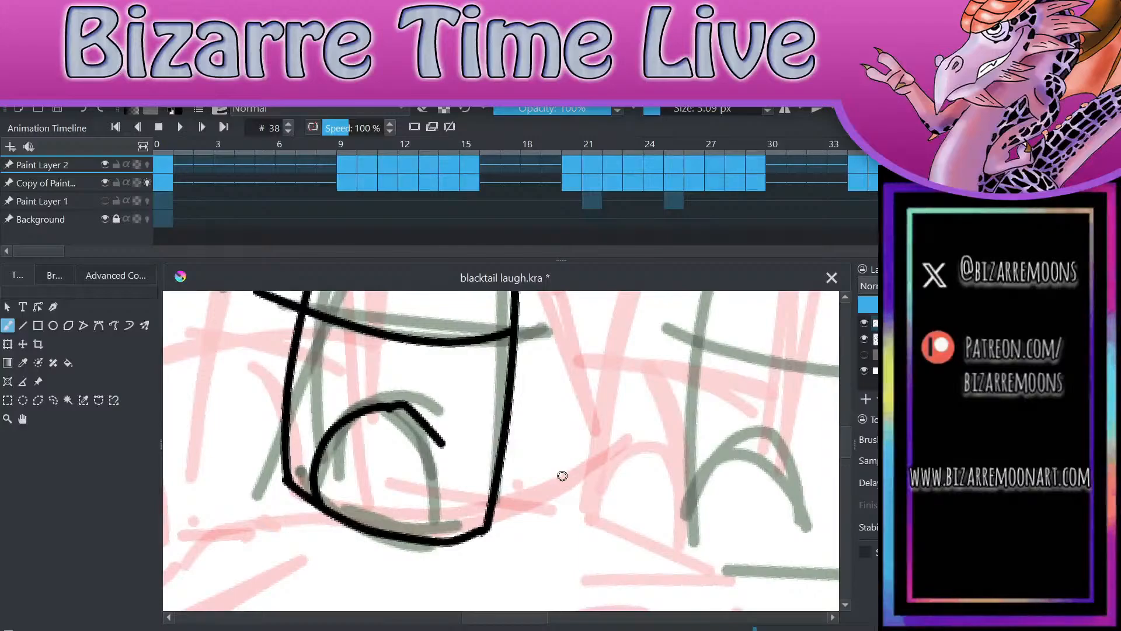
key(ctrl+z)
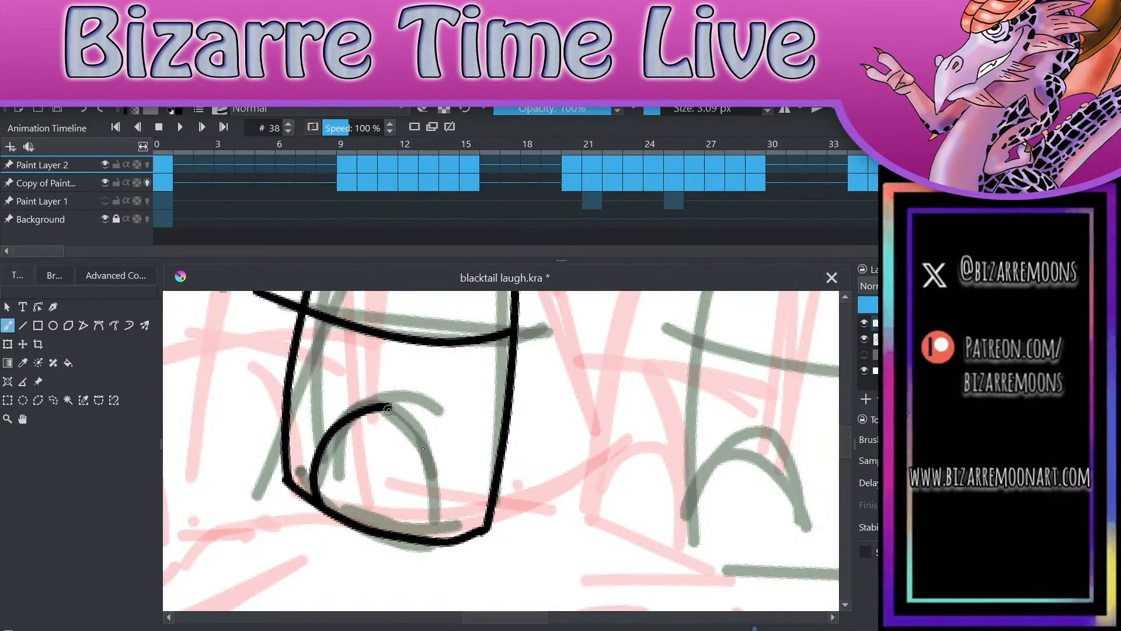
mouse_move(391, 405)
mouse_down()
mouse_move(430, 469)
mouse_move(435, 535)
mouse_up()
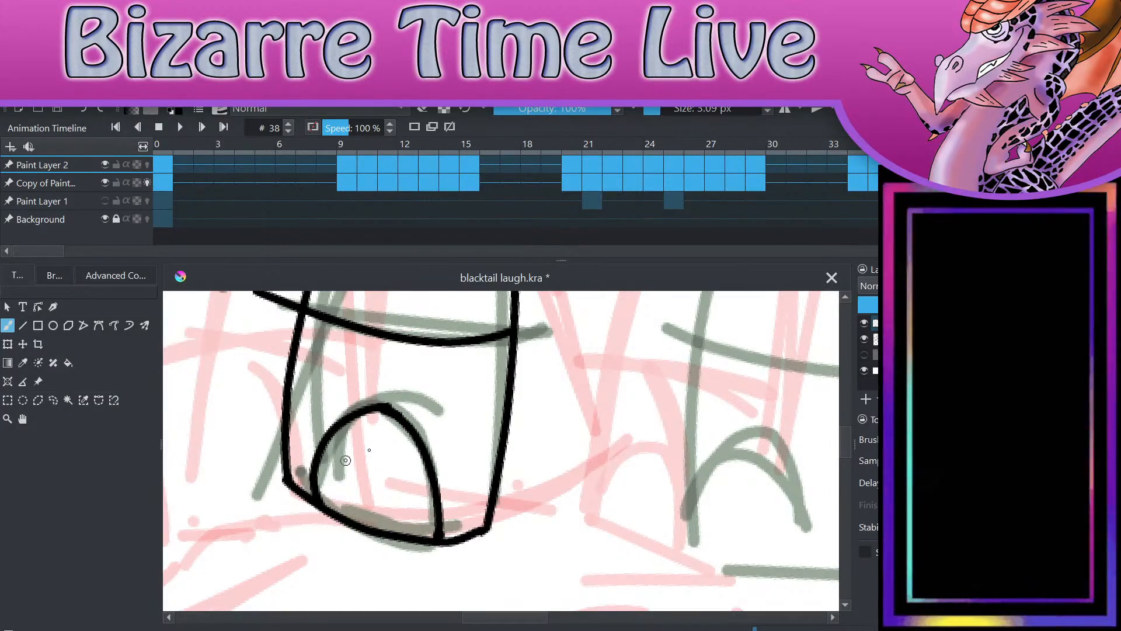
mouse_move(343, 517)
mouse_down()
mouse_move(370, 464)
mouse_move(410, 494)
mouse_move(413, 539)
mouse_up()
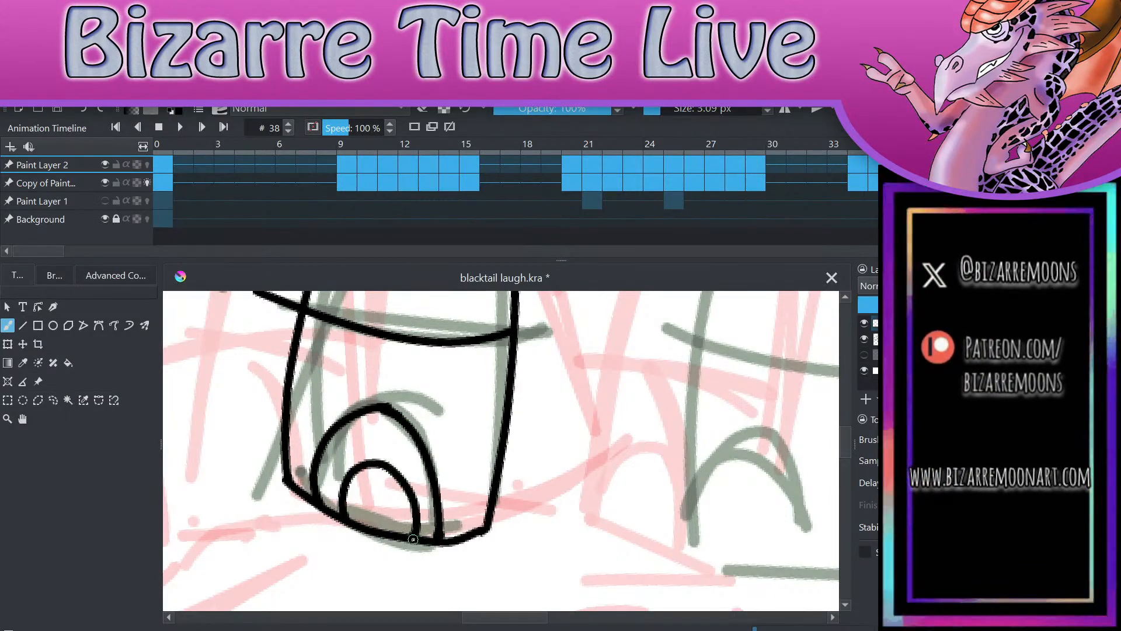
Step: Ink the right-hand eye over the sketch with its outline, curved eyelid line, iris and pupil
scroll(413, 540, down, 4)
scroll(413, 539, up, 1)
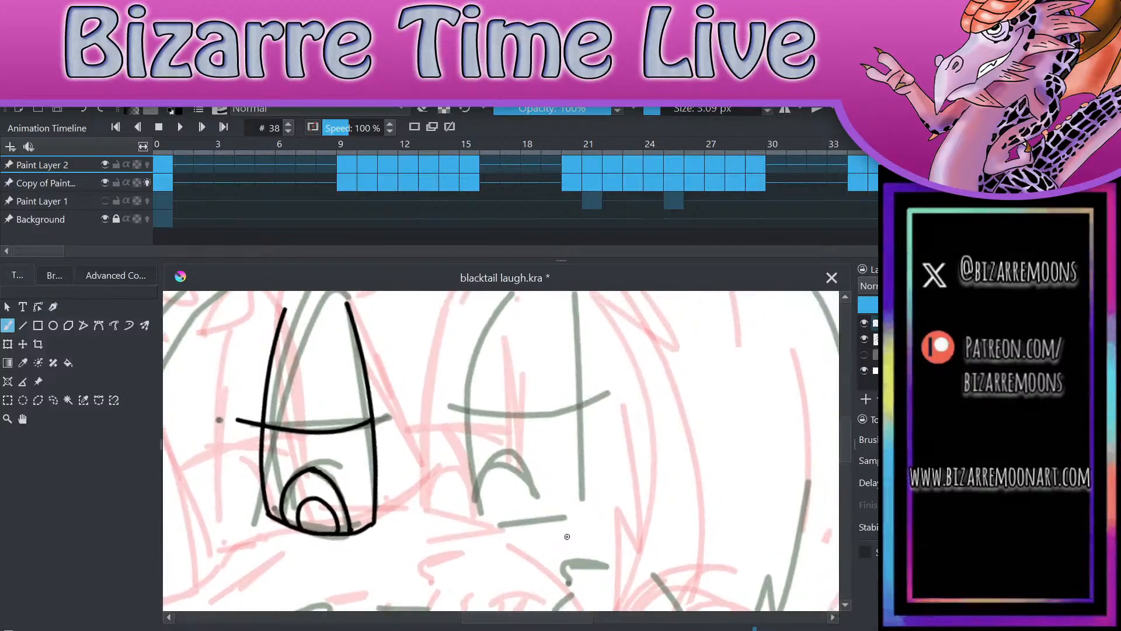
mouse_move(484, 308)
mouse_down()
mouse_move(464, 405)
mouse_move(469, 532)
mouse_move(578, 514)
mouse_up()
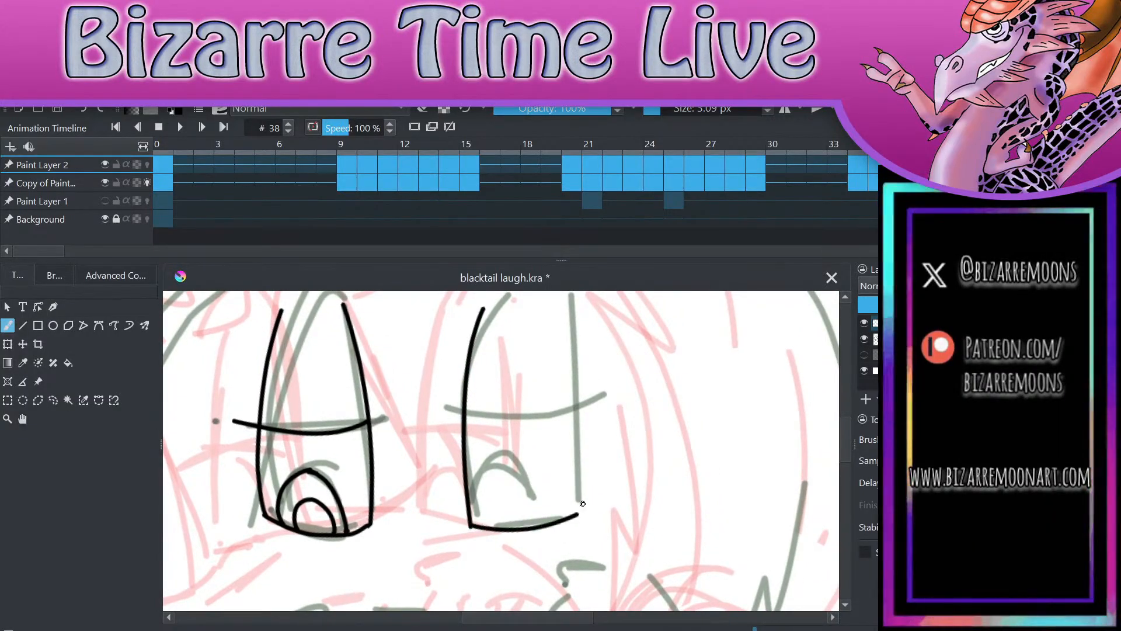
mouse_move(550, 299)
mouse_down()
mouse_move(573, 369)
mouse_move(574, 516)
mouse_up()
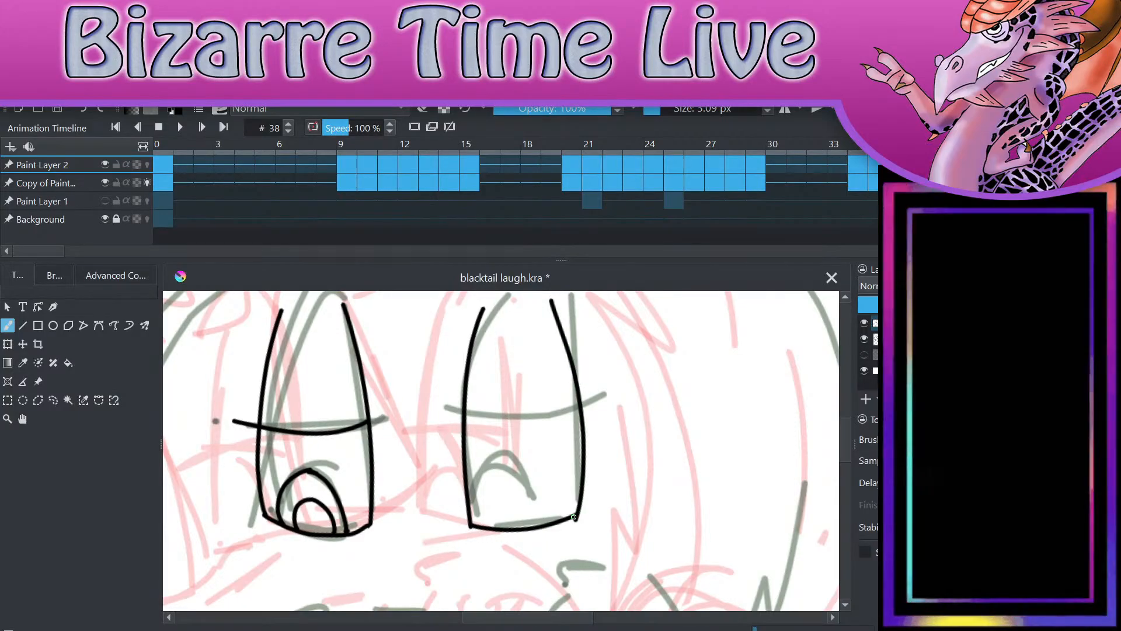
drag(444, 408, 601, 390)
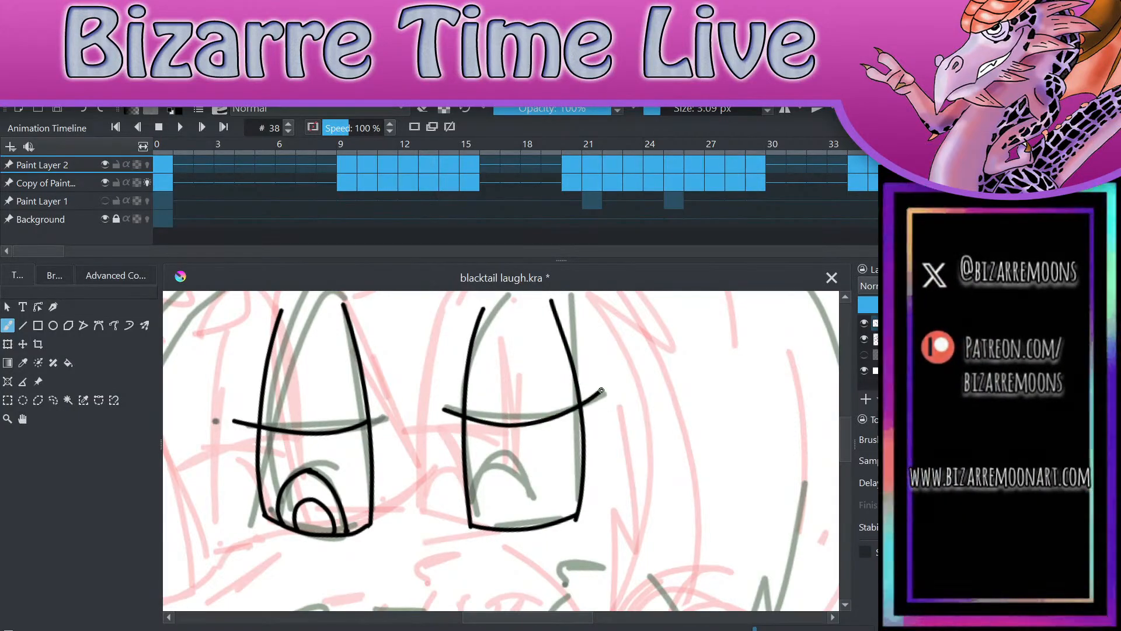
mouse_move(478, 526)
mouse_down()
mouse_move(516, 460)
mouse_move(541, 507)
mouse_move(494, 502)
mouse_move(524, 493)
mouse_move(533, 527)
mouse_up()
Step: Ink the small spiky hair tuft on the forehead above and between the eyes
scroll(643, 482, down, 2)
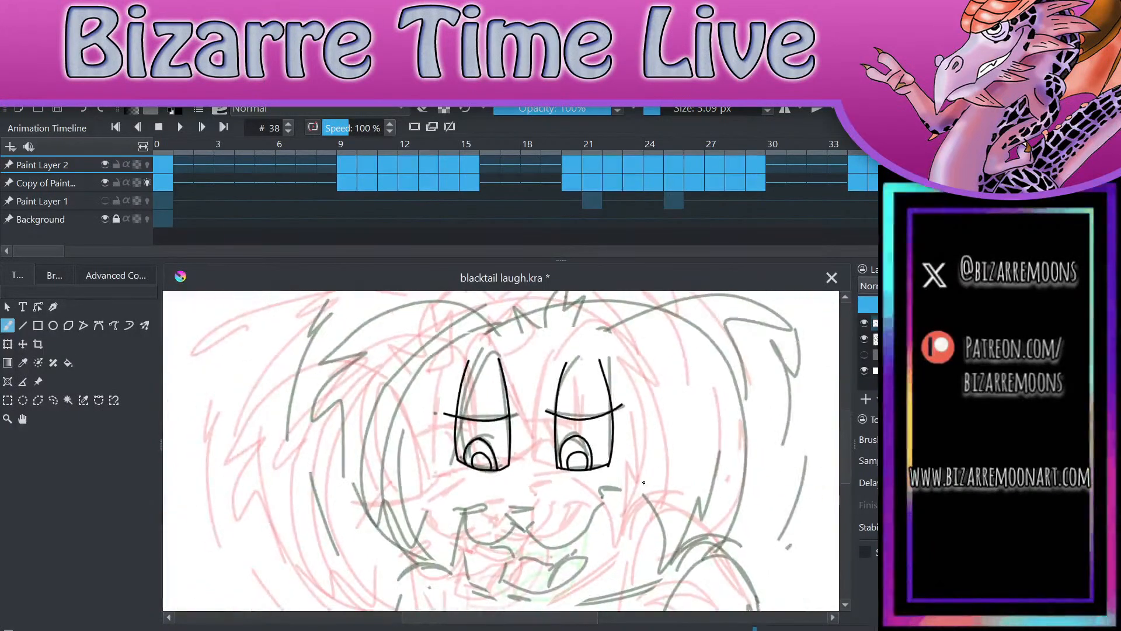
key(e)
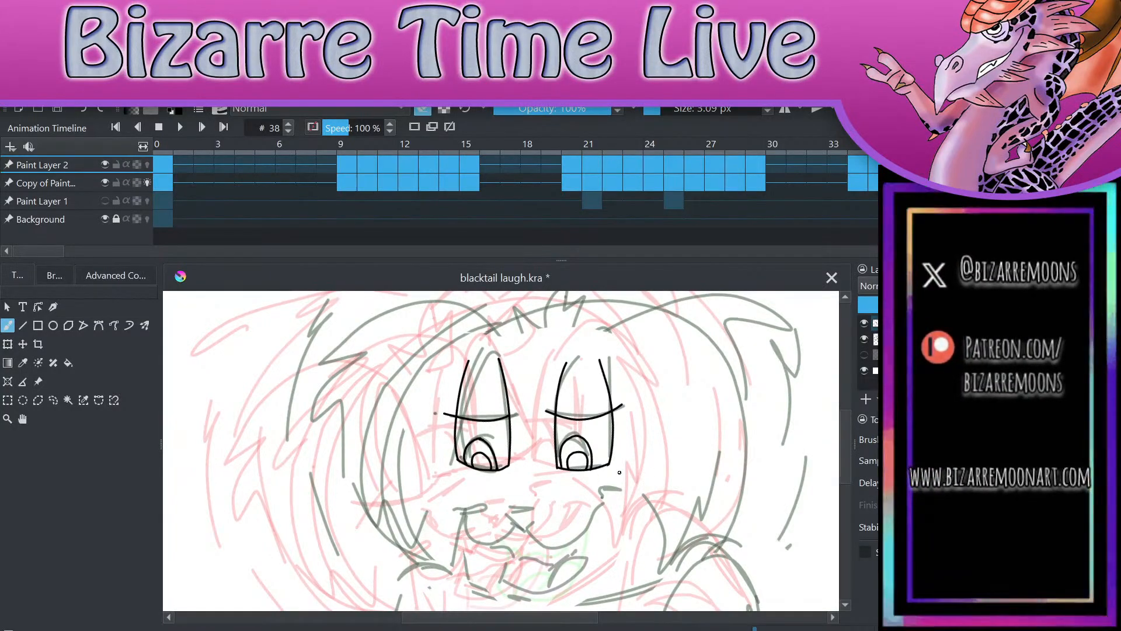
key(e)
mouse_move(519, 347)
mouse_down()
mouse_move(535, 299)
mouse_move(538, 320)
mouse_move(563, 310)
mouse_move(553, 345)
mouse_move(518, 347)
mouse_up()
Step: Ink the triangular nose and the two curved muzzle lines ending in small creases at the mouth corners
scroll(637, 452, down, 4)
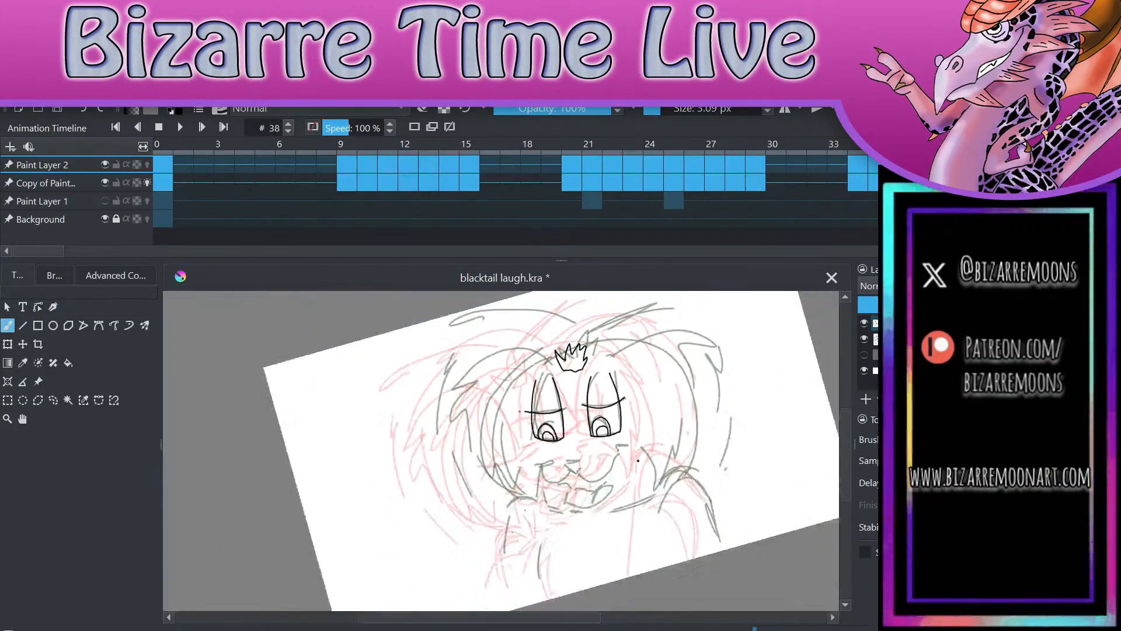
scroll(637, 452, up, 5)
drag(449, 446, 491, 441)
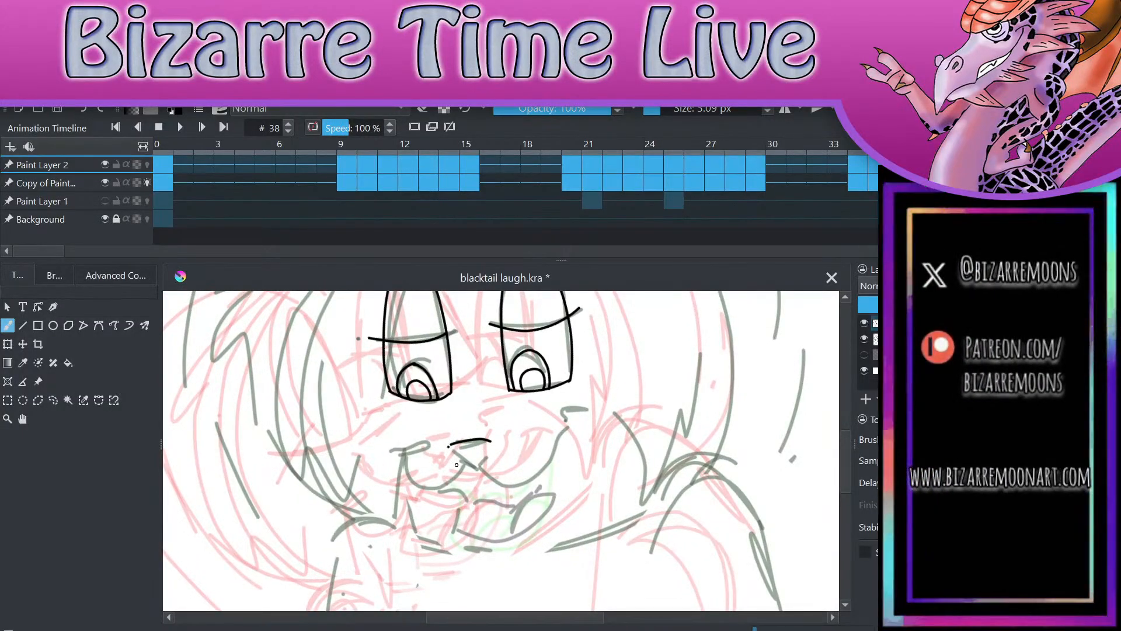
mouse_move(451, 444)
mouse_down()
mouse_move(476, 470)
mouse_move(492, 443)
mouse_move(501, 485)
mouse_move(556, 464)
mouse_move(583, 434)
mouse_up()
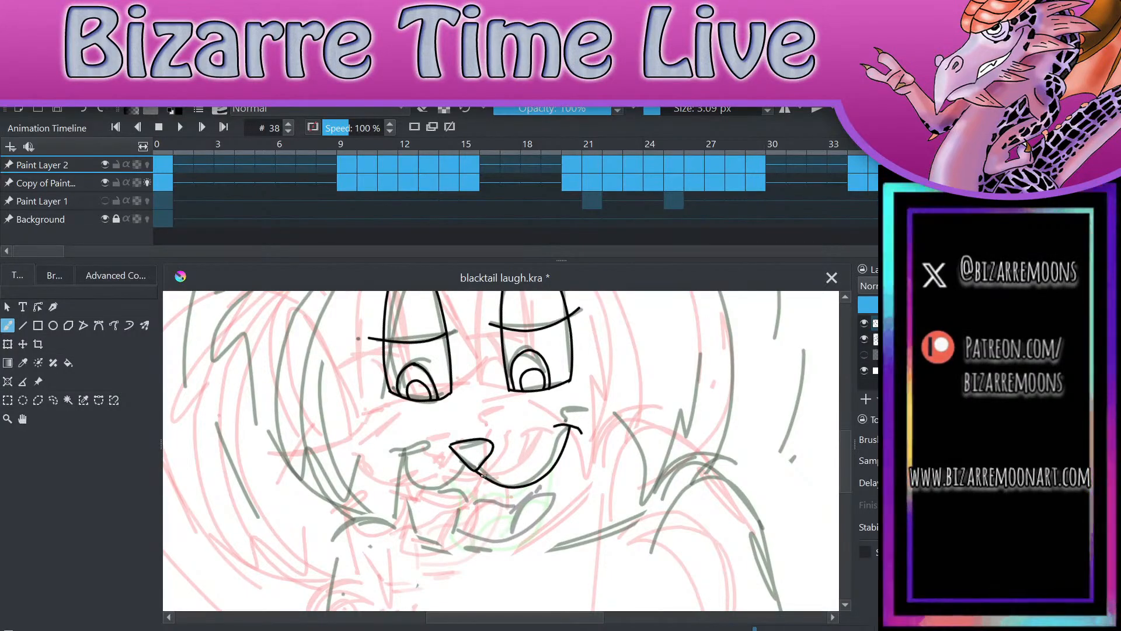
mouse_move(472, 475)
mouse_down()
mouse_move(410, 463)
mouse_move(421, 455)
mouse_up()
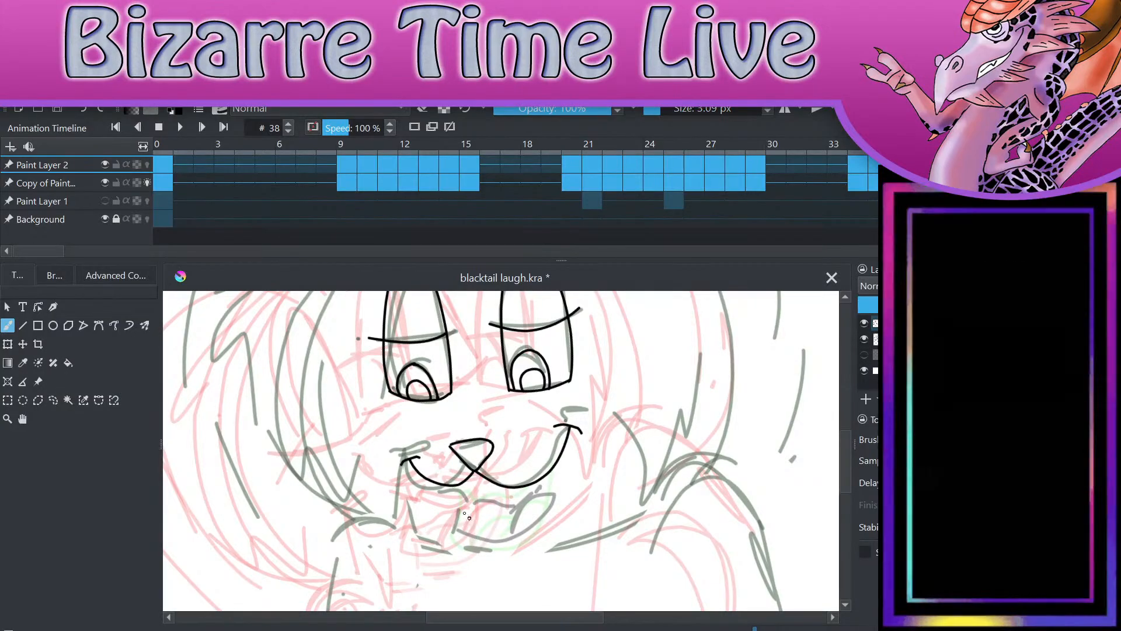
Step: Ink the open mouth below the muzzle with its lower jaw, pointed fangs and a rounded tongue
mouse_move(446, 493)
mouse_down()
mouse_move(449, 524)
mouse_move(512, 534)
mouse_move(548, 508)
mouse_move(550, 472)
mouse_up()
mouse_move(453, 487)
mouse_down()
mouse_move(536, 491)
mouse_move(534, 509)
mouse_move(551, 470)
mouse_up()
drag(500, 536, 542, 494)
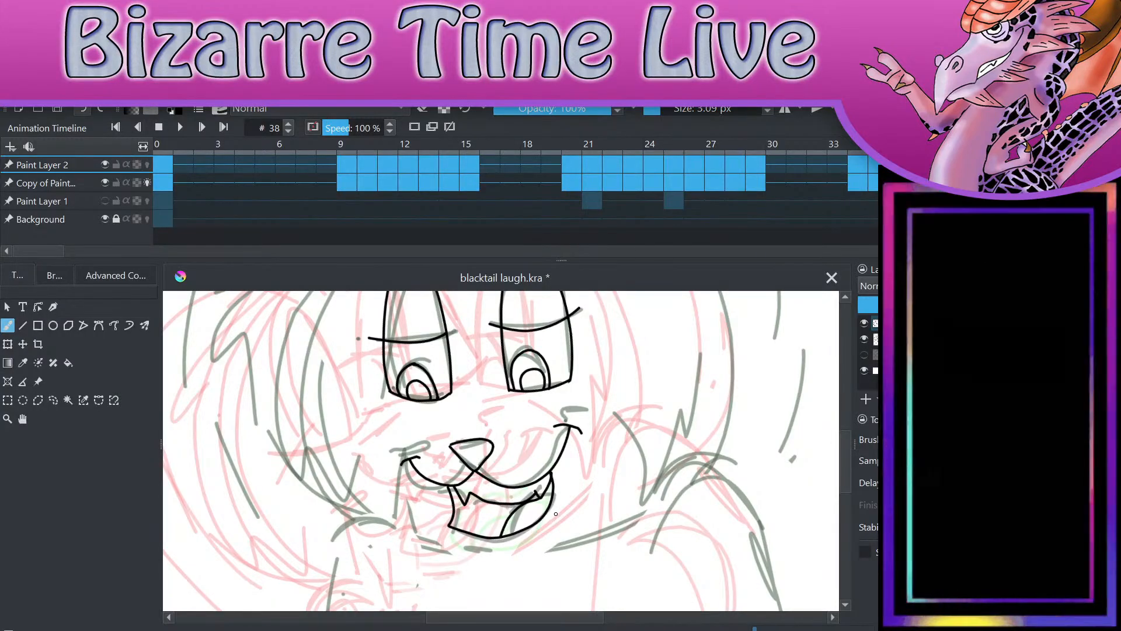
key(ctrl+z)
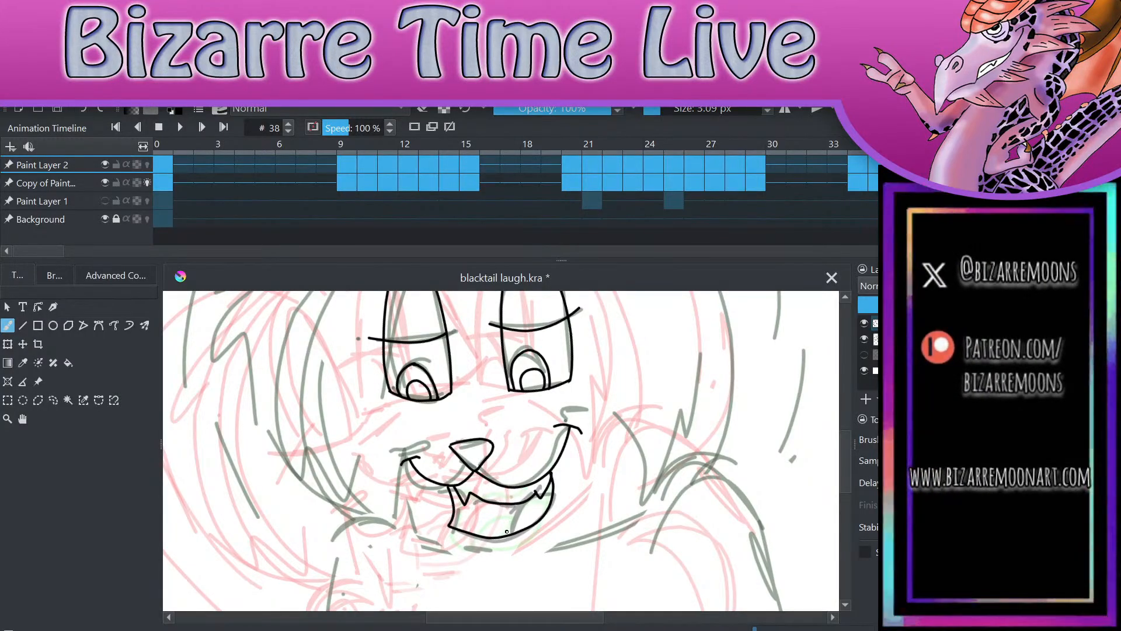
drag(490, 538, 524, 514)
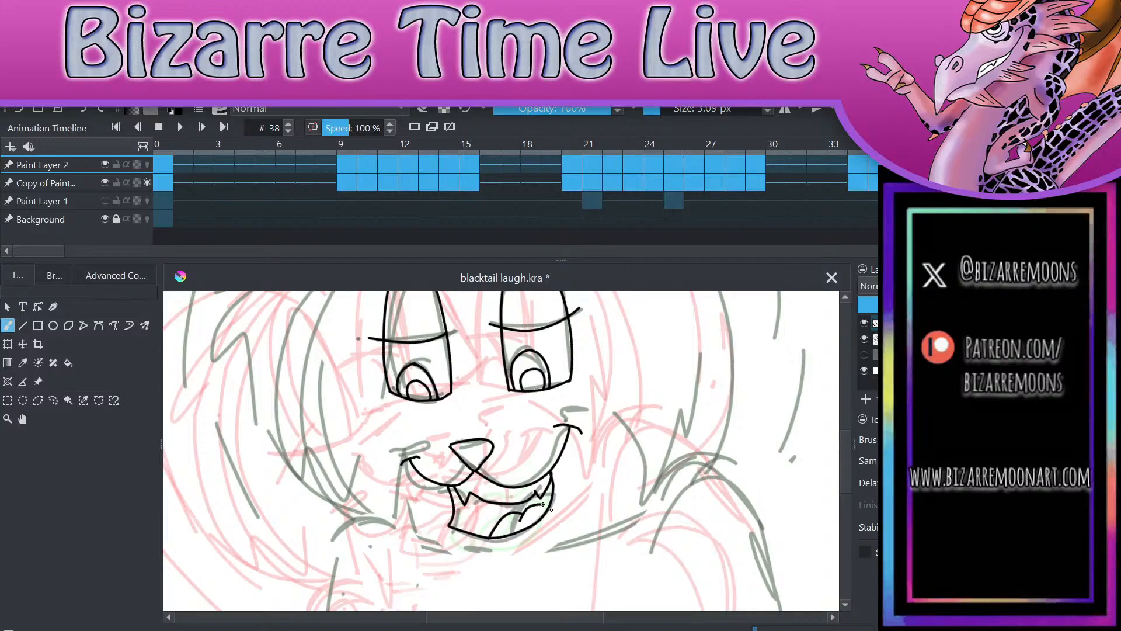
Step: Ink the shaggy outline on the left side of the head, from beside the eye down to the cheek
scroll(645, 511, down, 3)
scroll(645, 511, up, 3)
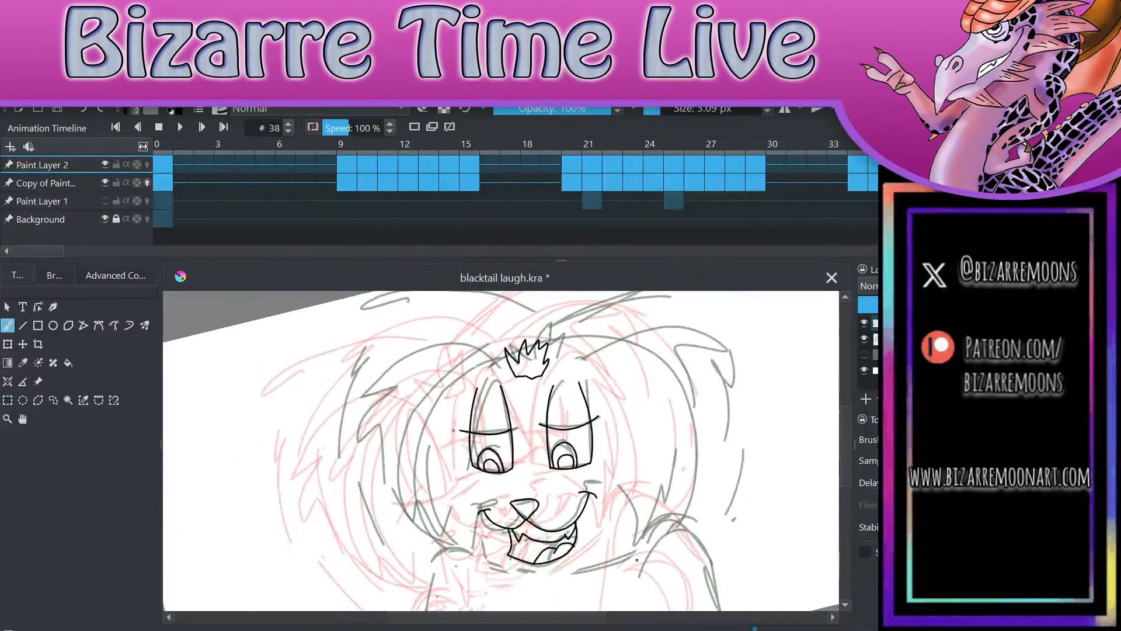
scroll(637, 562, down, 2)
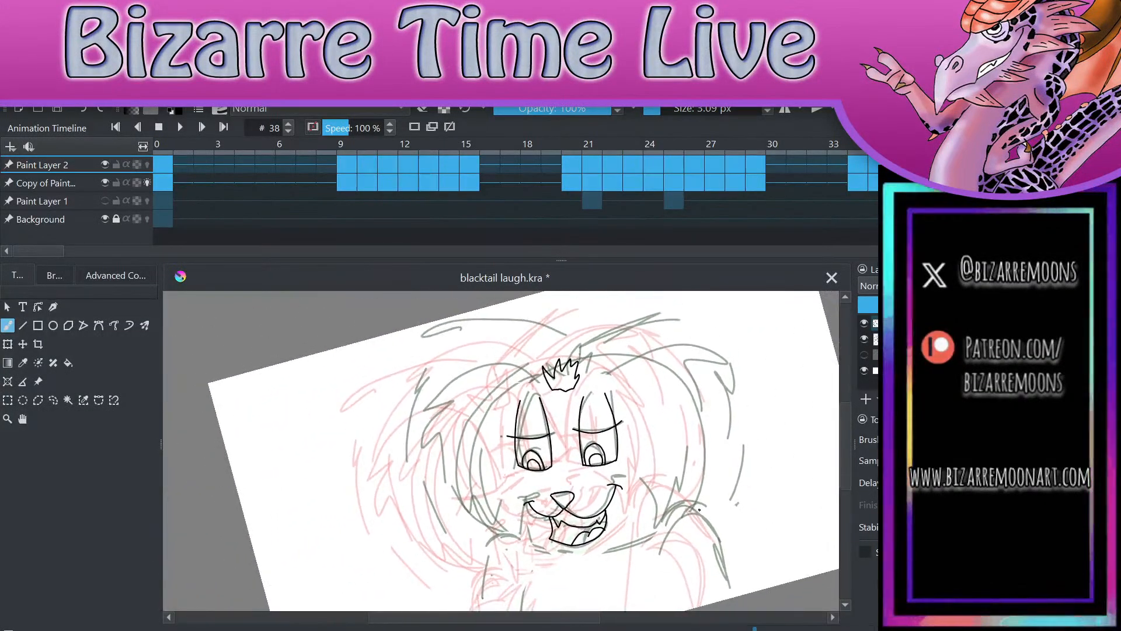
mouse_move(536, 393)
mouse_down()
mouse_move(425, 401)
mouse_move(440, 398)
mouse_move(428, 440)
mouse_move(445, 435)
mouse_move(447, 478)
mouse_move(490, 535)
mouse_move(533, 468)
mouse_up()
Step: Ink the shaggy outline on the right side of the head with jagged fur tips and the adjoining cheek, redoing the first stroke
mouse_move(582, 397)
mouse_down()
mouse_move(609, 362)
mouse_move(634, 362)
mouse_up()
key(ctrl+z)
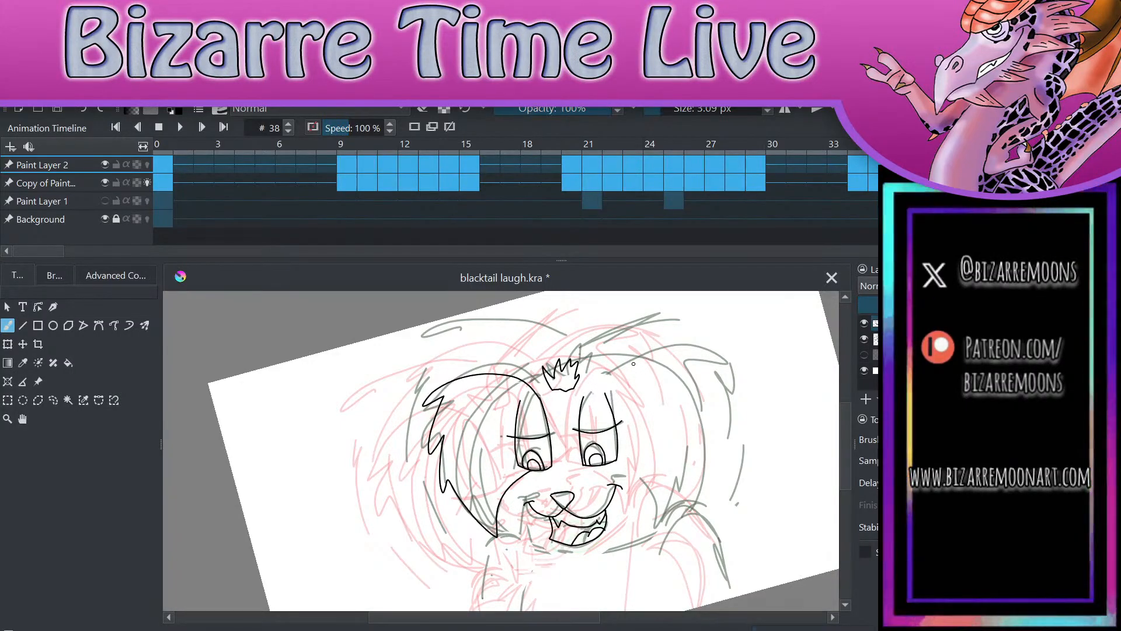
scroll(633, 363, up, 4)
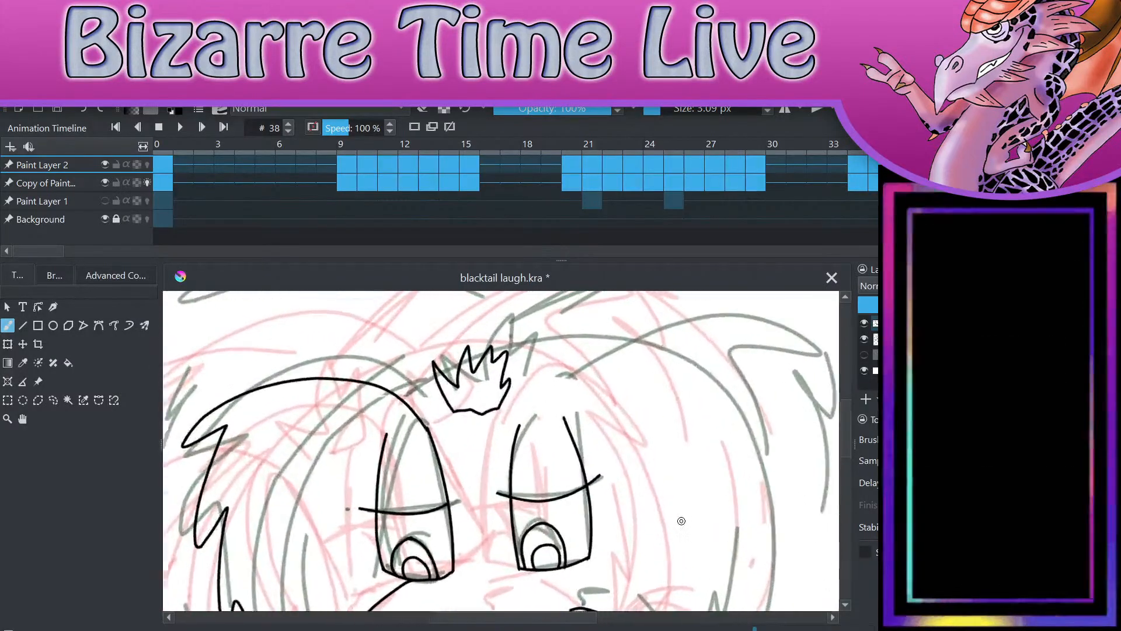
mouse_move(517, 429)
mouse_down()
mouse_move(606, 351)
mouse_move(721, 347)
mouse_move(689, 357)
mouse_move(752, 438)
mouse_move(720, 436)
mouse_move(757, 524)
mouse_move(739, 505)
mouse_move(750, 585)
mouse_up()
scroll(721, 464, down, 2)
scroll(722, 463, up, 1)
mouse_move(538, 430)
mouse_down()
mouse_move(567, 466)
mouse_move(612, 475)
mouse_move(648, 550)
mouse_move(683, 477)
mouse_up()
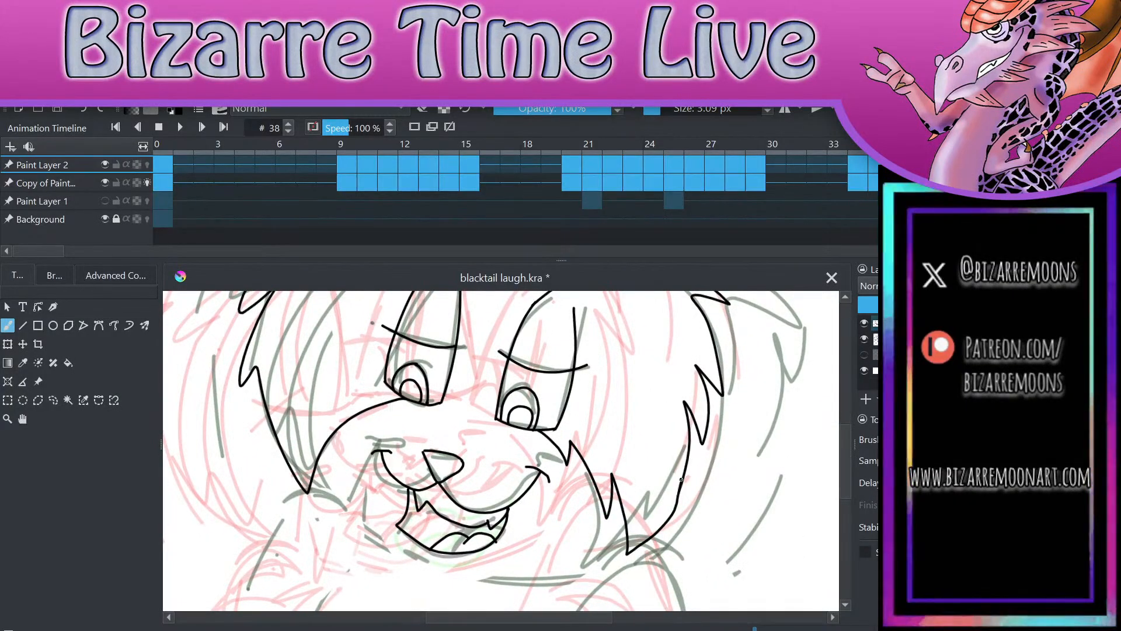
scroll(757, 508, down, 2)
scroll(757, 508, down, 2)
scroll(757, 508, up, 1)
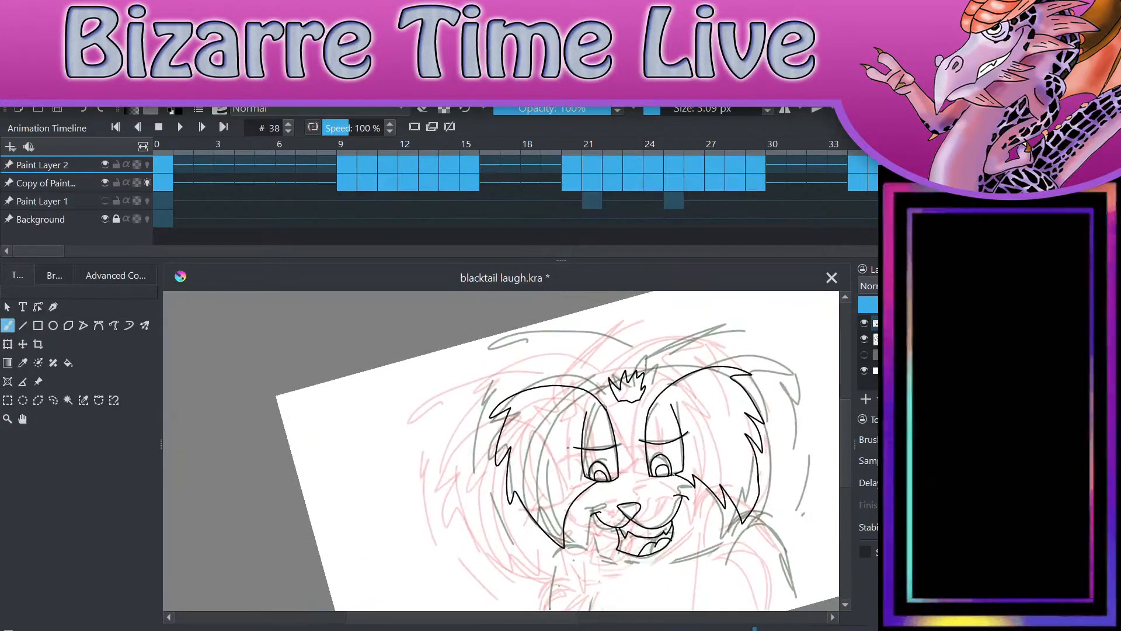
Step: Ink the outer shaggy outline of the hair on both sides of the head, starting above the crown tuft
mouse_move(625, 359)
mouse_down()
mouse_move(539, 348)
mouse_move(474, 388)
mouse_move(492, 380)
mouse_move(465, 459)
mouse_move(478, 447)
mouse_move(506, 529)
mouse_move(556, 567)
mouse_up()
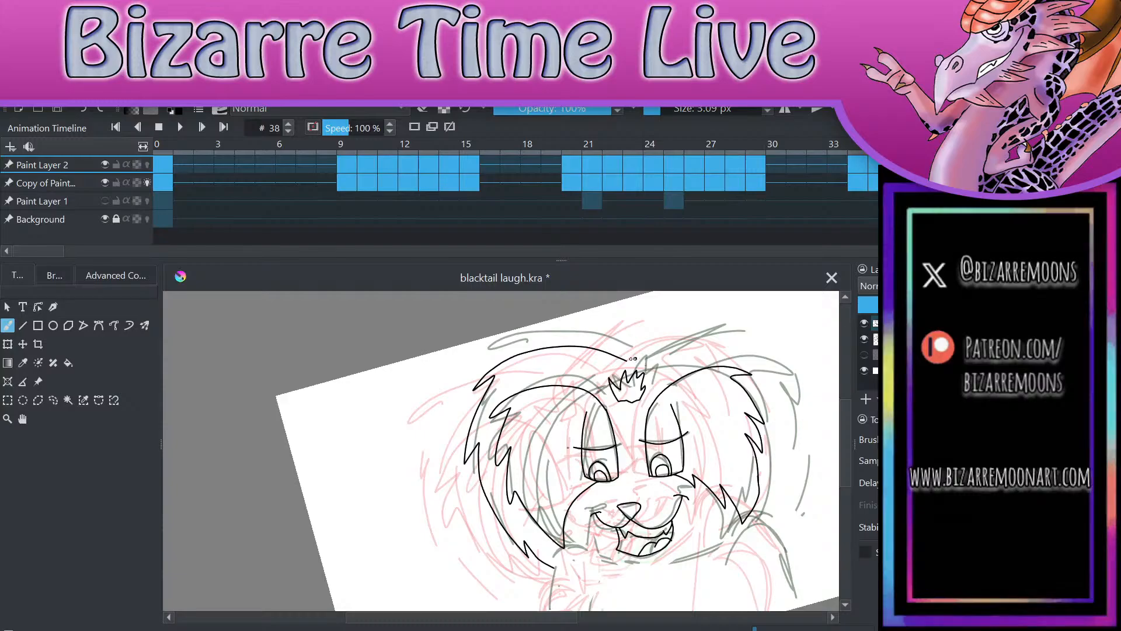
mouse_move(626, 361)
mouse_down()
mouse_move(771, 351)
mouse_move(794, 404)
mouse_move(777, 531)
mouse_up()
scroll(774, 508, down, 2)
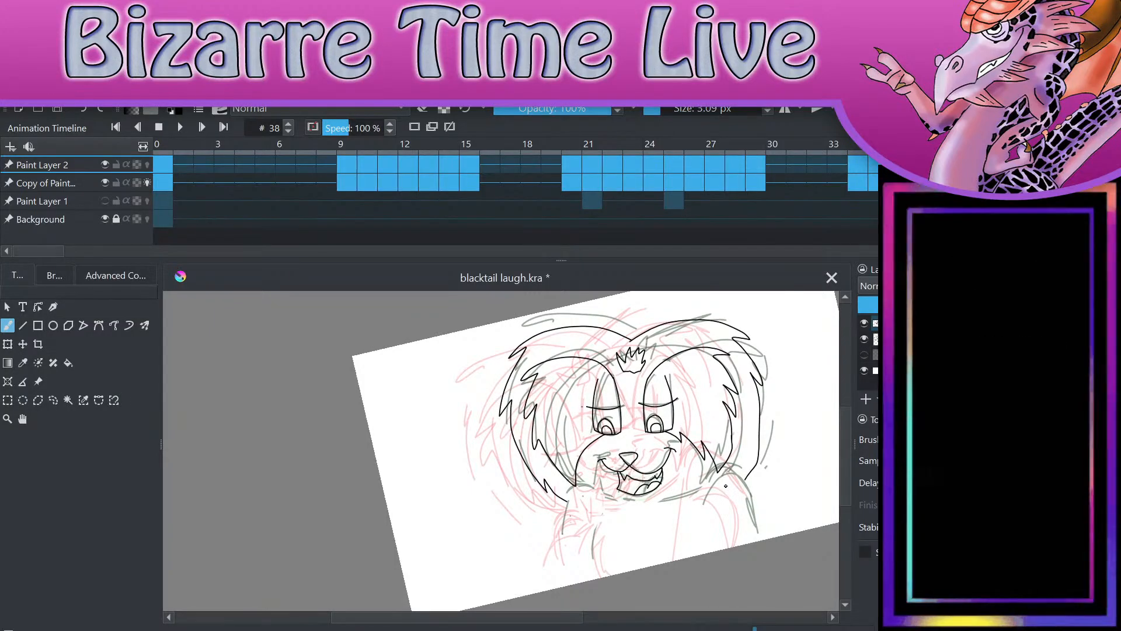
Step: Ink the muzzle's top edge between the eyes and both body sides running down from the eyes, with fur tips on the left chest
scroll(669, 439, up, 3)
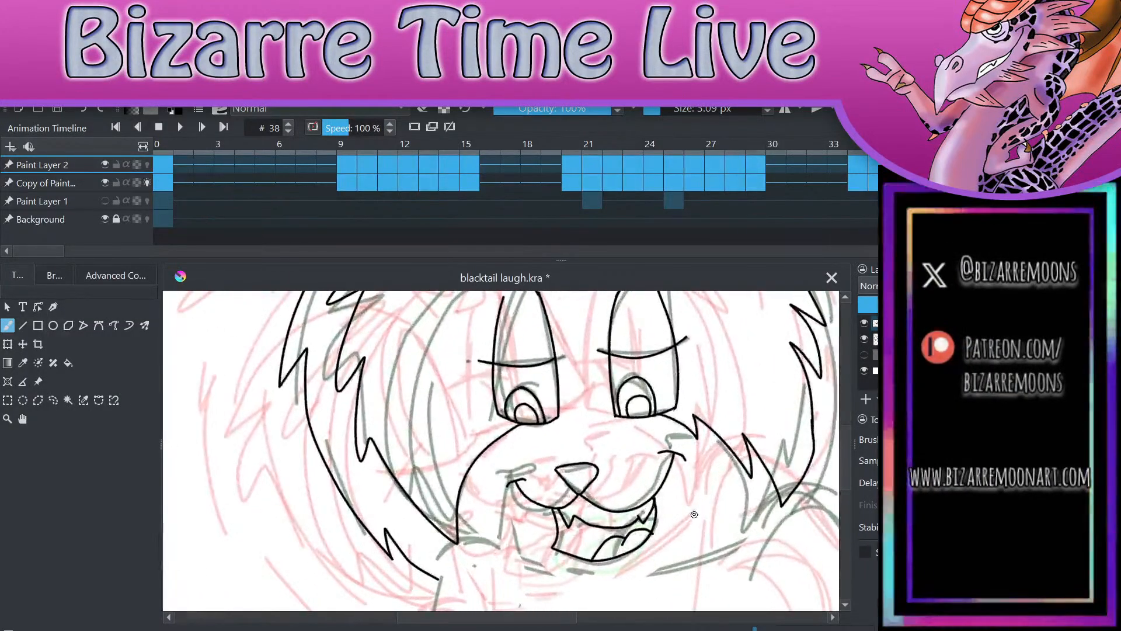
drag(559, 416, 616, 414)
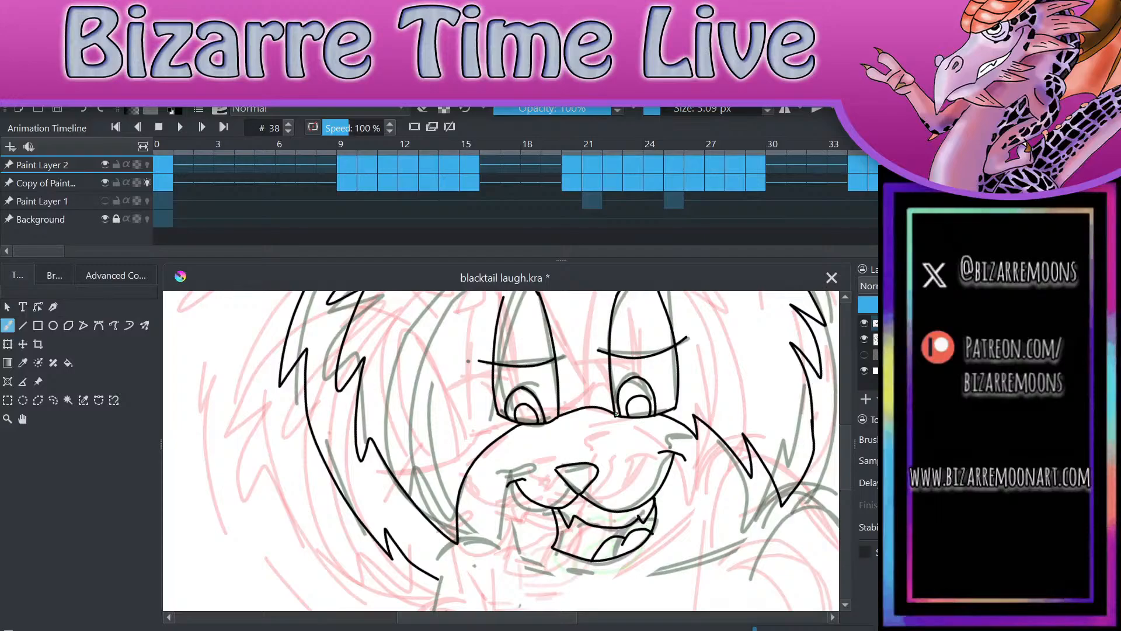
scroll(654, 435, down, 2)
scroll(653, 435, up, 1)
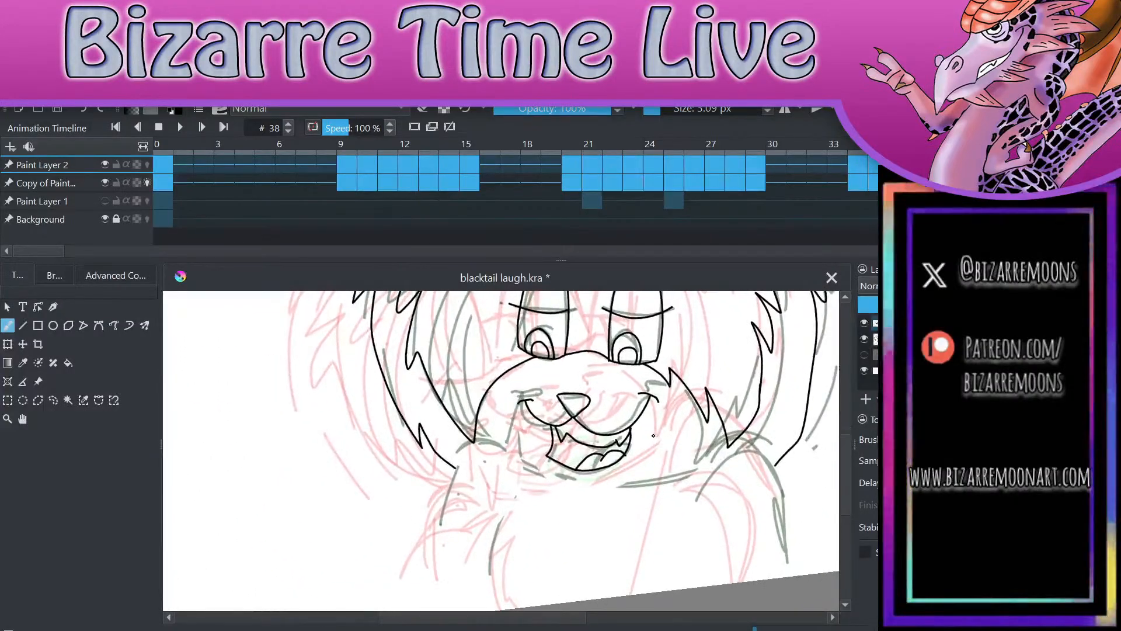
mouse_move(543, 357)
mouse_down()
mouse_move(482, 523)
mouse_move(489, 607)
mouse_up()
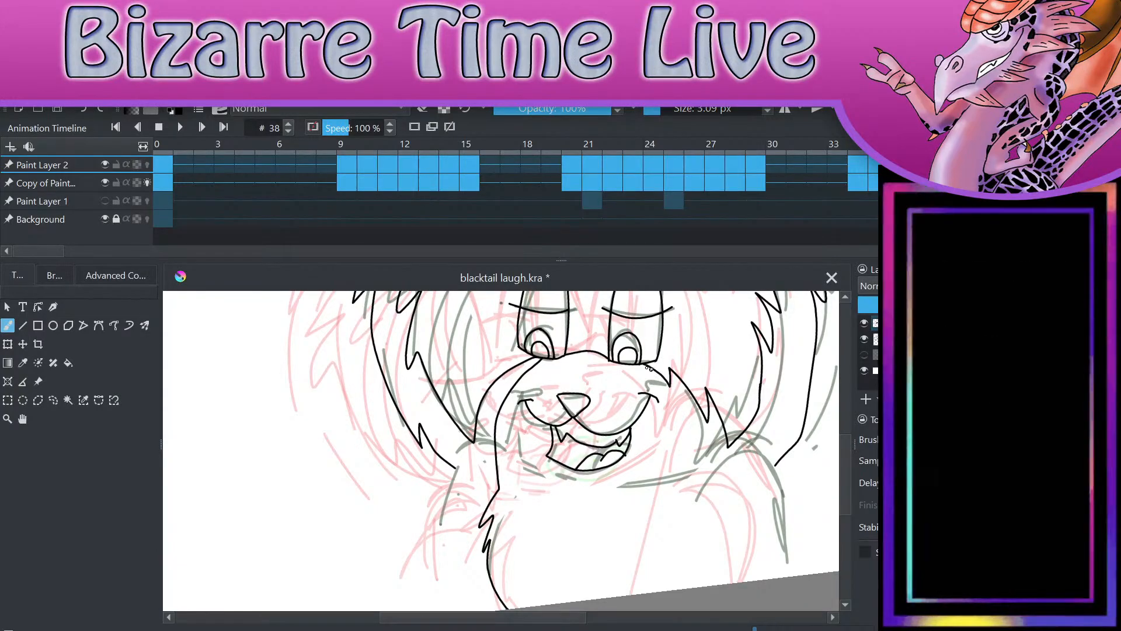
mouse_move(645, 366)
mouse_down()
mouse_move(686, 492)
mouse_move(678, 589)
mouse_up()
Step: Ink both shoulders and arms down to the canvas edge, redoing the left arm and adding fur tips inside the right one
mouse_move(493, 448)
mouse_down()
mouse_move(442, 510)
mouse_move(435, 554)
mouse_up()
key(ctrl+z)
mouse_move(495, 450)
mouse_down()
mouse_move(455, 466)
mouse_move(432, 610)
mouse_up()
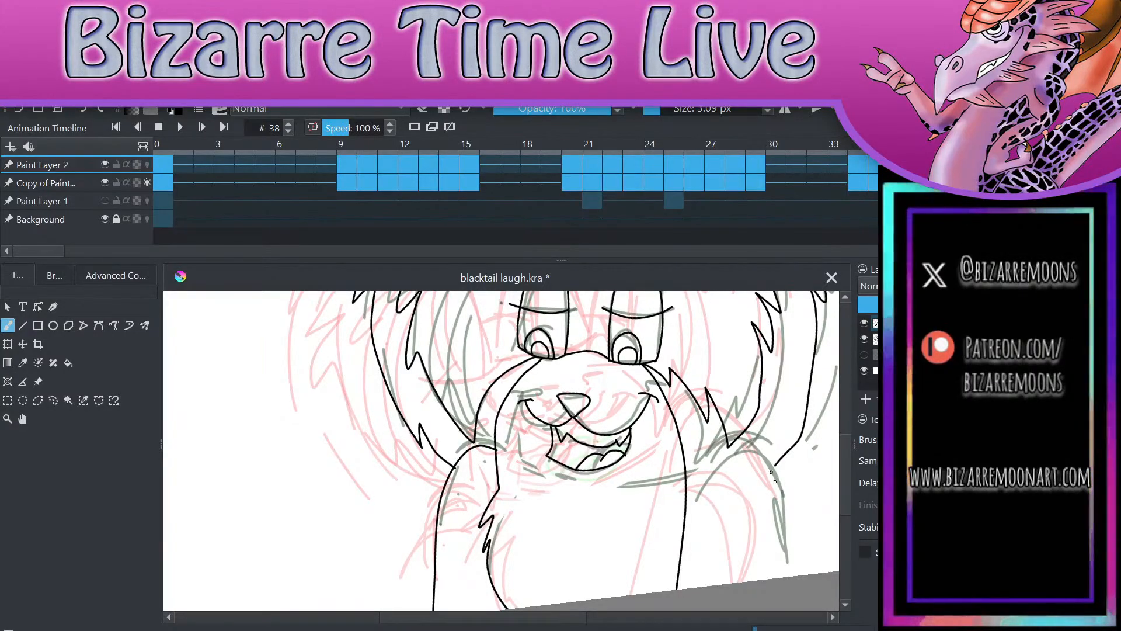
mouse_move(780, 492)
mouse_down()
mouse_move(734, 445)
mouse_move(703, 477)
mouse_move(718, 468)
mouse_move(691, 587)
mouse_up()
drag(779, 488, 785, 577)
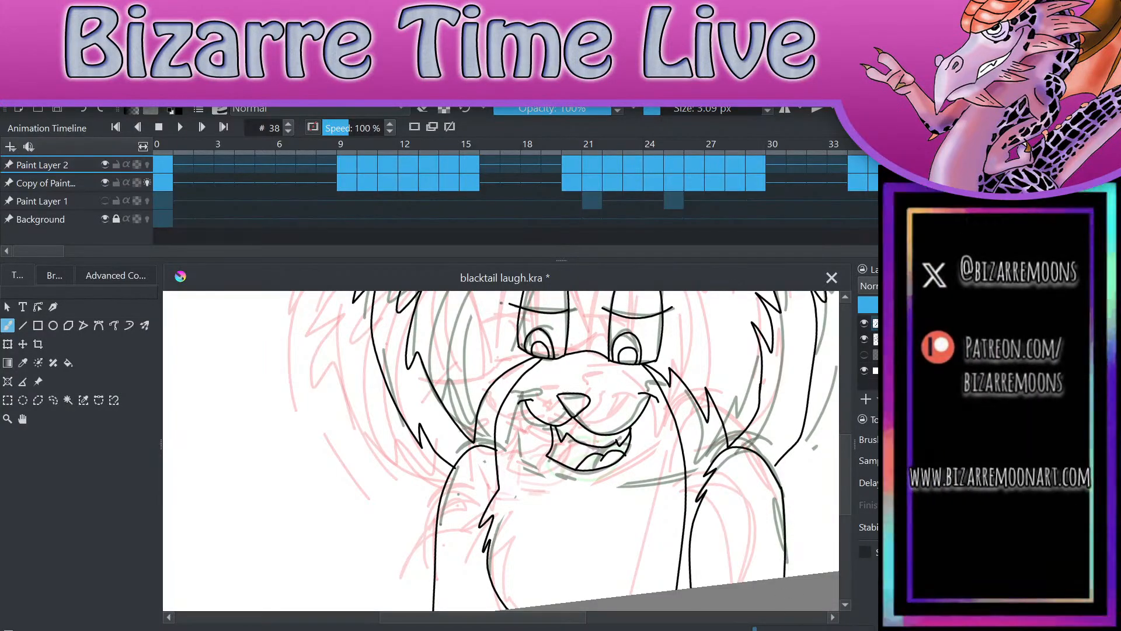
Step: Undo the stray stroke, close the gap between the right outer hair line and the shoulder, and save the document
drag(820, 420, 741, 323)
scroll(501, 451, up, 2)
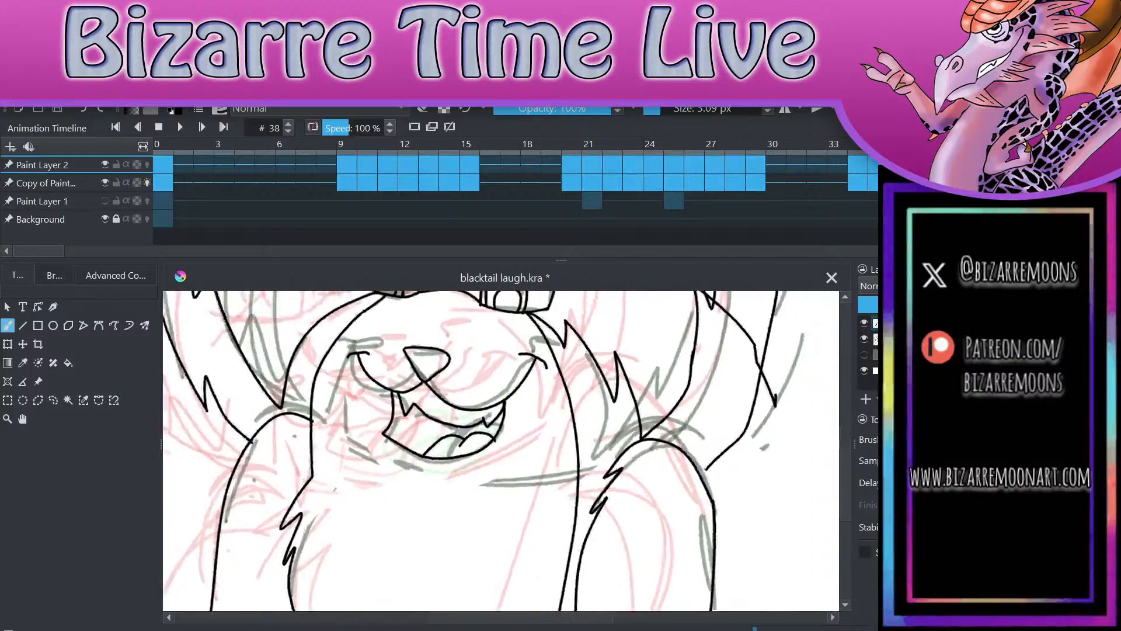
key(ctrl+z)
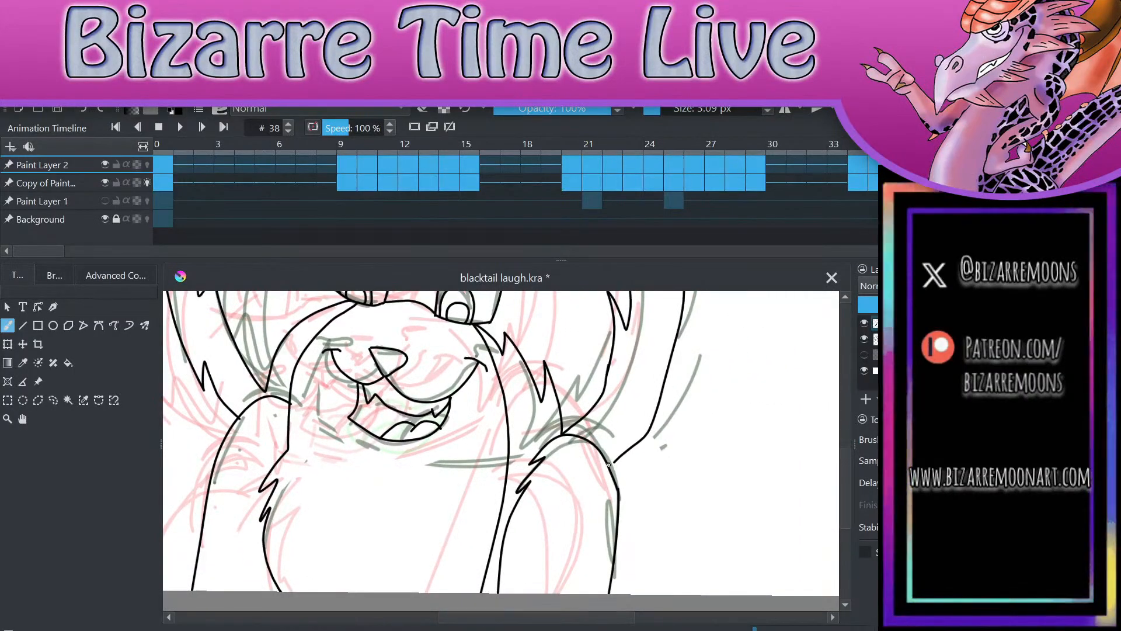
drag(609, 465, 625, 451)
scroll(625, 451, down, 5)
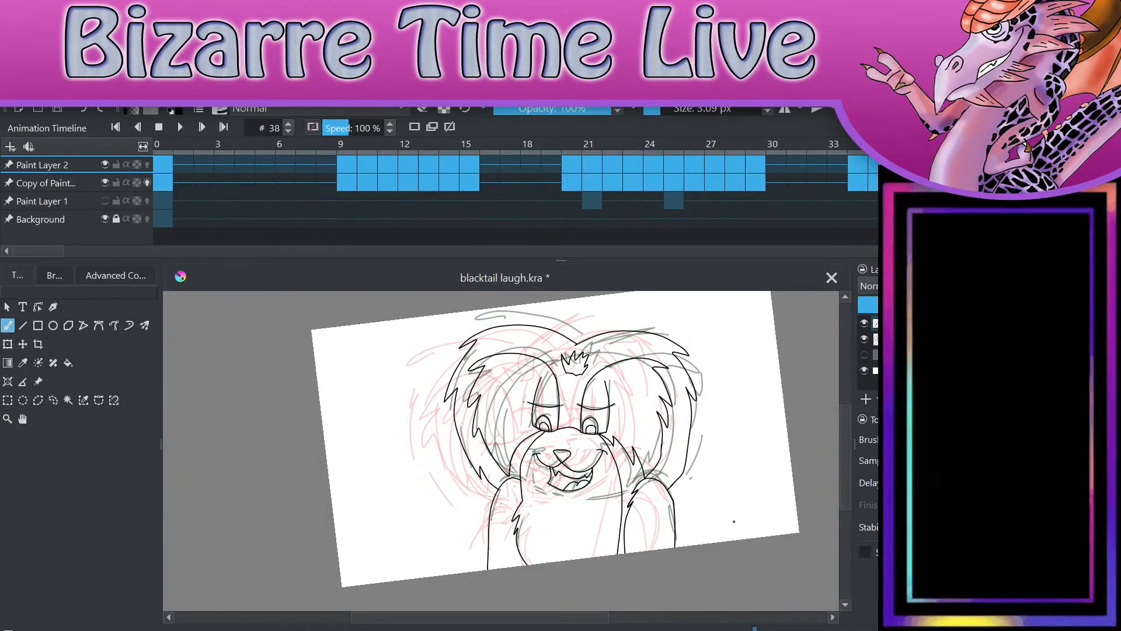
key(ctrl+s)
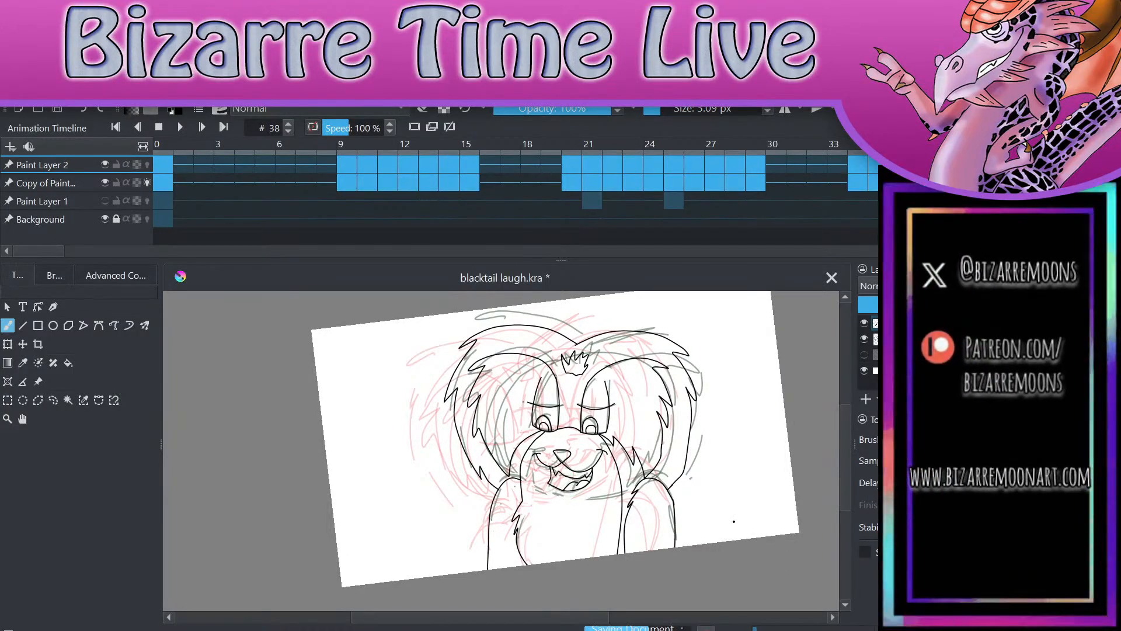
Step: Flip back and forth between frames 38 and 40 to compare the rough sketches against the line art
click(824, 450)
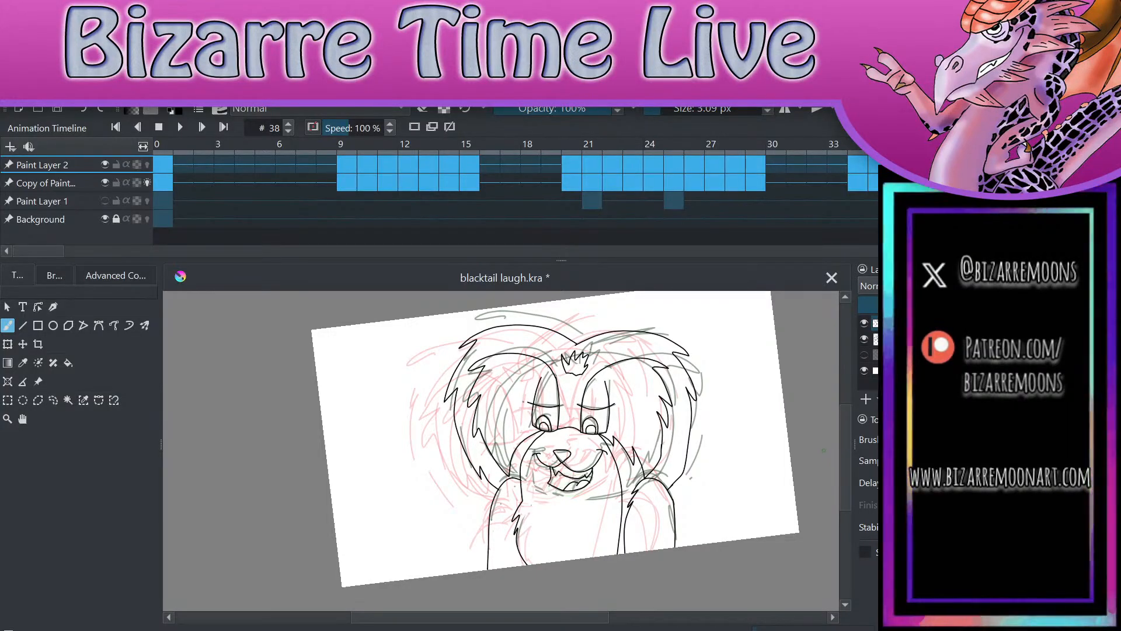
click(824, 450)
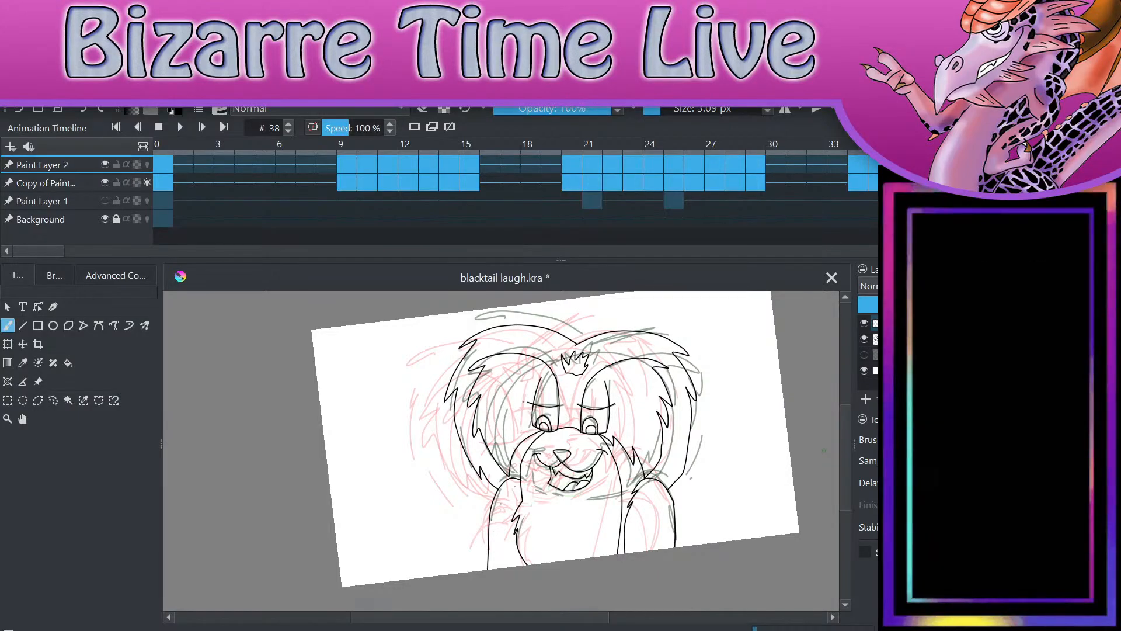
key(Right)
key(Right)
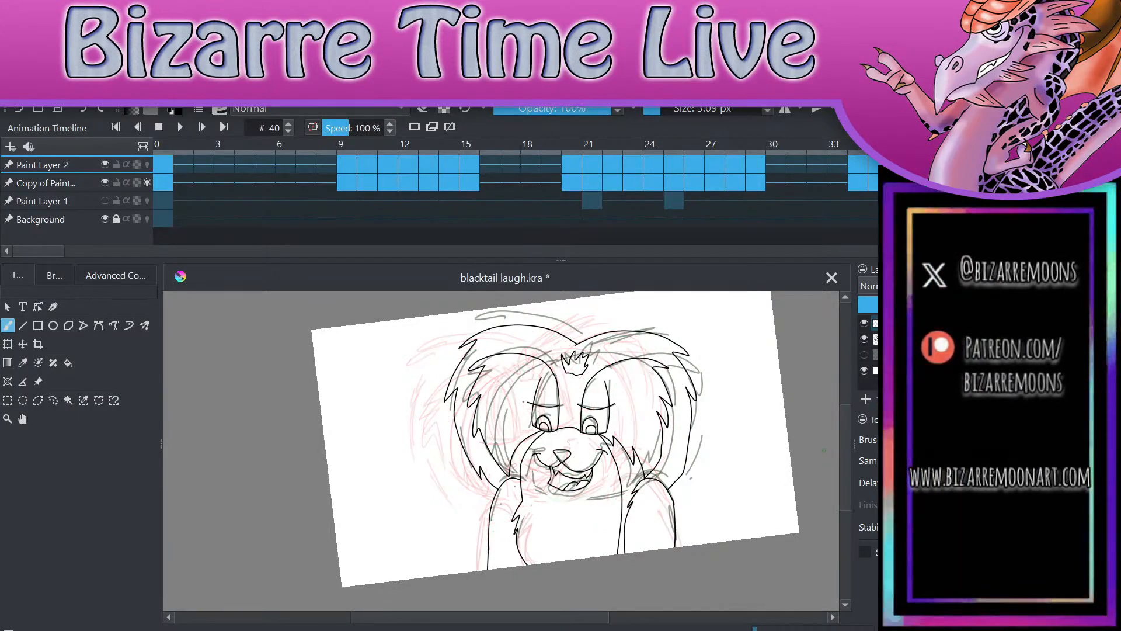
key(Left)
key(Left)
key(Right)
key(Right)
key(Left)
key(Left)
key(Right)
key(Right)
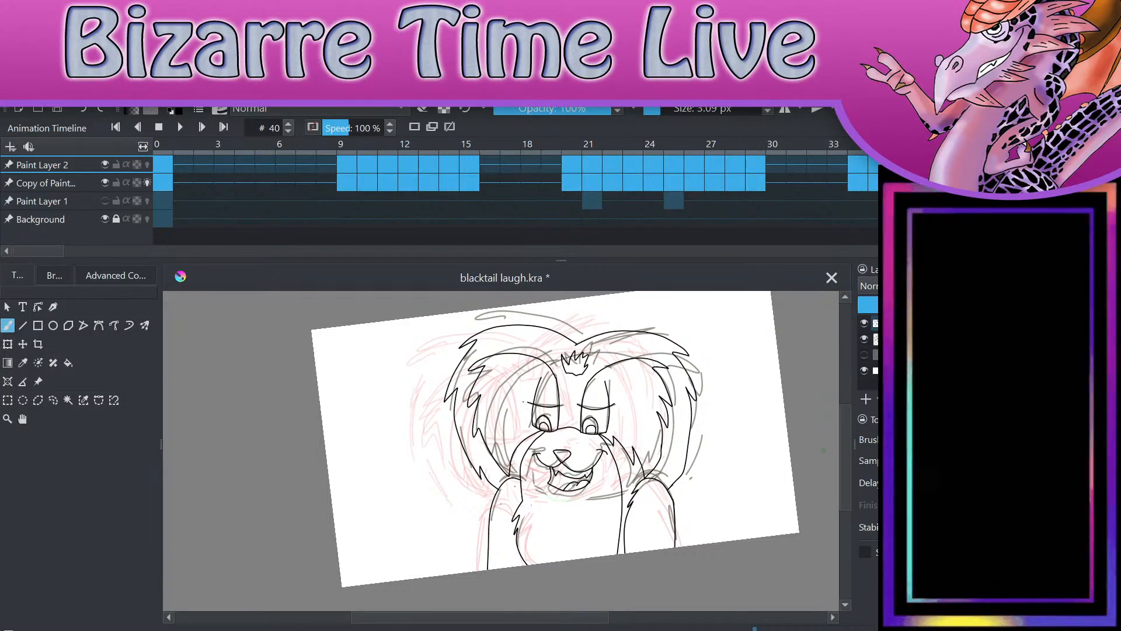
scroll(501, 451, up, 2)
scroll(501, 451, down, 1)
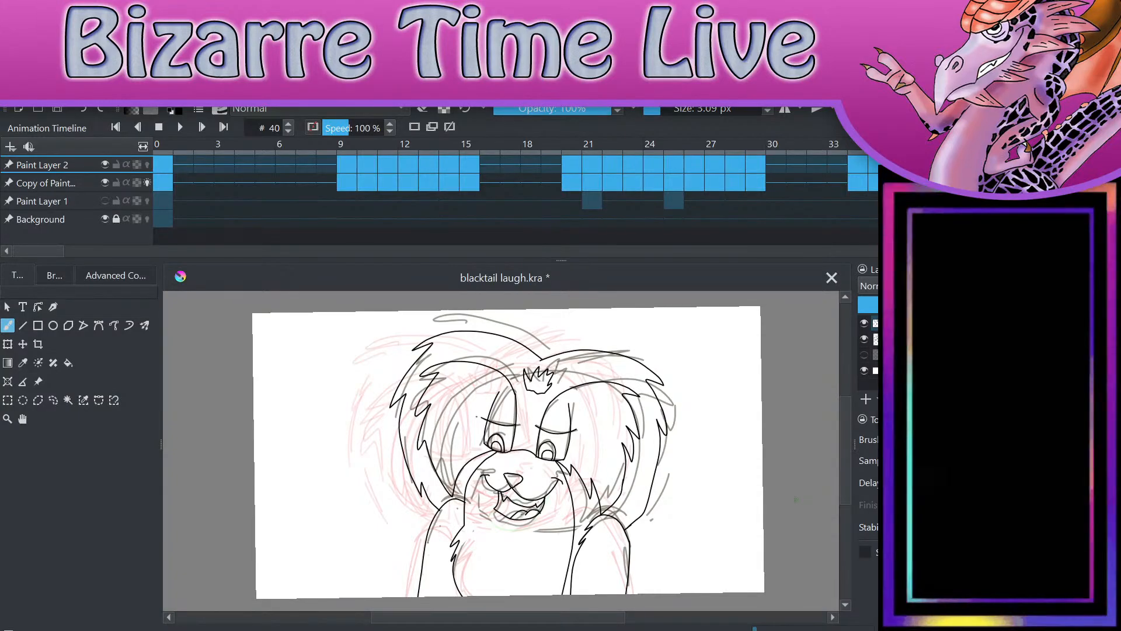
Step: Hide and show Paint Layer 2 on frame 40 and recheck frame 38 to see where the sketch departs from the ink
click(864, 322)
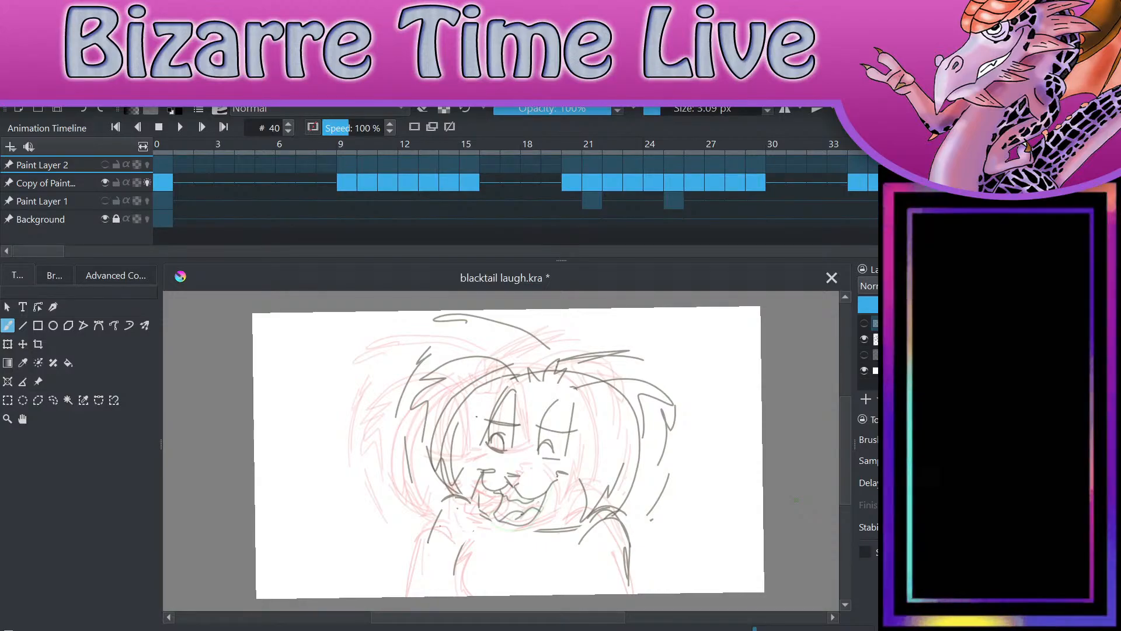
click(865, 322)
key(Left)
key(Left)
key(Right)
key(Right)
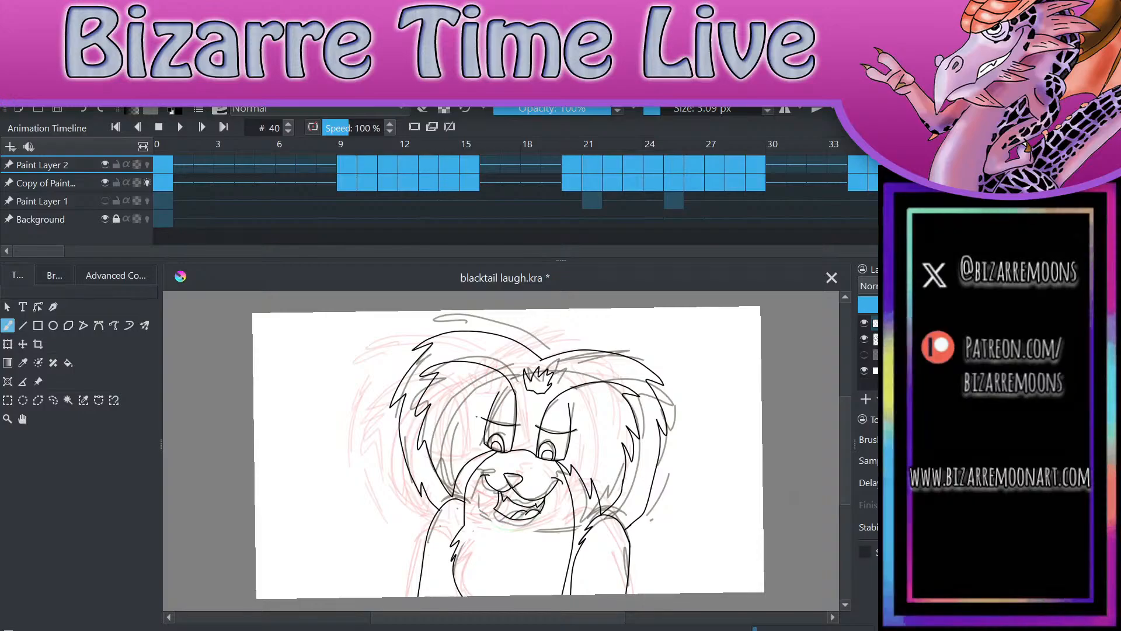
click(865, 322)
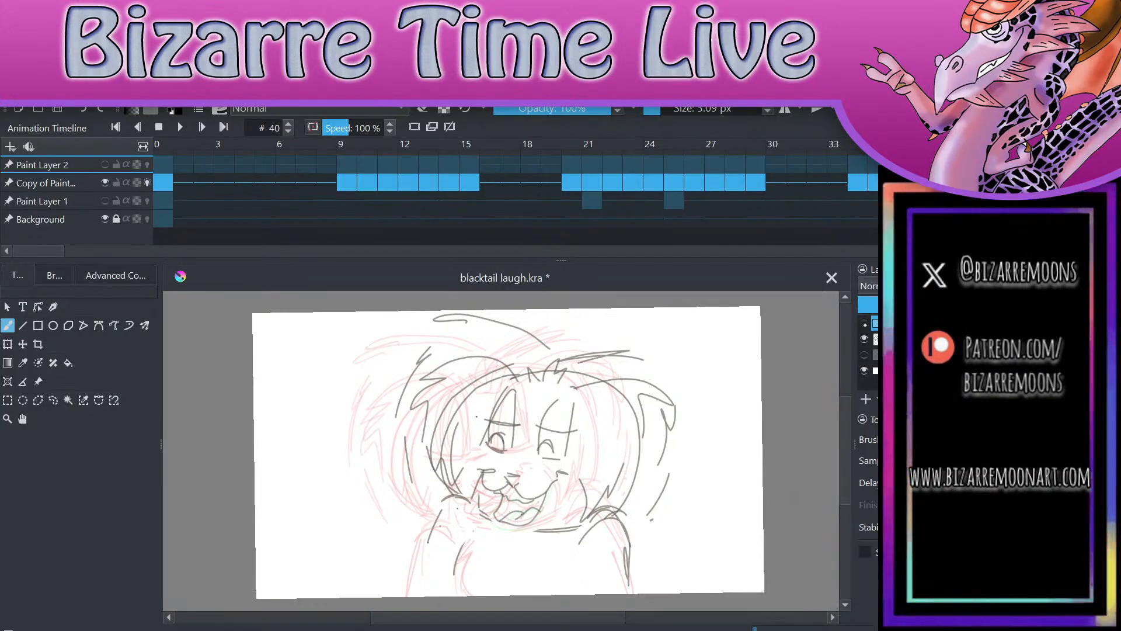
click(865, 322)
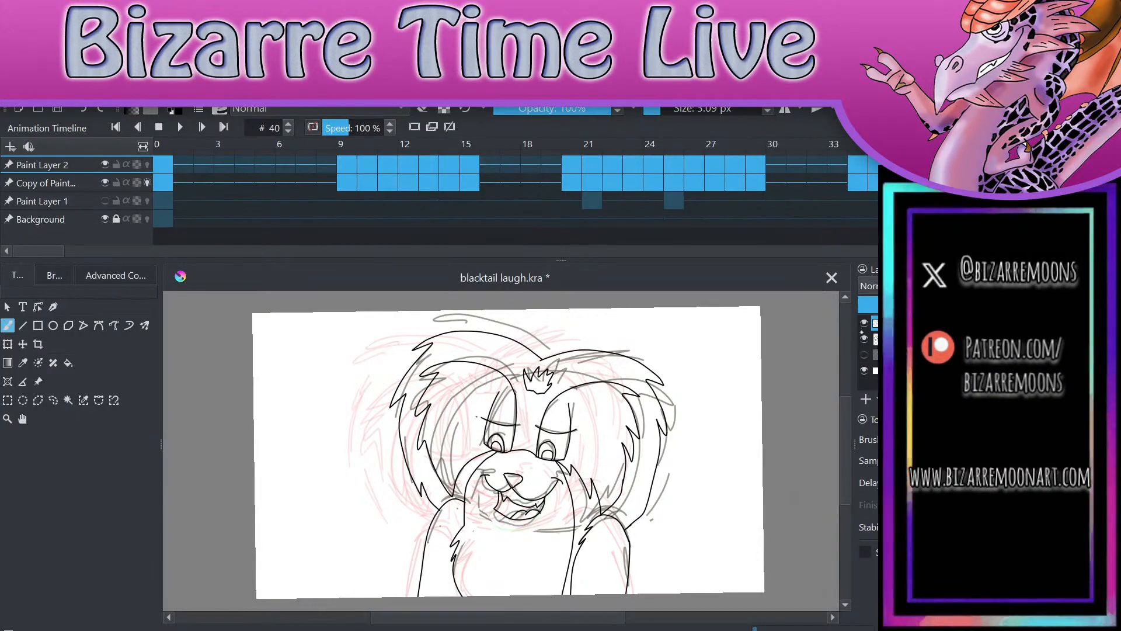
click(865, 322)
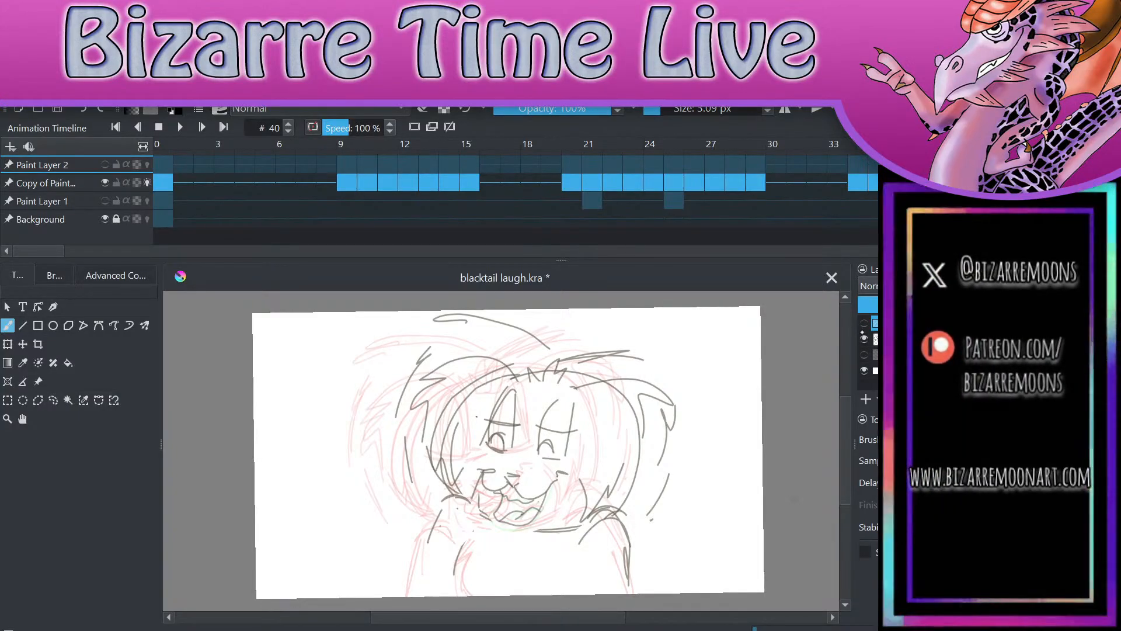
click(865, 322)
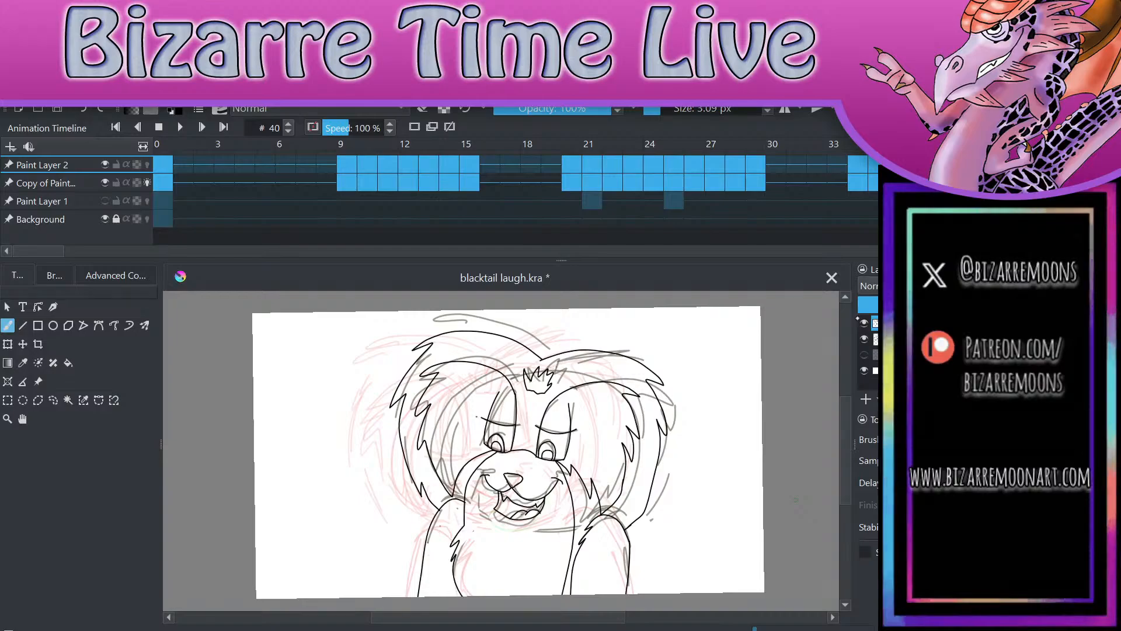
key(Left)
key(Left)
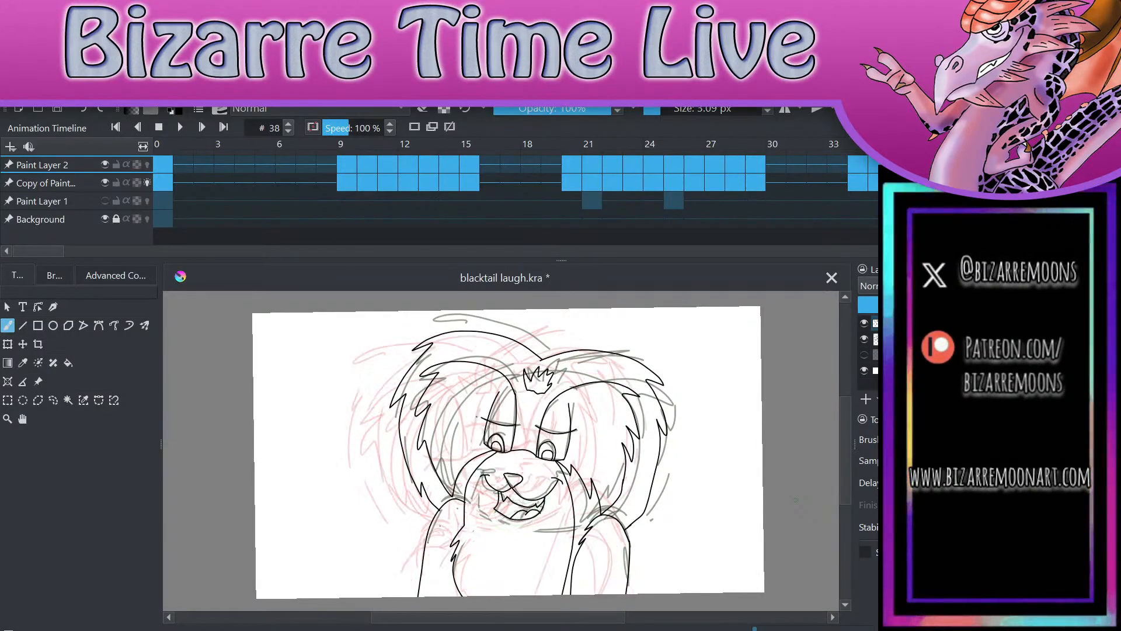
key(Right)
key(Right)
Step: Lasso the inked nose and mouth on frame 40, delete them, and clear the selection
scroll(584, 519, up, 3)
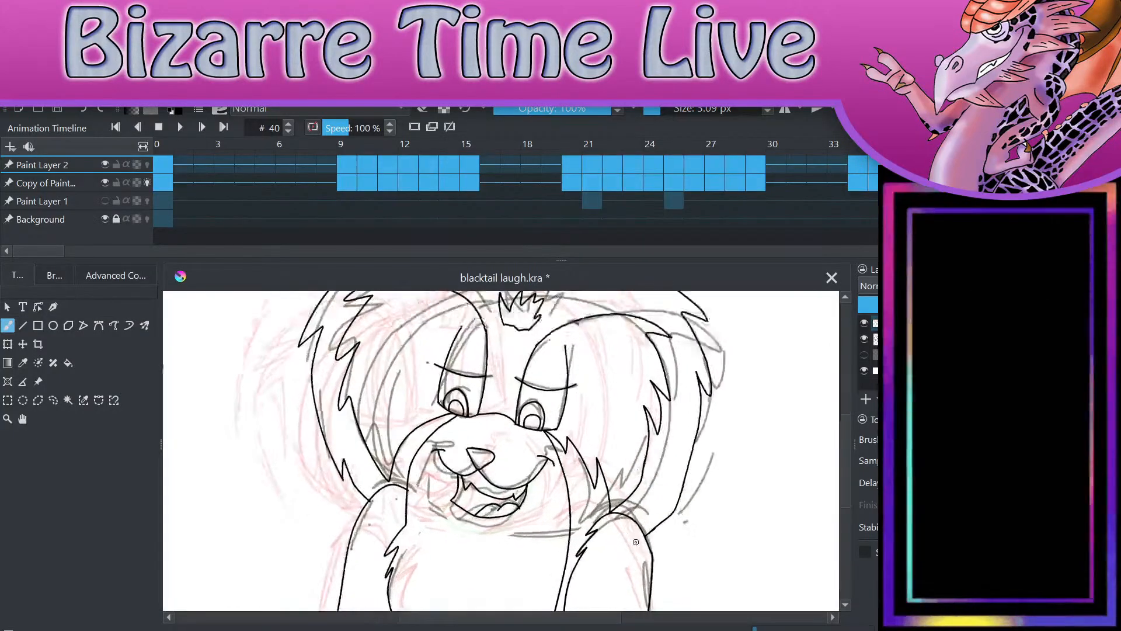
key(l)
mouse_move(437, 399)
mouse_down()
mouse_move(345, 507)
mouse_move(531, 493)
mouse_move(534, 422)
mouse_move(432, 392)
mouse_up()
key(Delete)
key(ctrl+shift+a)
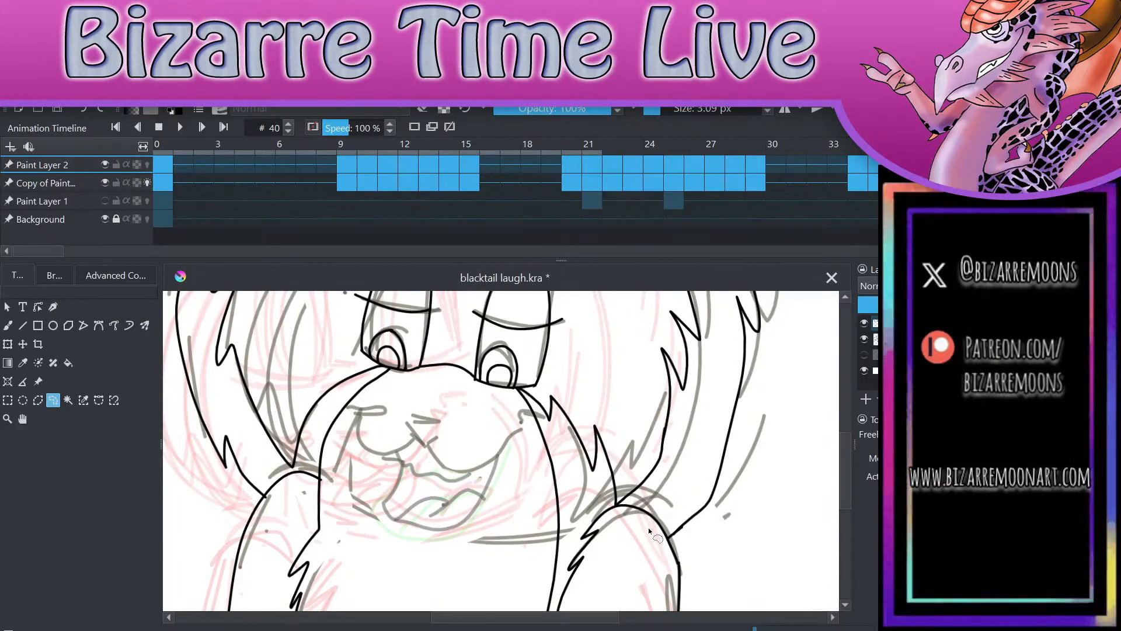
Step: Ink a new triangular nose with the brush on frame 40, plus two curved muzzle lines ending in creases at the mouth corners
click(11, 326)
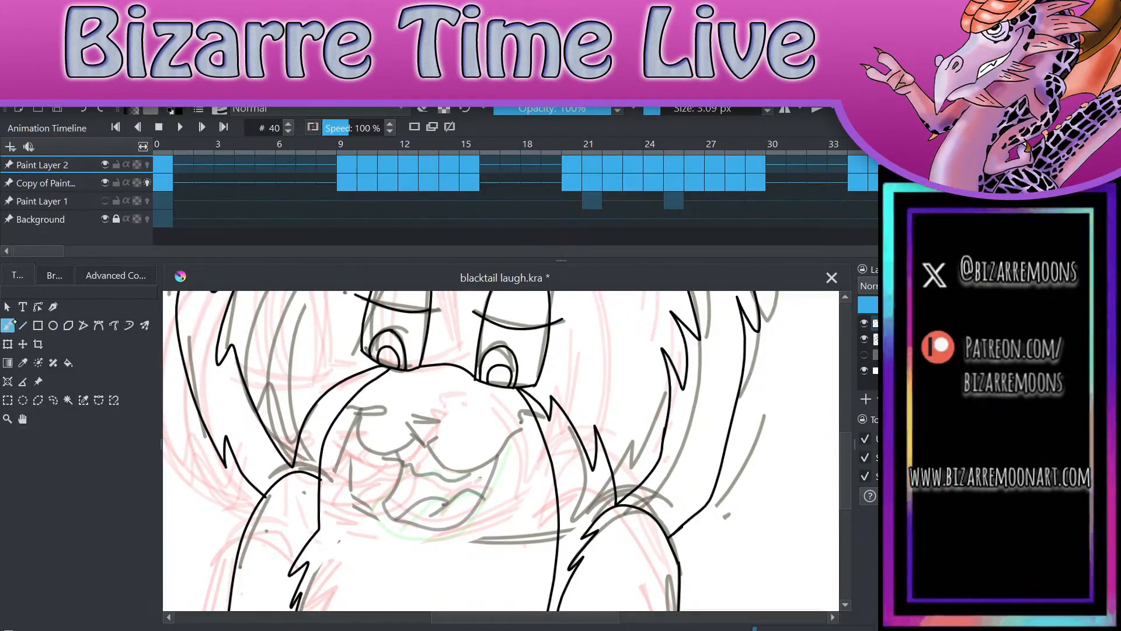
scroll(445, 375, up, 5)
mouse_move(412, 381)
mouse_down()
mouse_move(480, 367)
mouse_move(497, 381)
mouse_up()
mouse_move(412, 380)
mouse_down()
mouse_move(448, 424)
mouse_move(471, 433)
mouse_move(497, 378)
mouse_up()
mouse_move(465, 439)
mouse_down()
mouse_move(578, 474)
mouse_move(690, 335)
mouse_move(706, 352)
mouse_up()
mouse_move(461, 441)
mouse_down()
mouse_move(403, 479)
mouse_move(313, 402)
mouse_move(340, 400)
mouse_up()
scroll(497, 452, down, 3)
scroll(498, 452, up, 2)
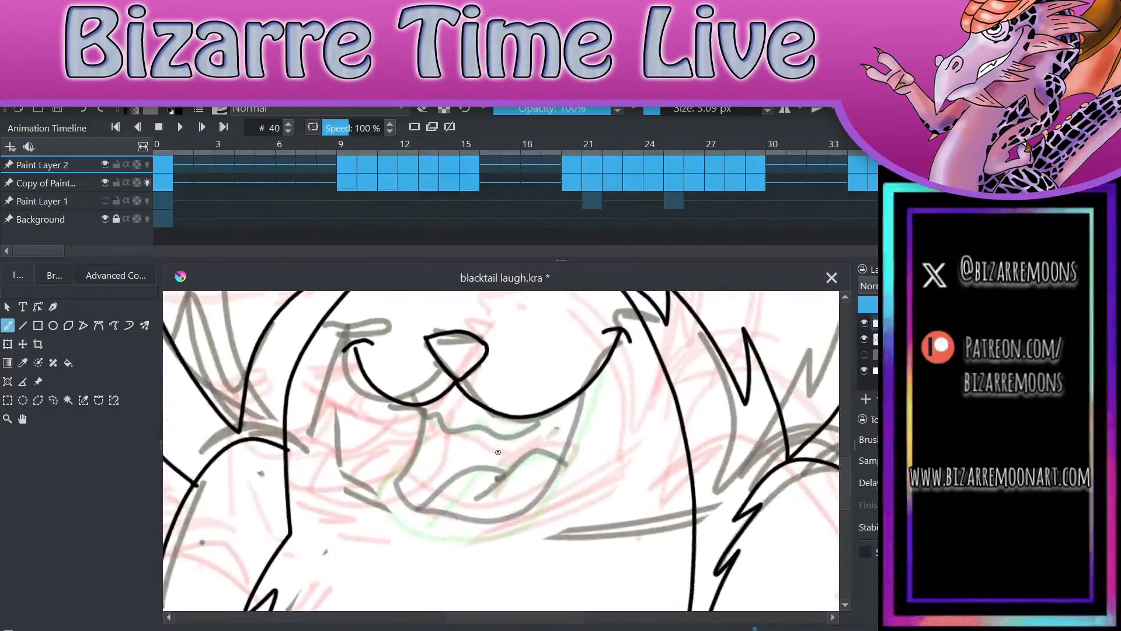
Step: Ink the open mouth on frame 40 with its lower jaw, upper edge with small fangs, and rounded tongue, redoing the upper edge
mouse_move(421, 407)
mouse_down()
mouse_move(389, 485)
mouse_move(480, 518)
mouse_up()
drag(537, 491, 585, 385)
mouse_move(424, 403)
mouse_down()
mouse_move(485, 439)
mouse_move(496, 427)
mouse_up()
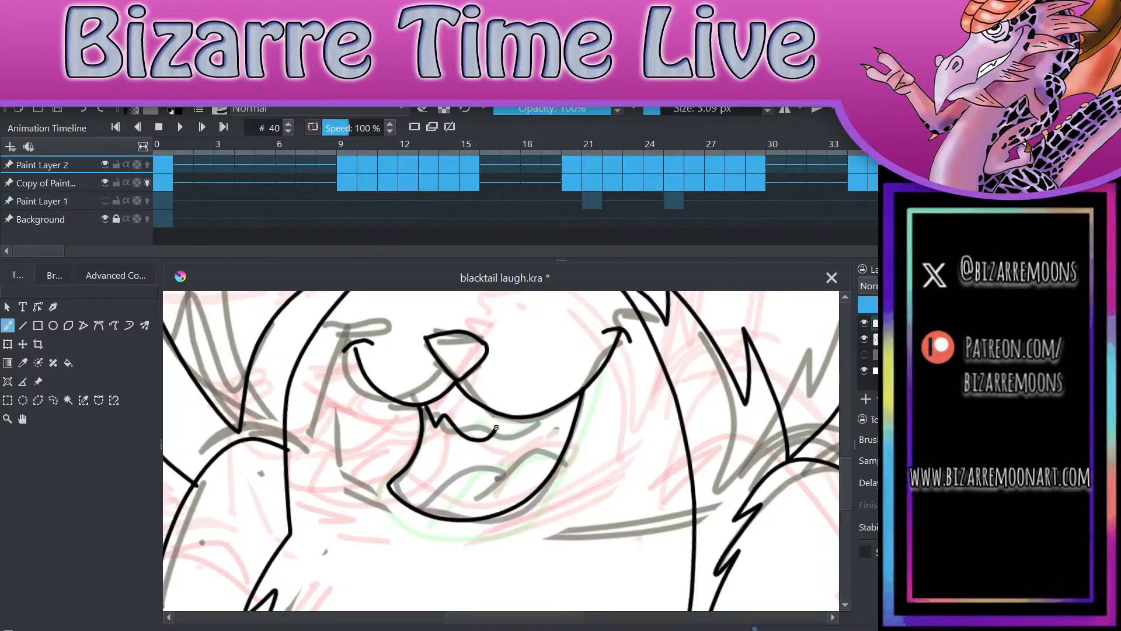
key(ctrl+z)
mouse_move(428, 401)
mouse_down()
mouse_move(463, 436)
mouse_move(503, 441)
mouse_move(530, 426)
mouse_move(536, 439)
mouse_move(579, 396)
mouse_up()
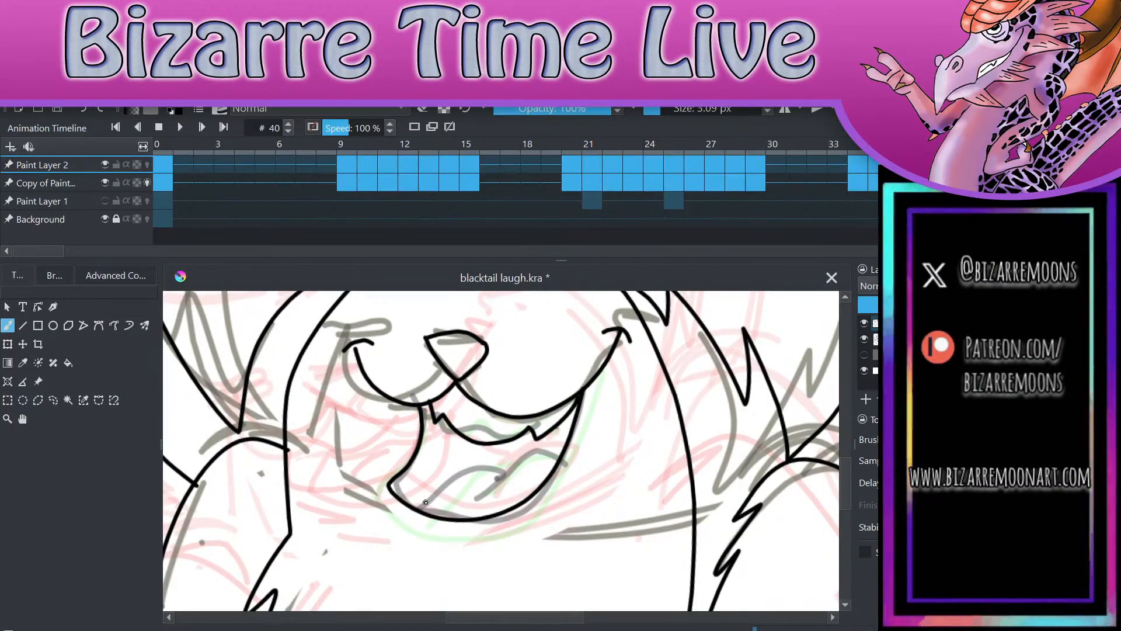
mouse_move(422, 508)
mouse_down()
mouse_move(520, 457)
mouse_move(564, 466)
mouse_up()
scroll(578, 353, down, 1)
scroll(577, 353, down, 1)
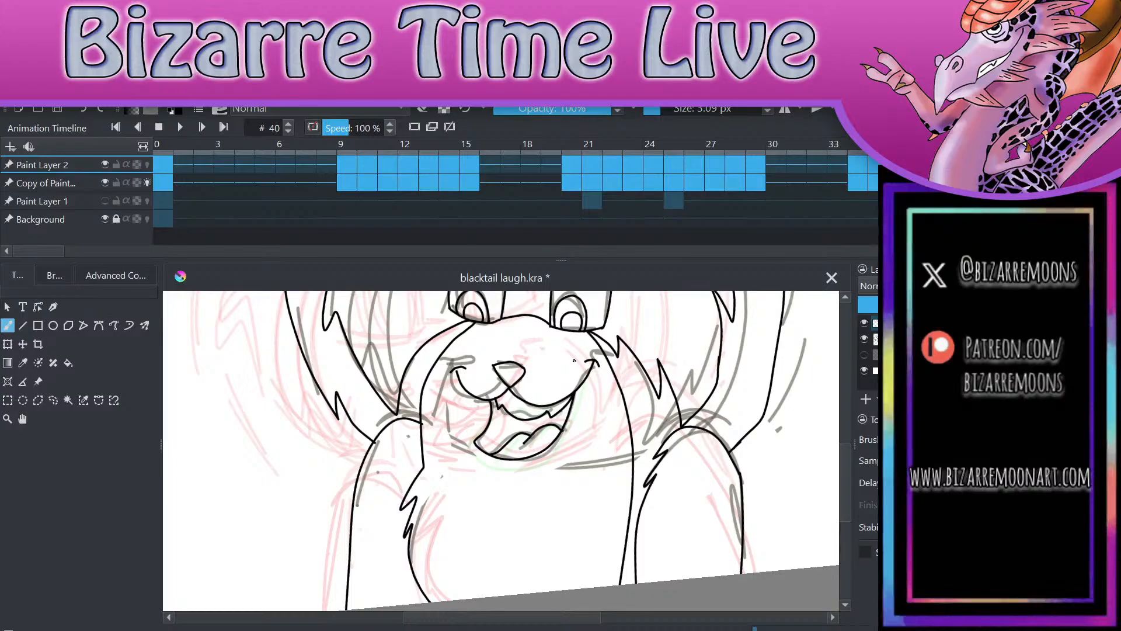
Step: Advance to frame 42 and toggle Paint Layer 2's visibility to compare the line art with the rough sketch
scroll(574, 360, down, 2)
scroll(606, 517, down, 2)
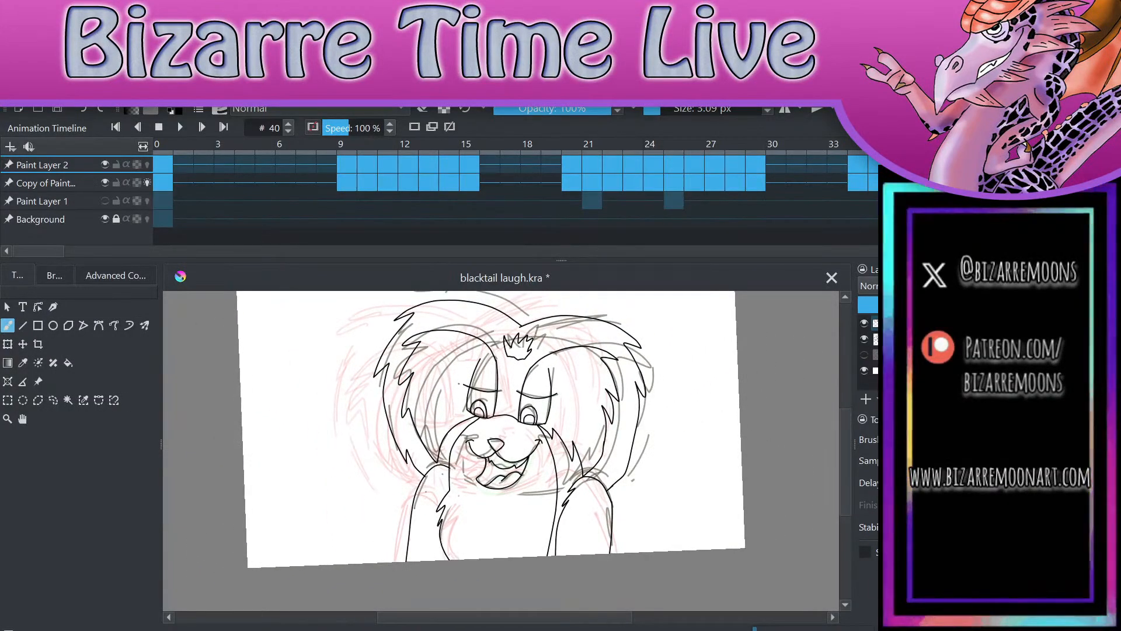
click(864, 323)
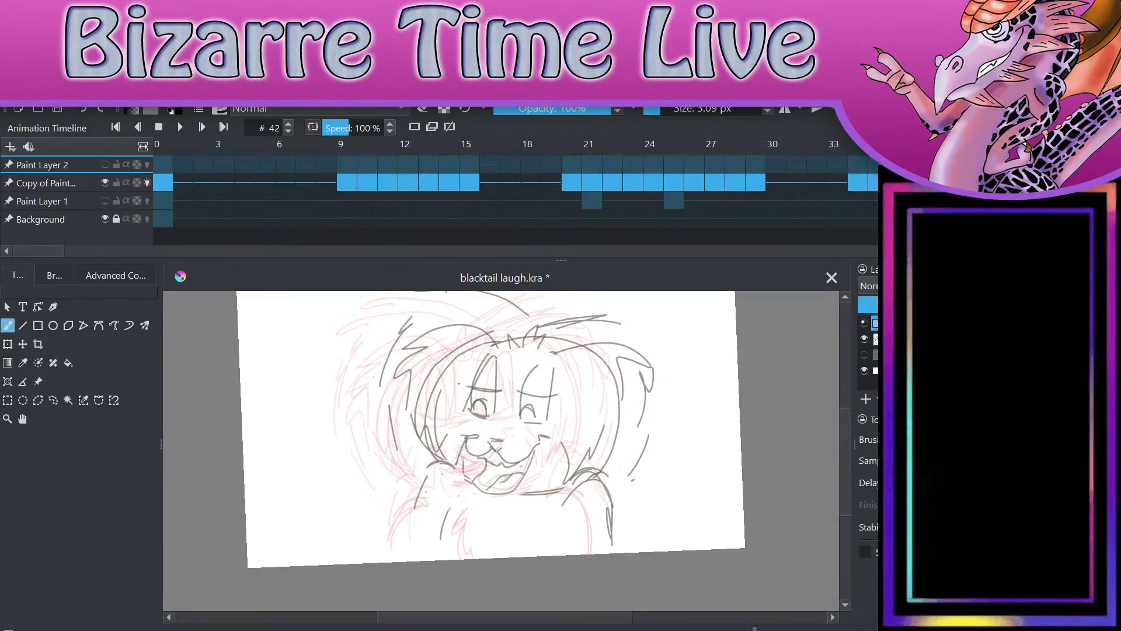
click(864, 323)
click(864, 323)
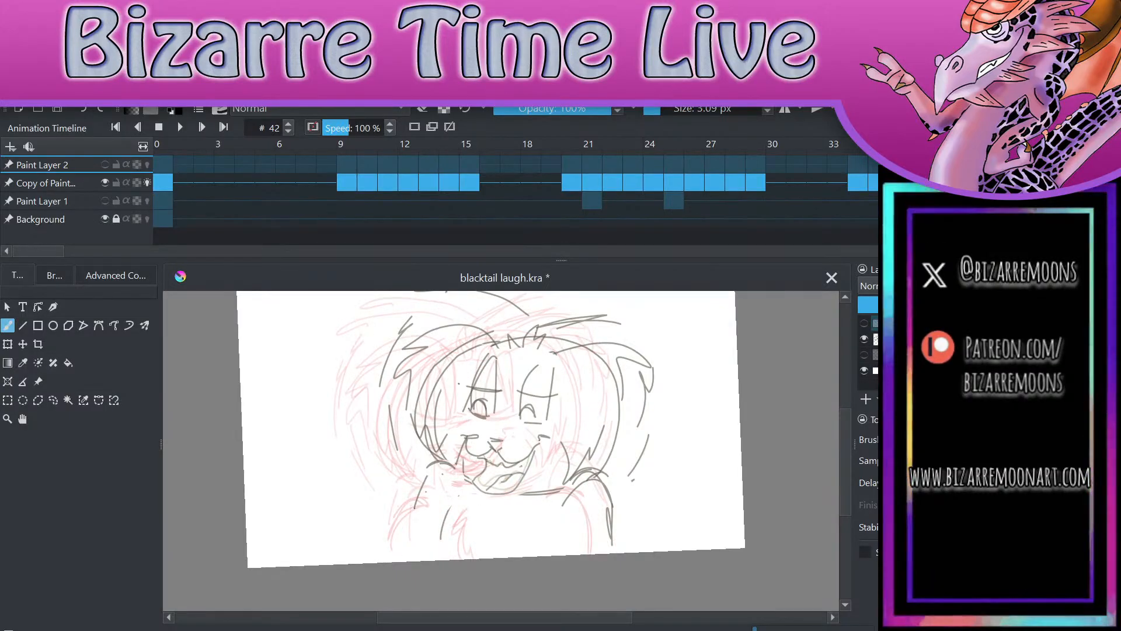
click(862, 322)
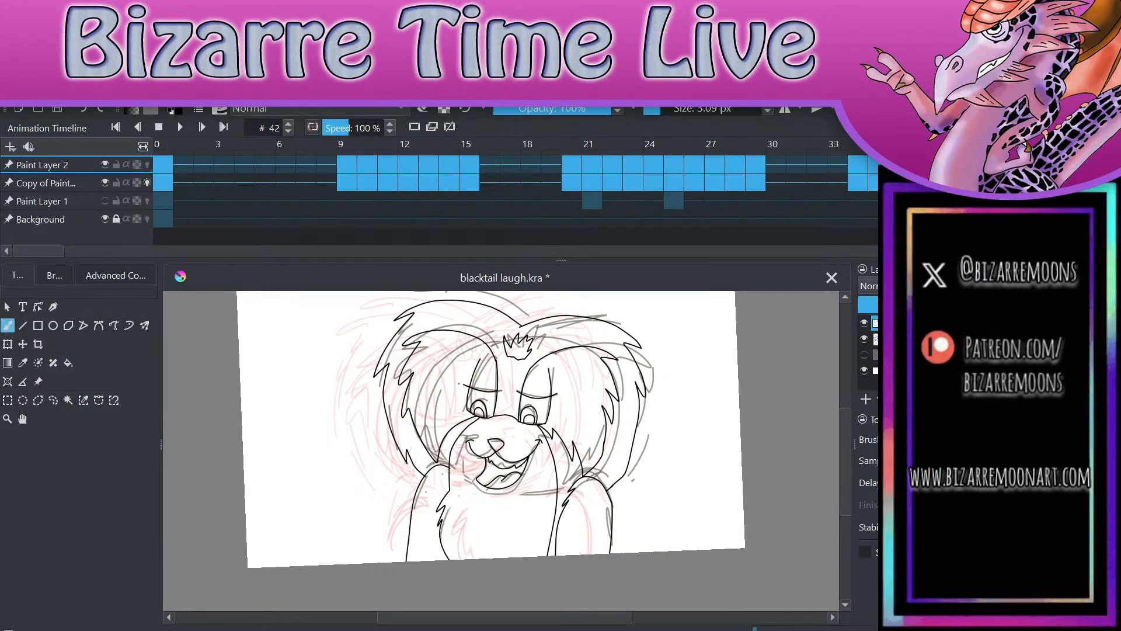
Step: Lasso the inked nose and mouth on frame 42, delete them, and clear the selection
click(53, 400)
scroll(525, 483, up, 5)
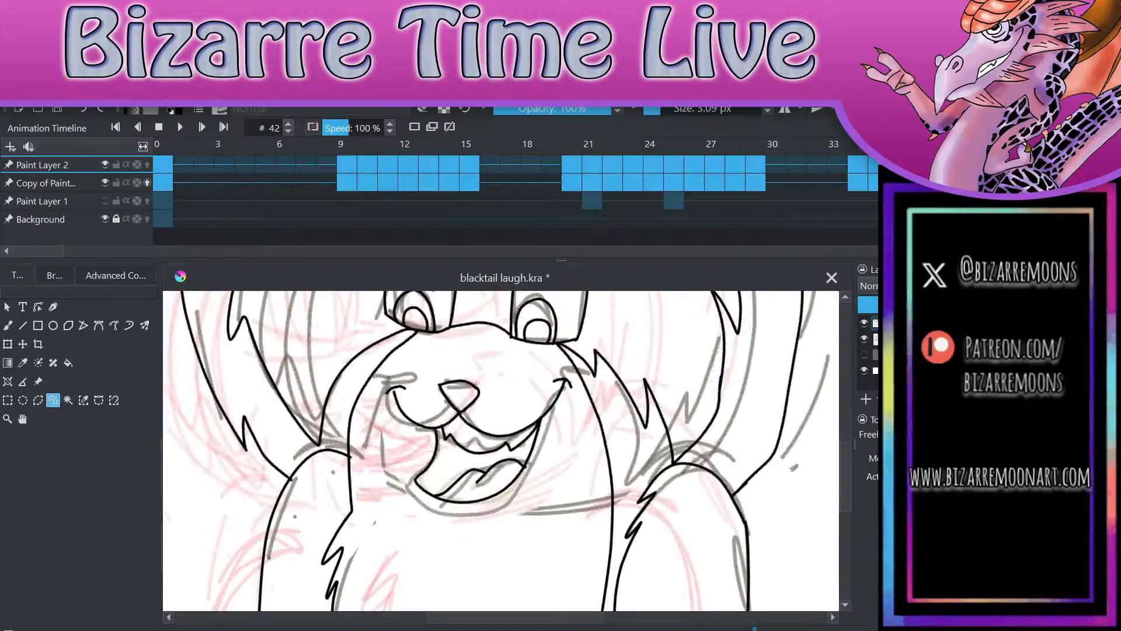
mouse_move(454, 352)
mouse_down()
mouse_move(369, 428)
mouse_move(528, 515)
mouse_move(580, 406)
mouse_move(491, 353)
mouse_move(452, 345)
mouse_up()
key(Delete)
key(ctrl+shift+a)
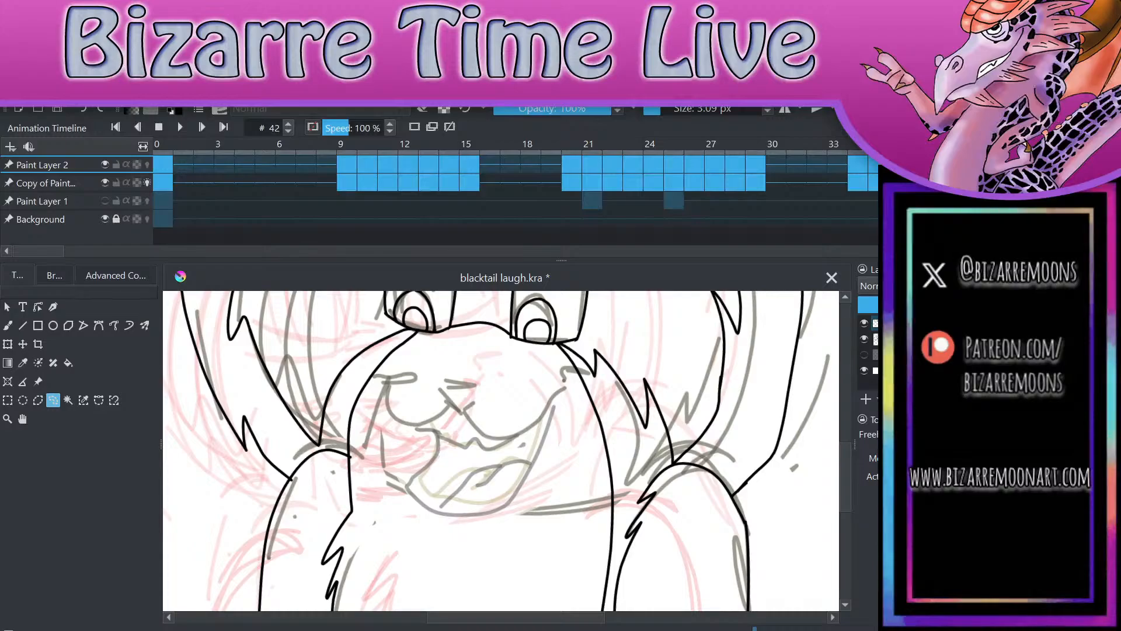
Step: Ink a new triangular nose with the brush on frame 42, plus two curved muzzle lines ending in creases at the mouth corners
click(8, 325)
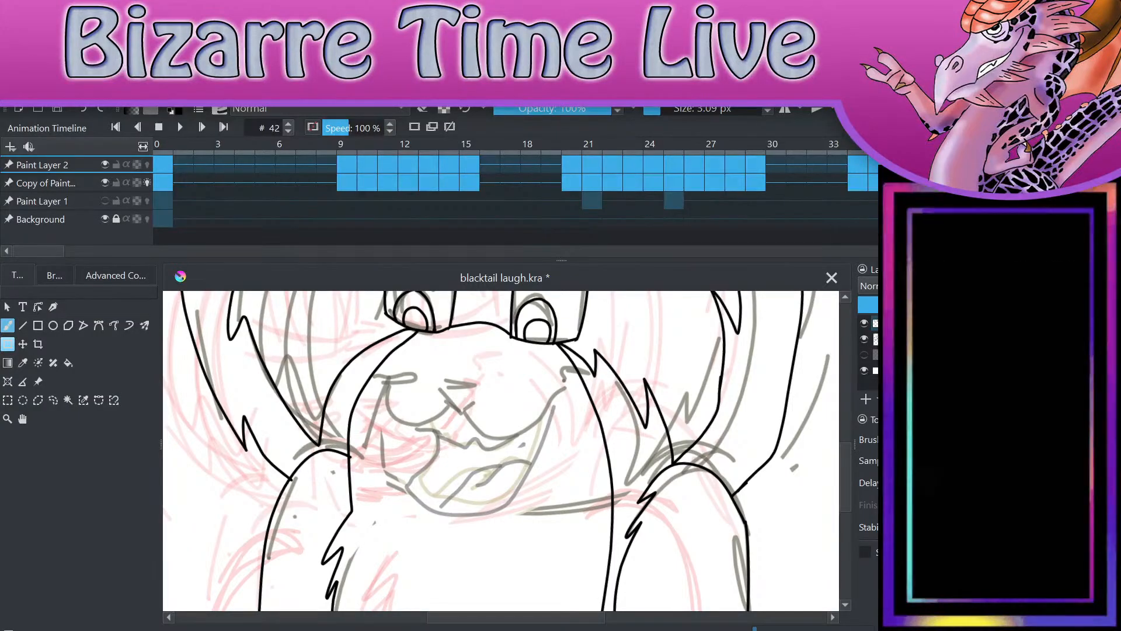
scroll(515, 552, up, 4)
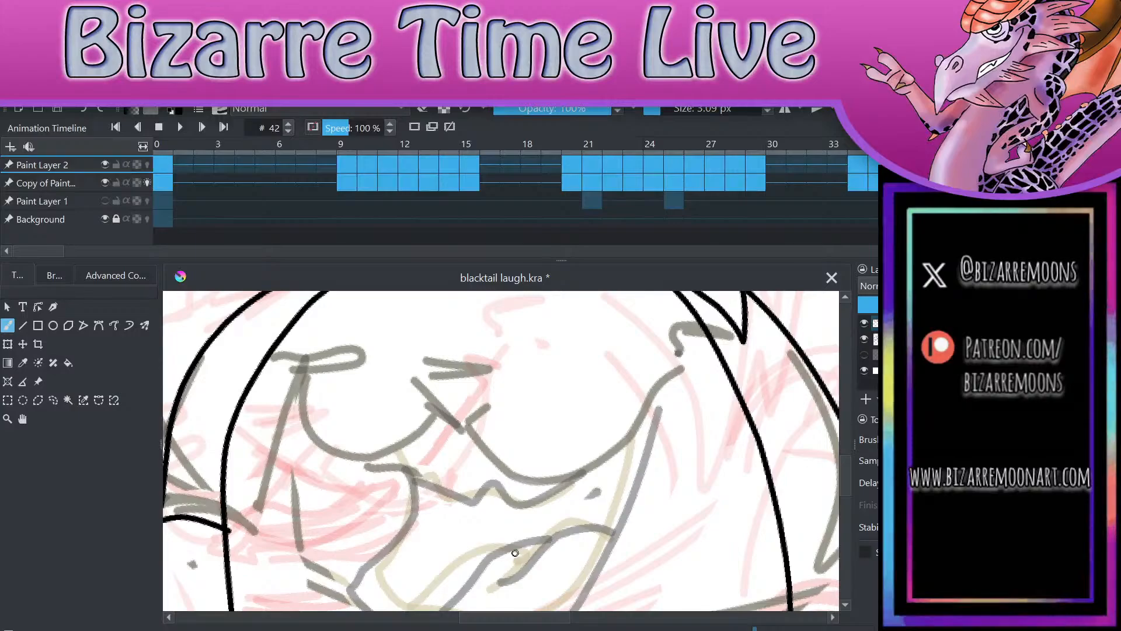
drag(408, 371, 506, 374)
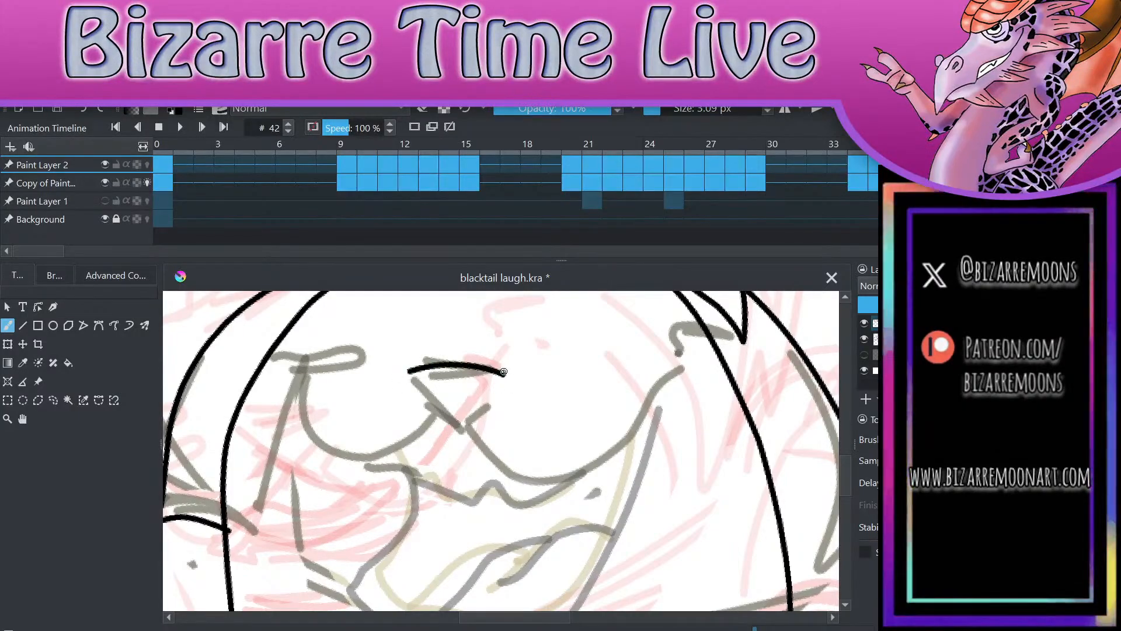
mouse_move(408, 374)
mouse_down()
mouse_move(430, 403)
mouse_move(493, 392)
mouse_move(506, 377)
mouse_up()
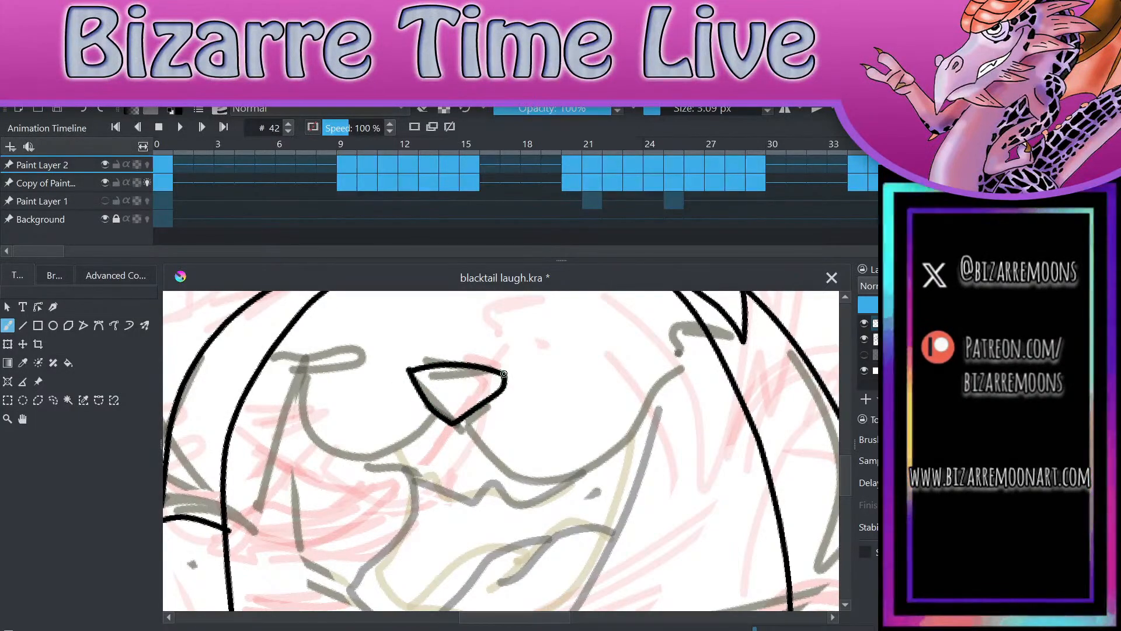
mouse_move(450, 425)
mouse_down()
mouse_move(663, 374)
mouse_move(692, 387)
mouse_up()
click(83, 110)
mouse_move(450, 425)
mouse_down()
mouse_move(320, 387)
mouse_move(339, 384)
mouse_up()
scroll(345, 394, down, 3)
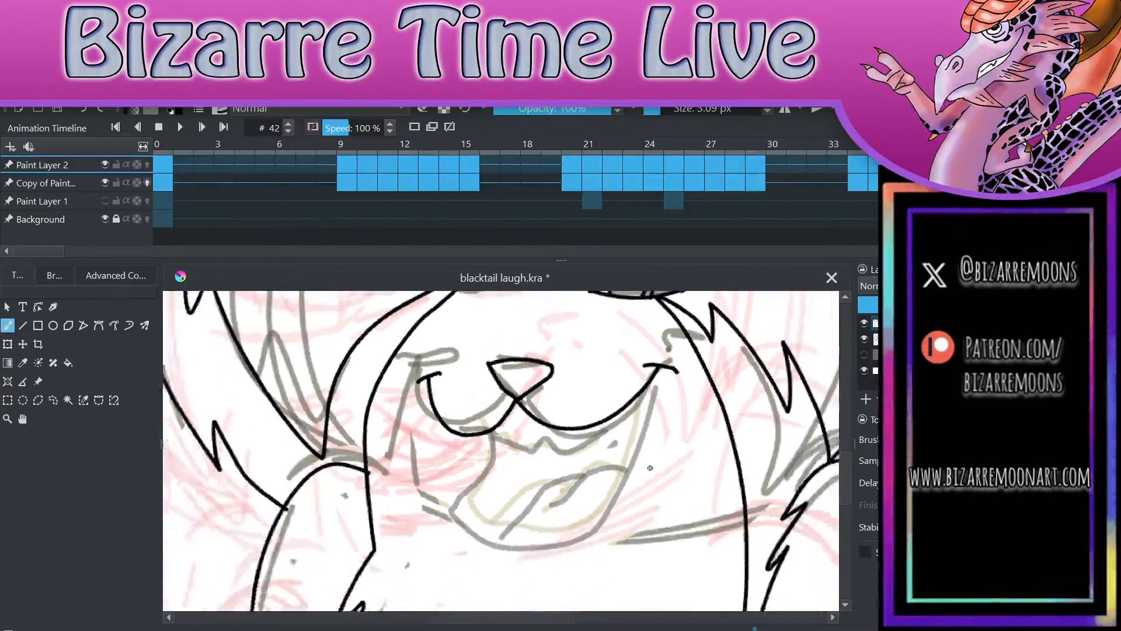
Step: Ink the open mouth on frame 42 with its lower jaw, fanged upper edge and folded tongue, plus a short chin line beneath it
scroll(680, 312, up, 3)
mouse_move(411, 373)
mouse_down()
mouse_move(377, 461)
mouse_move(339, 490)
mouse_move(409, 542)
mouse_move(521, 547)
mouse_move(575, 509)
mouse_move(644, 368)
mouse_move(657, 312)
mouse_up()
mouse_move(411, 372)
mouse_down()
mouse_move(420, 396)
mouse_move(437, 383)
mouse_move(493, 418)
mouse_move(576, 408)
mouse_move(631, 355)
mouse_move(647, 321)
mouse_up()
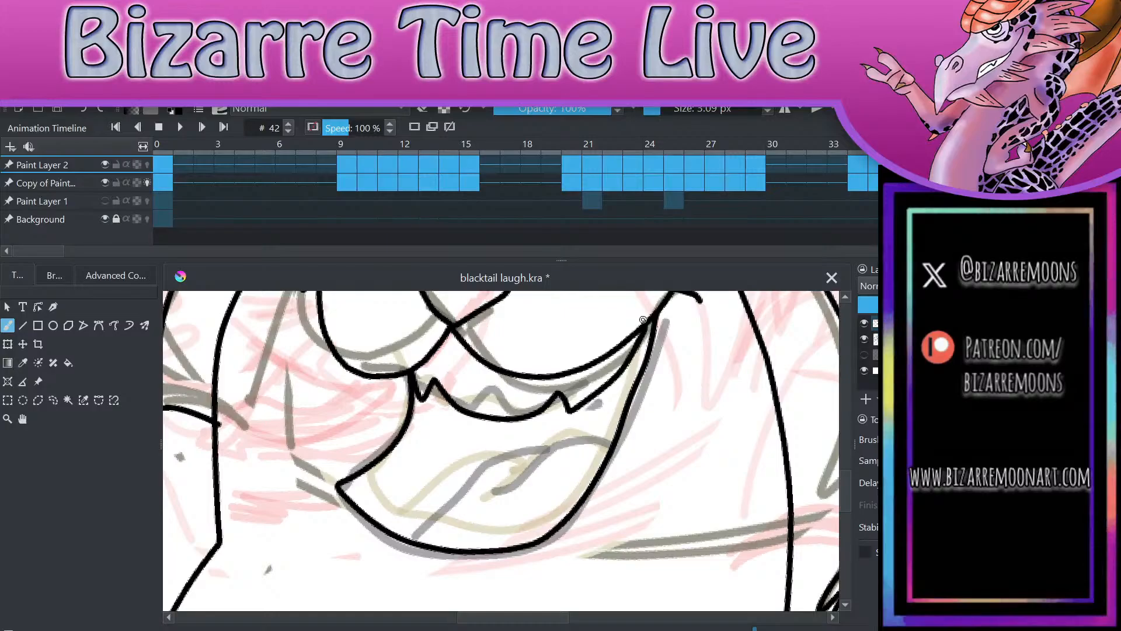
mouse_move(543, 454)
mouse_down()
mouse_move(520, 450)
mouse_move(423, 541)
mouse_up()
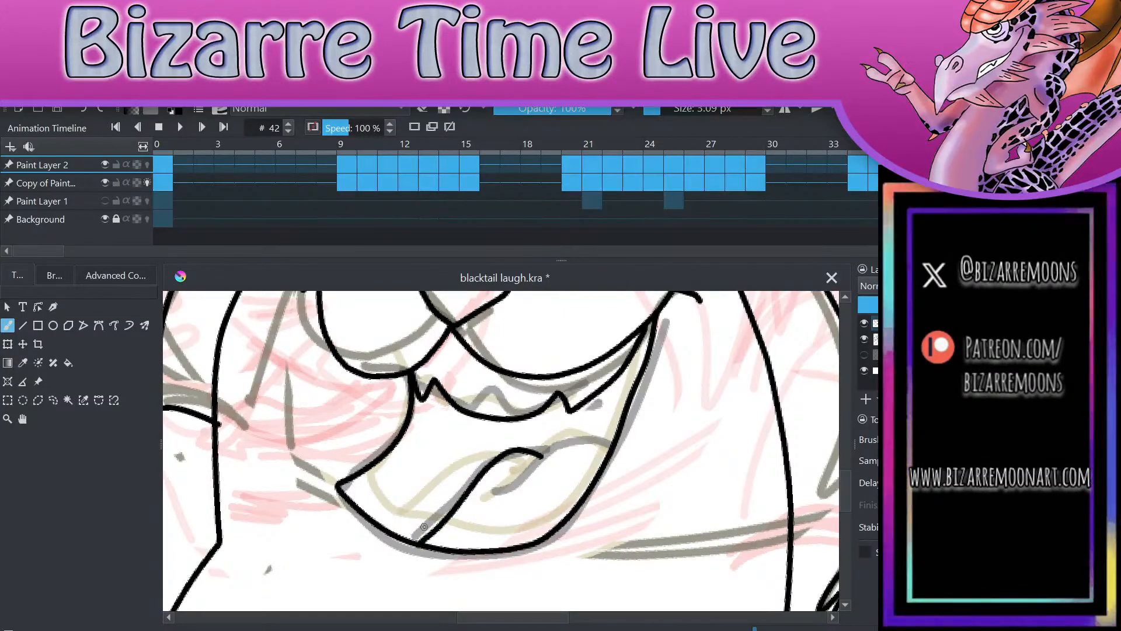
drag(502, 490, 556, 444)
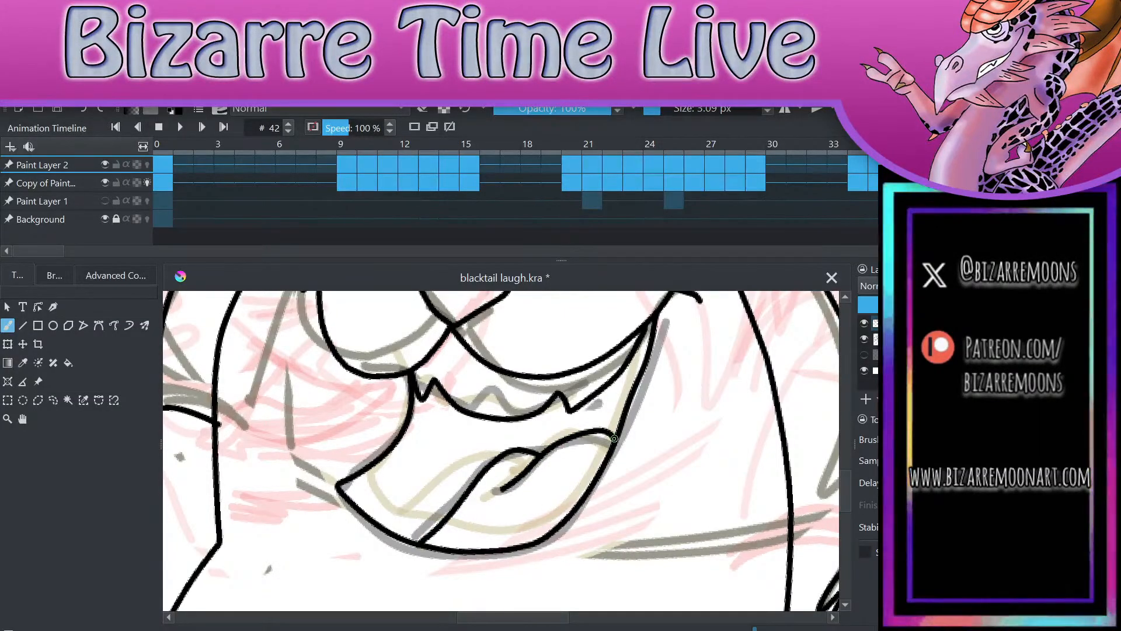
scroll(615, 438, down, 3)
drag(510, 449, 569, 473)
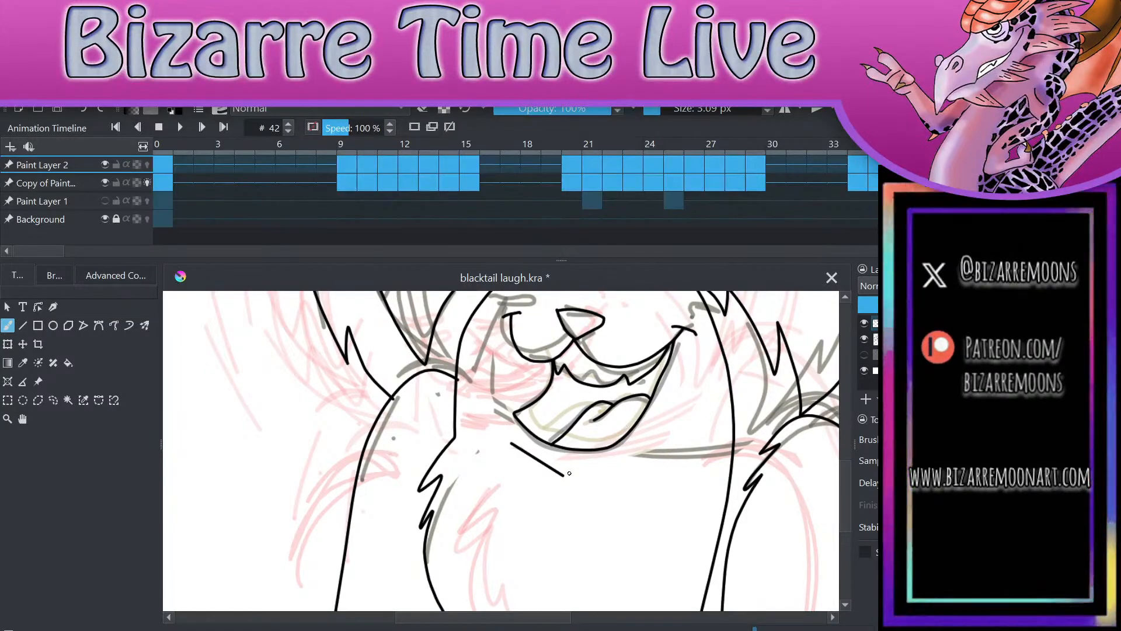
Step: Hide Paint Layer 2 and flip back and forth through the rough sketch around frames 40 and 42 to study the motion between poses
scroll(569, 473, down, 4)
scroll(708, 530, up, 2)
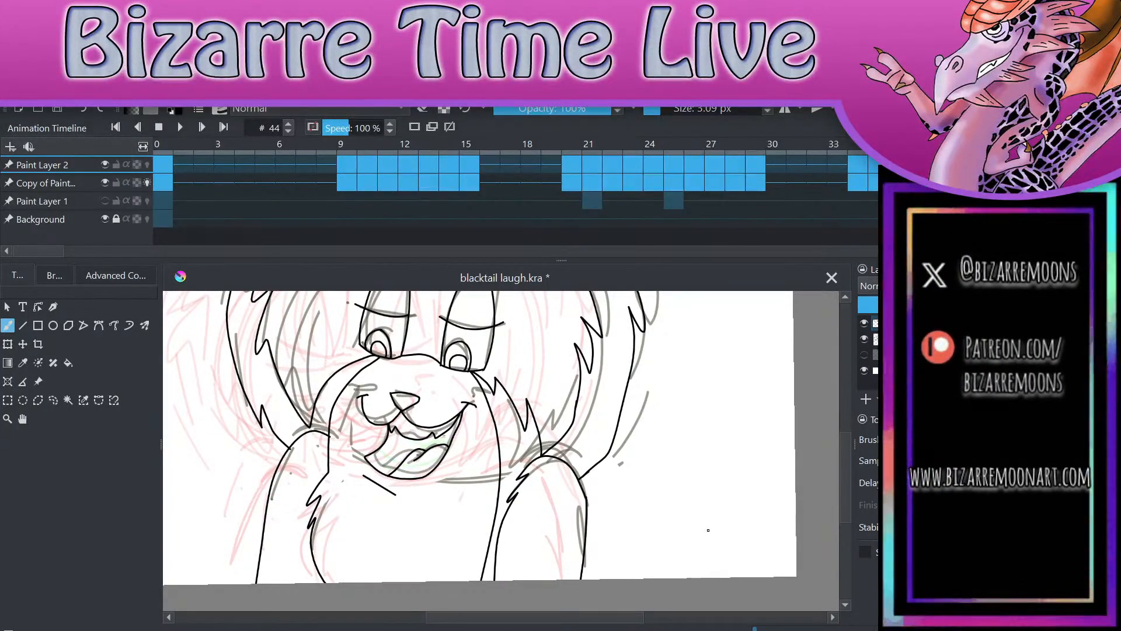
scroll(709, 531, down, 2)
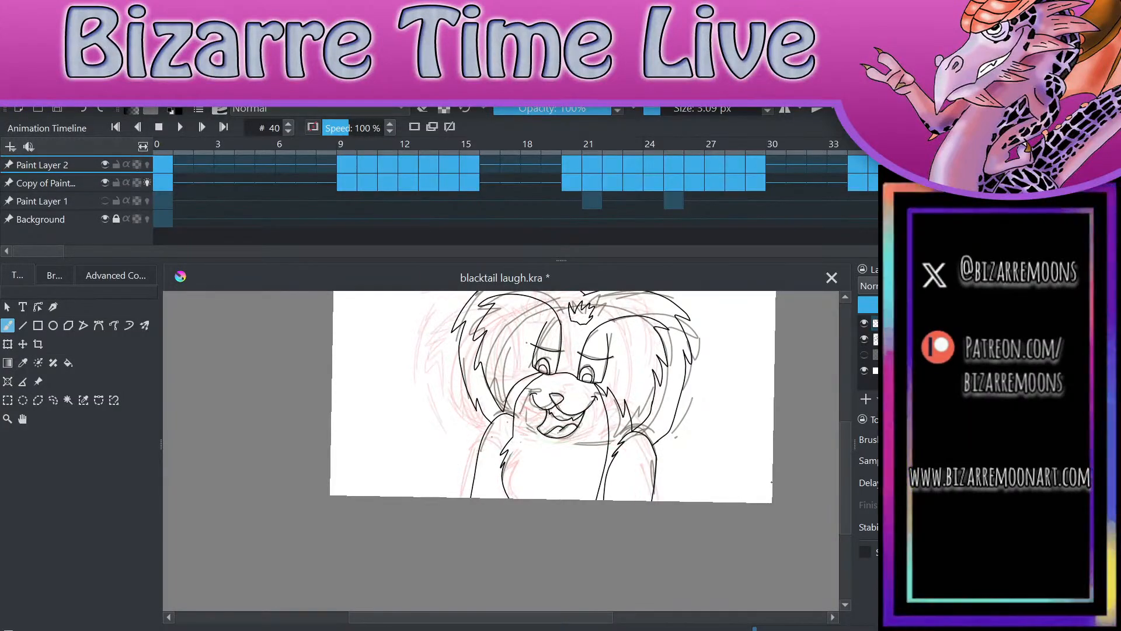
click(863, 323)
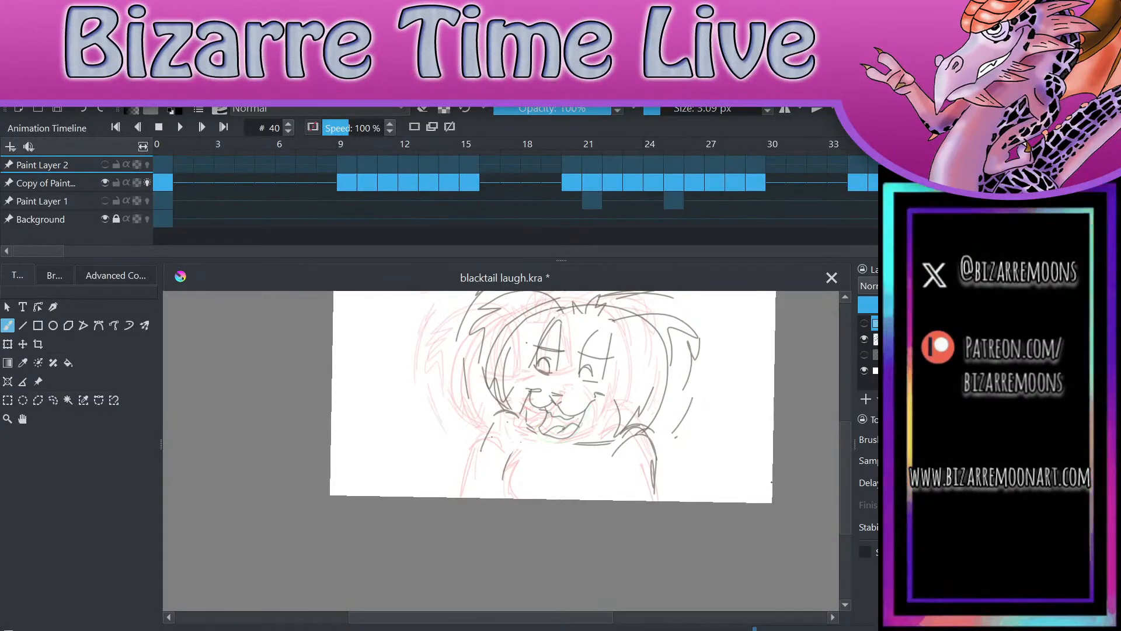
key(Left)
key(Left)
key(Right)
key(Right)
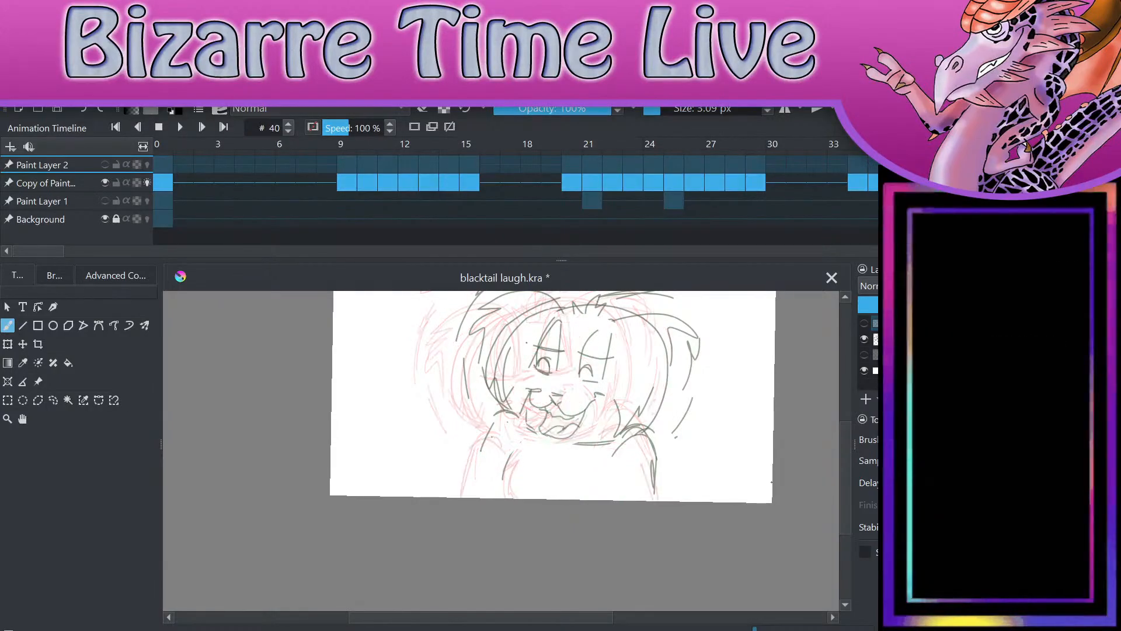
key(Right)
key(Right)
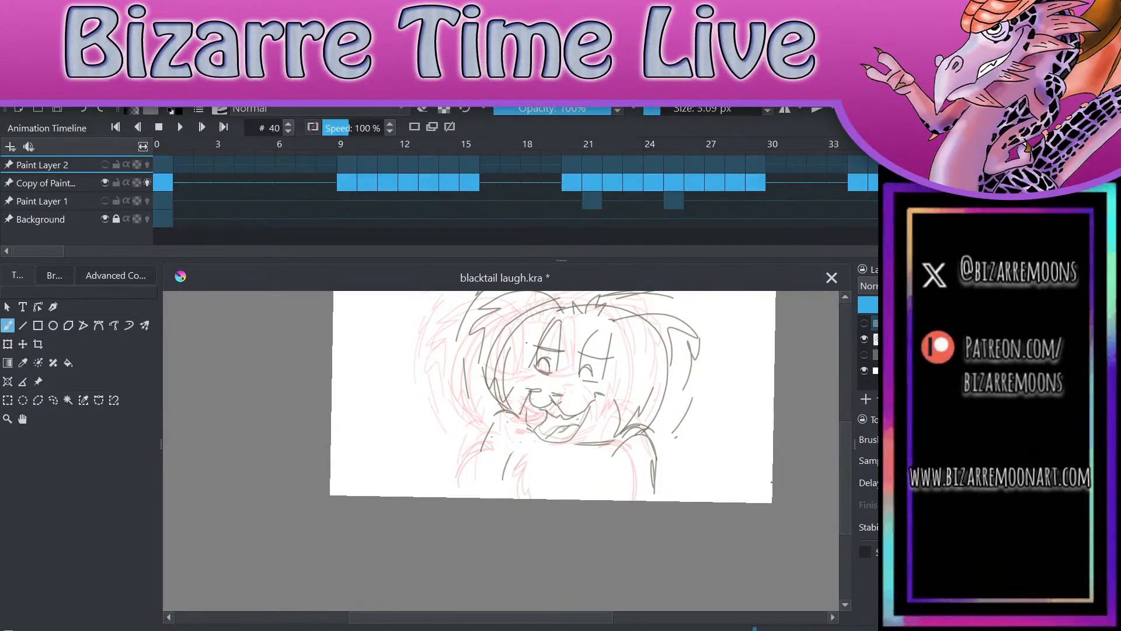
key(Left)
key(Left)
key(Right)
key(Right)
key(Right)
key(Right)
key(Left)
key(Left)
key(Left)
key(Left)
key(Right)
key(Right)
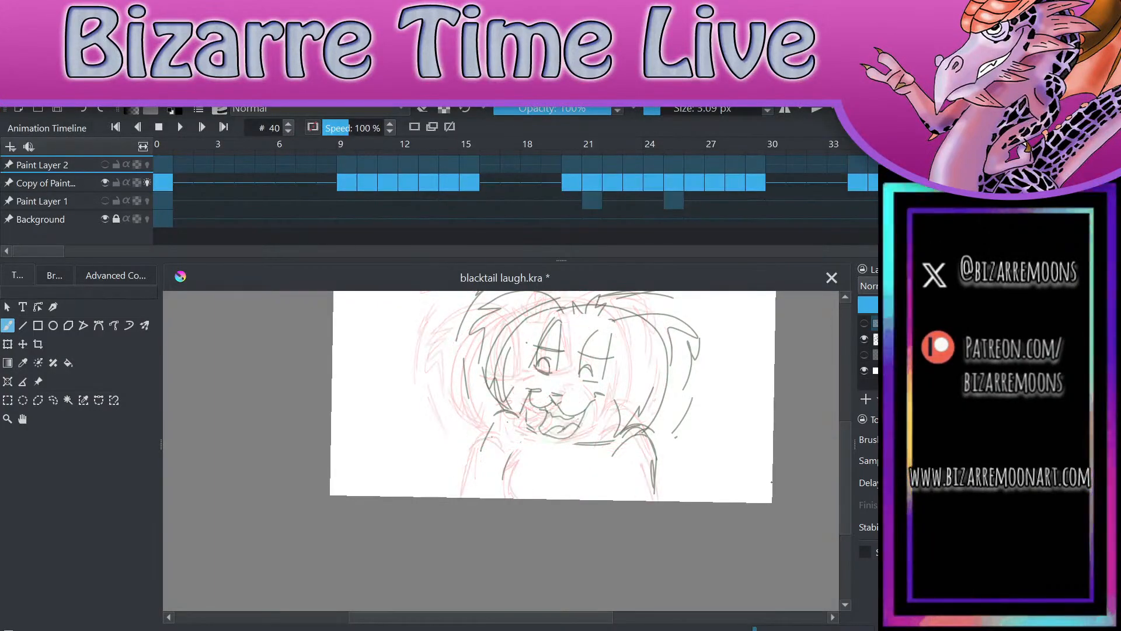
key(Right)
key(Right)
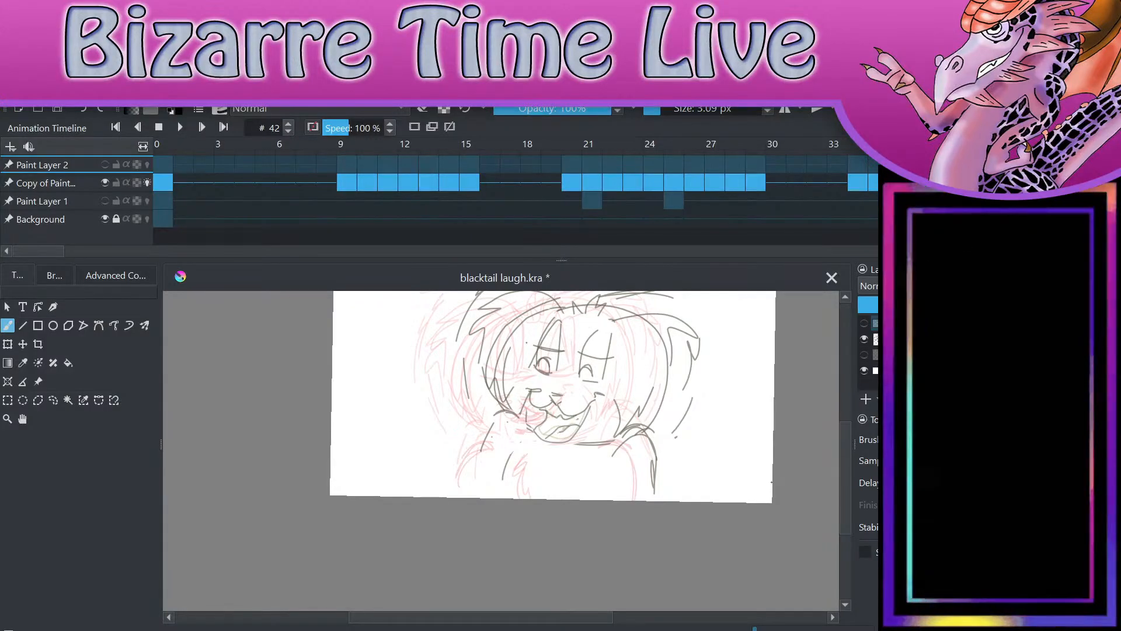
key(Left)
key(Left)
key(Left)
key(Left)
key(Left)
key(Right)
key(Right)
key(Right)
key(Right)
key(Right)
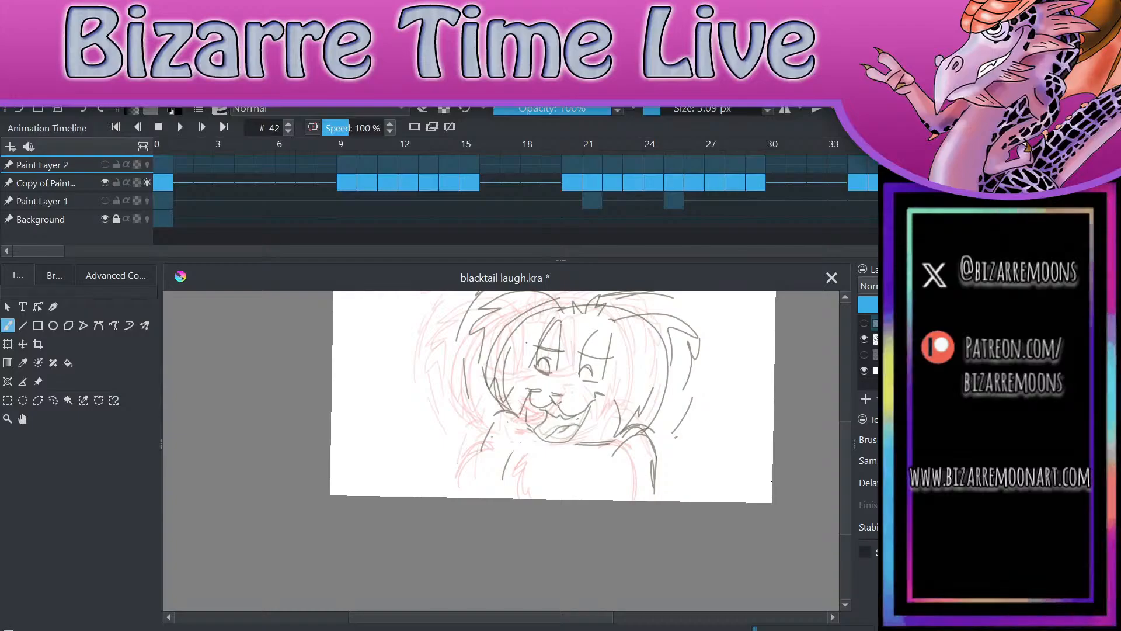
key(Left)
key(Left)
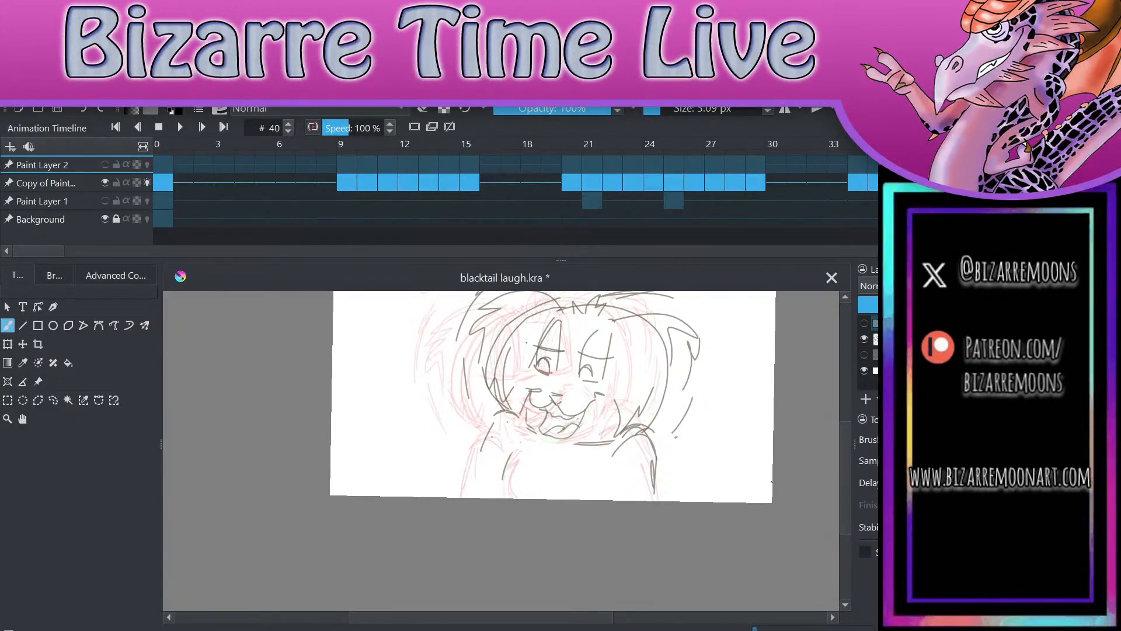
key(Left)
key(Right)
key(Right)
key(Right)
Step: Save the animation file and make Paint Layer 2 visible again
key(ctrl+s)
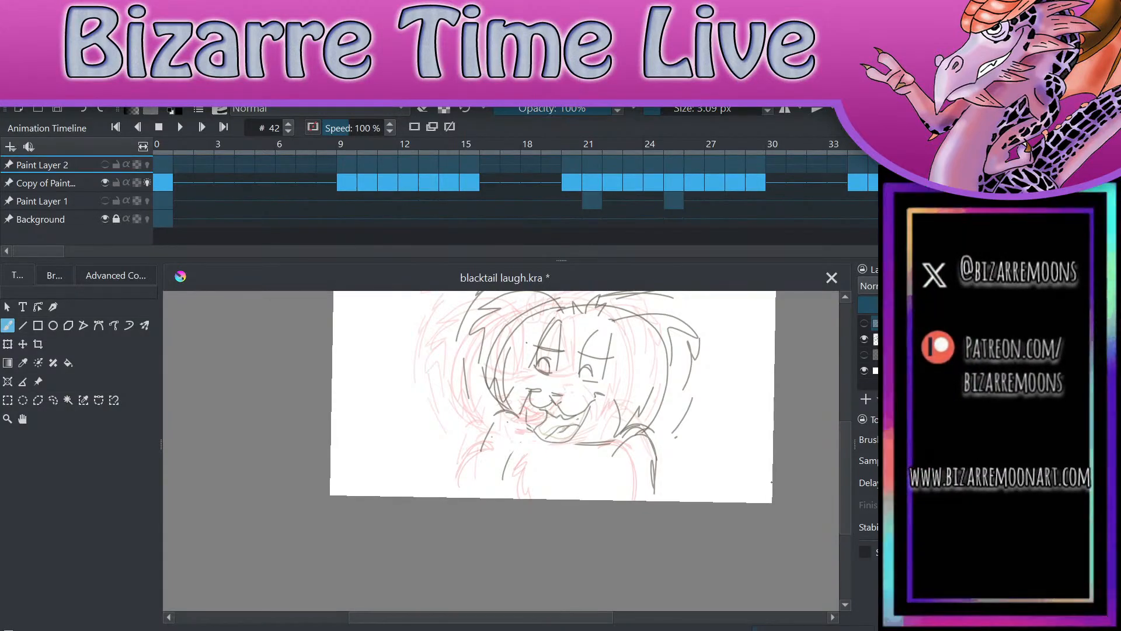
key(ctrl+s)
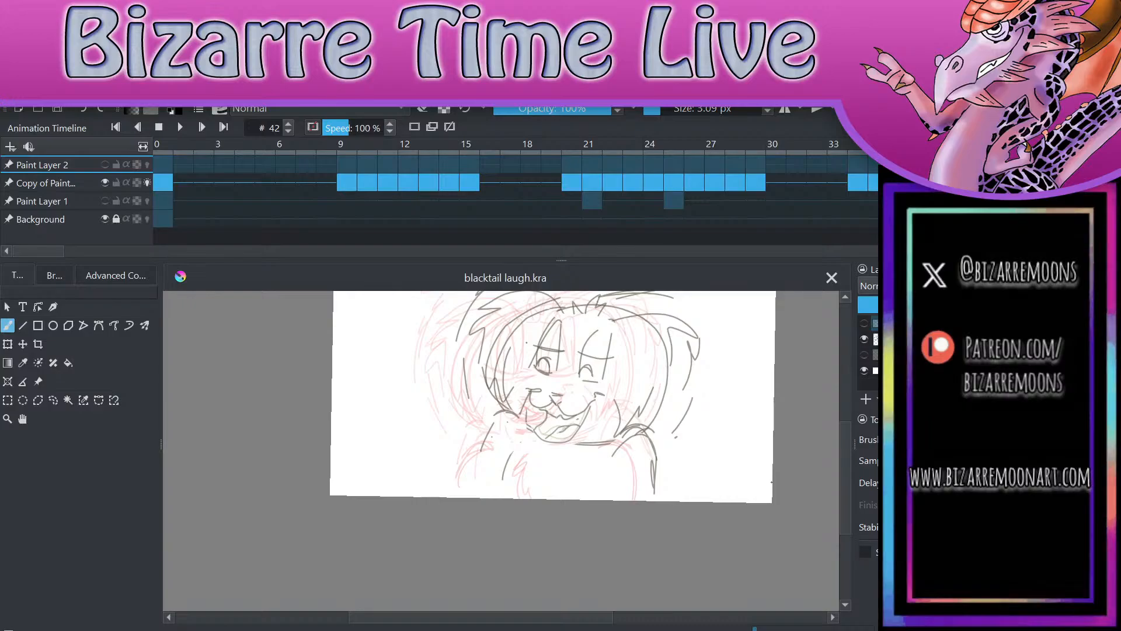
click(865, 323)
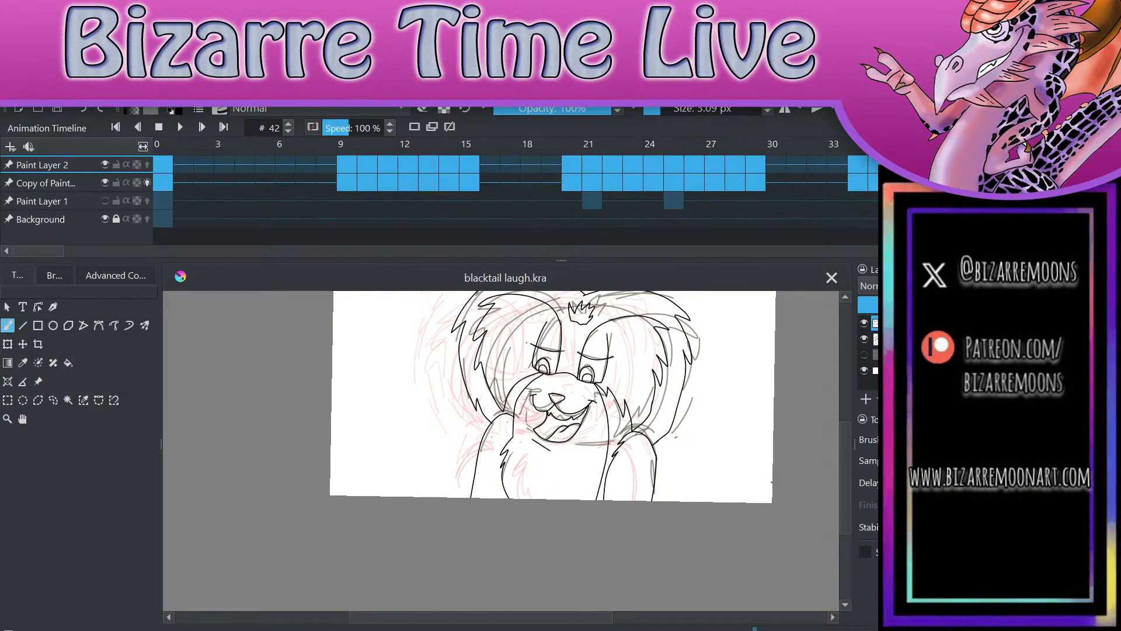
Step: Flip back and forth between frames 40, 42 and 44 with the line art visible to check the mouth movement
key(Right)
key(Right)
key(Left)
key(Left)
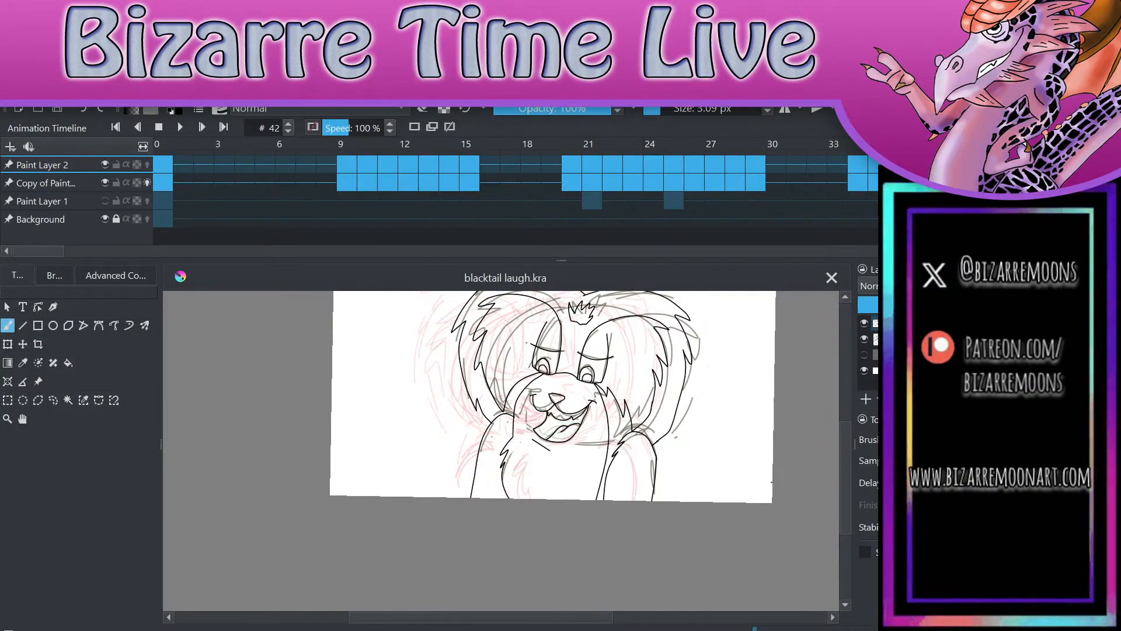
key(Left)
key(Left)
key(Right)
key(Right)
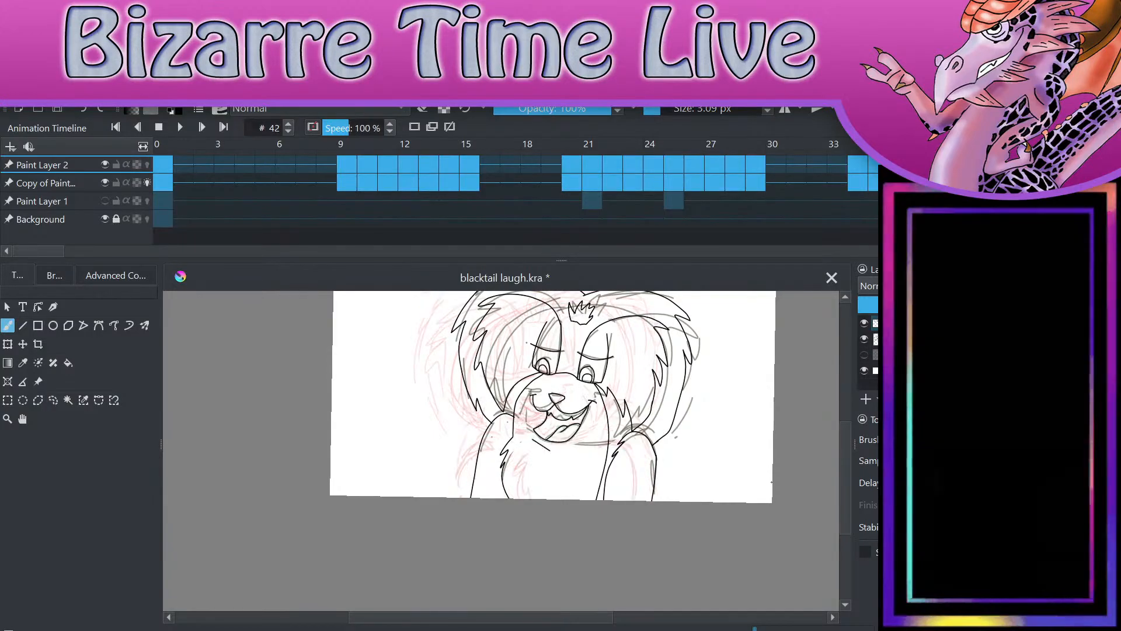
key(Right)
key(Right)
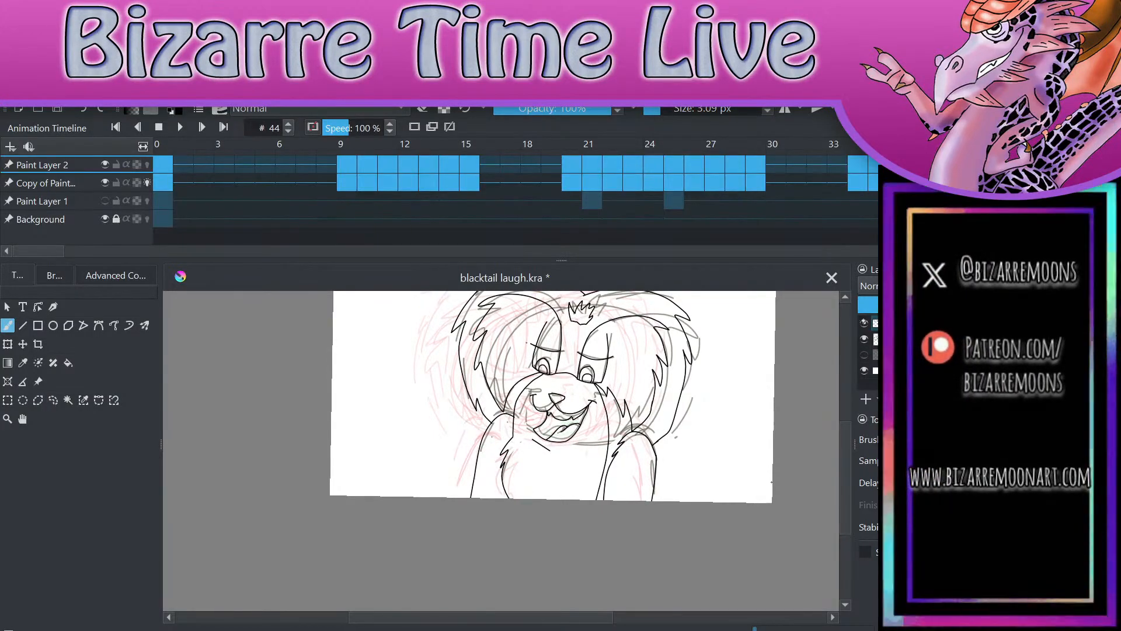
Step: Hide Paint Layer 2, step through the rough sketch around frames 40 and 42, and show the layer again
click(864, 323)
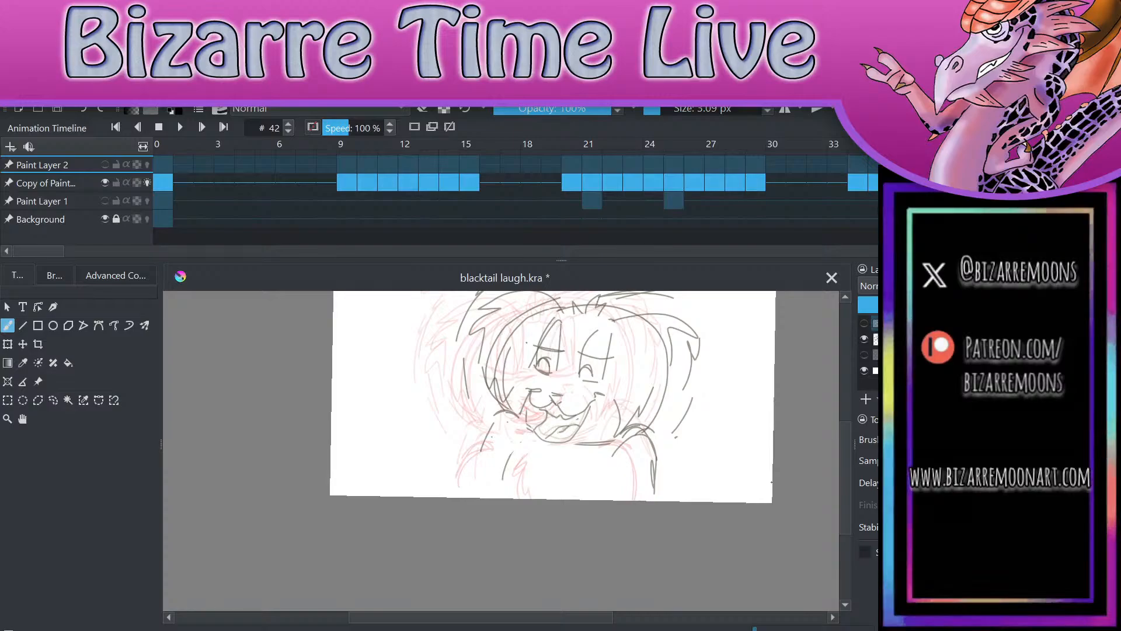
key(Right)
key(Right)
key(Left)
key(Left)
key(Left)
key(Left)
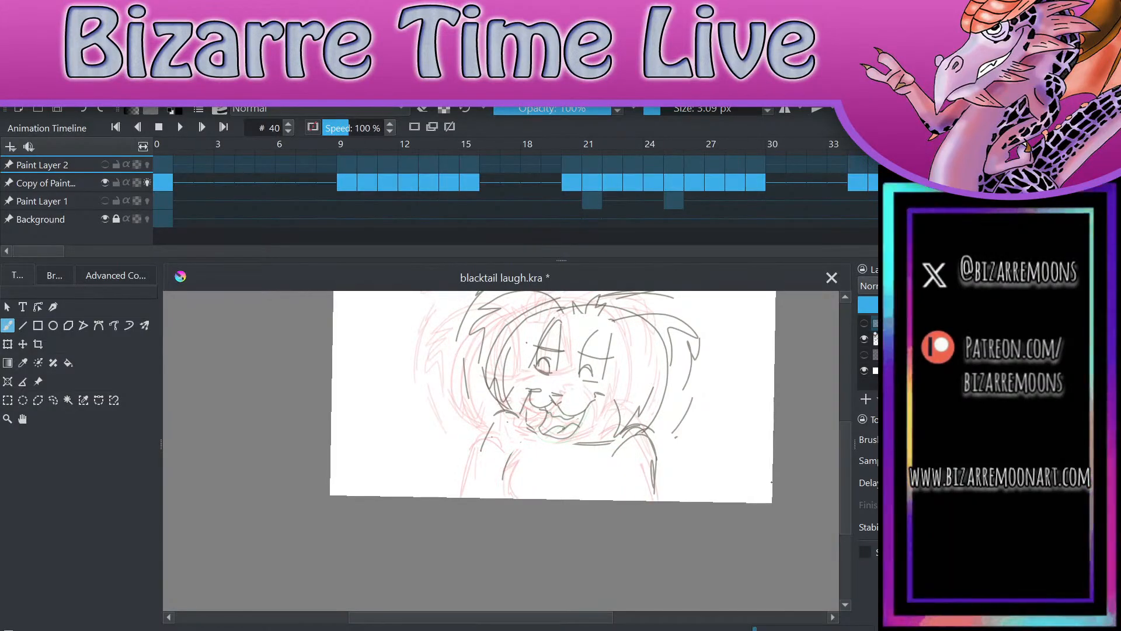
click(865, 323)
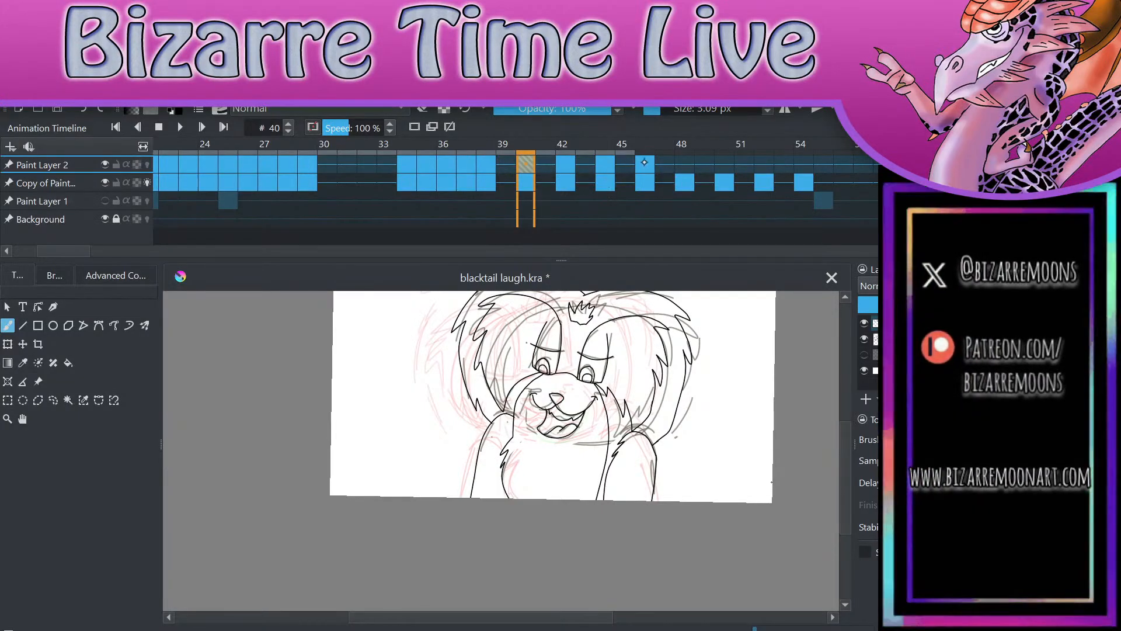
Step: Copy Paint Layer 2's frame 46 keyframe to frames 48, 50, 52 and 54, and save the file
shift+click(645, 164)
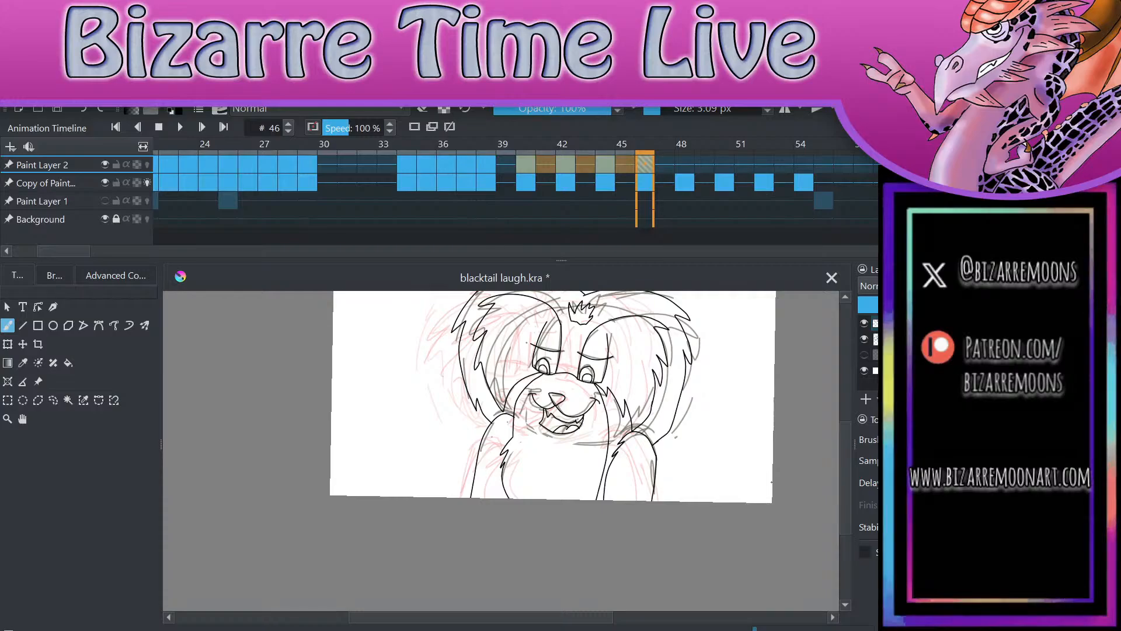
click(684, 164)
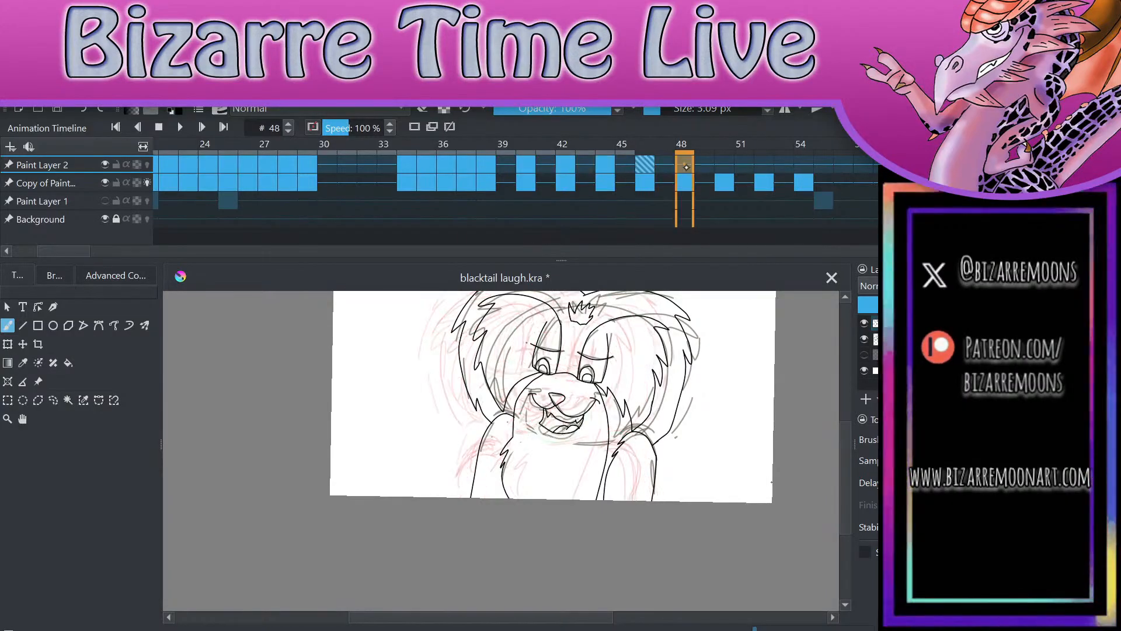
key(ctrl+v)
key(Right)
key(Right)
key(Right)
key(Right)
key(Right)
key(Right)
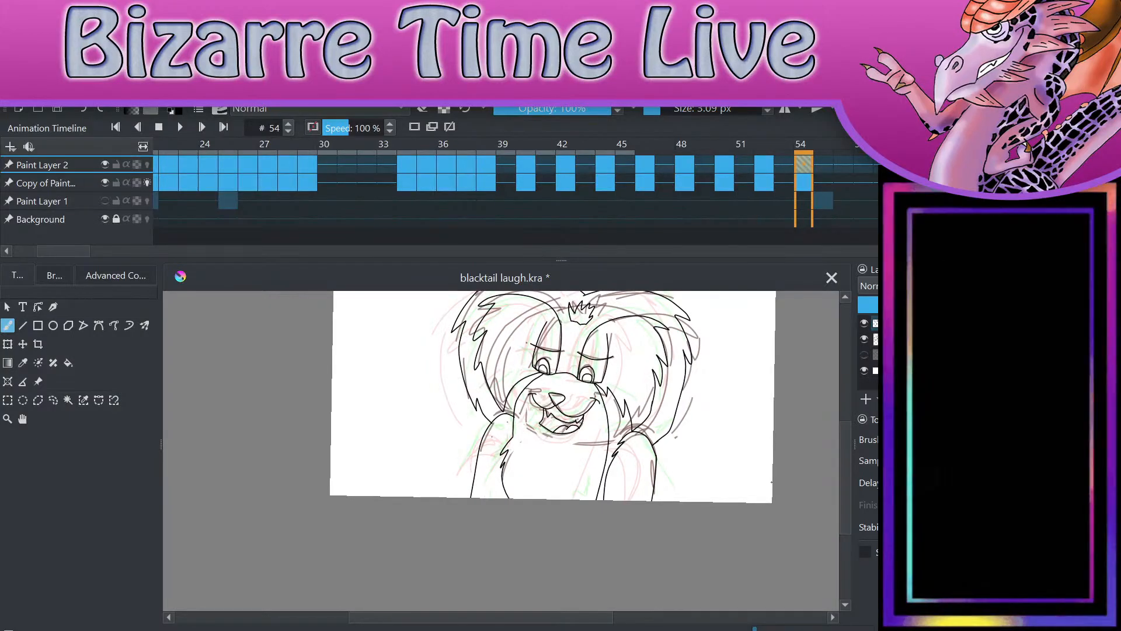
key(ctrl+s)
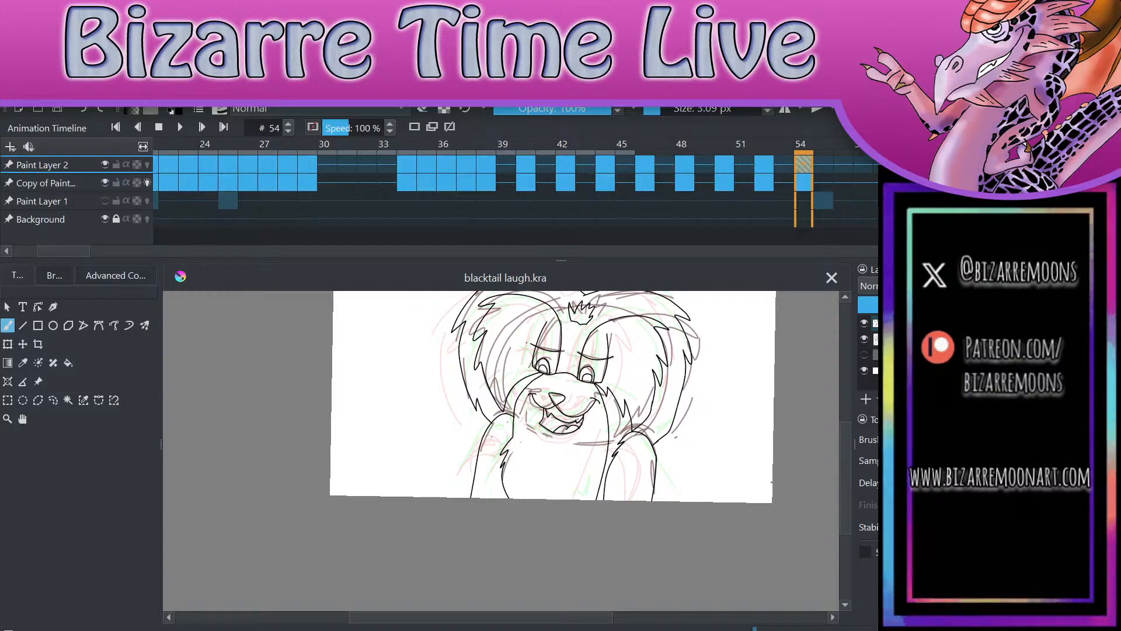
Step: Move to frame 62 and hide Paint Layer 2 to examine the rough sketch alone
key(space)
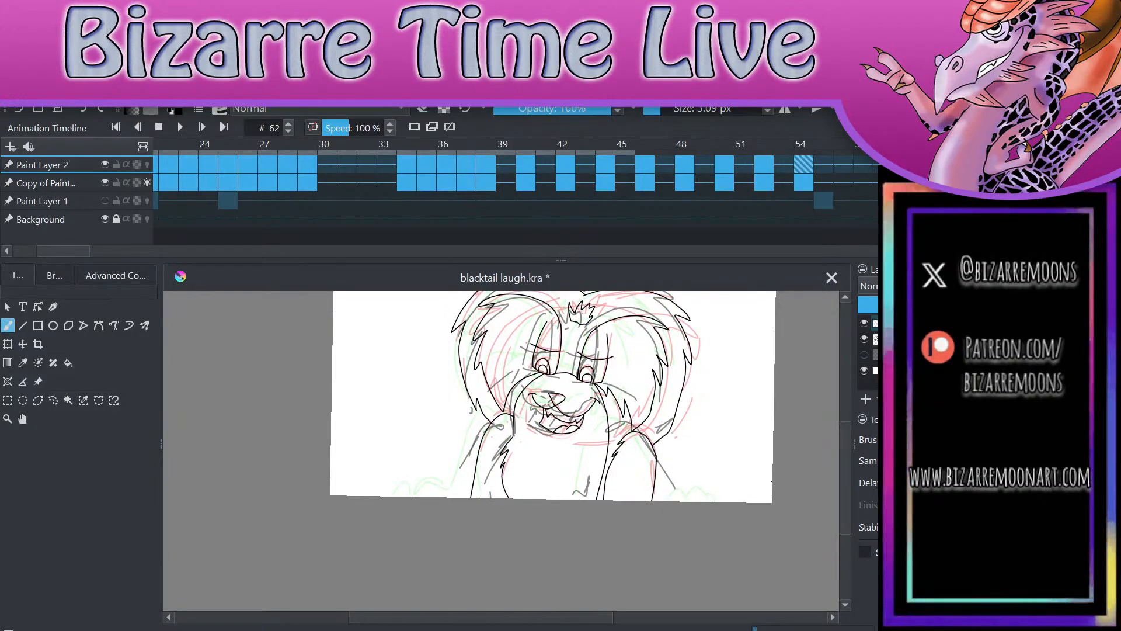
click(865, 323)
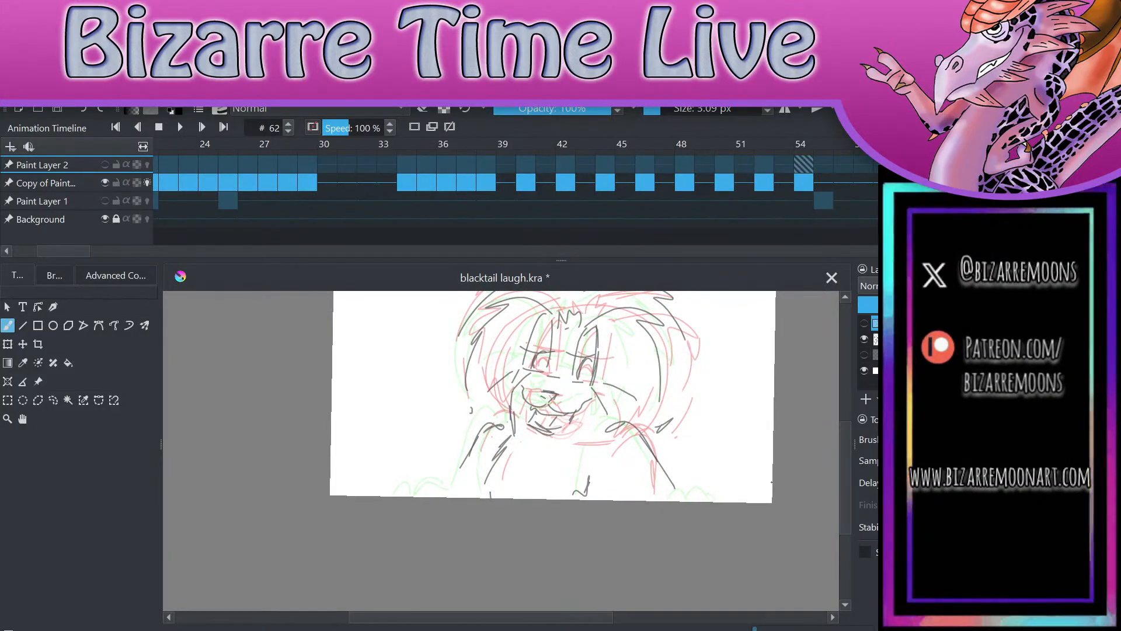
Step: Show Paint Layer 2 again, add a blank keyframe to it at frame 62, and save the file
click(864, 323)
click(865, 323)
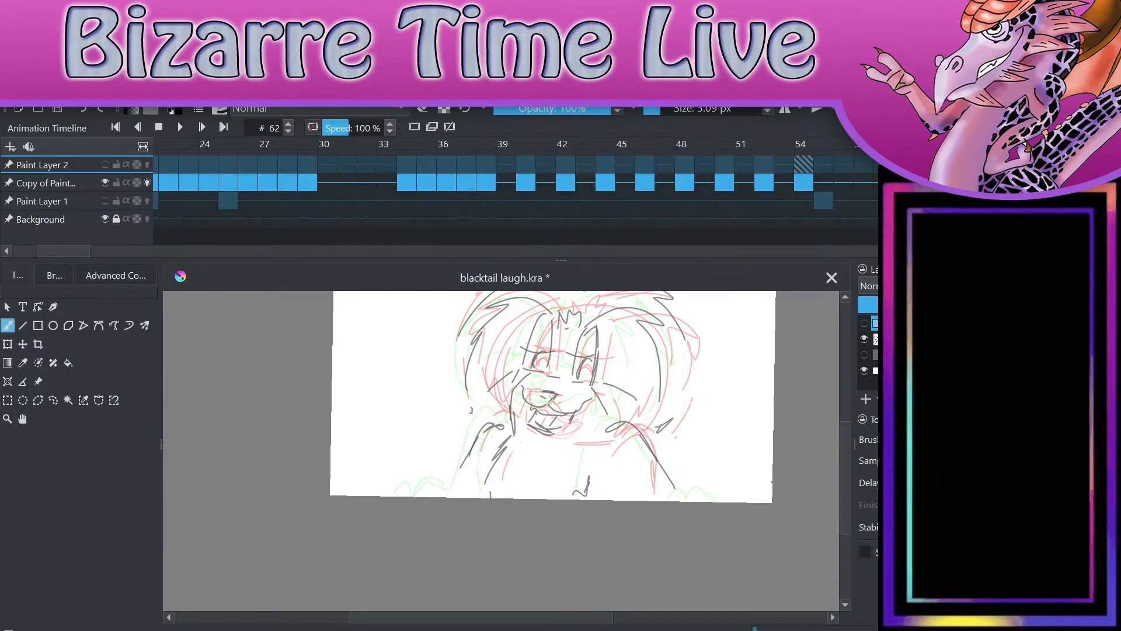
click(865, 323)
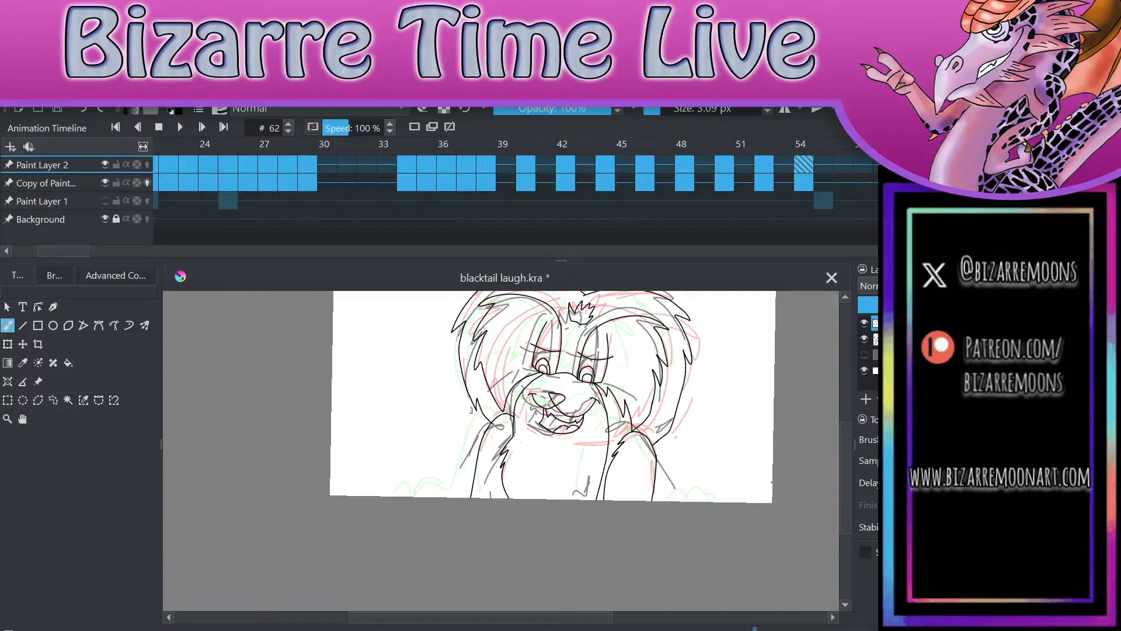
click(414, 125)
key(ctrl+s)
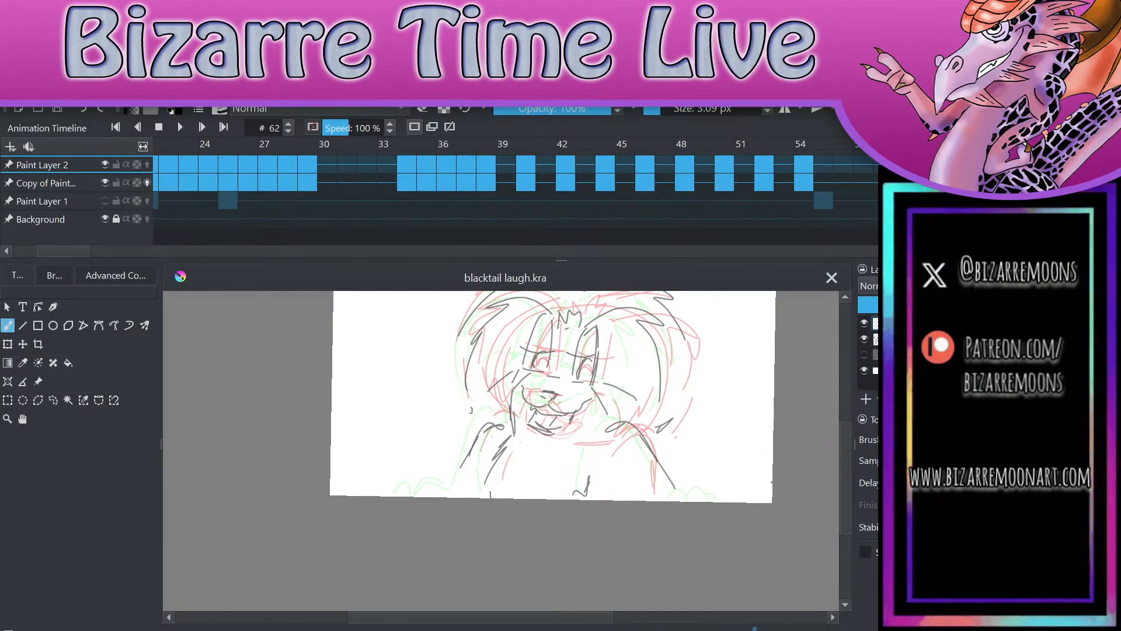
Step: Hide the copied sketch layer and play the animation from frame 0 to review the line art alone
click(865, 339)
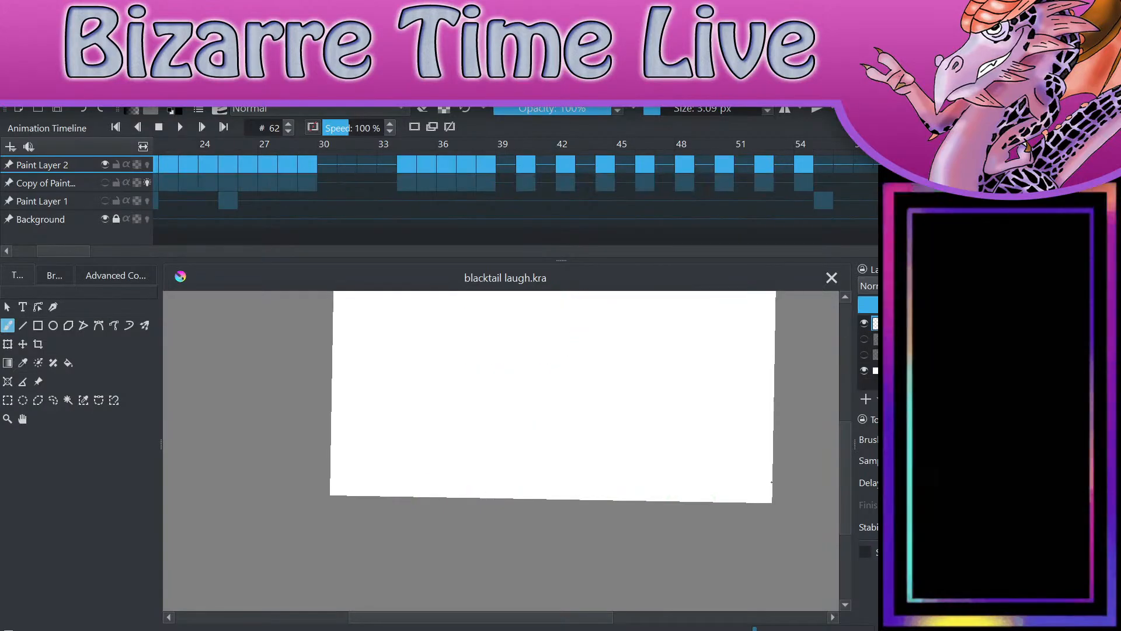
click(864, 323)
click(864, 323)
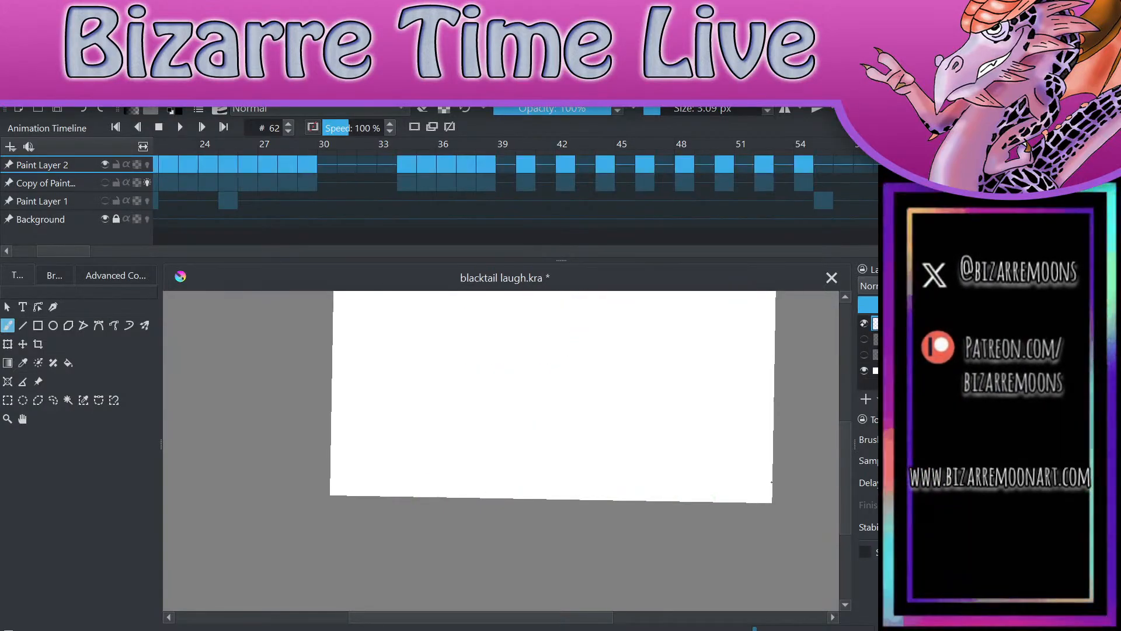
click(296, 171)
drag(87, 248, 52, 250)
click(168, 161)
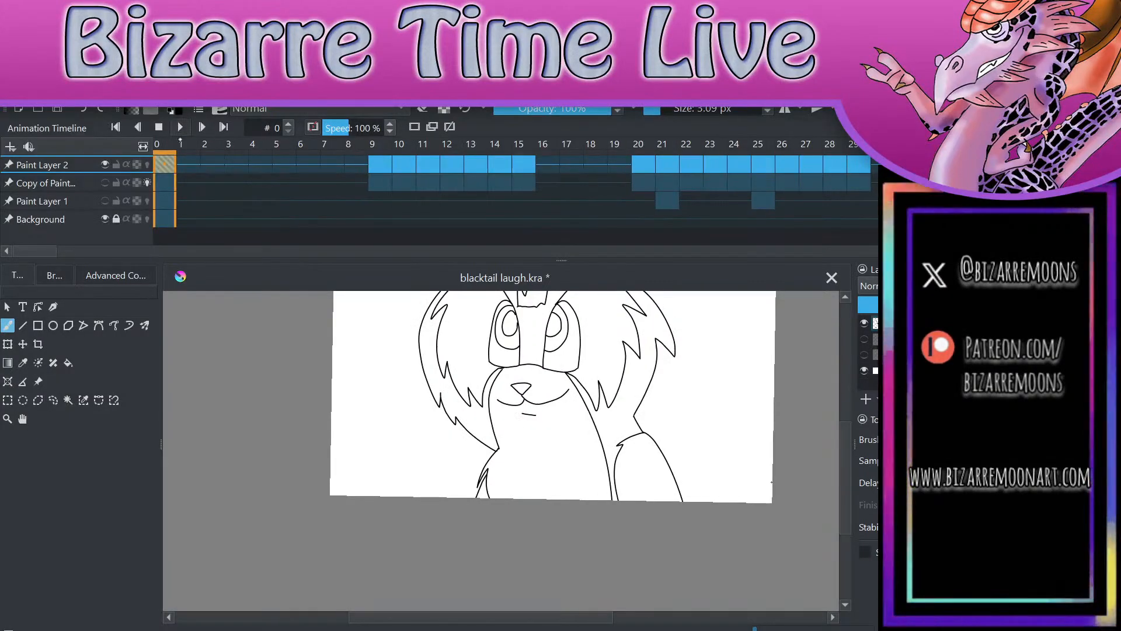
key(space)
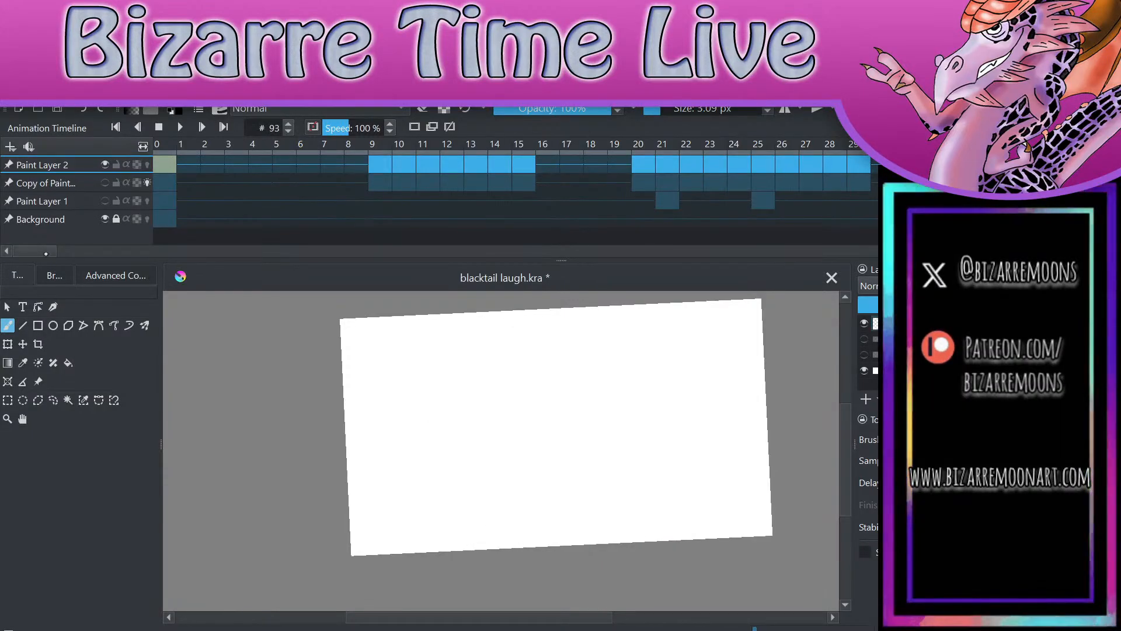
Step: Return to frame 62 with the sketch layer visible and ink the nose and curved muzzle line on Paint Layer 2
click(597, 164)
click(106, 183)
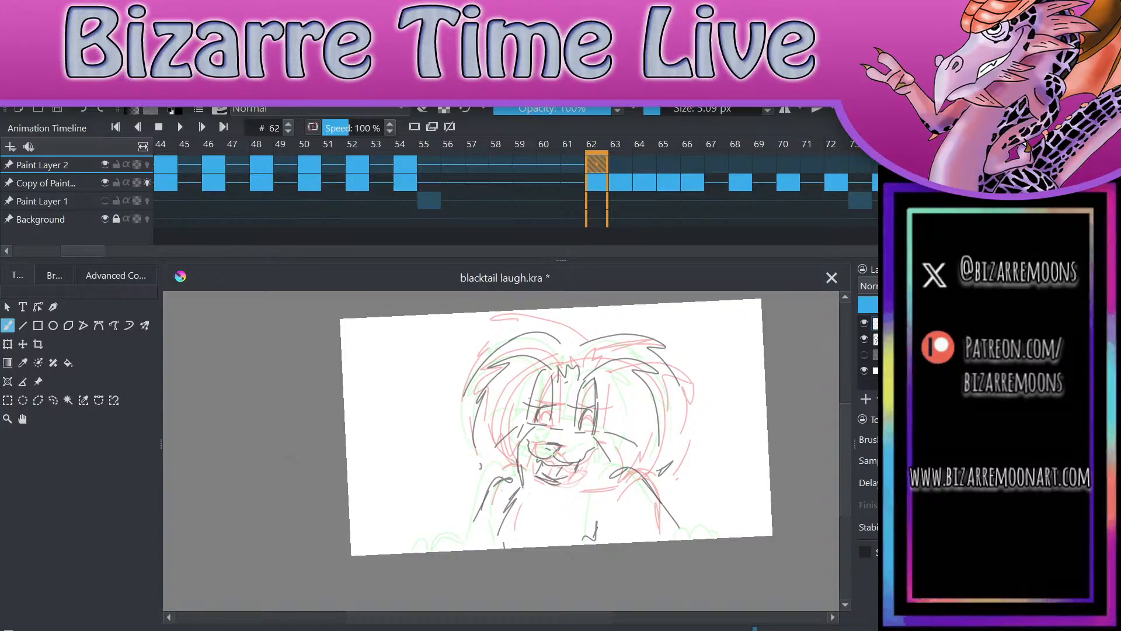
scroll(501, 451, up, 4)
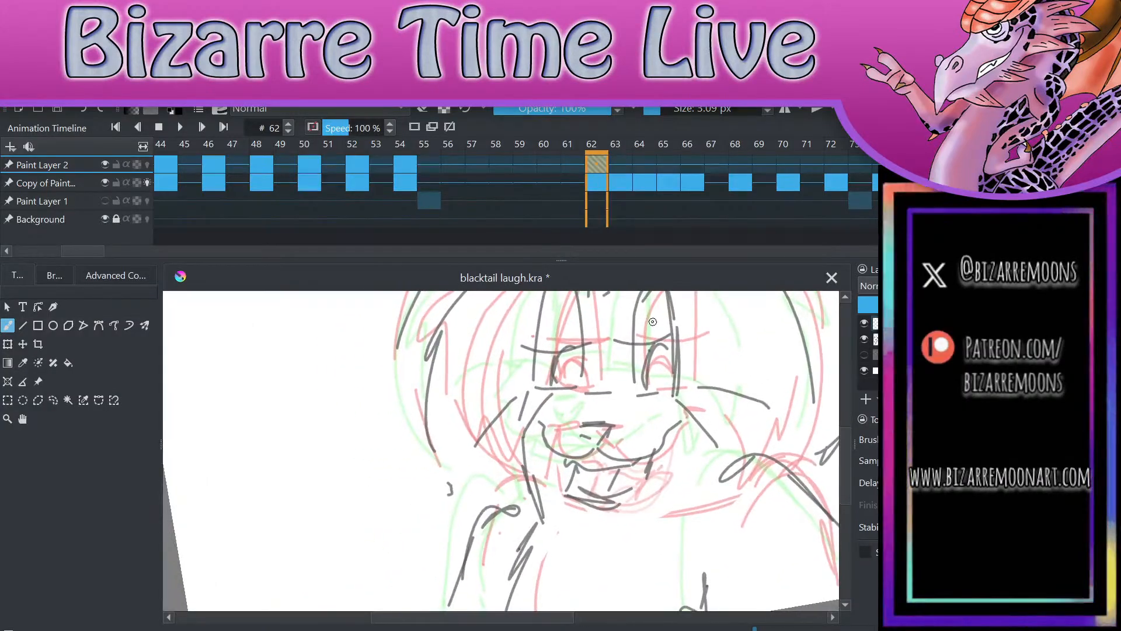
scroll(730, 494, up, 3)
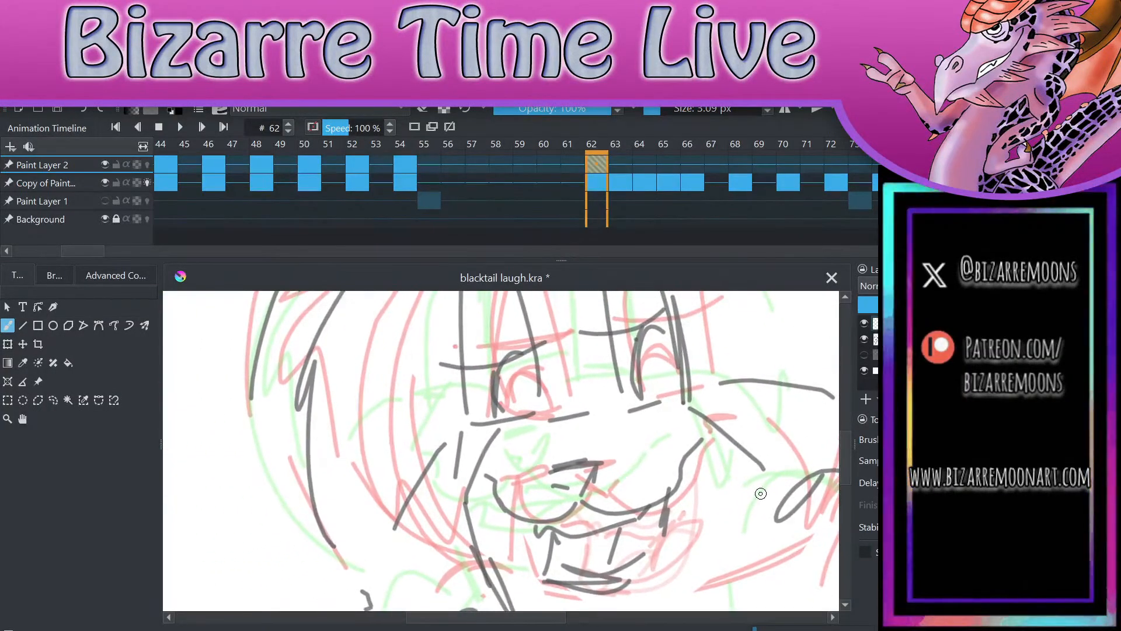
mouse_move(547, 472)
mouse_down()
mouse_move(597, 464)
mouse_move(578, 501)
mouse_move(595, 465)
mouse_move(620, 518)
mouse_move(686, 453)
mouse_move(702, 461)
mouse_up()
mouse_move(578, 509)
mouse_down()
mouse_move(553, 521)
mouse_move(500, 491)
mouse_move(487, 500)
mouse_move(512, 490)
mouse_up()
scroll(564, 548, up, 3)
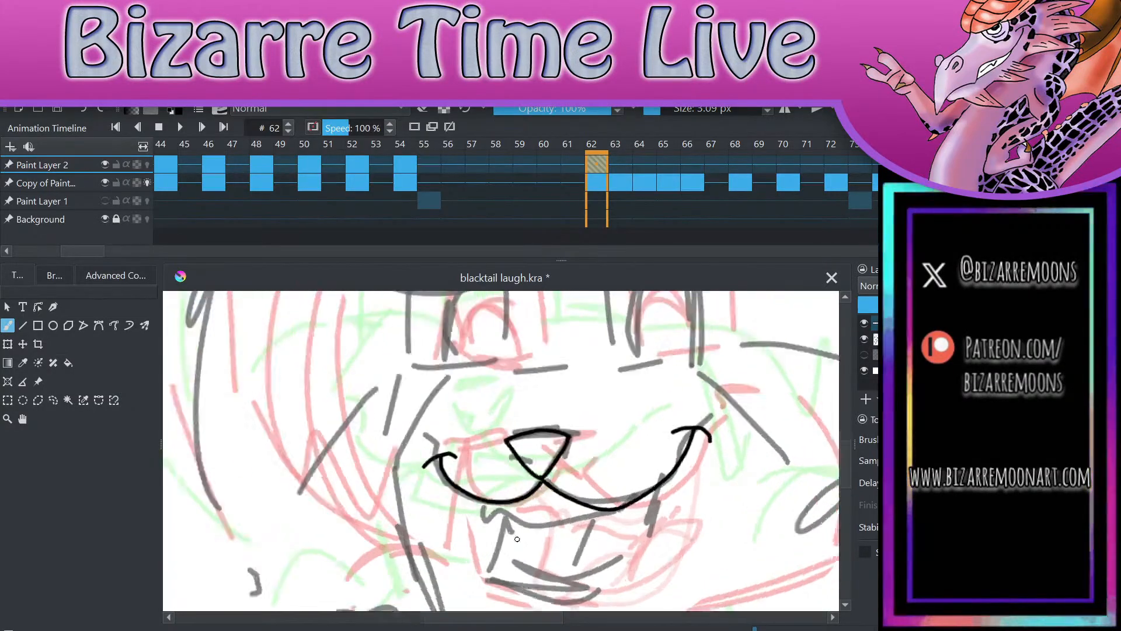
Step: Ink the open mouth below the muzzle, including the jaw outline, the upper inner edge and the tongue
mouse_move(496, 428)
mouse_down()
mouse_move(484, 516)
mouse_move(544, 529)
mouse_move(610, 512)
mouse_move(672, 420)
mouse_up()
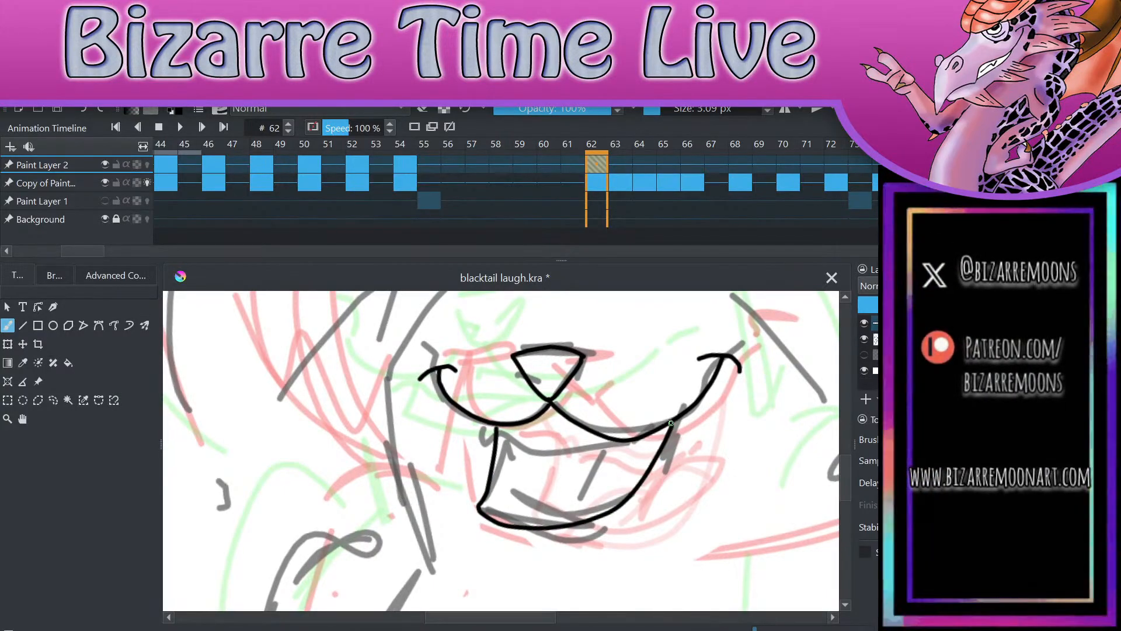
mouse_move(500, 427)
mouse_down()
mouse_move(534, 454)
mouse_move(577, 458)
mouse_move(606, 445)
mouse_move(616, 456)
mouse_move(663, 429)
mouse_up()
mouse_move(521, 524)
mouse_down()
mouse_move(569, 478)
mouse_move(619, 456)
mouse_up()
scroll(717, 448, down, 3)
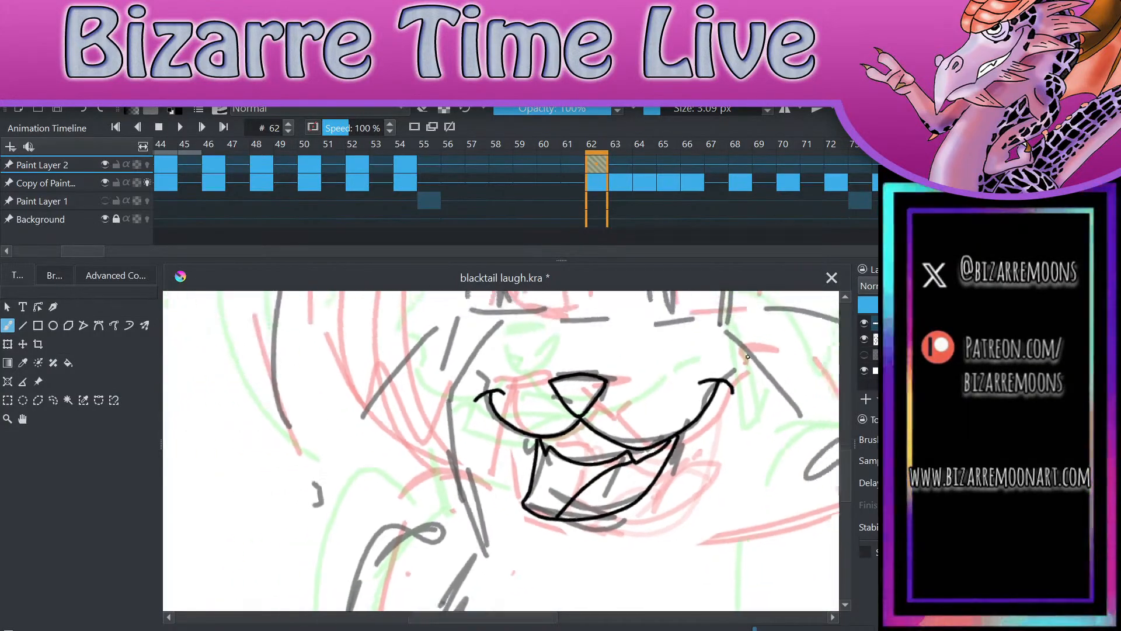
Step: Ink the left eye over the sketch, drawing its tall outline, flat lower edge, lowered eyelid line and iris edge
scroll(734, 396, up, 5)
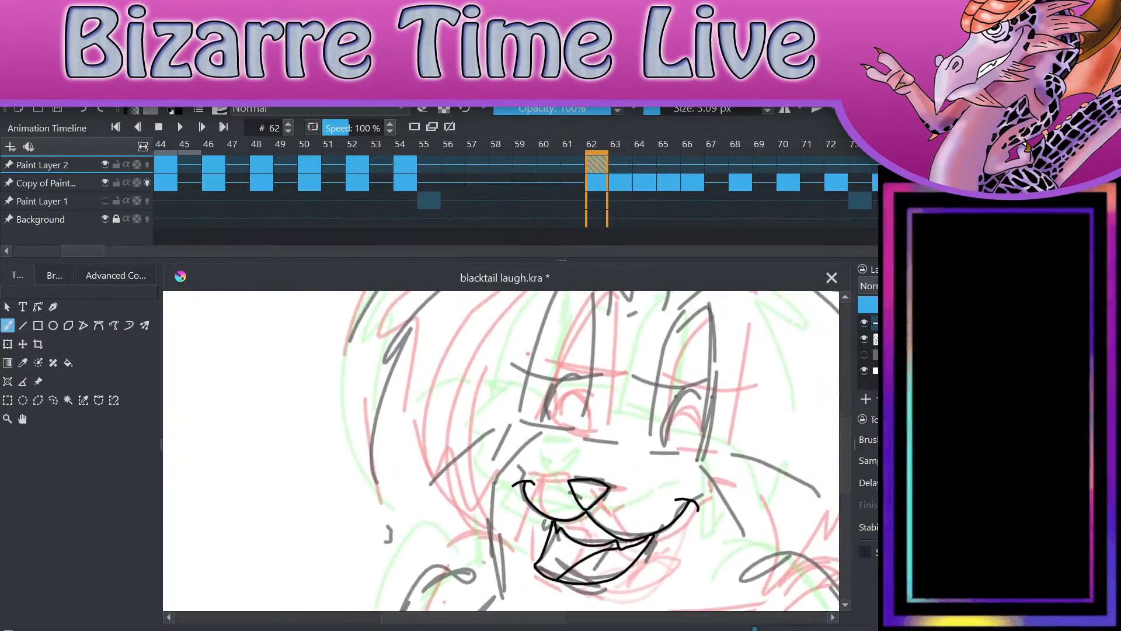
scroll(725, 389, down, 2)
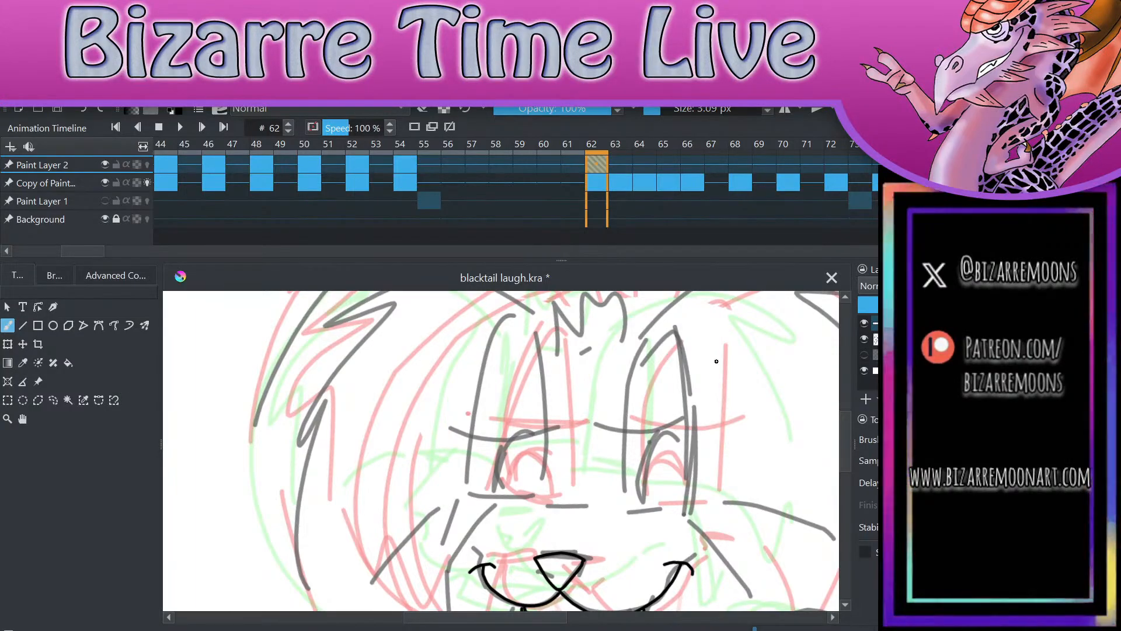
mouse_move(470, 492)
mouse_down()
mouse_move(475, 434)
mouse_move(512, 333)
mouse_move(549, 451)
mouse_move(542, 479)
mouse_up()
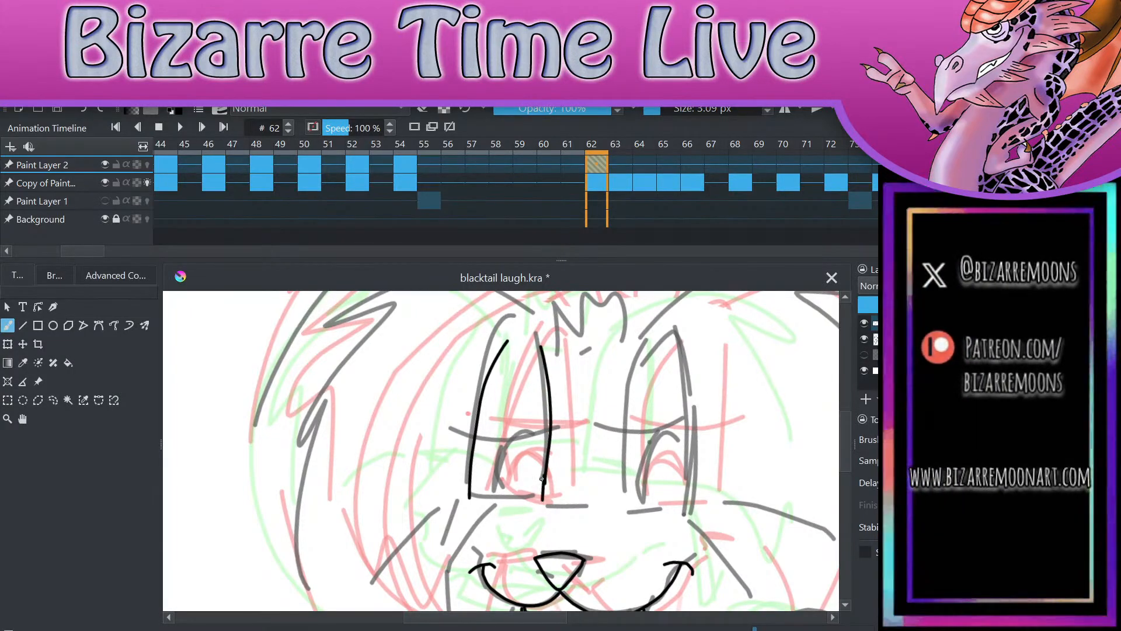
scroll(542, 479, up, 3)
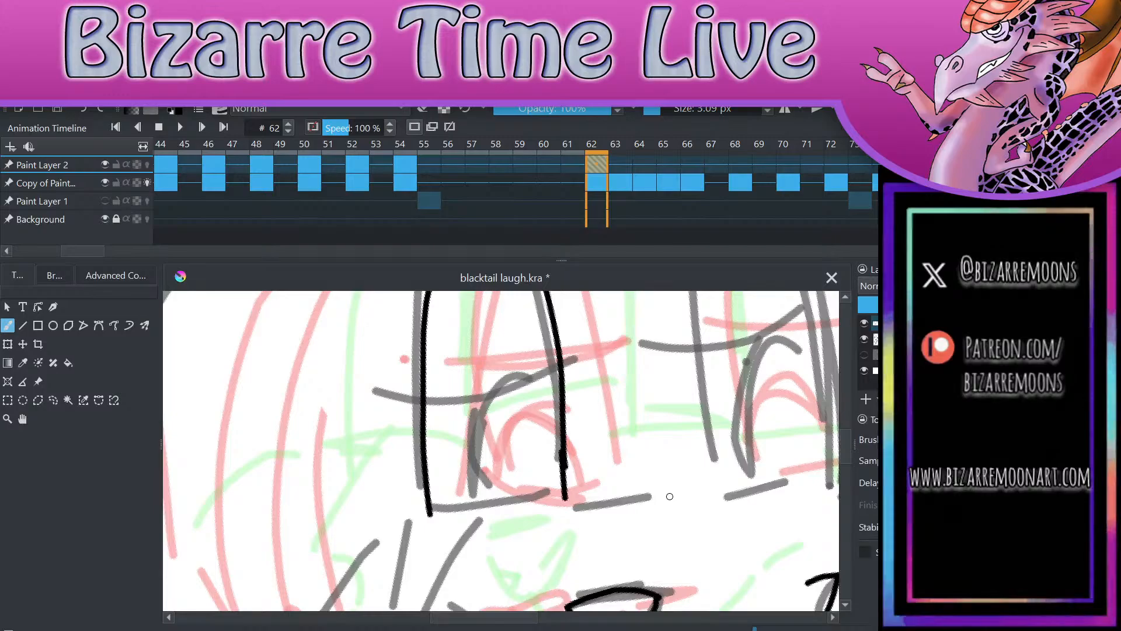
key(e)
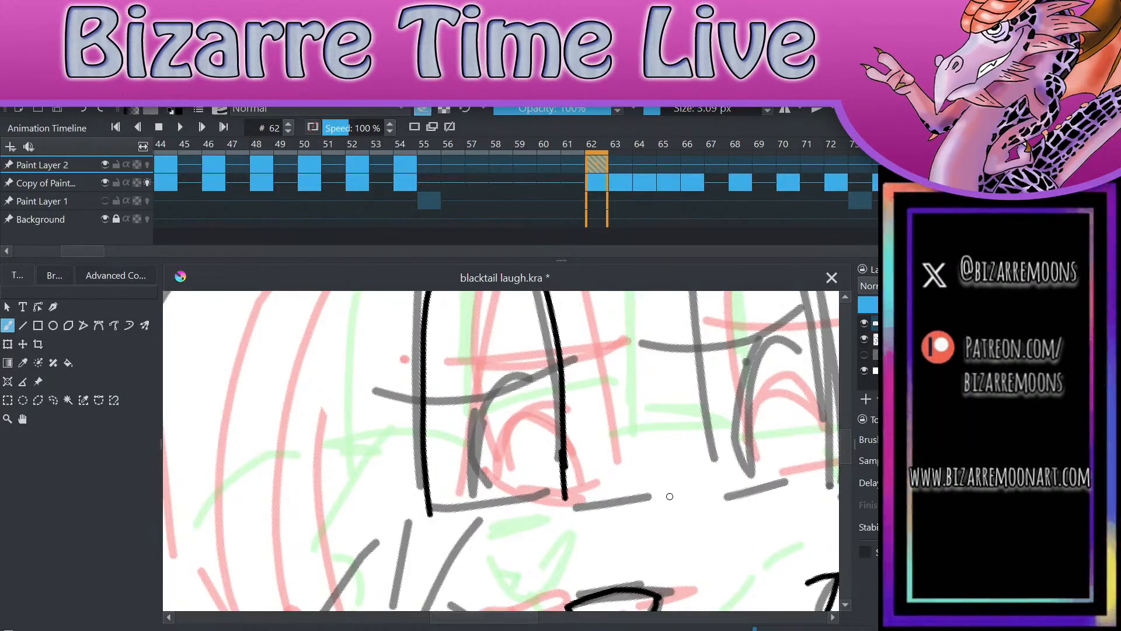
drag(571, 467, 569, 445)
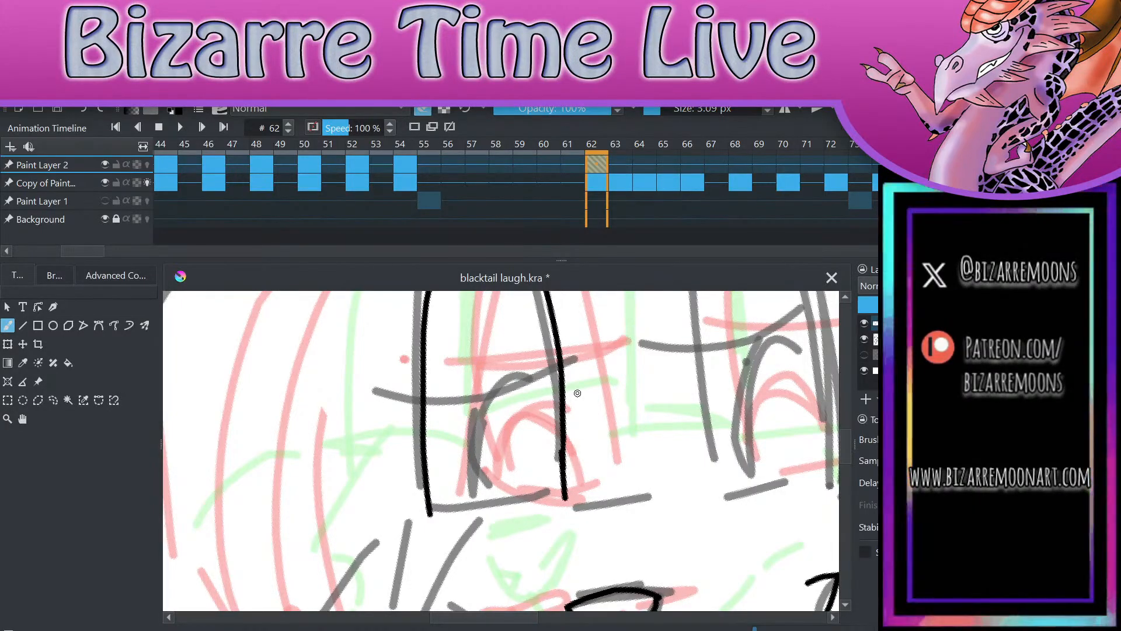
scroll(616, 354, up, 1)
scroll(616, 354, down, 1)
scroll(651, 334, up, 1)
key(e)
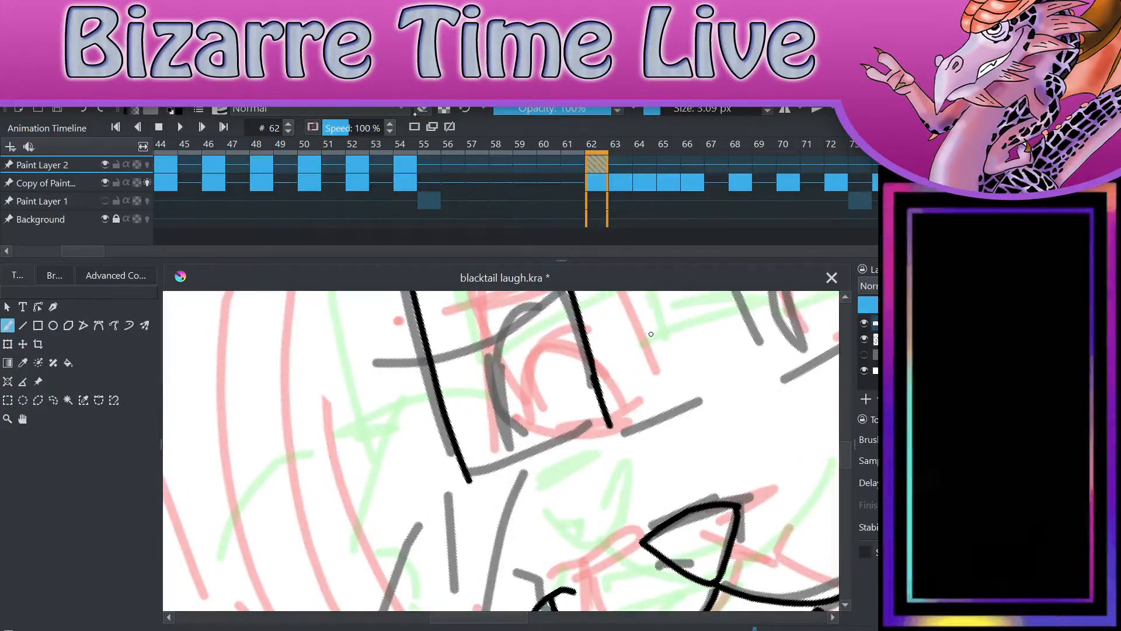
drag(470, 480, 611, 425)
scroll(623, 517, down, 3)
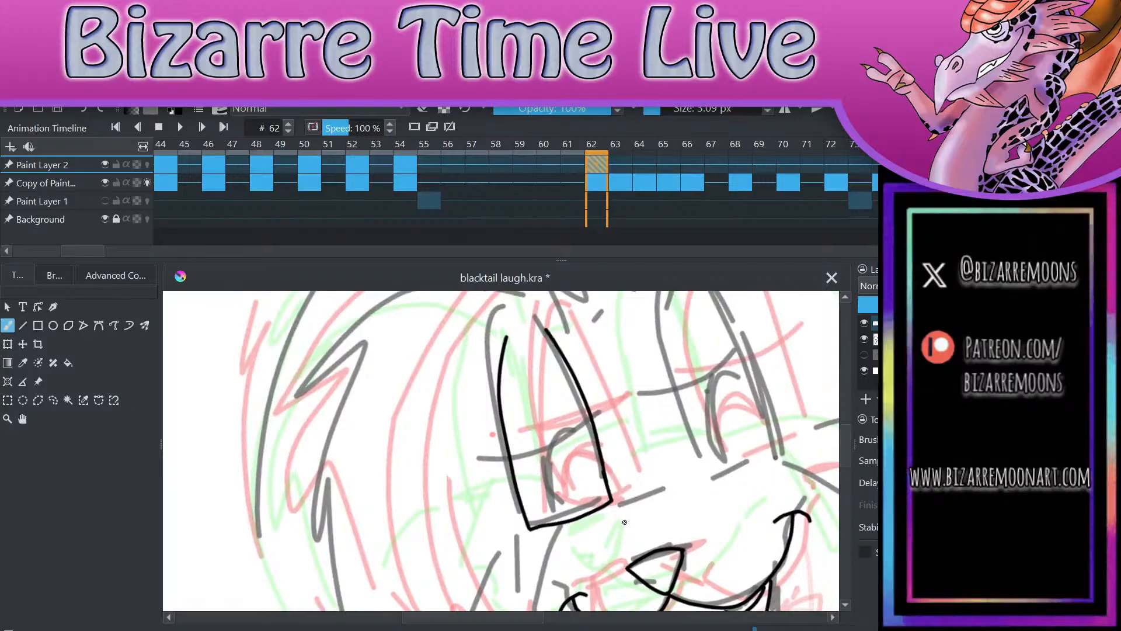
mouse_move(487, 460)
mouse_down()
mouse_move(596, 426)
mouse_move(545, 477)
mouse_move(564, 524)
mouse_up()
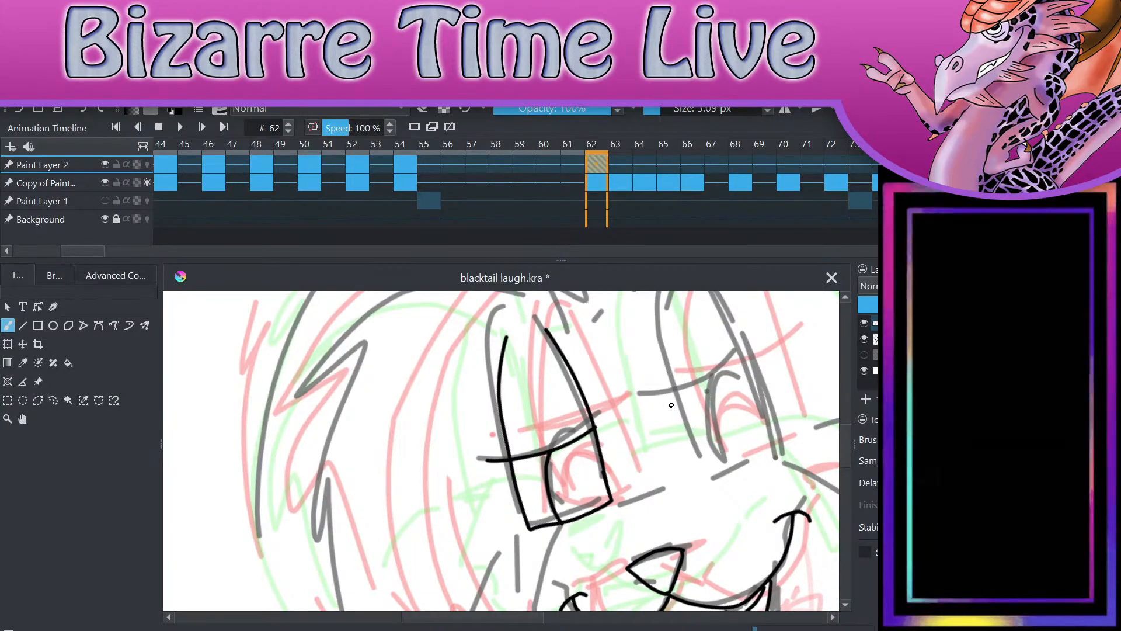
Step: Ink the right eye to match, drawing its side curves, lower edge, lowered eyelid line and iris edge
scroll(671, 405, down, 1)
scroll(672, 405, up, 3)
scroll(681, 509, down, 1)
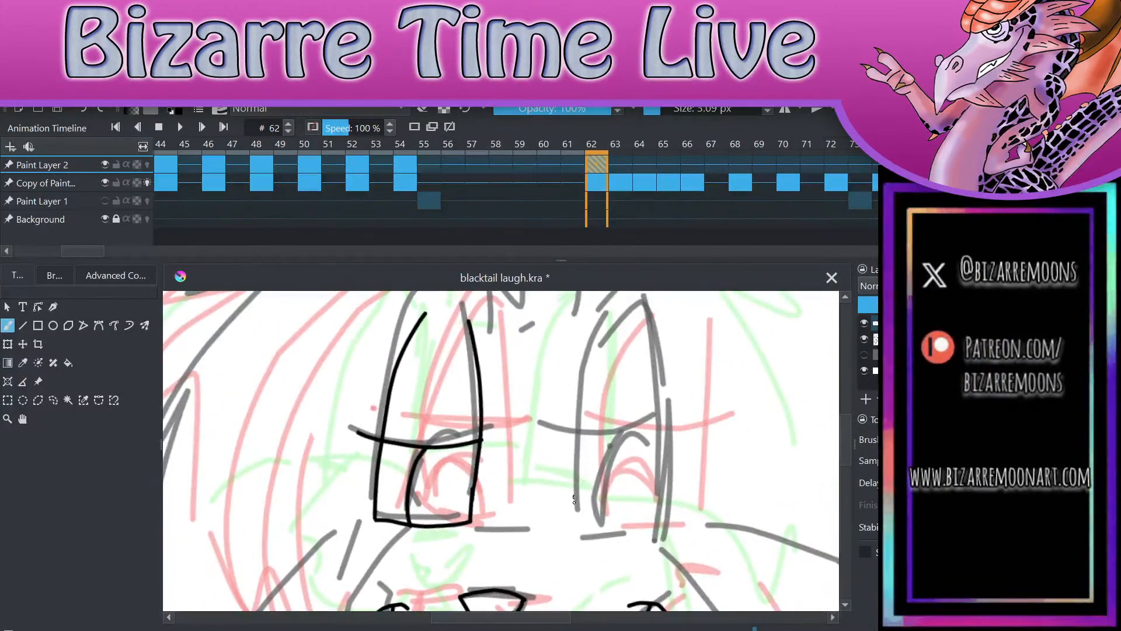
mouse_move(579, 527)
mouse_down()
mouse_move(573, 480)
mouse_move(601, 347)
mouse_up()
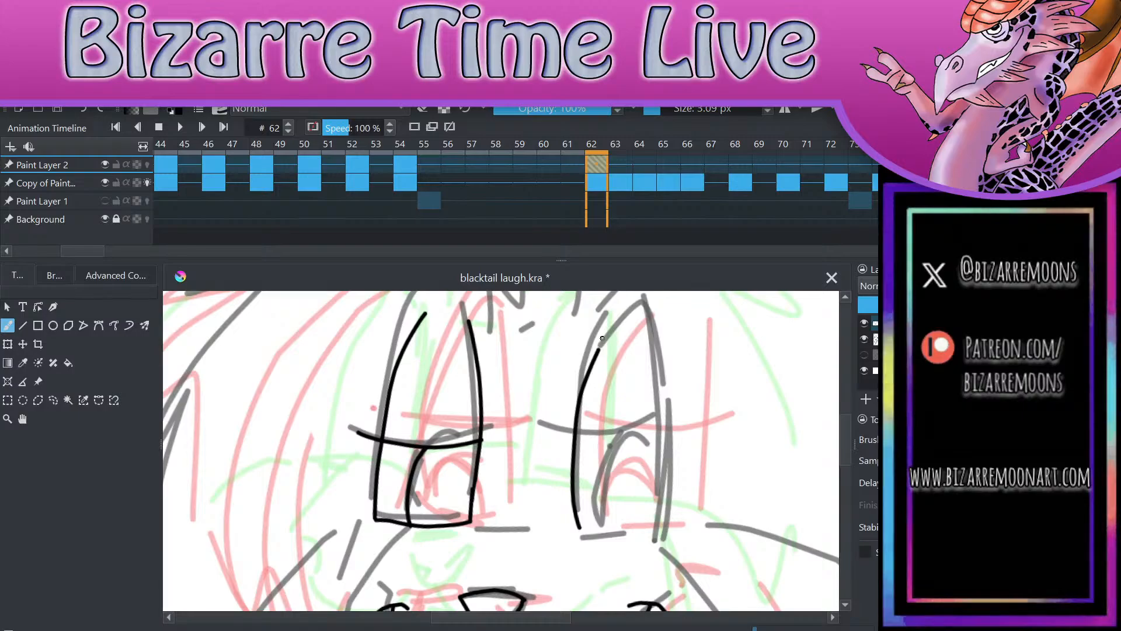
key(ctrl+z)
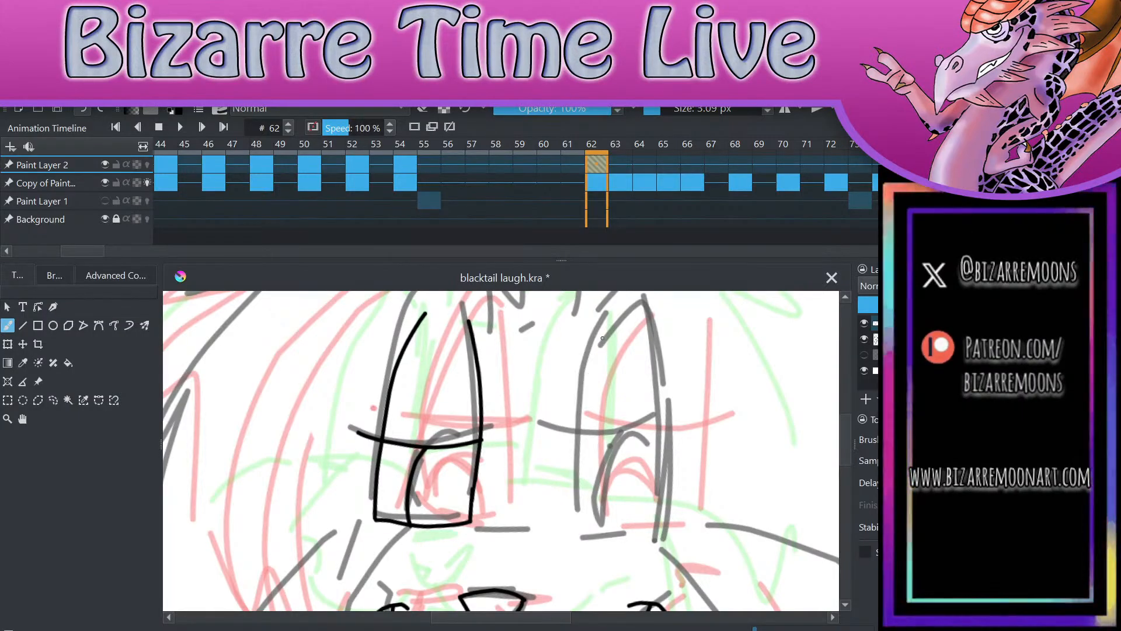
drag(588, 326, 571, 524)
drag(653, 321, 666, 522)
scroll(666, 522, up, 4)
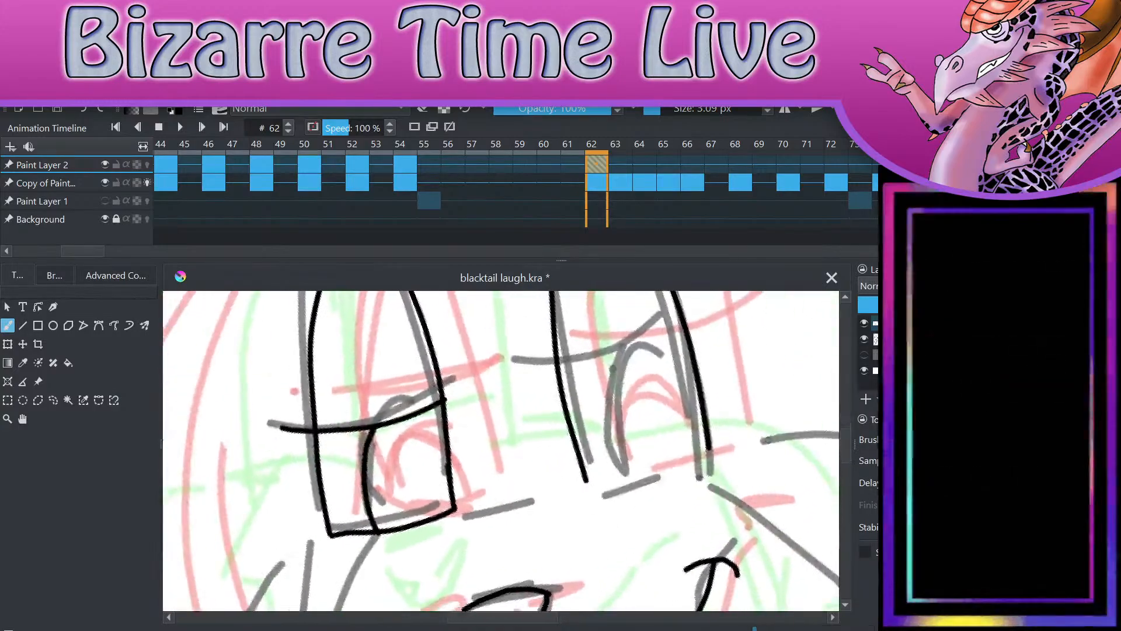
mouse_move(508, 502)
mouse_down()
mouse_move(622, 493)
mouse_move(710, 425)
mouse_up()
scroll(750, 417, down, 4)
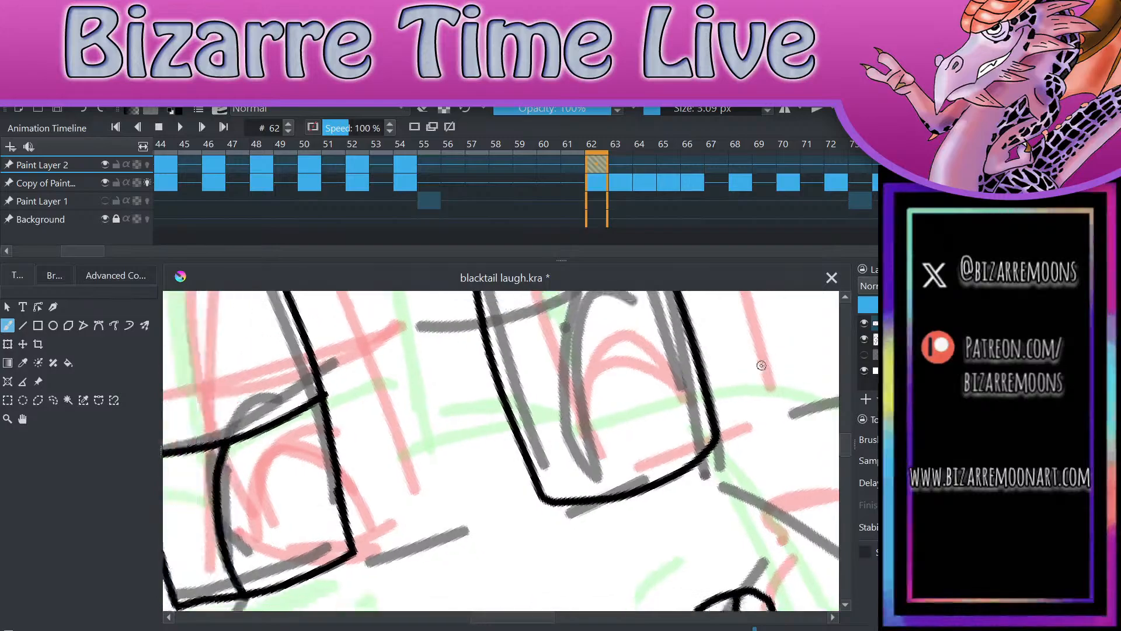
mouse_move(583, 400)
mouse_down()
mouse_move(638, 394)
mouse_move(702, 360)
mouse_up()
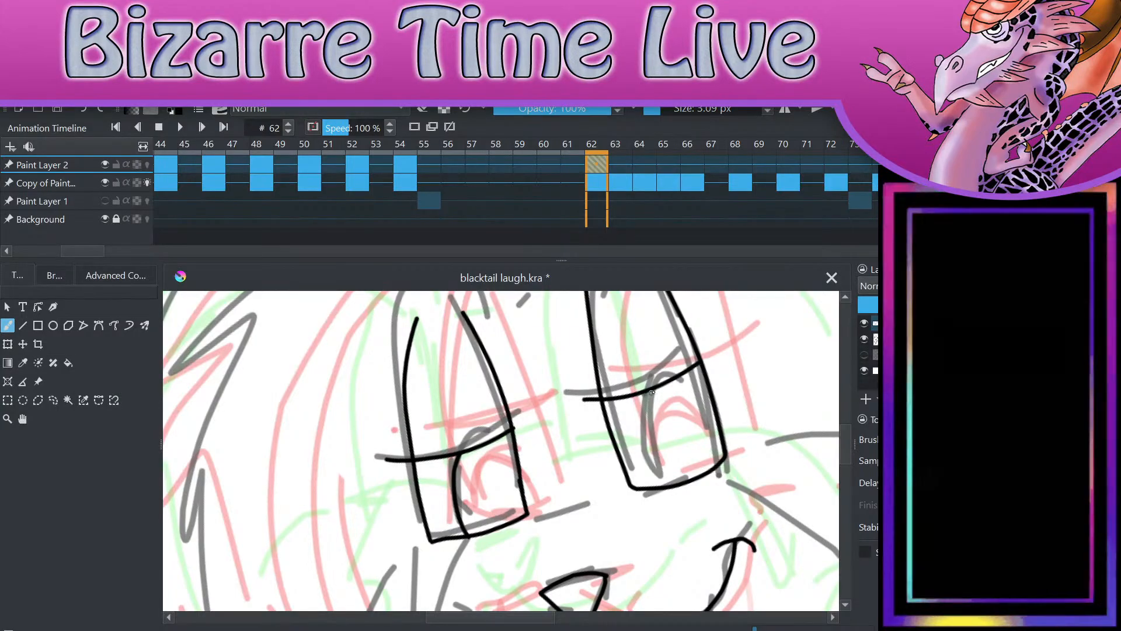
mouse_move(653, 390)
mouse_down()
mouse_move(649, 442)
mouse_move(672, 484)
mouse_up()
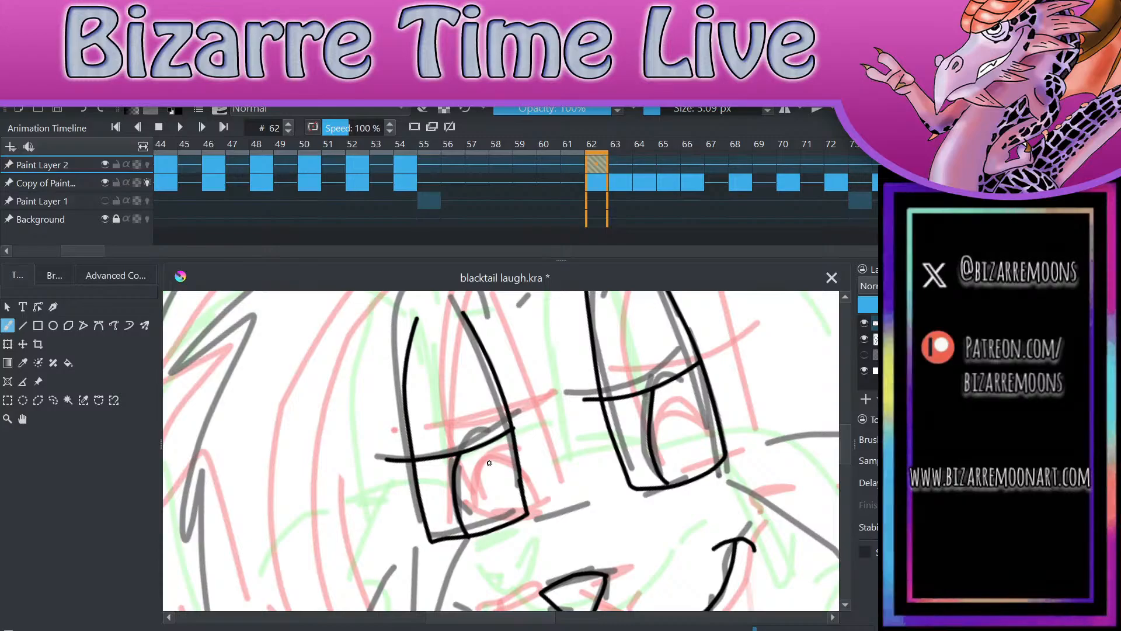
Step: Draw the rounded pupils beneath the eyelids in both eyes, redoing the stroke in the right eye
mouse_move(472, 451)
mouse_down()
mouse_move(482, 493)
mouse_move(522, 486)
mouse_up()
mouse_move(664, 390)
mouse_down()
mouse_move(663, 424)
mouse_move(693, 457)
mouse_move(722, 435)
mouse_up()
key(ctrl+z)
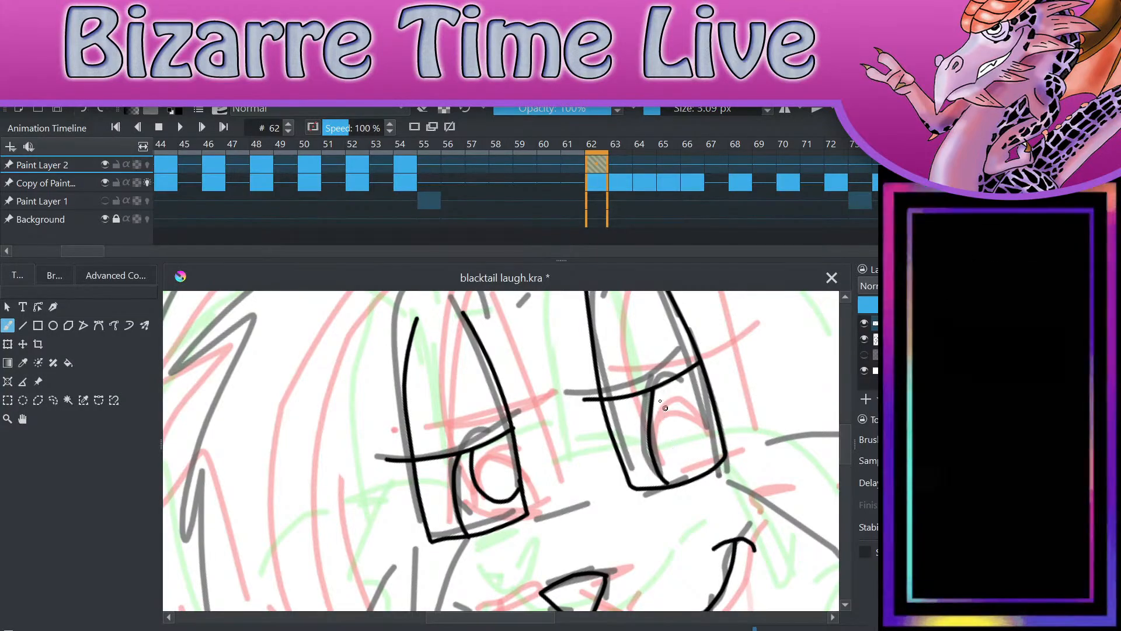
mouse_move(666, 381)
mouse_down()
mouse_move(665, 418)
mouse_move(692, 445)
mouse_move(721, 430)
mouse_up()
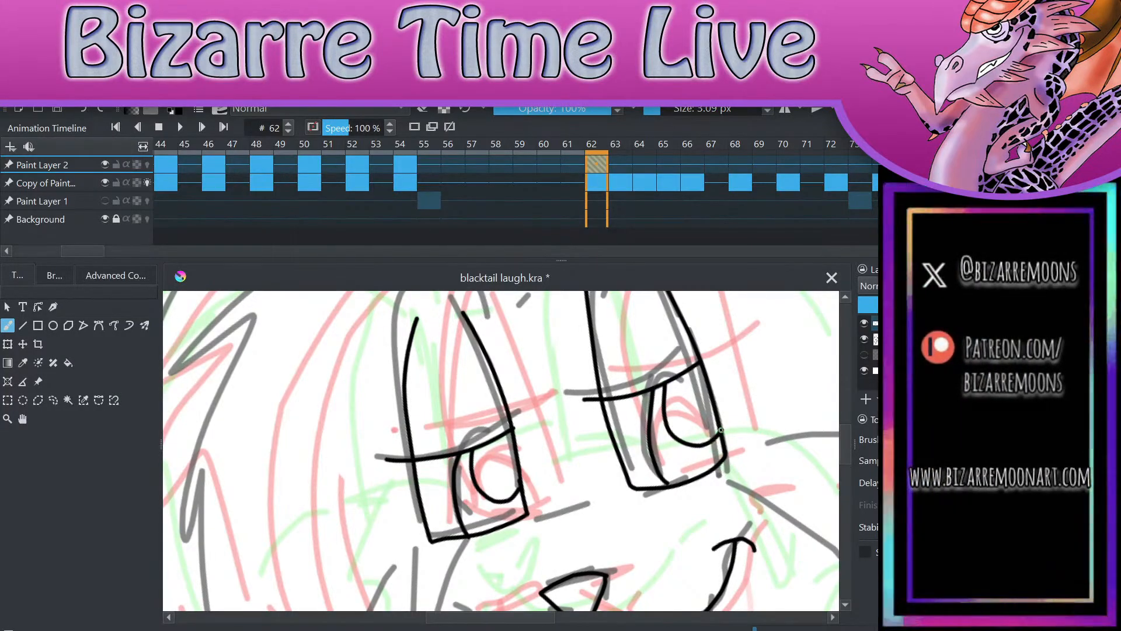
scroll(721, 430, down, 3)
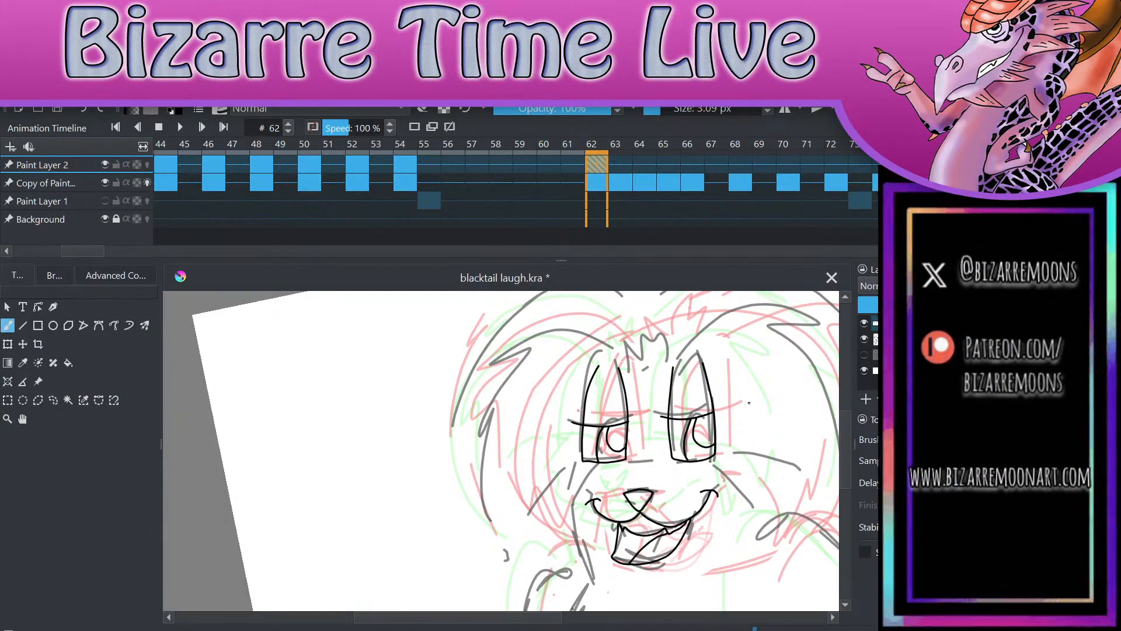
scroll(749, 403, up, 5)
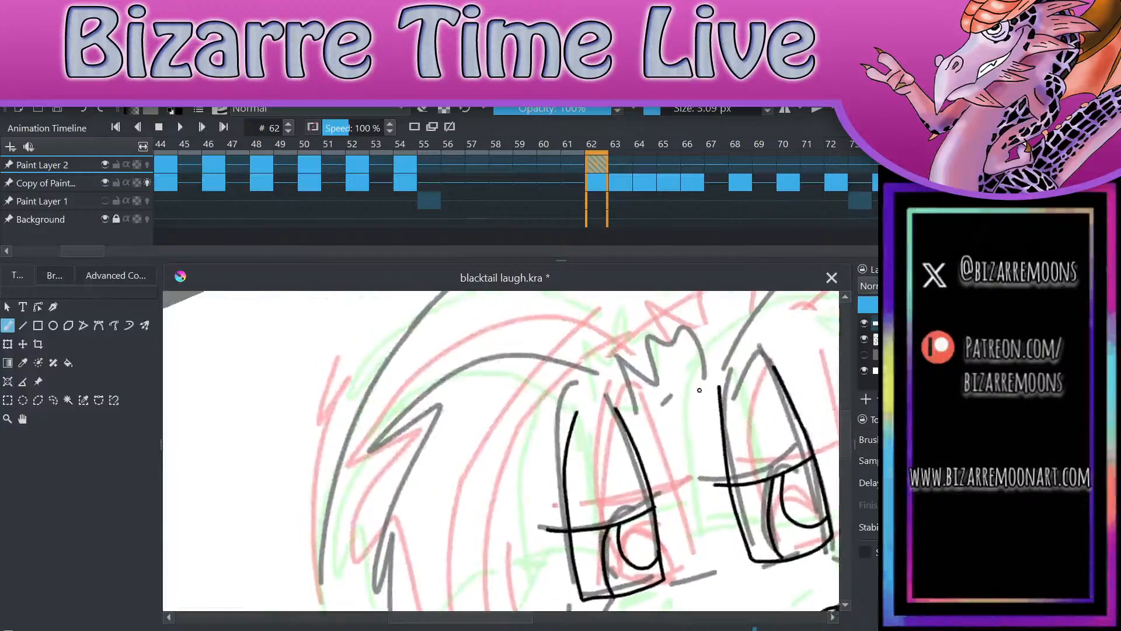
scroll(749, 352, down, 3)
scroll(753, 362, up, 2)
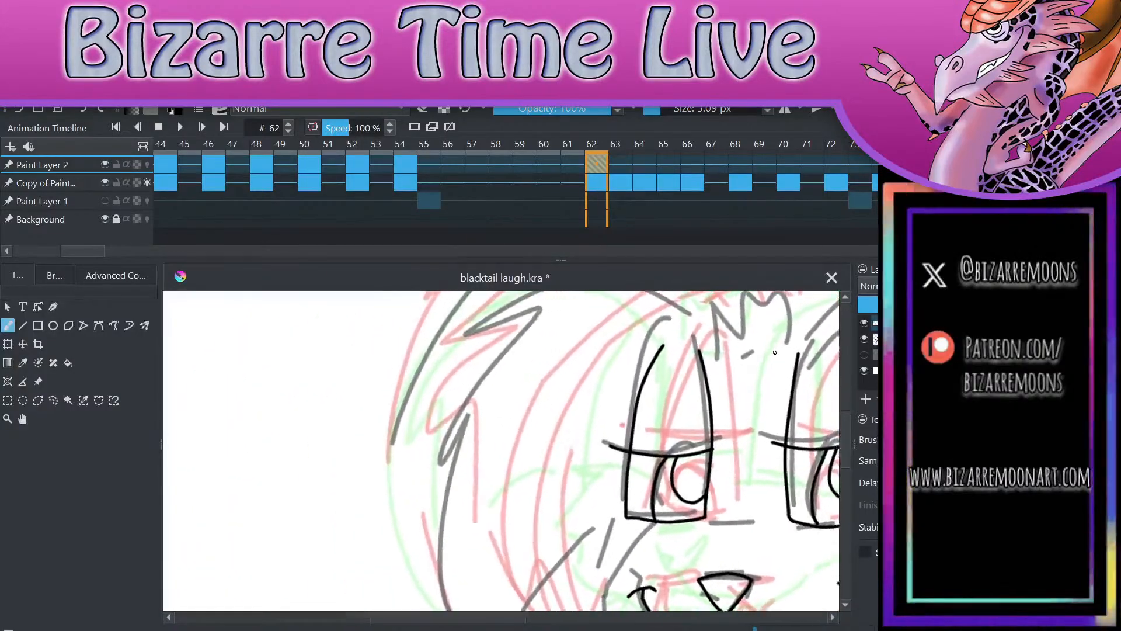
scroll(768, 387, down, 2)
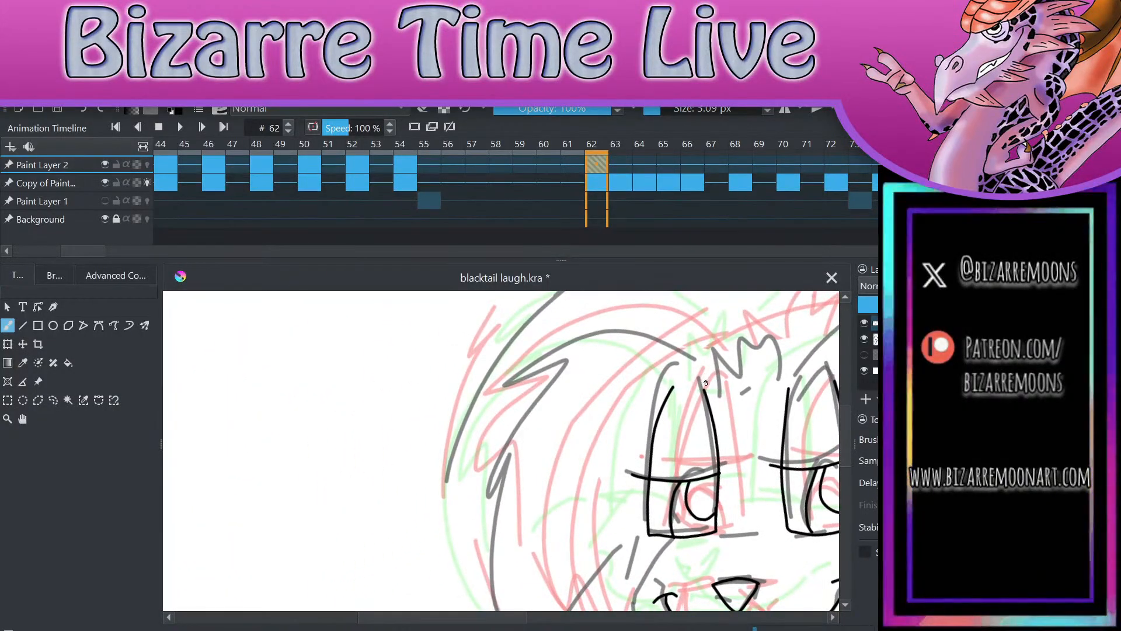
Step: Ink the inner fur outline on the left side of the head, curving from the left eye down into jagged tufts at the cheek
mouse_move(705, 390)
mouse_down()
mouse_move(660, 354)
mouse_move(574, 341)
mouse_move(497, 398)
mouse_move(544, 374)
mouse_move(487, 502)
mouse_move(521, 472)
mouse_up()
mouse_move(522, 580)
mouse_down()
mouse_move(531, 538)
mouse_move(564, 605)
mouse_up()
scroll(753, 473, up, 2)
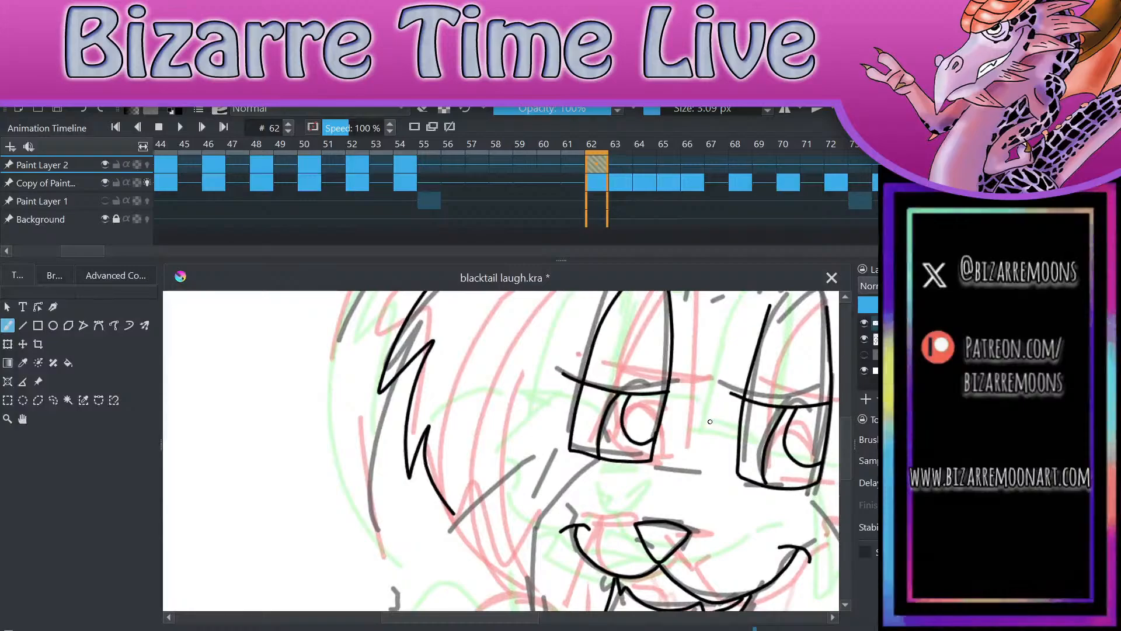
mouse_move(454, 507)
mouse_down()
mouse_move(481, 541)
mouse_move(485, 515)
mouse_move(515, 527)
mouse_move(586, 451)
mouse_up()
scroll(585, 450, down, 4)
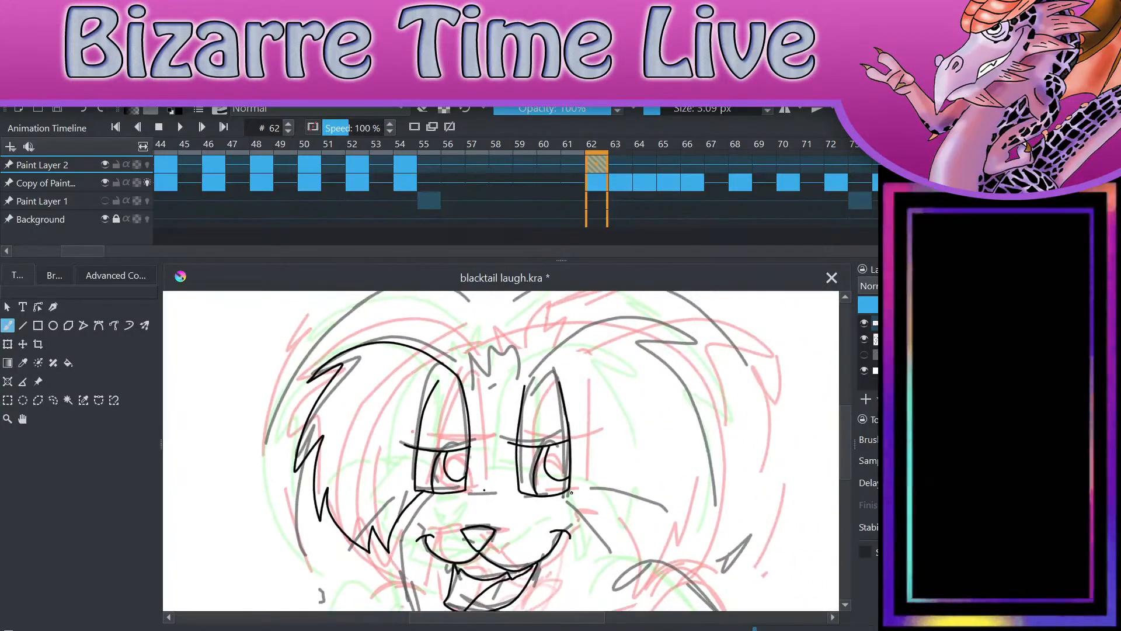
Step: Ink the matching inner fur outline on the right side, arching from the right eye around to the jagged cheek tufts
scroll(572, 494, up, 4)
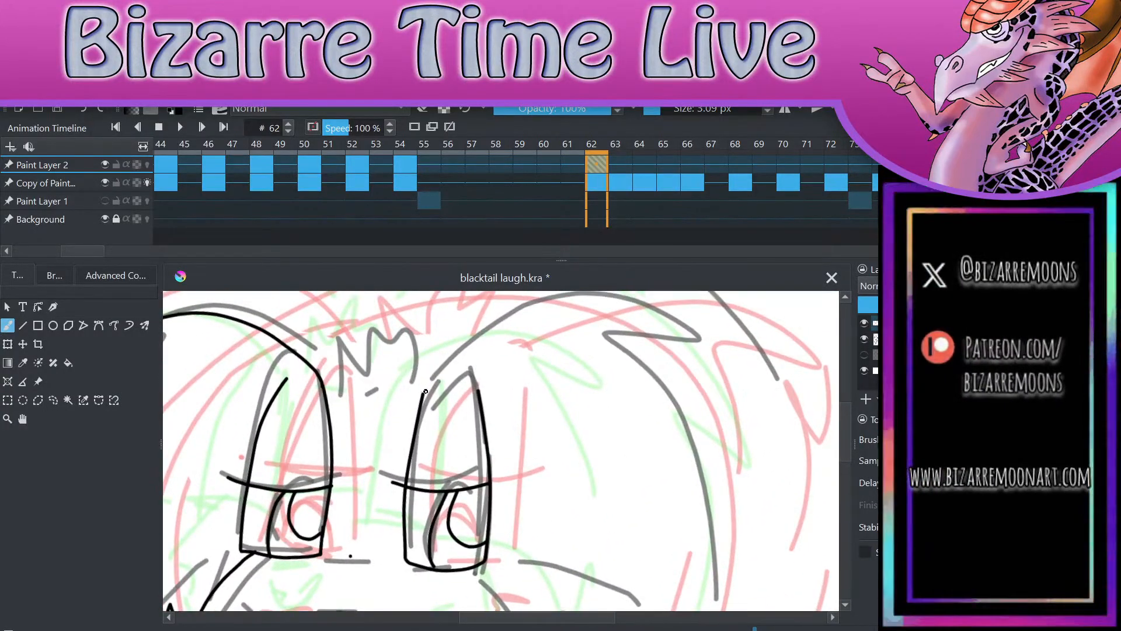
mouse_move(422, 397)
mouse_down()
mouse_move(541, 295)
mouse_move(671, 336)
mouse_move(709, 596)
mouse_up()
scroll(613, 479, down, 3)
scroll(665, 538, up, 3)
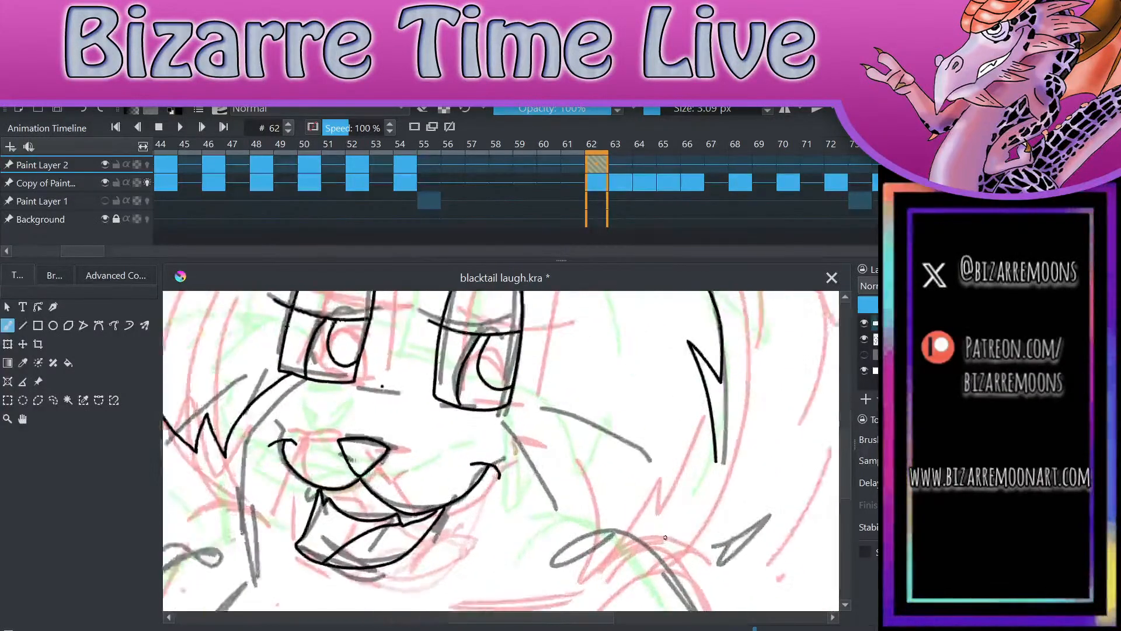
scroll(665, 537, up, 1)
mouse_move(457, 394)
mouse_down()
mouse_move(493, 424)
mouse_move(541, 522)
mouse_move(530, 420)
mouse_move(625, 514)
mouse_move(612, 433)
mouse_move(709, 535)
mouse_move(724, 431)
mouse_up()
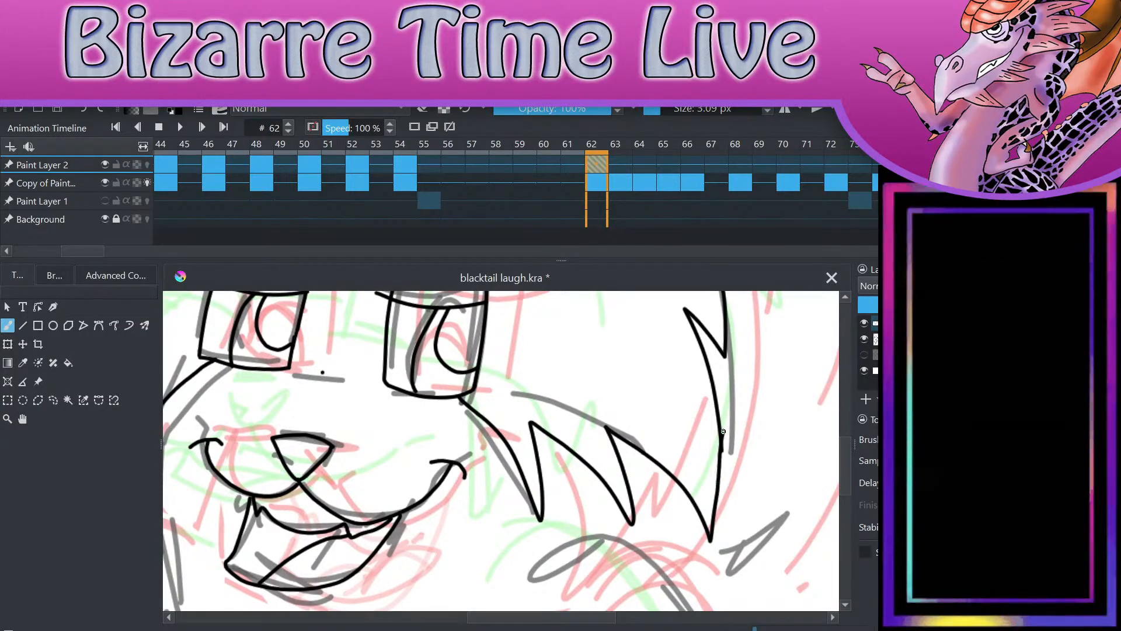
Step: Erase the stray dot between the eyes and save the file
key(e)
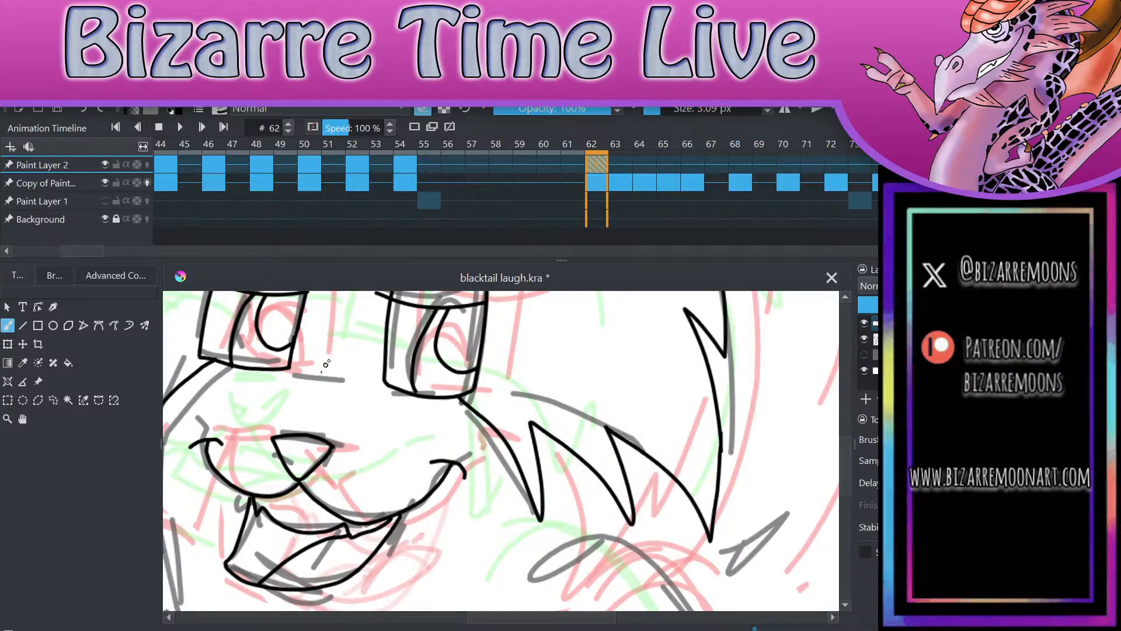
scroll(797, 361, down, 4)
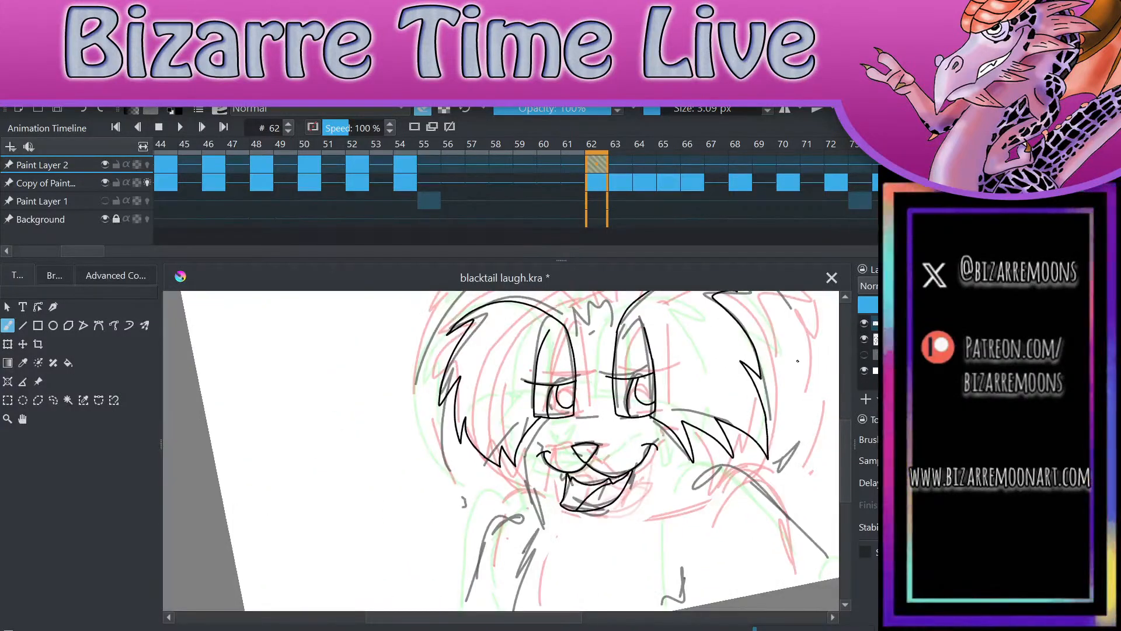
key(ctrl+s)
Step: Ink the small spiky tuft on the forehead between the two fur arcs
scroll(684, 519, down, 4)
scroll(640, 546, up, 5)
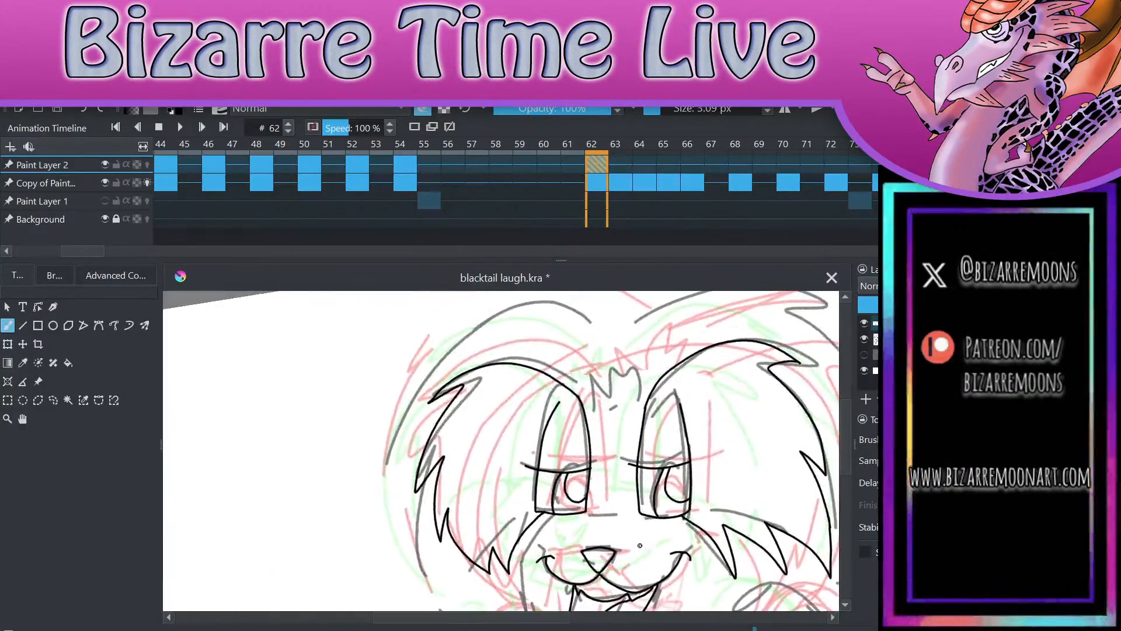
mouse_move(597, 408)
mouse_down()
mouse_move(614, 371)
mouse_move(636, 378)
mouse_move(637, 399)
mouse_move(599, 409)
mouse_up()
scroll(714, 440, down, 3)
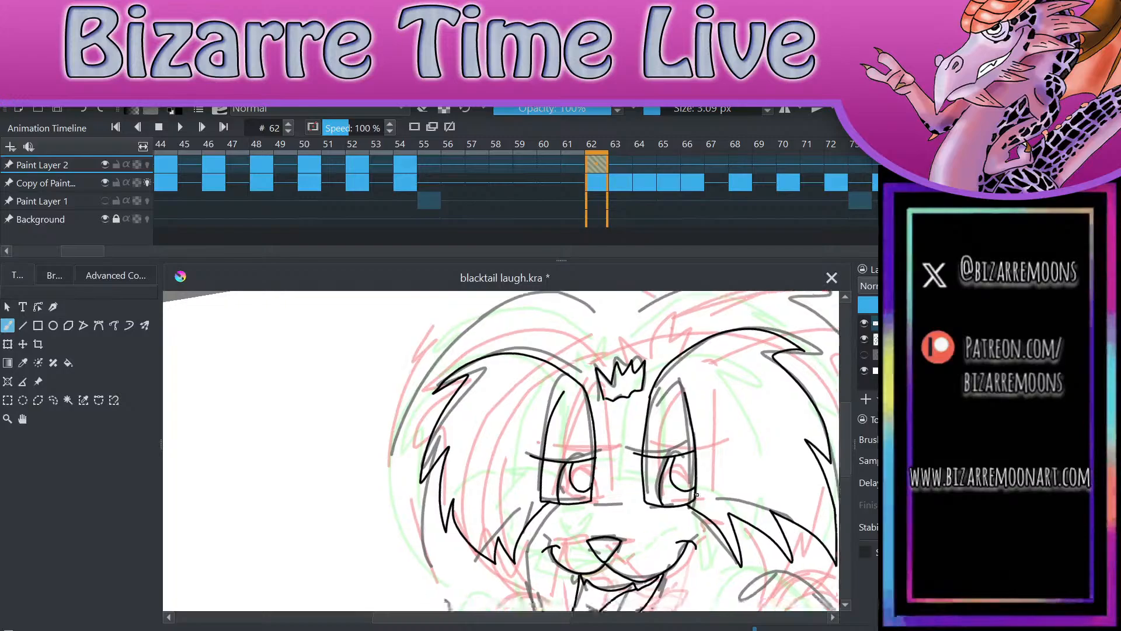
Step: Ink the outer fur silhouette on both sides of the head, from the centre parting down to the shoulders
mouse_move(656, 349)
mouse_down()
mouse_move(579, 352)
mouse_move(541, 400)
mouse_move(539, 466)
mouse_move(591, 529)
mouse_up()
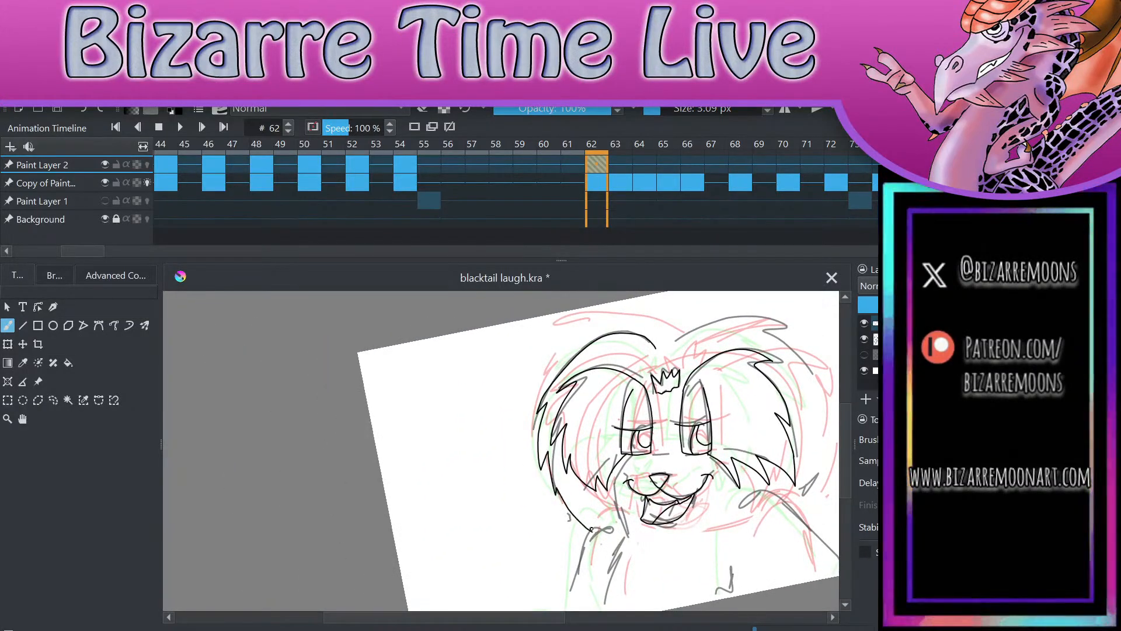
mouse_move(663, 346)
mouse_down()
mouse_move(750, 316)
mouse_move(789, 339)
mouse_move(775, 339)
mouse_move(812, 392)
mouse_move(811, 475)
mouse_move(786, 502)
mouse_up()
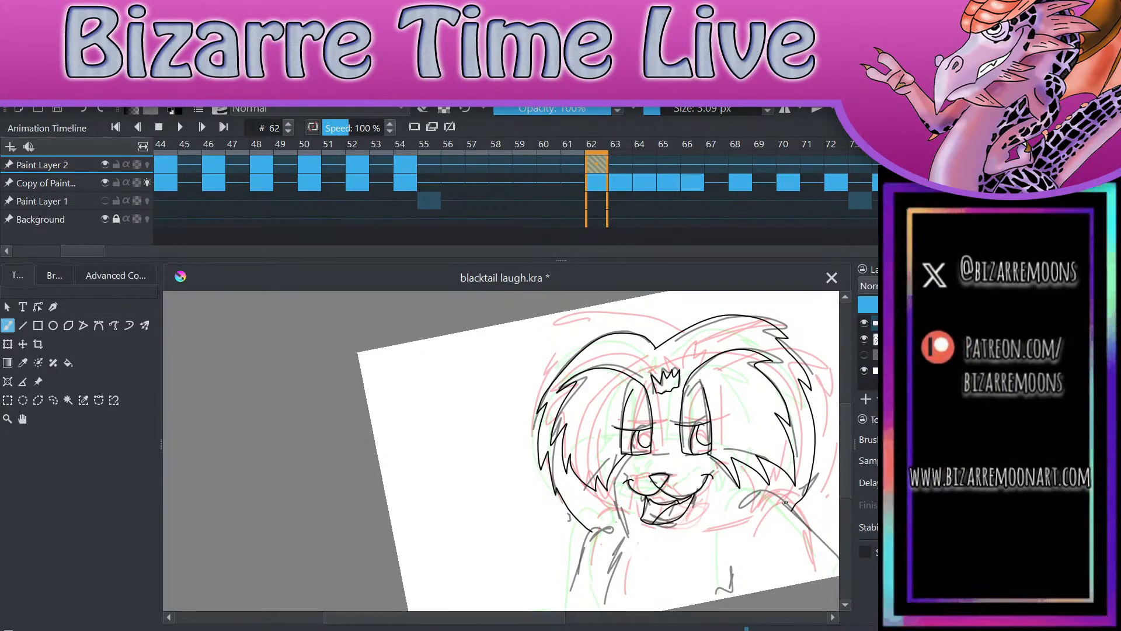
scroll(786, 502, down, 2)
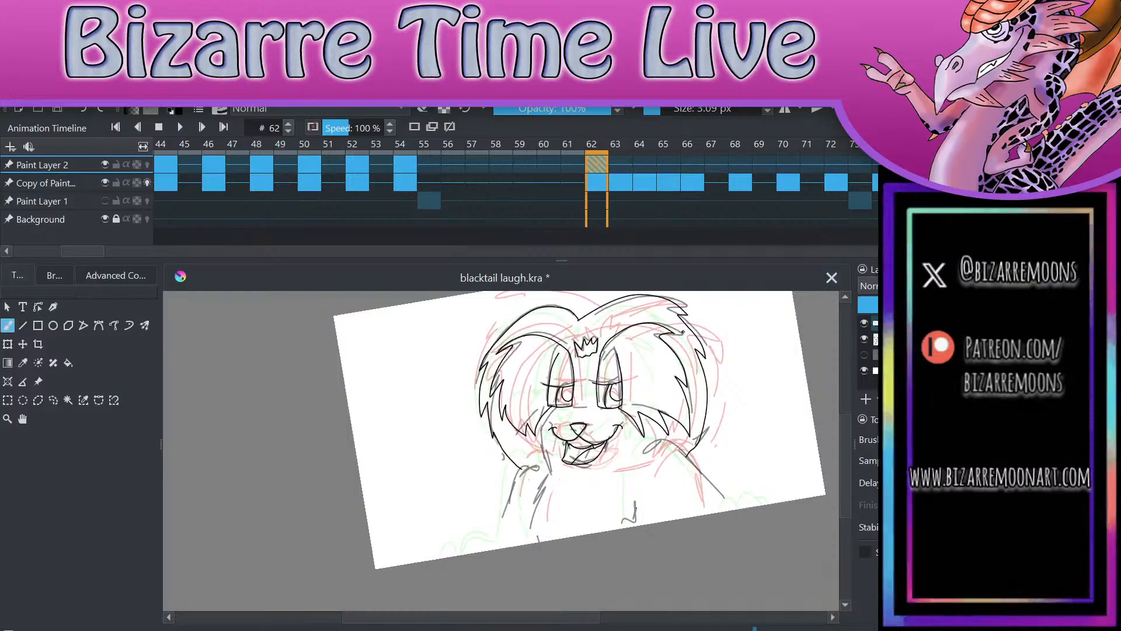
Step: Ink the curved bridge line of the muzzle joining the lower inner corners of both eyes
scroll(758, 550, up, 4)
drag(805, 557, 803, 556)
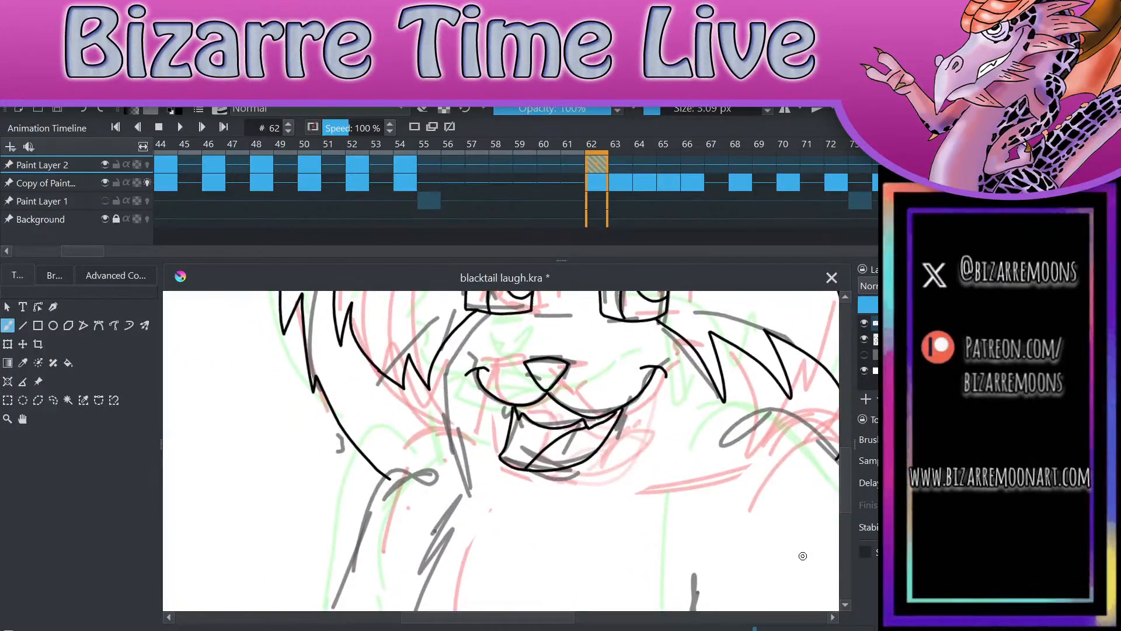
drag(689, 412, 714, 509)
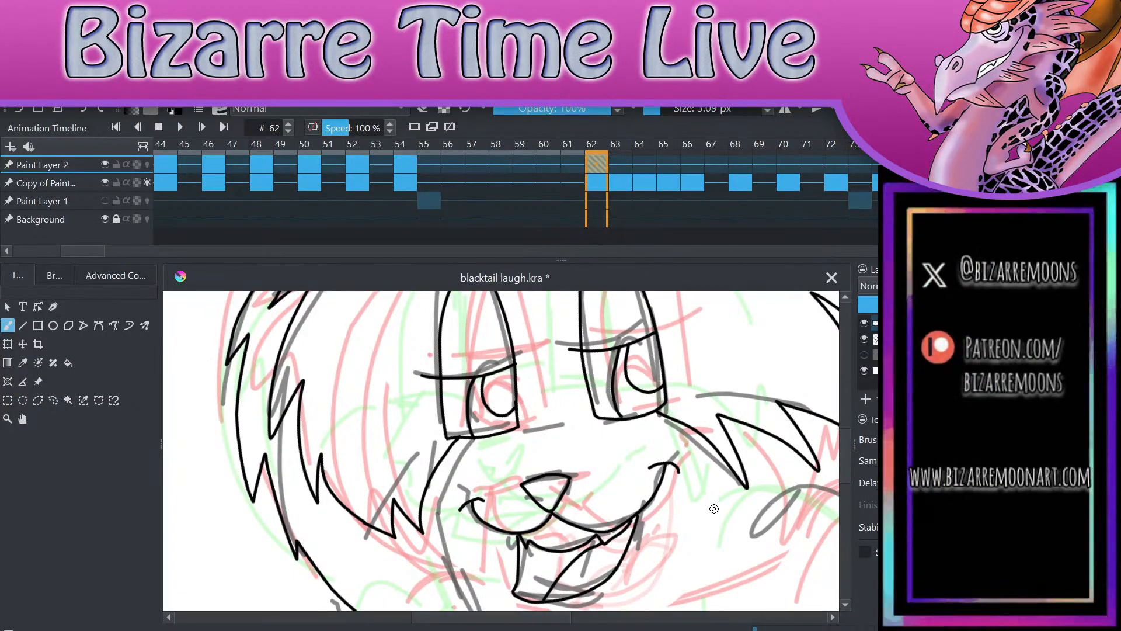
scroll(714, 509, up, 3)
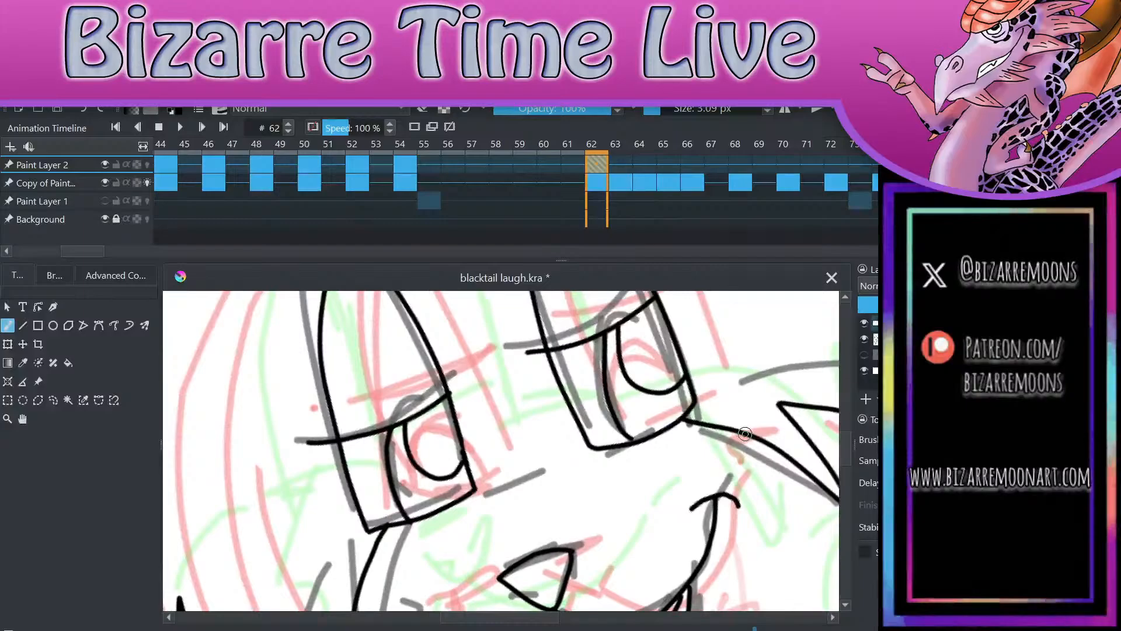
mouse_move(476, 486)
mouse_down()
mouse_move(560, 445)
mouse_move(594, 449)
mouse_up()
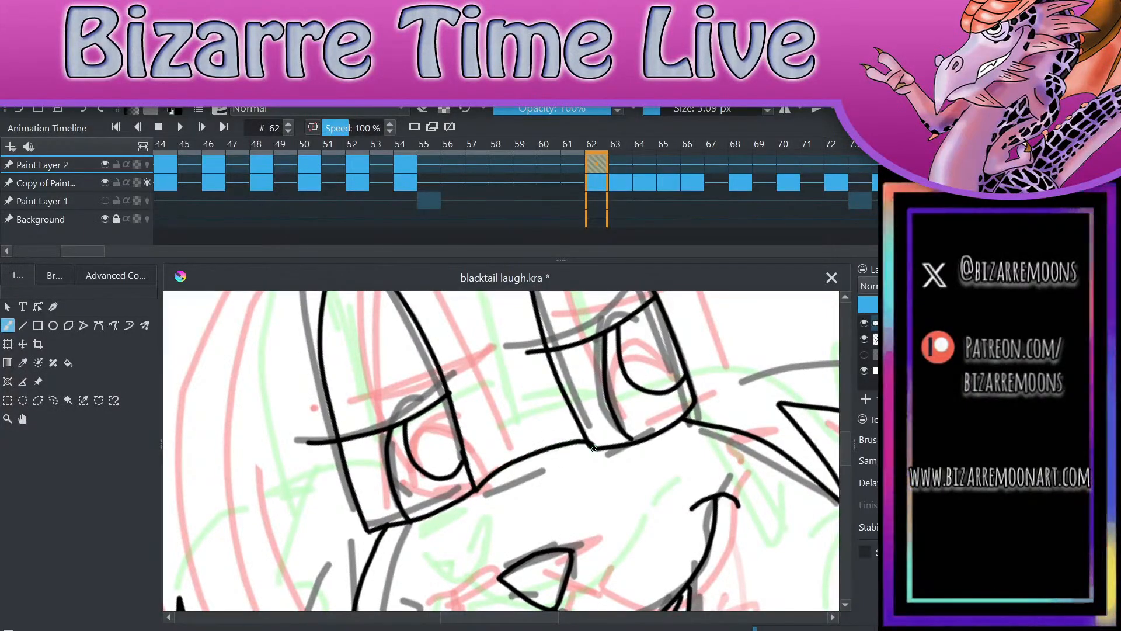
Step: Ink the left cheek line, the right neck line and the tufted left chest line down to the canvas edge
scroll(736, 348, down, 3)
scroll(758, 331, up, 2)
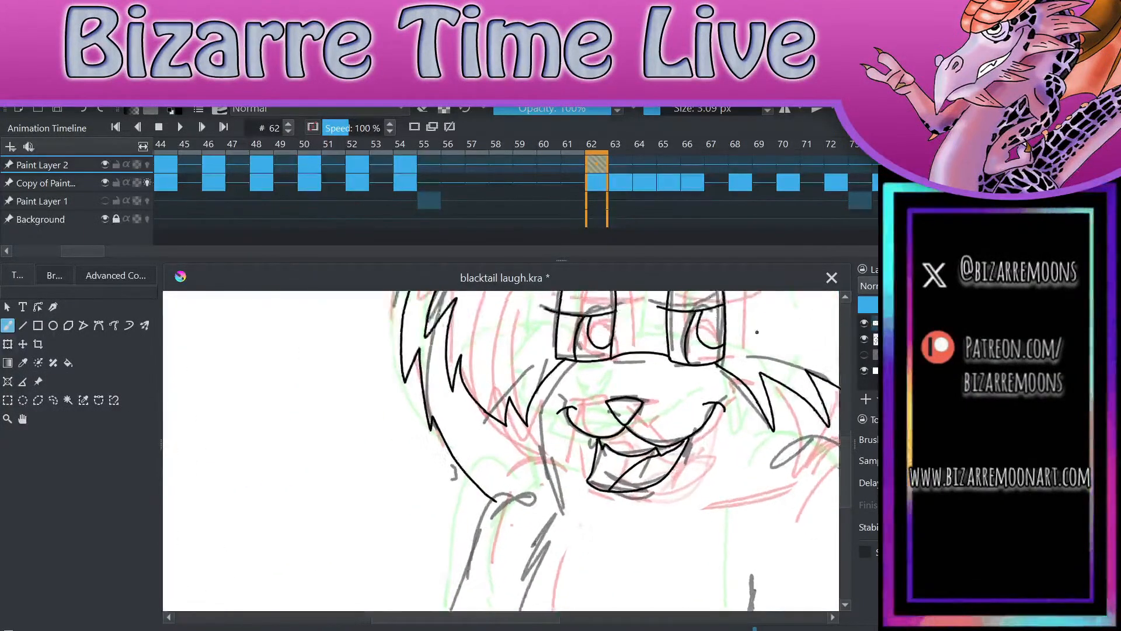
mouse_move(559, 314)
mouse_down()
mouse_move(521, 423)
mouse_move(532, 525)
mouse_up()
scroll(748, 422, down, 2)
scroll(747, 422, down, 2)
scroll(776, 460, up, 1)
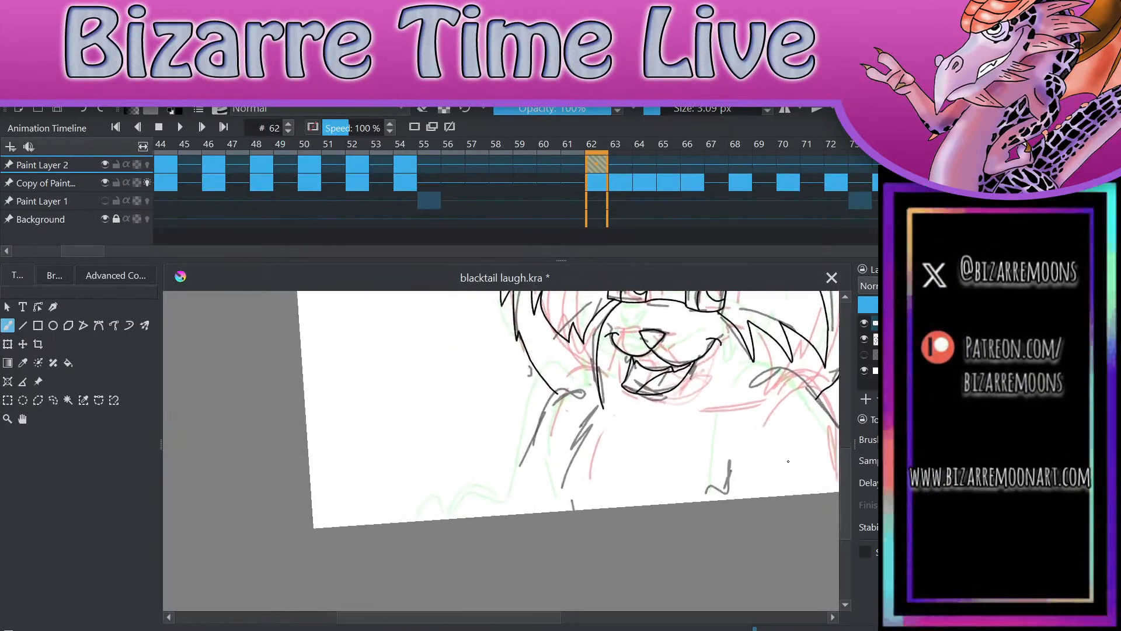
mouse_move(714, 304)
mouse_down()
mouse_move(721, 450)
mouse_move(712, 495)
mouse_up()
mouse_move(591, 399)
mouse_down()
mouse_move(558, 450)
mouse_move(559, 499)
mouse_up()
Step: Ink the left shoulder and outer arm line down to the canvas edge, redoing the stroke until it follows the sketch
mouse_move(587, 398)
mouse_down()
mouse_move(552, 382)
mouse_move(525, 422)
mouse_up()
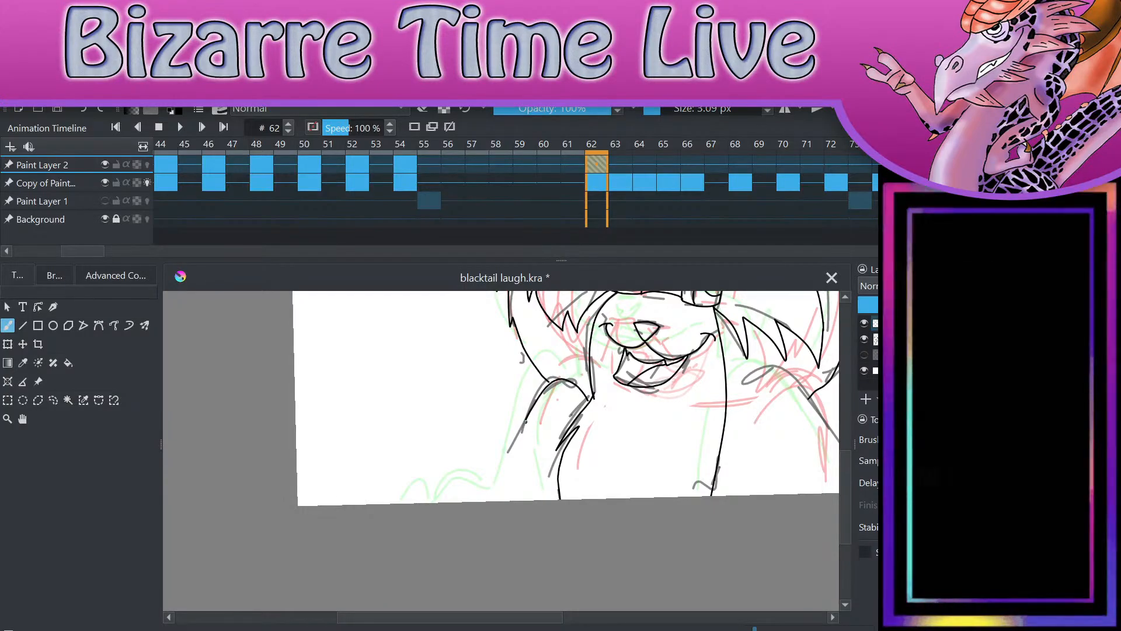
key(ctrl+z)
mouse_move(591, 398)
mouse_down()
mouse_move(578, 383)
mouse_move(508, 438)
mouse_move(488, 500)
mouse_up()
key(ctrl+z)
mouse_move(591, 397)
mouse_down()
mouse_move(523, 421)
mouse_move(490, 502)
mouse_up()
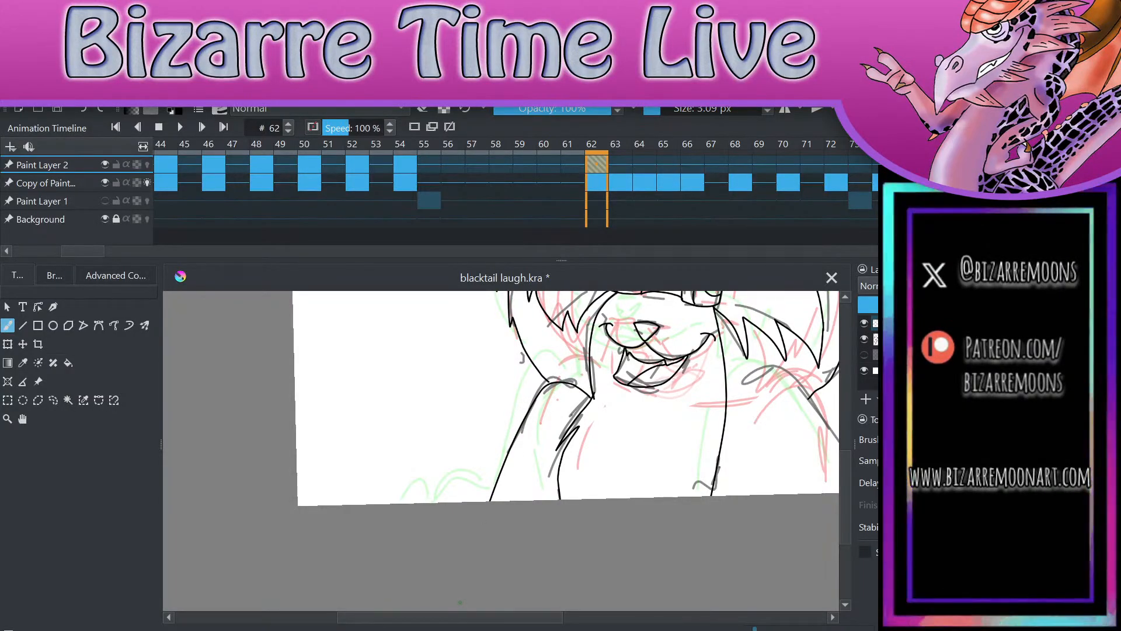
Step: Ink the right shoulder with its tufted inner arm line and straight outer arm line down to the canvas edge
scroll(460, 602, up, 2)
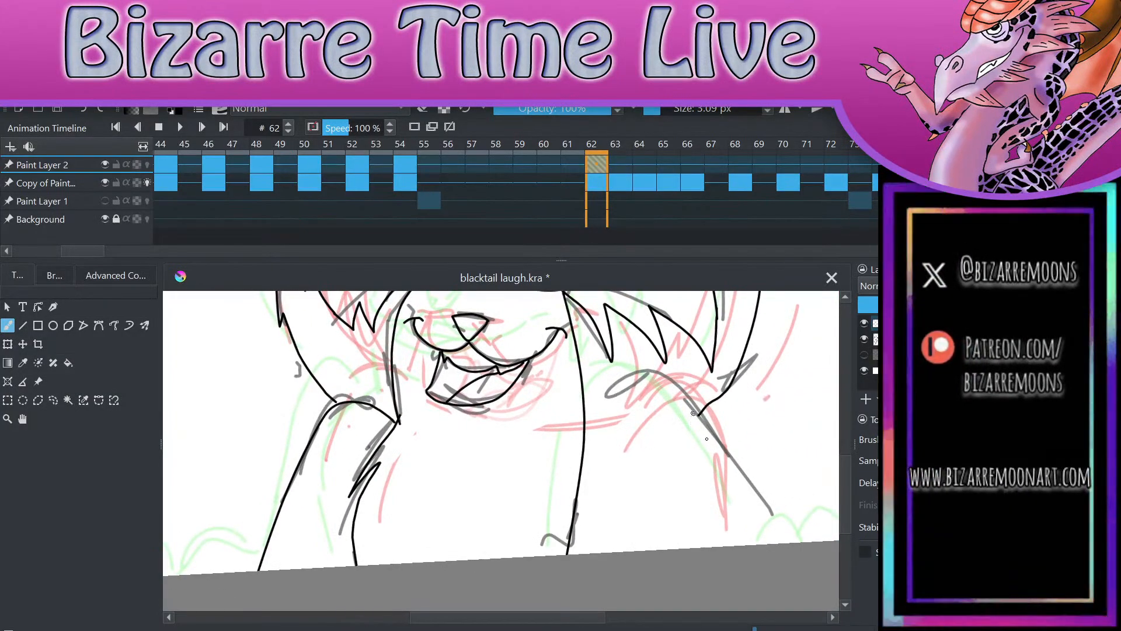
mouse_move(699, 414)
mouse_down()
mouse_move(625, 391)
mouse_move(606, 416)
mouse_move(596, 474)
mouse_move(591, 554)
mouse_up()
drag(696, 410, 750, 545)
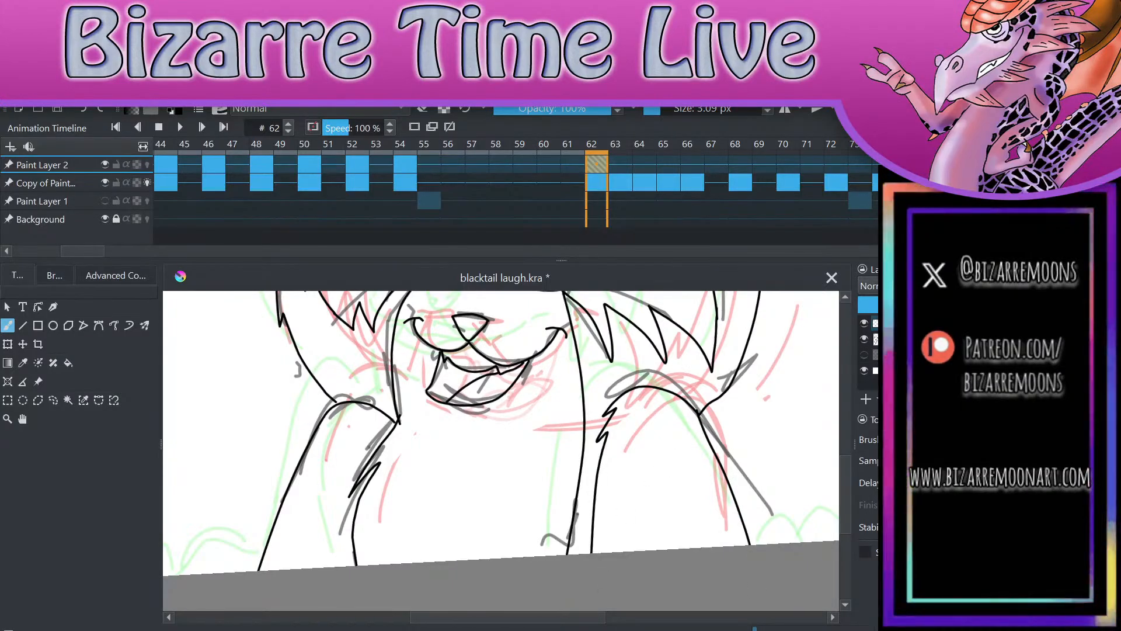
Step: Join the left outer fur line to the shoulder line and save the file
scroll(376, 454, up, 3)
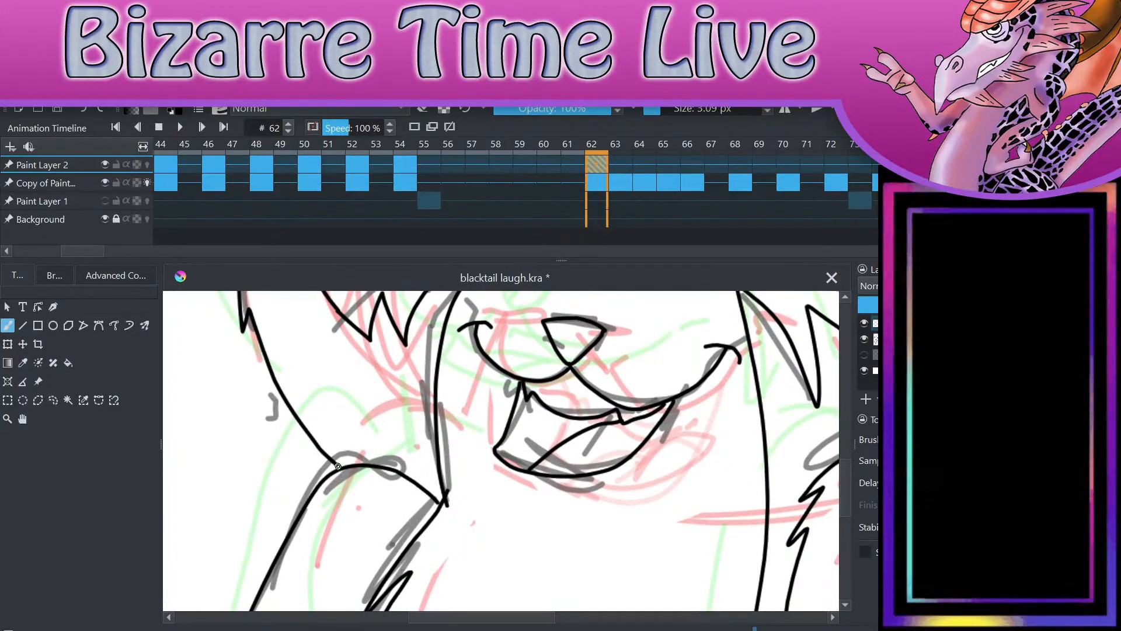
drag(338, 464, 345, 469)
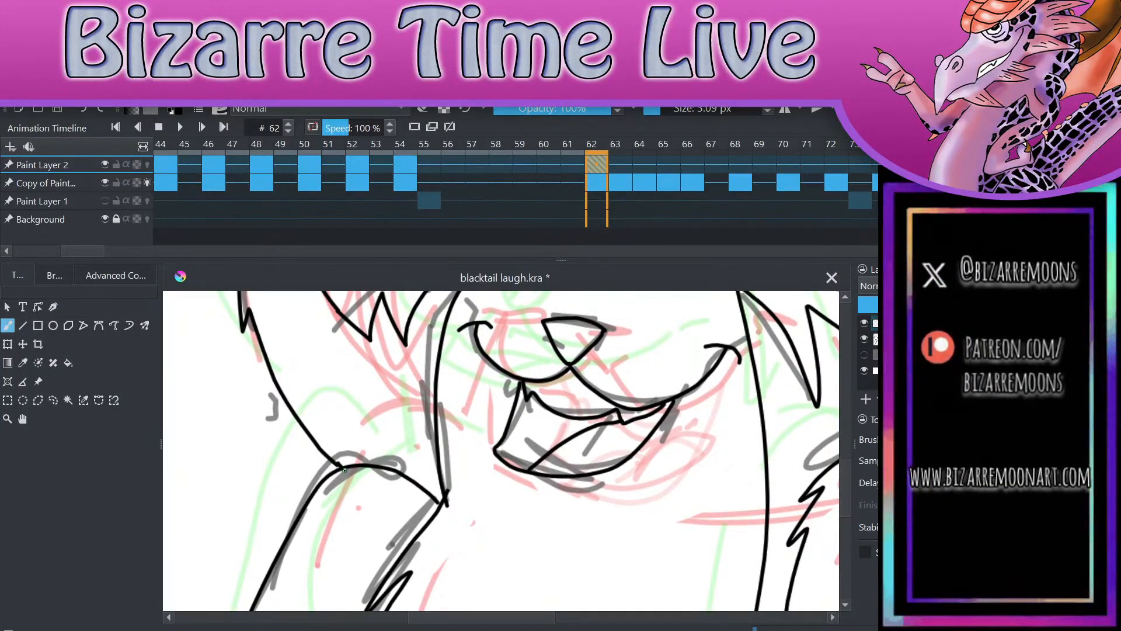
drag(679, 314, 589, 467)
click(748, 365)
scroll(501, 451, down, 5)
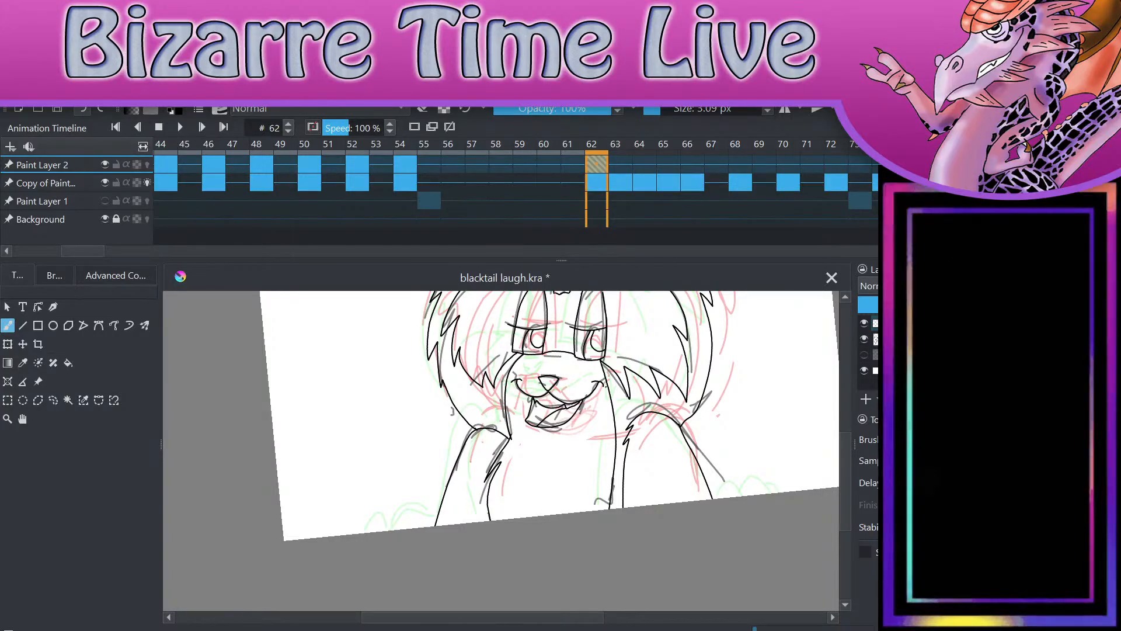
scroll(543, 426, down, 4)
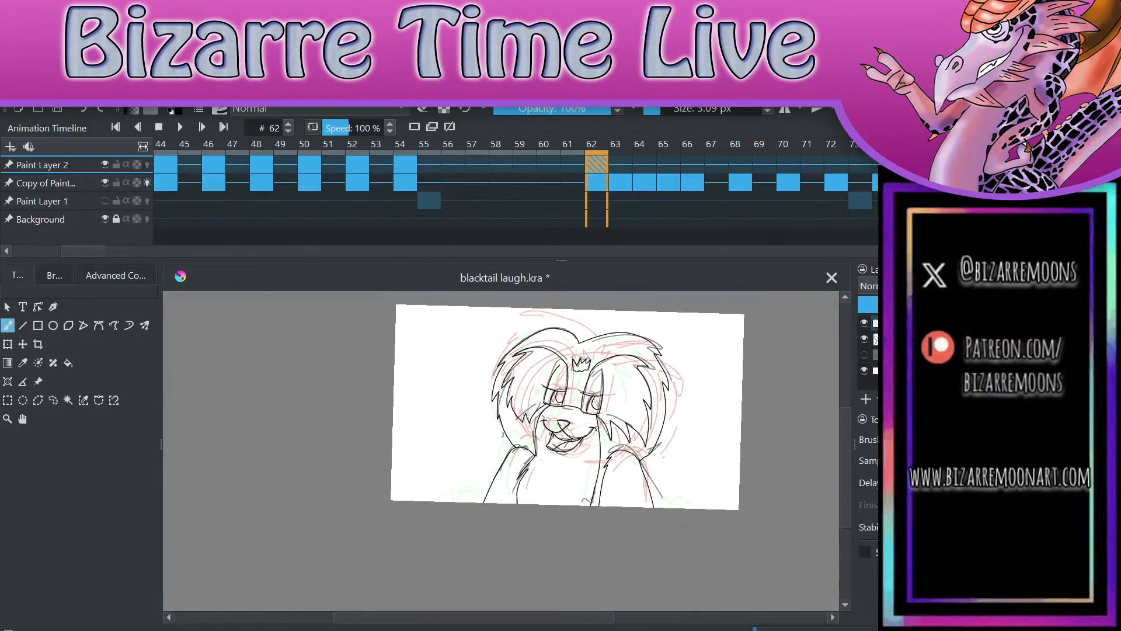
scroll(544, 427, up, 2)
key(ctrl+s)
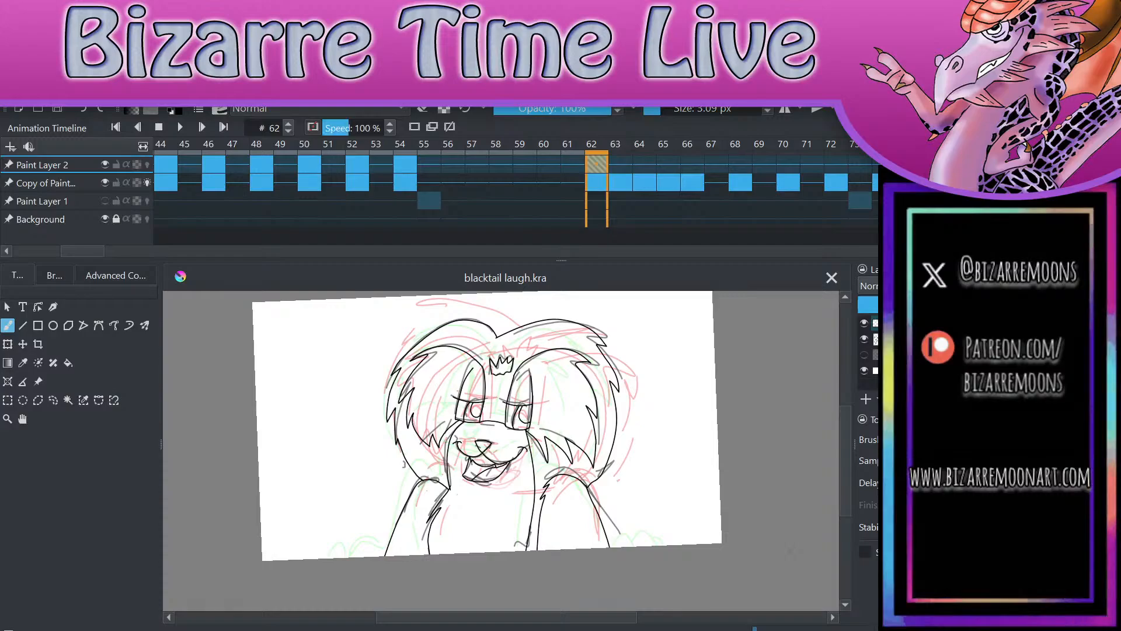
Step: Go to frame 63, lasso the line art carried over from frame 62, delete it and deselect
key(Right)
key(Right)
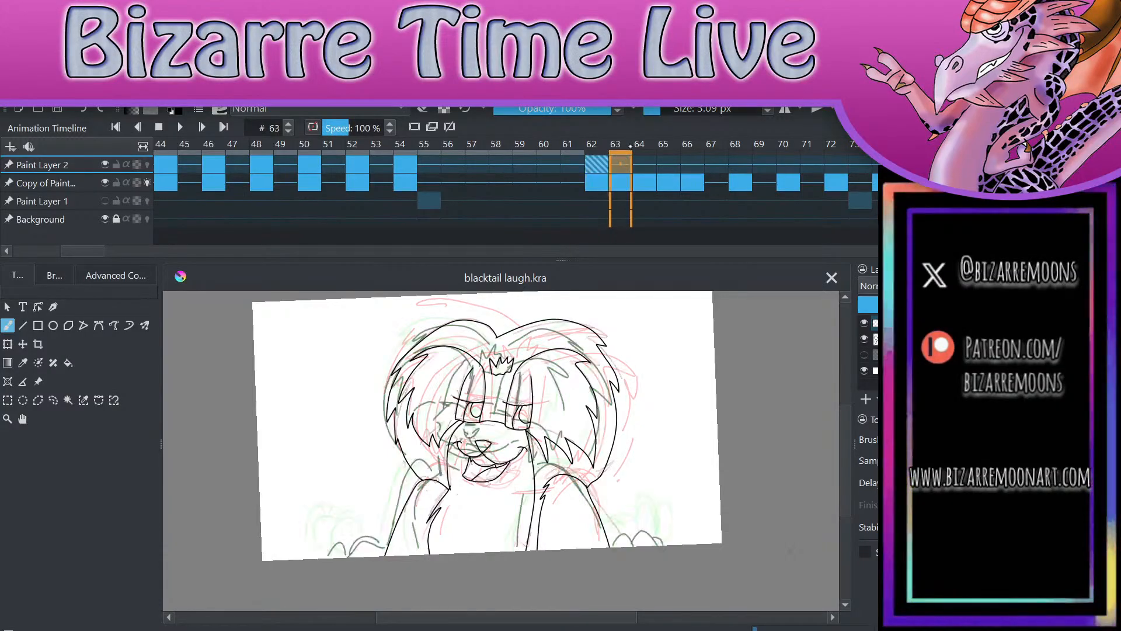
key(Left)
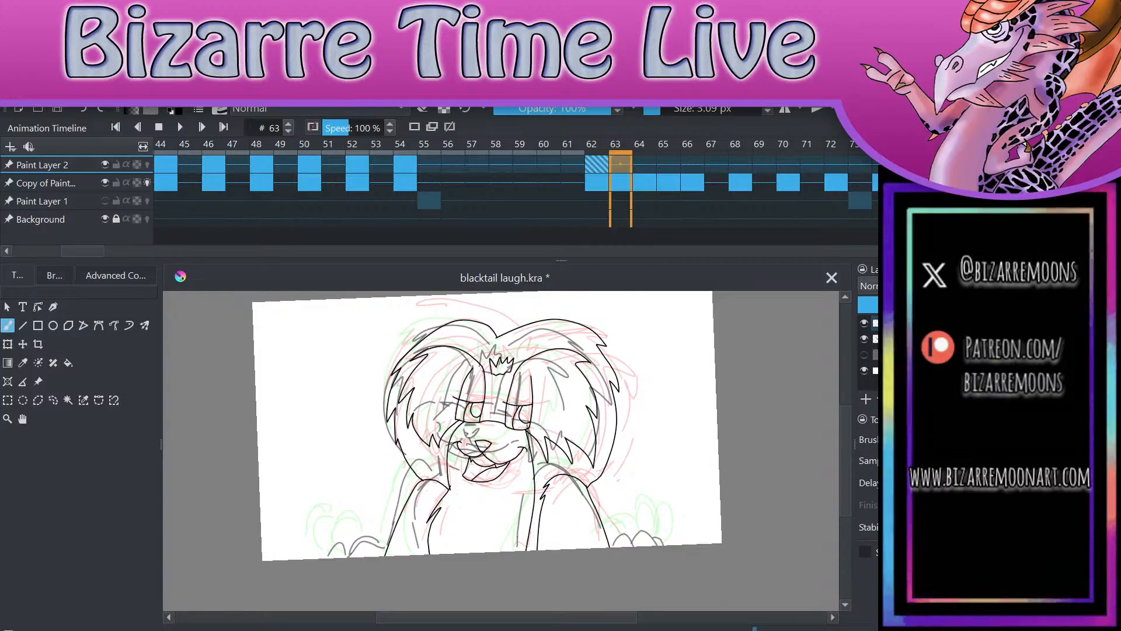
click(53, 400)
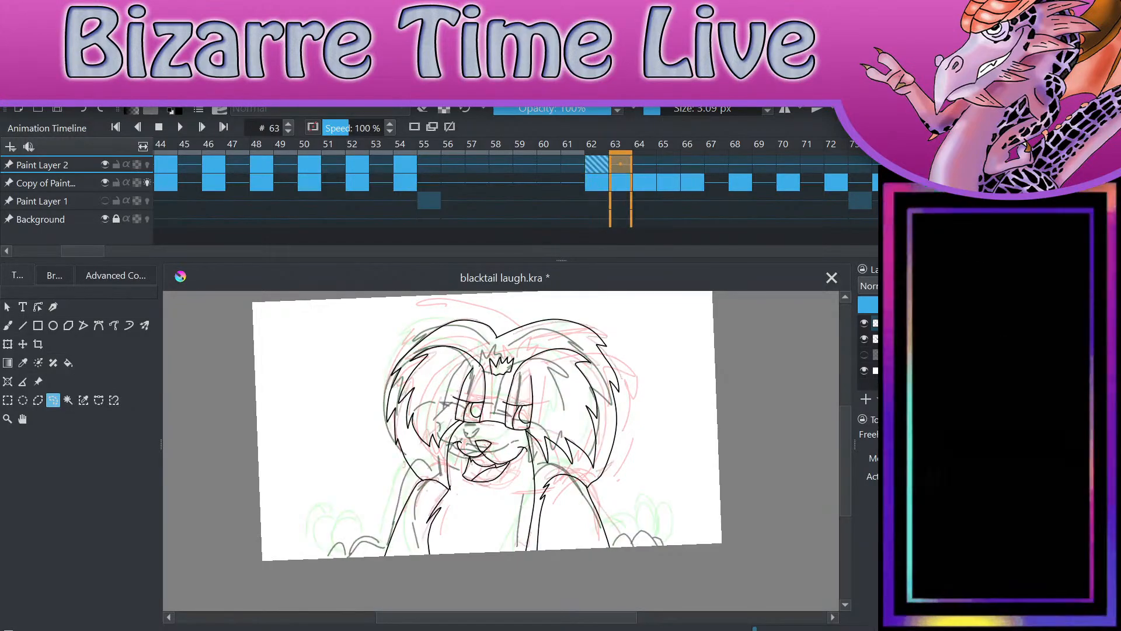
mouse_move(637, 549)
mouse_down()
mouse_move(613, 301)
mouse_move(403, 307)
mouse_move(302, 555)
mouse_move(409, 607)
mouse_up()
key(Delete)
key(ctrl+shift+a)
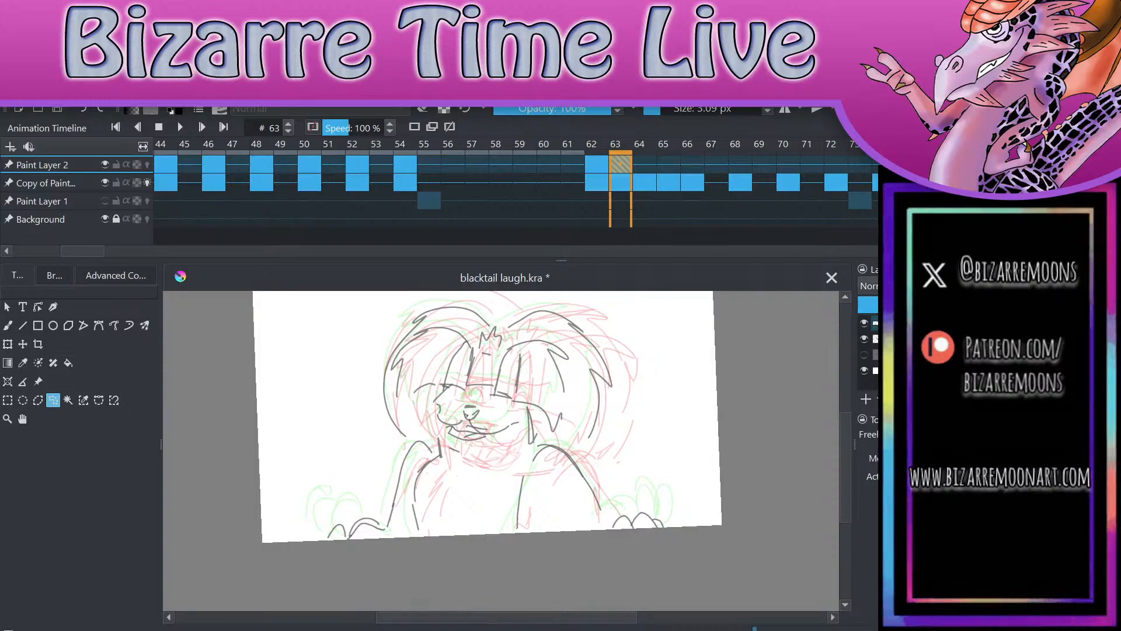
Step: Ink the left eye's tall curved side lines and its arched bottom line on frame 63, following the sketch
scroll(470, 337, up, 4)
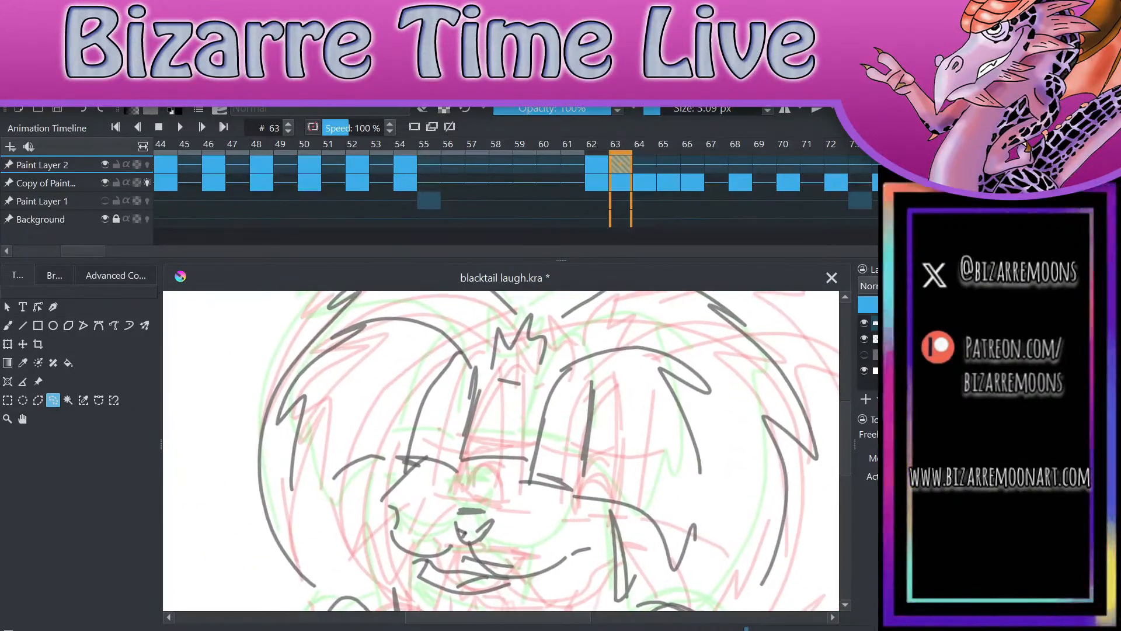
key(b)
scroll(584, 420, up, 1)
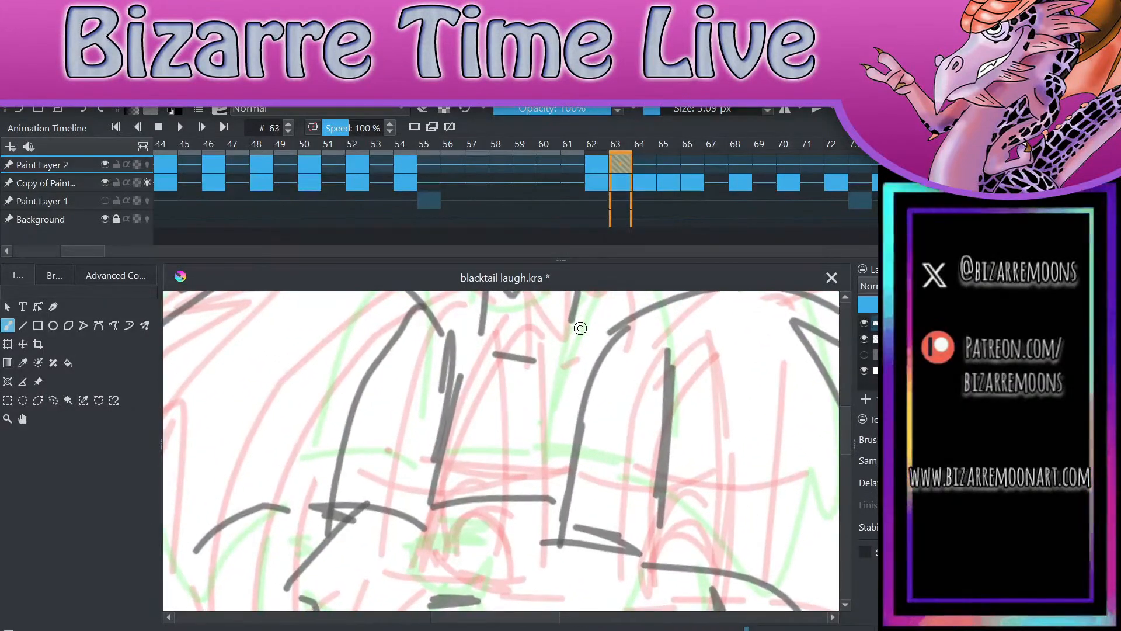
drag(331, 510, 407, 326)
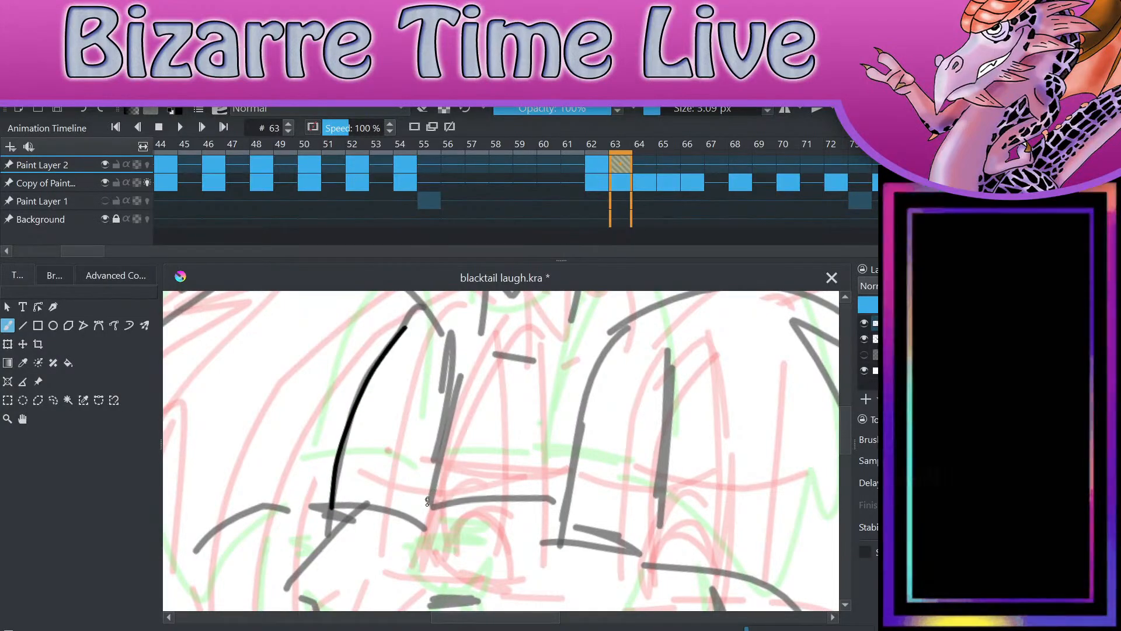
drag(423, 529, 442, 340)
scroll(442, 340, down, 3)
scroll(501, 451, up, 3)
mouse_move(418, 485)
mouse_down()
mouse_move(446, 464)
mouse_move(513, 452)
mouse_up()
key(e)
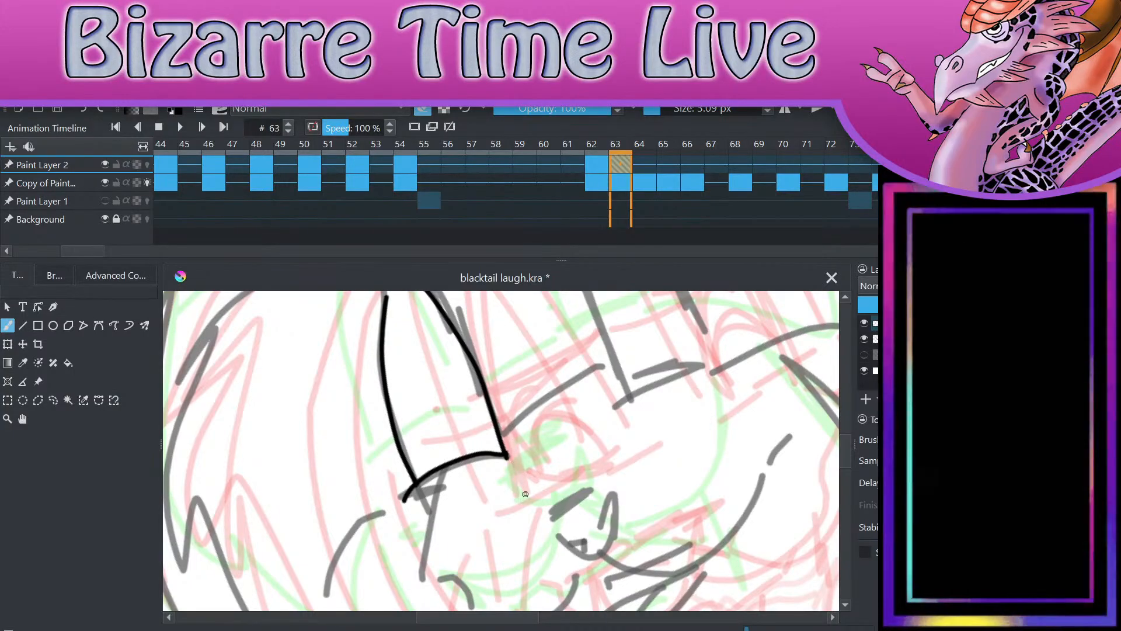
Step: Ink the right eye's two tall side lines and its curved bottom line
scroll(526, 494, down, 4)
key(5)
scroll(513, 393, up, 4)
key(e)
drag(480, 491, 478, 317)
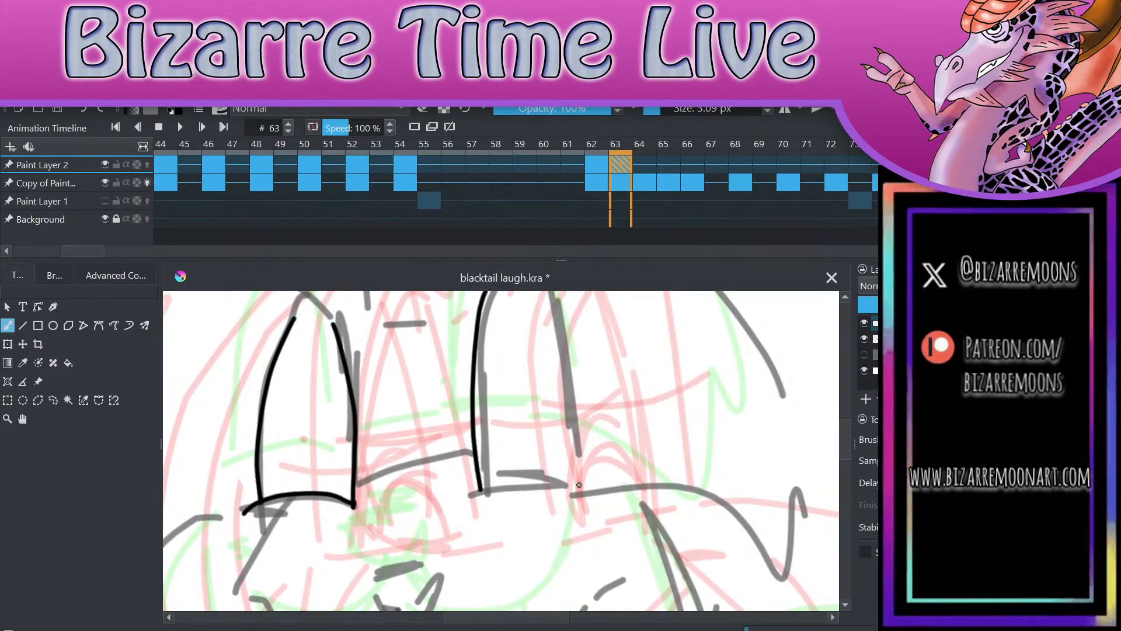
scroll(580, 485, down, 2)
drag(559, 493, 561, 366)
scroll(562, 366, up, 6)
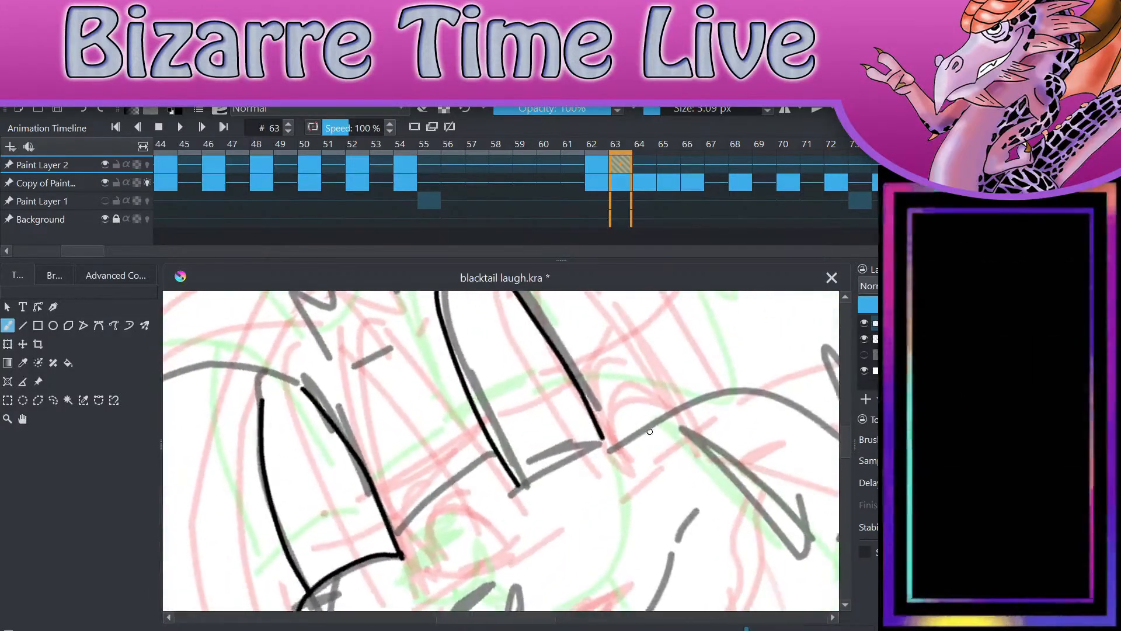
mouse_move(430, 502)
mouse_down()
mouse_move(502, 447)
mouse_move(608, 401)
mouse_up()
scroll(608, 401, down, 6)
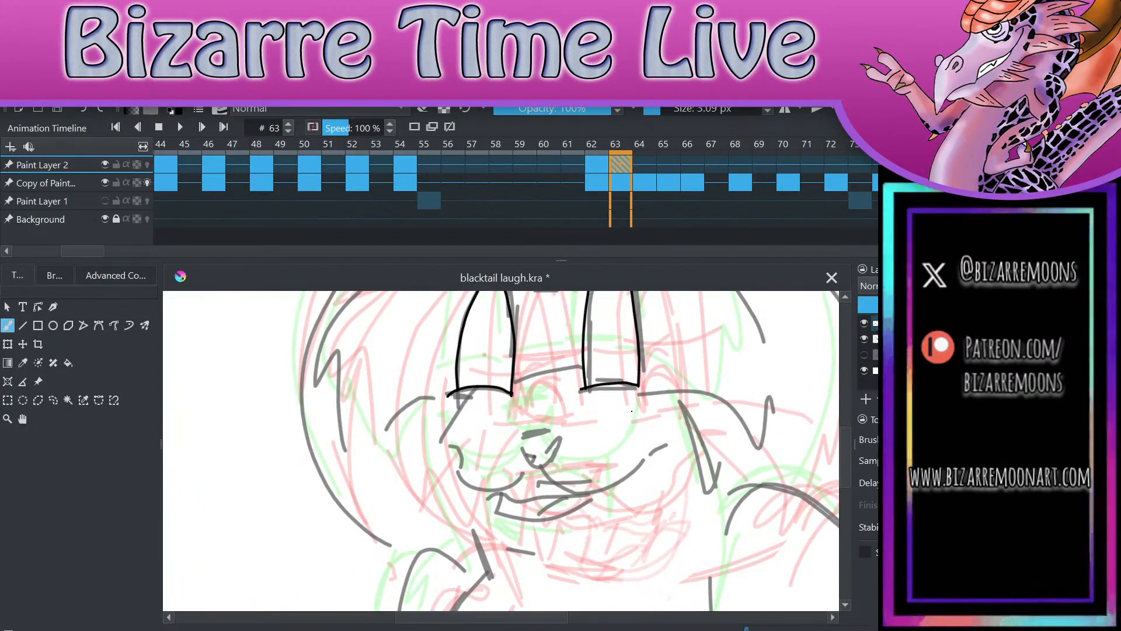
Step: Ink the triangular nose and the smile line curving out to both cheeks, with short corner creases
scroll(632, 411, up, 4)
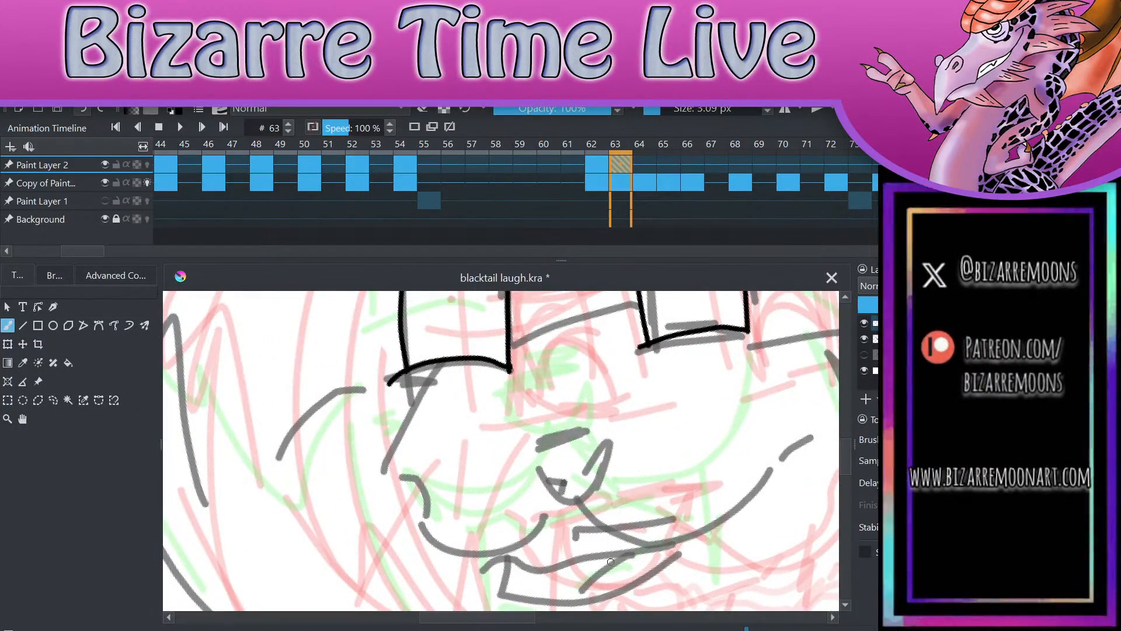
drag(533, 450, 619, 444)
mouse_move(531, 450)
mouse_down()
mouse_move(581, 502)
mouse_move(623, 443)
mouse_up()
mouse_move(580, 510)
mouse_down()
mouse_move(647, 544)
mouse_move(754, 490)
mouse_move(784, 449)
mouse_move(808, 452)
mouse_move(547, 541)
mouse_move(428, 497)
mouse_move(417, 505)
mouse_move(447, 497)
mouse_up()
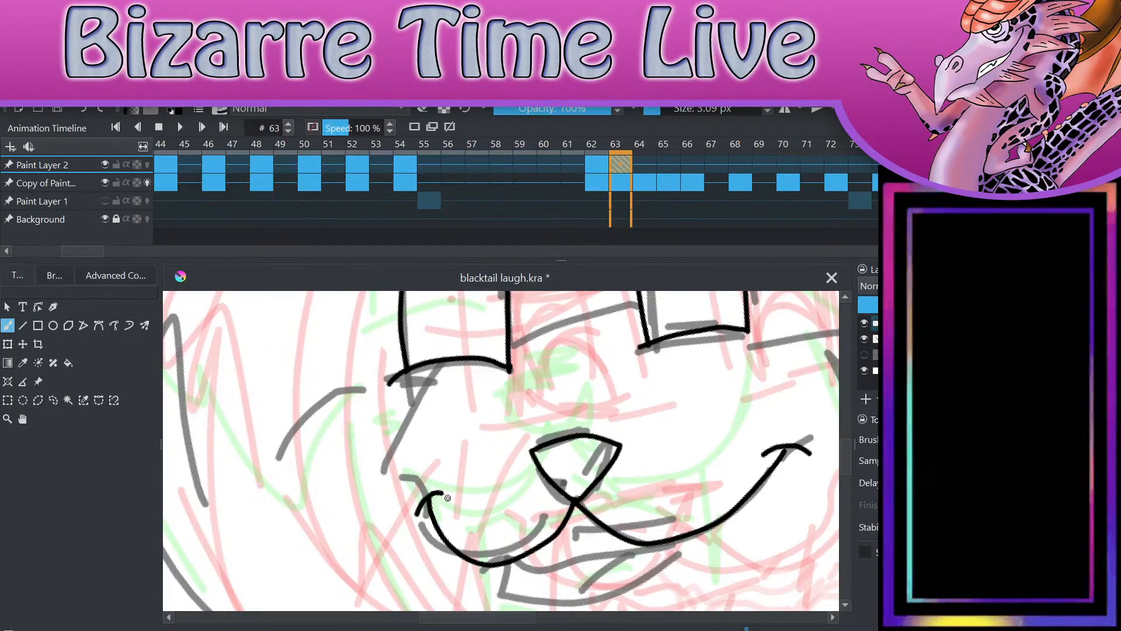
scroll(650, 390, down, 2)
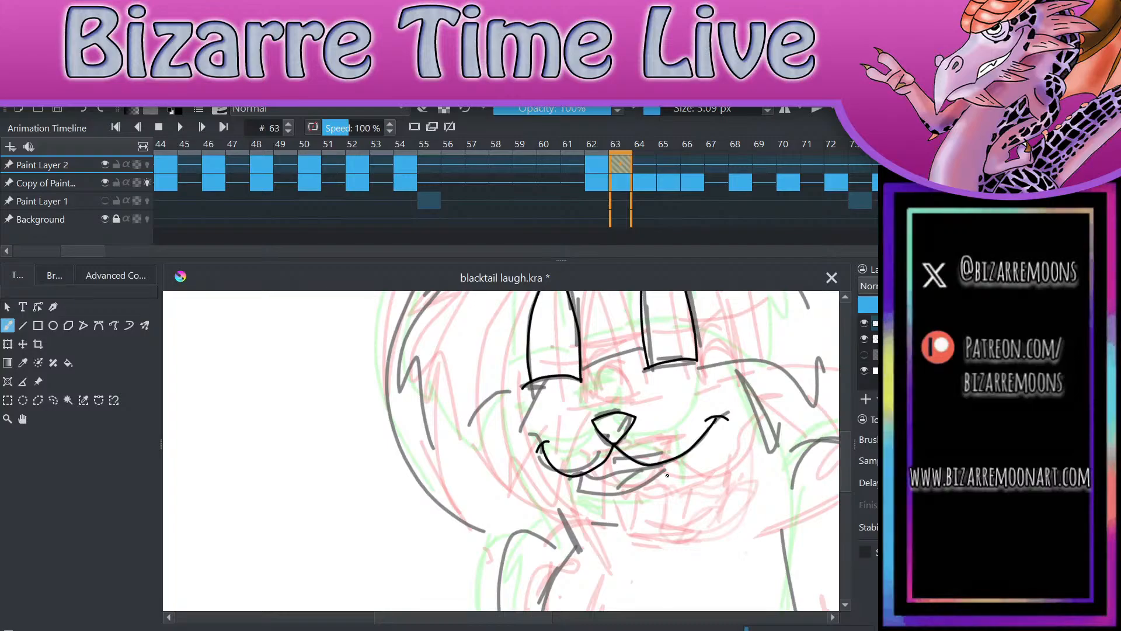
Step: Ink the open mouth below the smile line with its lower jaw, small pointed teeth and tongue line
scroll(667, 476, up, 3)
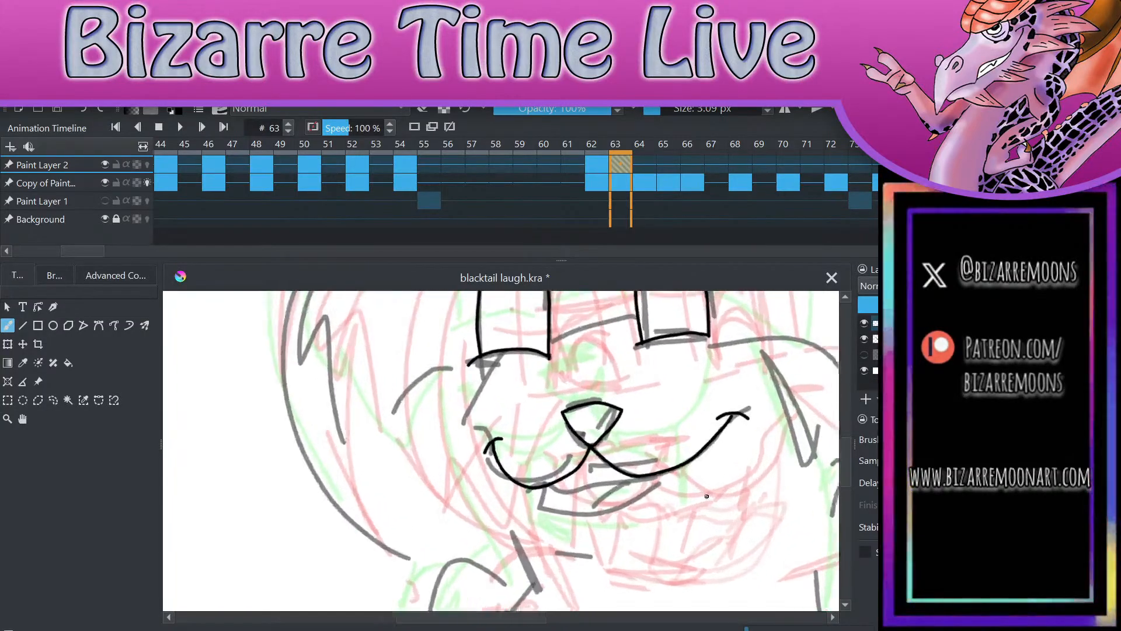
mouse_move(459, 476)
mouse_down()
mouse_move(464, 534)
mouse_move(516, 545)
mouse_move(658, 503)
mouse_move(694, 437)
mouse_up()
mouse_move(478, 468)
mouse_down()
mouse_move(488, 491)
mouse_move(639, 473)
mouse_move(672, 439)
mouse_up()
drag(529, 543, 591, 478)
key(e)
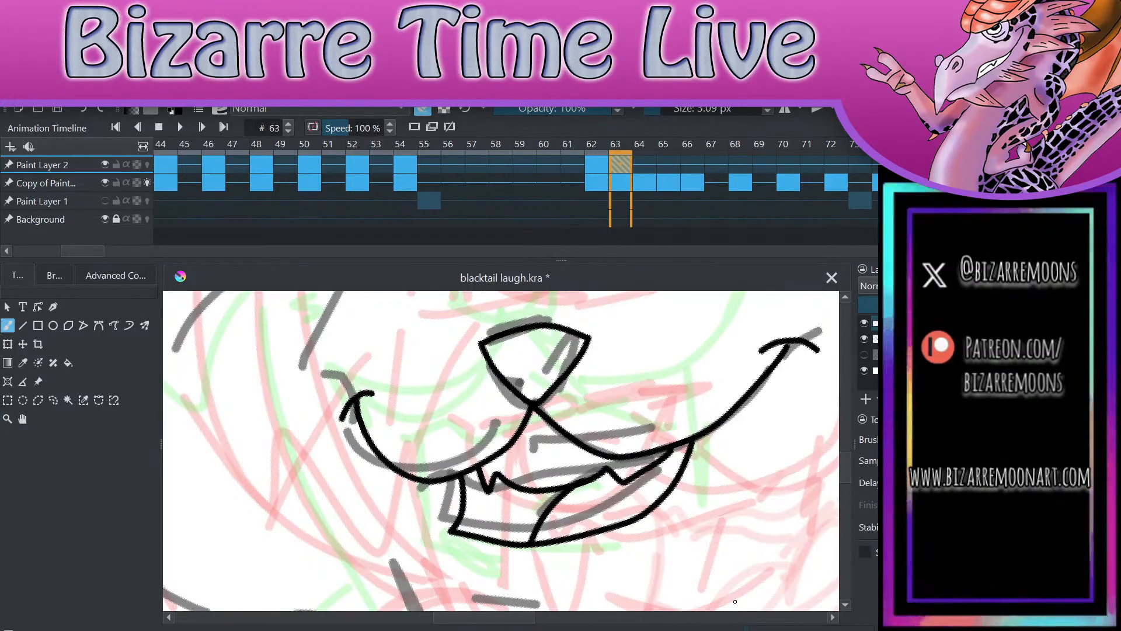
scroll(697, 341, down, 5)
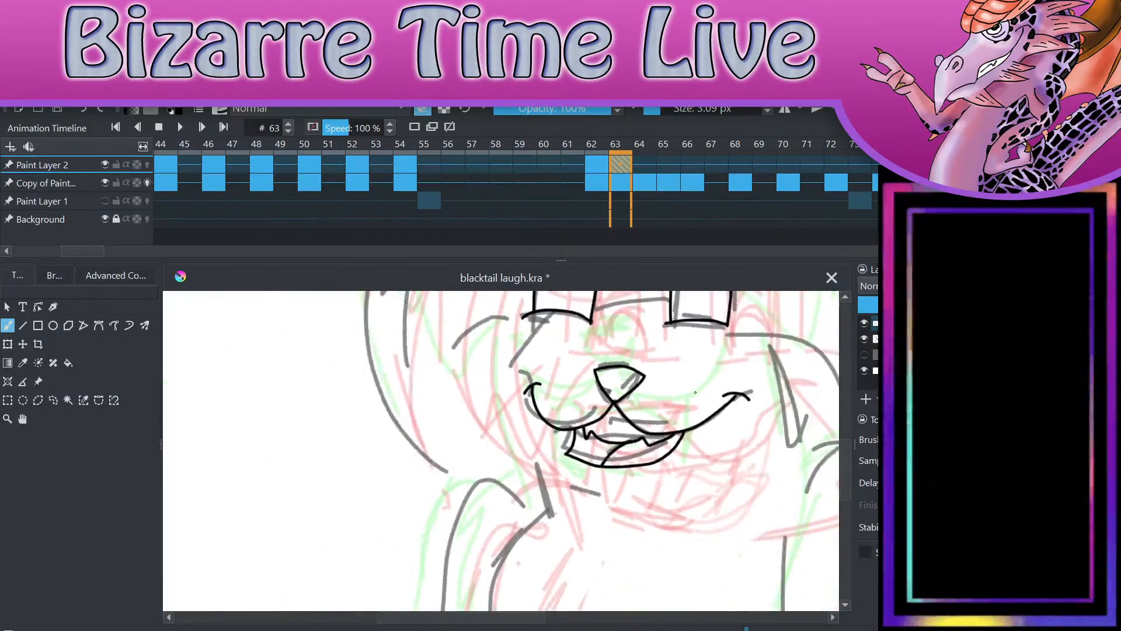
Step: Ink the muzzle's top line between the eyes and the left cheek line curving down to the neck
scroll(718, 475, up, 3)
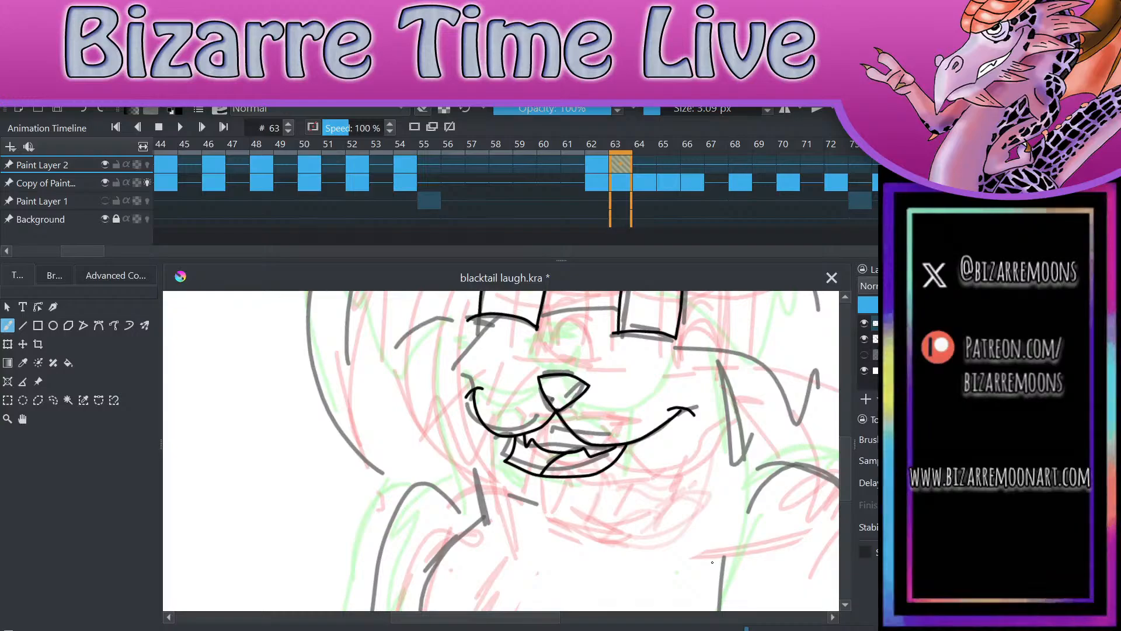
scroll(709, 543, up, 3)
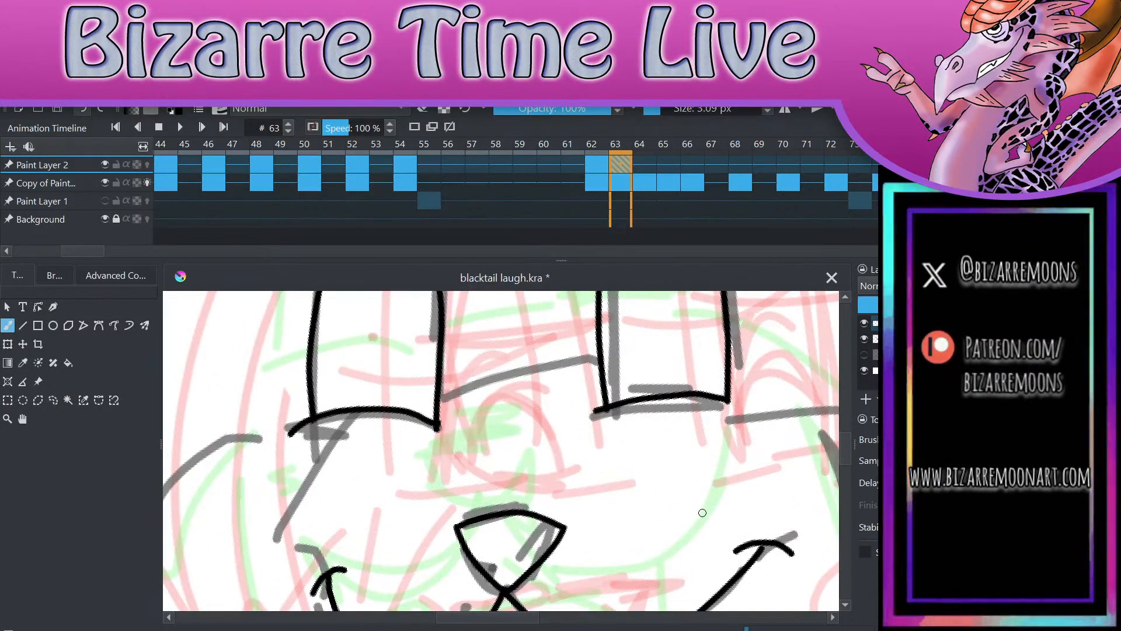
mouse_move(439, 426)
mouse_down()
mouse_move(529, 399)
mouse_move(608, 408)
mouse_up()
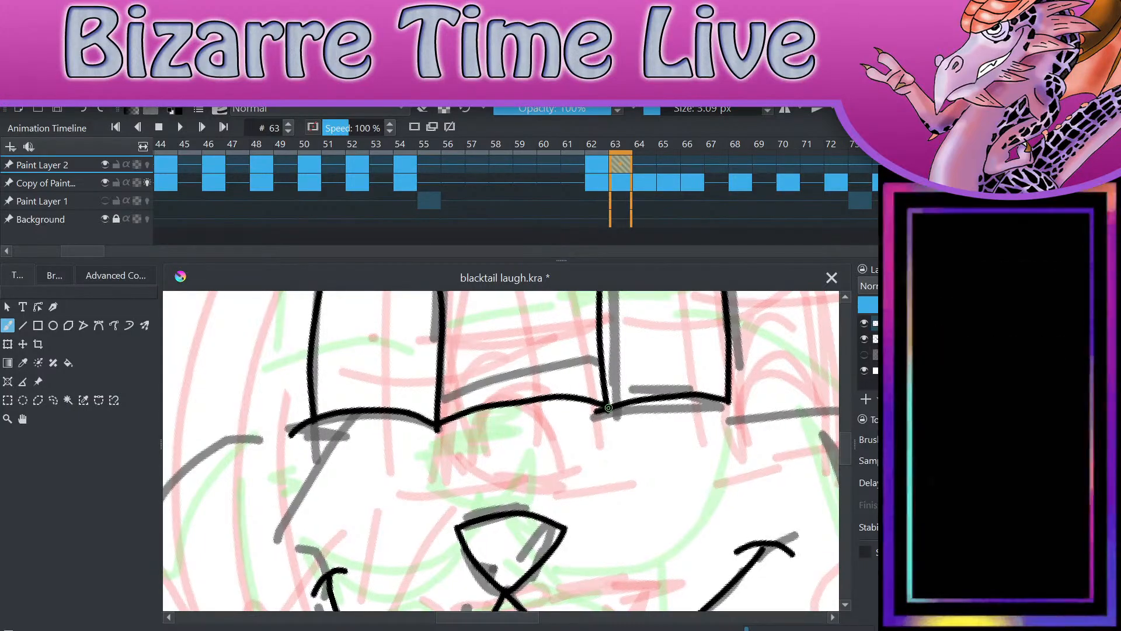
scroll(609, 407, down, 3)
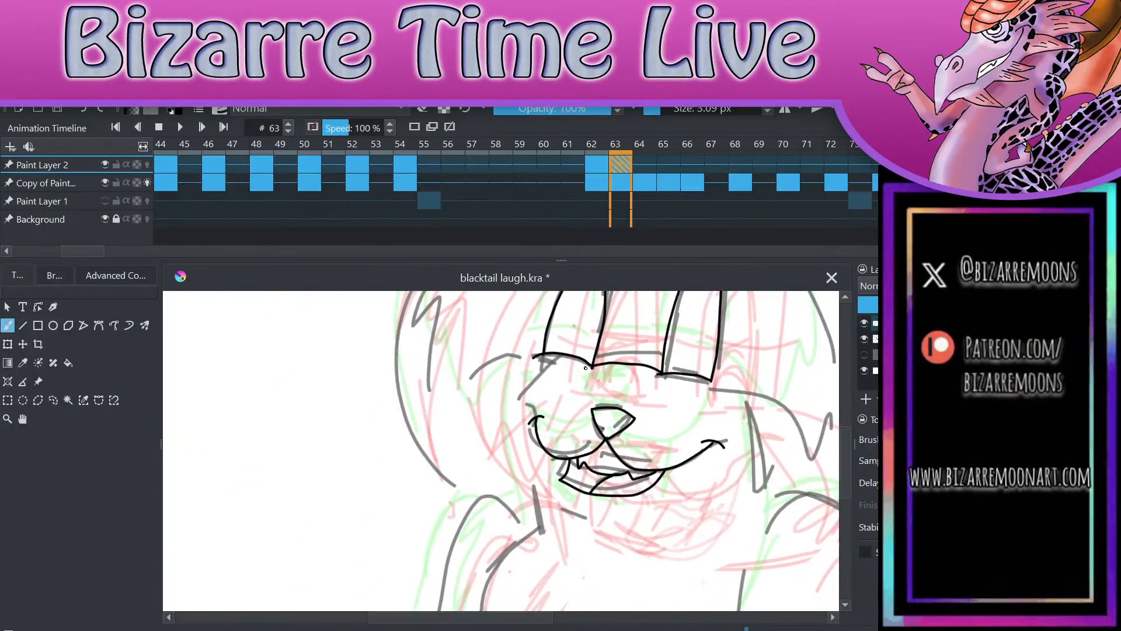
mouse_move(589, 369)
mouse_down()
mouse_move(550, 377)
mouse_move(528, 404)
mouse_move(538, 529)
mouse_up()
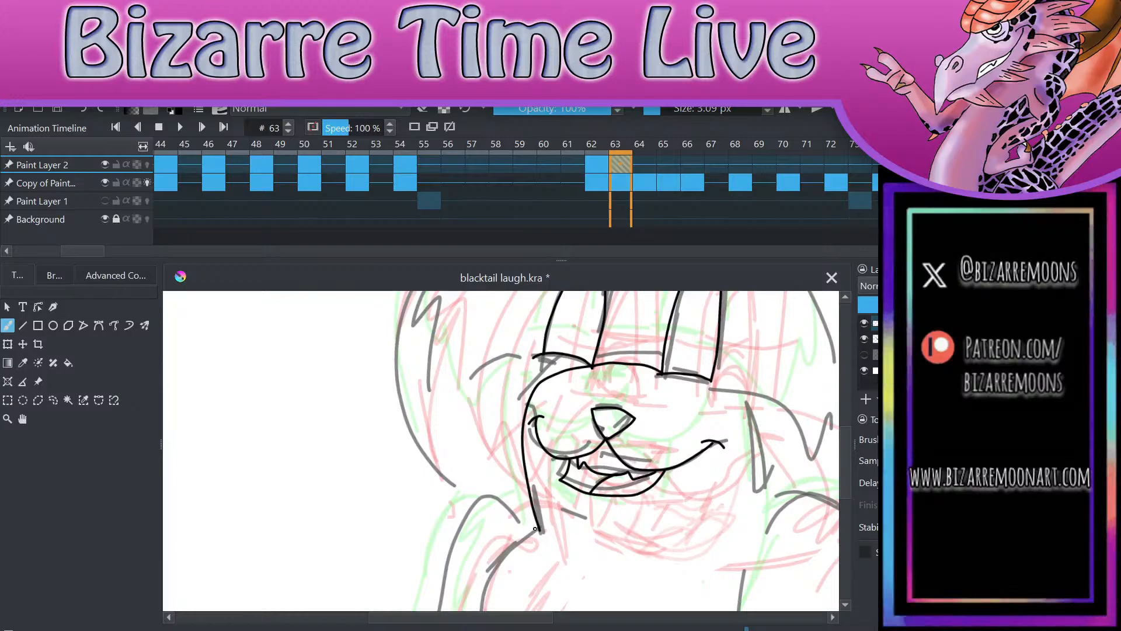
scroll(537, 520, down, 2)
scroll(700, 527, up, 1)
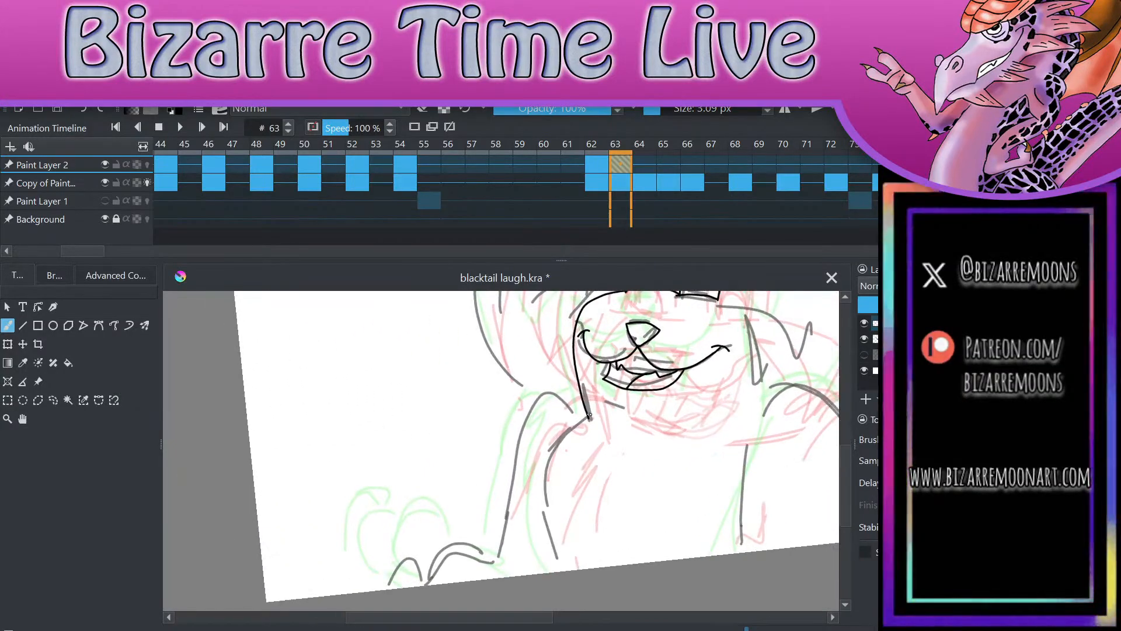
Step: Ink the tufted left chest line from the neck down to the canvas edge and close its joint with the cheek line
mouse_move(589, 418)
mouse_down()
mouse_move(558, 440)
mouse_move(552, 471)
mouse_move(546, 510)
mouse_move(563, 570)
mouse_up()
scroll(527, 455, up, 3)
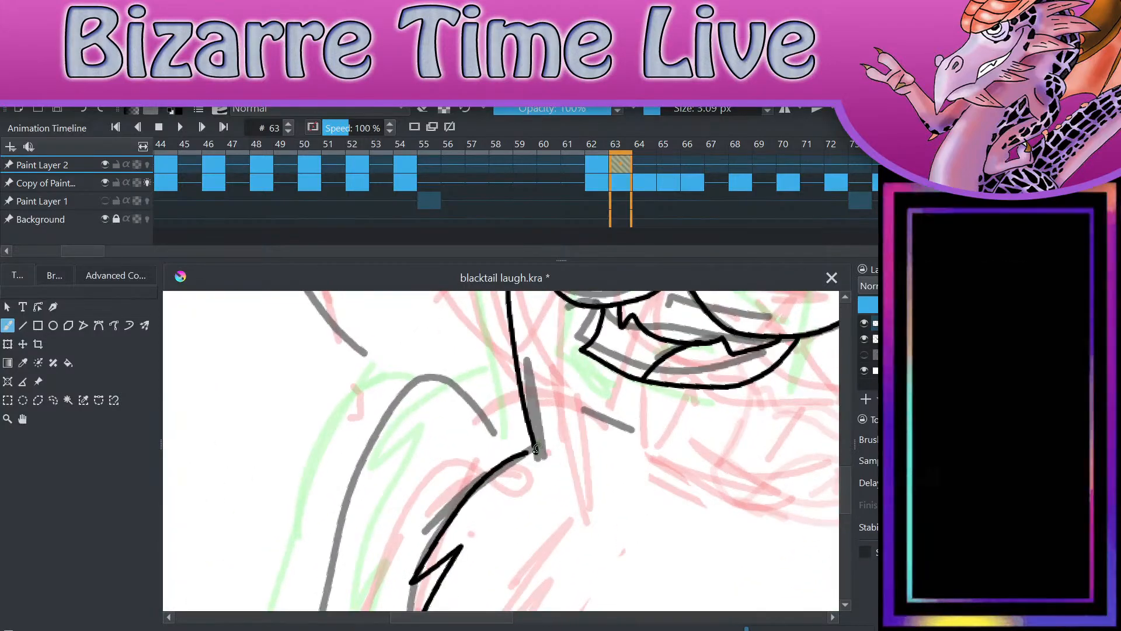
drag(527, 454, 539, 452)
scroll(625, 455, down, 3)
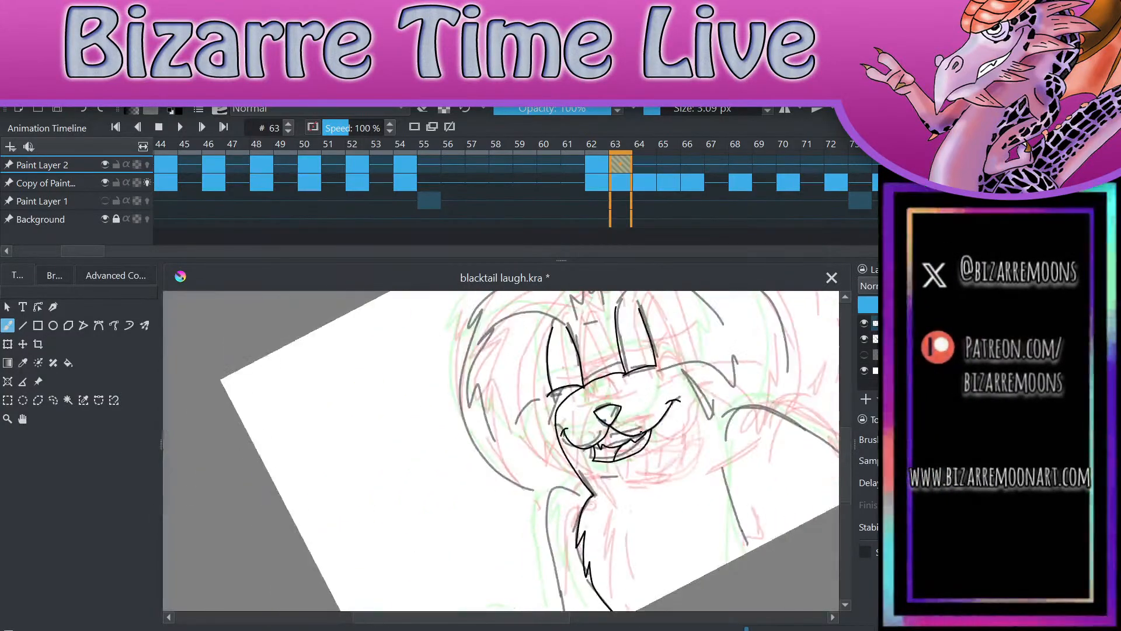
scroll(744, 375, up, 2)
scroll(744, 375, down, 2)
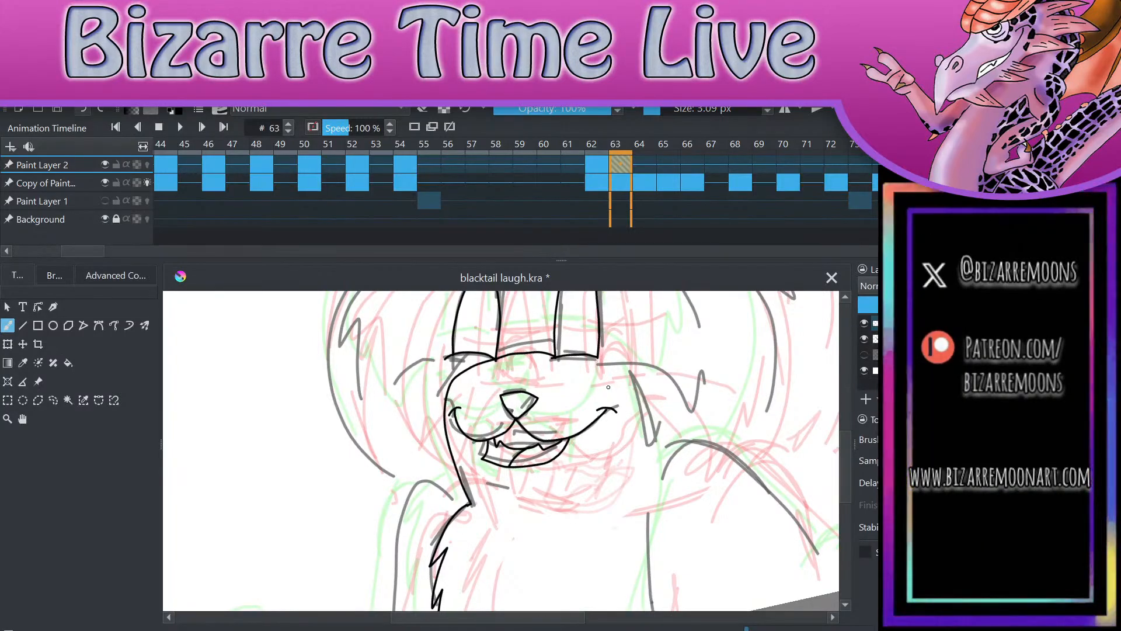
Step: Ink the right face and body line from the right eye's corner down to the canvas edge, redoing the stroke once
mouse_move(598, 356)
mouse_down()
mouse_move(638, 465)
mouse_move(646, 610)
mouse_up()
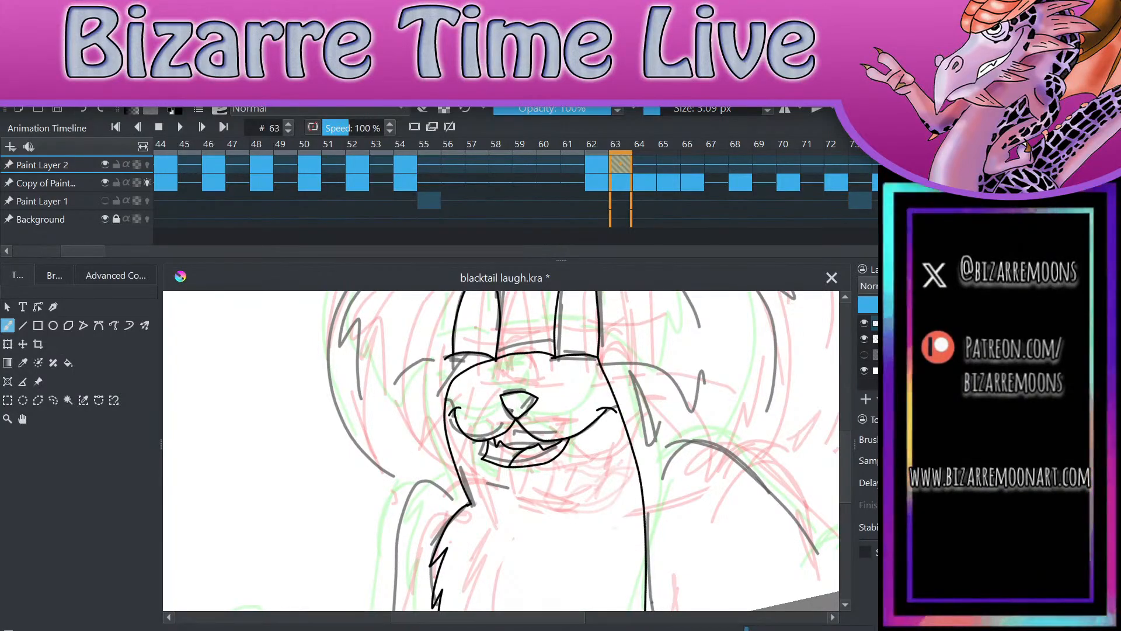
key(ctrl+z)
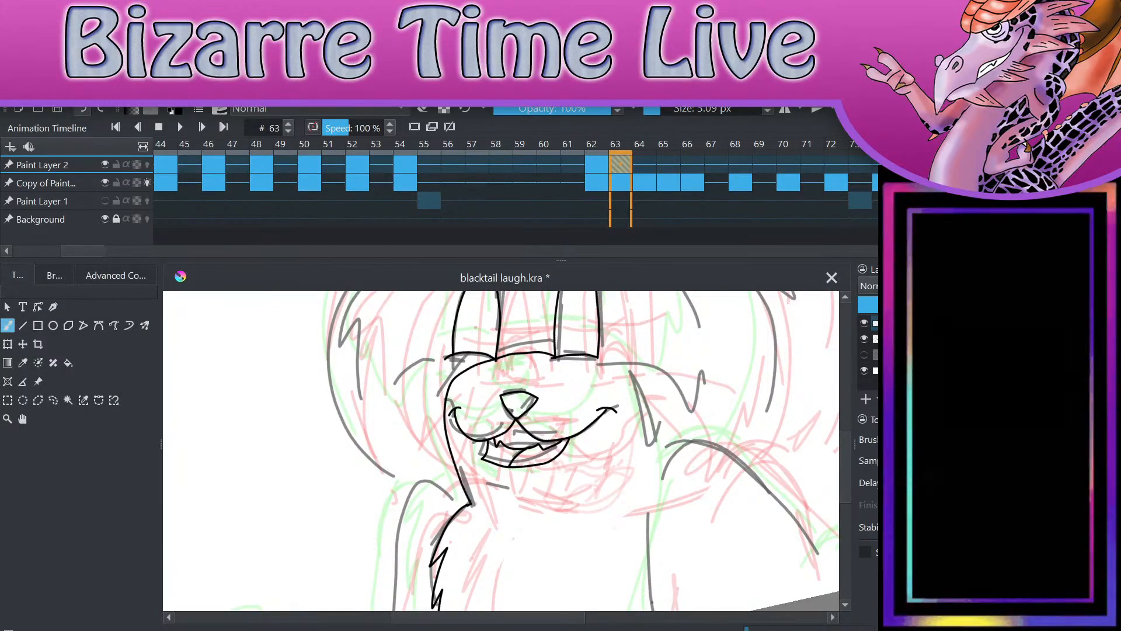
mouse_move(597, 357)
mouse_down()
mouse_move(631, 427)
mouse_move(645, 610)
mouse_up()
scroll(584, 397, down, 3)
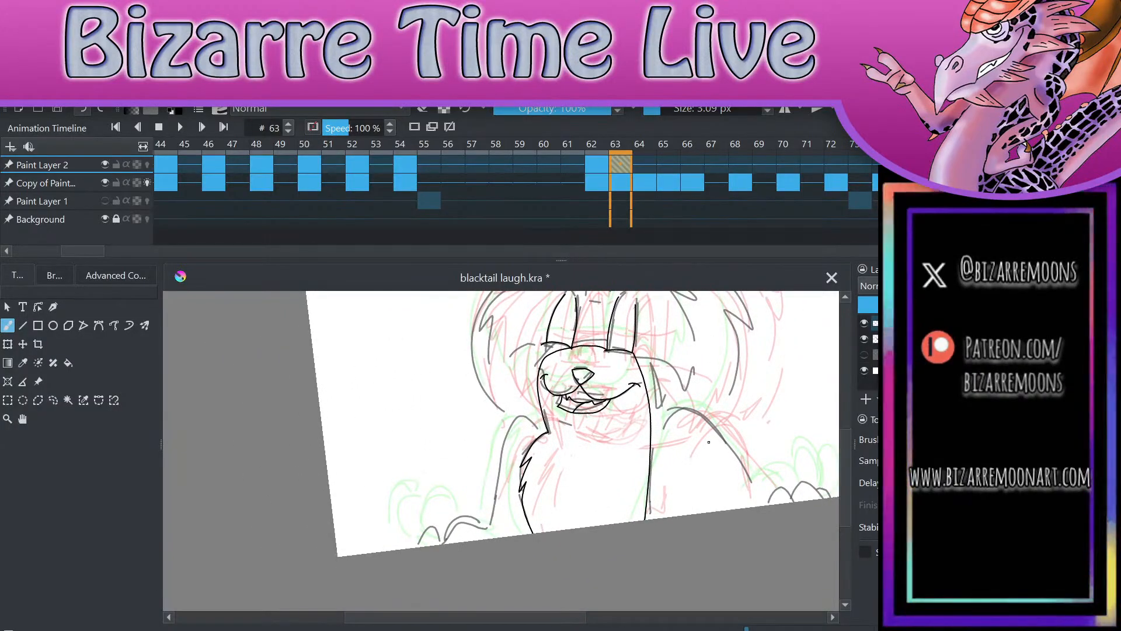
scroll(584, 408, up, 3)
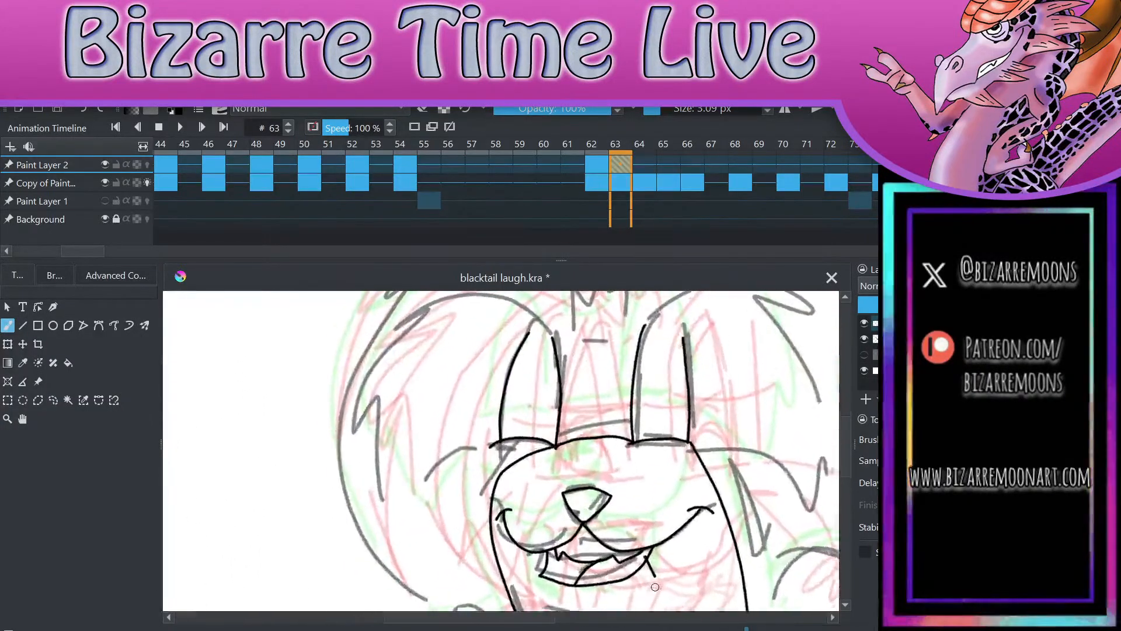
drag(726, 571, 744, 608)
key(ctrl+z)
scroll(701, 578, up, 3)
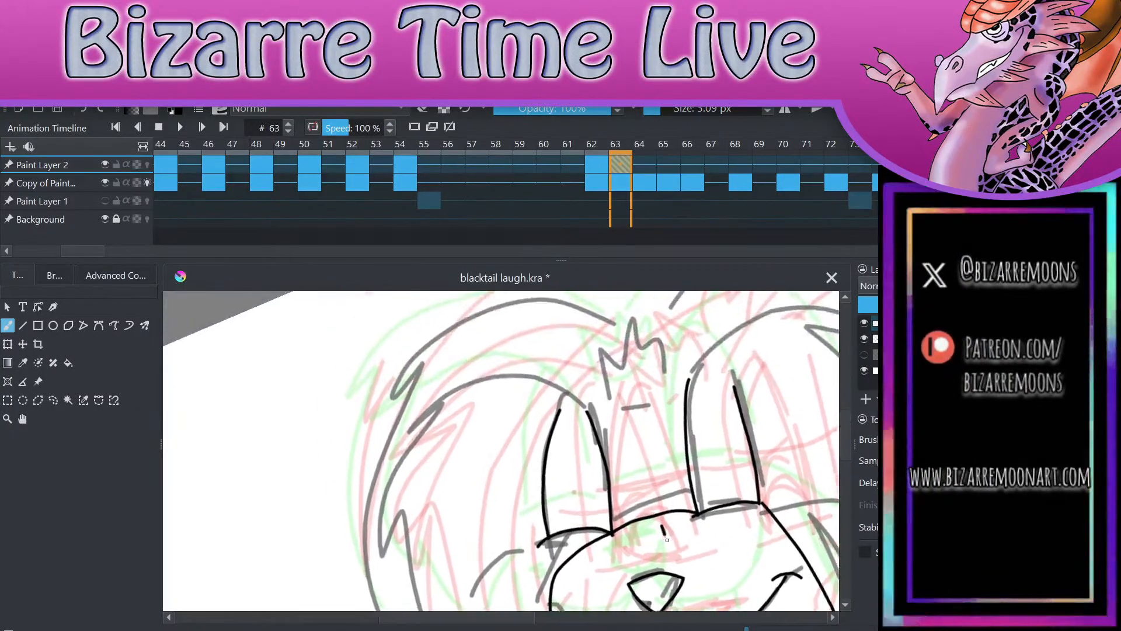
key(ctrl+z)
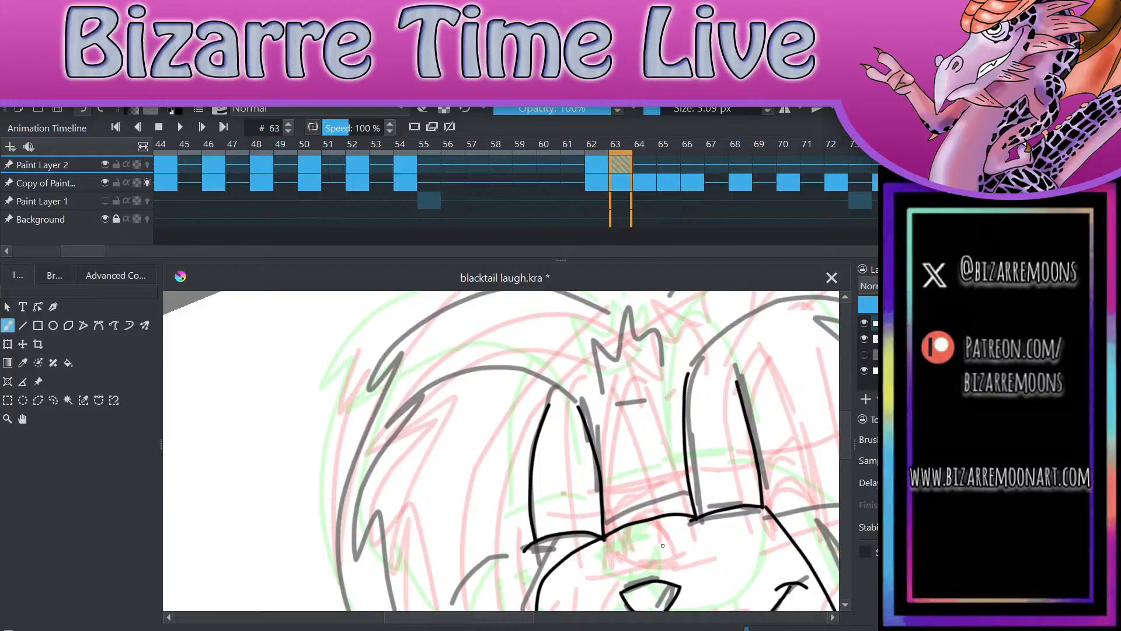
Step: Ink the tufted inner fur outlines on both sides of the head, from above the eyes down to the pointed lower tufts
mouse_move(578, 409)
mouse_down()
mouse_move(428, 392)
mouse_move(390, 434)
mouse_move(417, 429)
mouse_move(379, 587)
mouse_move(399, 543)
mouse_move(474, 623)
mouse_move(493, 627)
mouse_move(548, 538)
mouse_up()
scroll(547, 537, down, 3)
scroll(686, 549, up, 3)
mouse_move(488, 375)
mouse_down()
mouse_move(539, 351)
mouse_move(665, 432)
mouse_move(657, 507)
mouse_up()
mouse_move(632, 468)
mouse_down()
mouse_move(645, 542)
mouse_move(627, 610)
mouse_move(611, 557)
mouse_move(607, 607)
mouse_move(584, 567)
mouse_move(511, 503)
mouse_up()
scroll(713, 363, down, 4)
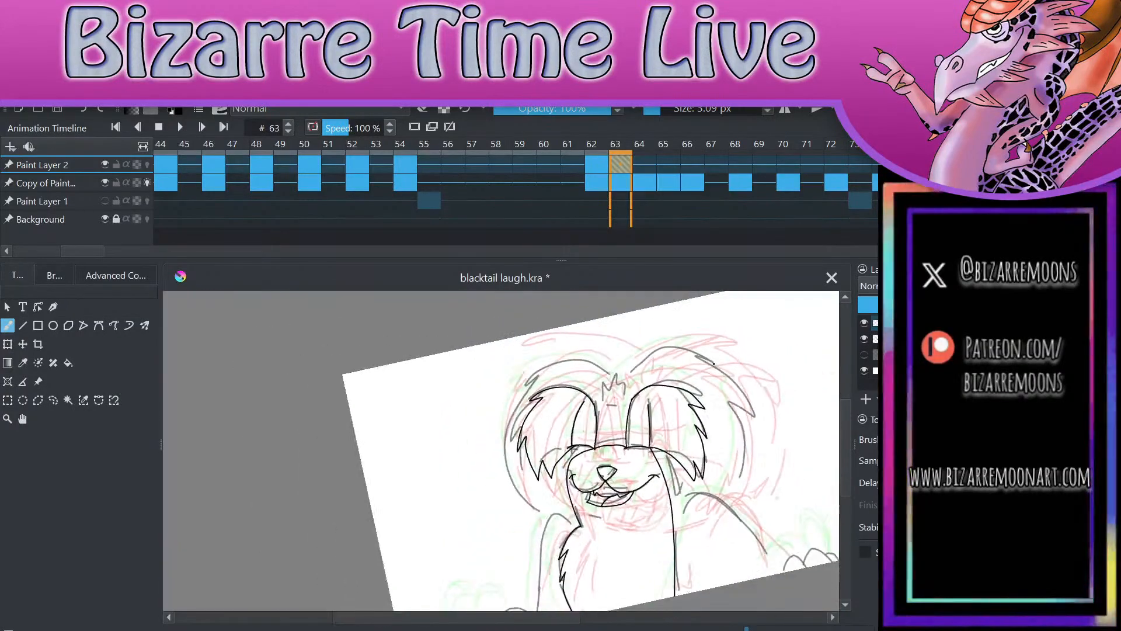
Step: Ink the small crown-shaped mark on the forehead between the two fur arcs
scroll(714, 363, up, 4)
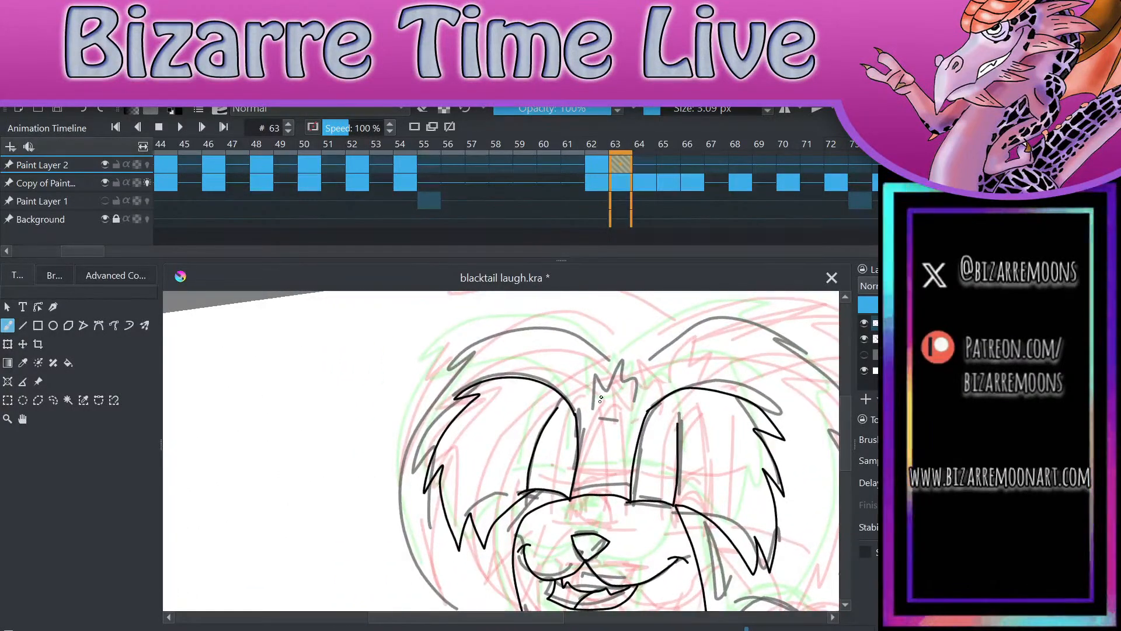
mouse_move(592, 418)
mouse_down()
mouse_move(616, 377)
mouse_move(628, 386)
mouse_move(626, 421)
mouse_move(593, 418)
mouse_up()
scroll(701, 368, down, 4)
Step: Ink the outer fur outlines from the top centre of the head down both sides to the shoulders, with jagged tufts
scroll(718, 380, up, 4)
mouse_move(616, 345)
mouse_down()
mouse_move(527, 338)
mouse_move(472, 384)
mouse_move(504, 367)
mouse_move(474, 426)
mouse_move(487, 417)
mouse_move(473, 482)
mouse_move(507, 553)
mouse_move(556, 595)
mouse_up()
mouse_move(627, 343)
mouse_down()
mouse_move(719, 308)
mouse_move(809, 348)
mouse_move(776, 345)
mouse_move(820, 400)
mouse_move(794, 380)
mouse_move(815, 487)
mouse_move(788, 548)
mouse_up()
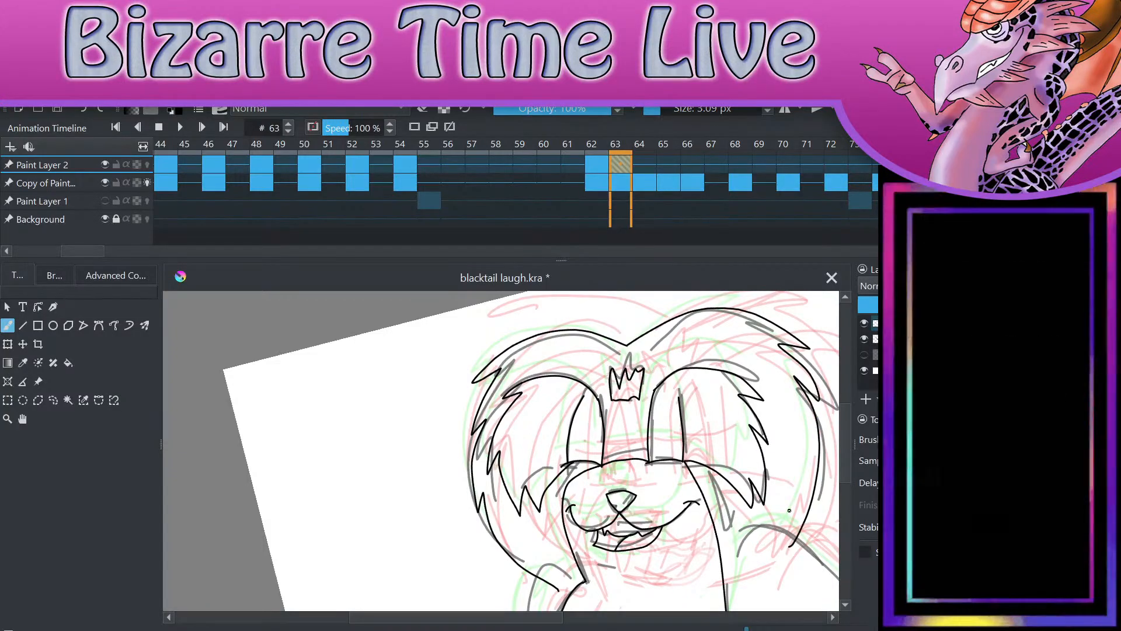
scroll(788, 514, down, 4)
Step: Ink the left shoulder curve and outer arm line, and clean up where they meet the outer fur line with the eraser
scroll(720, 542, up, 5)
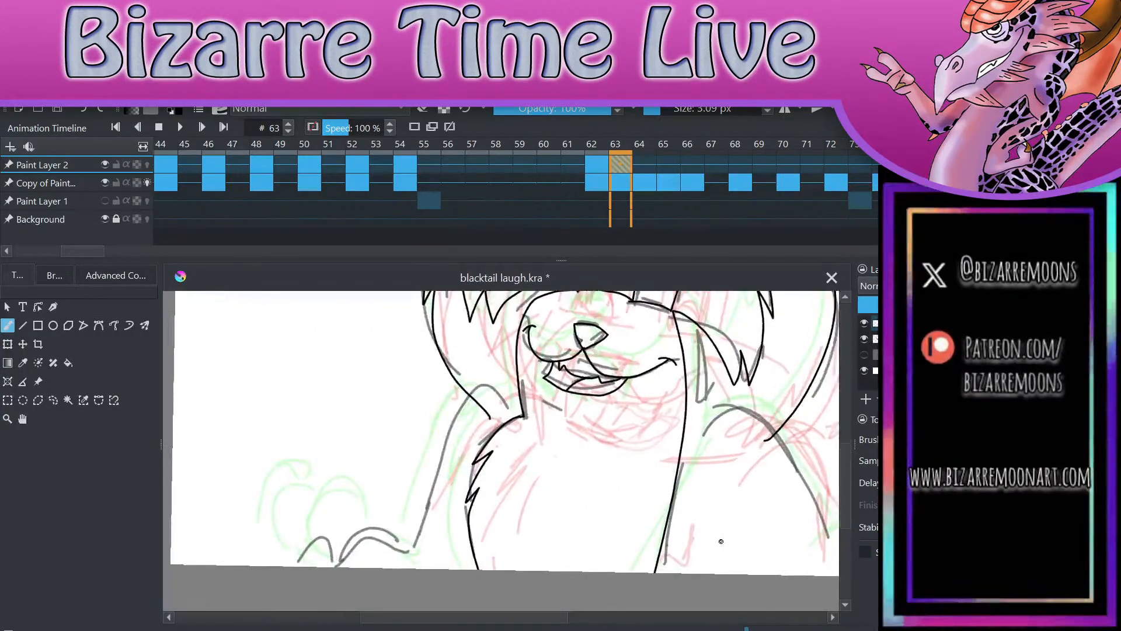
scroll(721, 541, up, 3)
mouse_move(574, 403)
mouse_down()
mouse_move(467, 422)
mouse_move(440, 609)
mouse_up()
scroll(689, 513, down, 5)
scroll(689, 406, up, 1)
scroll(580, 394, up, 1)
key(e)
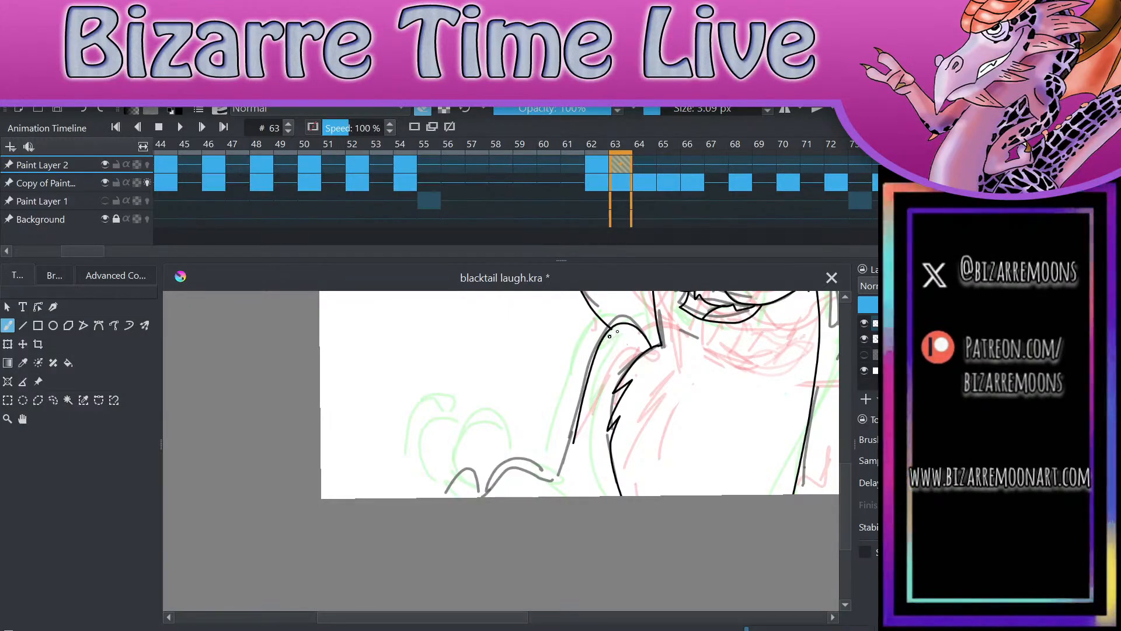
scroll(619, 305, down, 3)
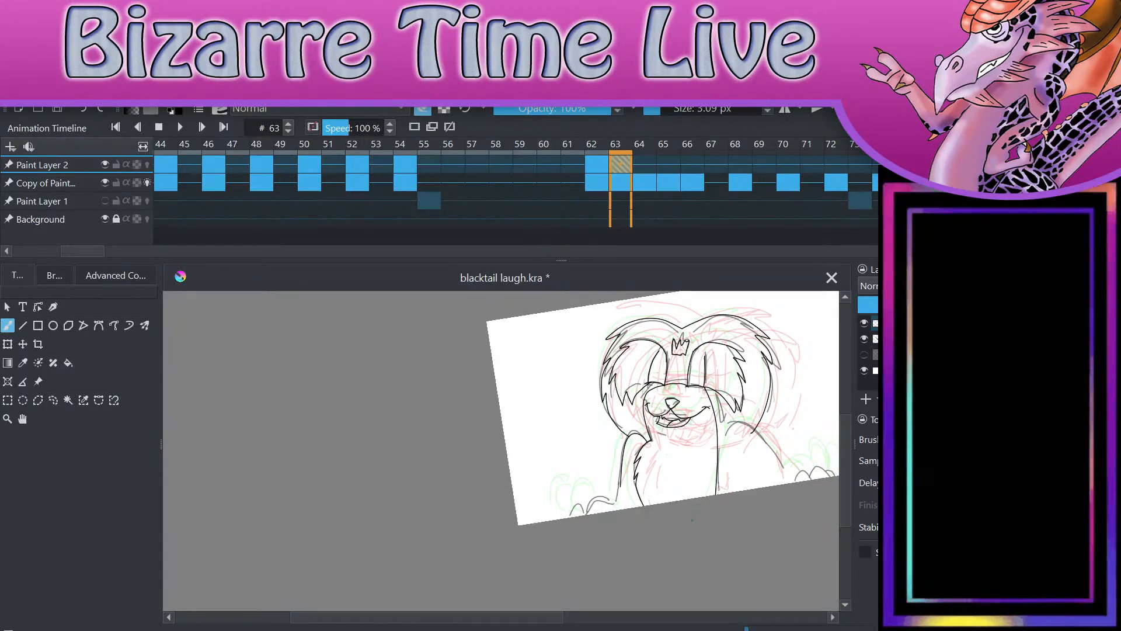
scroll(783, 461, up, 4)
scroll(801, 330, down, 2)
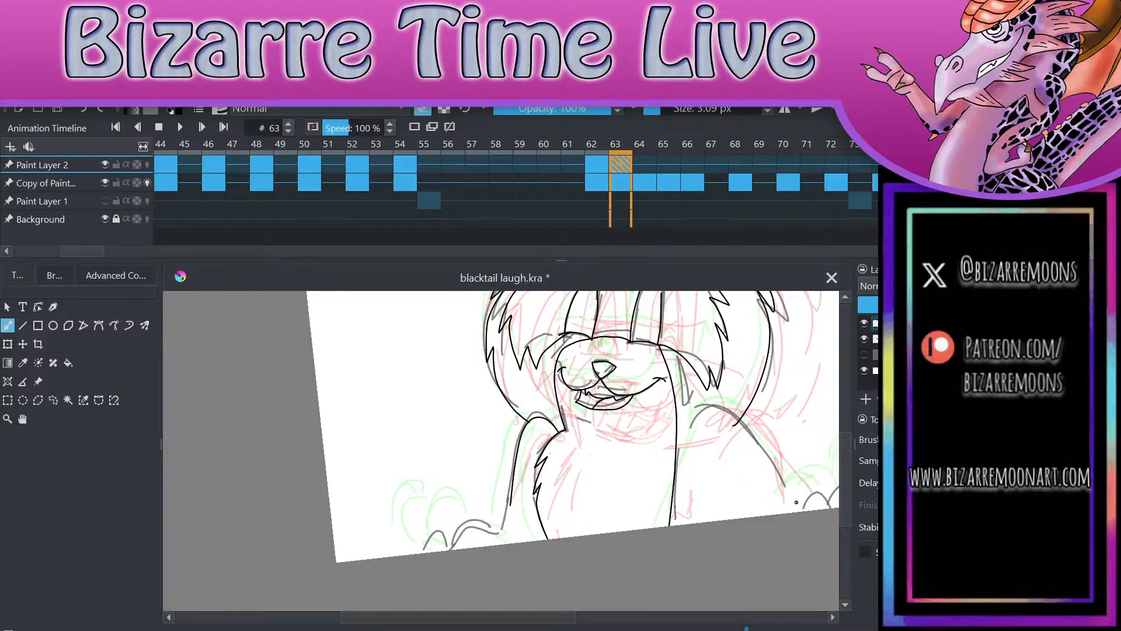
Step: Ink the lower part of the left arm and the rounded left paw toes at the canvas's bottom edge, joining them cleanly at the wrist
scroll(796, 502, up, 4)
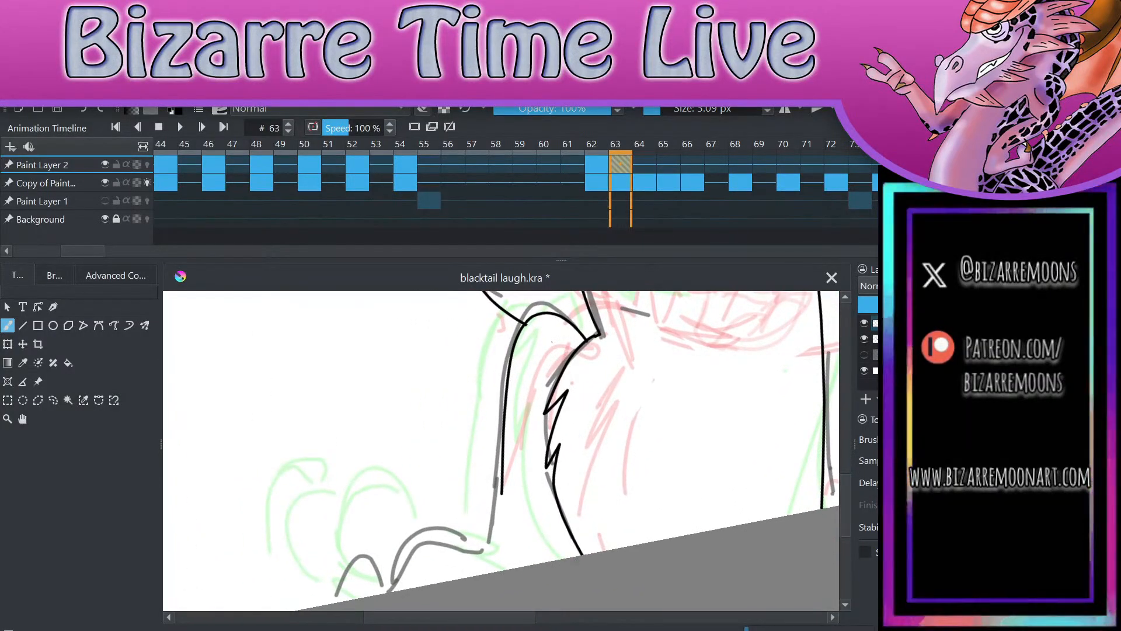
mouse_move(500, 494)
mouse_down()
mouse_move(497, 538)
mouse_move(440, 545)
mouse_move(400, 589)
mouse_move(341, 599)
mouse_up()
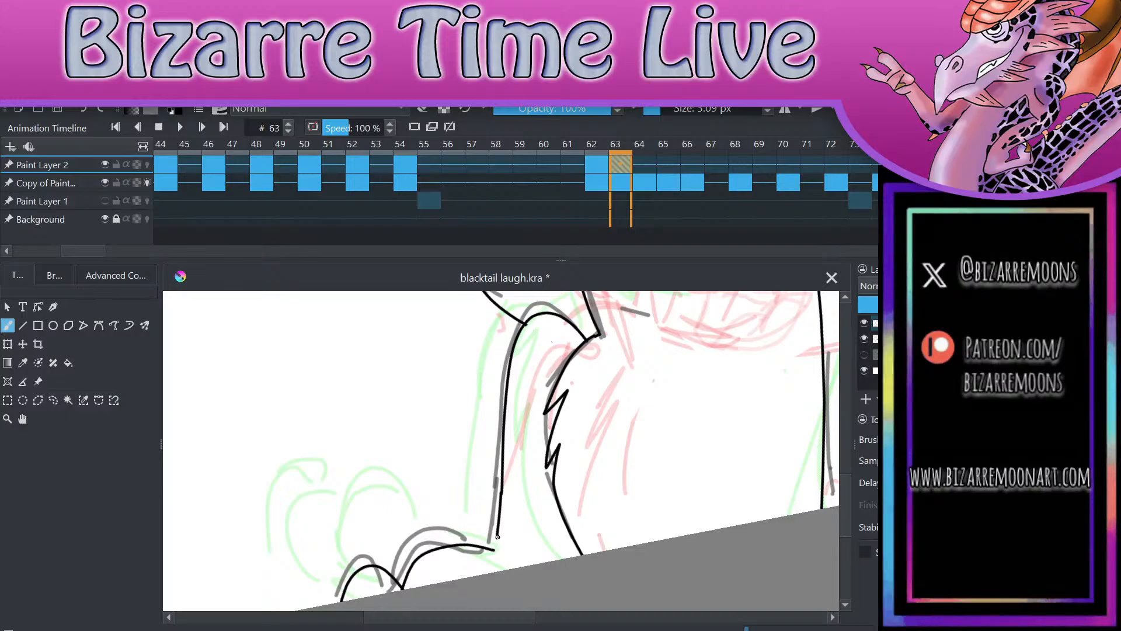
drag(495, 530, 494, 549)
scroll(636, 539, up, 2)
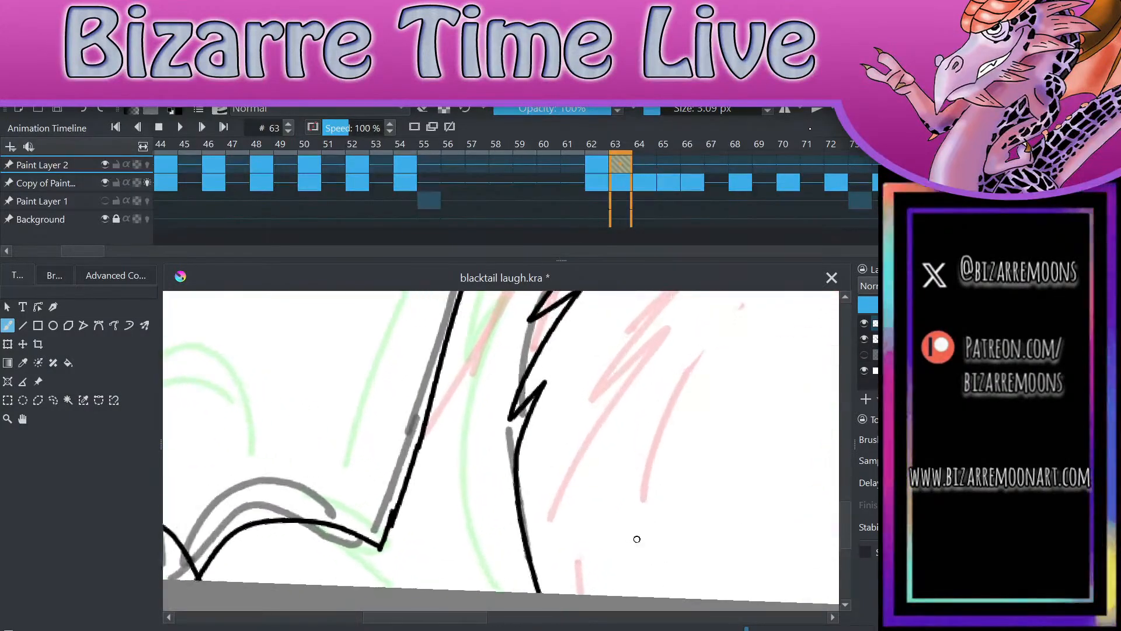
key(e)
drag(382, 501, 360, 548)
key(e)
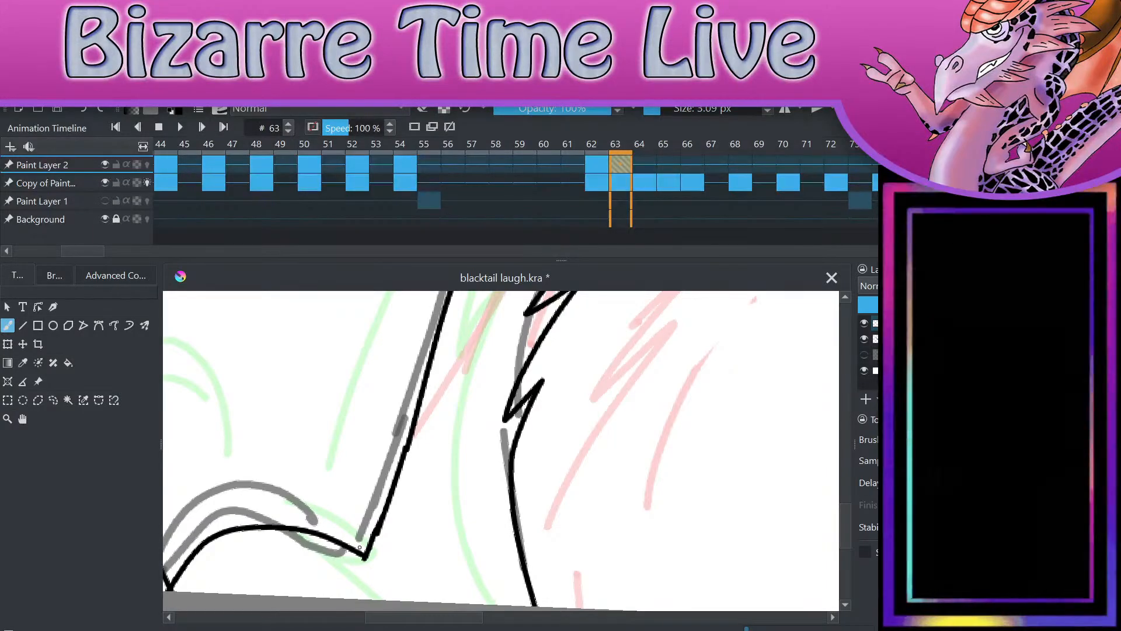
key(e)
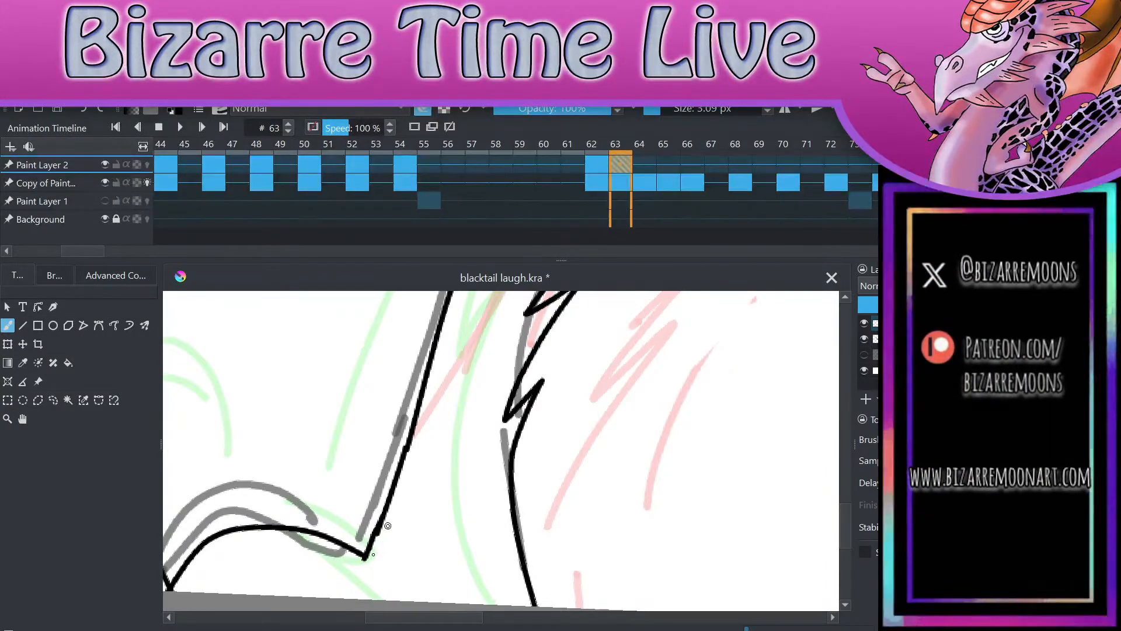
scroll(686, 546, down, 3)
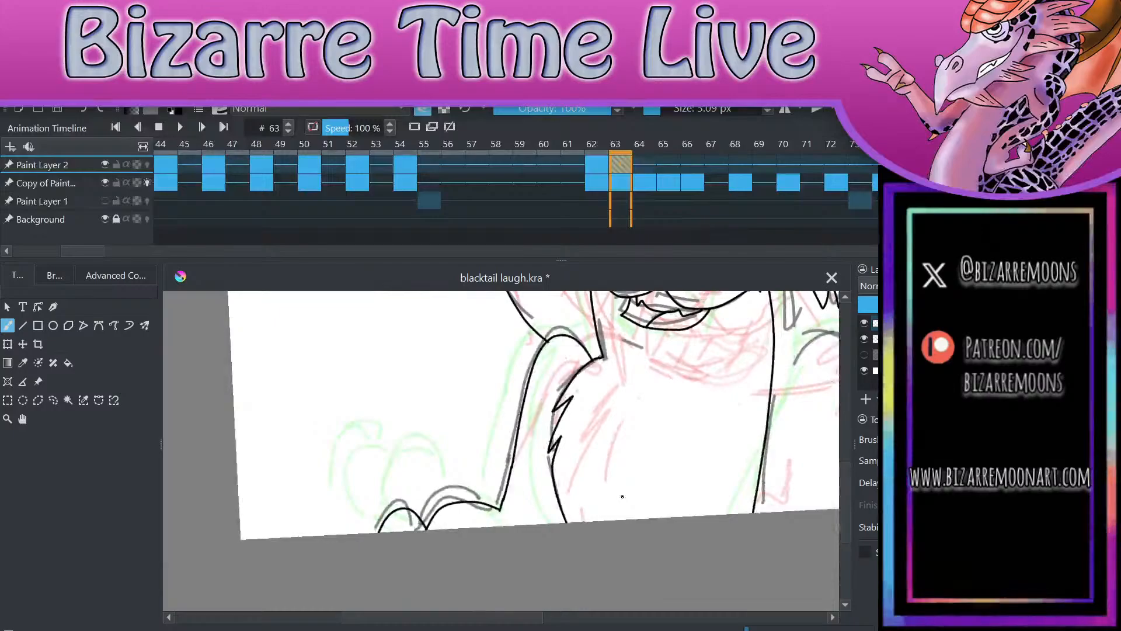
Step: Ink a short curve from the left wrist corner down to the bottom edge of the canvas to close the paw
scroll(622, 497, down, 3)
scroll(695, 517, up, 4)
click(423, 109)
drag(401, 476, 404, 496)
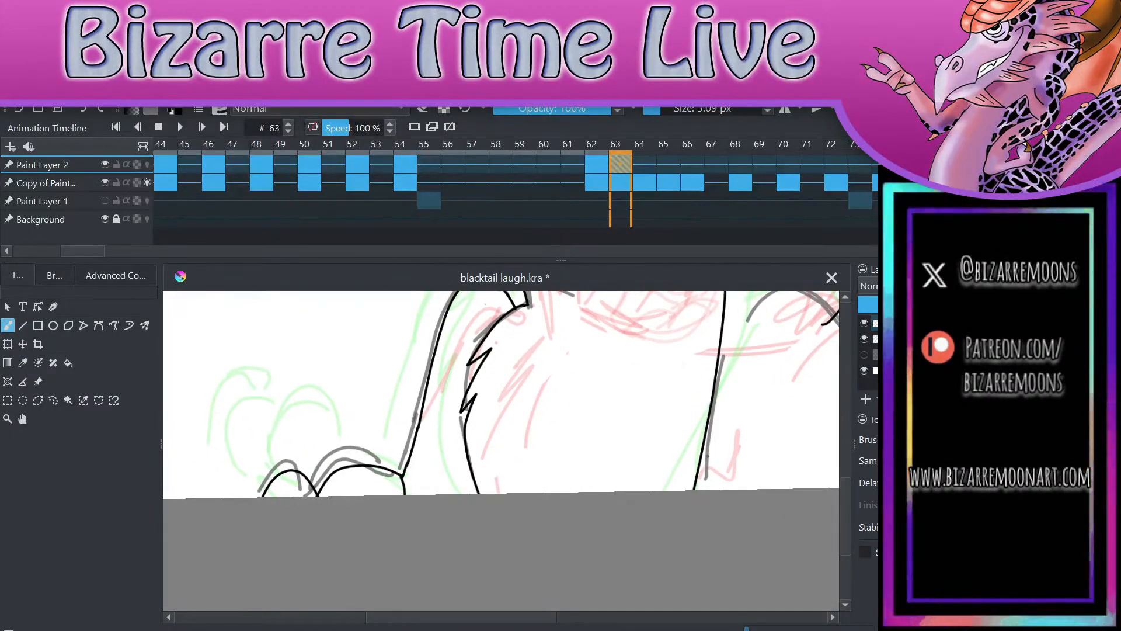
key(ctrl+z)
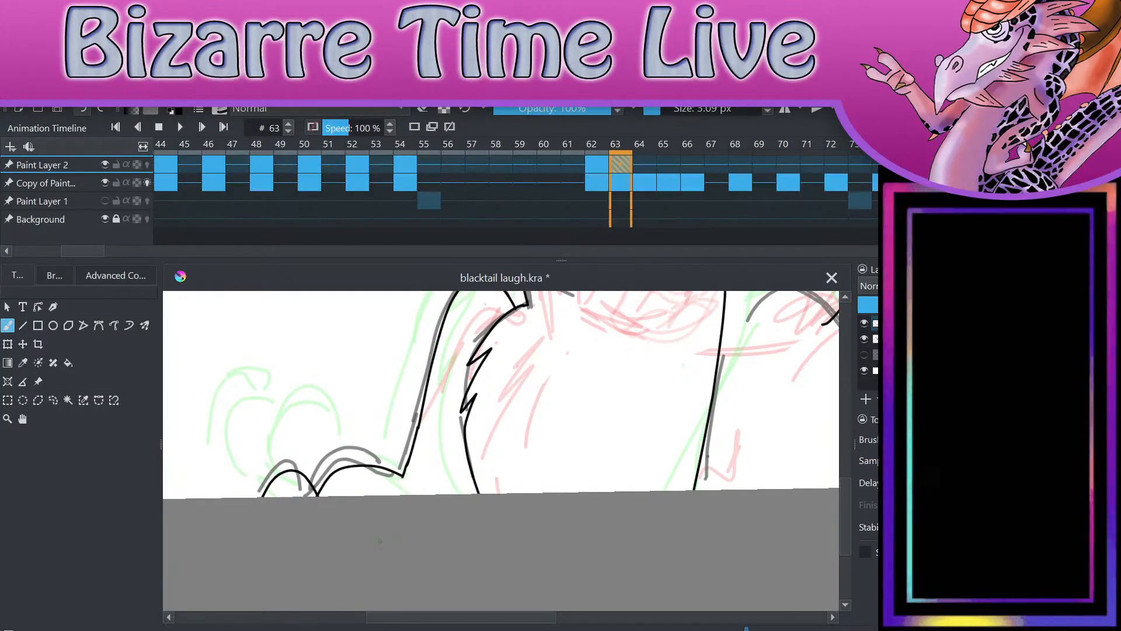
scroll(379, 541, up, 4)
drag(408, 371, 406, 337)
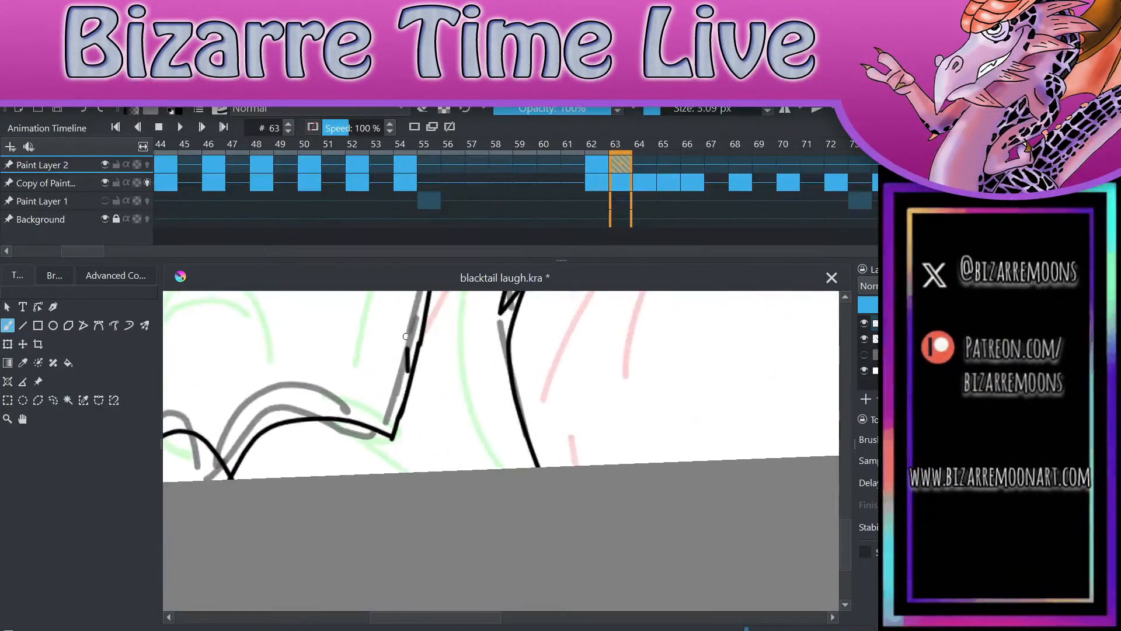
key(ctrl+z)
drag(393, 438, 408, 474)
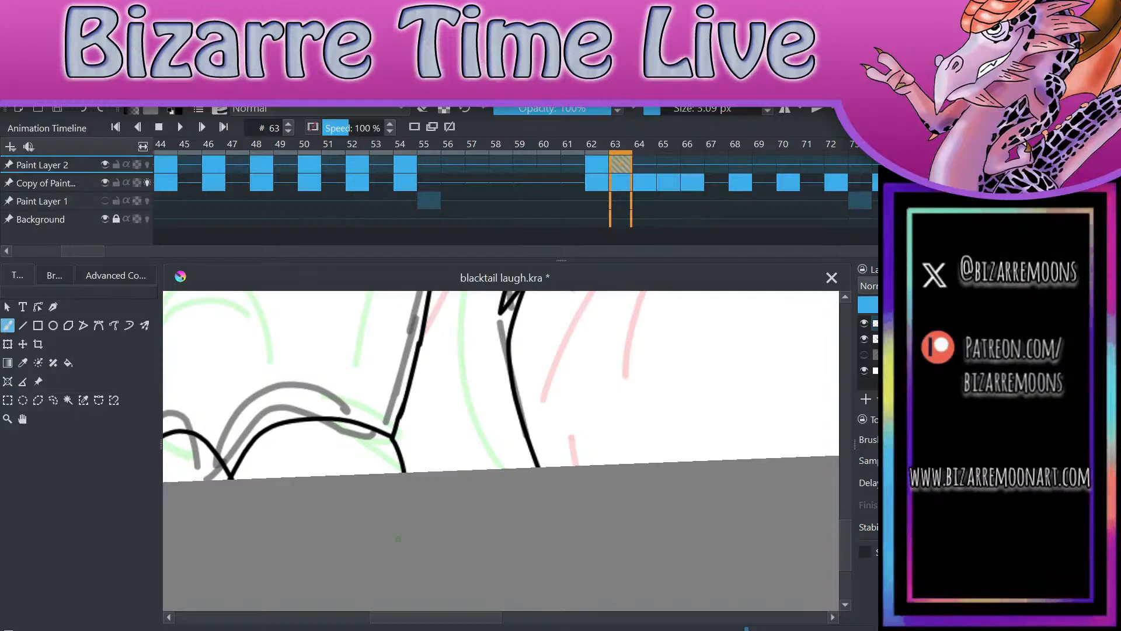
Step: Ink the right shoulder, its tufted inner edge, the outer arm line down to the canvas edge, and the three right paw toes
scroll(612, 537, down, 1)
scroll(612, 537, down, 4)
scroll(612, 537, up, 3)
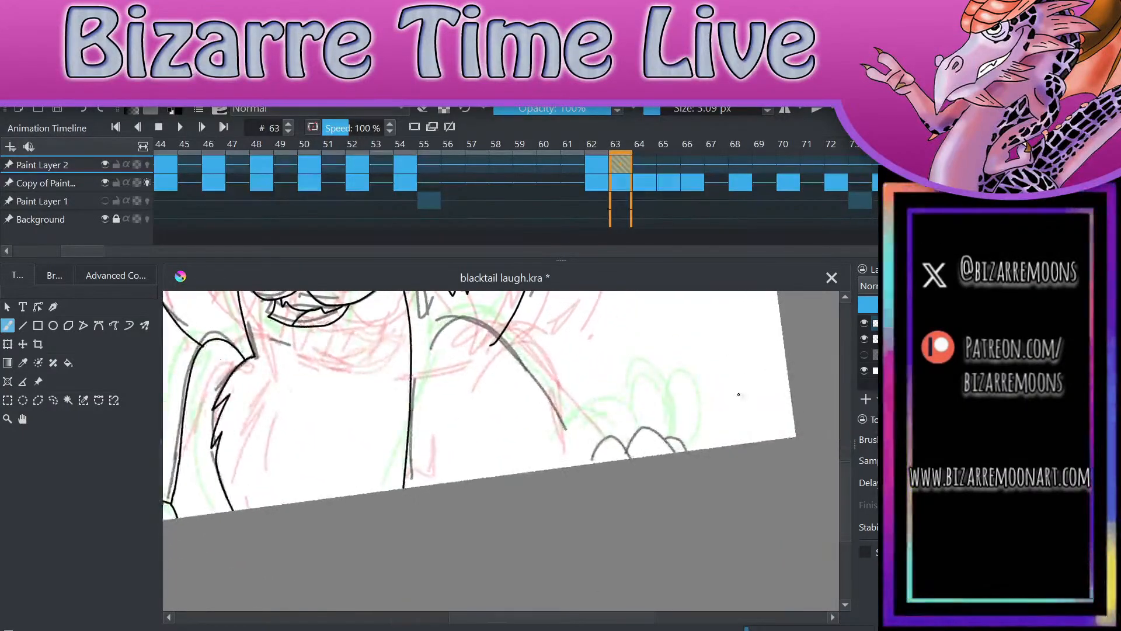
scroll(635, 546, up, 1)
mouse_move(528, 403)
mouse_down()
mouse_move(435, 423)
mouse_move(424, 473)
mouse_move(439, 461)
mouse_move(589, 486)
mouse_move(618, 546)
mouse_move(670, 518)
mouse_move(682, 533)
mouse_move(761, 534)
mouse_up()
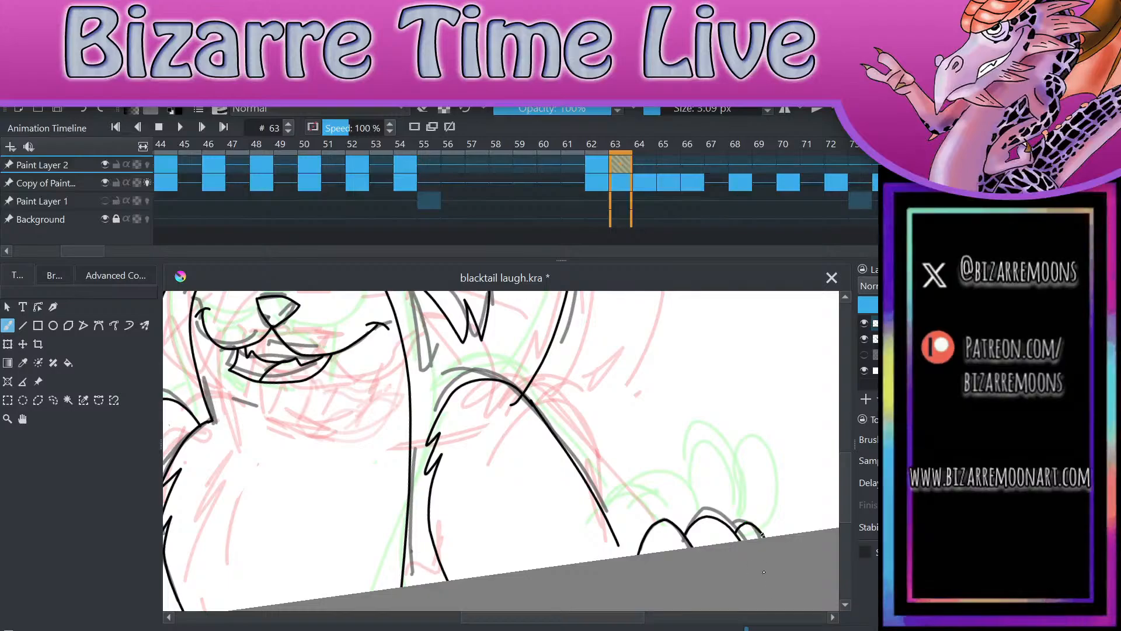
drag(616, 542, 621, 557)
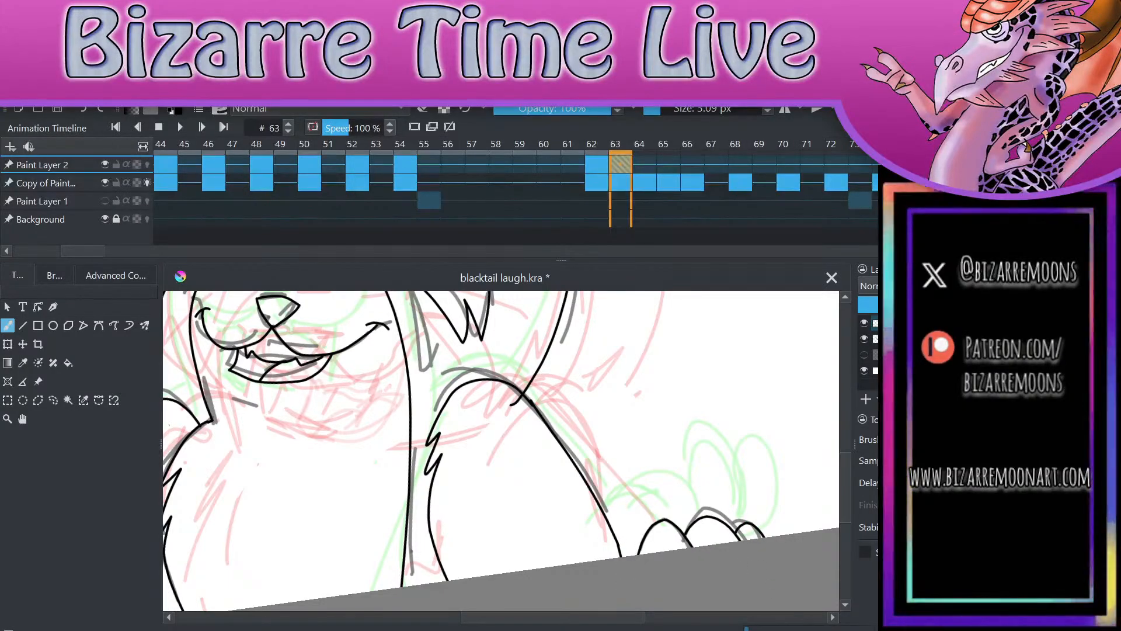
scroll(690, 483, down, 5)
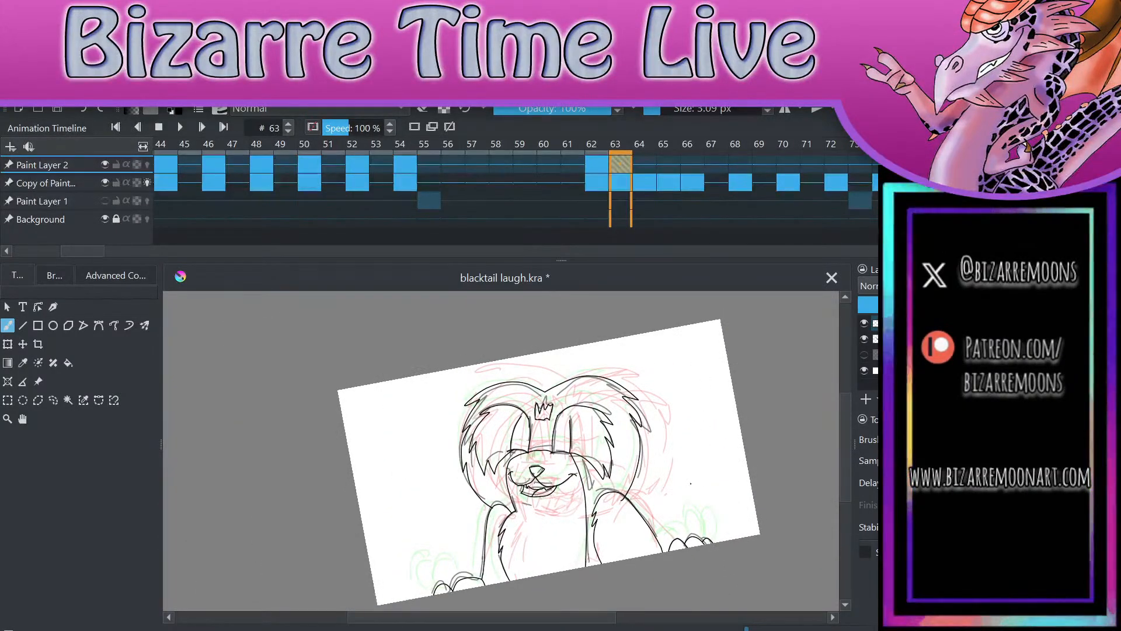
Step: Hide the rough sketch layer and inspect the inked pose at frame 63 up close and as a whole
click(865, 339)
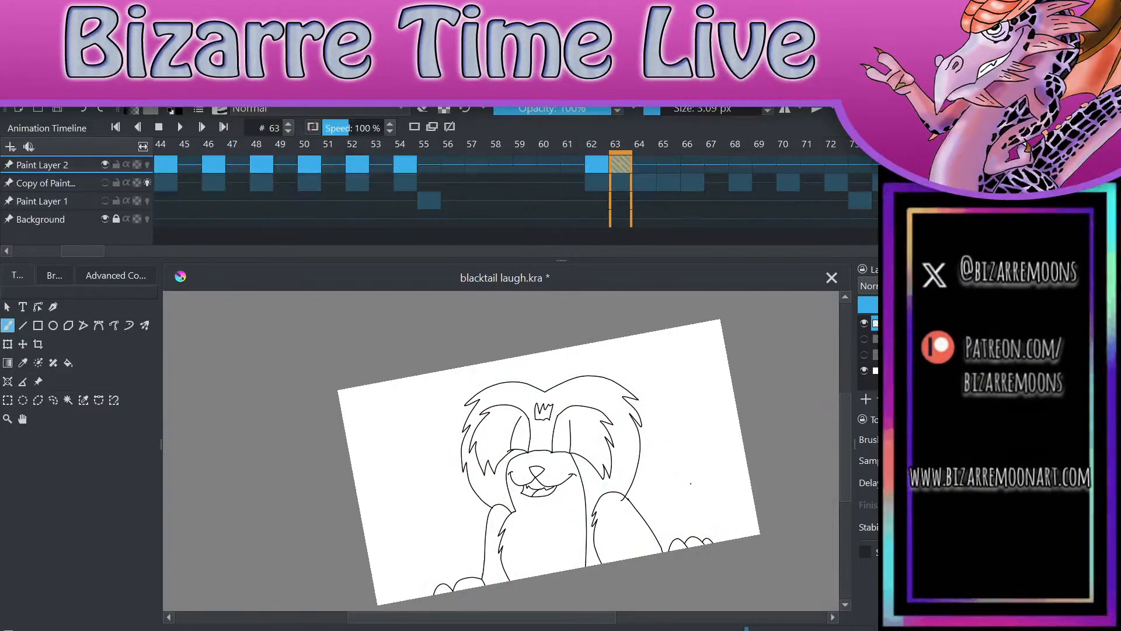
scroll(688, 578, up, 5)
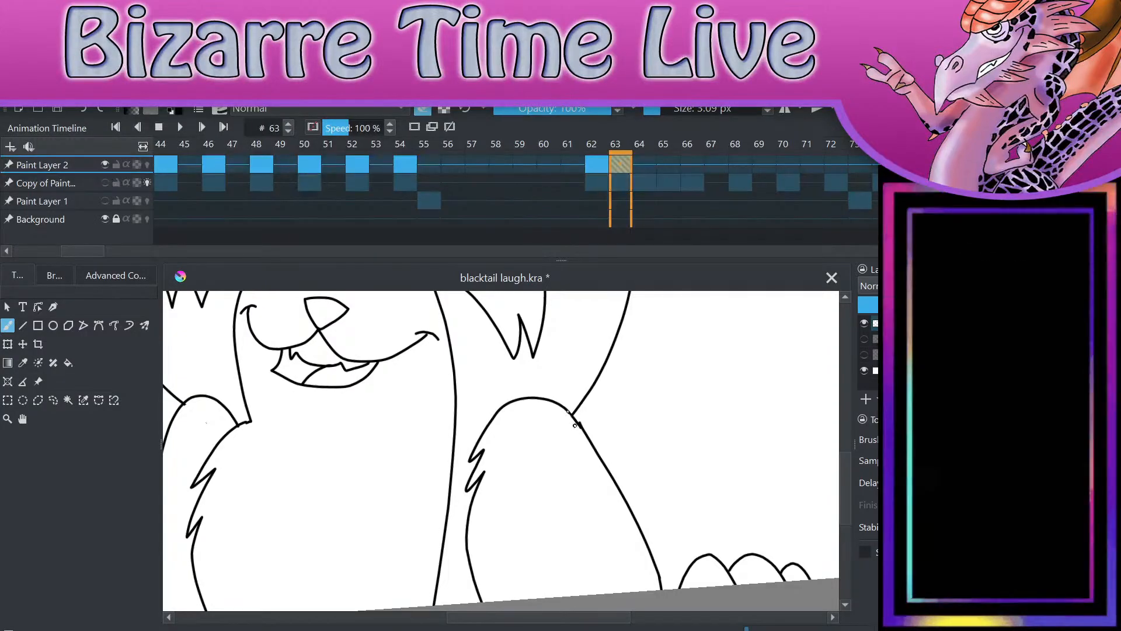
scroll(572, 418, down, 5)
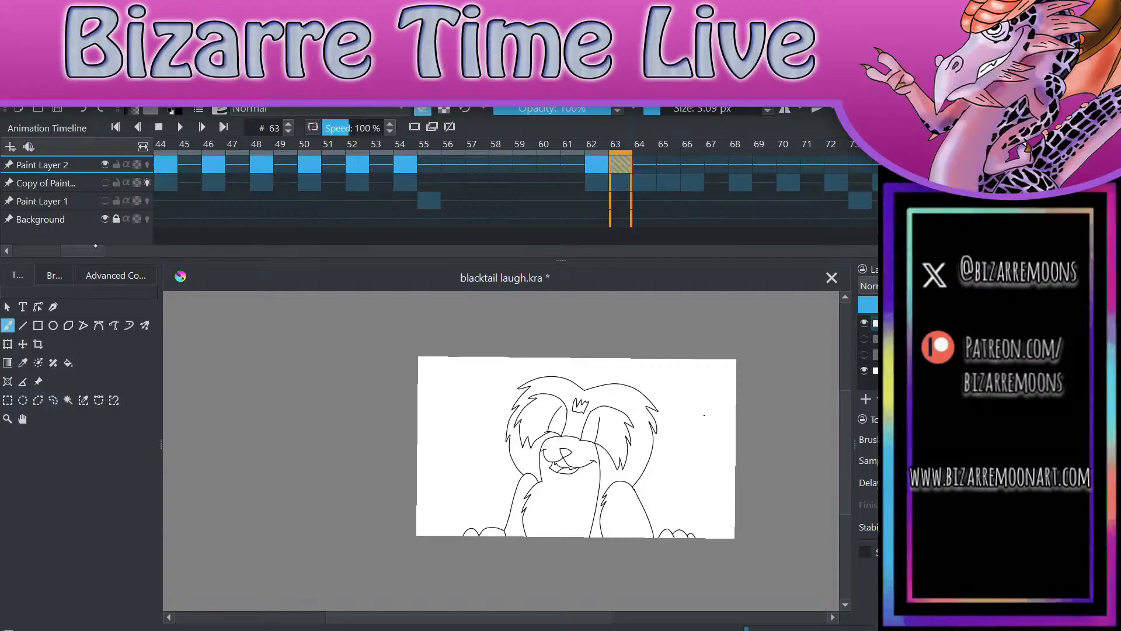
Step: Save the file at frame 0 and play back the line art animation from there
drag(96, 250, 47, 251)
click(165, 164)
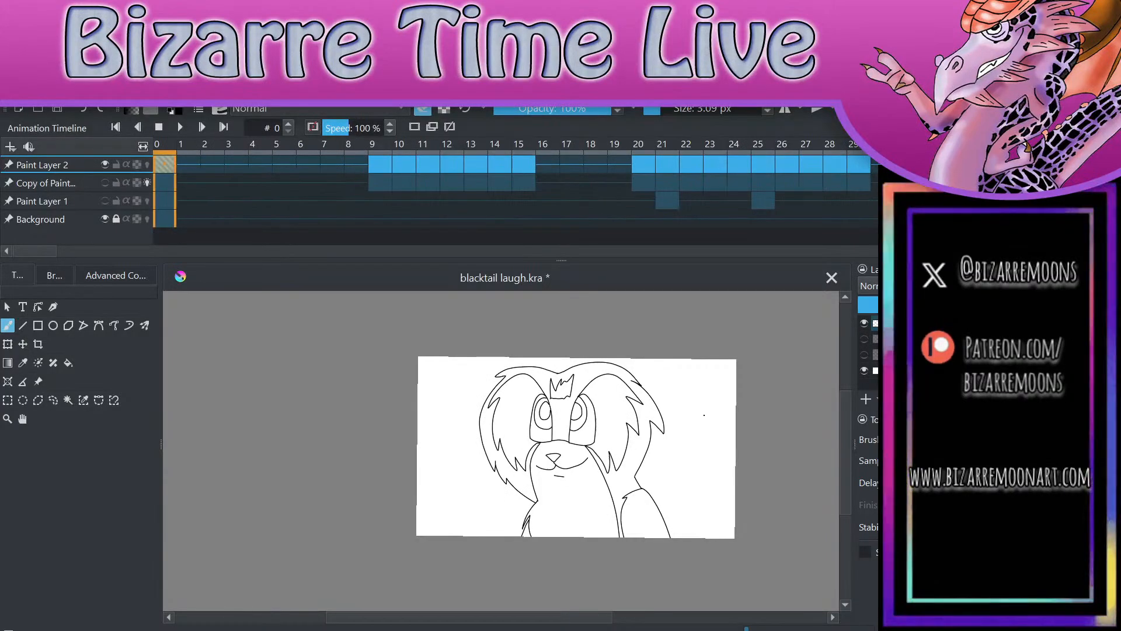
key(ctrl+s)
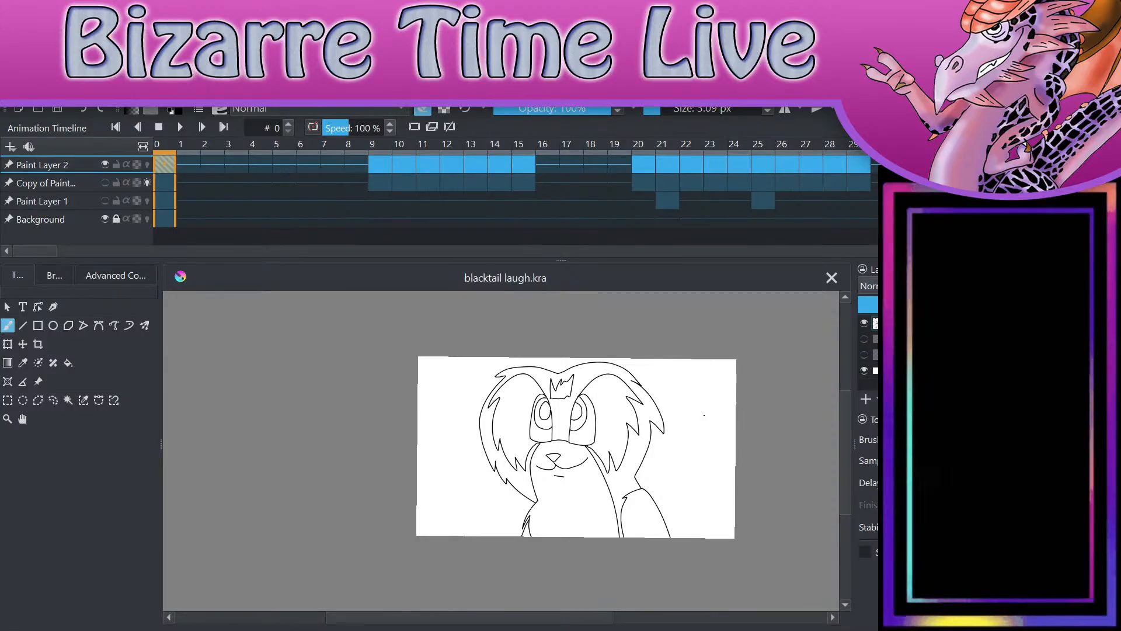
key(space)
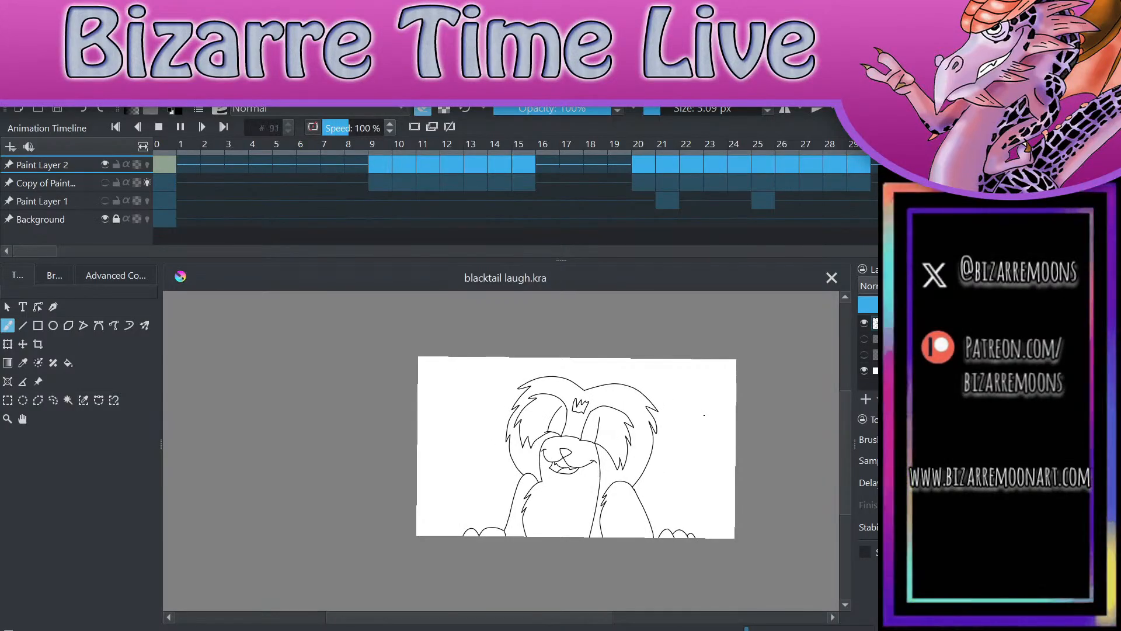
key(space)
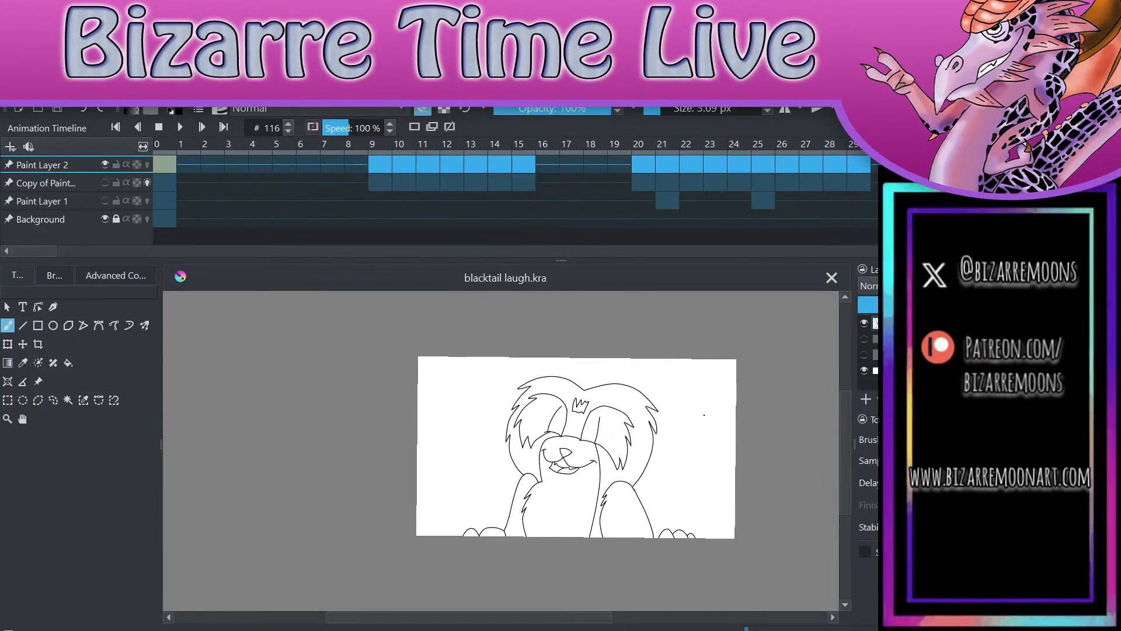
Step: Show the rough sketch layer with the line art and play the animation from frame 0
click(469, 168)
click(165, 164)
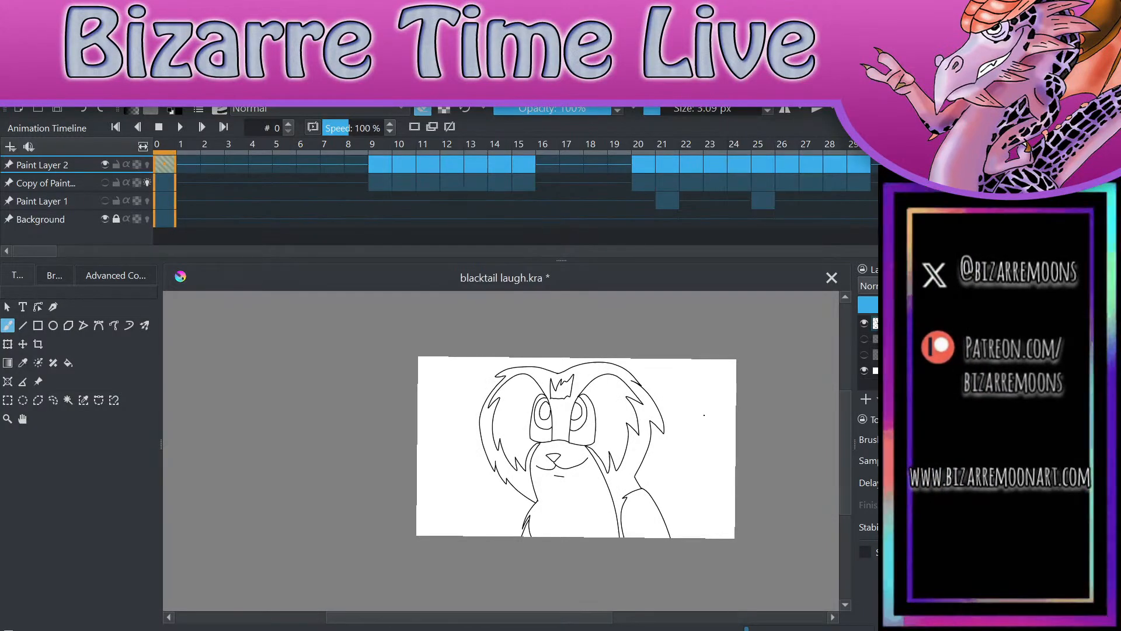
click(865, 338)
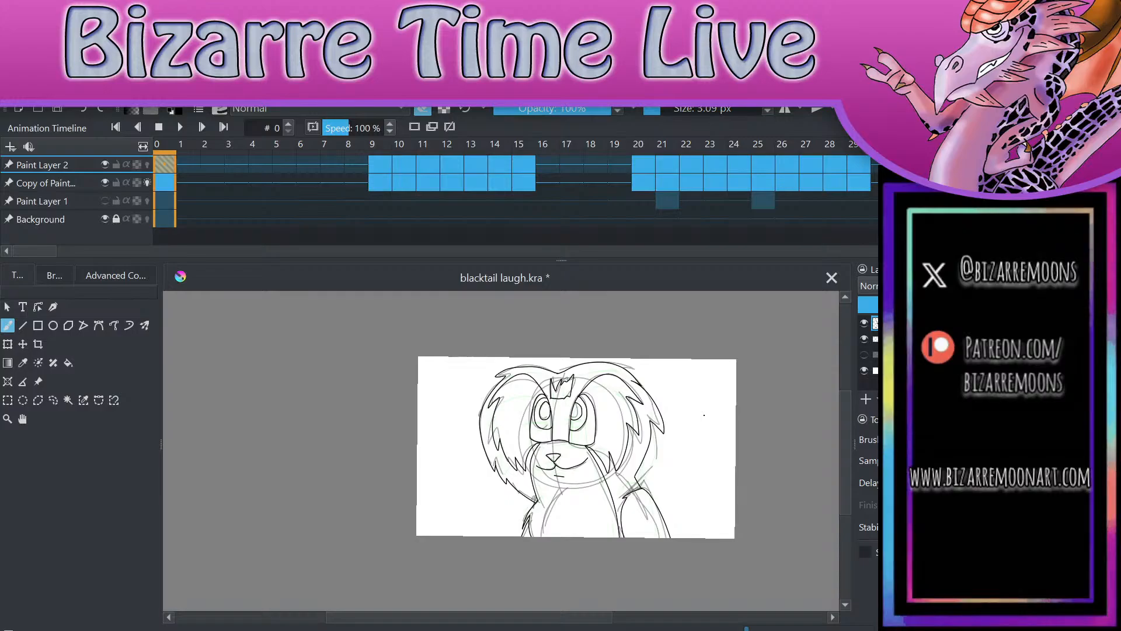
click(180, 127)
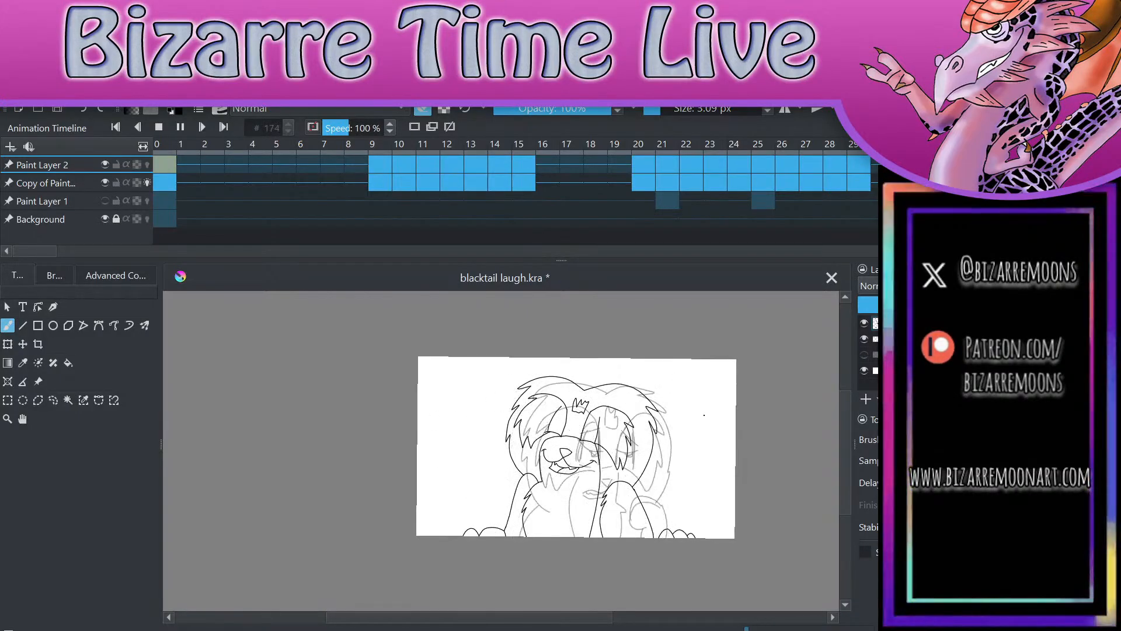
key(space)
Step: Hide Paint Layer 2 and play the rough sketch animation alone from frame 0
click(864, 323)
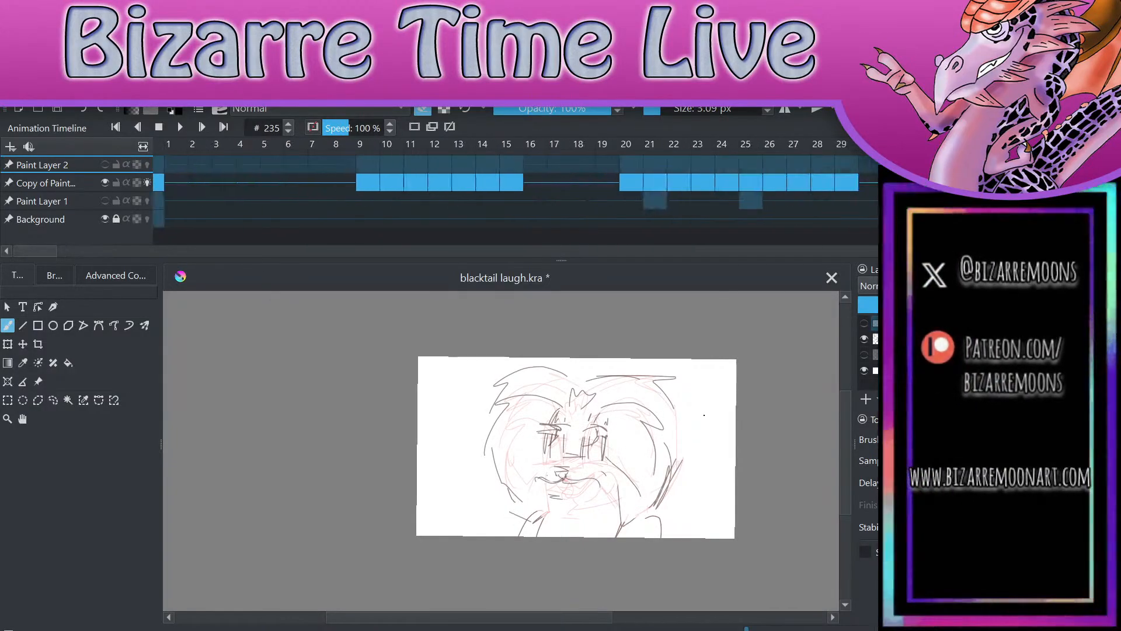
click(162, 179)
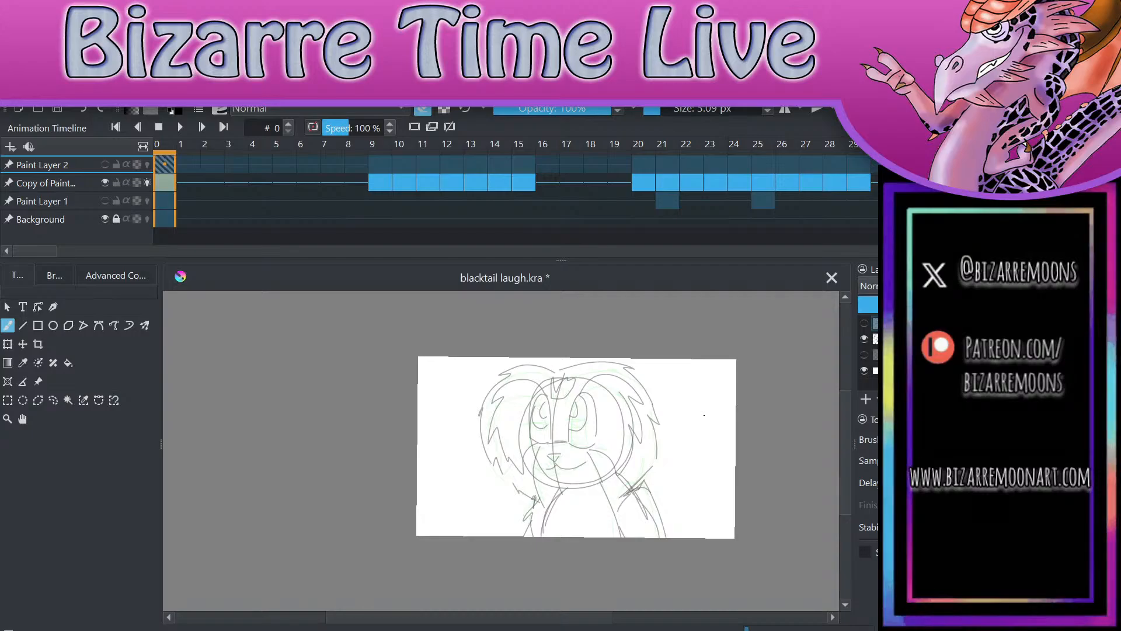
click(180, 128)
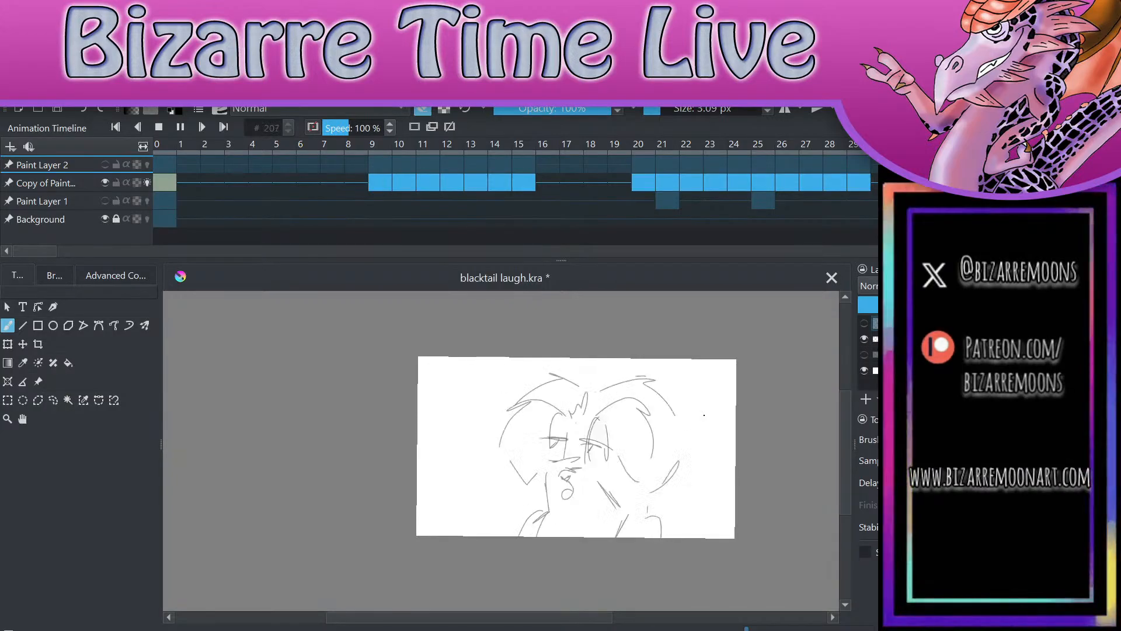
key(space)
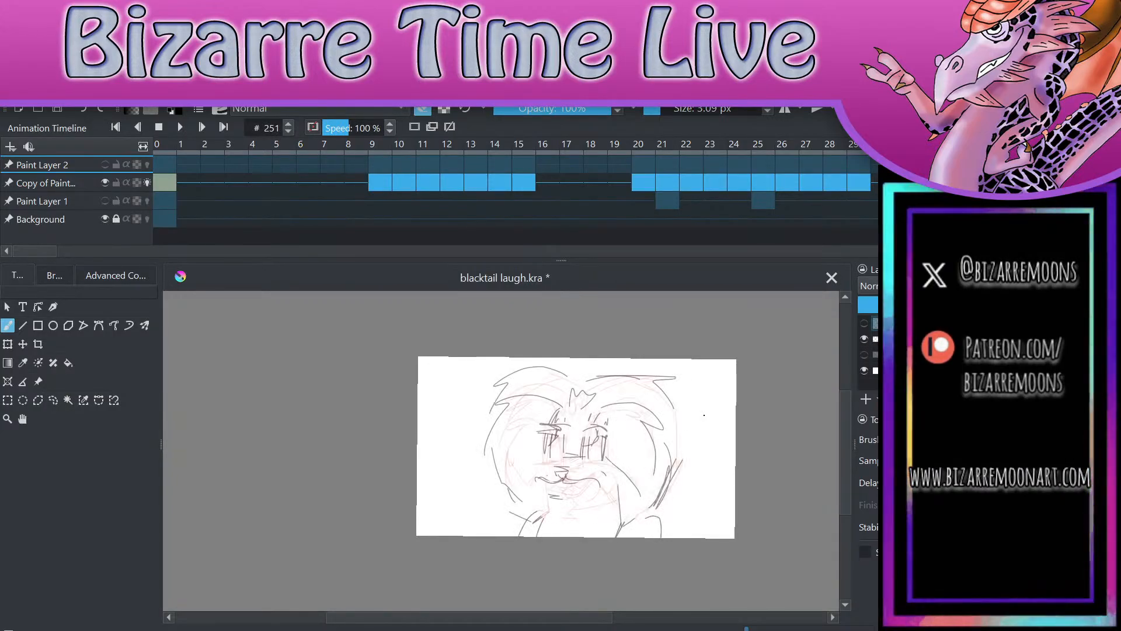
Step: Show Paint Layer 2 again, hide the rough sketch layer, and replay the line art alone from frame 0
click(864, 323)
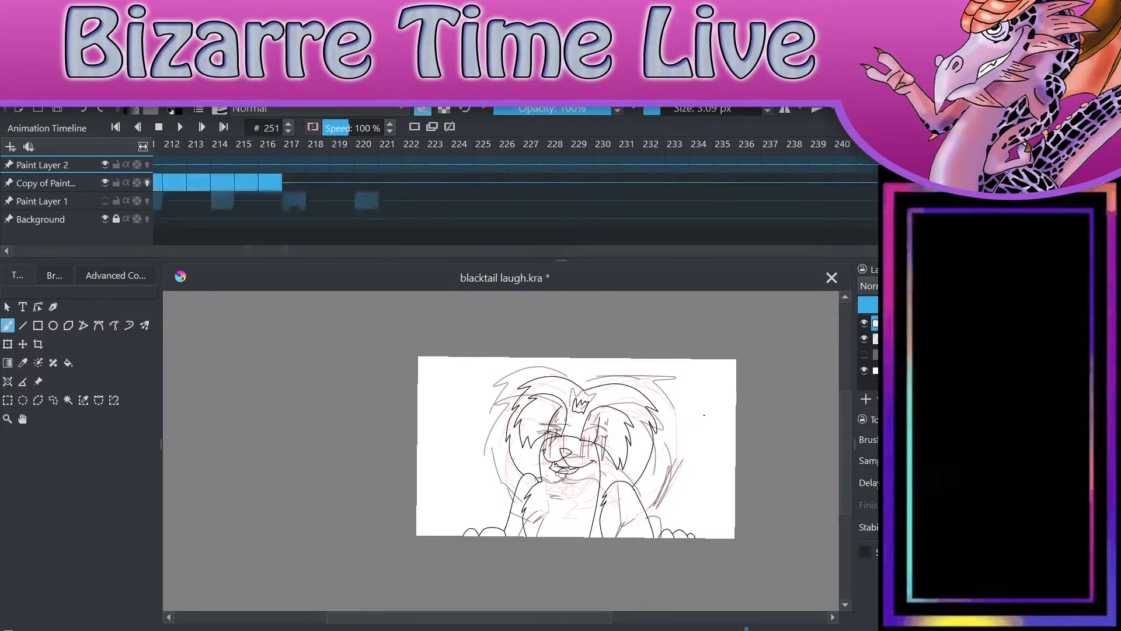
click(864, 339)
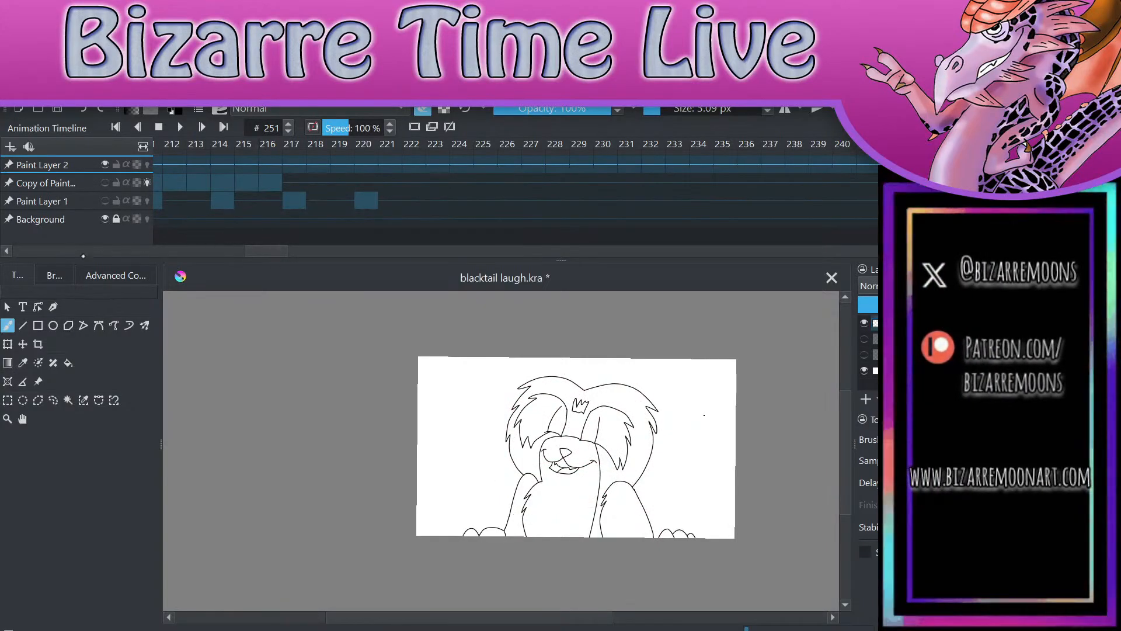
drag(274, 251, 39, 250)
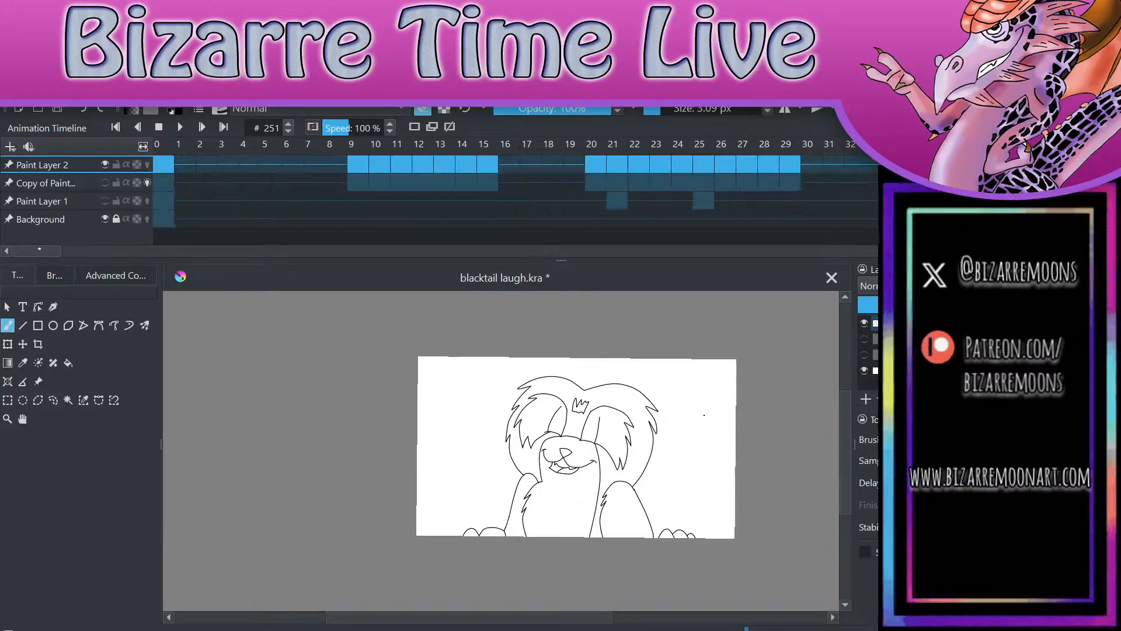
click(163, 164)
click(180, 127)
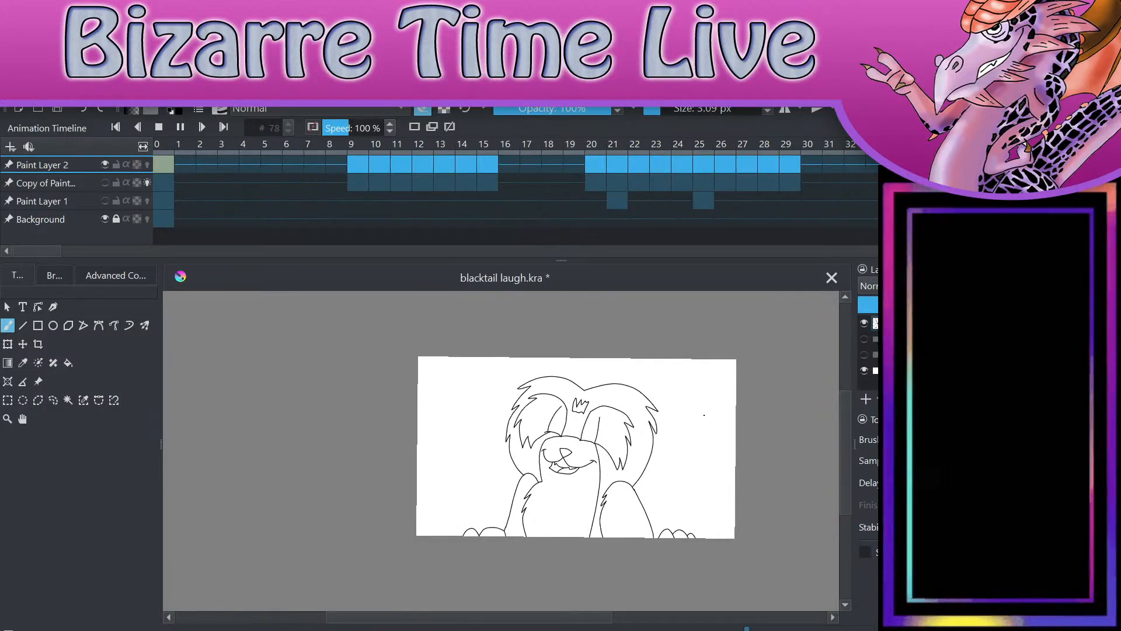
click(188, 128)
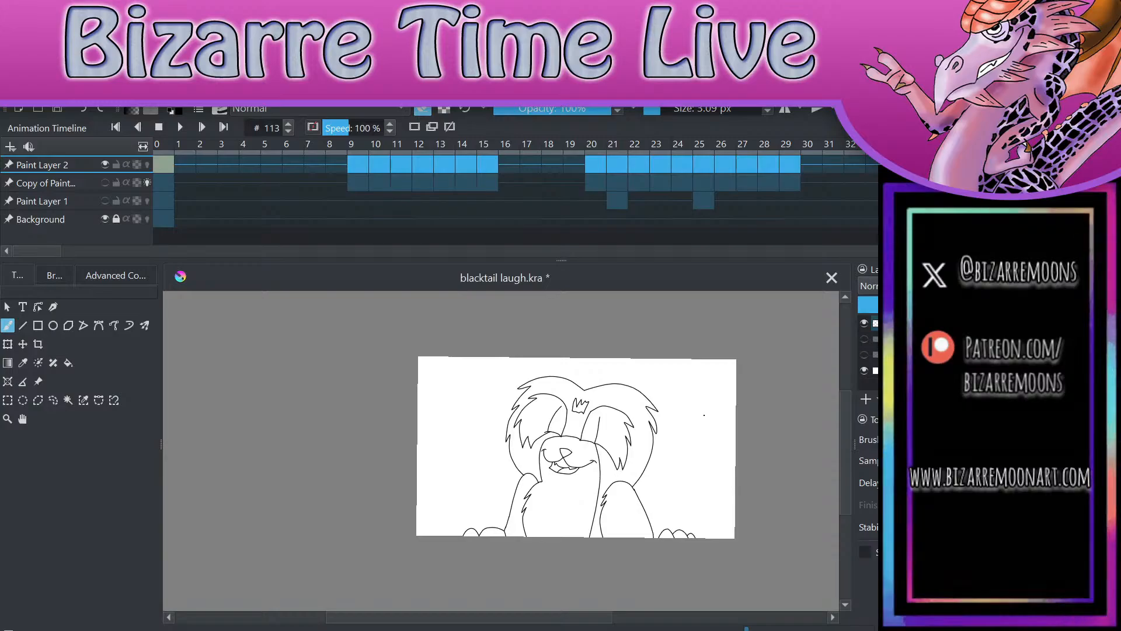
Step: Return to frame 0, show the rough sketch layer beneath the line art again, and save the file
click(187, 169)
key(Left)
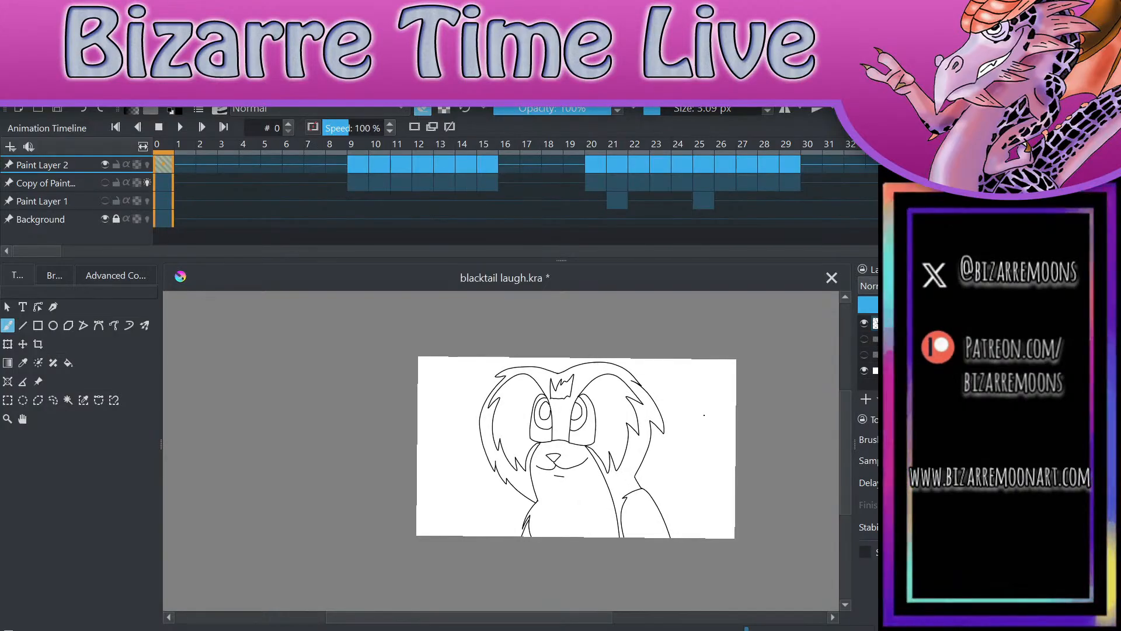
click(105, 183)
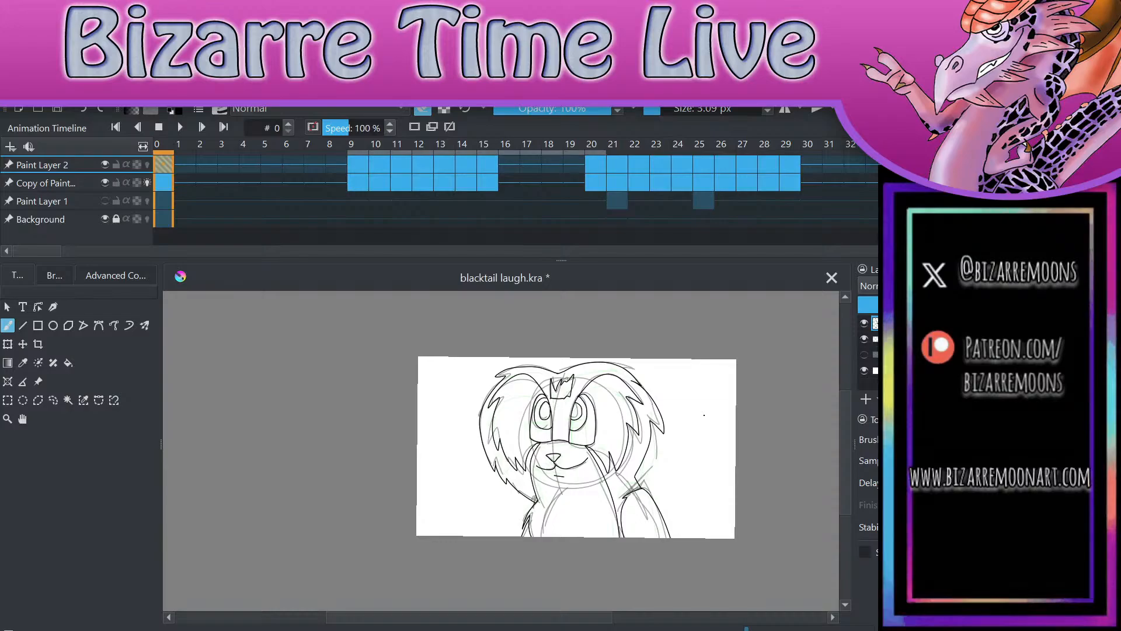
key(ctrl+s)
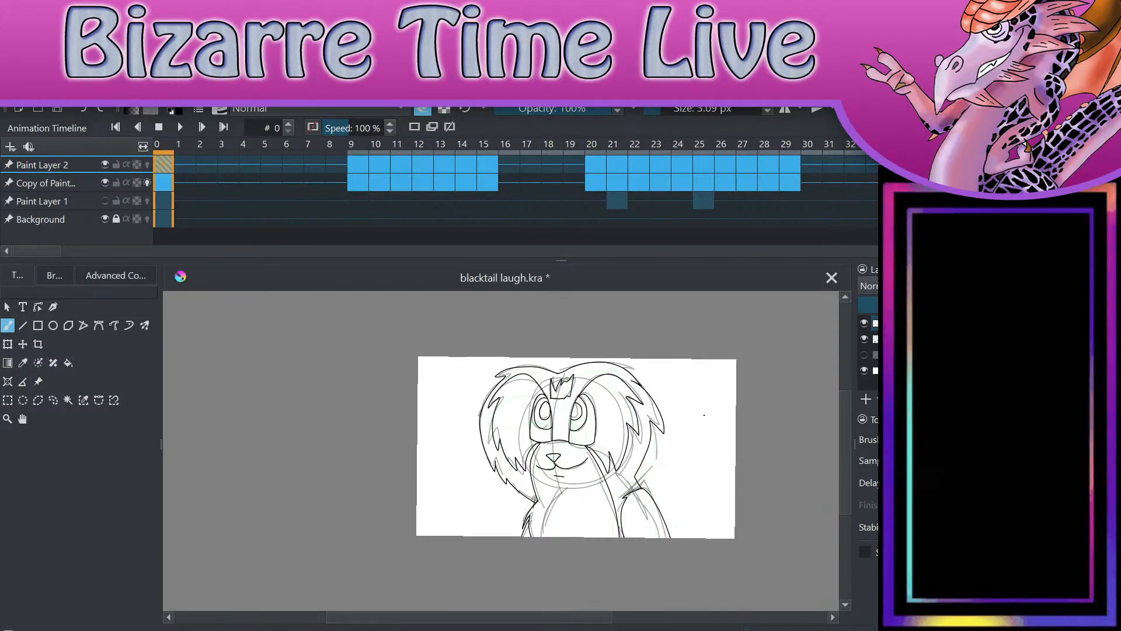
scroll(704, 415, up, 3)
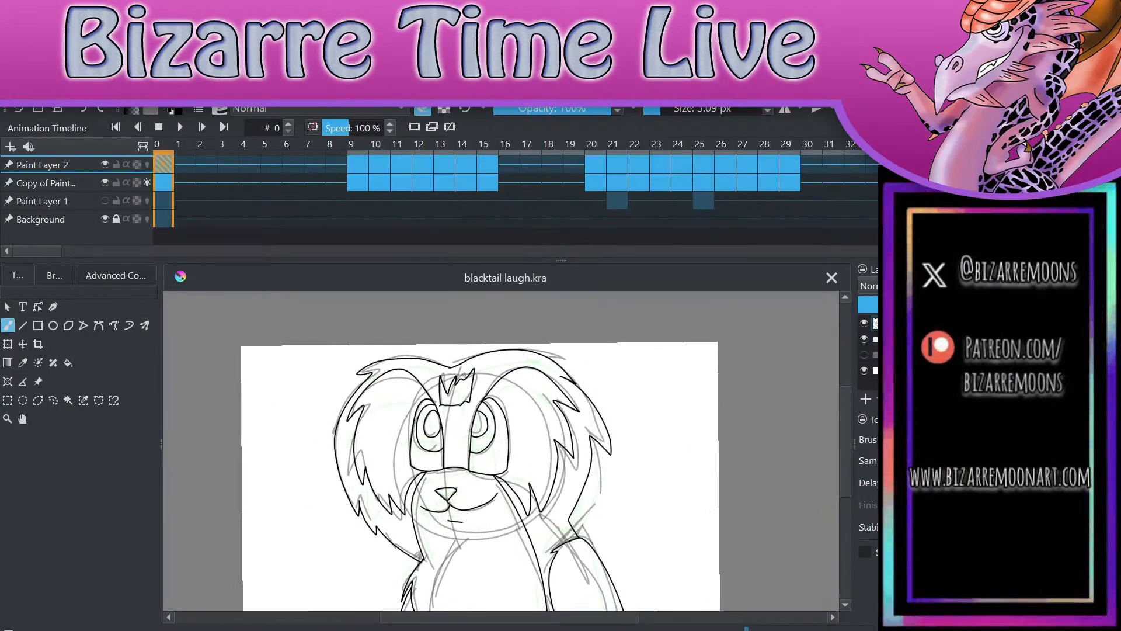